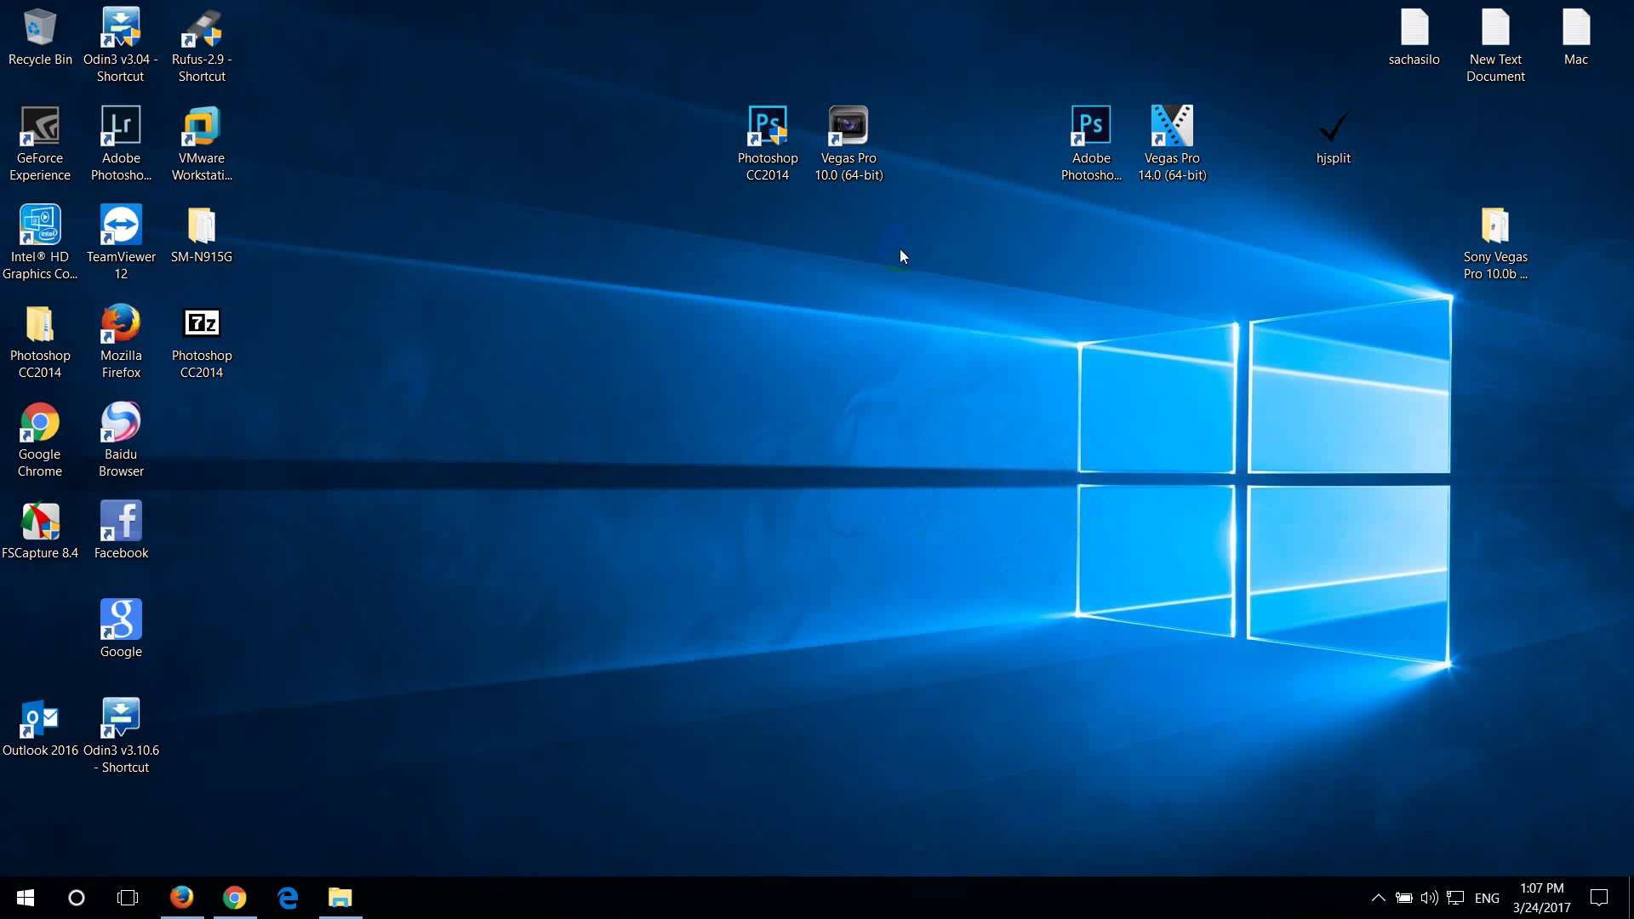
# Launch Photoshop CC 2014 from its desktop shortcut and create a blank Untitled-1 document
pyautogui.click(767, 136)
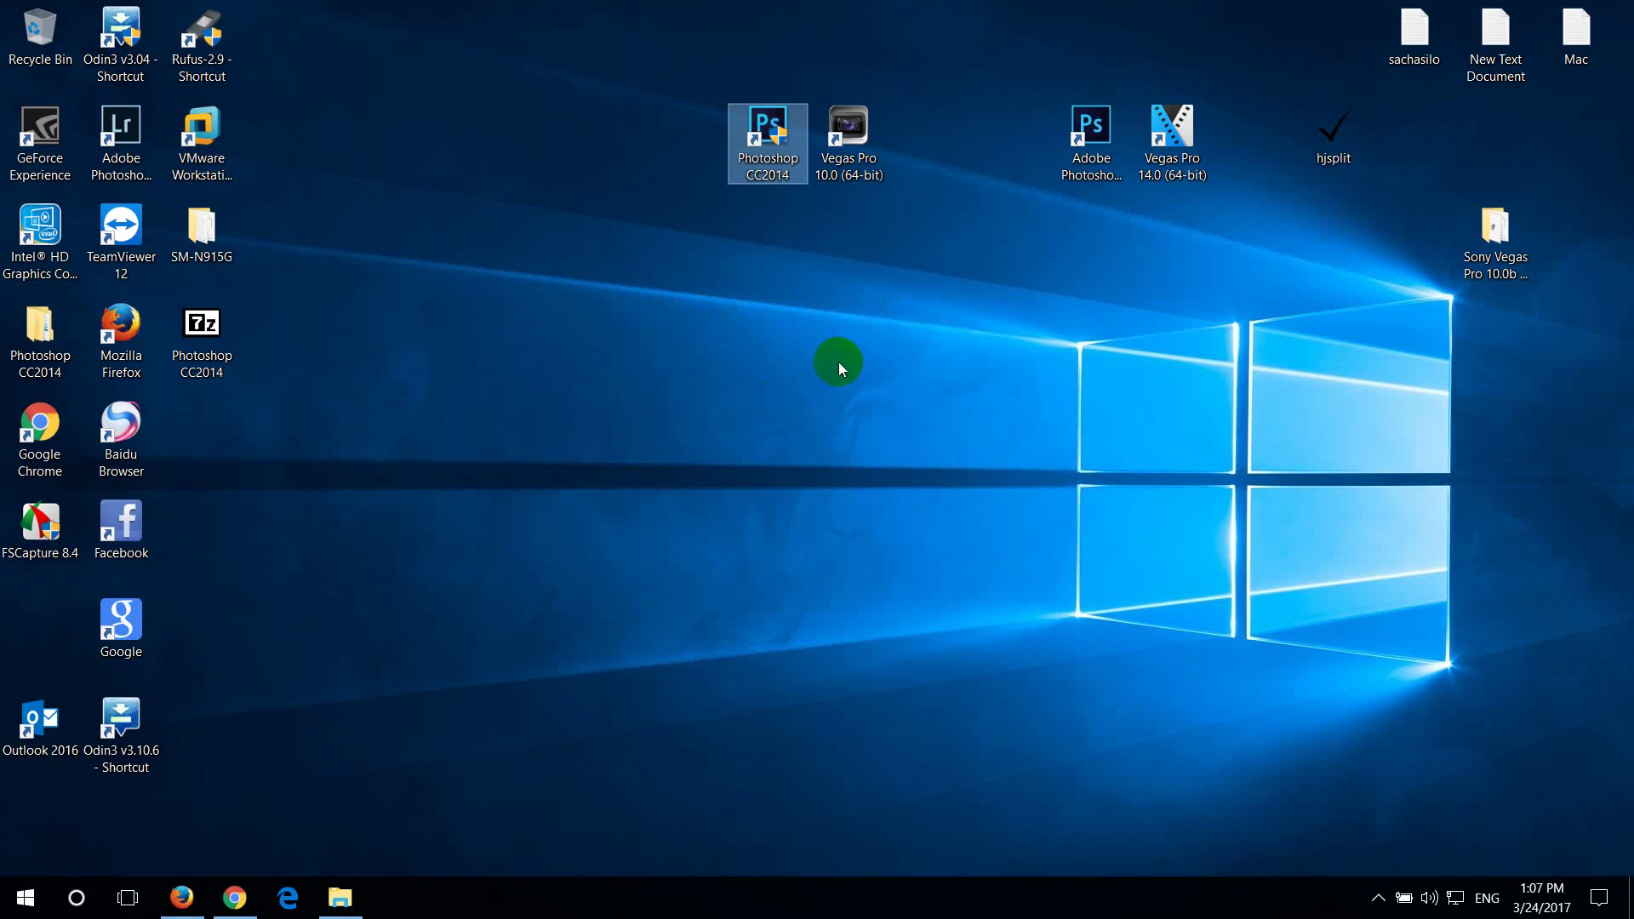
pyautogui.click(1171, 136)
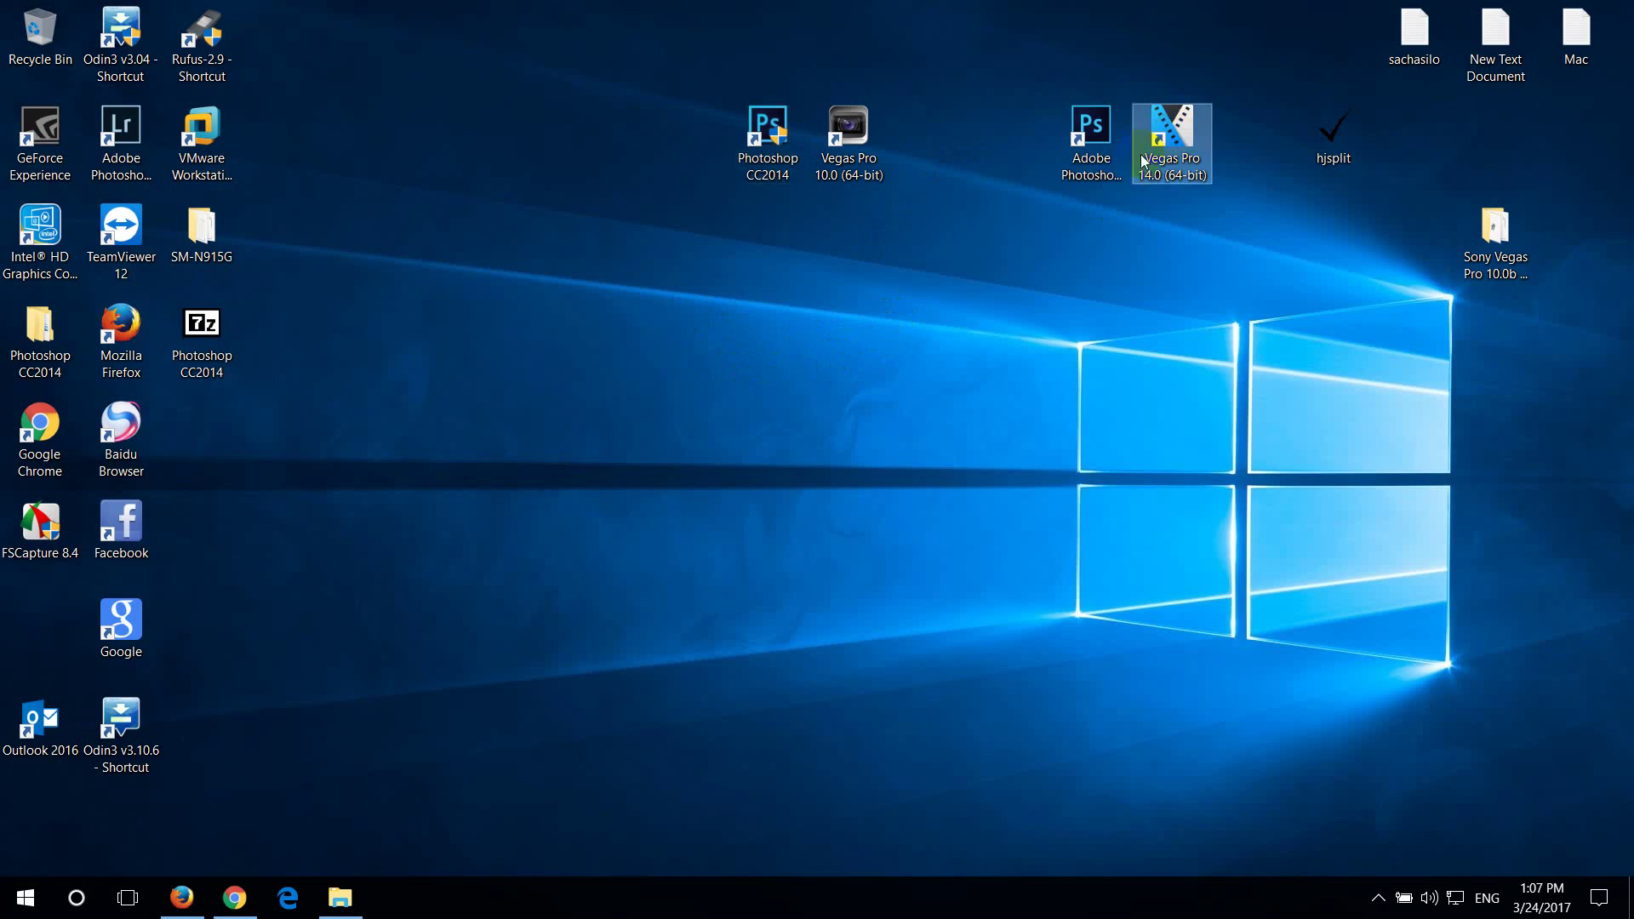
pyautogui.click(1088, 153)
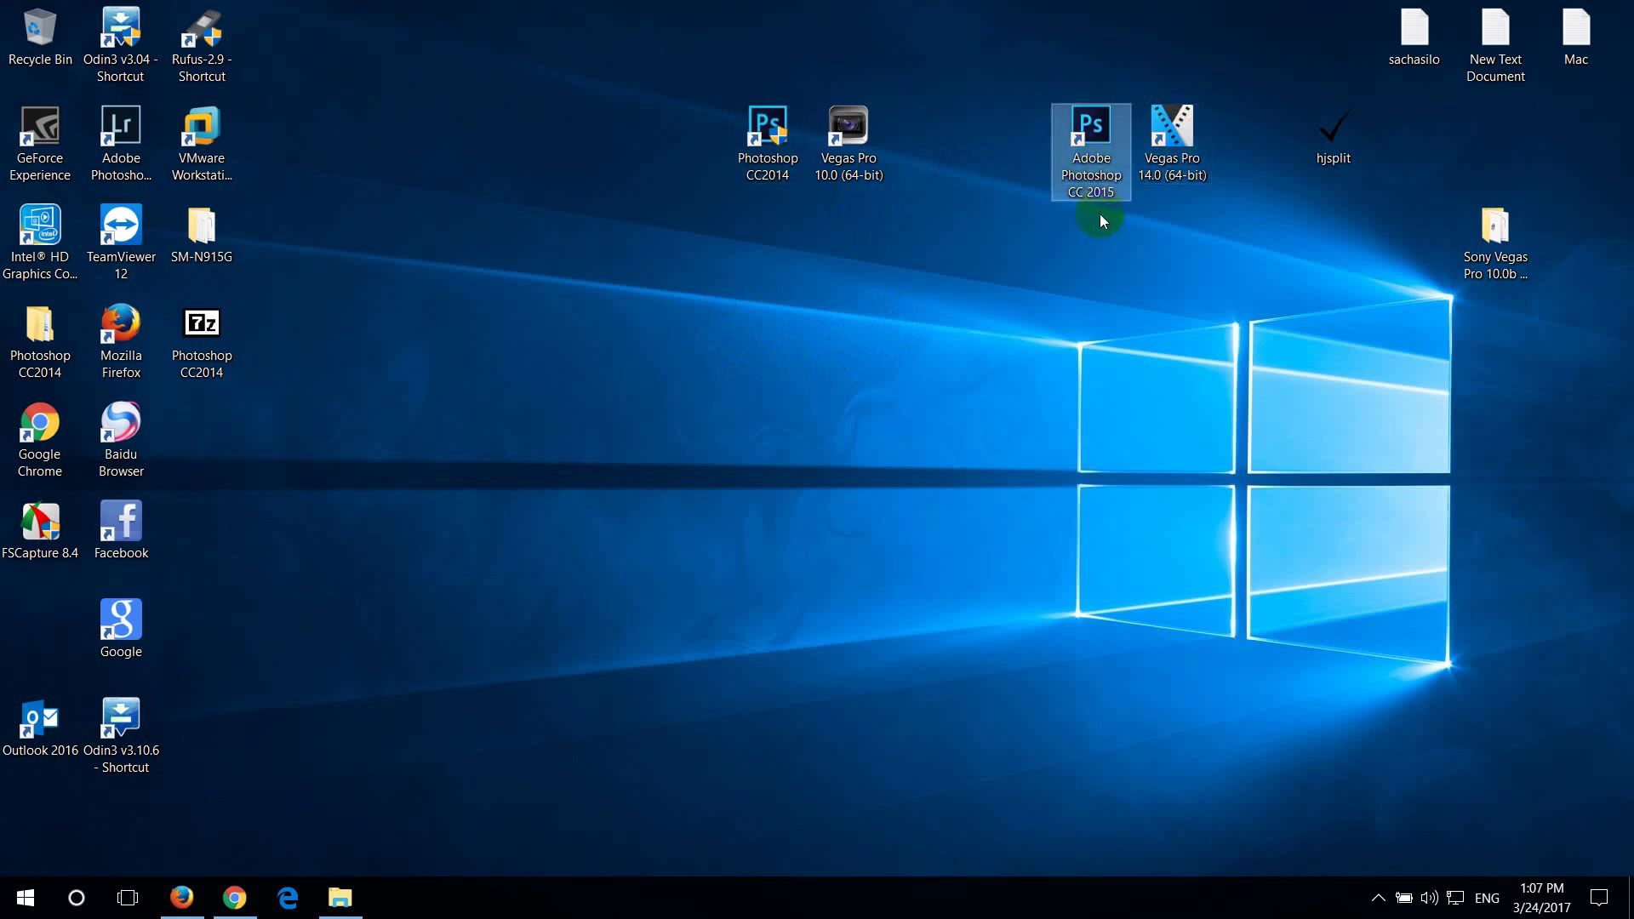
pyautogui.click(767, 140)
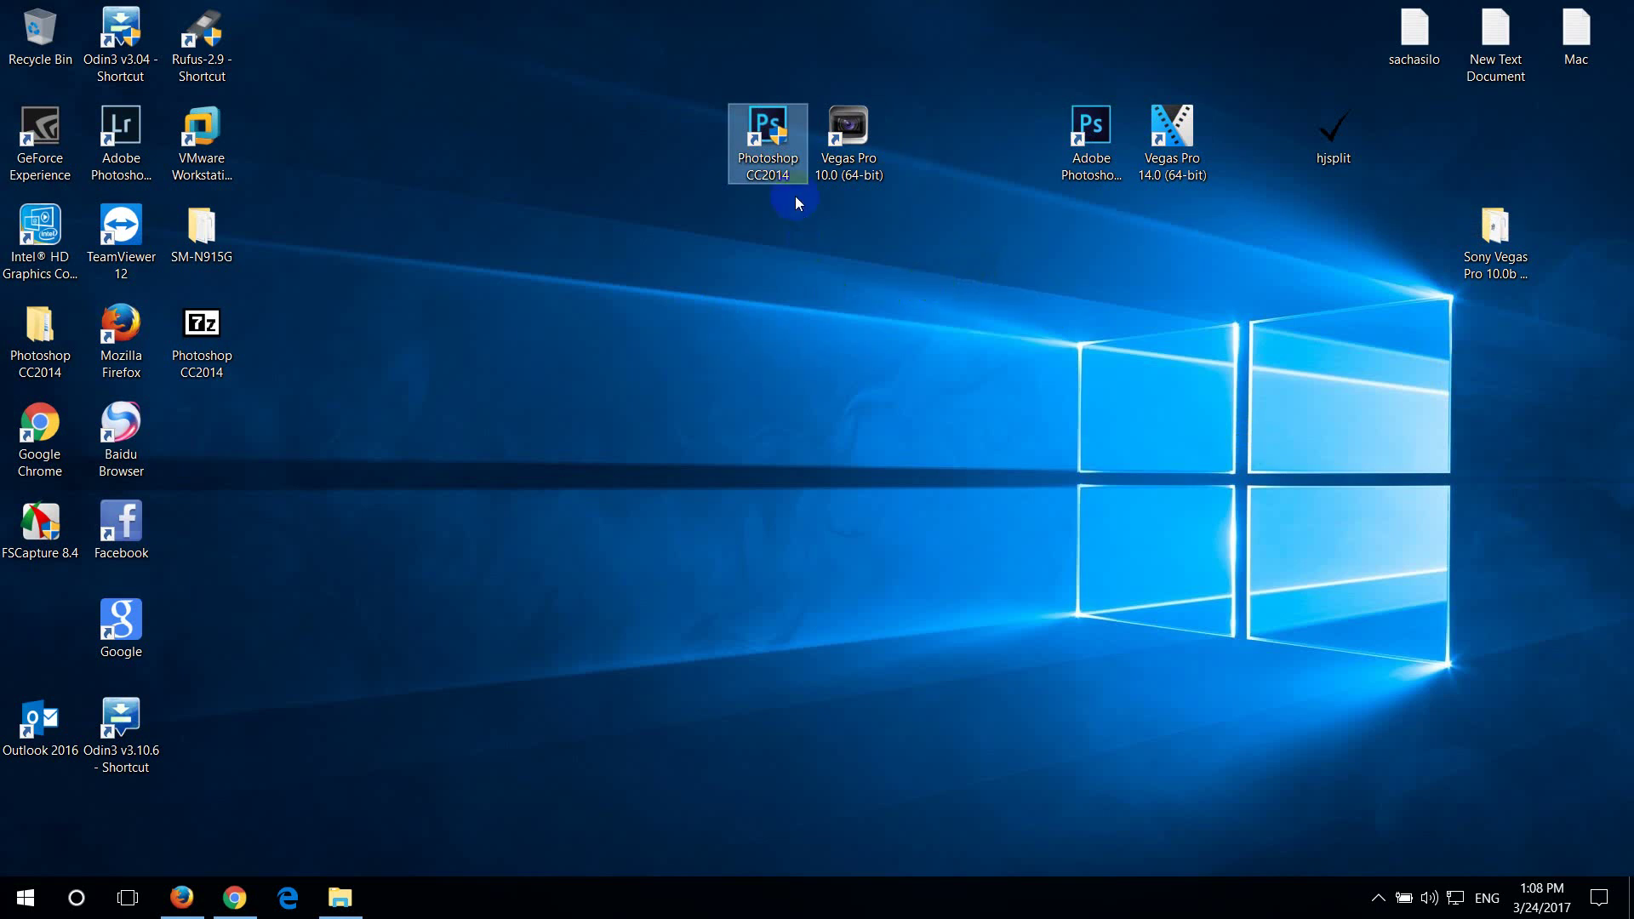
pyautogui.rightClick(824, 365)
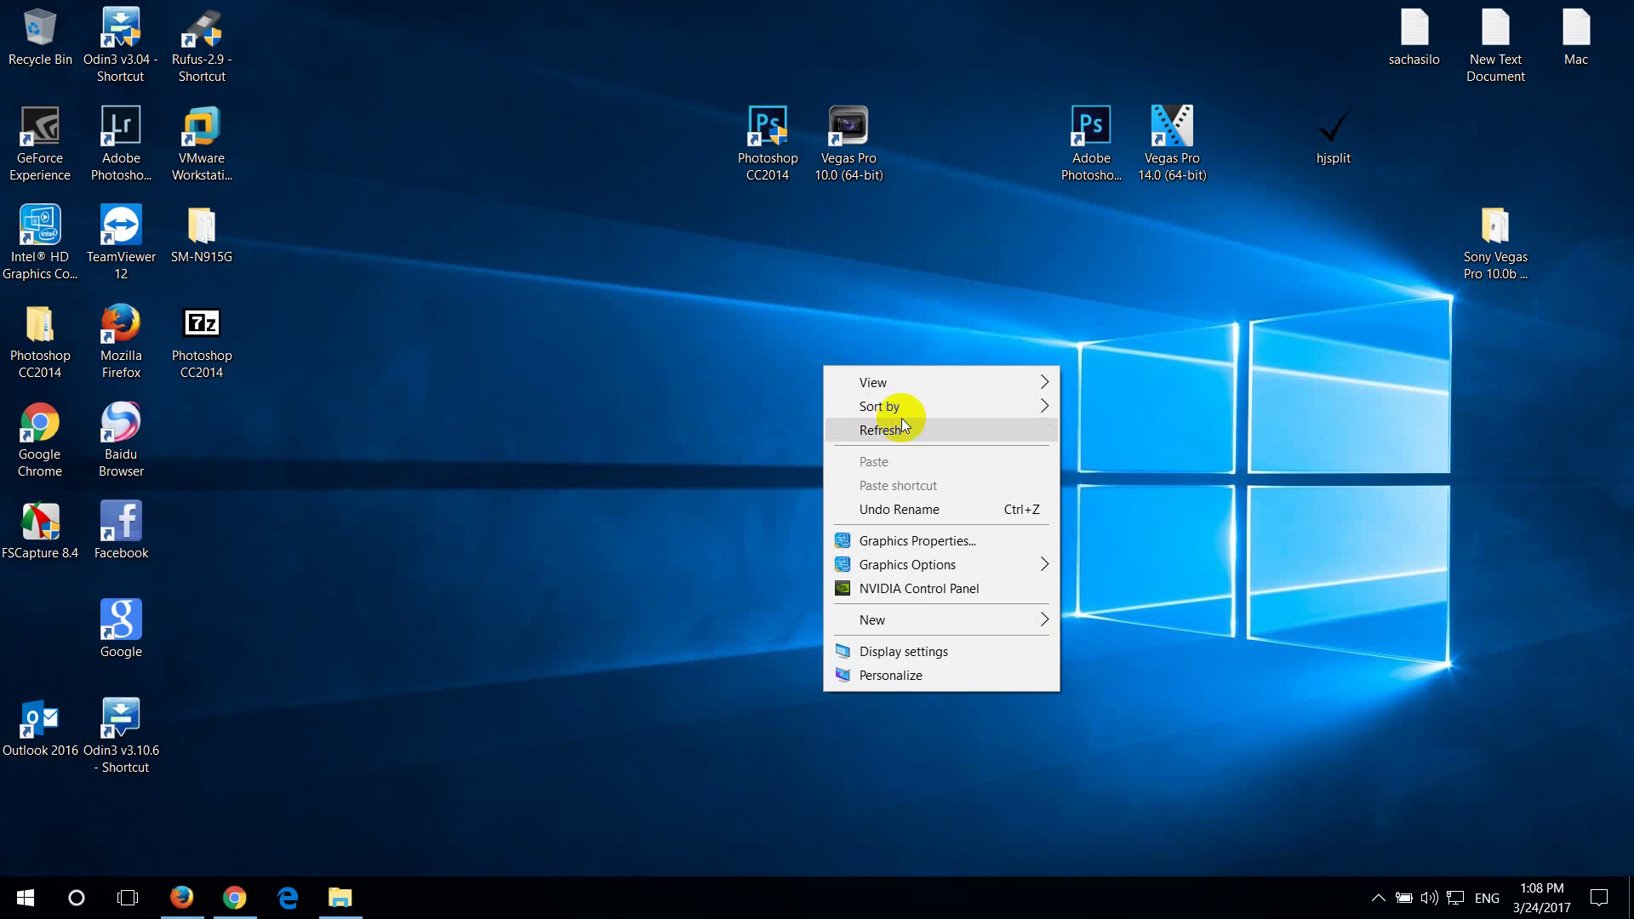
pyautogui.click(930, 427)
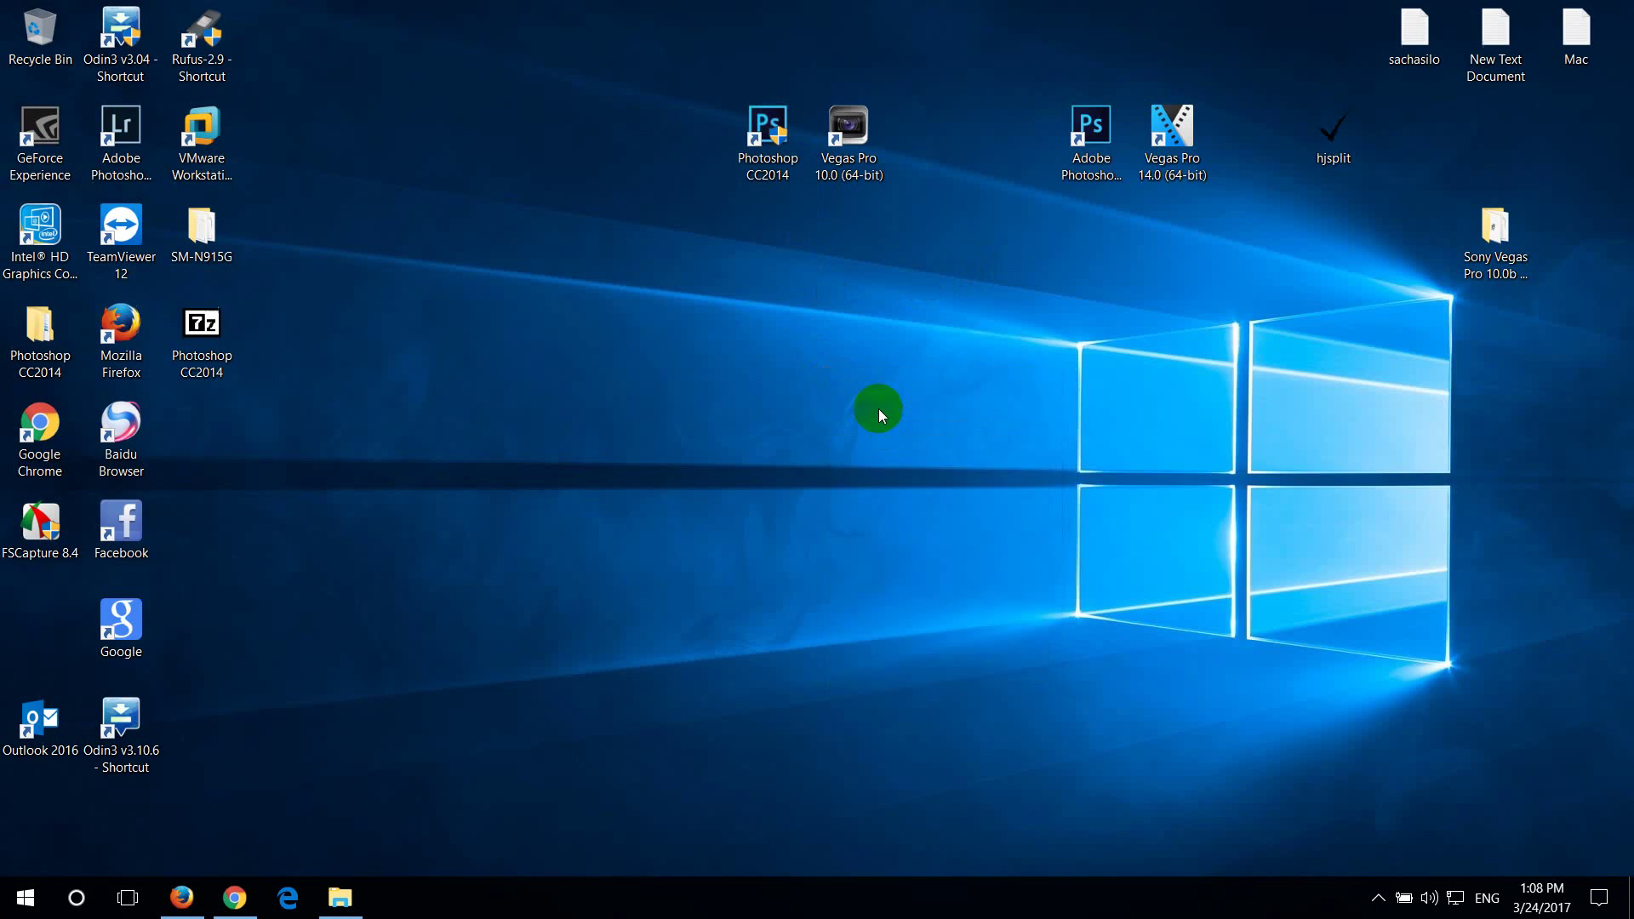
pyautogui.doubleClick(762, 156)
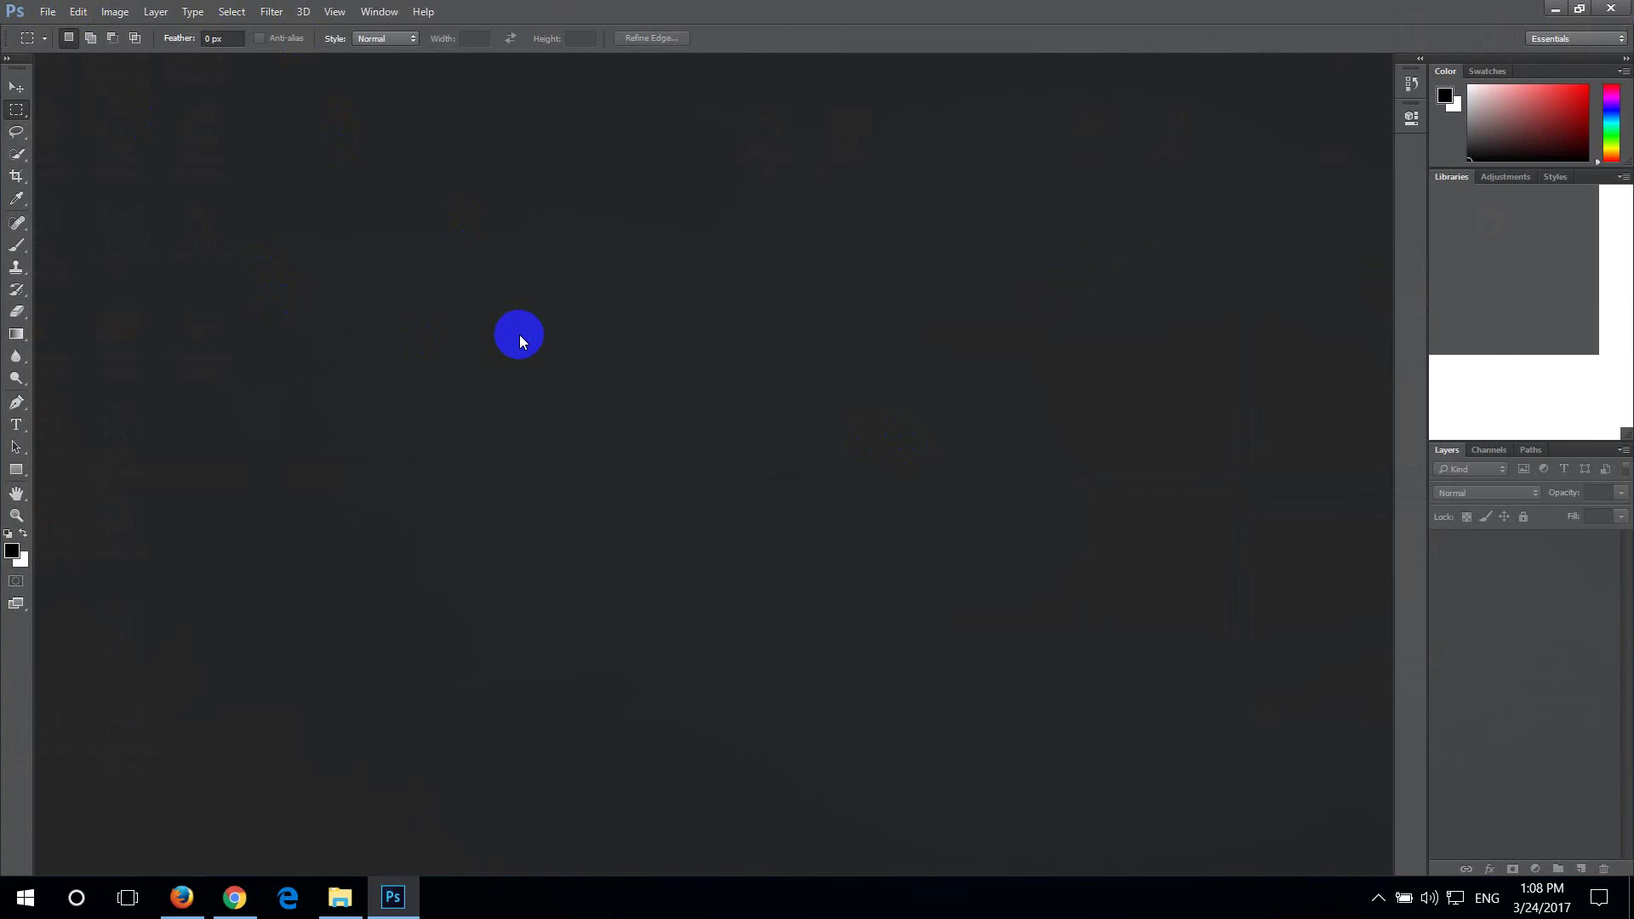
pyautogui.hotkey('ctrl', 'n')
pyautogui.press('Escape')
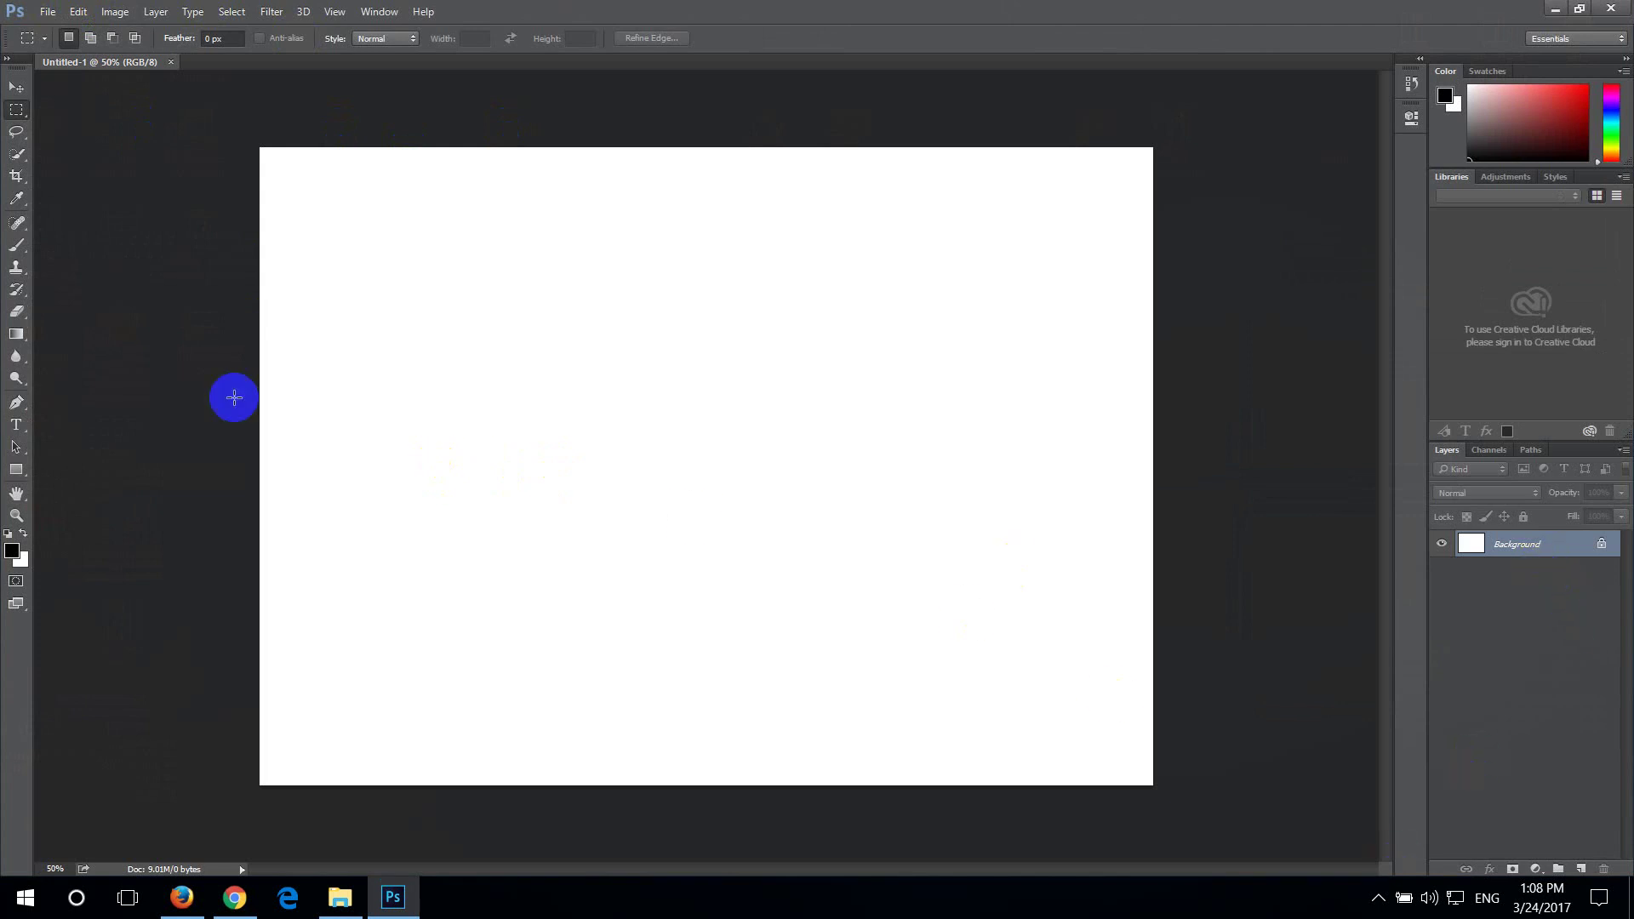
# Set the foreground colour to dark blue #2d2376
pyautogui.click(12, 550)
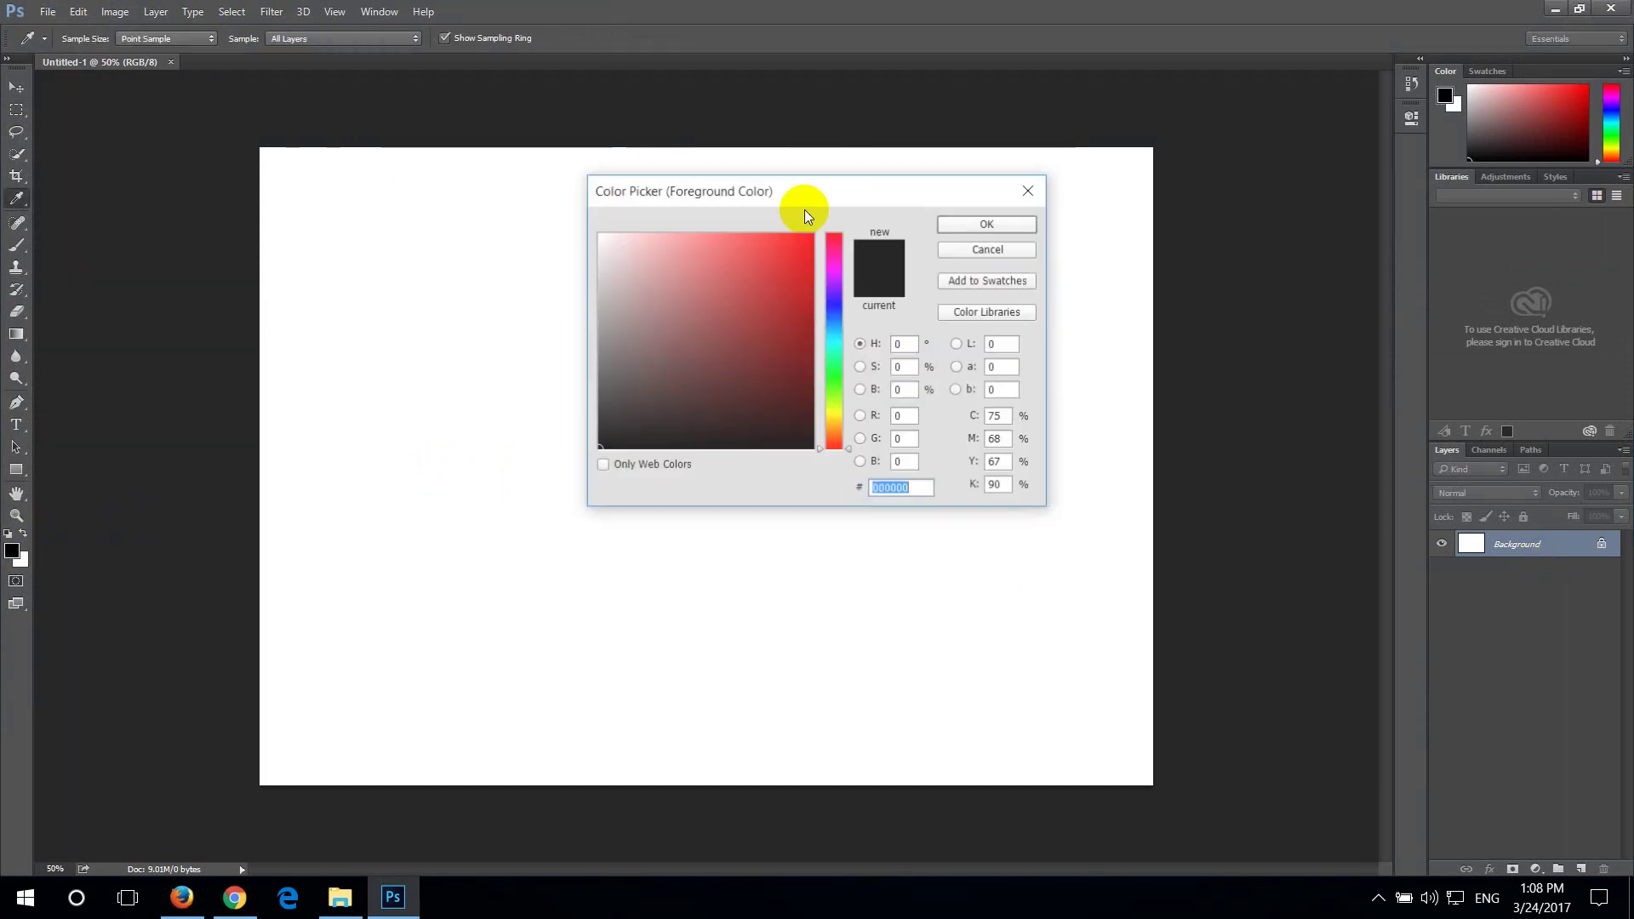
pyautogui.click(834, 337)
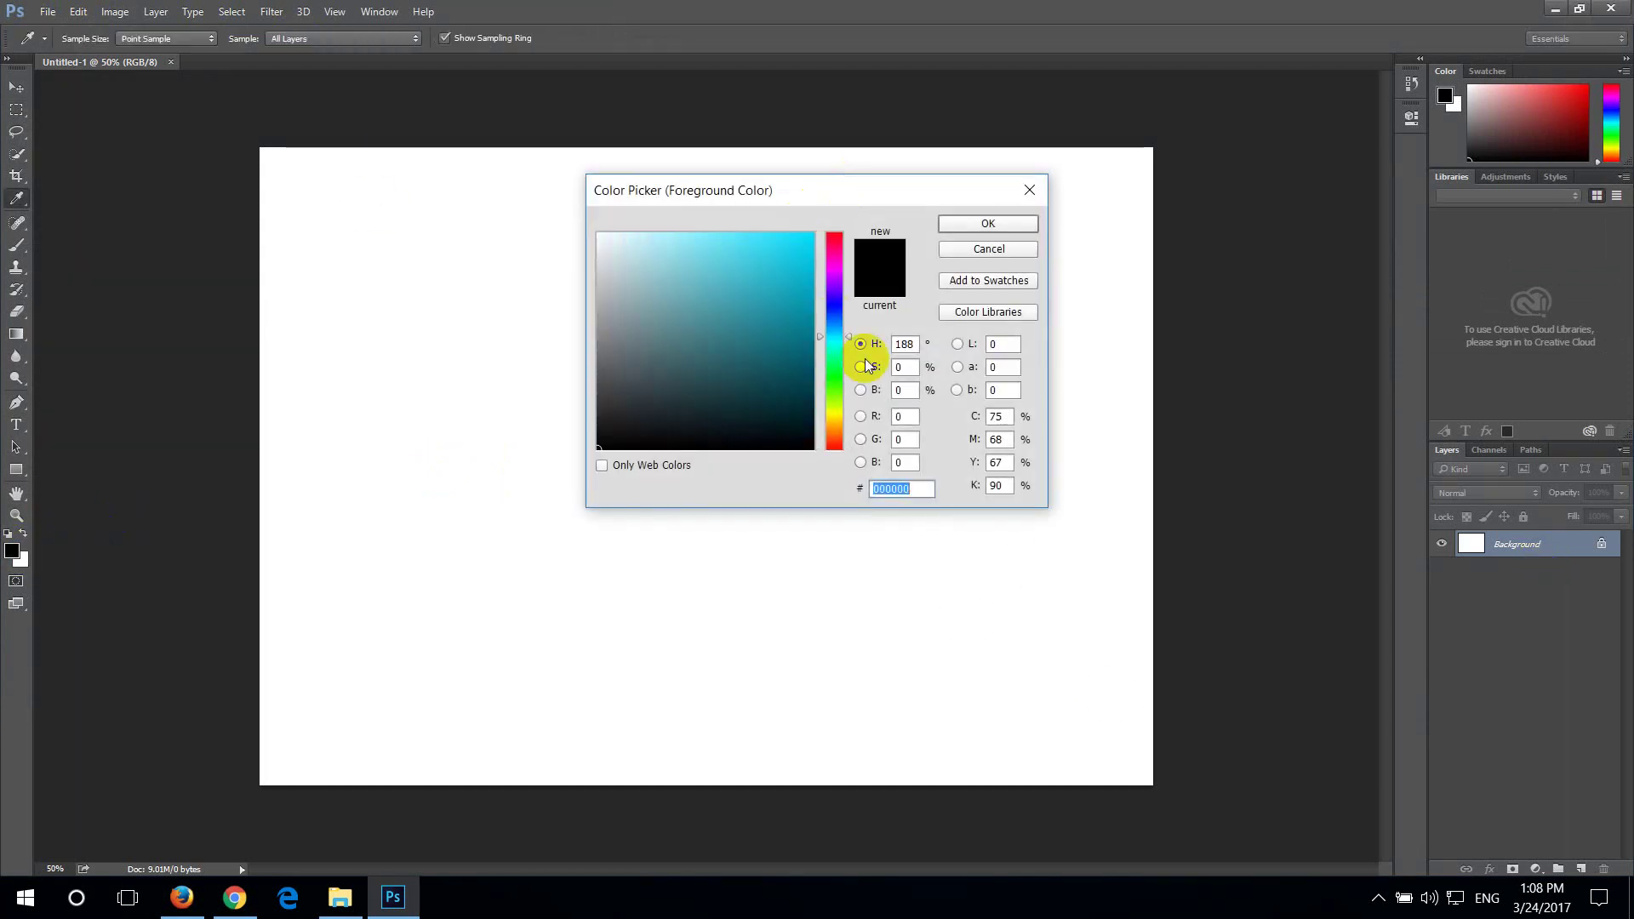
pyautogui.click(844, 302)
pyautogui.click(749, 349)
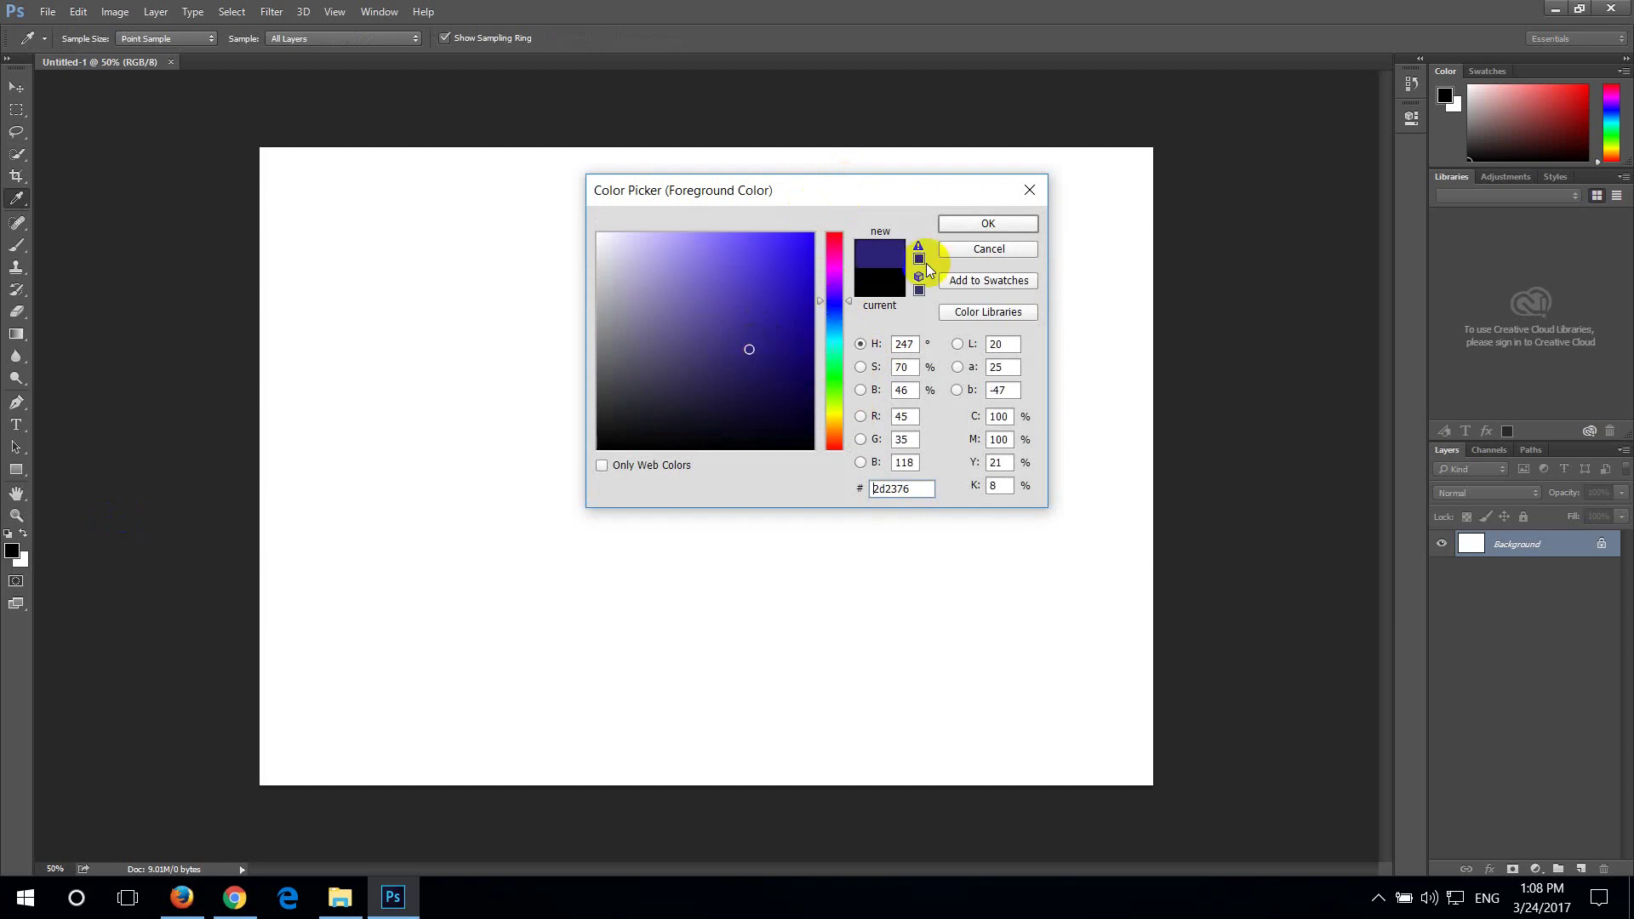
pyautogui.click(991, 221)
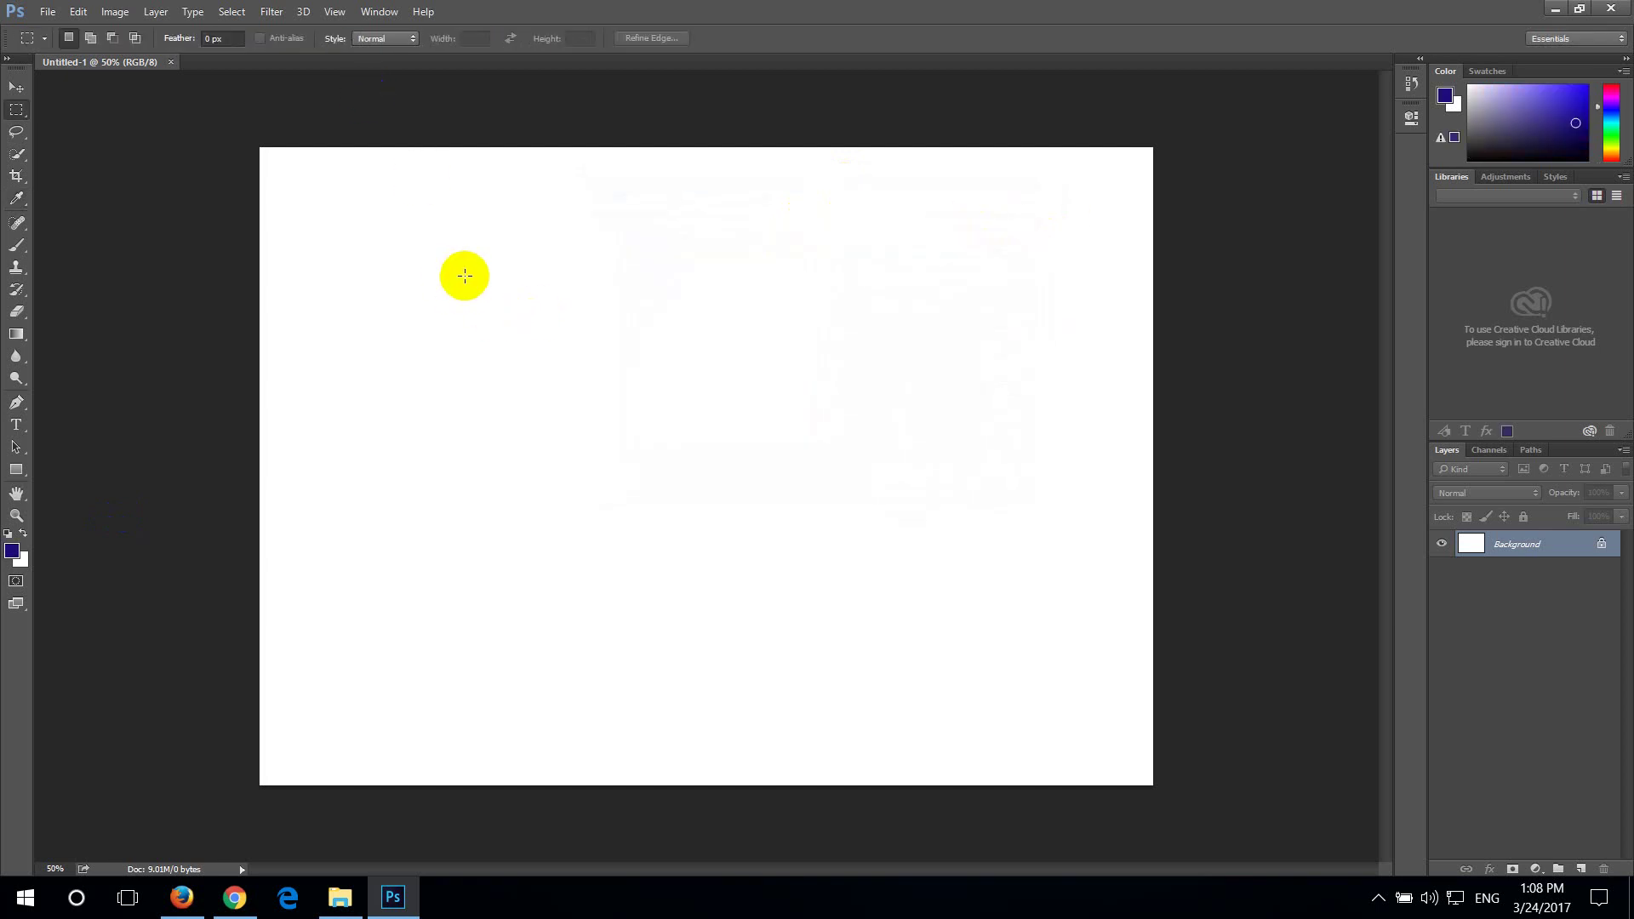
# Add a 74 pt text layer on the canvas reading ฎ្បែក្នុង
pyautogui.press('t')
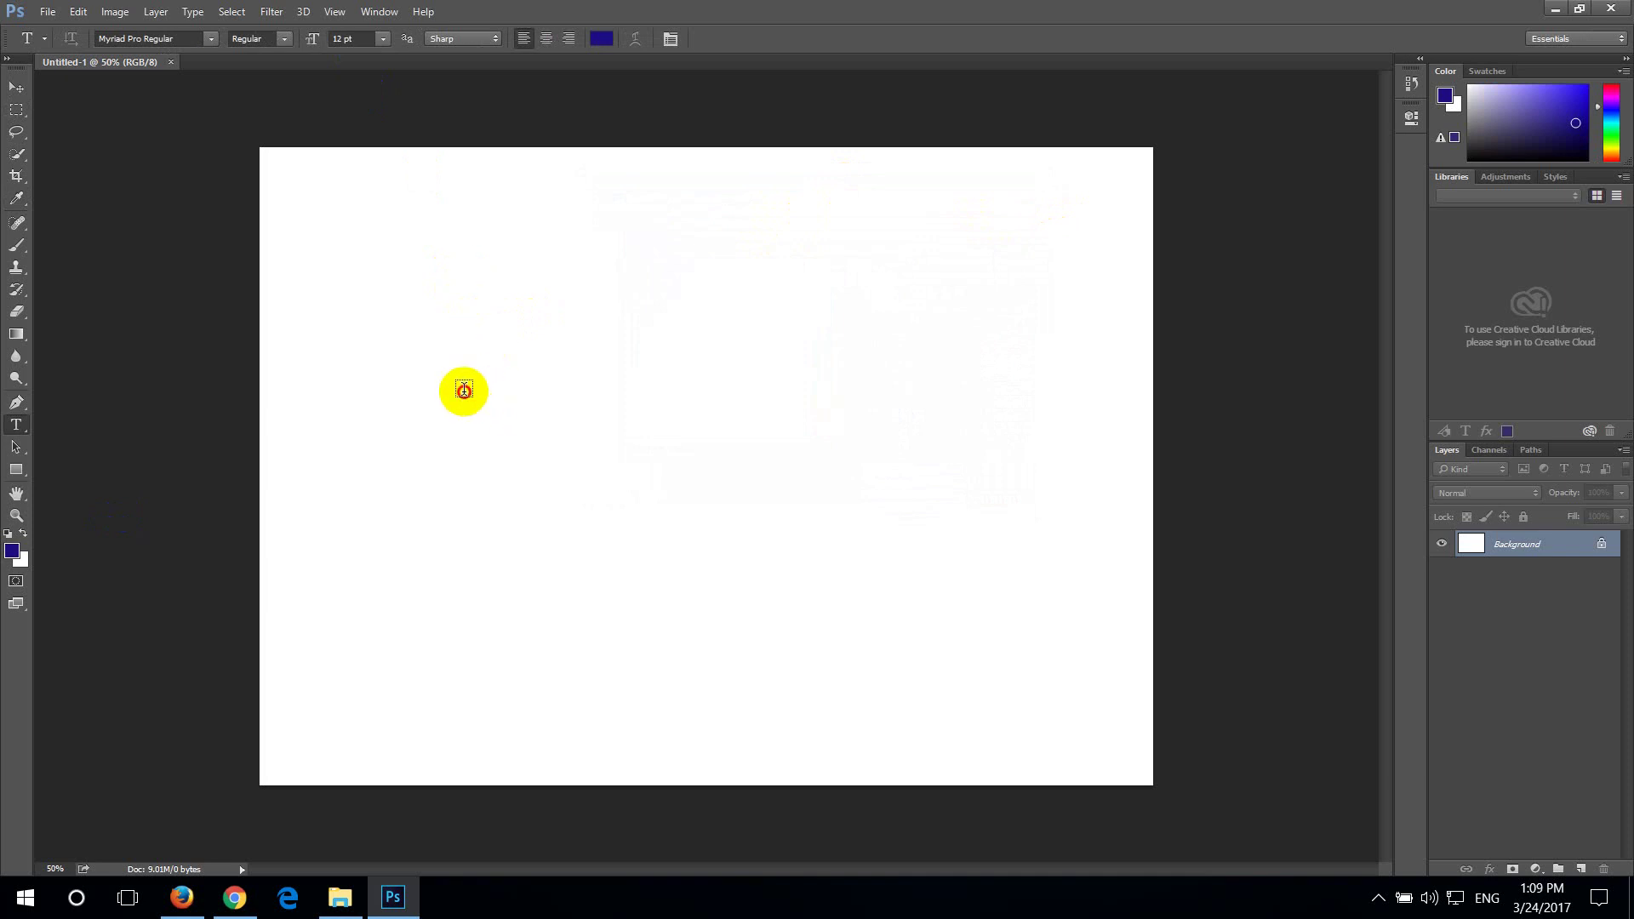
pyautogui.click(464, 389)
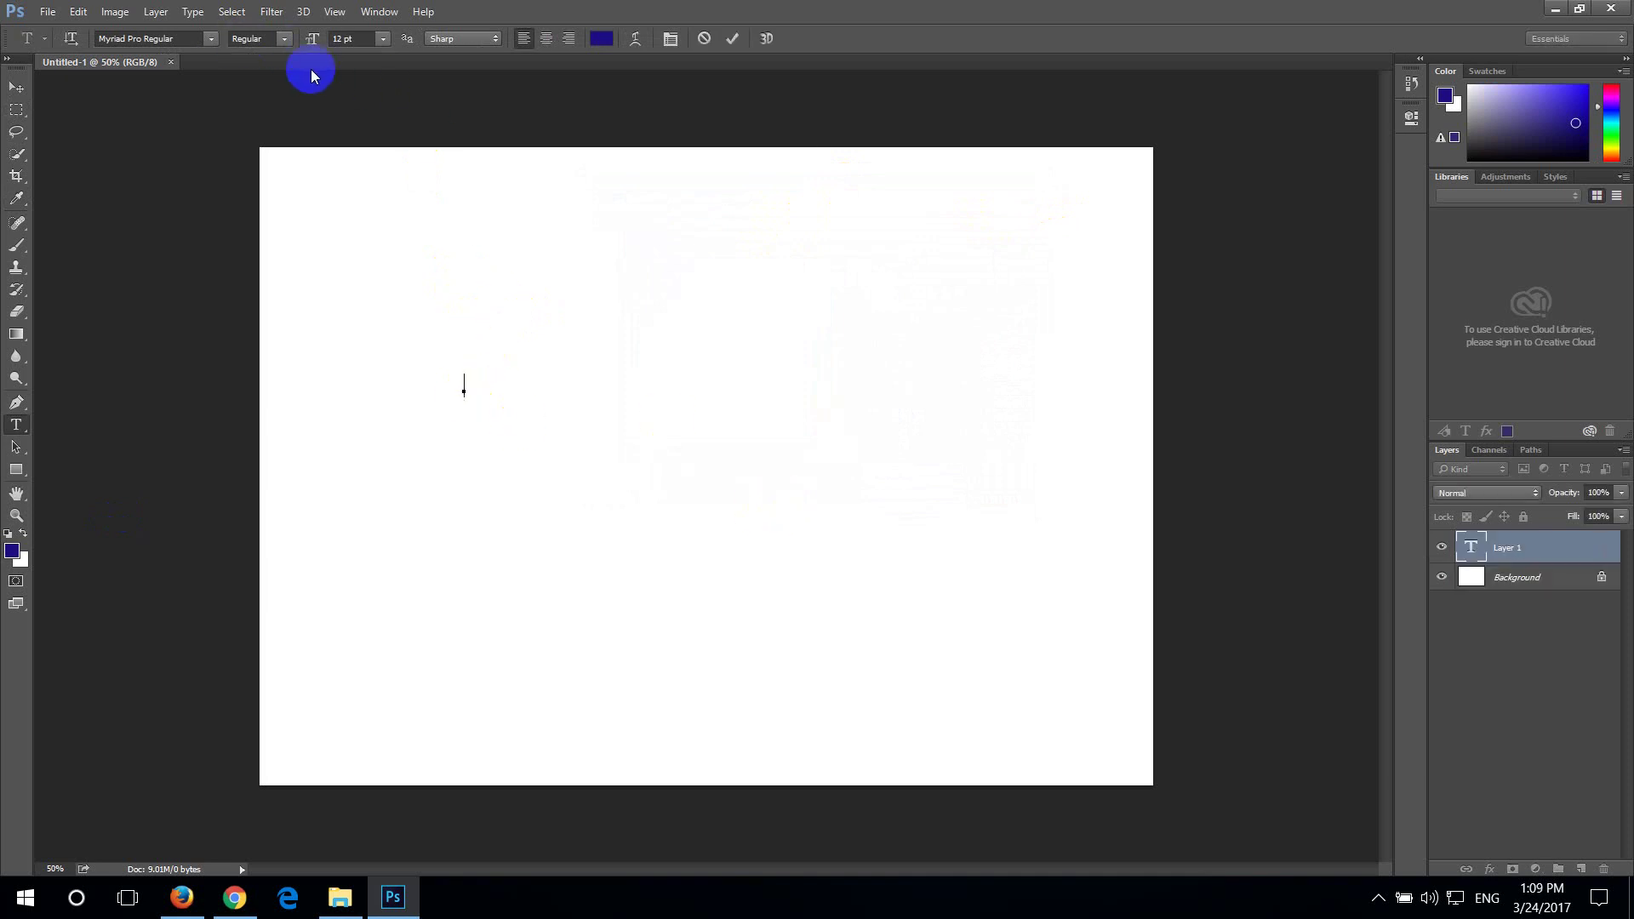
pyautogui.click(332, 40)
pyautogui.write('74')
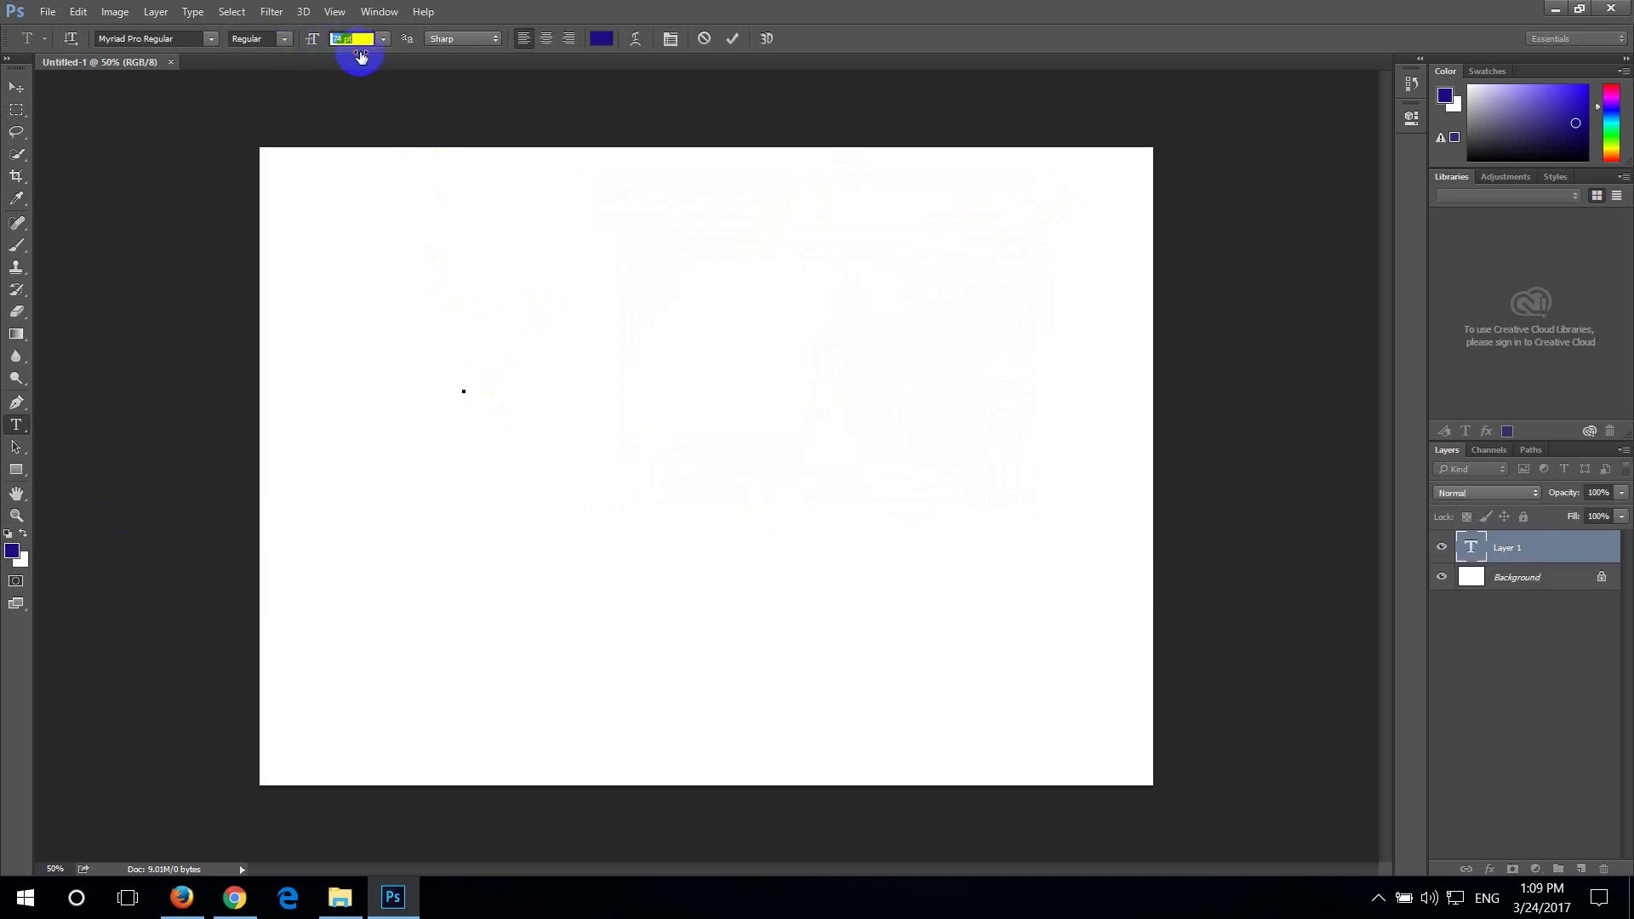
pyautogui.press('Return')
pyautogui.write('B')
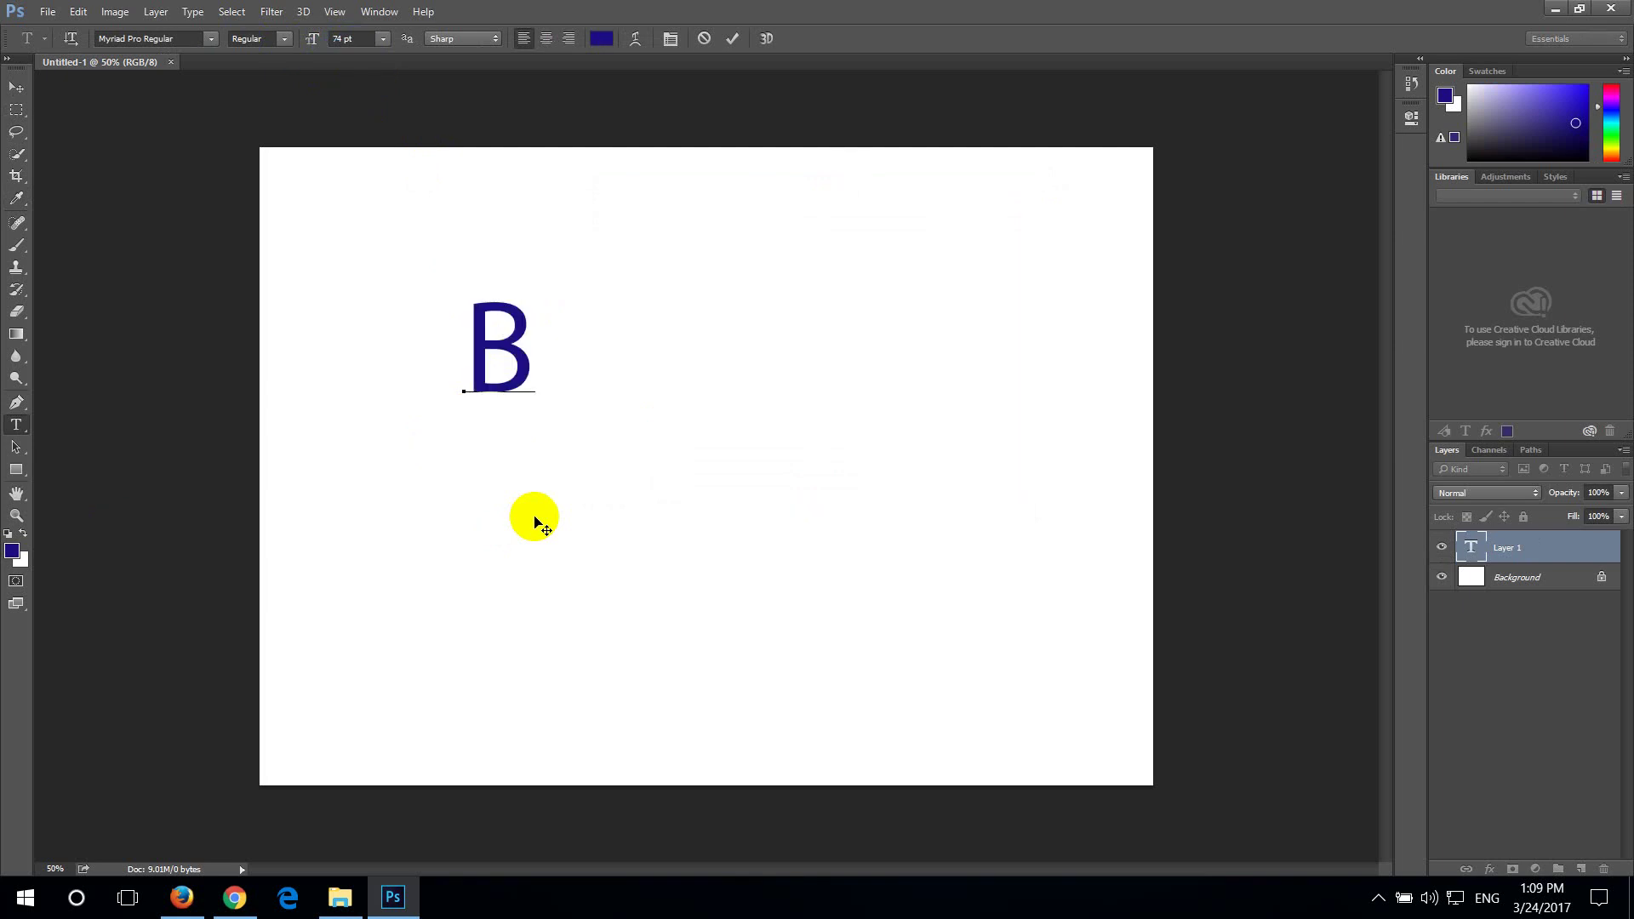
pyautogui.press('BackSpace')
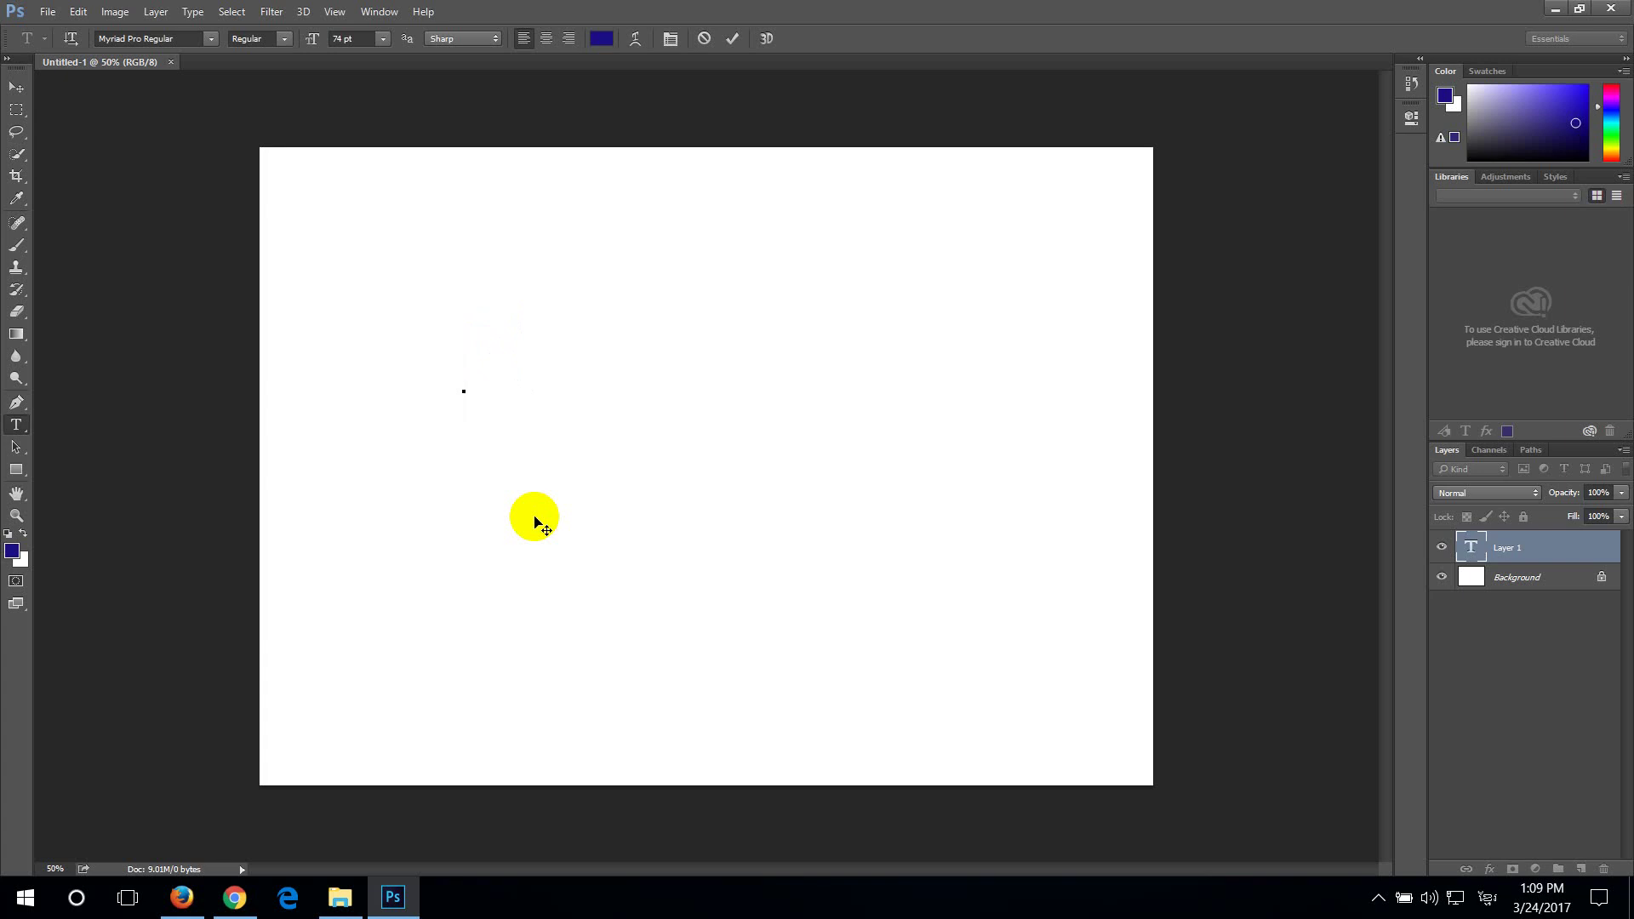
pyautogui.write('ฎ')
pyautogui.write('្ប')
pyautogui.write('ែ')
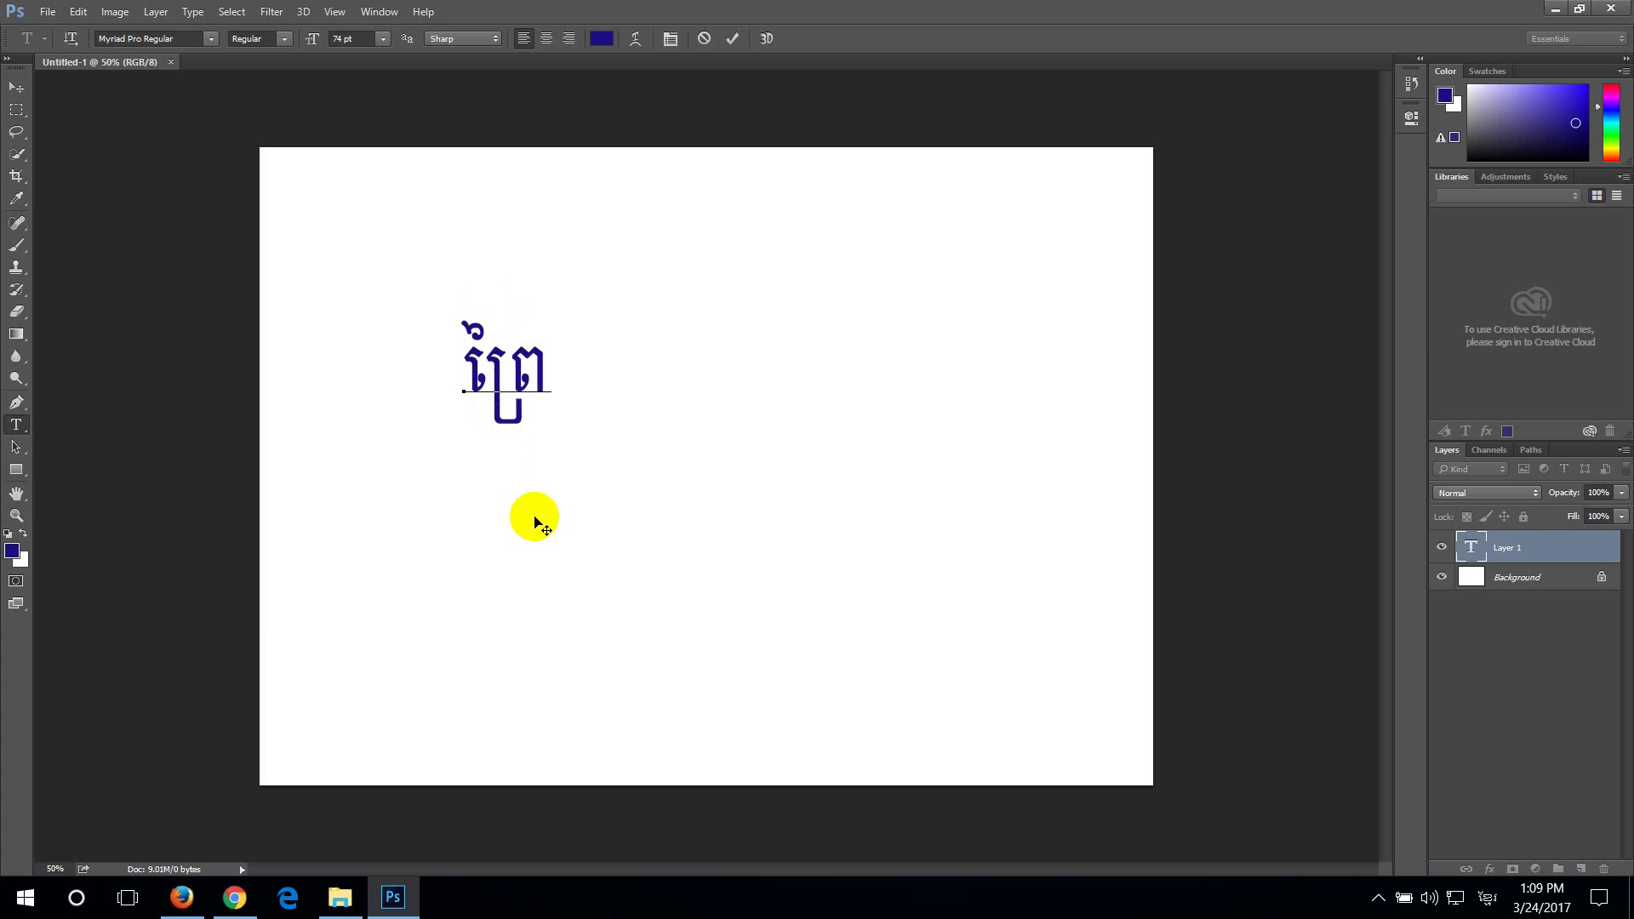
pyautogui.write('ក្')
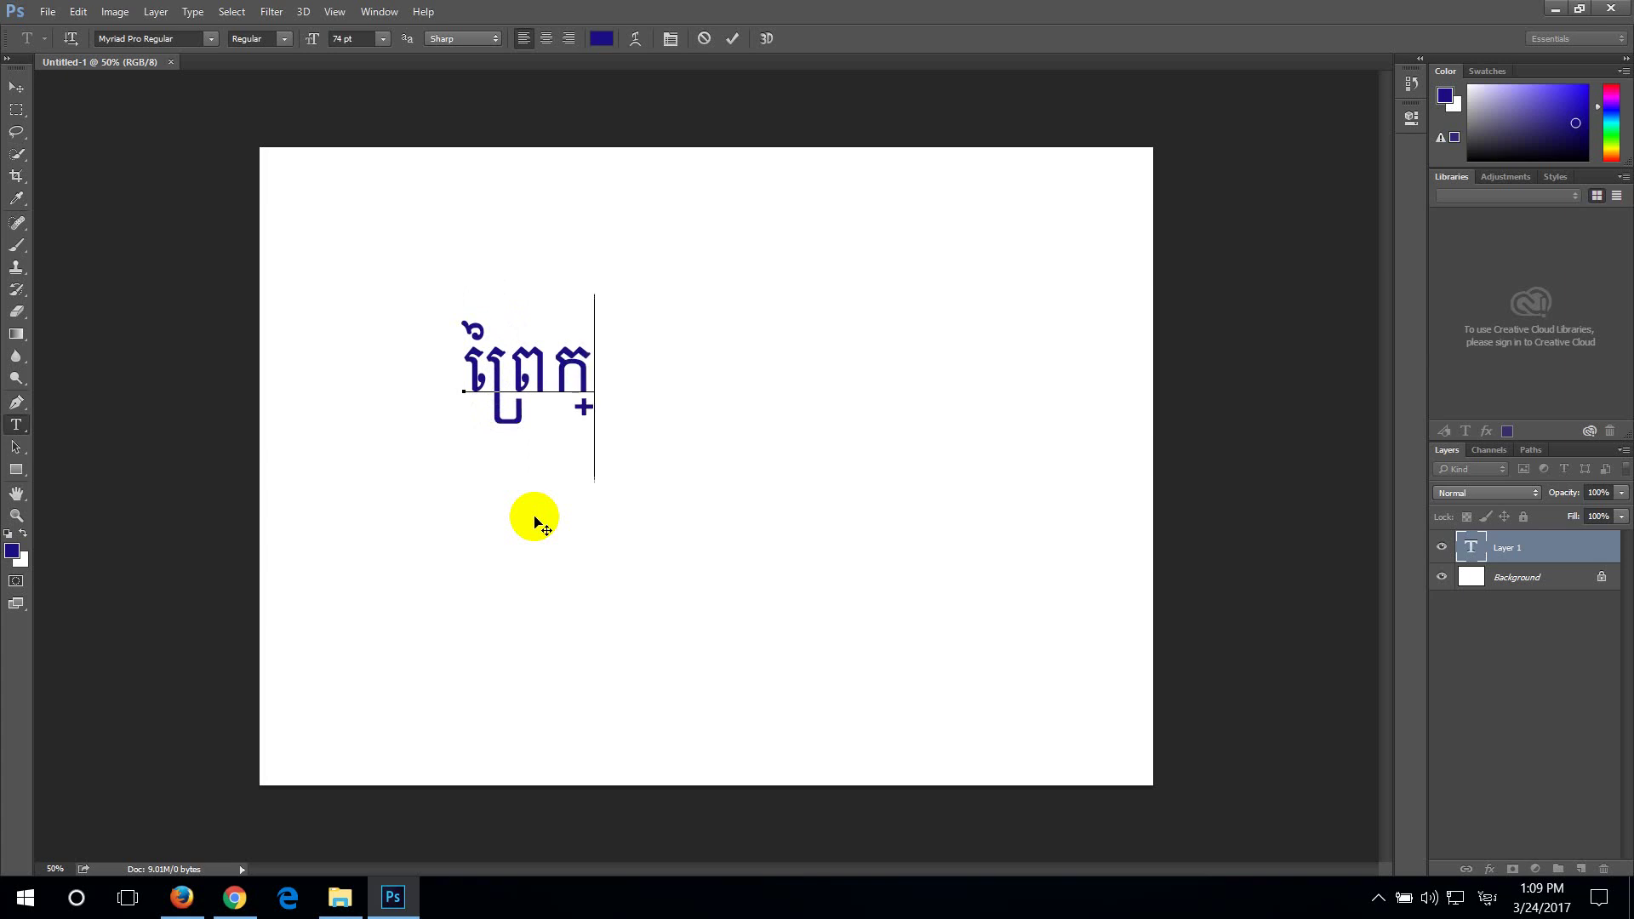
pyautogui.write('នុង')
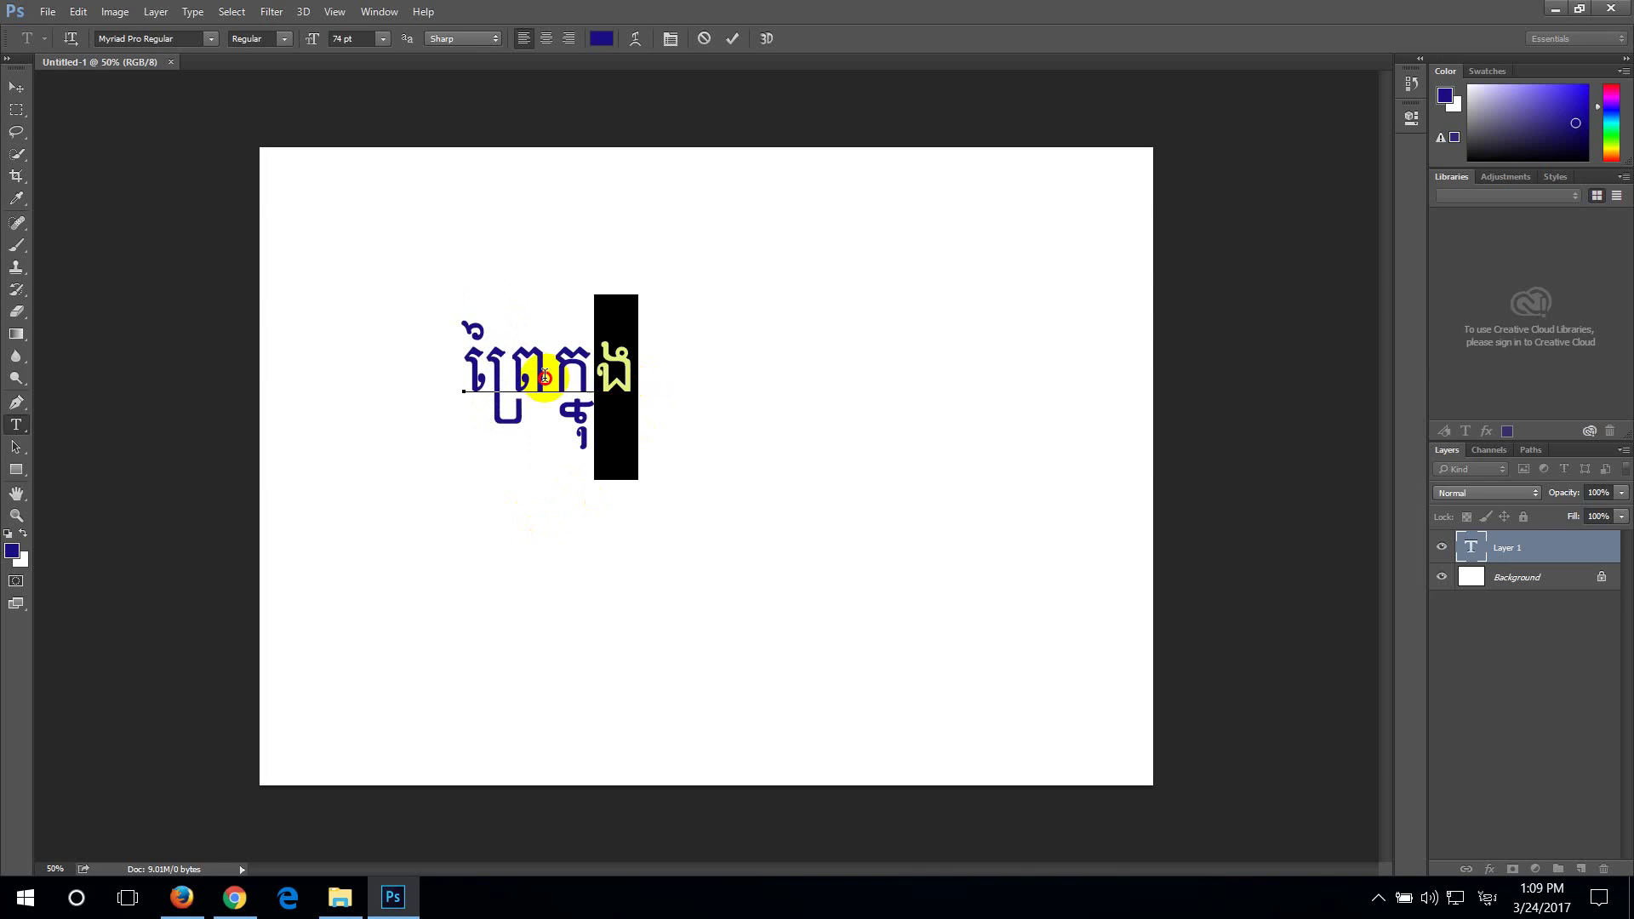
# Select the whole Khmer word and apply the AKbalthom TNRB Regular font
pyautogui.moveTo(632, 377); pyautogui.dragTo(540, 521)
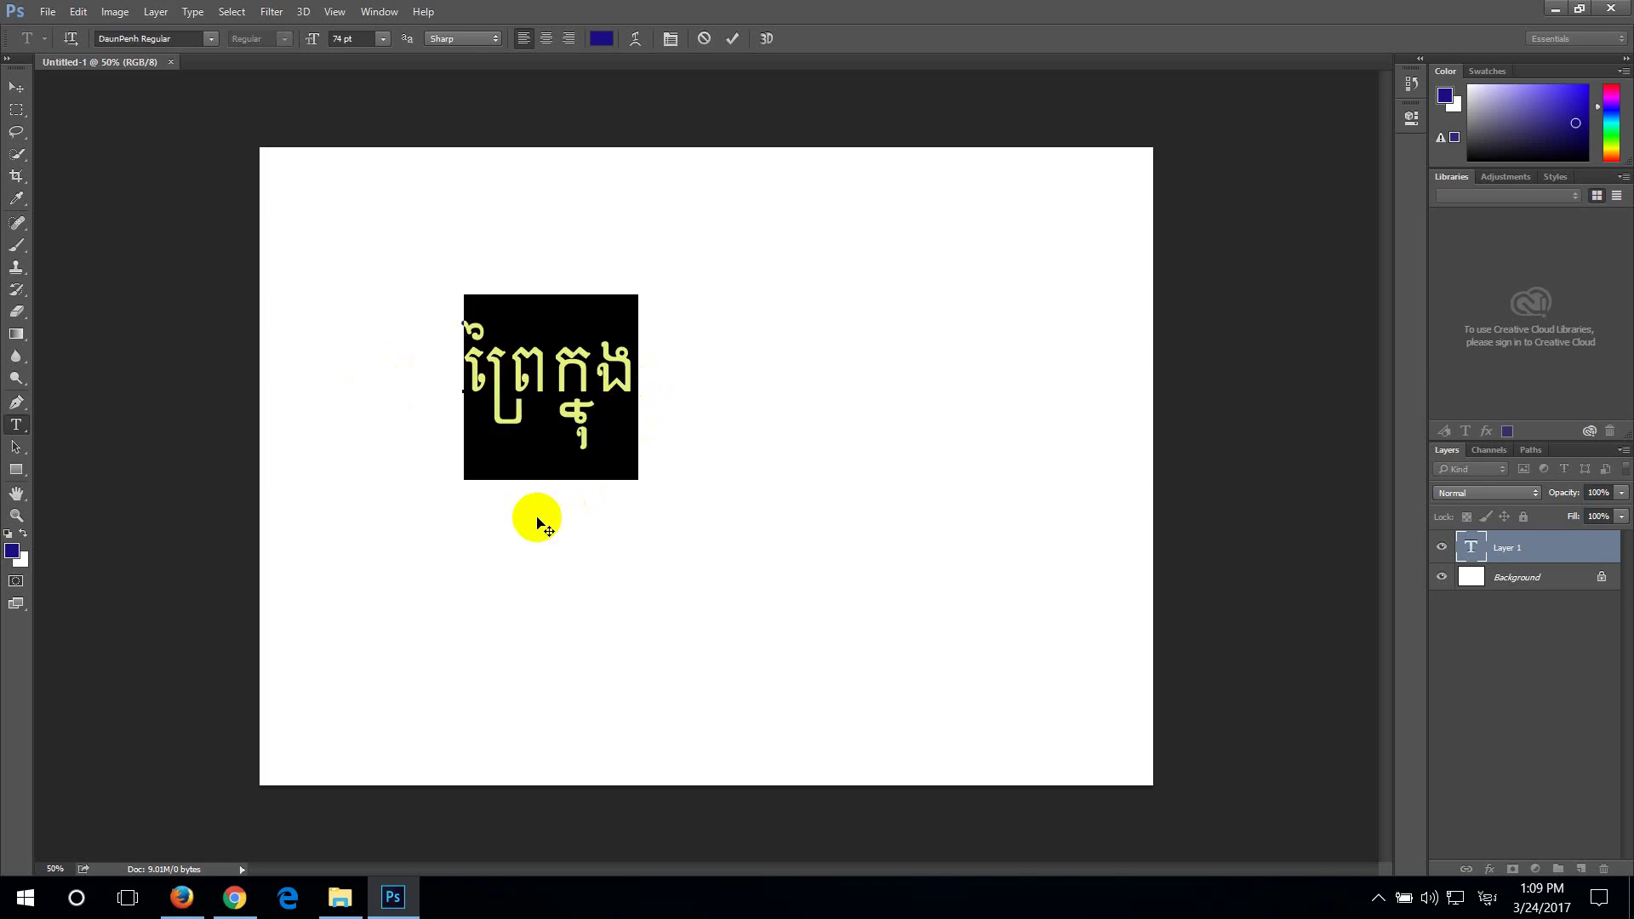
pyautogui.click(211, 42)
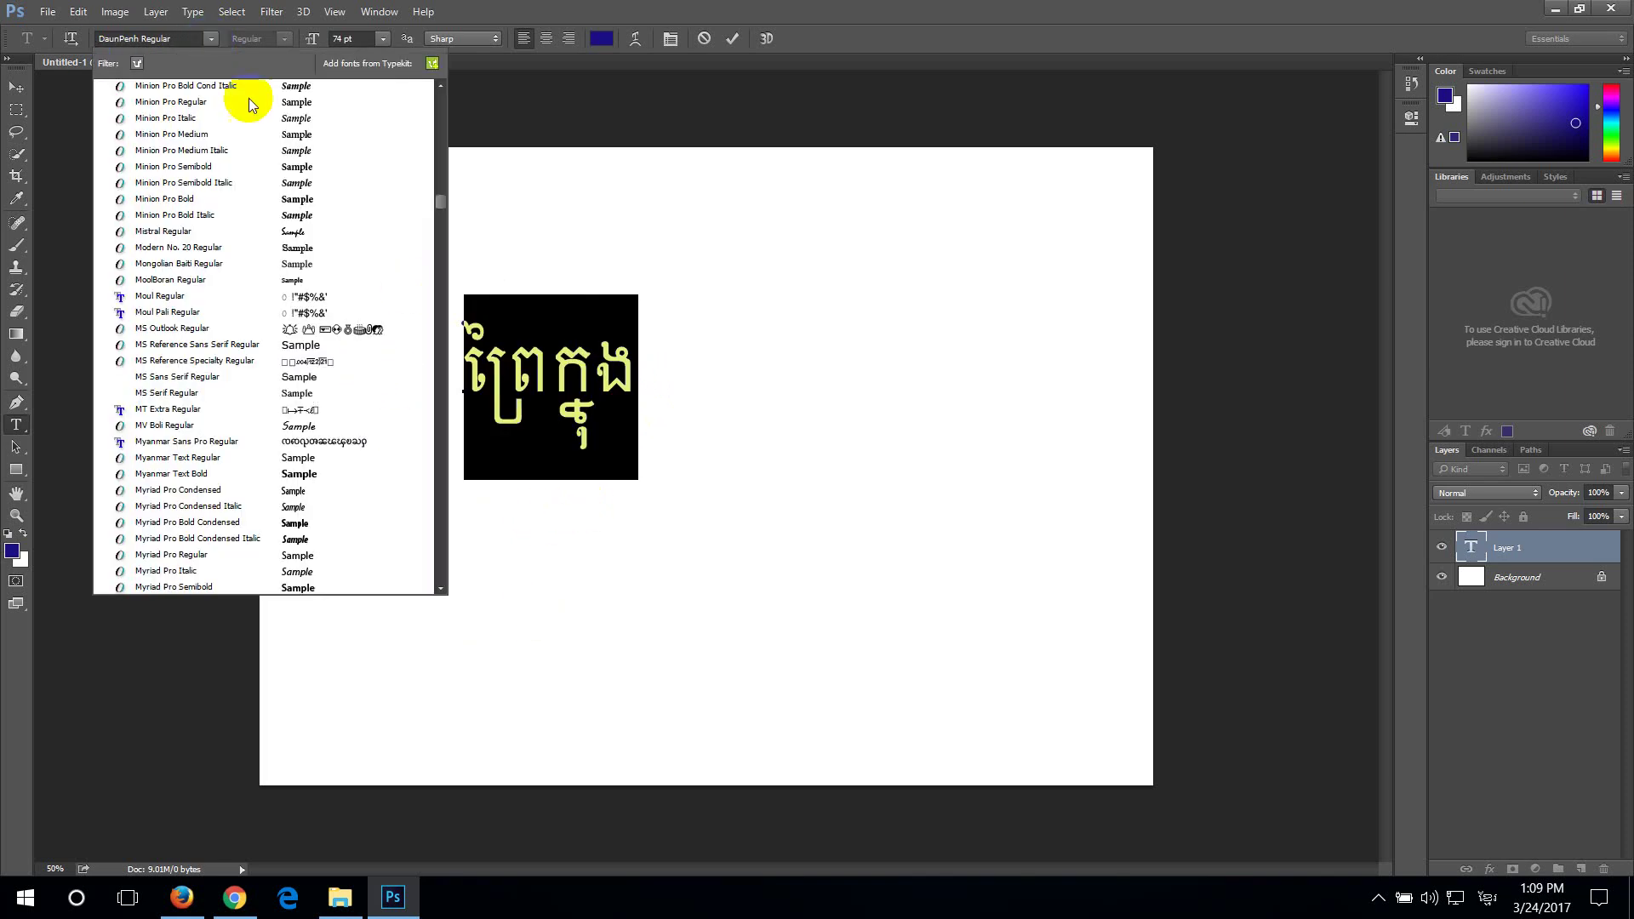
pyautogui.click(412, 292)
pyautogui.click(207, 40)
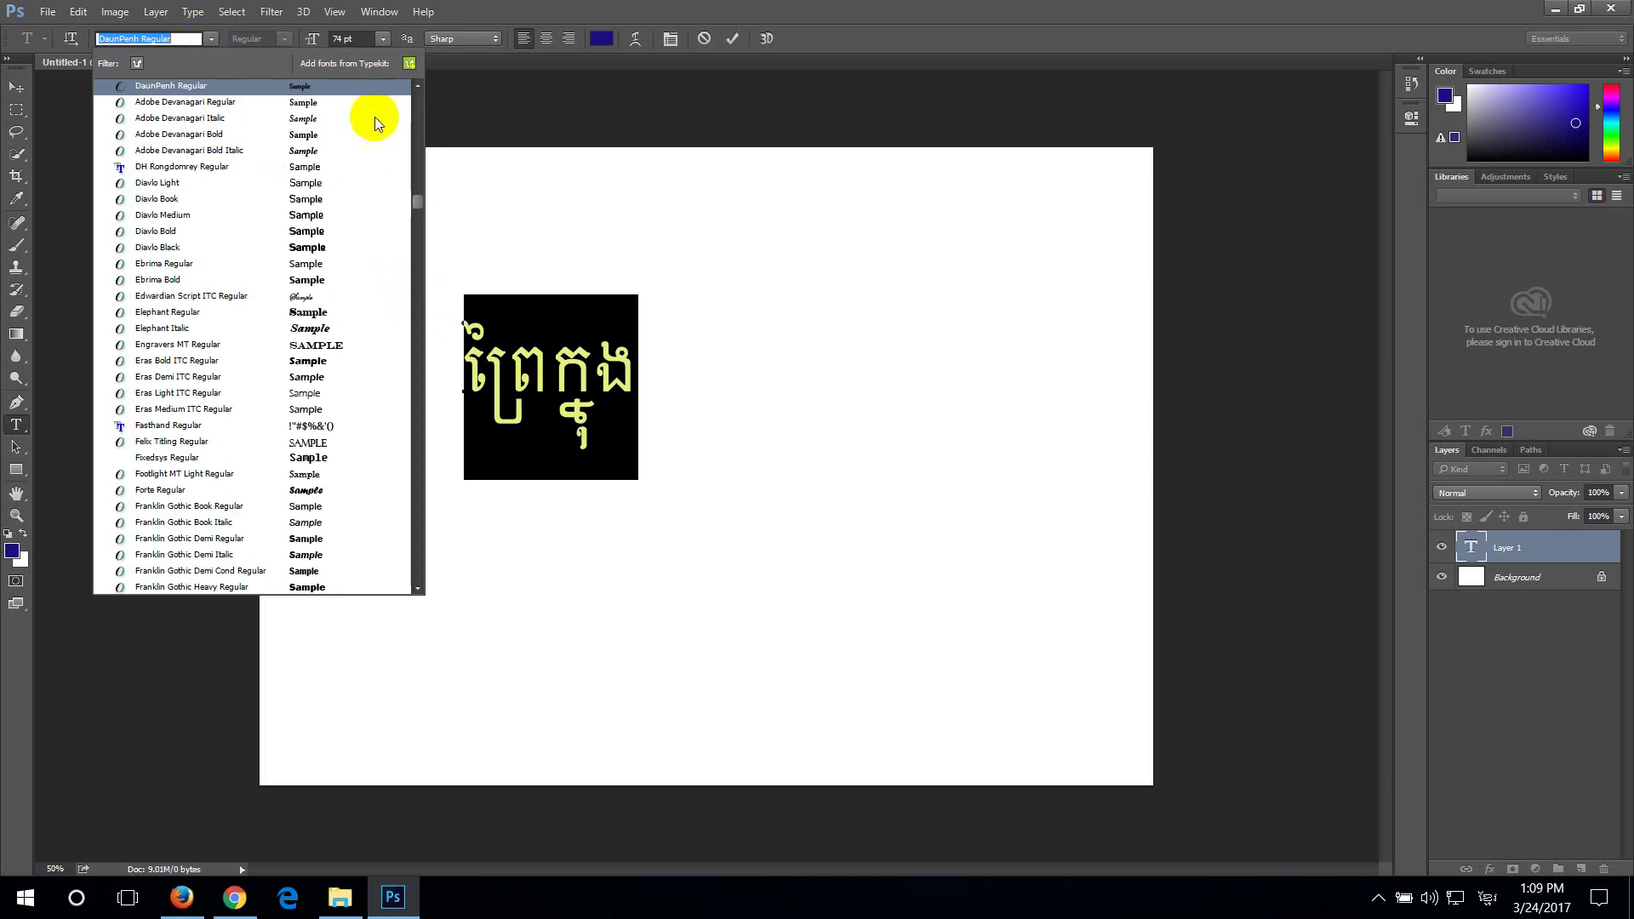
pyautogui.scroll(-2, 417, 204)
pyautogui.scroll(10, 417, 255)
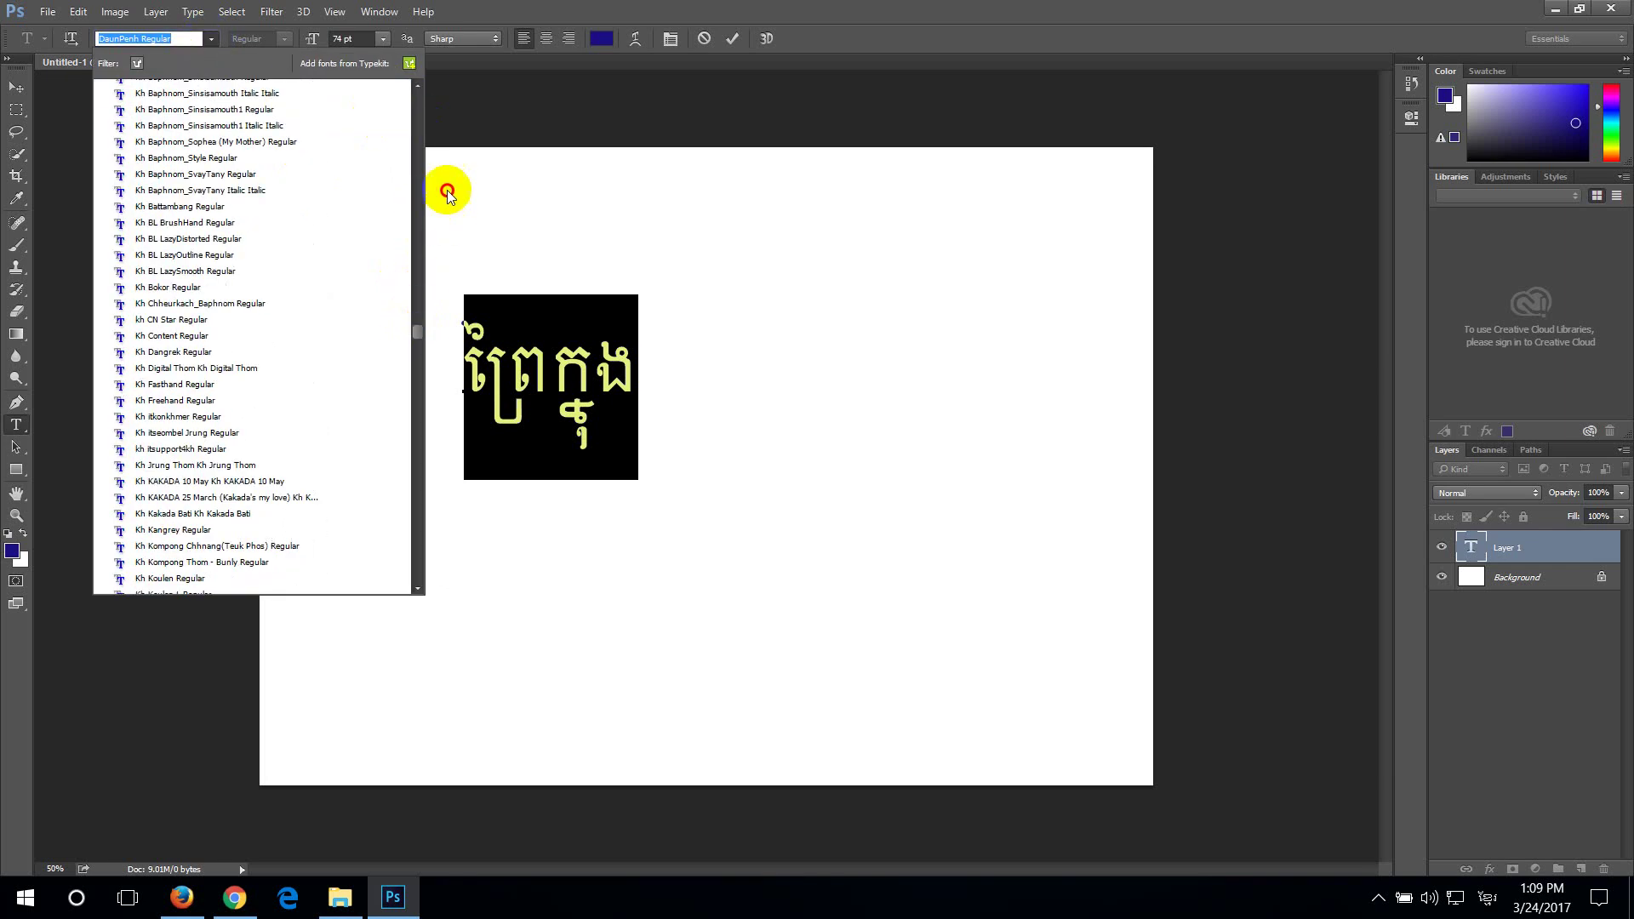
pyautogui.scroll(10, 426, 128)
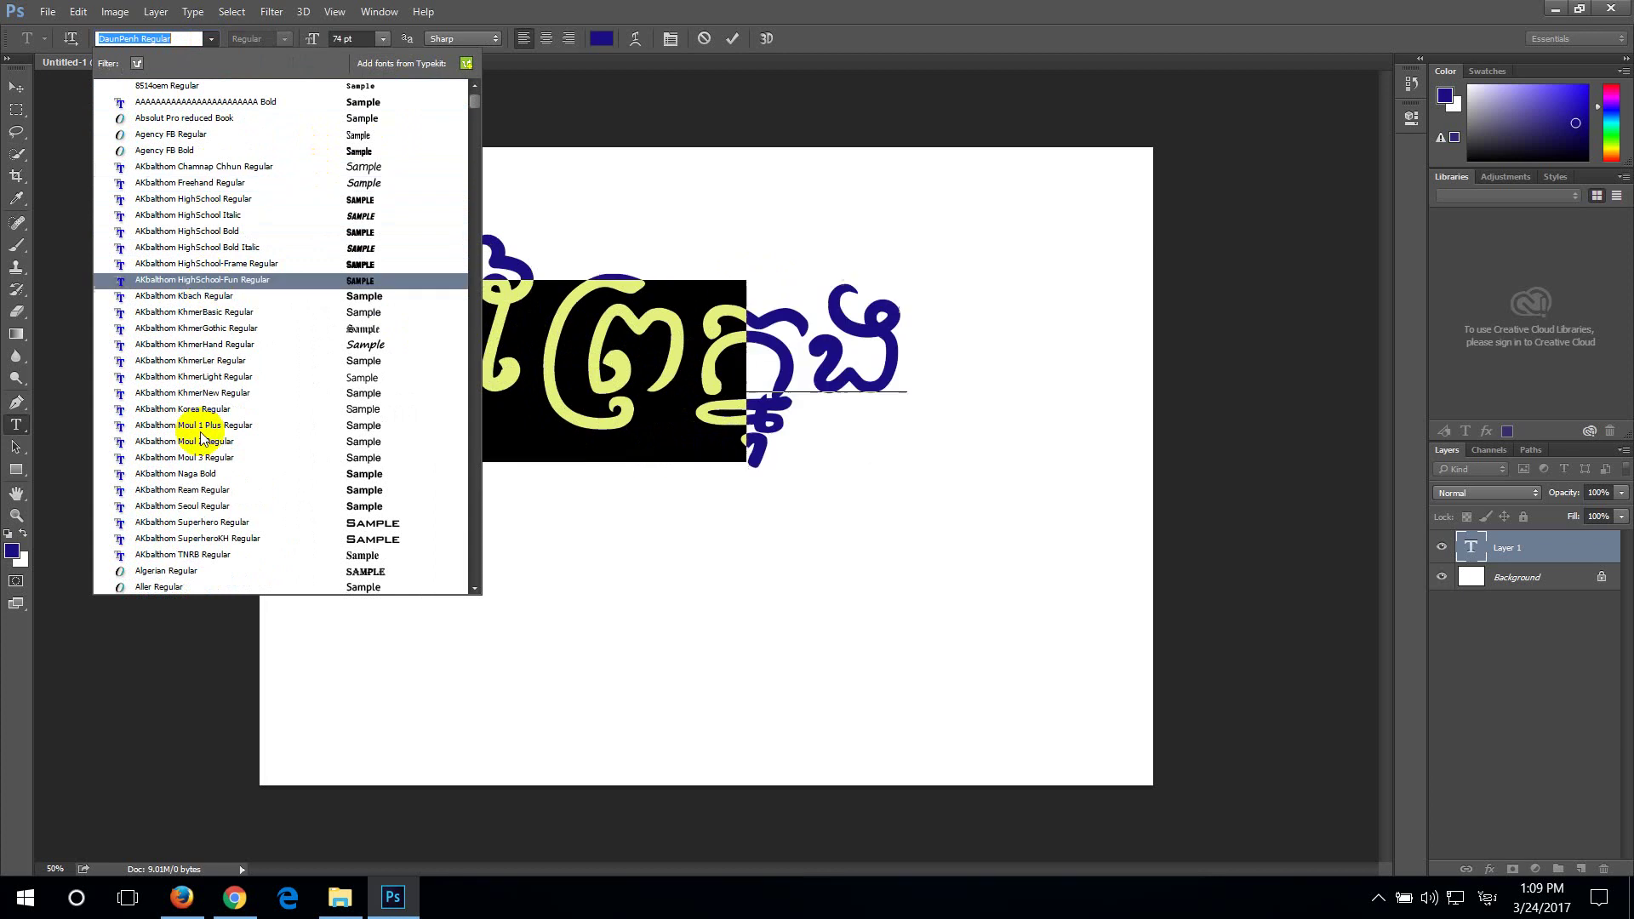
pyautogui.click(158, 552)
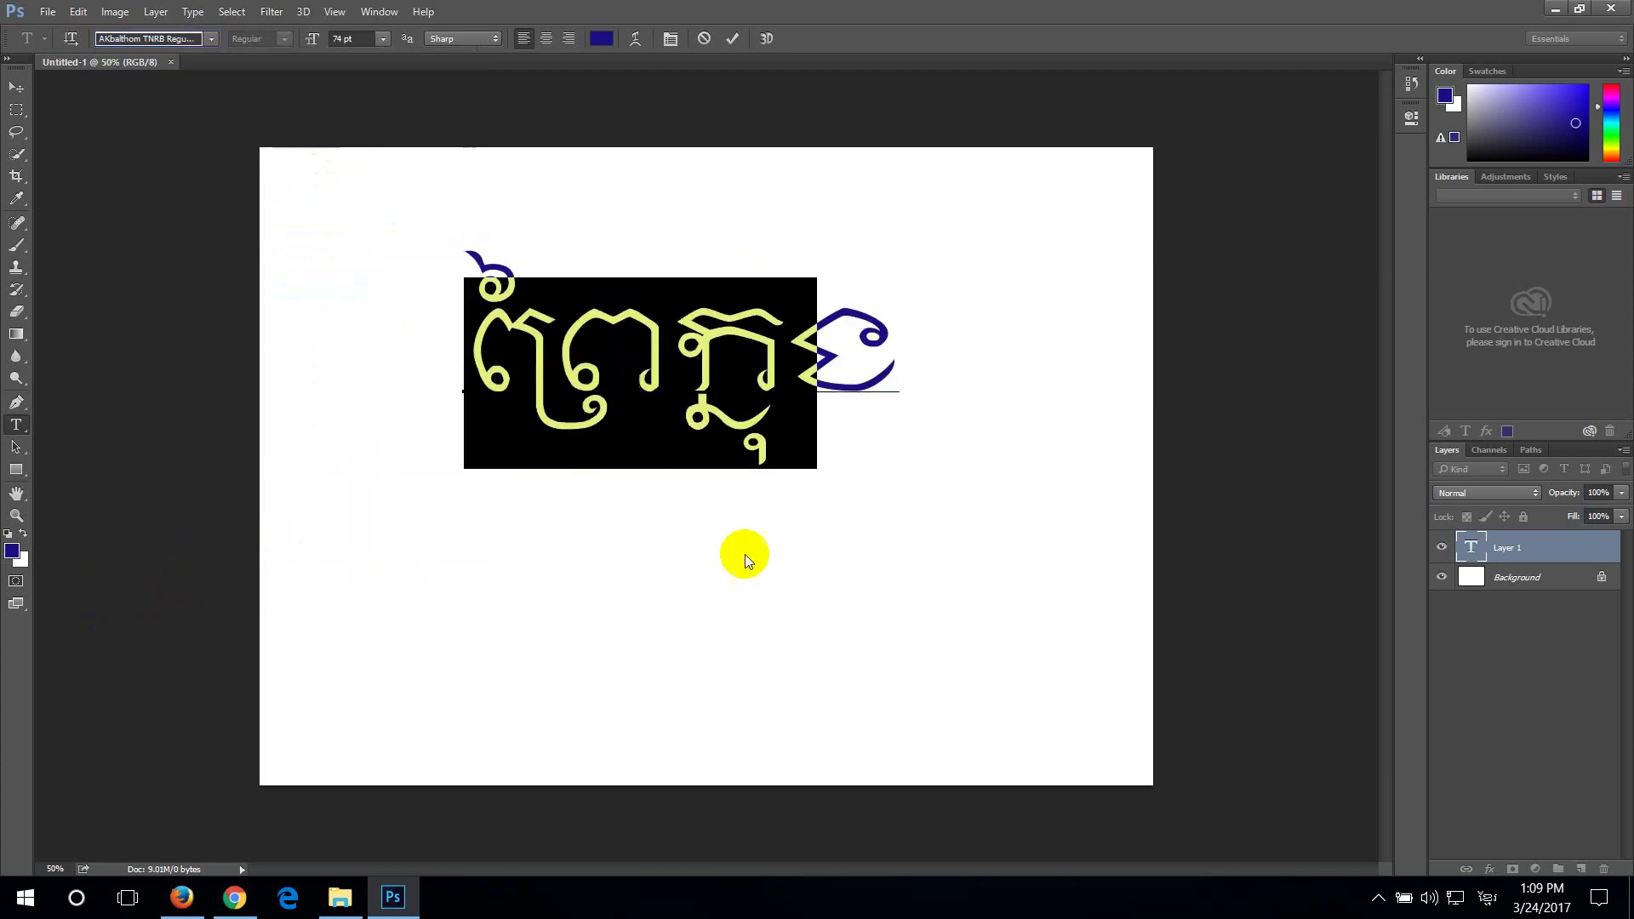
pyautogui.click(642, 317)
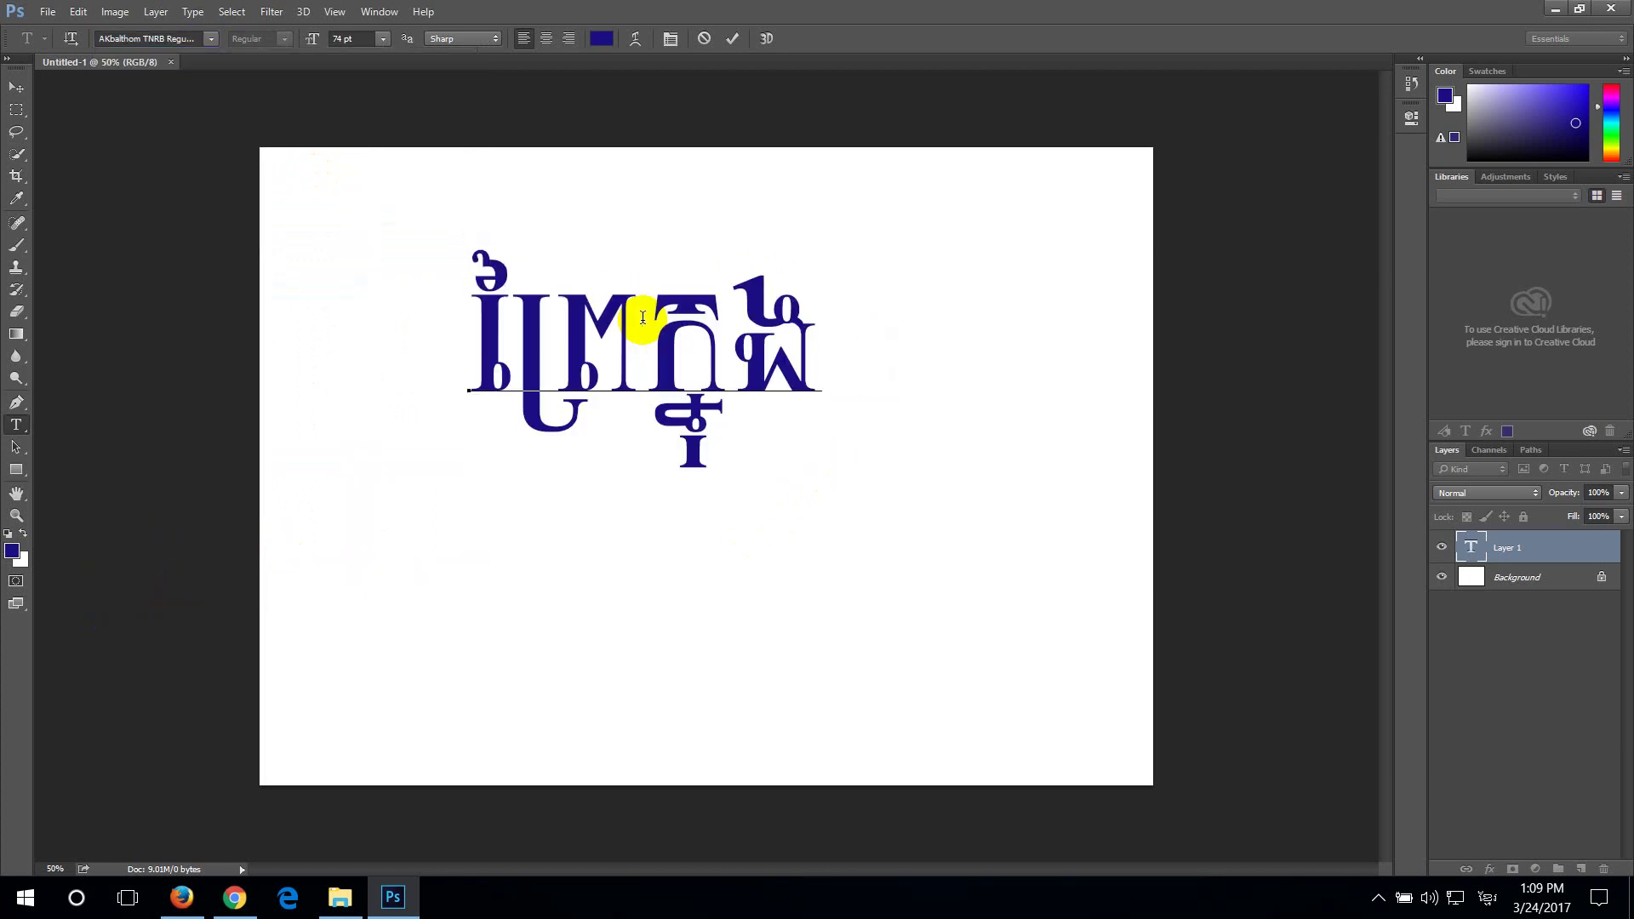
pyautogui.click(732, 38)
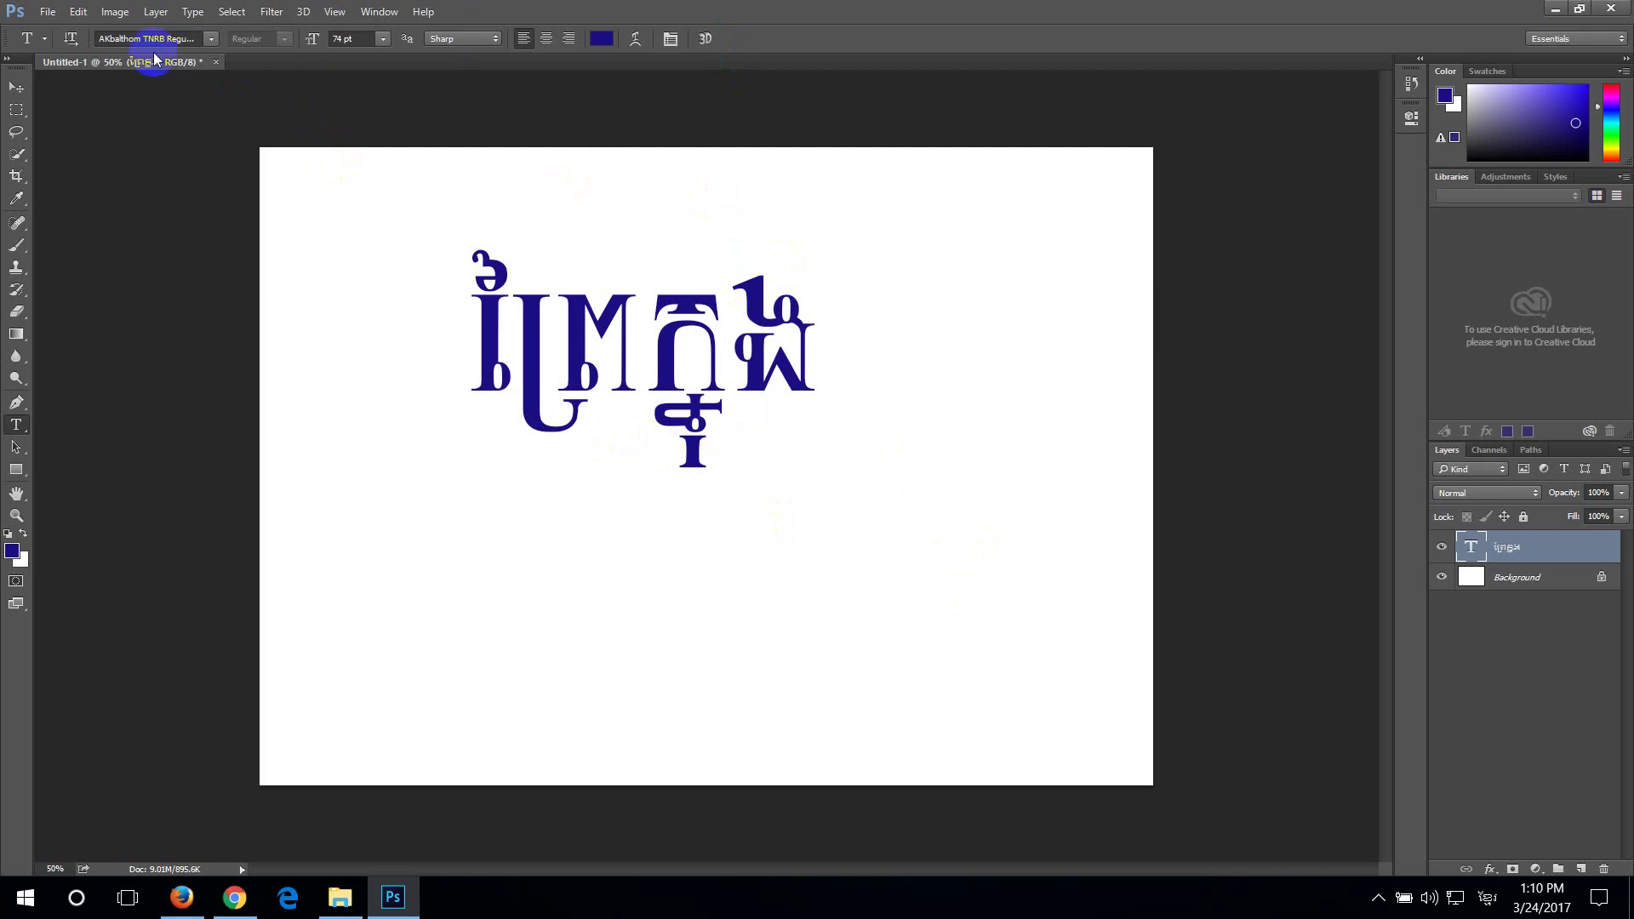
pyautogui.click(82, 12)
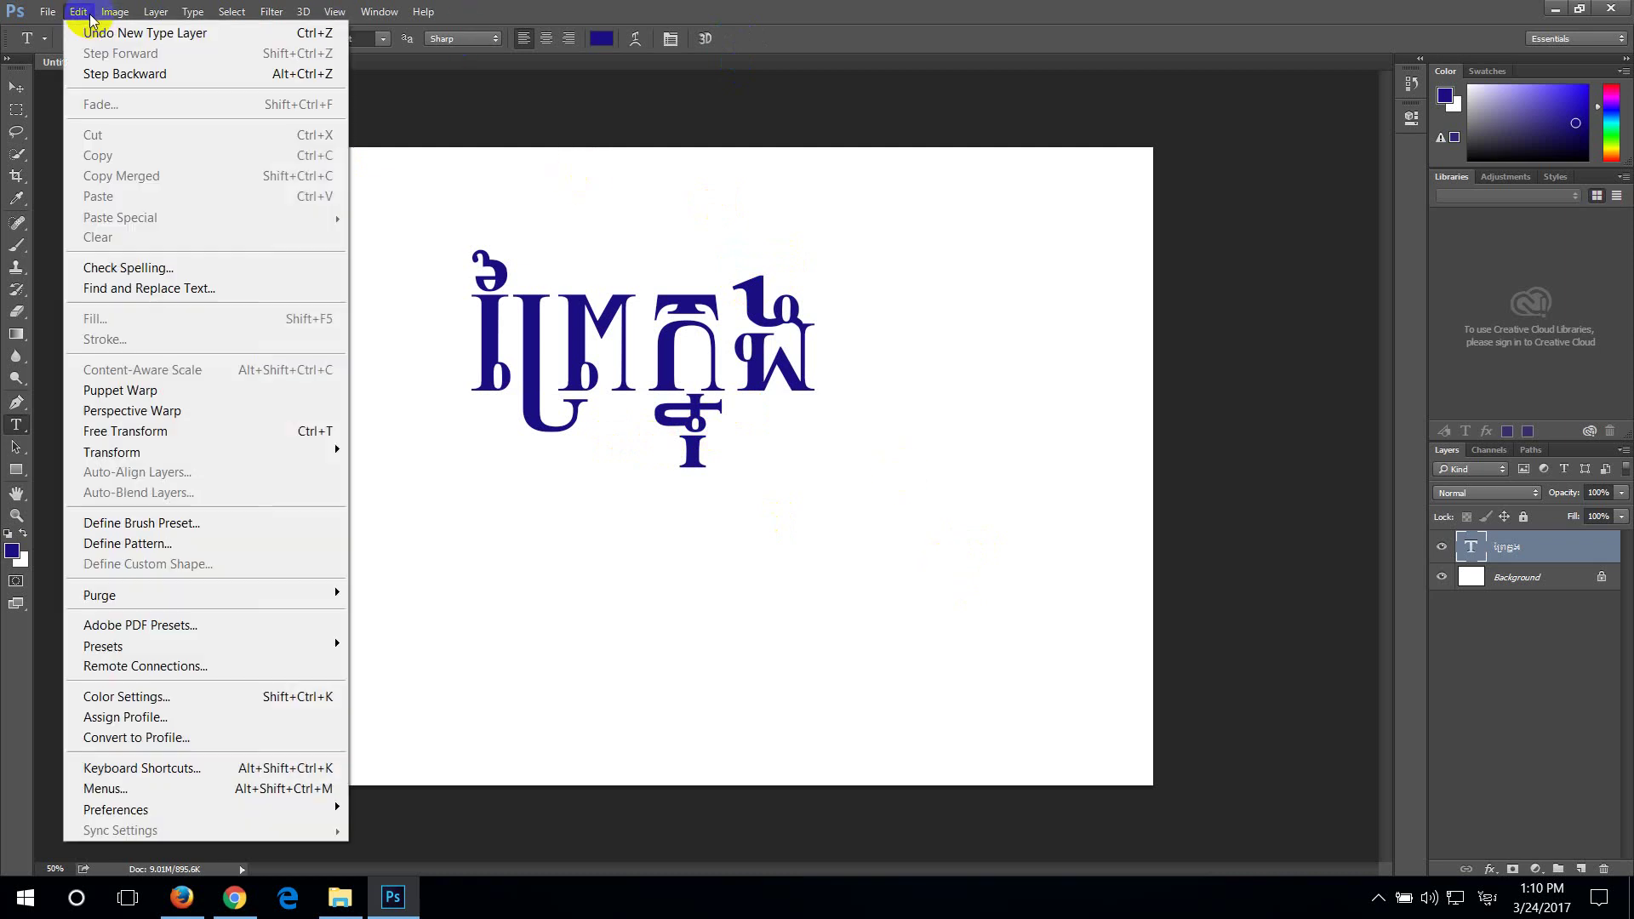
pyautogui.moveTo(163, 815)
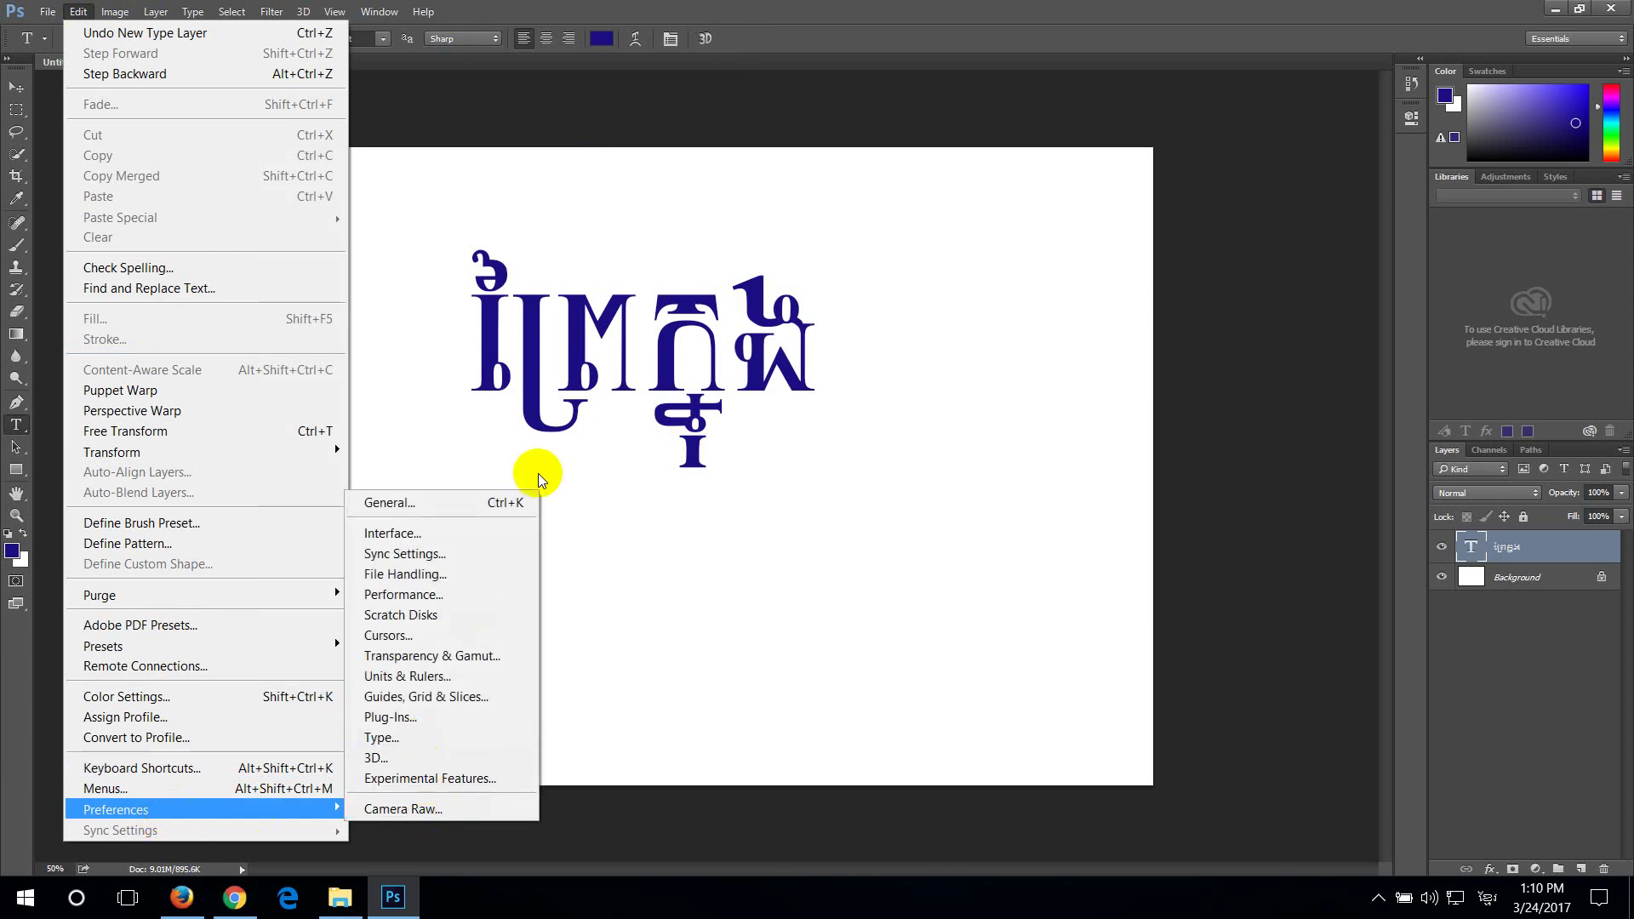
pyautogui.click(427, 738)
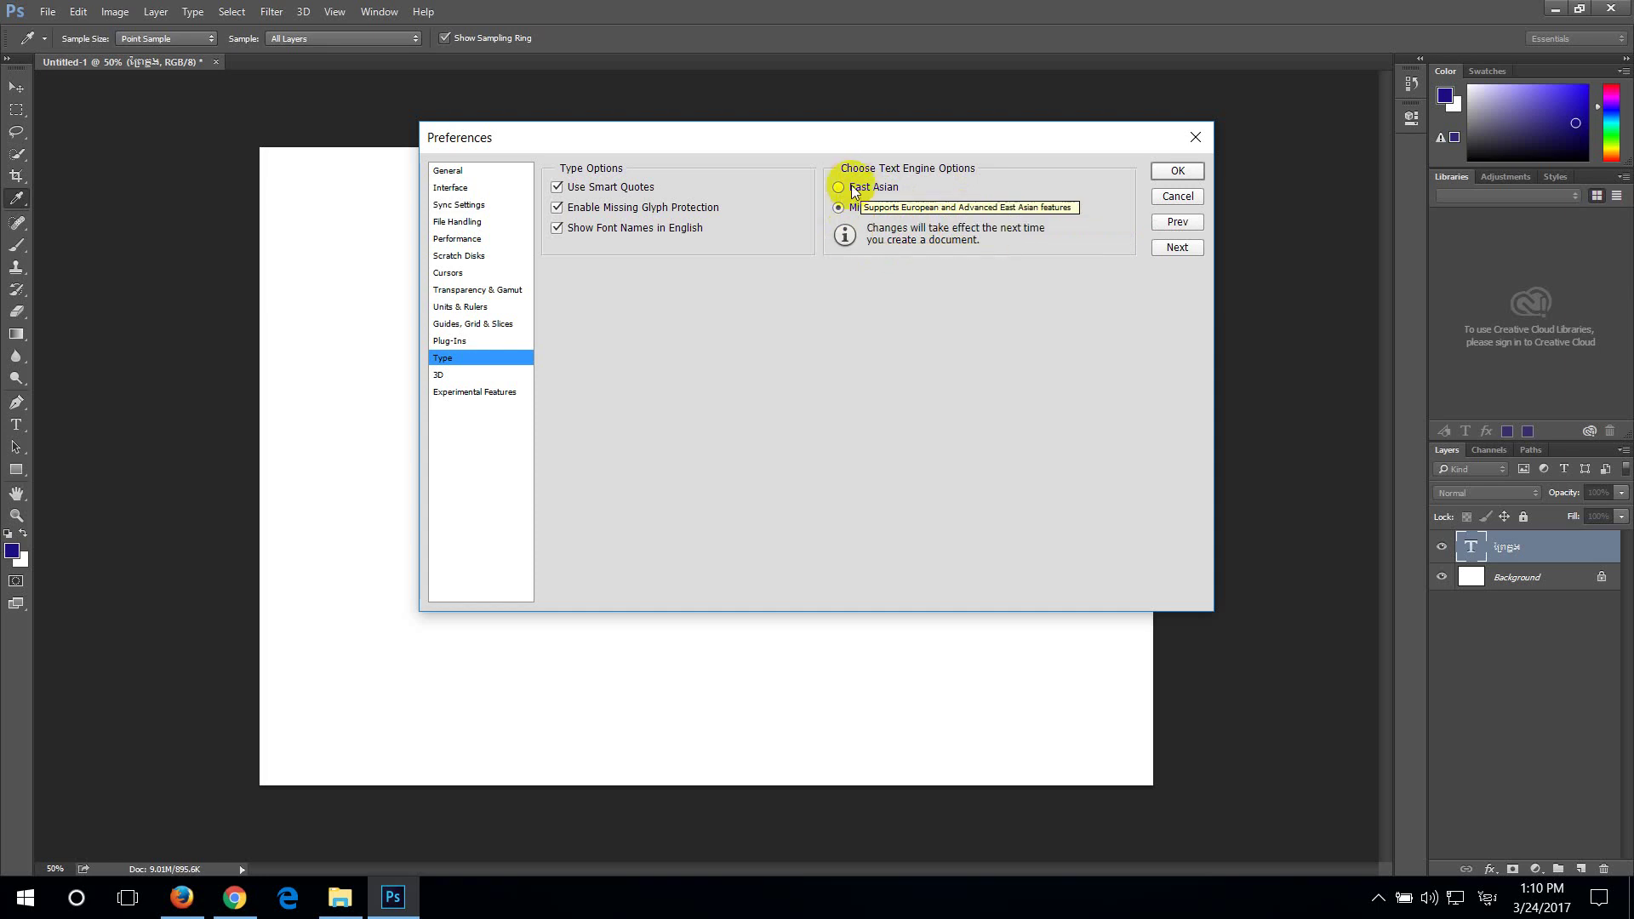
pyautogui.click(1178, 171)
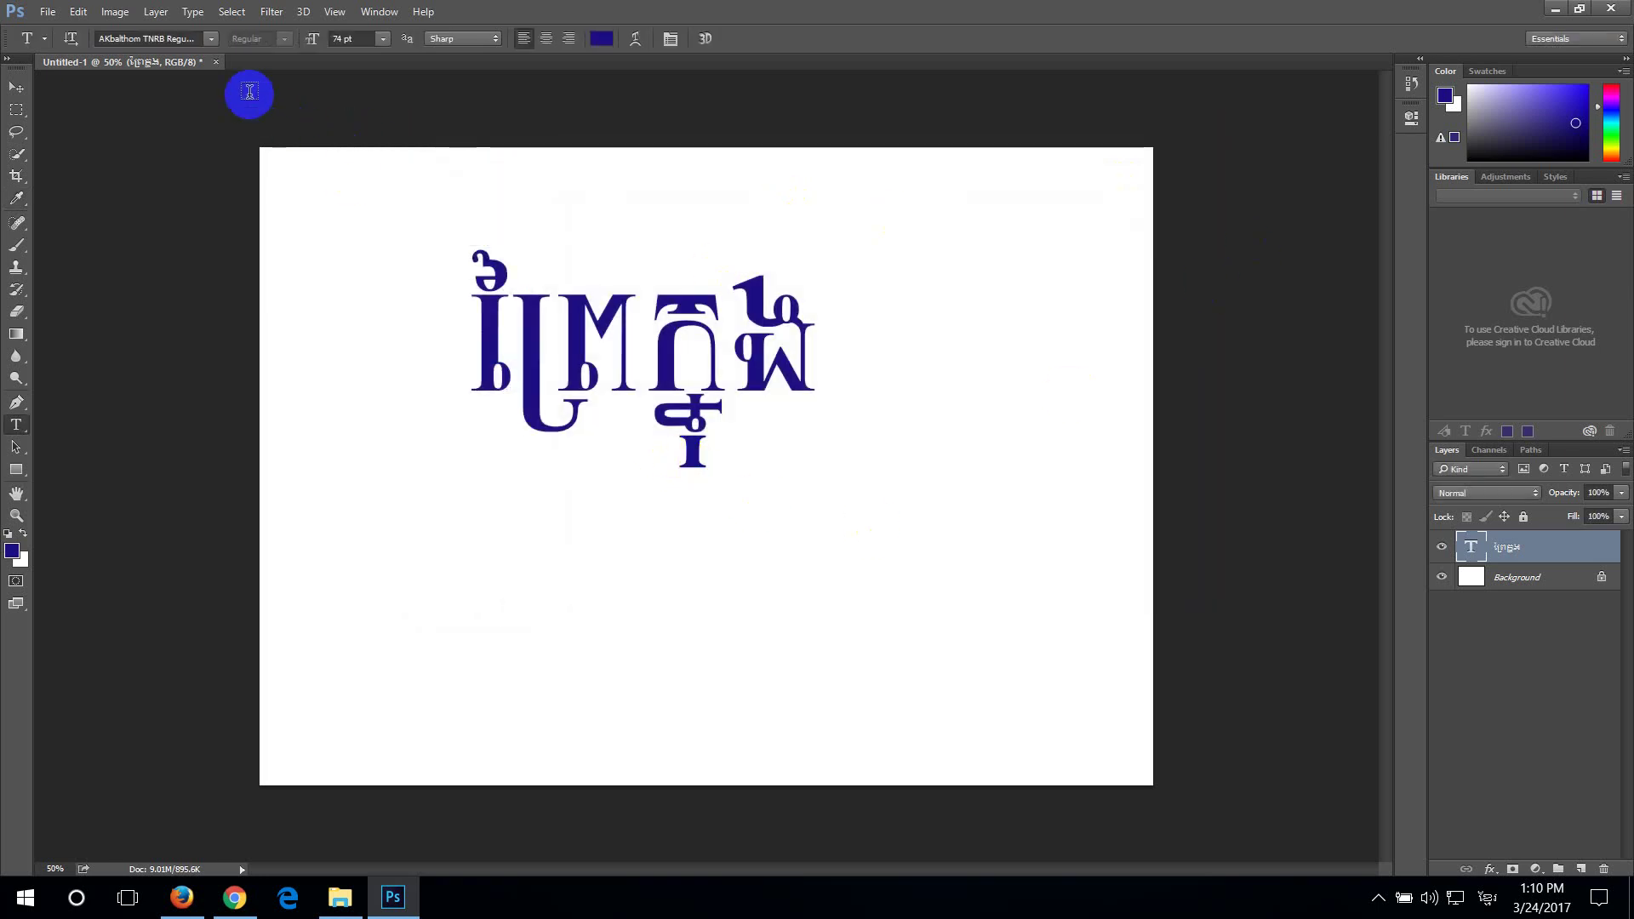
# Close the Khmer document without saving and quit Photoshop
pyautogui.click(221, 68)
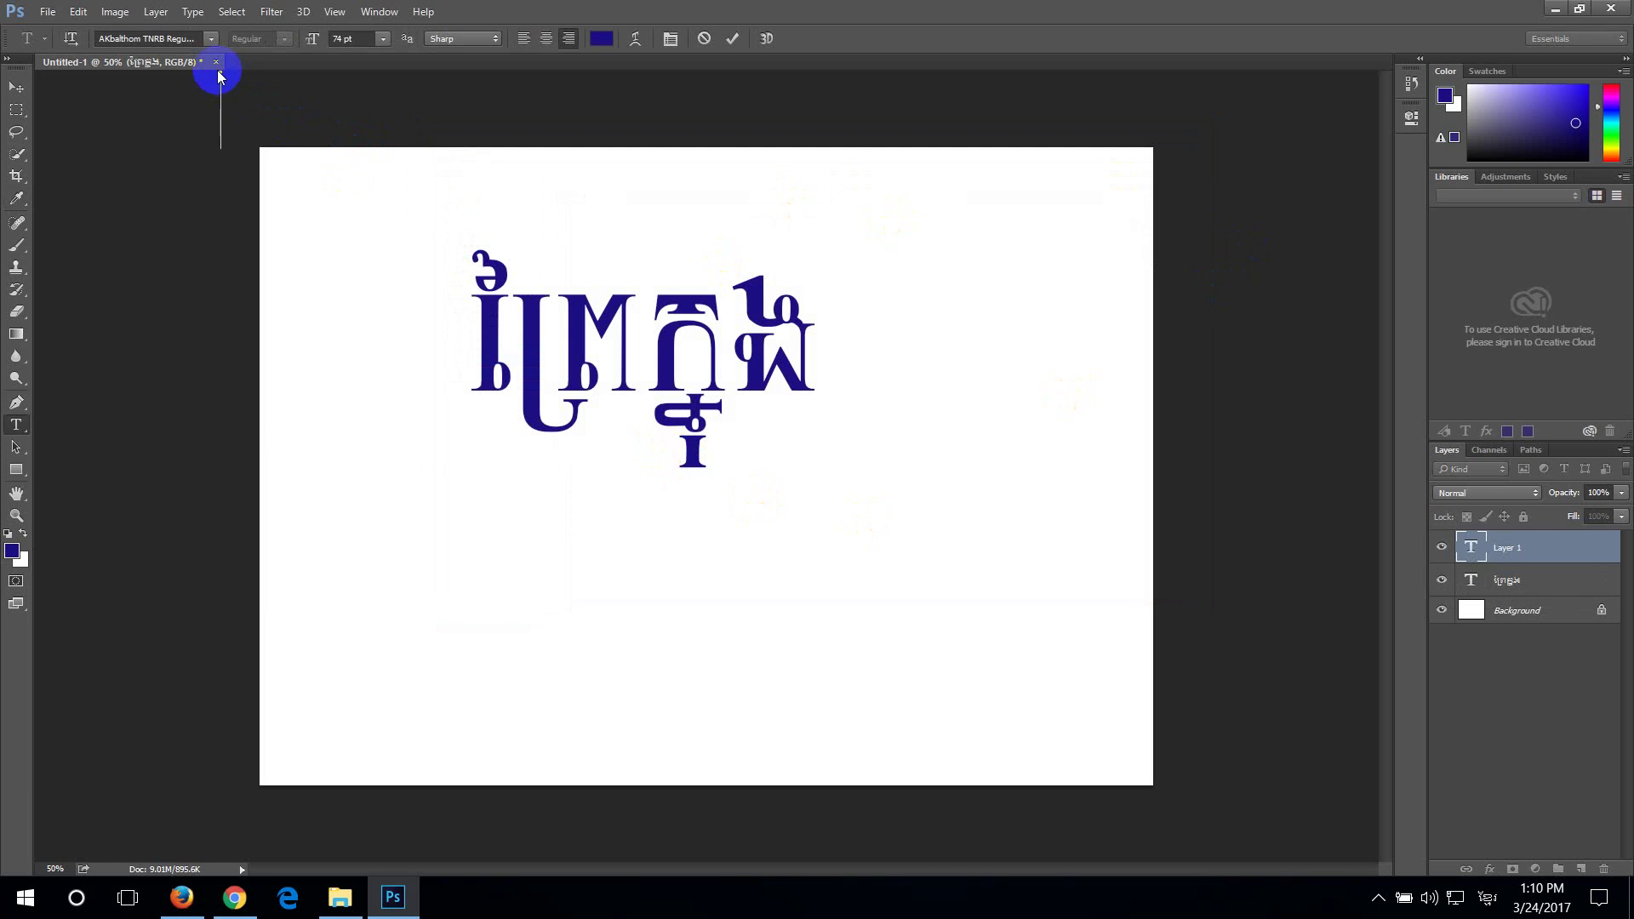
pyautogui.click(703, 40)
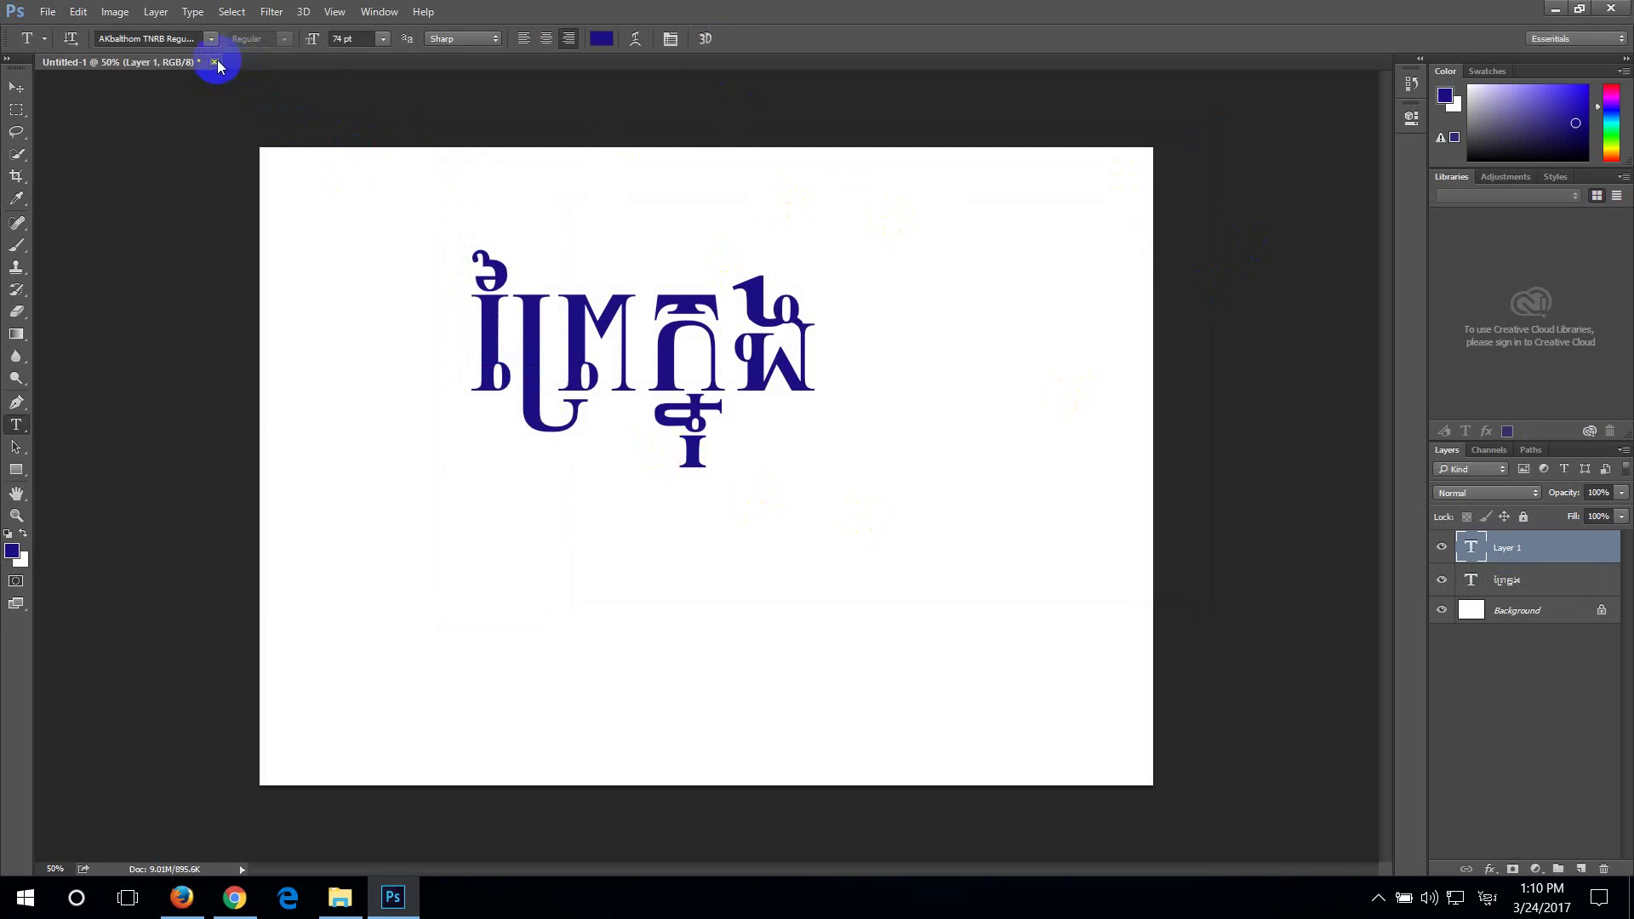
pyautogui.click(218, 67)
pyautogui.click(829, 338)
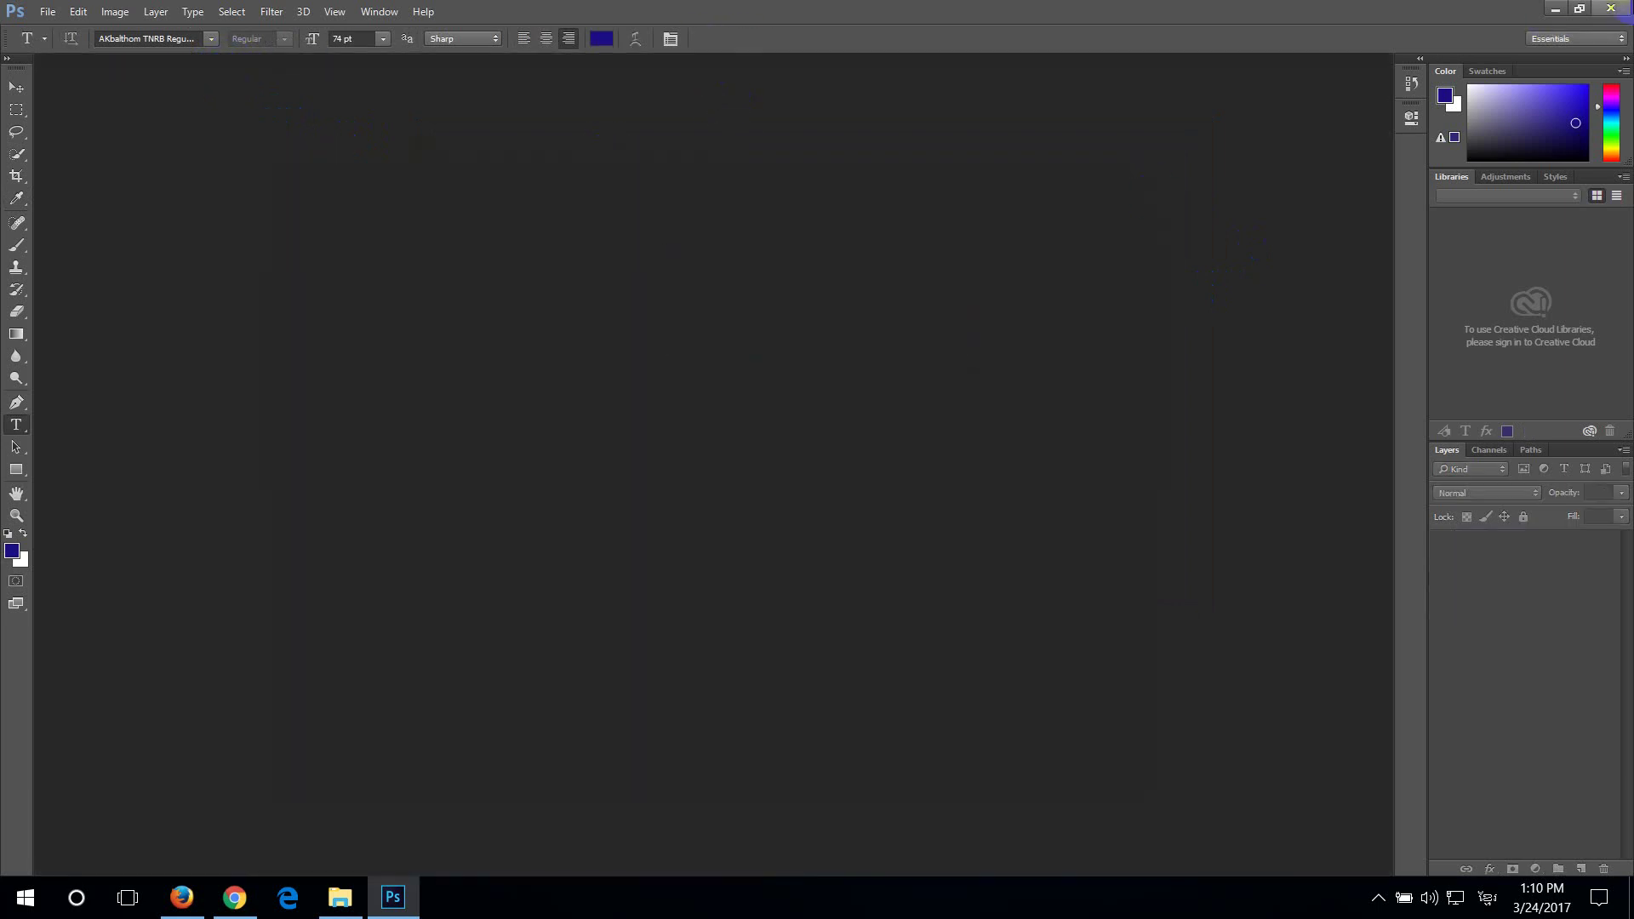
pyautogui.click(1621, 8)
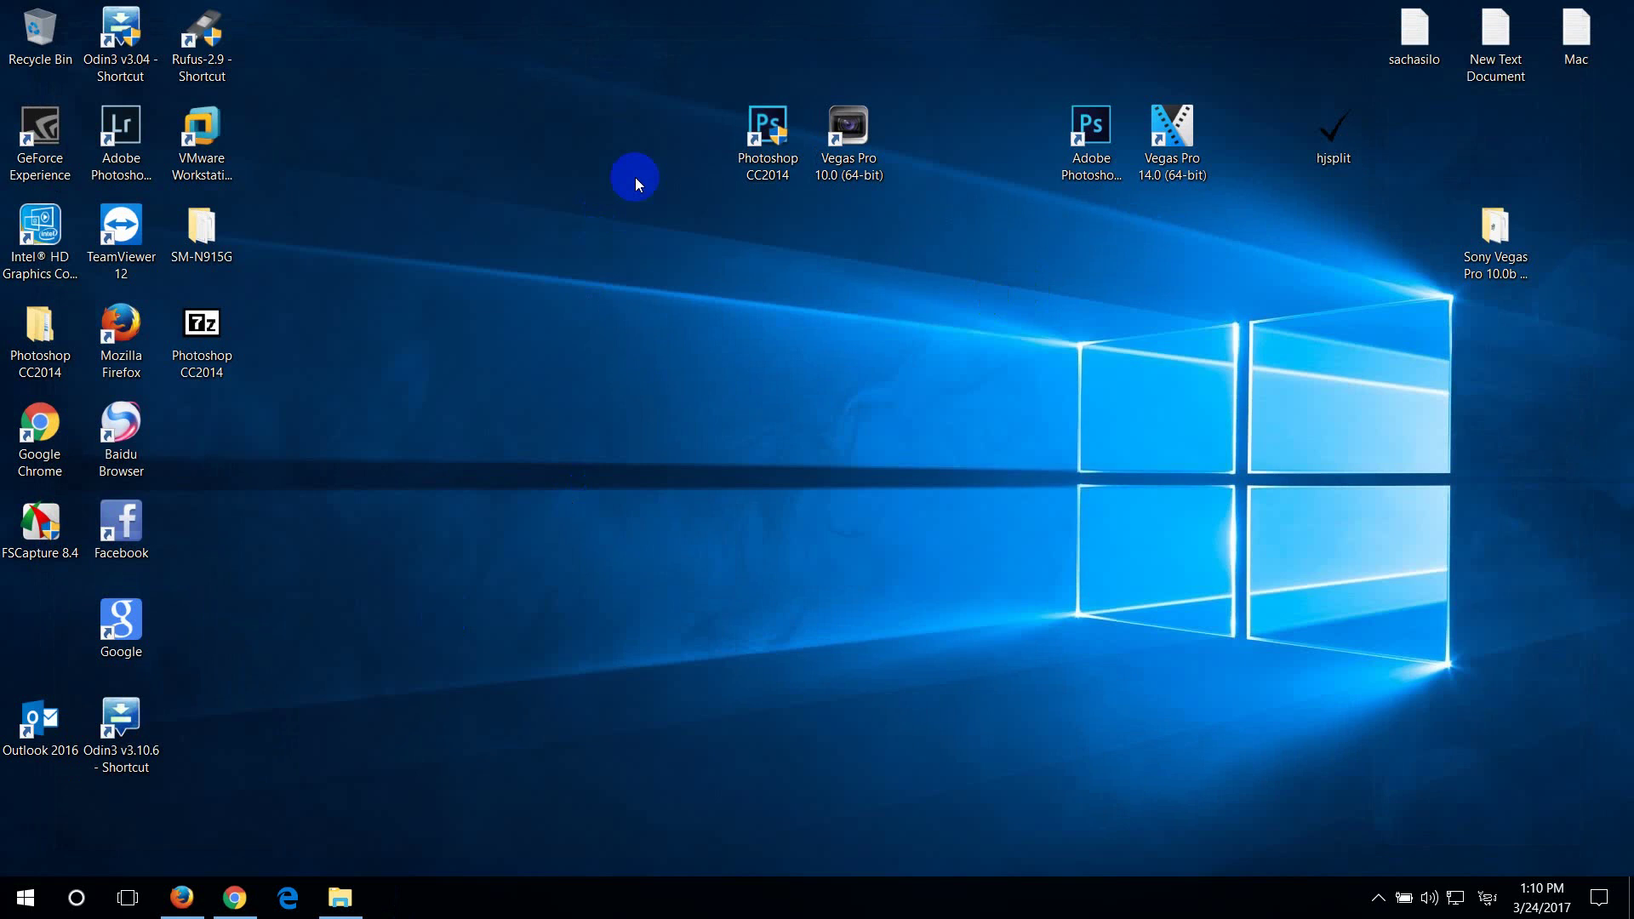
# Relaunch Photoshop CC 2014 as administrator after the still-closing errors
pyautogui.doubleClick(783, 153)
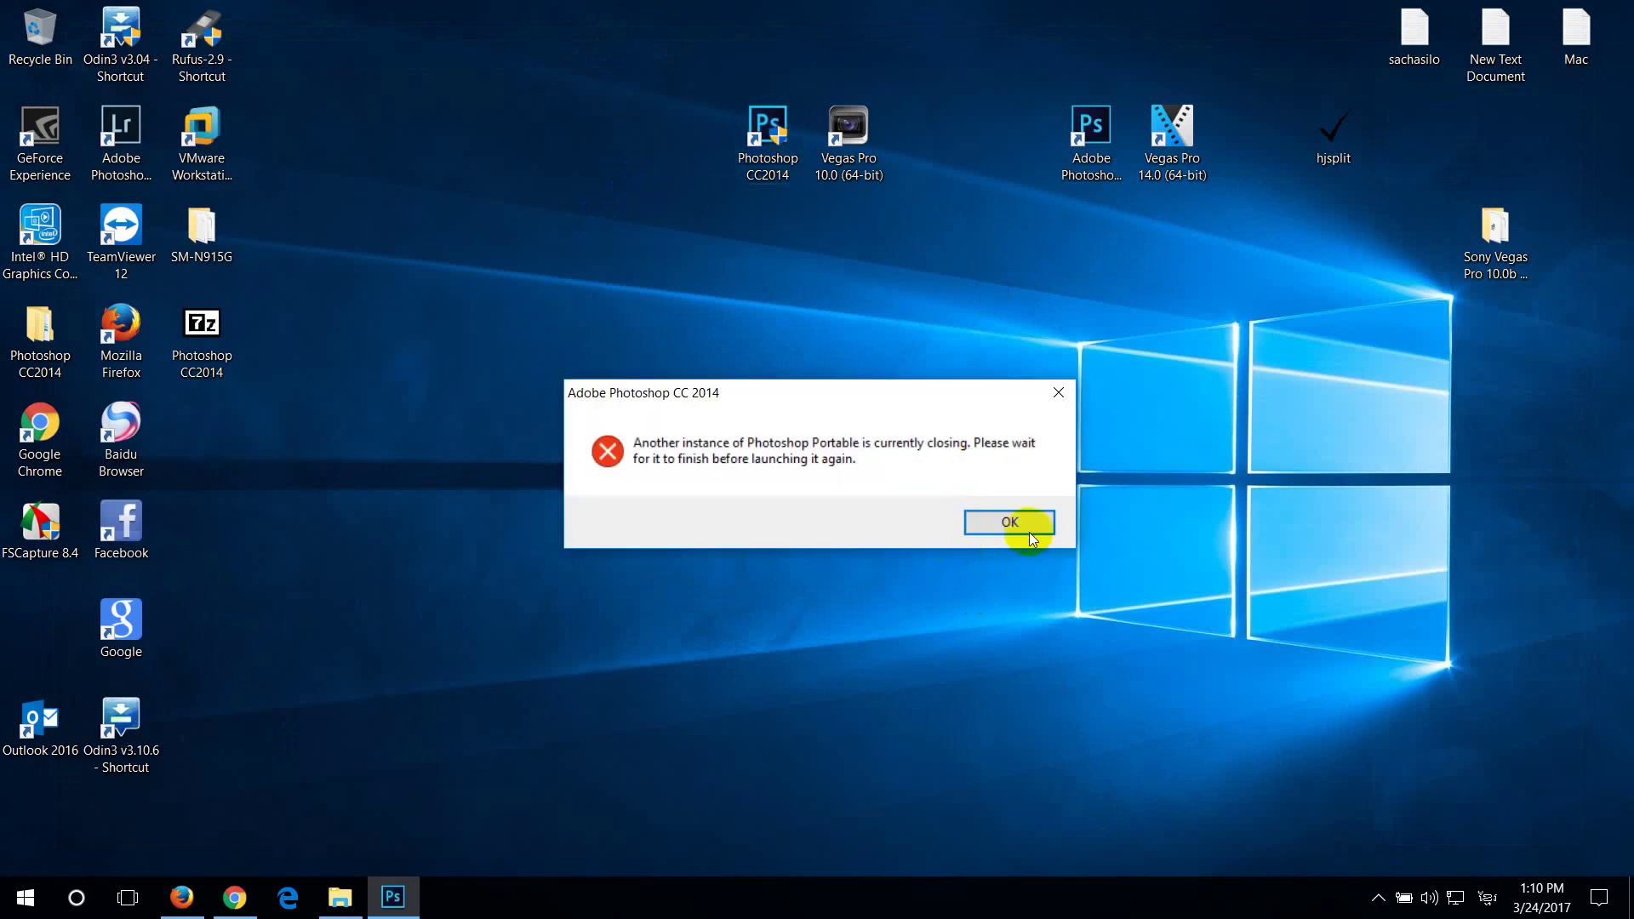
pyautogui.click(1026, 532)
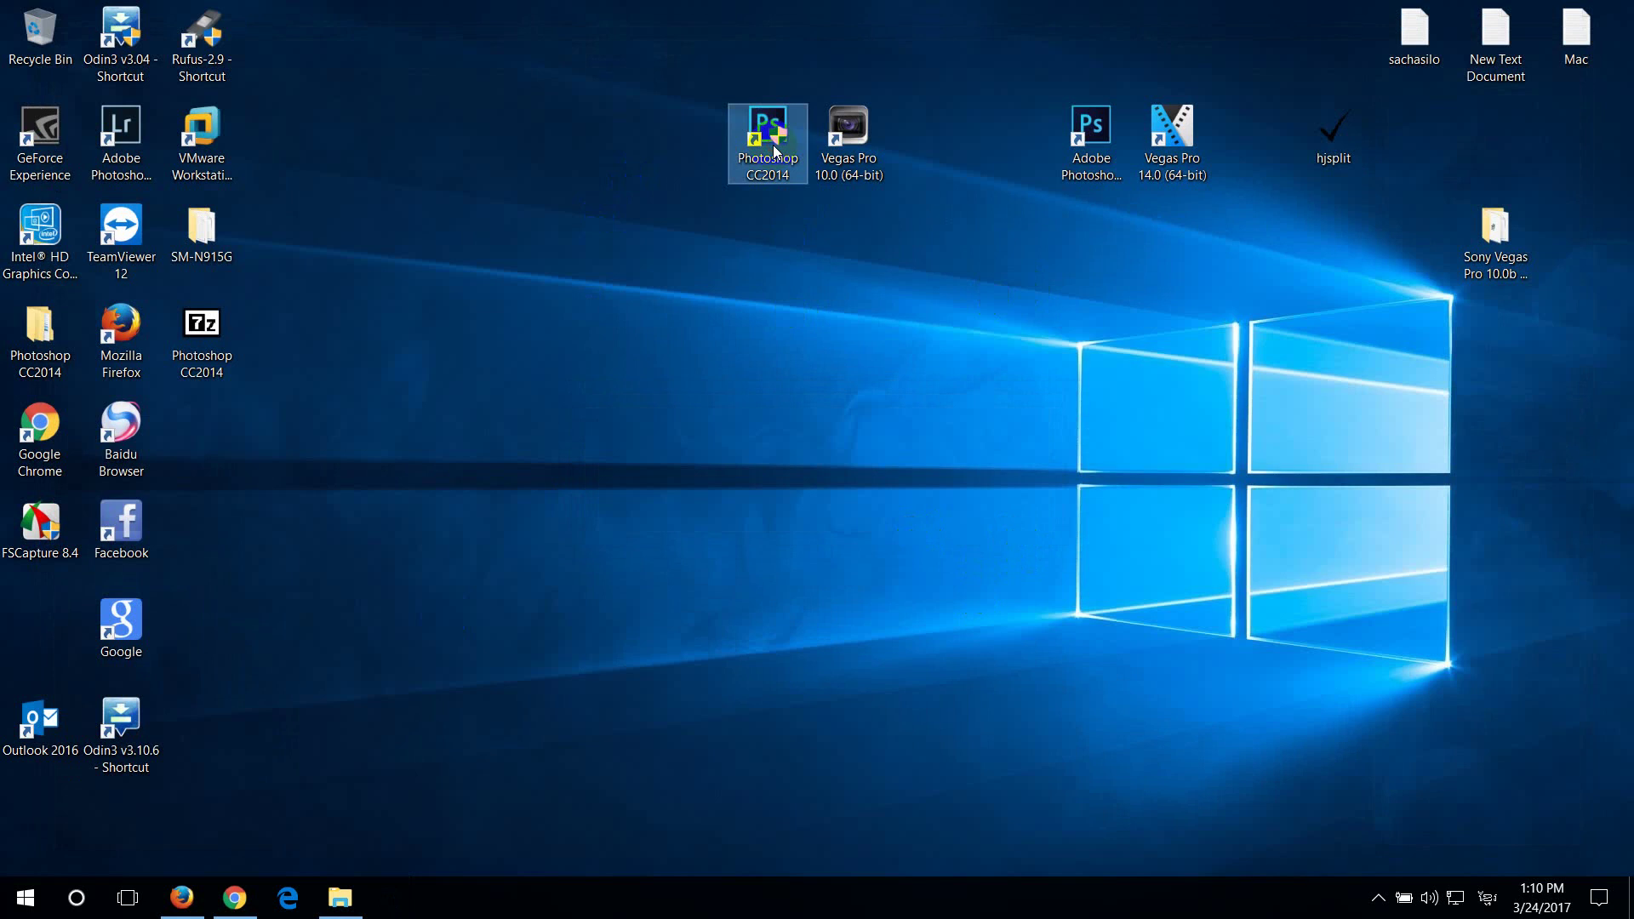
pyautogui.doubleClick(774, 151)
pyautogui.click(1026, 527)
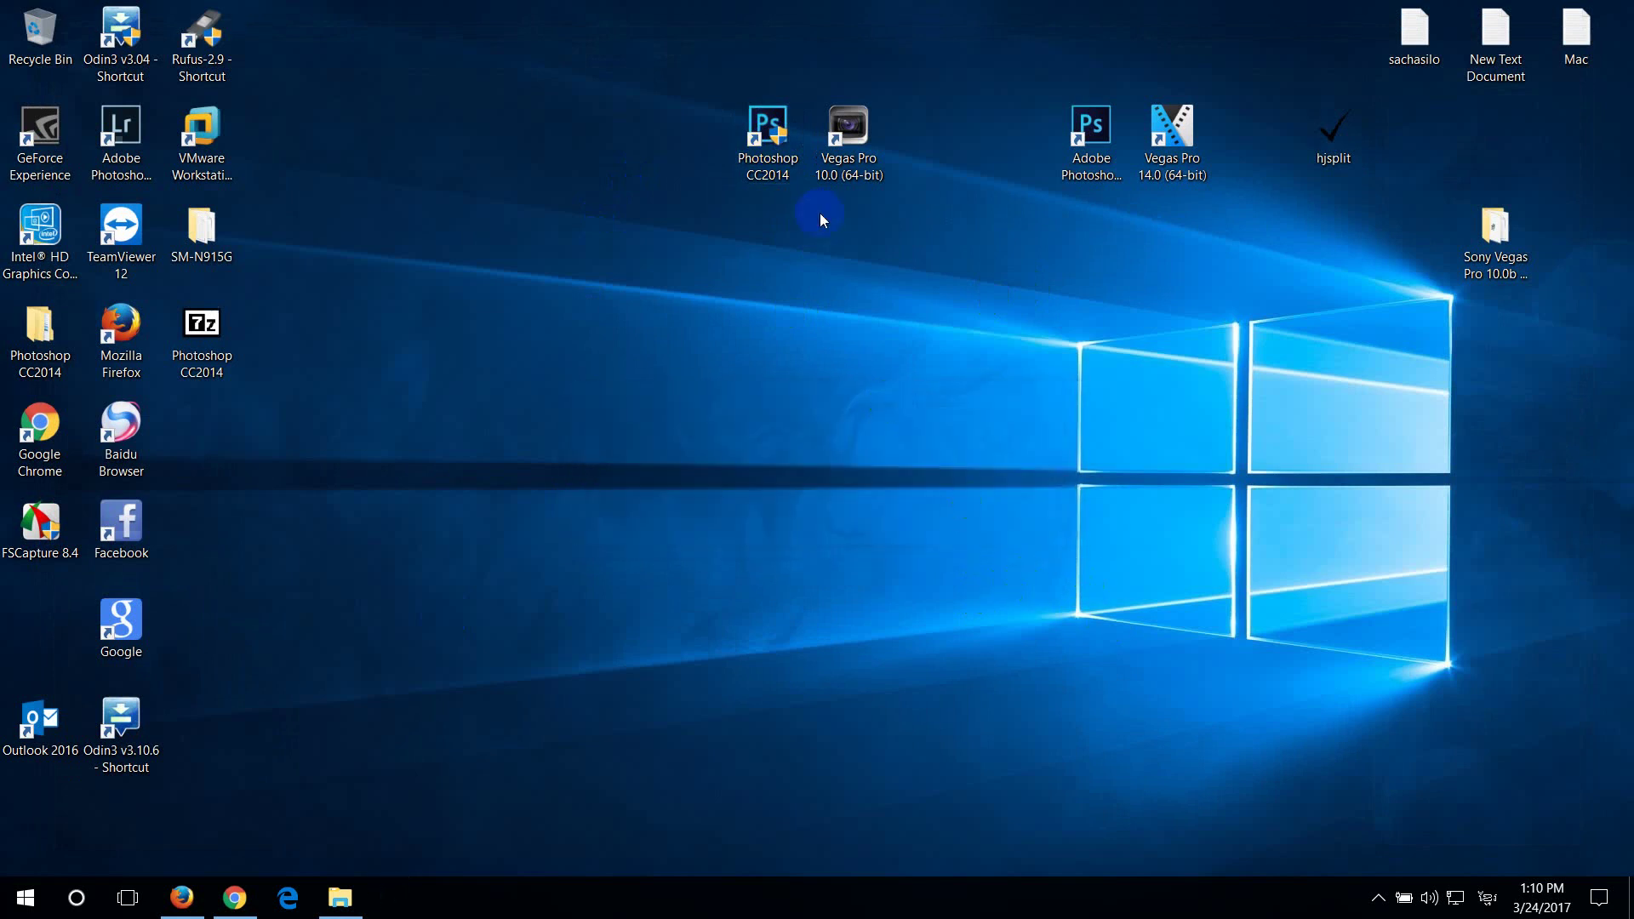
pyautogui.rightClick(770, 146)
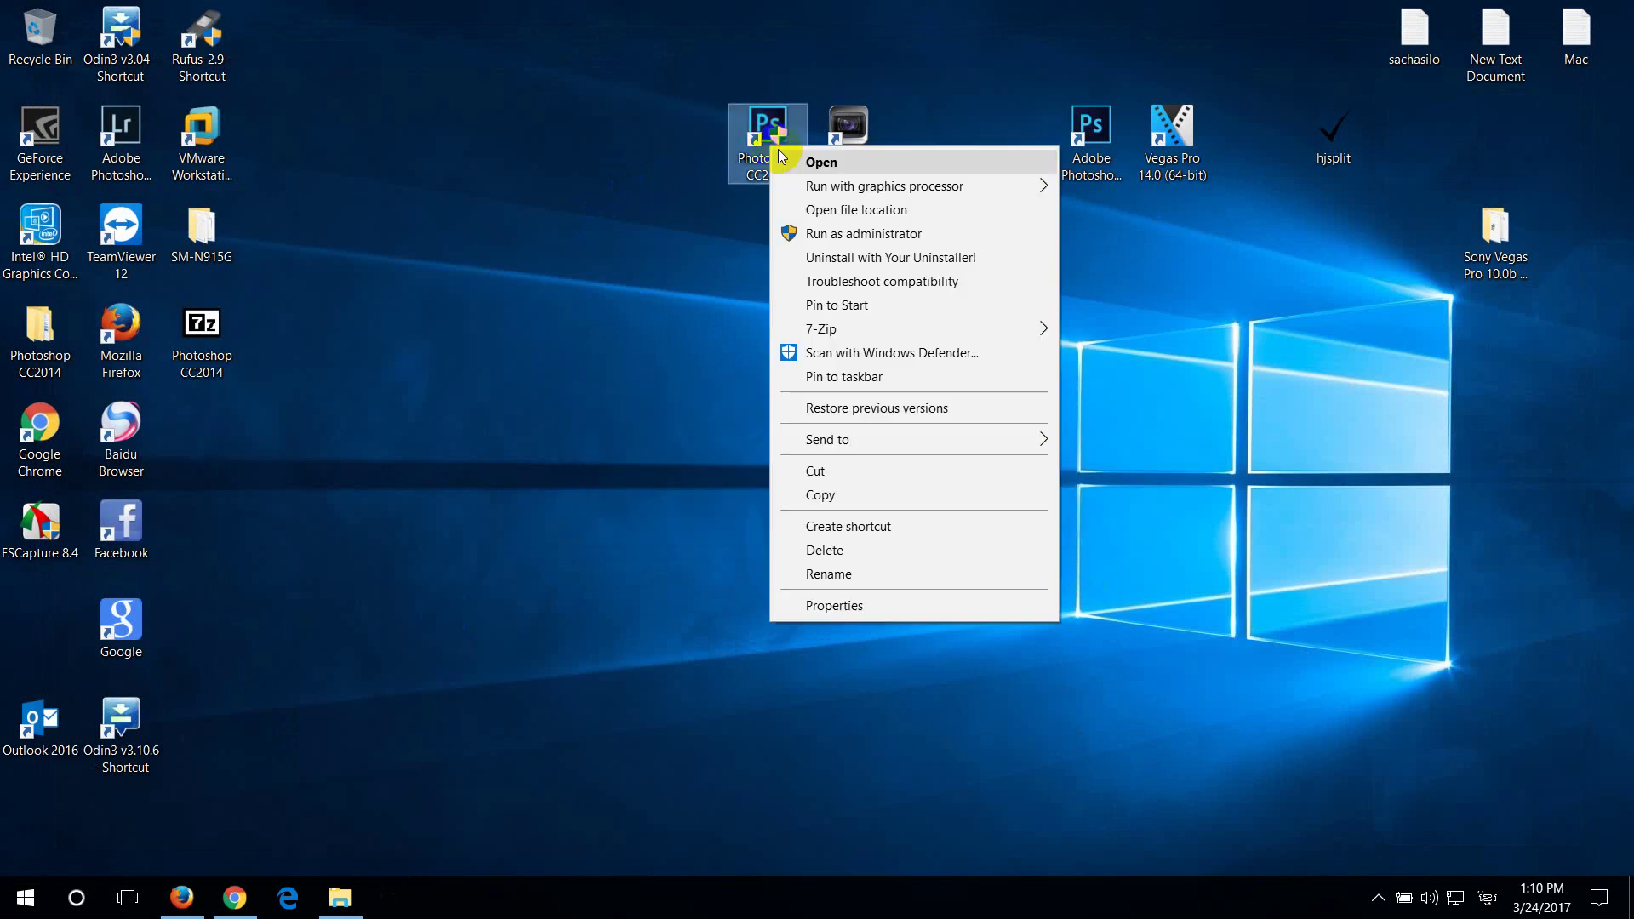
pyautogui.click(815, 232)
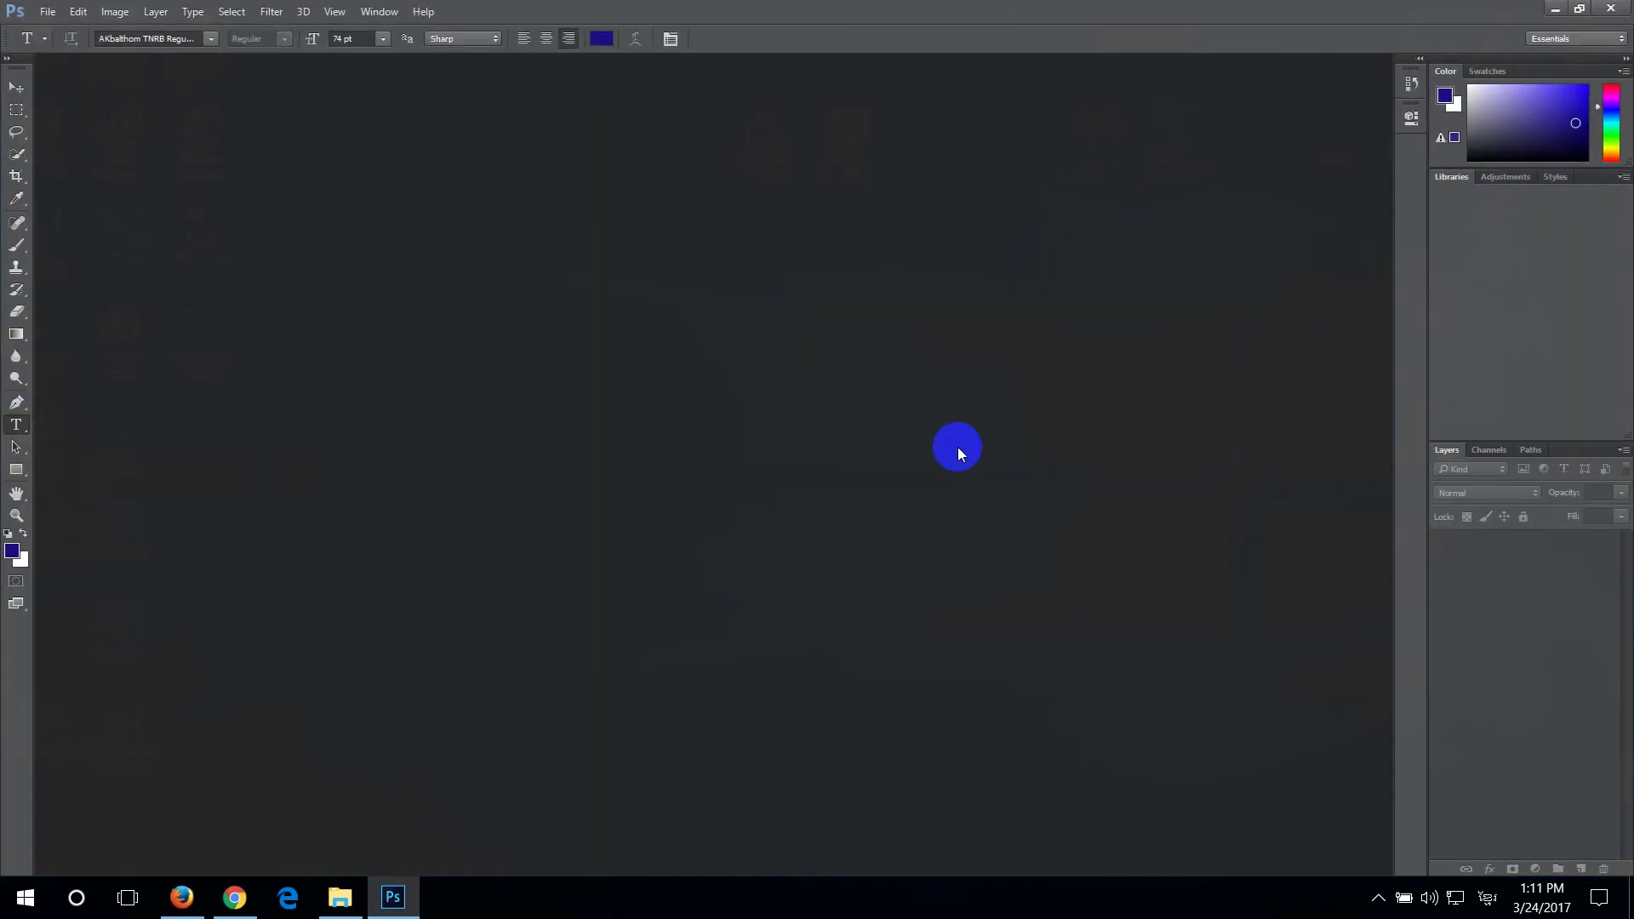
# In a new document, type តទឈមបី with the Khmer keyboard, centre it and commit
pyautogui.hotkey('ctrl', 'n')
pyautogui.press('Return')
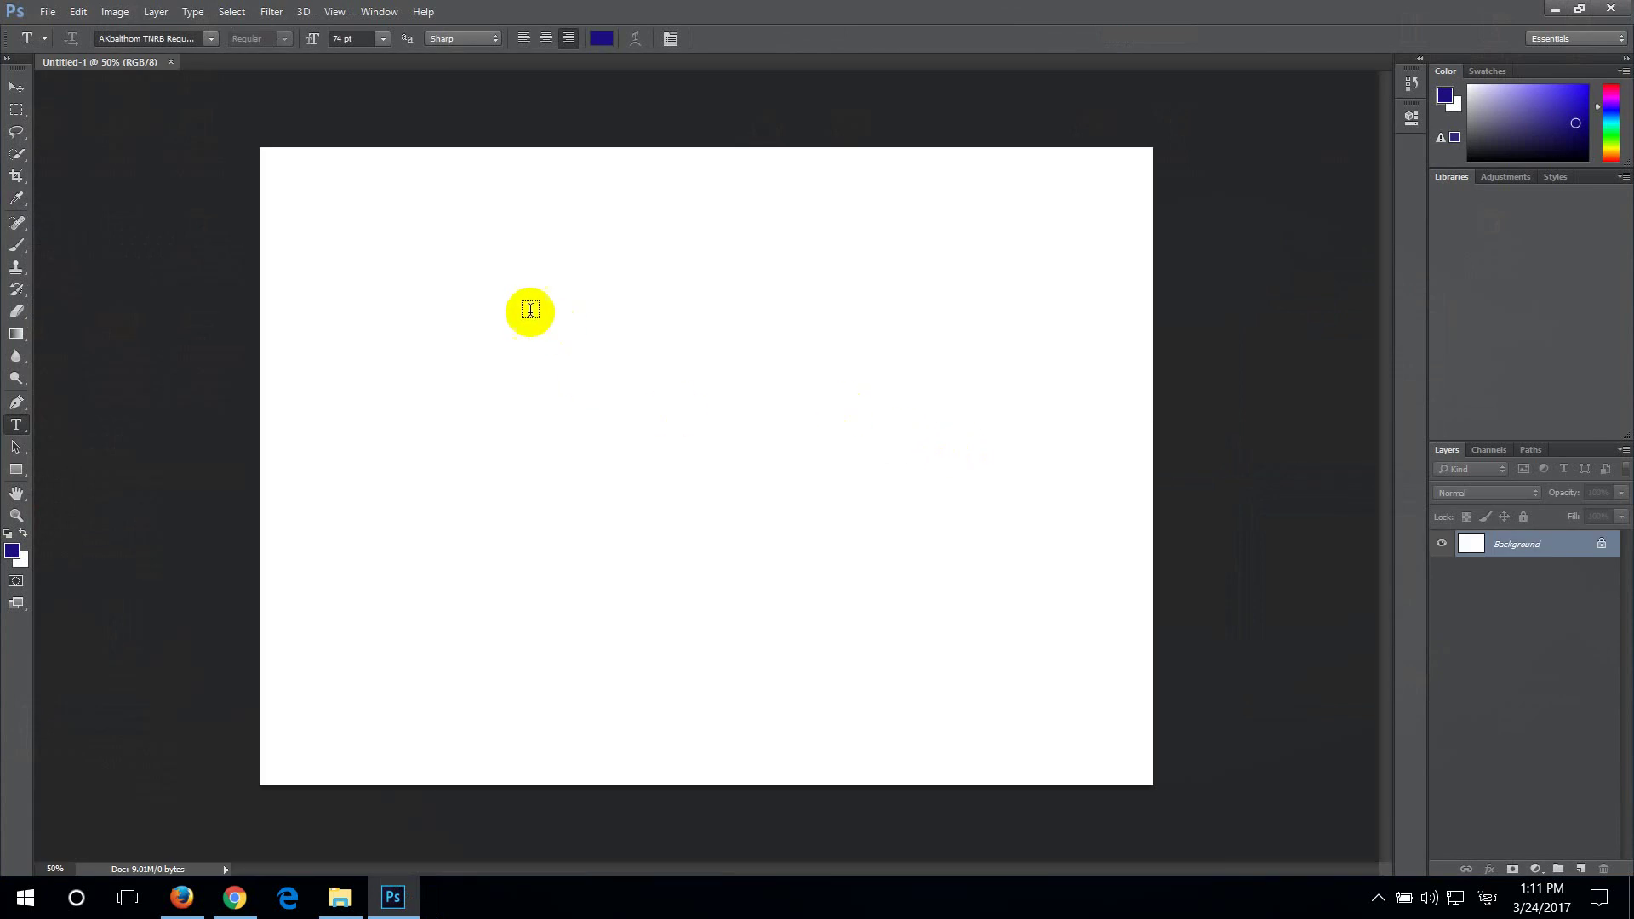
pyautogui.click(533, 314)
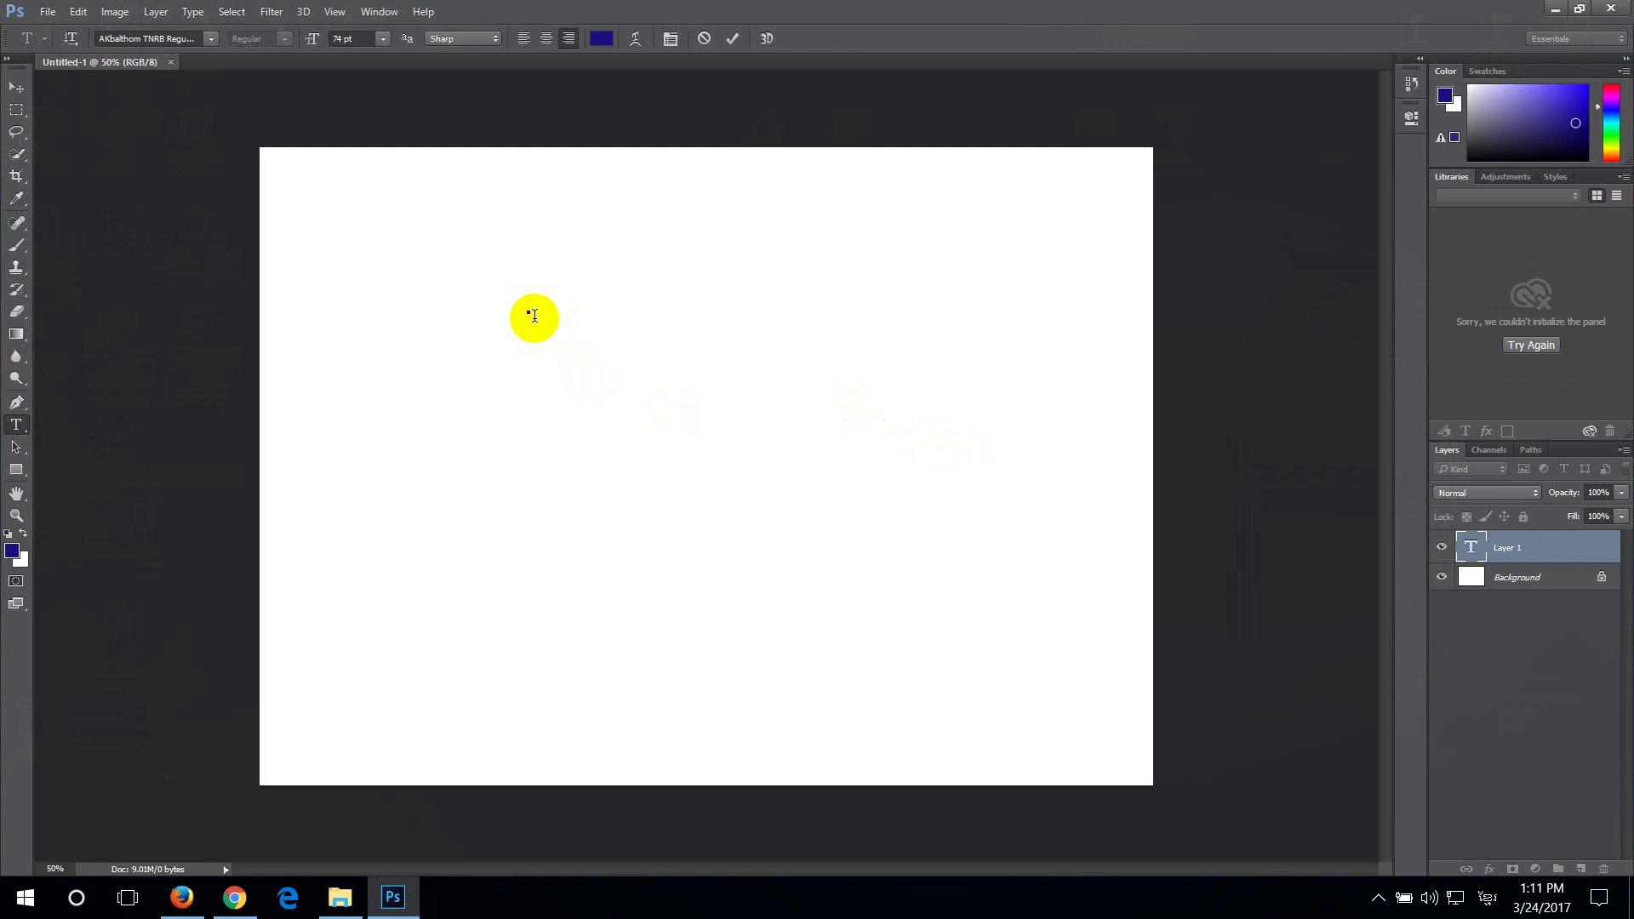
pyautogui.click(1487, 898)
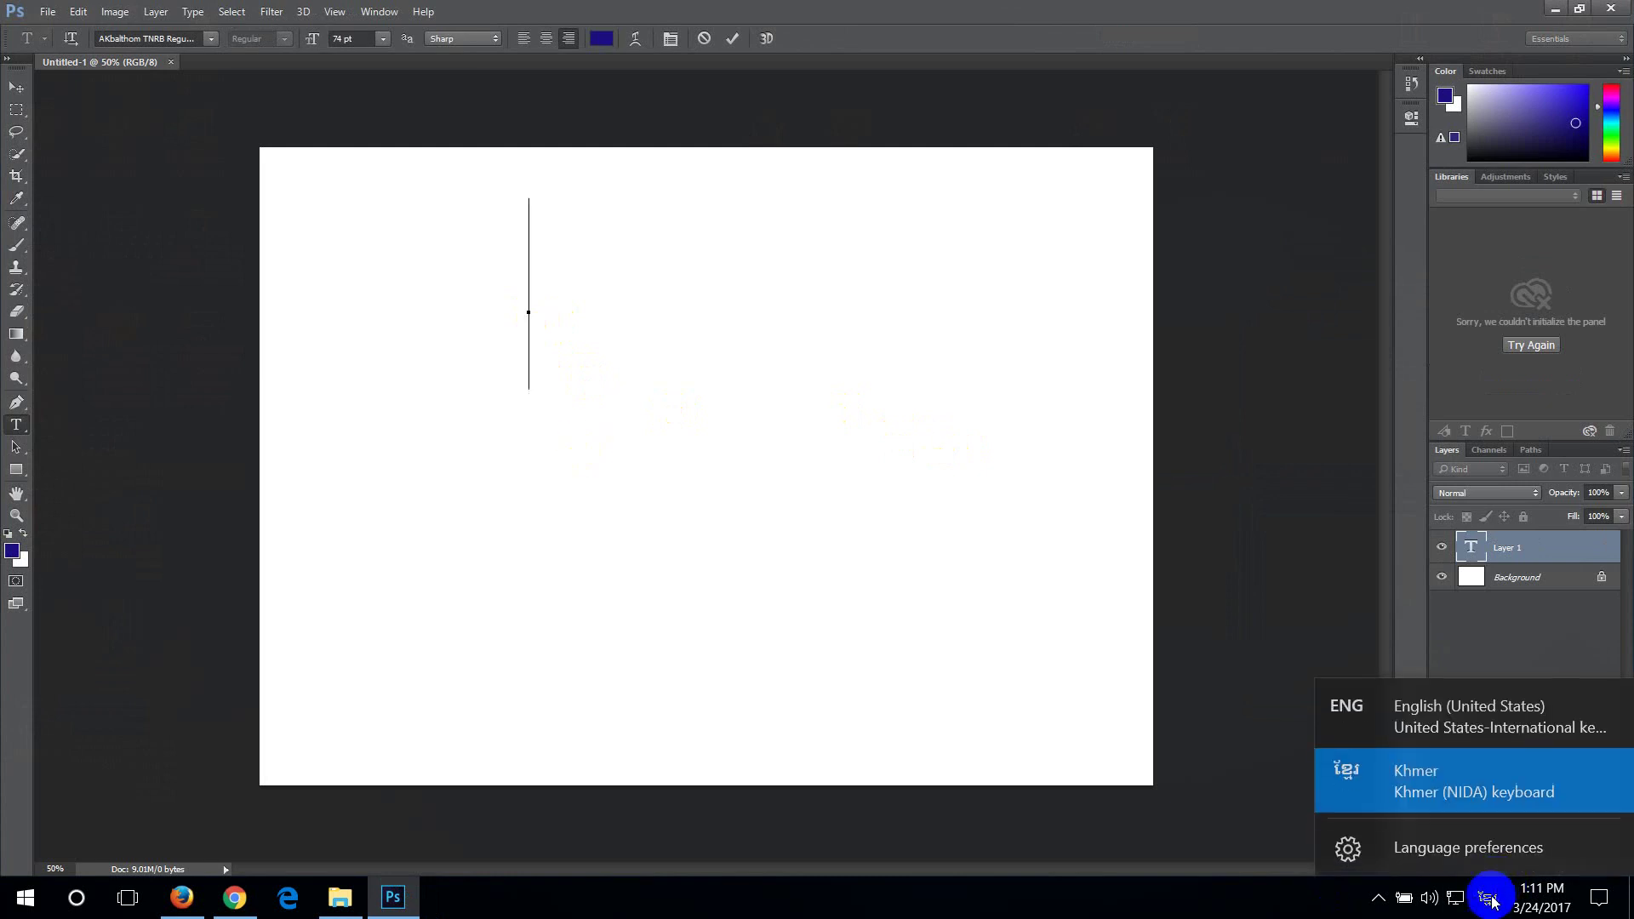
pyautogui.click(1426, 779)
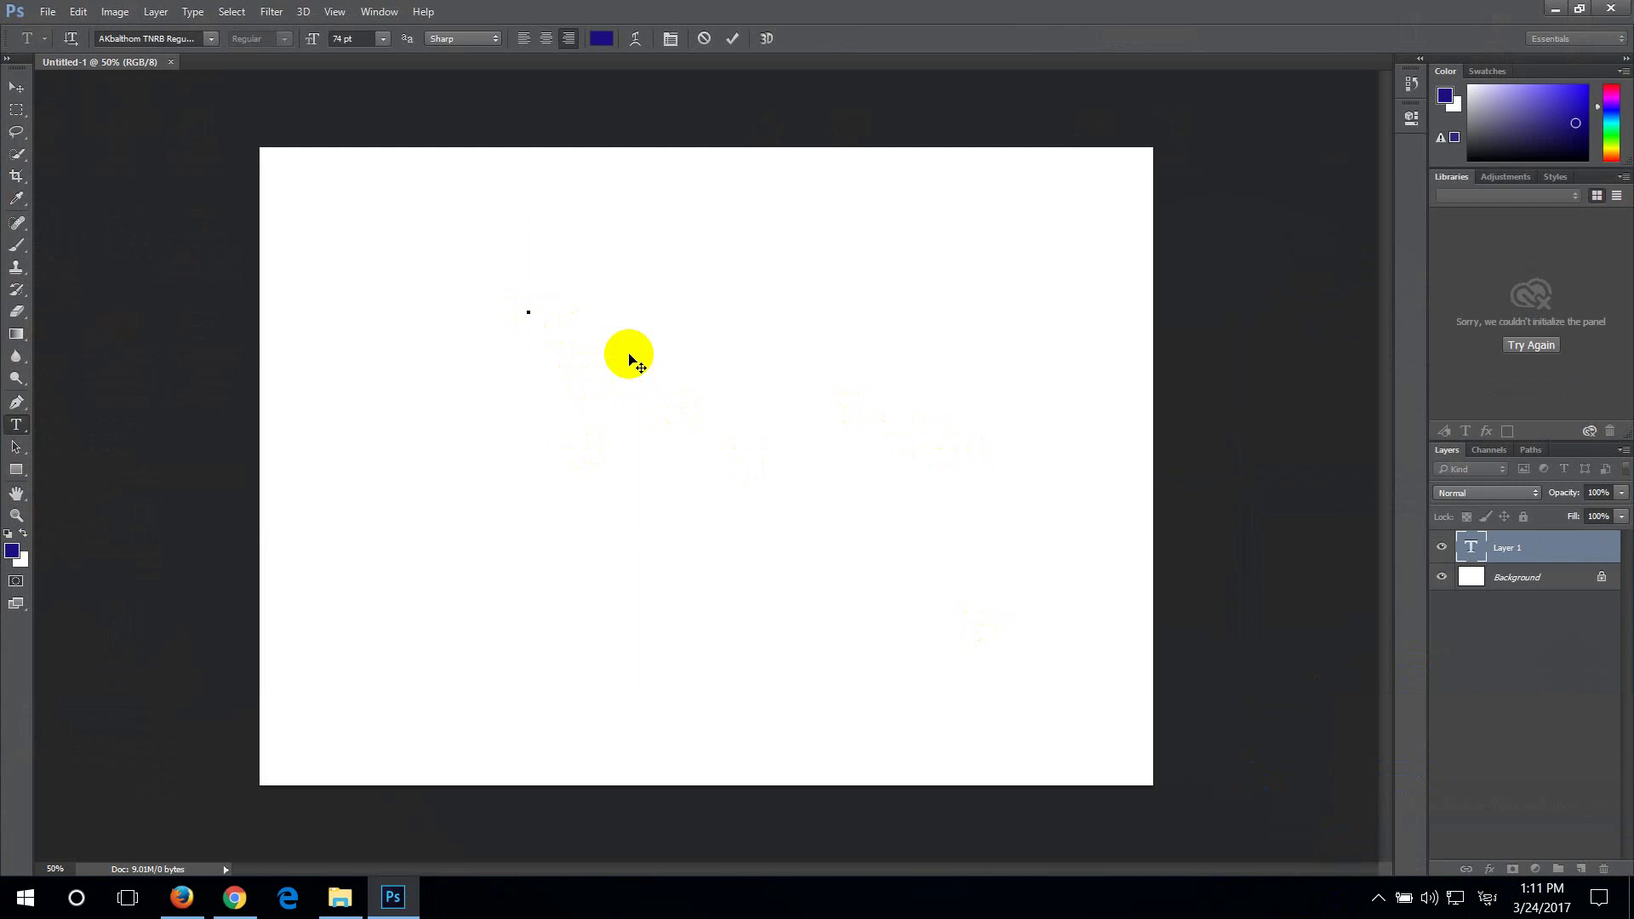
pyautogui.write('ត')
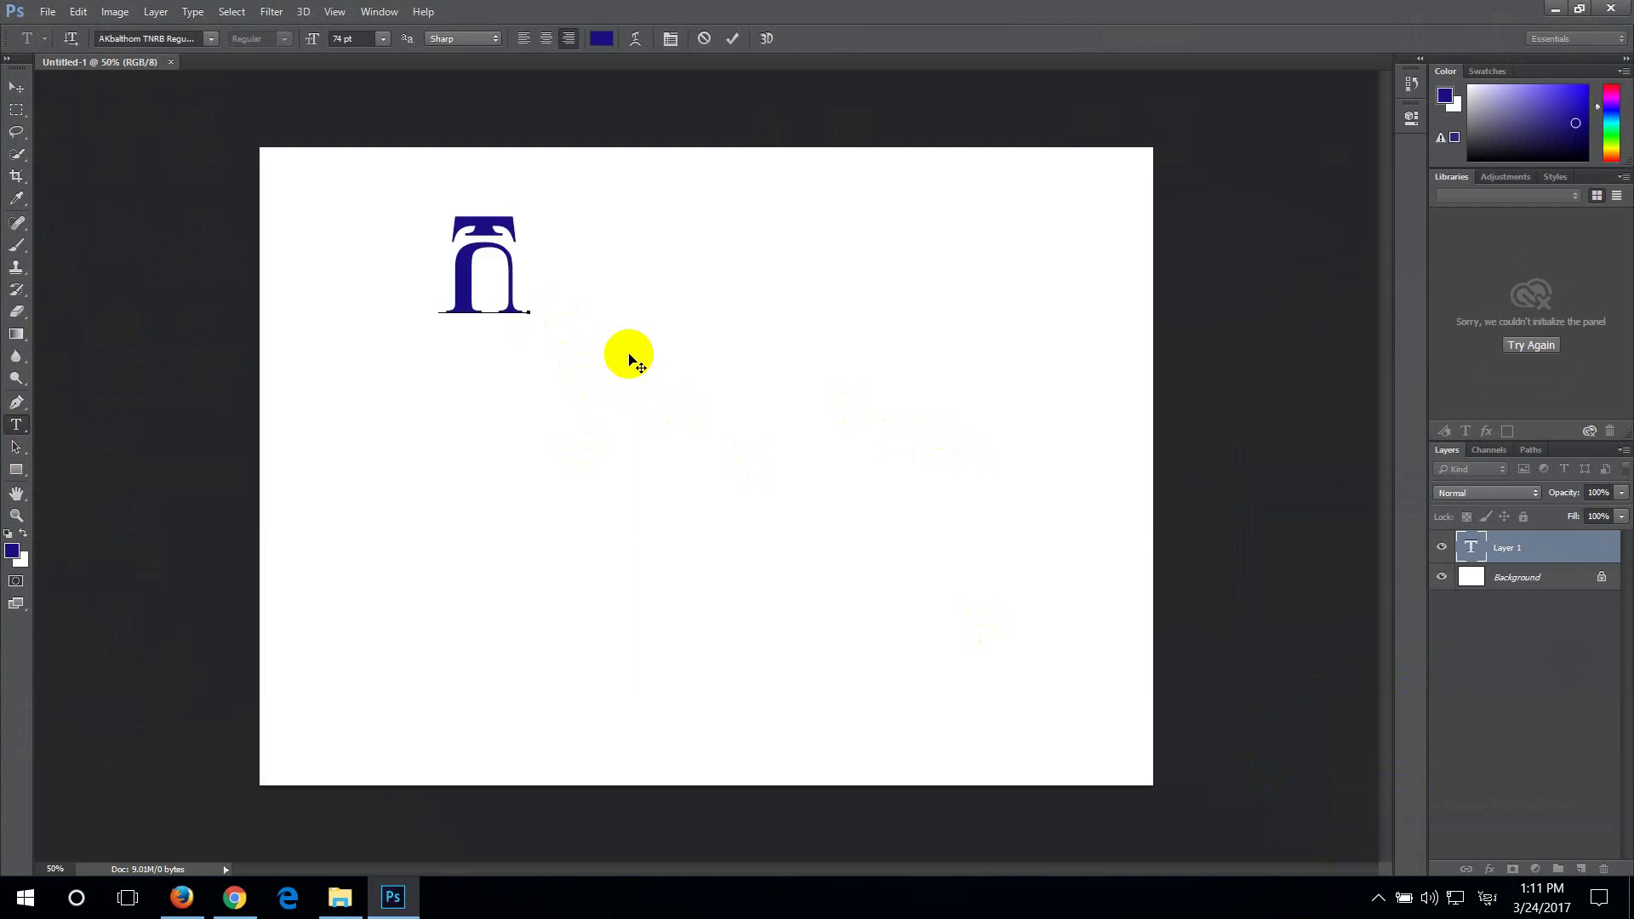
pyautogui.write('ទឈ')
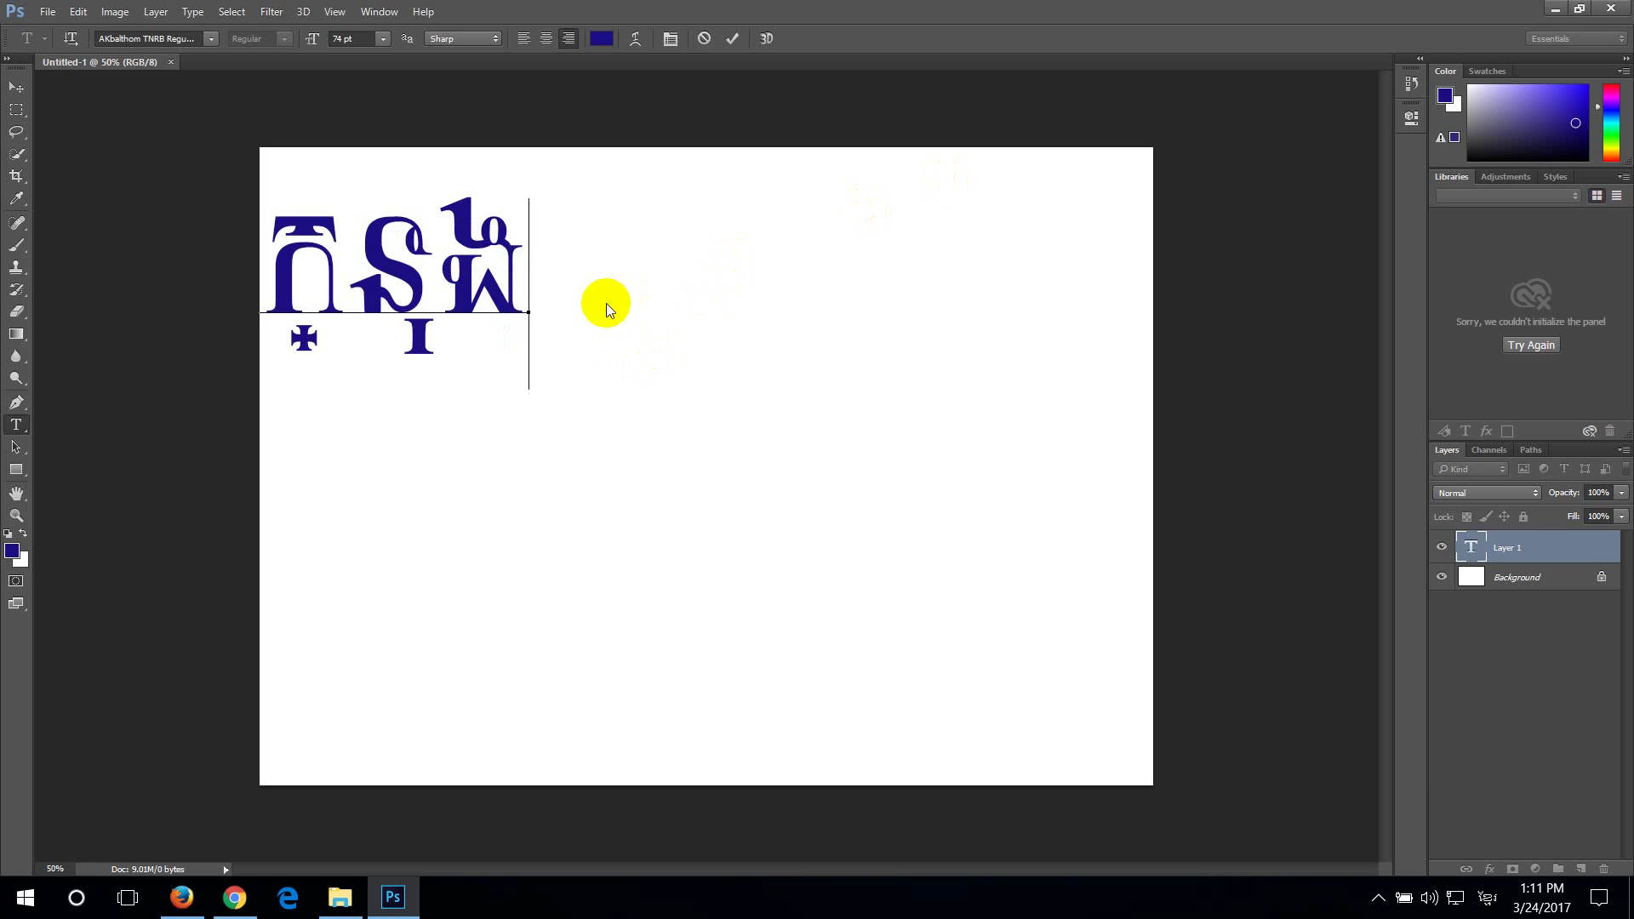
pyautogui.write('មបី')
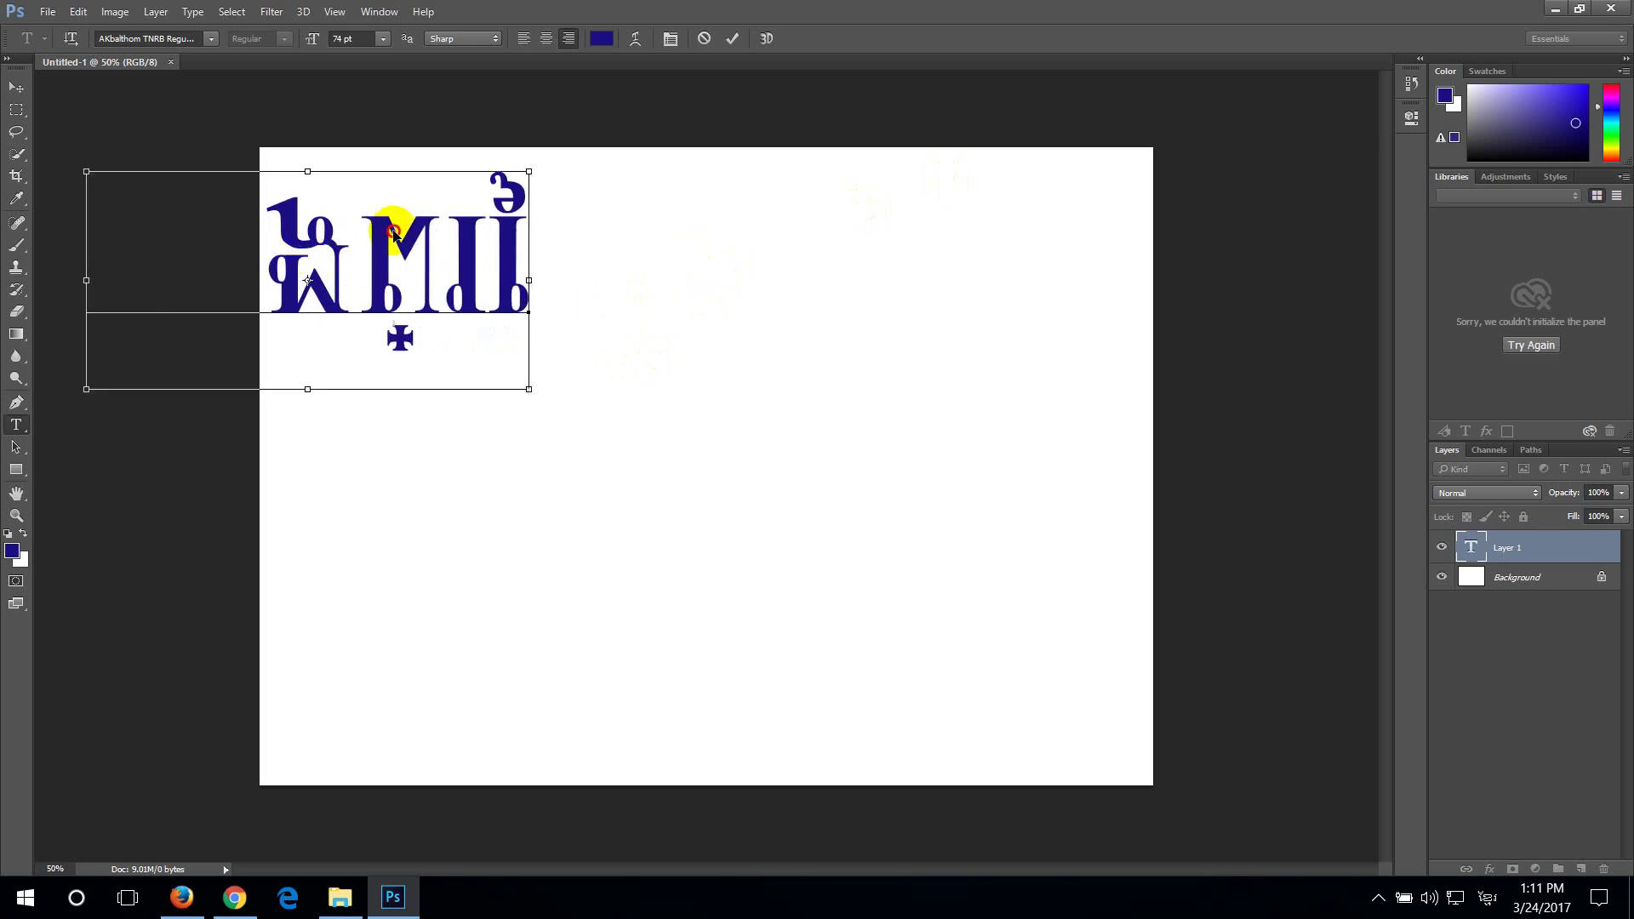
pyautogui.moveTo(404, 222); pyautogui.dragTo(763, 368)
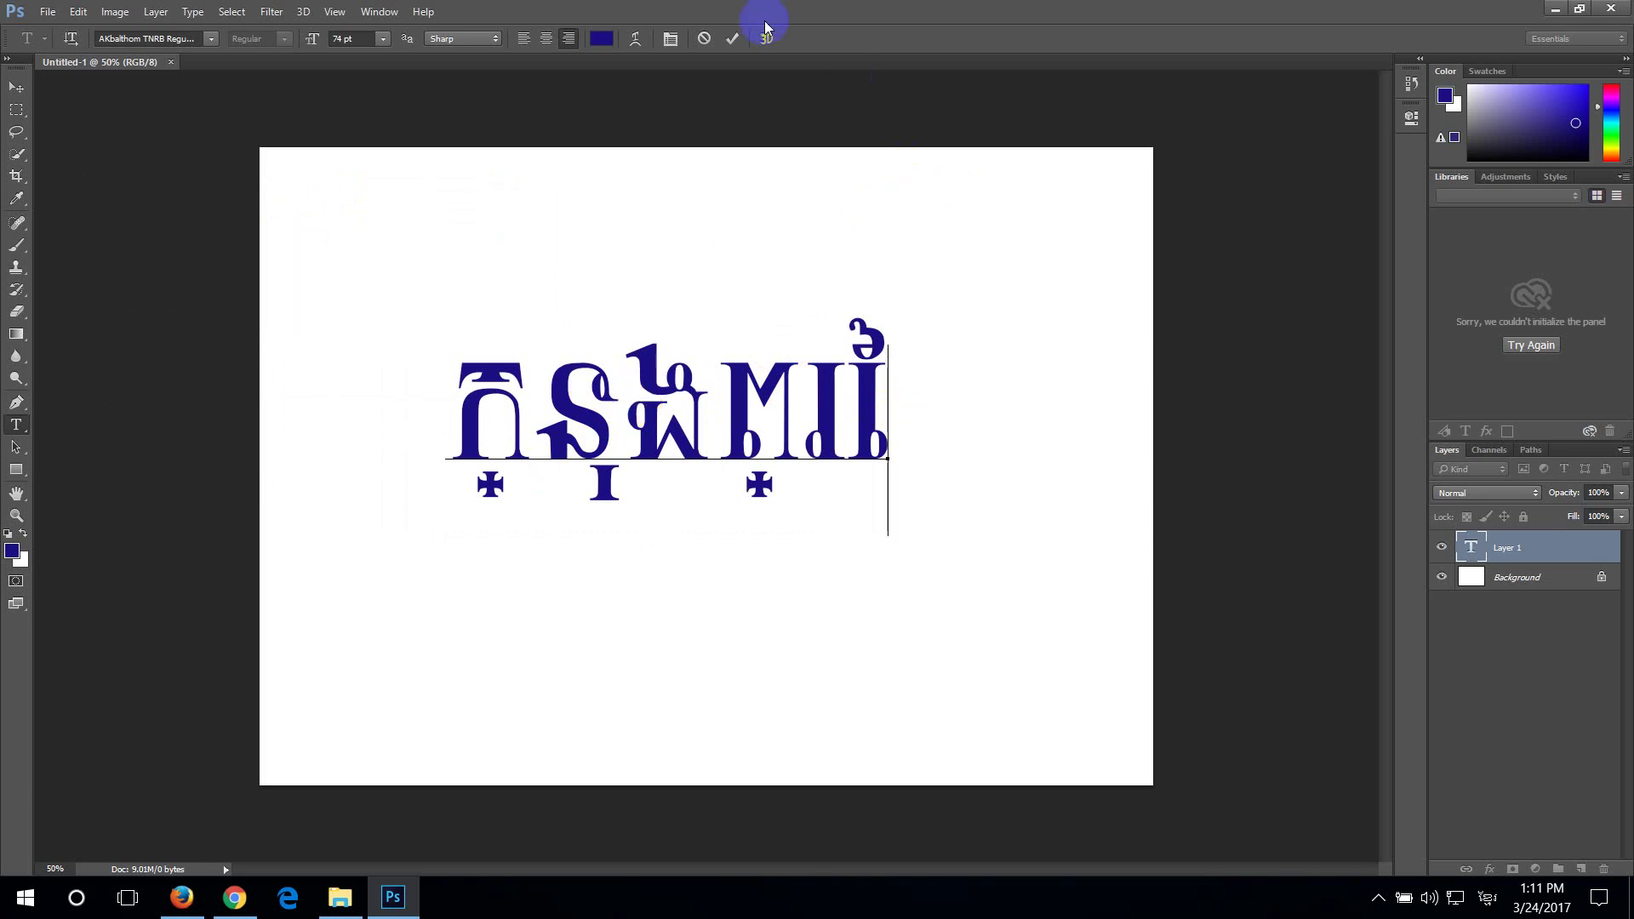
pyautogui.click(737, 42)
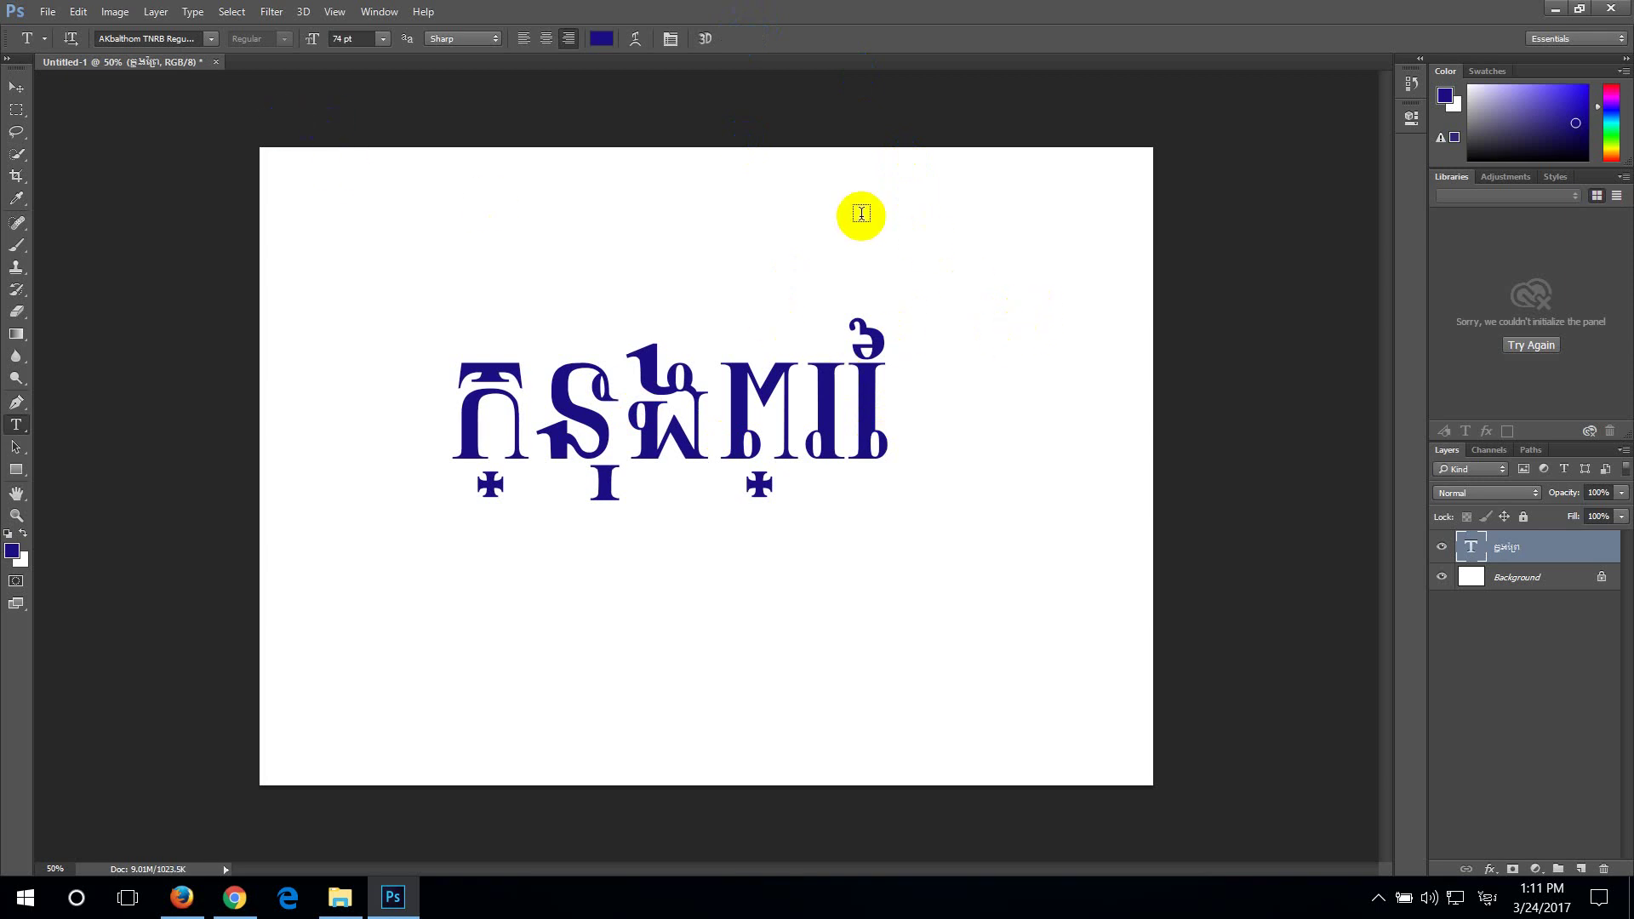
# In Type preferences, select the Middle Eastern and South Asian text engine
pyautogui.press('i')
pyautogui.hotkey('ctrl', 'k')
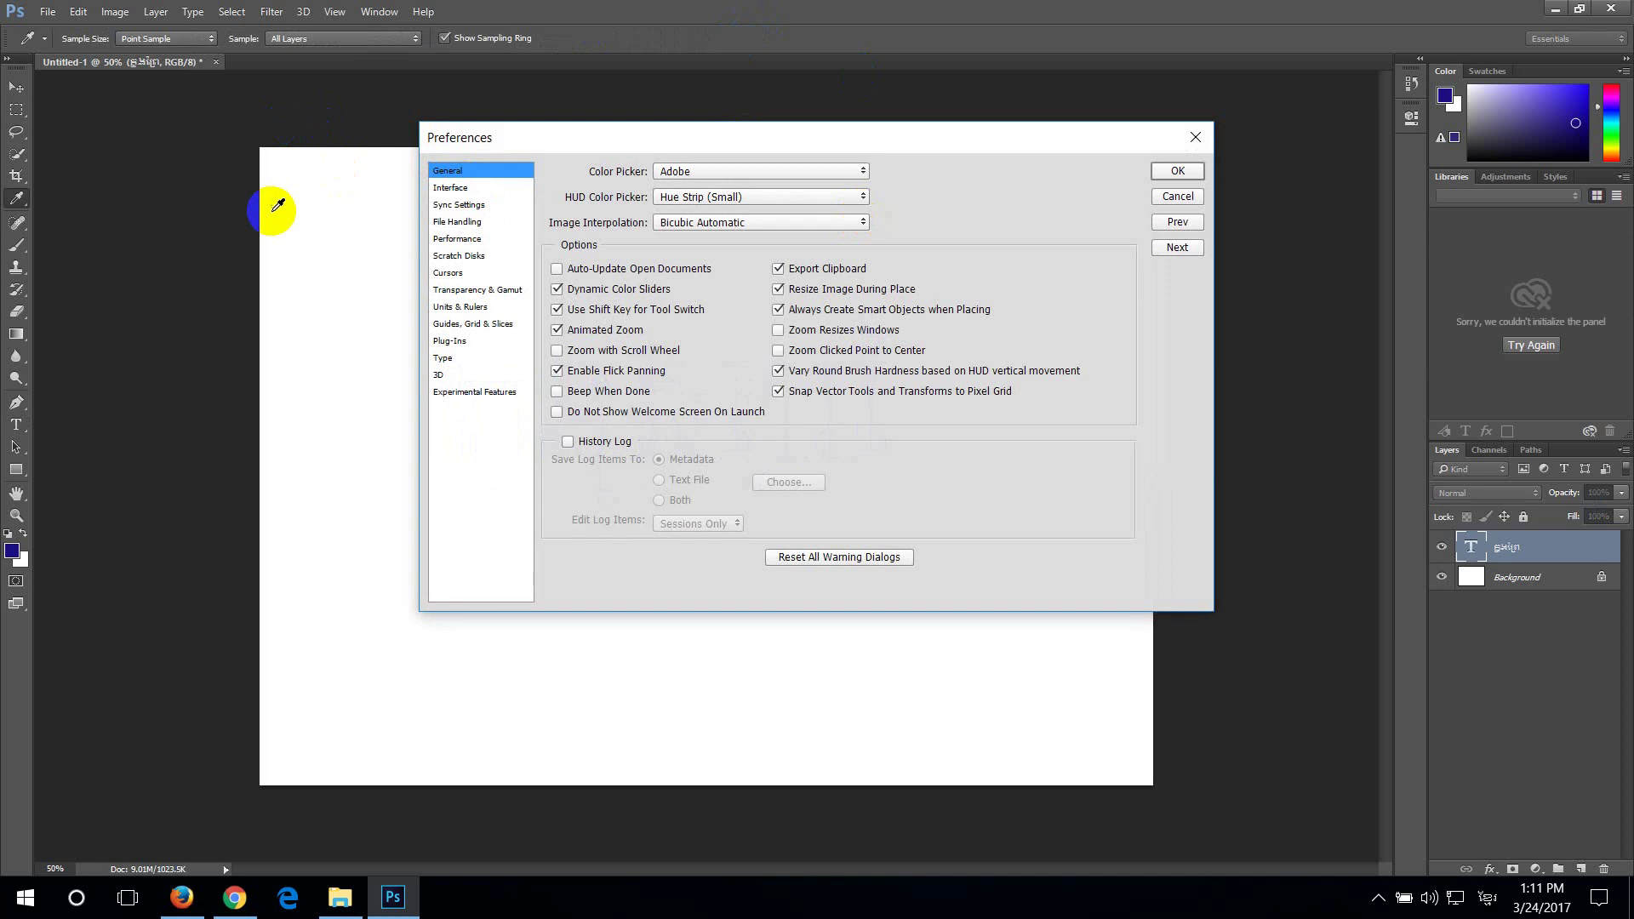
pyautogui.click(441, 357)
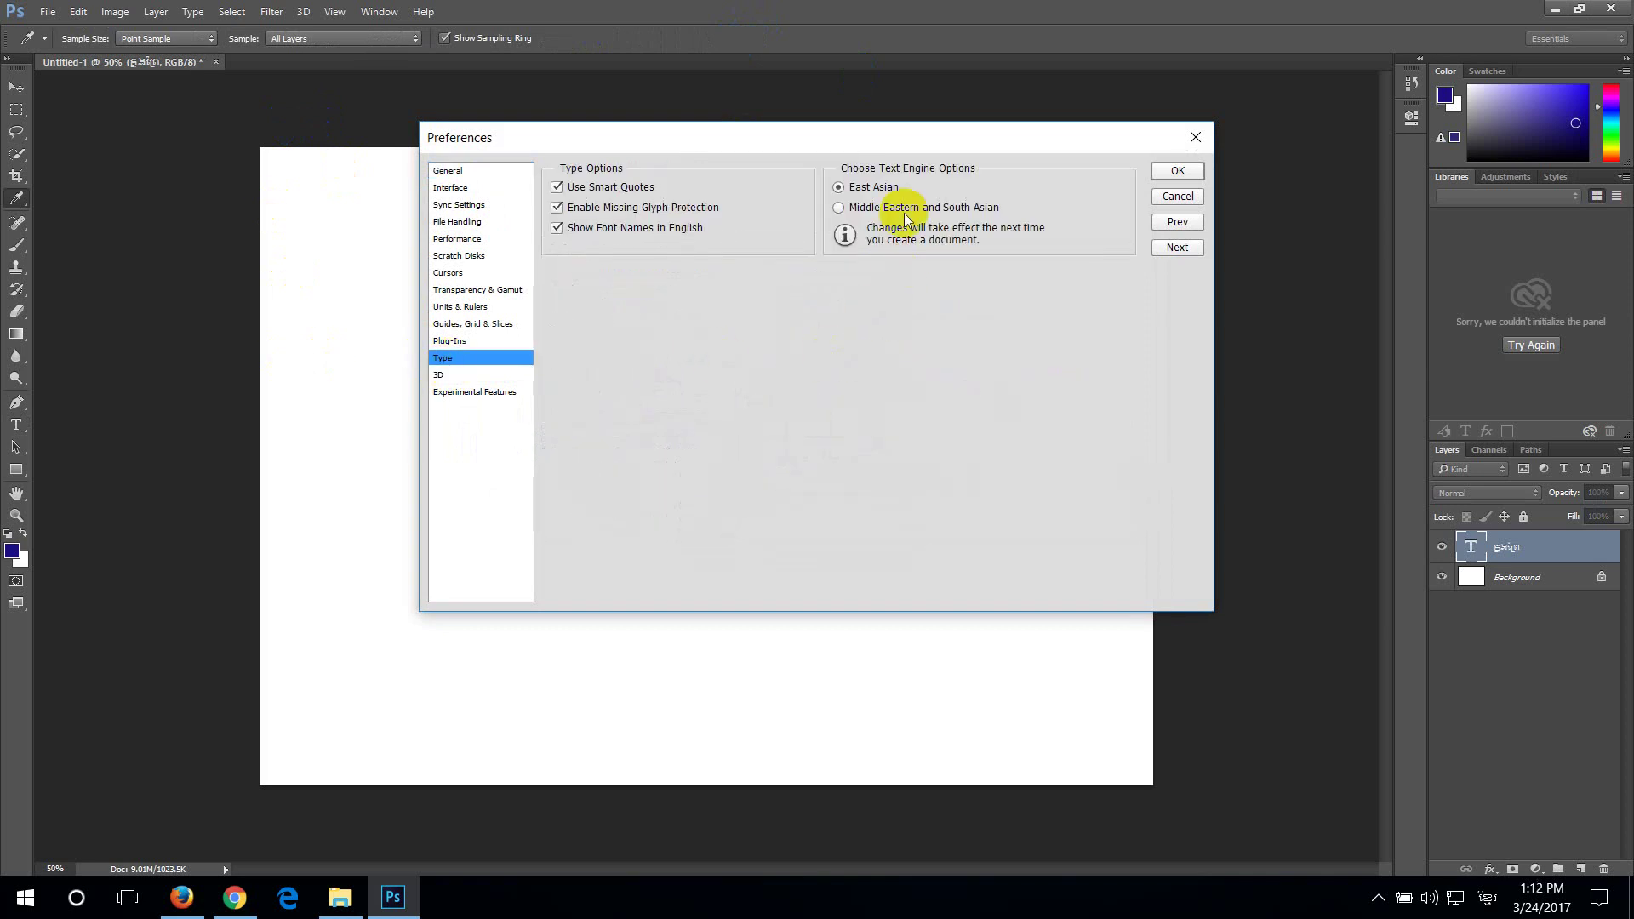
pyautogui.click(850, 210)
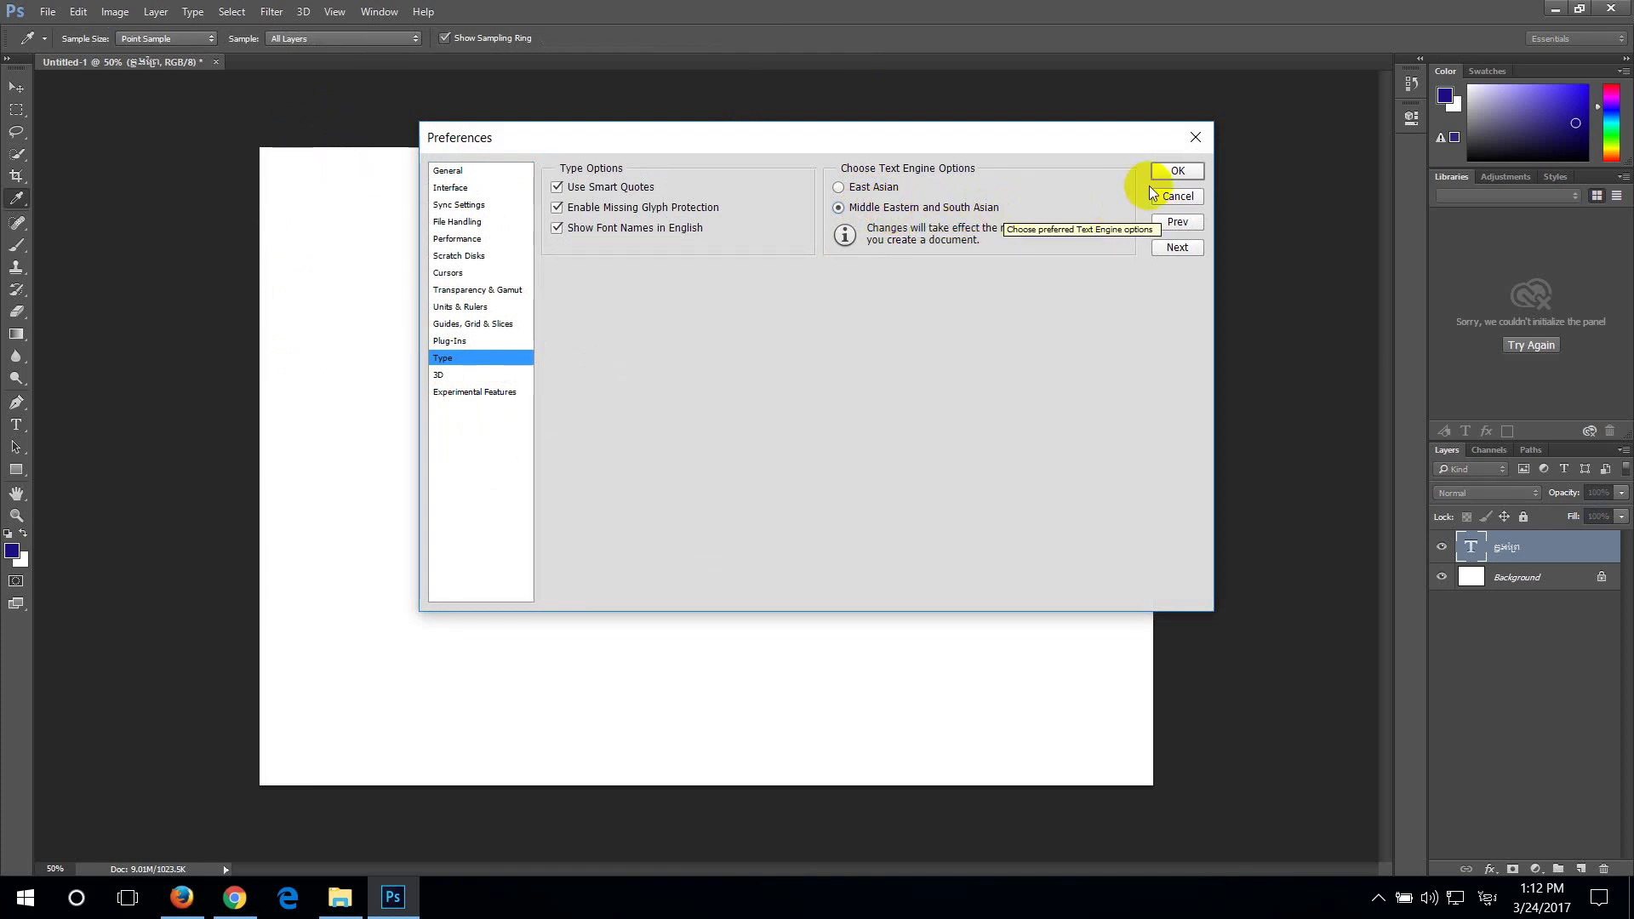
pyautogui.click(1177, 171)
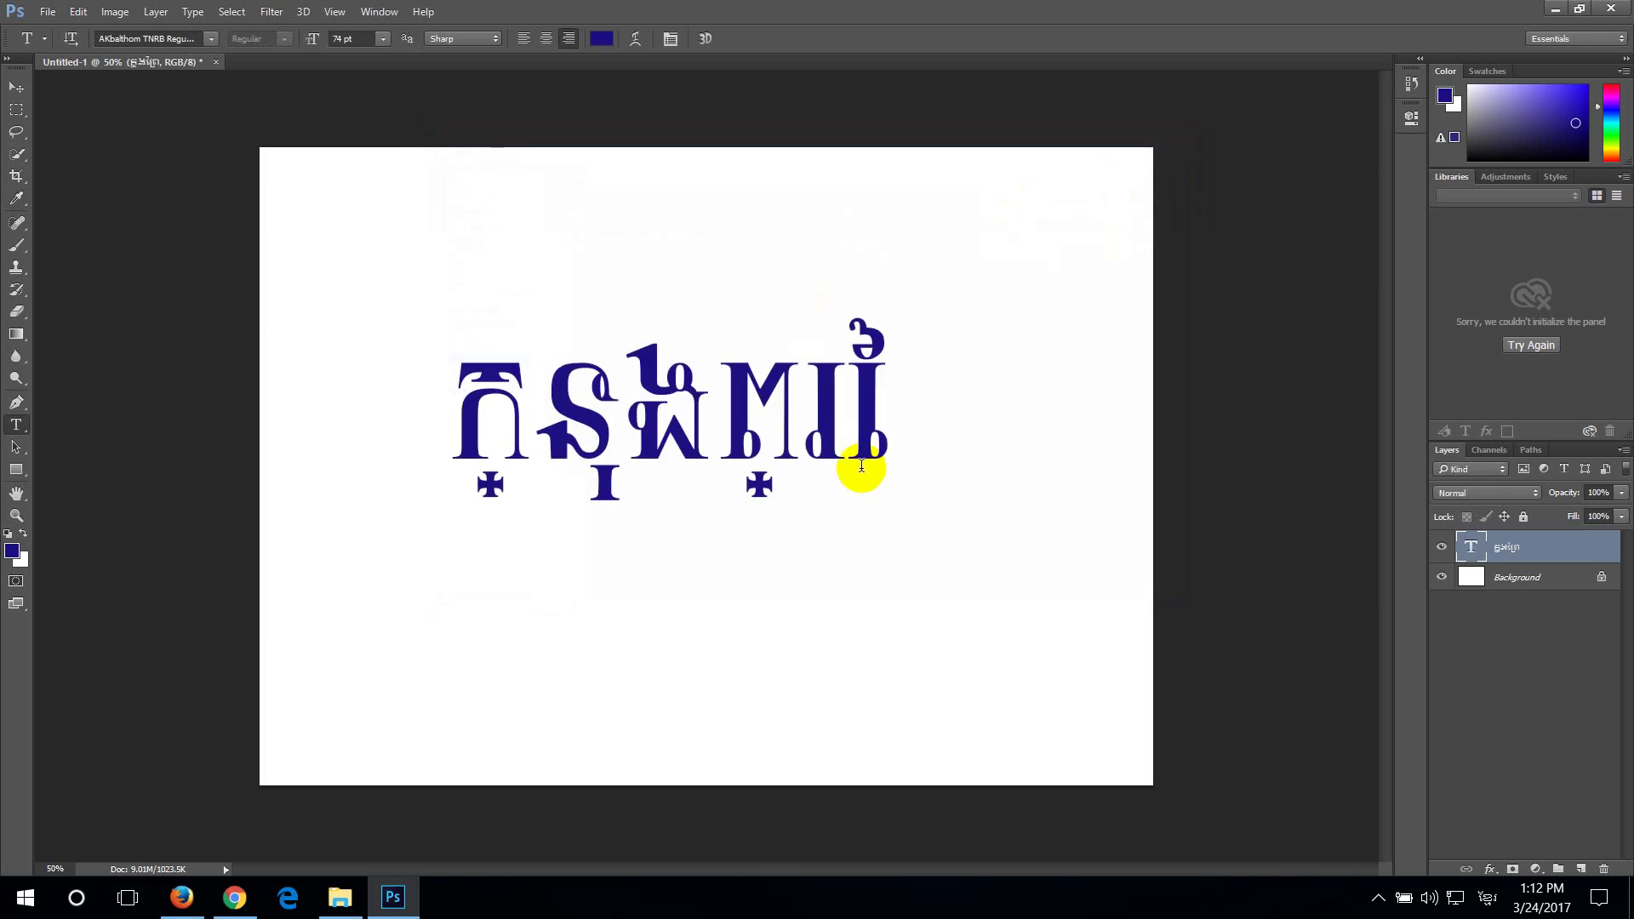
# Save the document to the Desktop as Photoshop PSD named 9ល
pyautogui.click(50, 14)
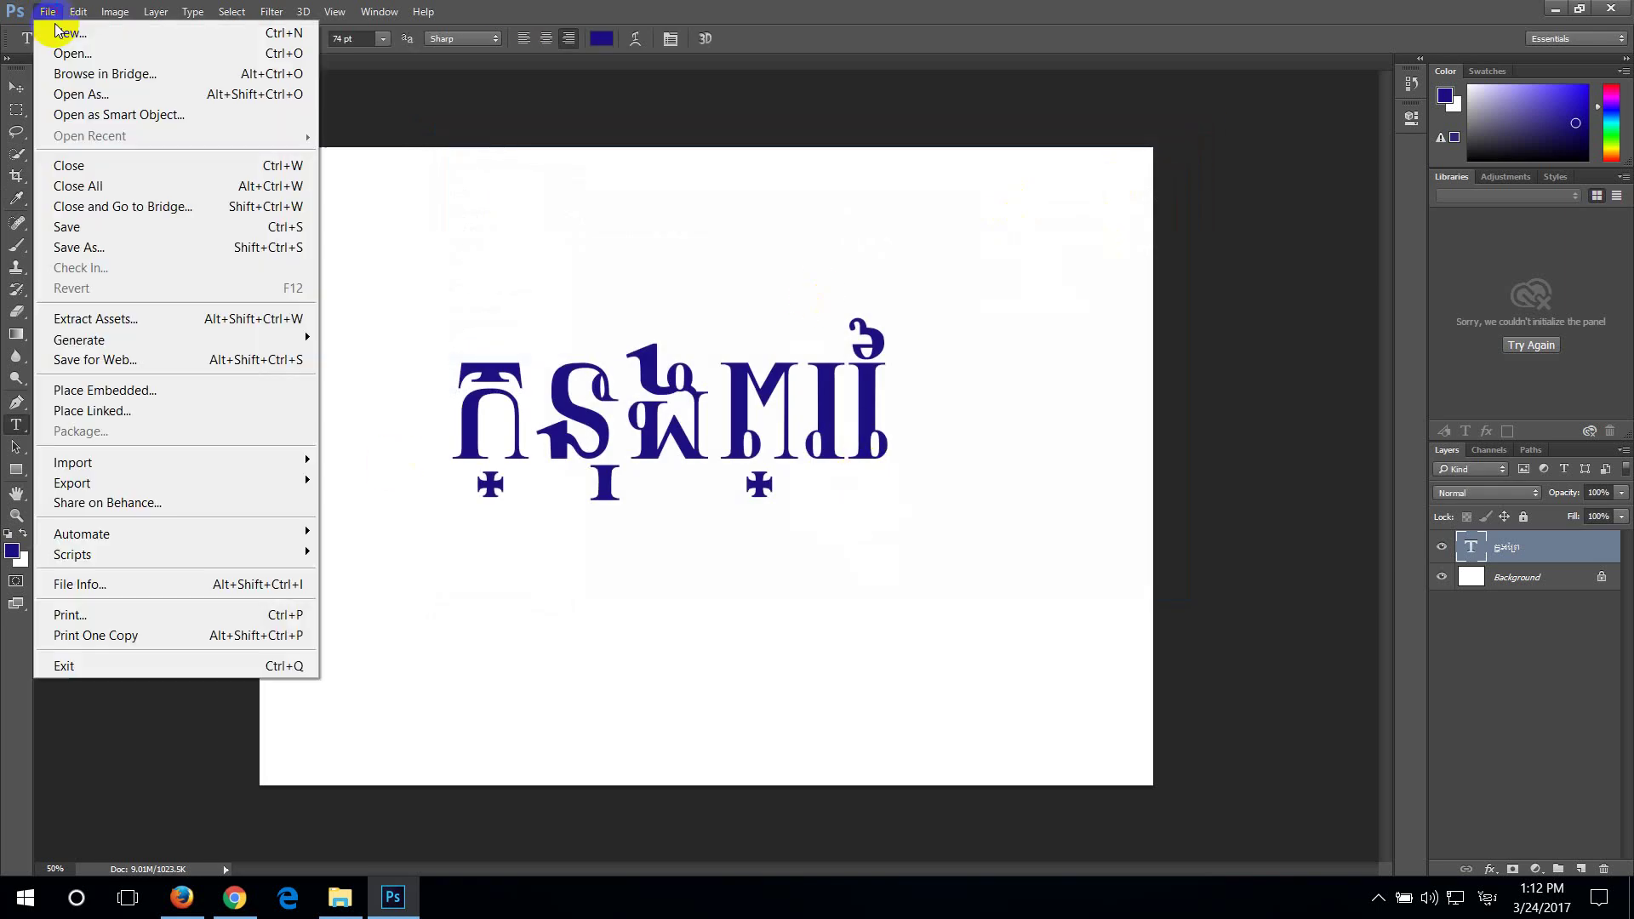
pyautogui.click(126, 237)
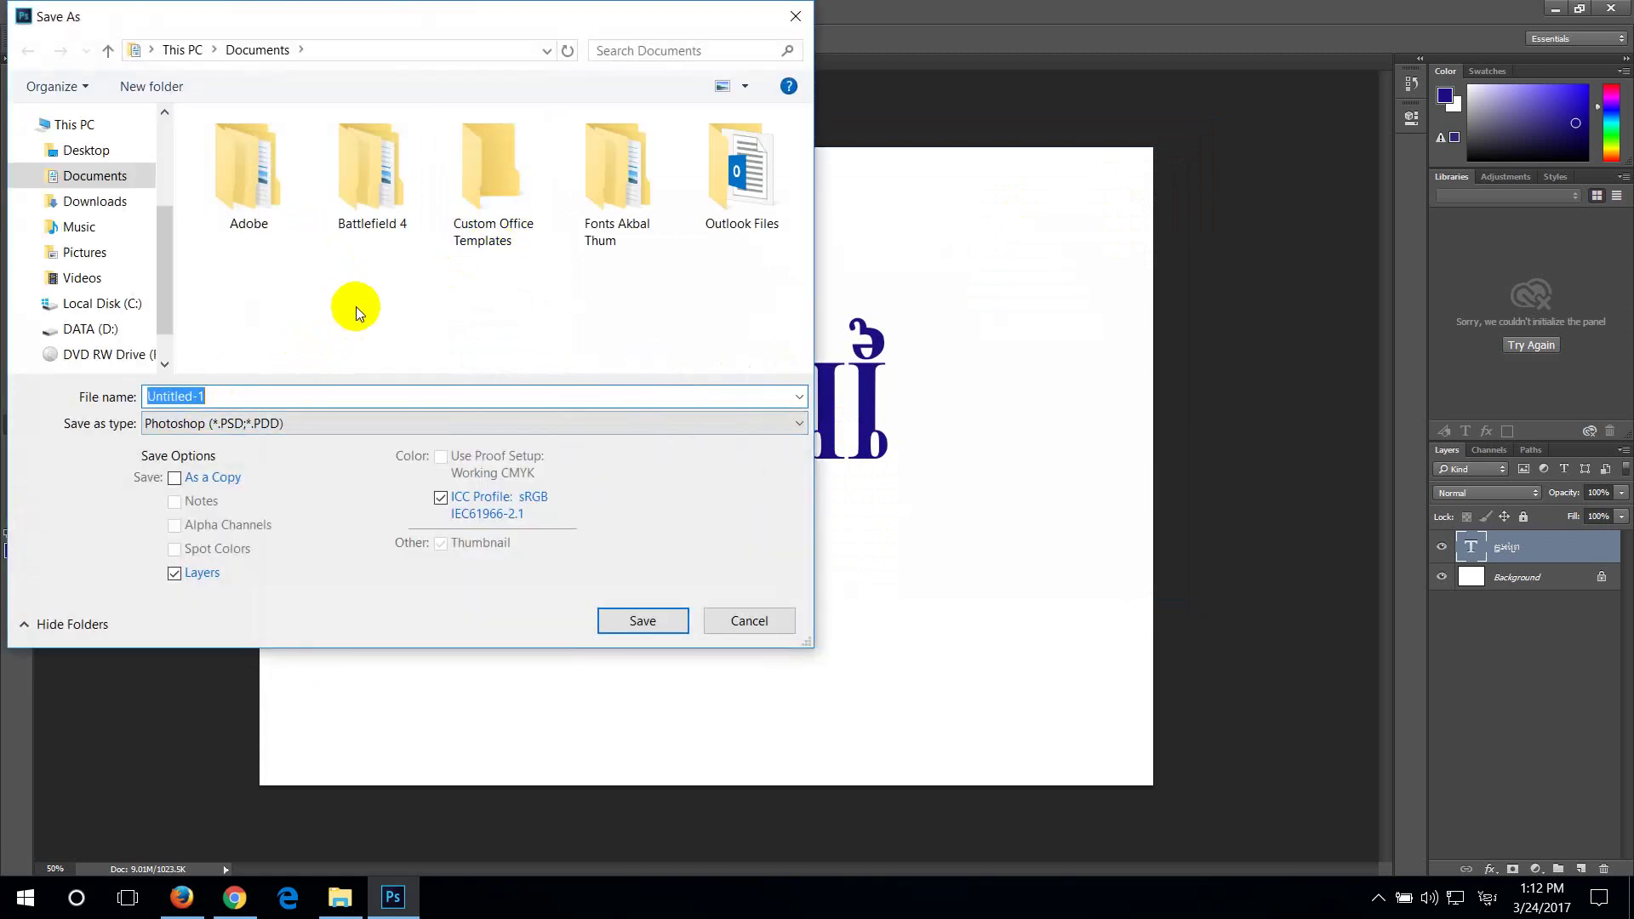
pyautogui.click(276, 293)
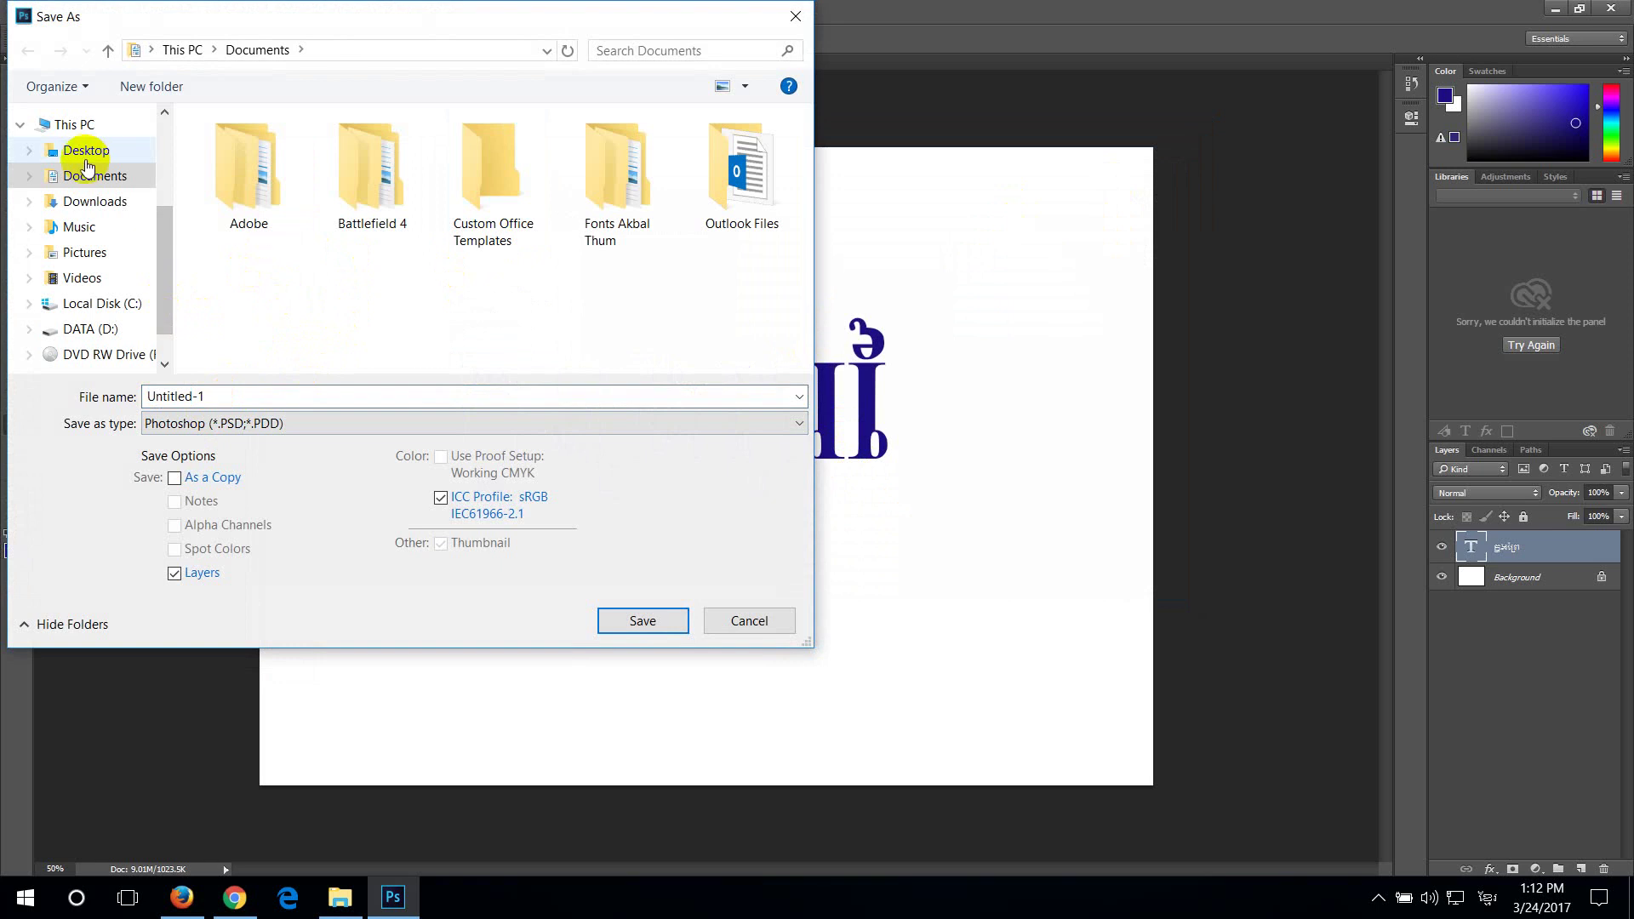
pyautogui.click(85, 154)
pyautogui.moveTo(266, 396); pyautogui.dragTo(115, 397)
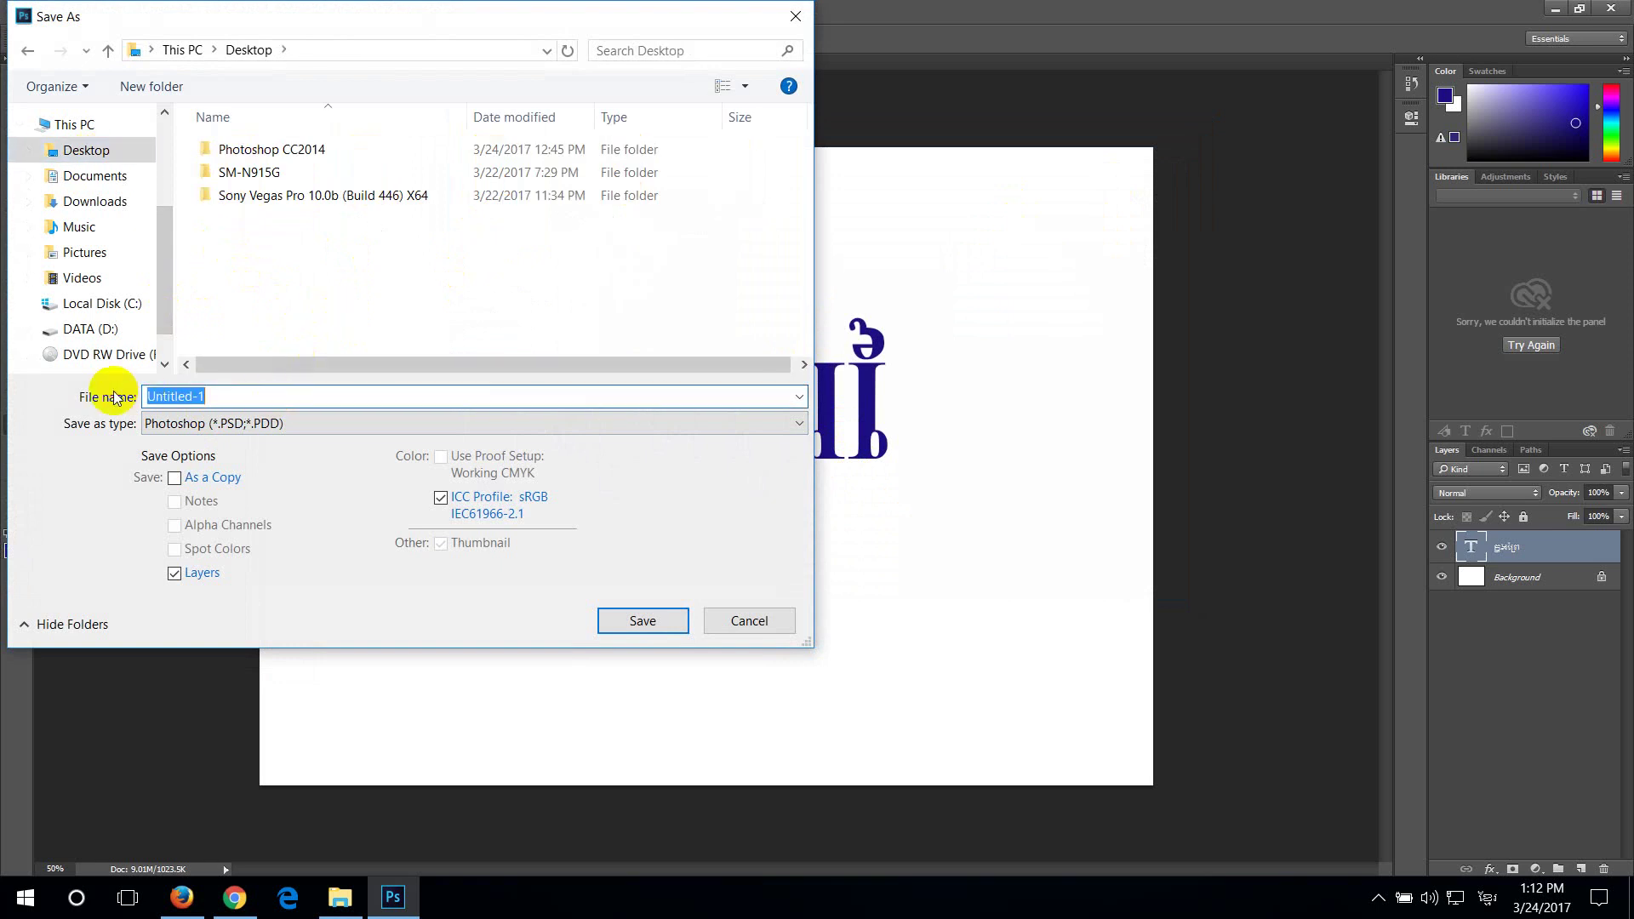
pyautogui.write('9លោ')
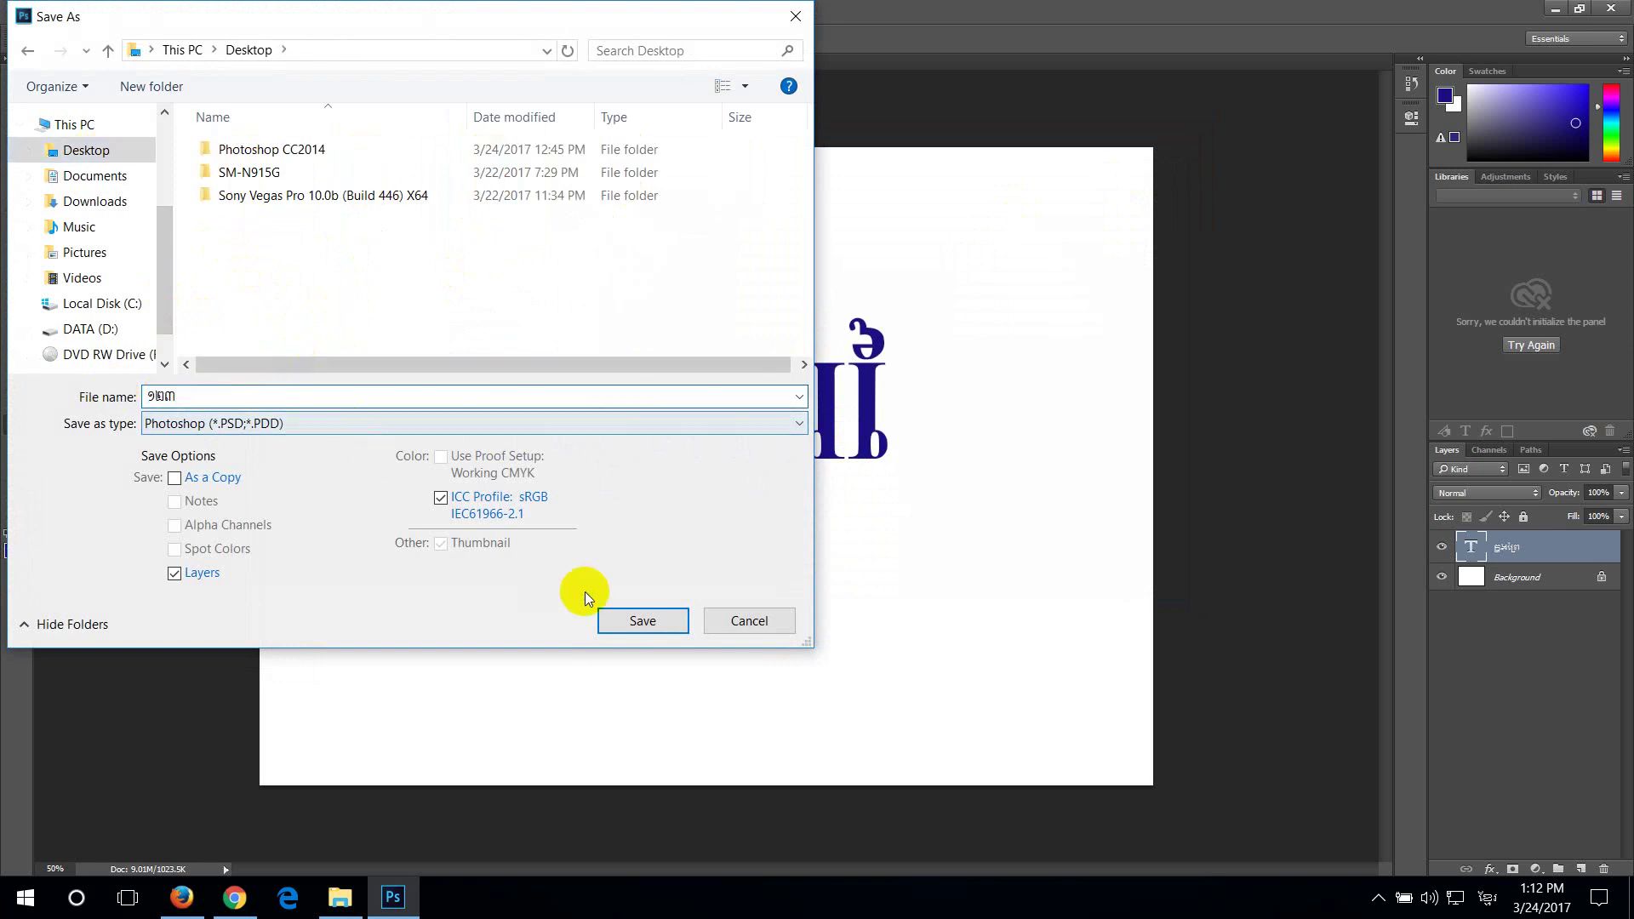
pyautogui.click(672, 618)
pyautogui.click(1012, 277)
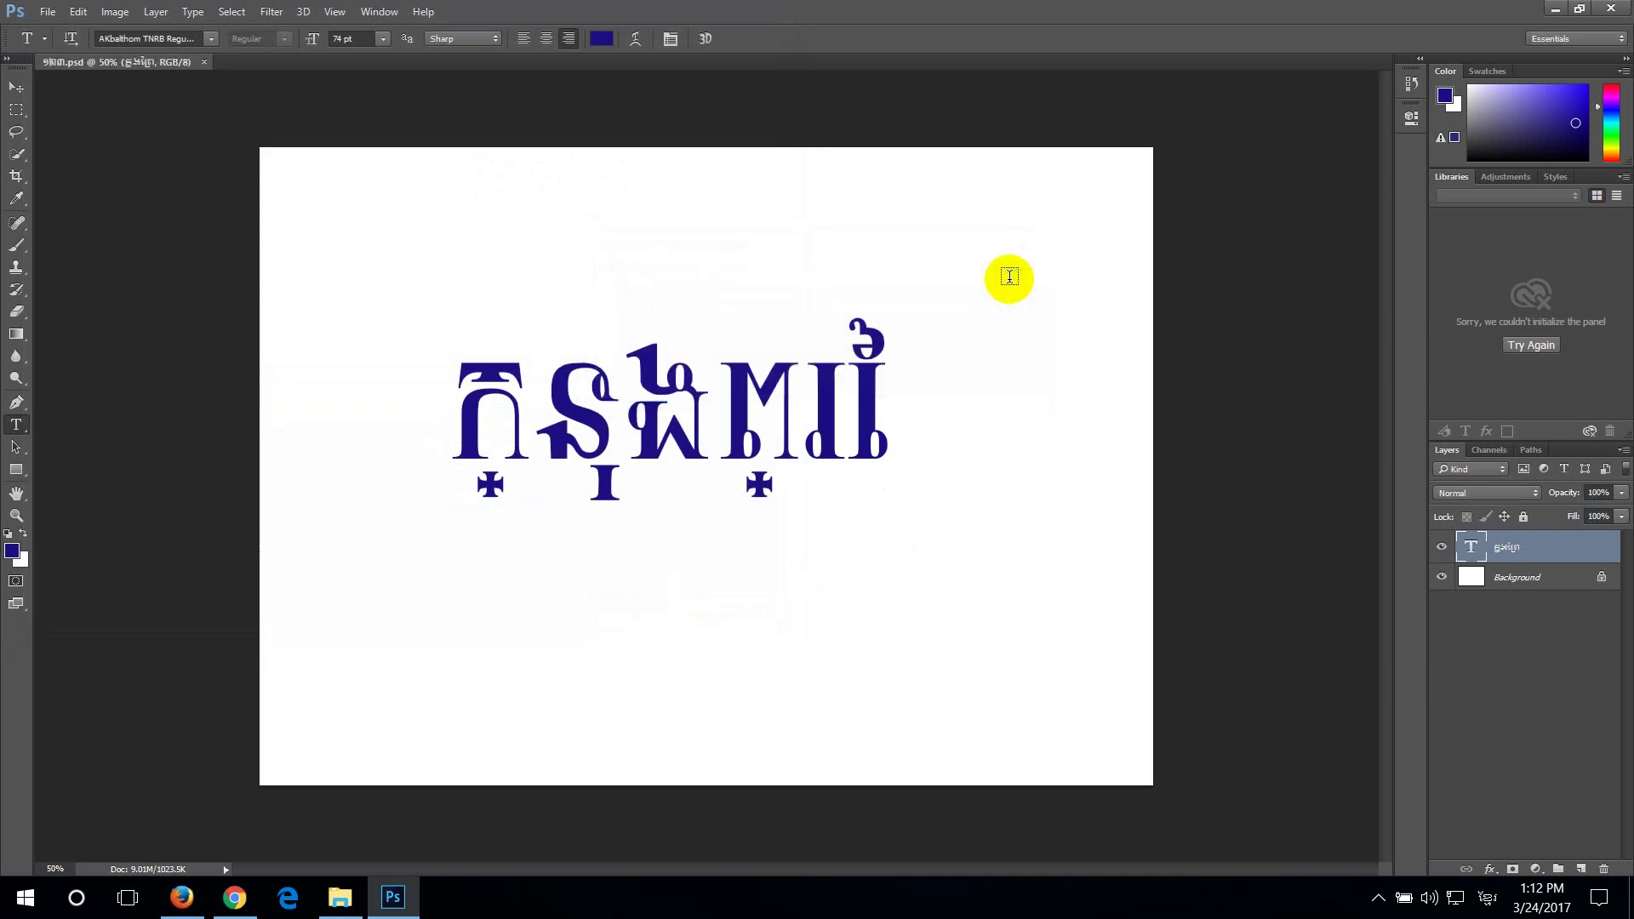
# Close the document, reconfirm the Middle Eastern text engine, and reopen the saved Khmer PSD
pyautogui.click(205, 62)
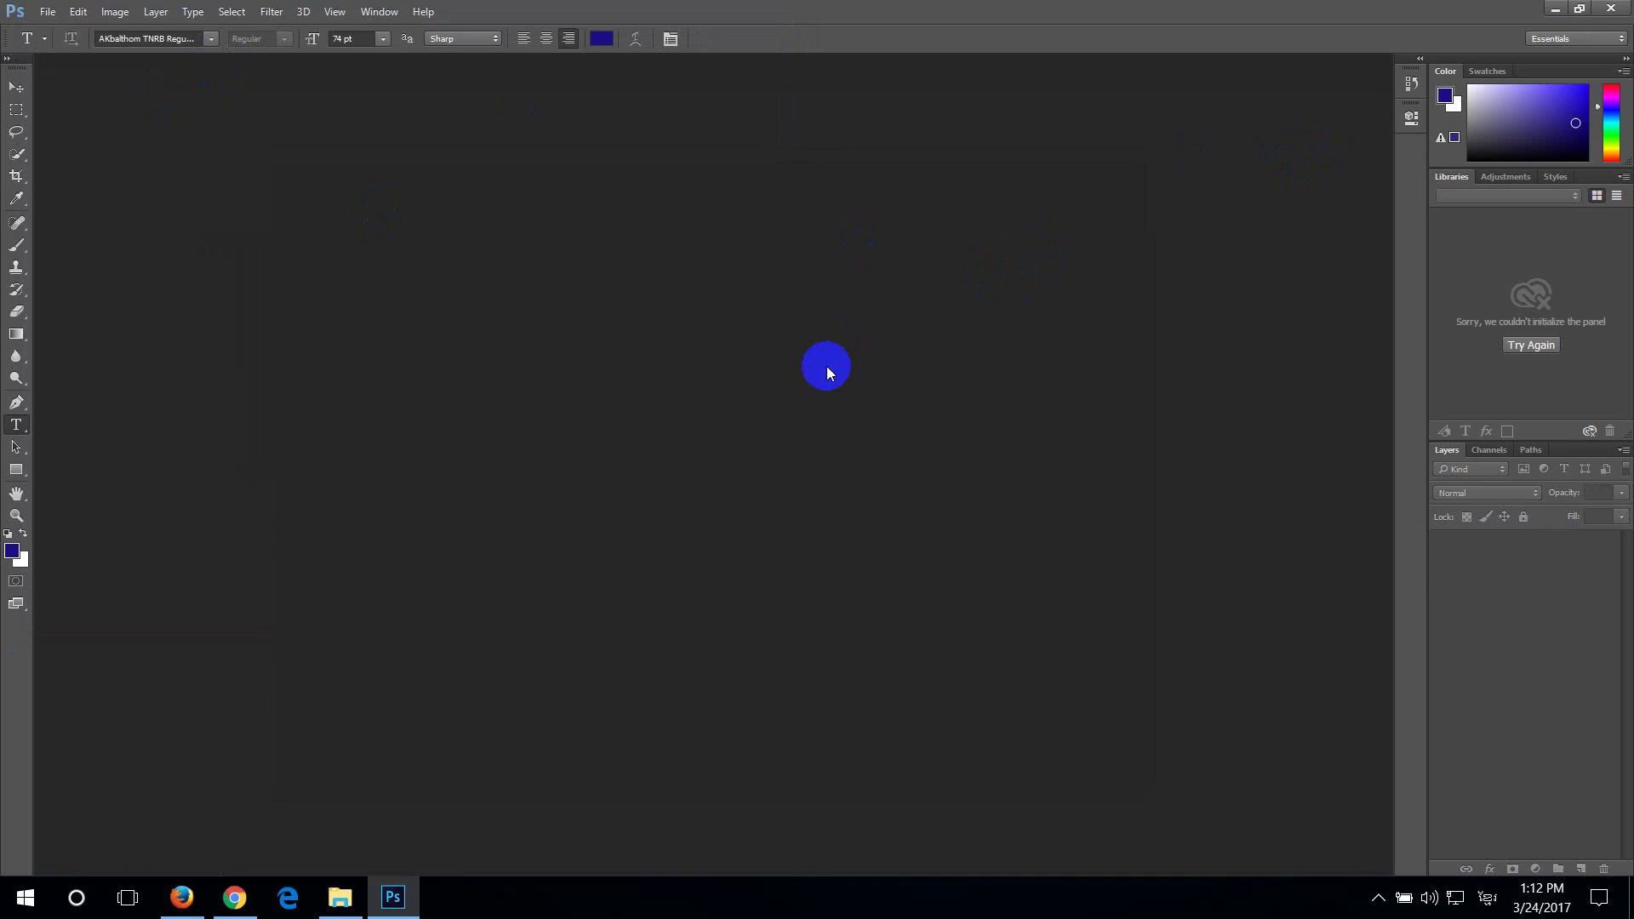
pyautogui.press('i')
pyautogui.hotkey('ctrl', 'k')
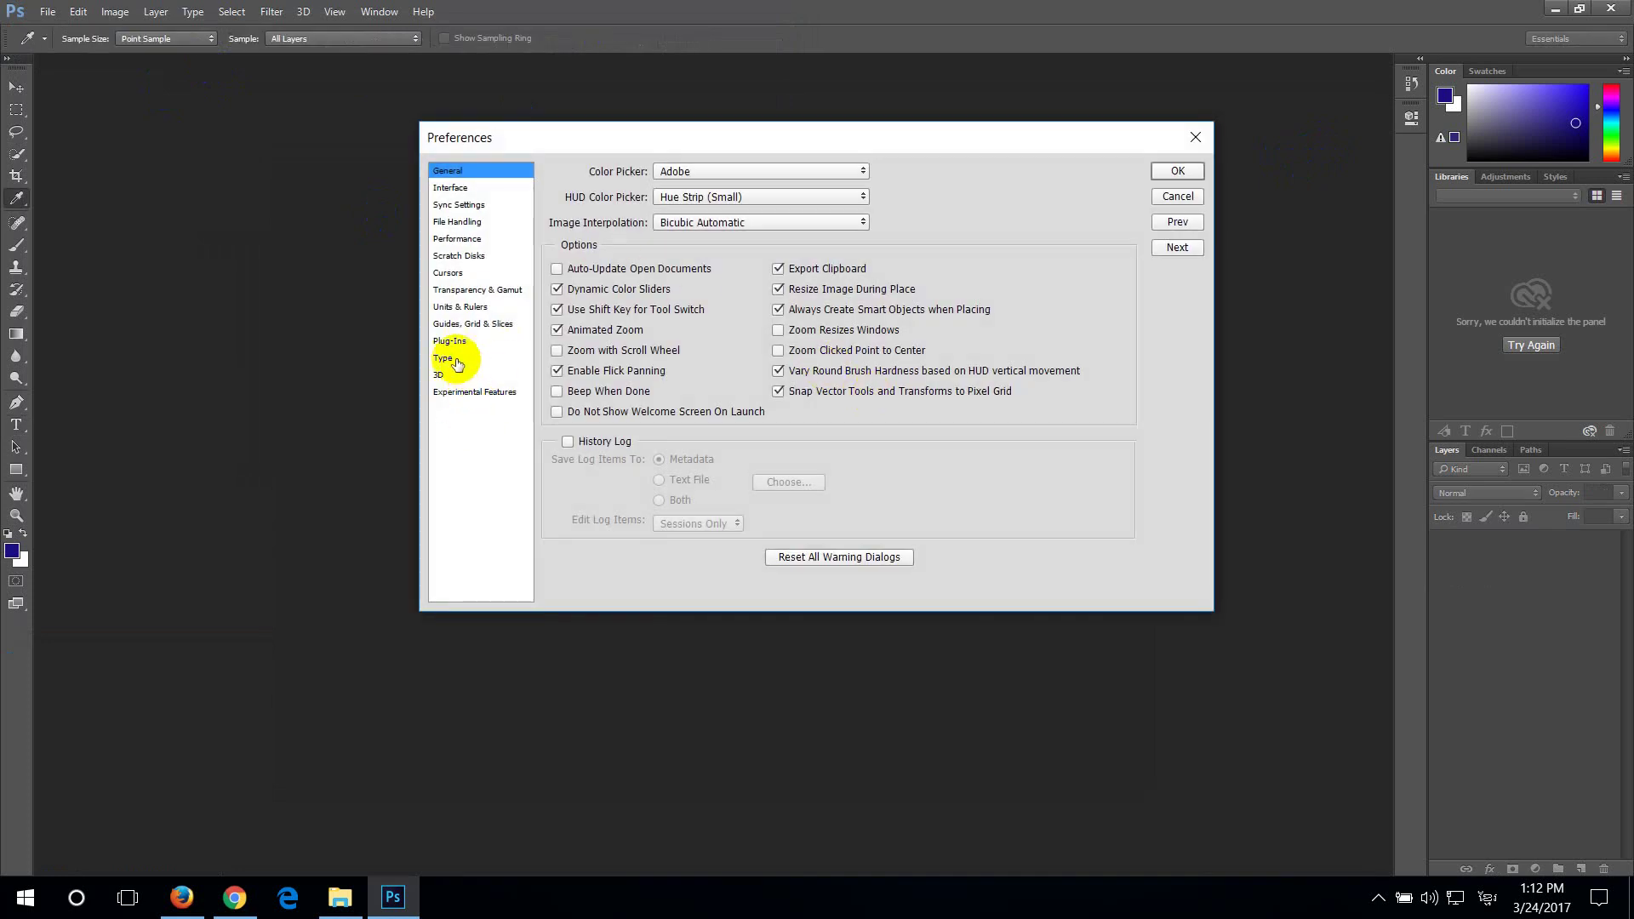
pyautogui.click(444, 358)
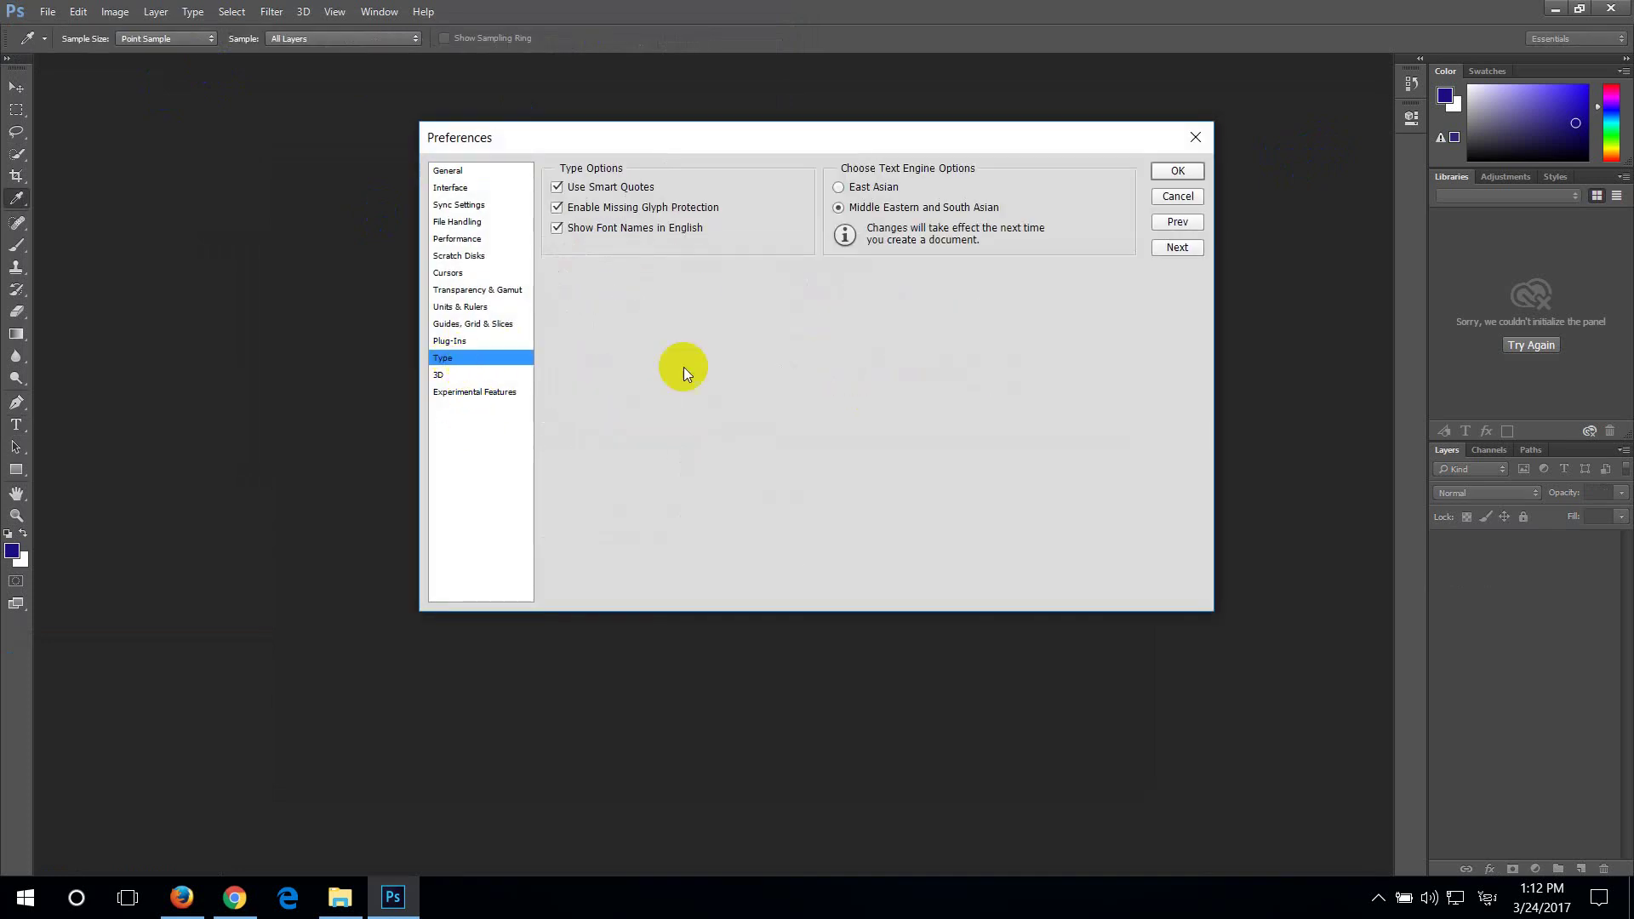
pyautogui.click(1192, 172)
pyautogui.doubleClick(452, 259)
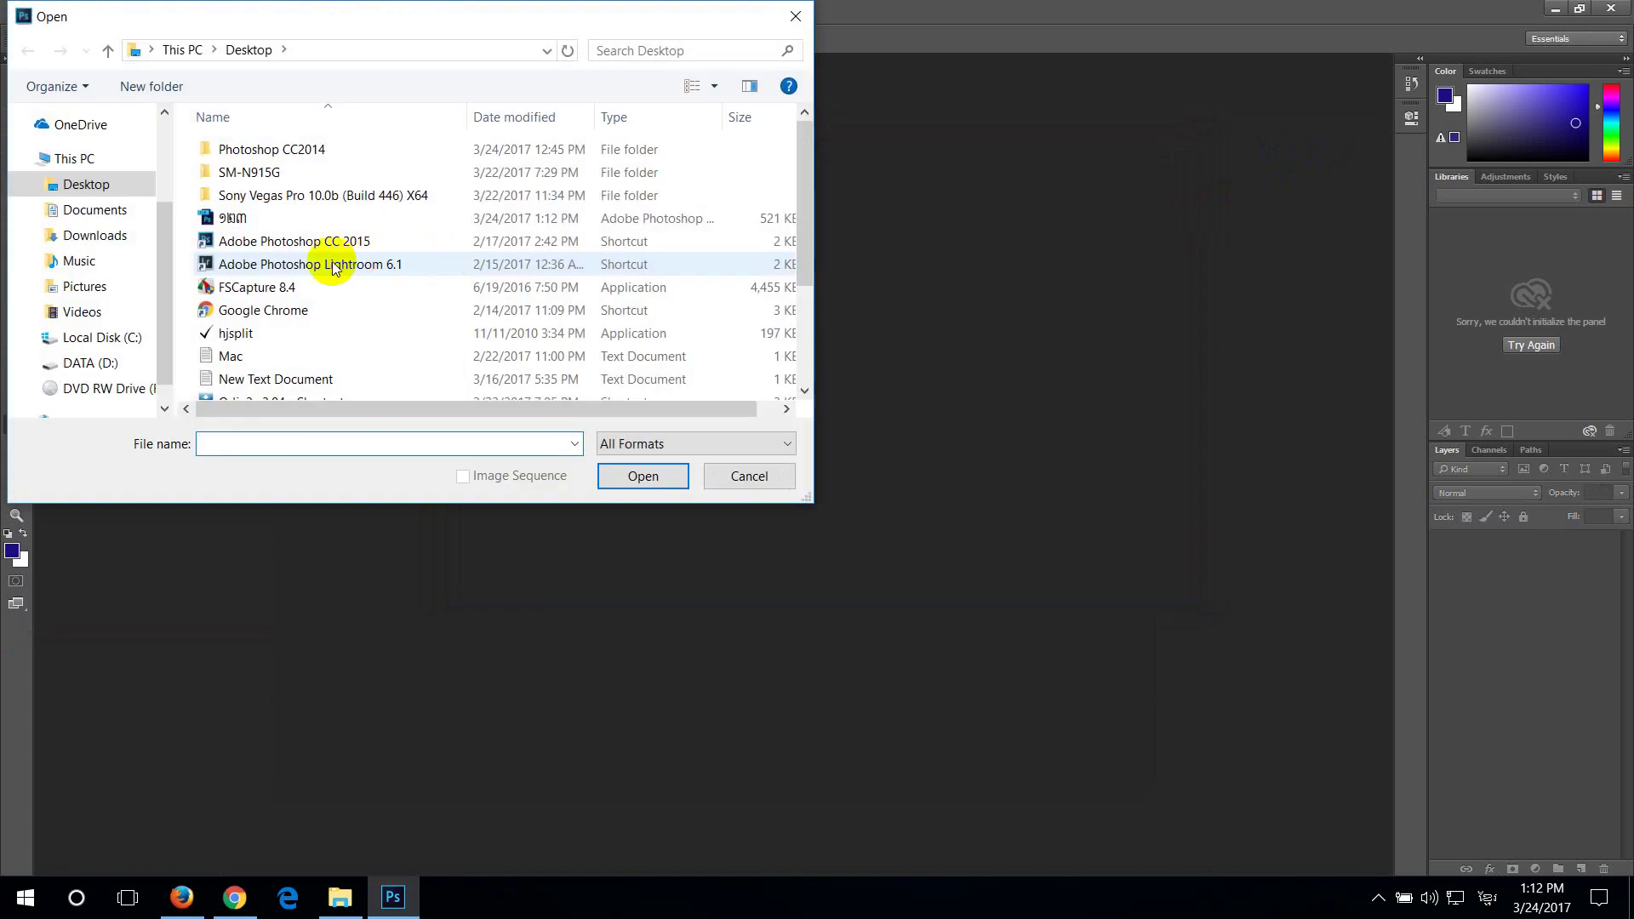
pyautogui.doubleClick(215, 217)
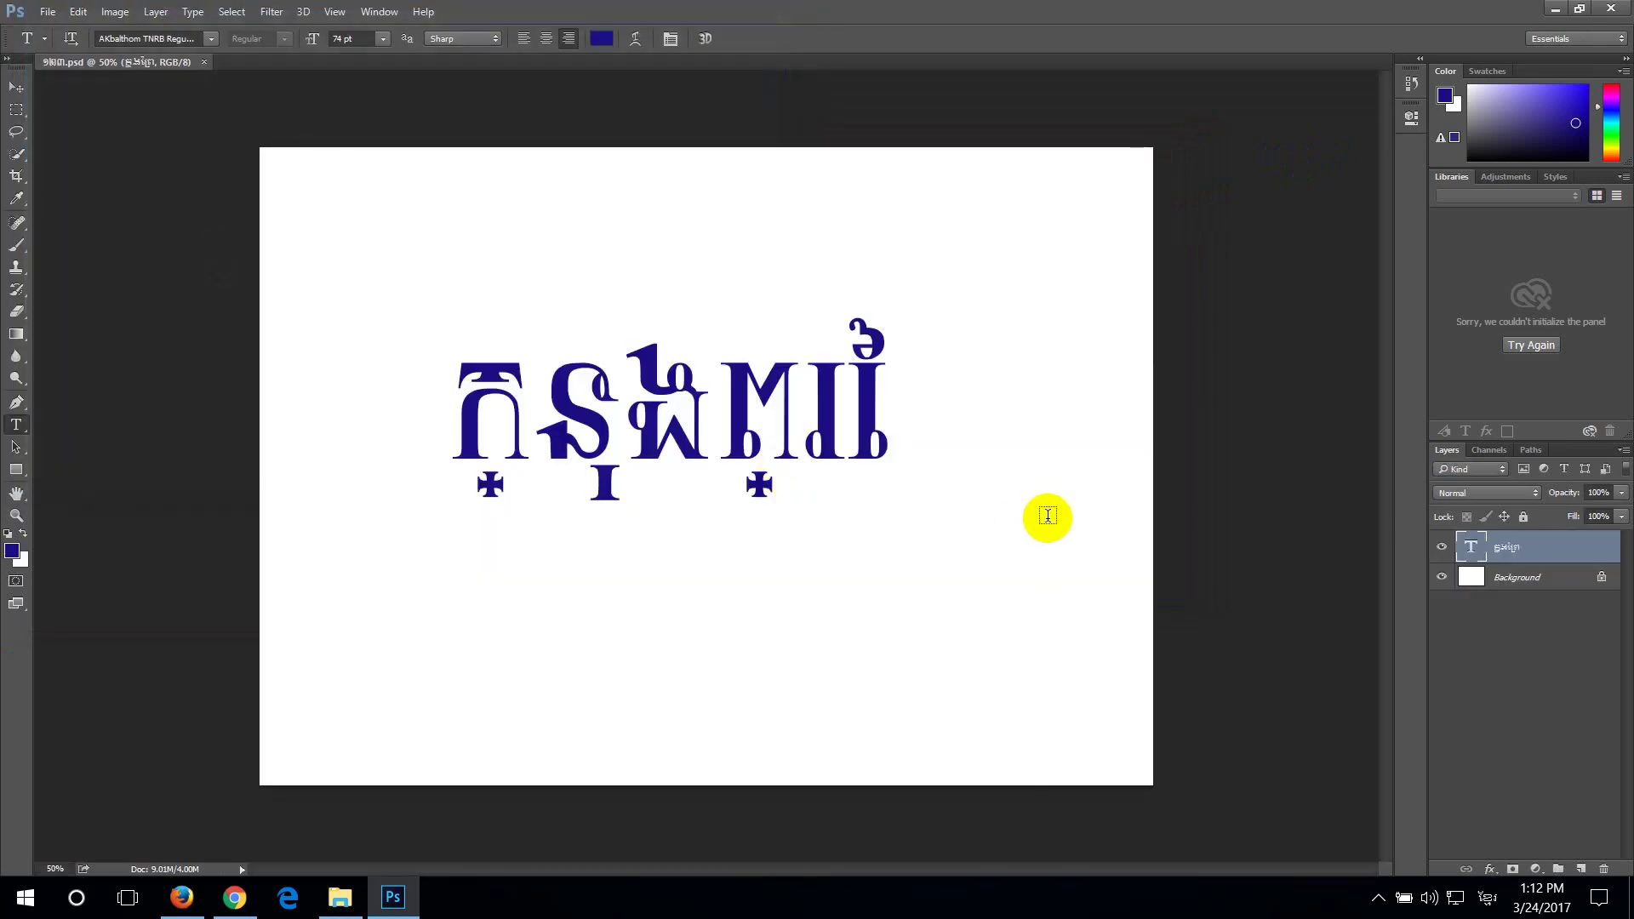
# Delete the existing Khmer text layer
pyautogui.click(805, 429)
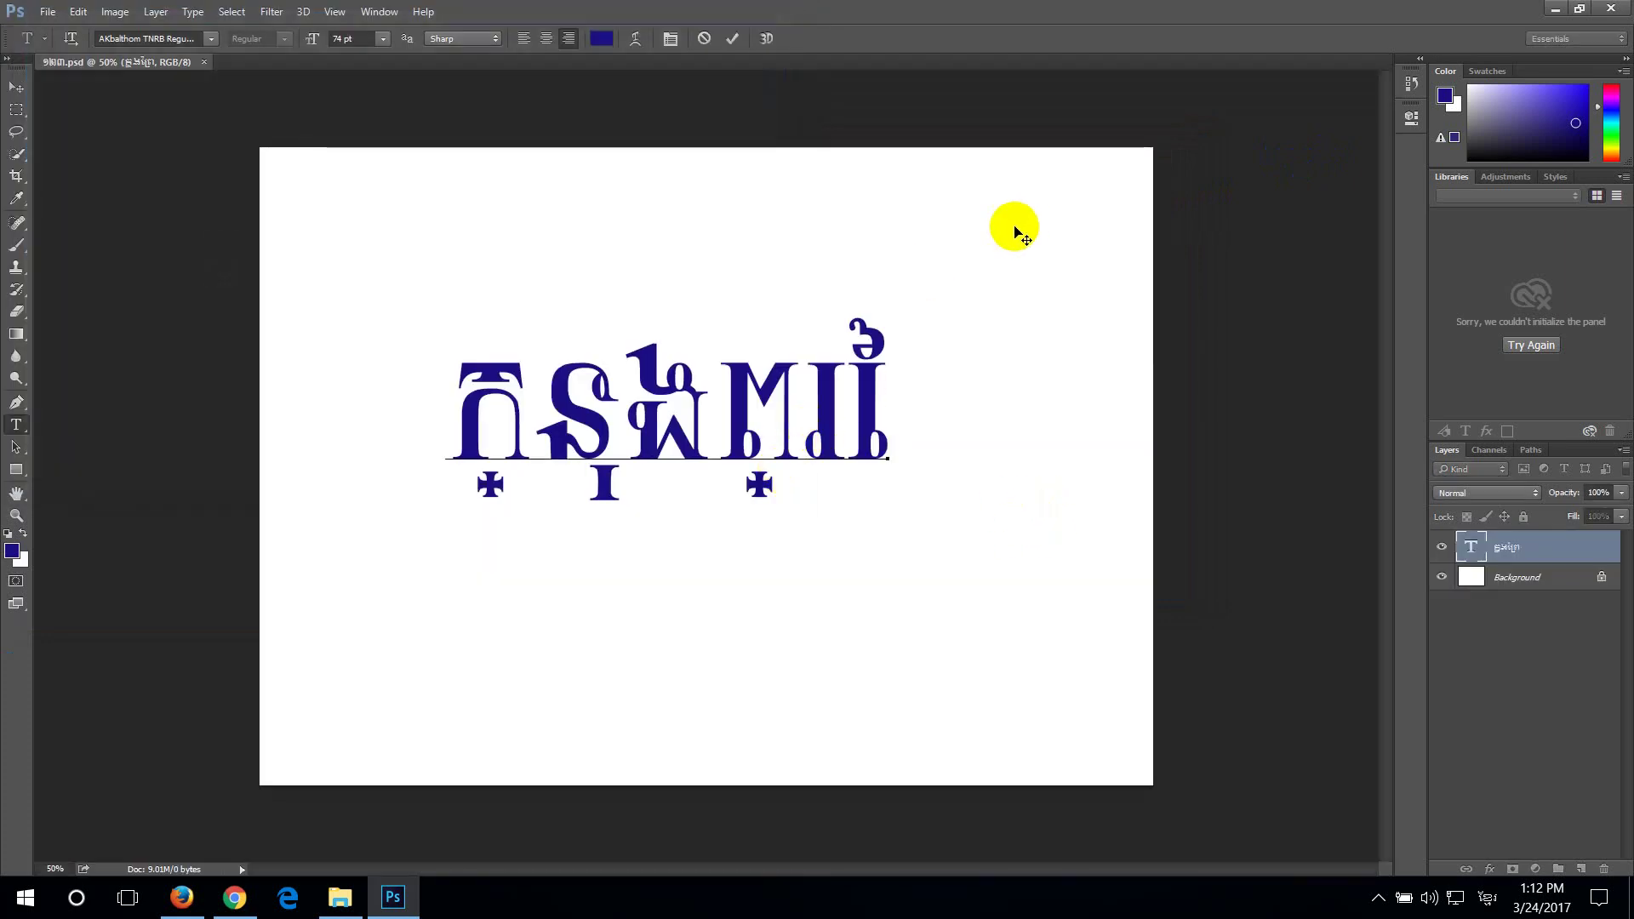
pyautogui.click(1521, 565)
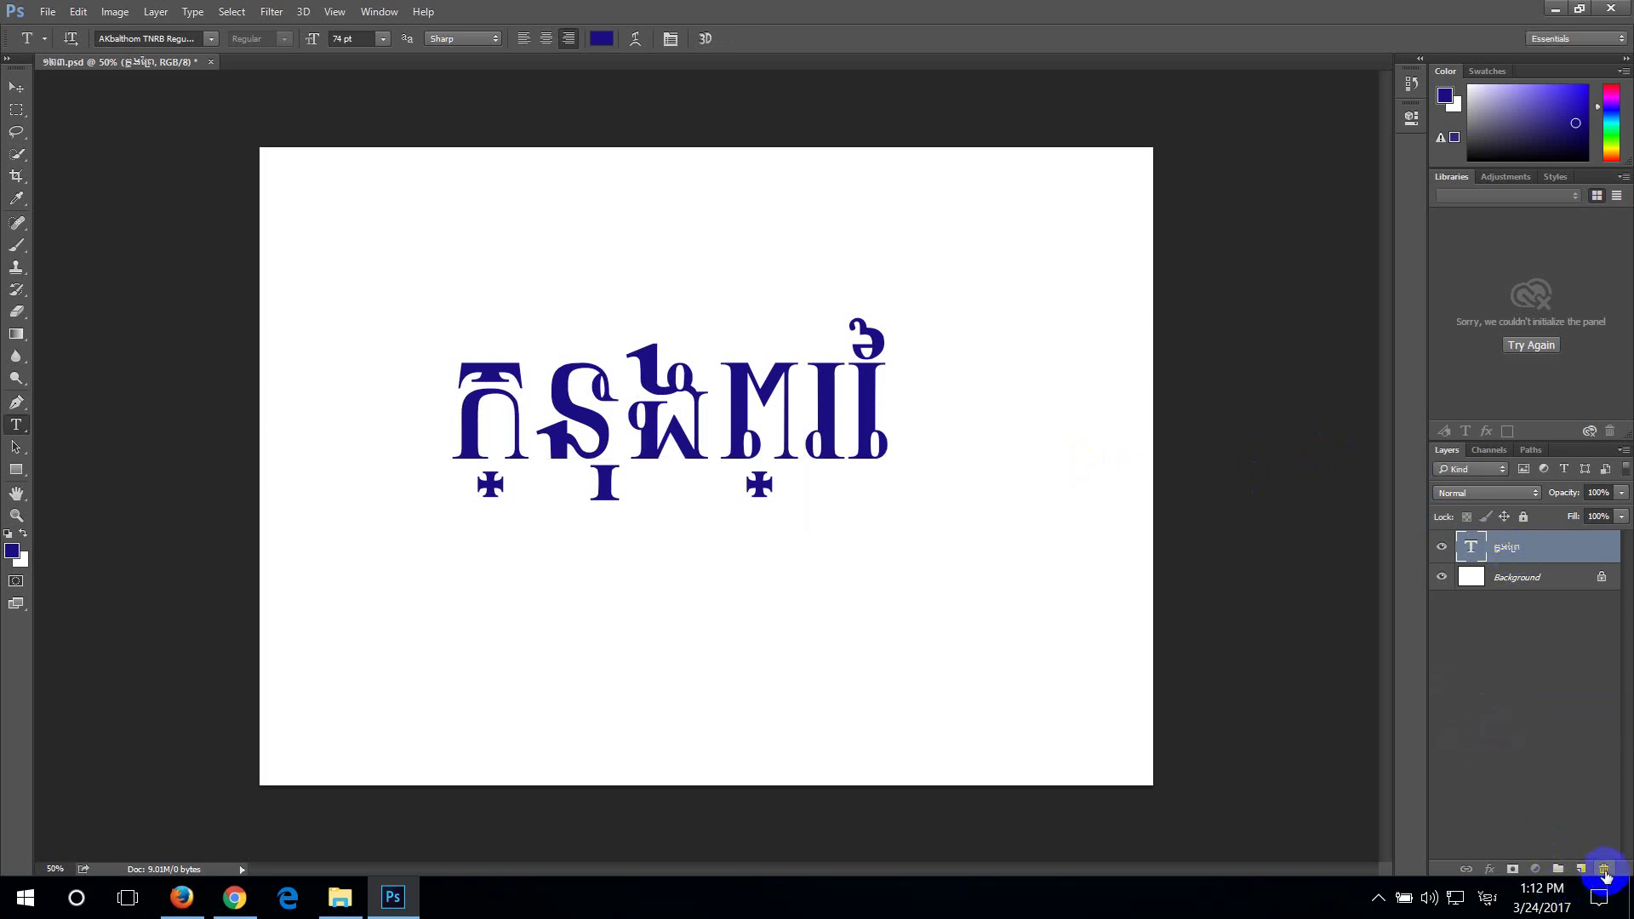
pyautogui.moveTo(1574, 555); pyautogui.dragTo(1606, 869)
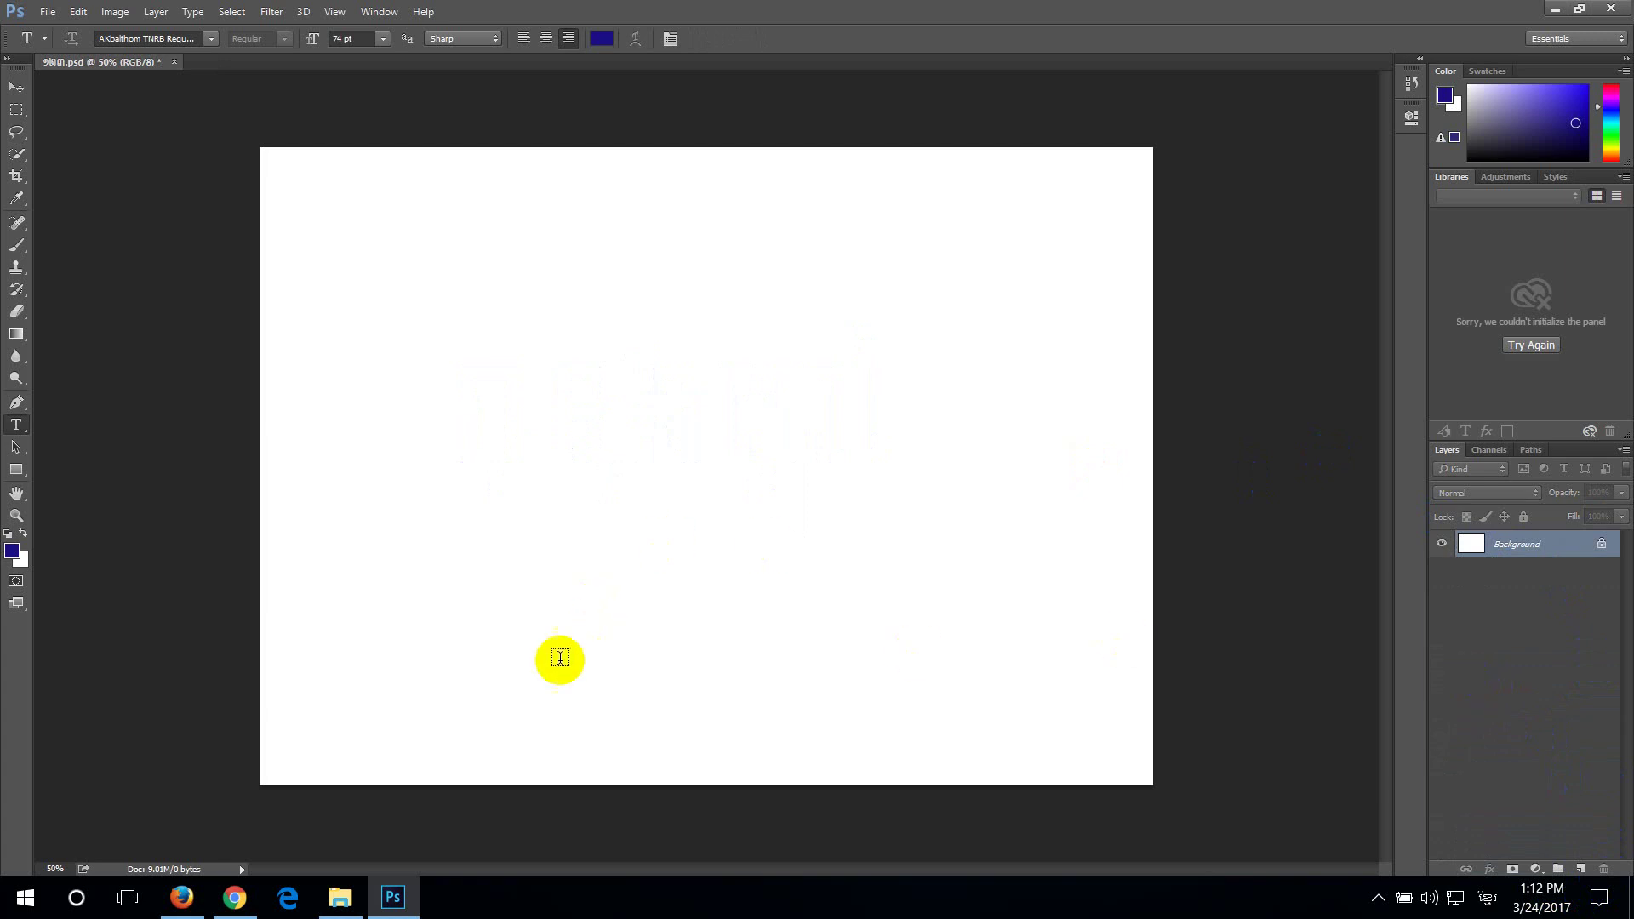
# Type new Khmer text ក្តឃញបឹ and set it in AKbalthom Kbach Regular
pyautogui.click(18, 415)
pyautogui.click(632, 439)
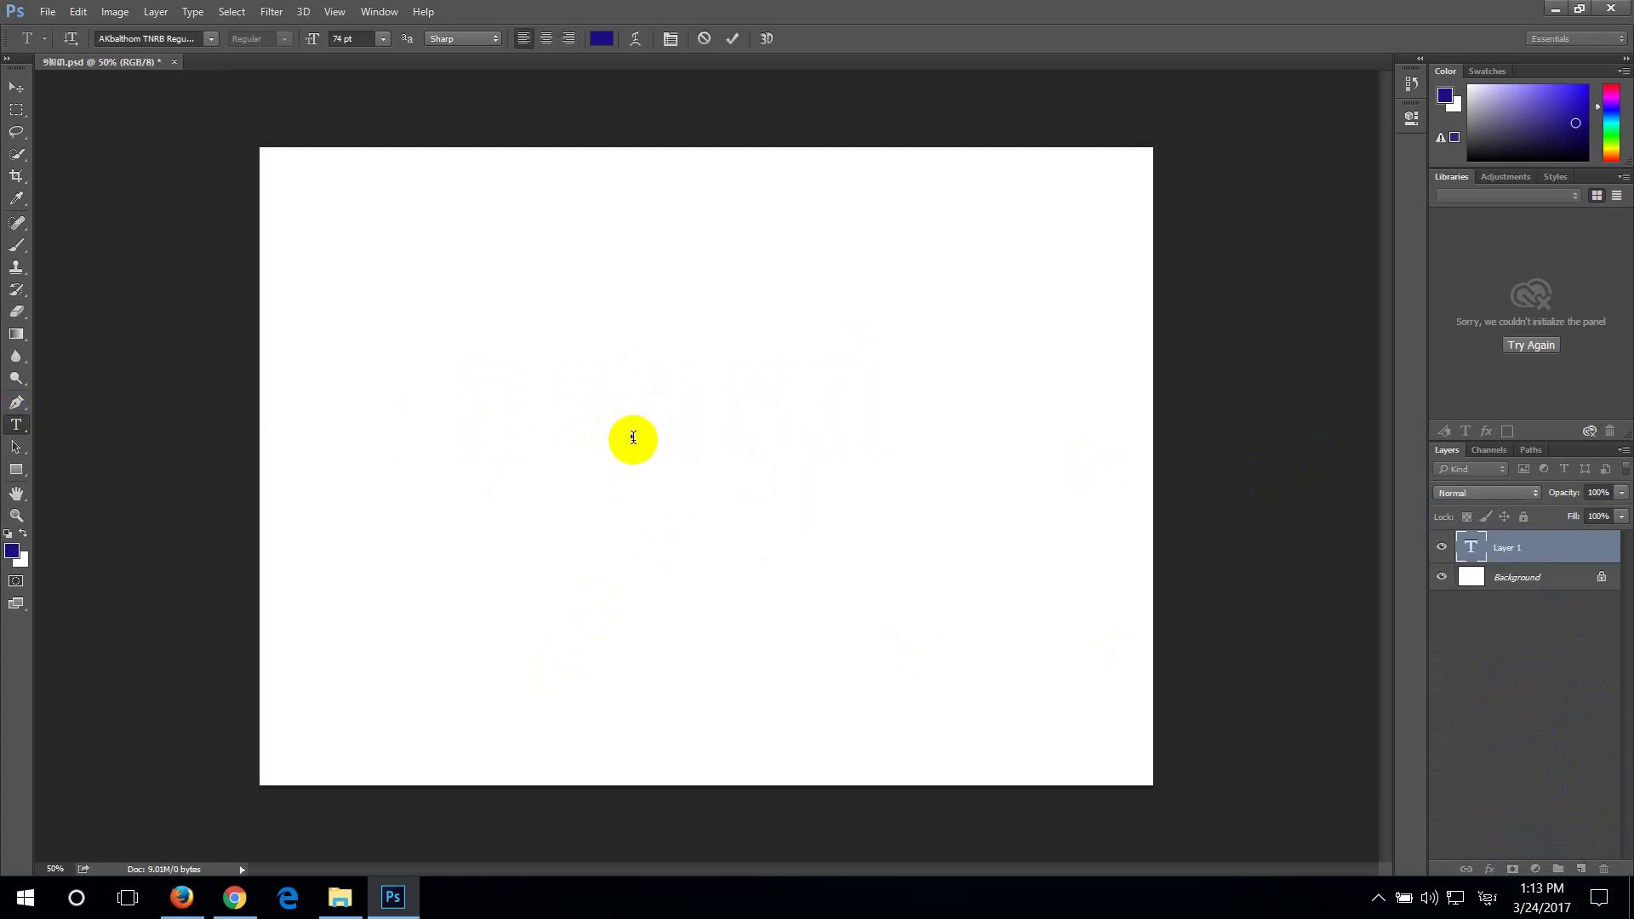
pyautogui.write('ក')
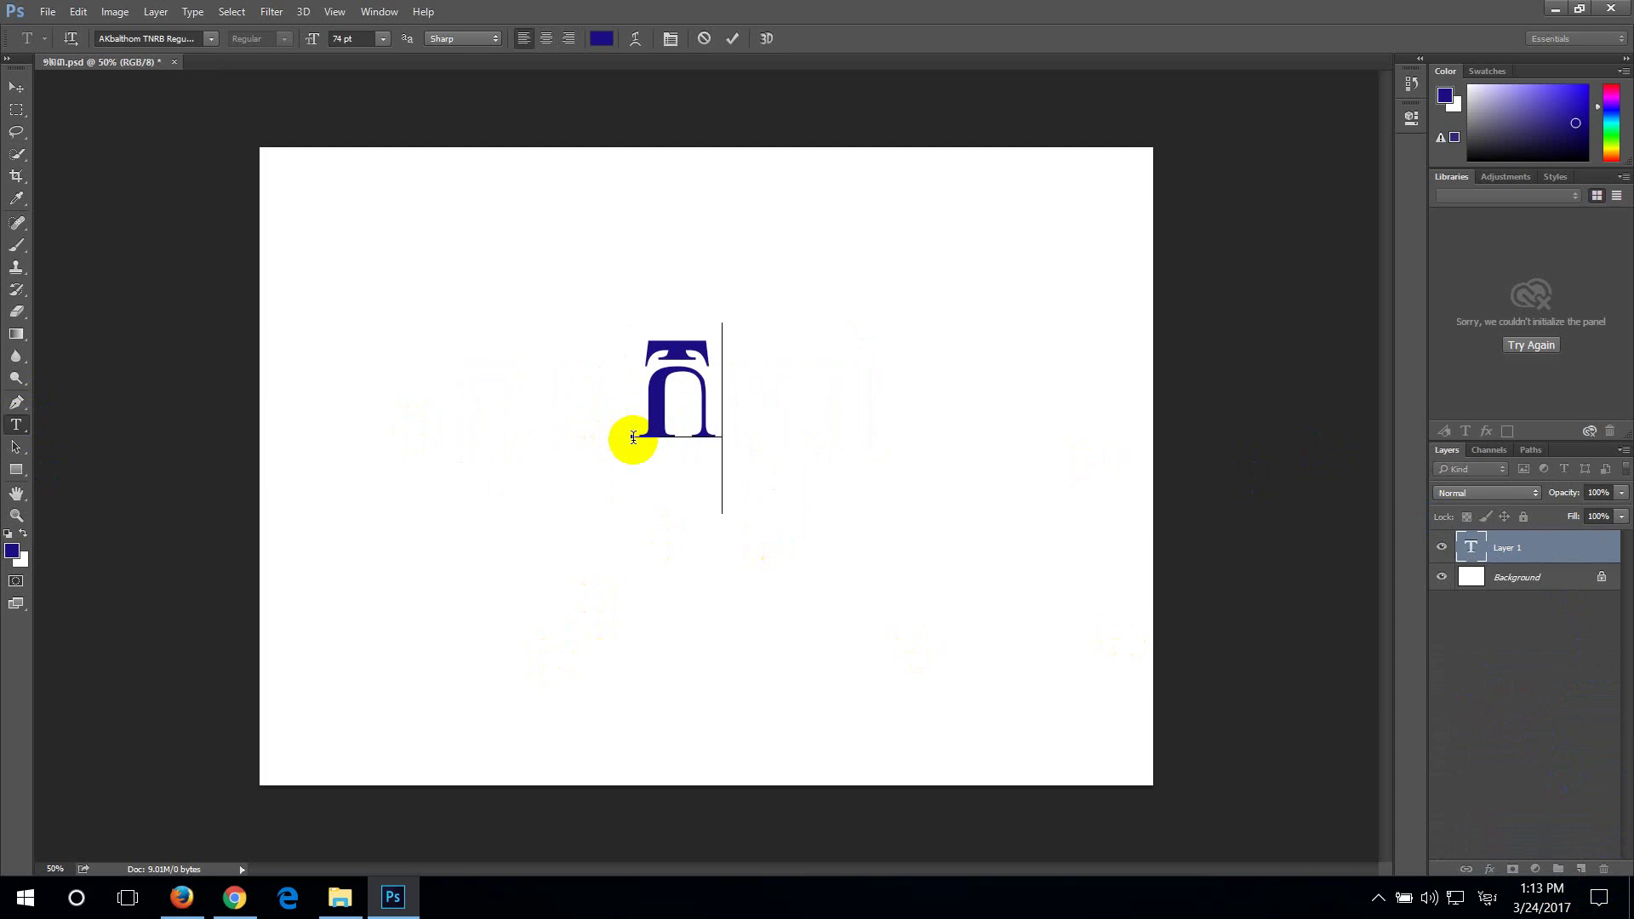
pyautogui.write('្តឃ')
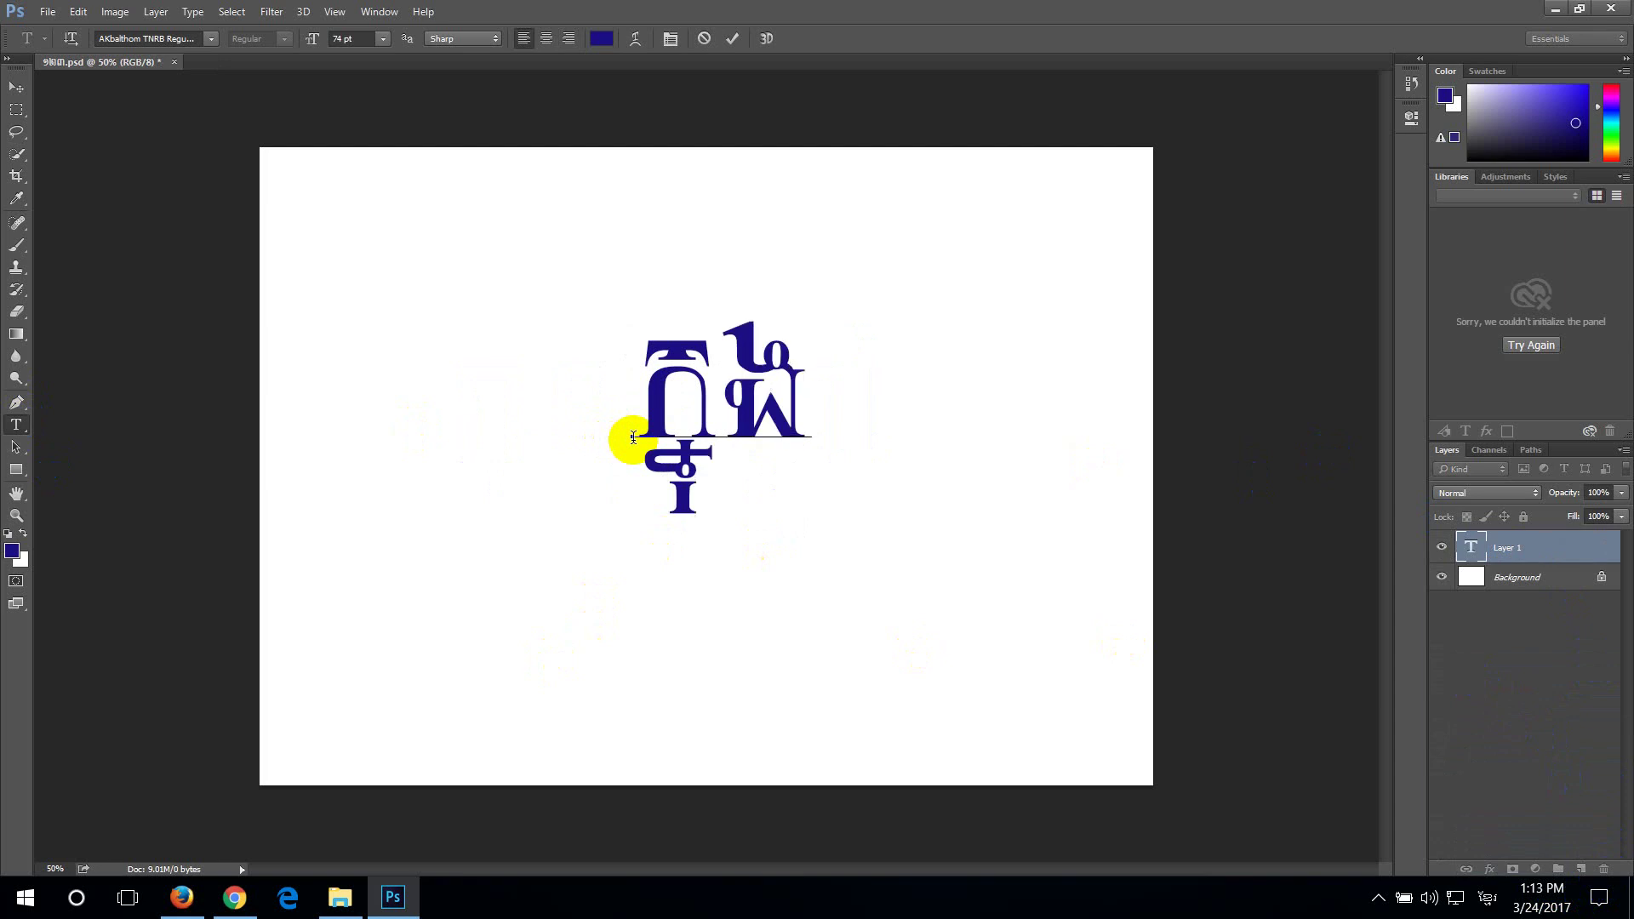
pyautogui.write('ញប')
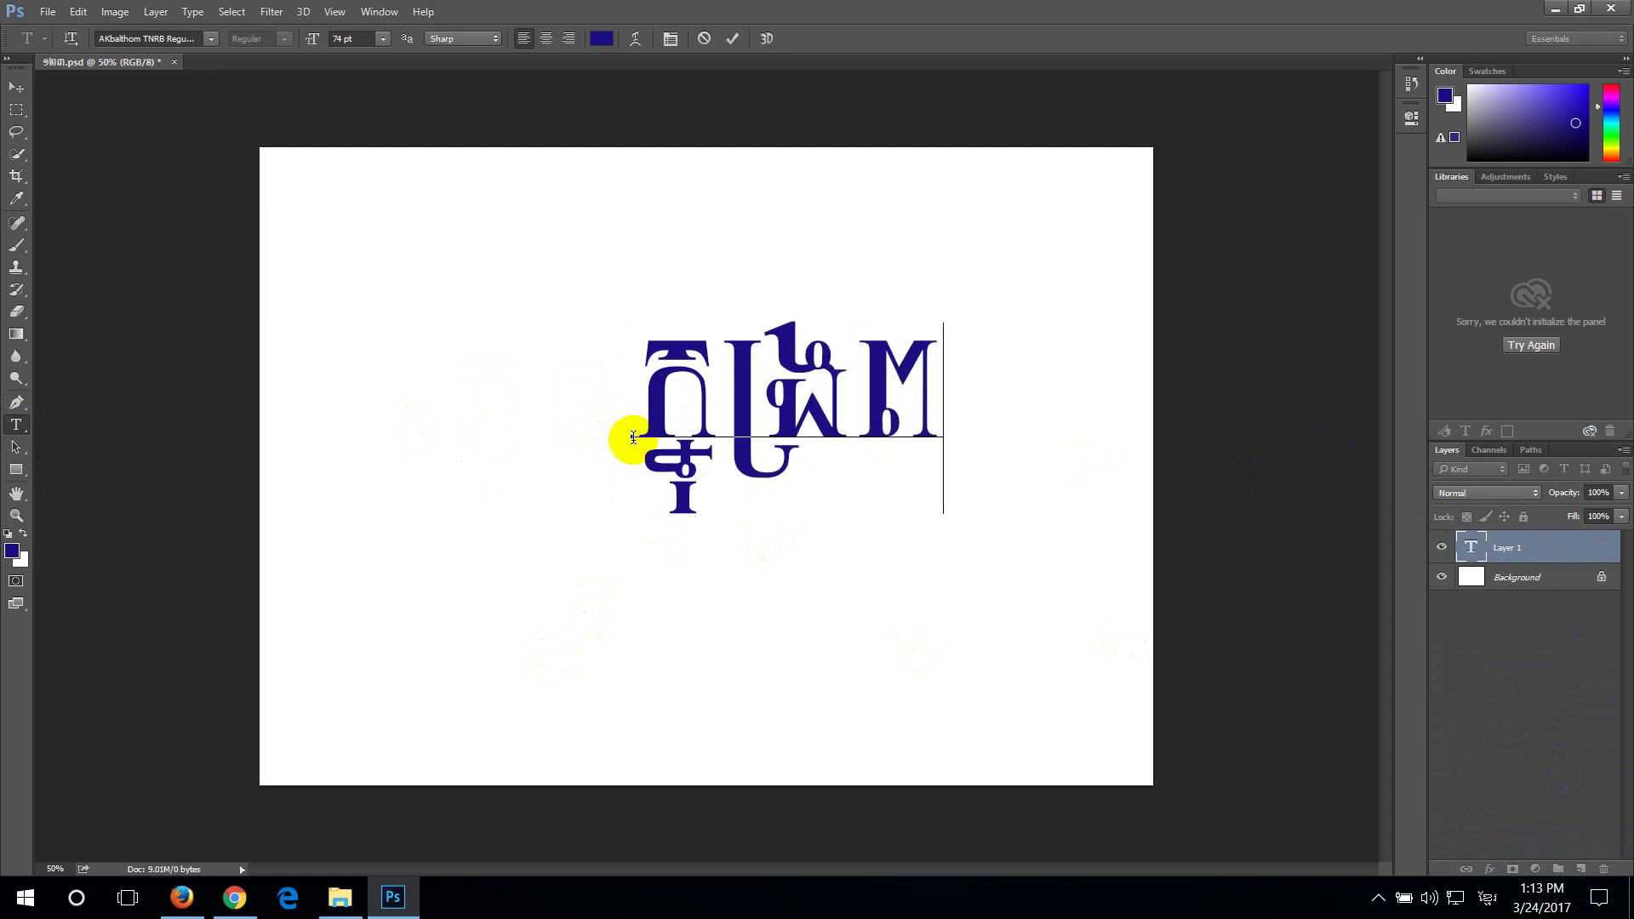
pyautogui.write('ឹ')
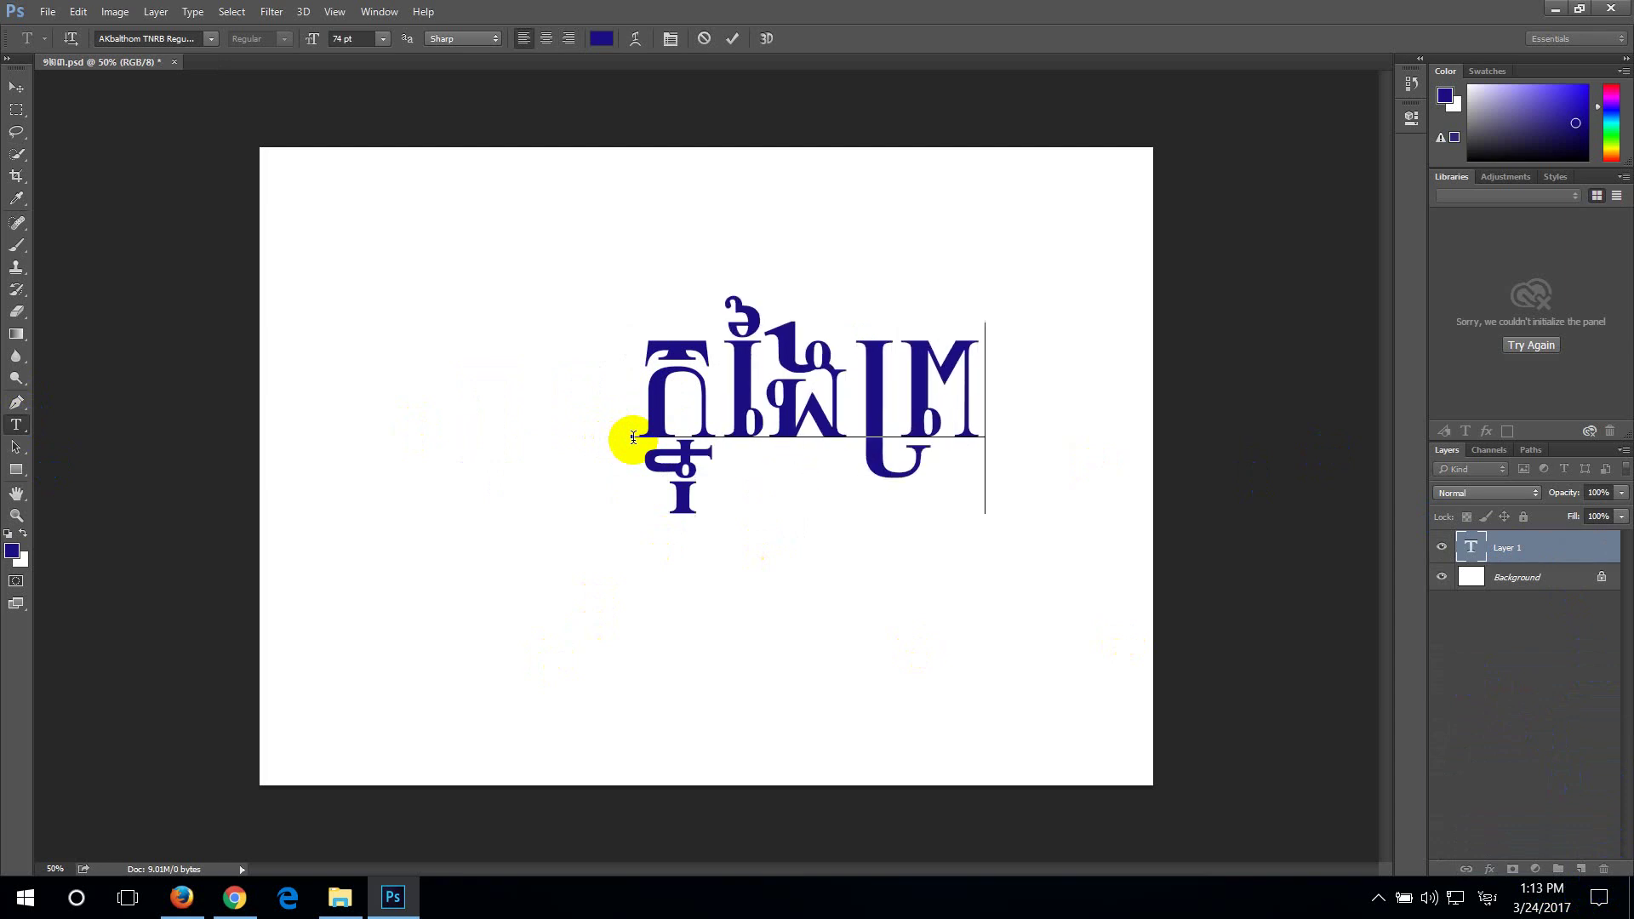
pyautogui.hotkey('ctrl', 'a')
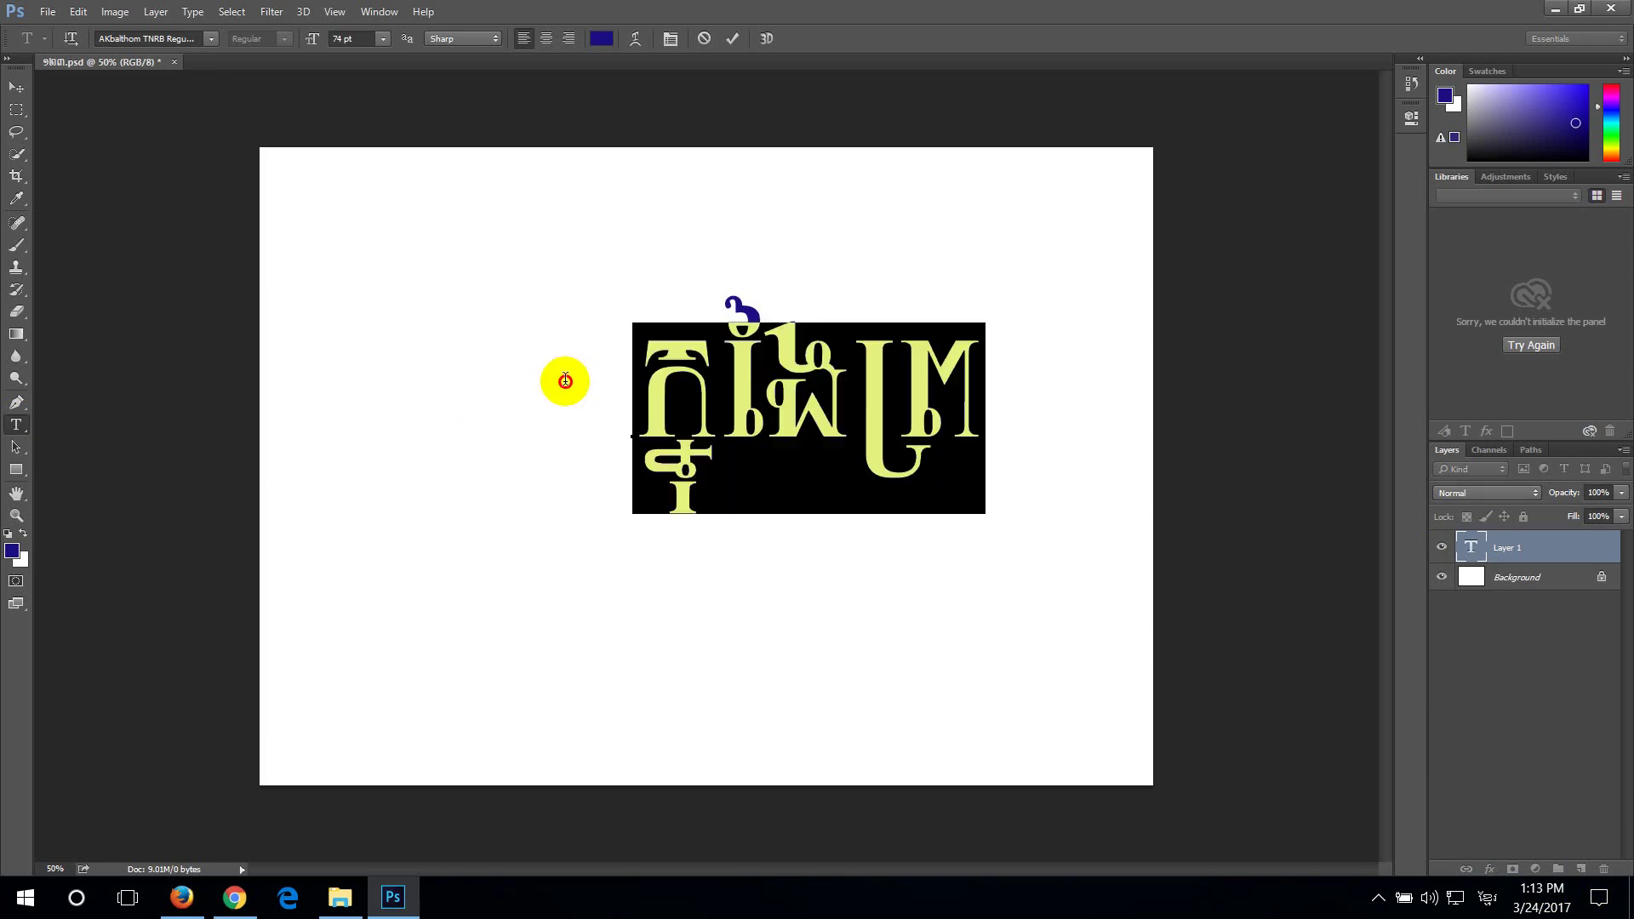
pyautogui.click(210, 38)
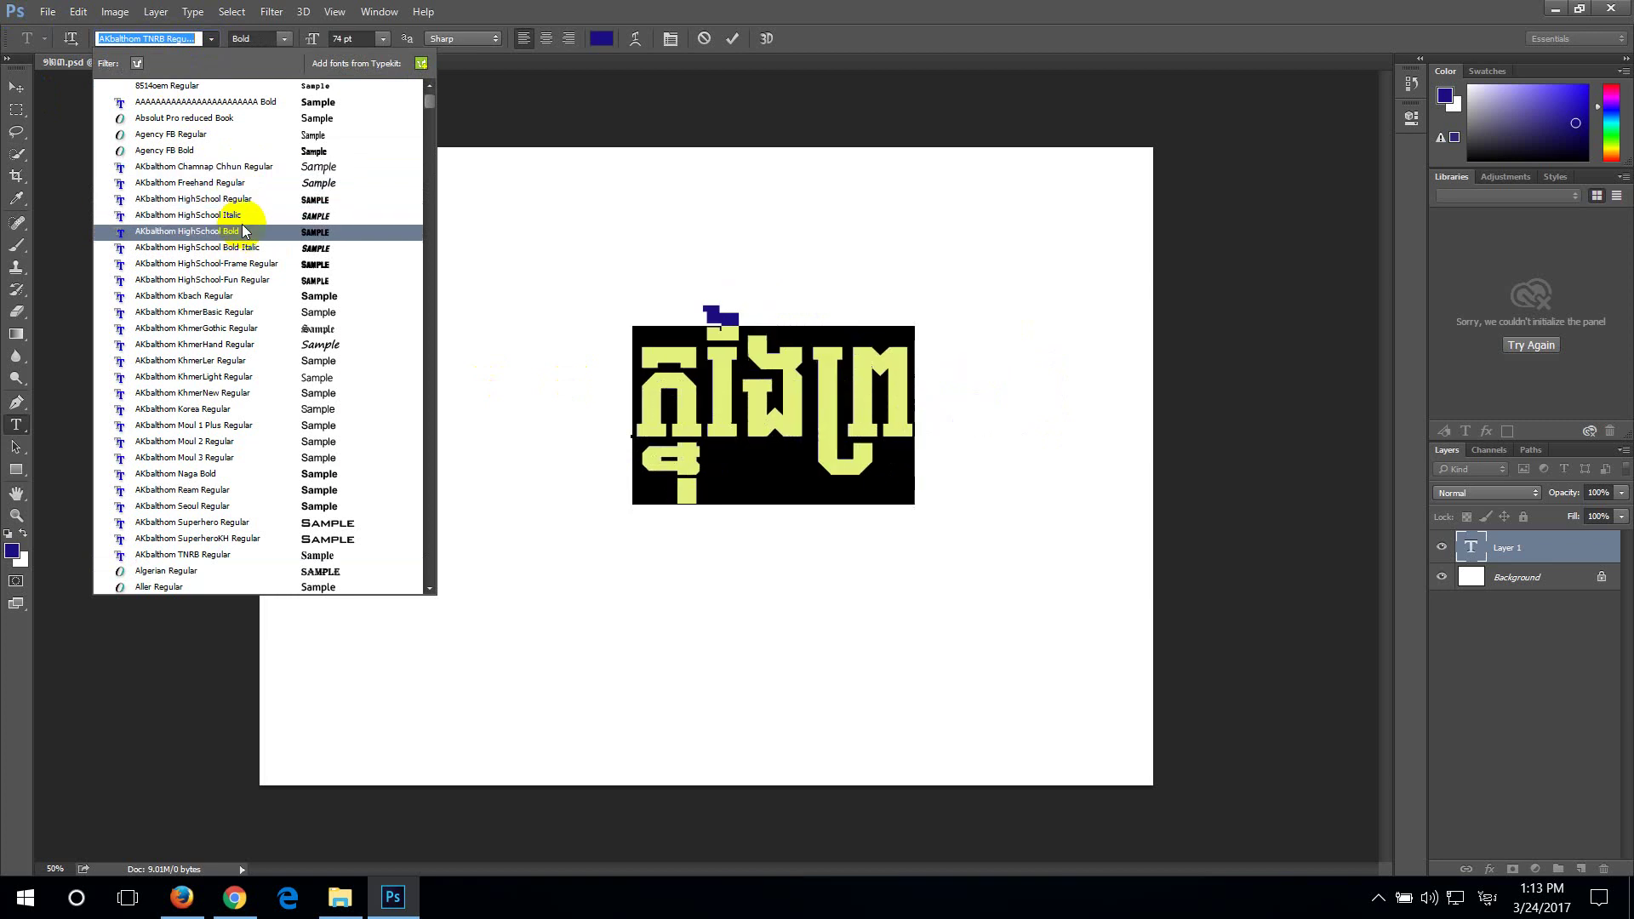
pyautogui.click(227, 298)
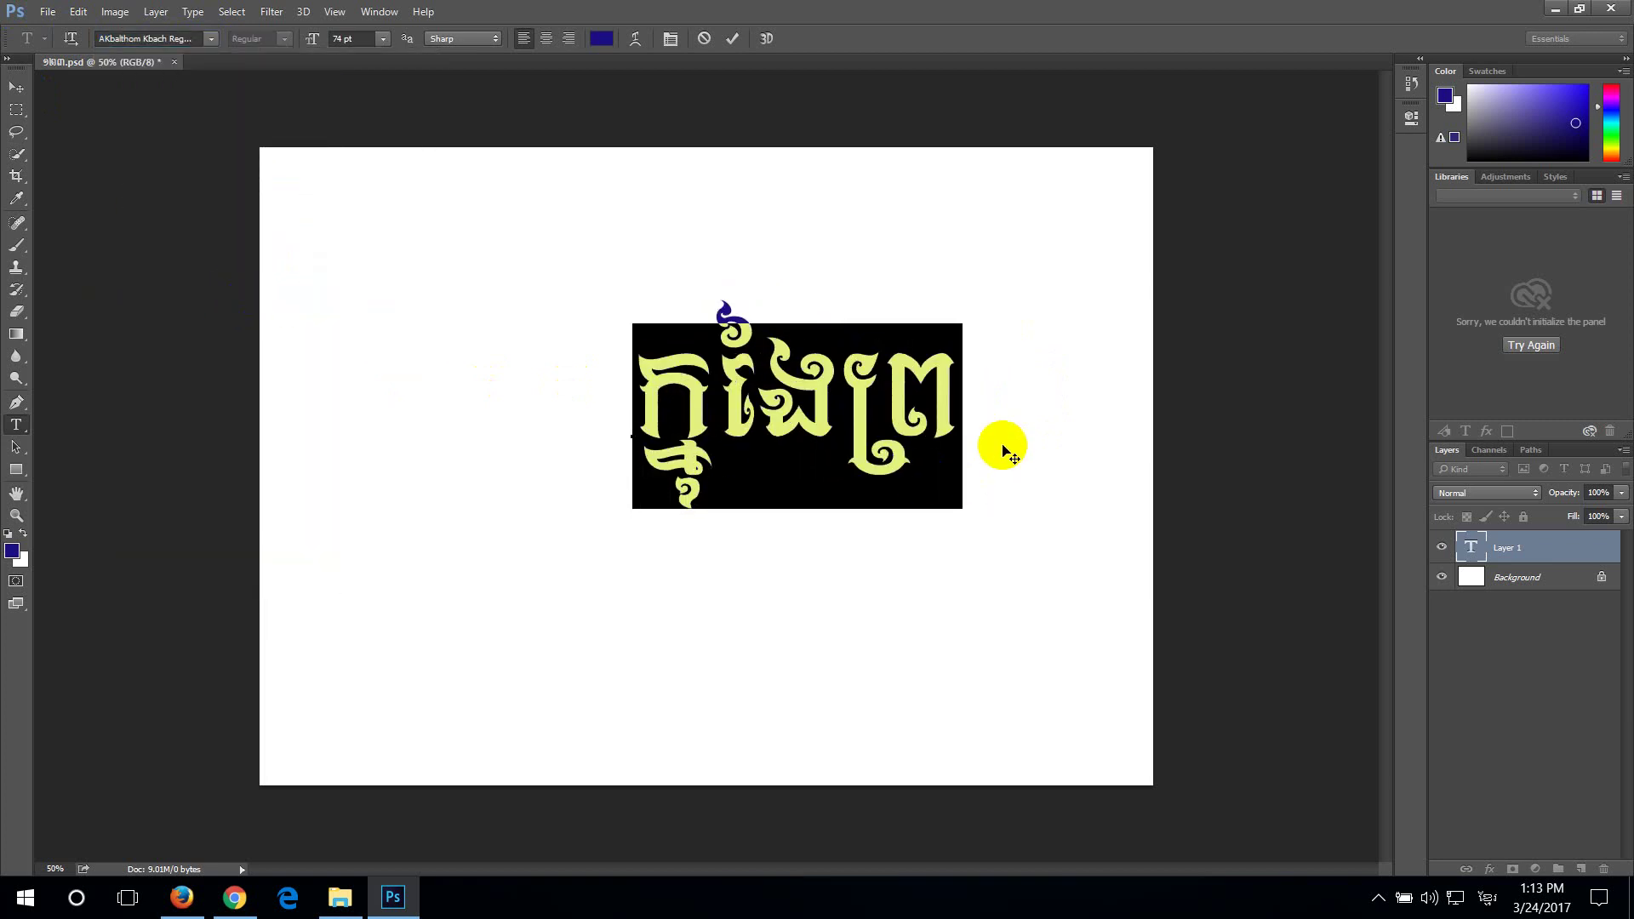
pyautogui.click(941, 436)
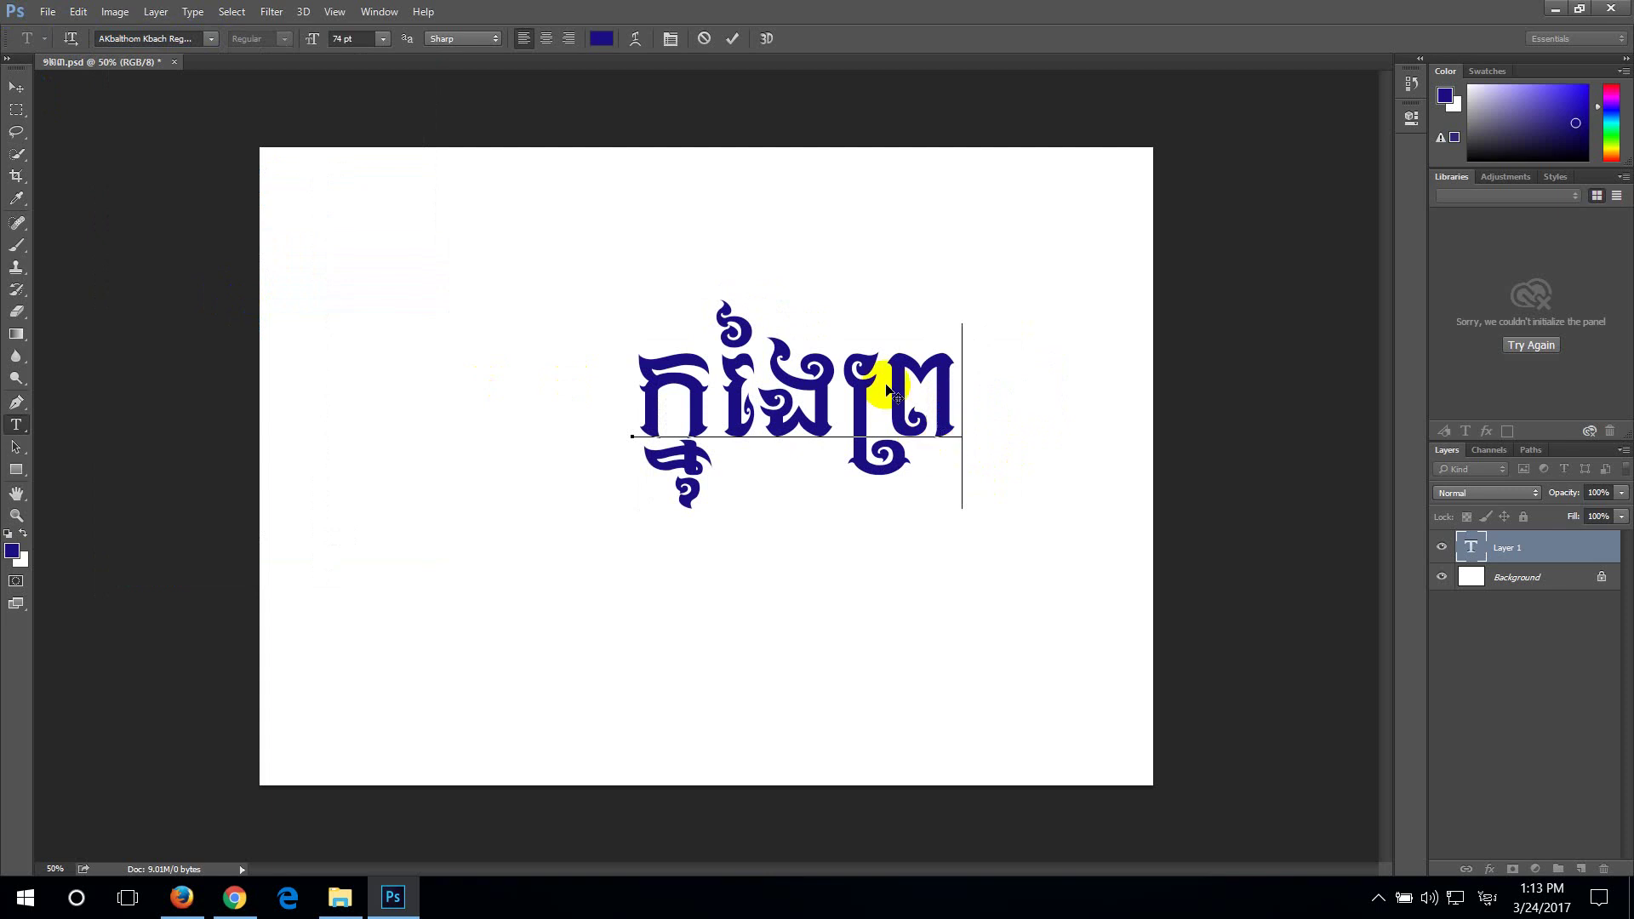
pyautogui.click(732, 39)
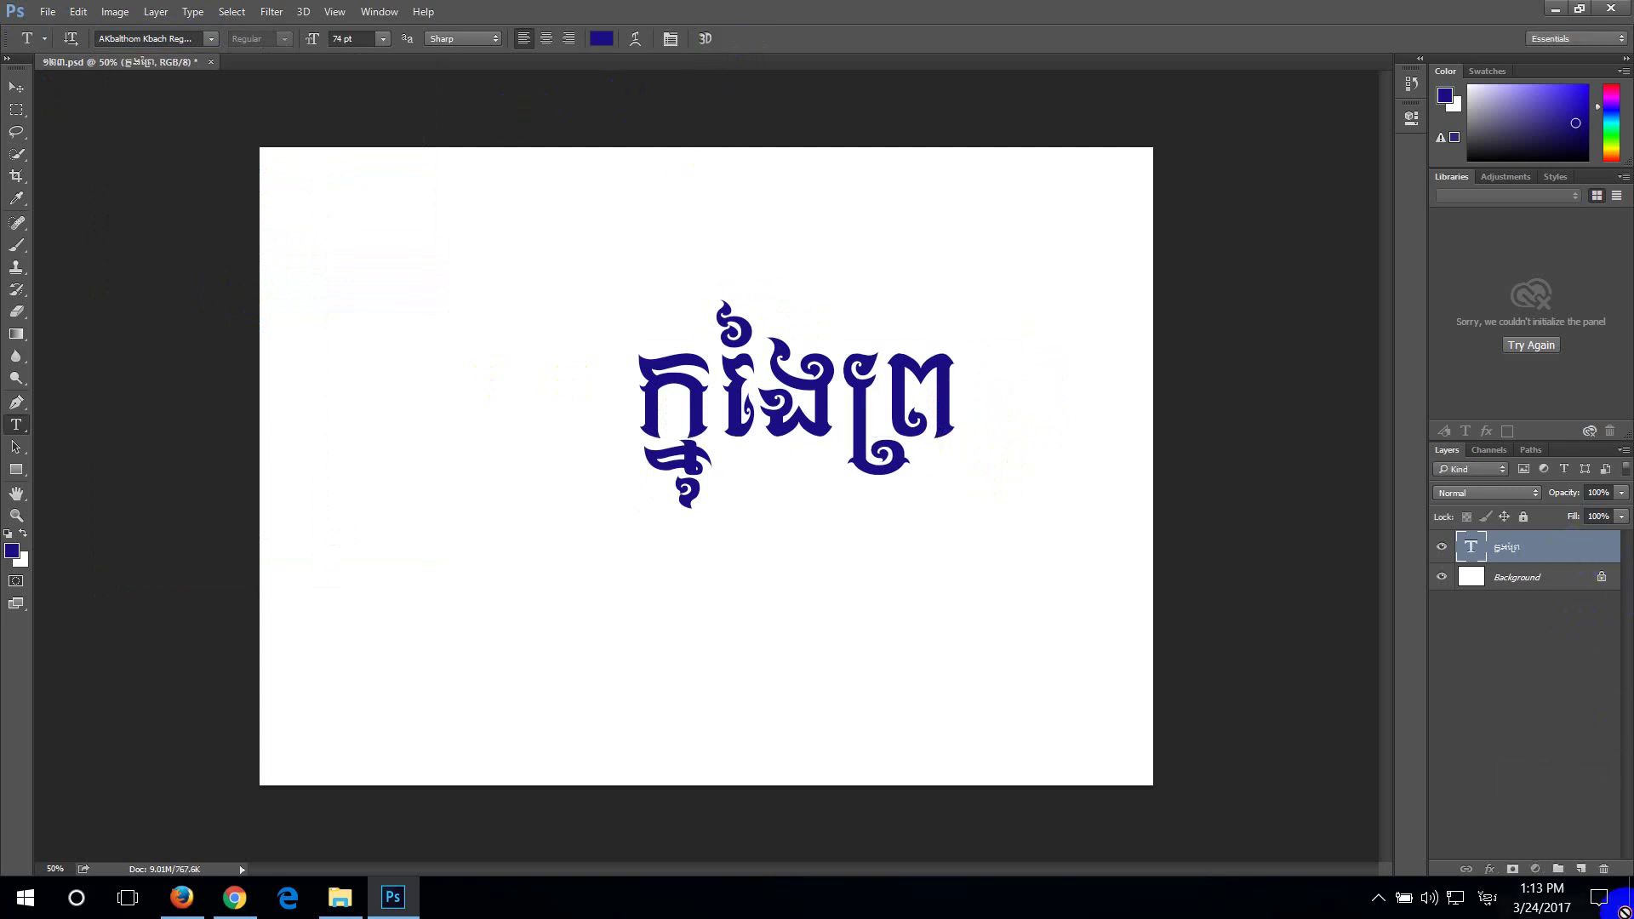
# Delete the new text layer, close the document unsaved, and quit Photoshop
pyautogui.moveTo(1573, 554); pyautogui.dragTo(1602, 868)
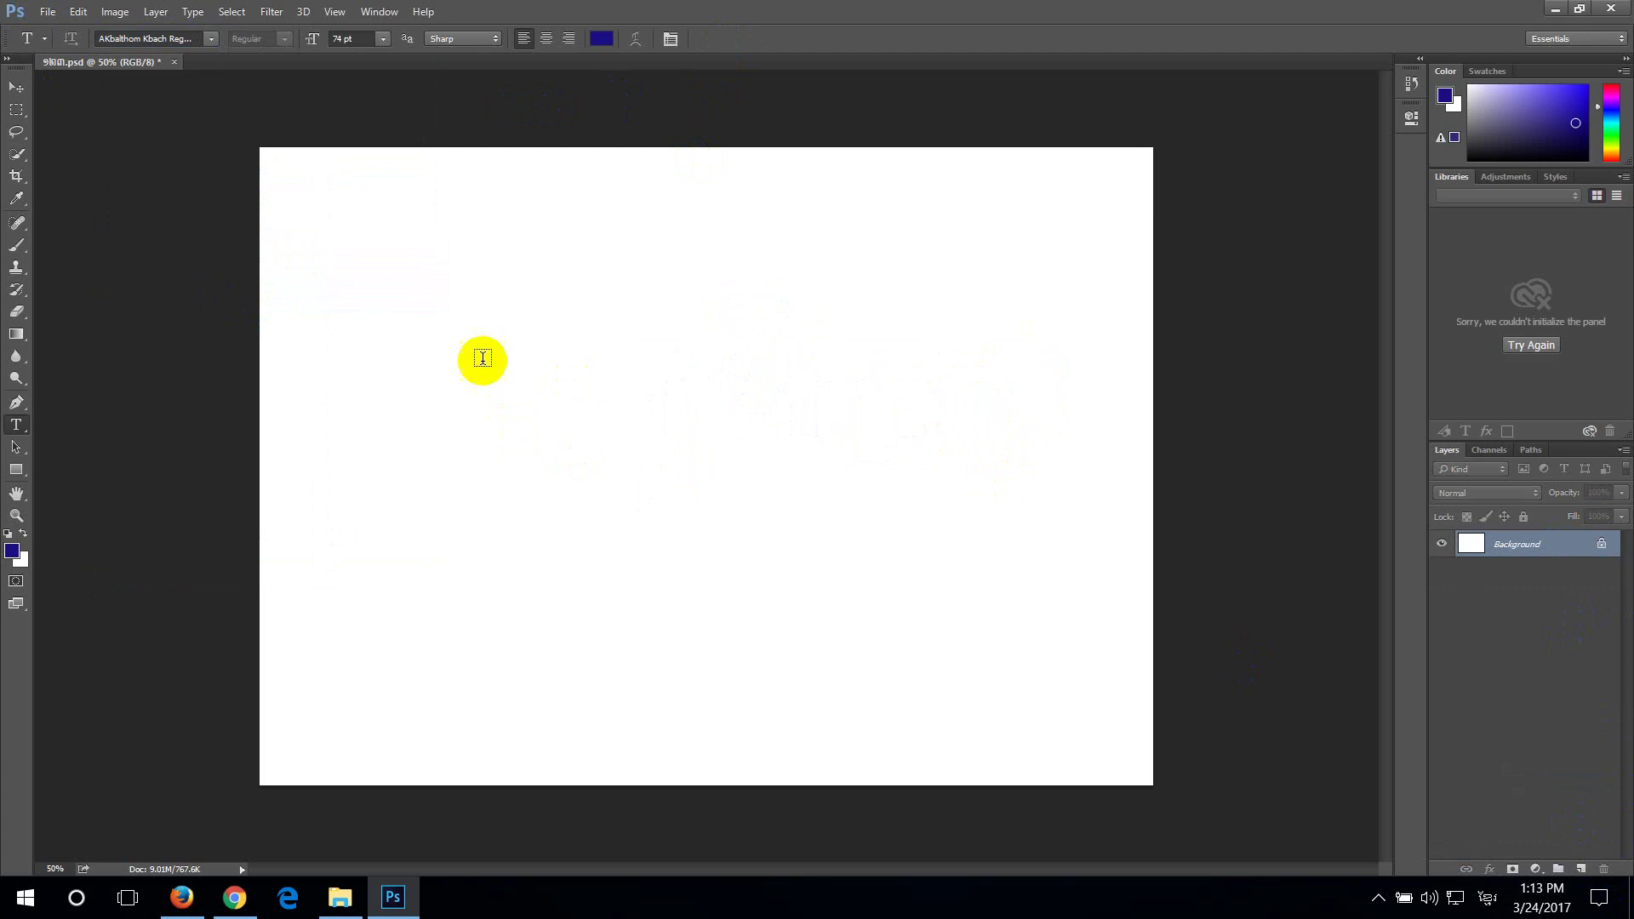
pyautogui.click(174, 61)
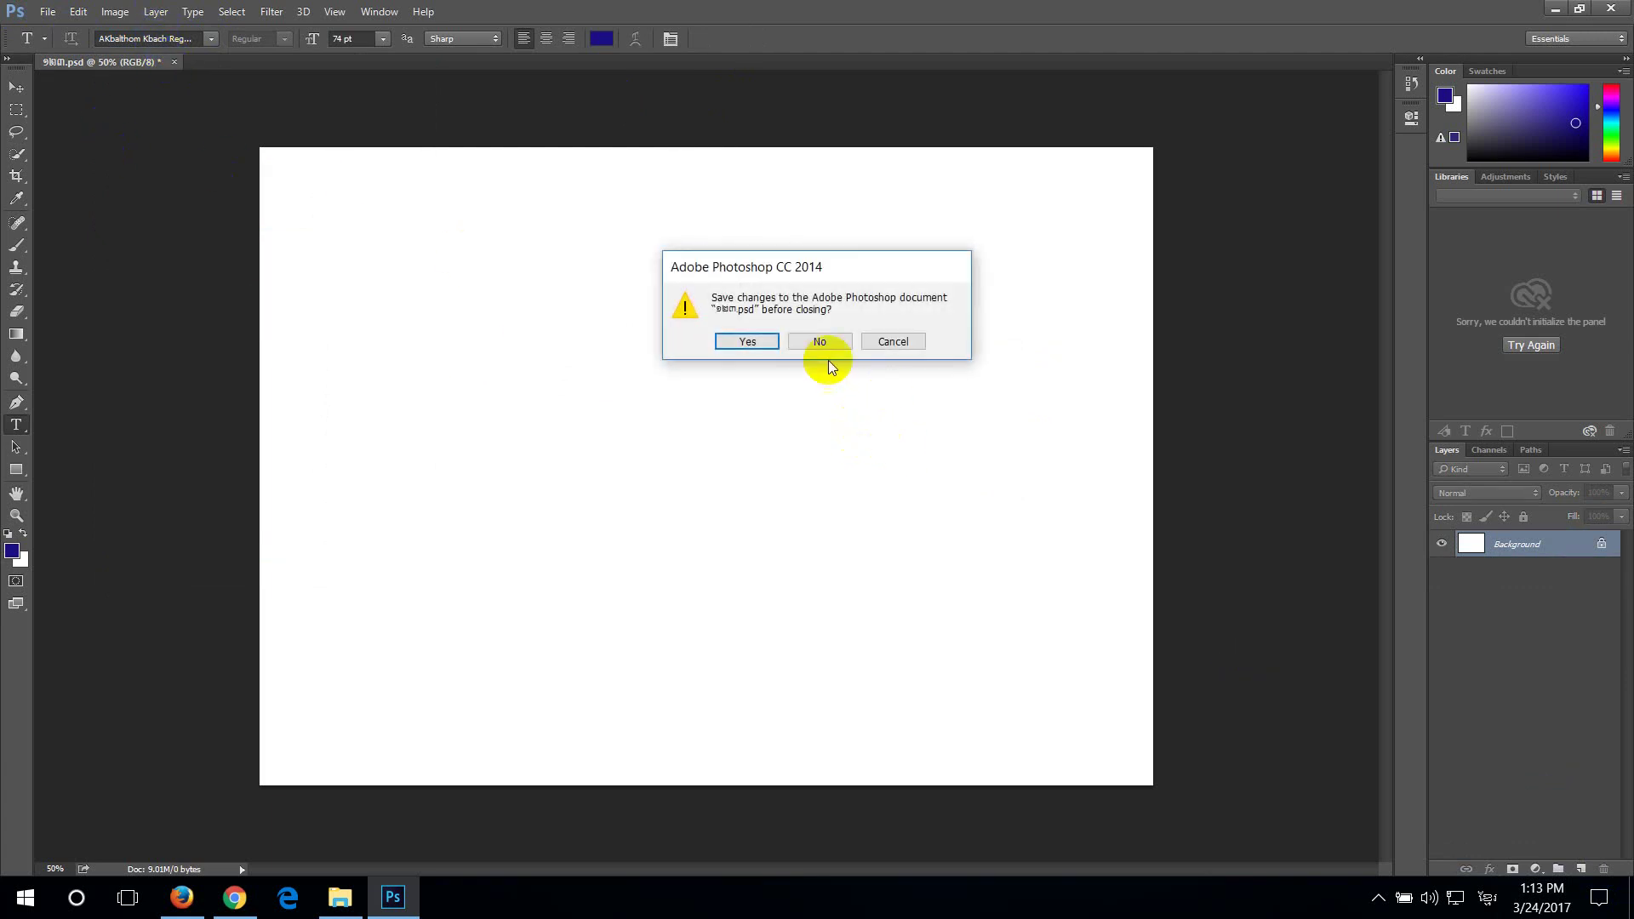
pyautogui.click(819, 344)
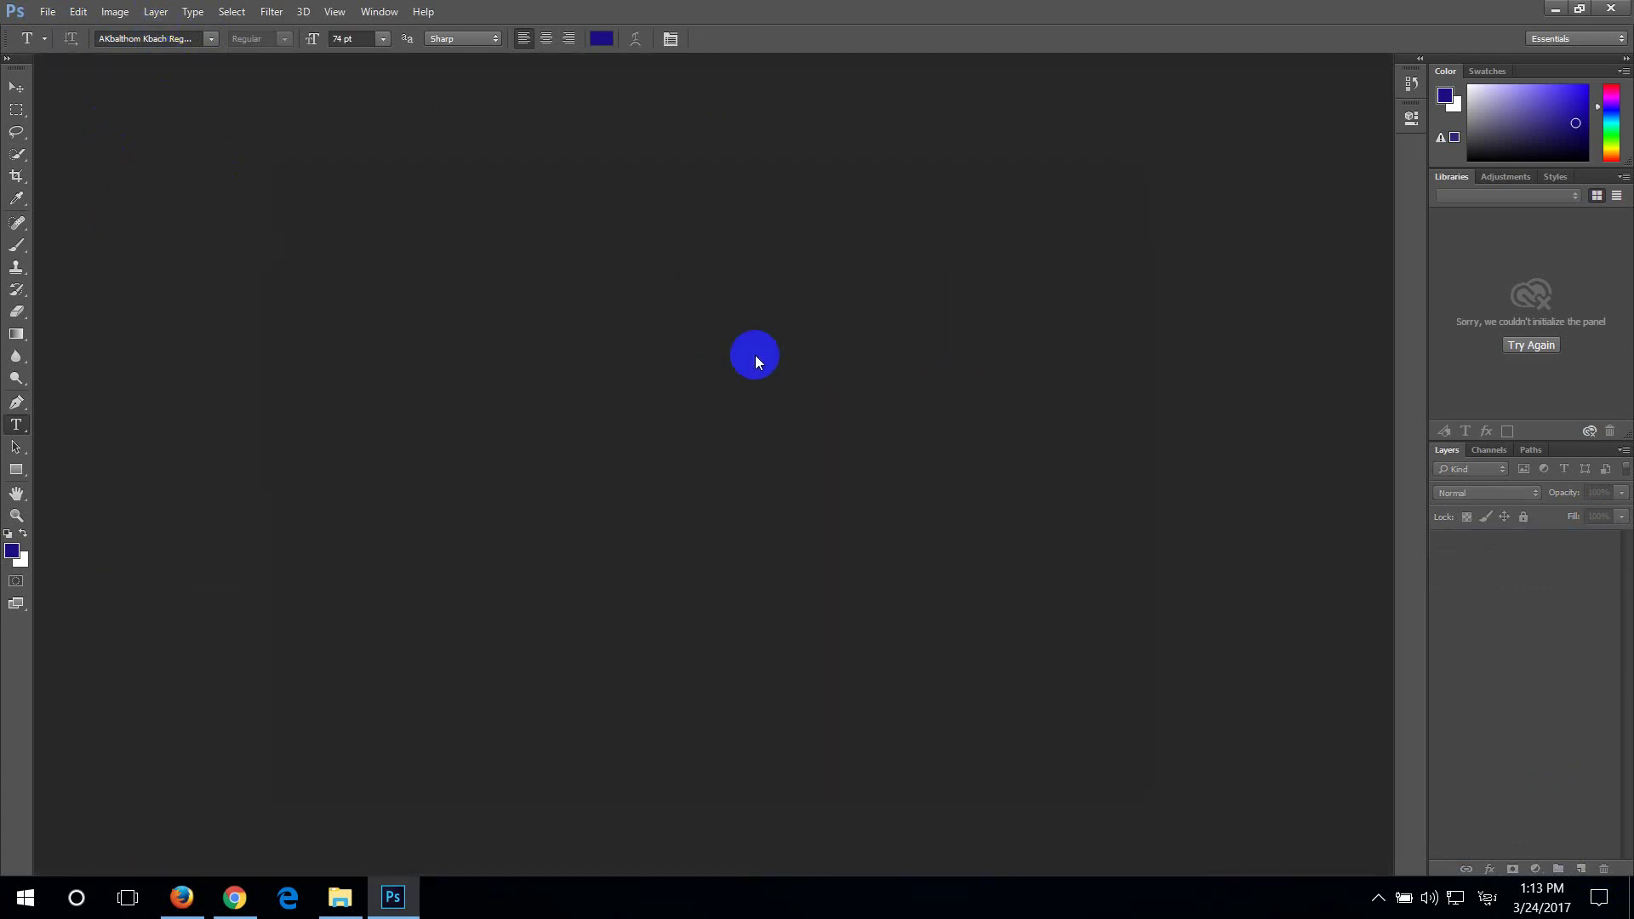
pyautogui.click(1614, 8)
# Try running Photoshop as administrator, dismiss the error and refresh the desktop
pyautogui.doubleClick(776, 133)
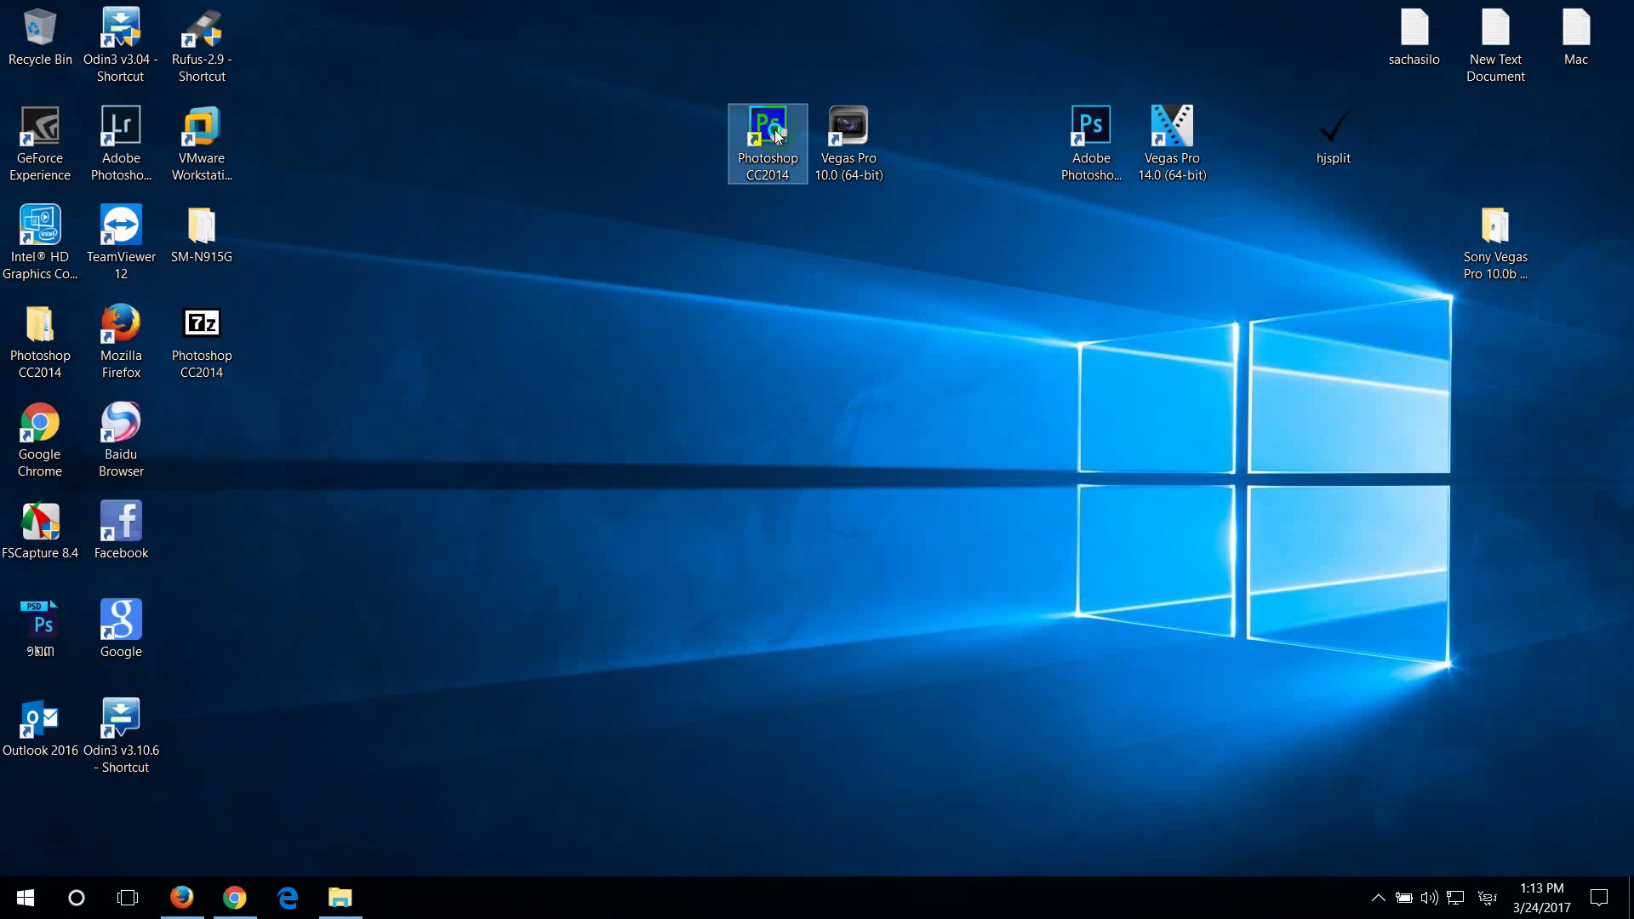
pyautogui.rightClick(774, 132)
pyautogui.click(818, 216)
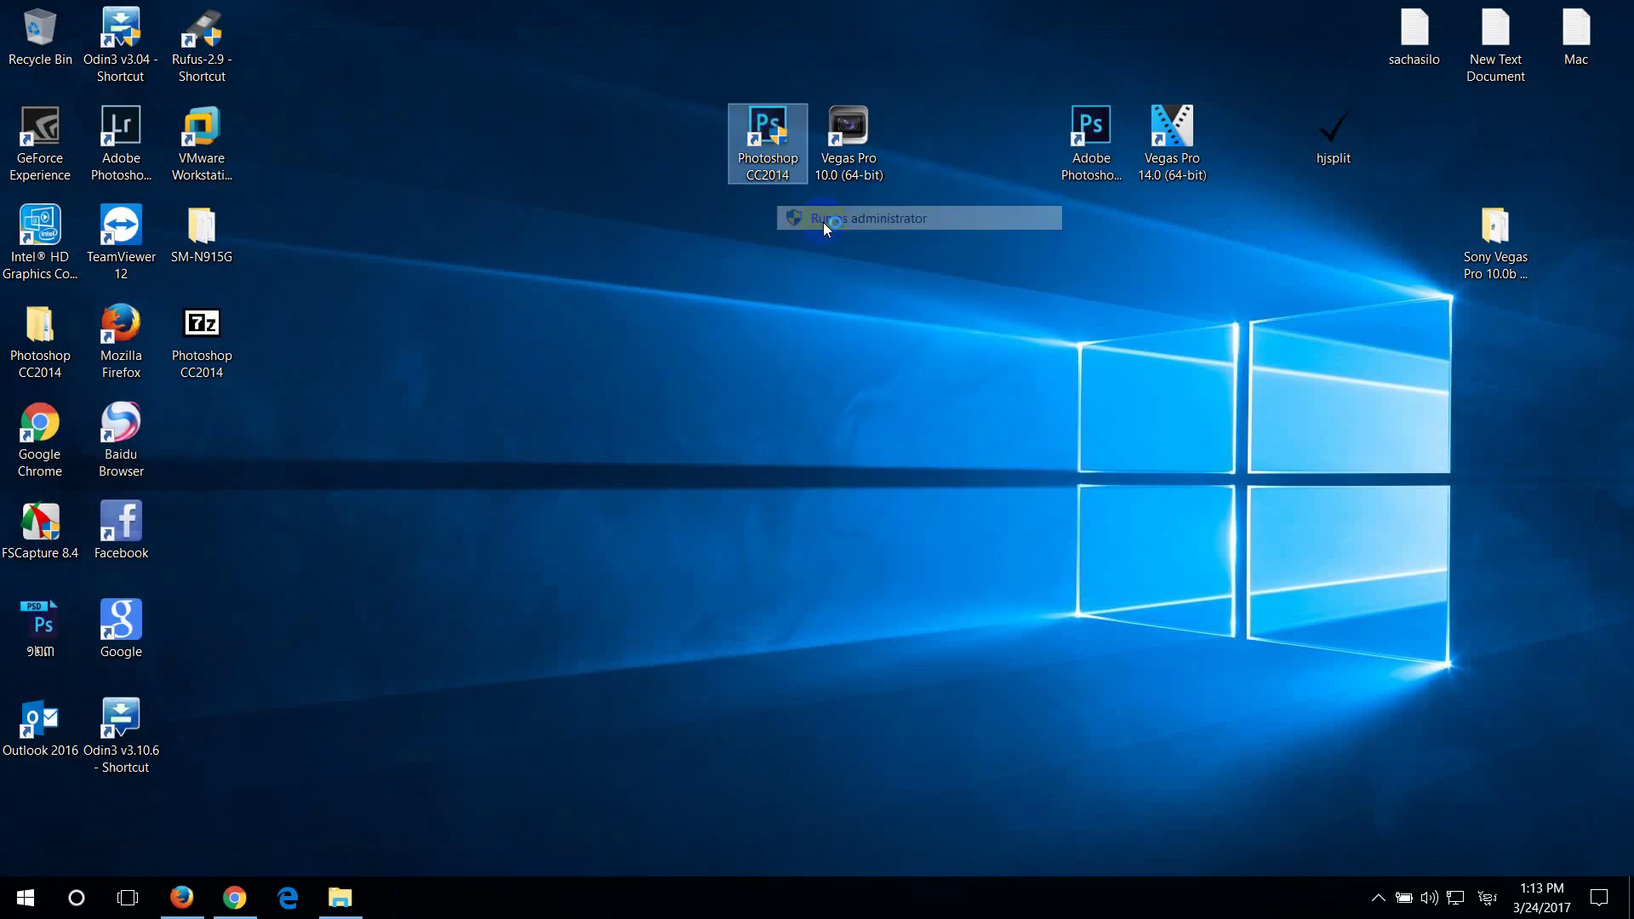
pyautogui.click(1035, 518)
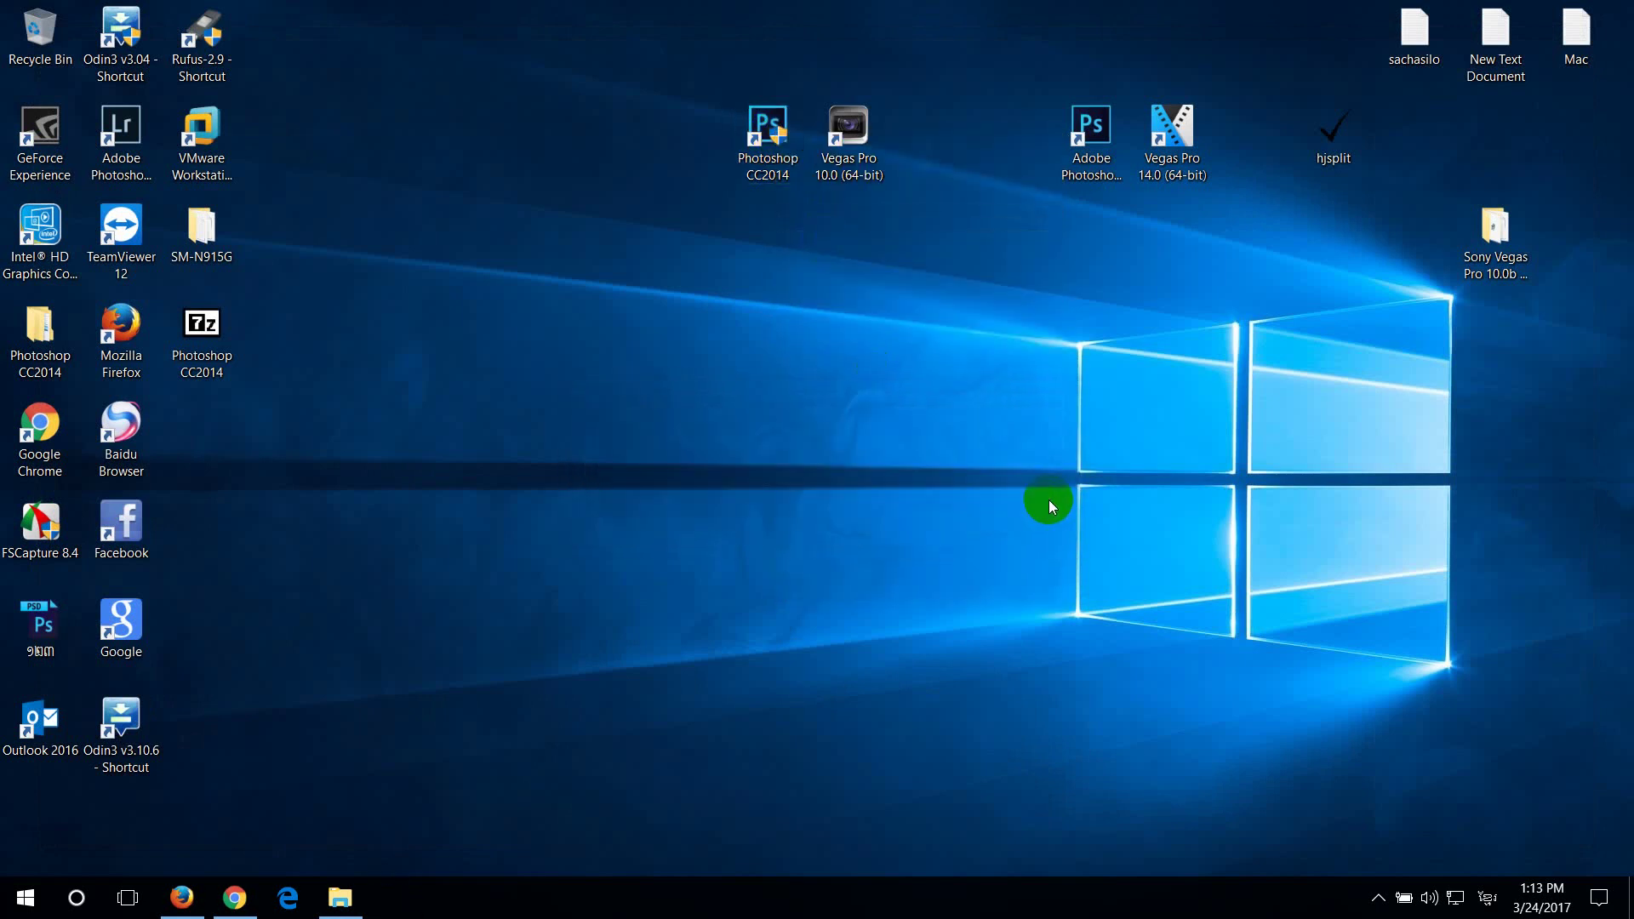
pyautogui.rightClick(1048, 498)
pyautogui.click(1098, 563)
# Check Task Manager, then launch Photoshop CC 2014 from its desktop shortcut
pyautogui.rightClick(1311, 895)
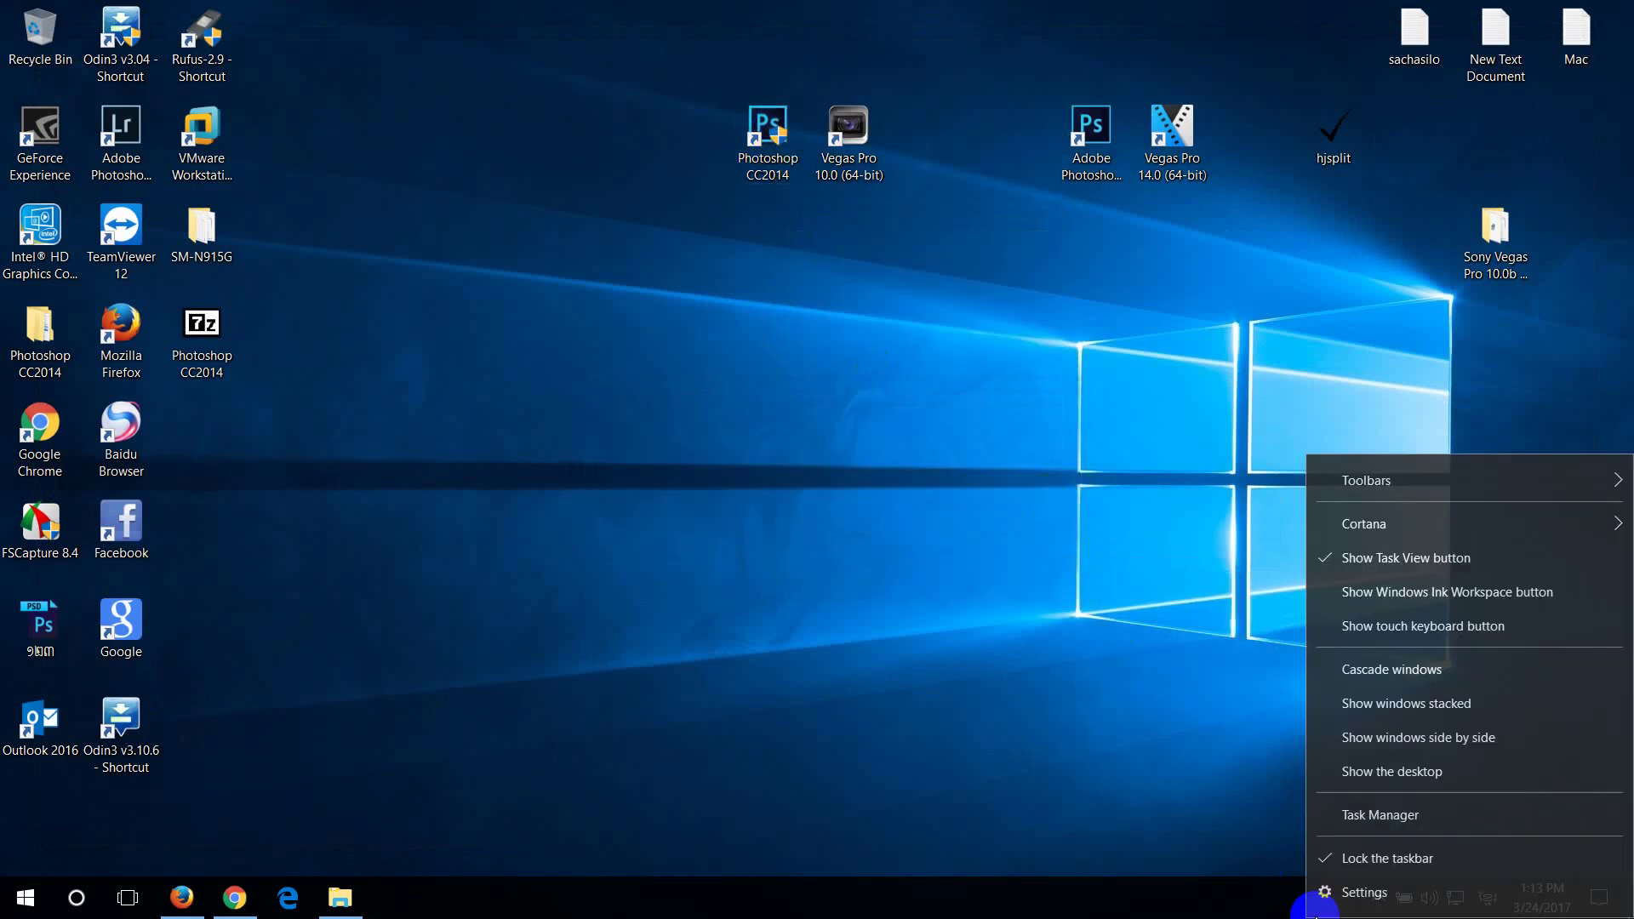
pyautogui.click(1415, 815)
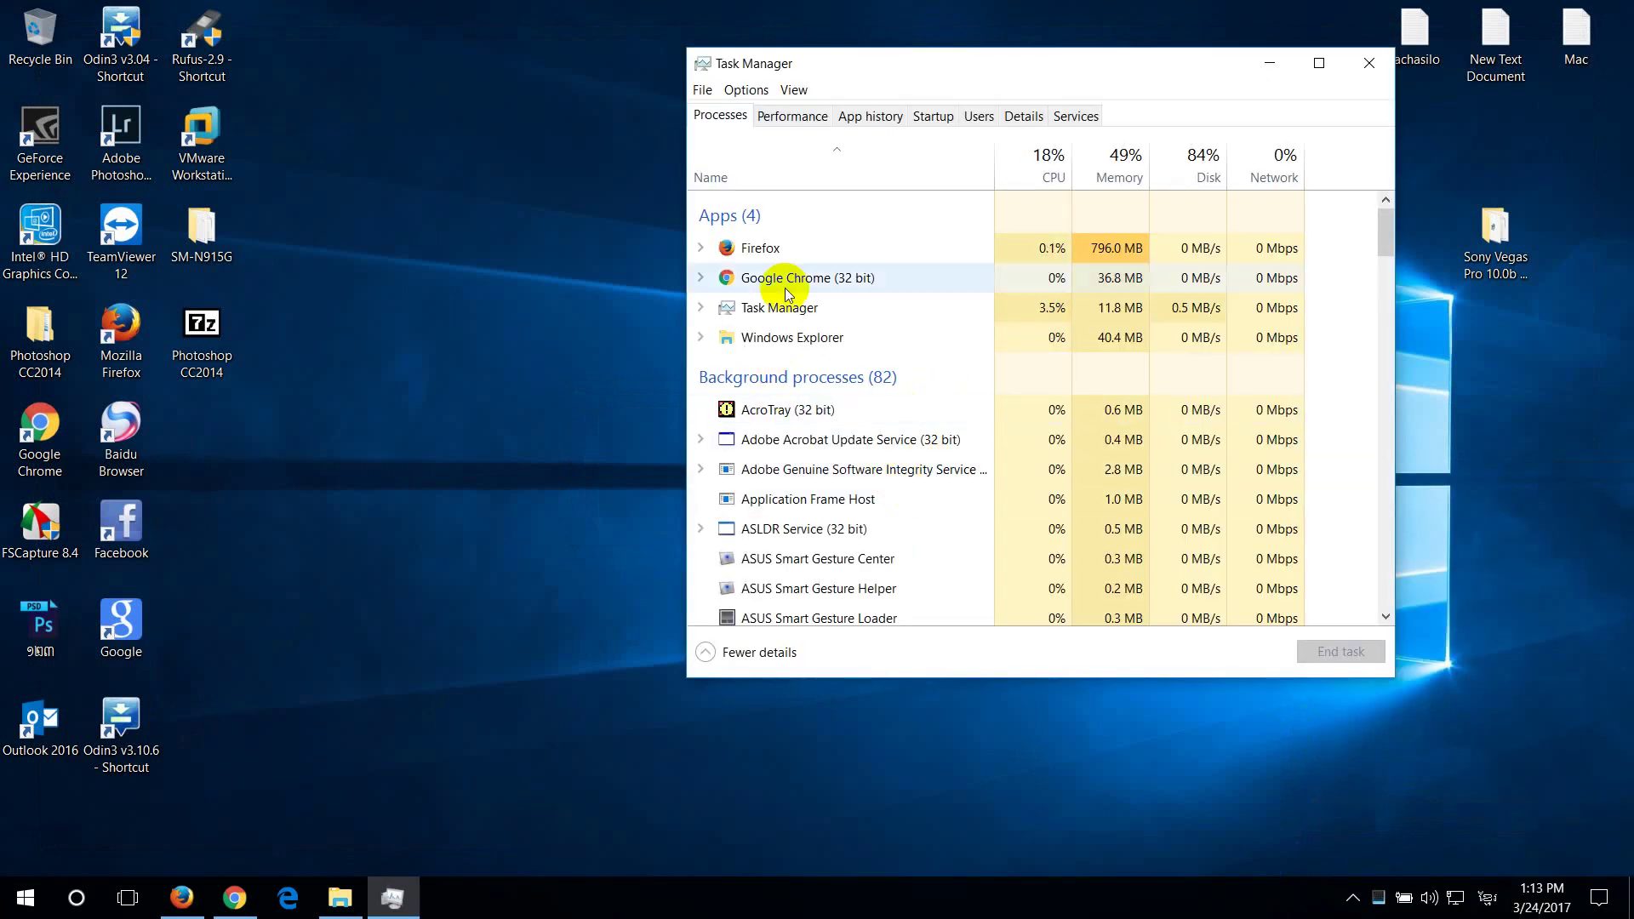
pyautogui.click(1269, 63)
pyautogui.click(767, 161)
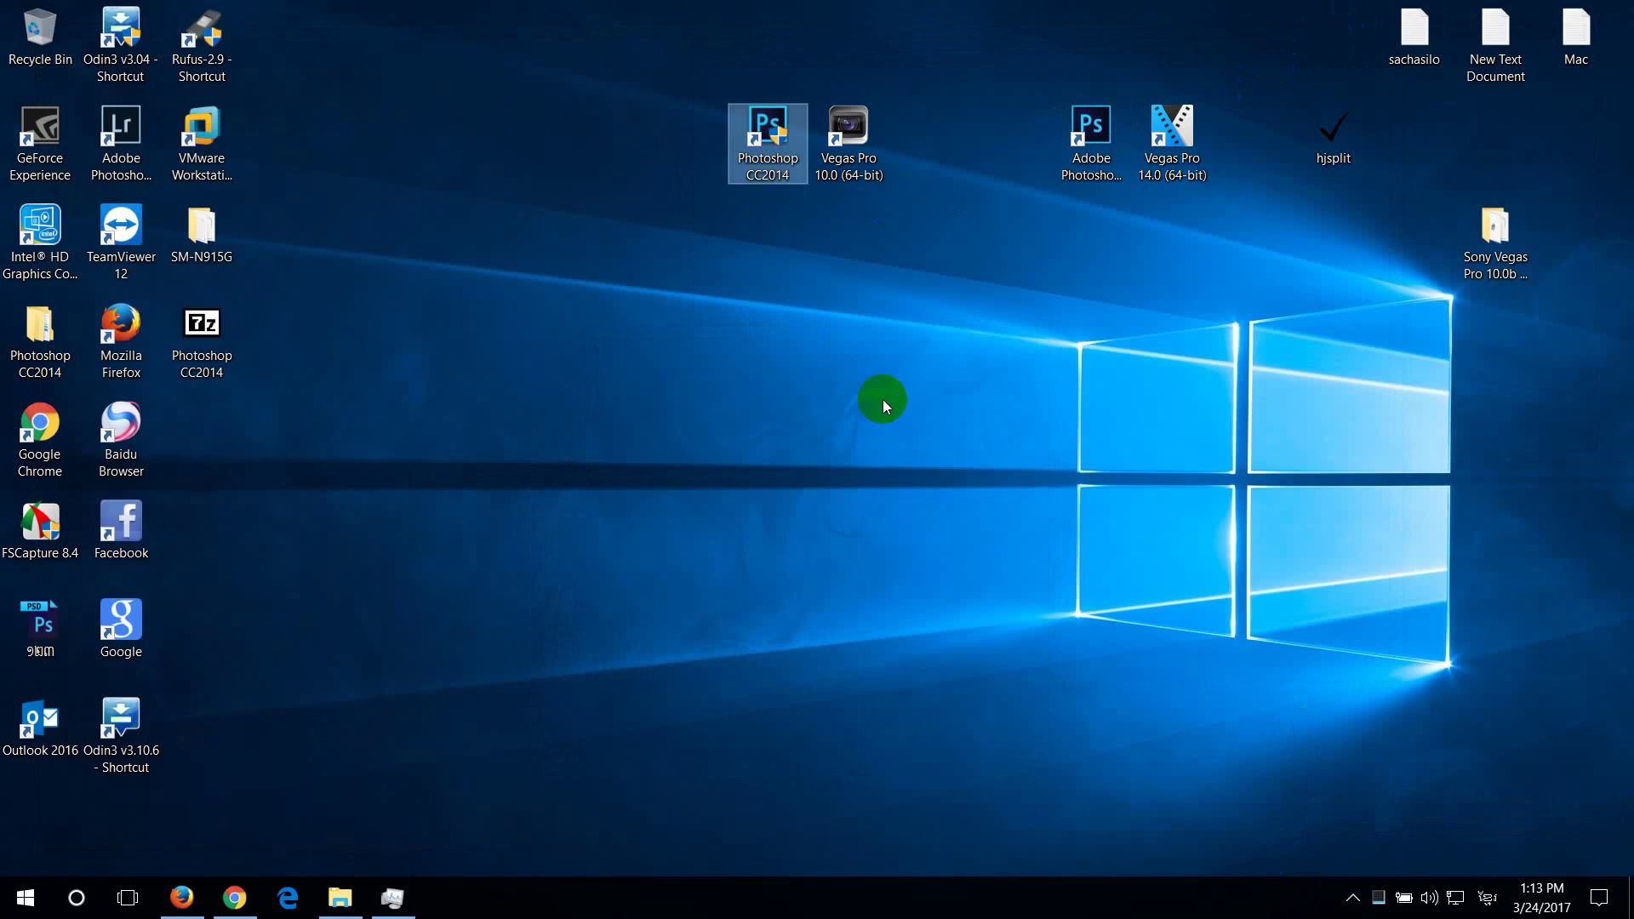
pyautogui.press('Return')
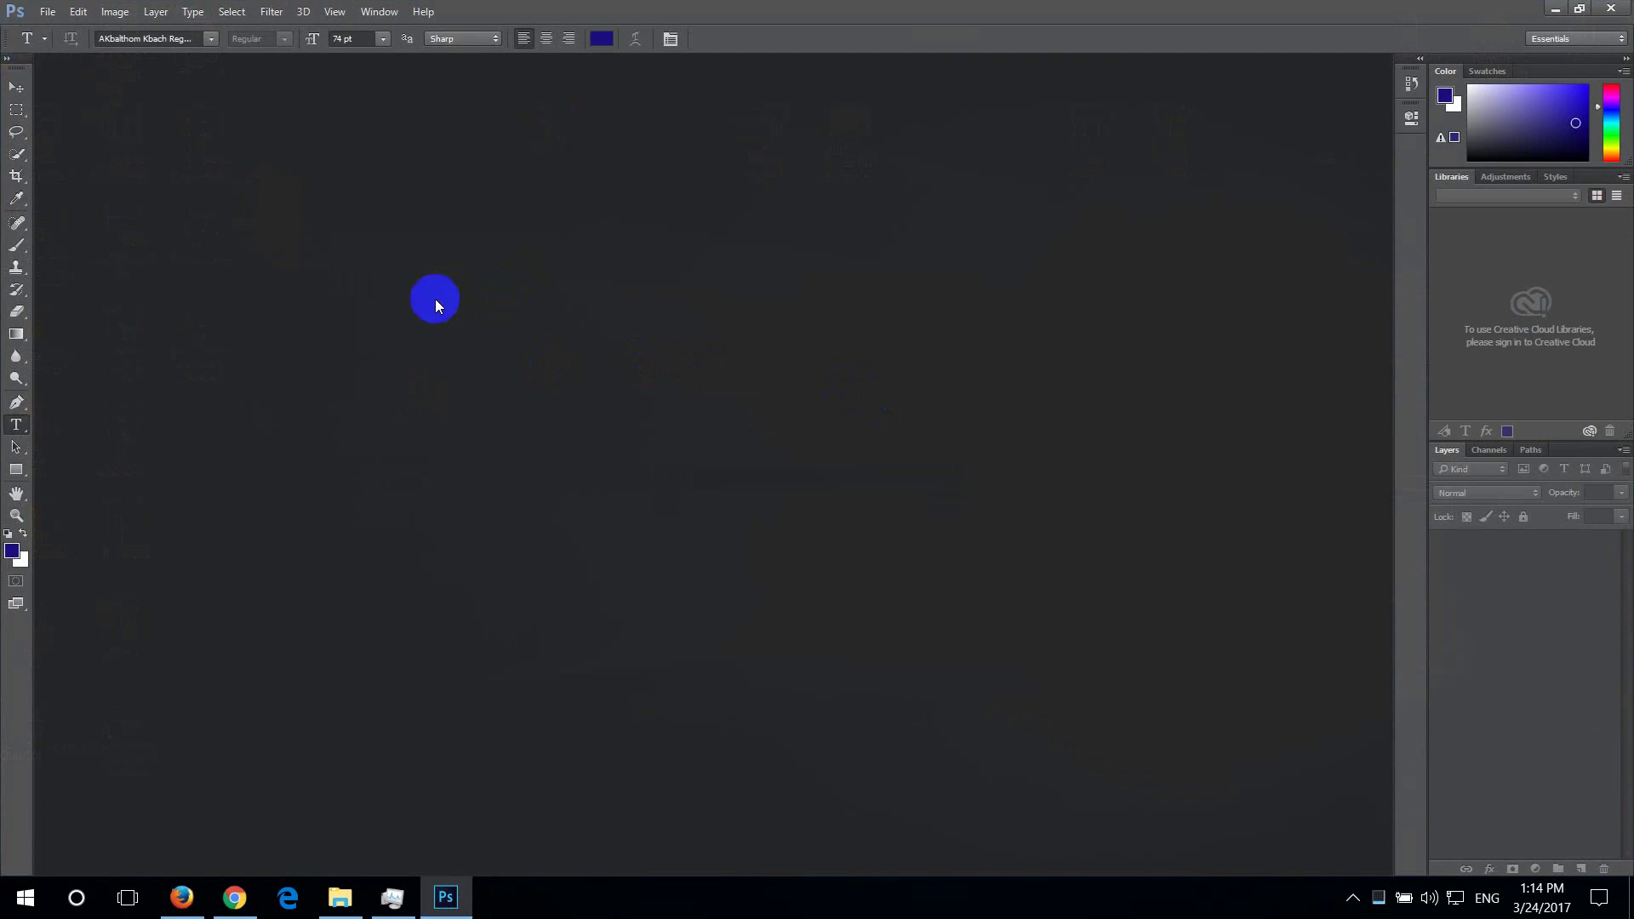
# Reopen the Khmer title PSD from recent files and trash its text layer, keeping only the white Background
pyautogui.click(47, 11)
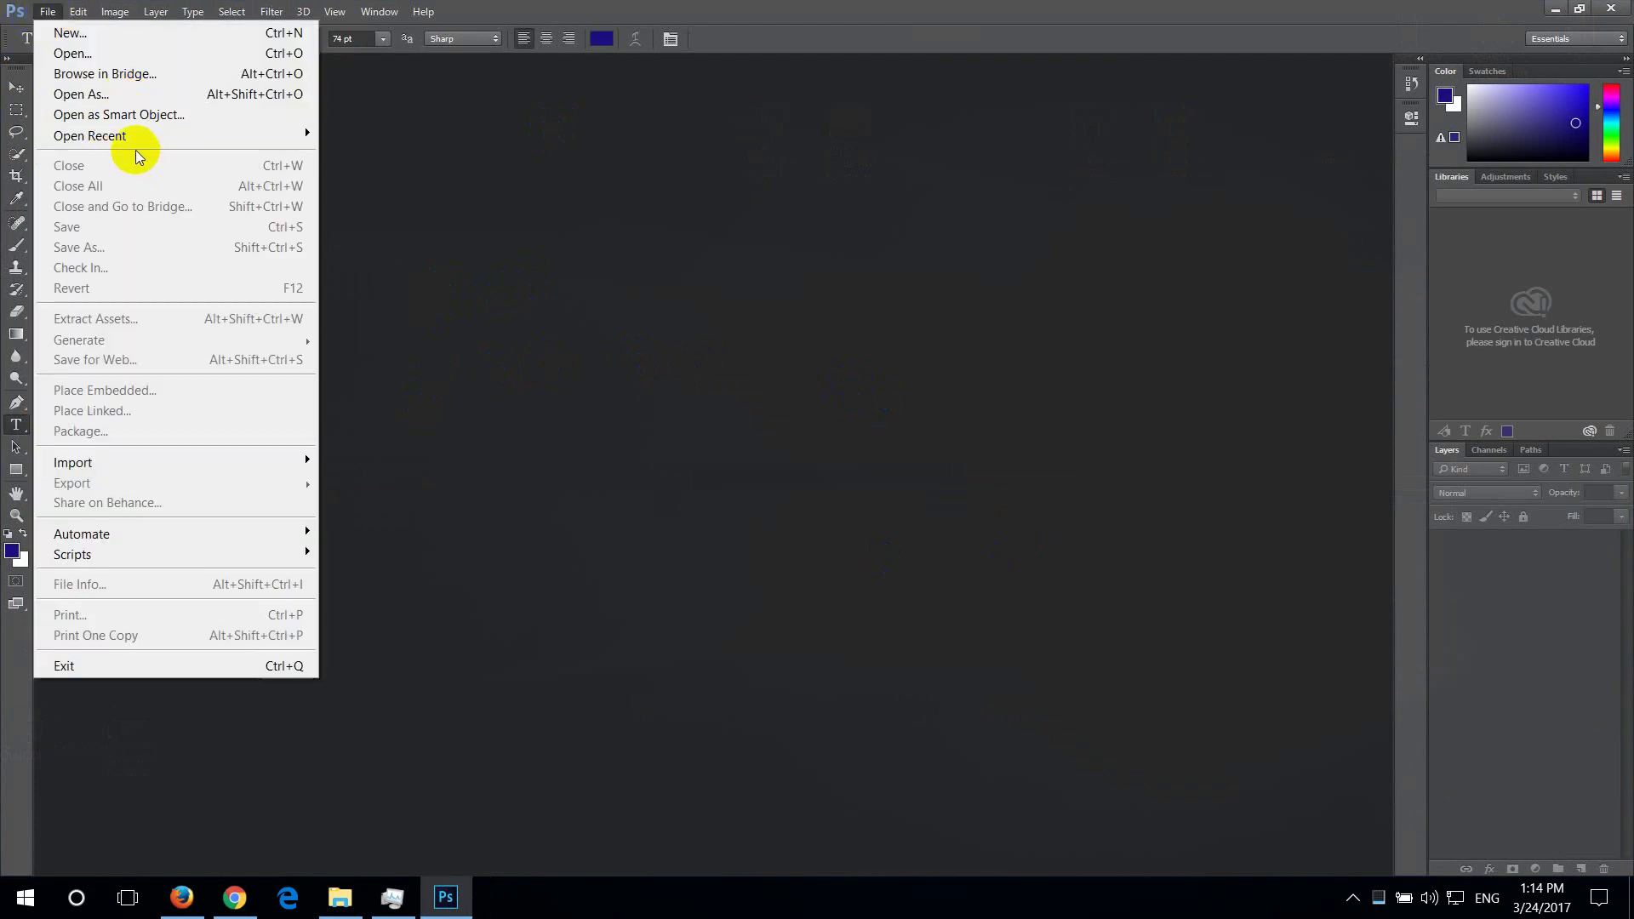
pyautogui.moveTo(129, 132)
pyautogui.click(473, 139)
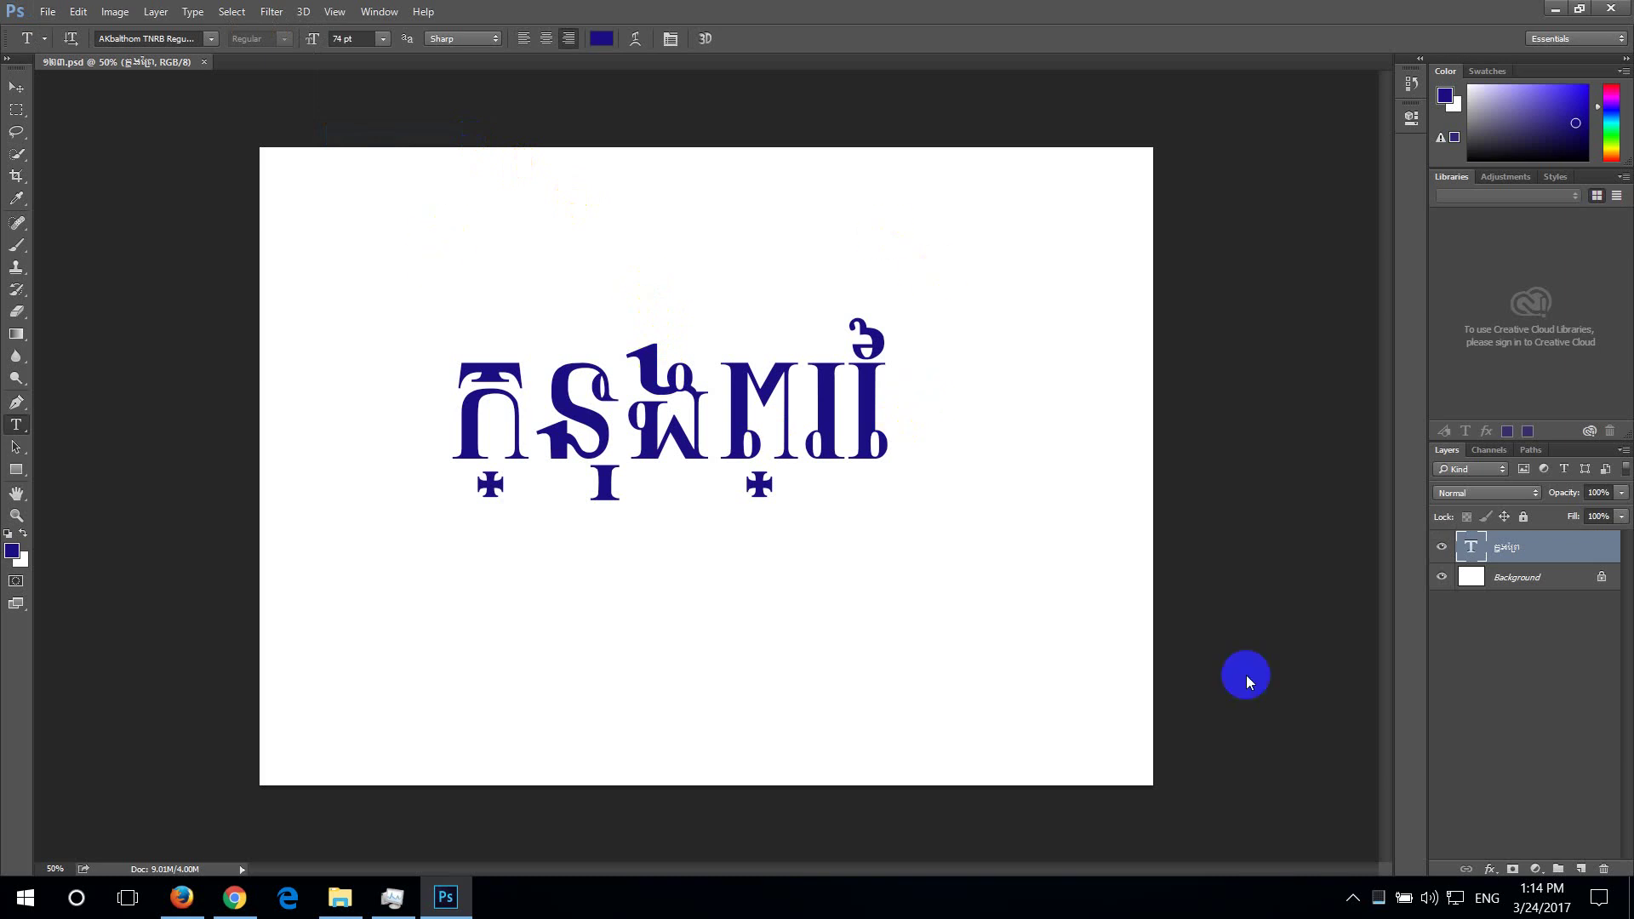
pyautogui.moveTo(1583, 551); pyautogui.dragTo(1603, 869)
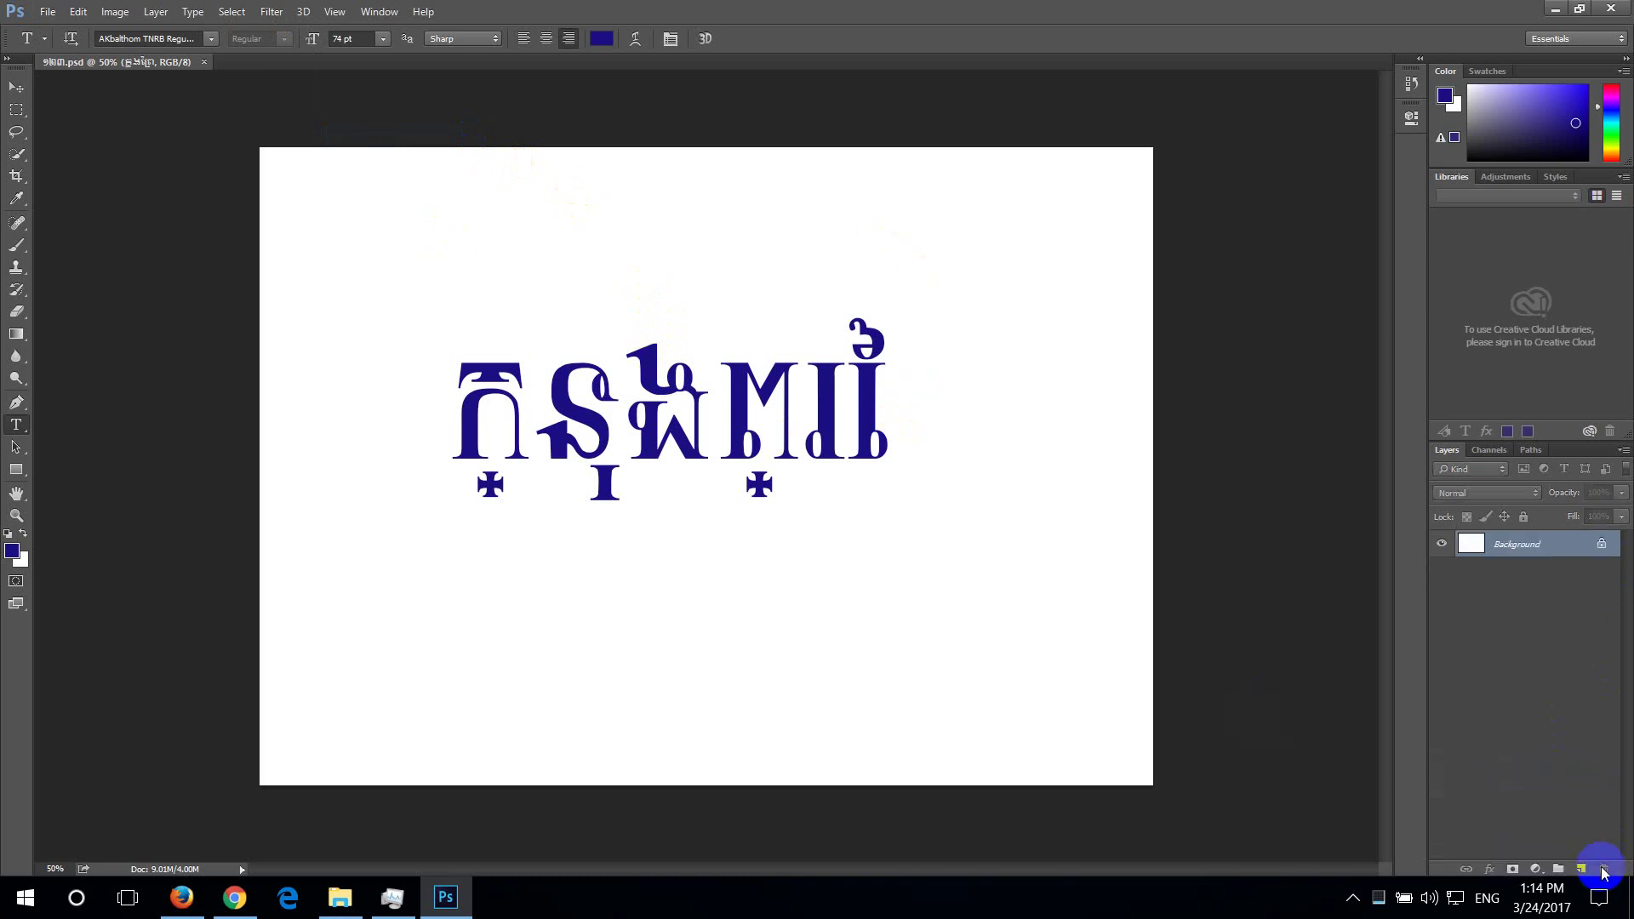
pyautogui.click(50, 12)
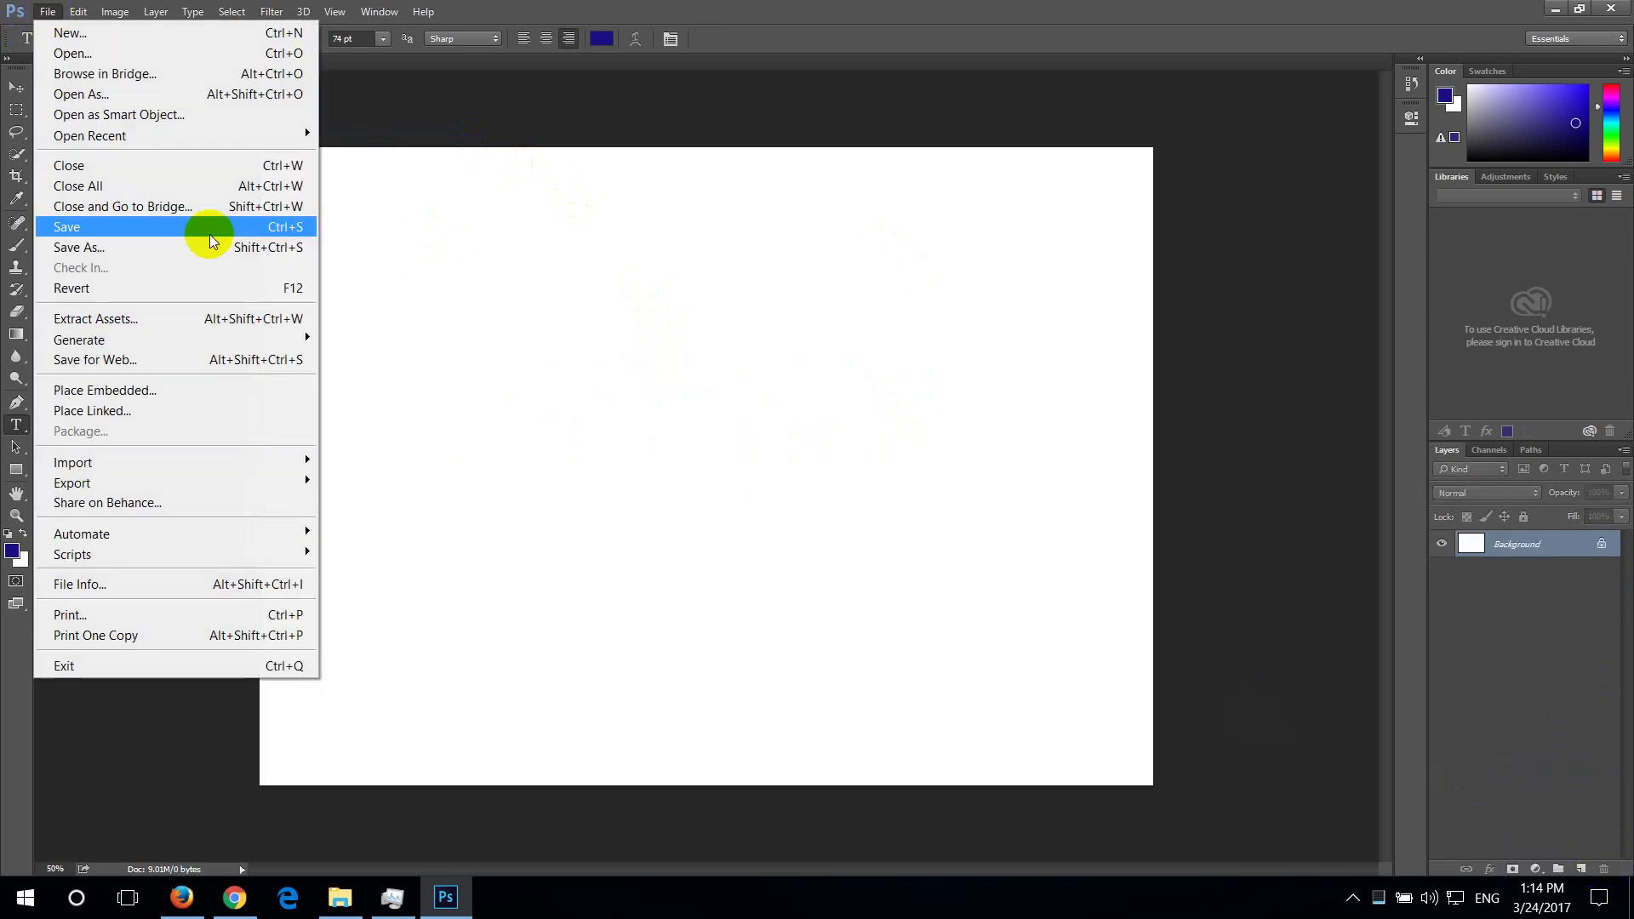
# Type Khmer text in a new 74 pt dark blue text layer, then trim it to its first syllable
pyautogui.click(648, 17)
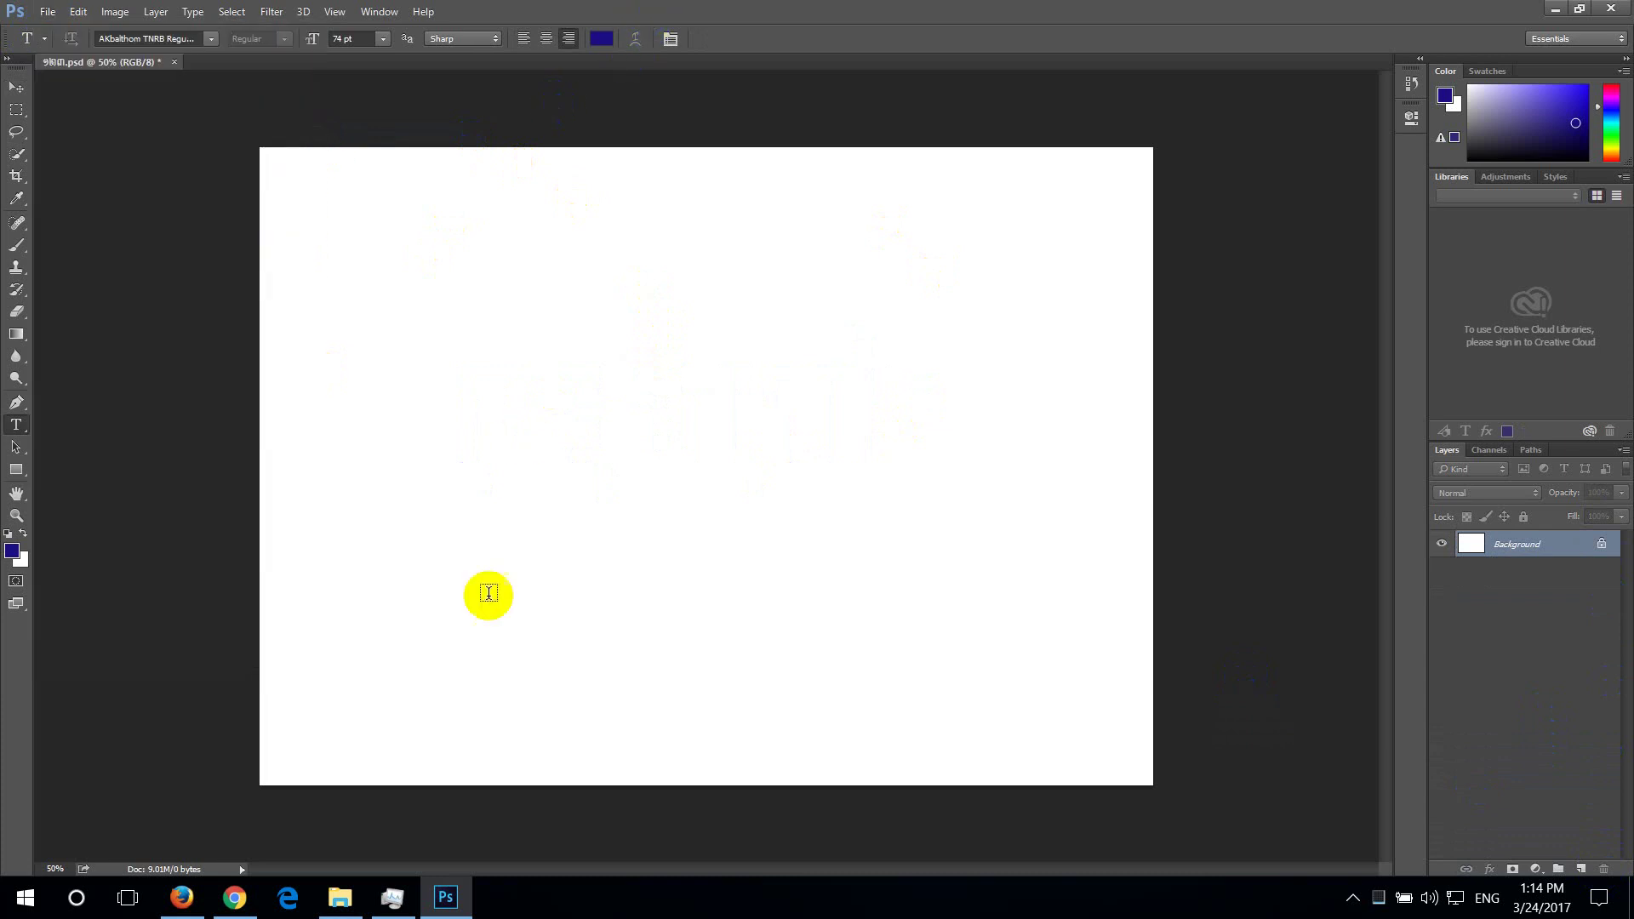
pyautogui.click(501, 316)
pyautogui.write('B')
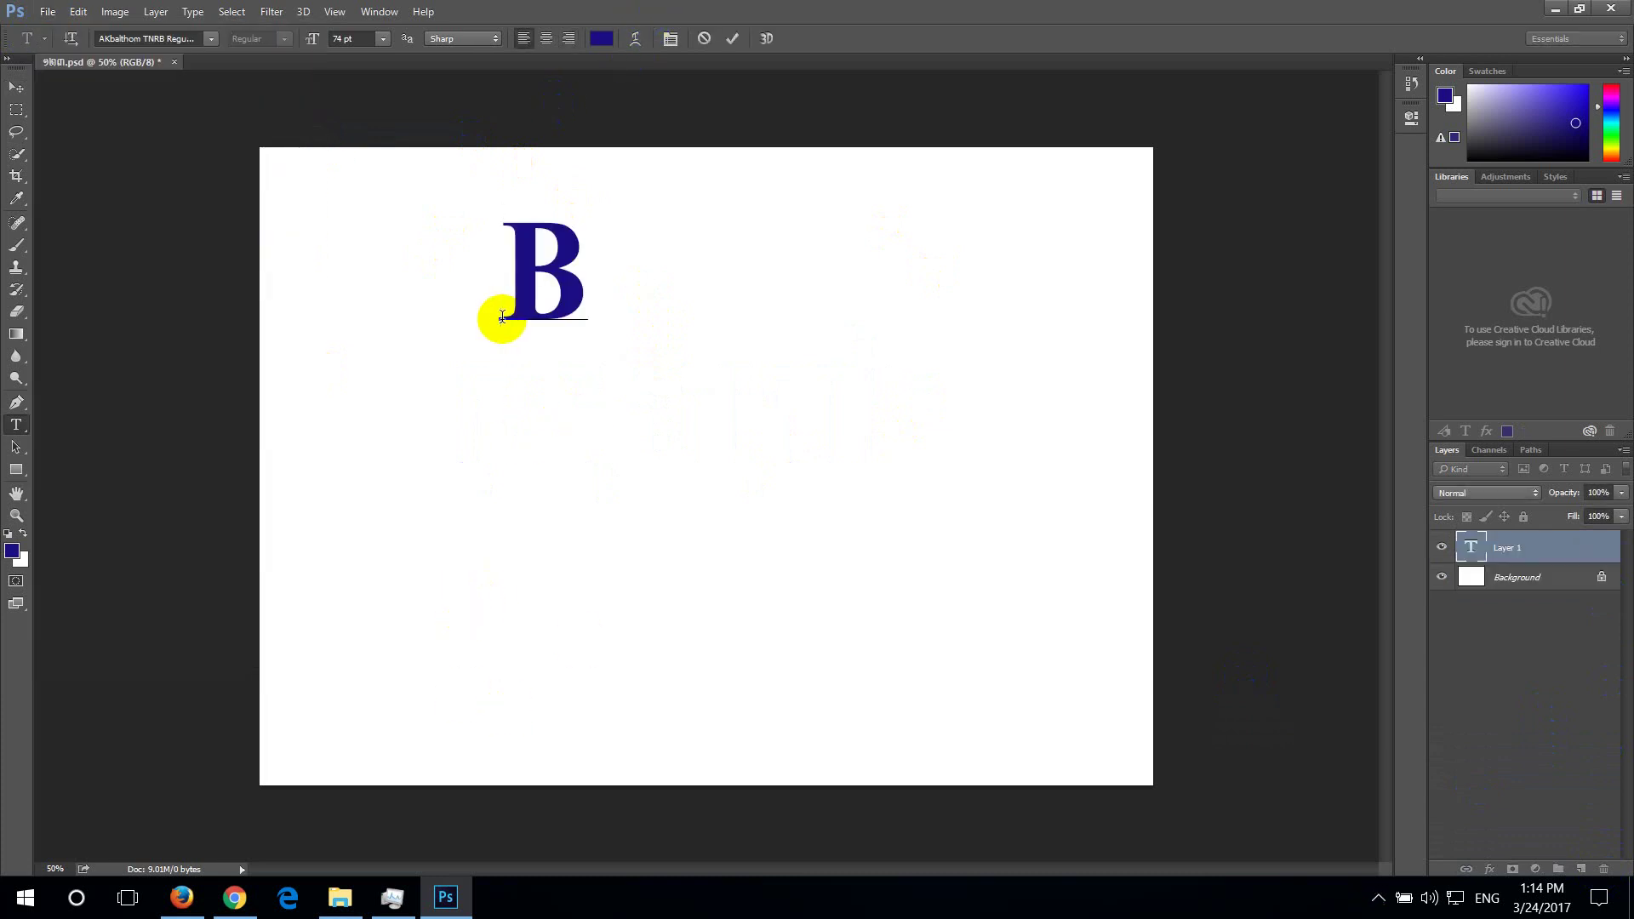
pyautogui.press('BackSpace')
pyautogui.hotkey('alt', 'shift')
pyautogui.write('ម')
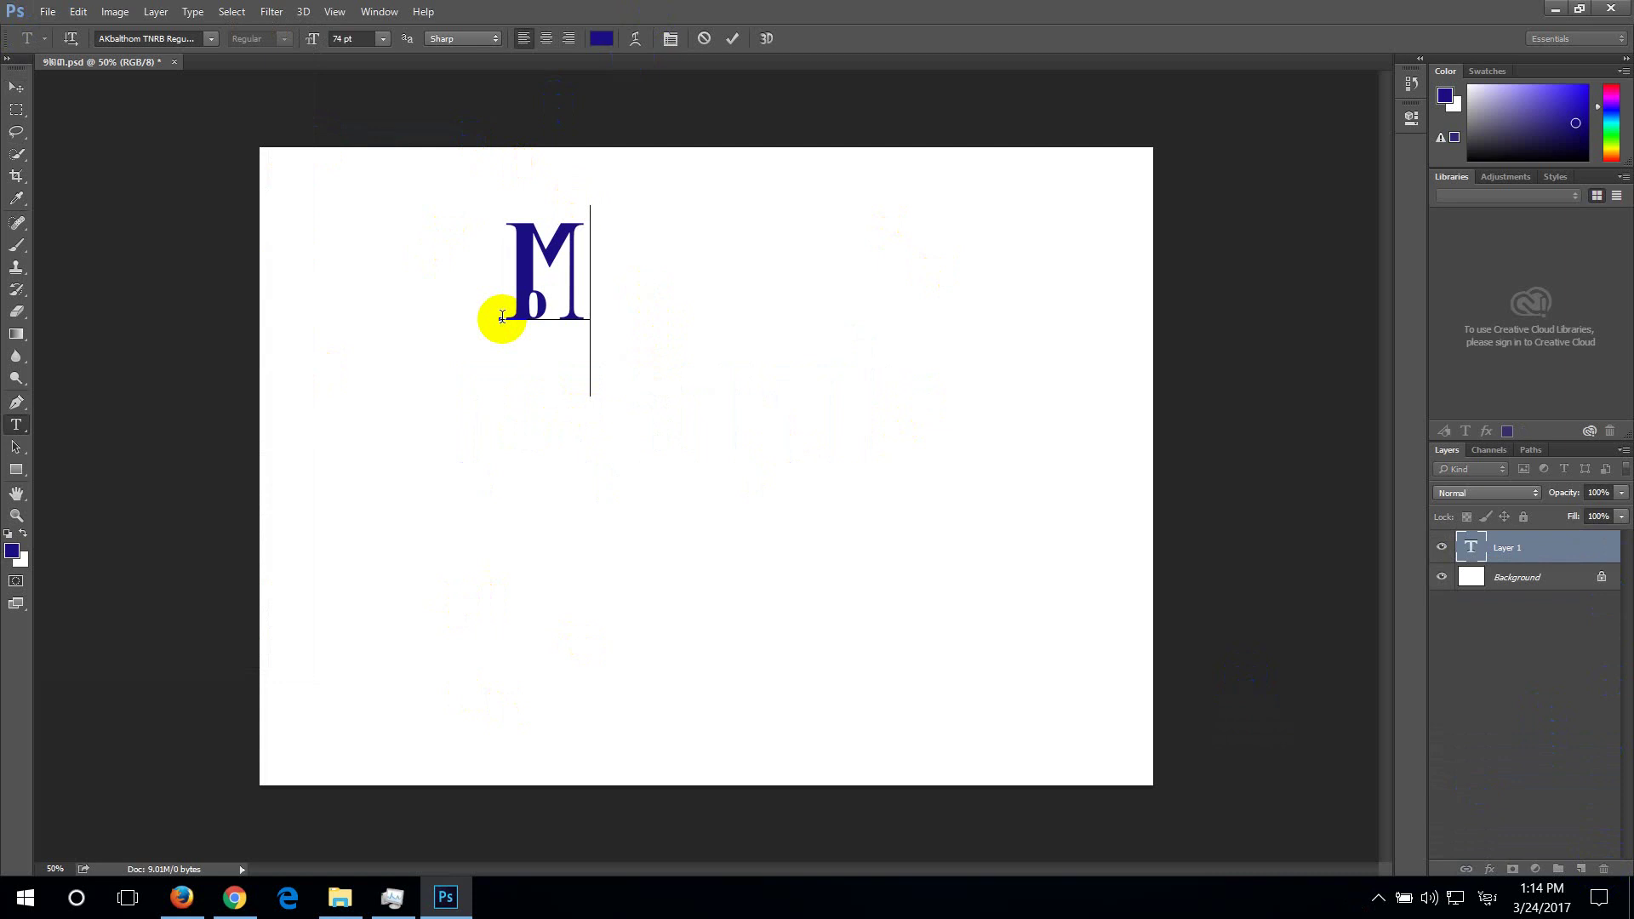
pyautogui.write('លេ')
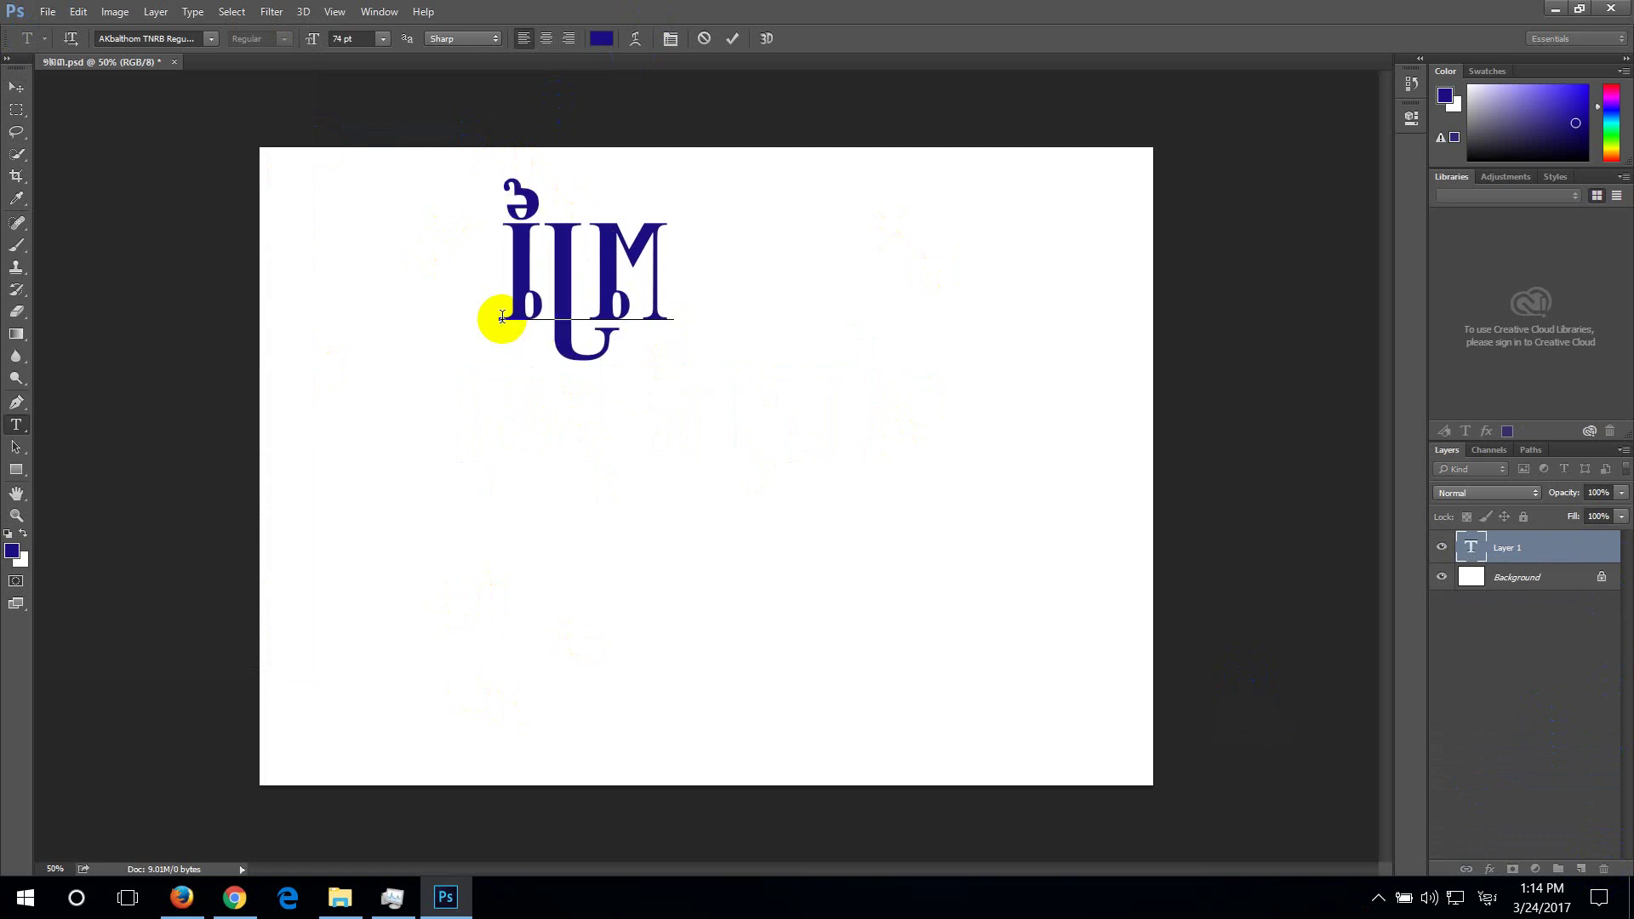
pyautogui.write('មៀ៊')
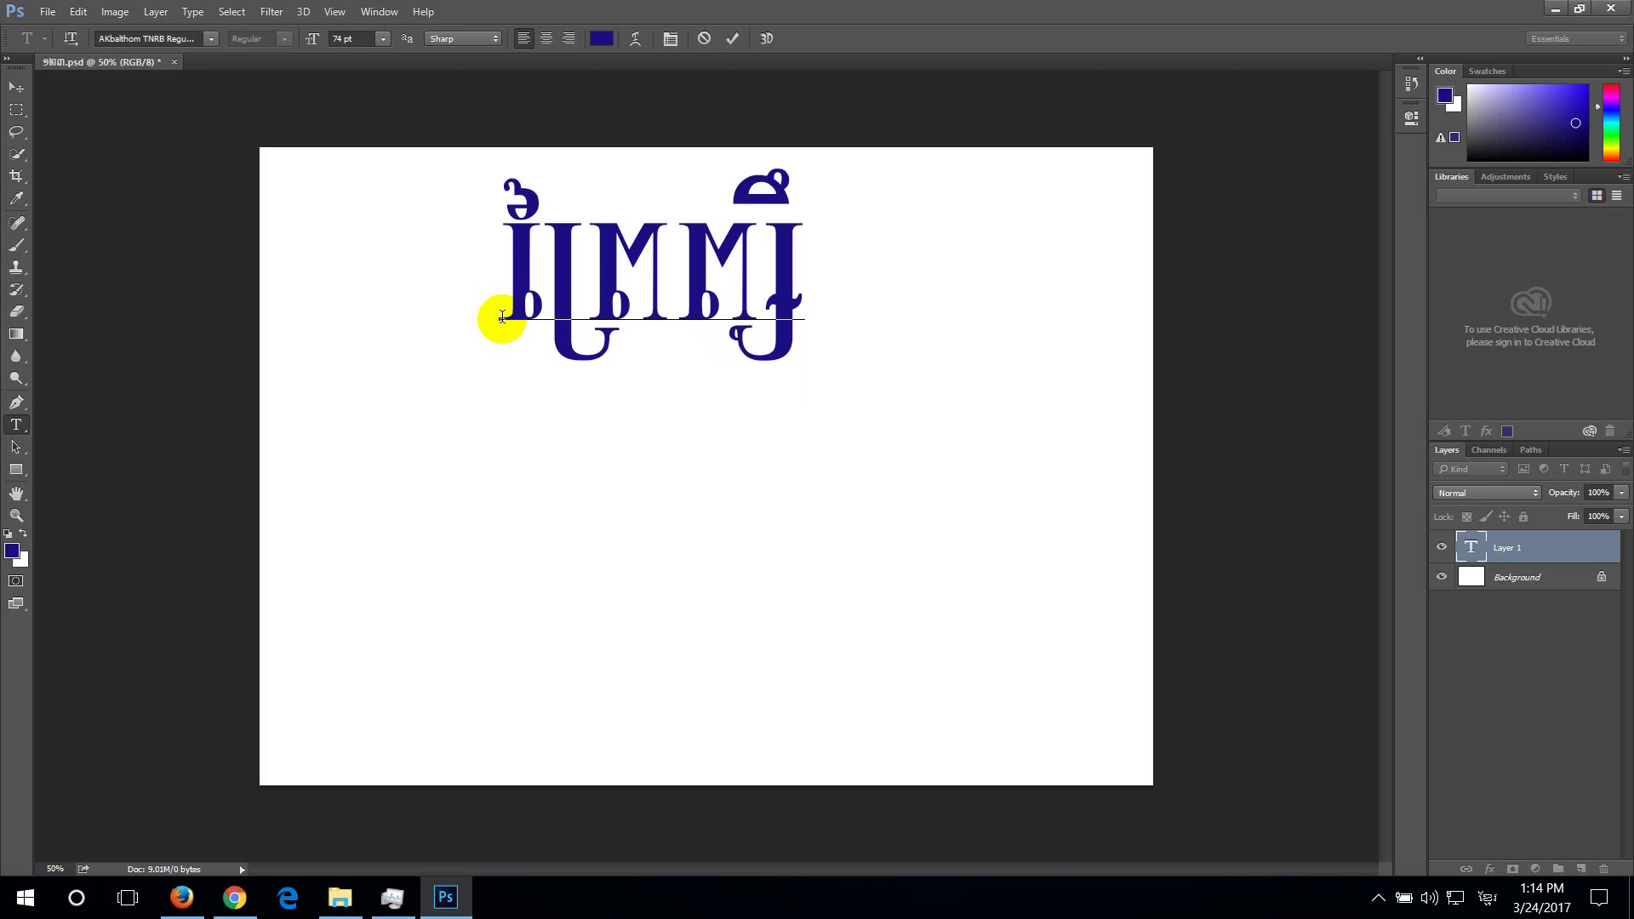
pyautogui.press('BackSpace')
pyautogui.press('BackSpace')
pyautogui.write('ម្')
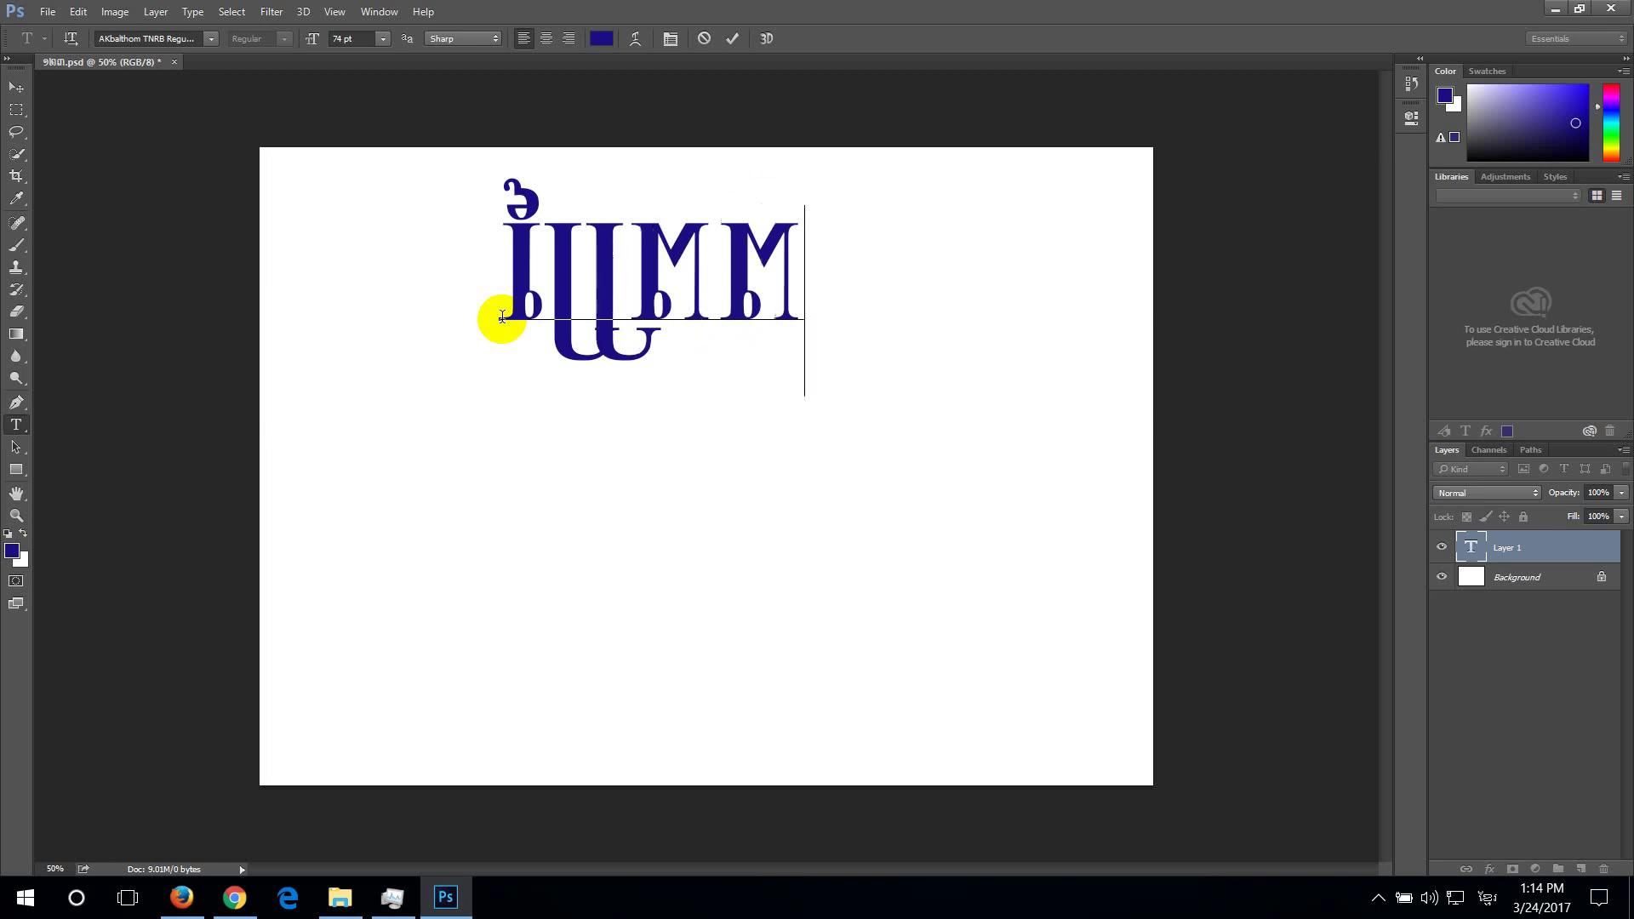
pyautogui.write('ល')
pyautogui.press('BackSpace')
pyautogui.press('BackSpace')
pyautogui.press('Left')
pyautogui.press('BackSpace')
pyautogui.press('BackSpace')
pyautogui.press('BackSpace')
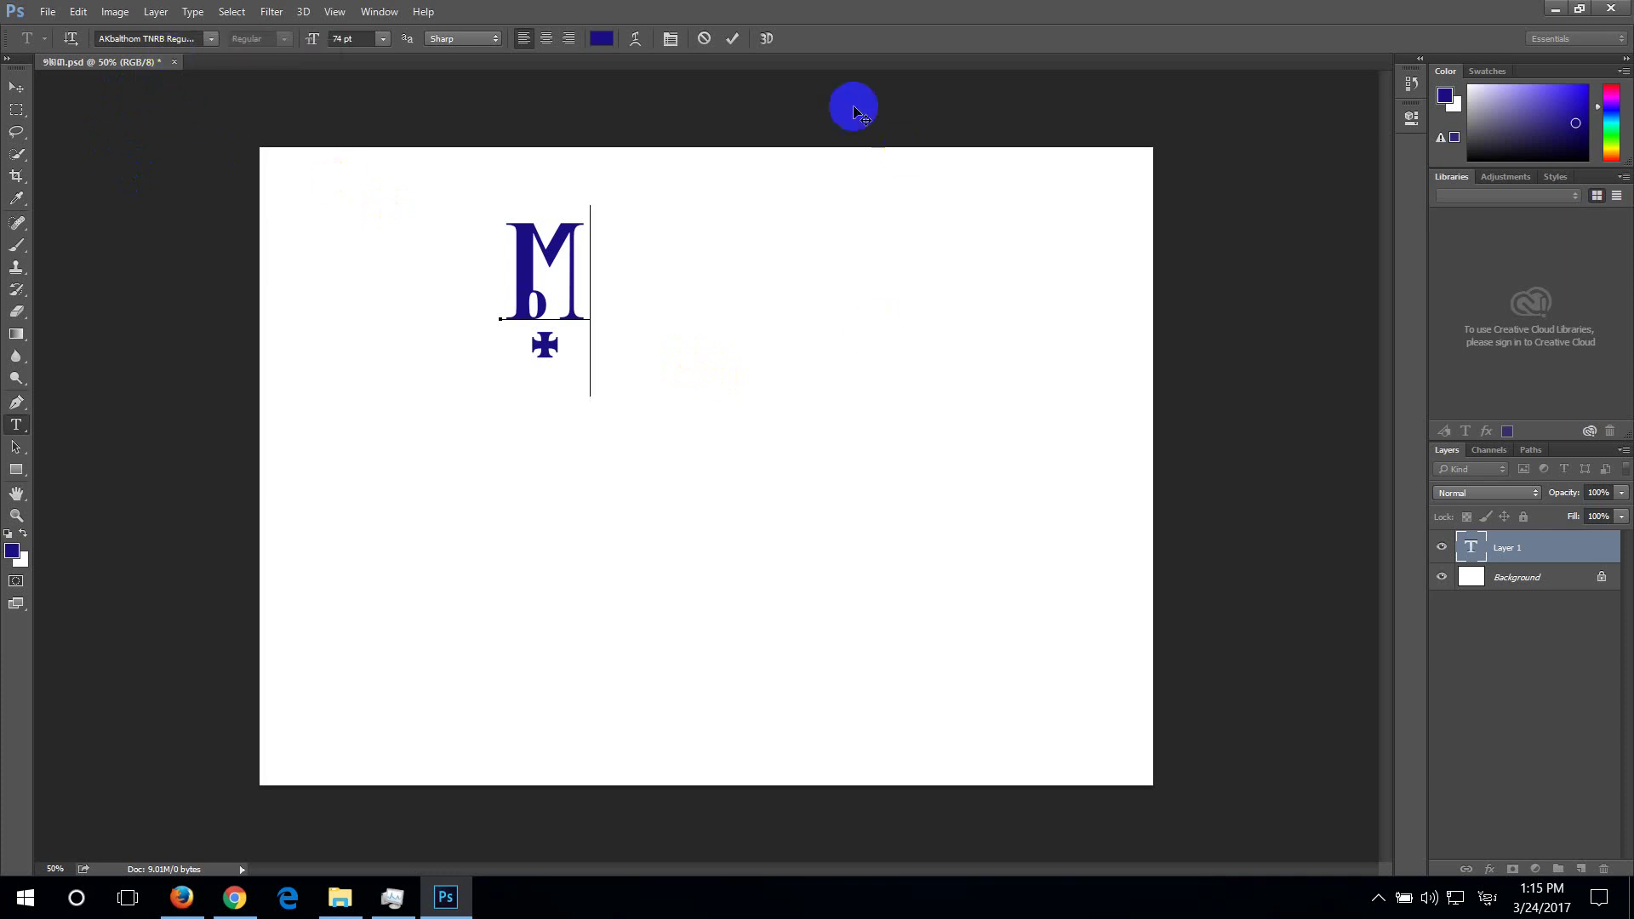
# Commit the text and close the Khmer title document without saving
pyautogui.click(732, 38)
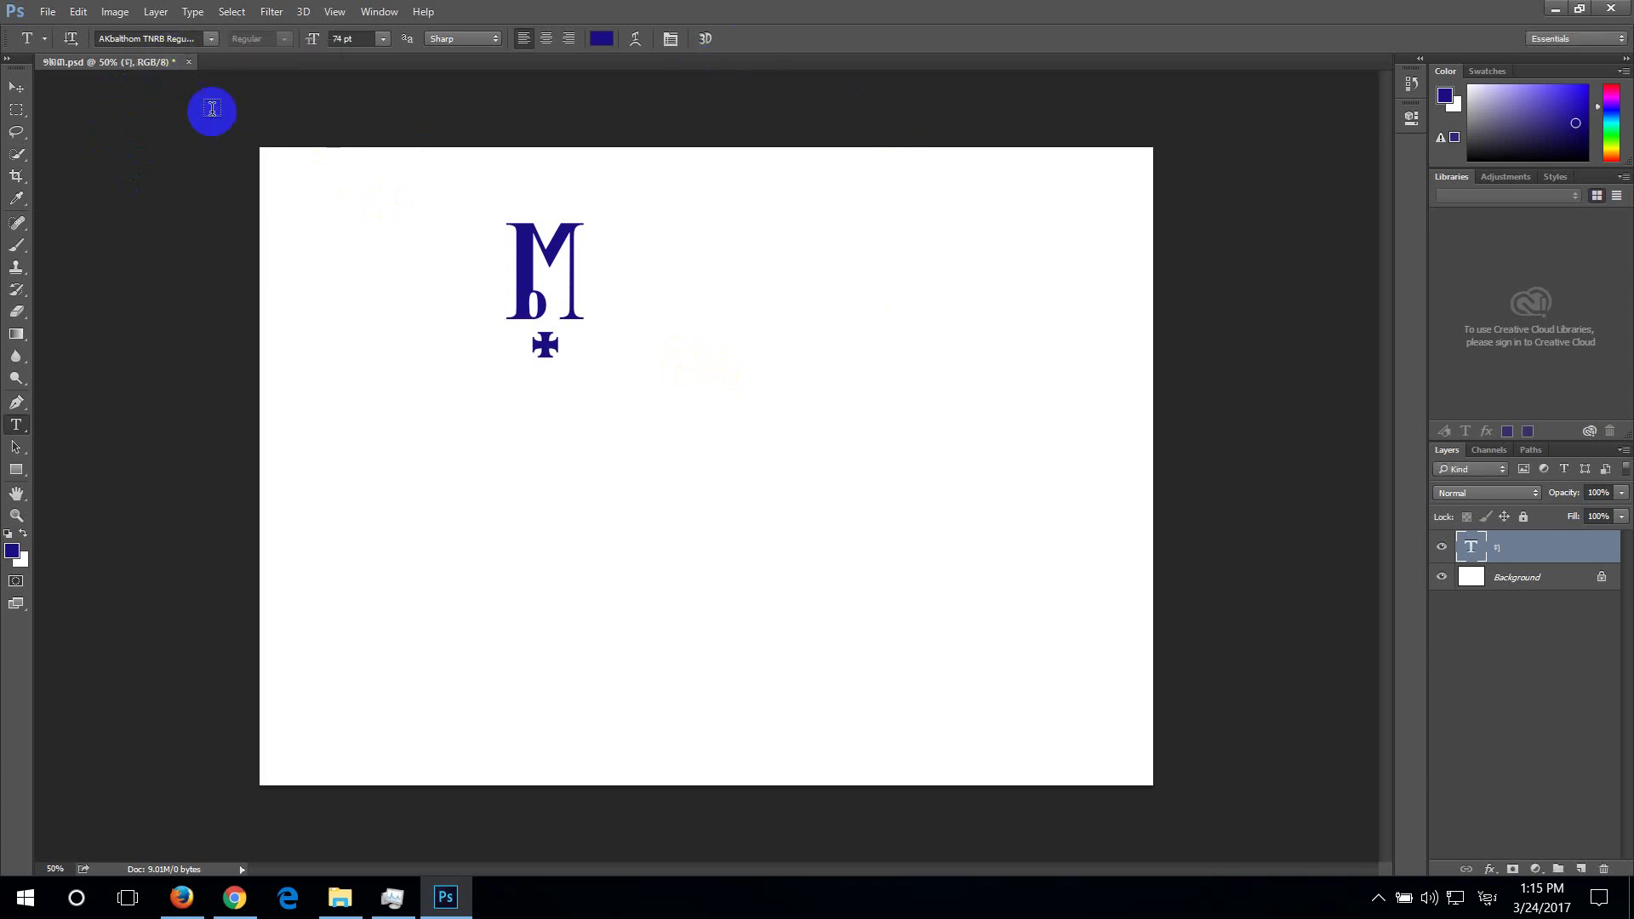
pyautogui.click(189, 62)
pyautogui.click(821, 341)
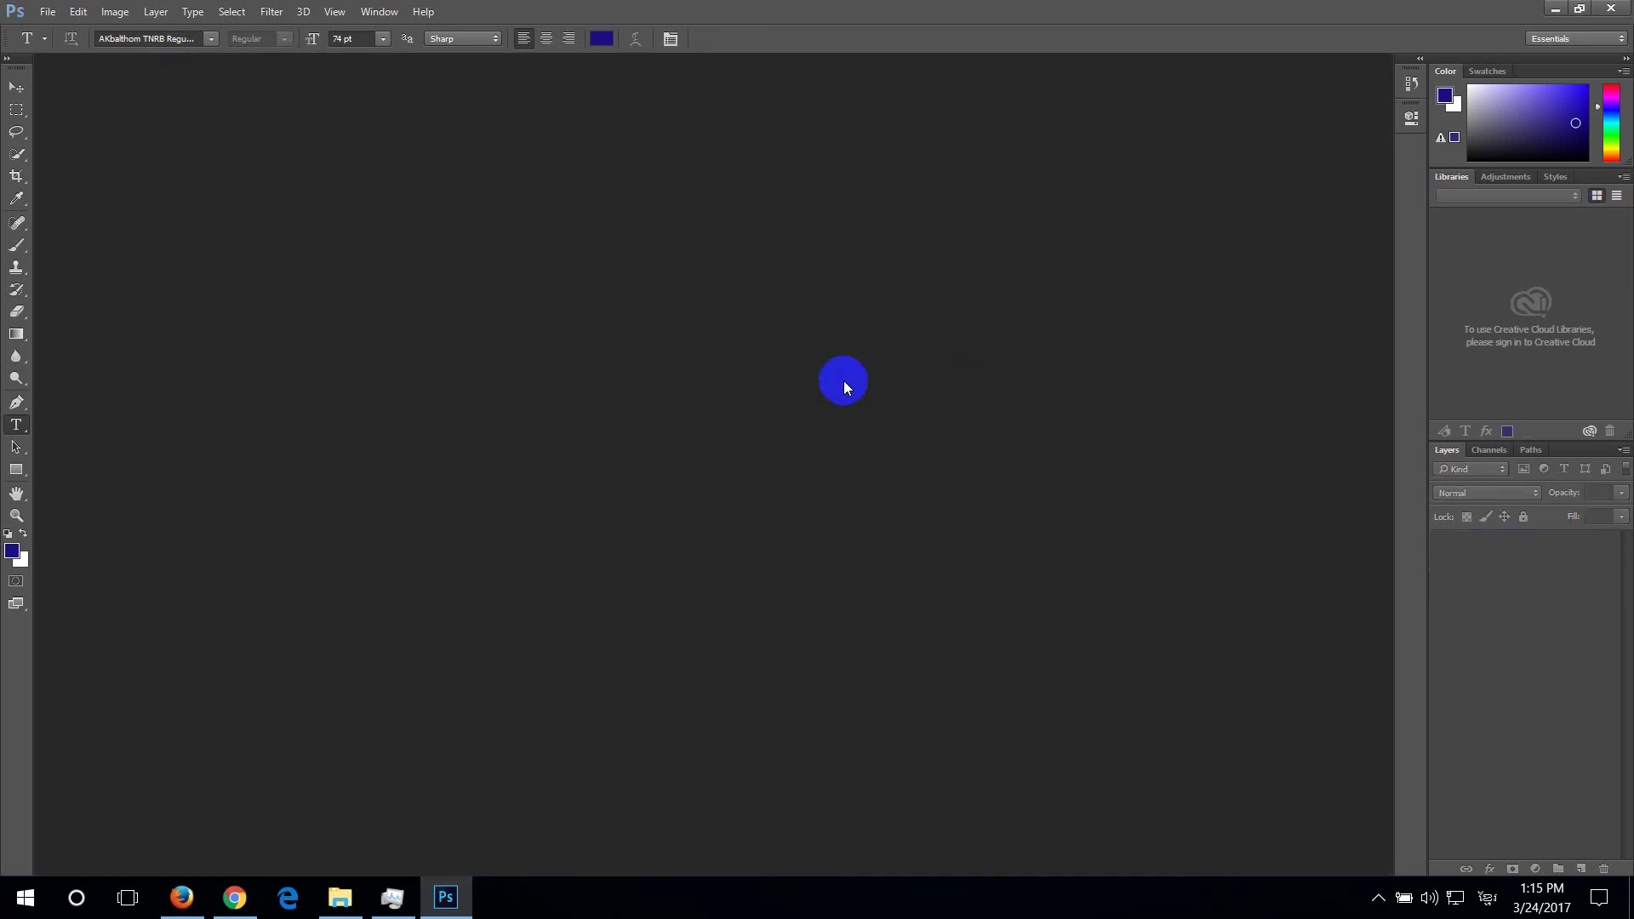
# Create a new blank 7×5-inch document and type a single Khmer character in a text layer
pyautogui.hotkey('ctrl', 'n')
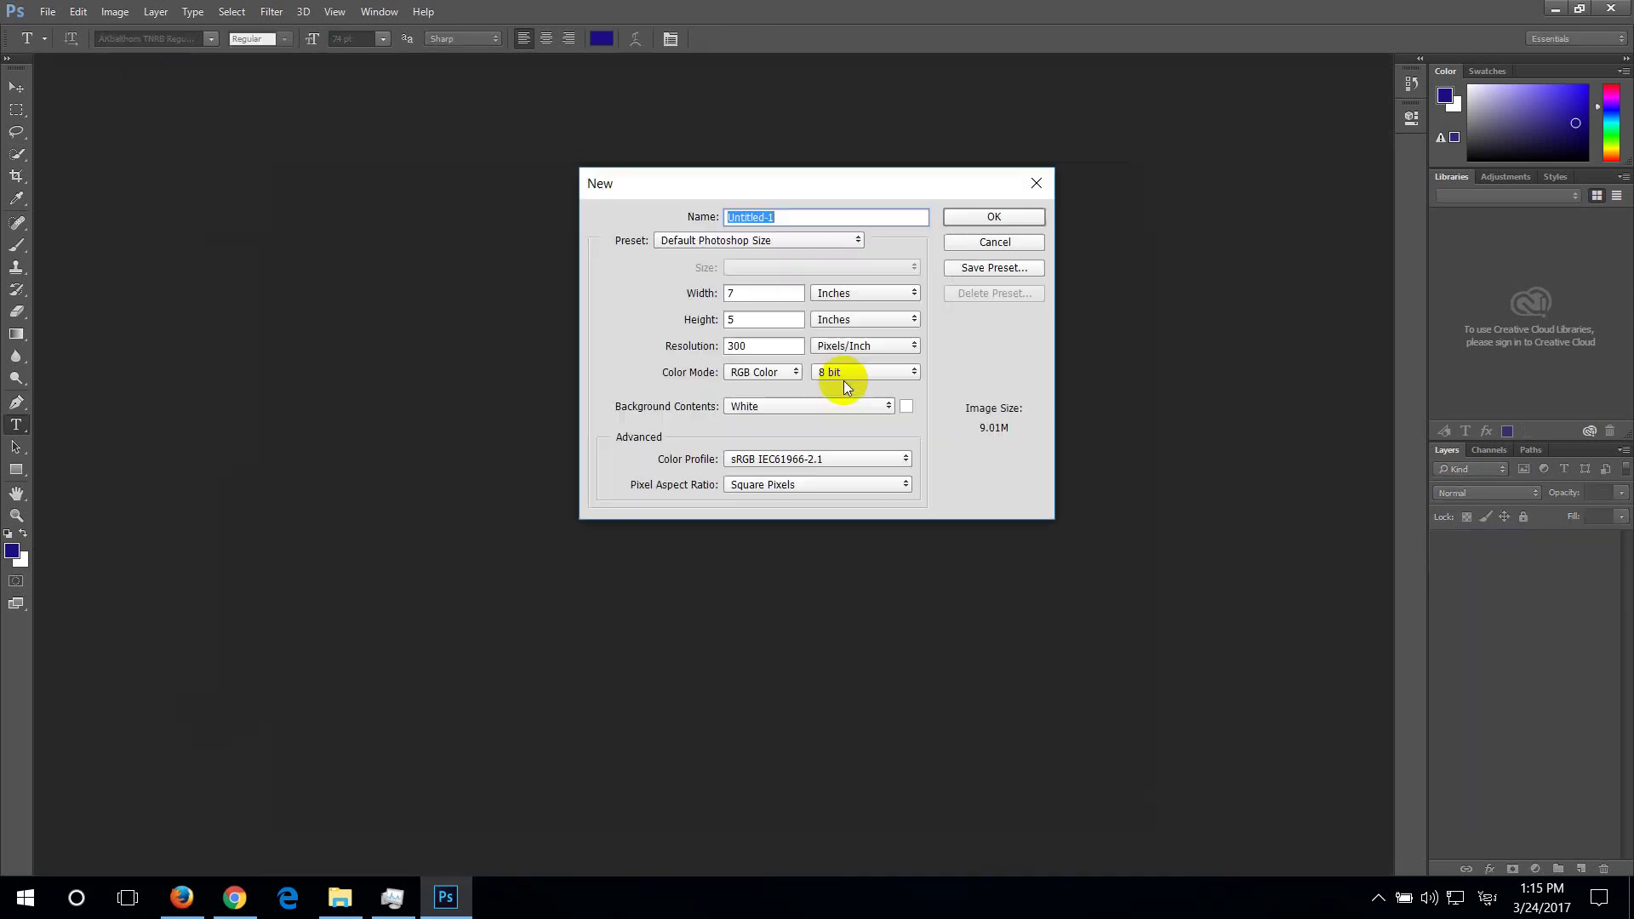
pyautogui.click(1003, 218)
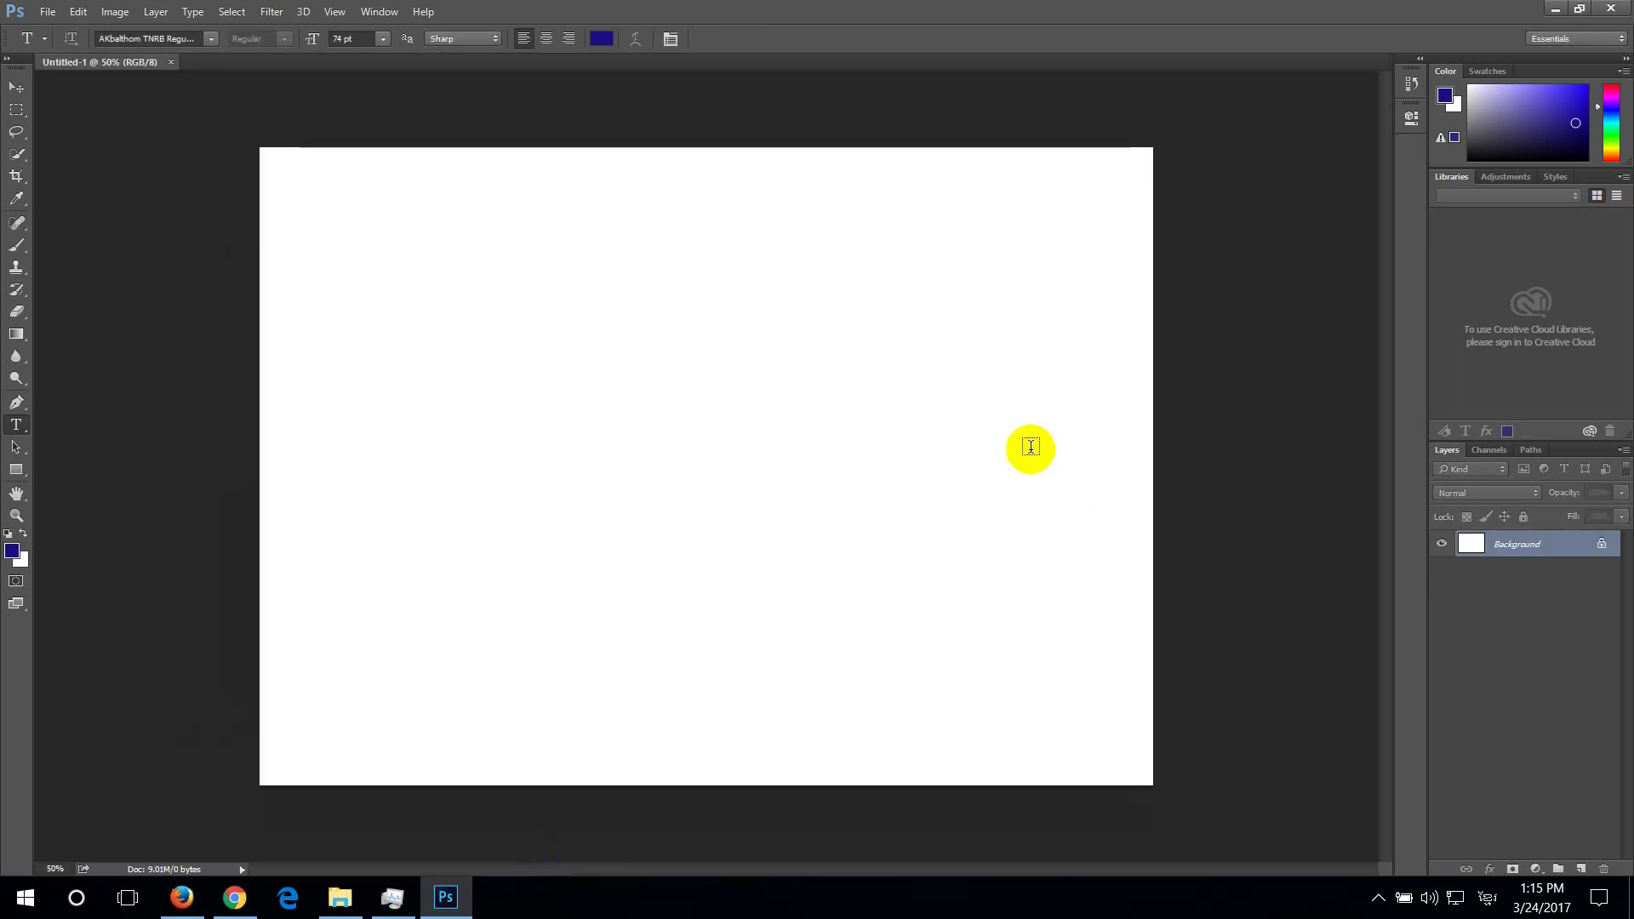
pyautogui.click(484, 433)
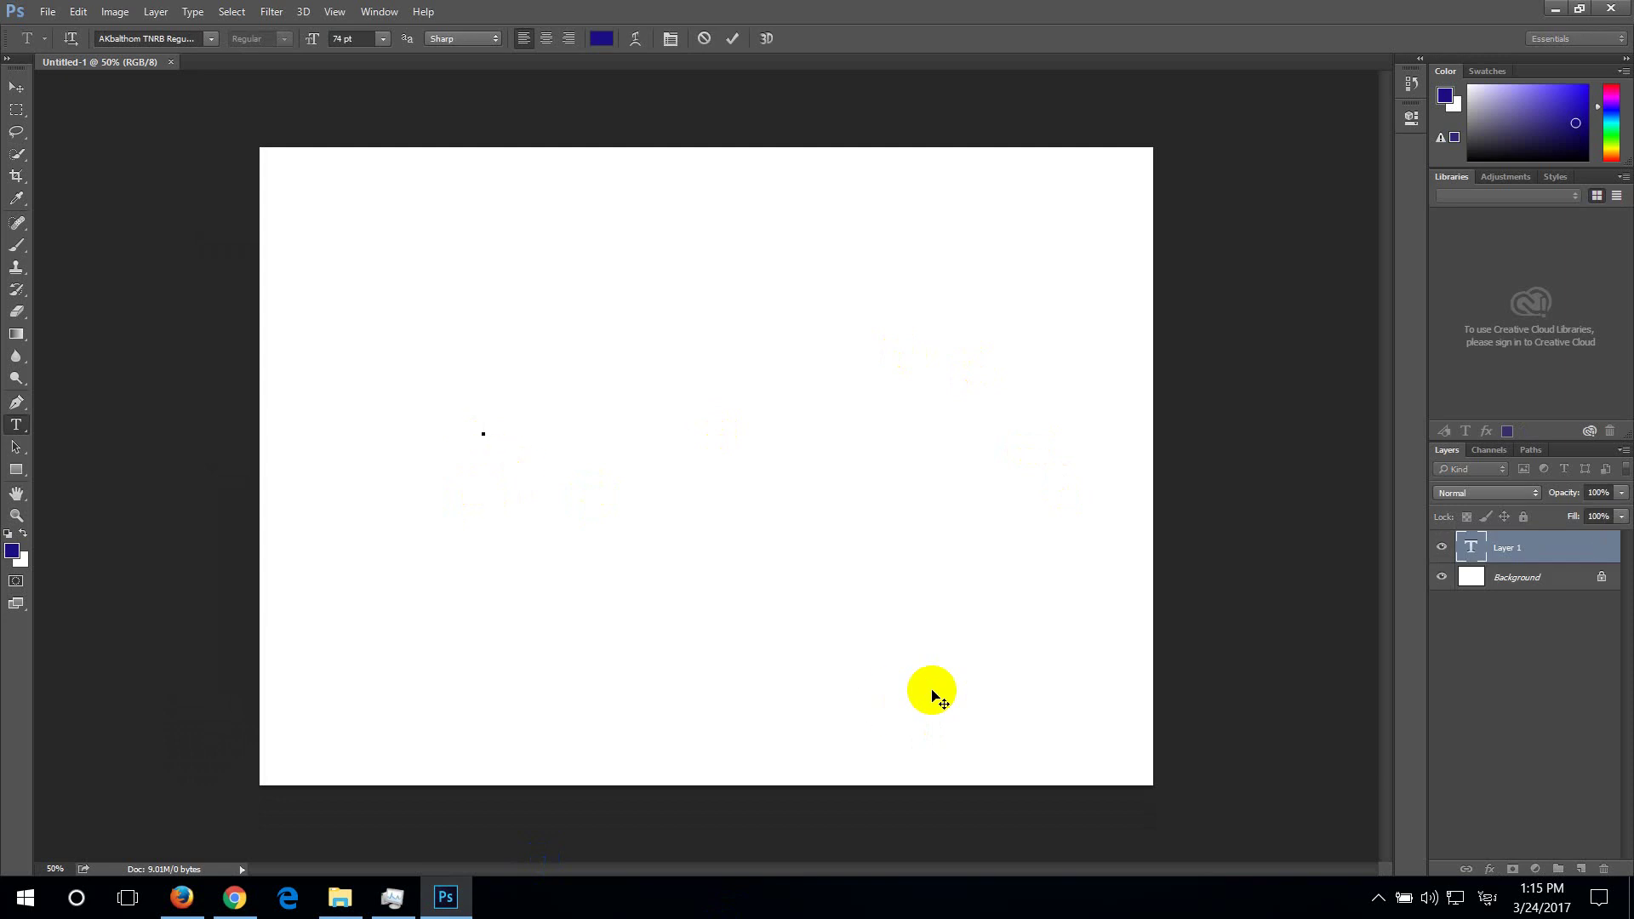
pyautogui.write('mji')
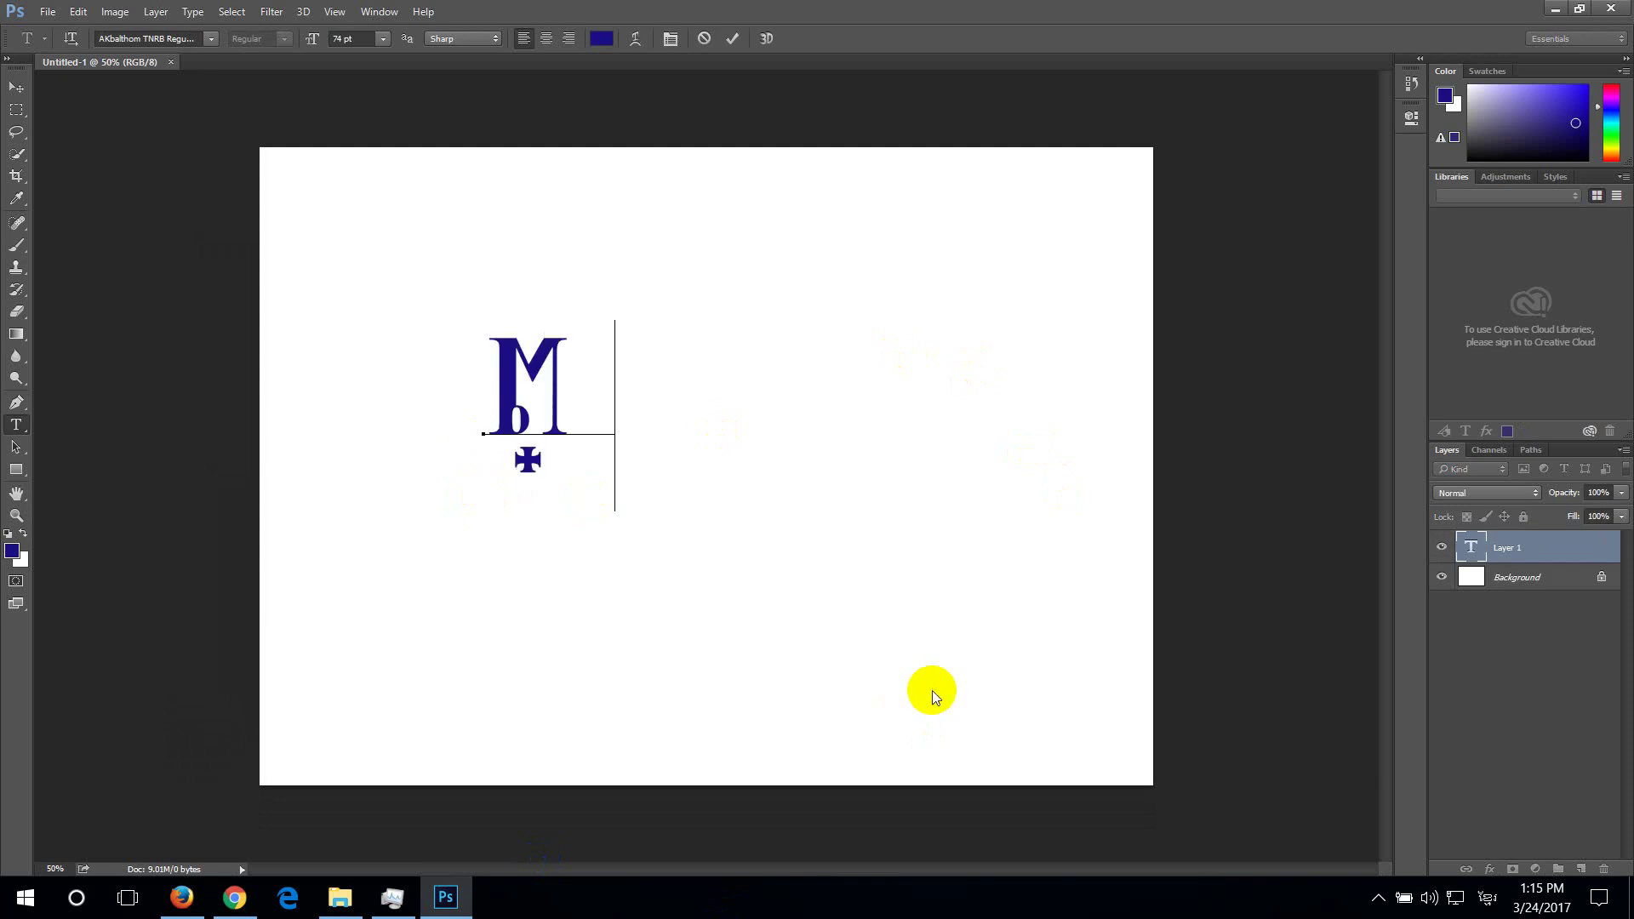
pyautogui.write('u')
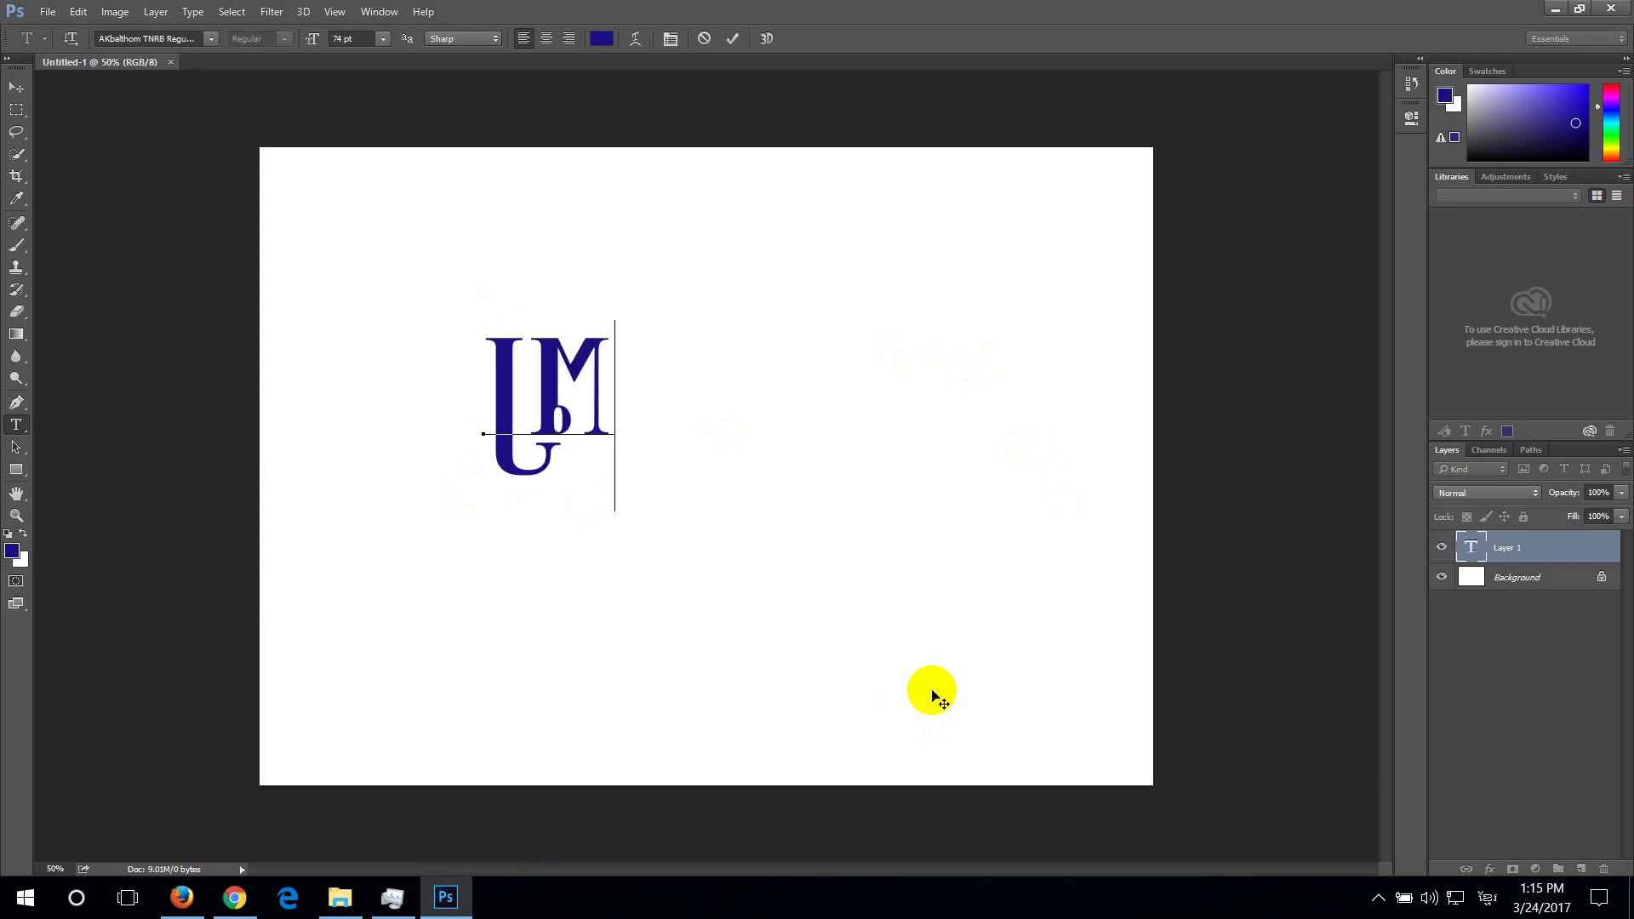
pyautogui.write('mmj')
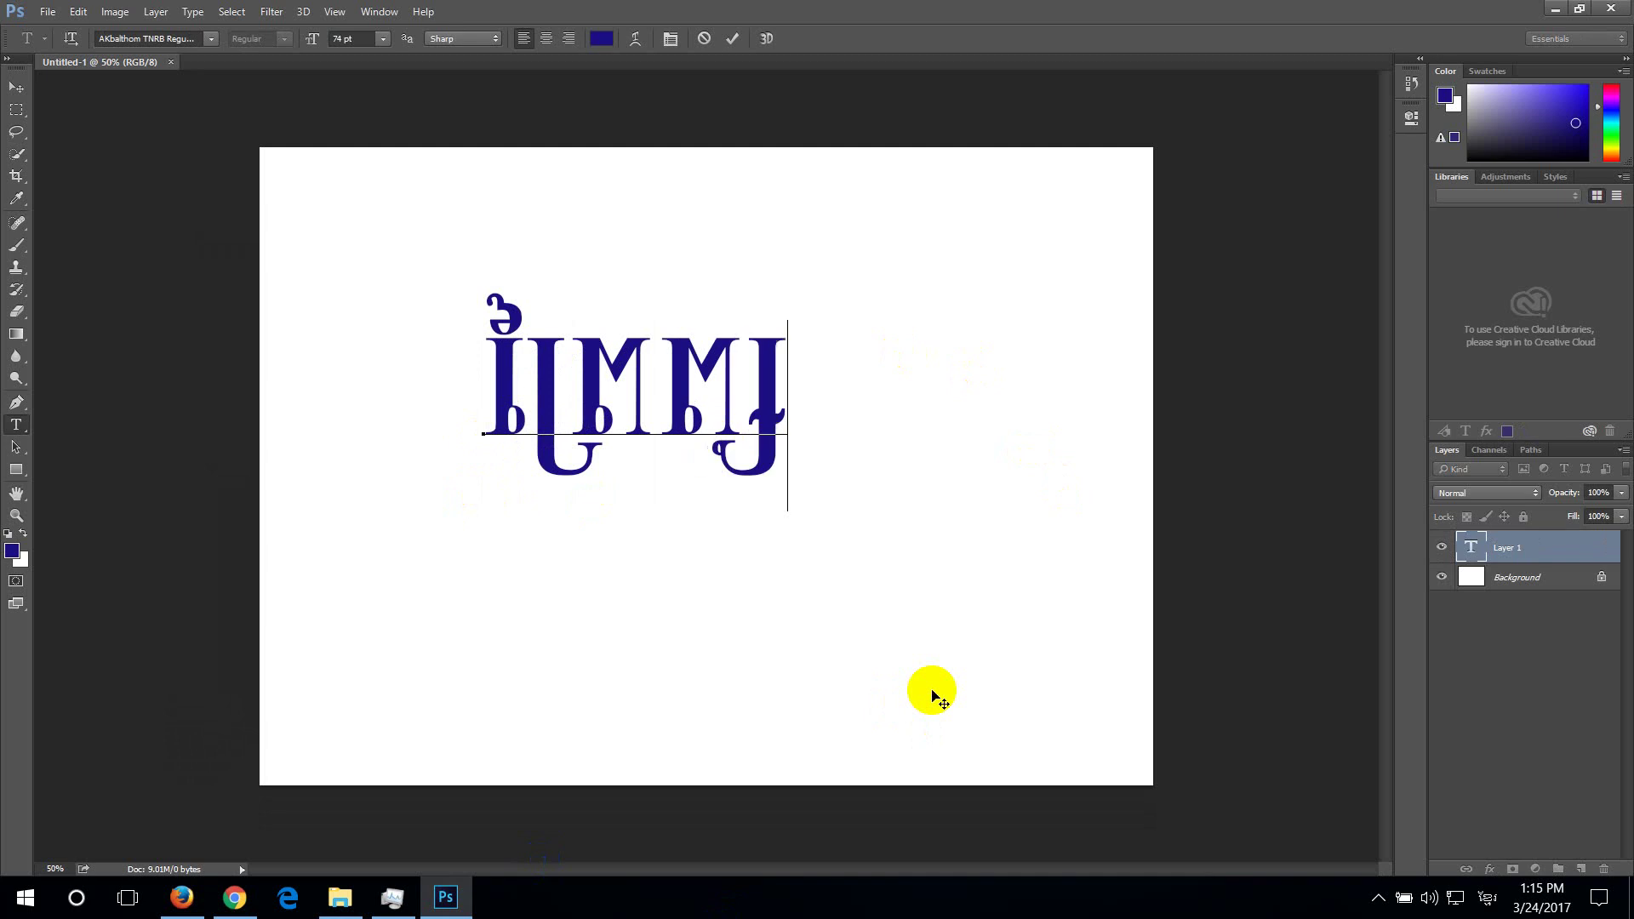
pyautogui.write('ys')
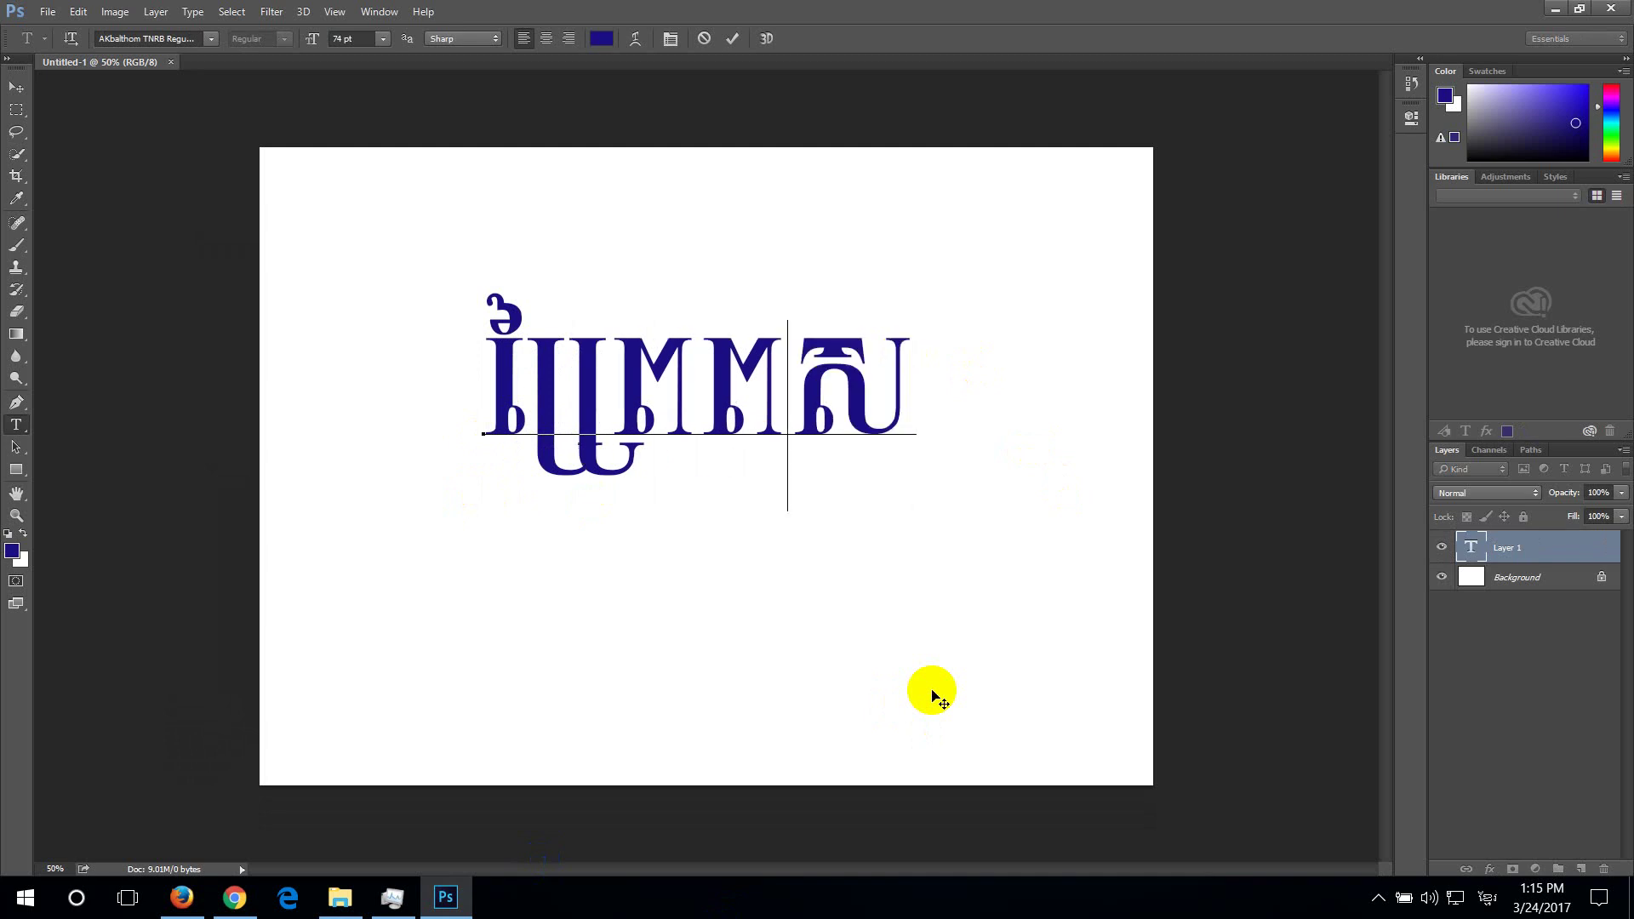
pyautogui.press('BackSpace')
pyautogui.press('BackSpace')
pyautogui.press('BackSpace')
pyautogui.press('BackSpace')
pyautogui.press('BackSpace')
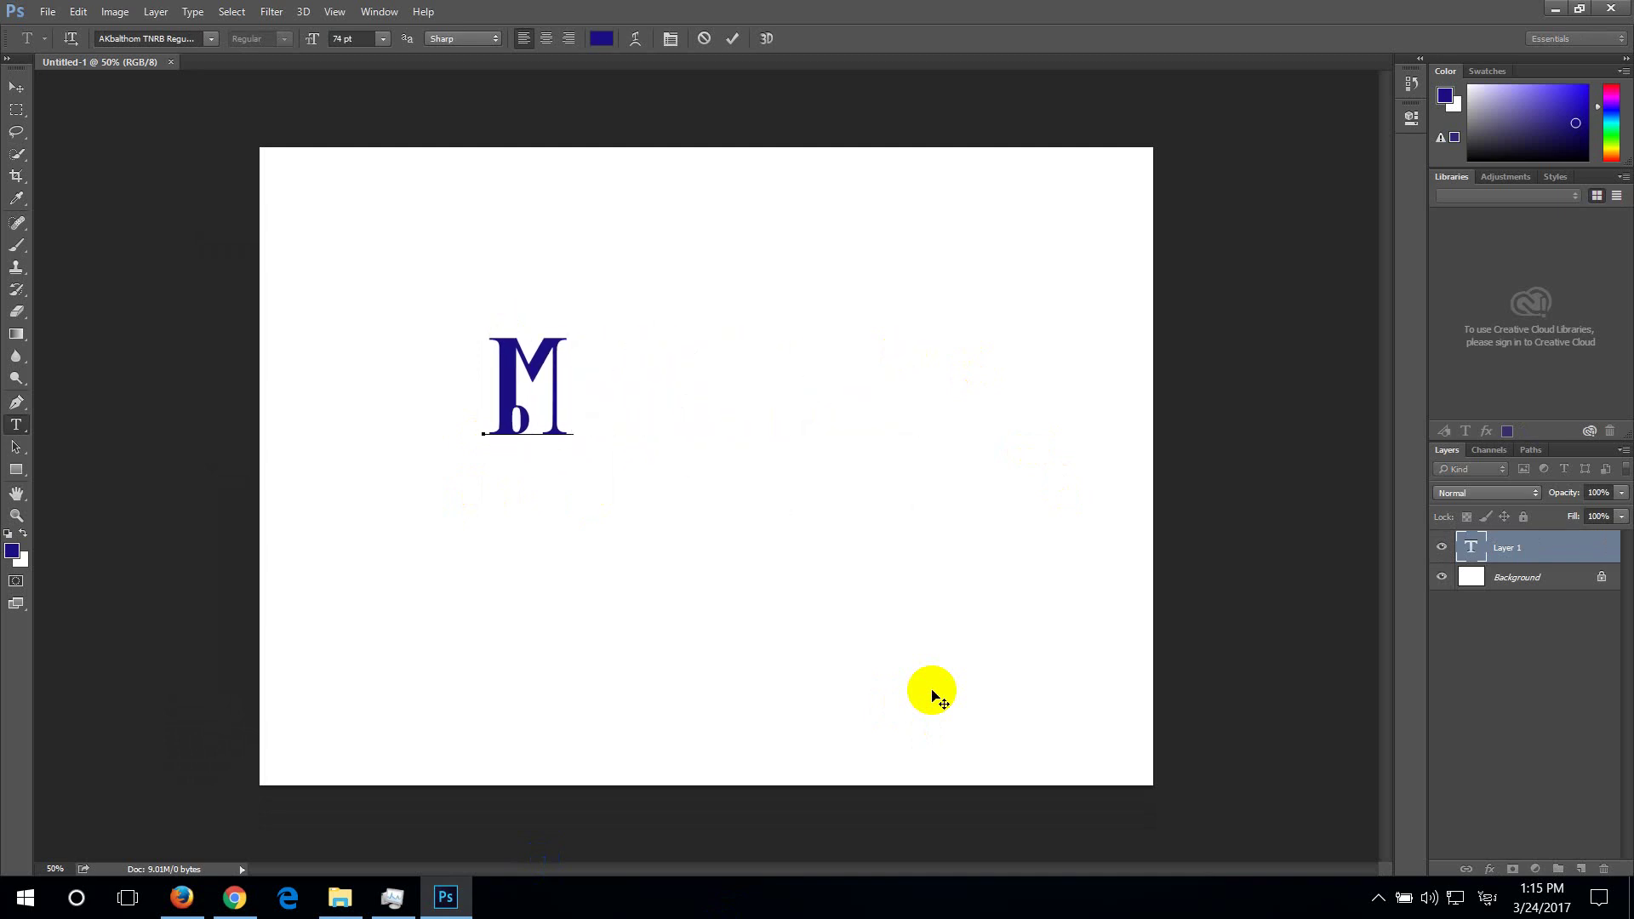
pyautogui.press('BackSpace')
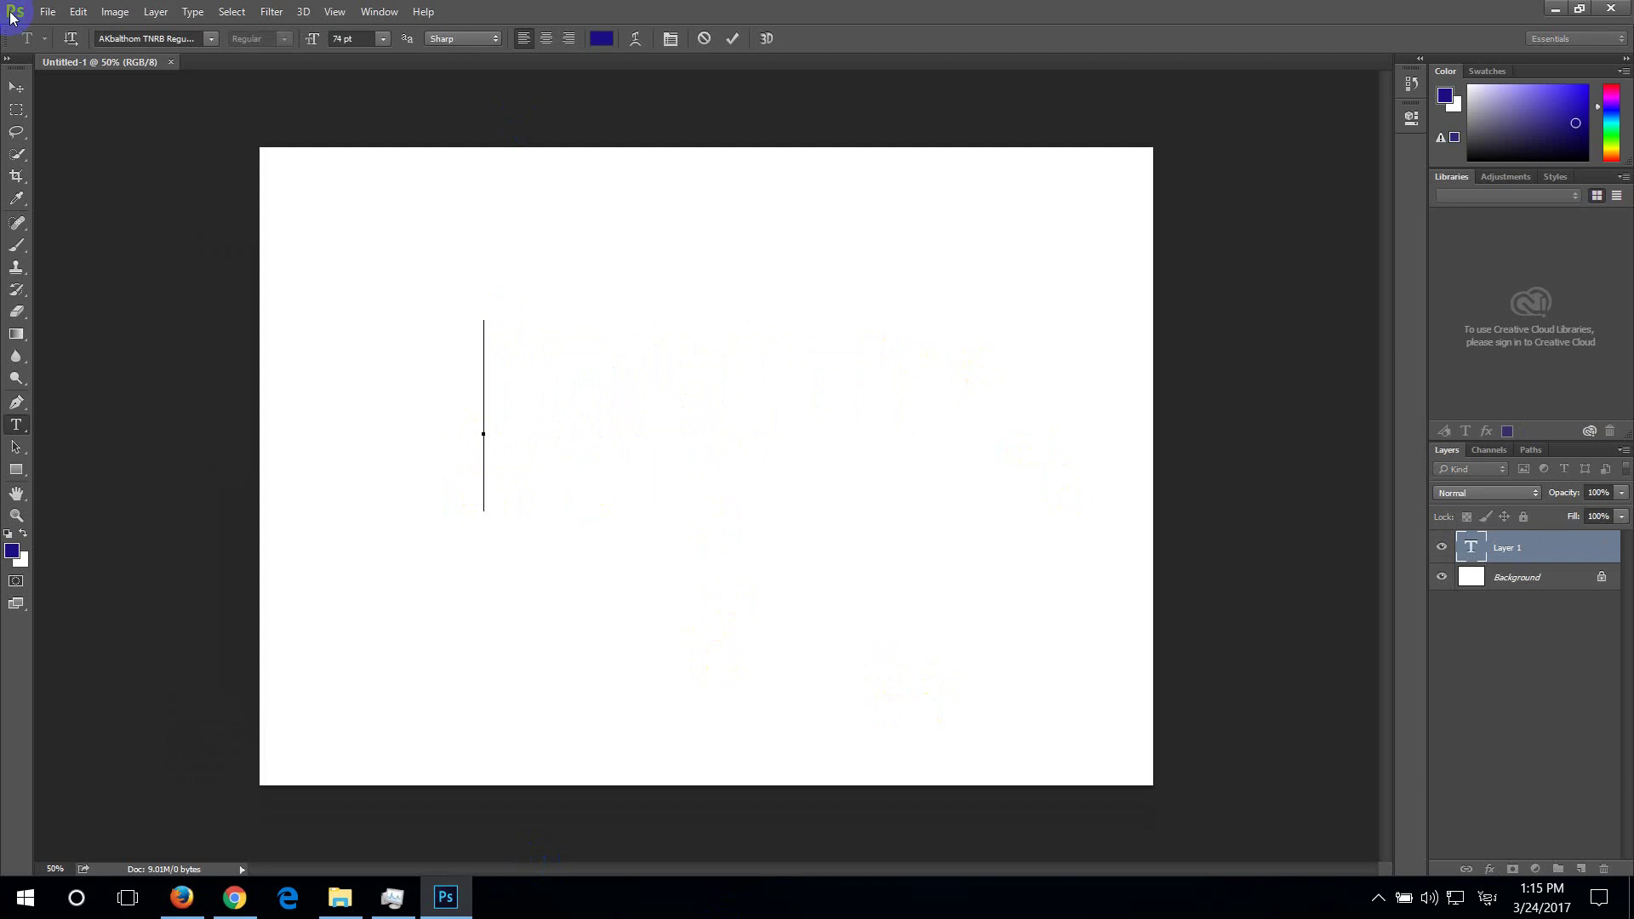
# Switch the font to AKbalthom HighSchool Italic and backspace away the old characters
pyautogui.click(210, 38)
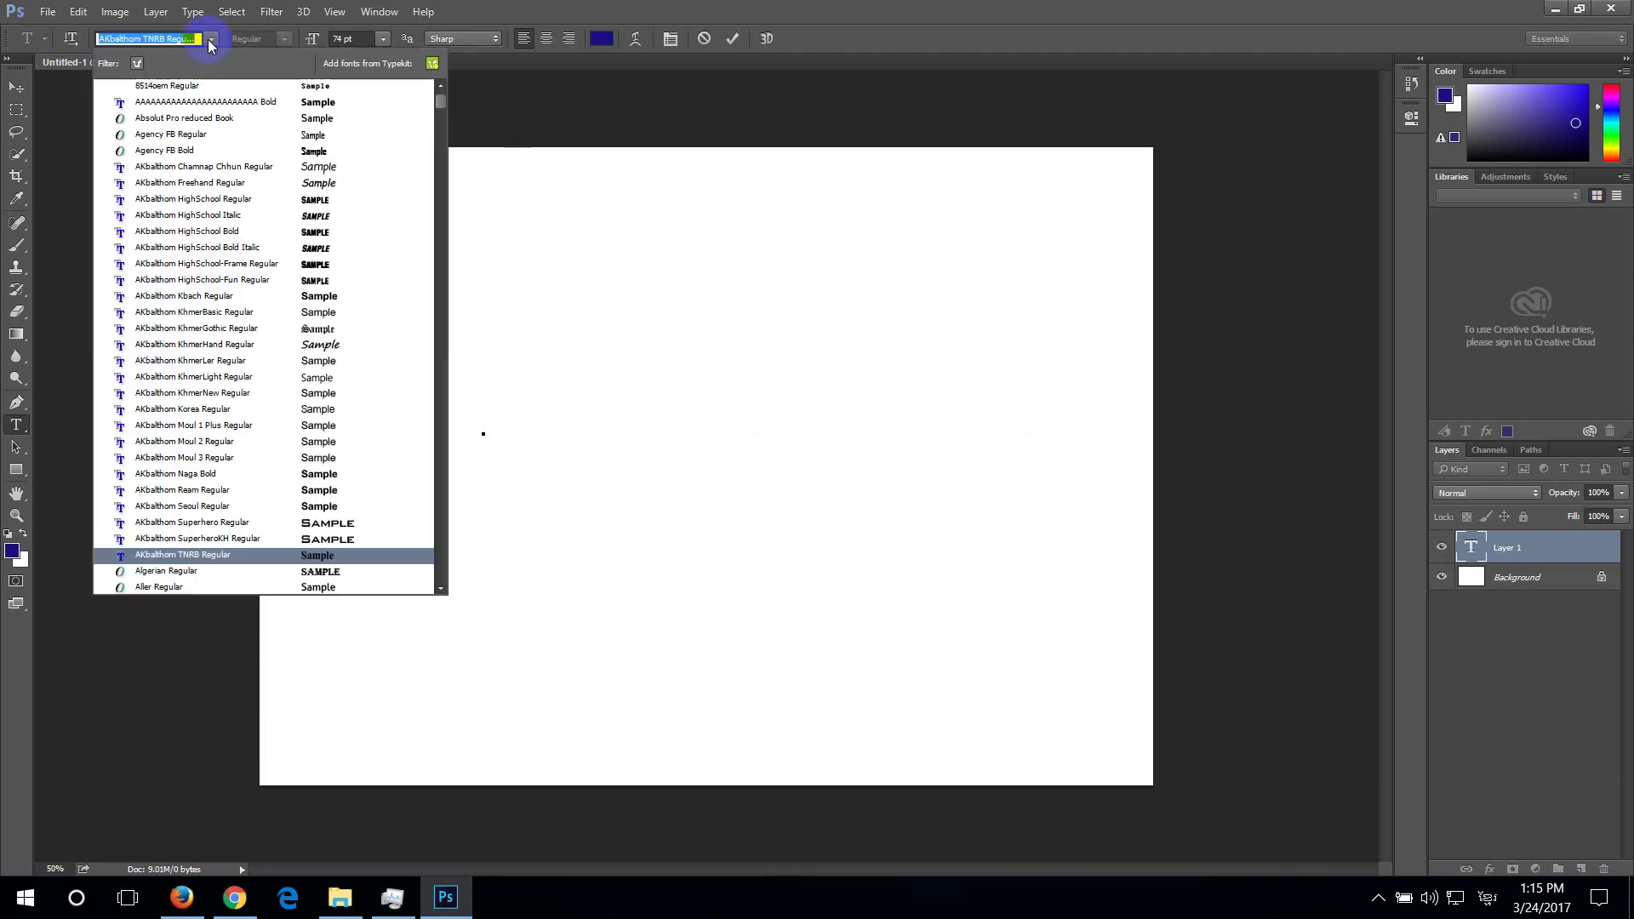
pyautogui.click(236, 214)
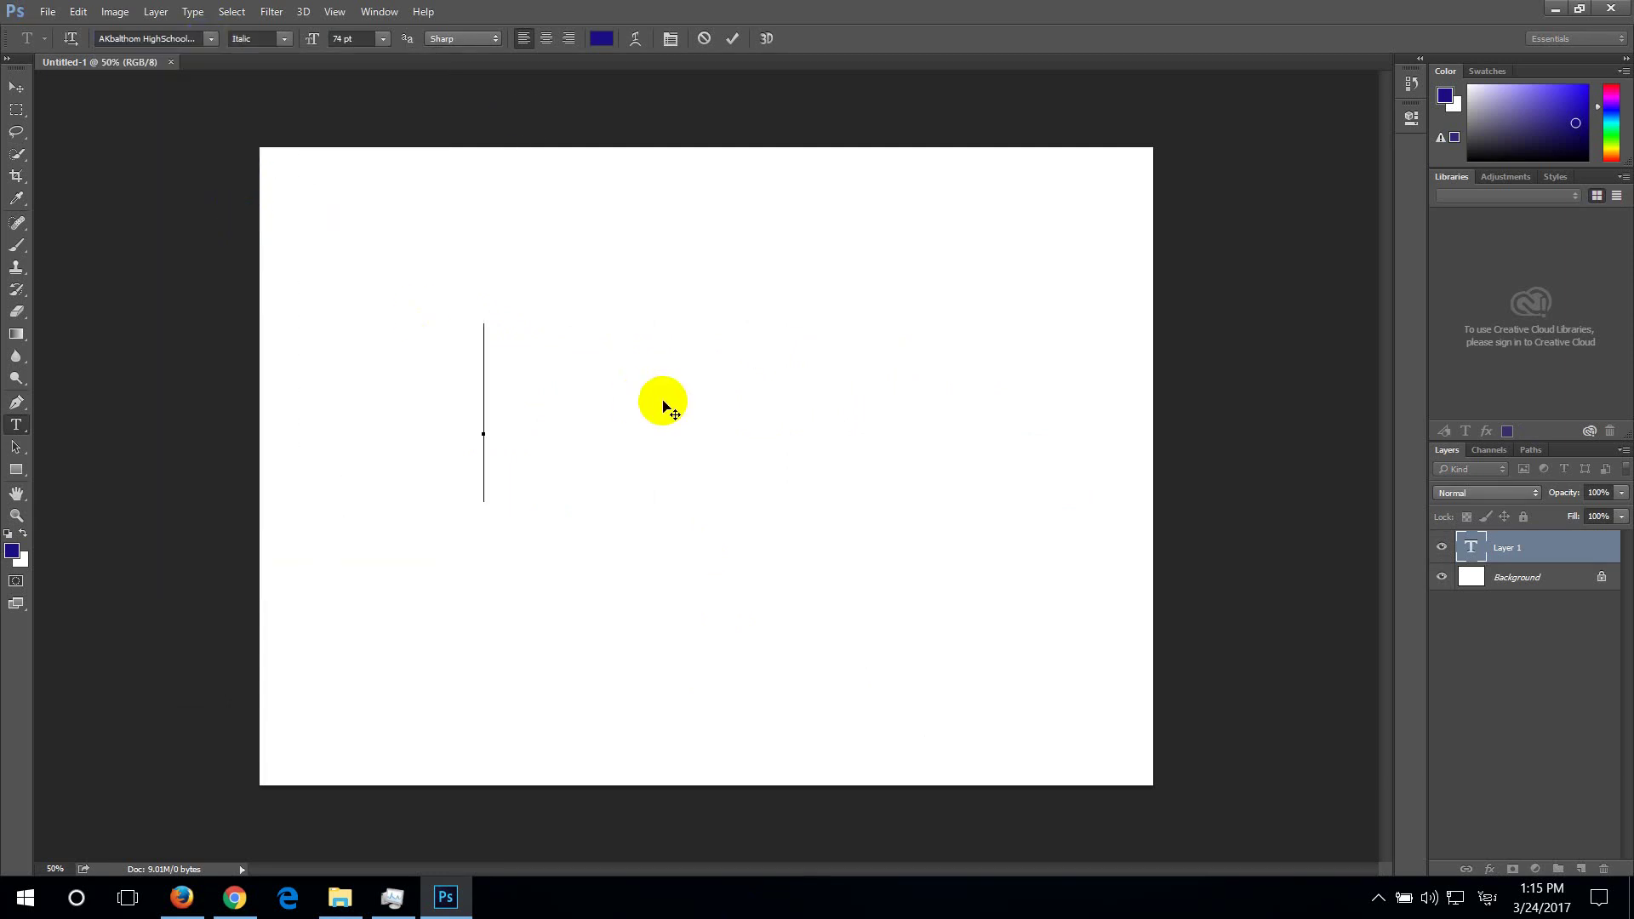
pyautogui.write('MJ')
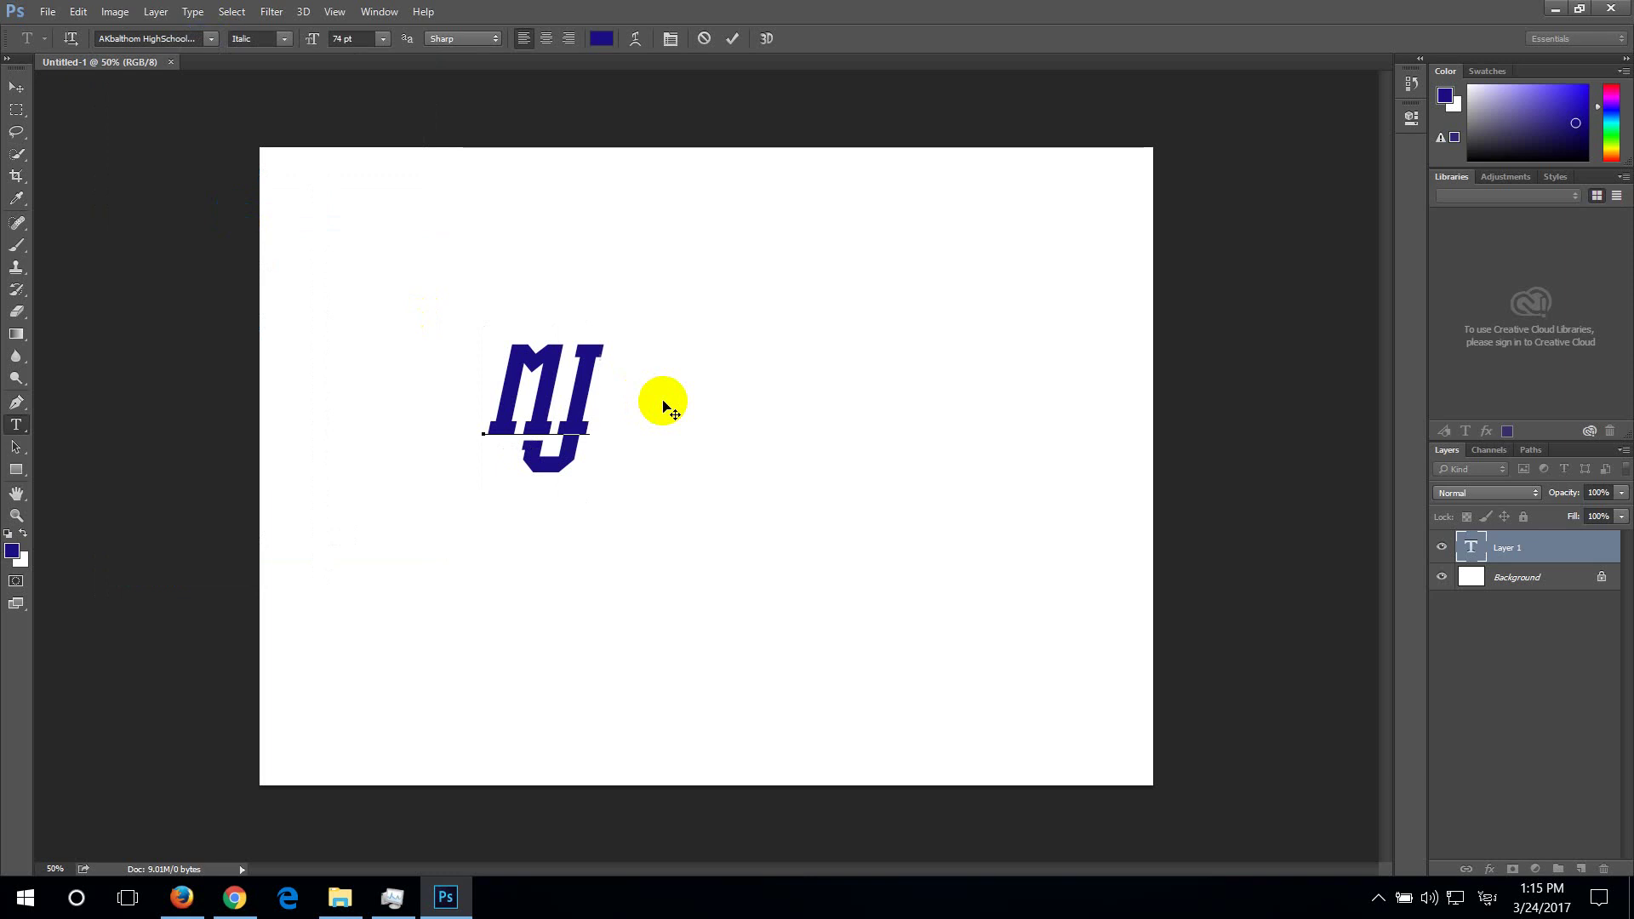
pyautogui.press('BackSpace')
pyautogui.write('J')
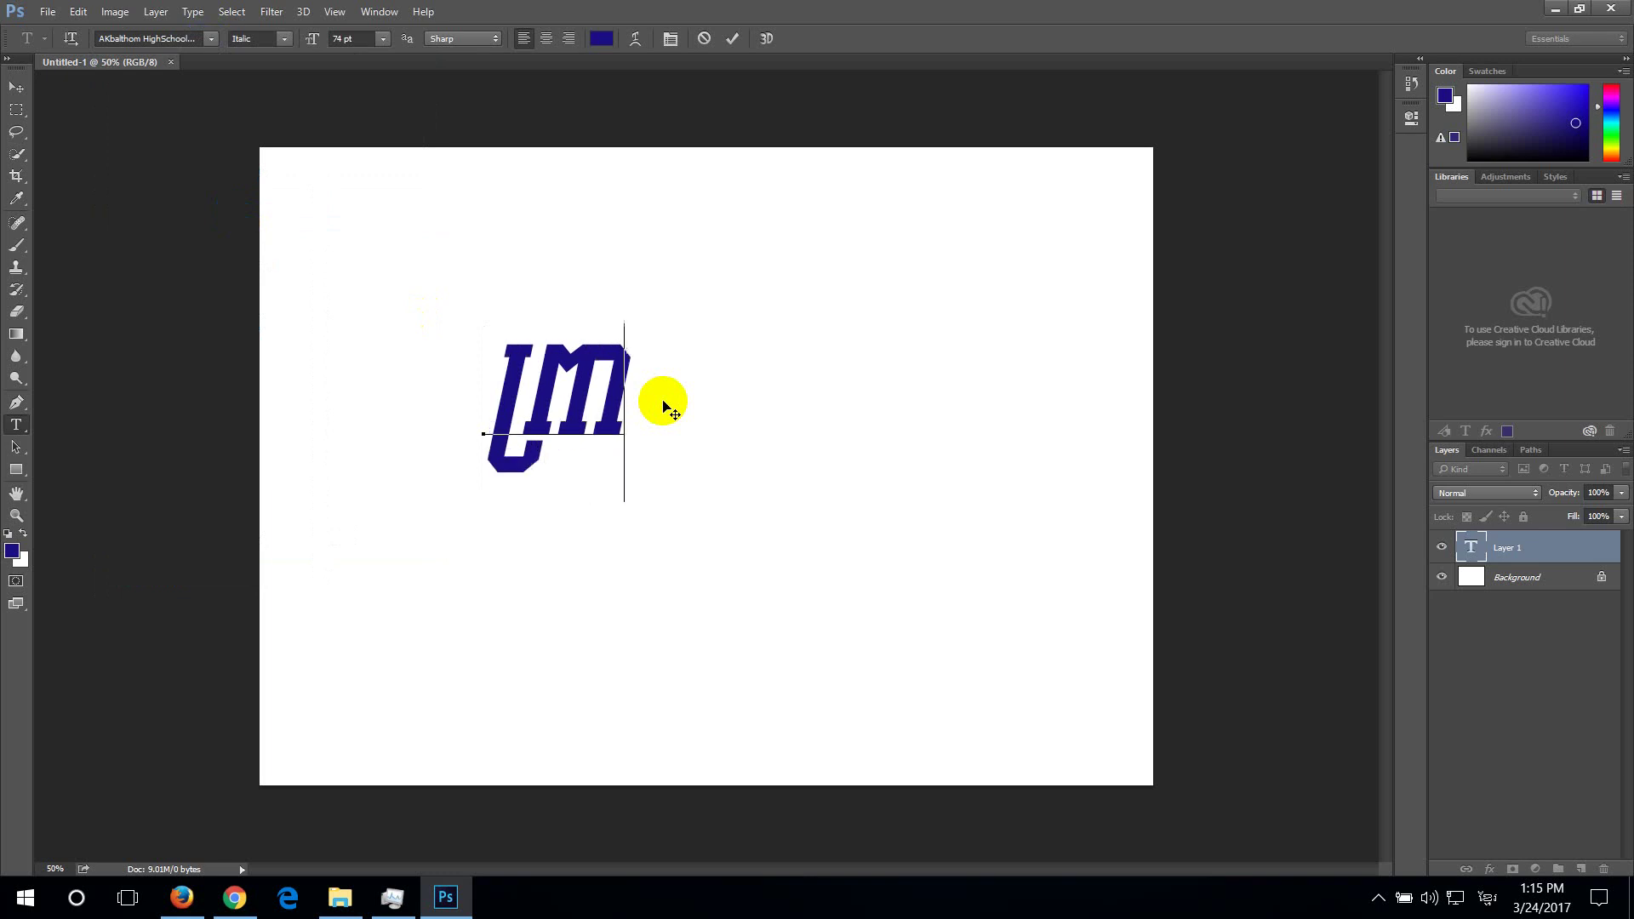
pyautogui.press('BackSpace')
pyautogui.write('LM')
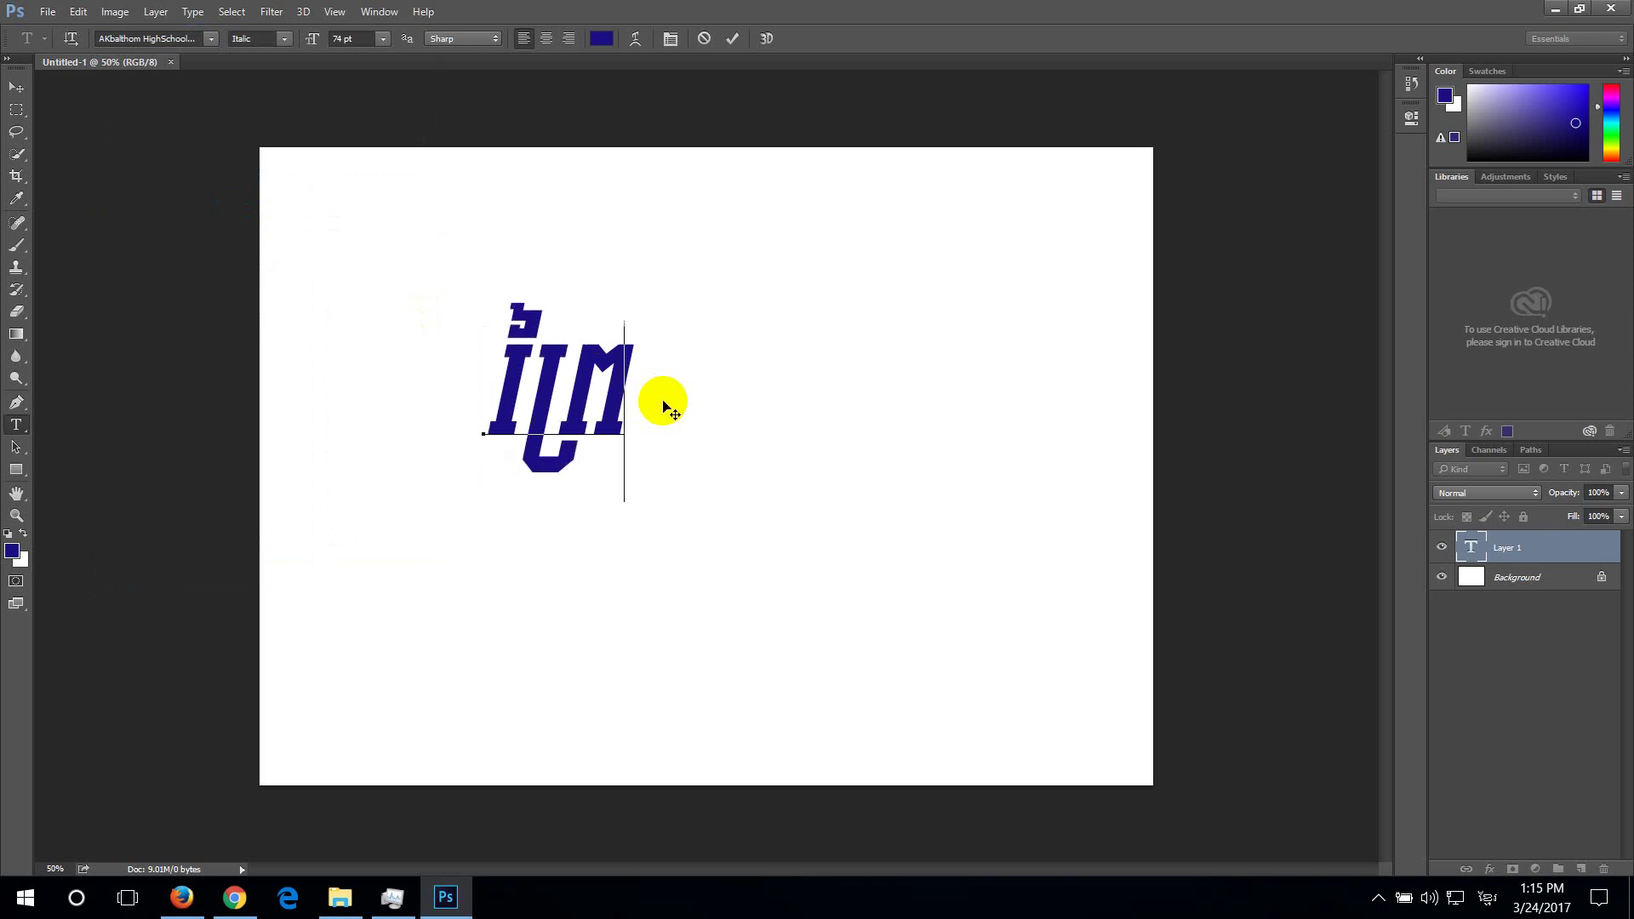
pyautogui.write('MJ')
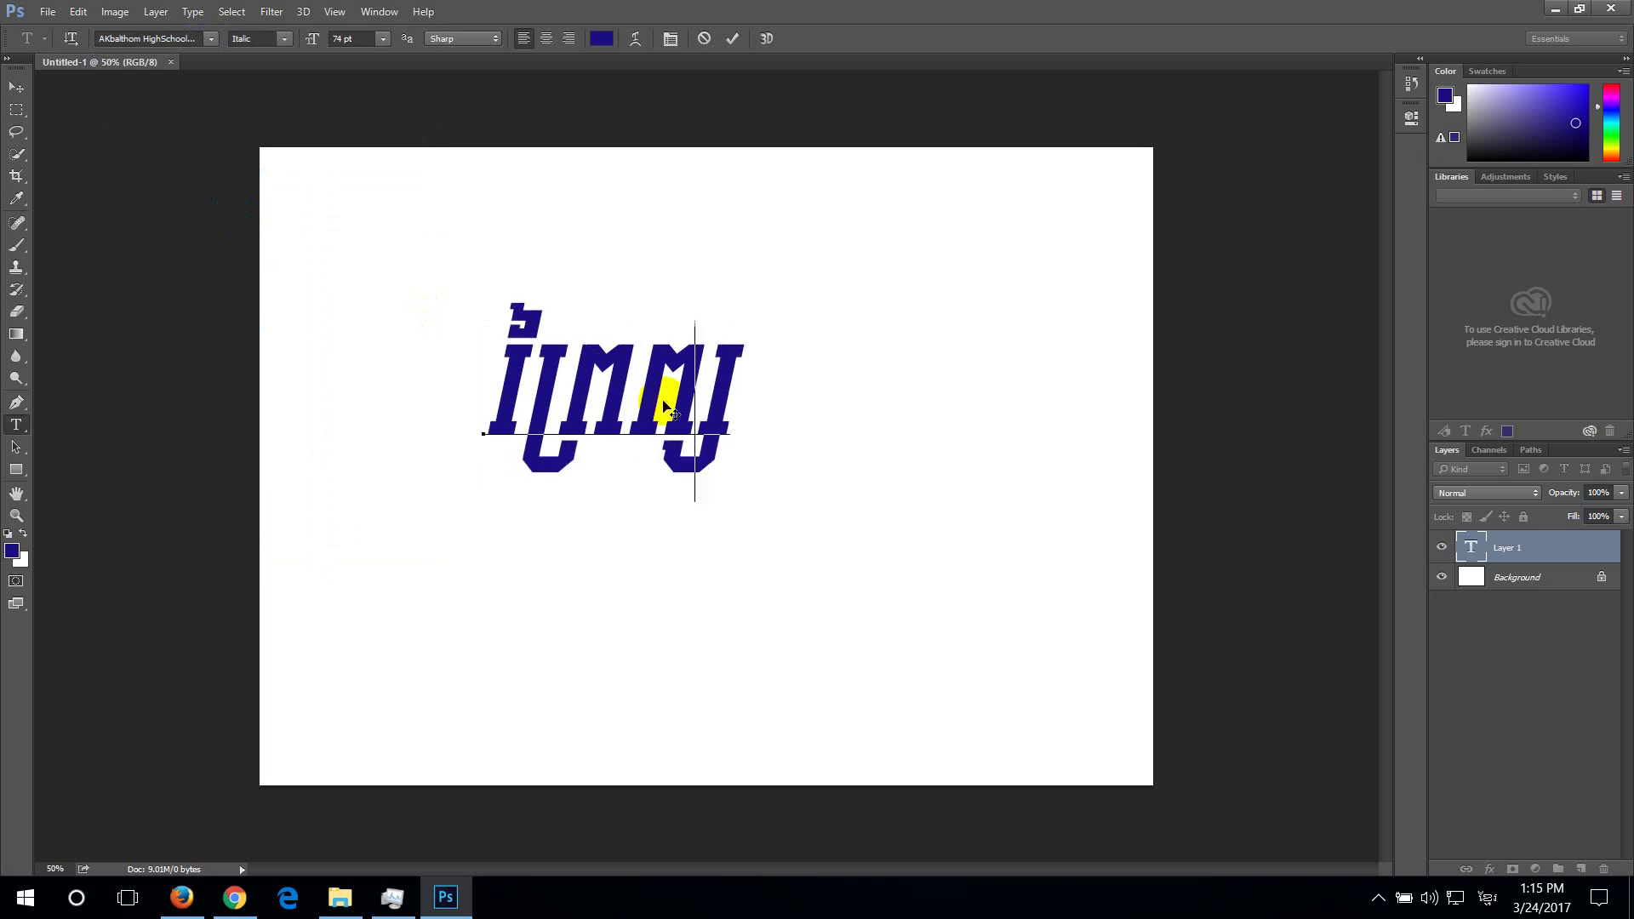
pyautogui.press('BackSpace')
pyautogui.press('BackSpace')
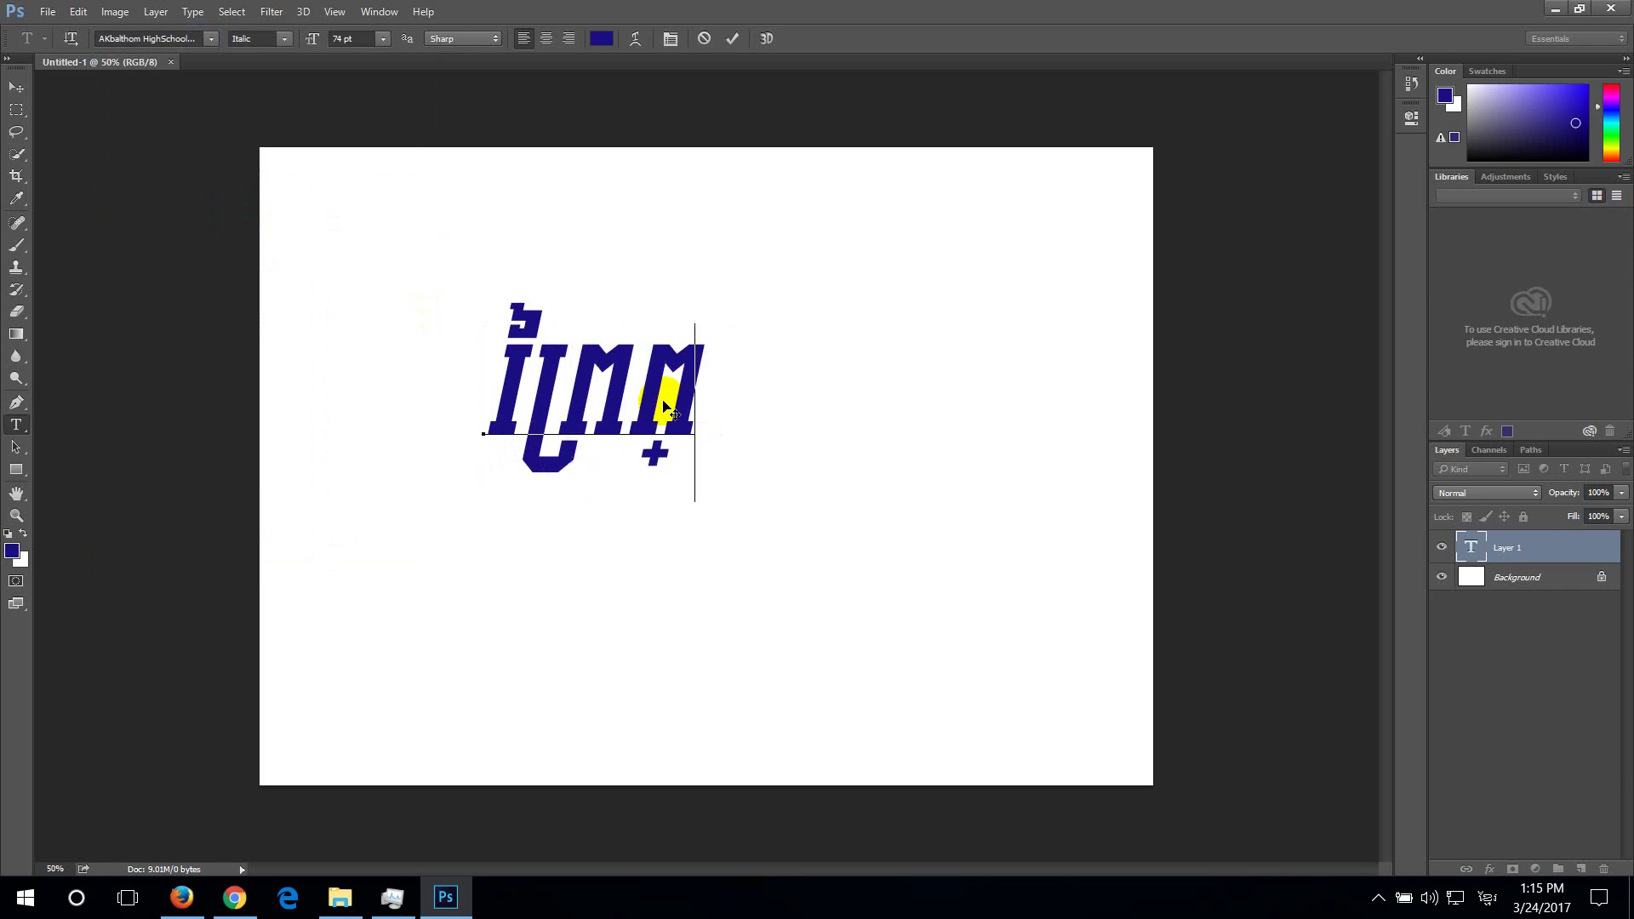
pyautogui.press('BackSpace')
pyautogui.press('BackSpace')
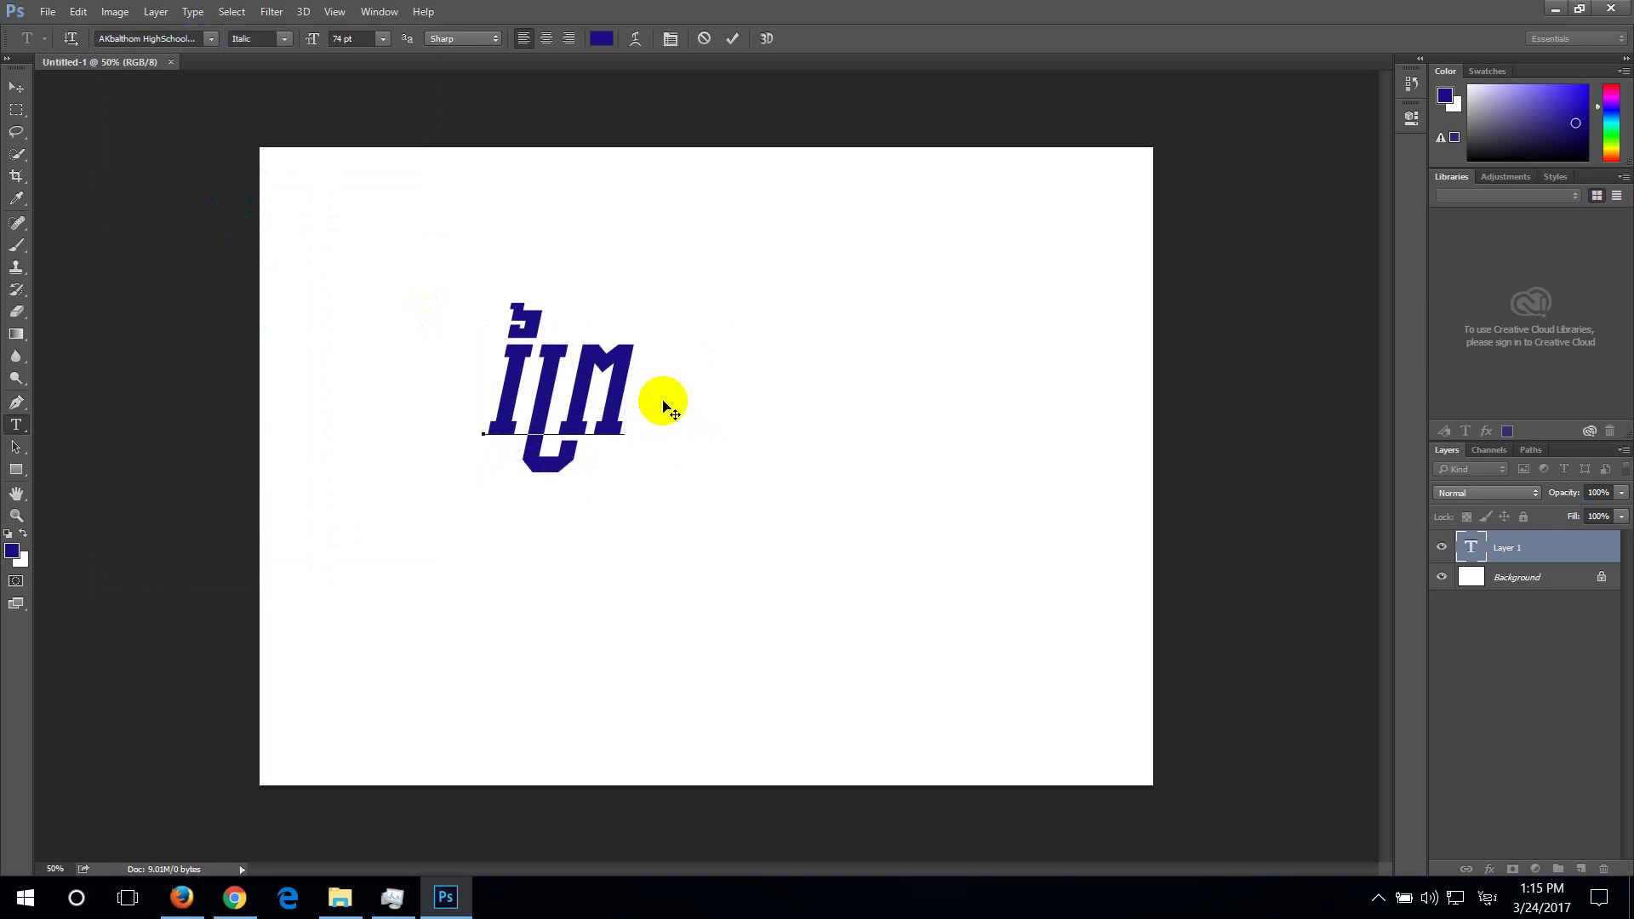
# Type the Khmer words ខ្តរឹក្សា, remove the space between them, and select all the text
pyautogui.write('ខ្ត')
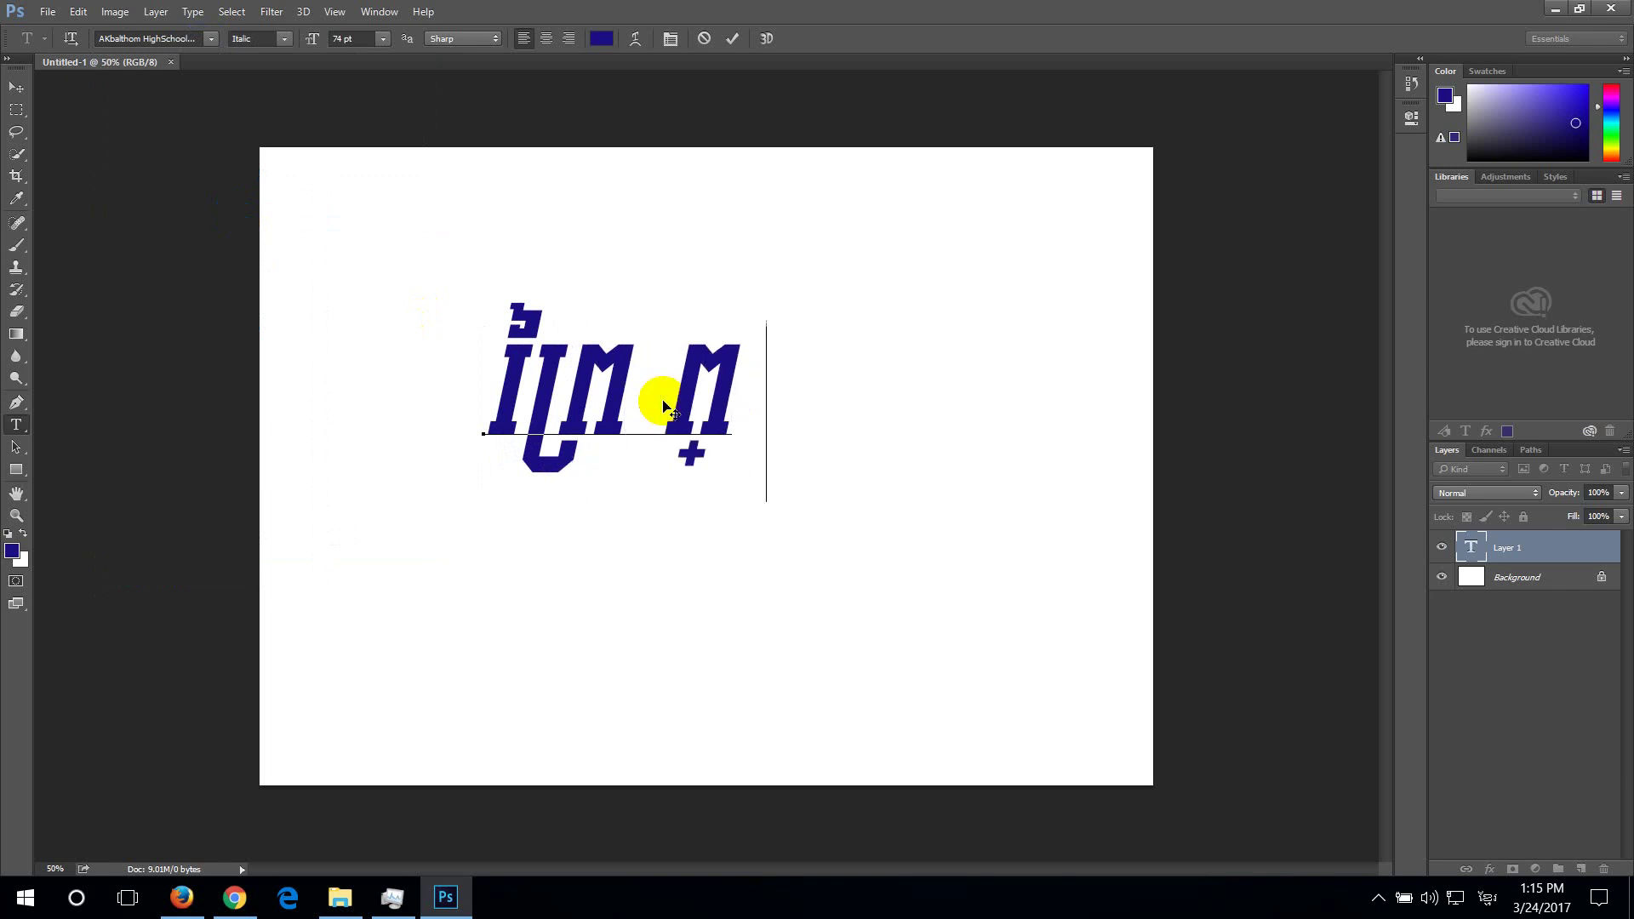
pyautogui.write('រឹក្')
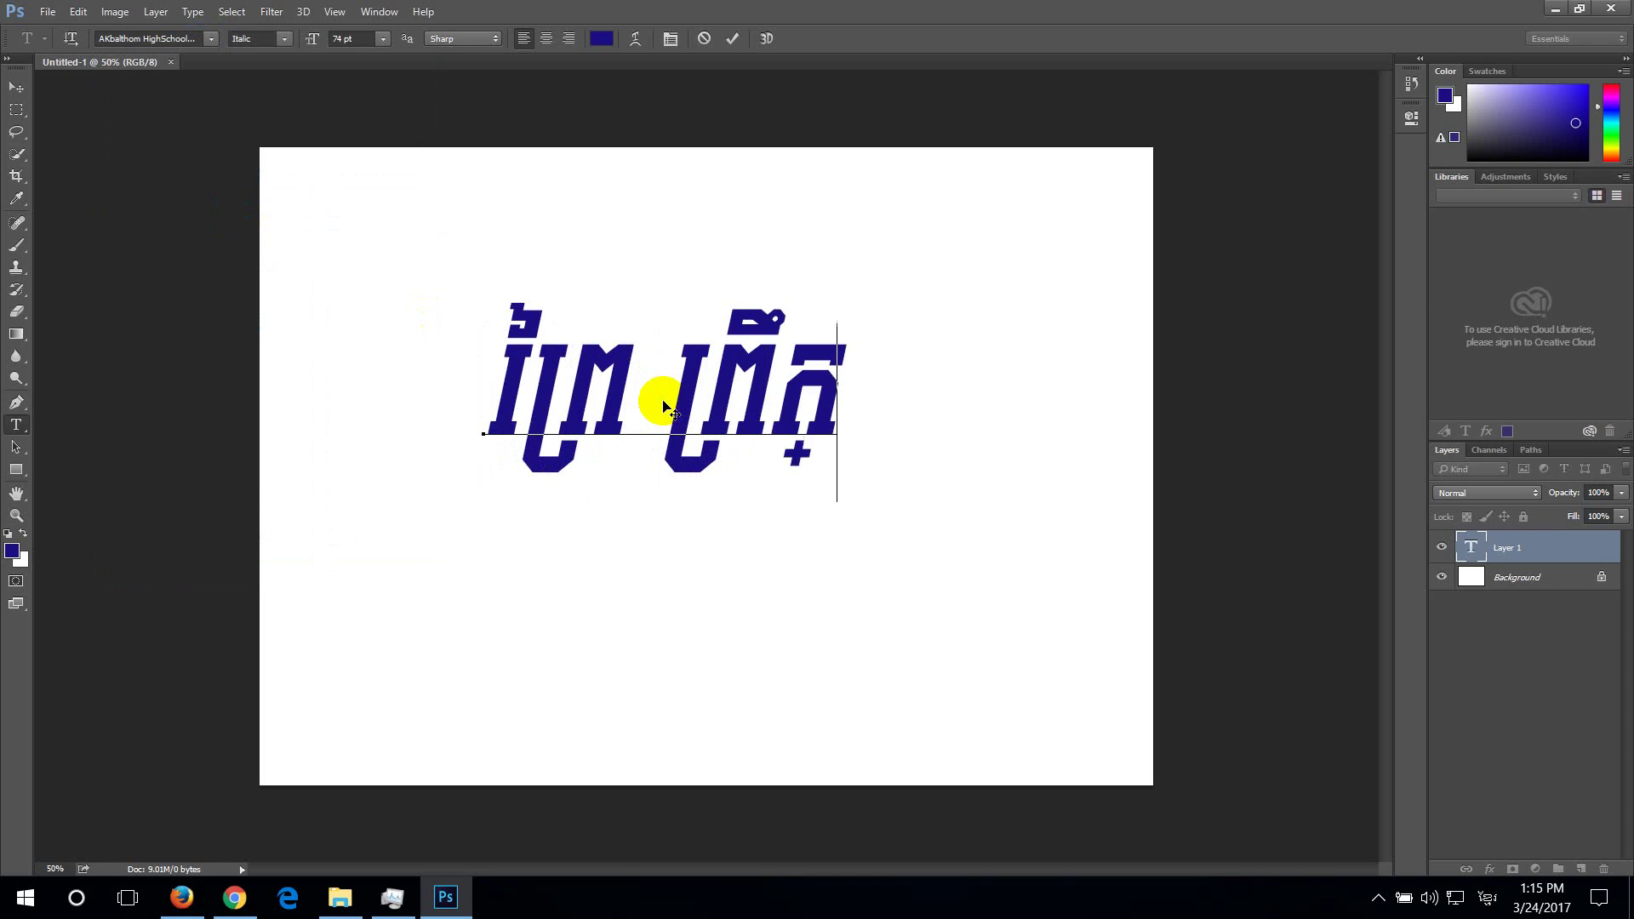
pyautogui.write('សា')
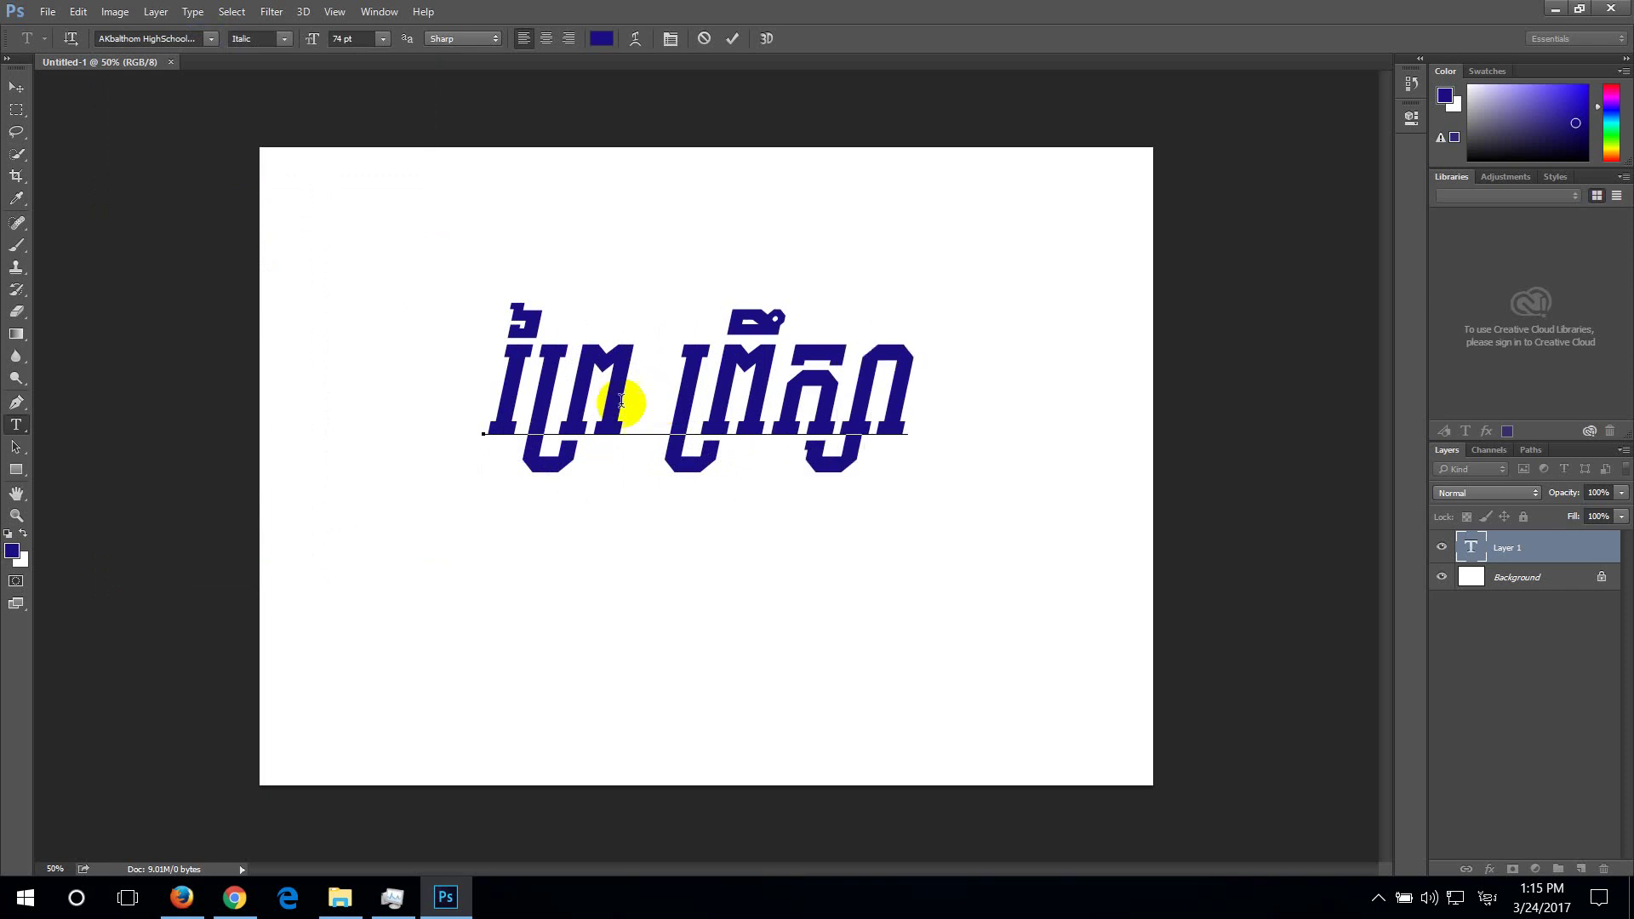
pyautogui.click(662, 393)
pyautogui.moveTo(664, 390); pyautogui.dragTo(638, 367)
pyautogui.click(643, 378)
pyautogui.click(646, 371)
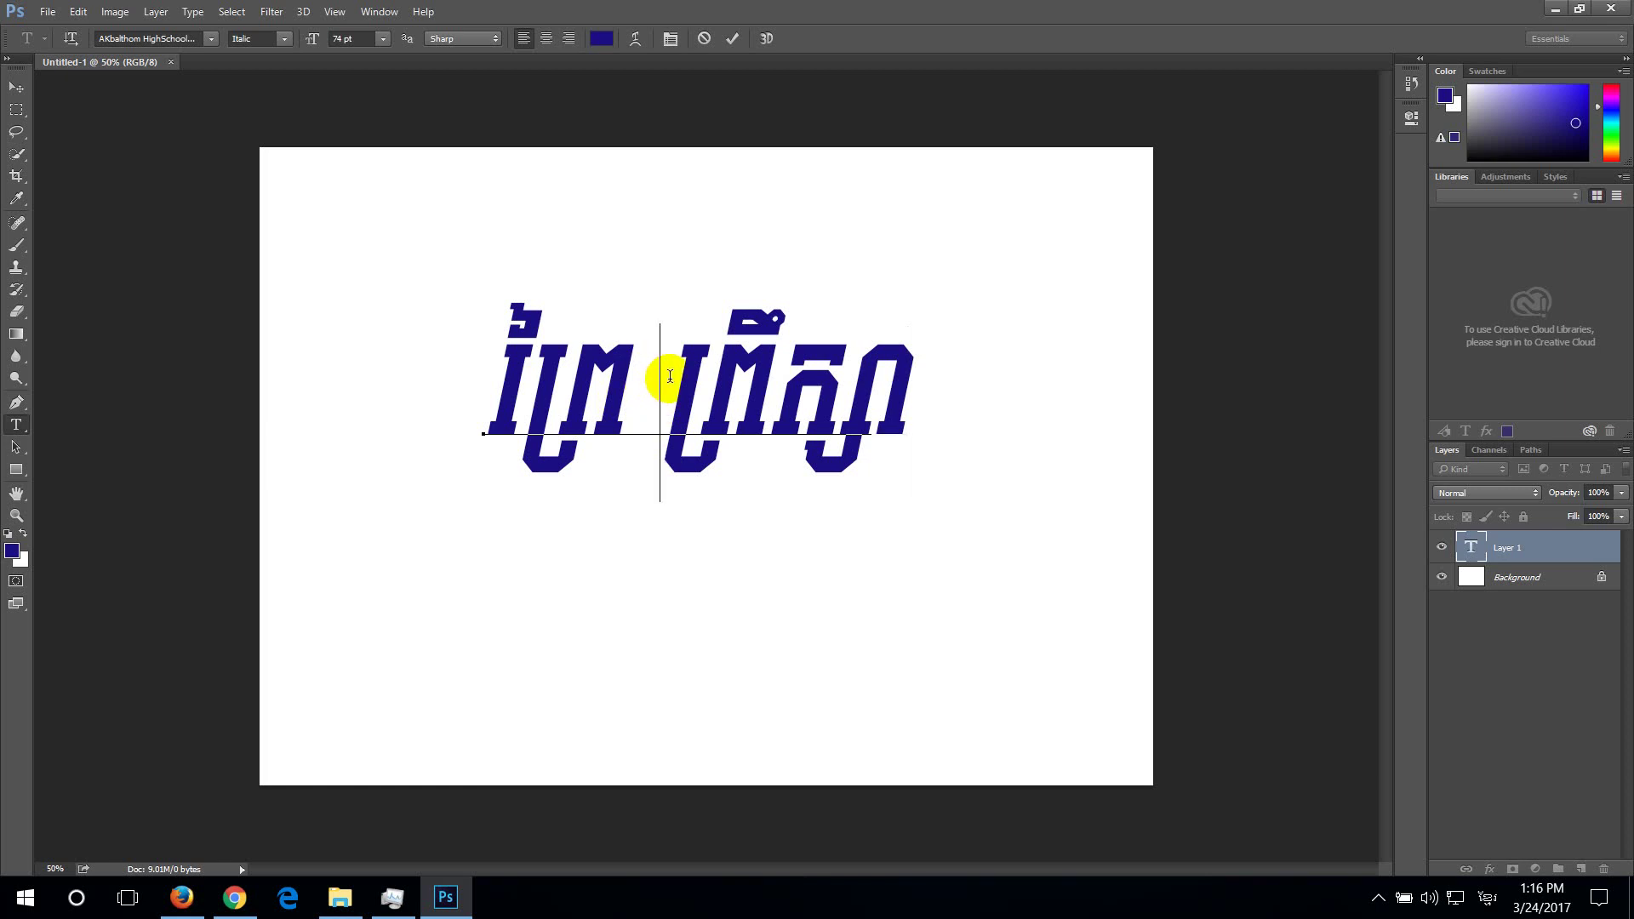
pyautogui.press('BackSpace')
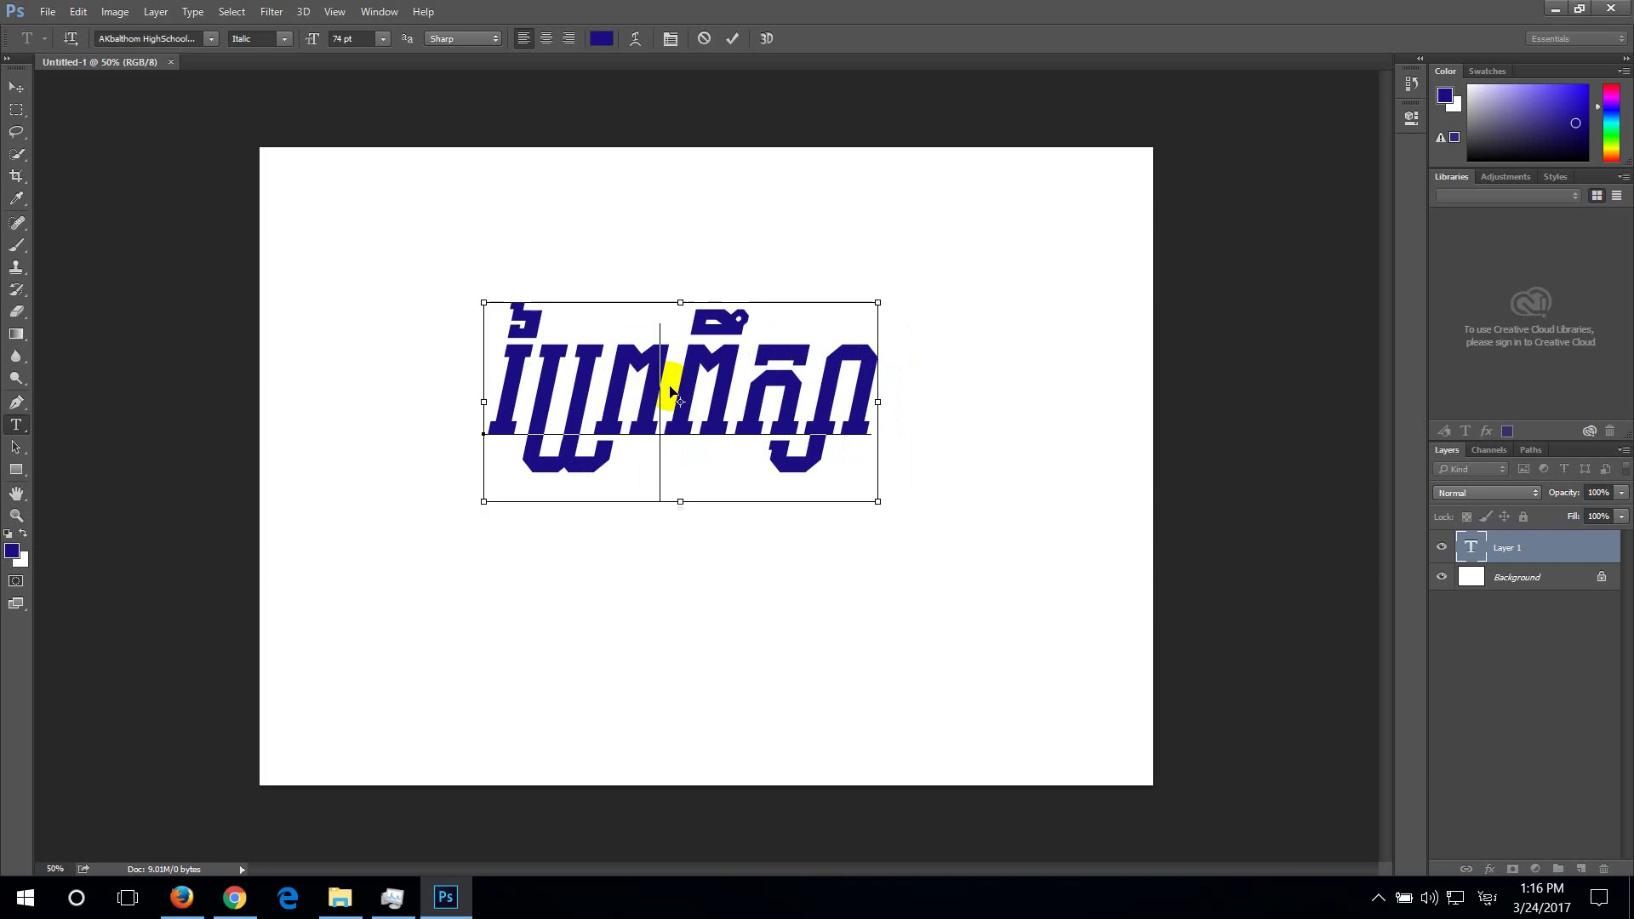
pyautogui.hotkey('ctrl', 'a')
# Apply Kh-KhamSamnar Regular to the selected title, commit the text, and minimize Photoshop
pyautogui.click(212, 39)
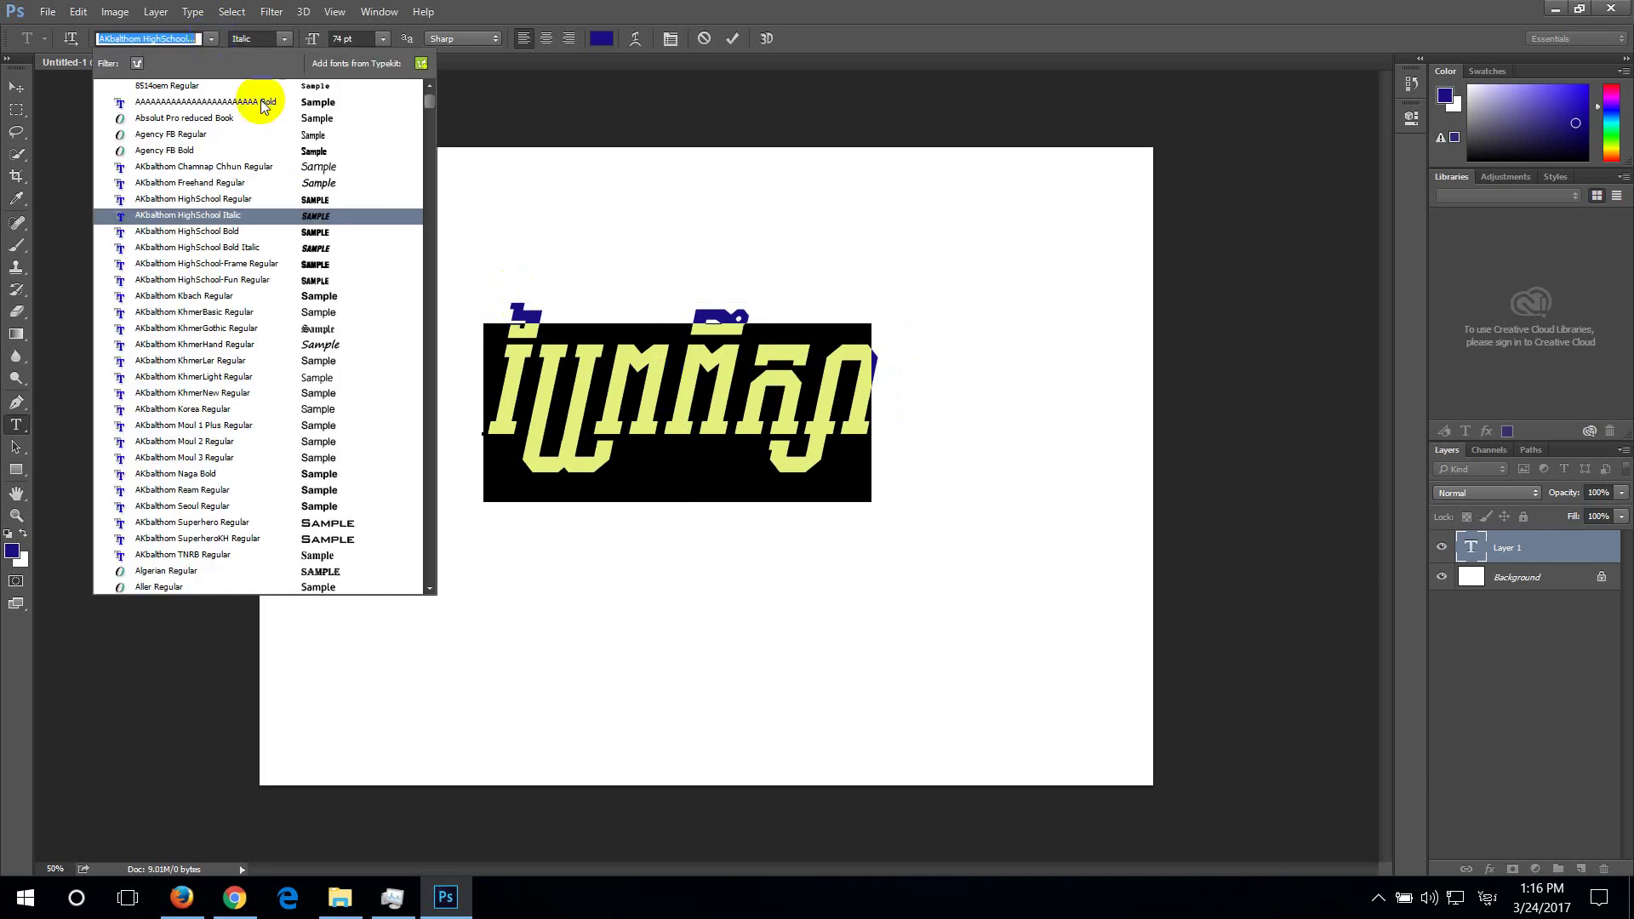
pyautogui.moveTo(426, 113); pyautogui.dragTo(428, 291)
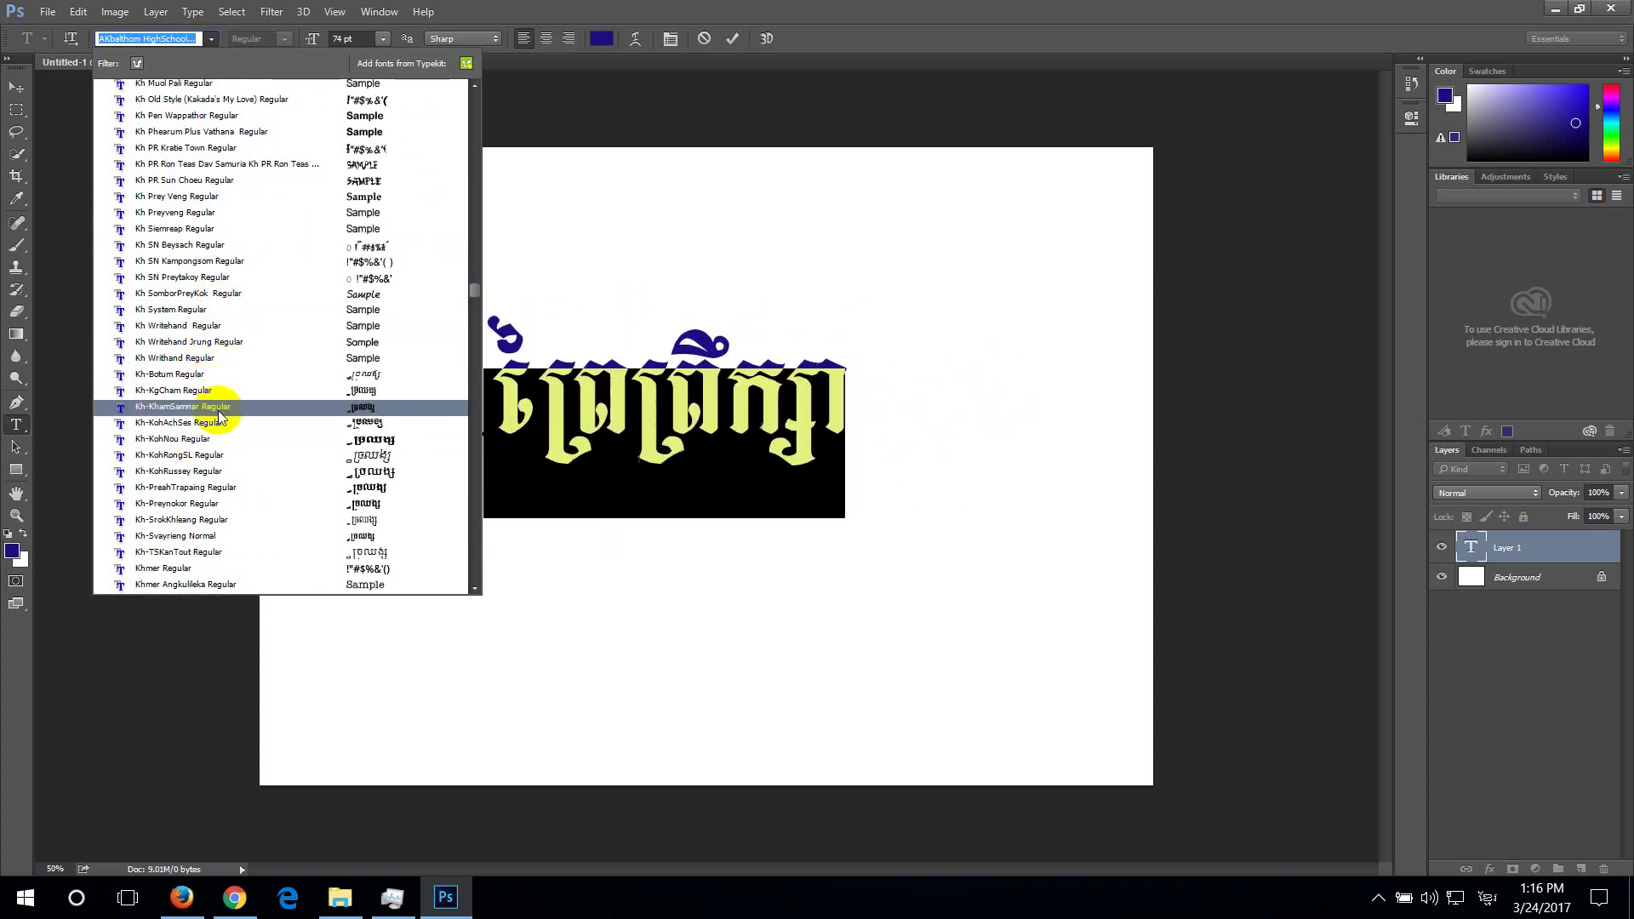
pyautogui.click(217, 408)
pyautogui.click(705, 426)
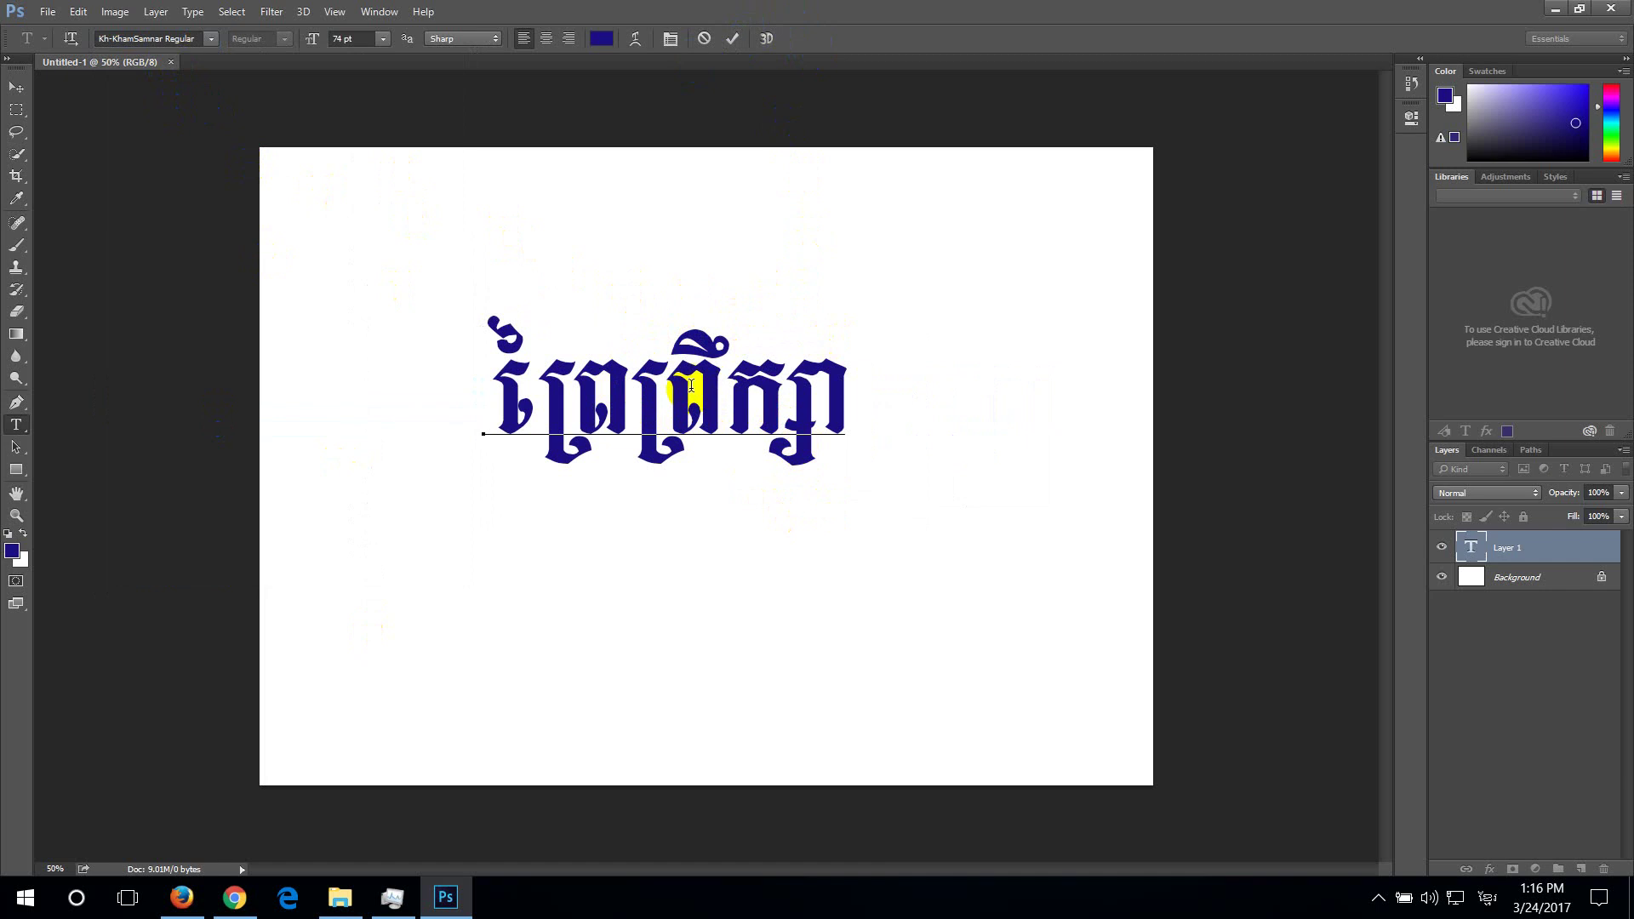
pyautogui.click(291, 123)
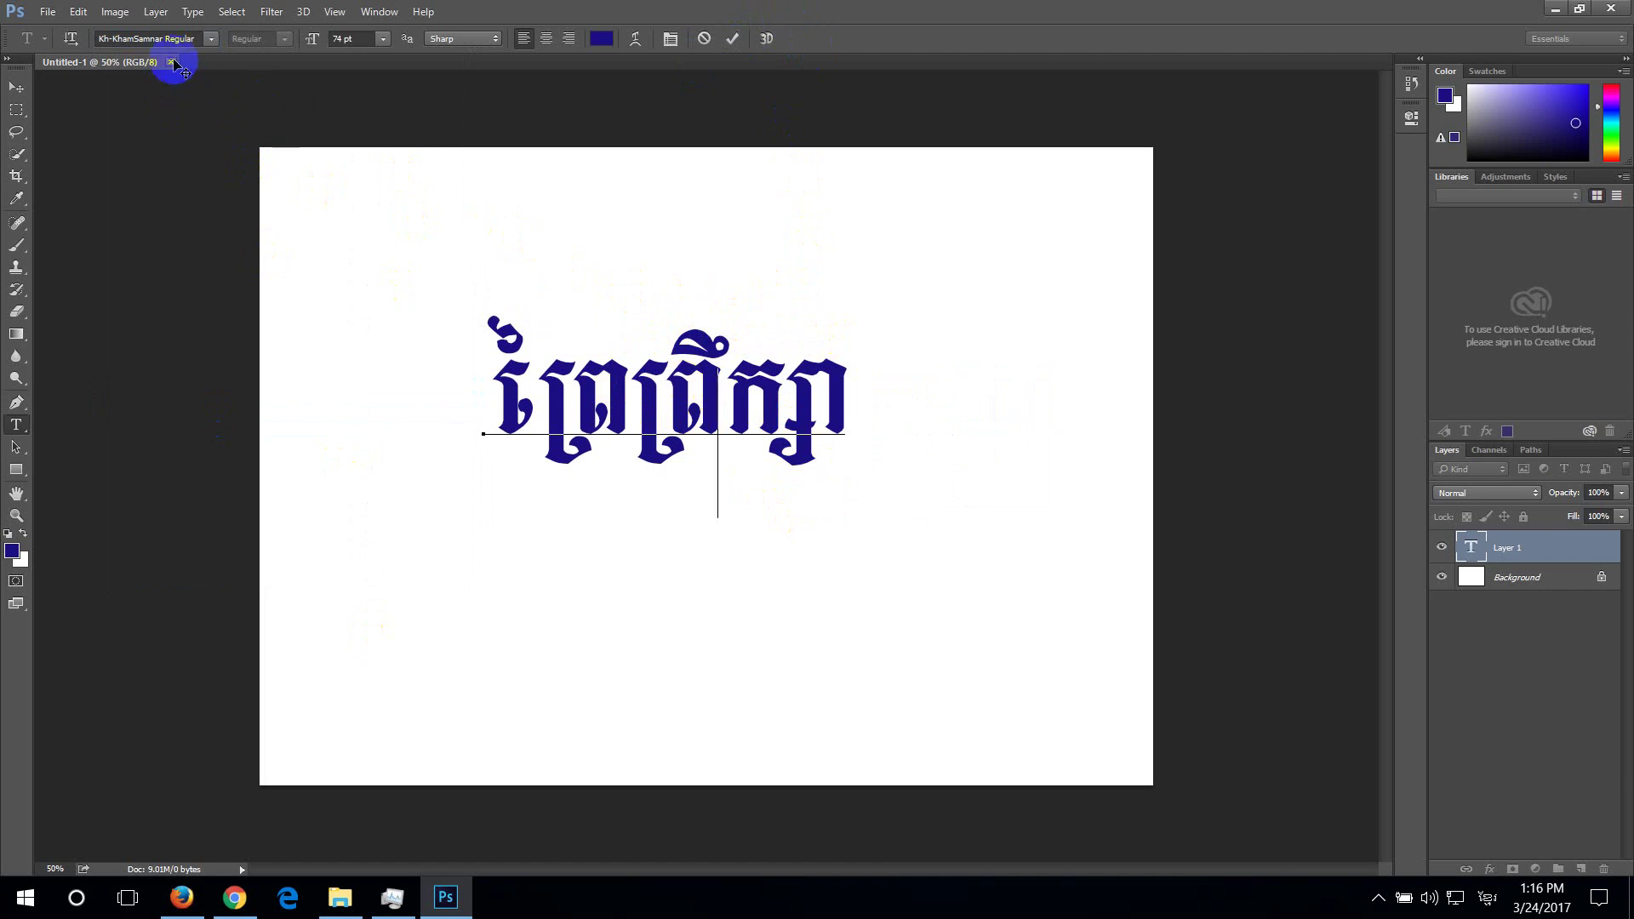
pyautogui.click(732, 38)
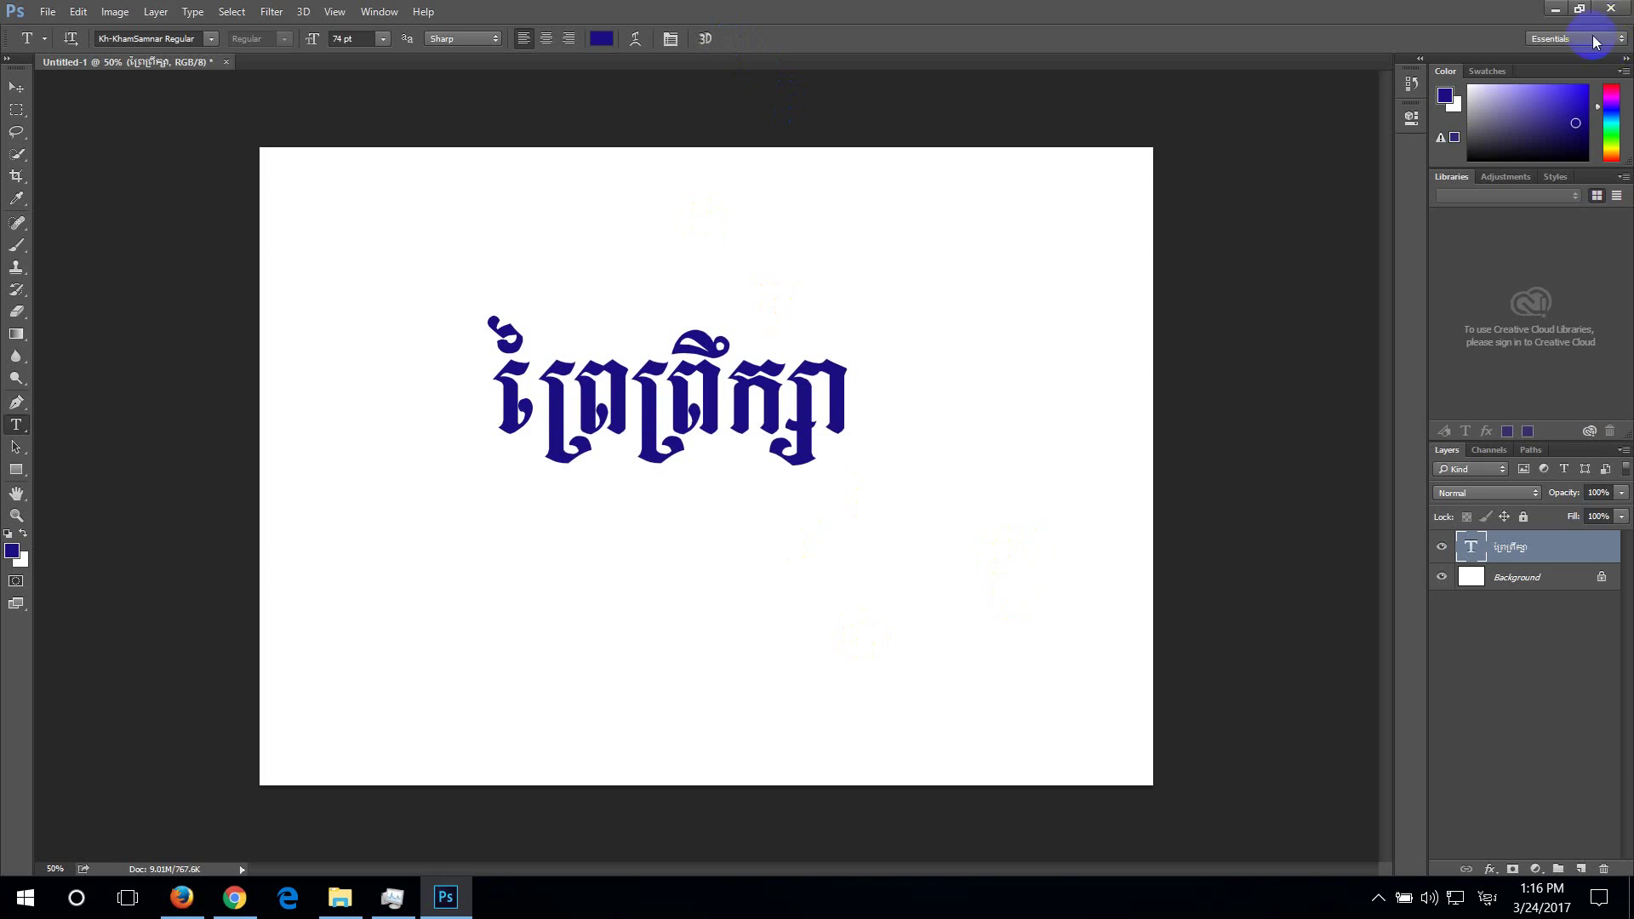
pyautogui.click(1555, 8)
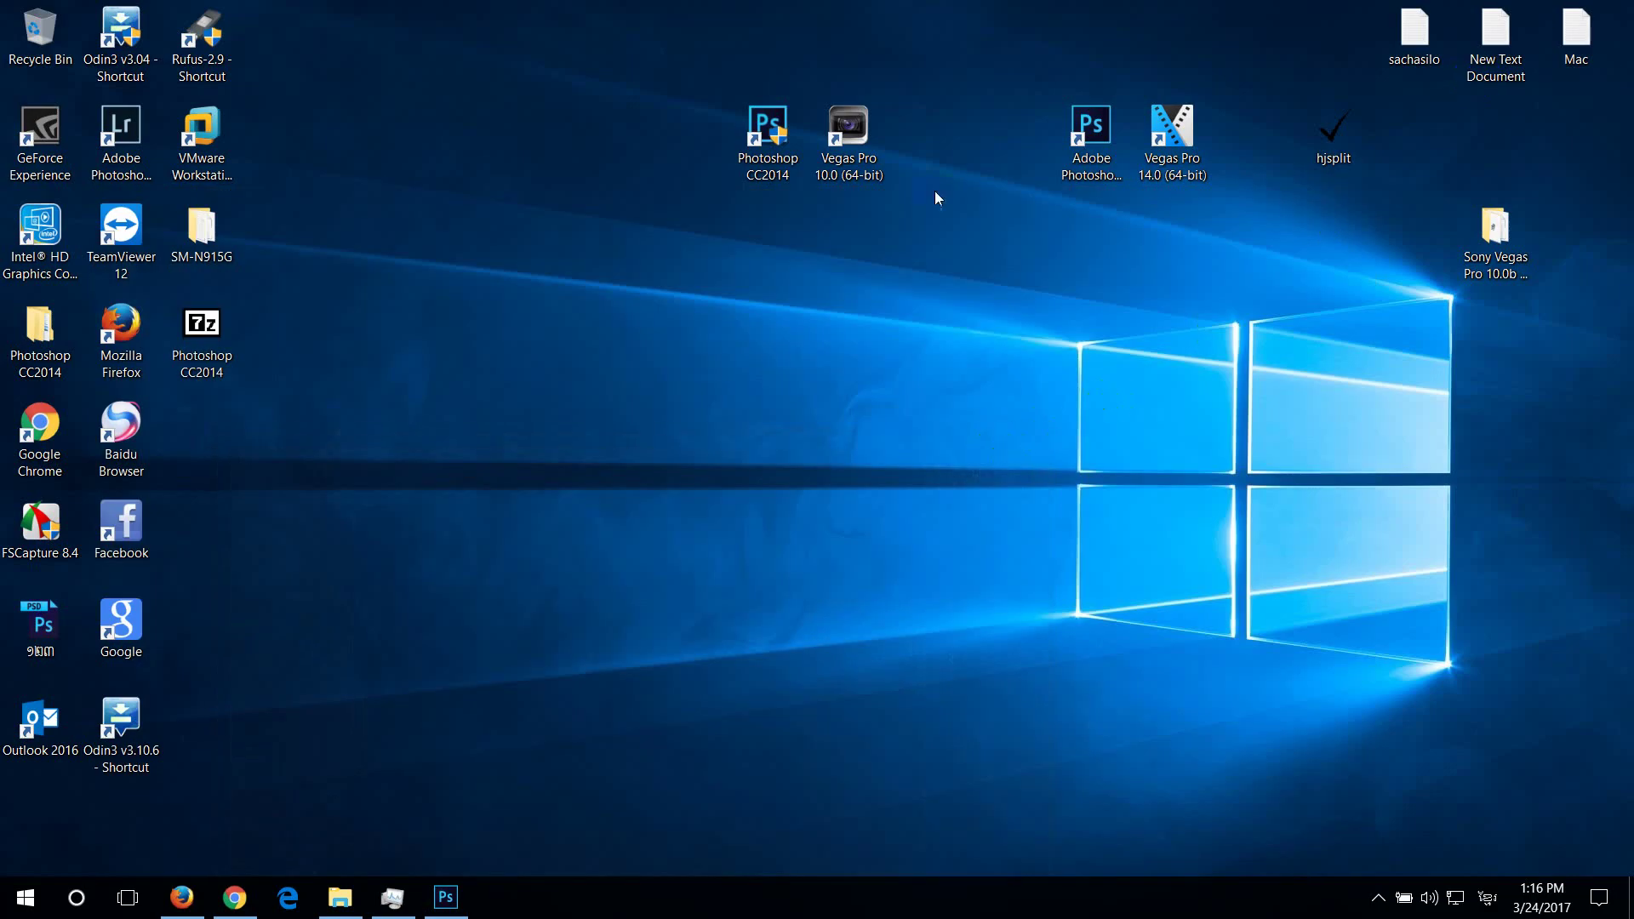
# Select and deselect the Photoshop CC2014 and Vegas Pro 10 desktop shortcuts
pyautogui.click(1018, 145)
pyautogui.moveTo(961, 90); pyautogui.dragTo(715, 349)
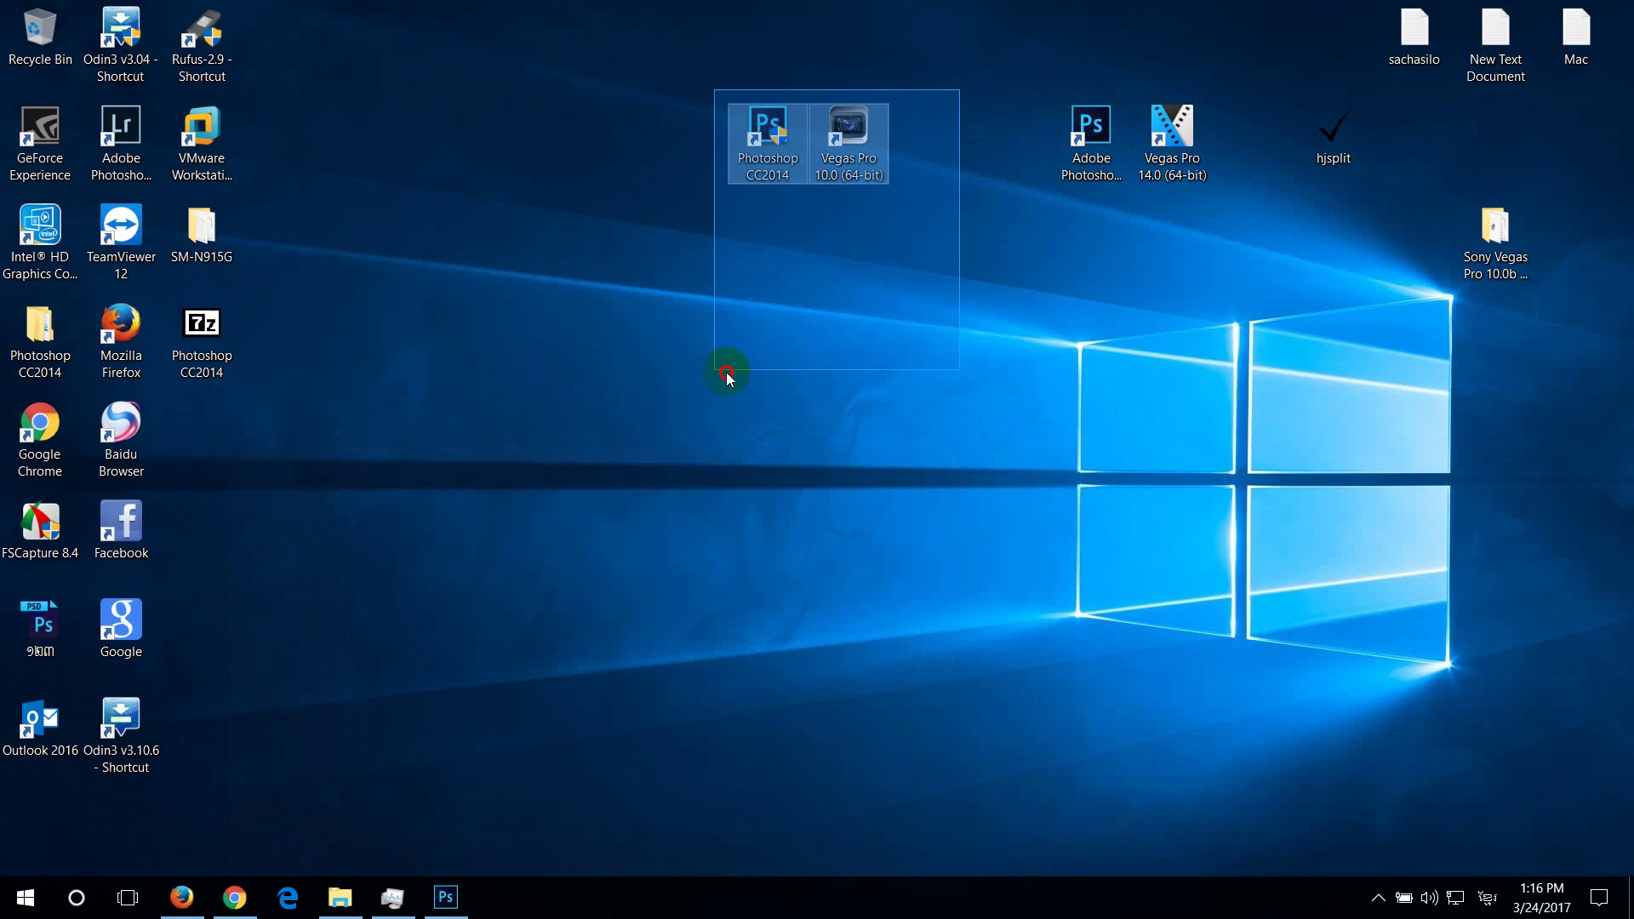
pyautogui.click(960, 488)
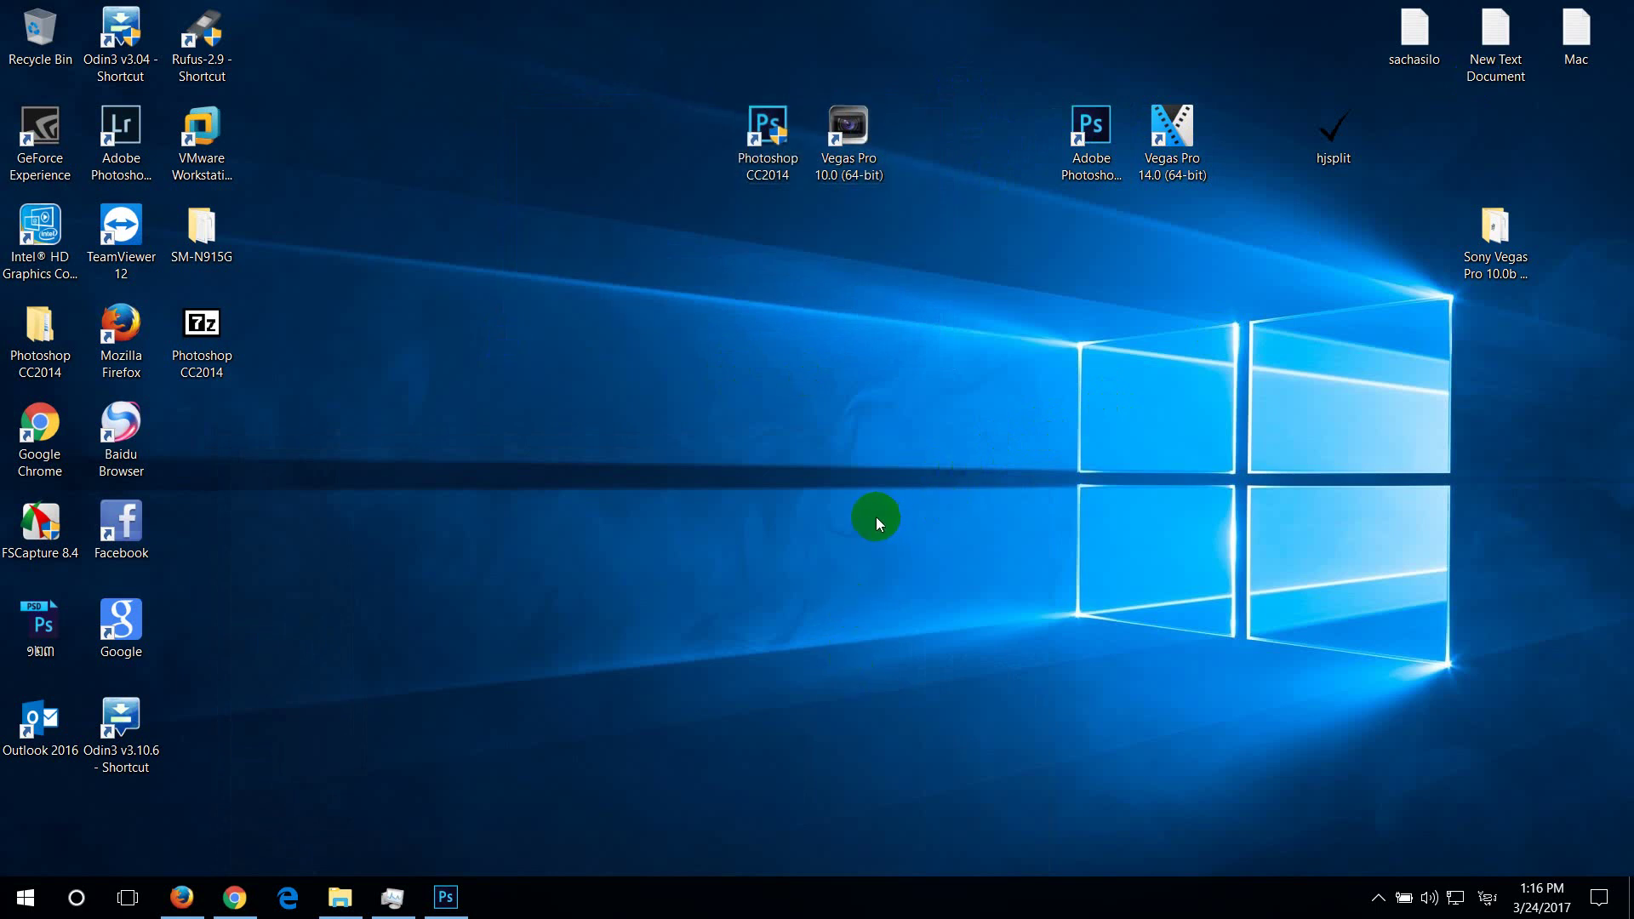
pyautogui.moveTo(967, 73); pyautogui.dragTo(740, 269)
pyautogui.click(831, 478)
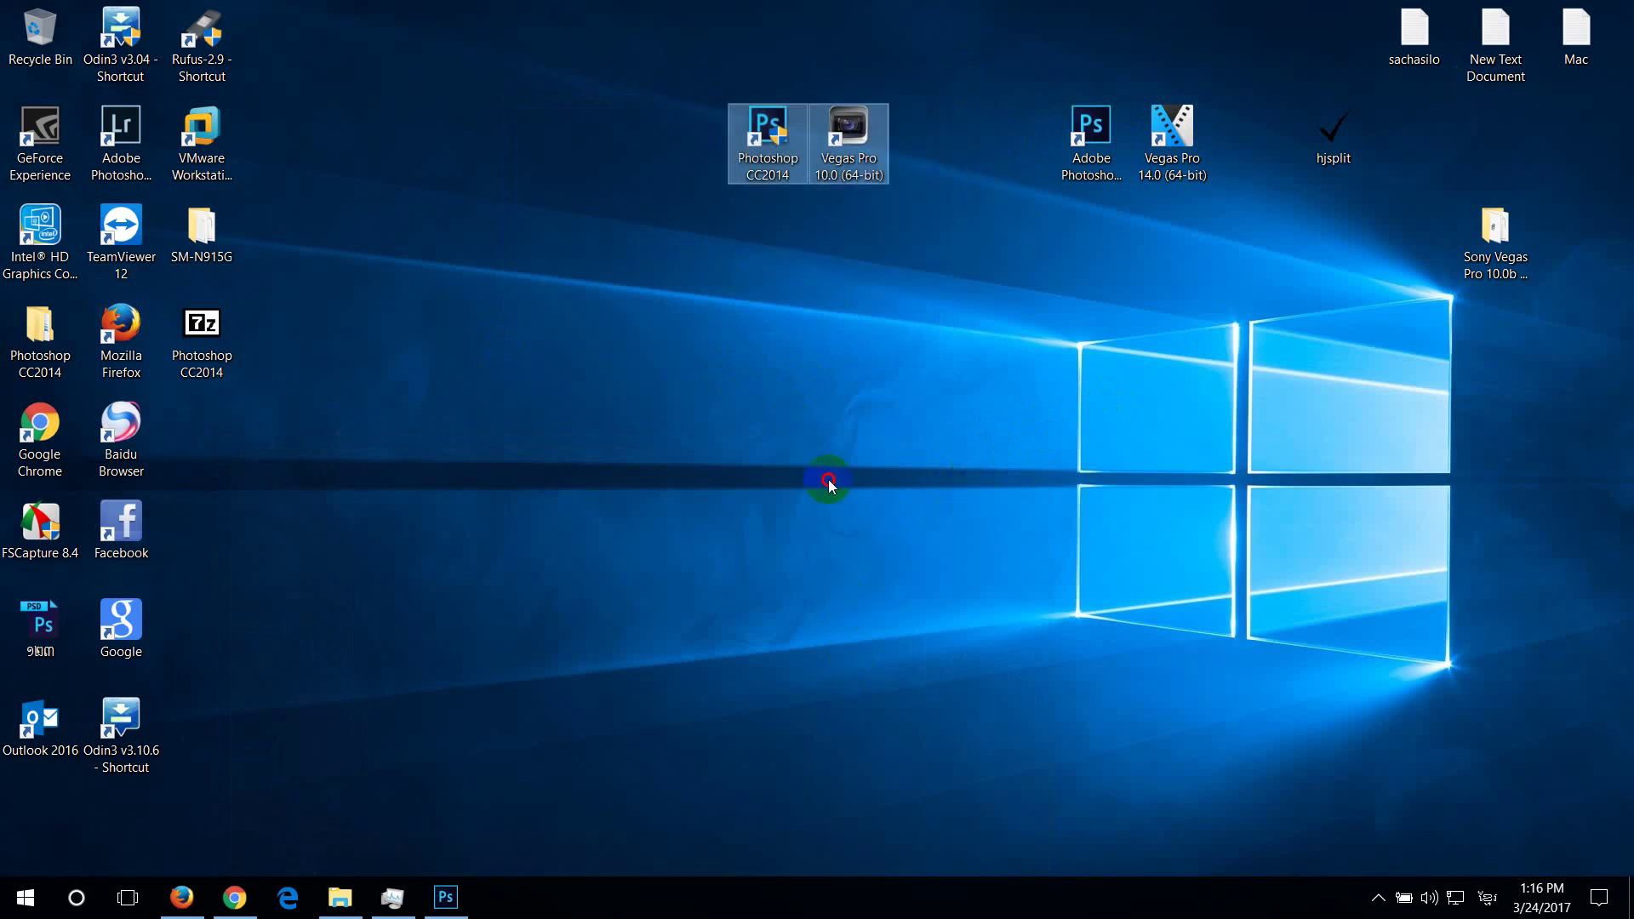
# Open File Explorer to Videos > DjIt-Mix and peek into the Render-Out and Text folders
pyautogui.click(360, 880)
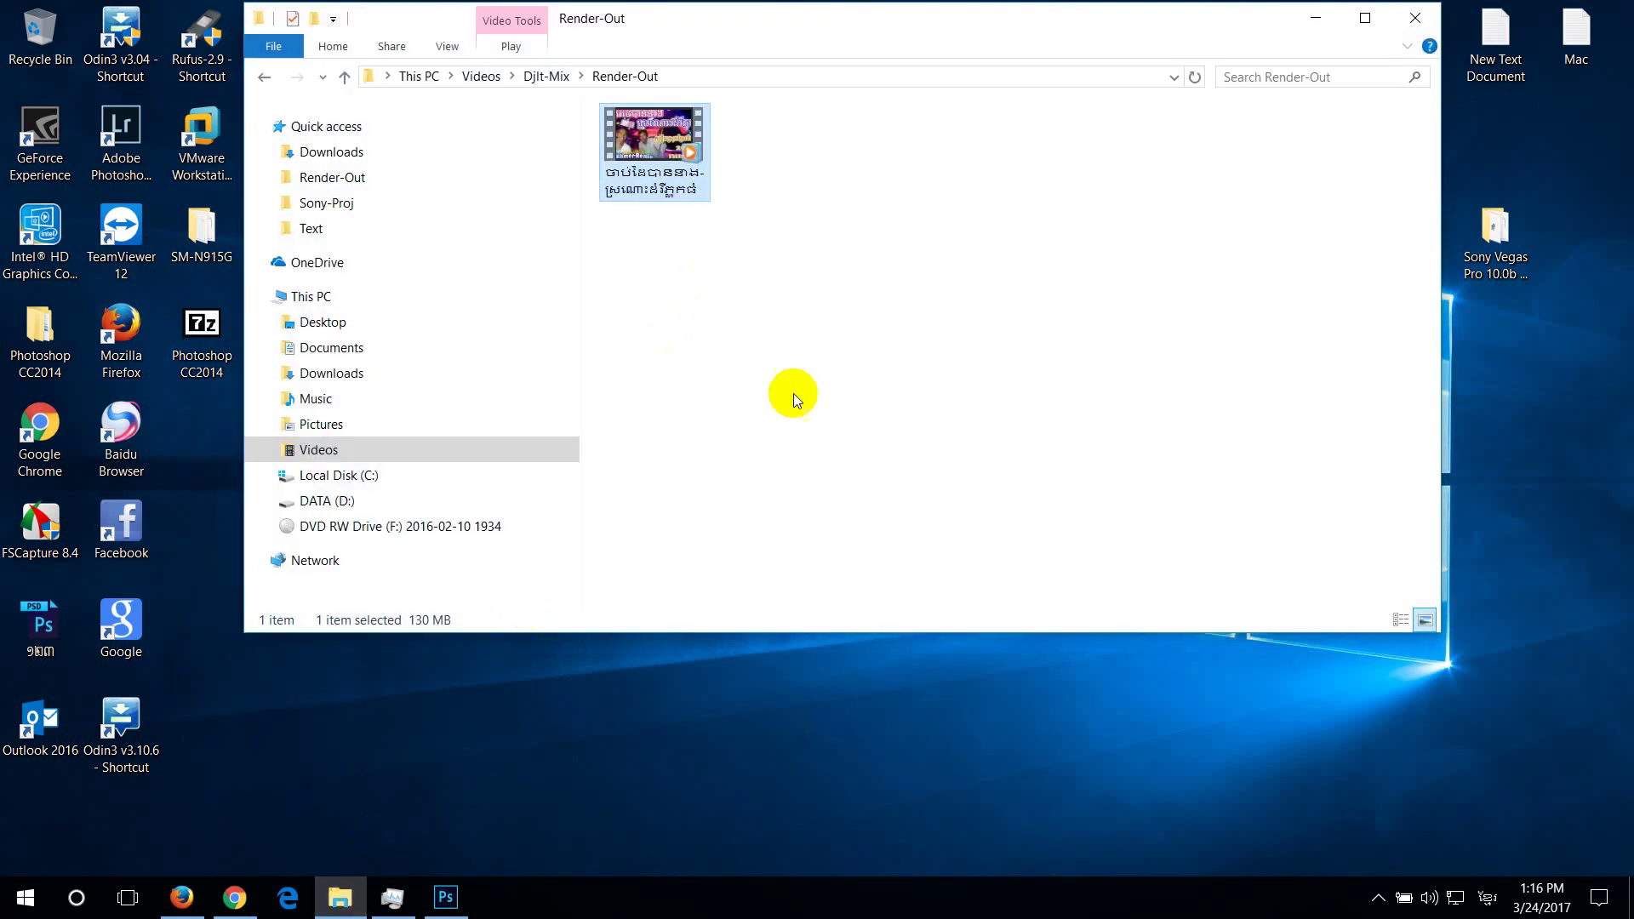
pyautogui.click(321, 449)
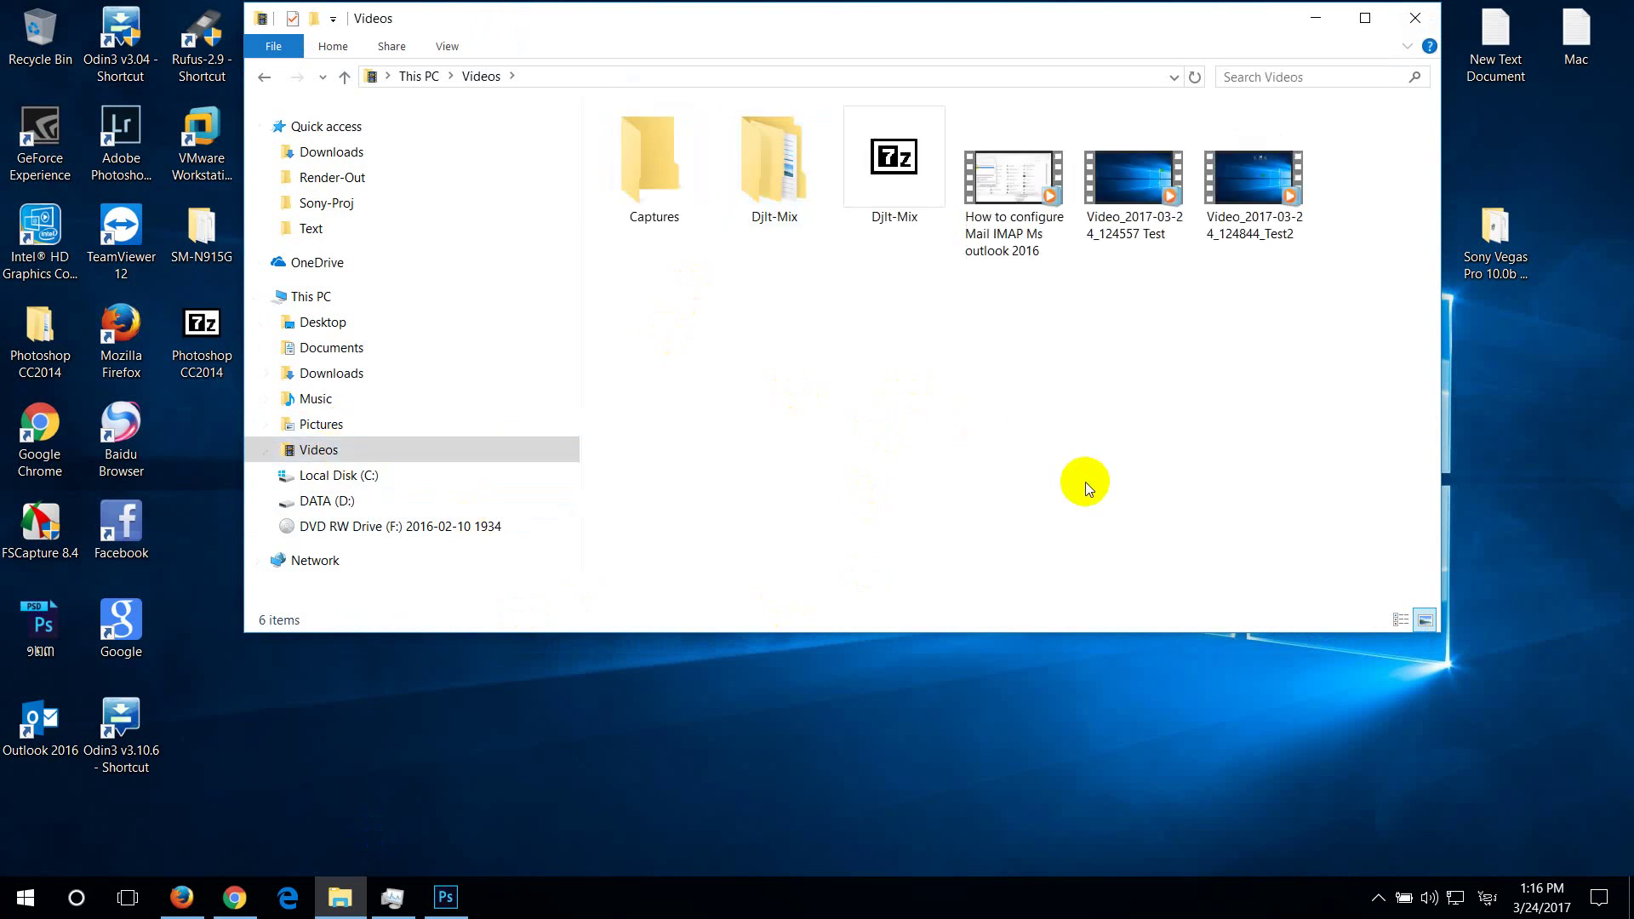
pyautogui.doubleClick(772, 155)
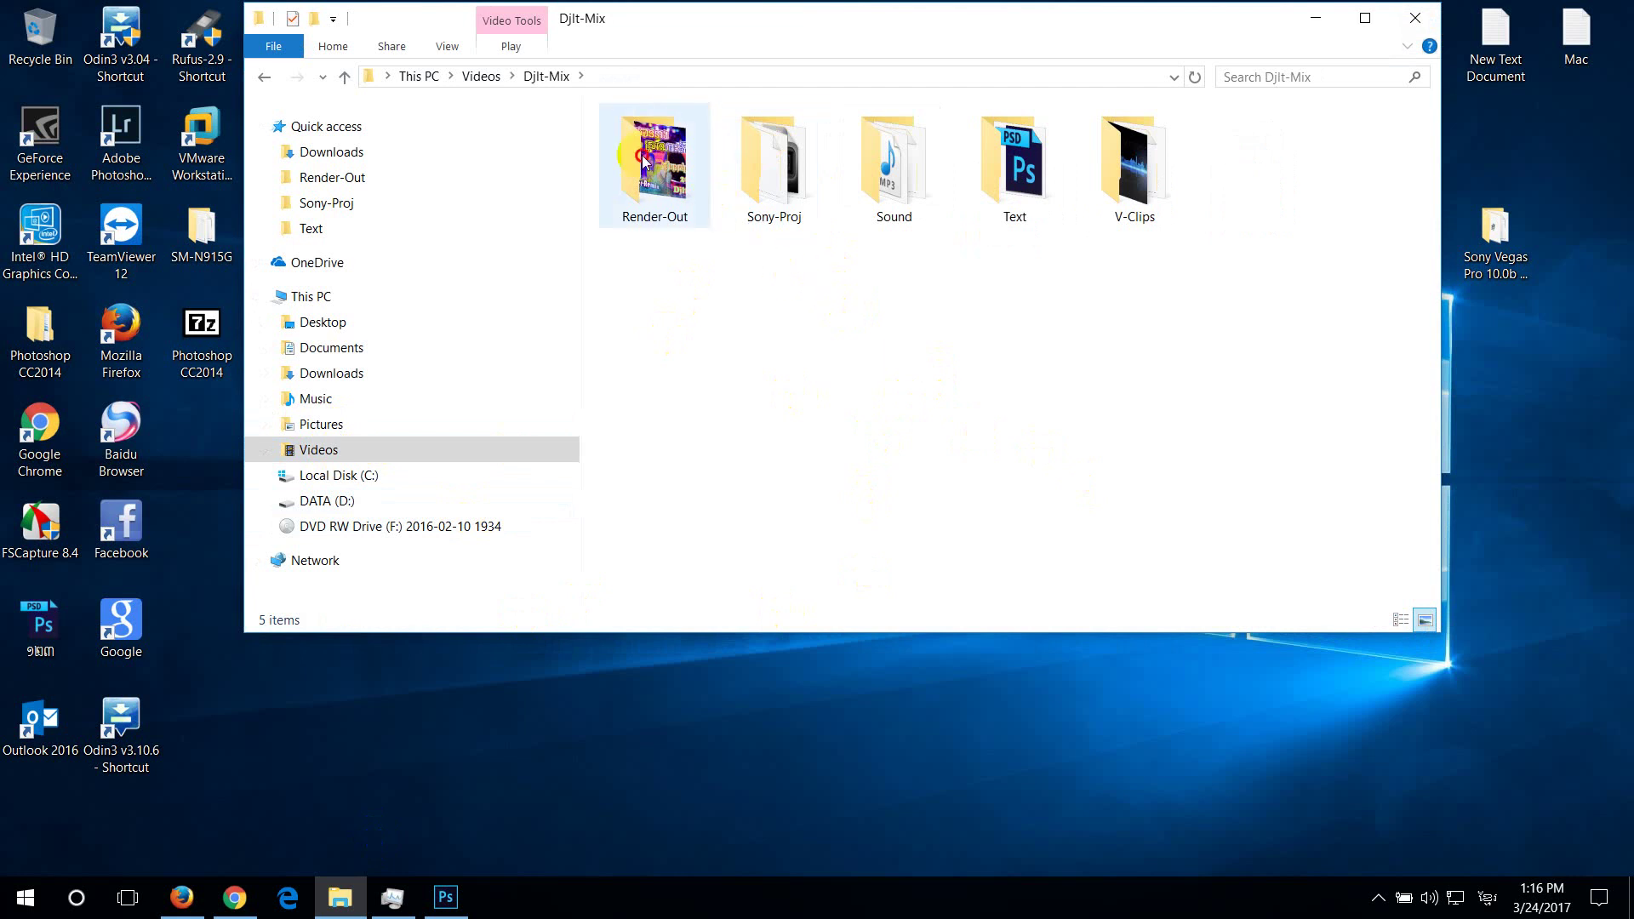
pyautogui.doubleClick(652, 153)
pyautogui.click(265, 76)
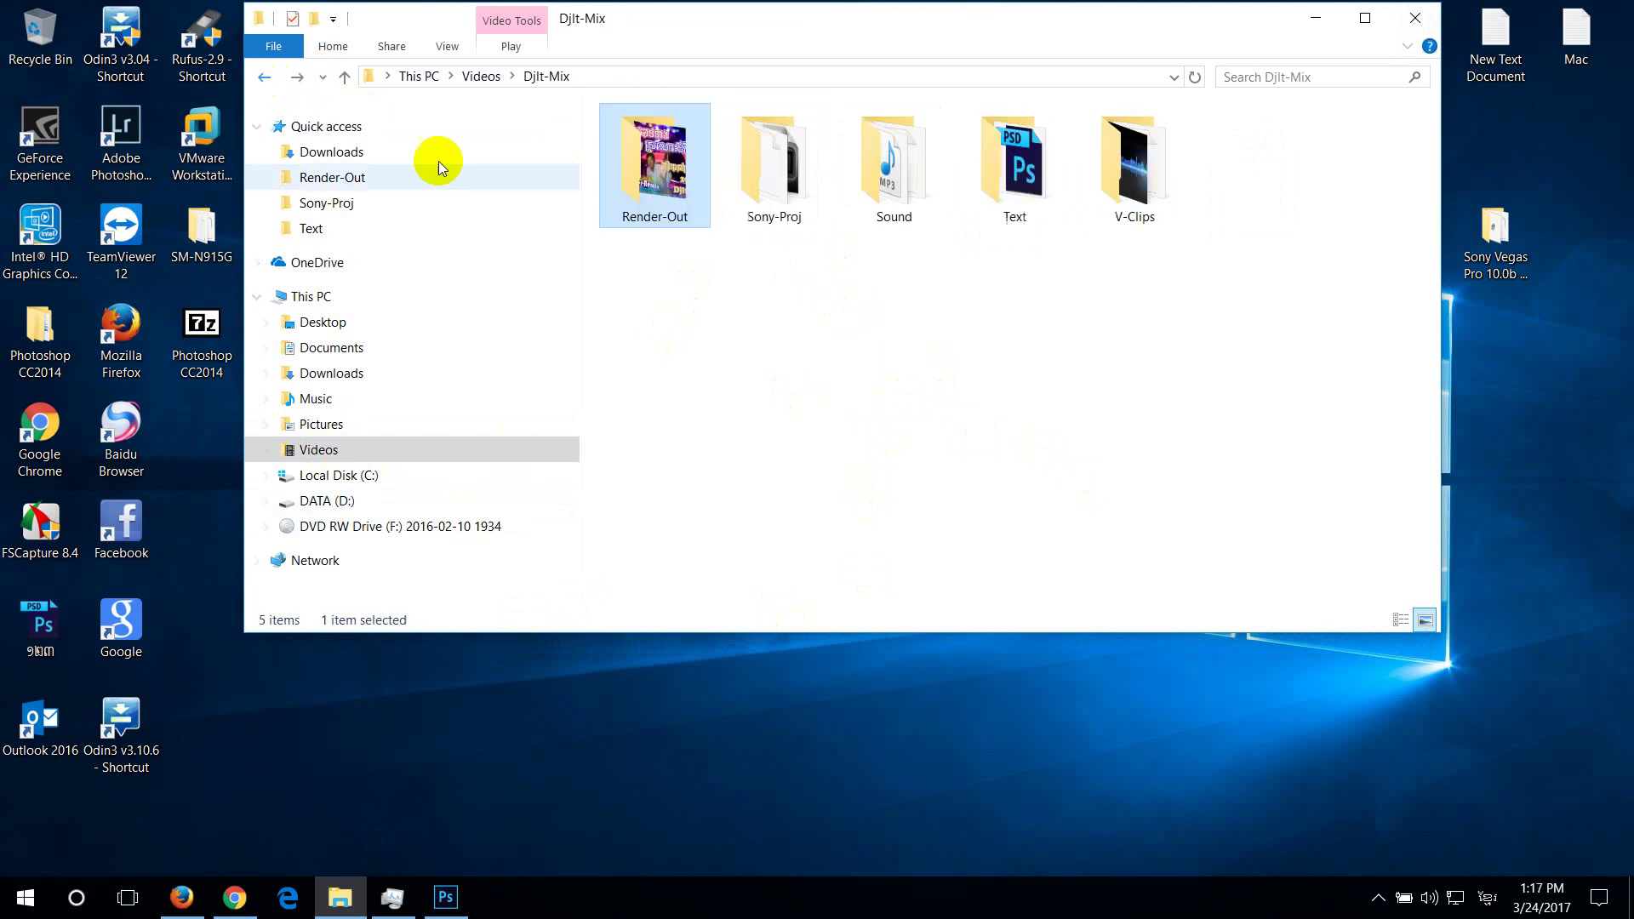
pyautogui.doubleClick(1057, 179)
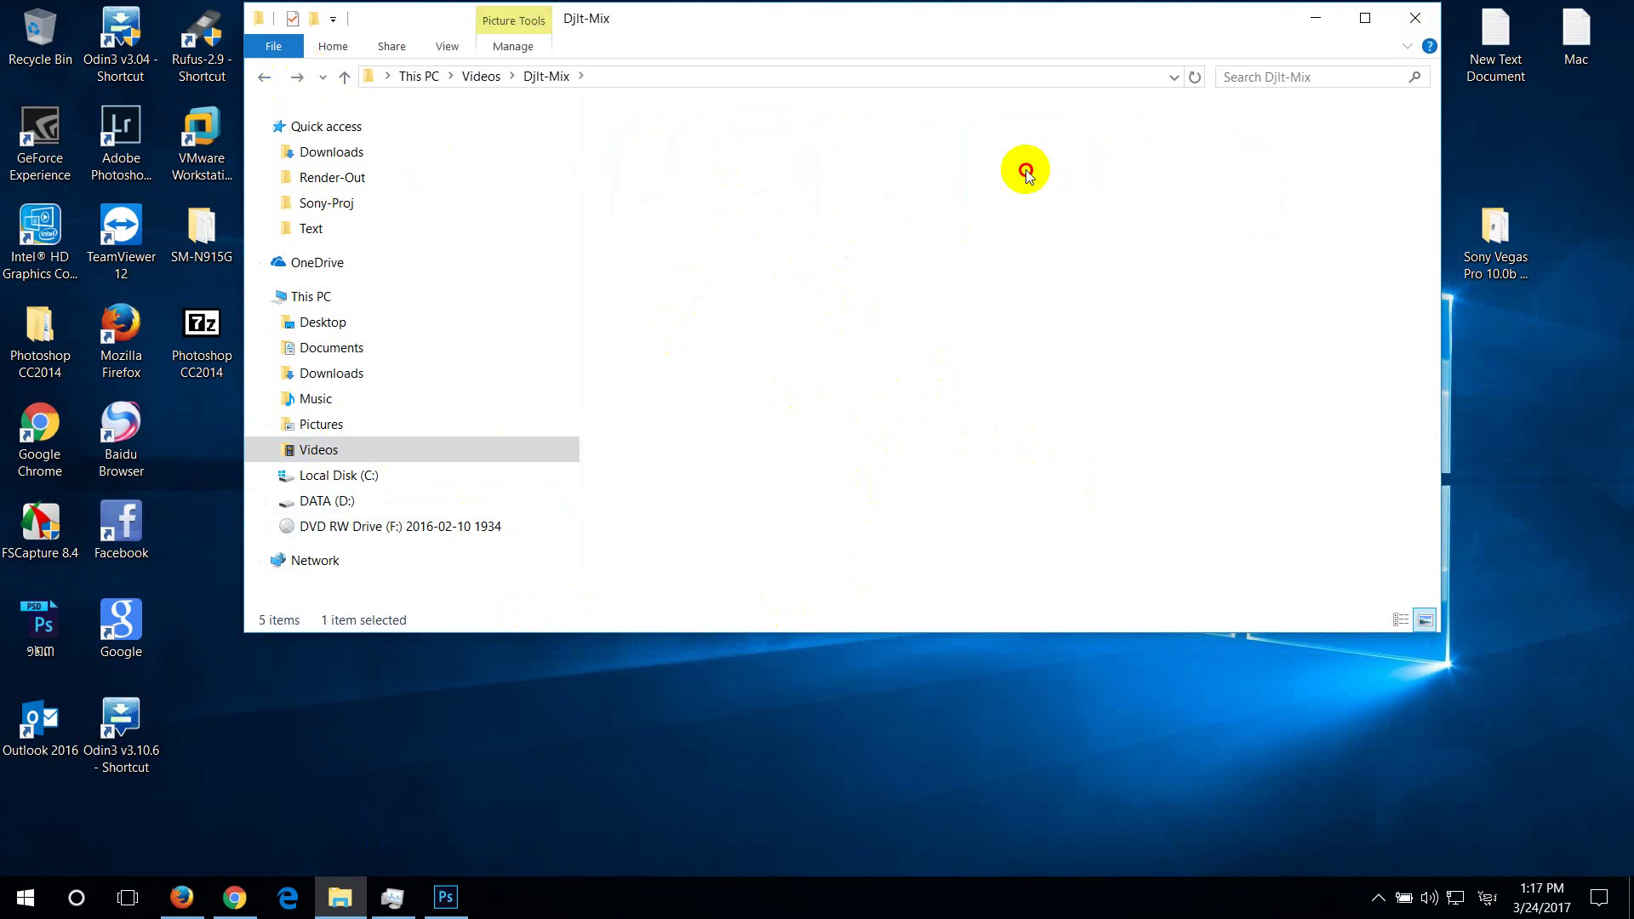
pyautogui.click(265, 76)
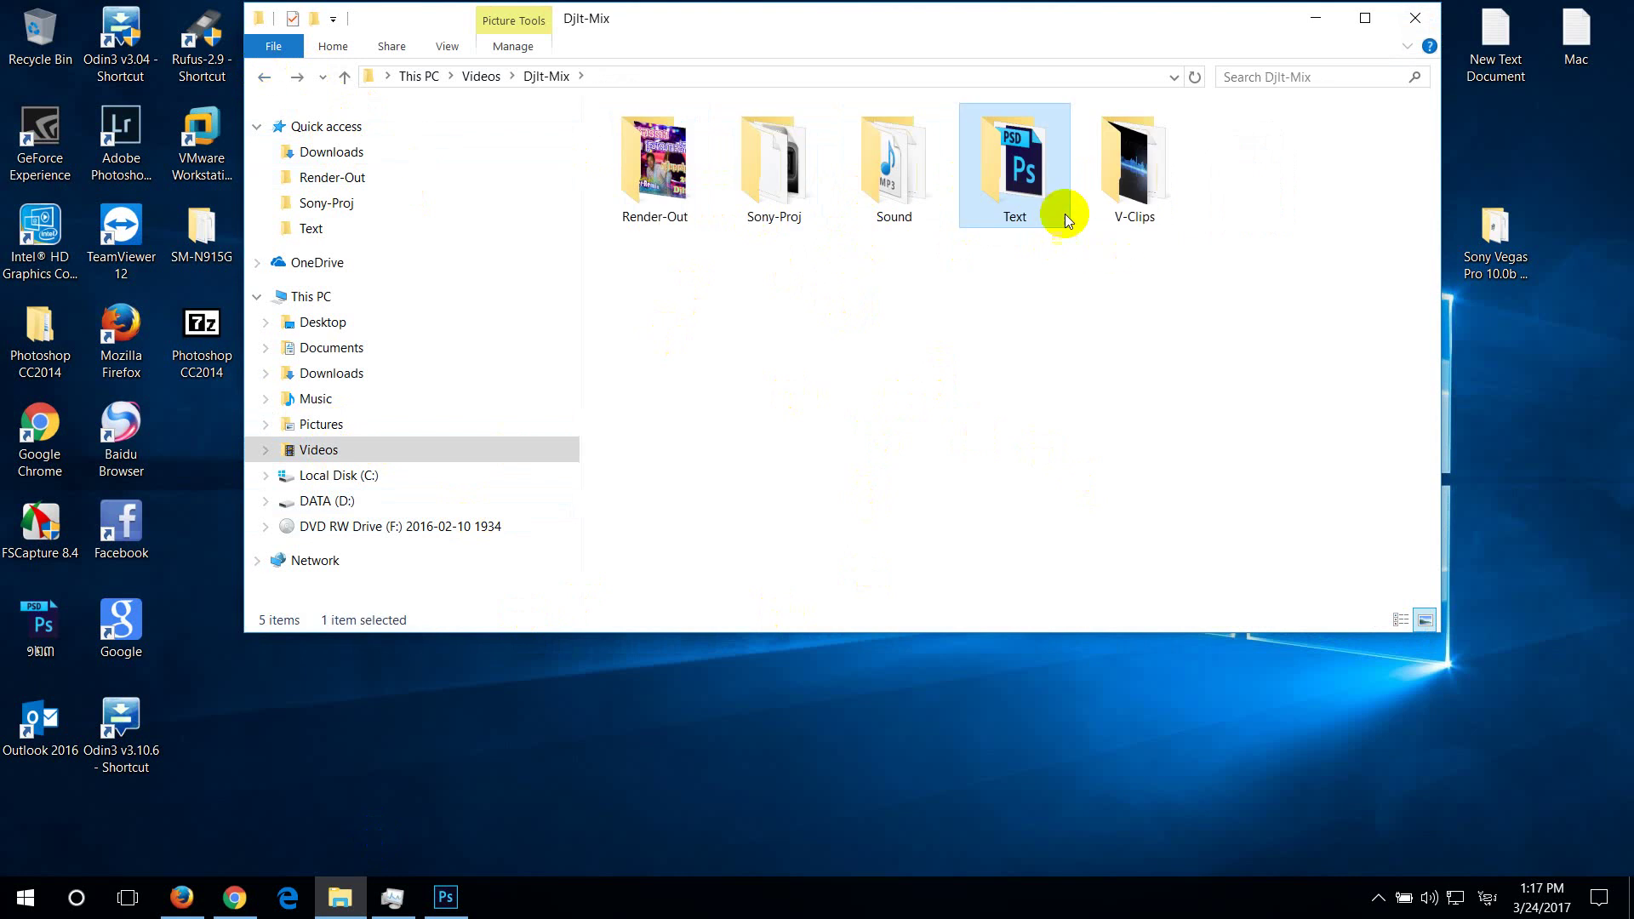
# Reopen DjIt-Mix from Videos, select its five subfolders, and move the Explorer window down-right
pyautogui.click(651, 187)
pyautogui.click(1217, 274)
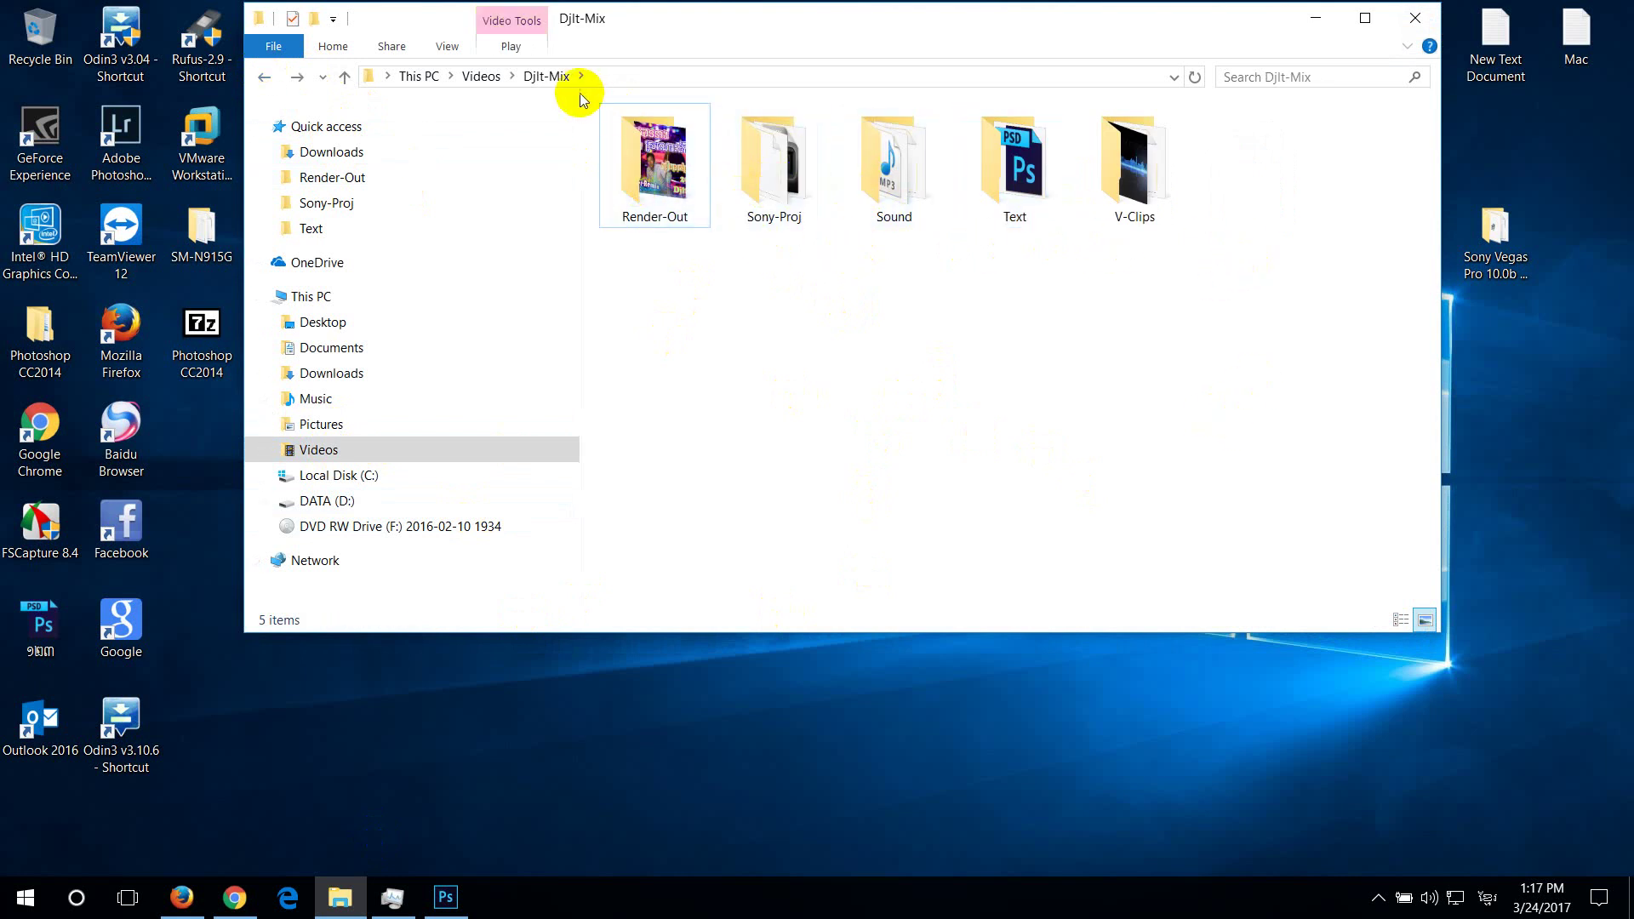
pyautogui.click(481, 76)
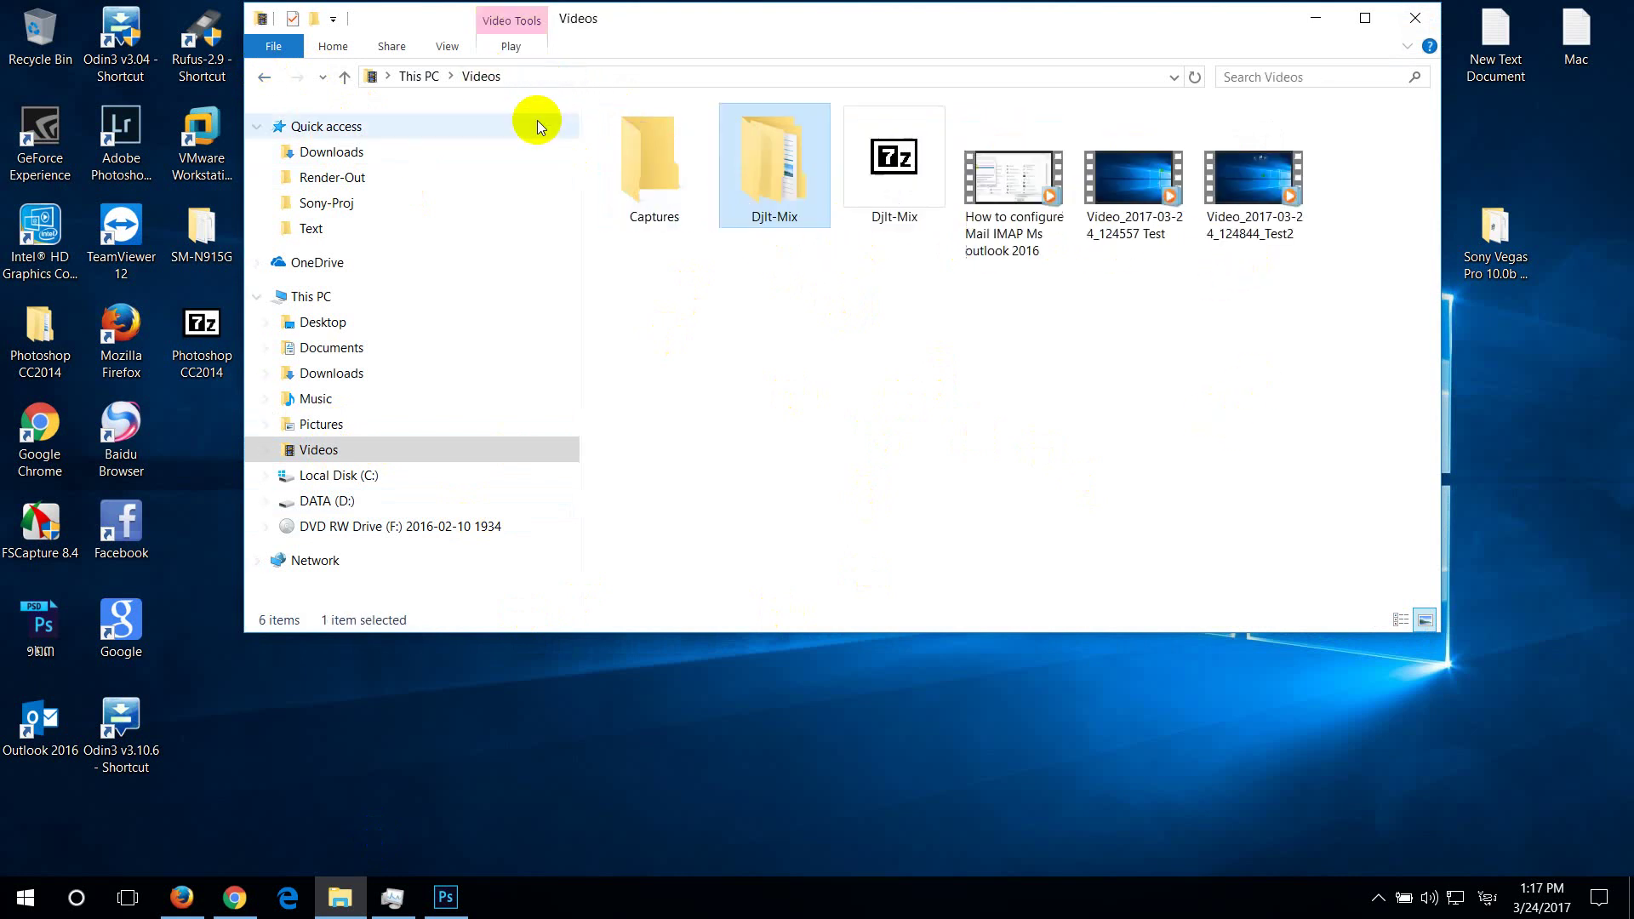
pyautogui.doubleClick(783, 194)
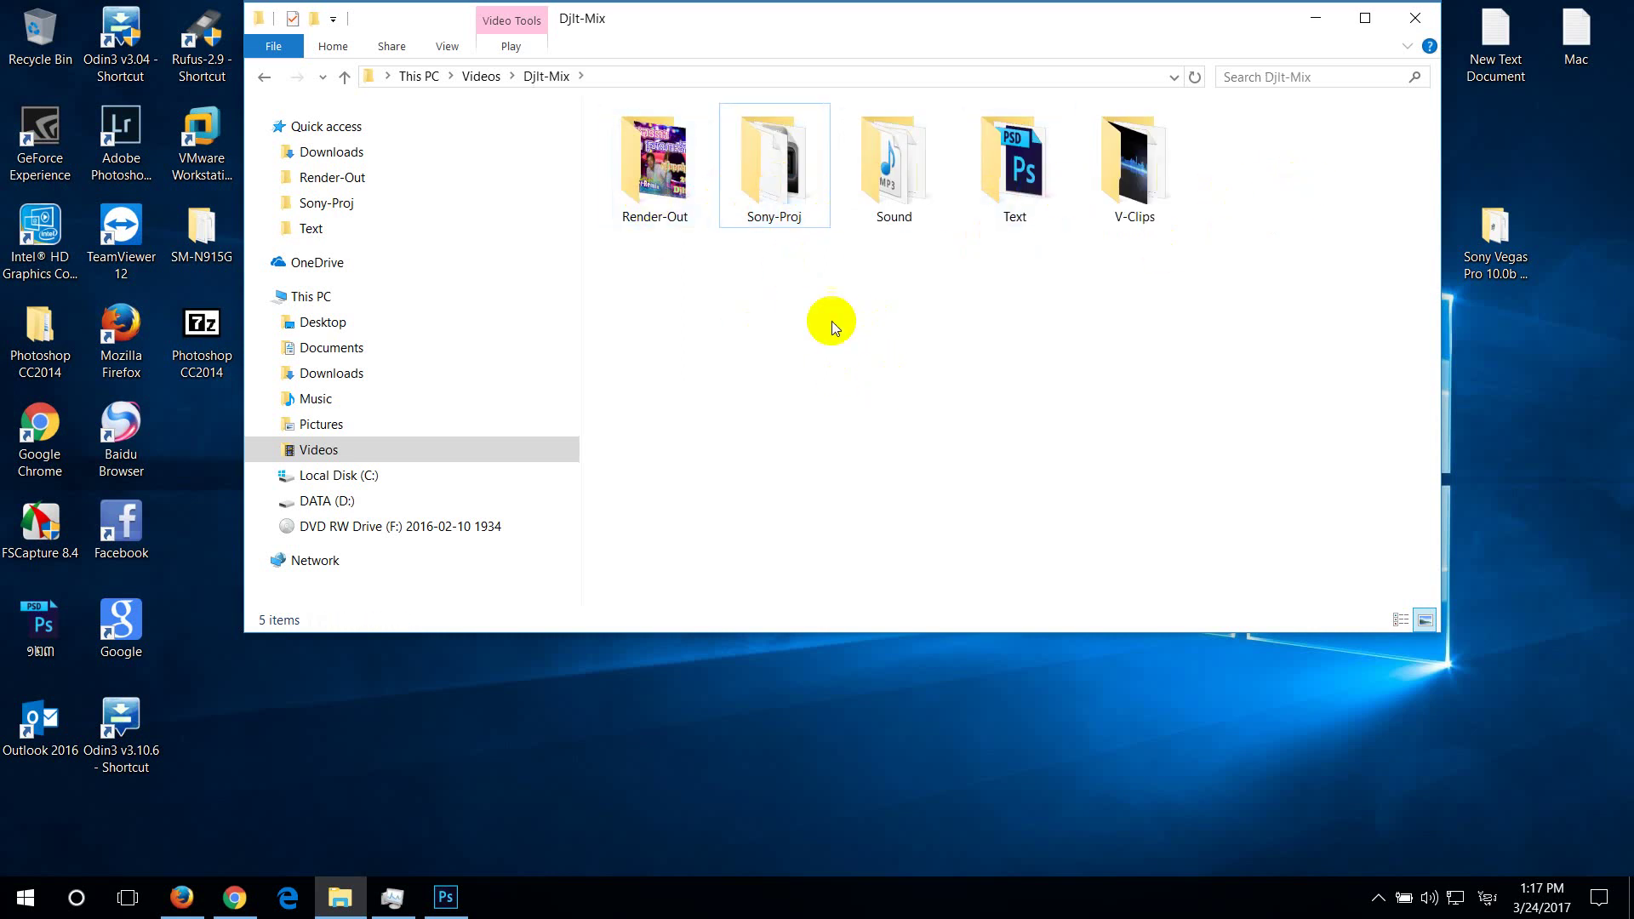
pyautogui.moveTo(1391, 146); pyautogui.dragTo(655, 228)
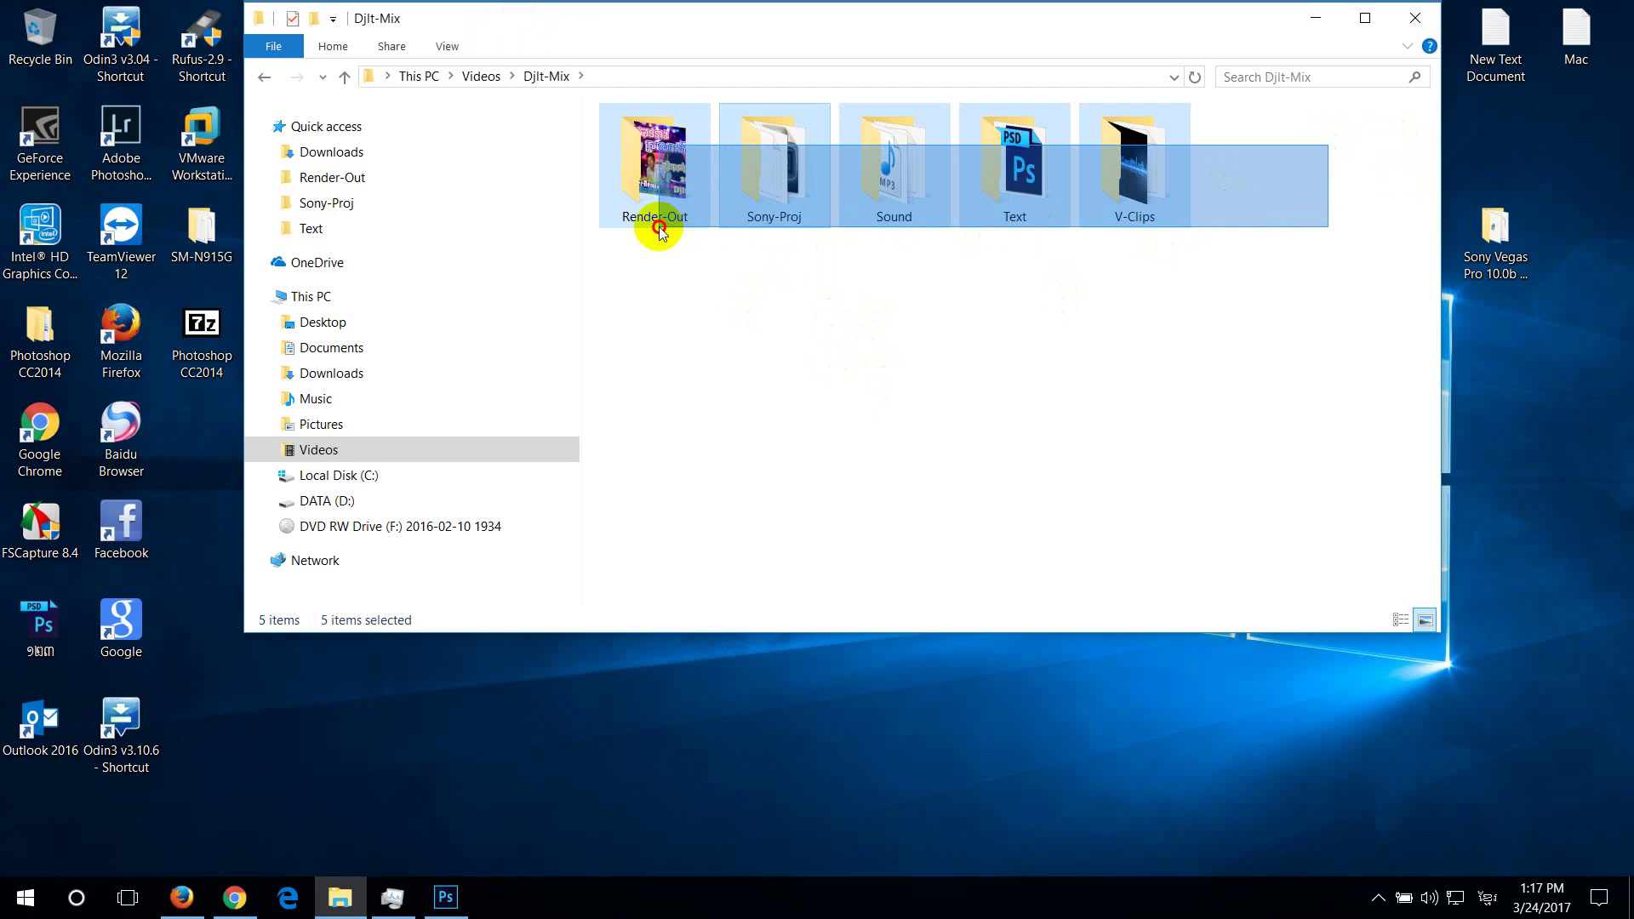
pyautogui.click(810, 313)
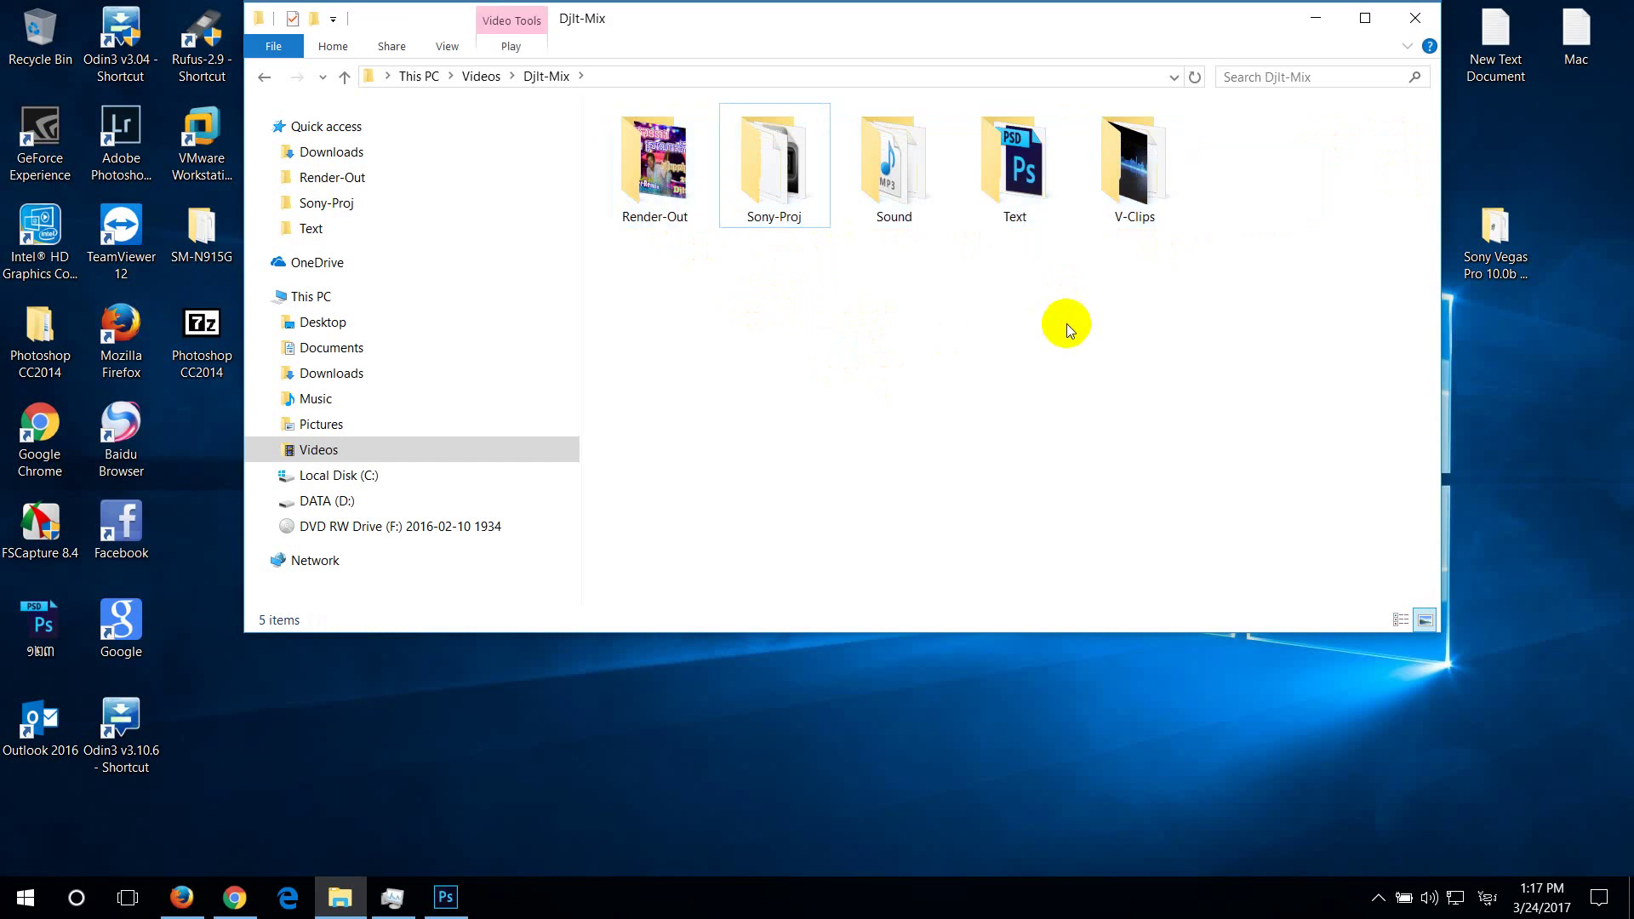
pyautogui.moveTo(931, 19)
pyautogui.mouseDown()
pyautogui.moveTo(945, 128)
pyautogui.moveTo(934, 115)
pyautogui.mouseUp()
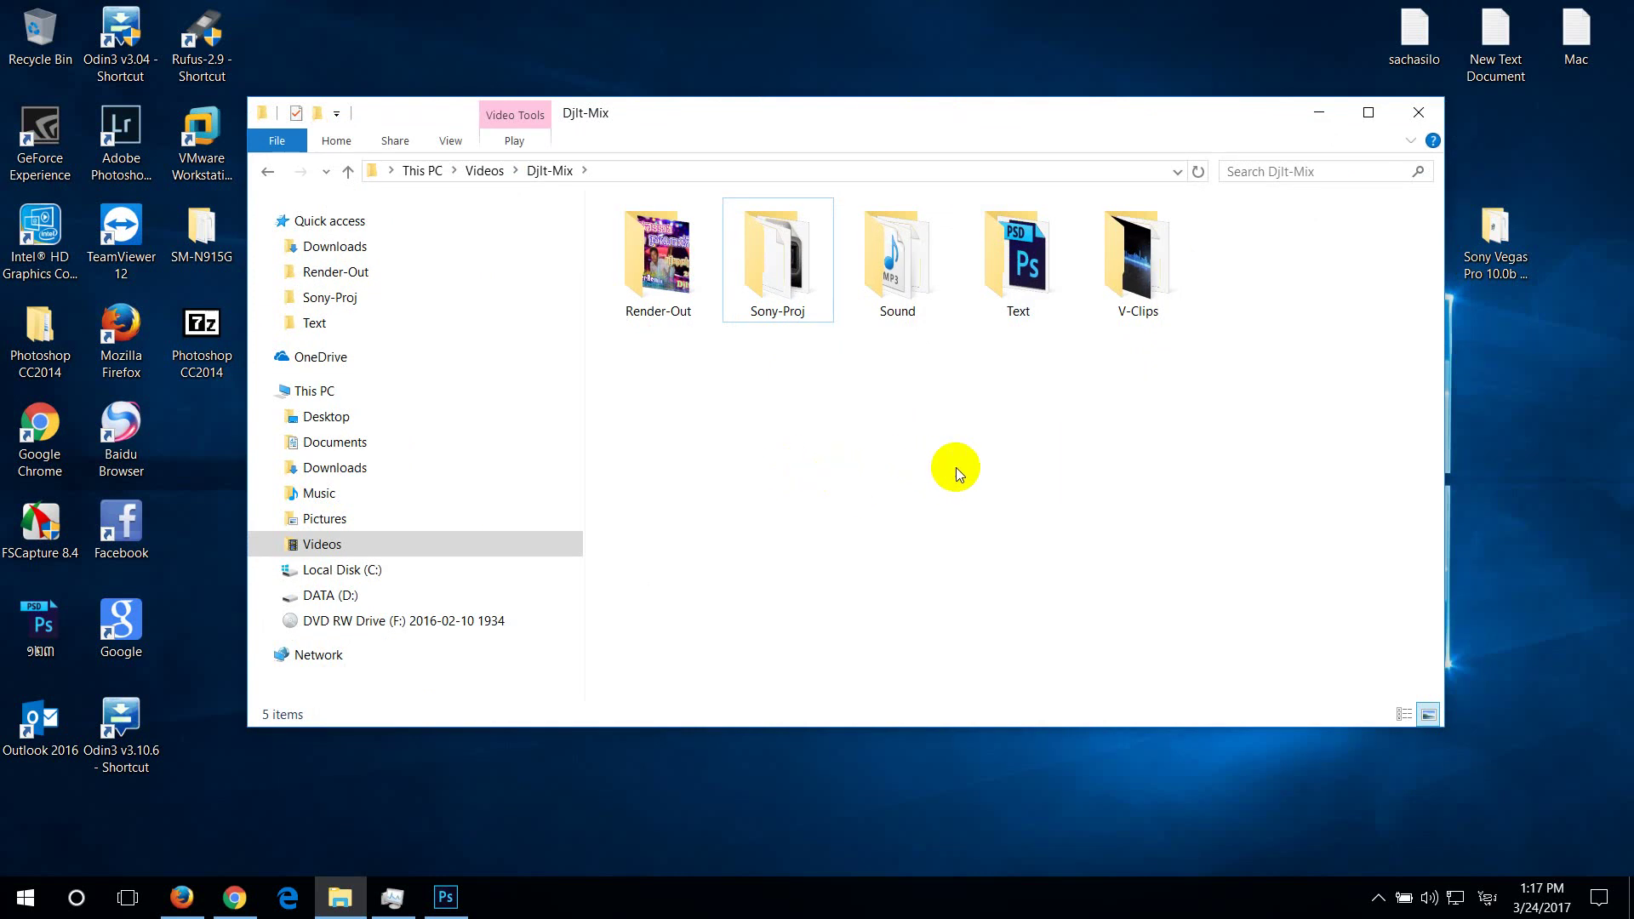
# View the Romvong-Remix 2017 file in Sony-Proj, then browse the Music, Downloads and Documents folders
pyautogui.click(1147, 291)
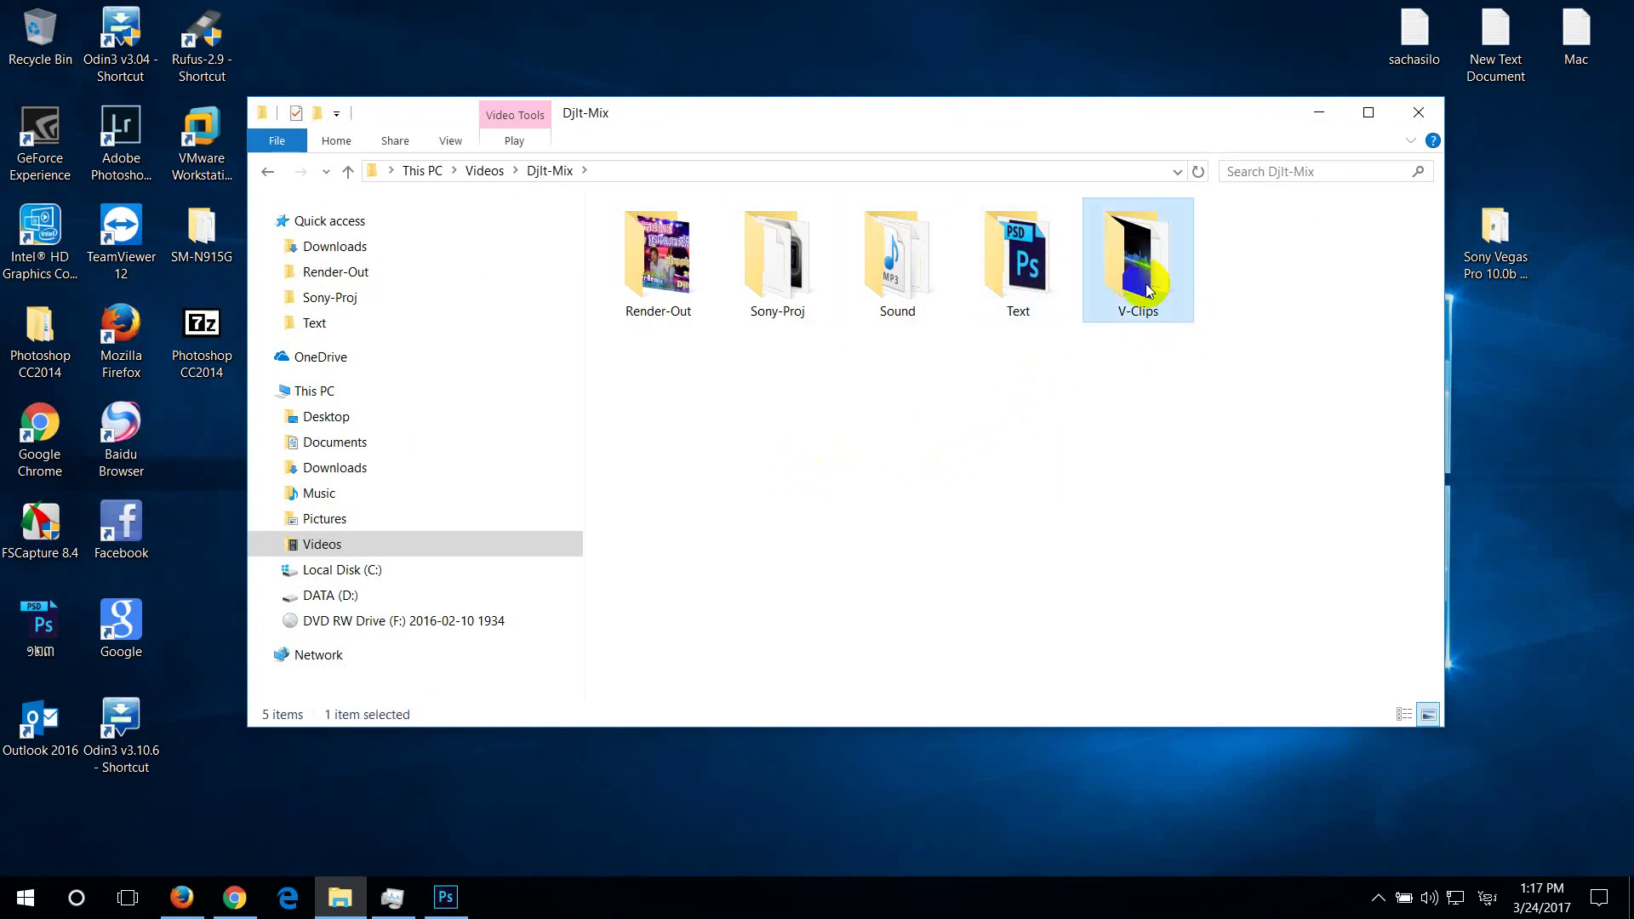
pyautogui.doubleClick(797, 256)
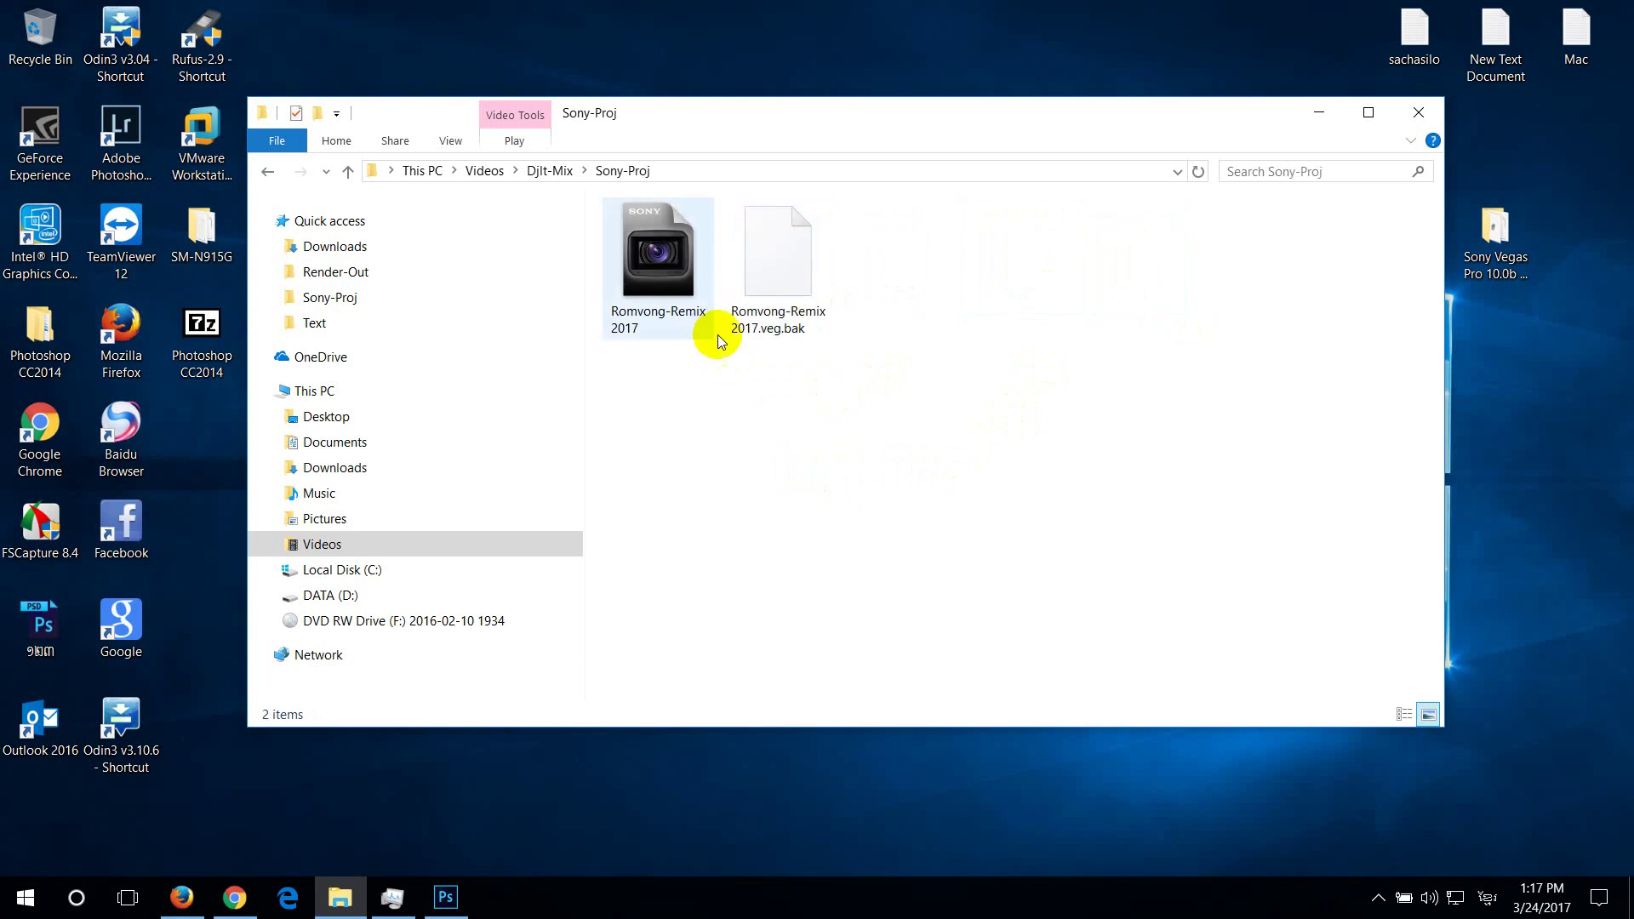
pyautogui.click(654, 281)
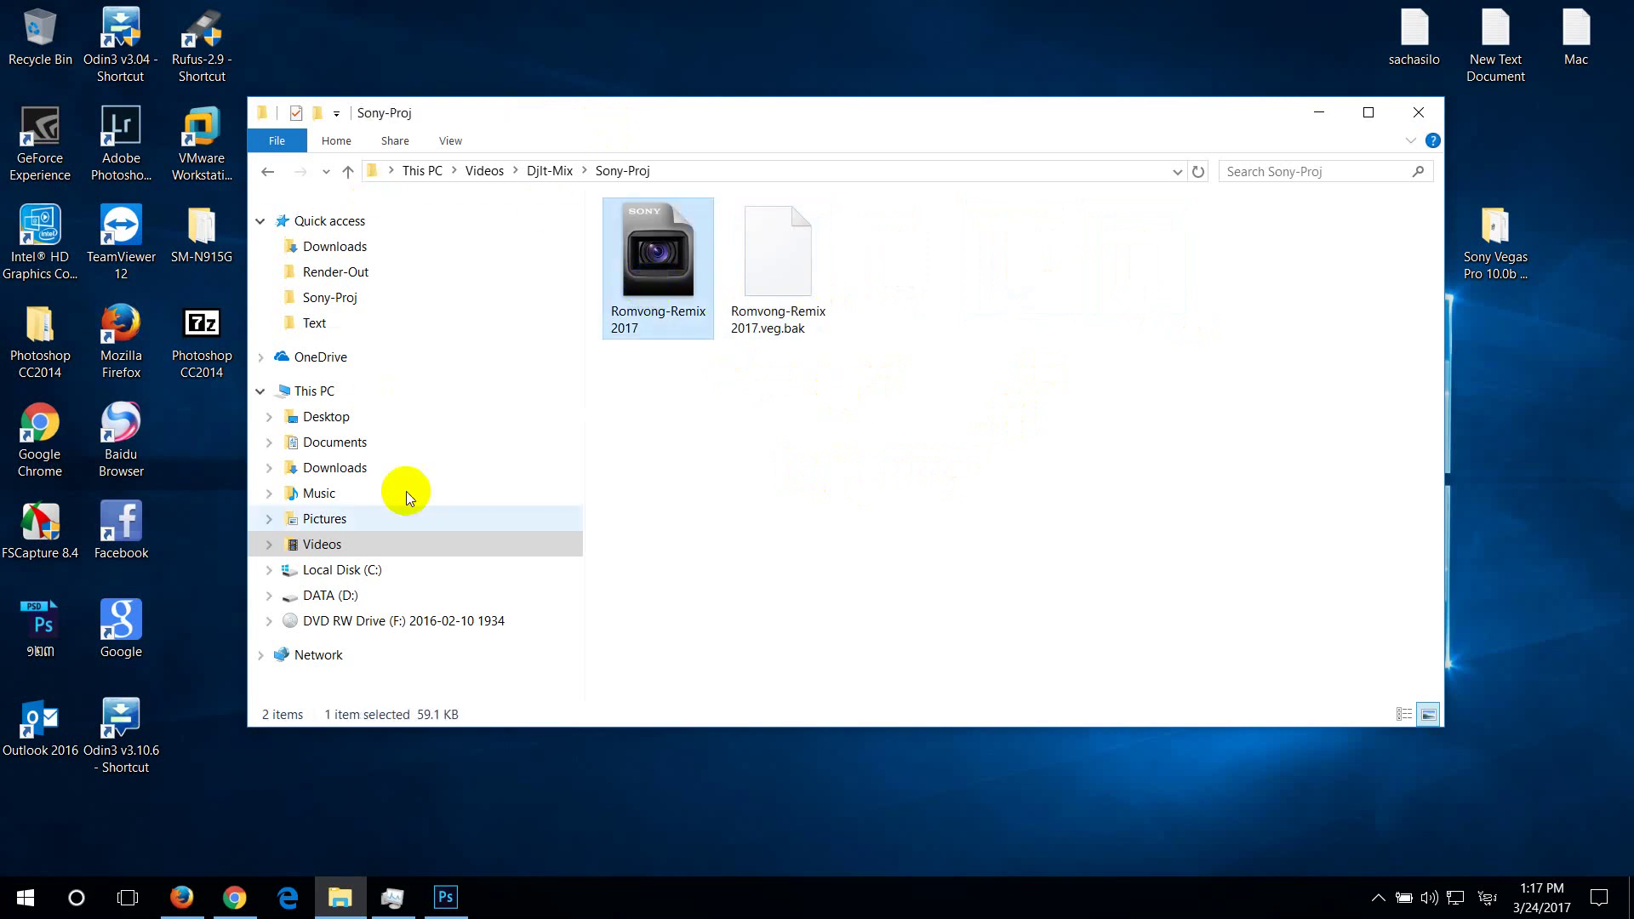
pyautogui.click(317, 496)
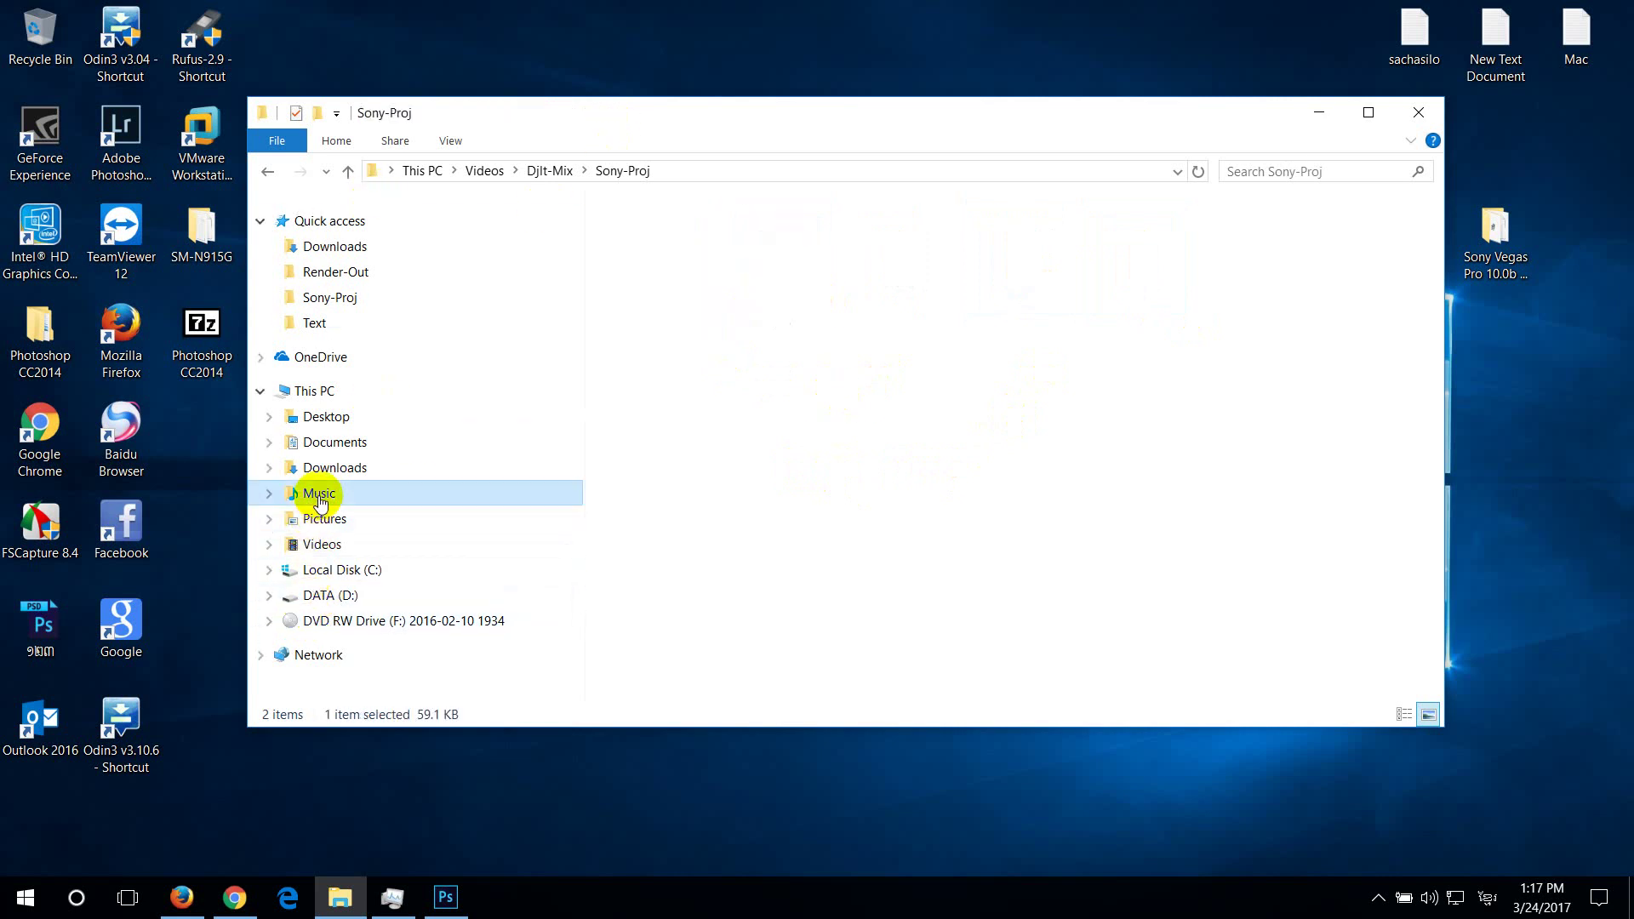
pyautogui.click(337, 470)
pyautogui.click(340, 443)
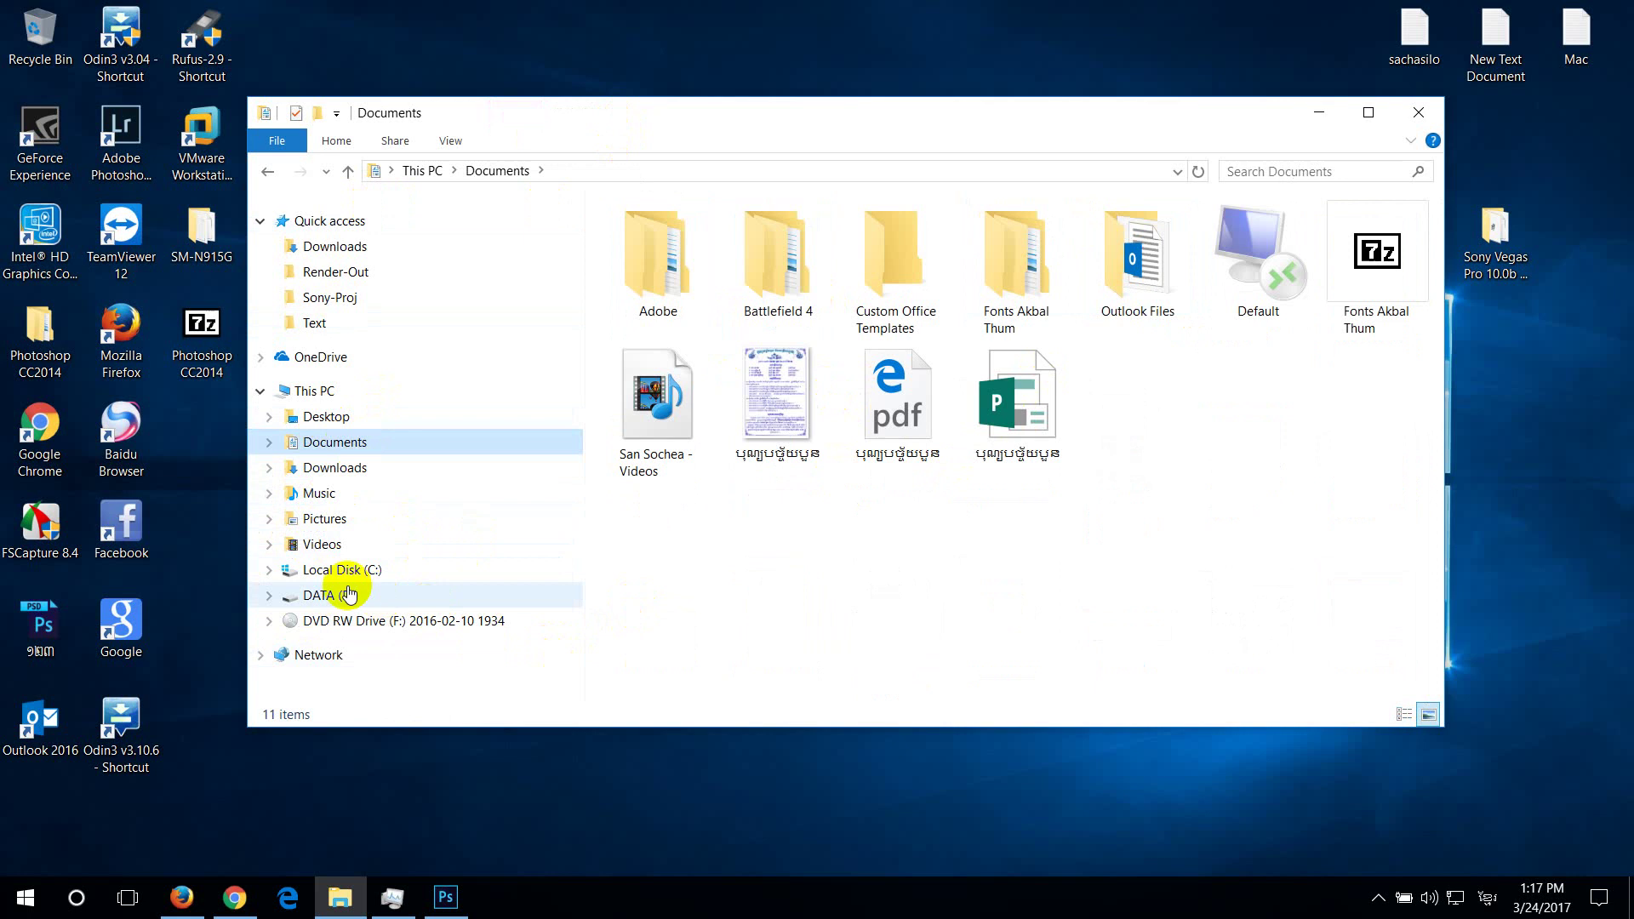
pyautogui.click(269, 172)
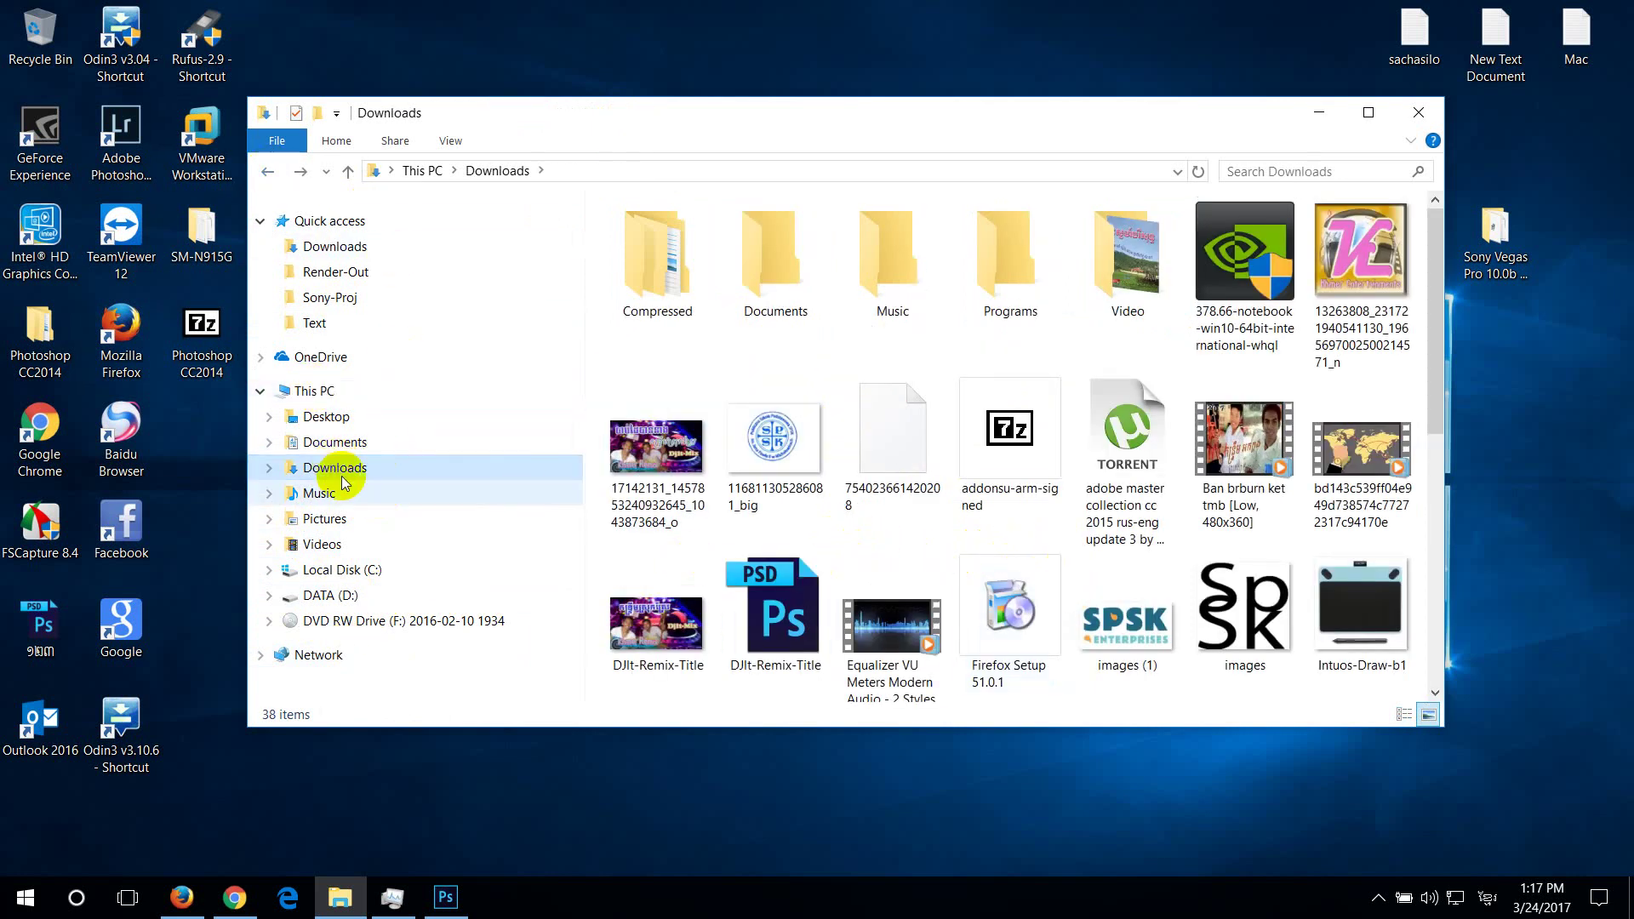
# Return to Videos > Djlt-Mix, select both Romvong-Remix files in Sony-Proj, and go back
pyautogui.click(332, 544)
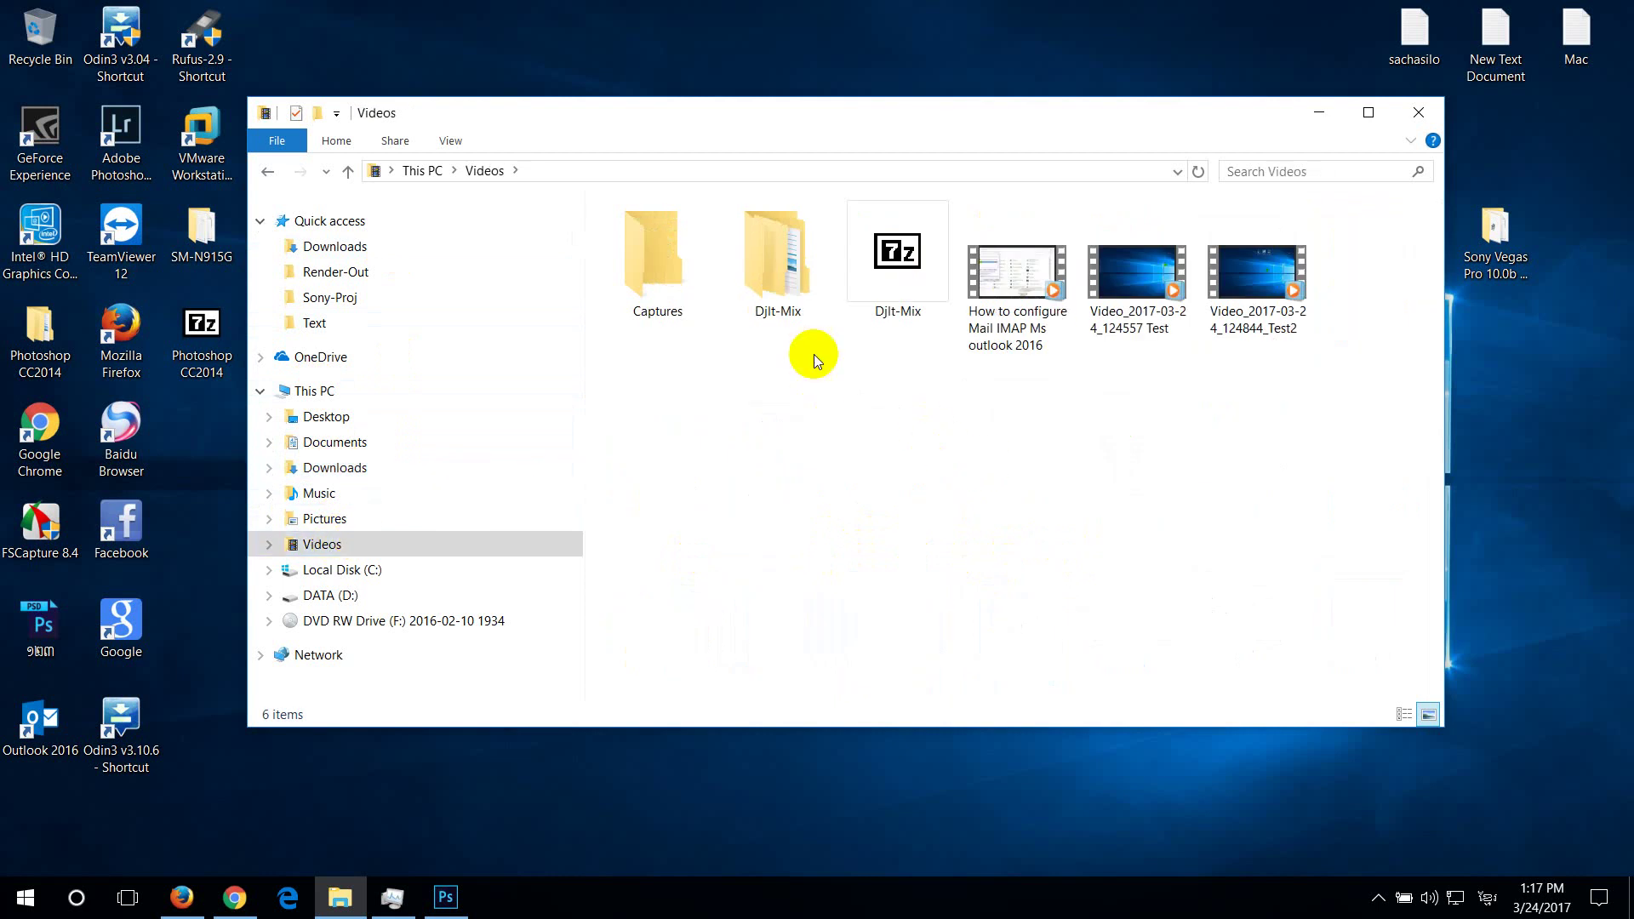
pyautogui.click(763, 267)
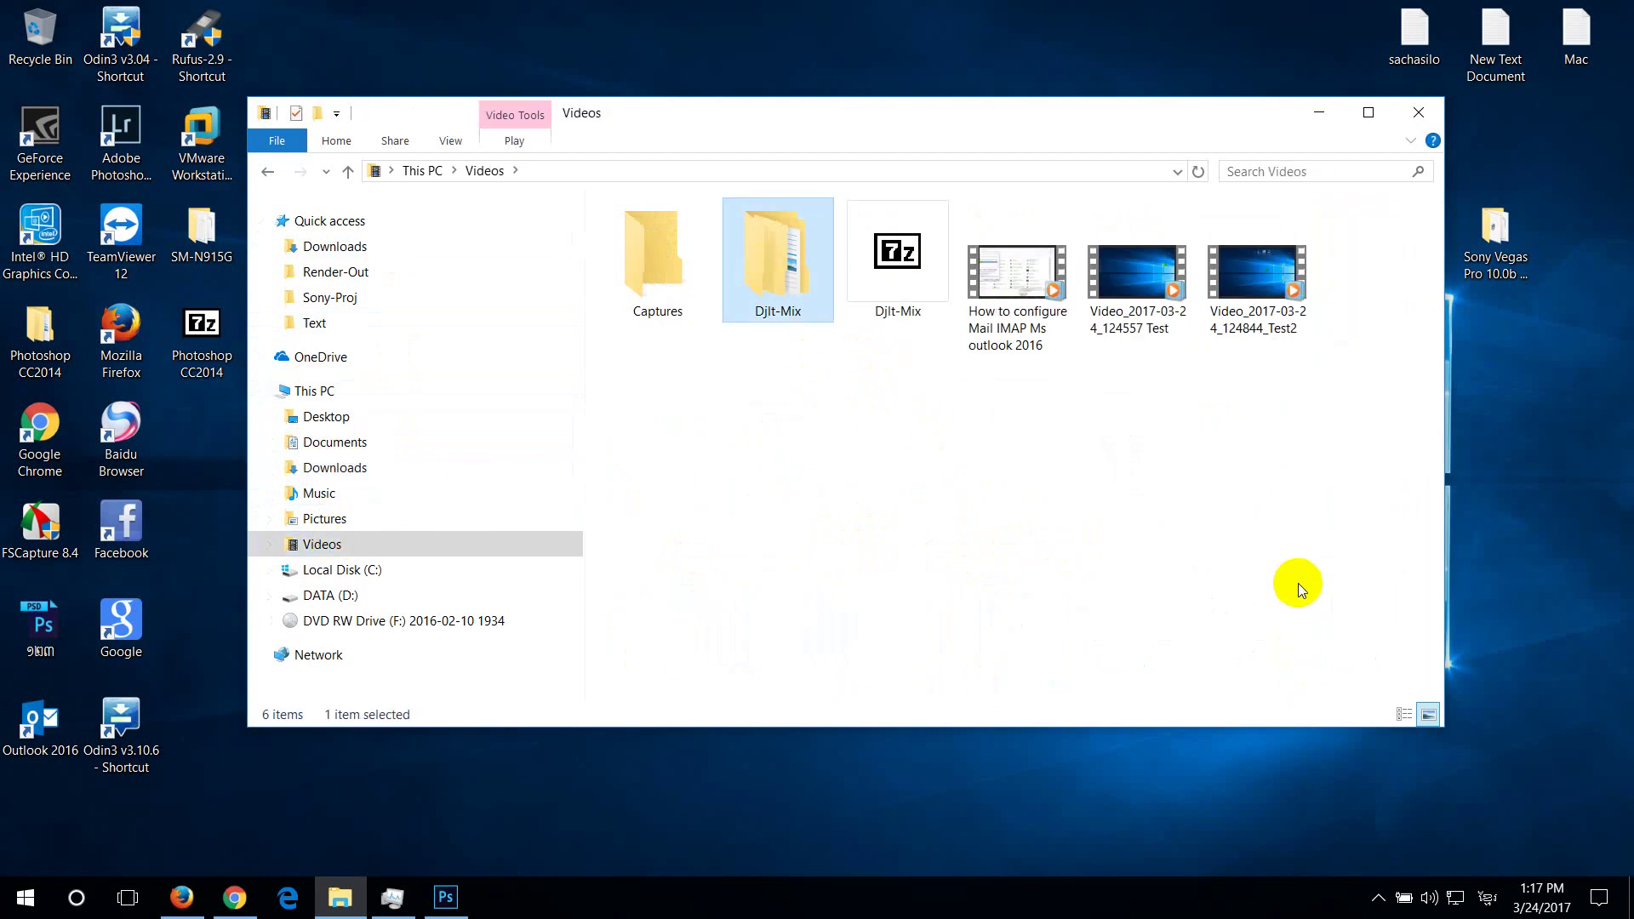
pyautogui.doubleClick(769, 305)
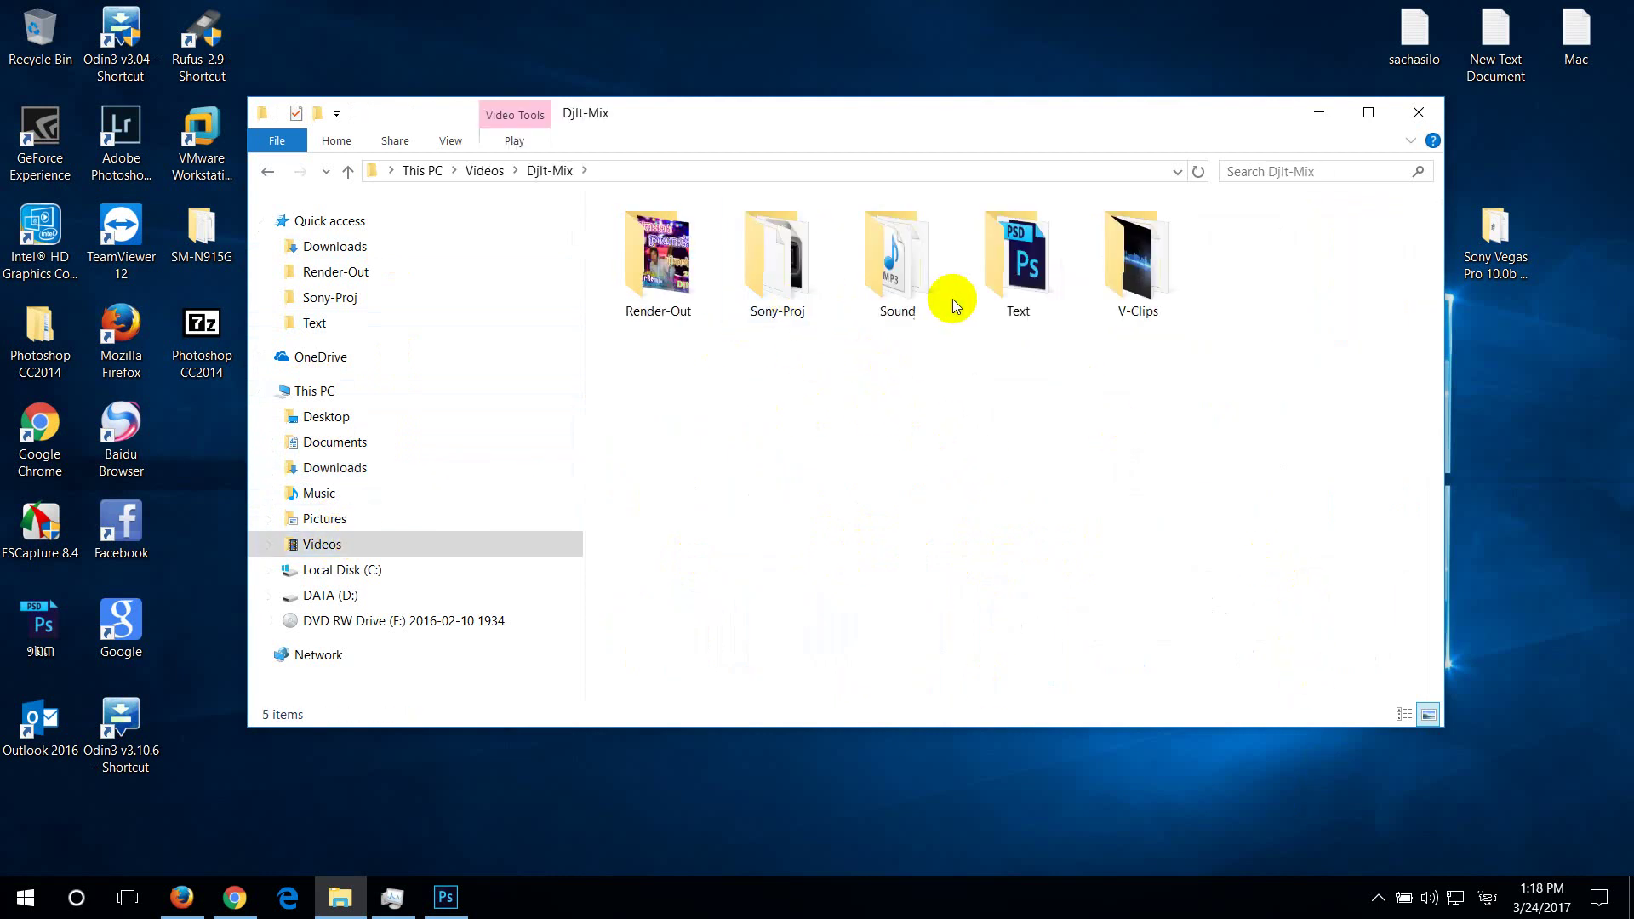
pyautogui.doubleClick(770, 264)
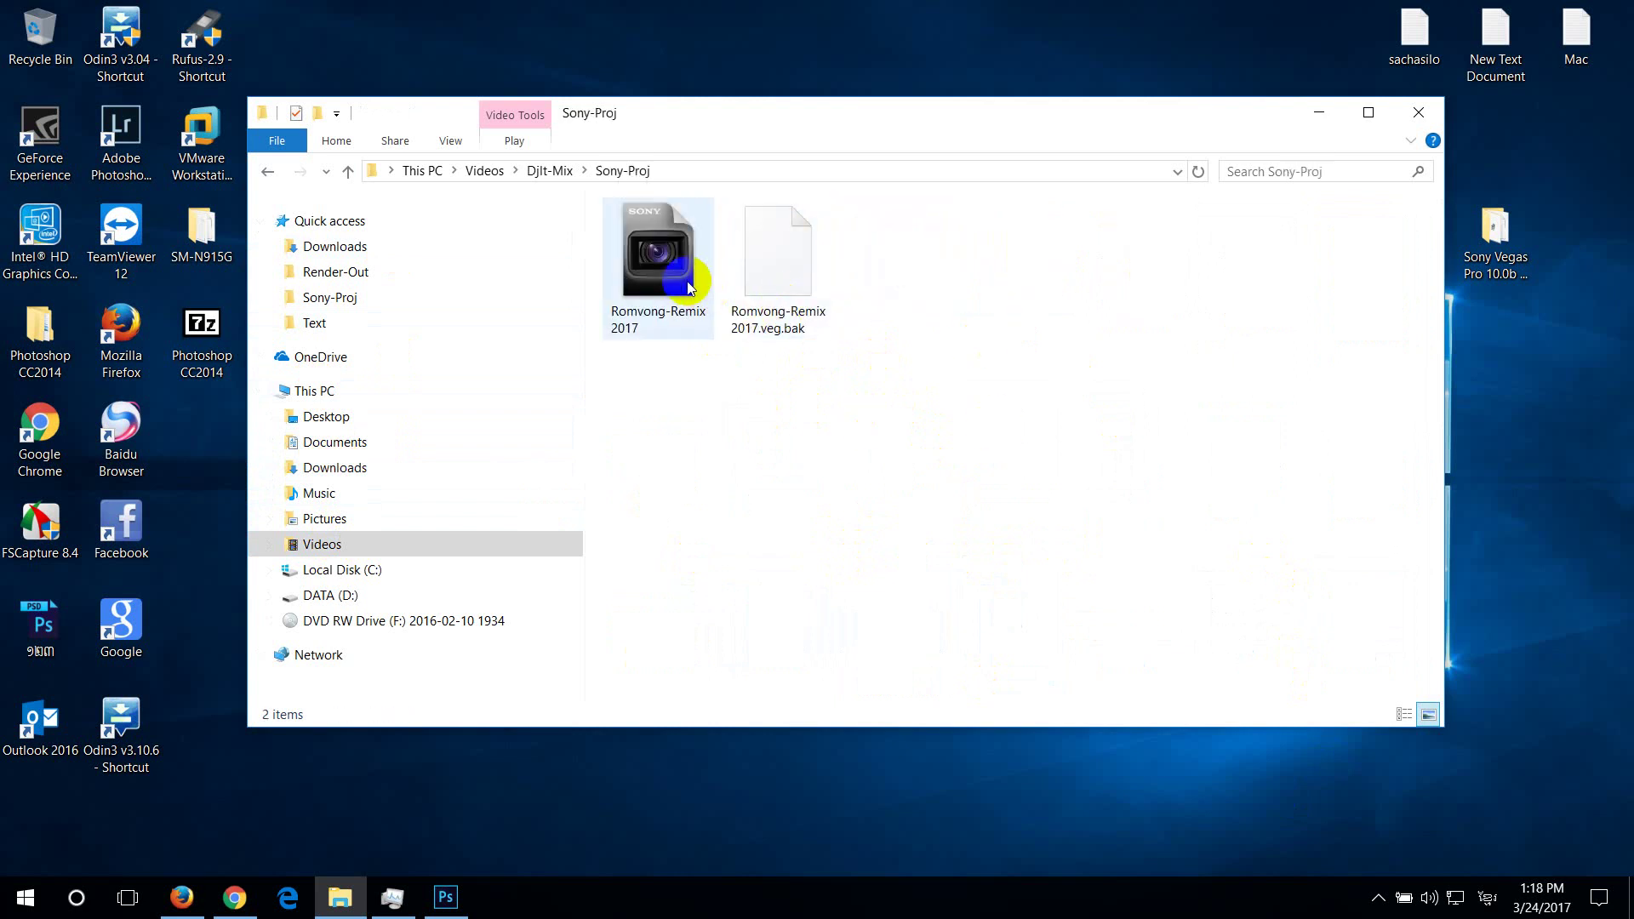
pyautogui.click(268, 173)
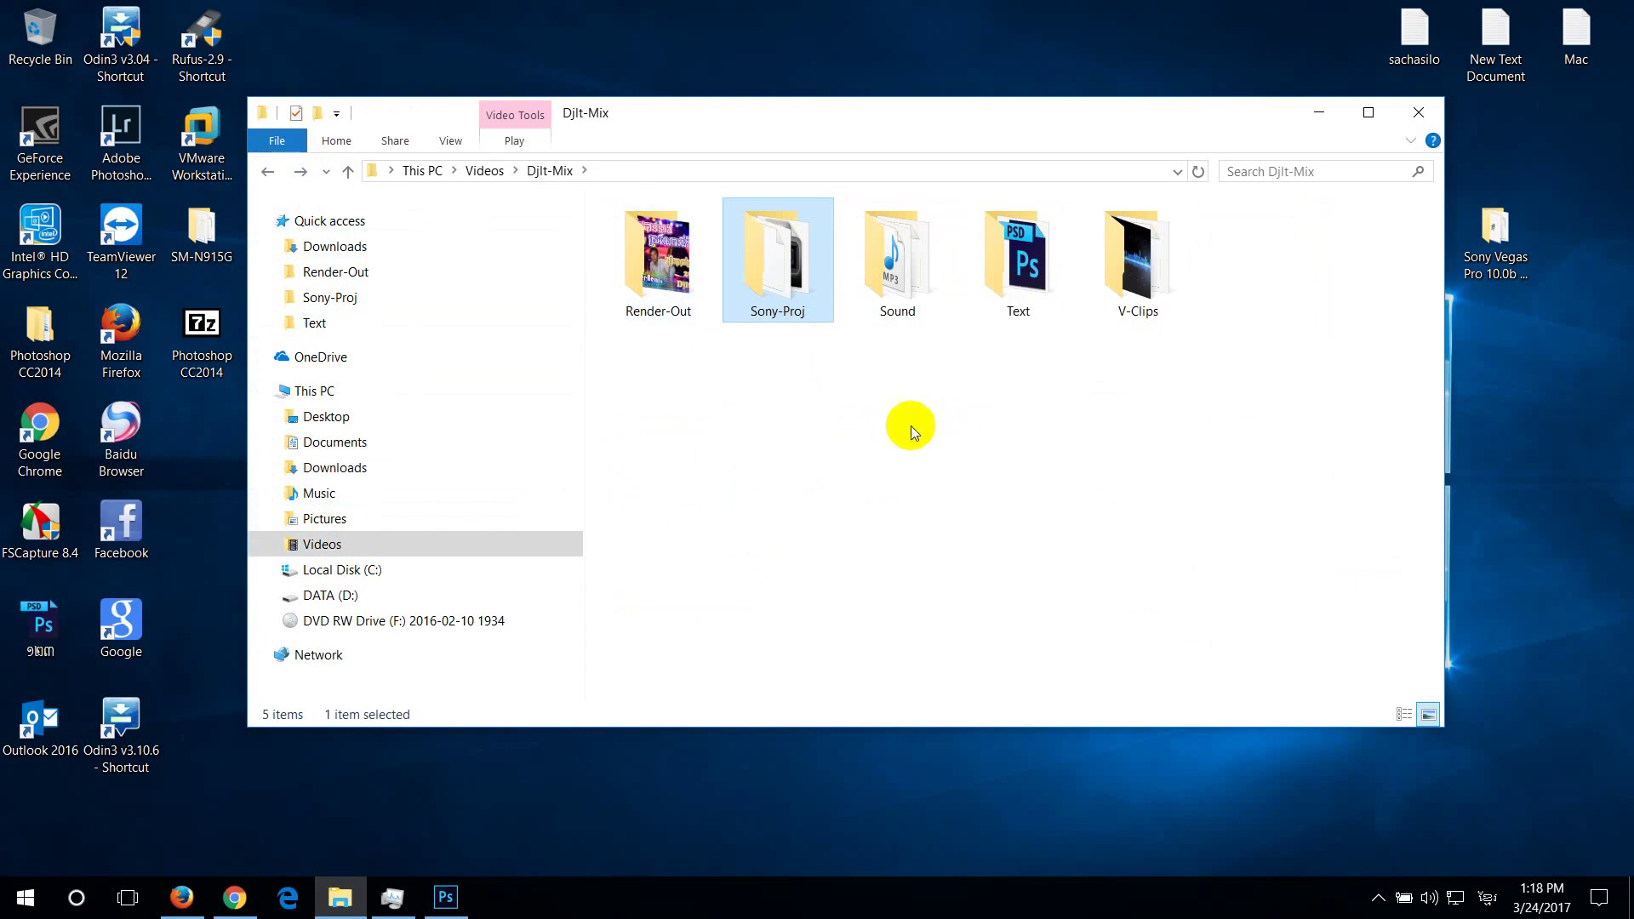
pyautogui.click(784, 371)
pyautogui.doubleClick(766, 264)
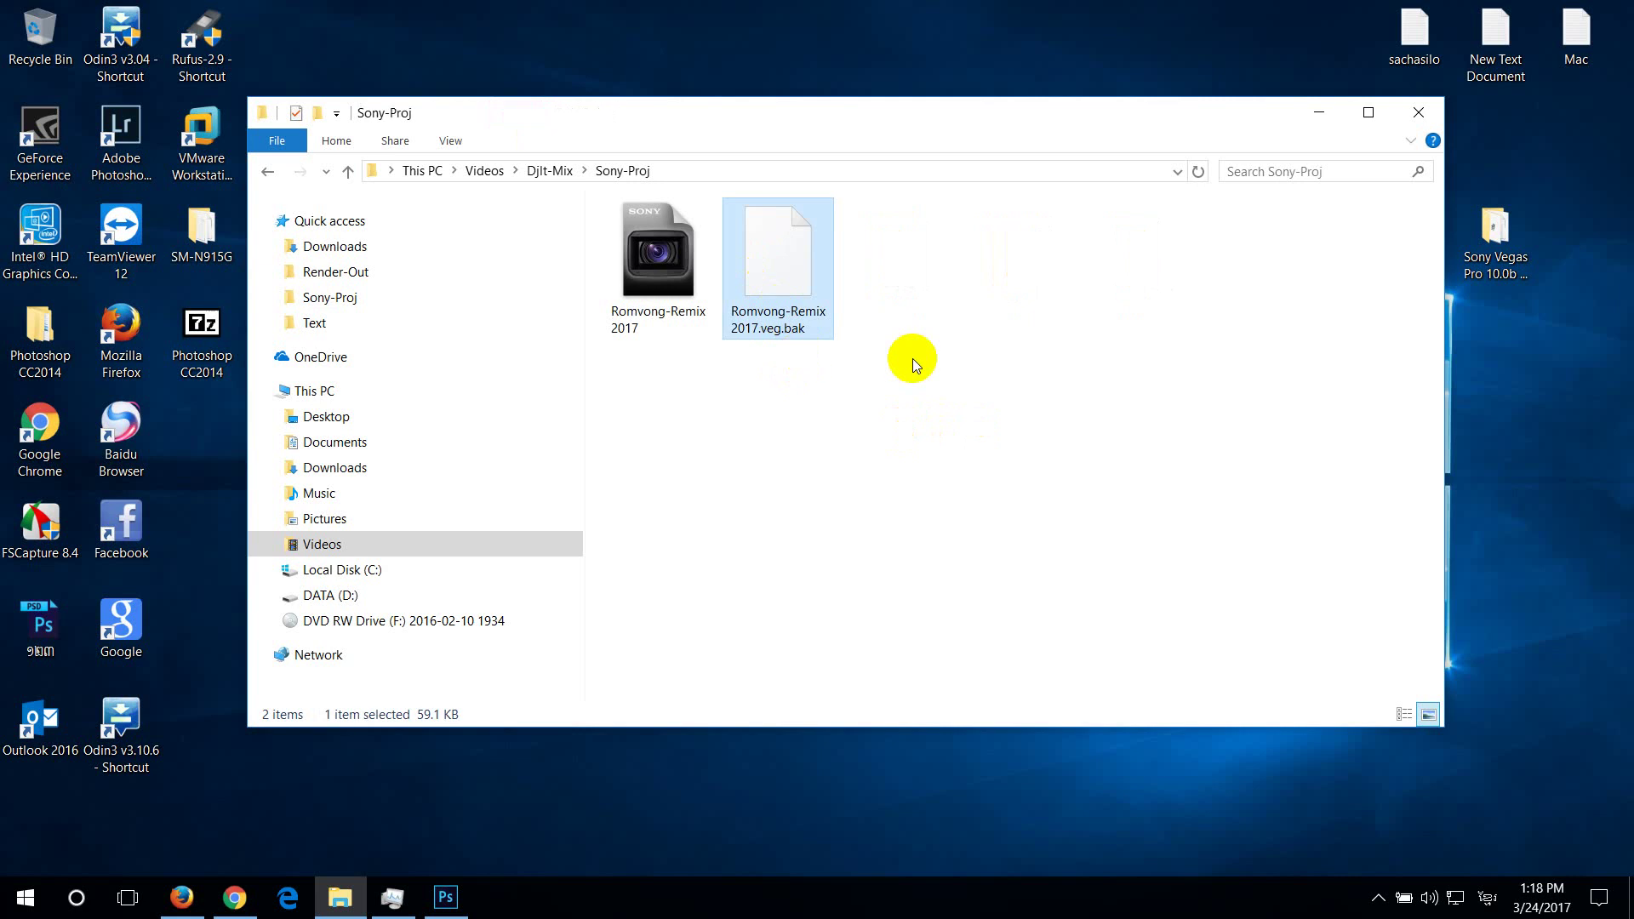
pyautogui.moveTo(1059, 255); pyautogui.dragTo(653, 330)
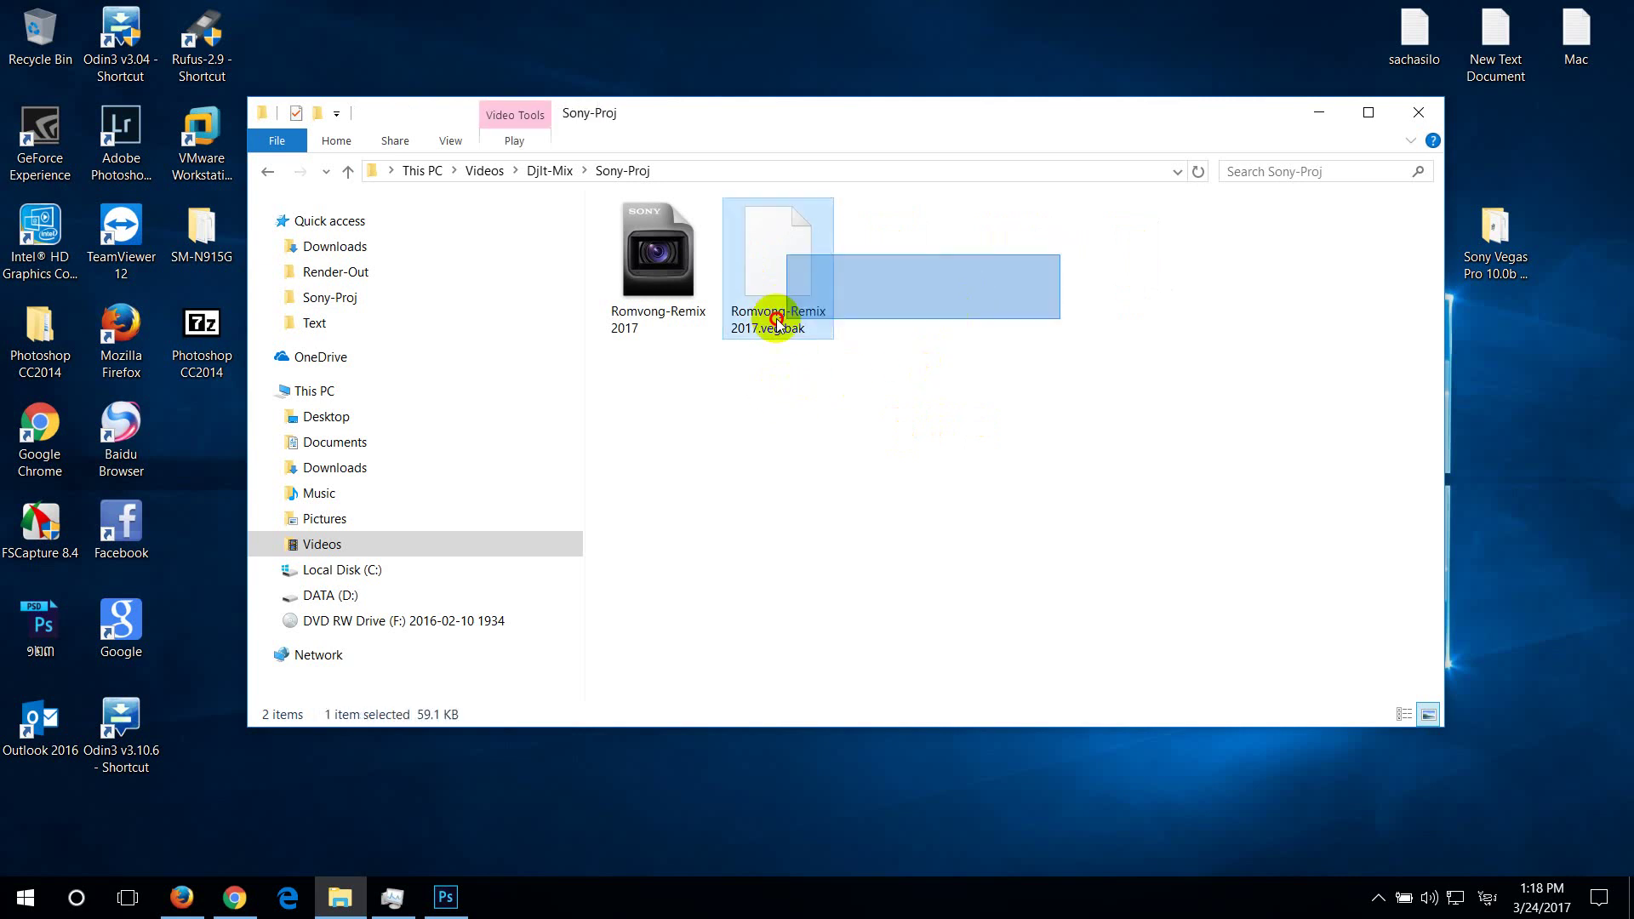
pyautogui.click(267, 171)
pyautogui.click(992, 410)
# Look inside the Sound and Text folders for the DJlt-Remix-Title PSD, returning to Djlt-Mix each time
pyautogui.doubleClick(877, 298)
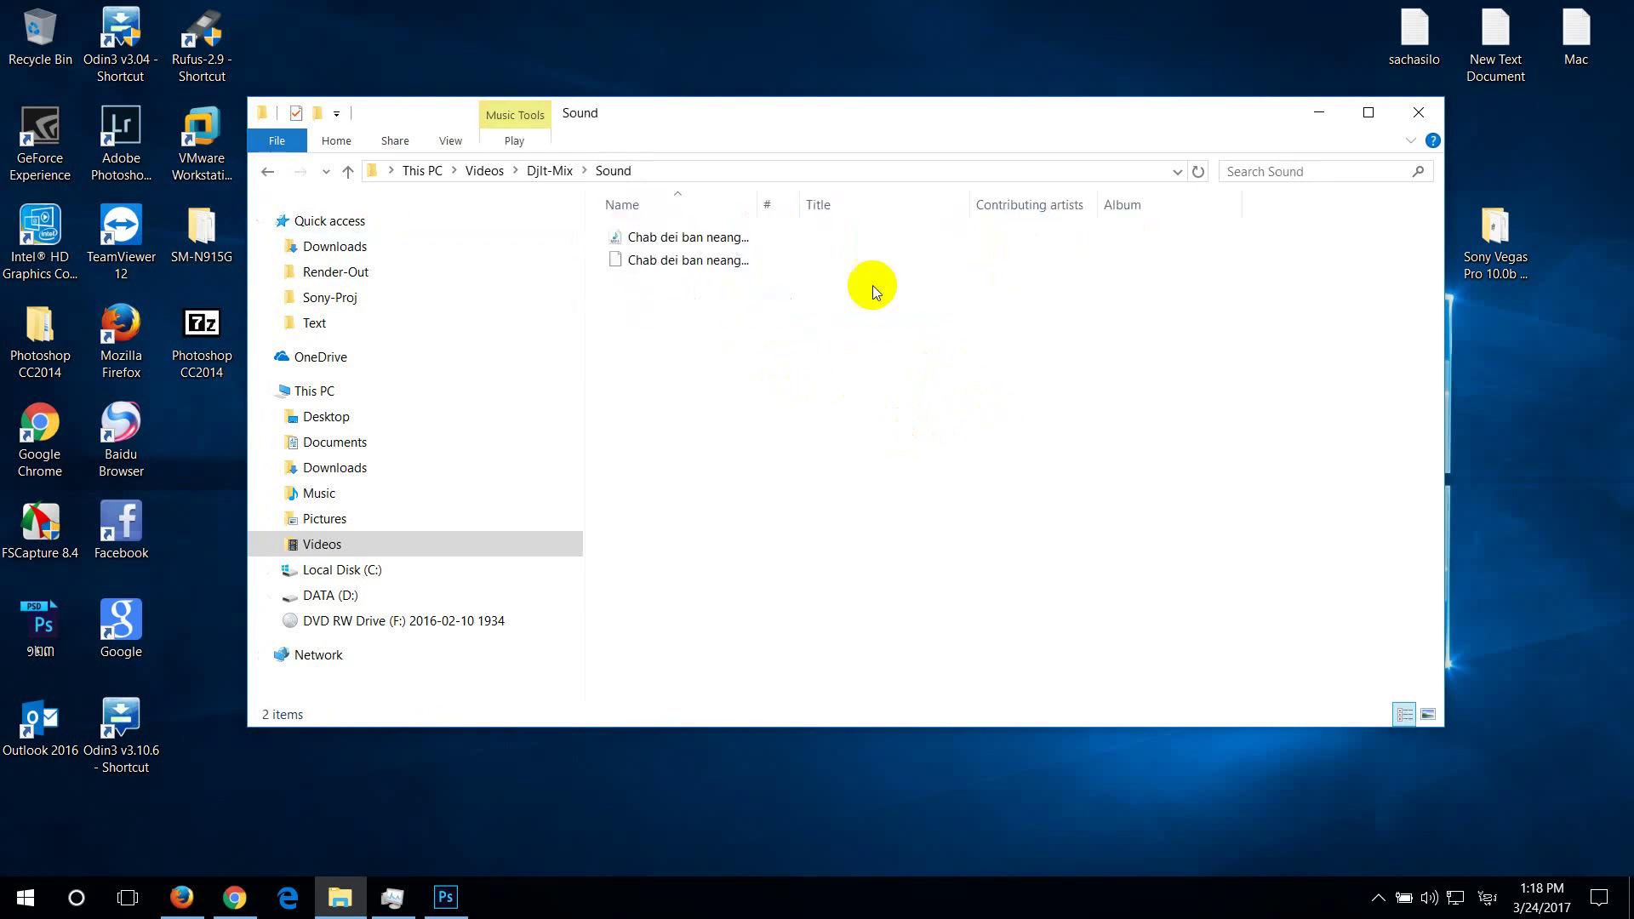
pyautogui.click(262, 173)
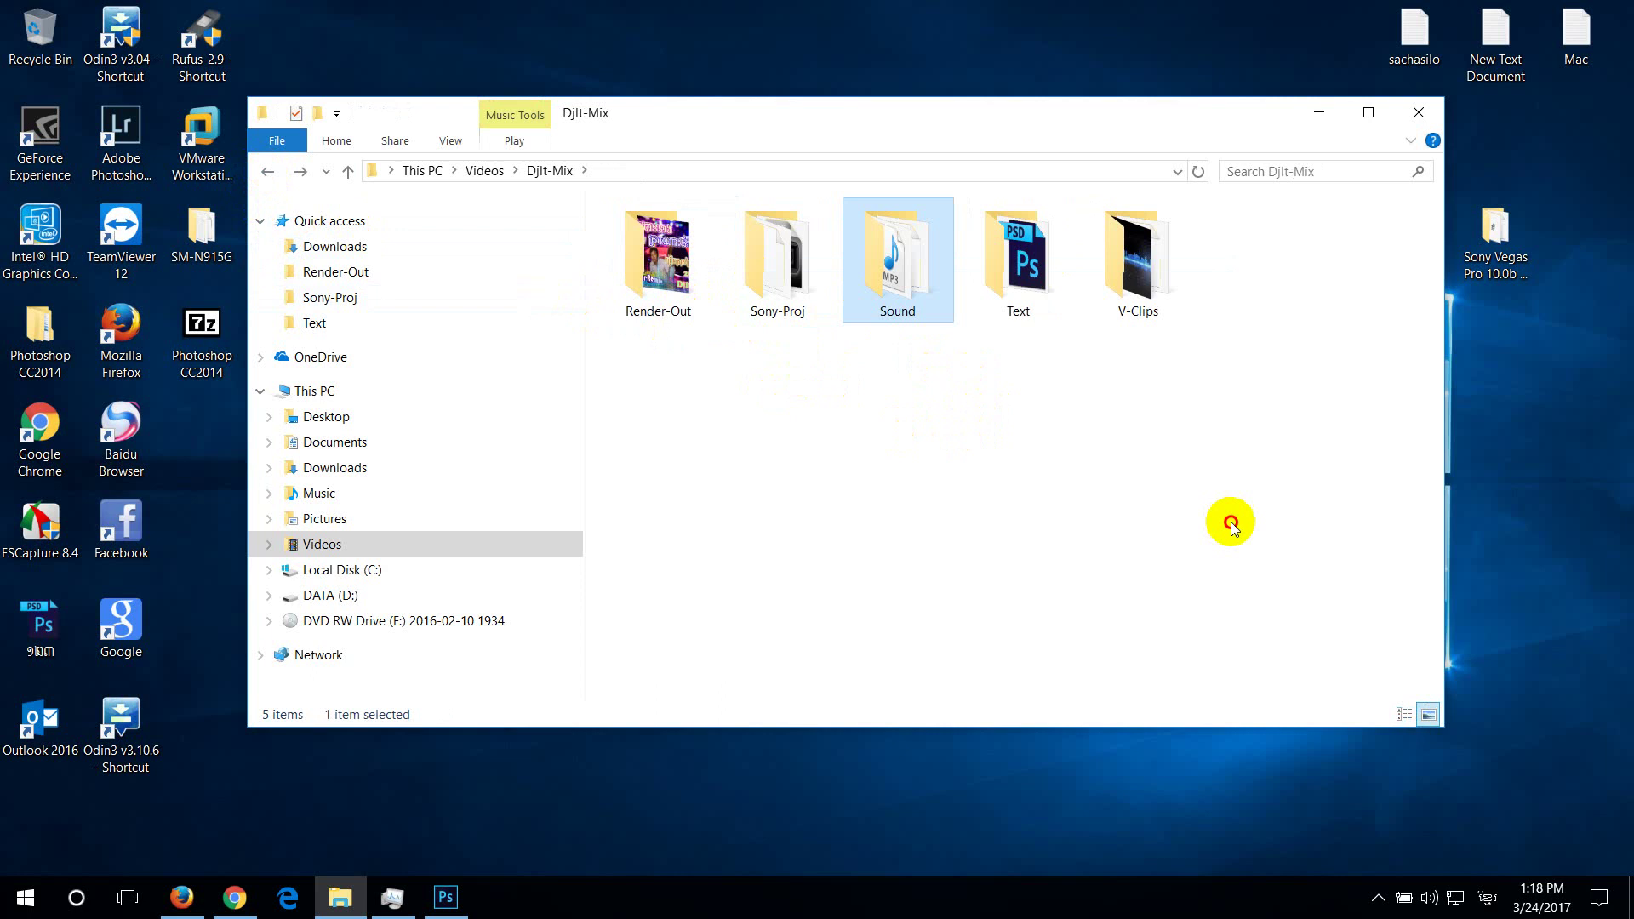
pyautogui.doubleClick(1038, 316)
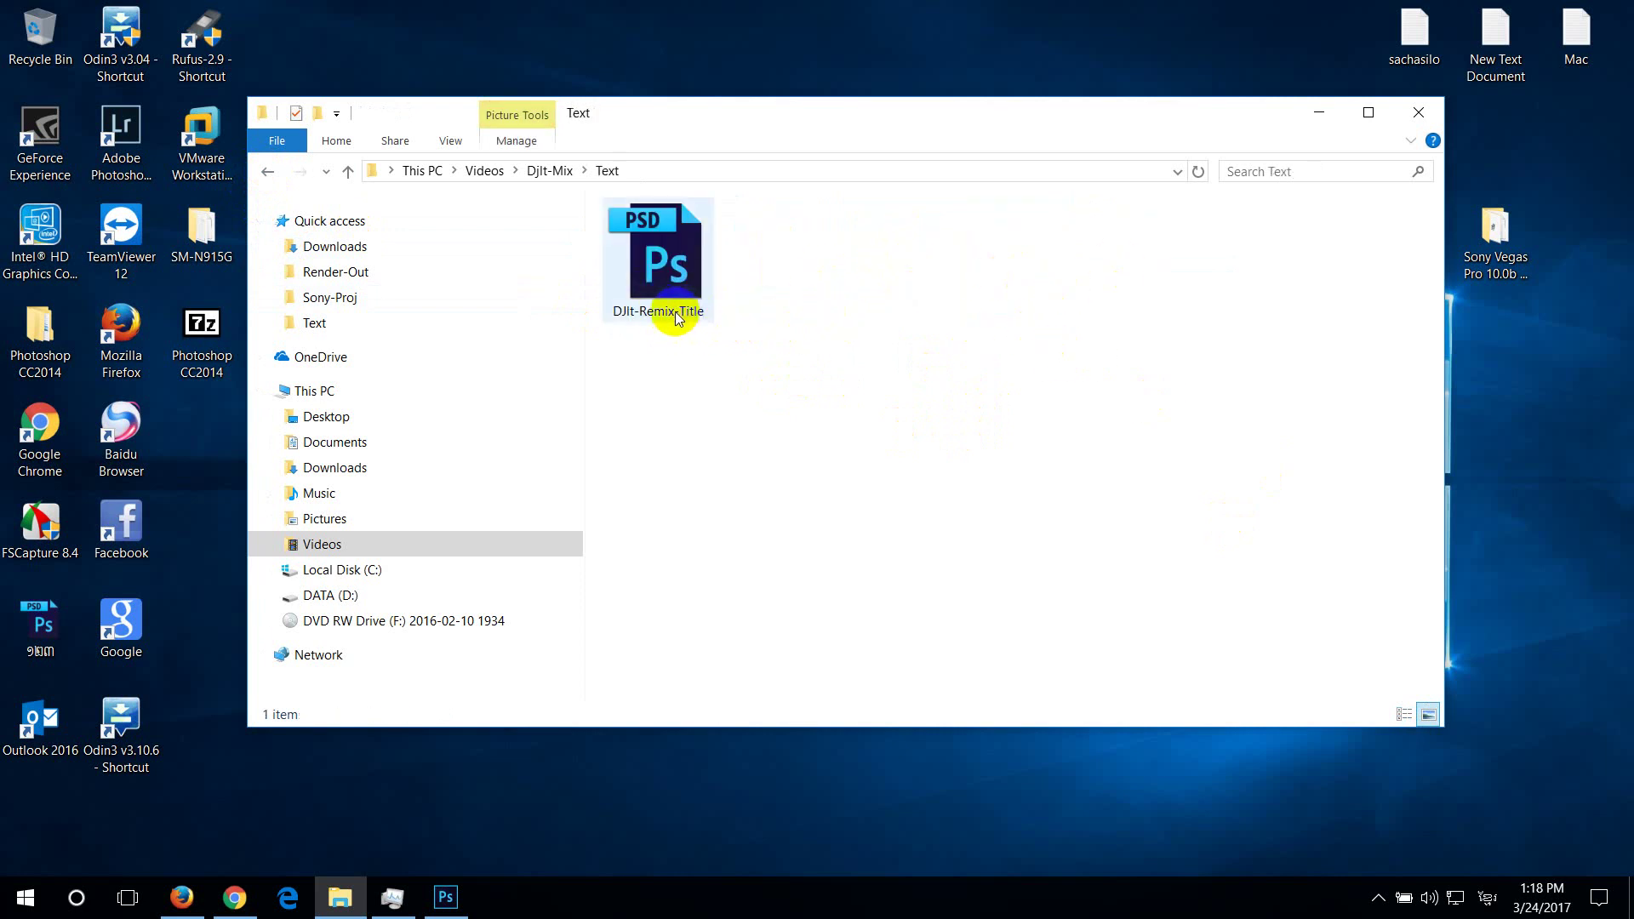
pyautogui.click(268, 173)
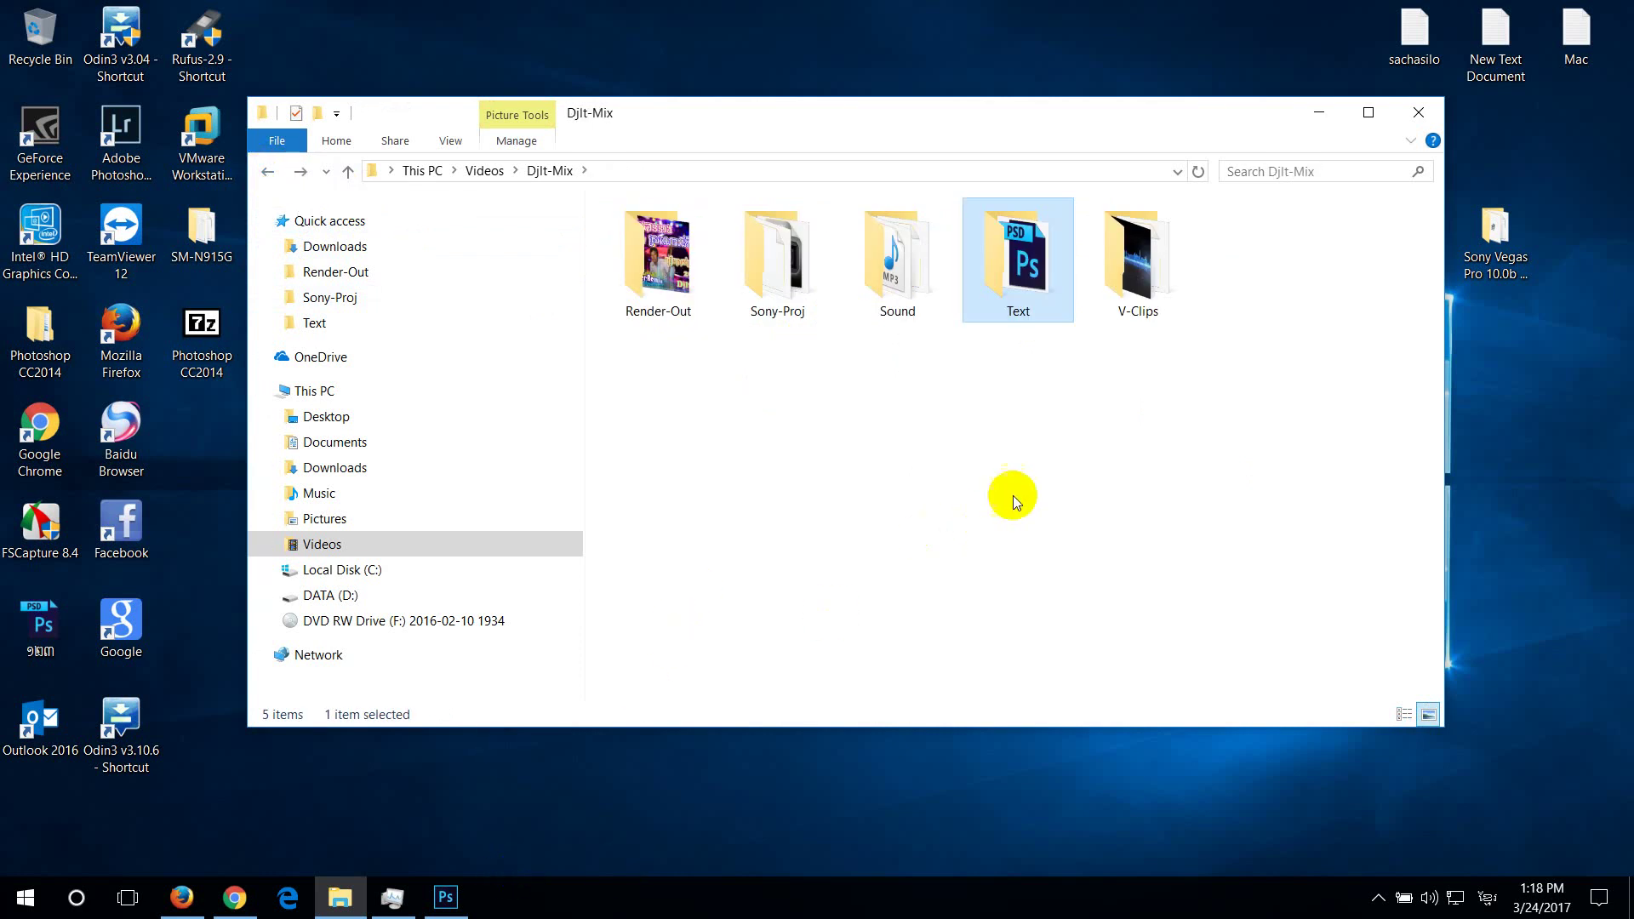
pyautogui.doubleClick(1018, 275)
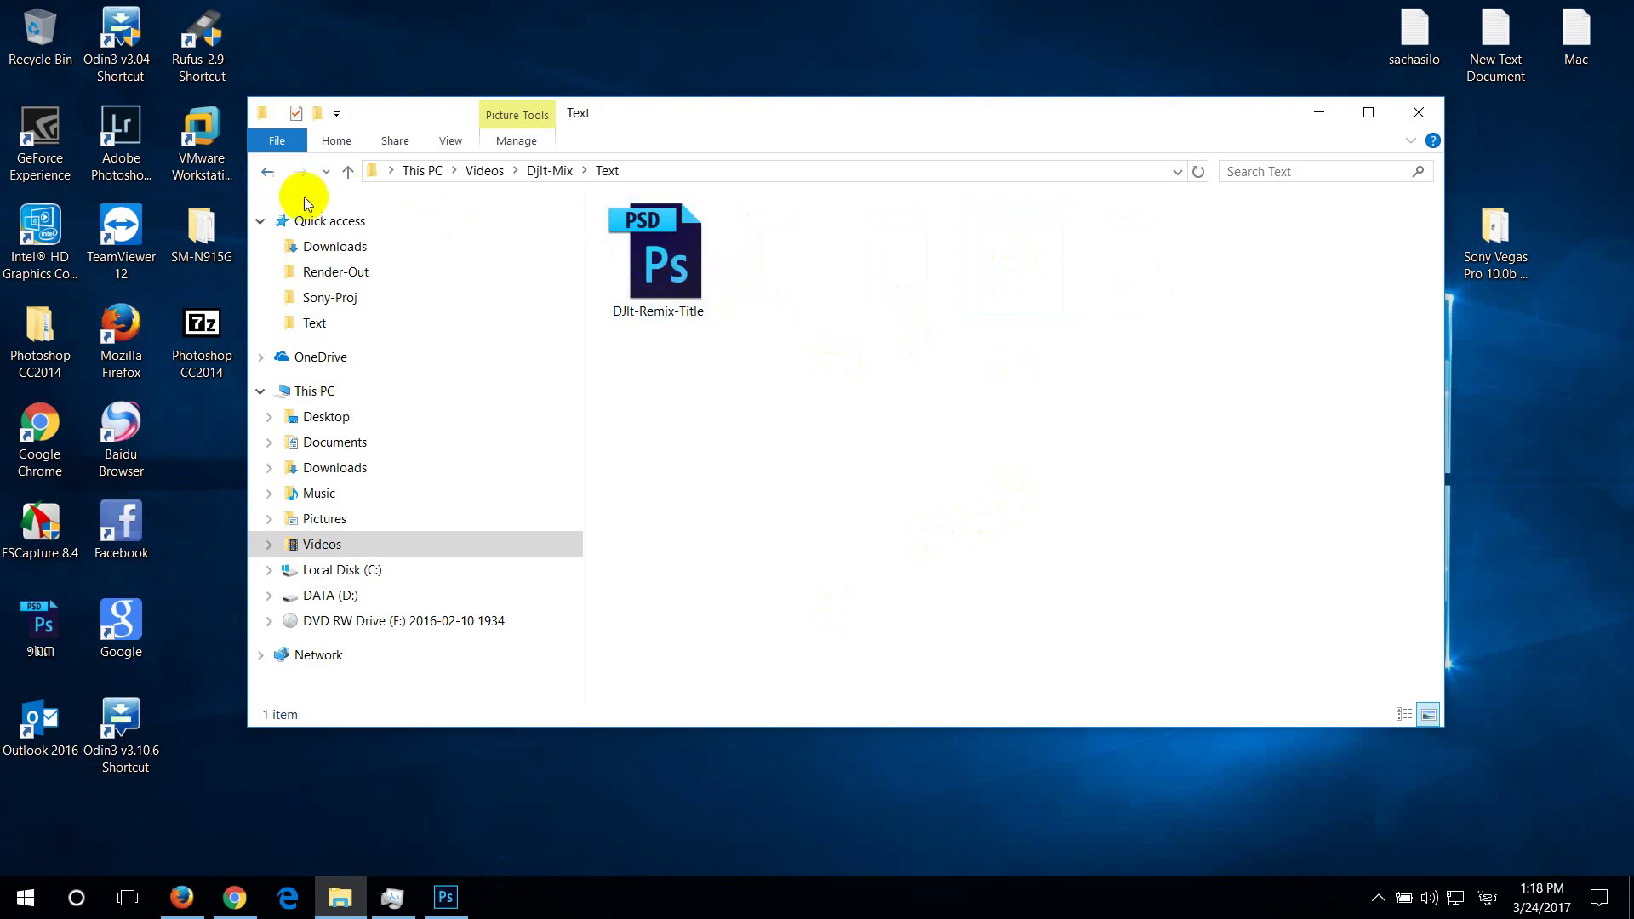
pyautogui.click(266, 171)
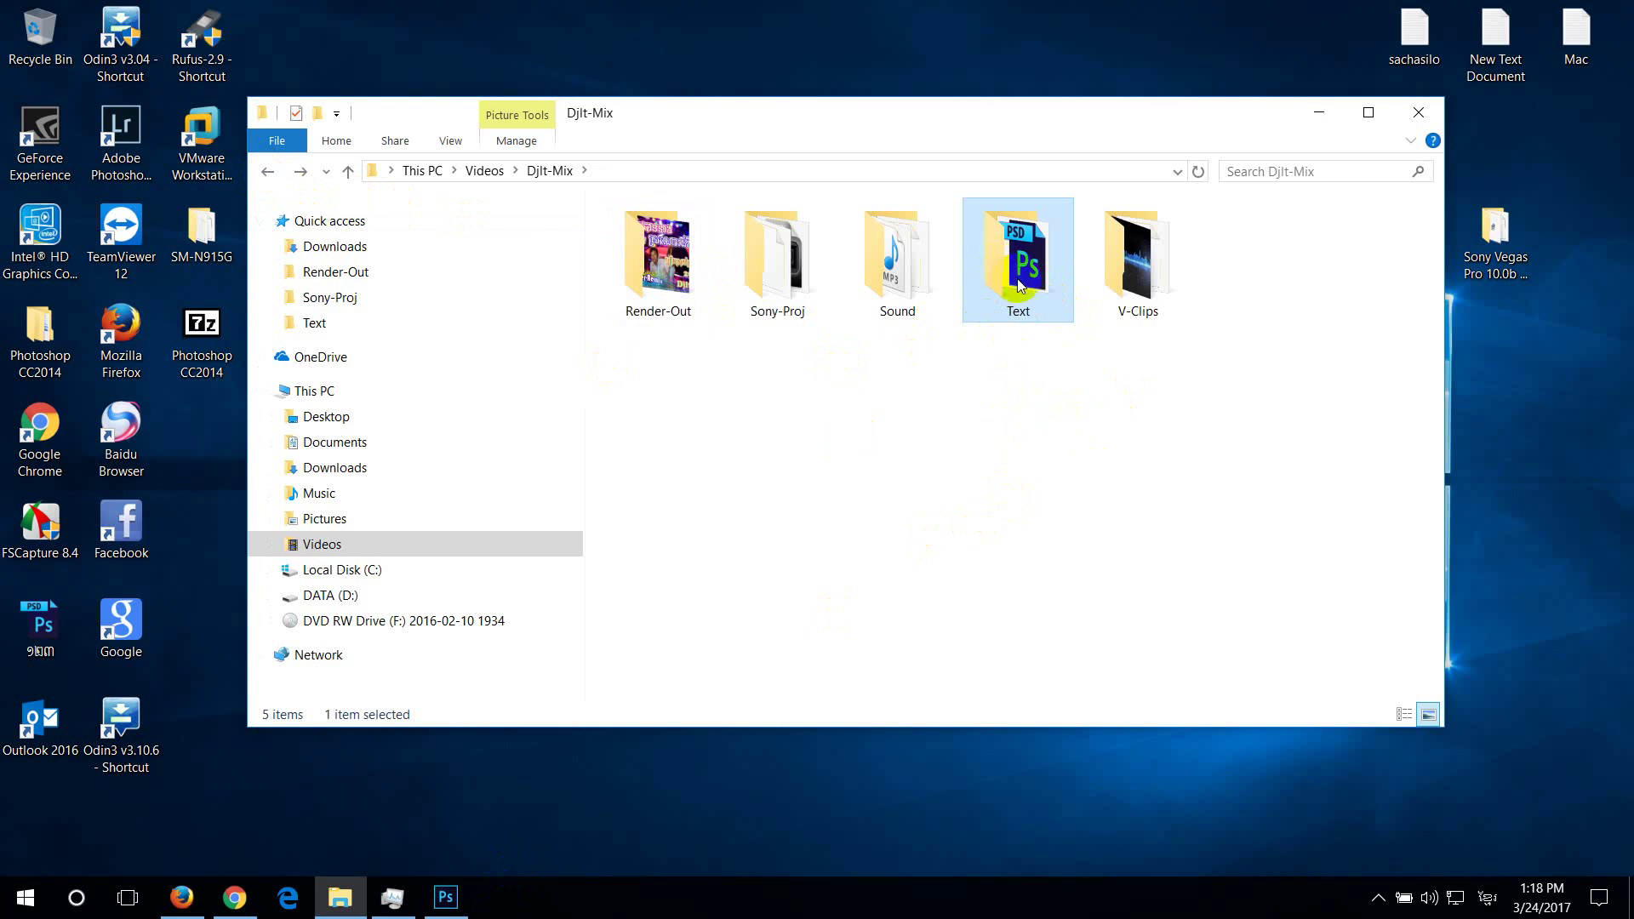
pyautogui.moveTo(1021, 276)
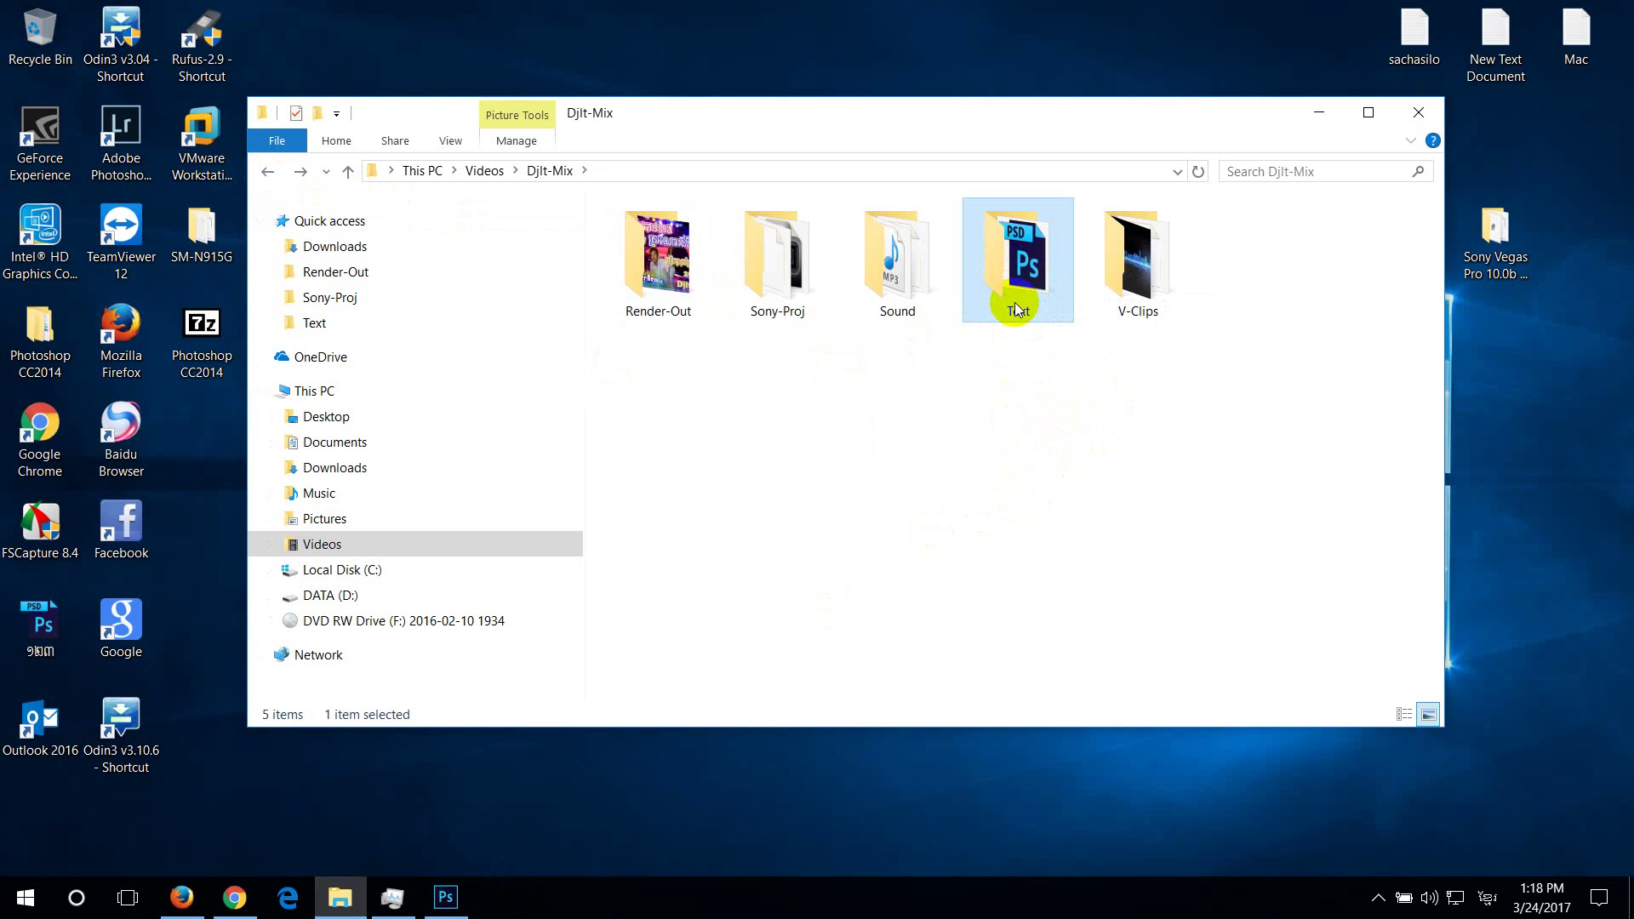
pyautogui.moveTo(1016, 308)
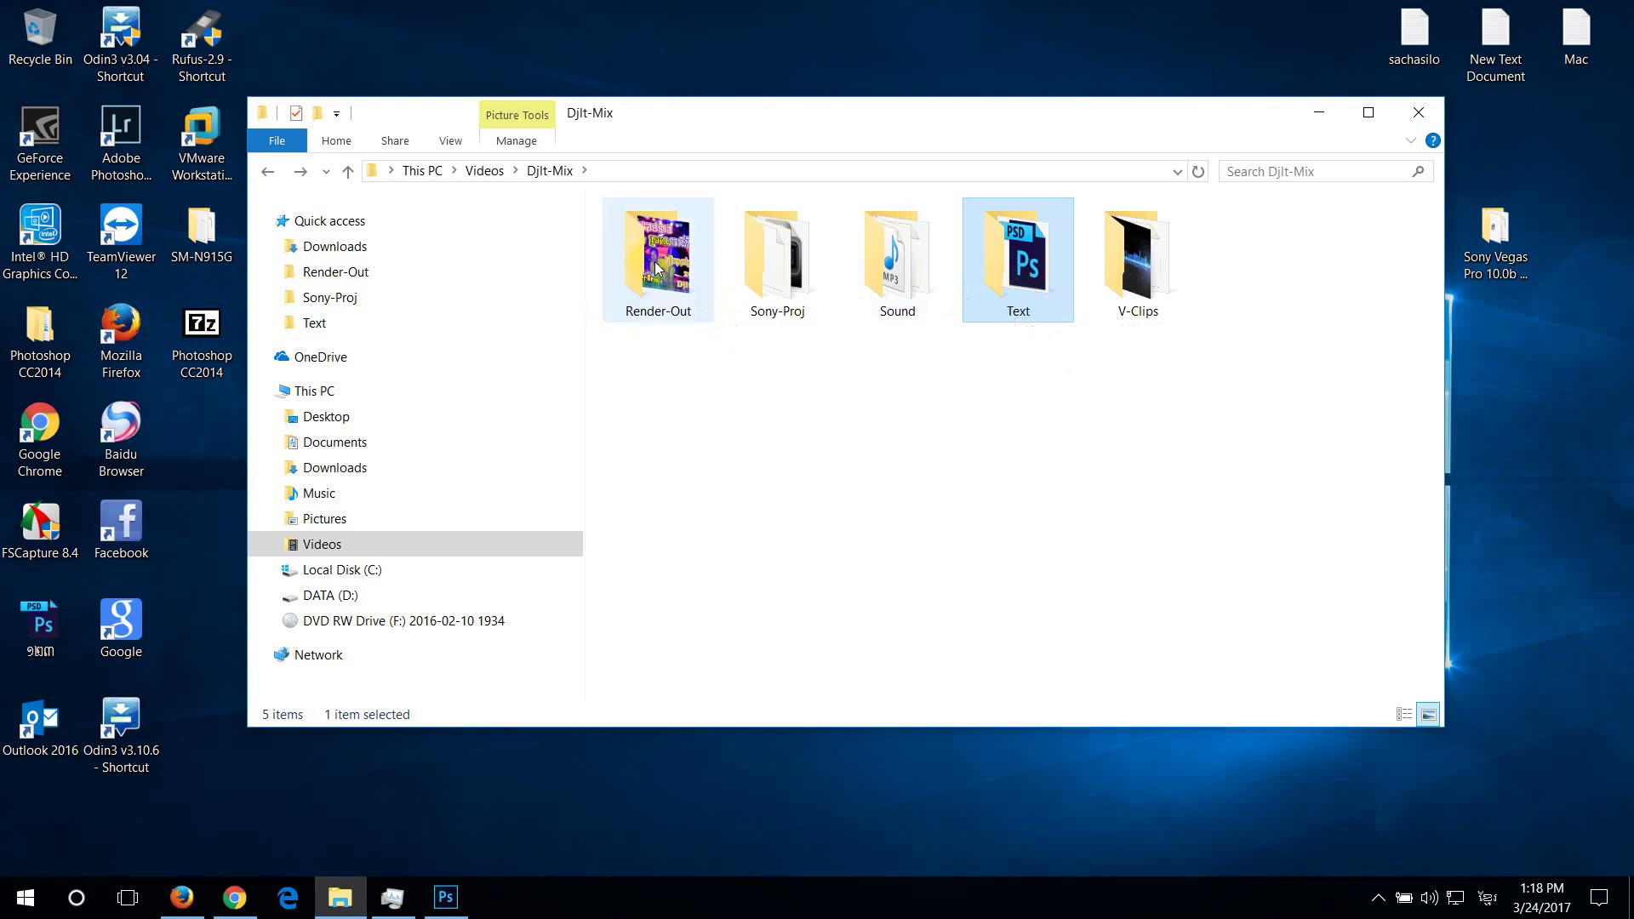
pyautogui.moveTo(675, 272)
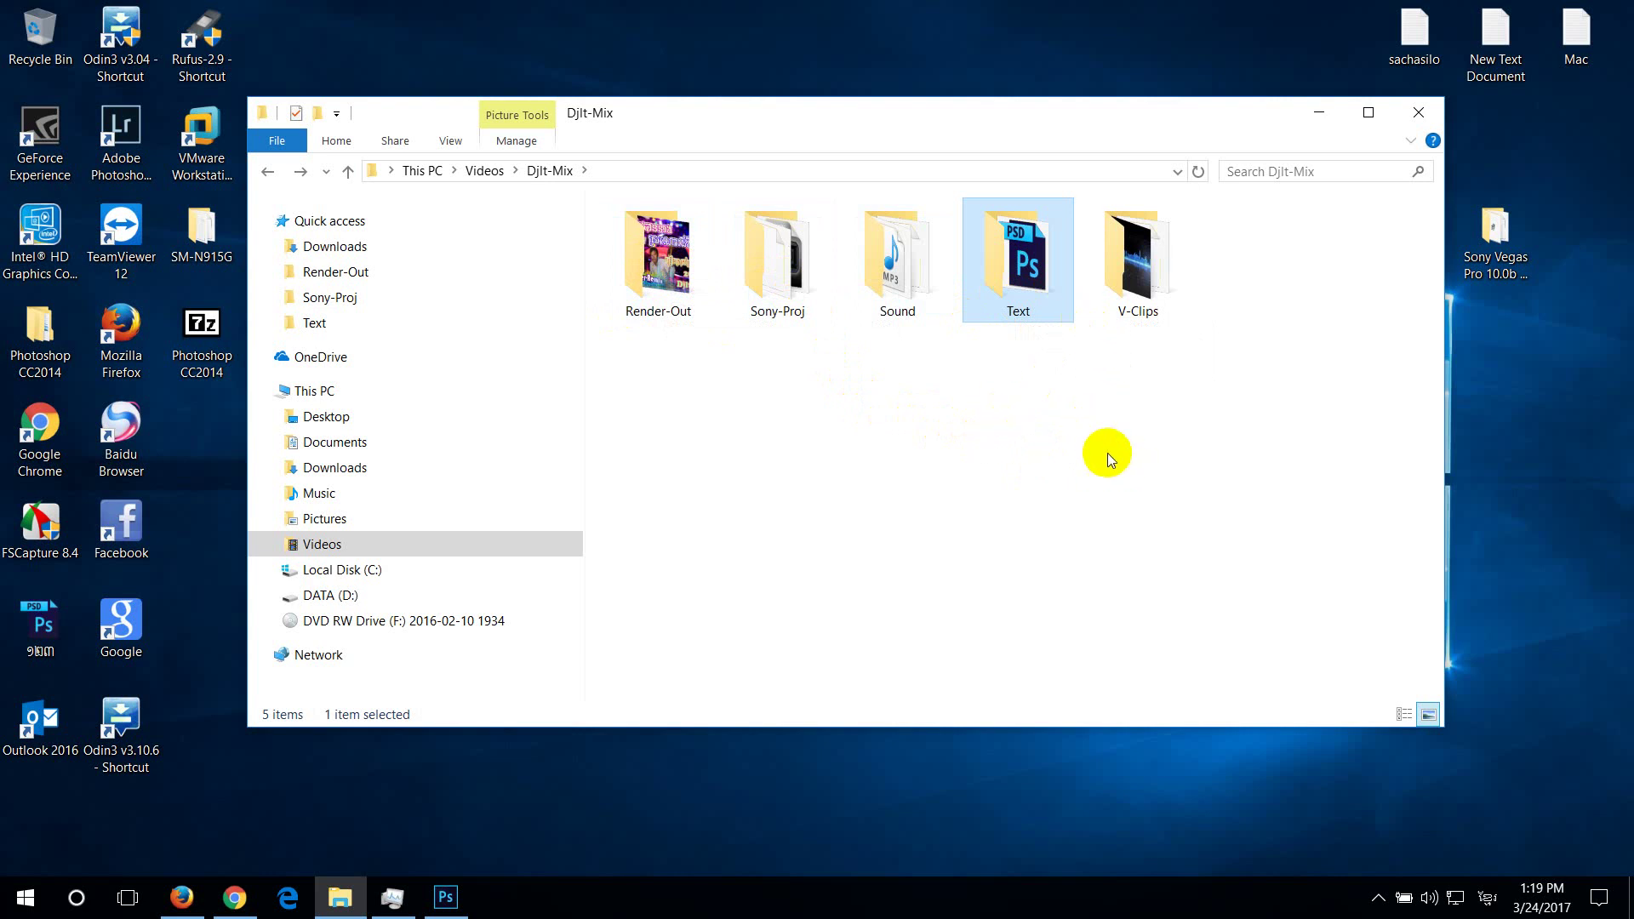
pyautogui.doubleClick(1031, 290)
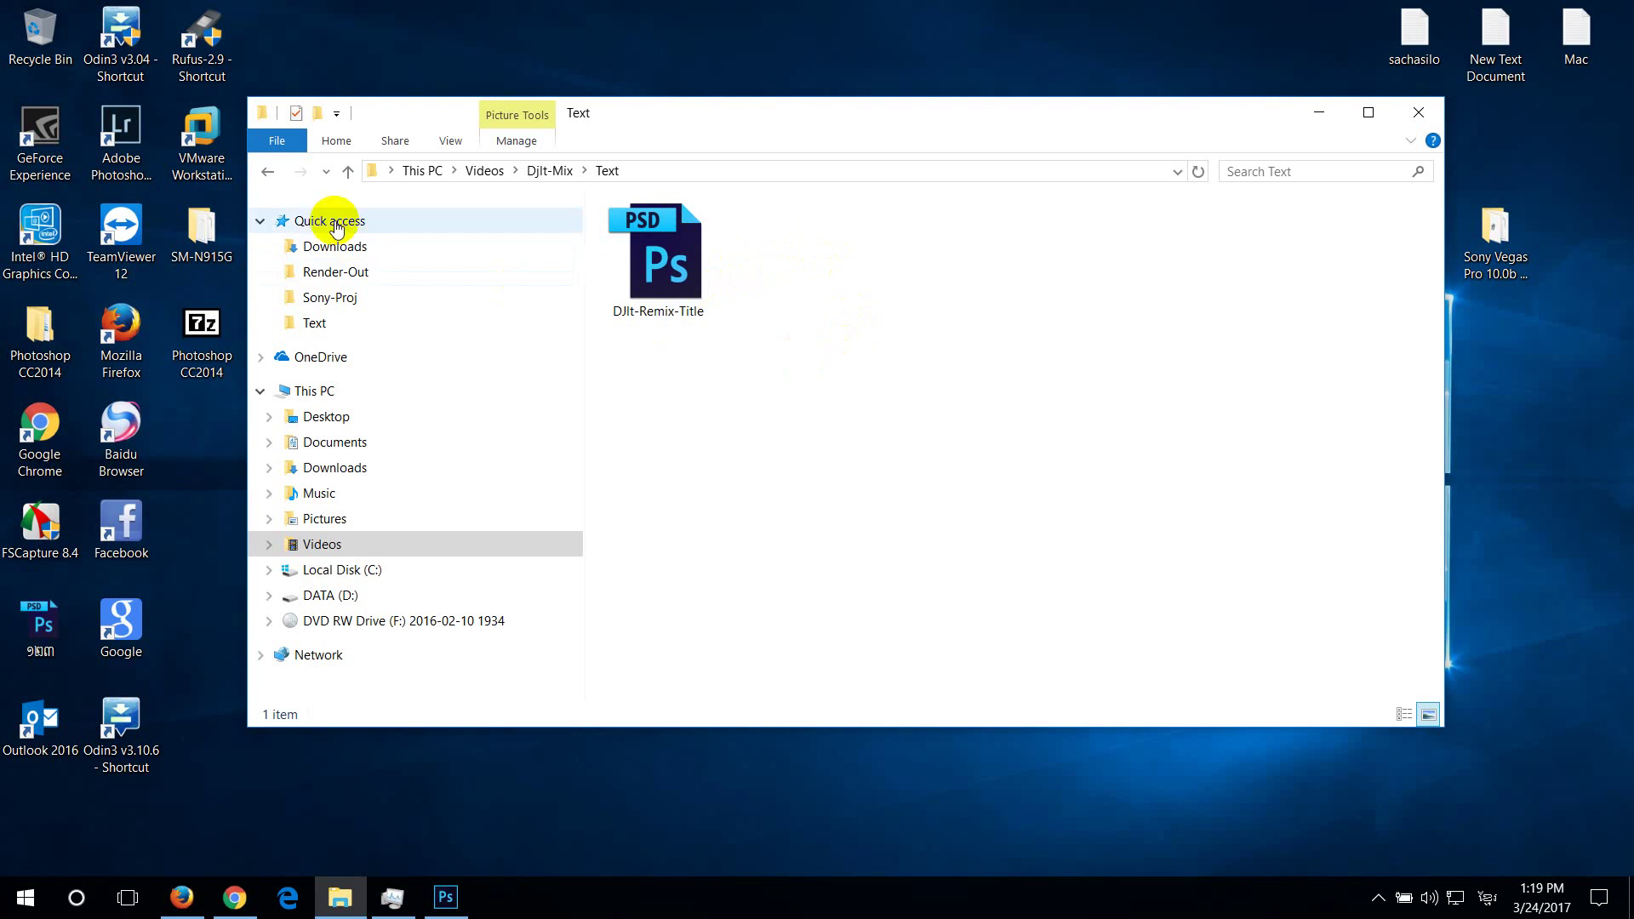
pyautogui.click(267, 171)
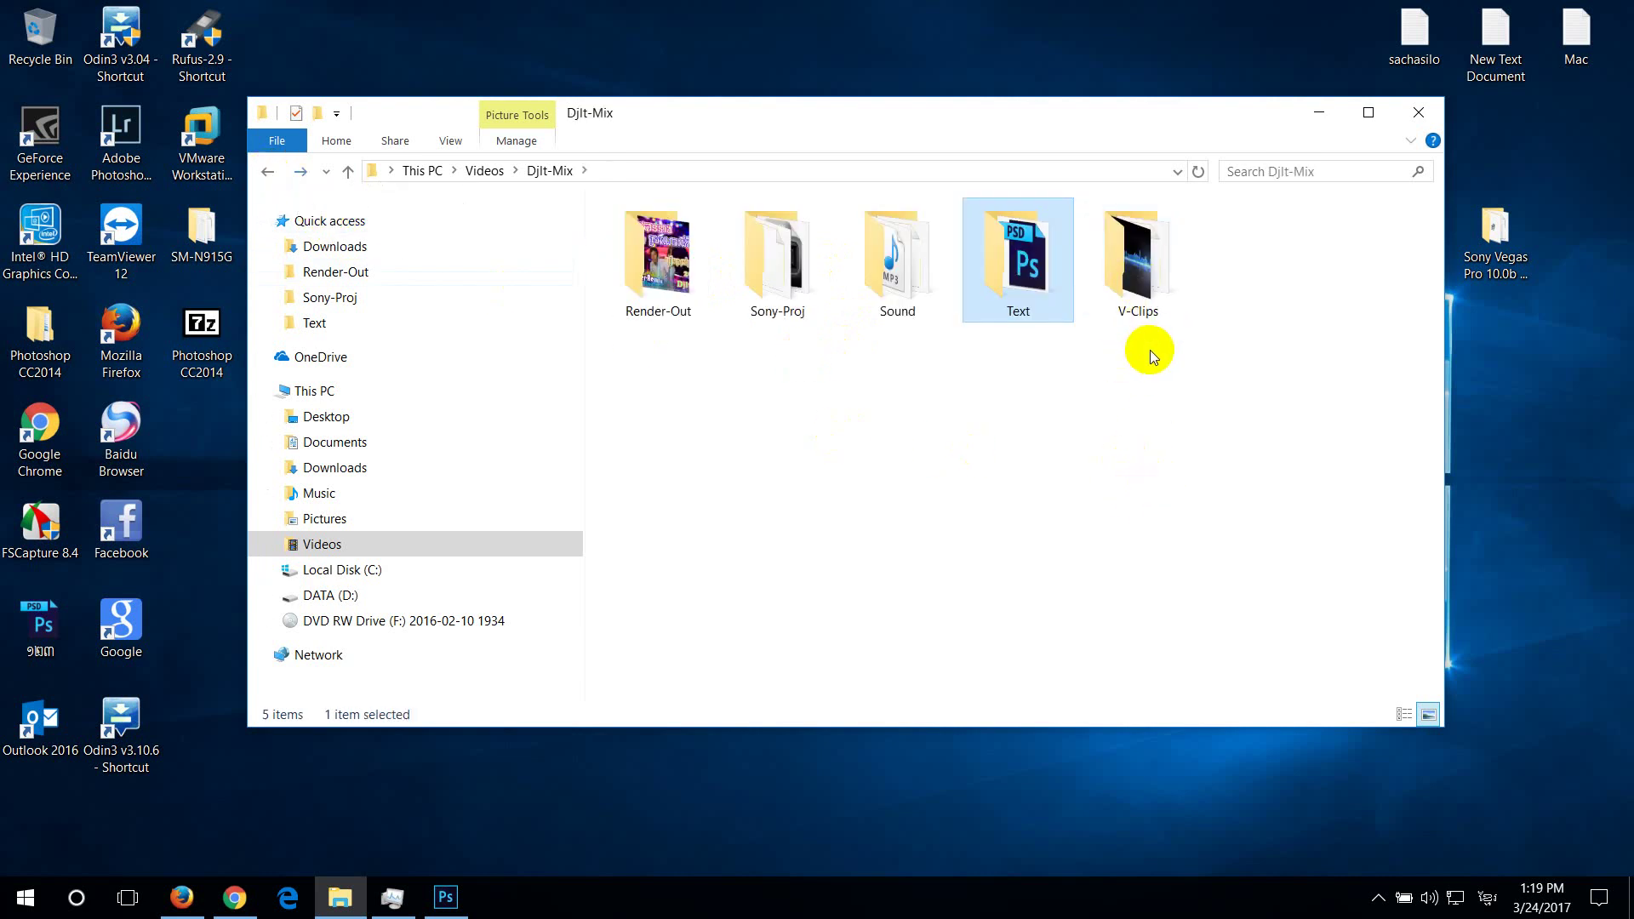
# Open V-Clips and preview the Equalizer VU Meters video, skipping ahead to Style 1
pyautogui.doubleClick(1137, 268)
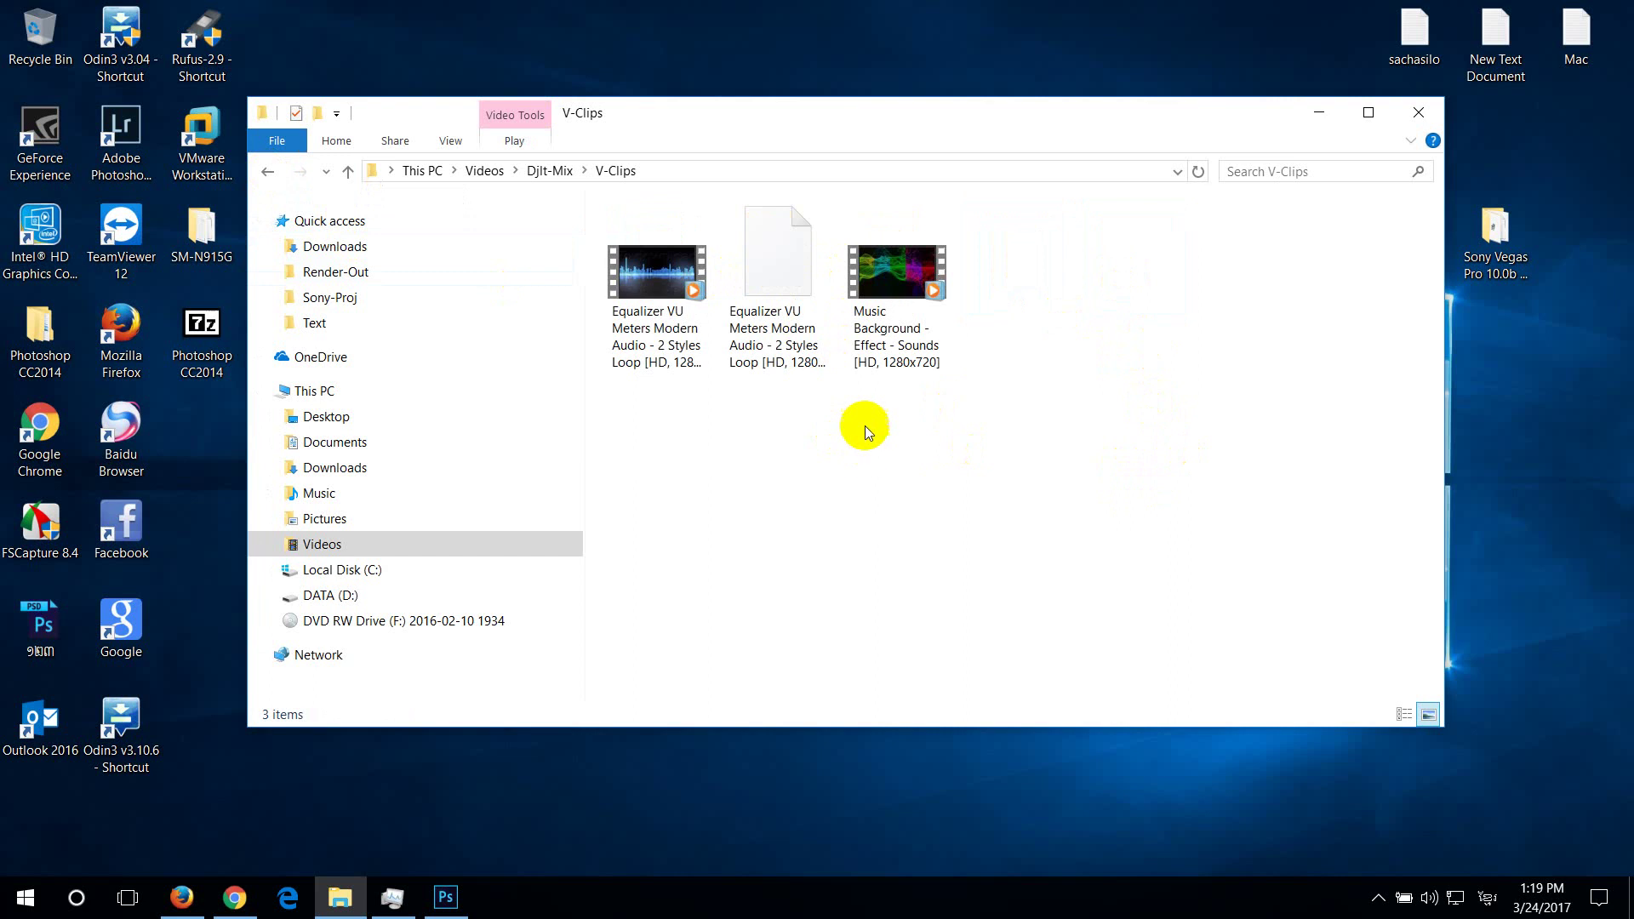
pyautogui.click(635, 285)
pyautogui.doubleClick(634, 284)
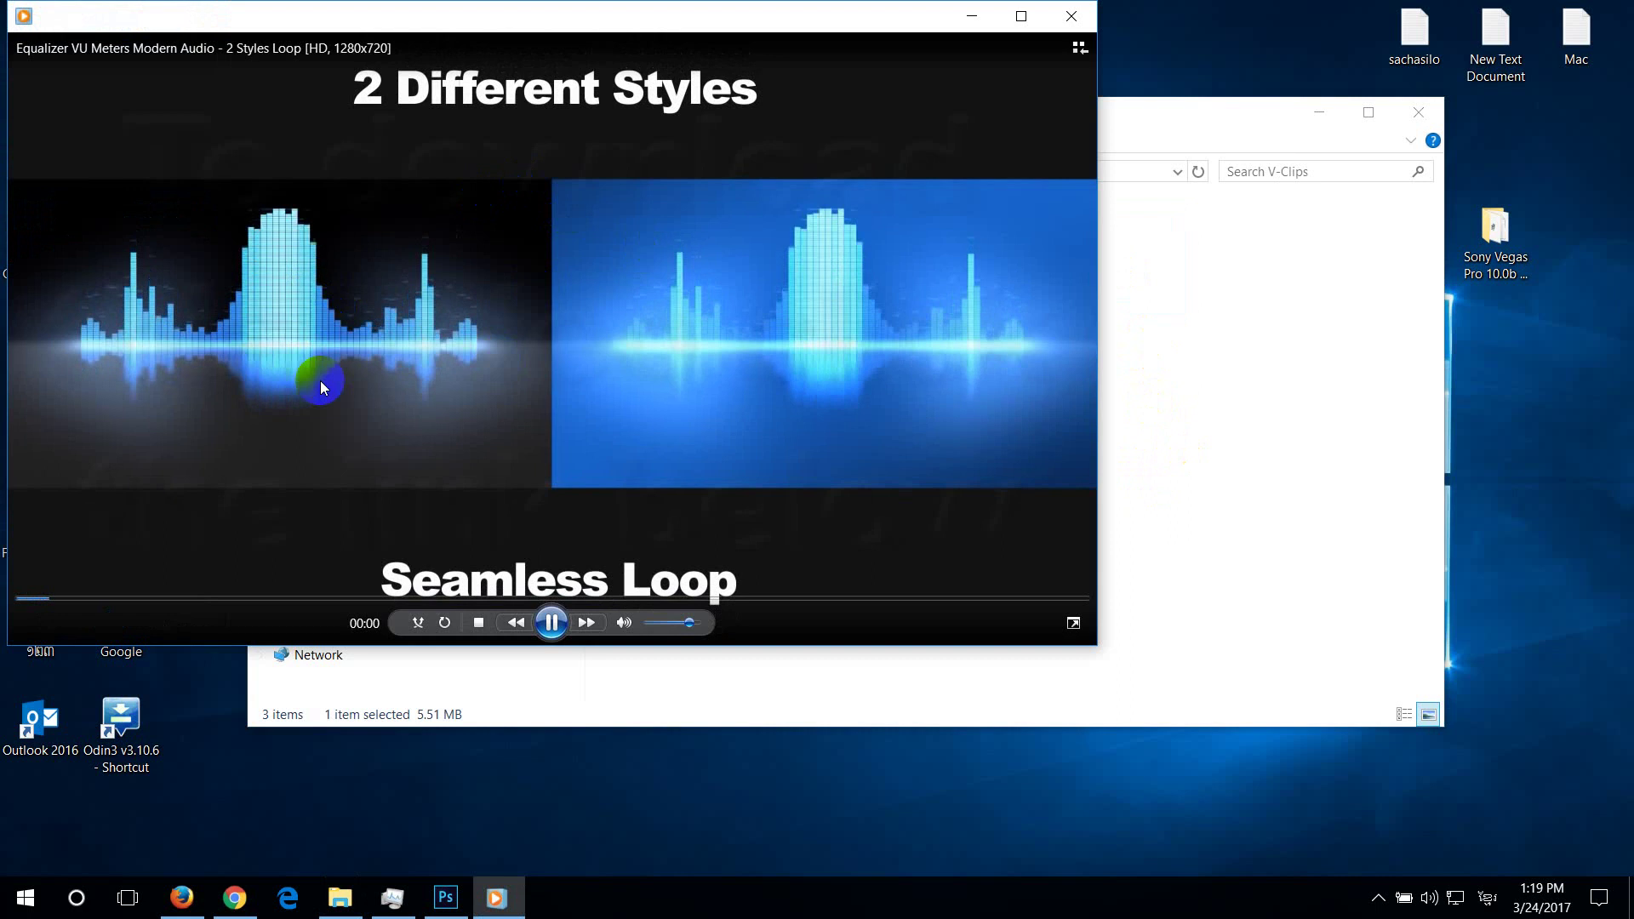
pyautogui.moveTo(211, 609); pyautogui.dragTo(370, 605)
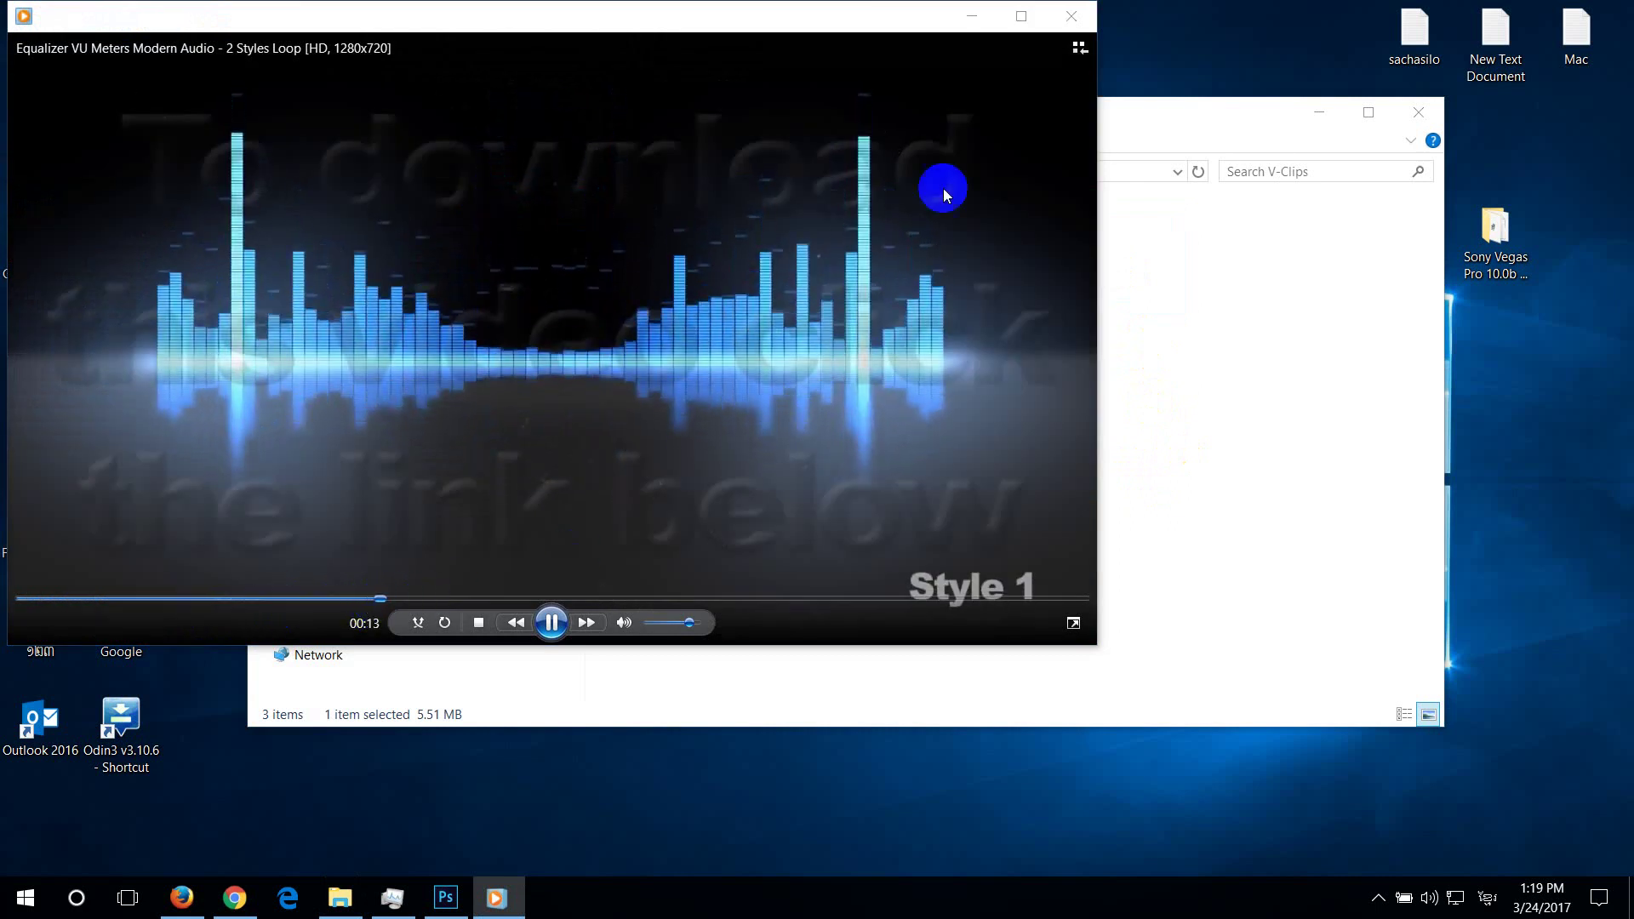
pyautogui.click(1071, 16)
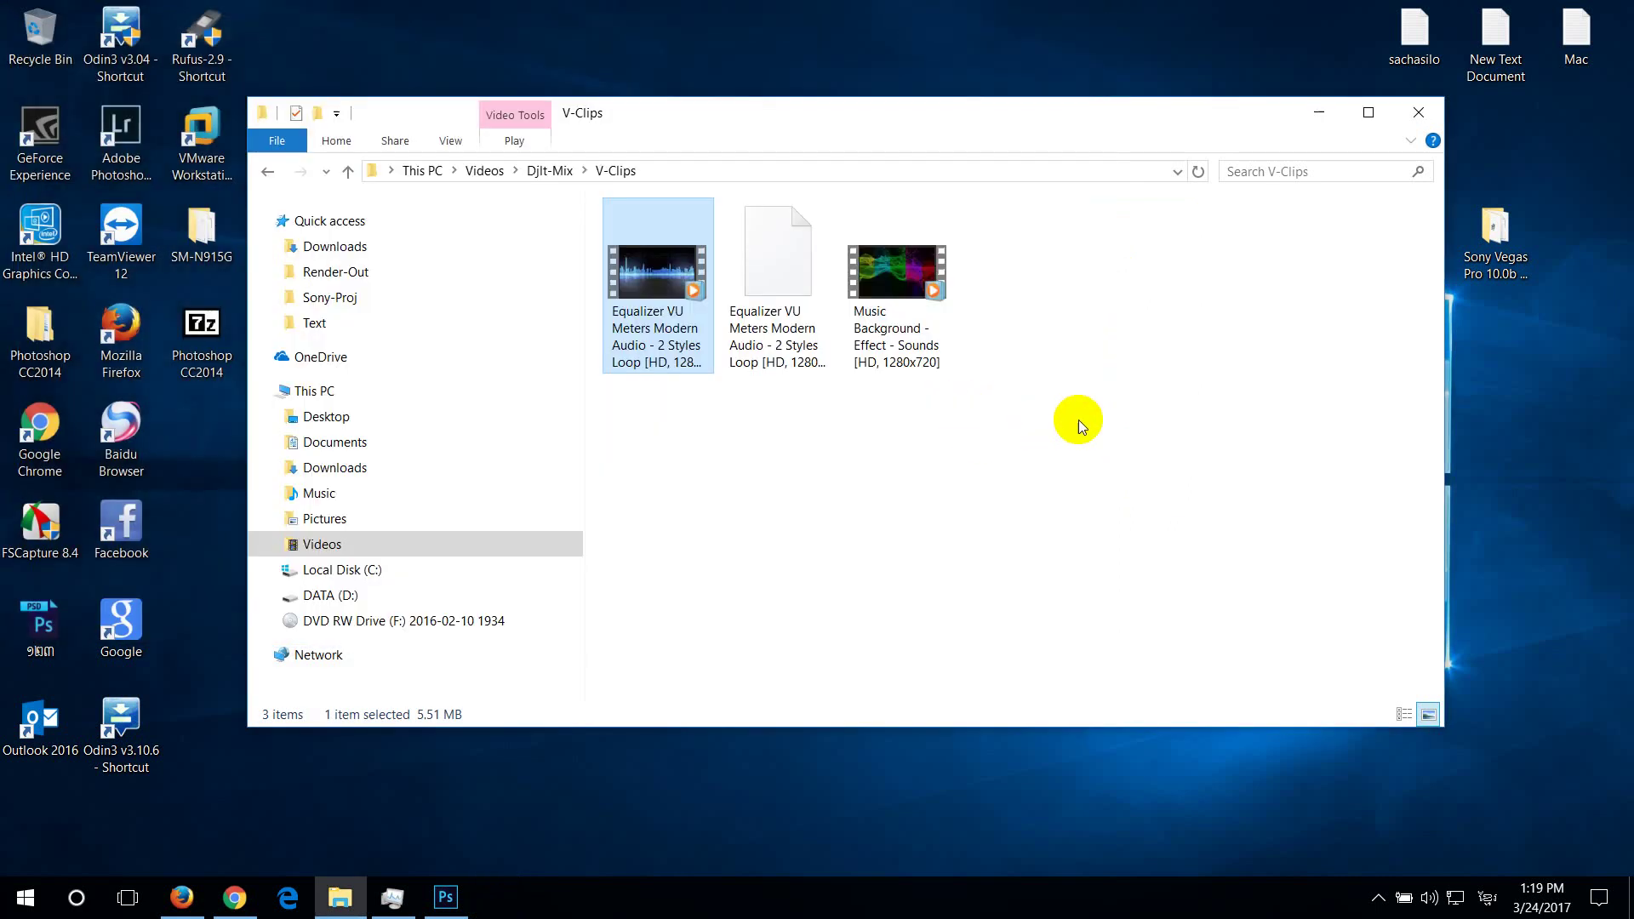
# Preview the Music Background video at its coloured-bars scene, then return to Djlt-Mix
pyautogui.doubleClick(902, 306)
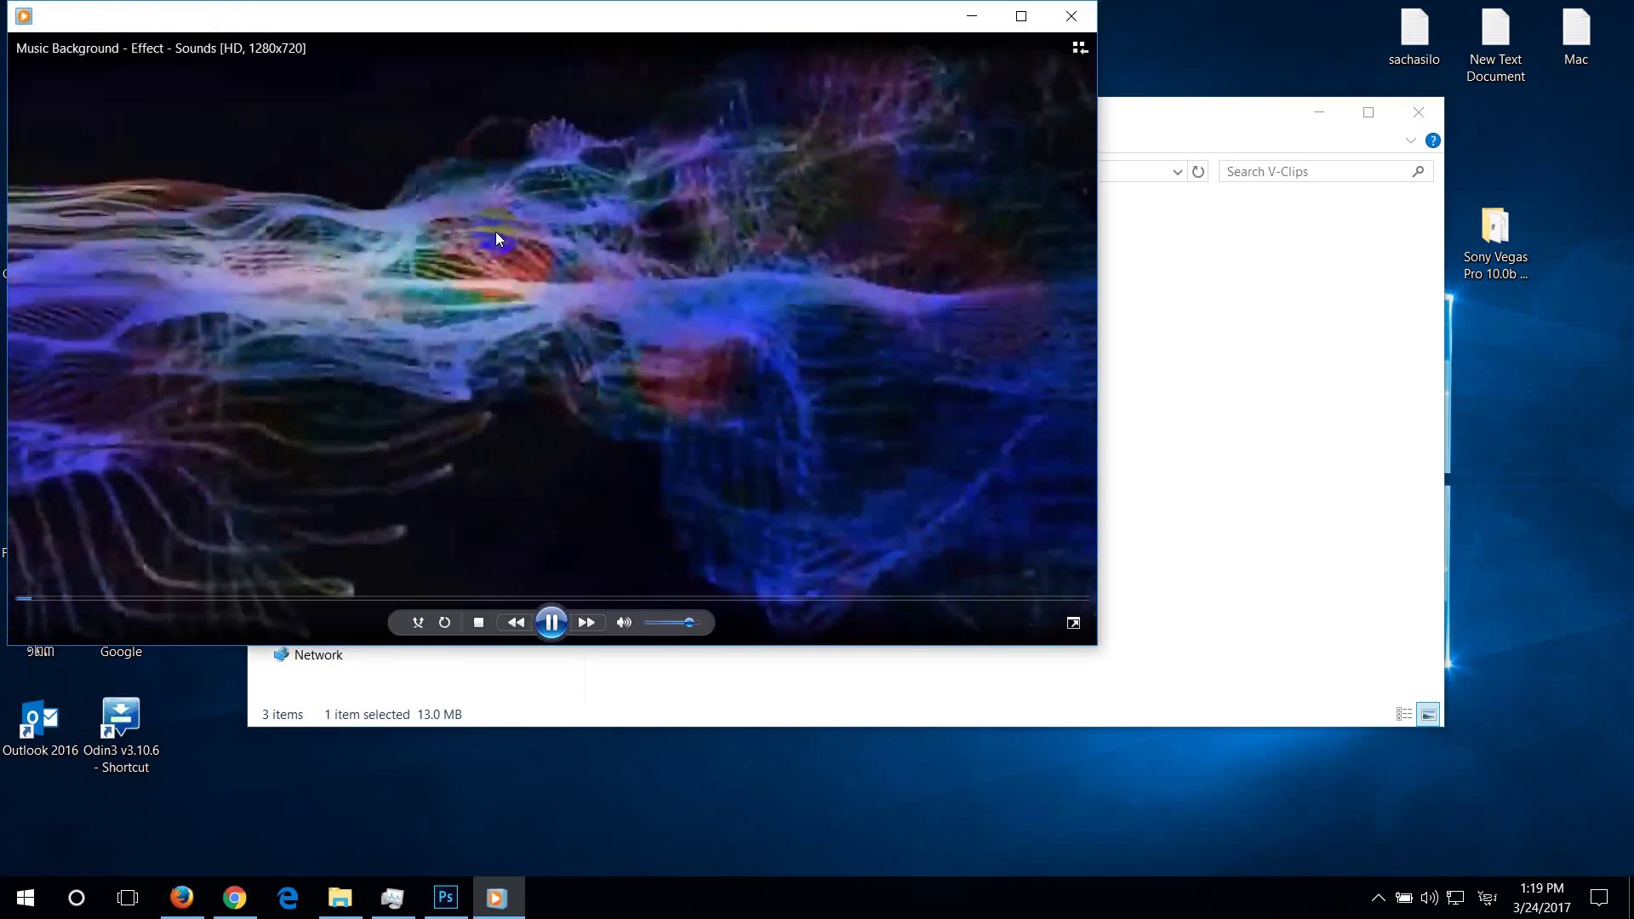
pyautogui.moveTo(288, 600); pyautogui.dragTo(323, 600)
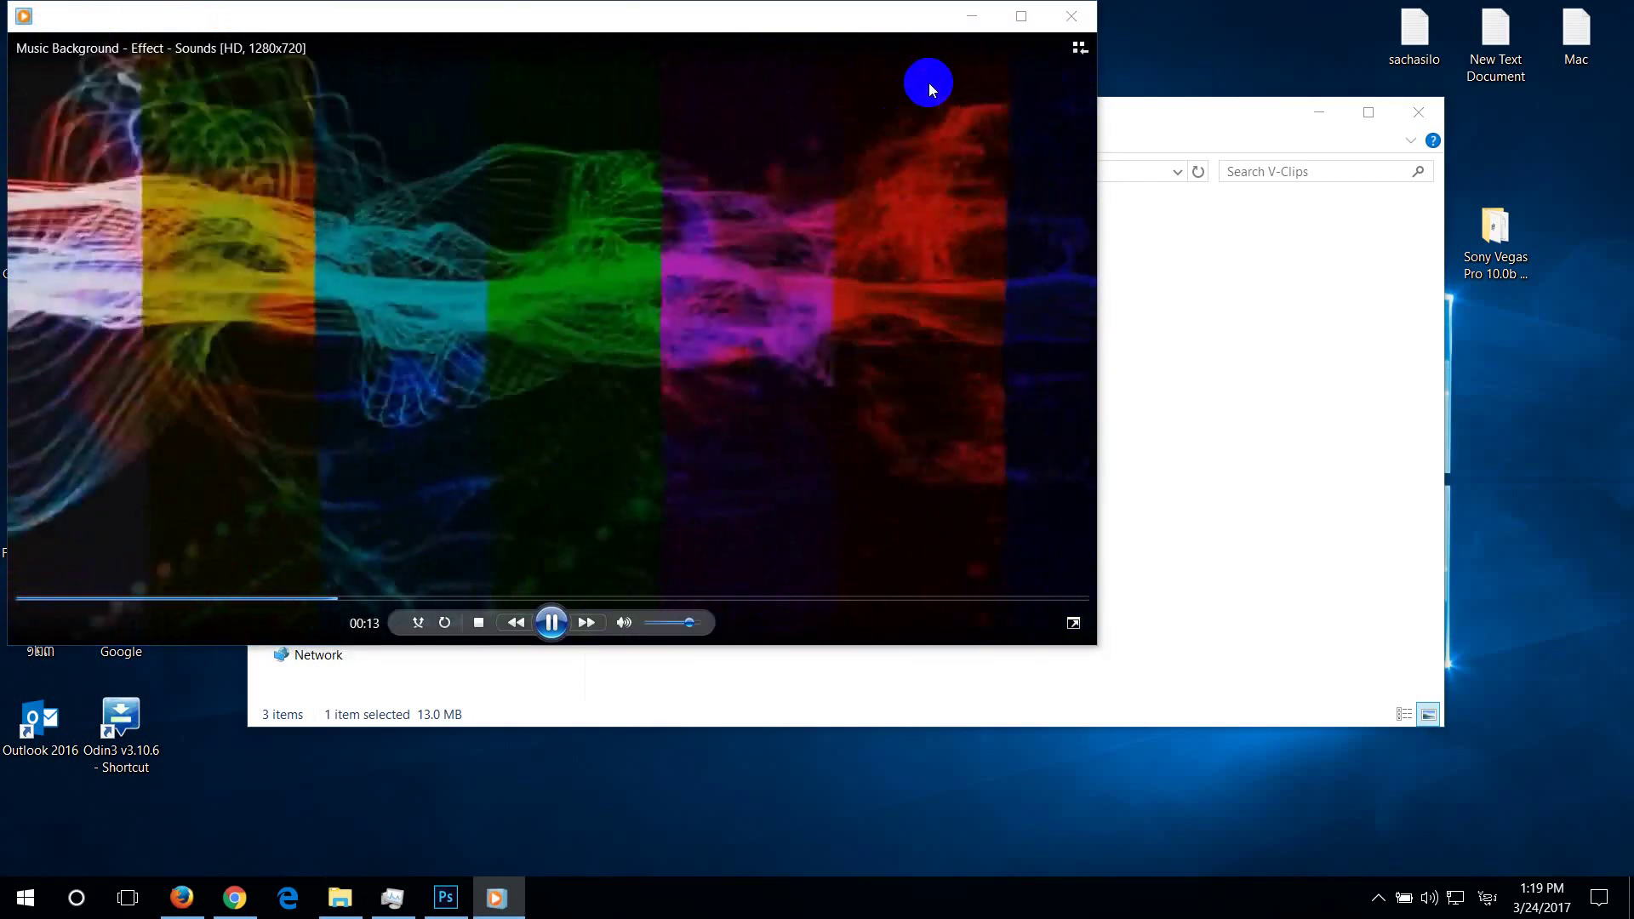
pyautogui.click(1071, 16)
pyautogui.click(1021, 567)
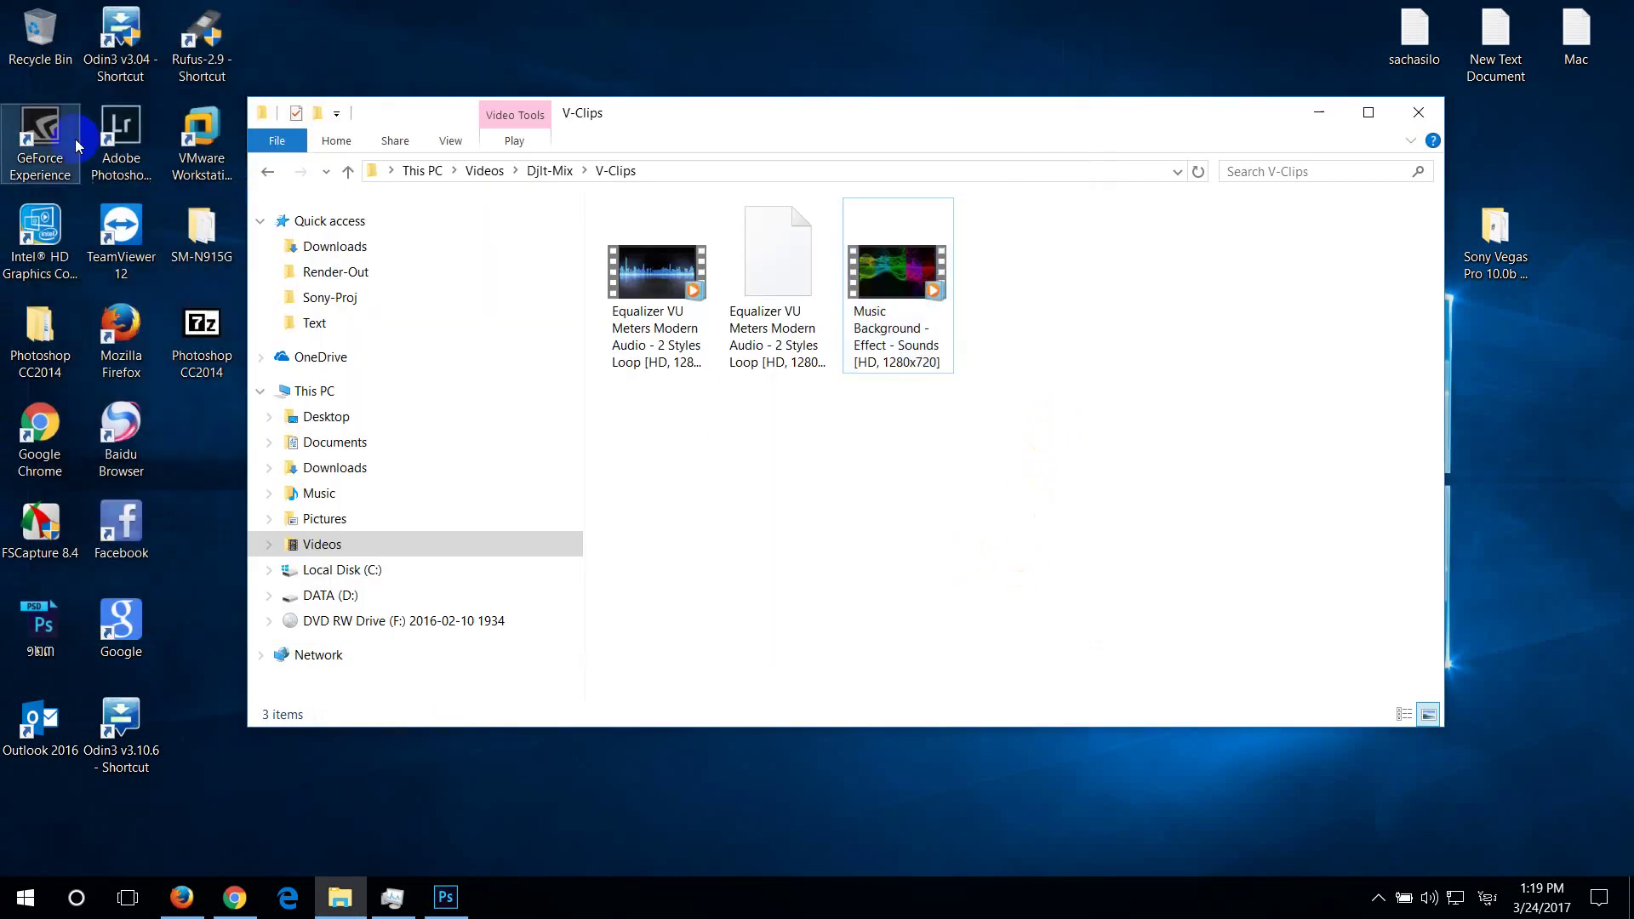
pyautogui.click(268, 174)
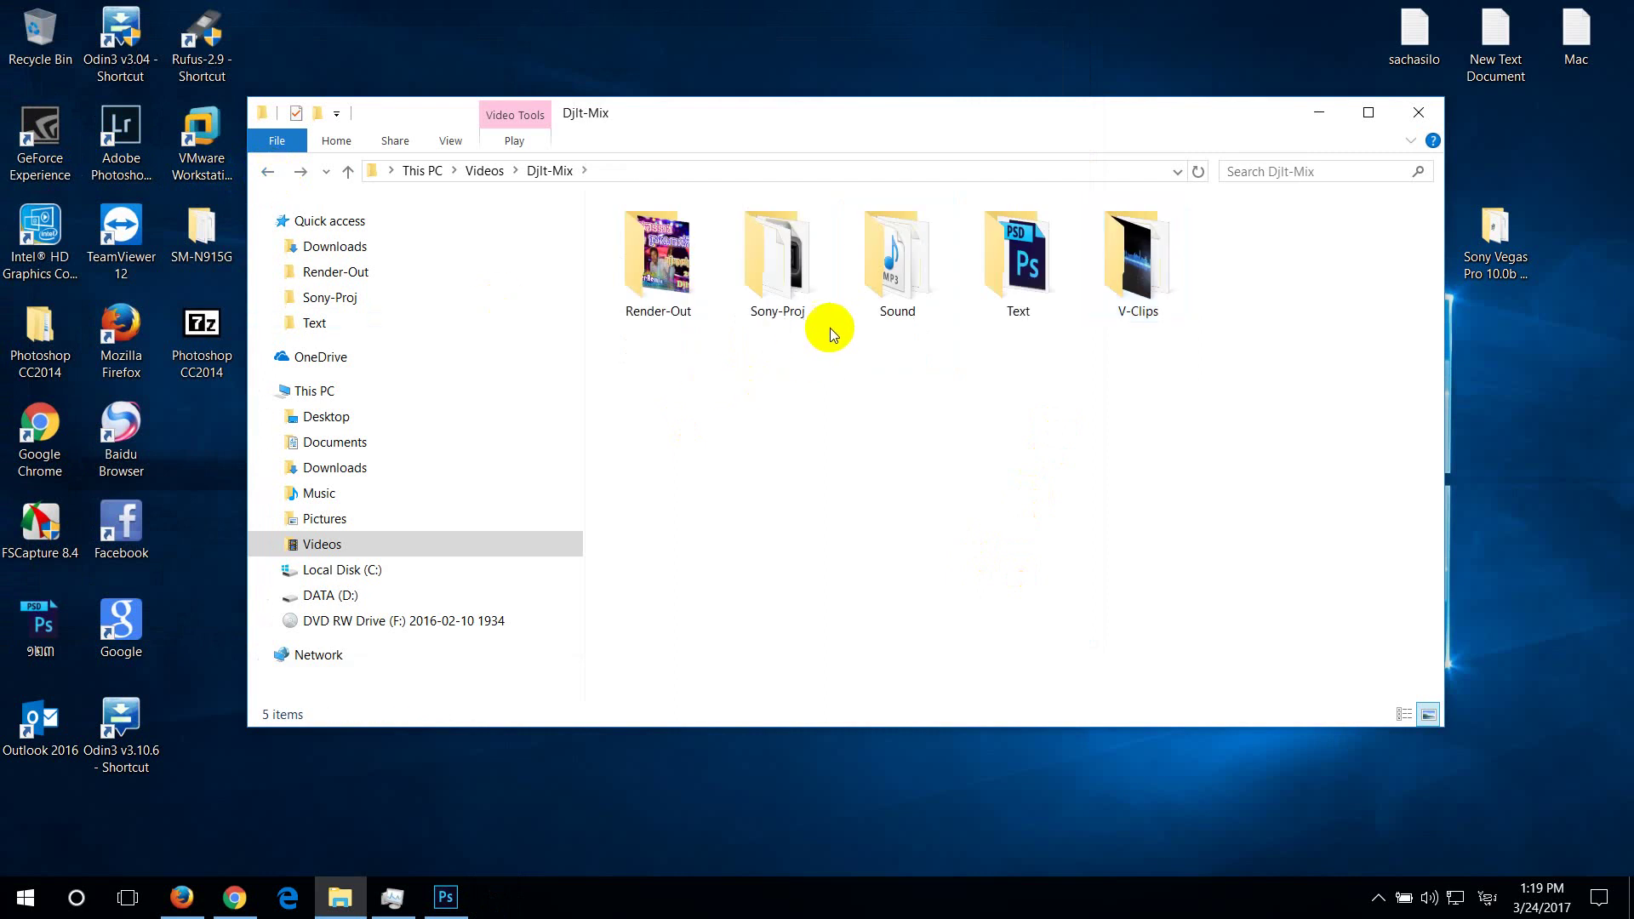
pyautogui.click(689, 288)
pyautogui.doubleClick(689, 288)
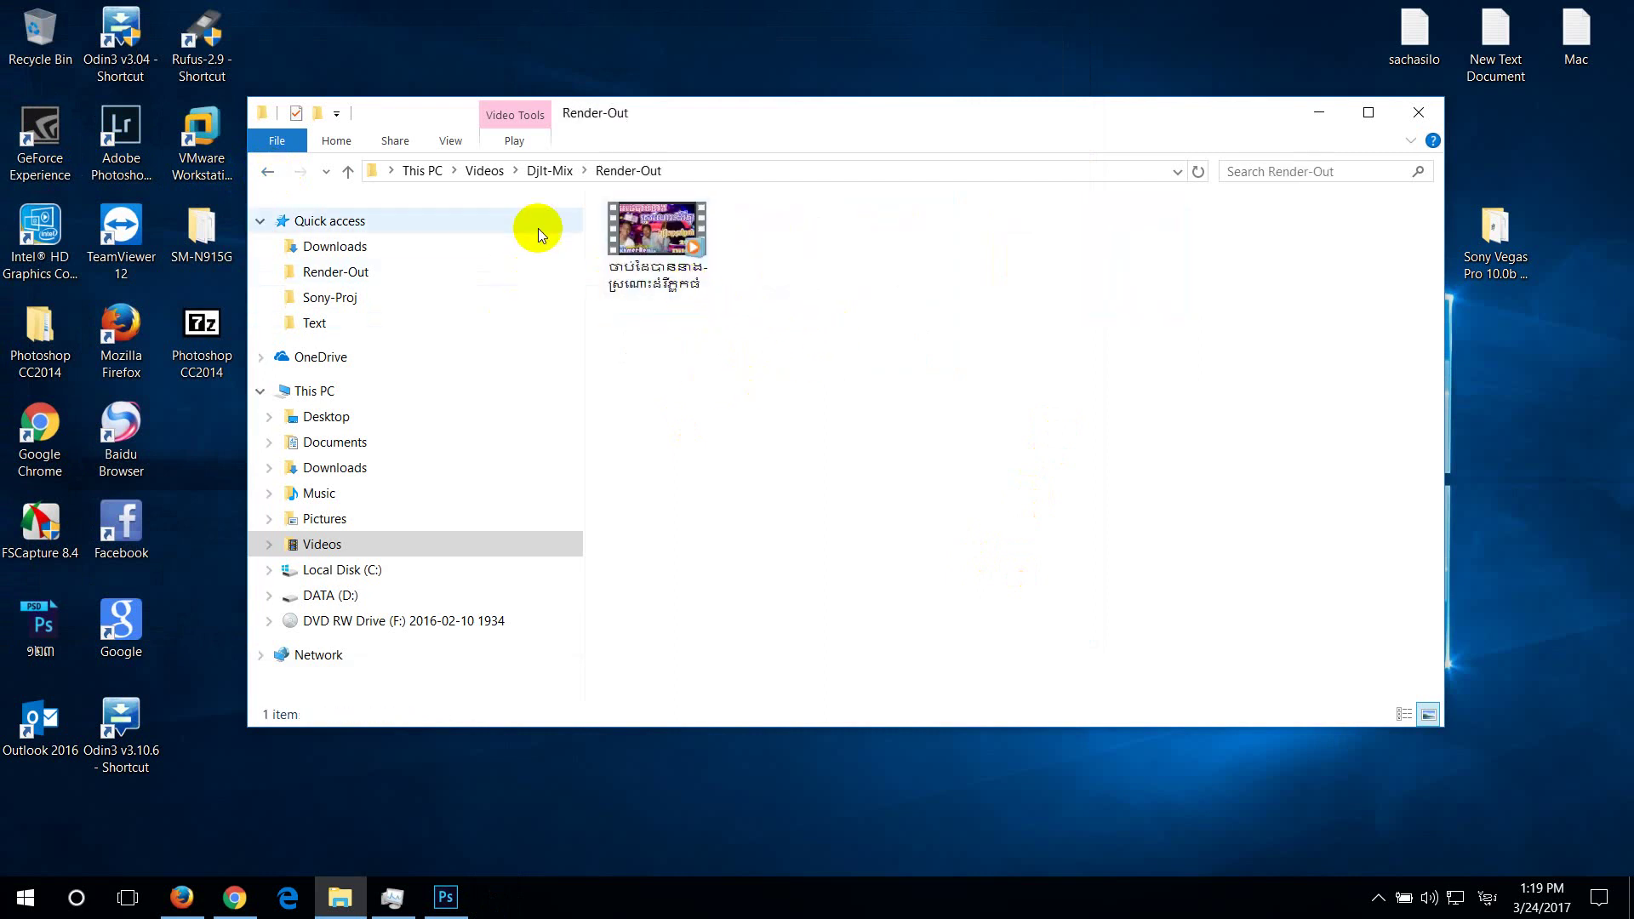
pyautogui.click(267, 172)
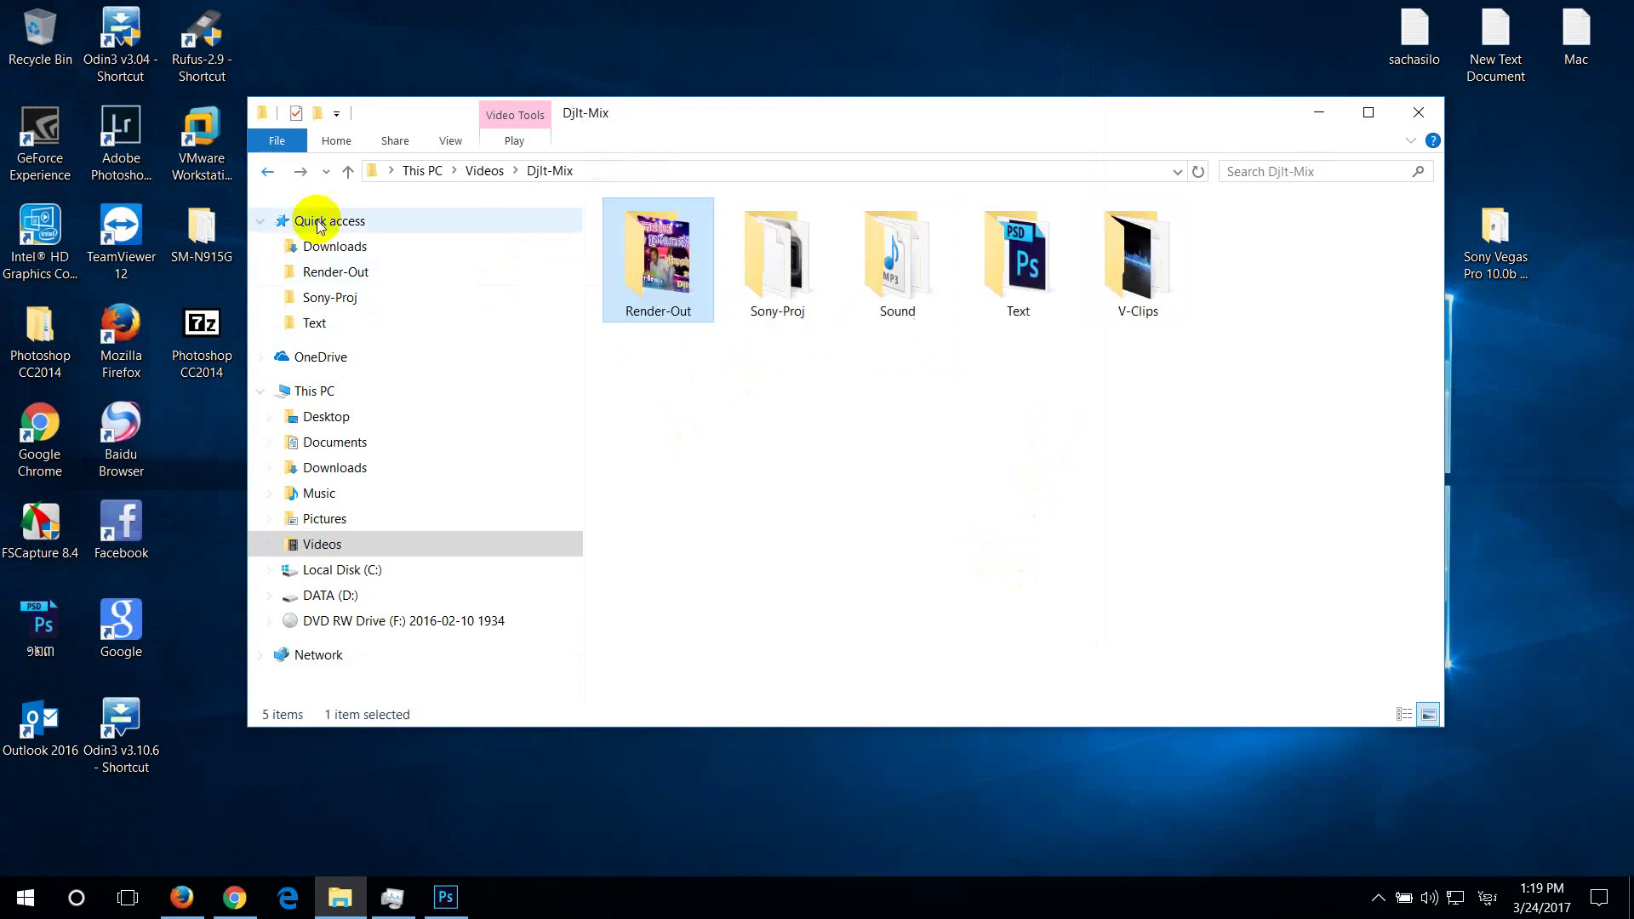
pyautogui.doubleClick(675, 283)
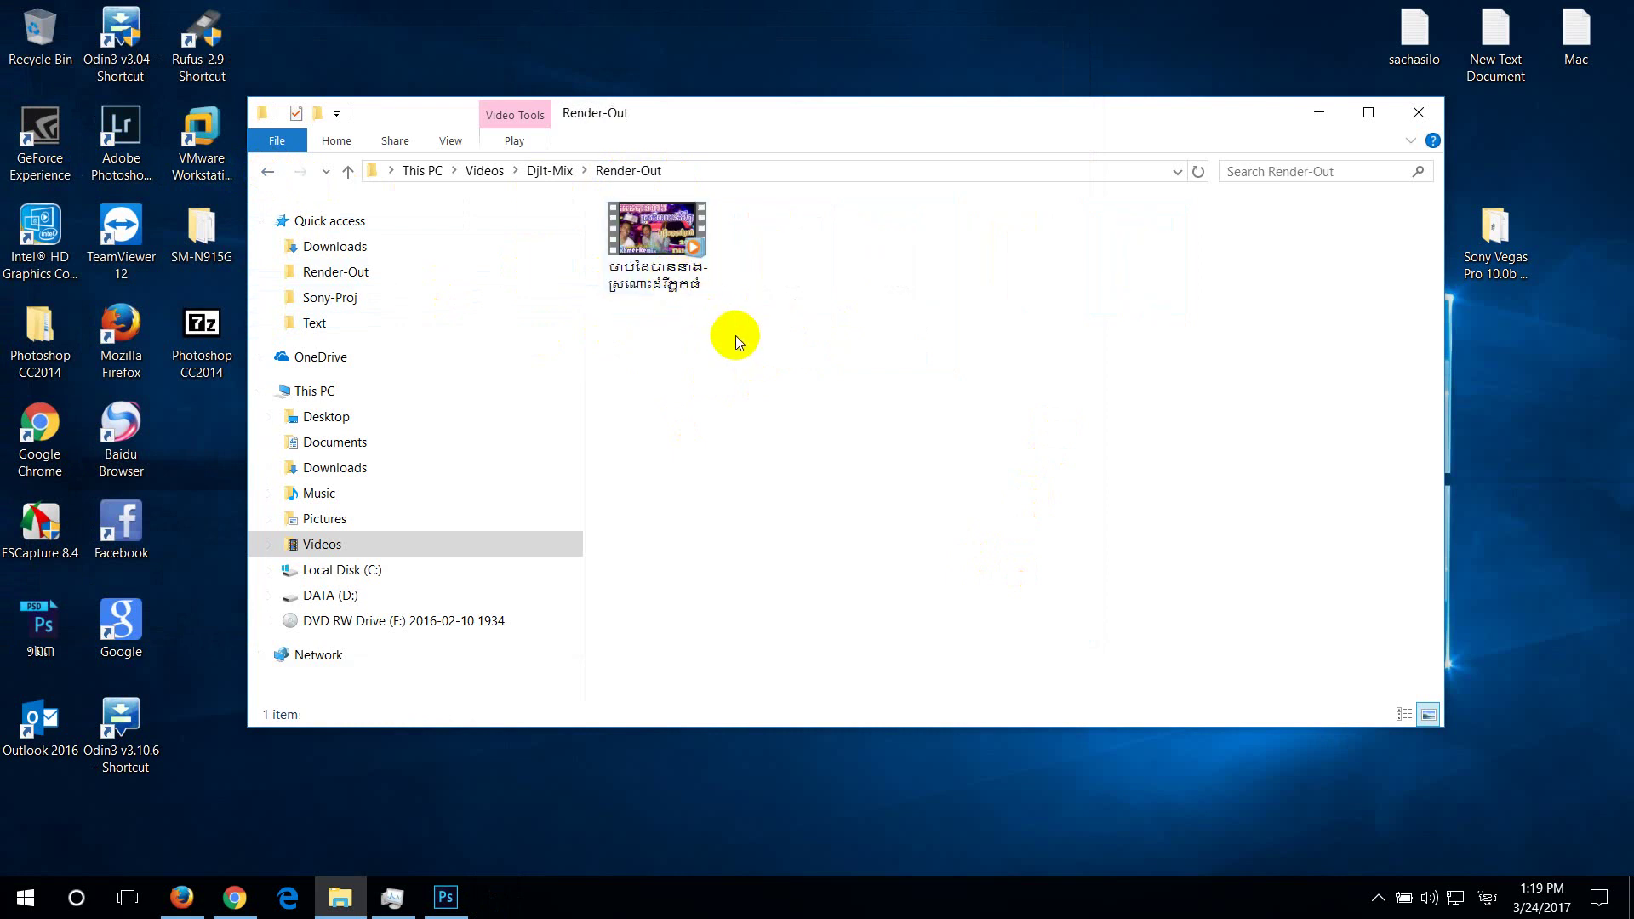
pyautogui.doubleClick(655, 238)
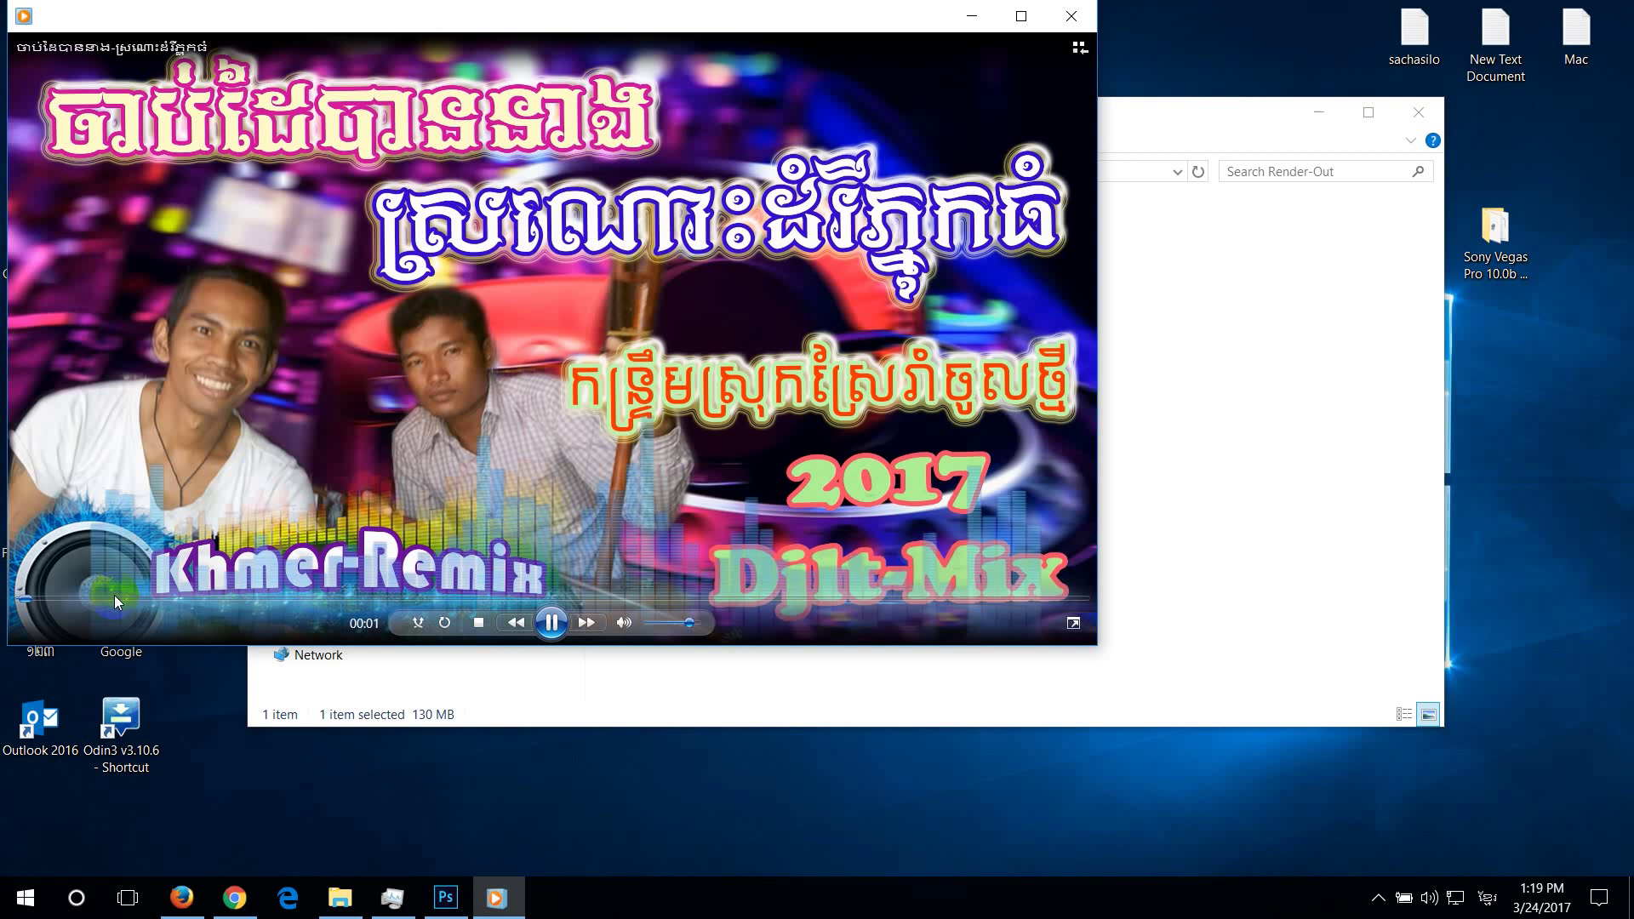
pyautogui.click(81, 602)
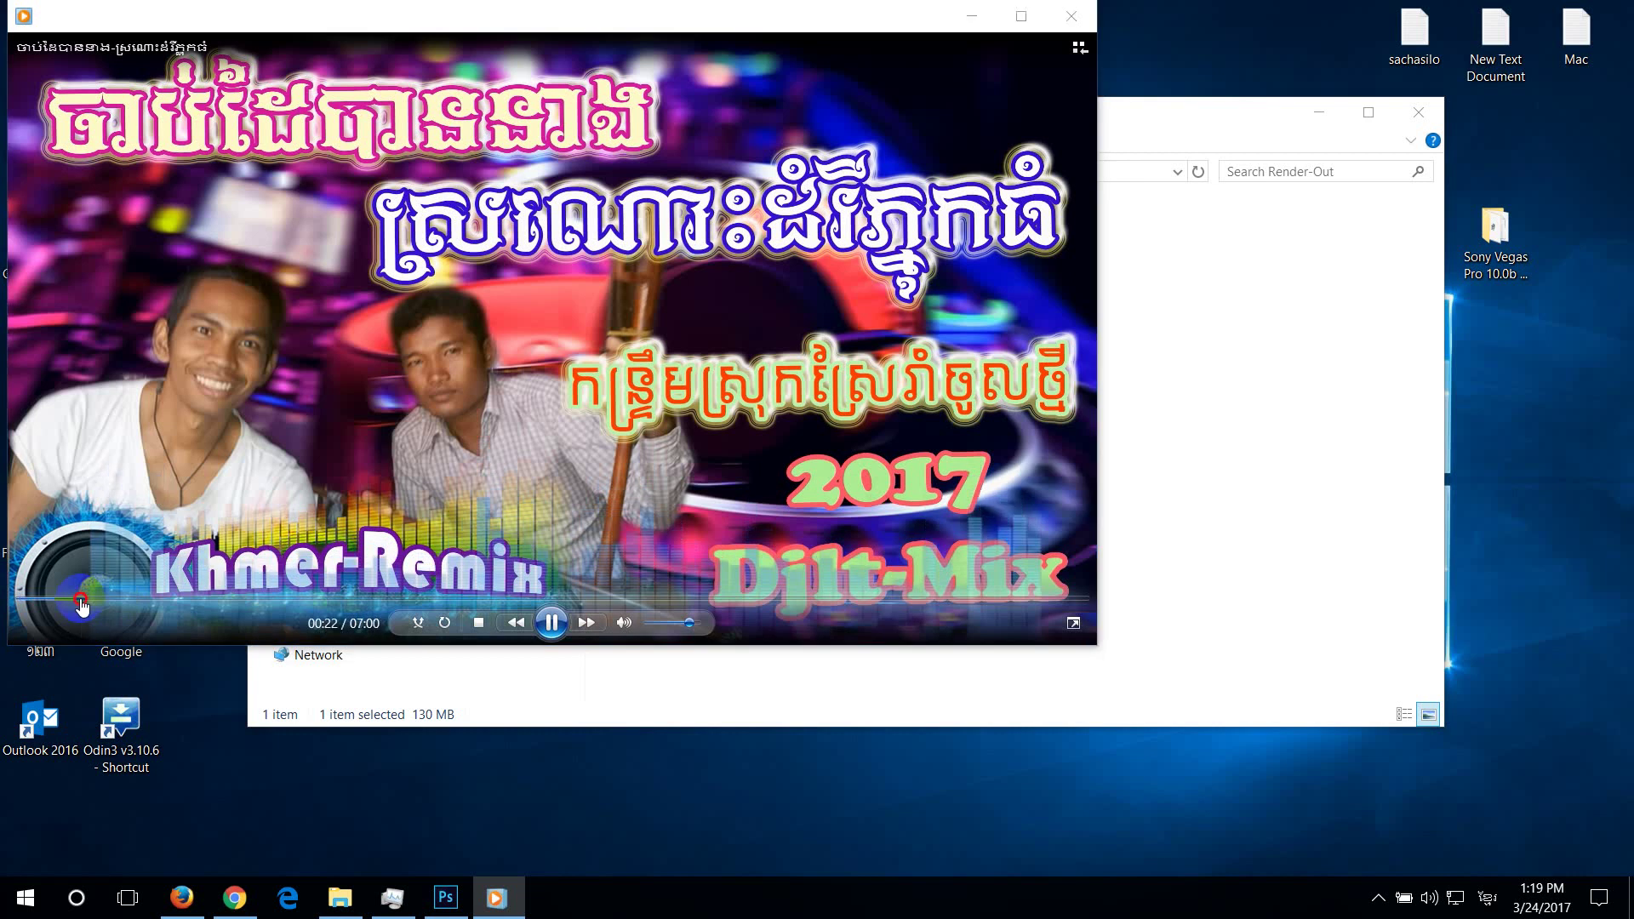
pyautogui.doubleClick(598, 241)
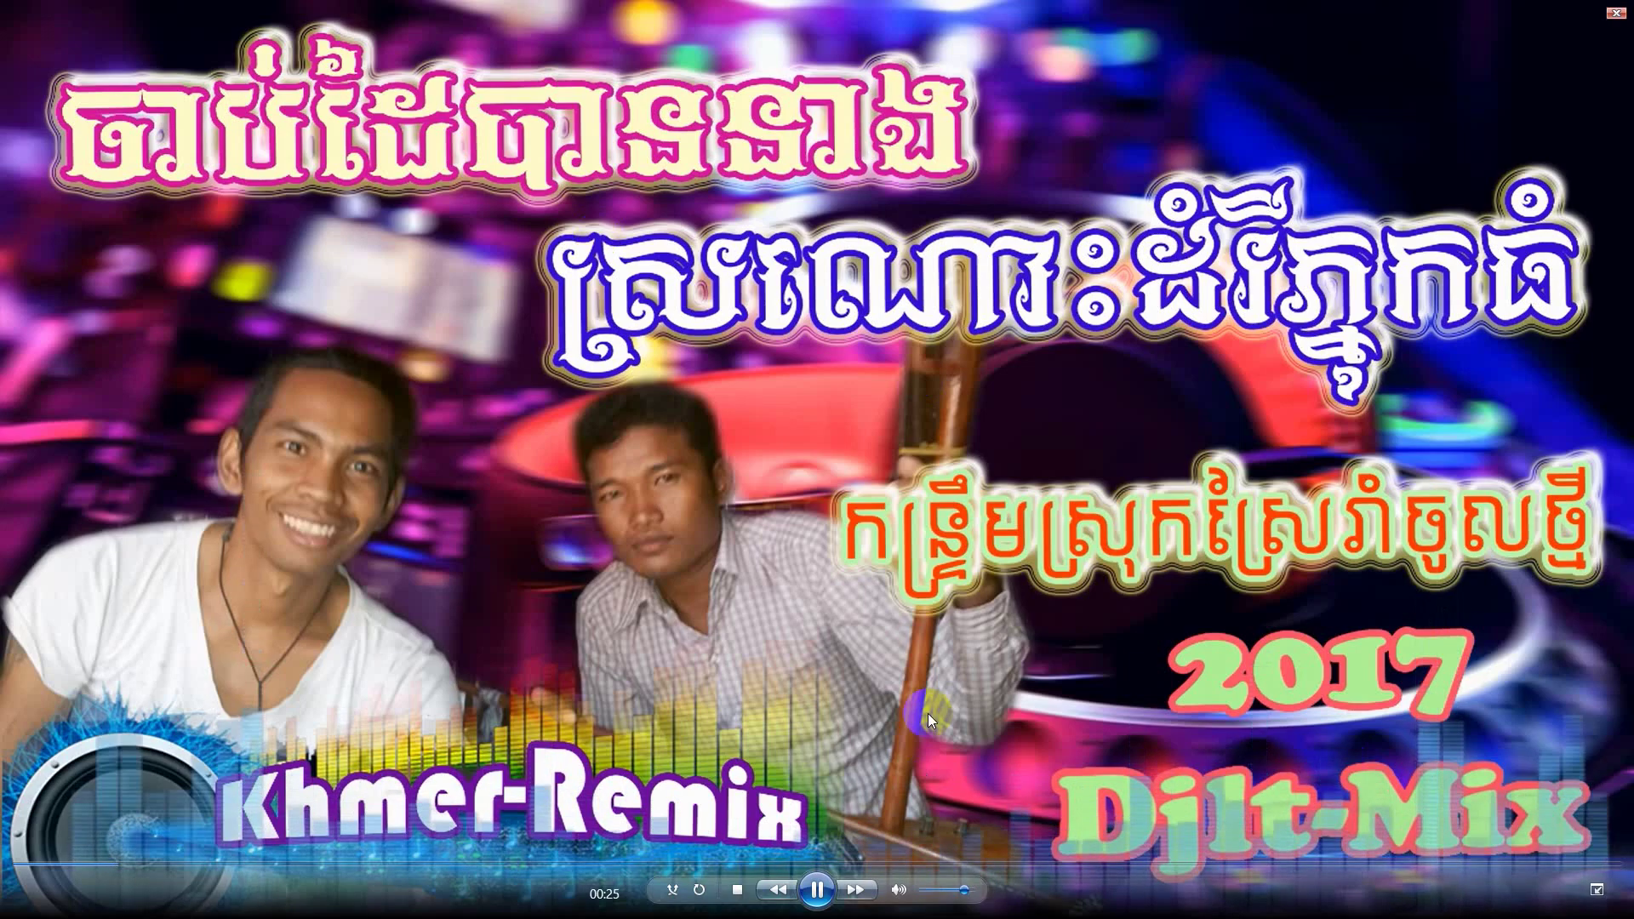
pyautogui.click(1621, 13)
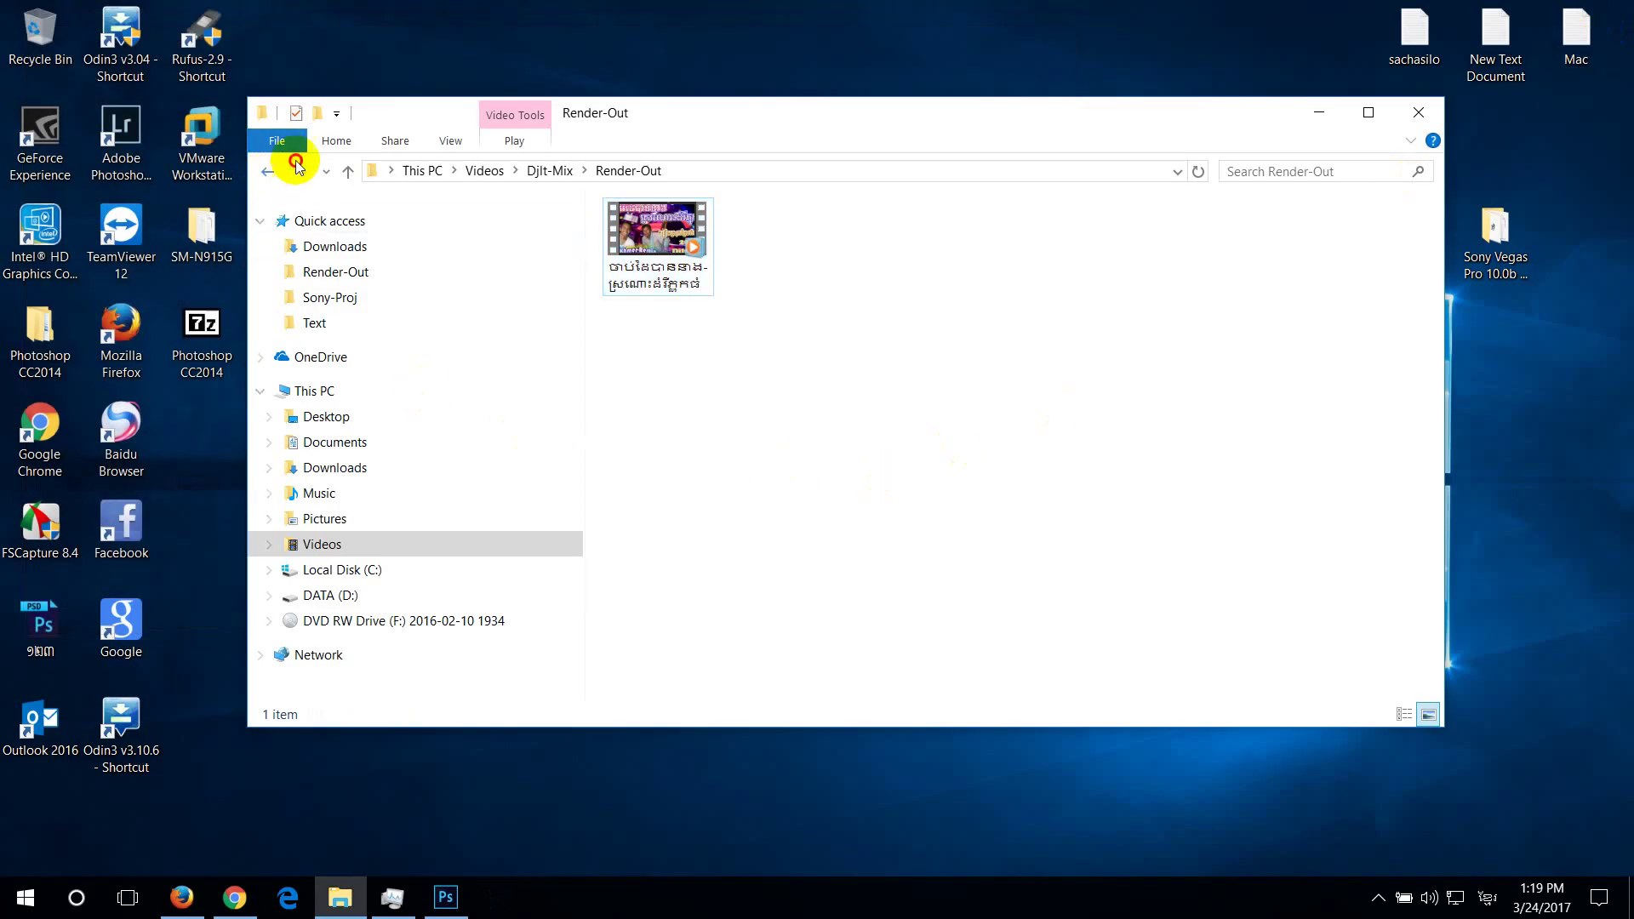
pyautogui.click(269, 170)
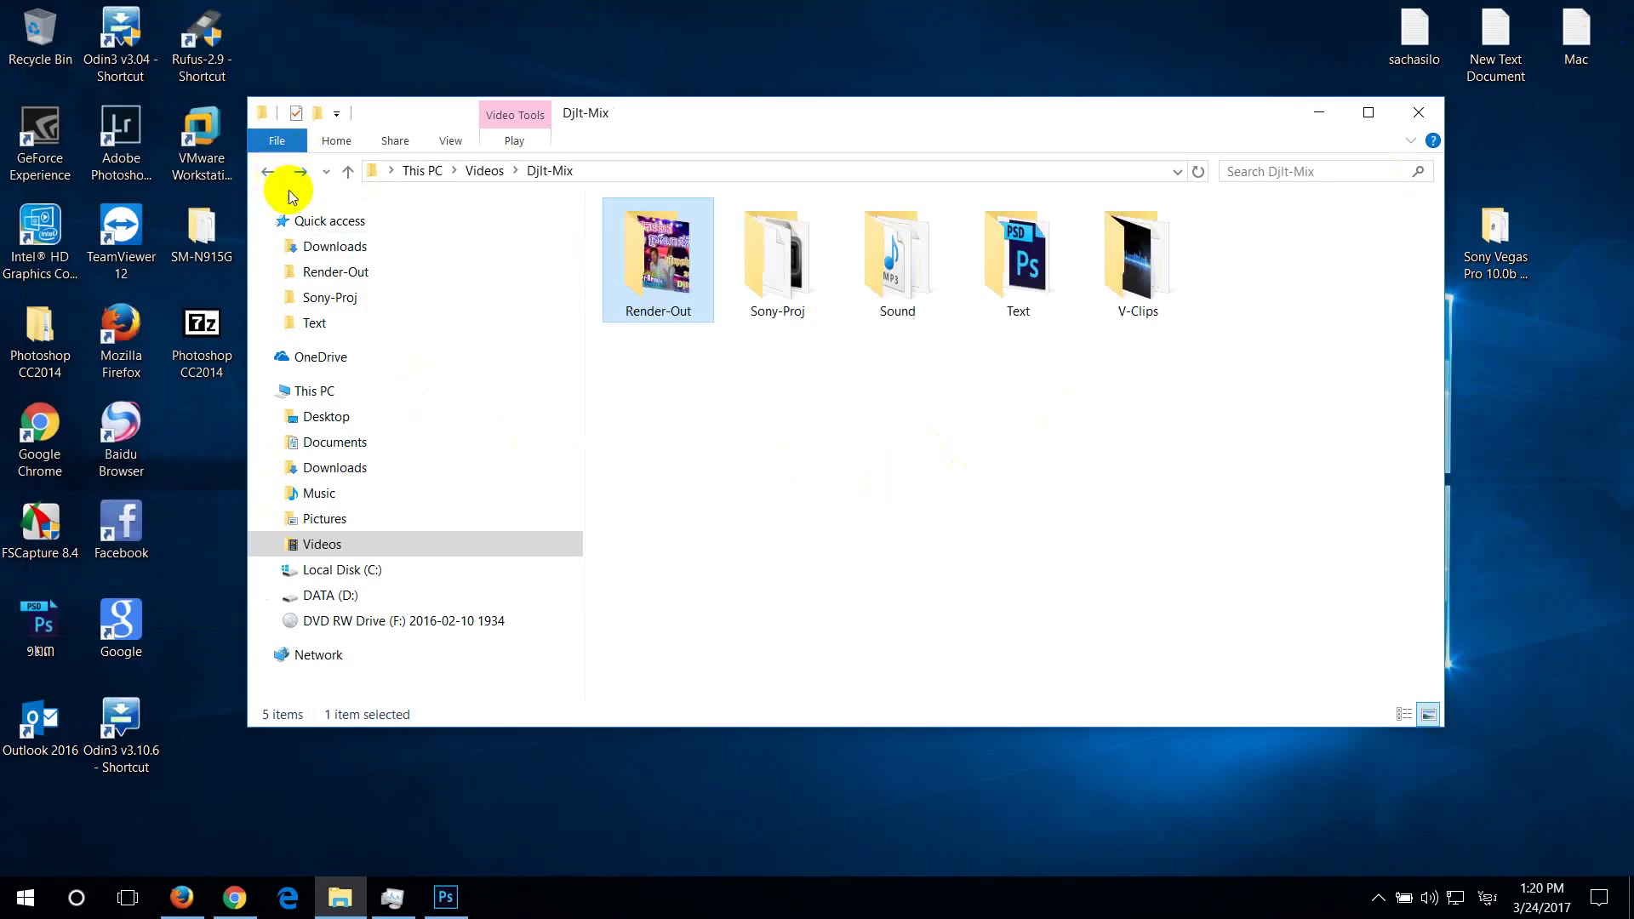
pyautogui.click(1120, 400)
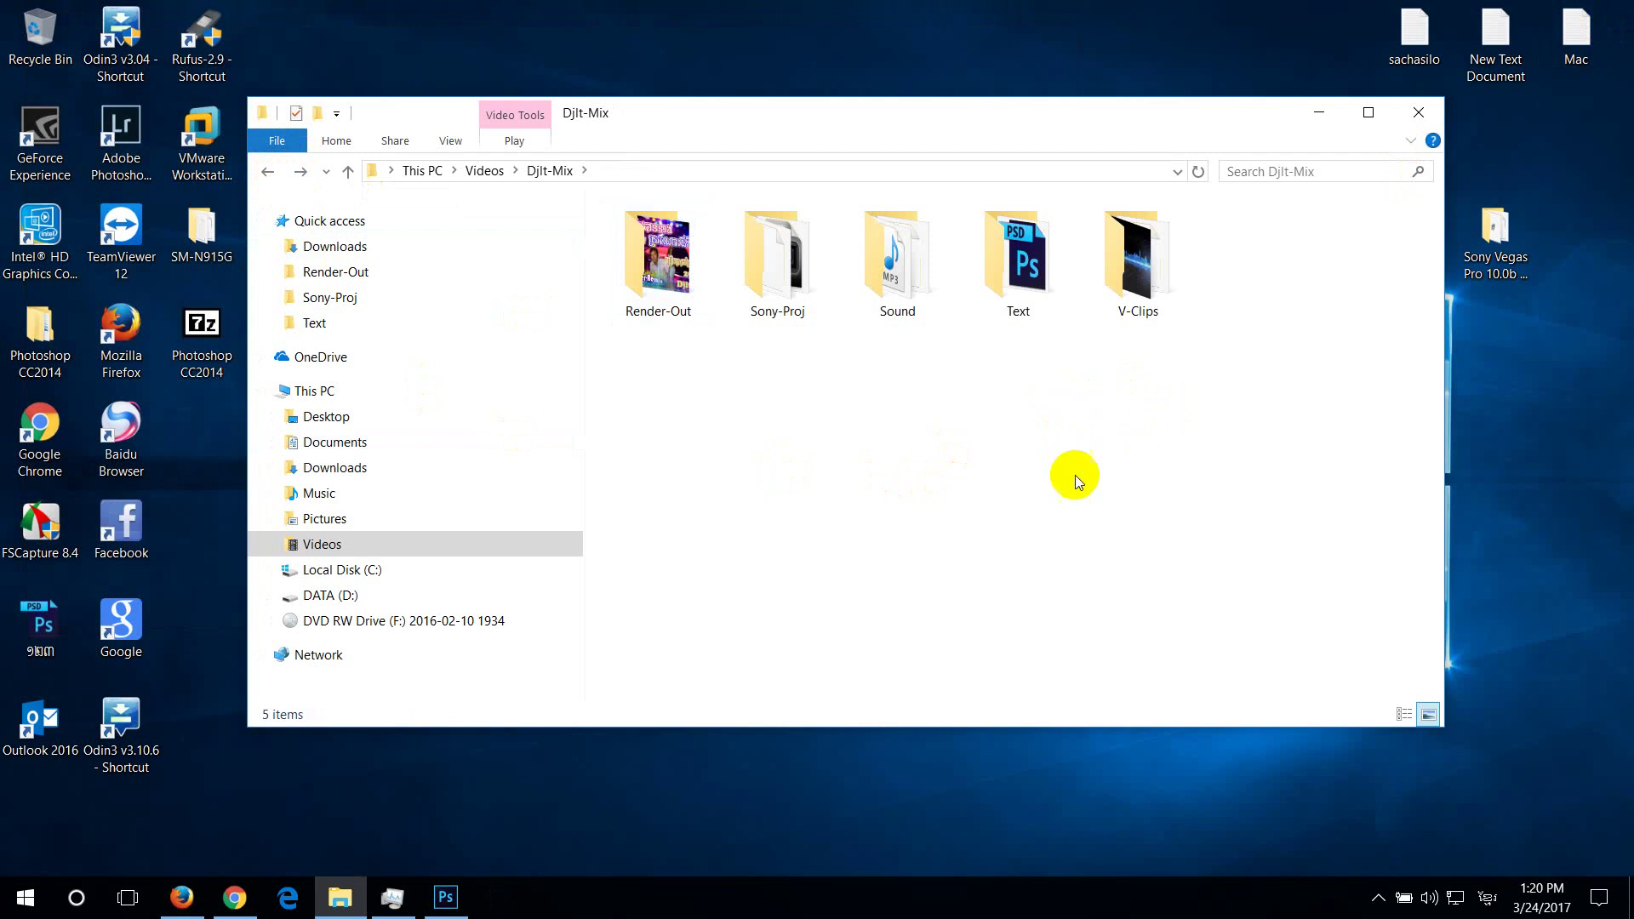
# Browse into Sony-Proj, select the Romvong-Remix 2017 project, and return to Djlt-Mix
pyautogui.doubleClick(784, 278)
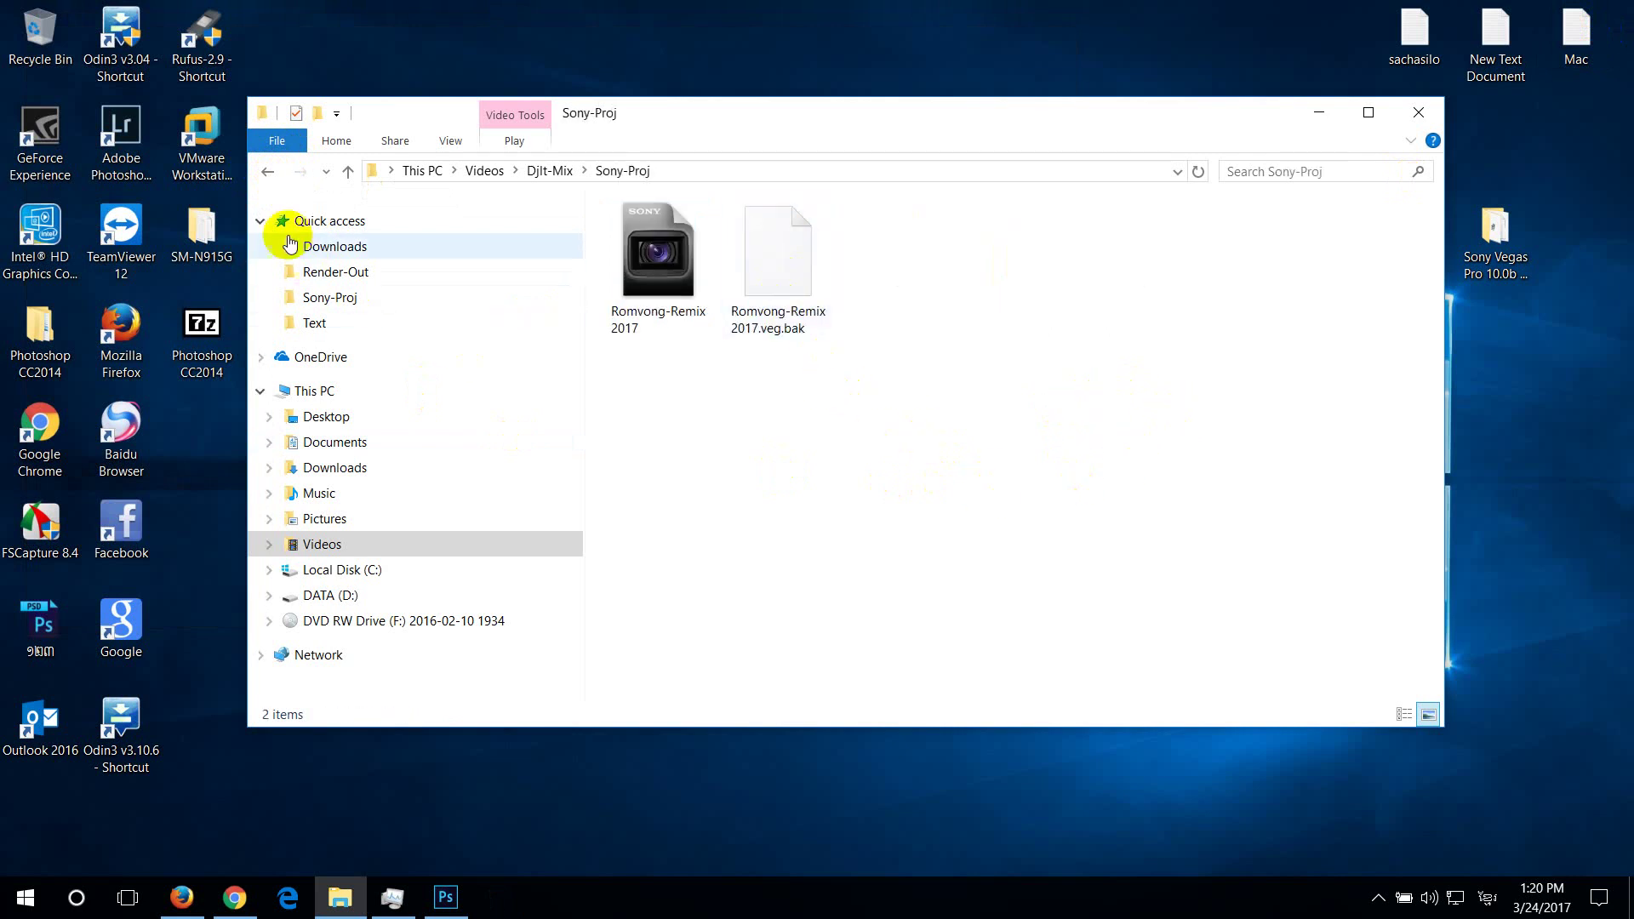
pyautogui.click(264, 176)
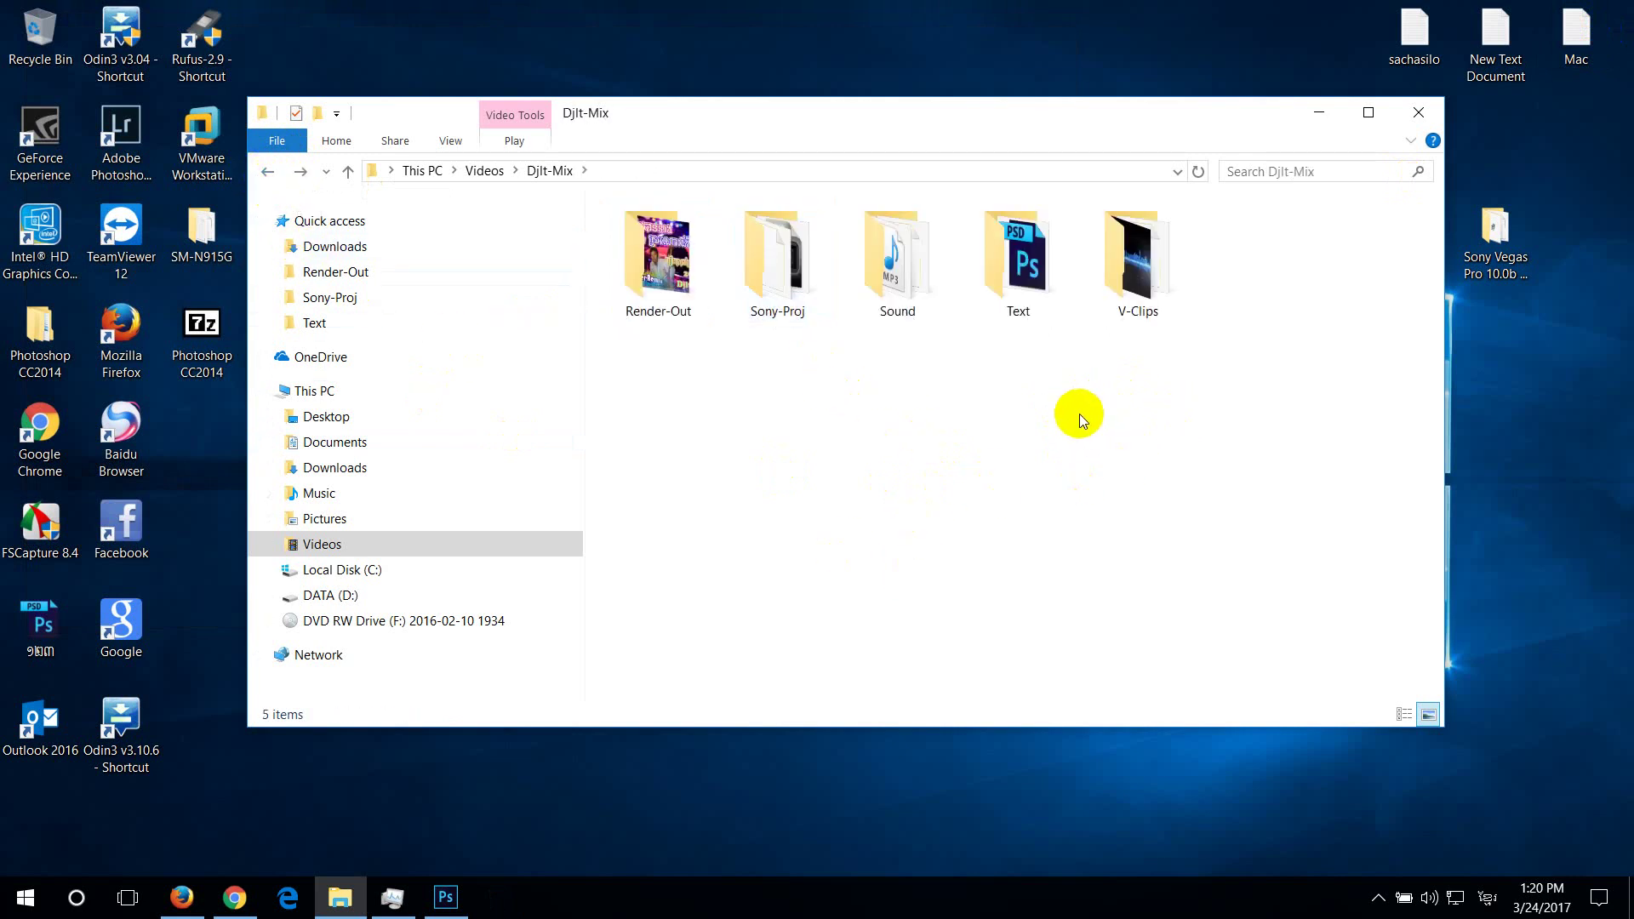
pyautogui.doubleClick(799, 281)
pyautogui.click(655, 289)
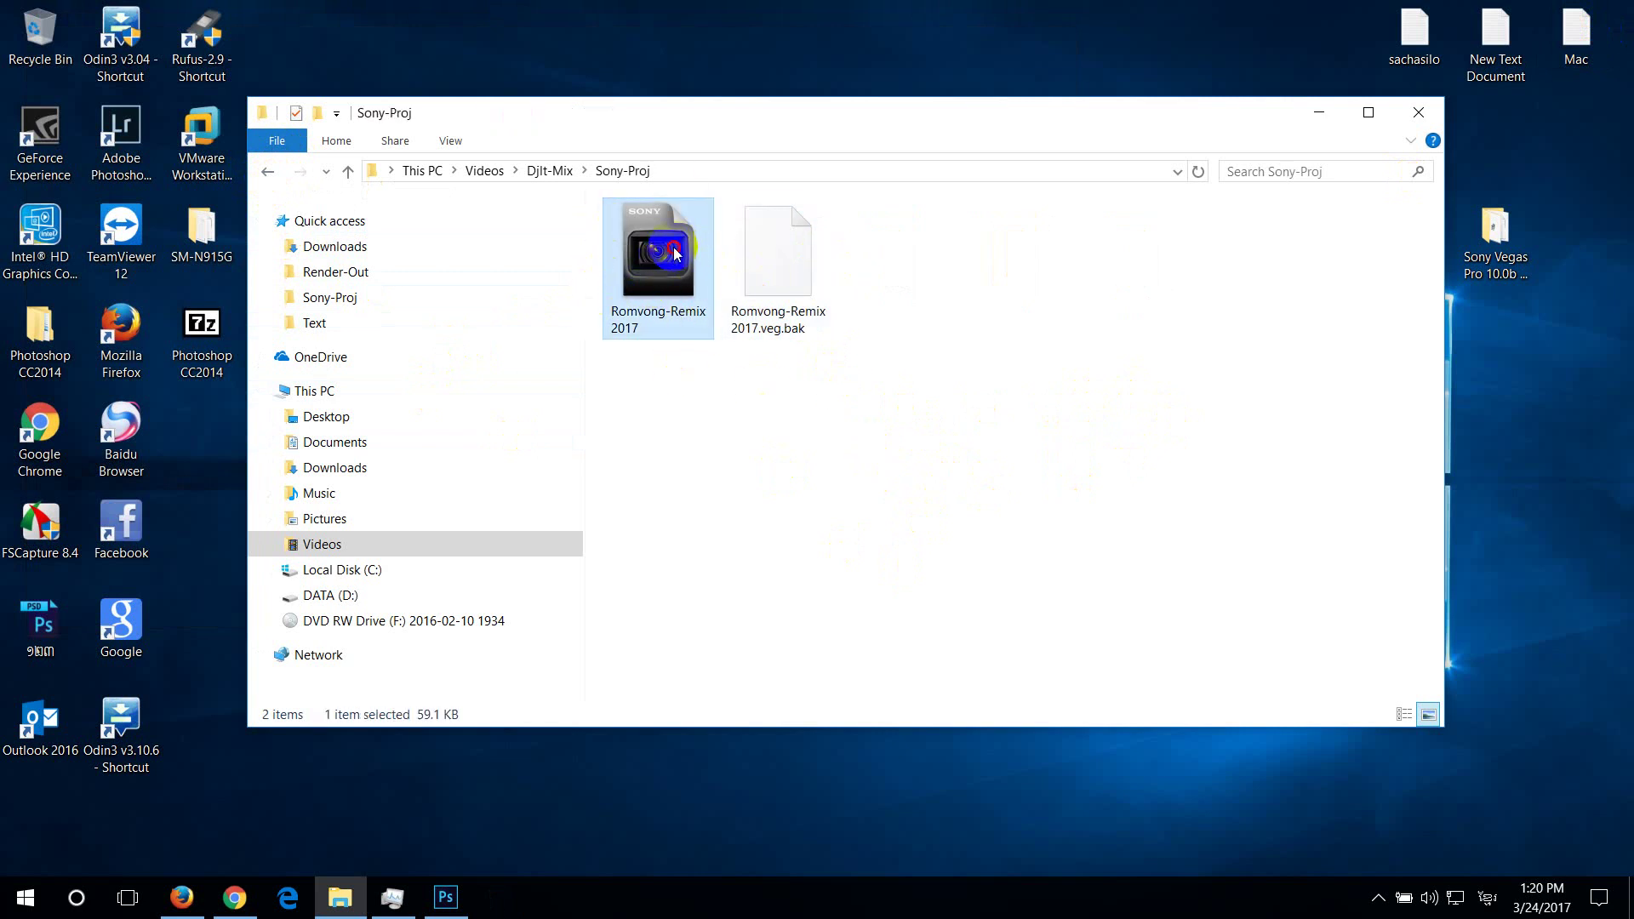
pyautogui.click(267, 170)
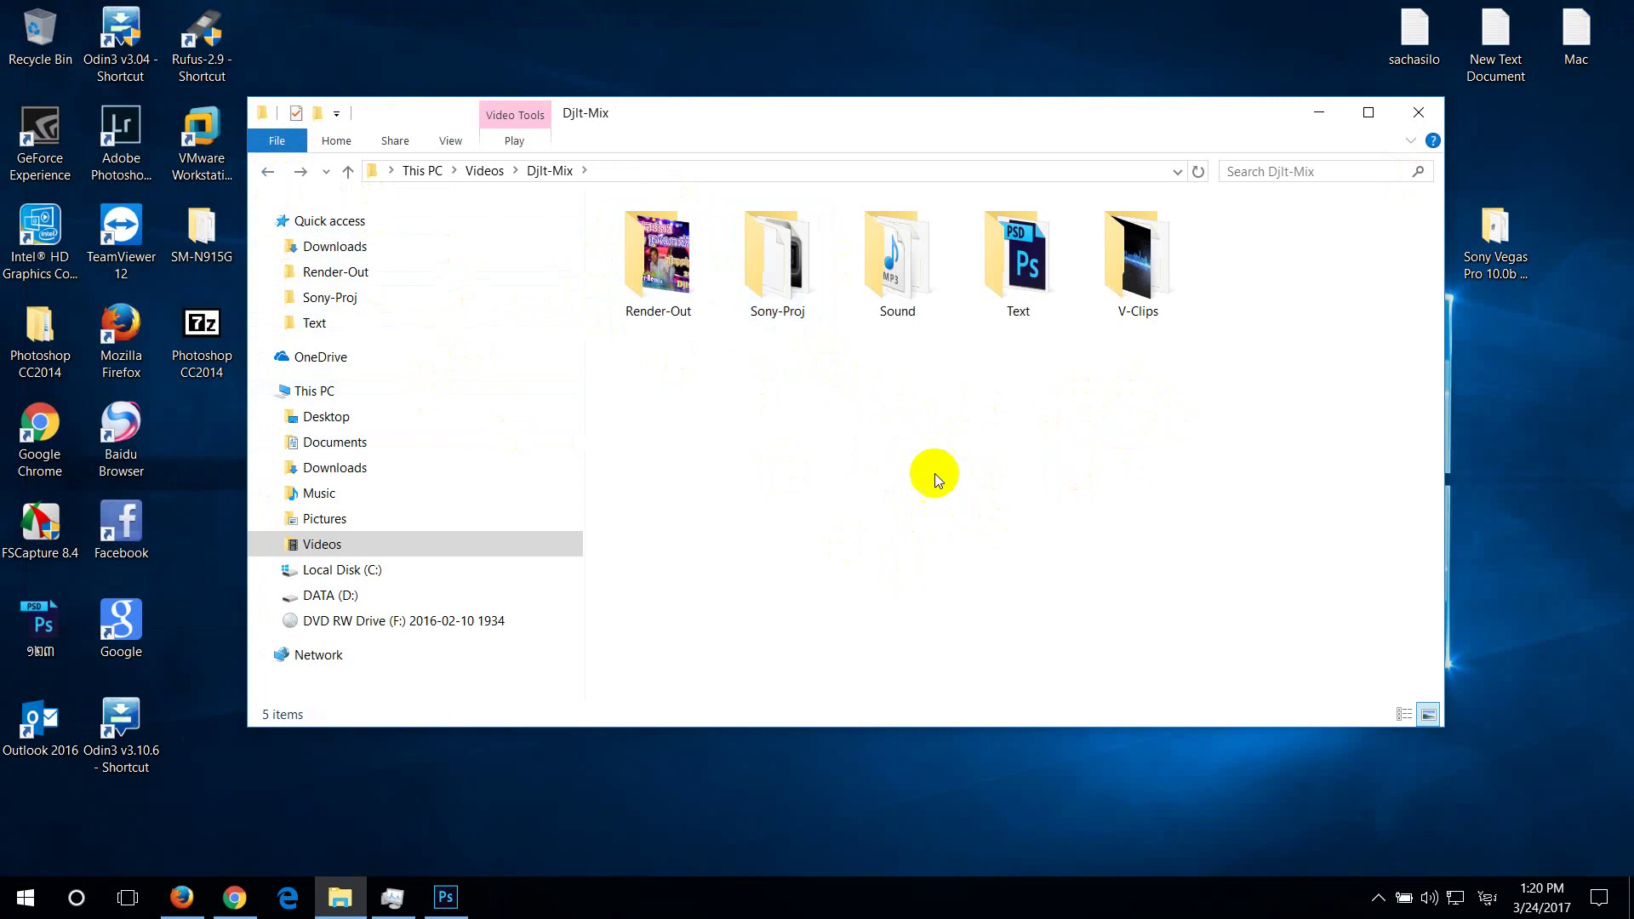
pyautogui.doubleClick(810, 255)
pyautogui.rightClick(1035, 330)
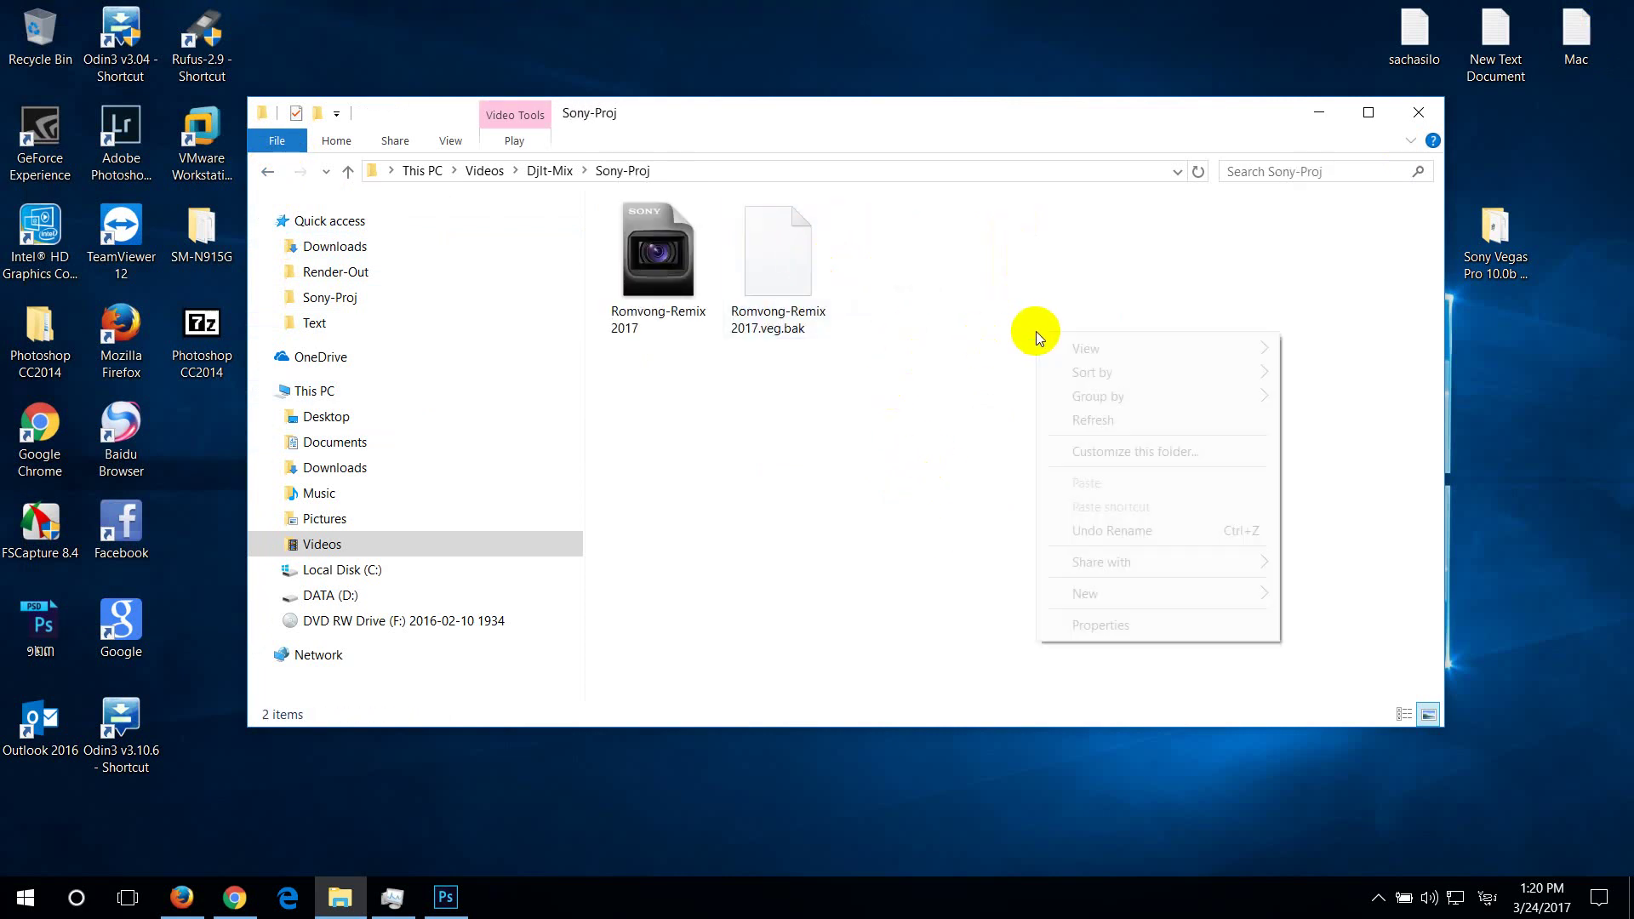
pyautogui.moveTo(1220, 595)
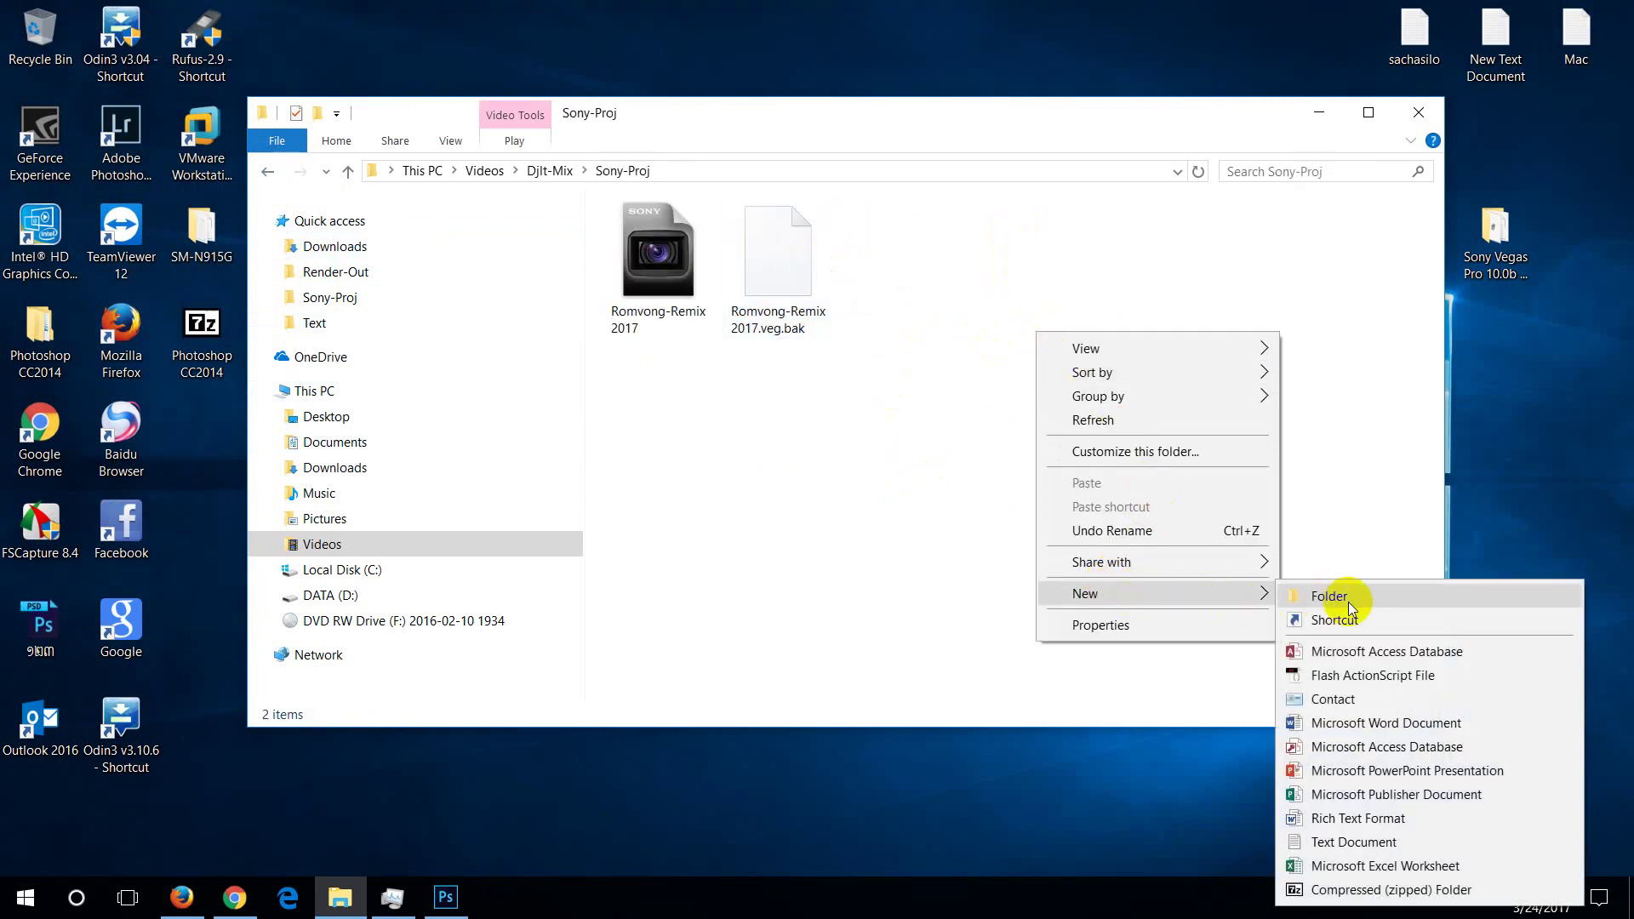
pyautogui.click(930, 523)
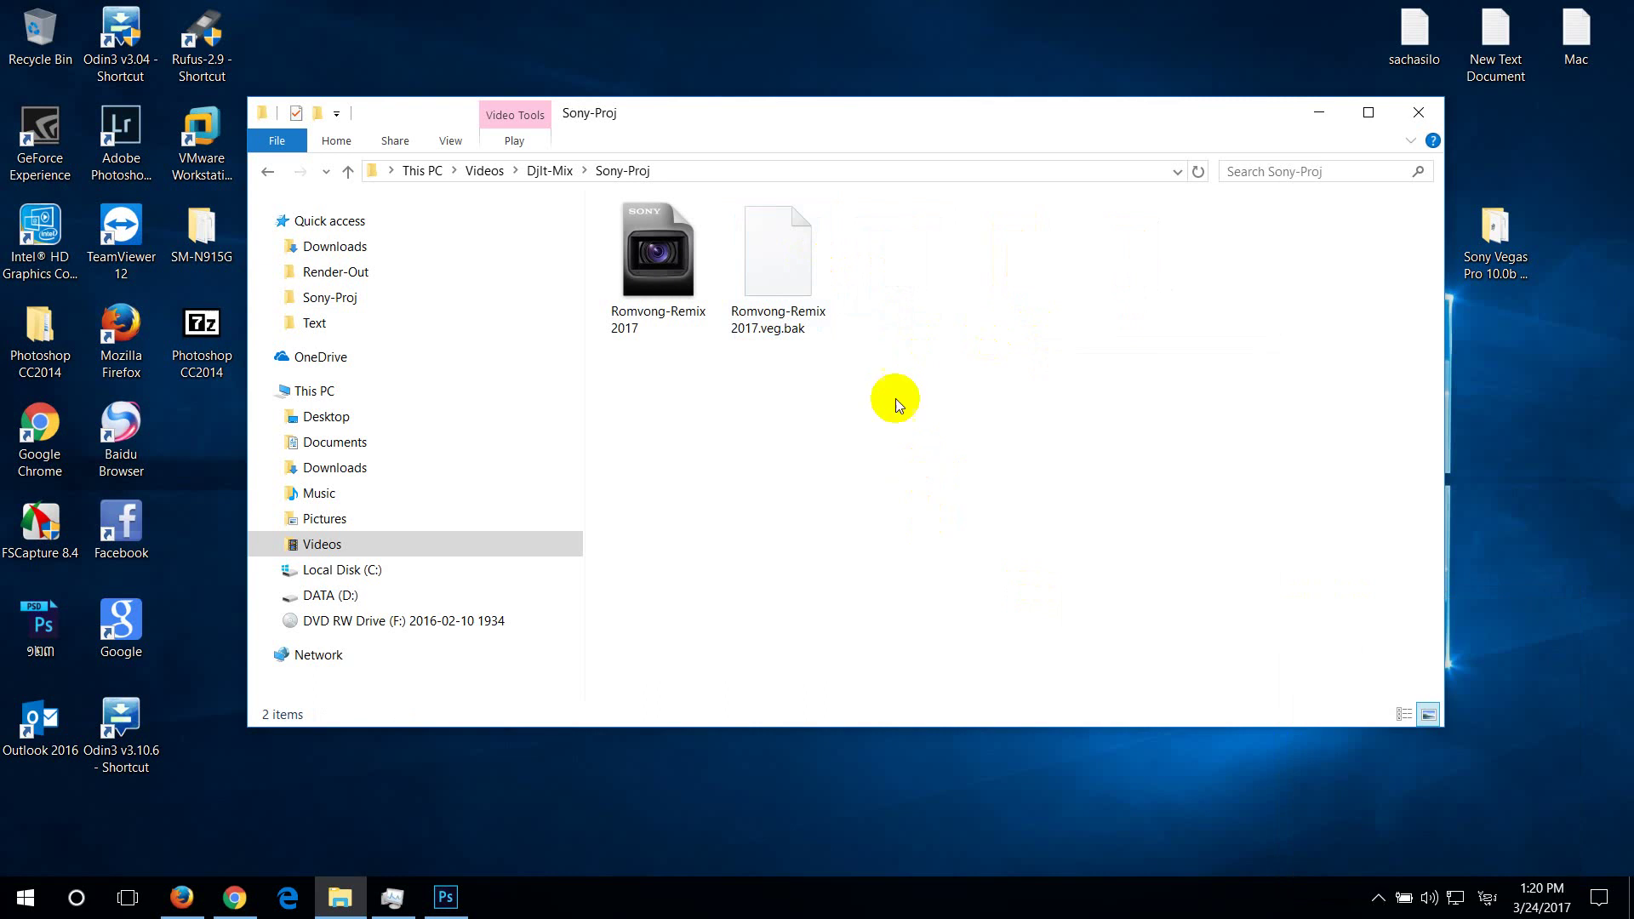
pyautogui.click(266, 173)
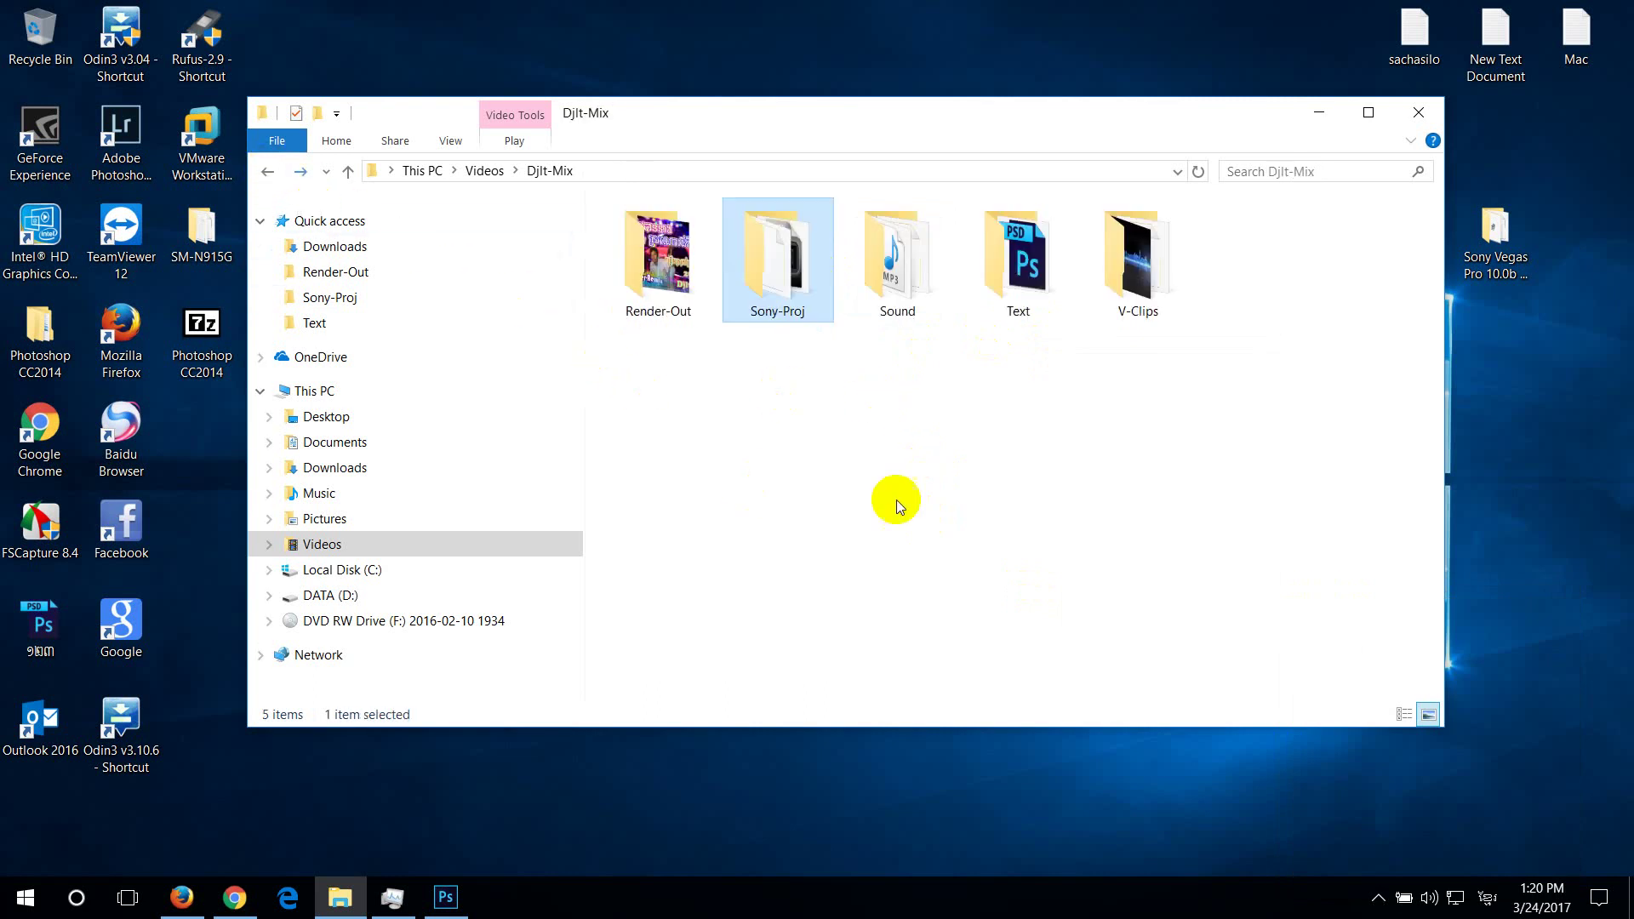
# Minimize Explorer, glance at Photoshop, restore Explorer and open the Sony-Proj folder
pyautogui.click(1304, 119)
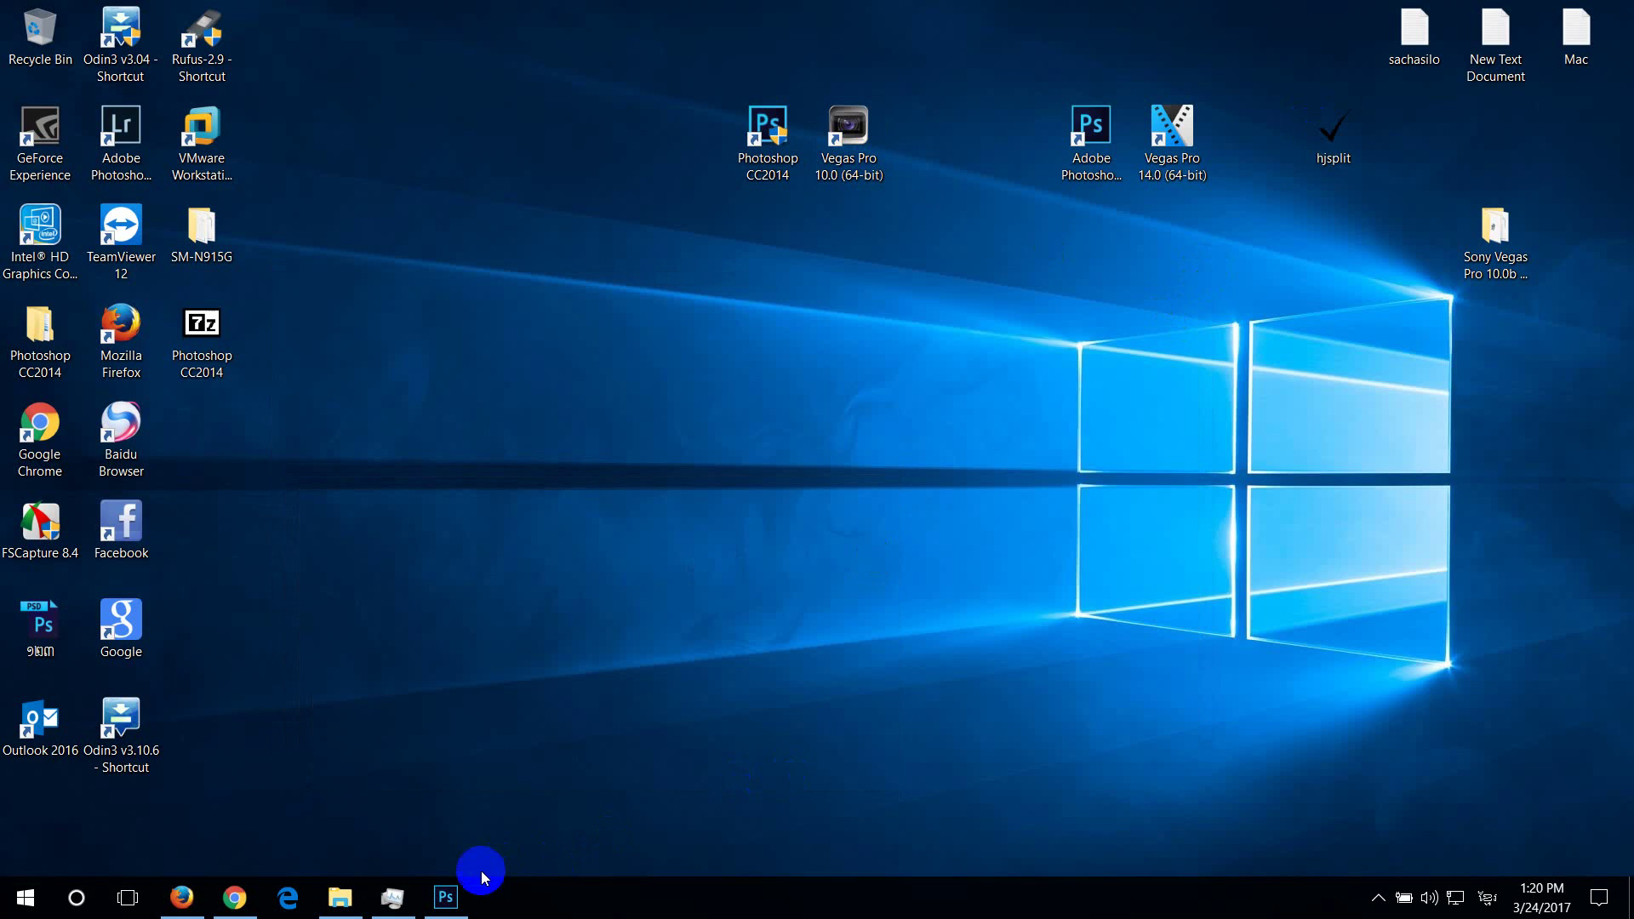
pyautogui.click(451, 902)
pyautogui.click(460, 910)
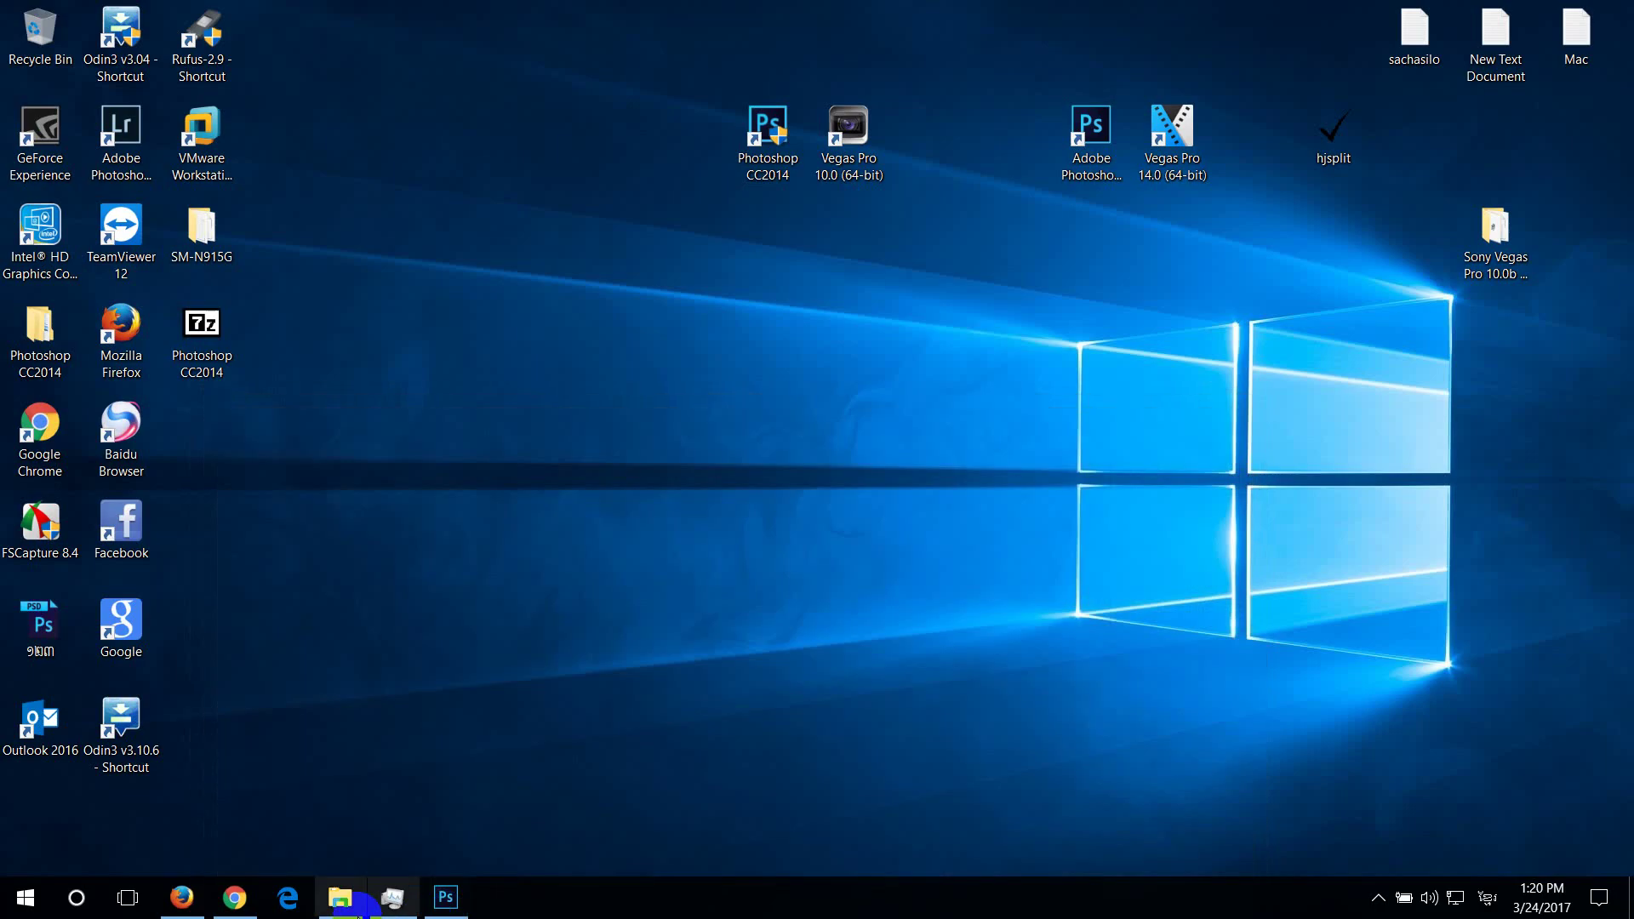
pyautogui.click(339, 898)
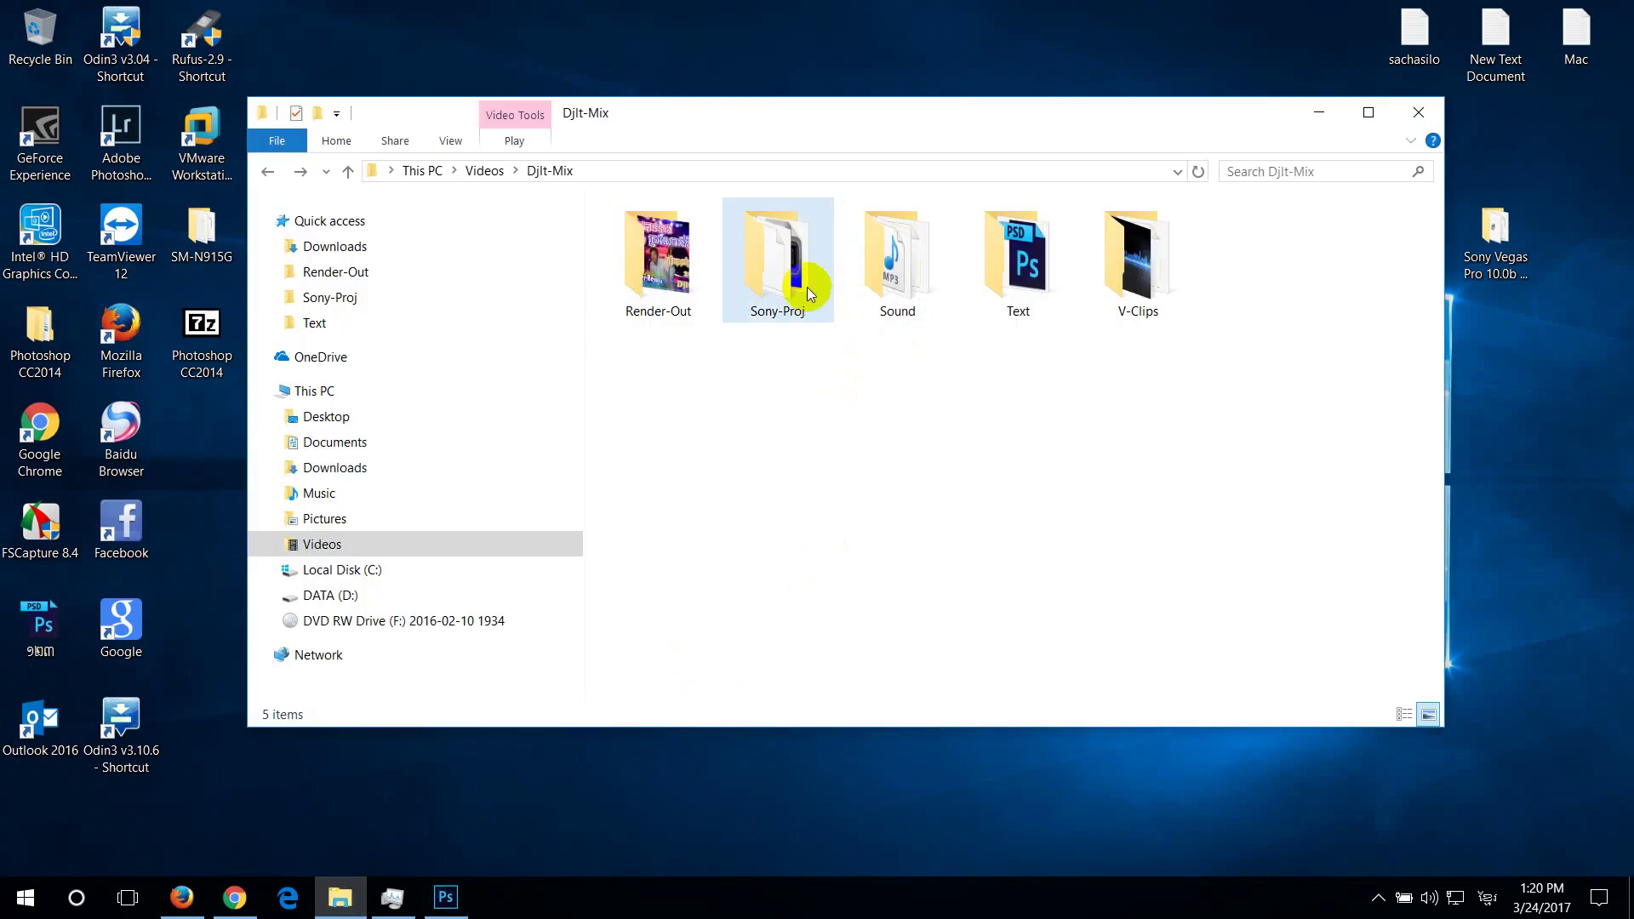
pyautogui.doubleClick(818, 272)
# Open Romvong-Remix2017.veg in Vegas Pro and play it from about 52 seconds
pyautogui.doubleClick(661, 256)
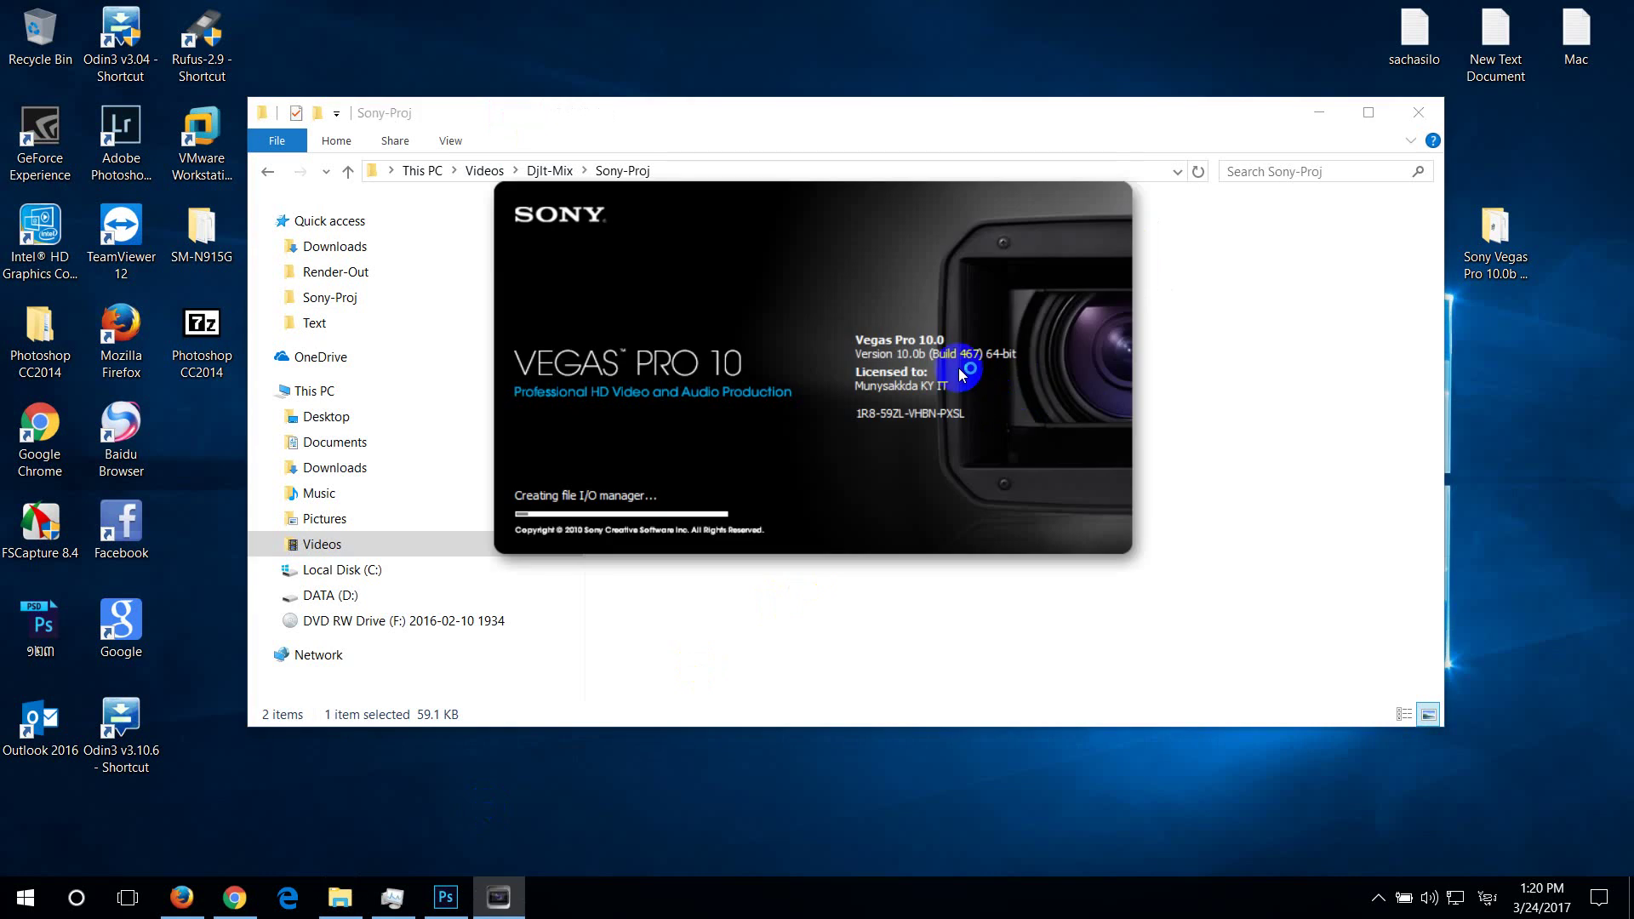
pyautogui.click(1325, 112)
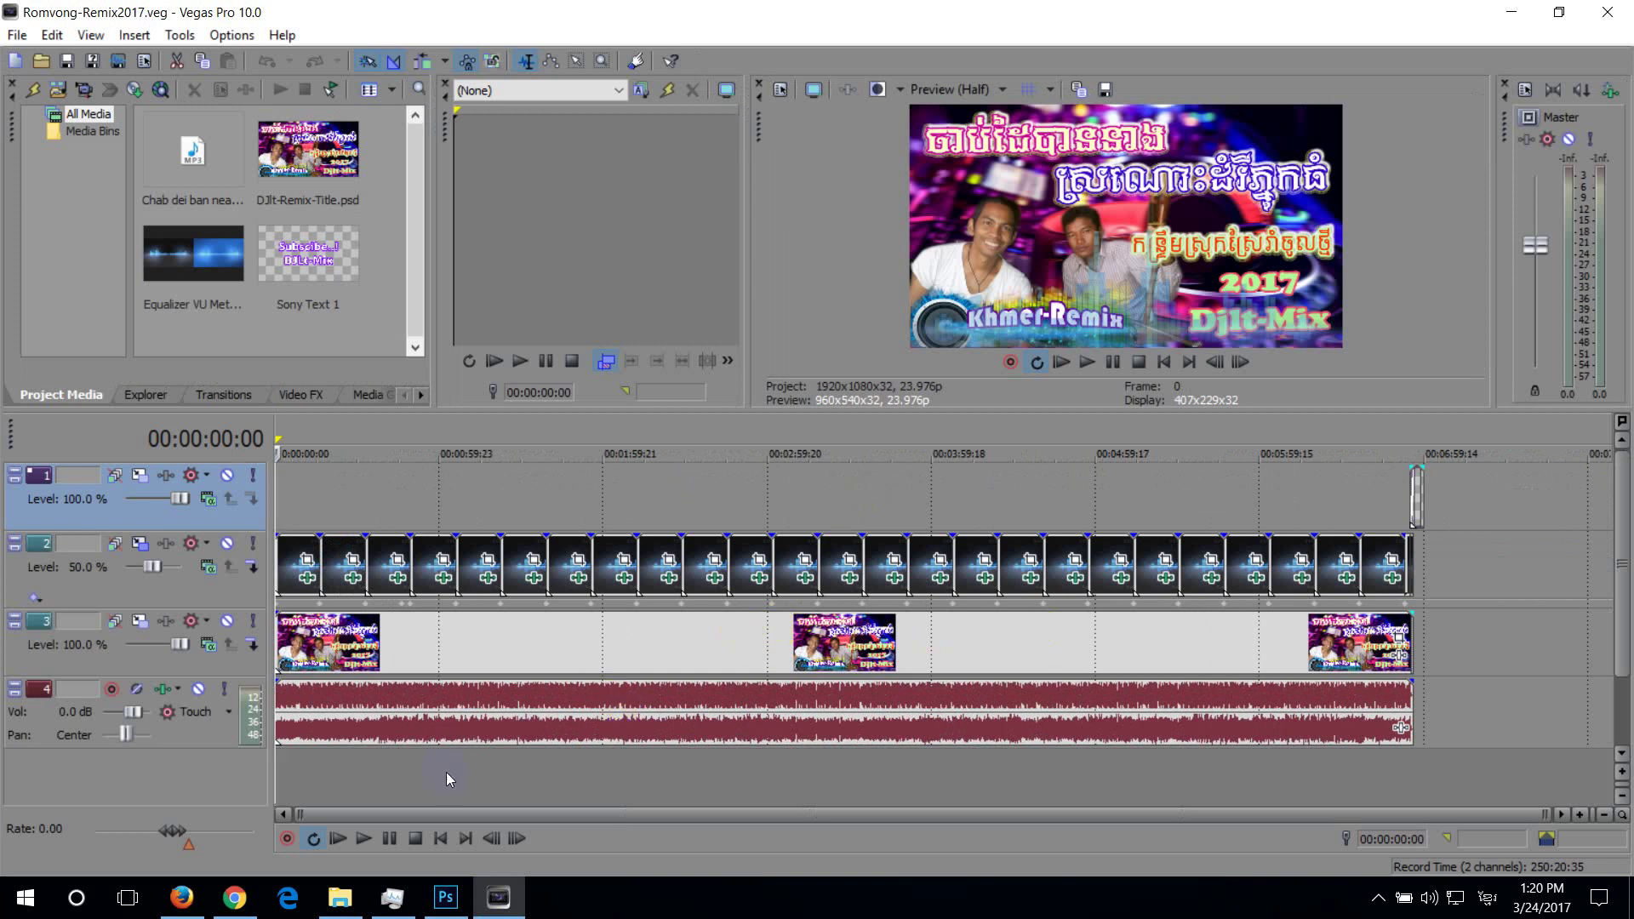
pyautogui.click(417, 785)
pyautogui.press('space')
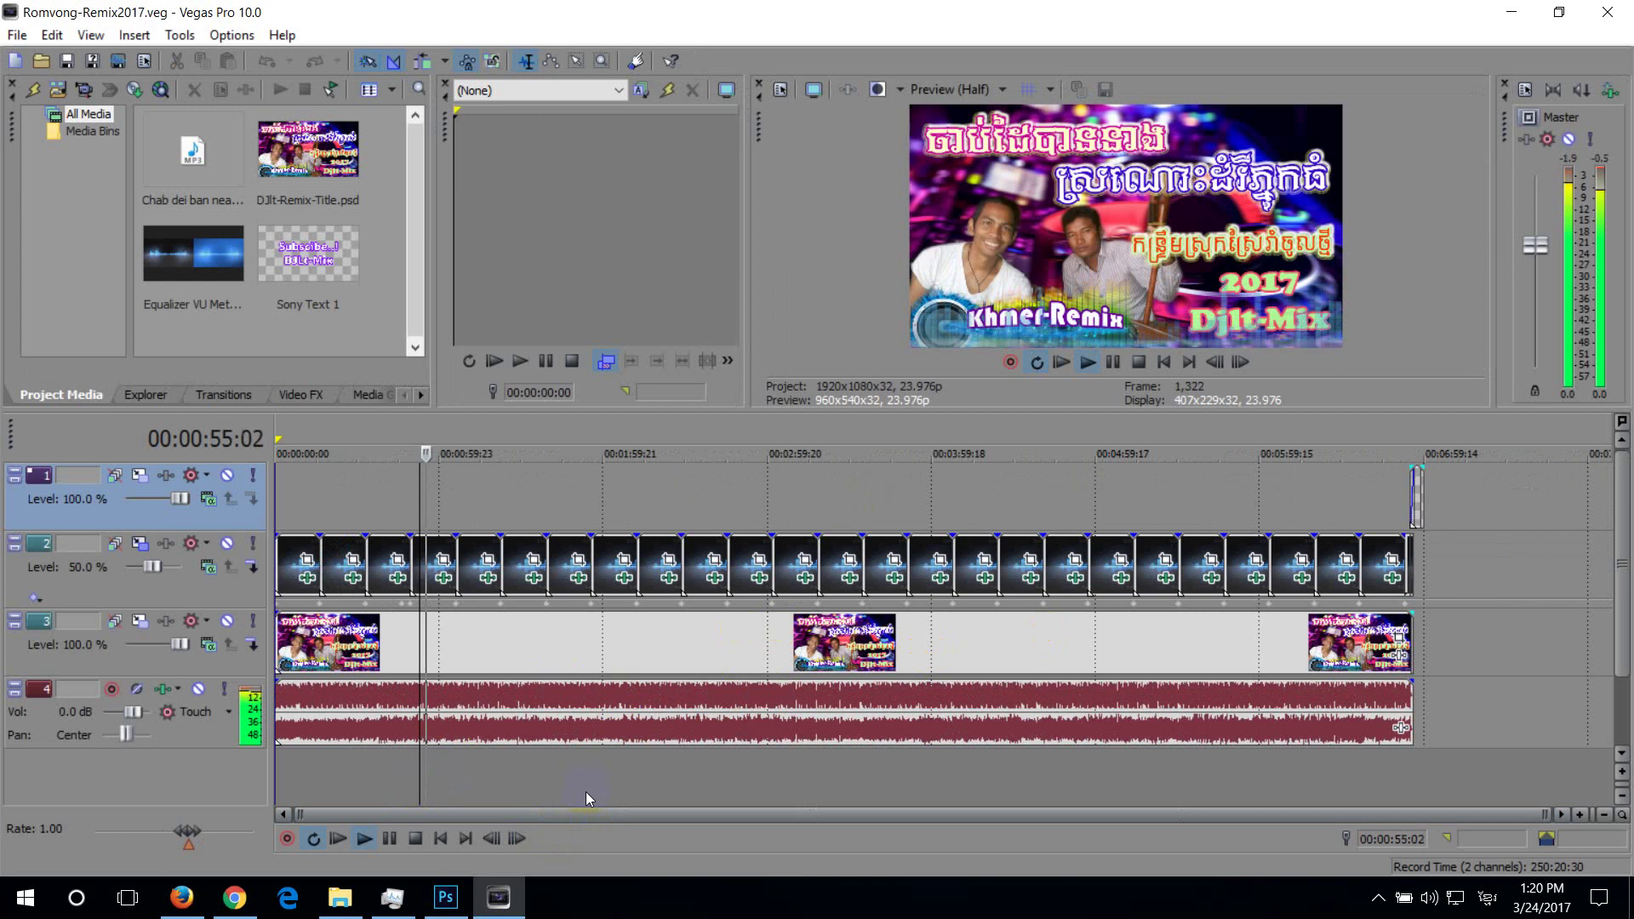
pyautogui.press('space')
pyautogui.press('space')
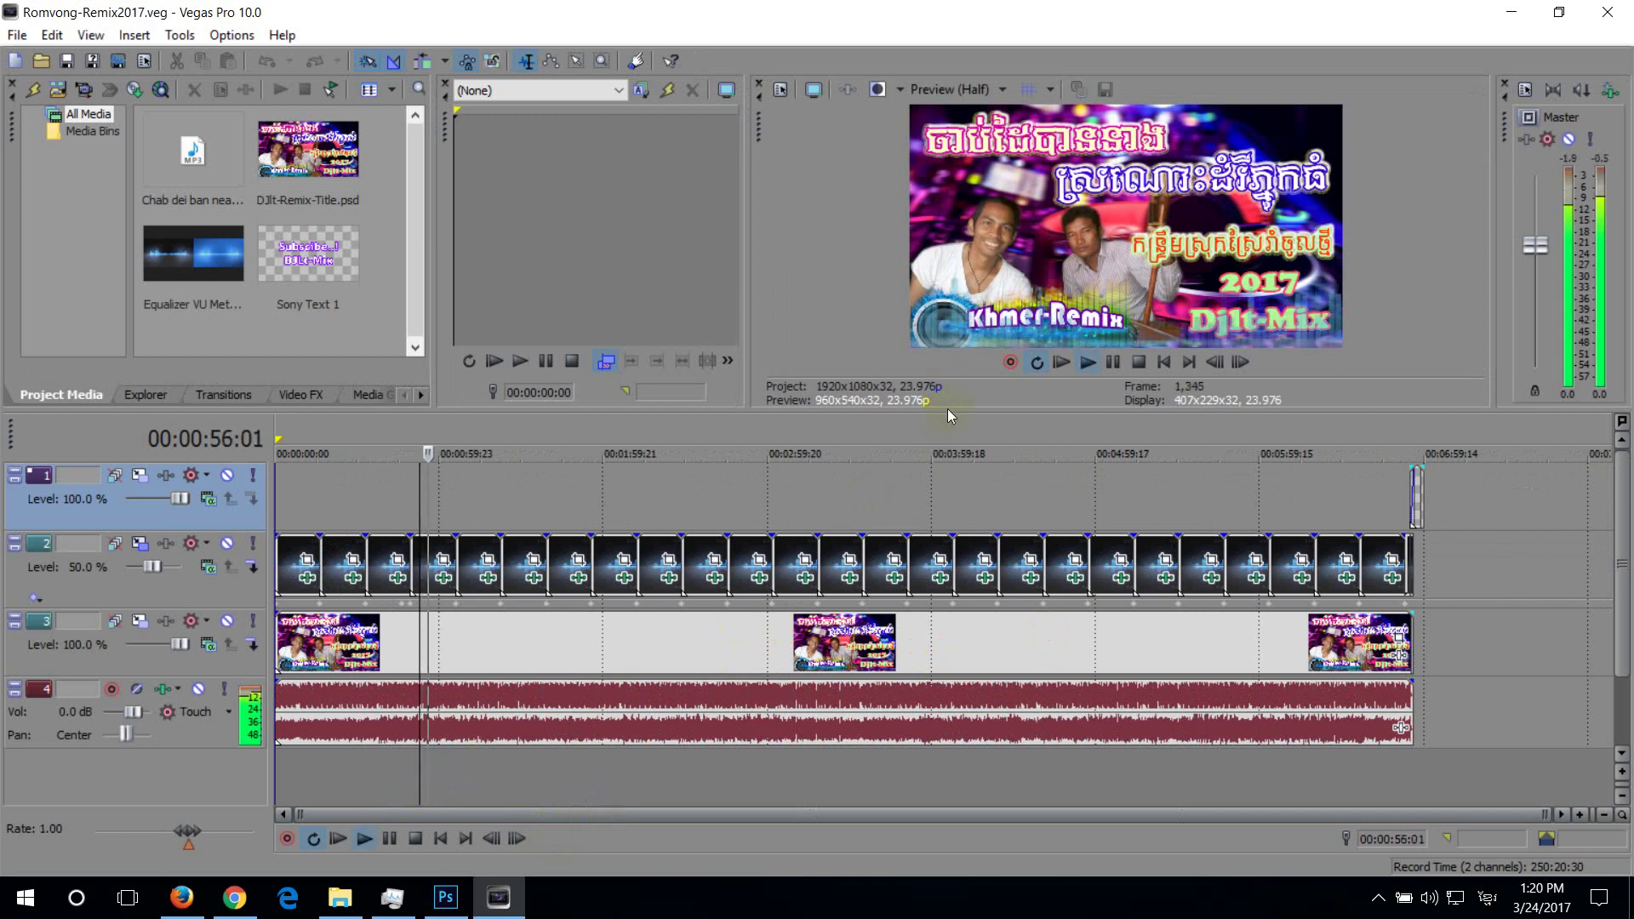
# Enlarge the video preview, restore video tracks 1 and 2, and stop playback
pyautogui.moveTo(947, 410); pyautogui.dragTo(985, 544)
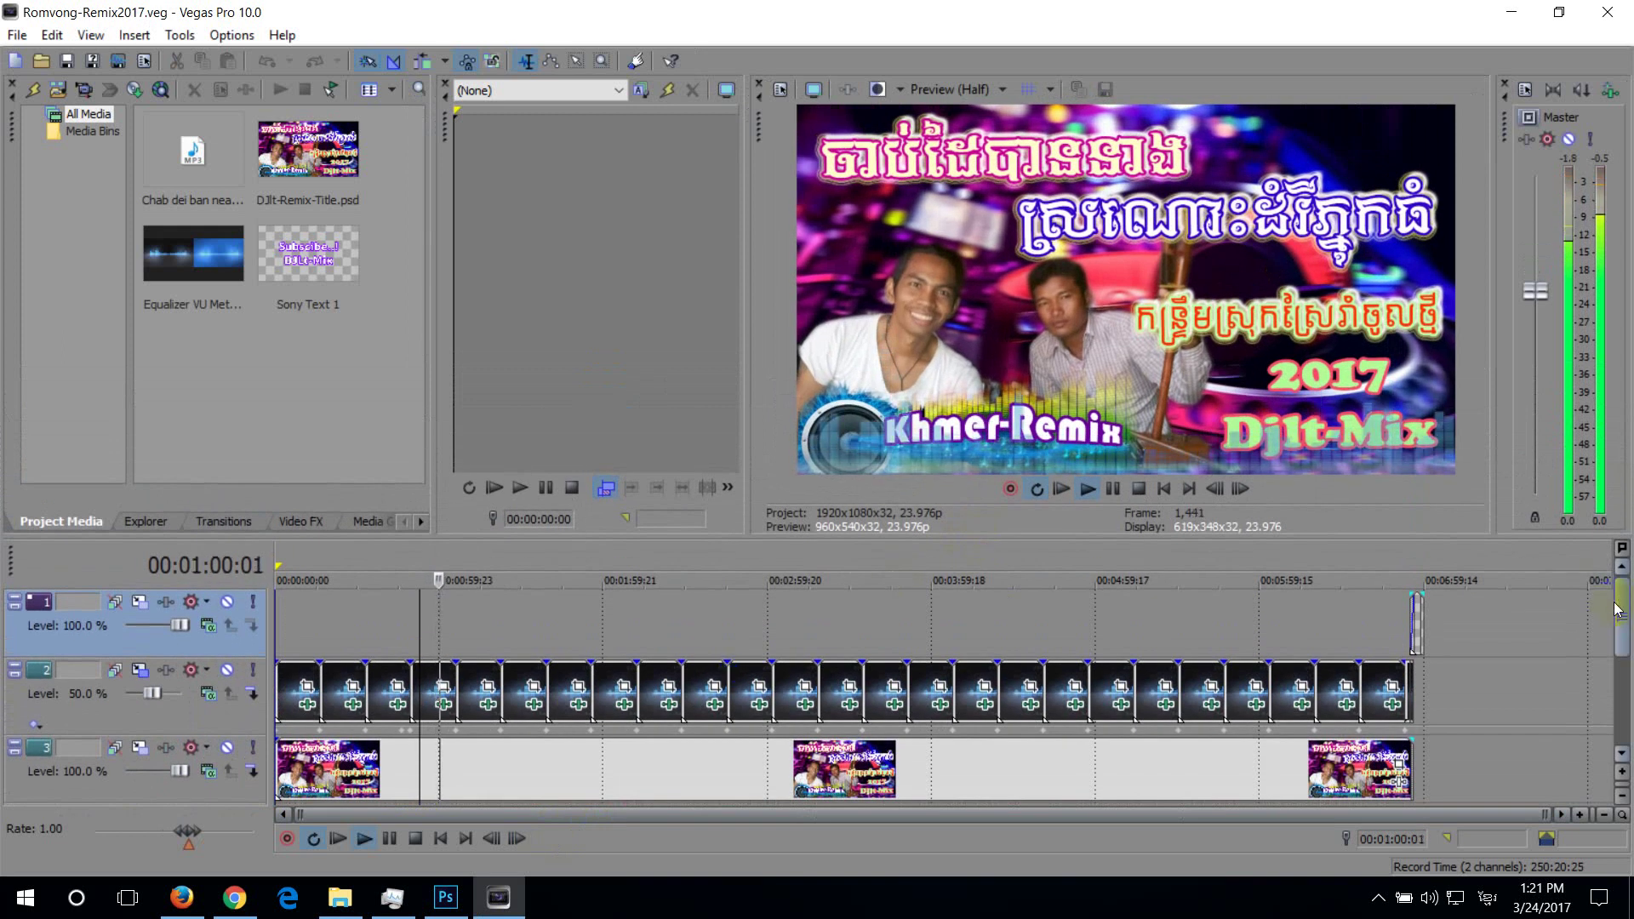
pyautogui.click(1621, 658)
pyautogui.click(1621, 658)
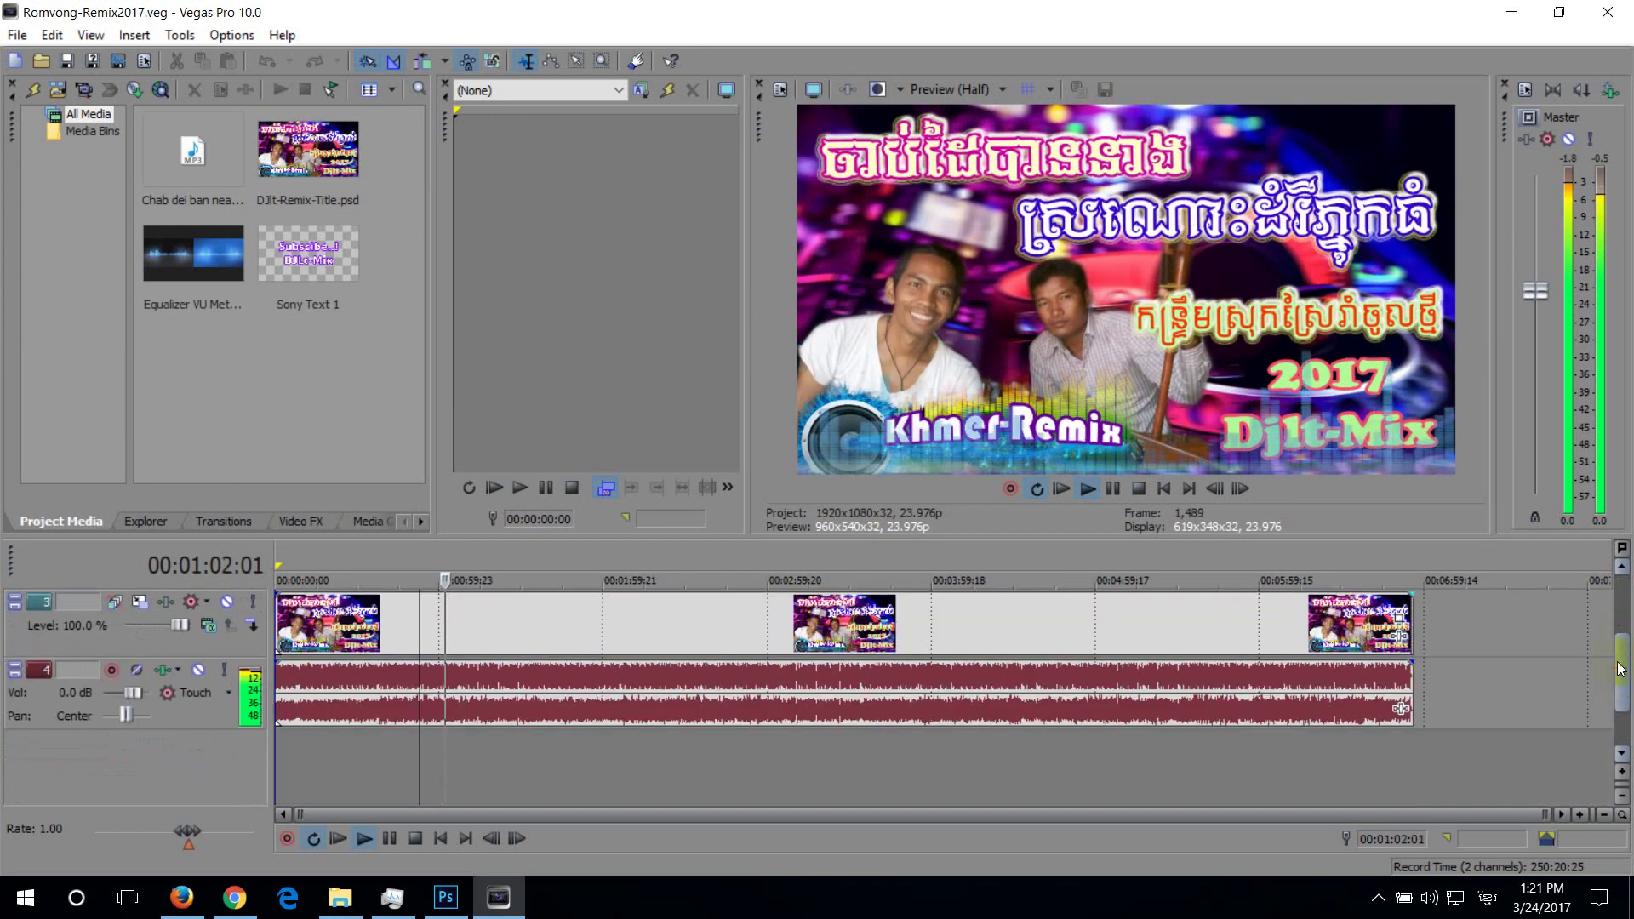
pyautogui.click(481, 709)
pyautogui.keyDown('shift'); pyautogui.click(572, 634); pyautogui.keyUp('shift')
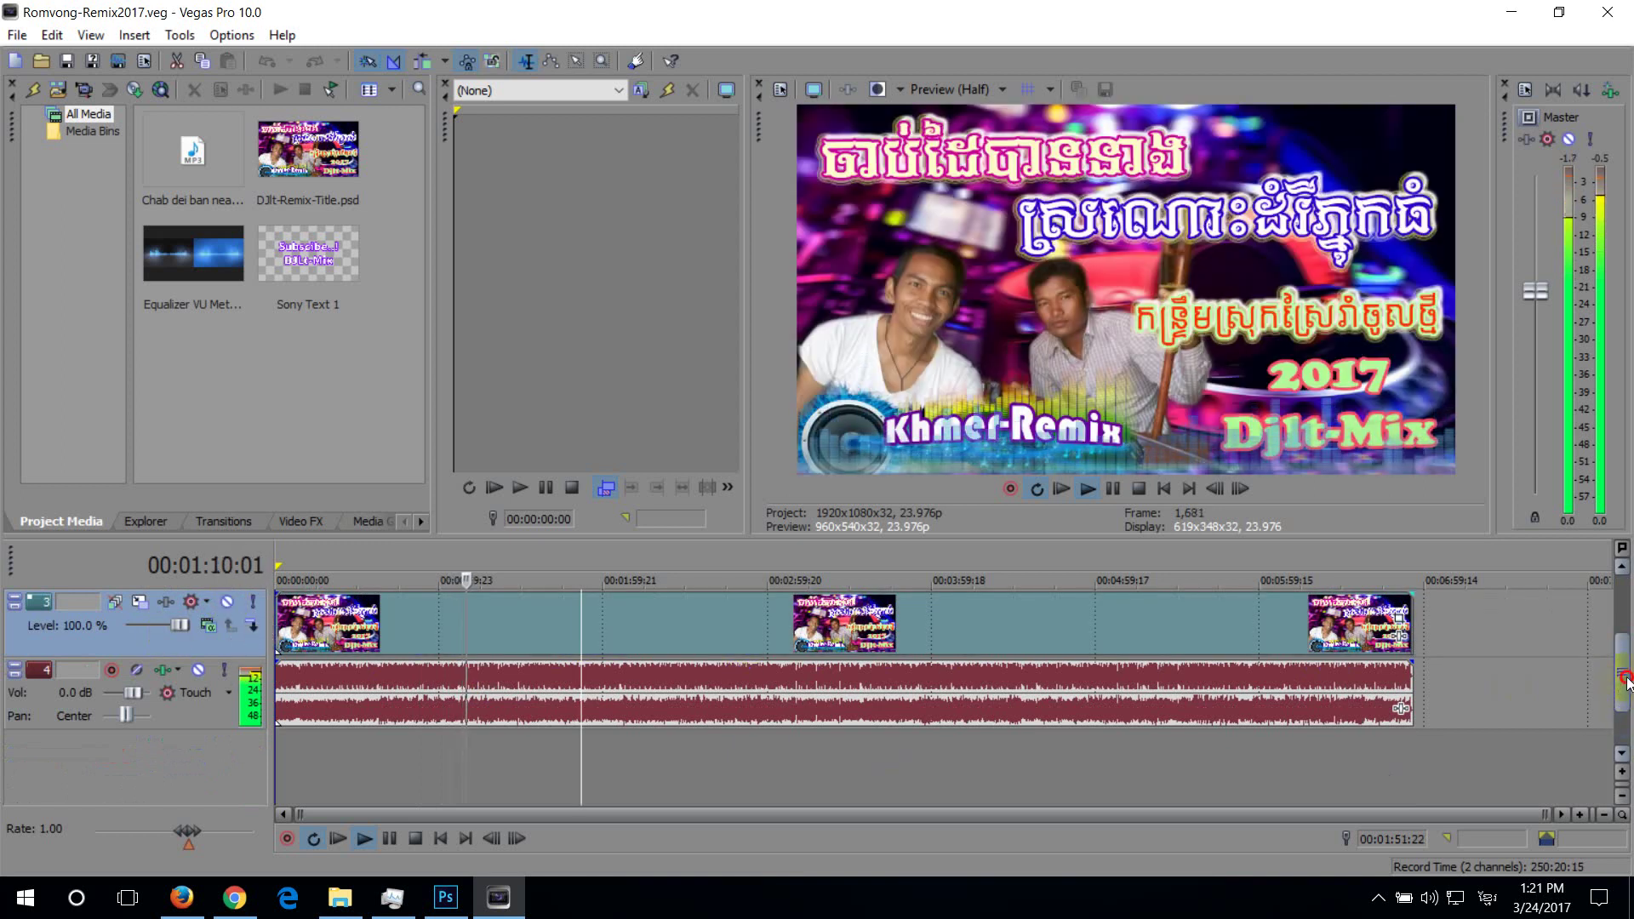
pyautogui.hotkey('ctrl', 'z')
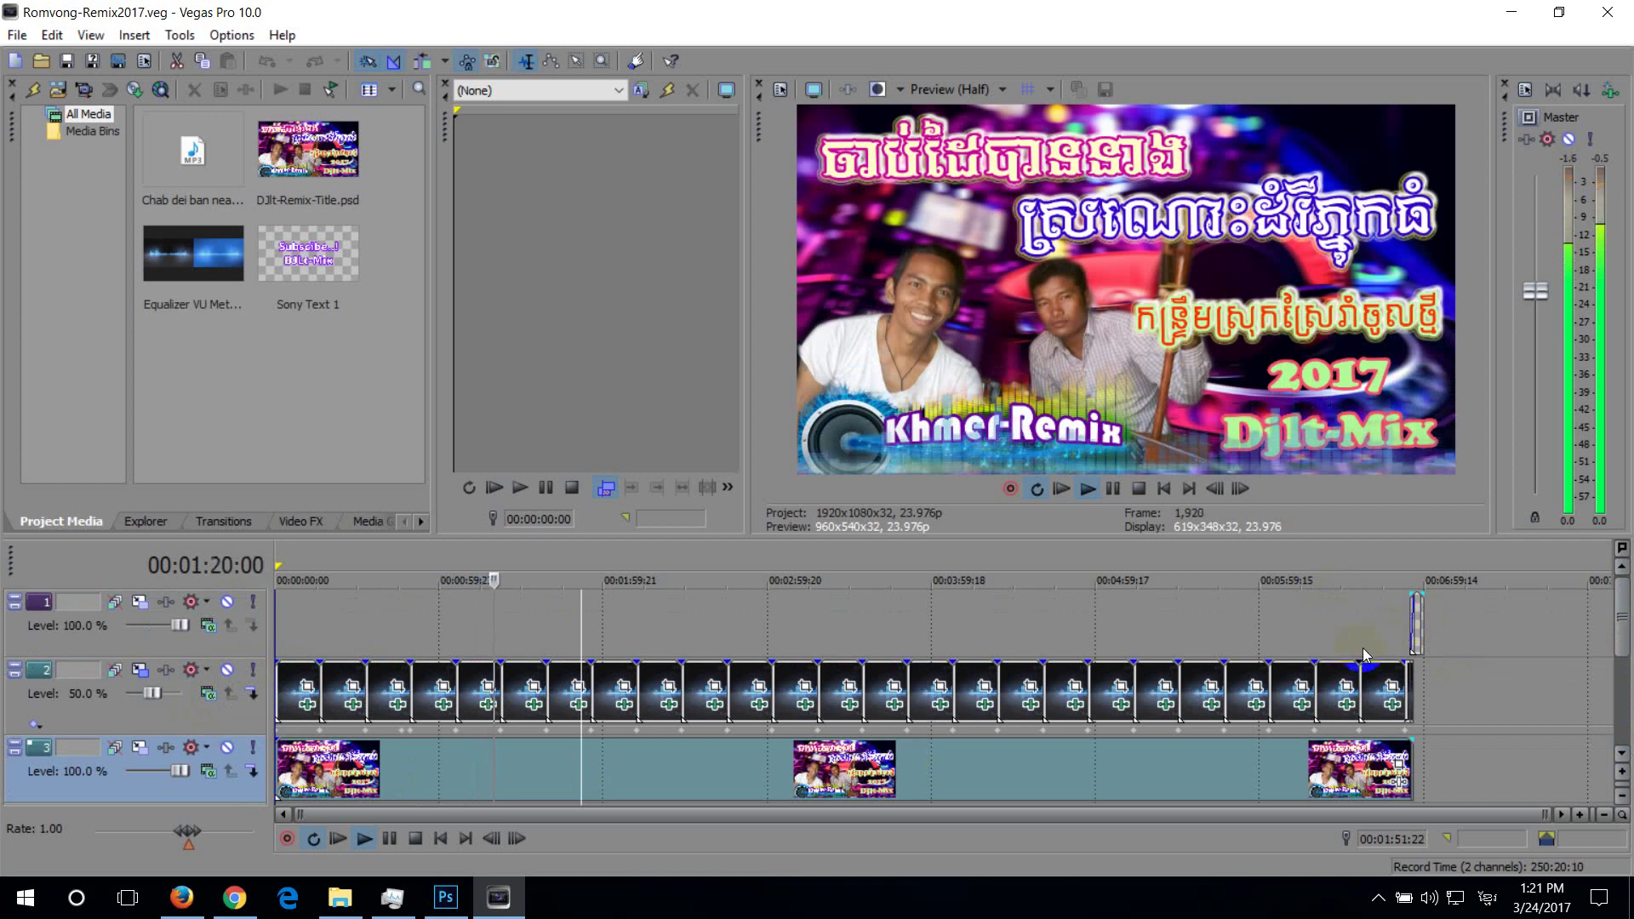
pyautogui.press('space')
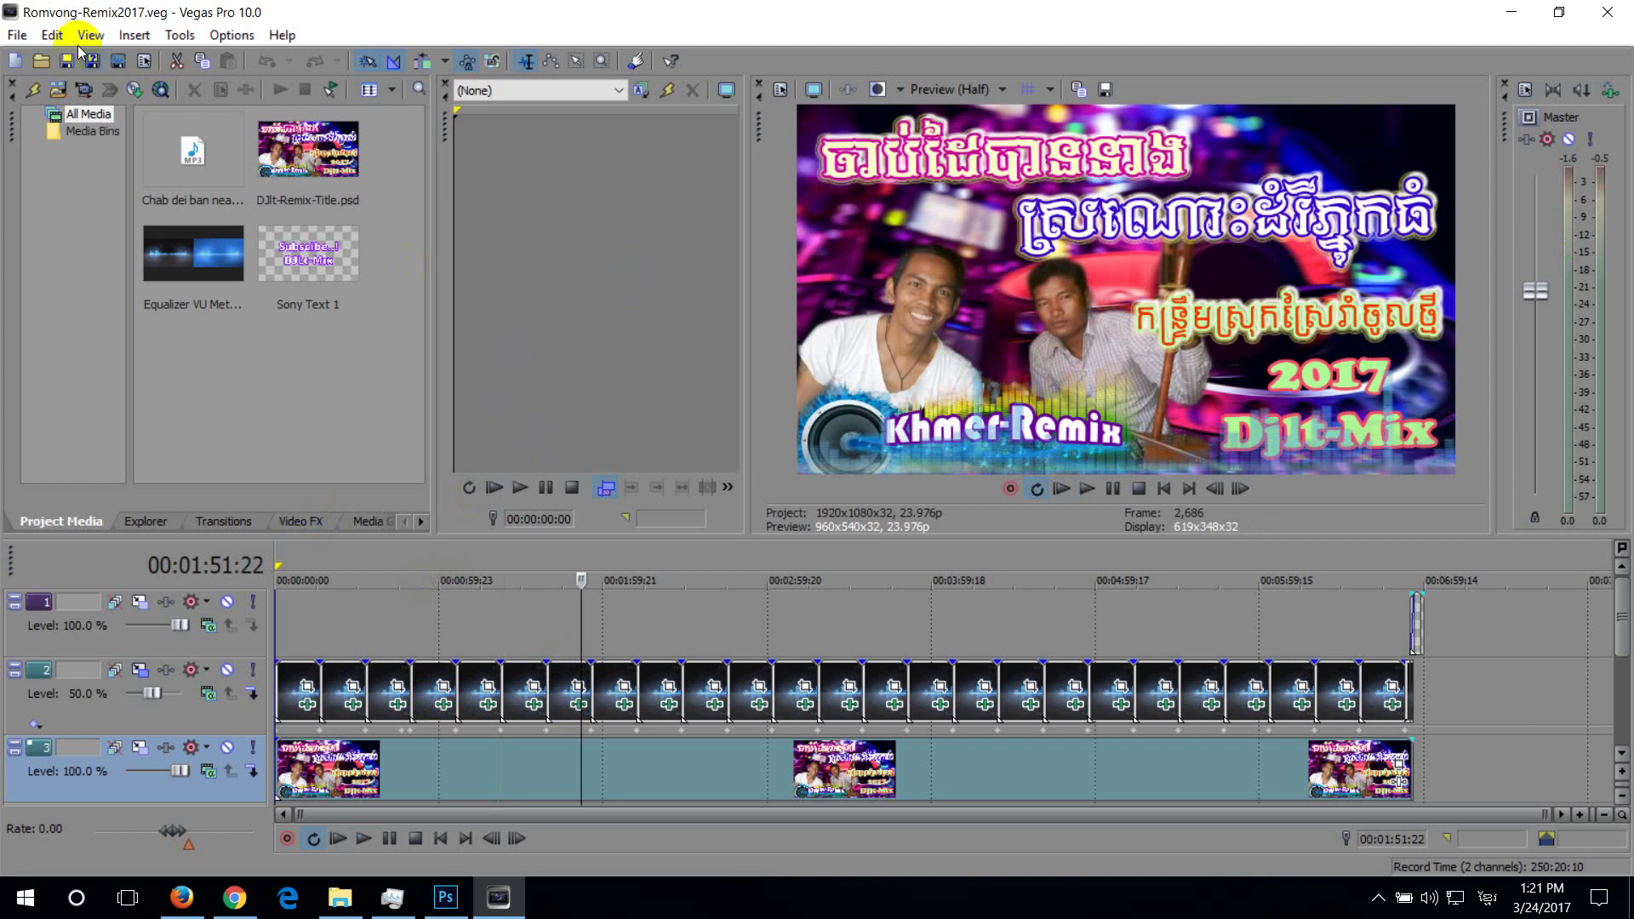
# Create a new Vegas project with the HD 1080-24p template (1920x1080, 23.976 fps)
pyautogui.click(52, 35)
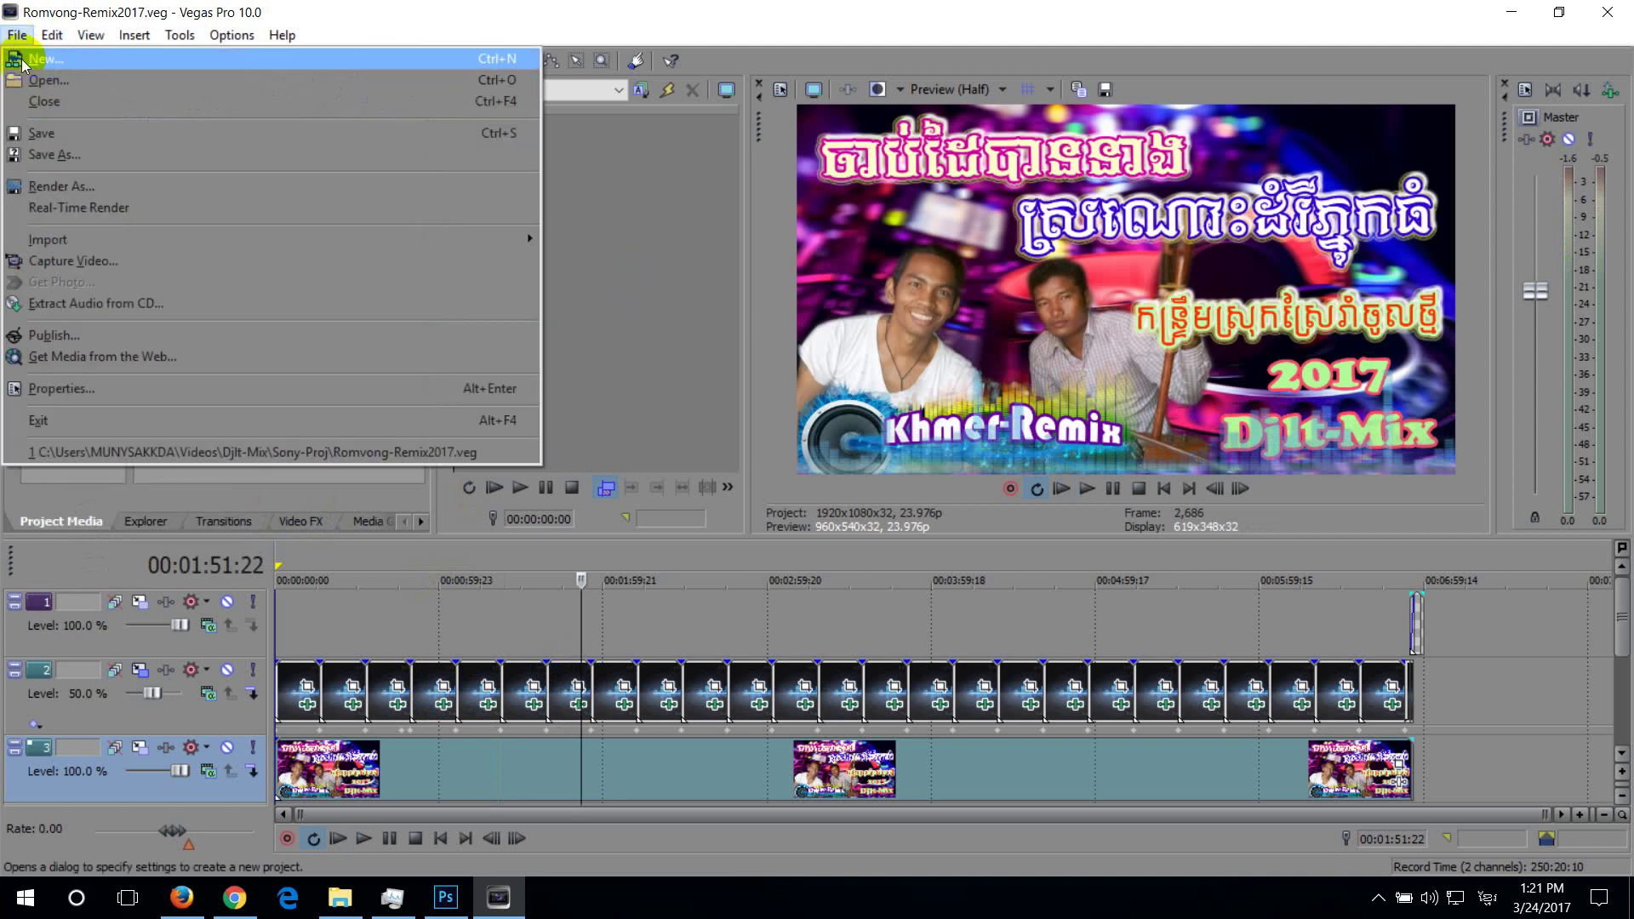
pyautogui.click(34, 57)
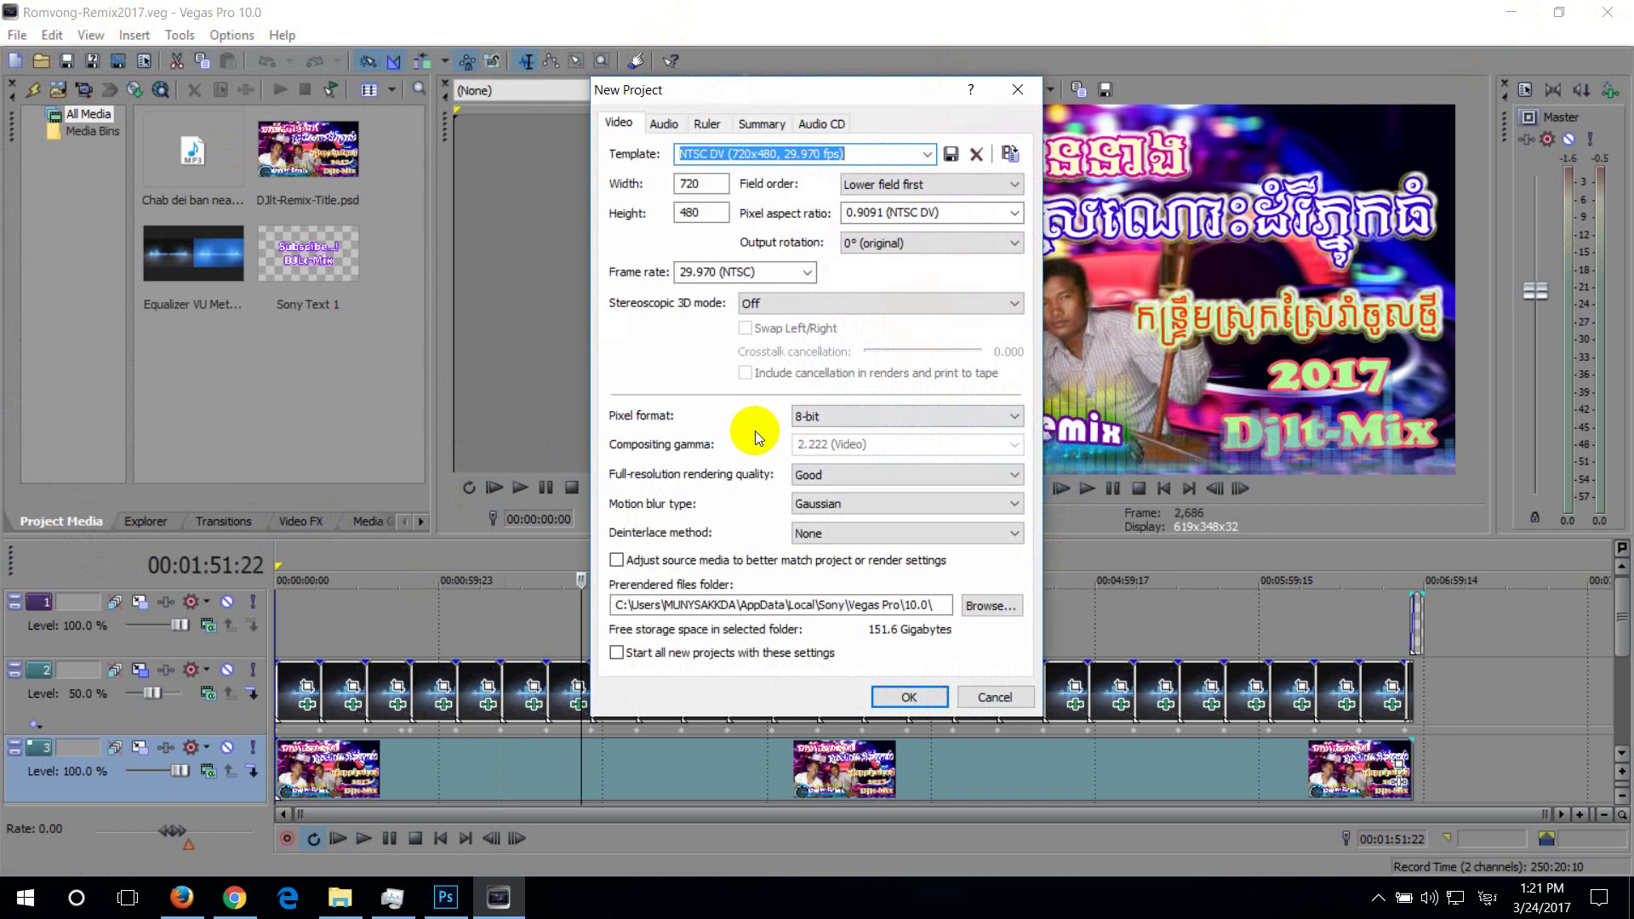
pyautogui.click(927, 156)
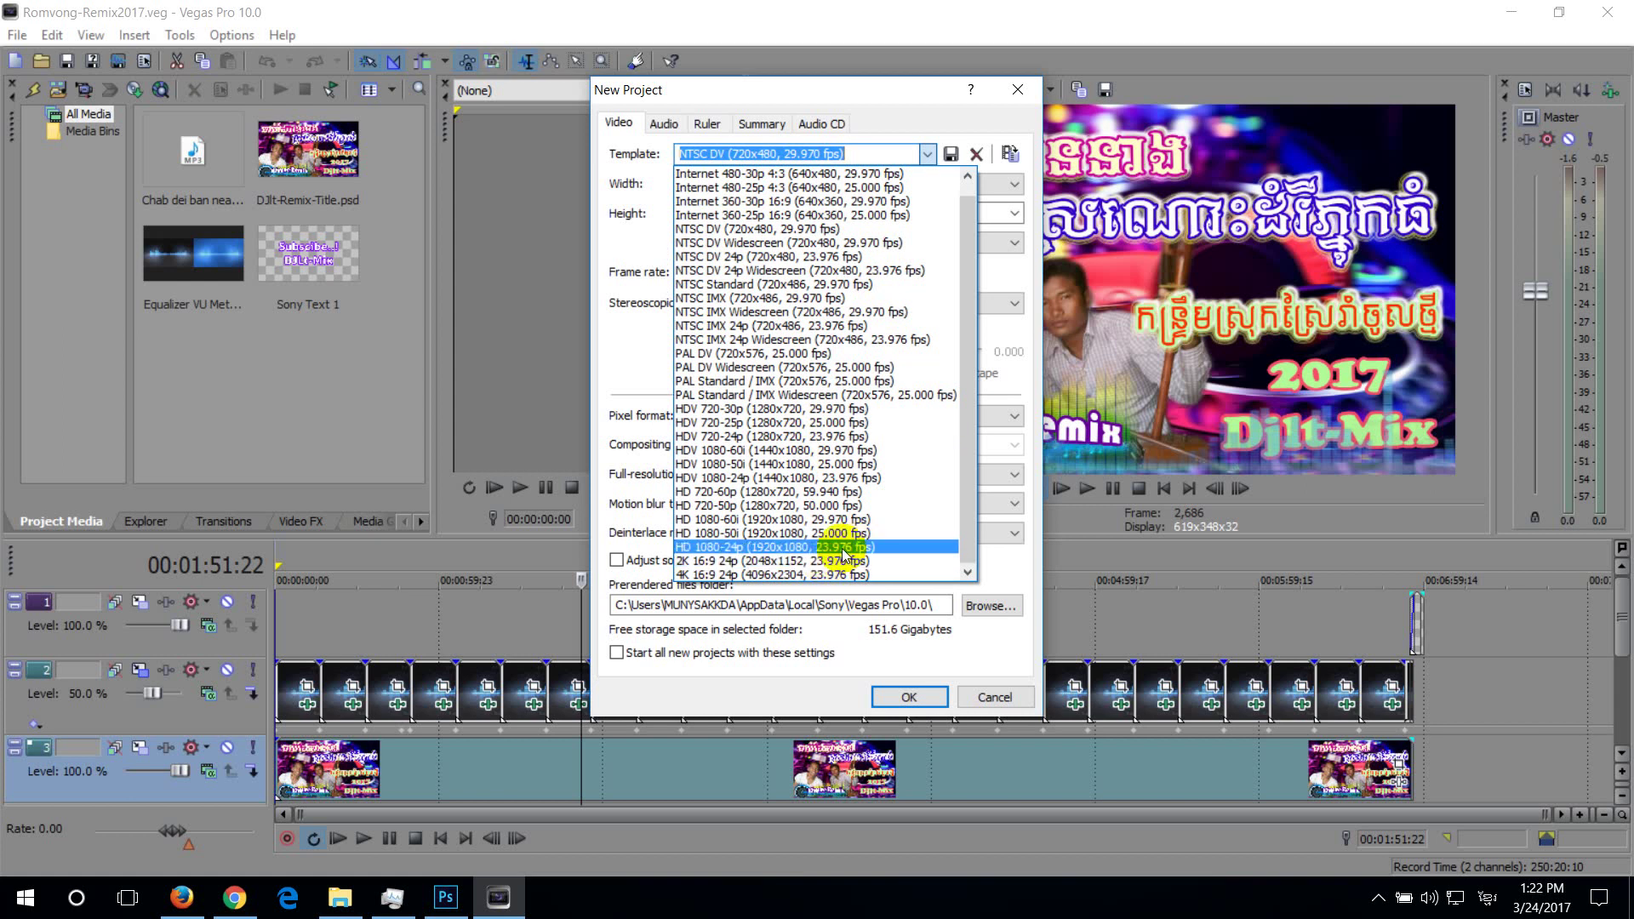
pyautogui.click(843, 552)
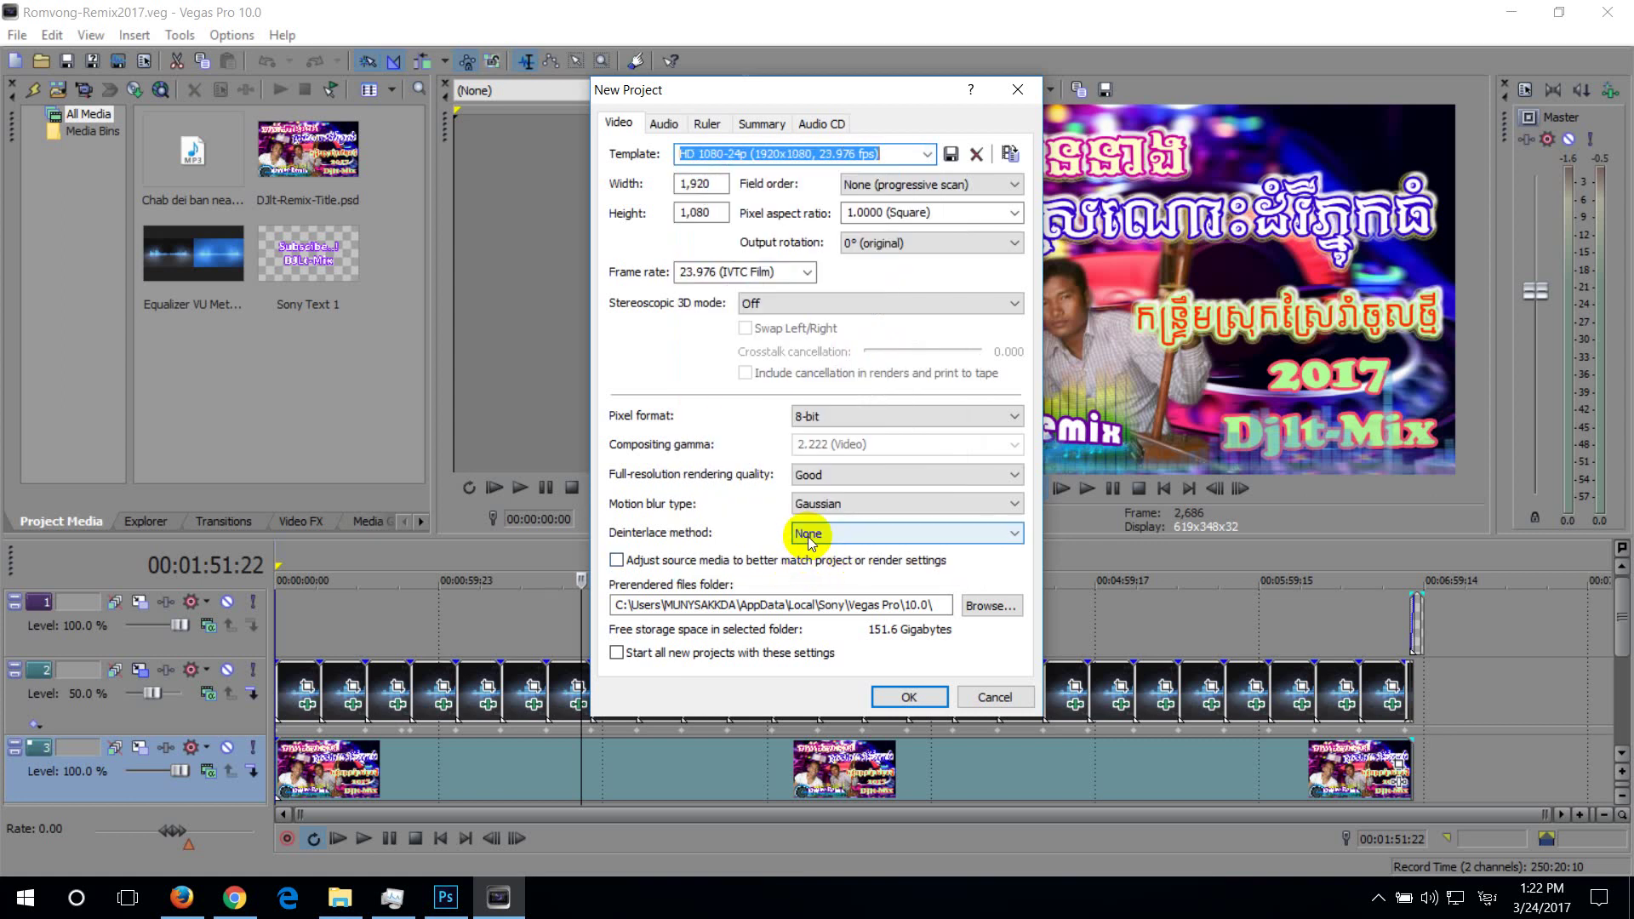
pyautogui.click(928, 152)
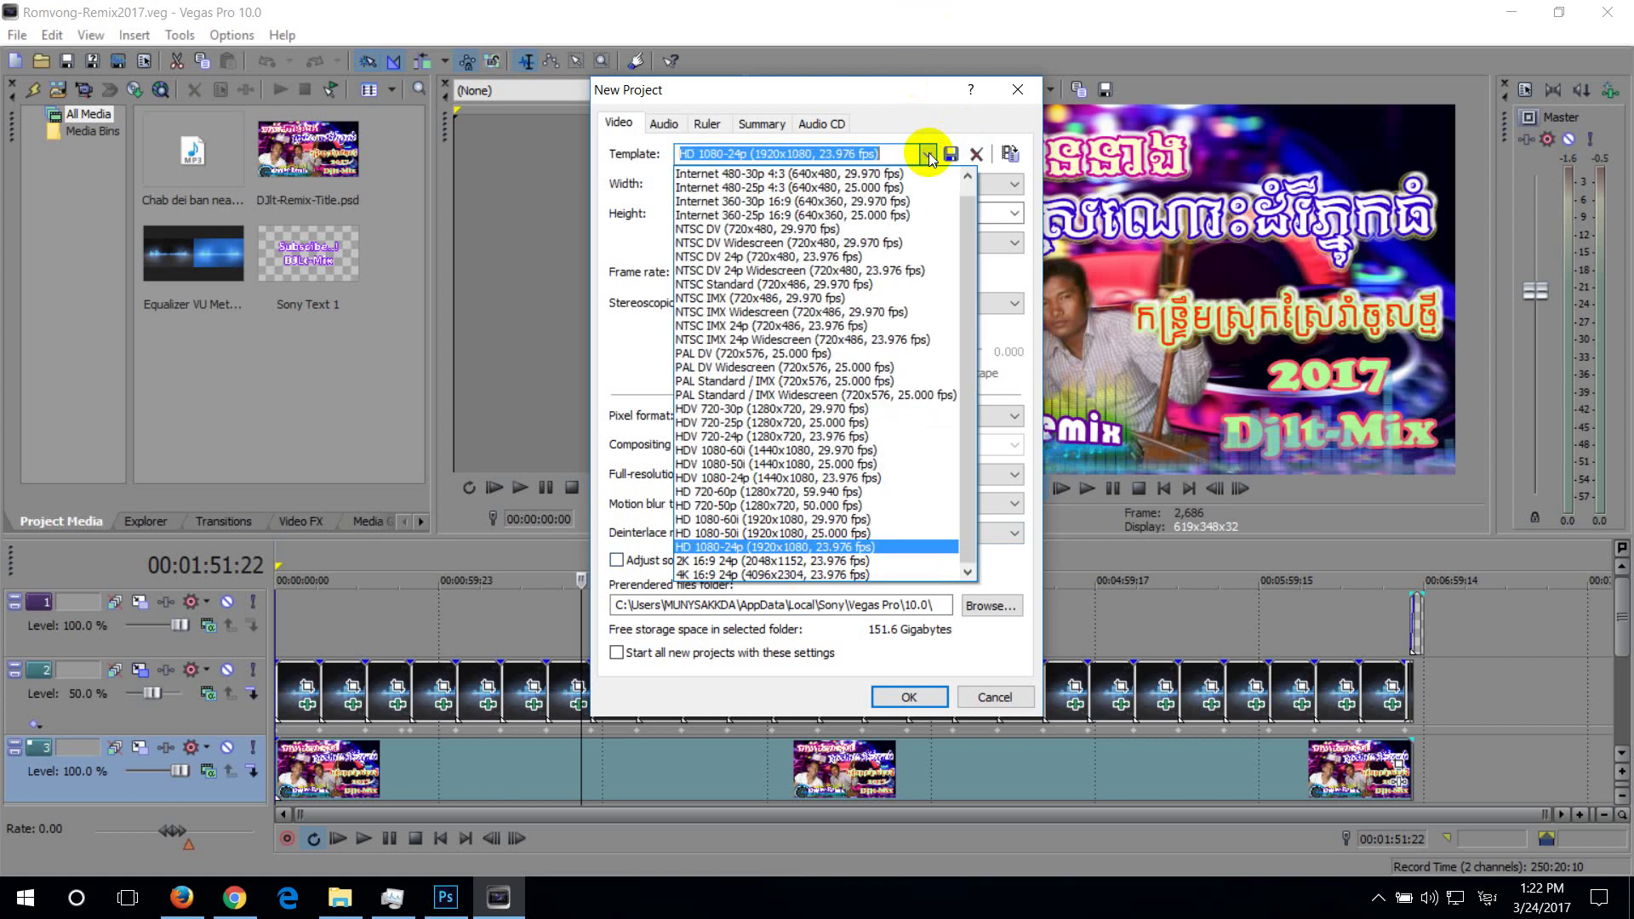
pyautogui.click(927, 152)
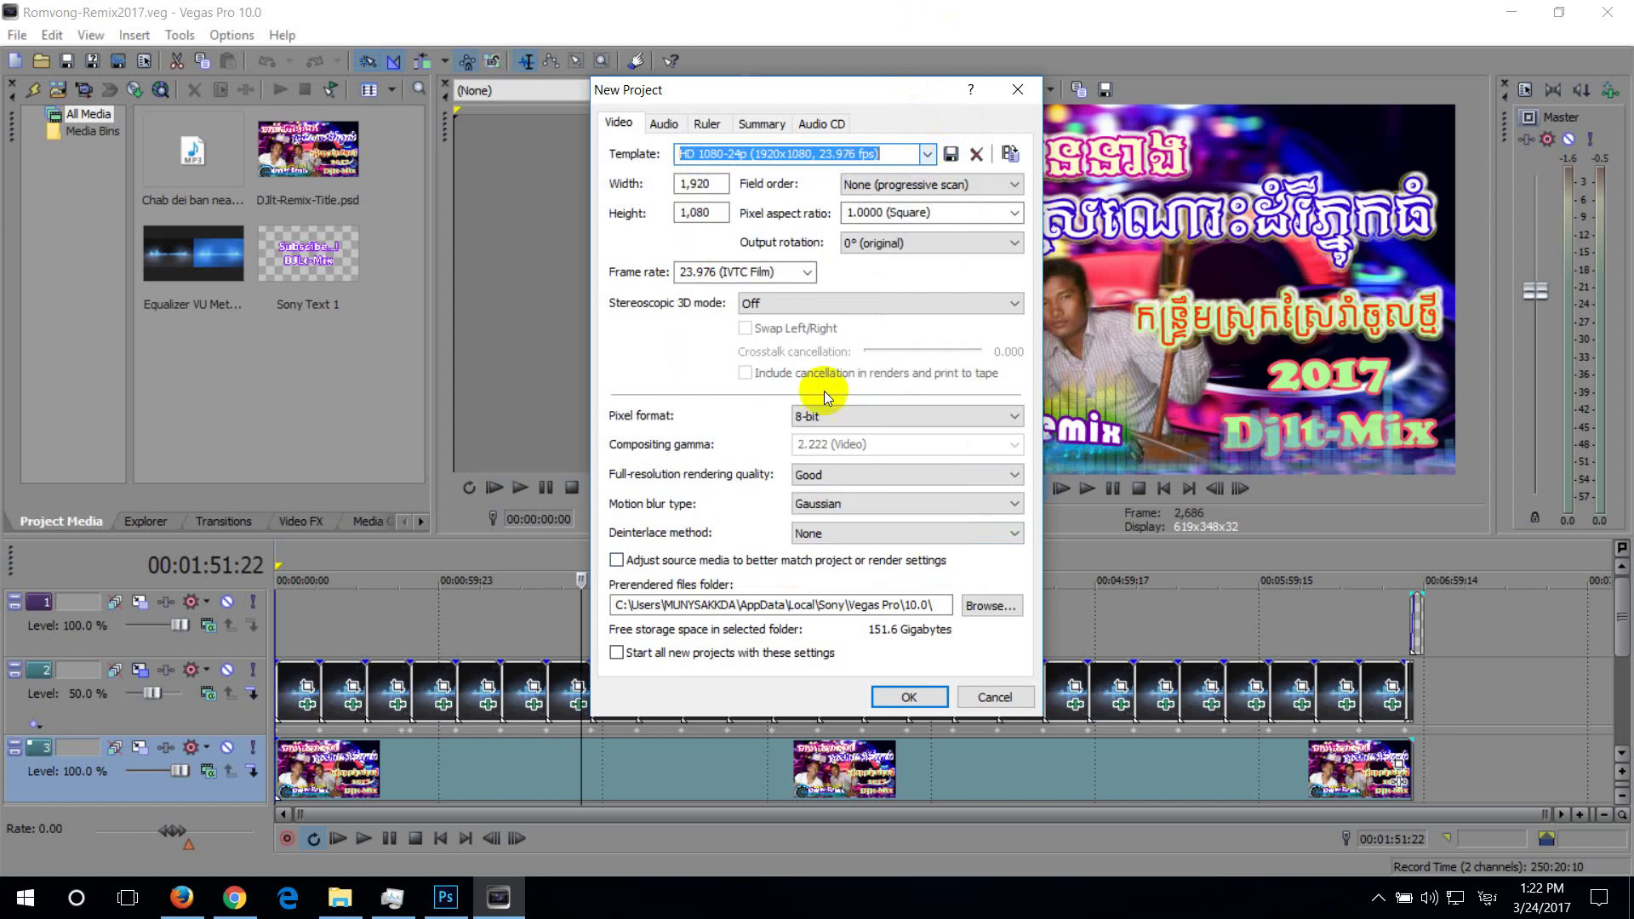
pyautogui.click(916, 696)
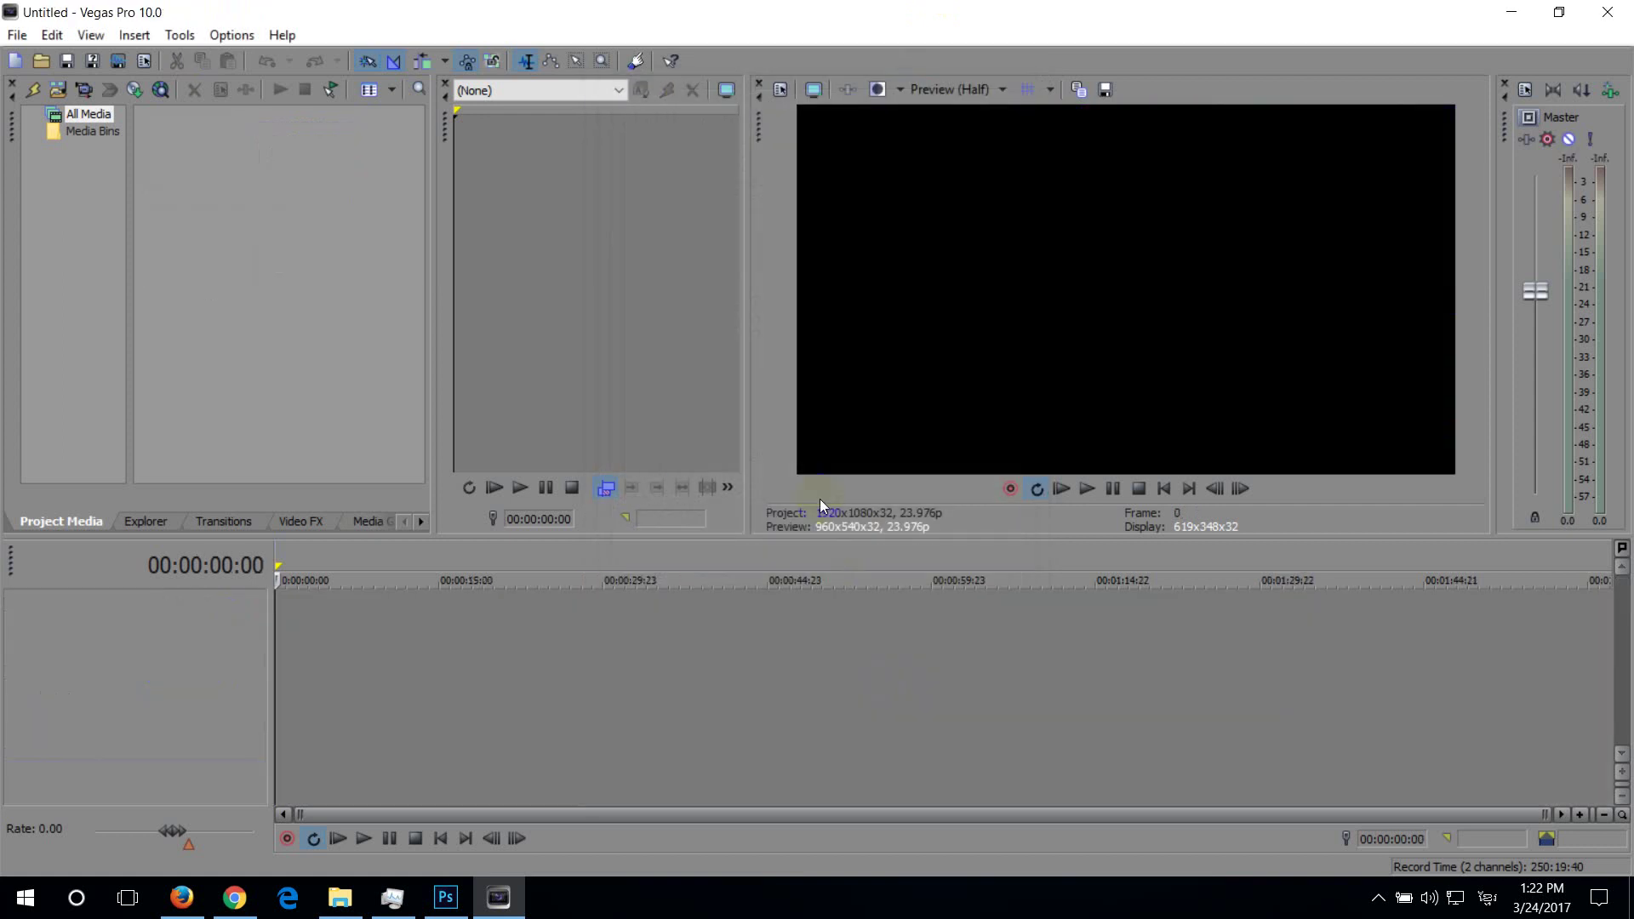
# Save the new project as DJlt-2017-Romvong.veg in Sony-Proj, replacing the Untitled name
pyautogui.click(19, 36)
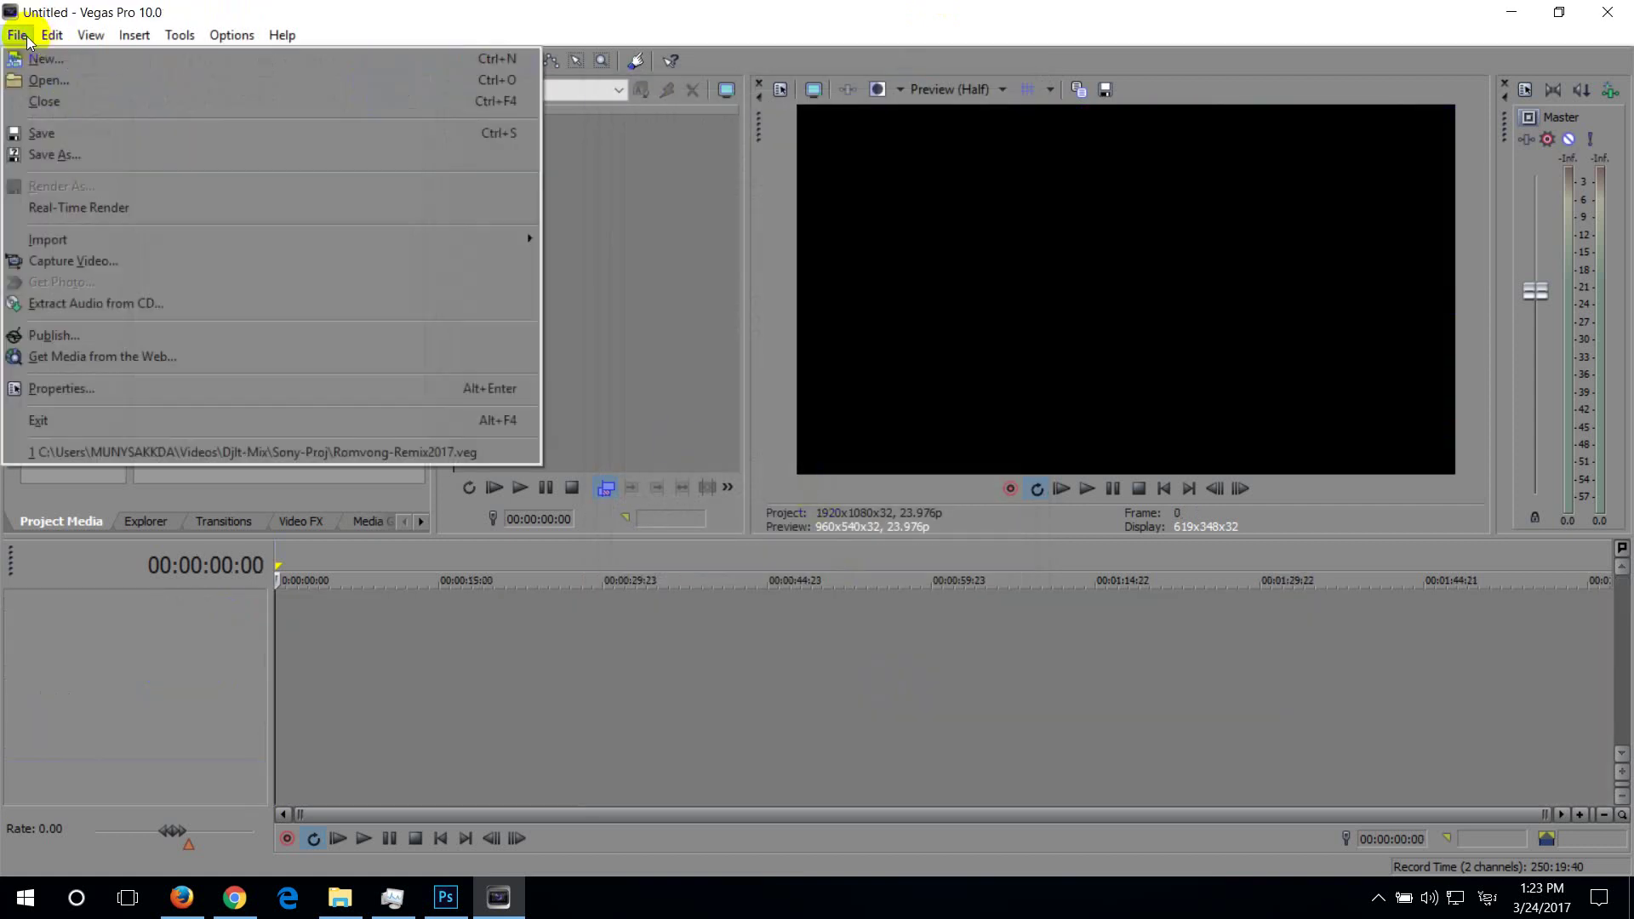
pyautogui.click(86, 158)
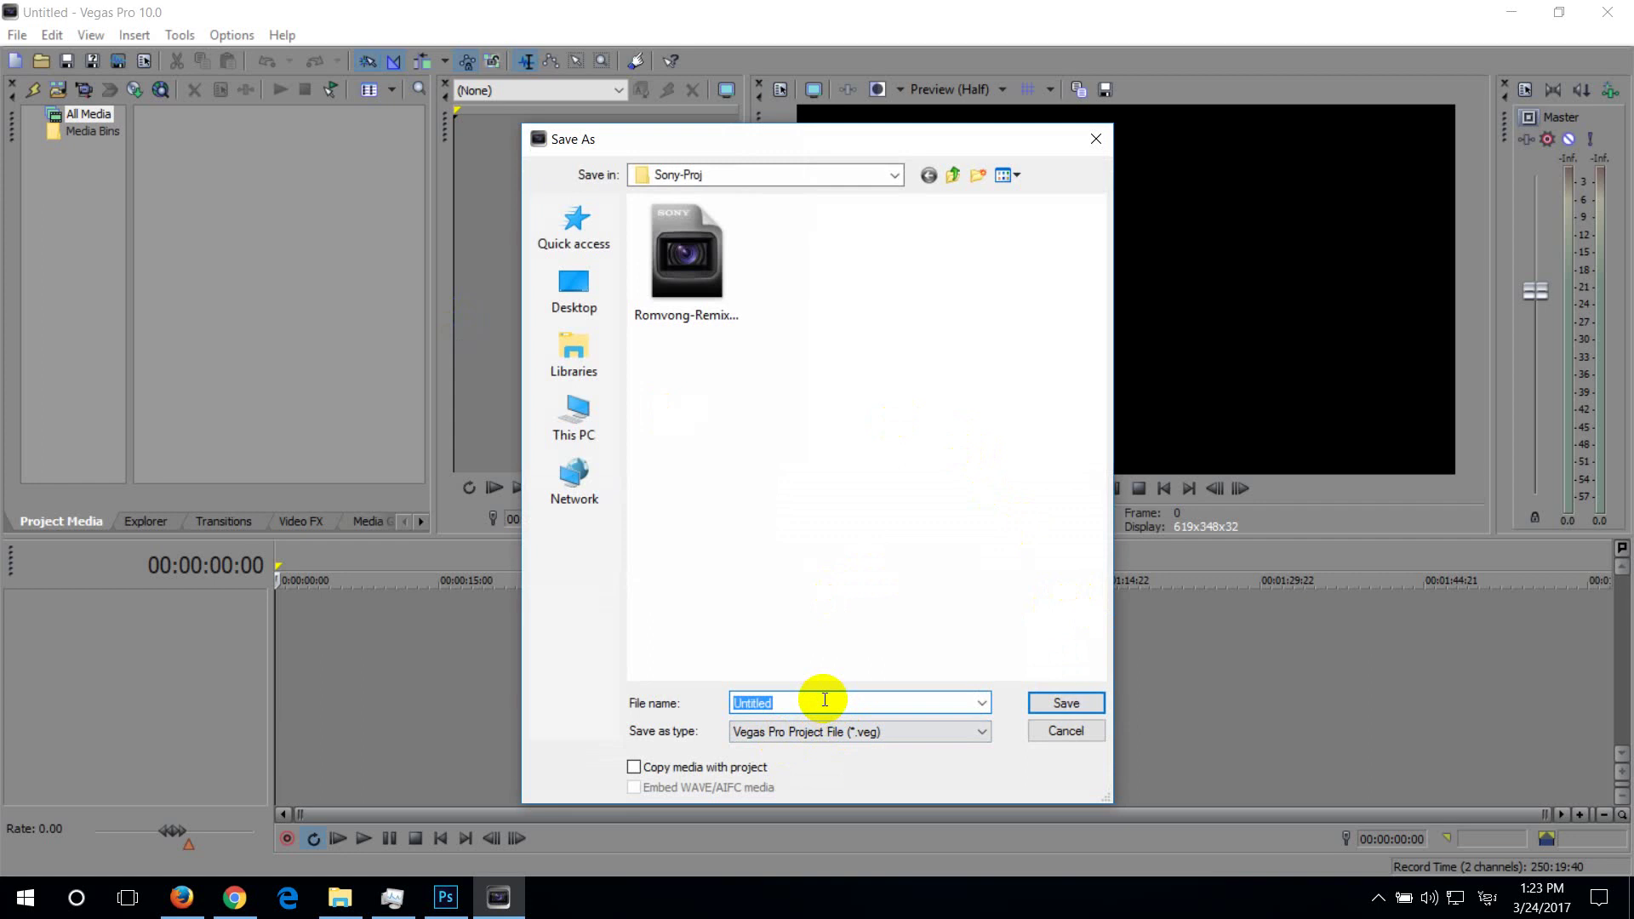
pyautogui.press('BackSpace')
pyautogui.write('DJ')
pyautogui.write('0')
pyautogui.write('R')
pyautogui.write('ong')
pyautogui.click(1077, 703)
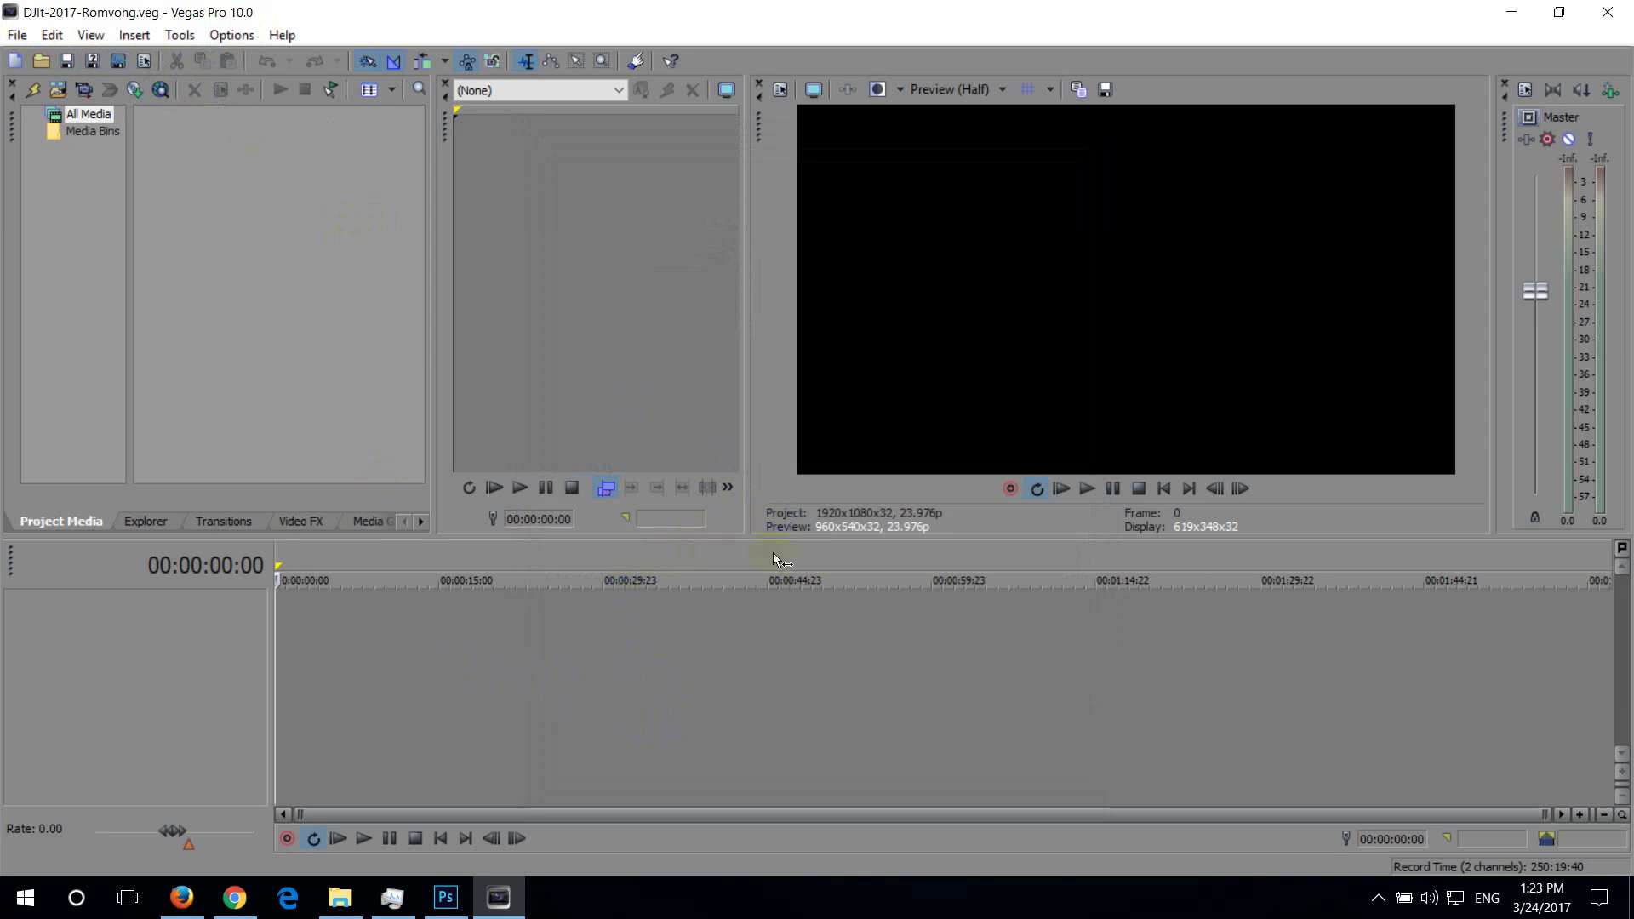
# Give the timeline more room by shrinking the preview, with the playhead at the project start
pyautogui.moveTo(842, 537); pyautogui.dragTo(842, 471)
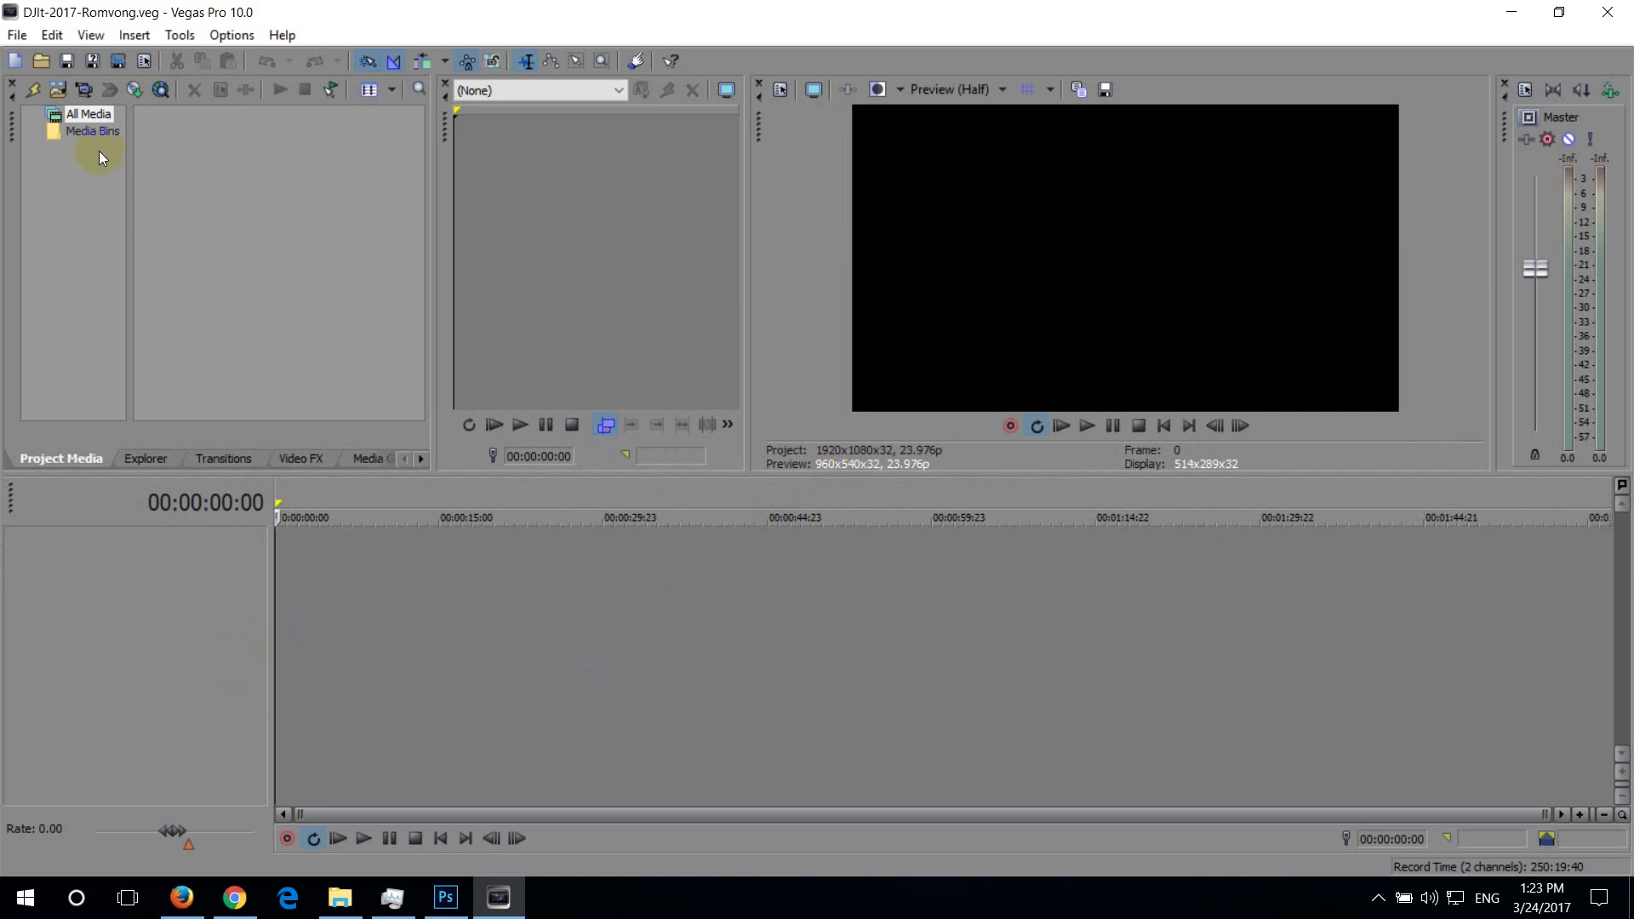
pyautogui.click(424, 662)
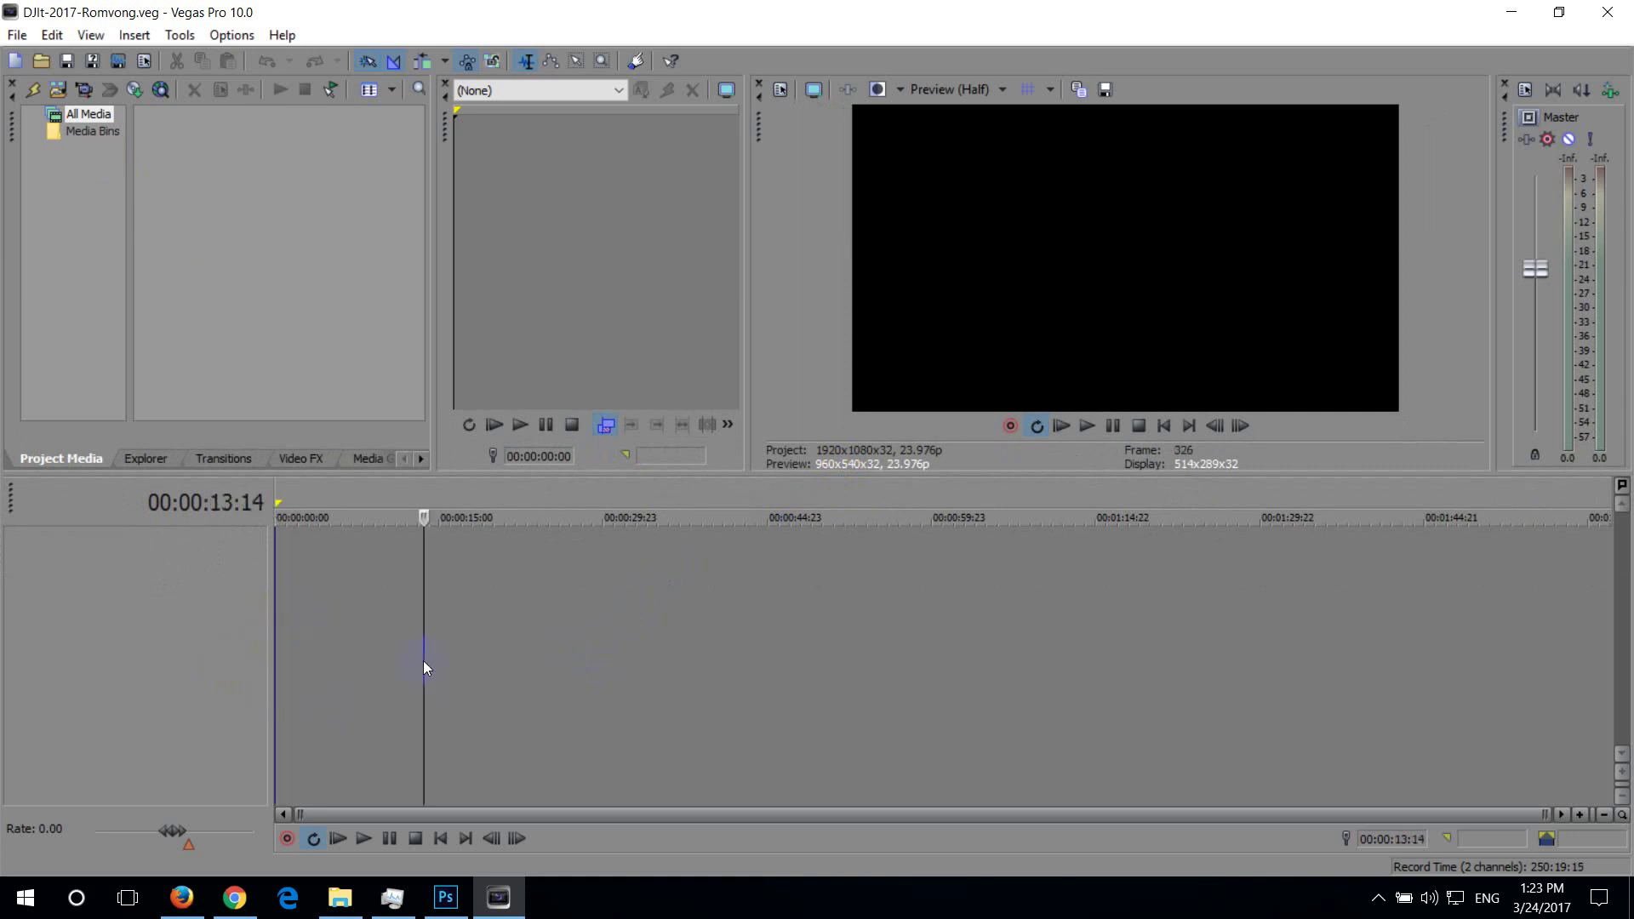
pyautogui.click(283, 621)
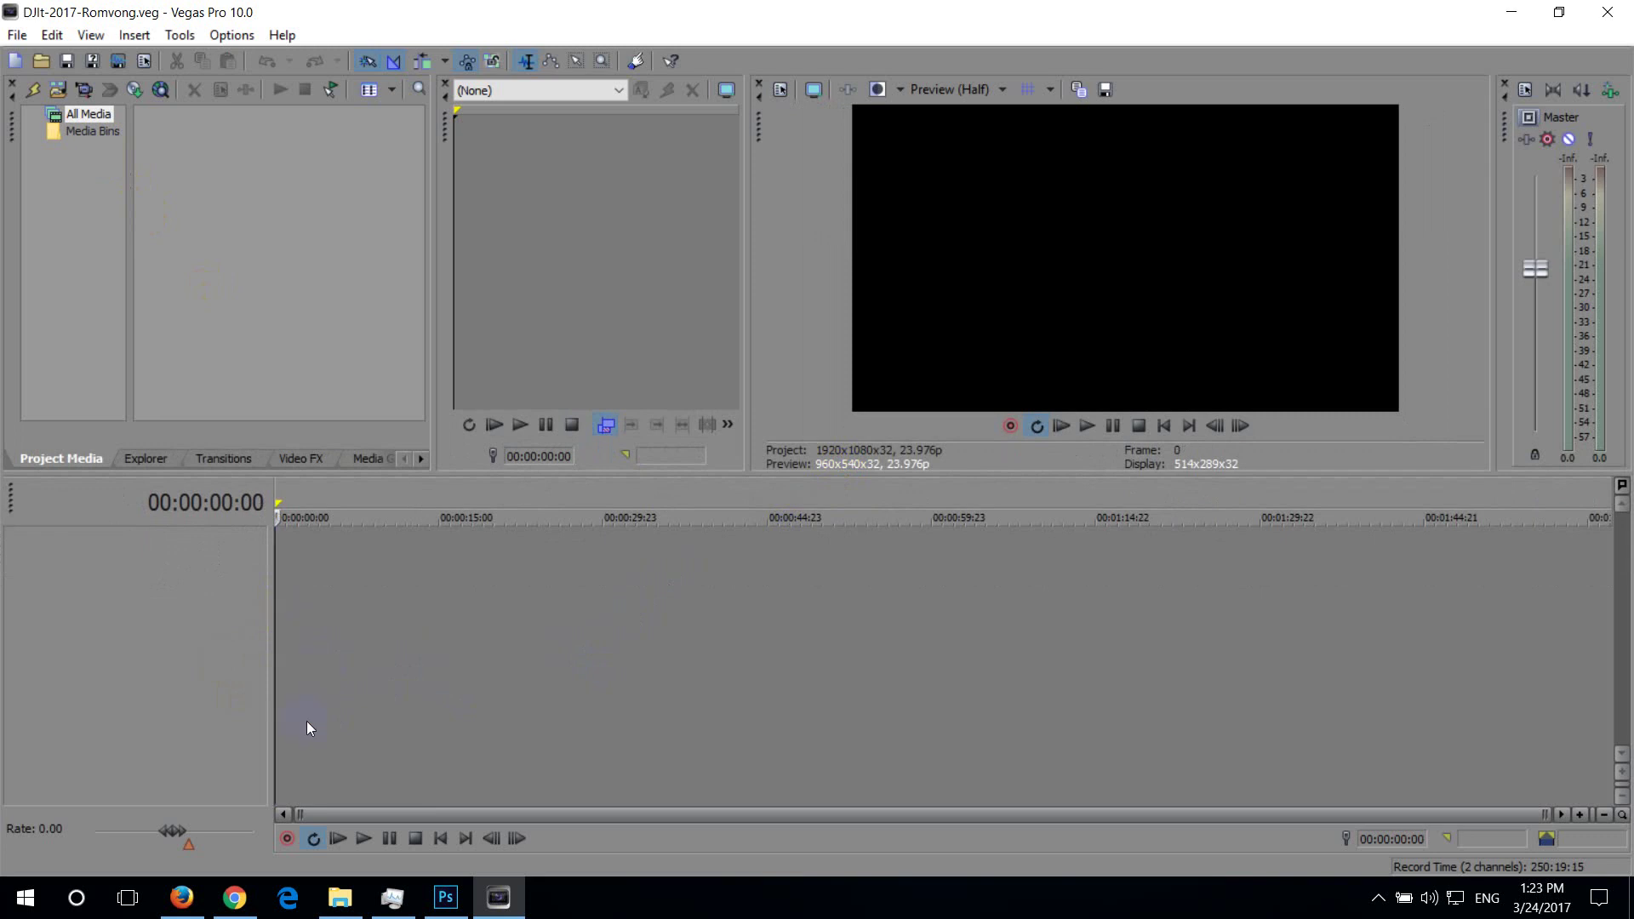
# Insert a video track and an audio track below it on the empty timeline
pyautogui.rightClick(303, 667)
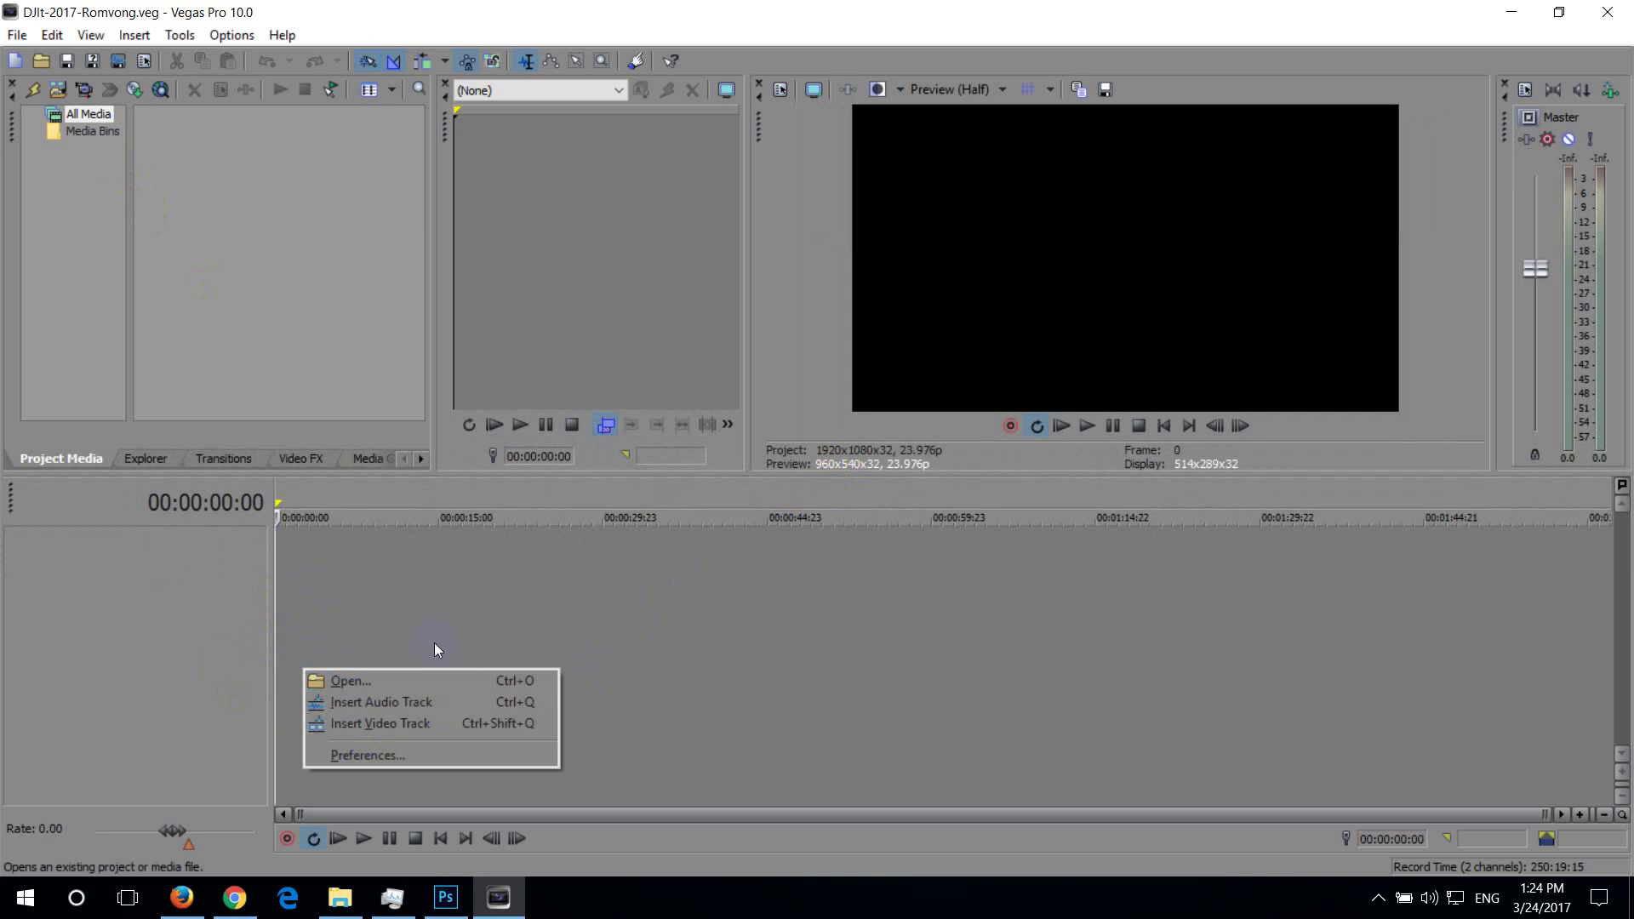
pyautogui.click(451, 732)
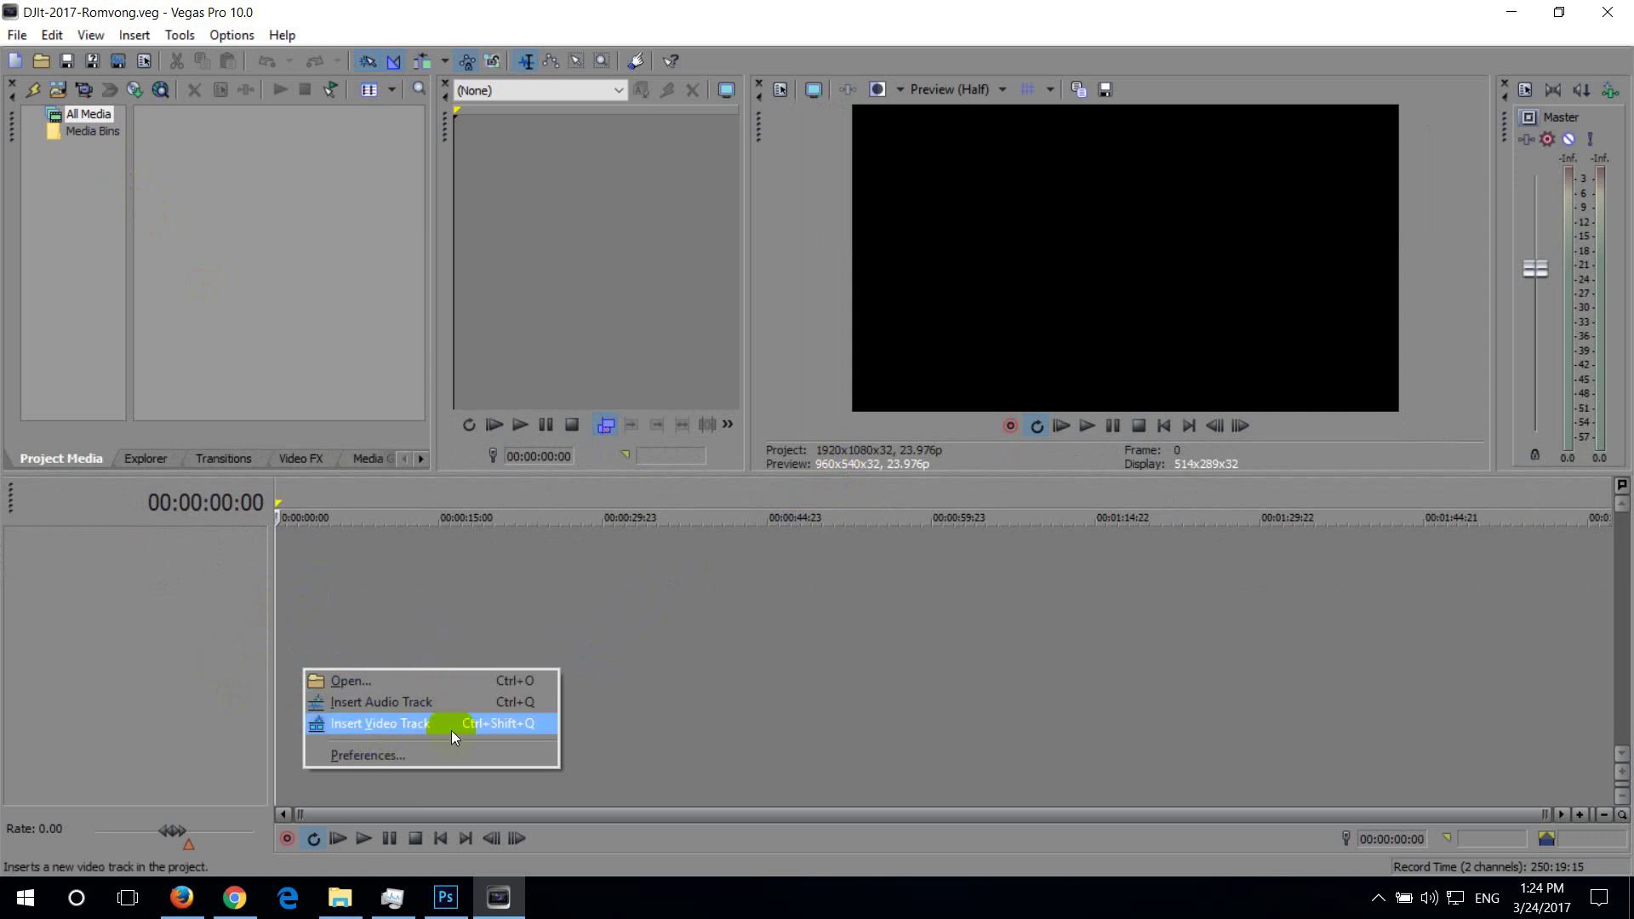
pyautogui.click(366, 566)
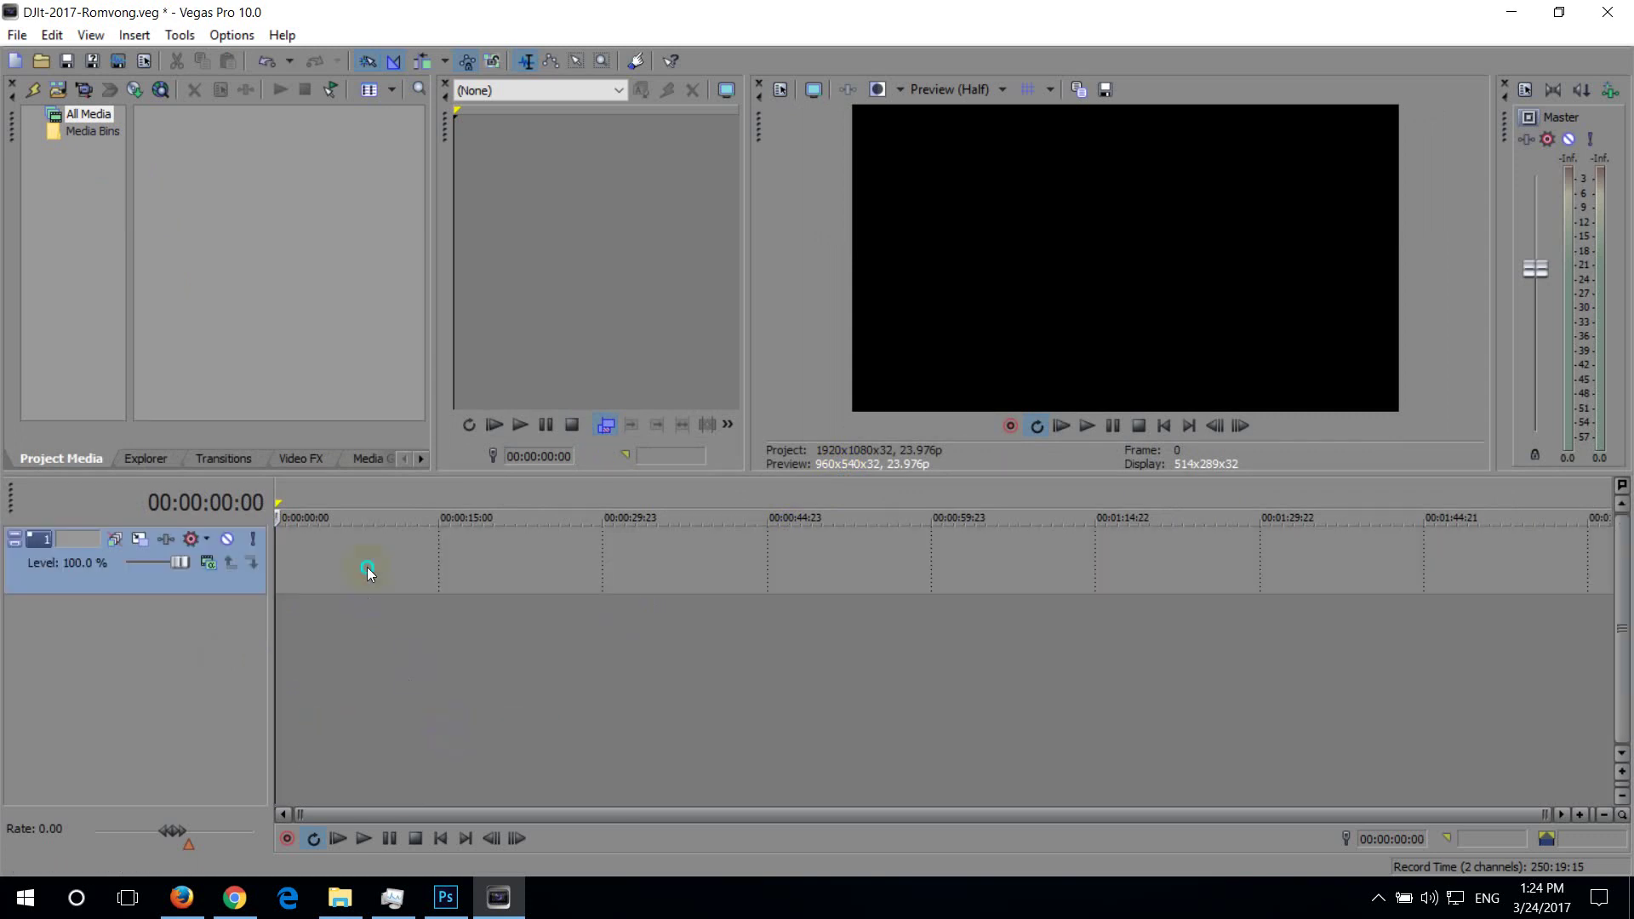
pyautogui.rightClick(366, 567)
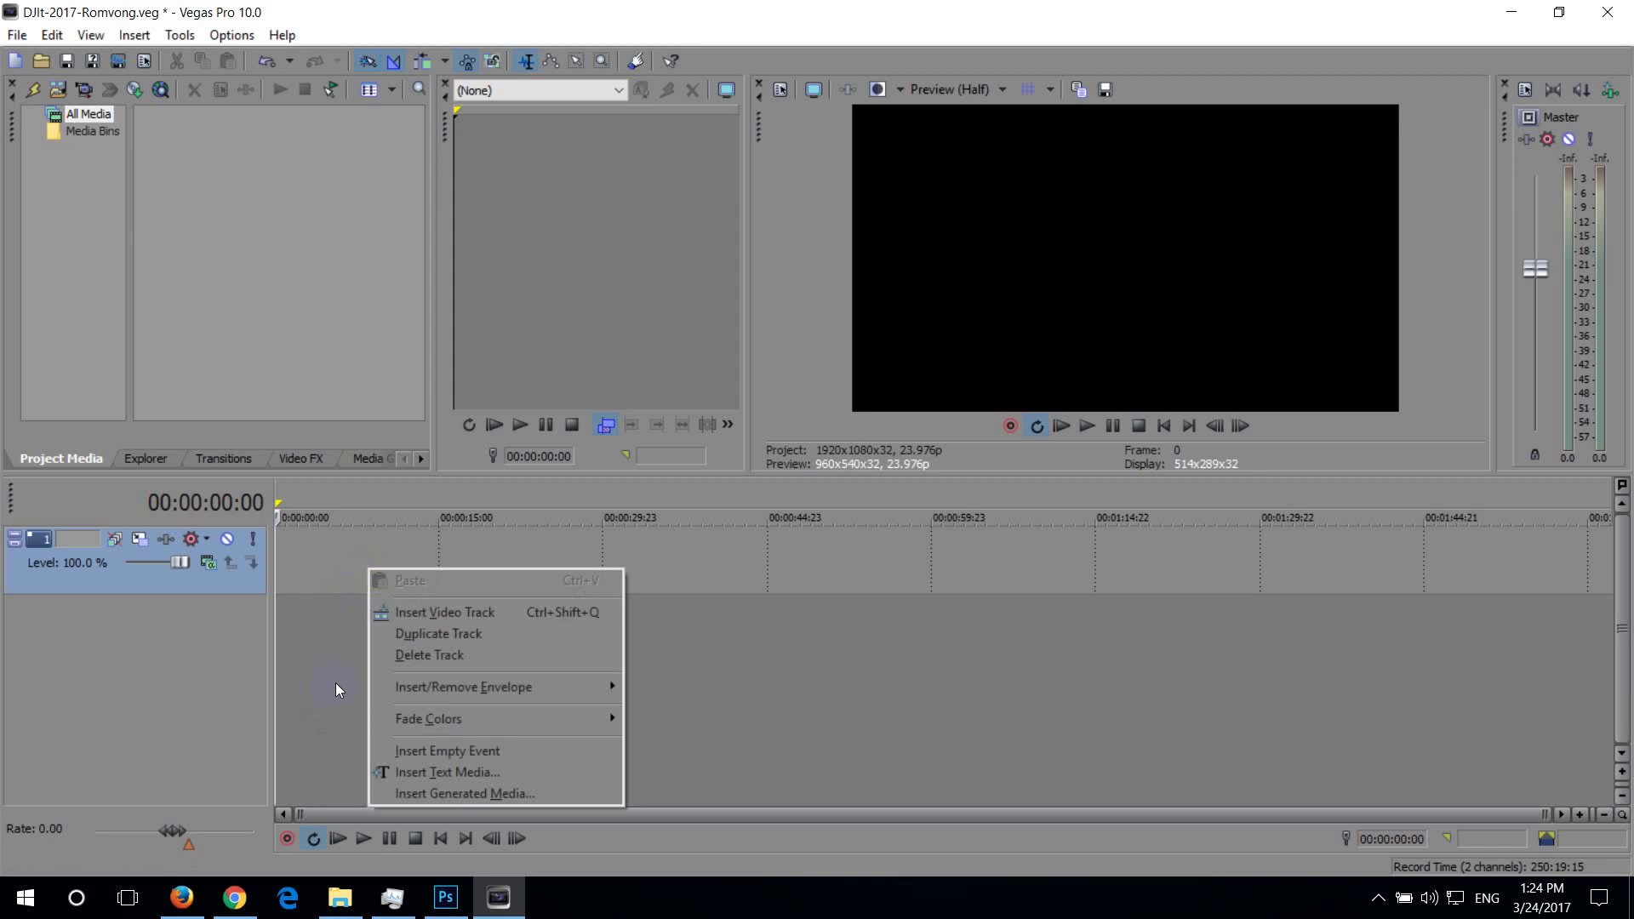
pyautogui.rightClick(331, 660)
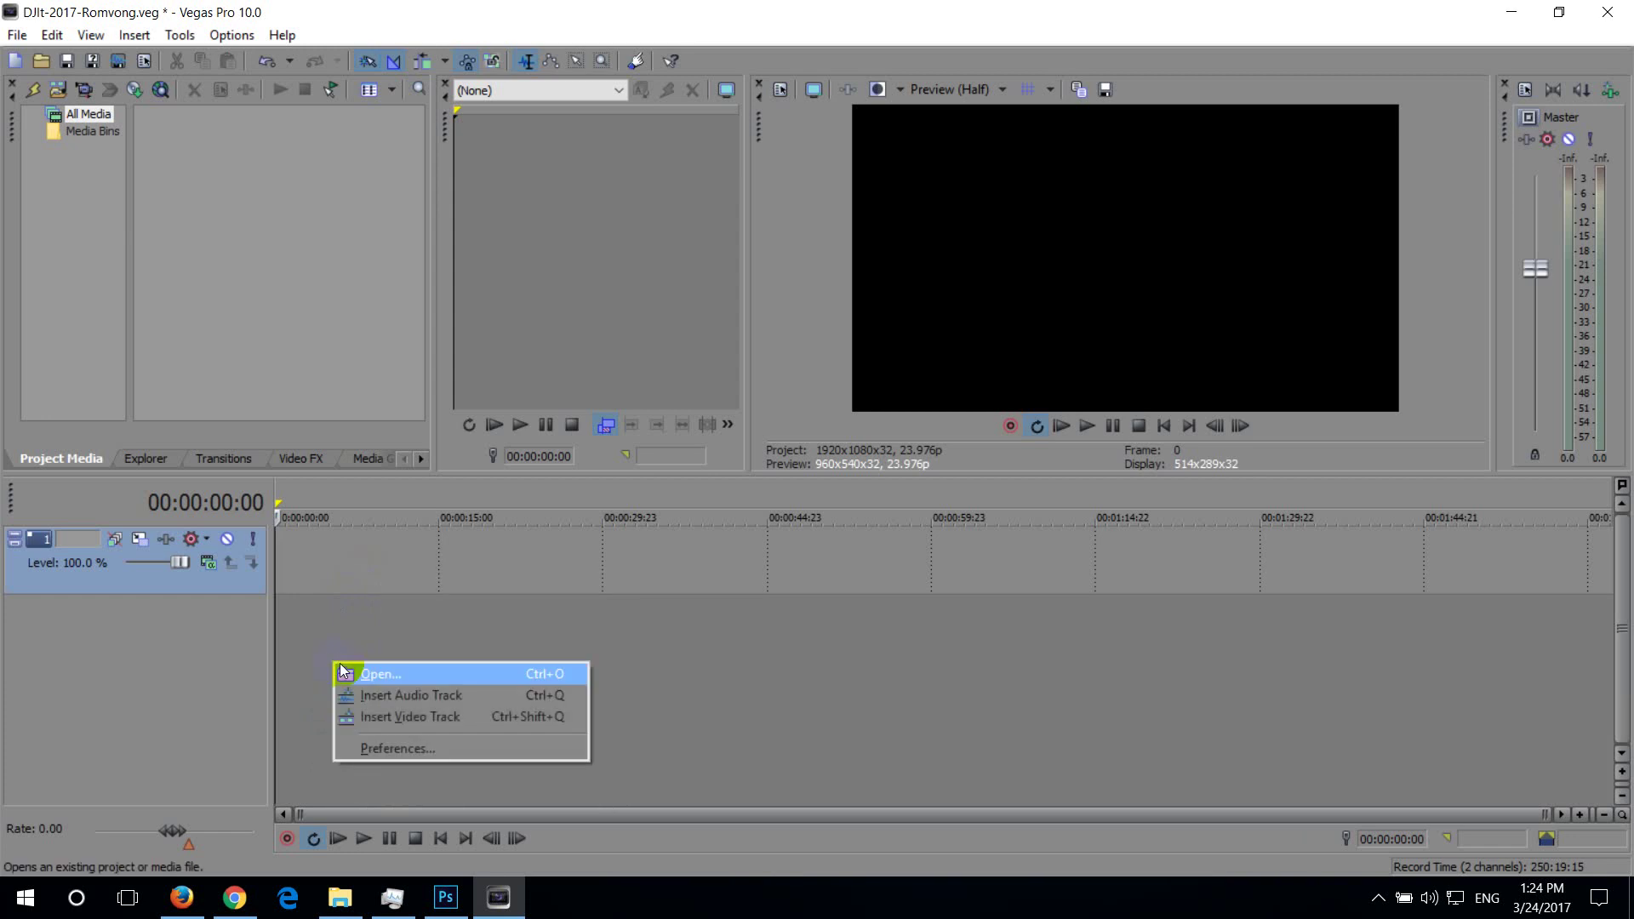
pyautogui.click(420, 699)
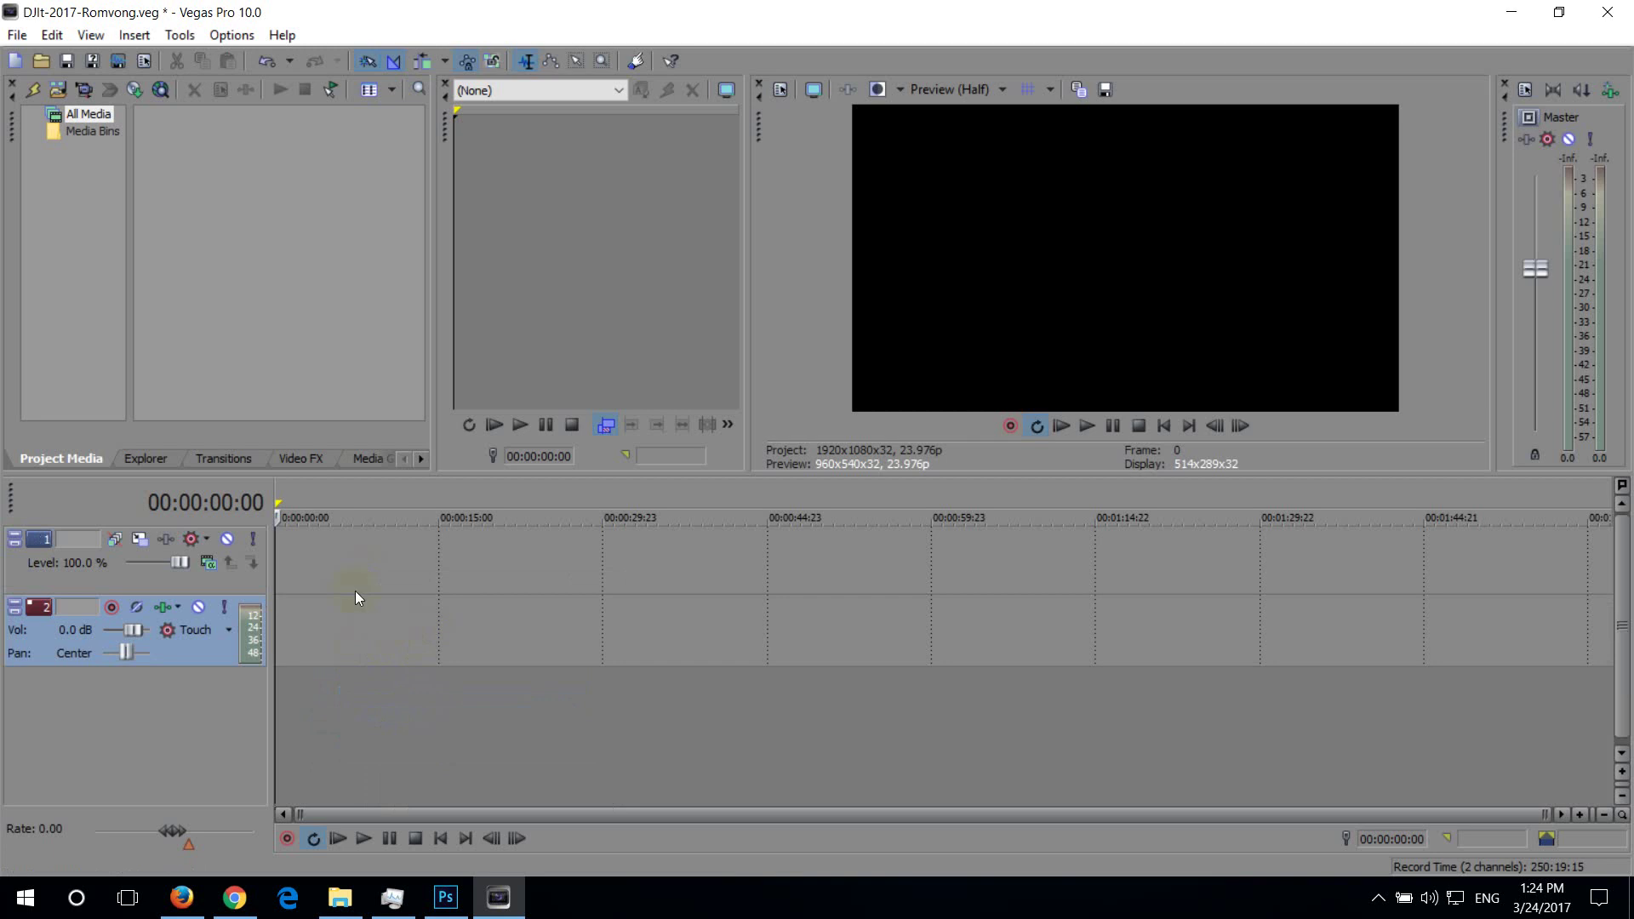
pyautogui.click(365, 626)
pyautogui.click(336, 560)
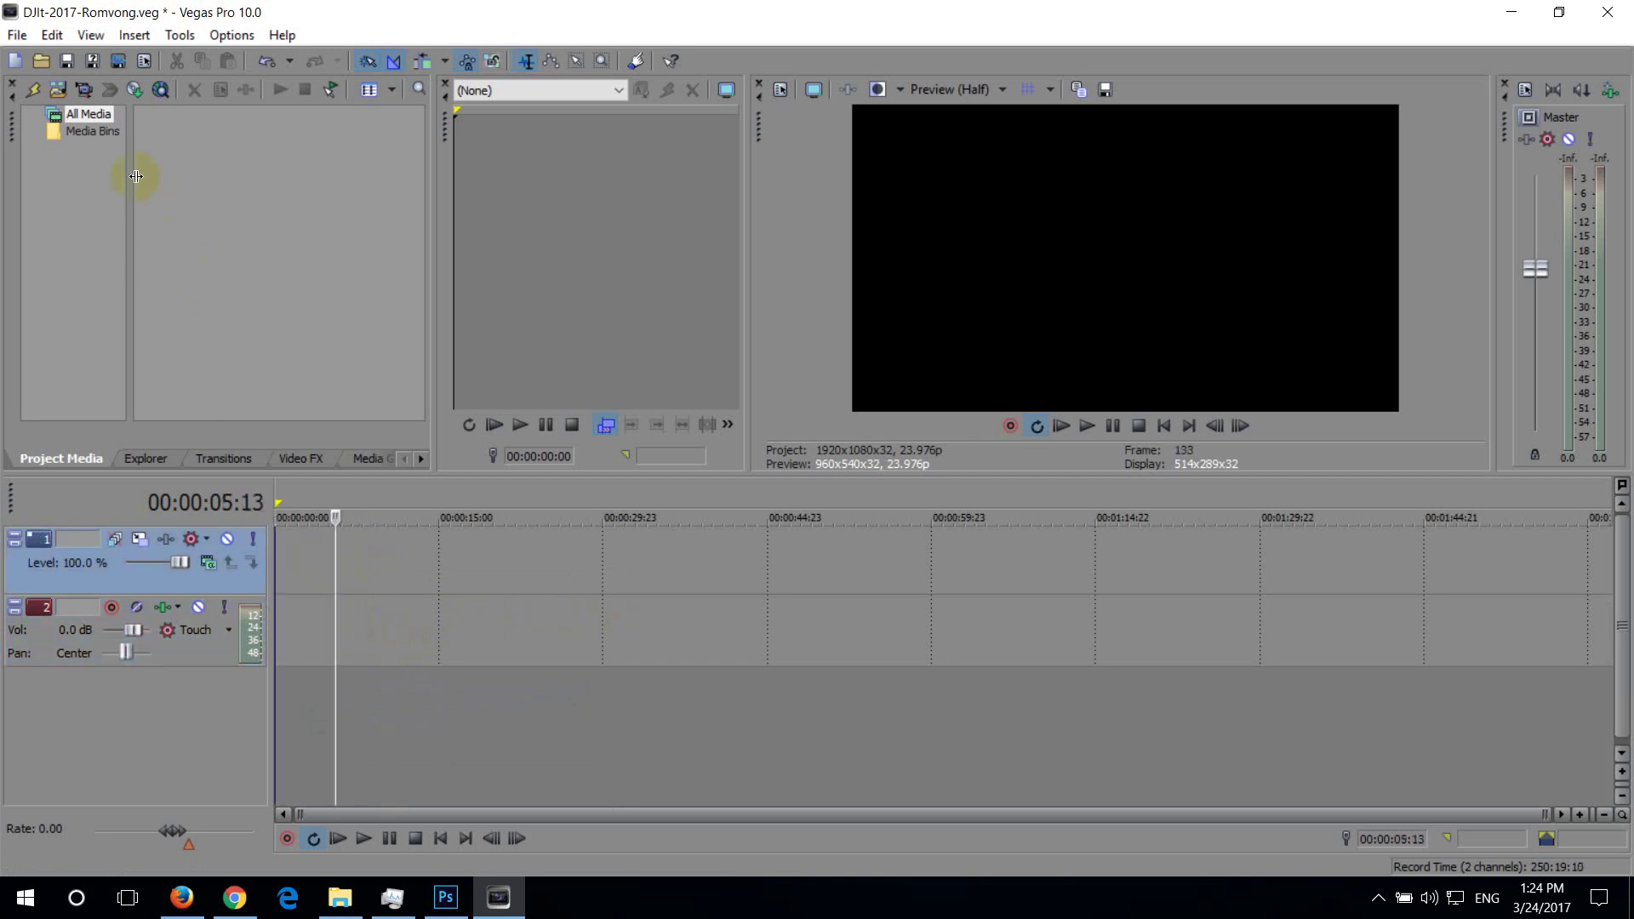
# Open the Import Media dialog at the Djlt-Mix folder, one level up from Sony-Proj
pyautogui.click(58, 90)
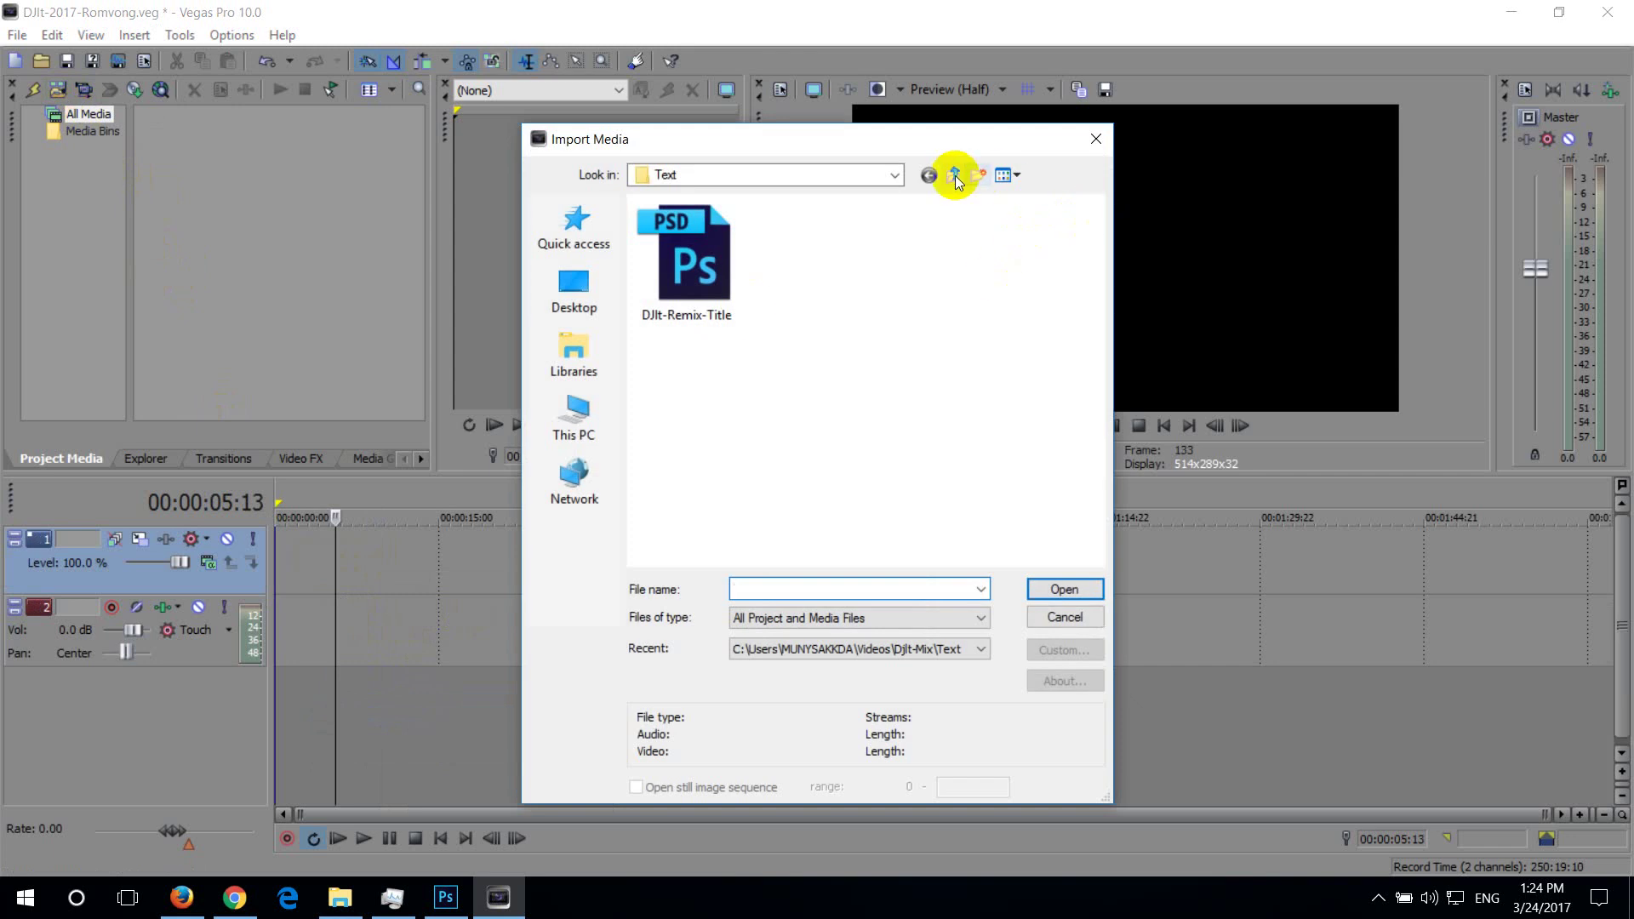
pyautogui.click(956, 177)
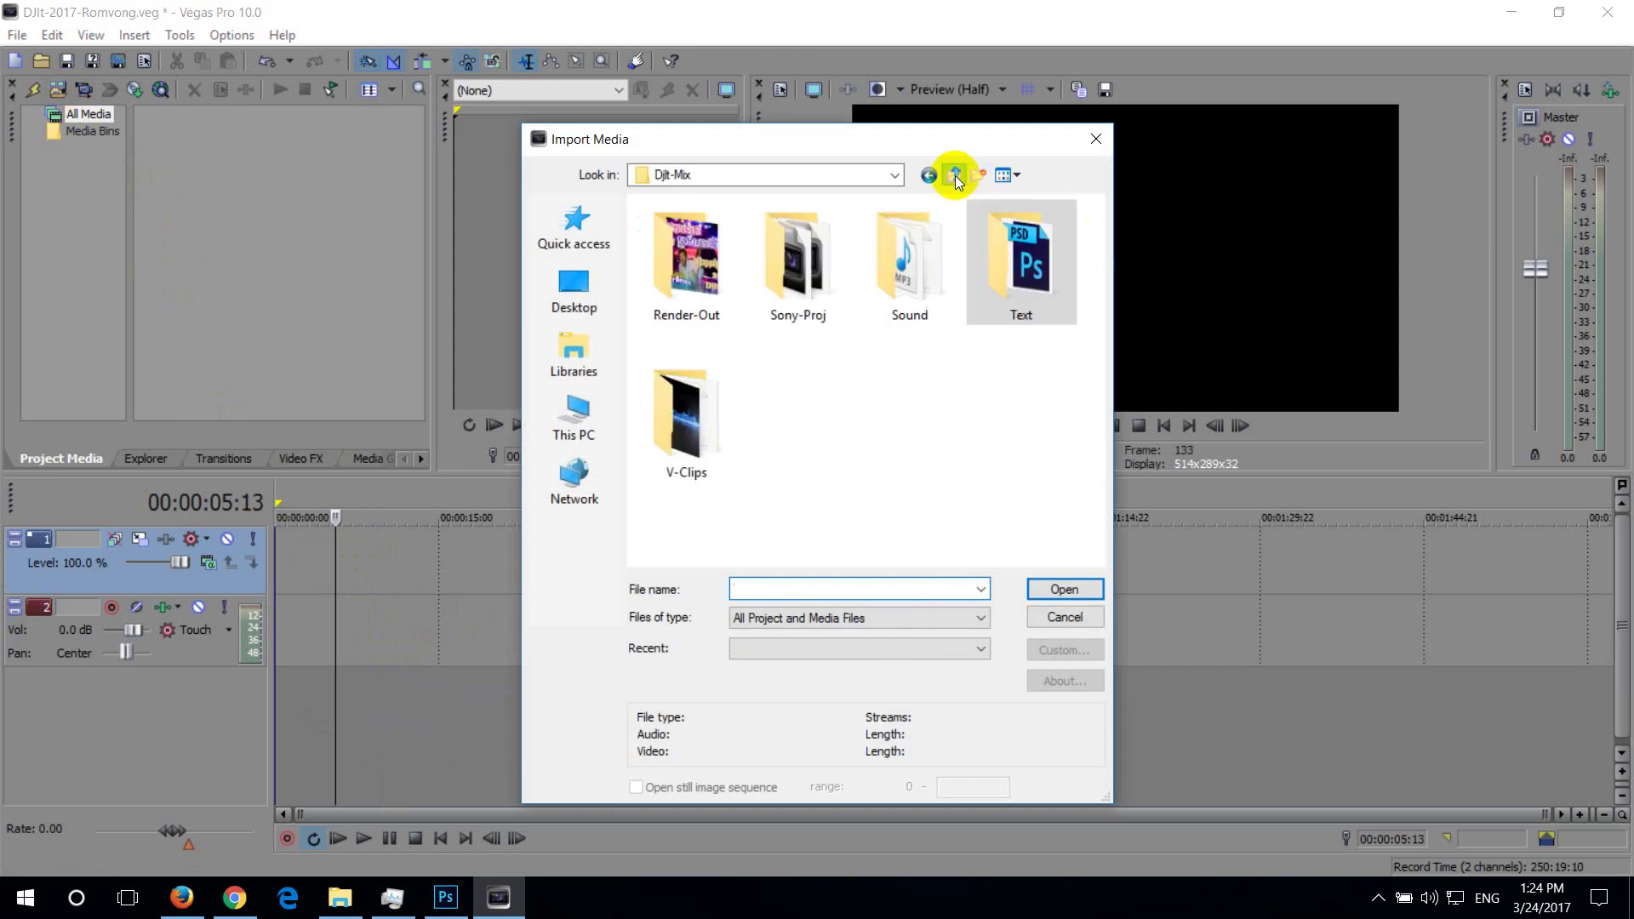
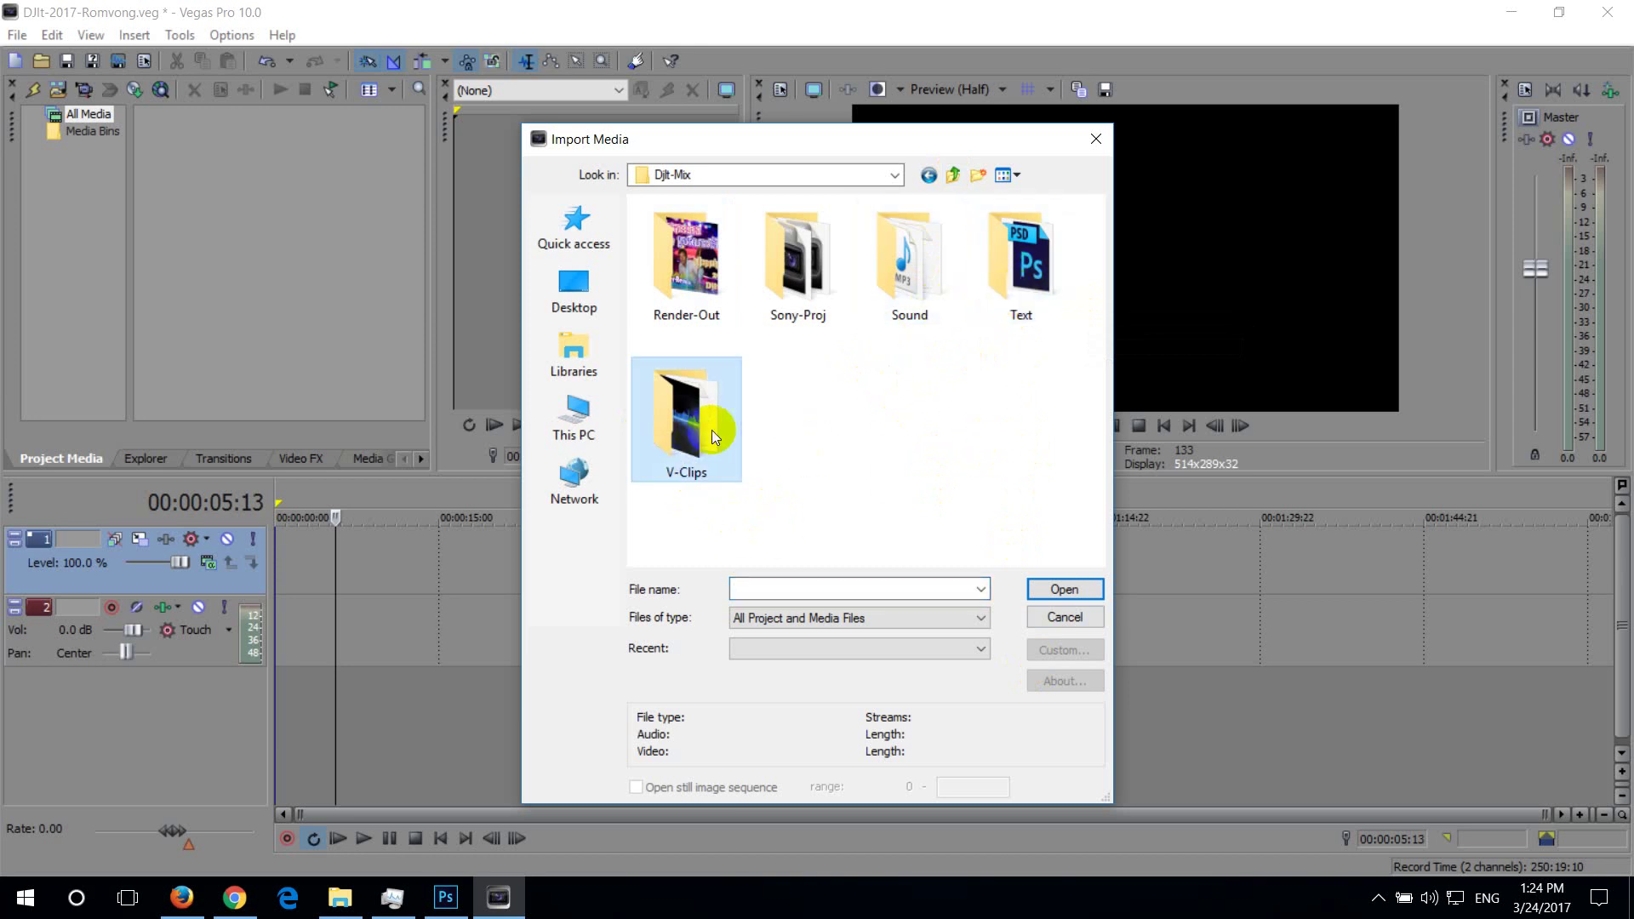
# Import the Music Background clip from V-Clips and drop it at the timeline start
pyautogui.click(1079, 590)
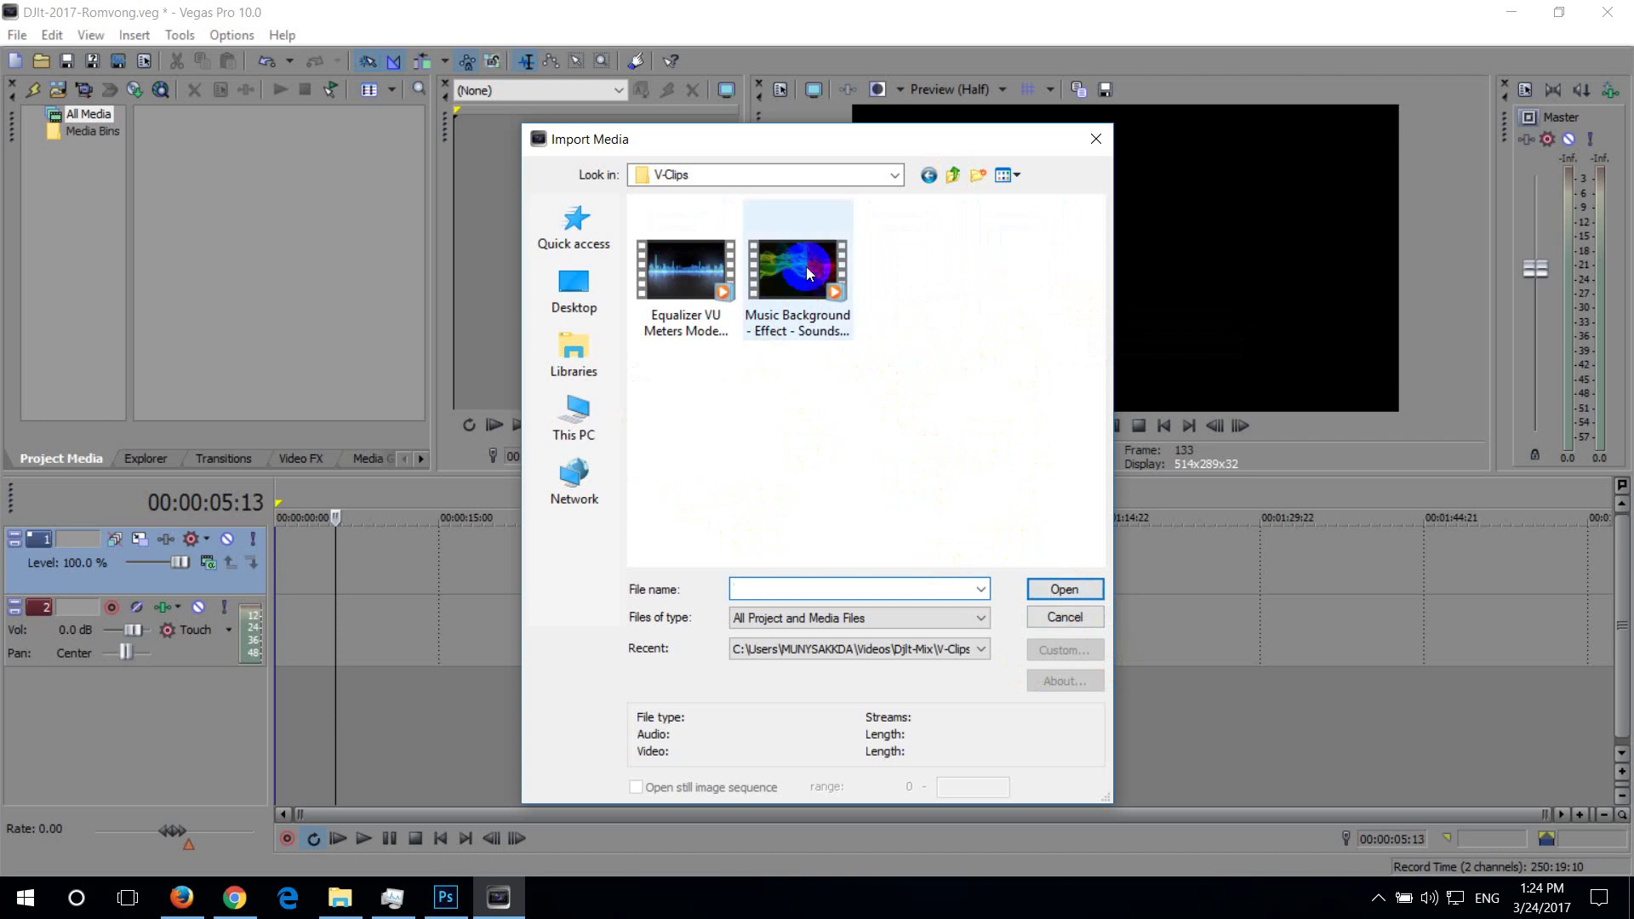
pyautogui.click(808, 273)
pyautogui.click(1064, 589)
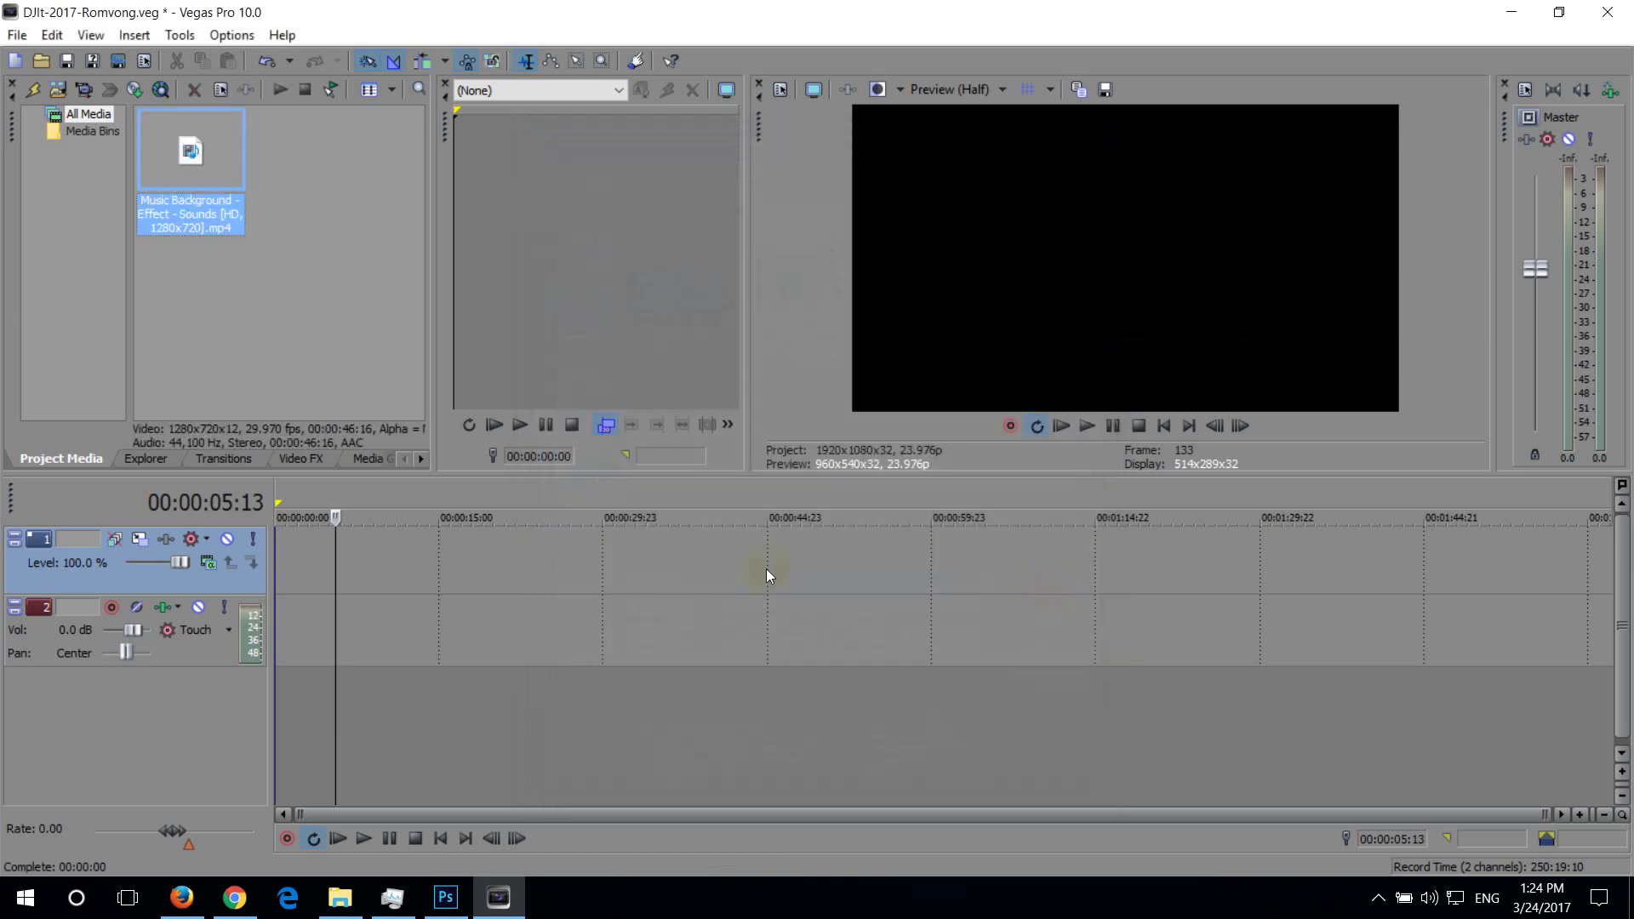
pyautogui.moveTo(190, 149)
pyautogui.mouseDown()
pyautogui.moveTo(296, 596)
pyautogui.moveTo(283, 587)
pyautogui.mouseUp()
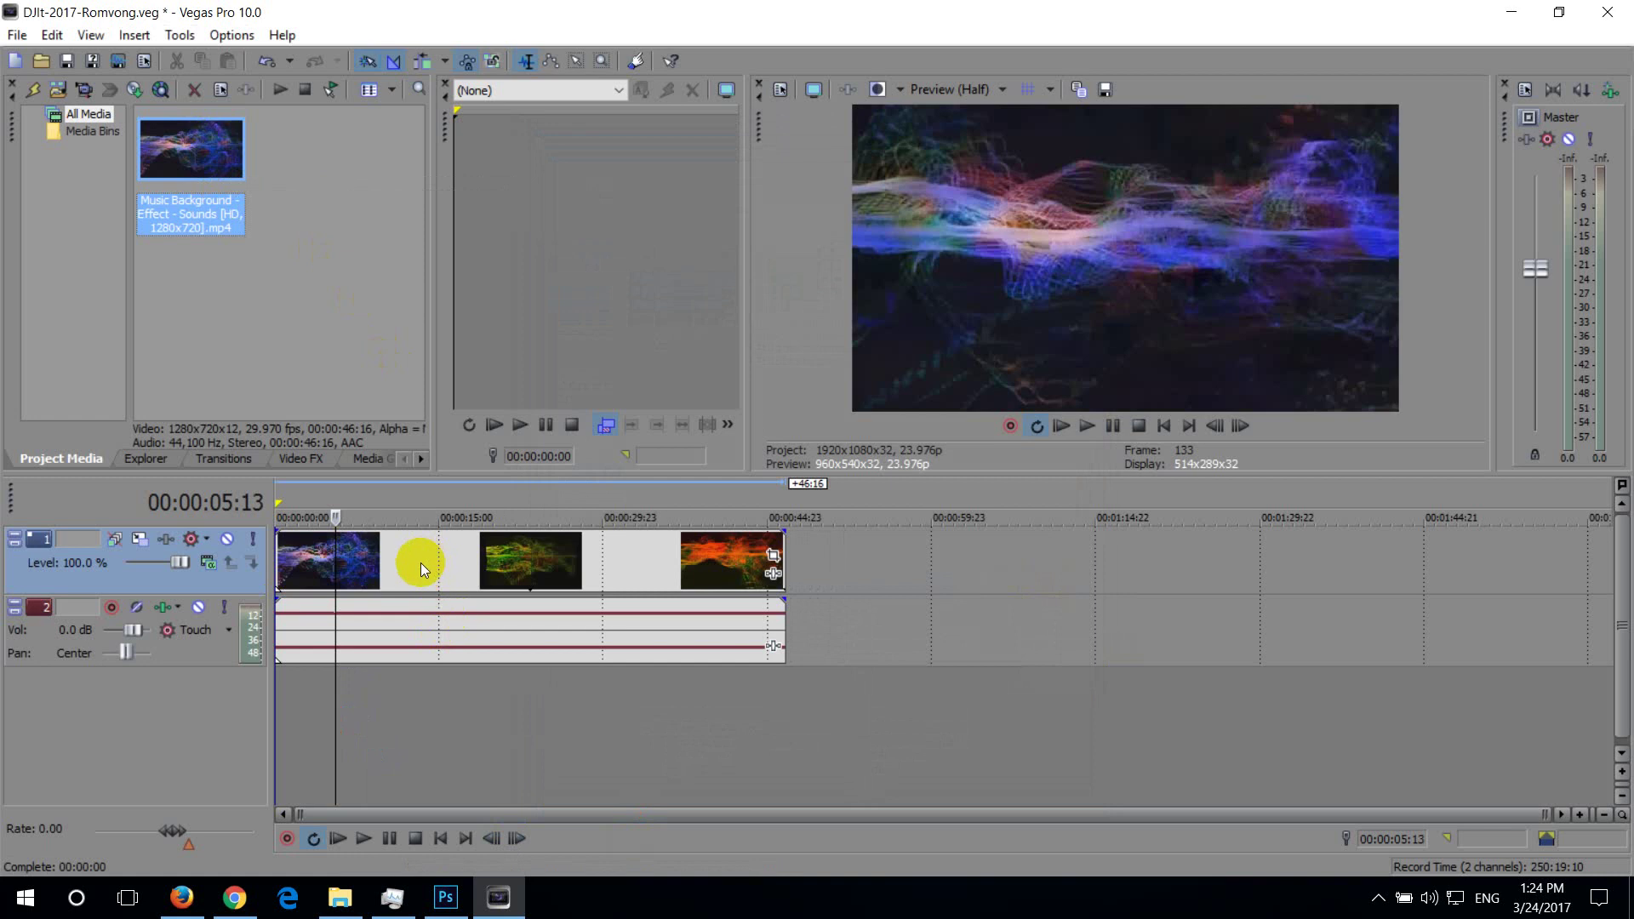
# Preview frames around 00:00:13:00 and 00:00:21:09, then enlarge the preview area
pyautogui.click(420, 563)
pyautogui.click(694, 599)
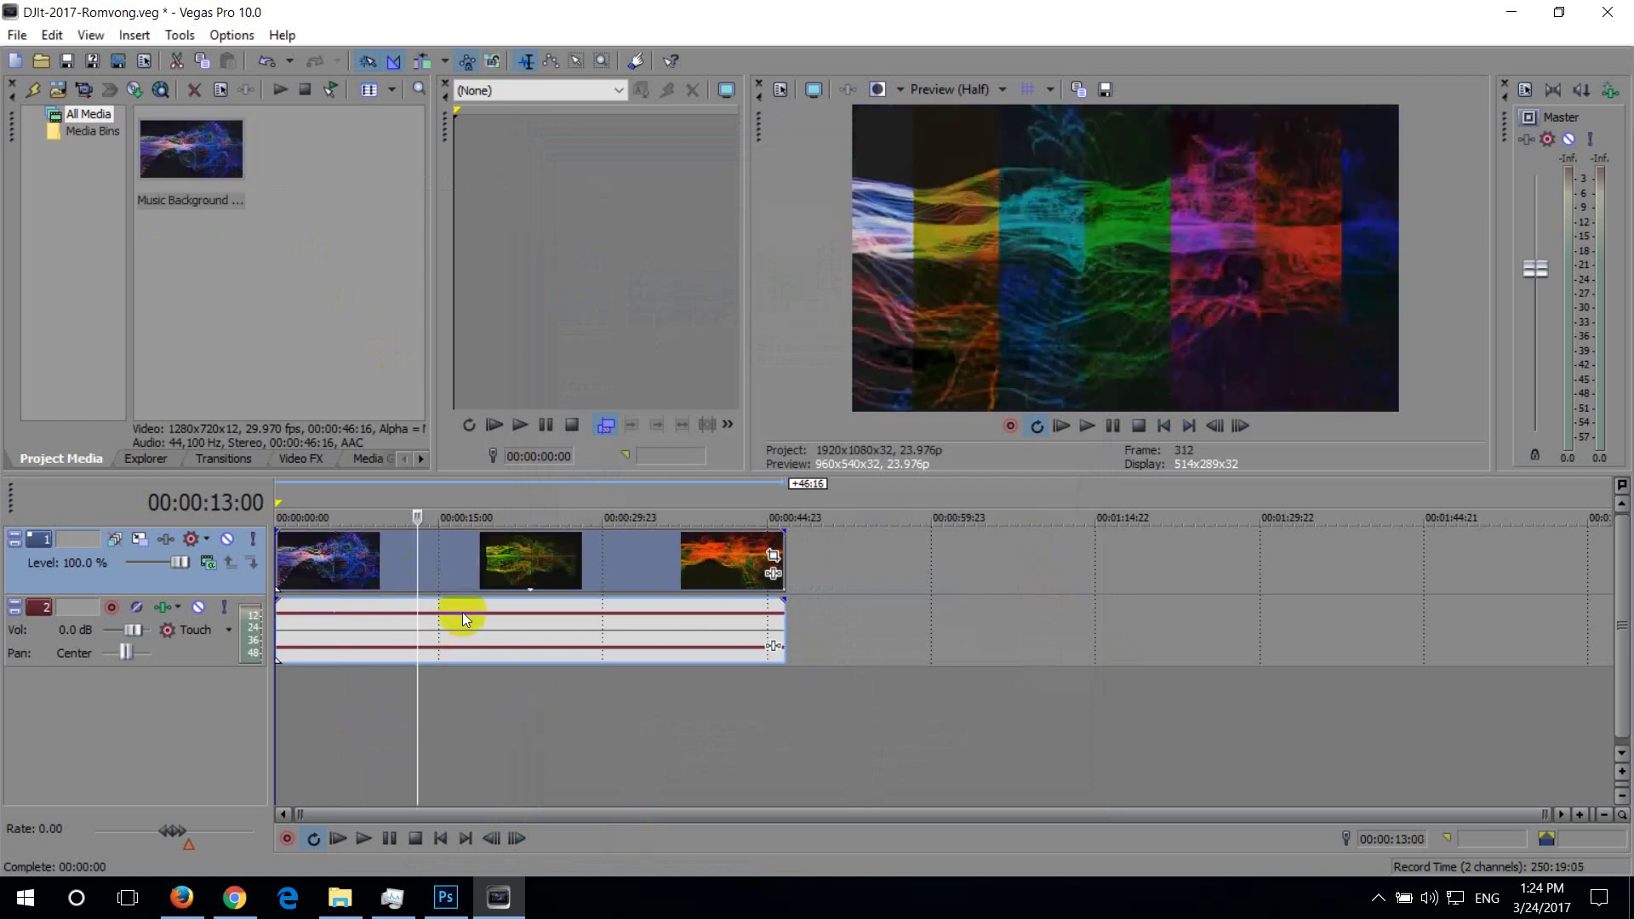
pyautogui.click(491, 621)
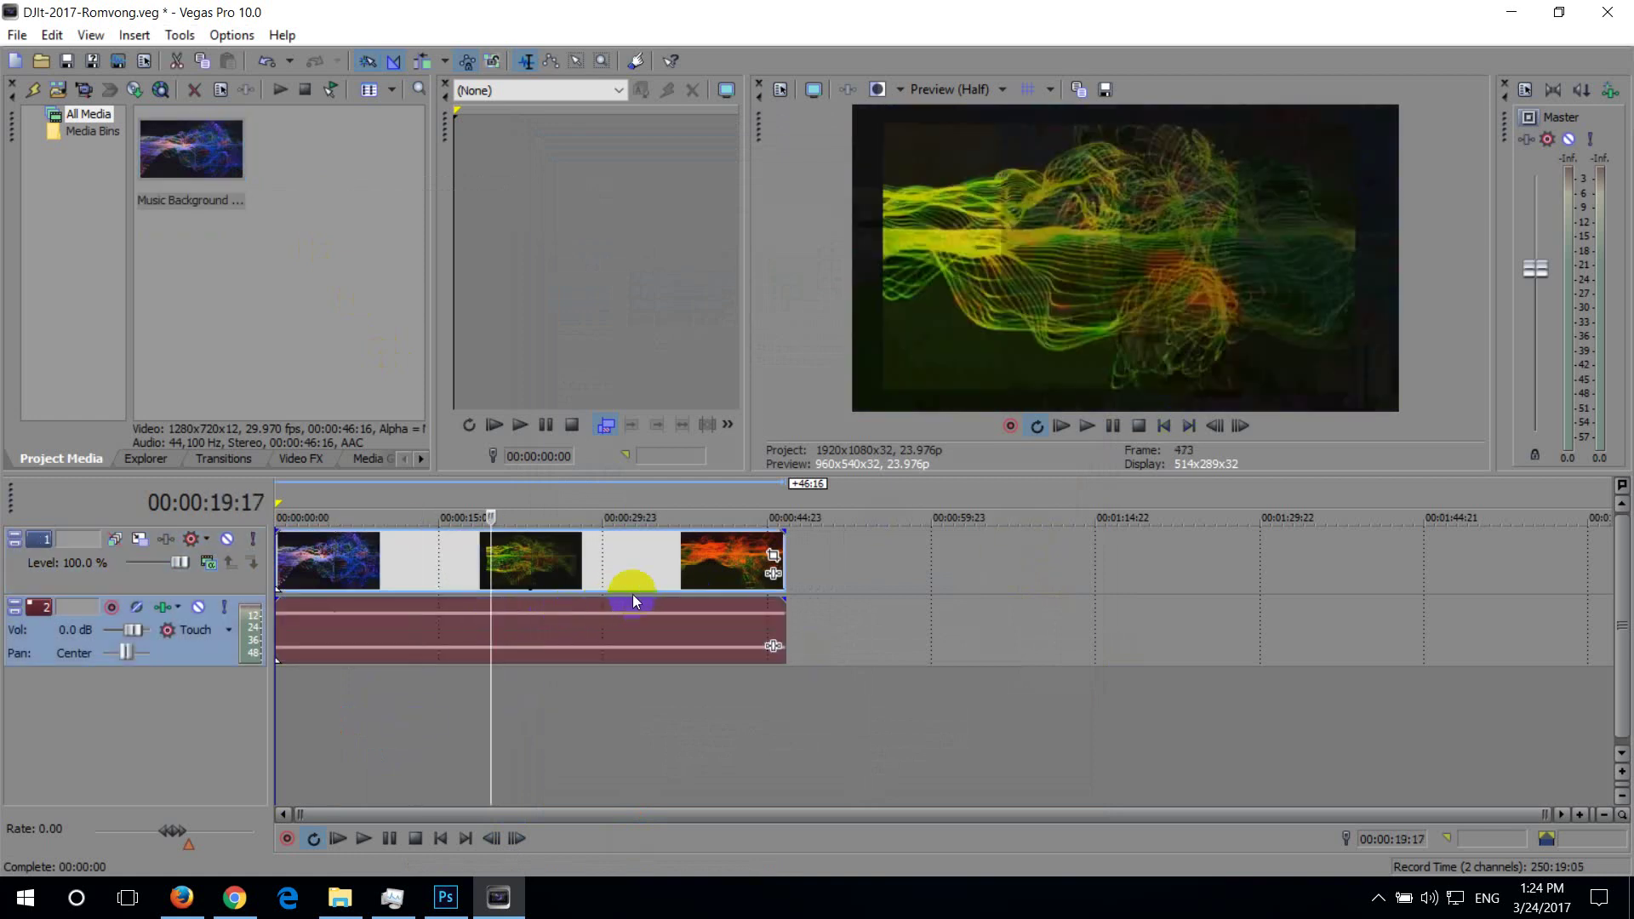
pyautogui.click(632, 600)
pyautogui.click(507, 637)
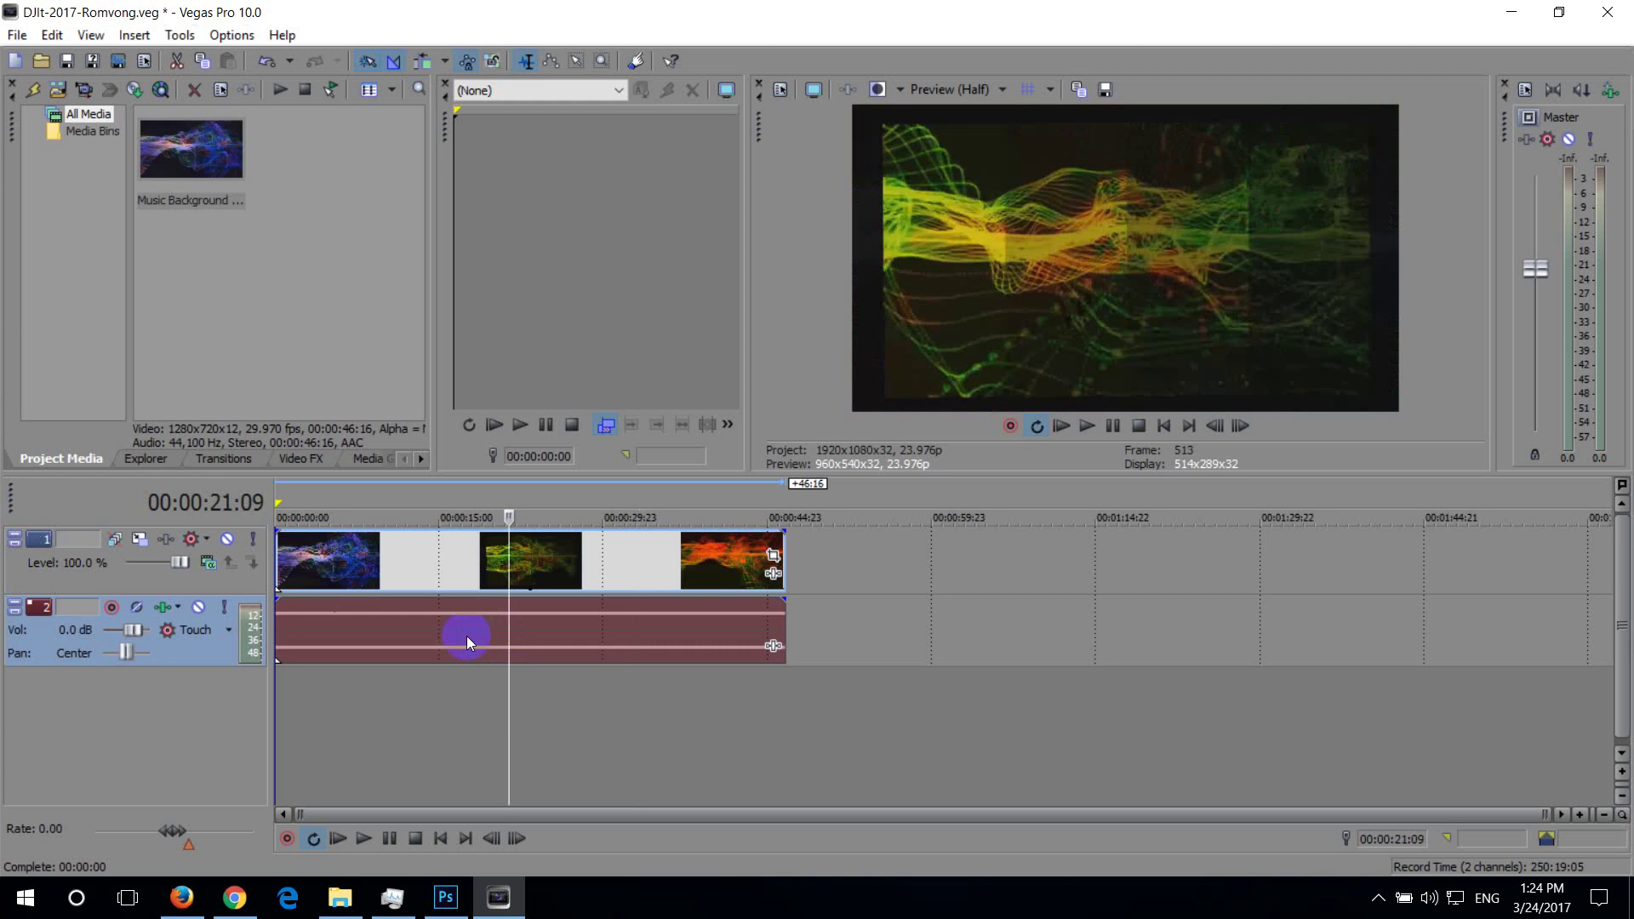
pyautogui.moveTo(1132, 474); pyautogui.dragTo(1177, 628)
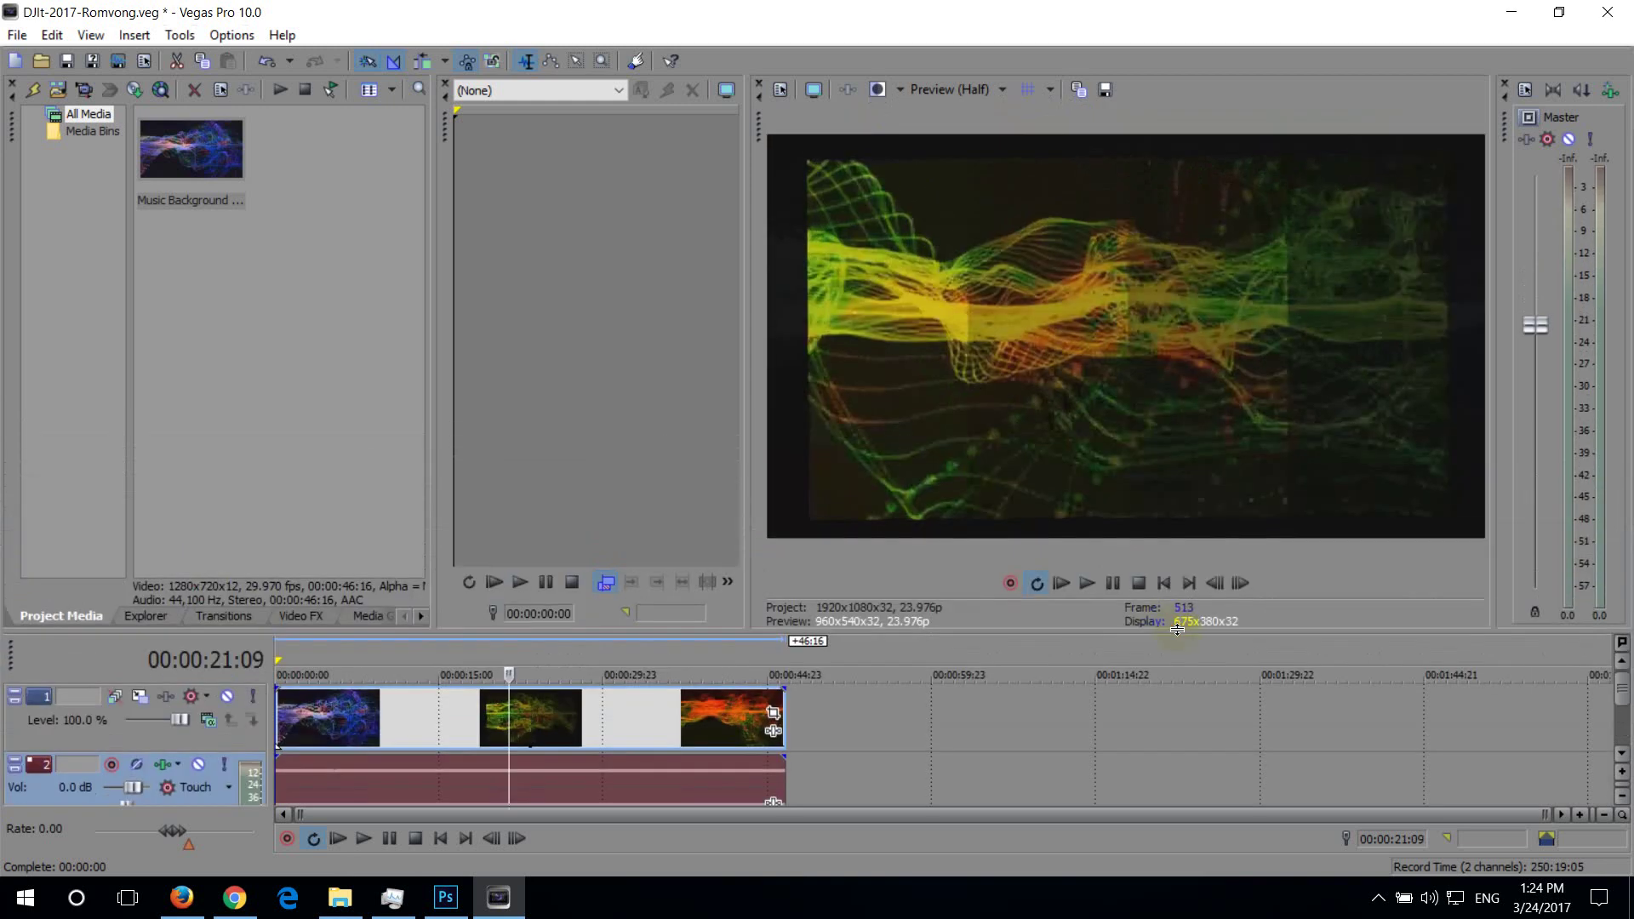
# View the preview full-screen, then briefly inspect the track 1 video event's pan/crop settings
pyautogui.click(813, 96)
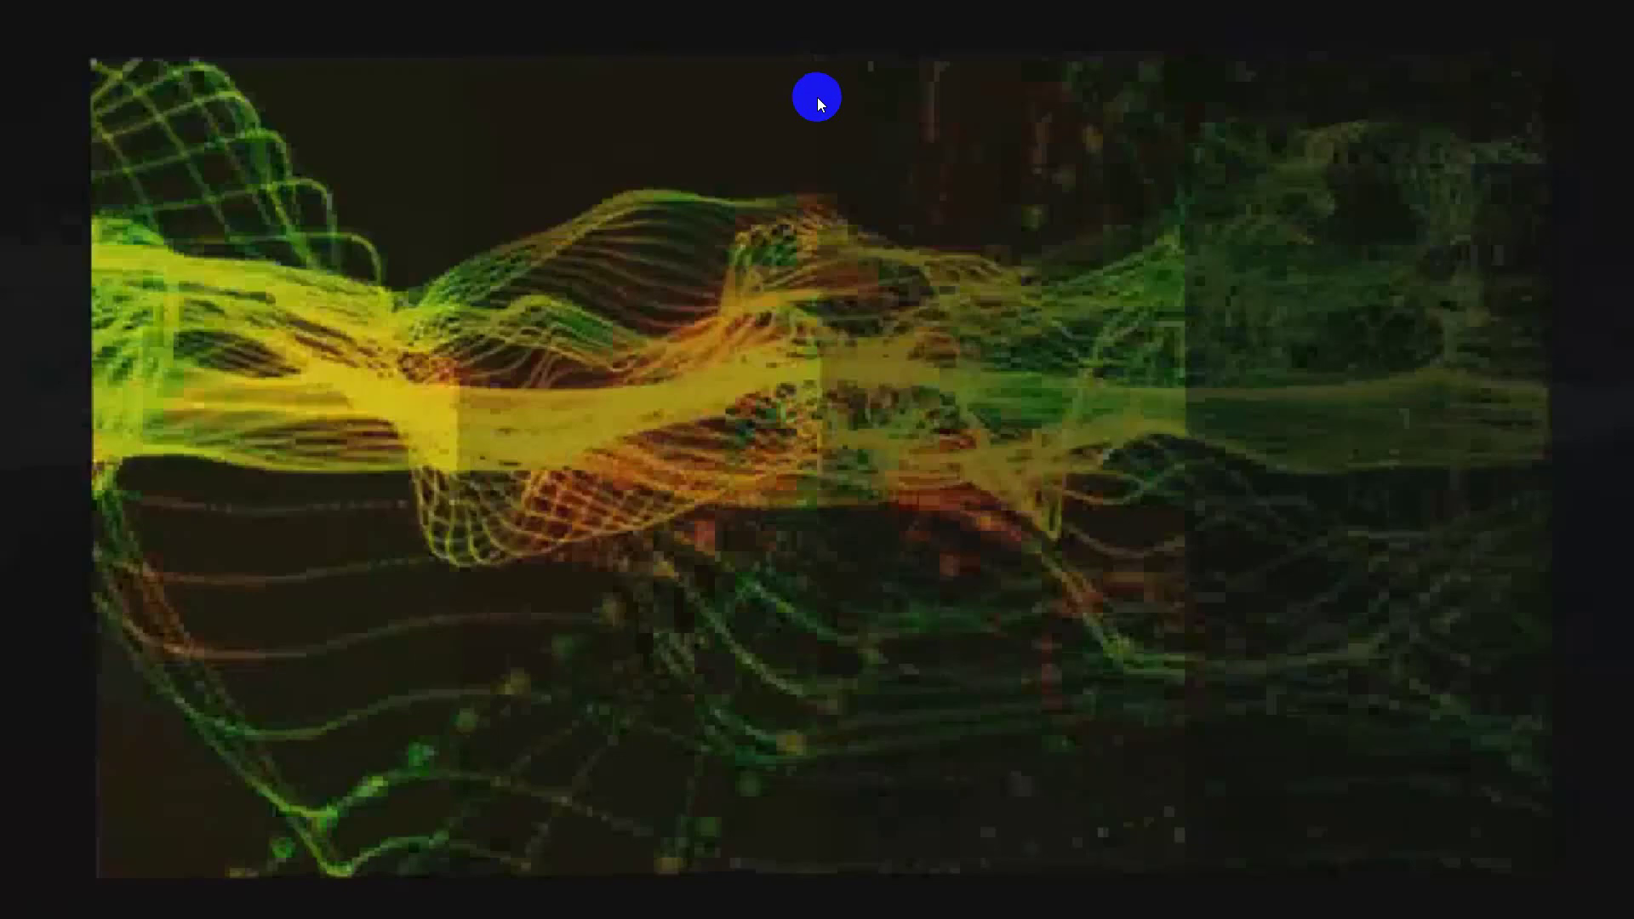
pyautogui.doubleClick(852, 591)
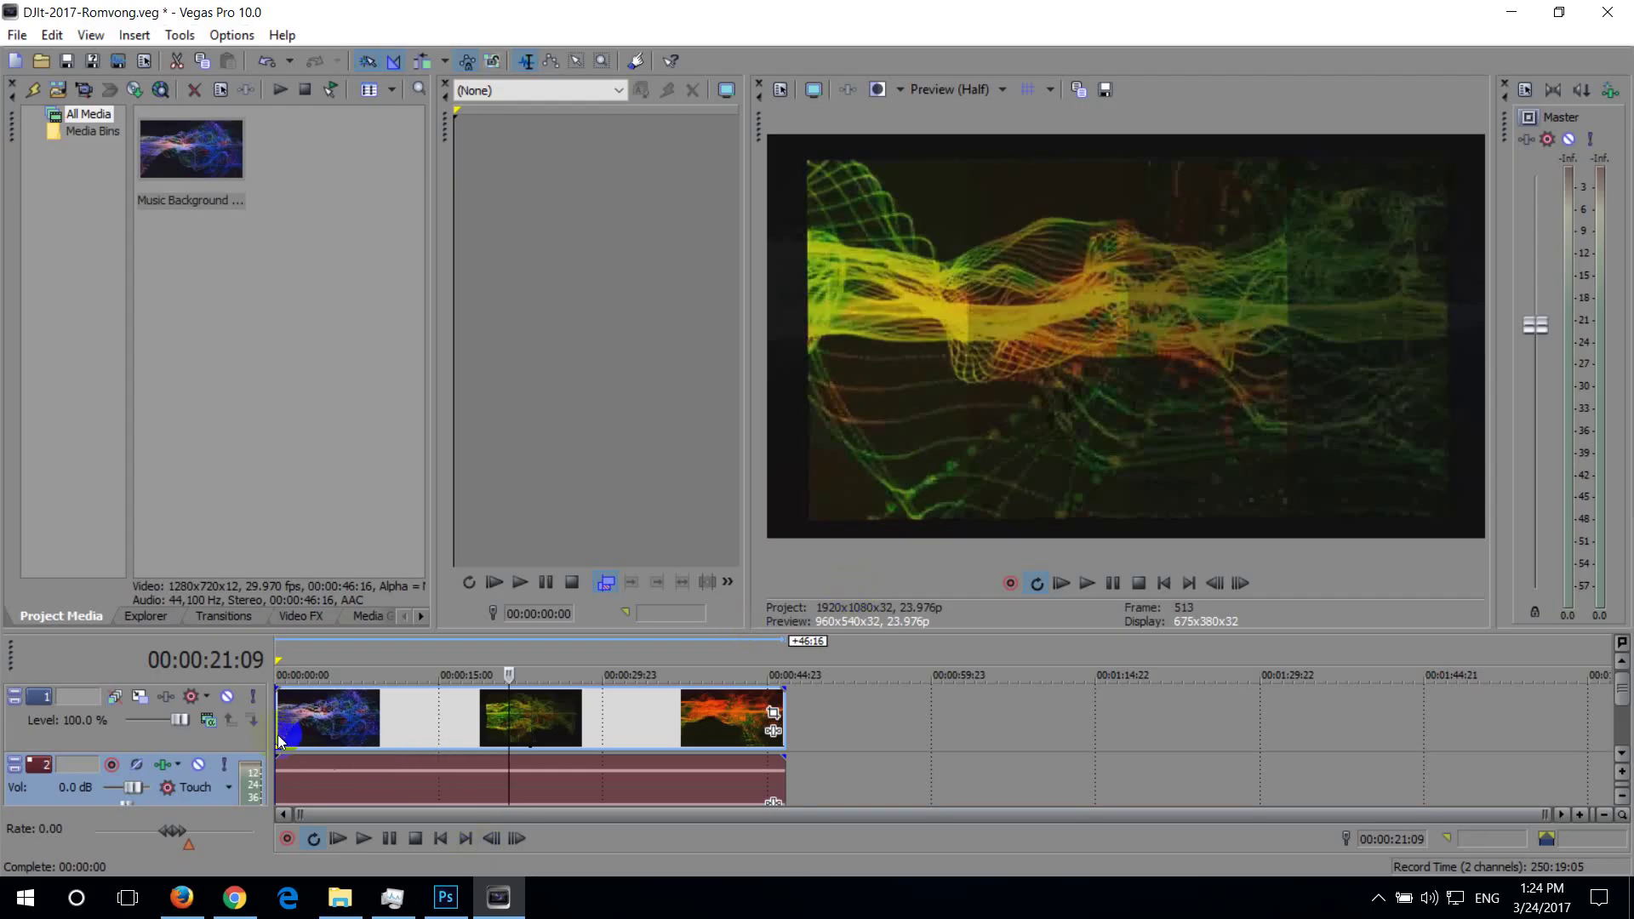
pyautogui.click(689, 737)
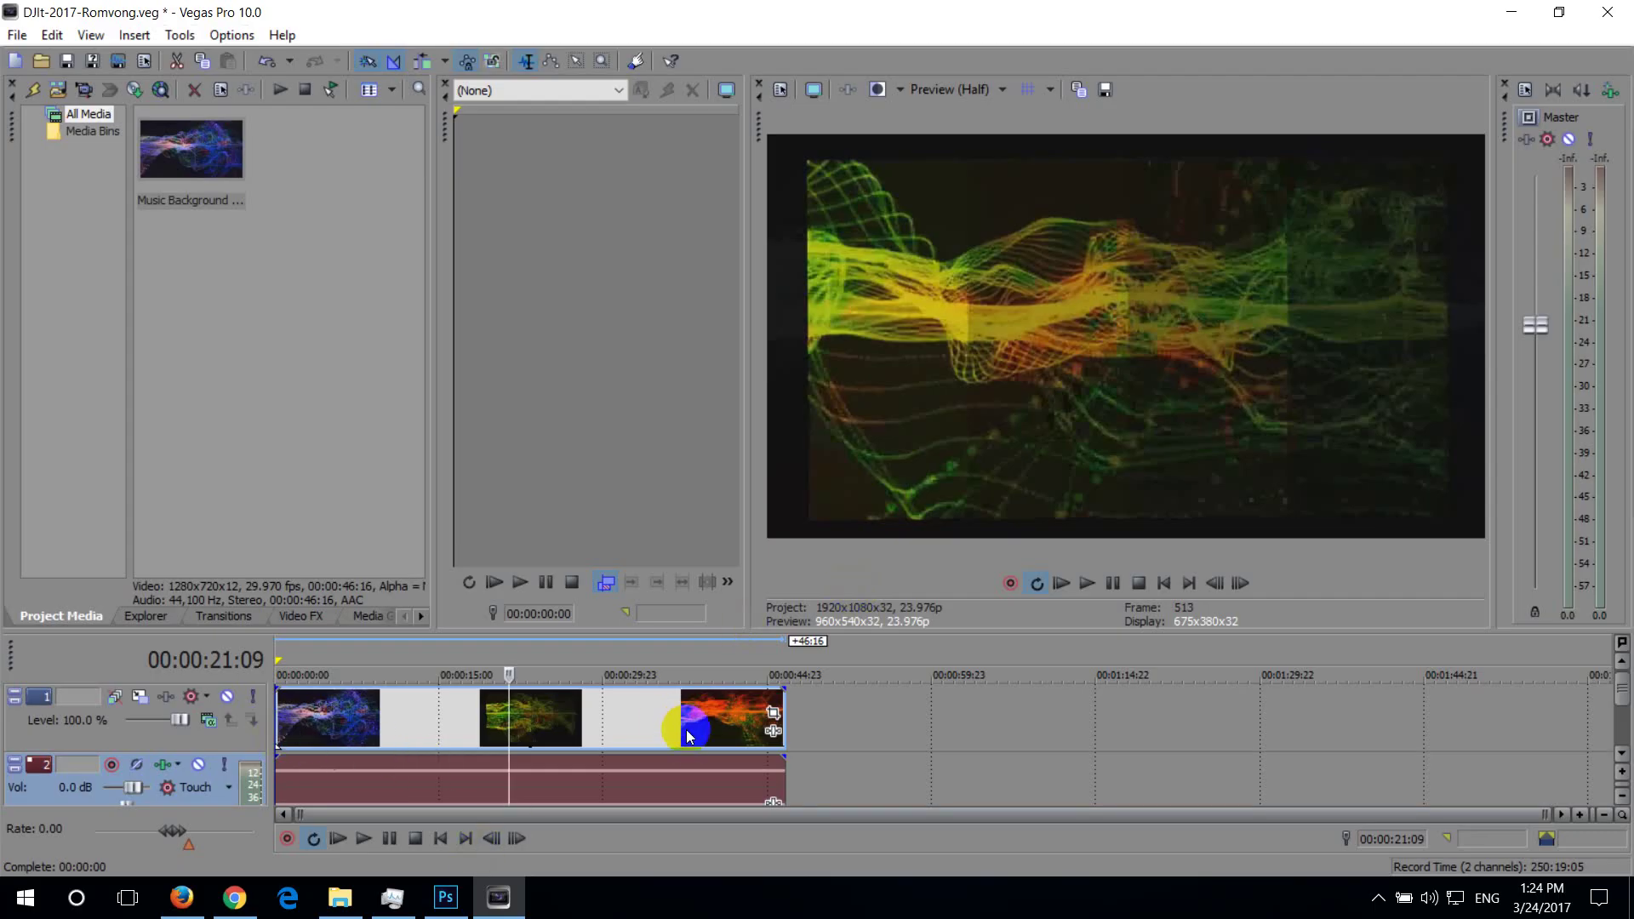
pyautogui.click(774, 715)
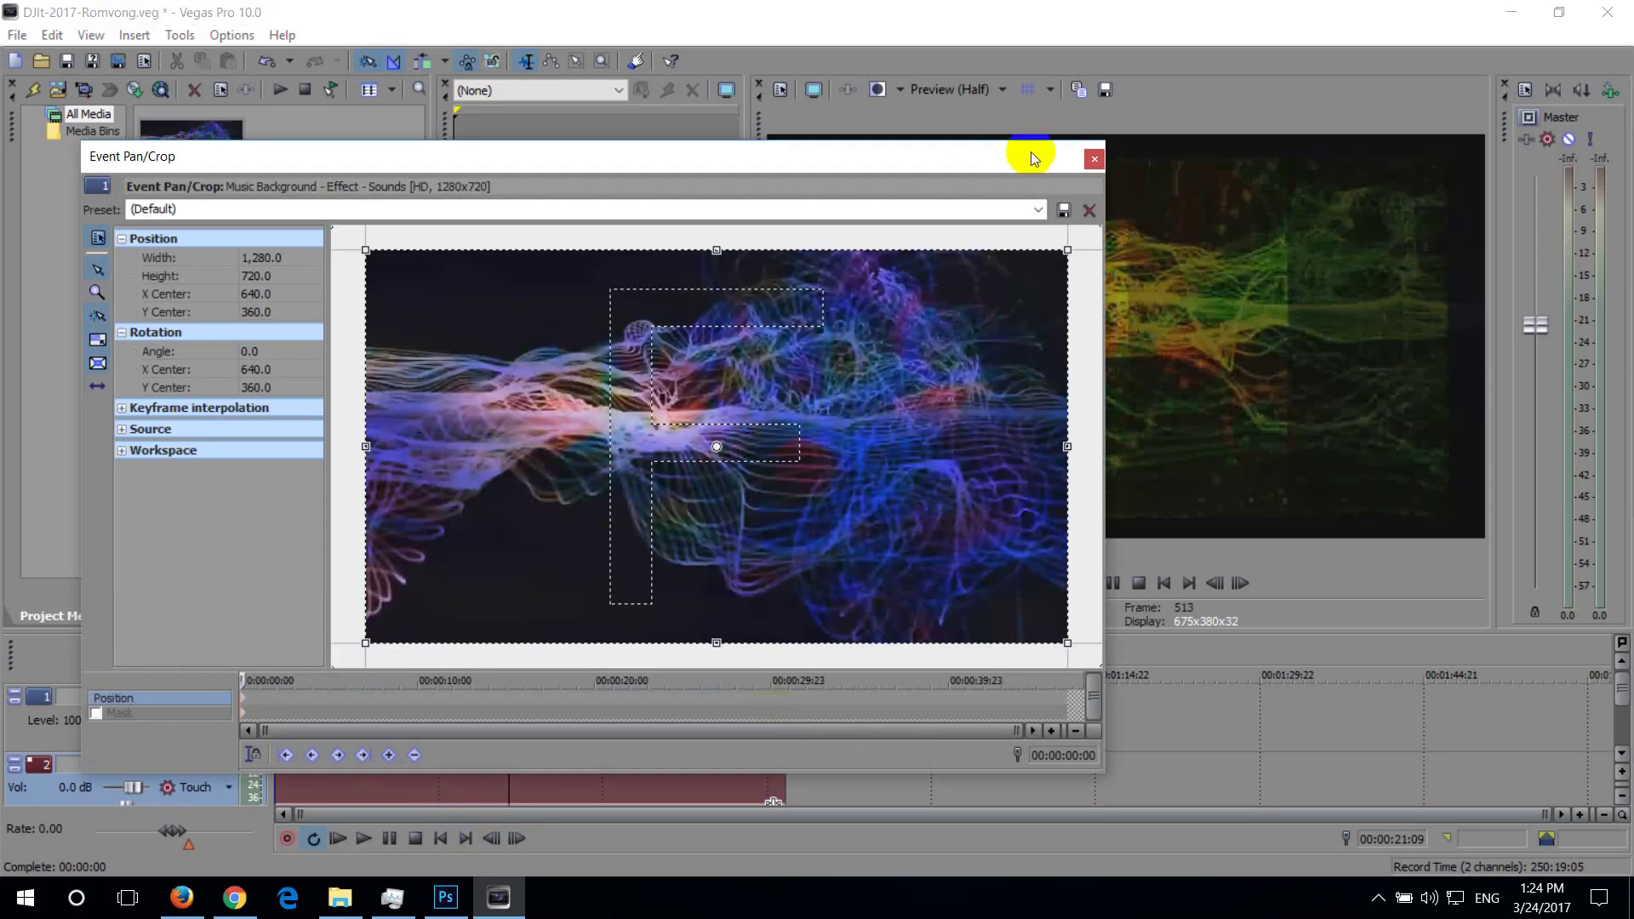
pyautogui.click(1095, 160)
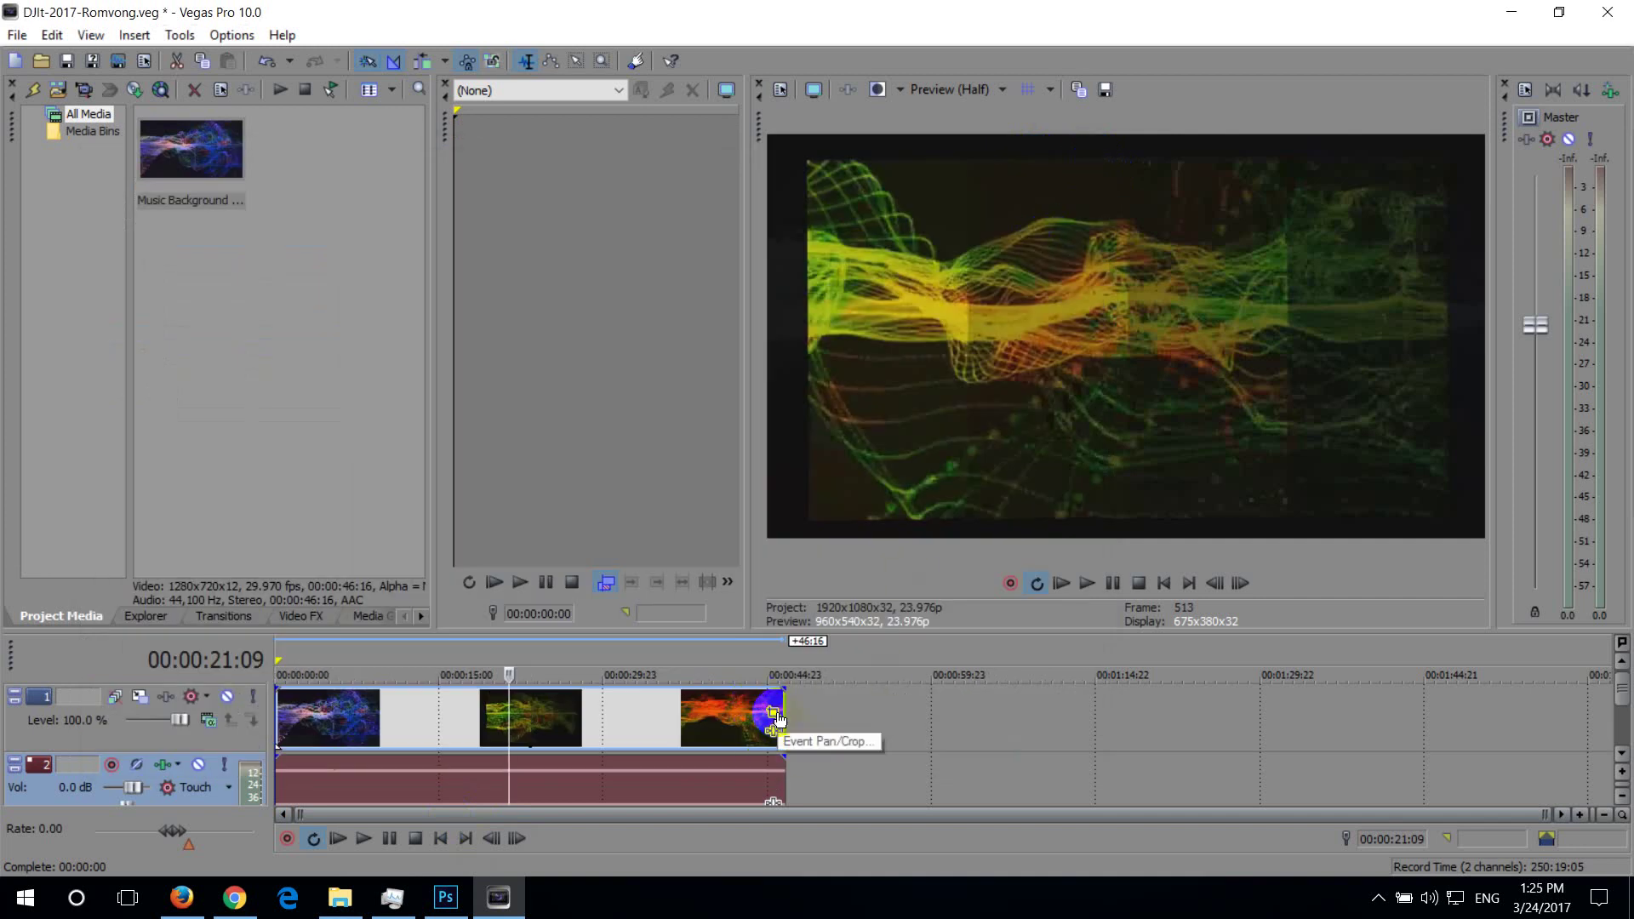
# Apply the '16:9 Widescreen TV aspect ratio' pan/crop preset to the clip
pyautogui.click(777, 717)
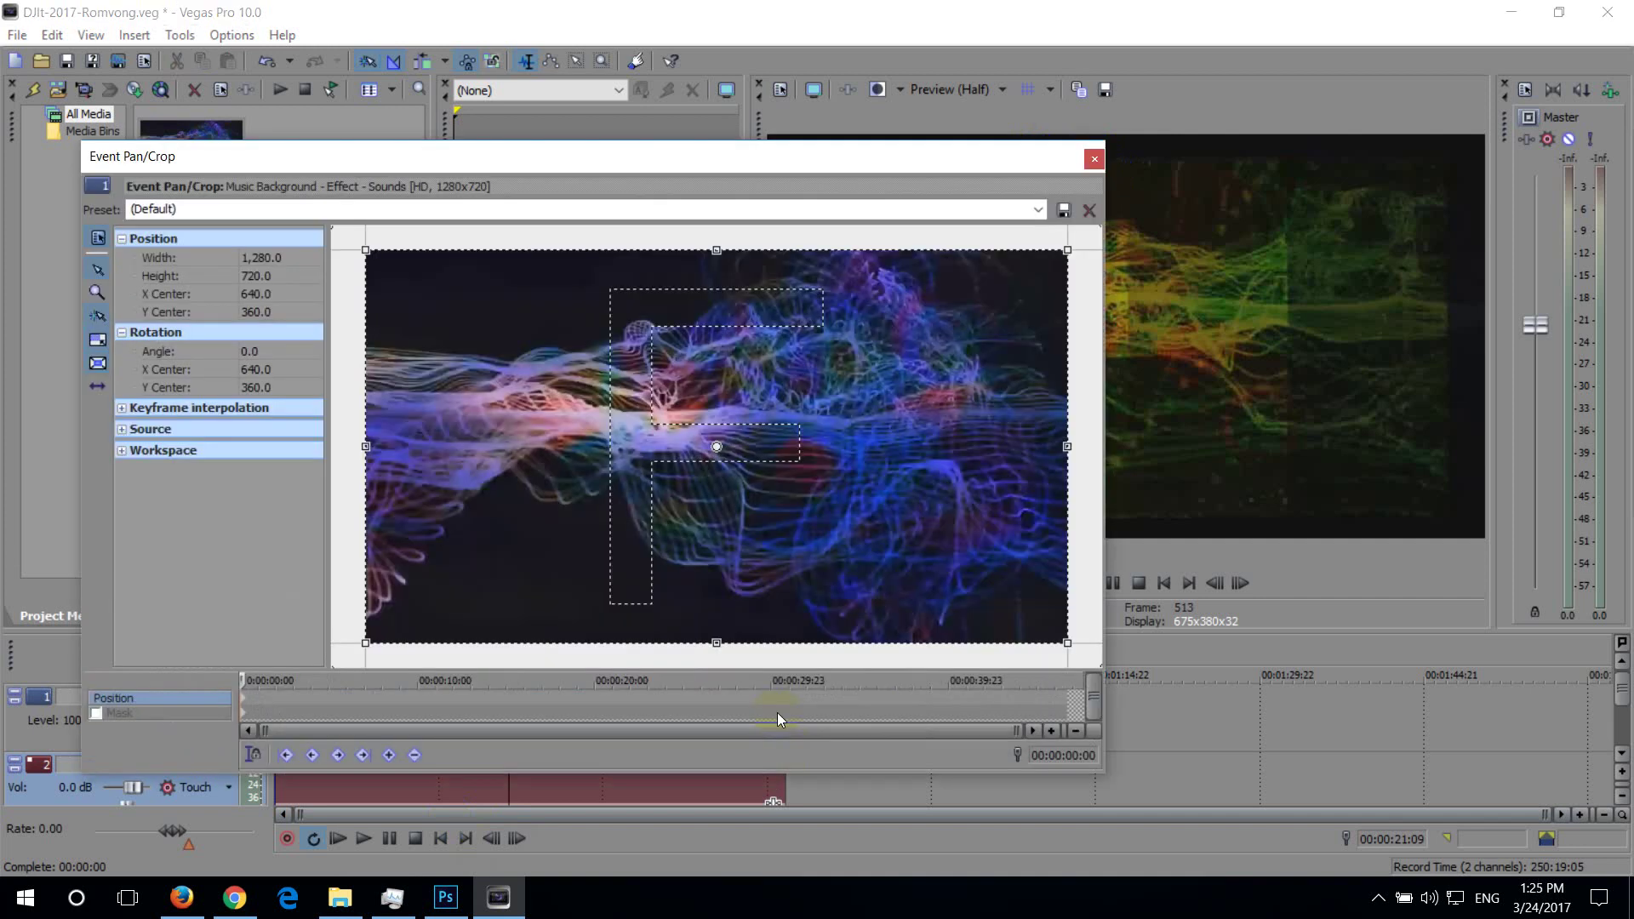
pyautogui.click(1041, 211)
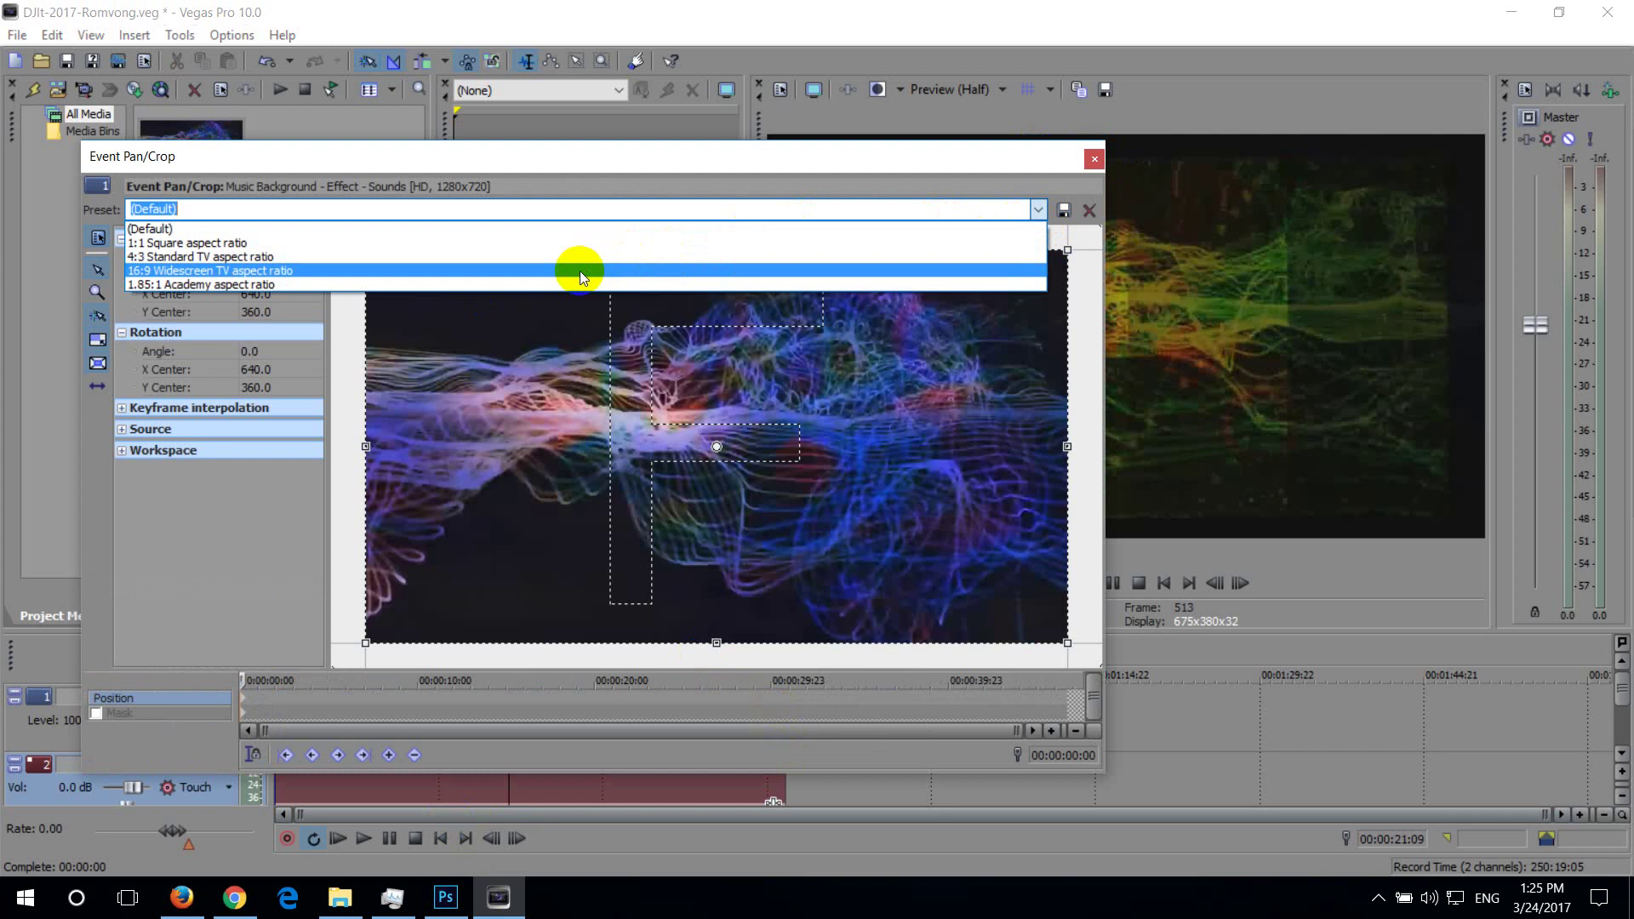
pyautogui.click(580, 271)
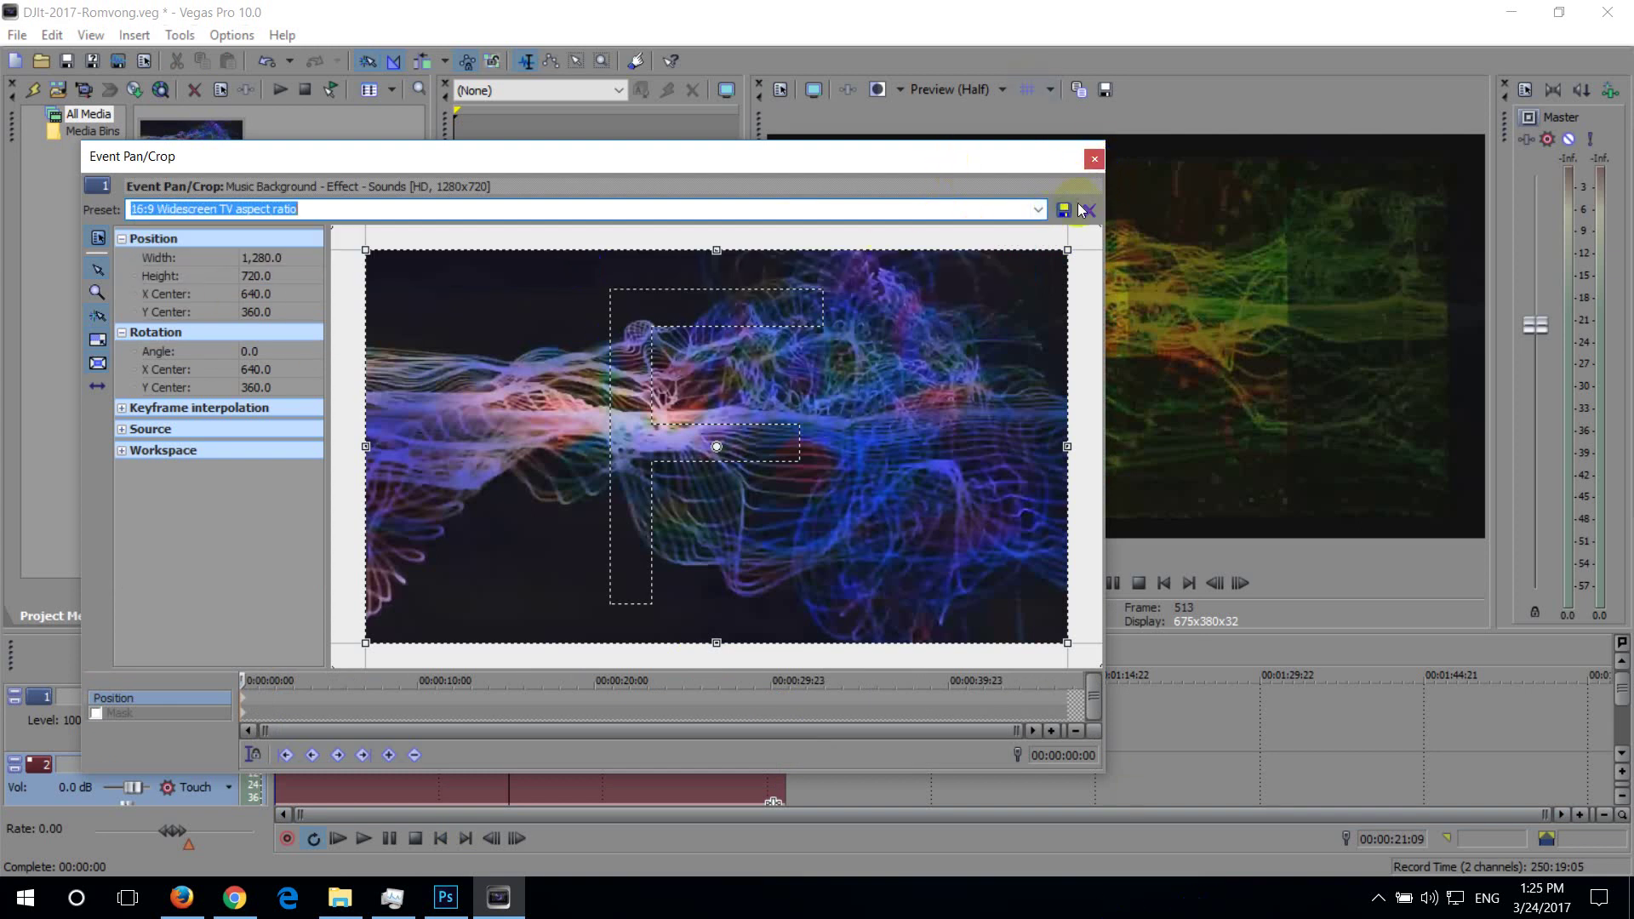
pyautogui.click(1093, 158)
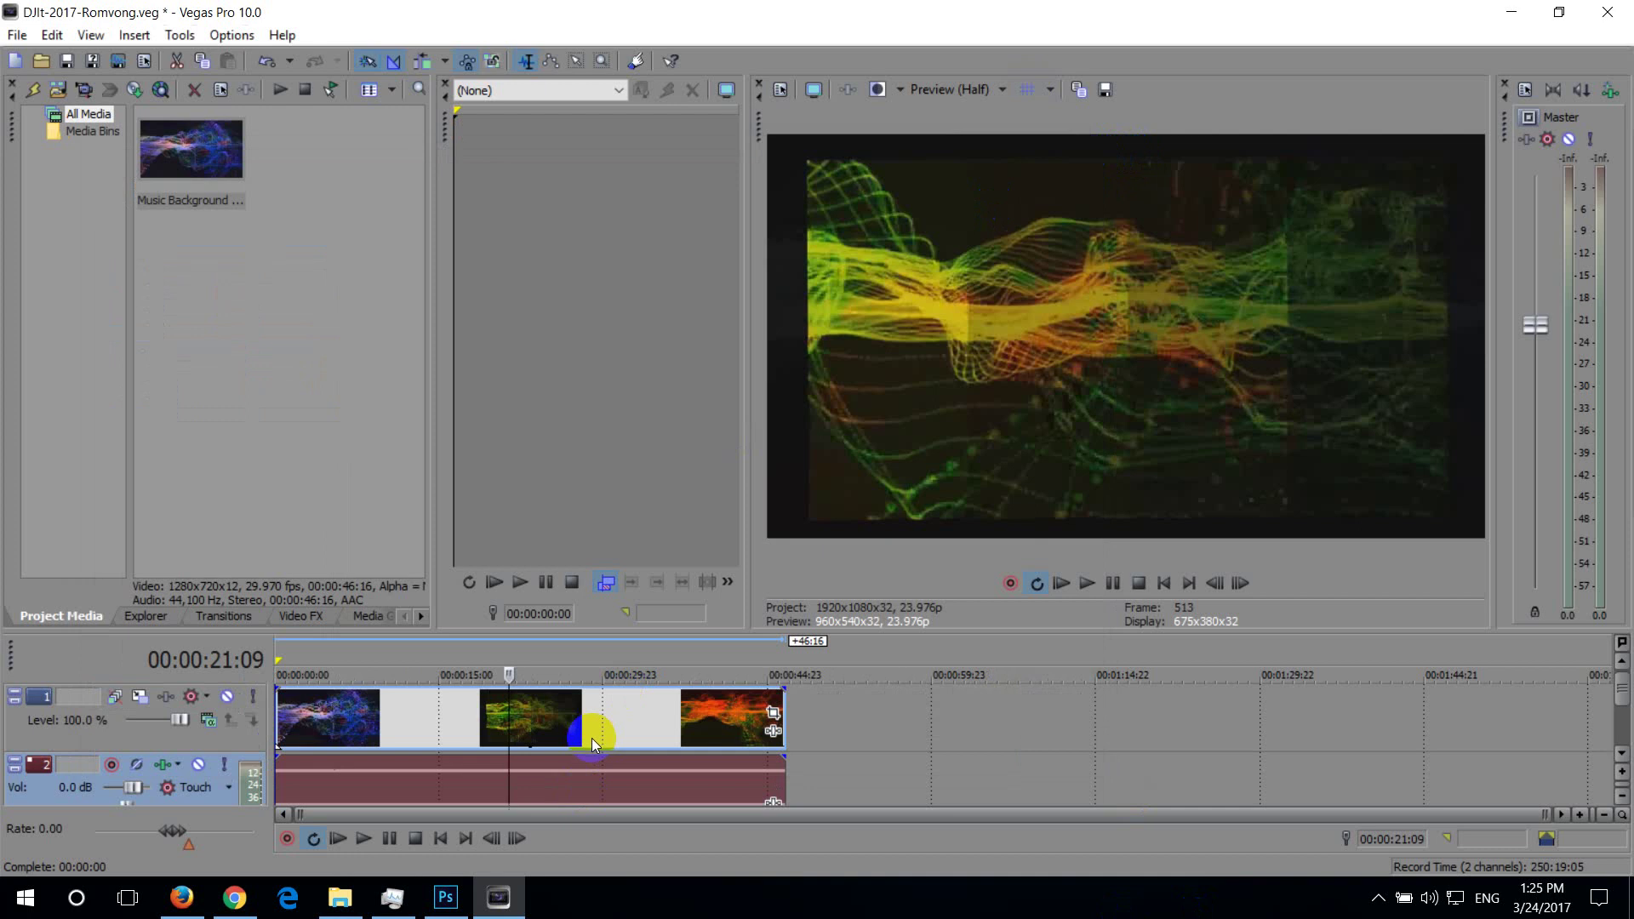
# Play the clip from about five seconds and give the timeline more room
pyautogui.click(547, 733)
pyautogui.click(450, 733)
pyautogui.click(413, 730)
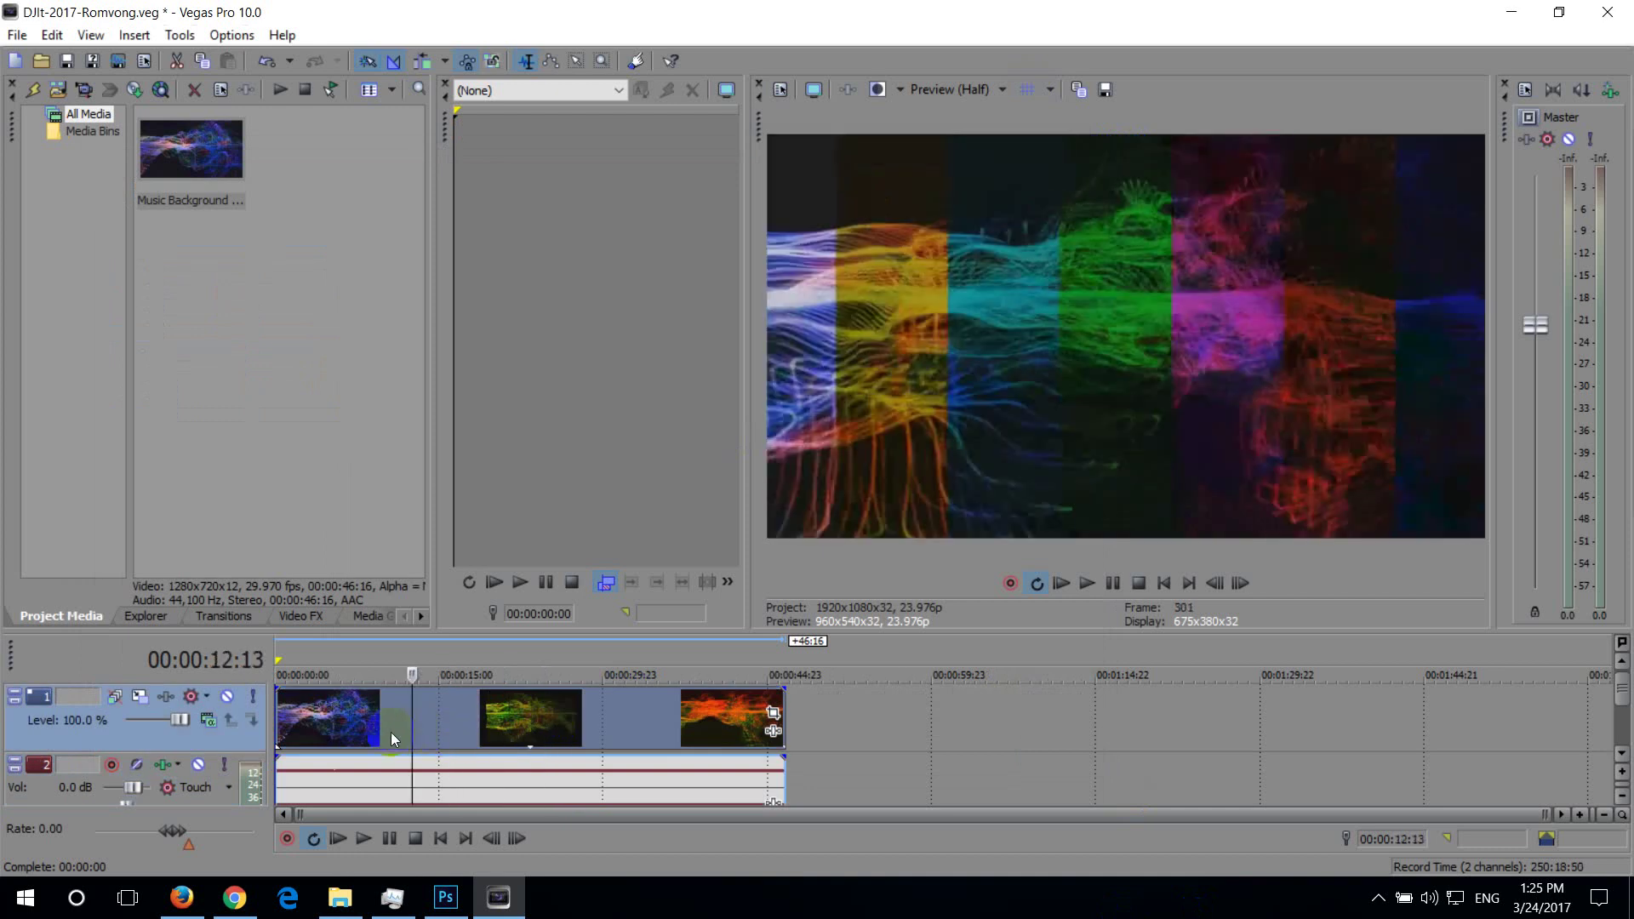
pyautogui.click(338, 723)
pyautogui.press('space')
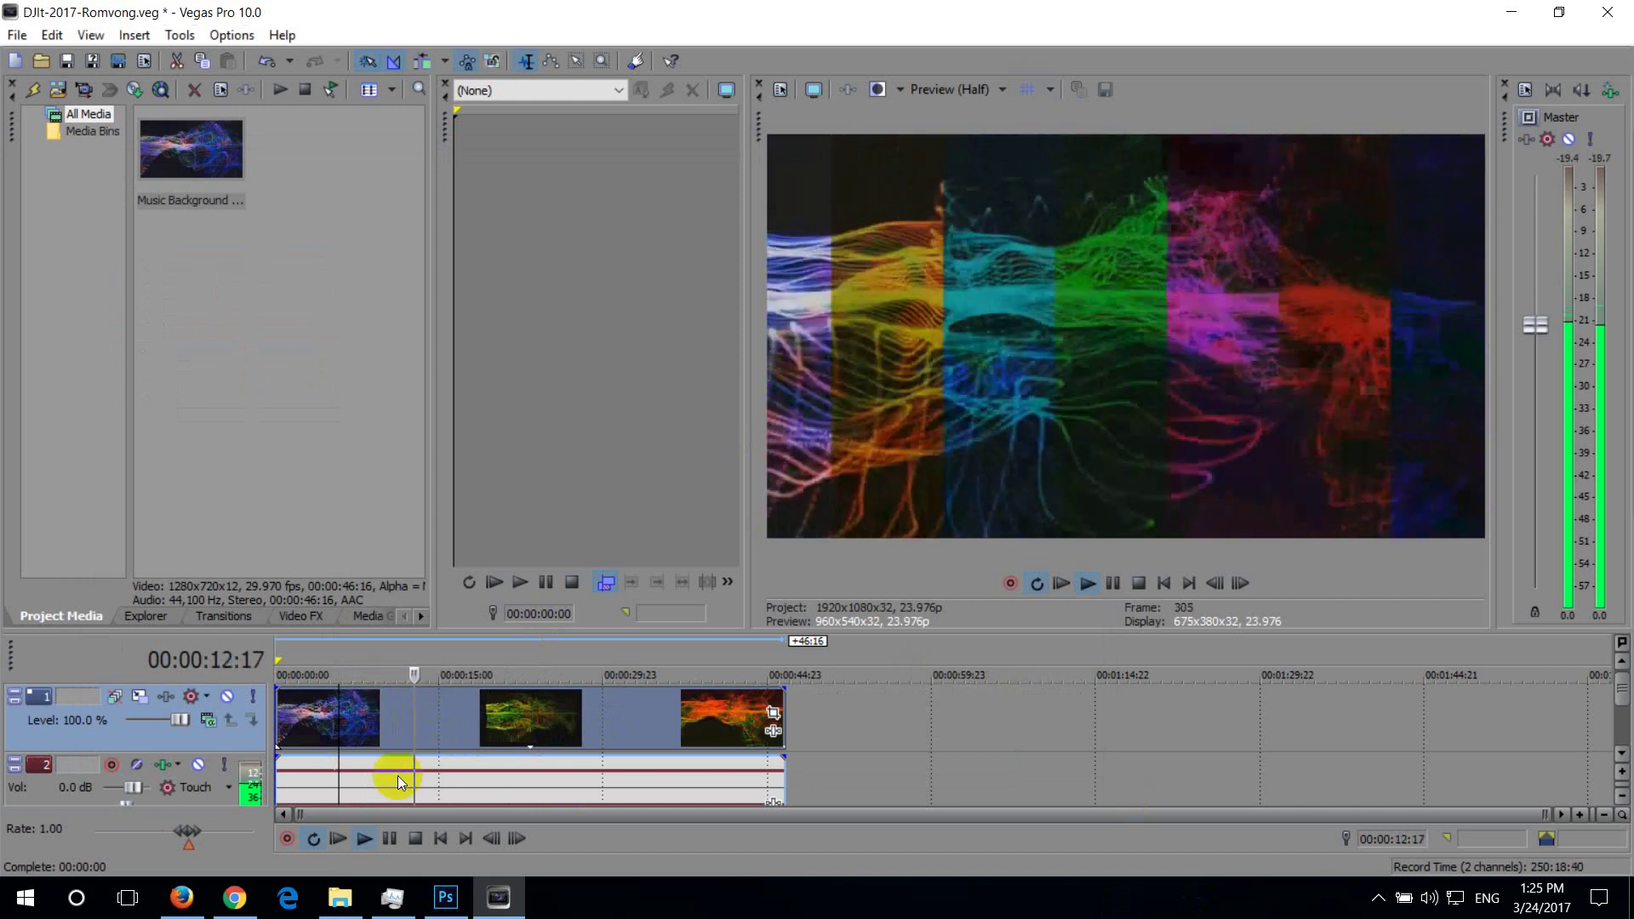
pyautogui.press('space')
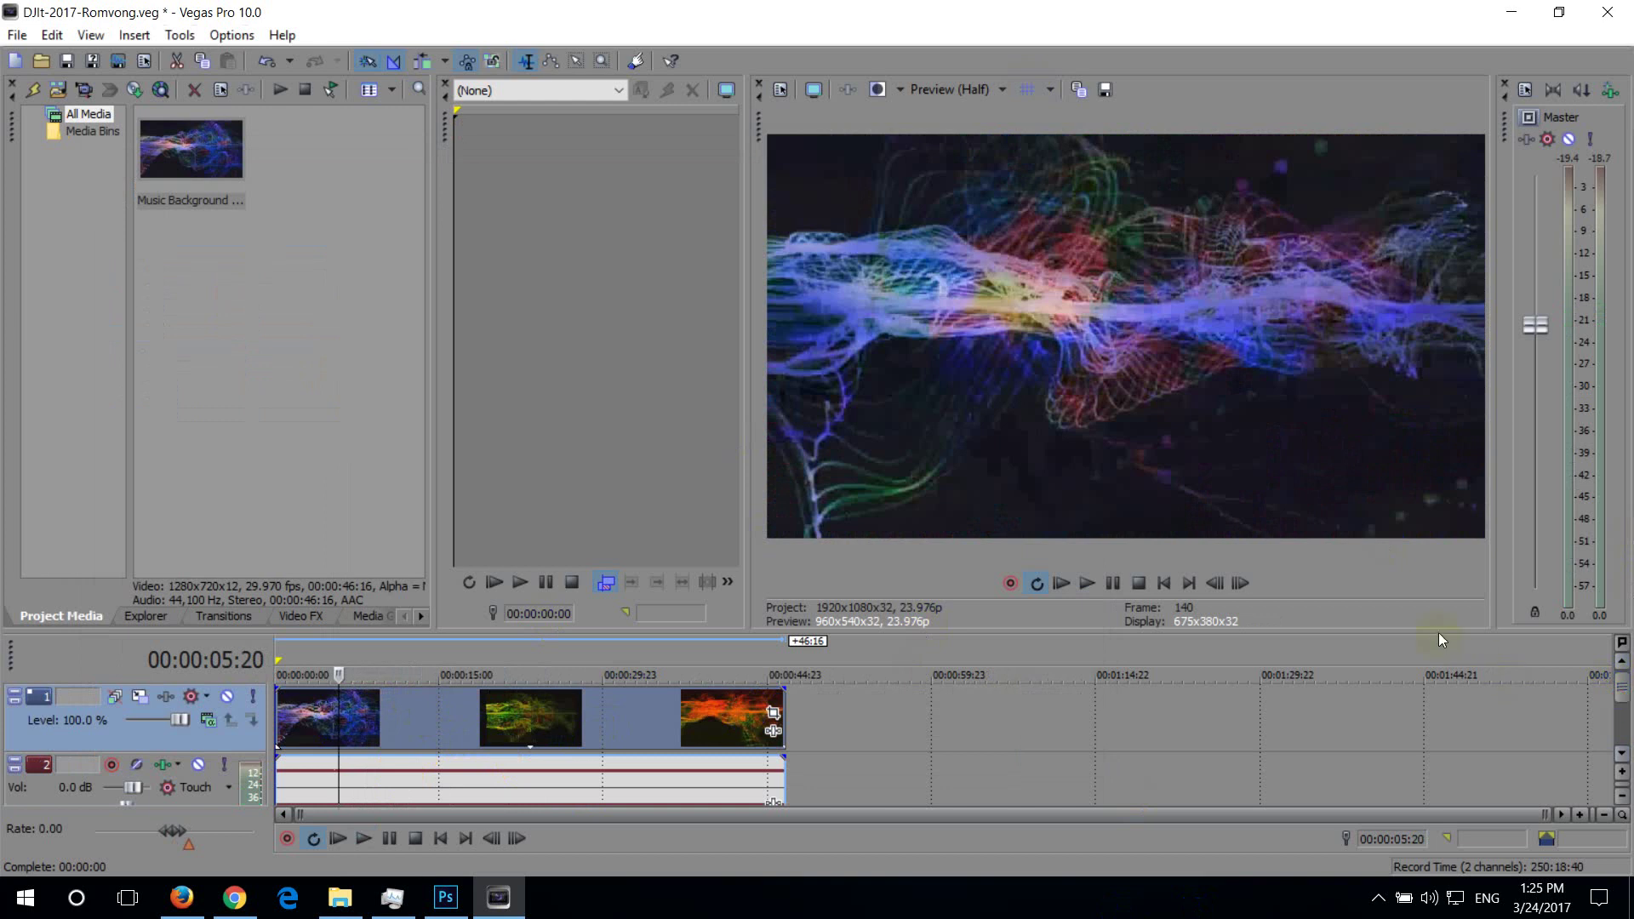
pyautogui.moveTo(1438, 634); pyautogui.dragTo(1421, 493)
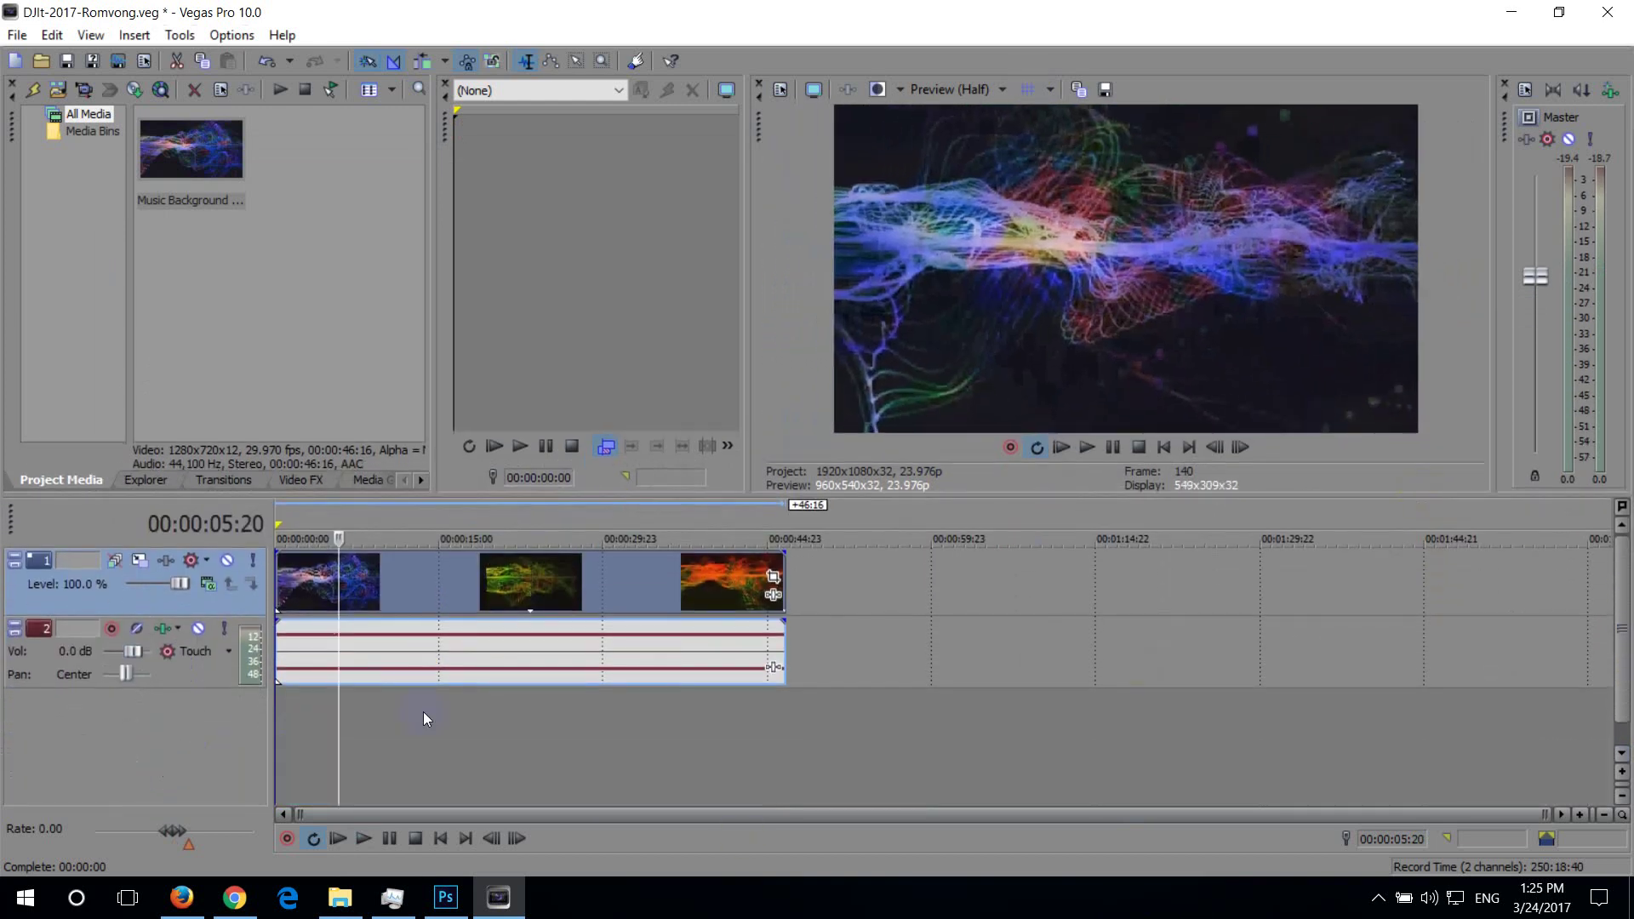
# Ungroup the audio event from the video and delete it from track 2
pyautogui.click(451, 665)
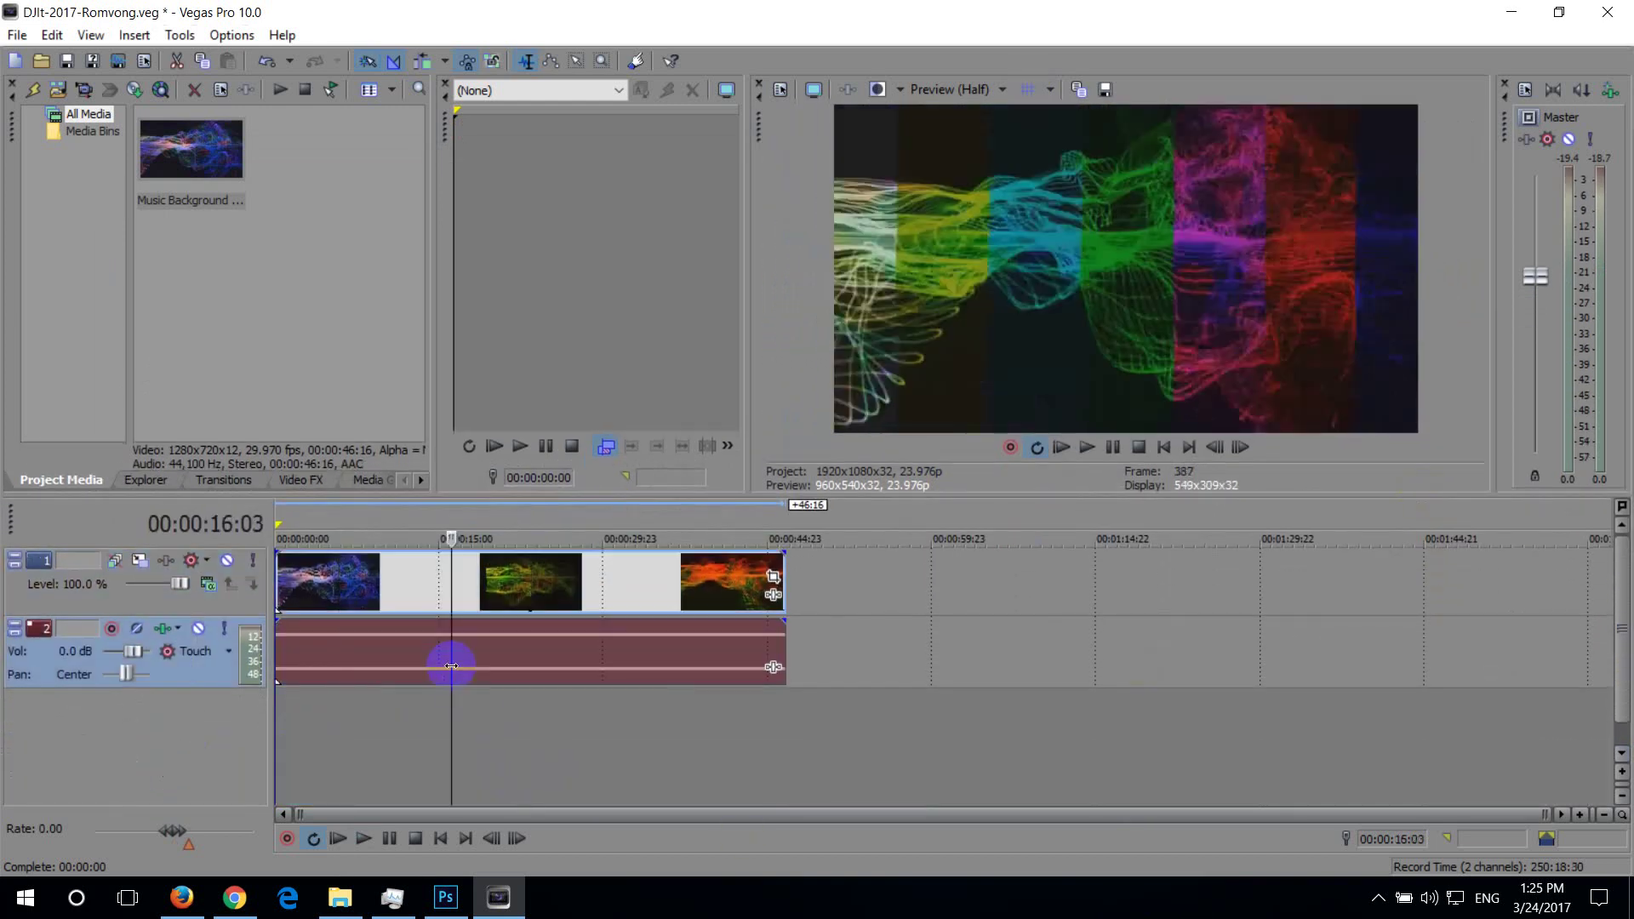
pyautogui.rightClick(451, 666)
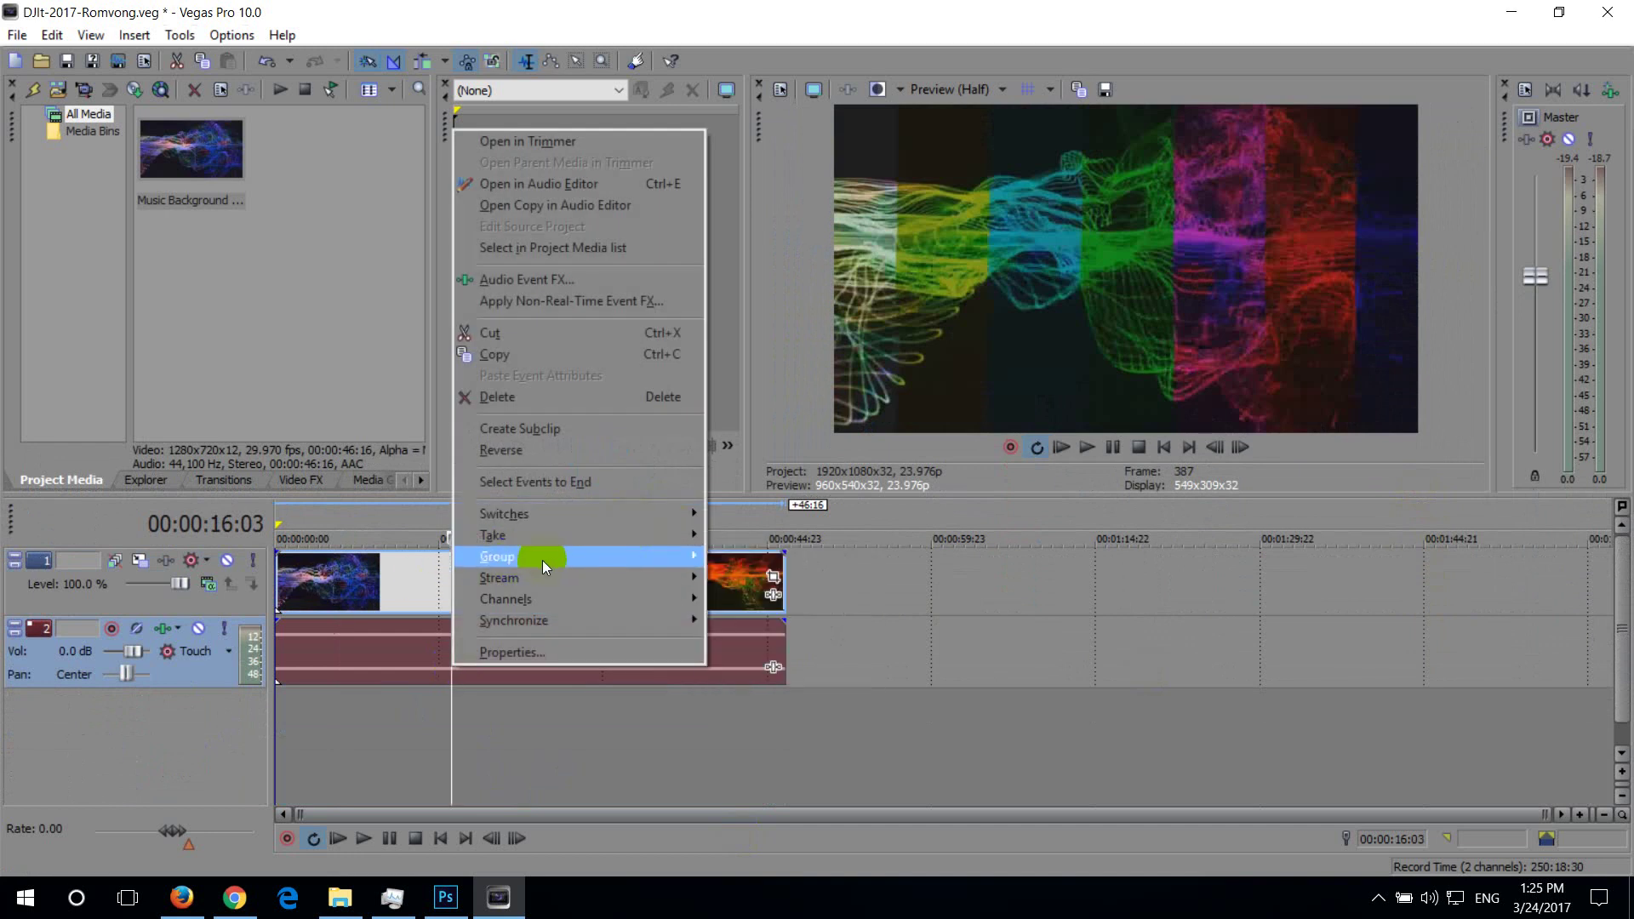
pyautogui.moveTo(597, 555)
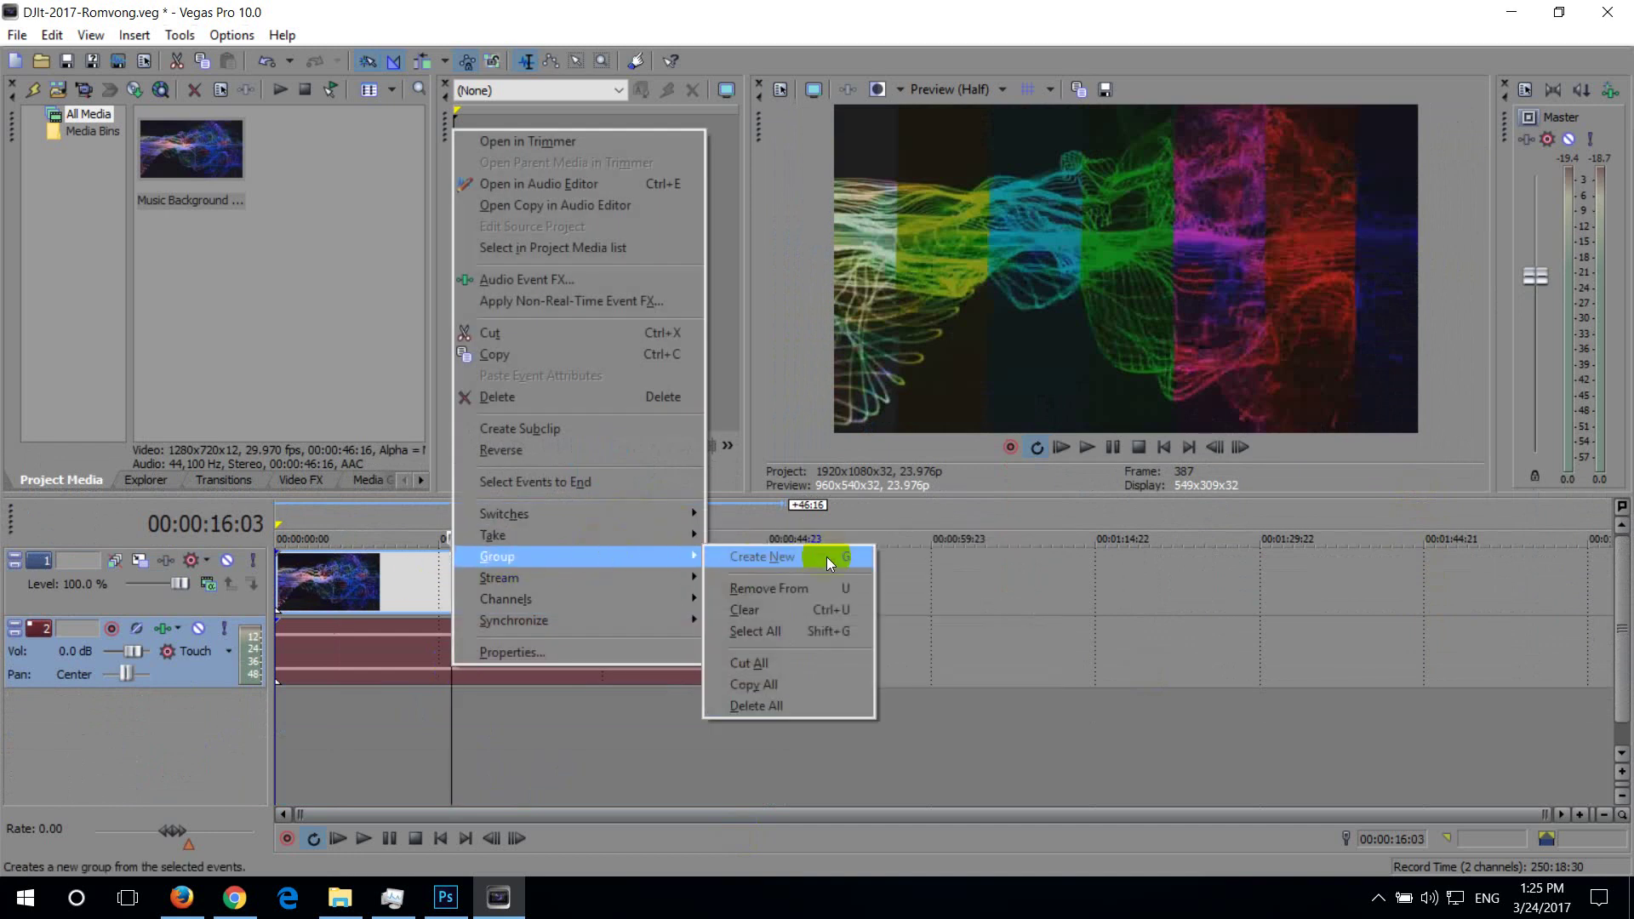
pyautogui.click(844, 609)
pyautogui.click(639, 713)
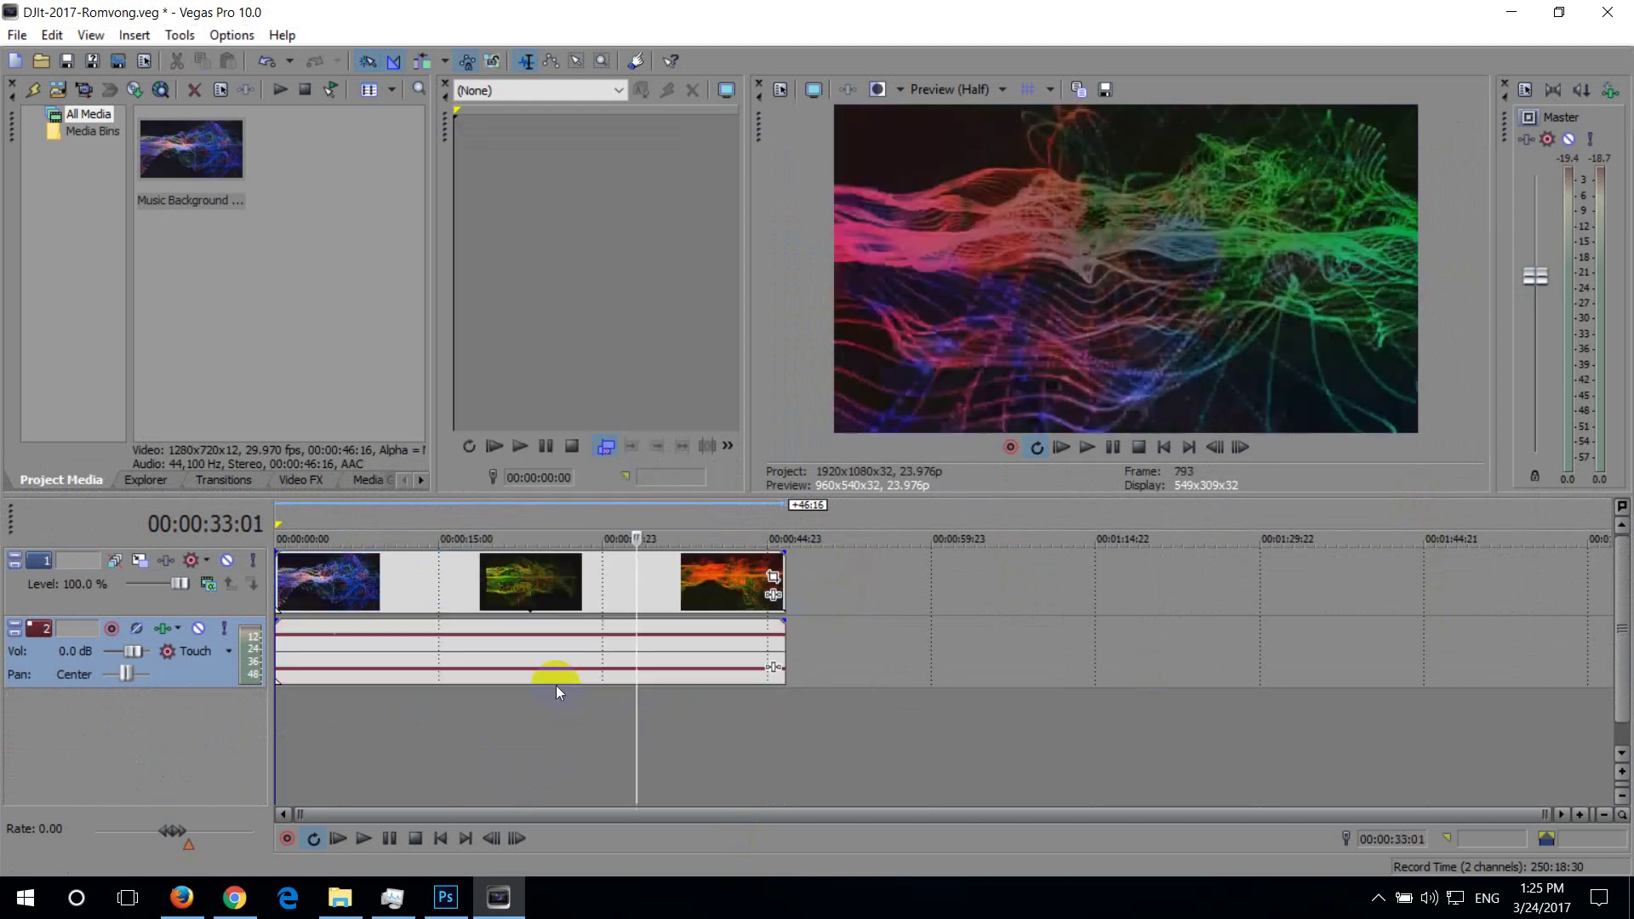
pyautogui.click(508, 669)
pyautogui.click(508, 670)
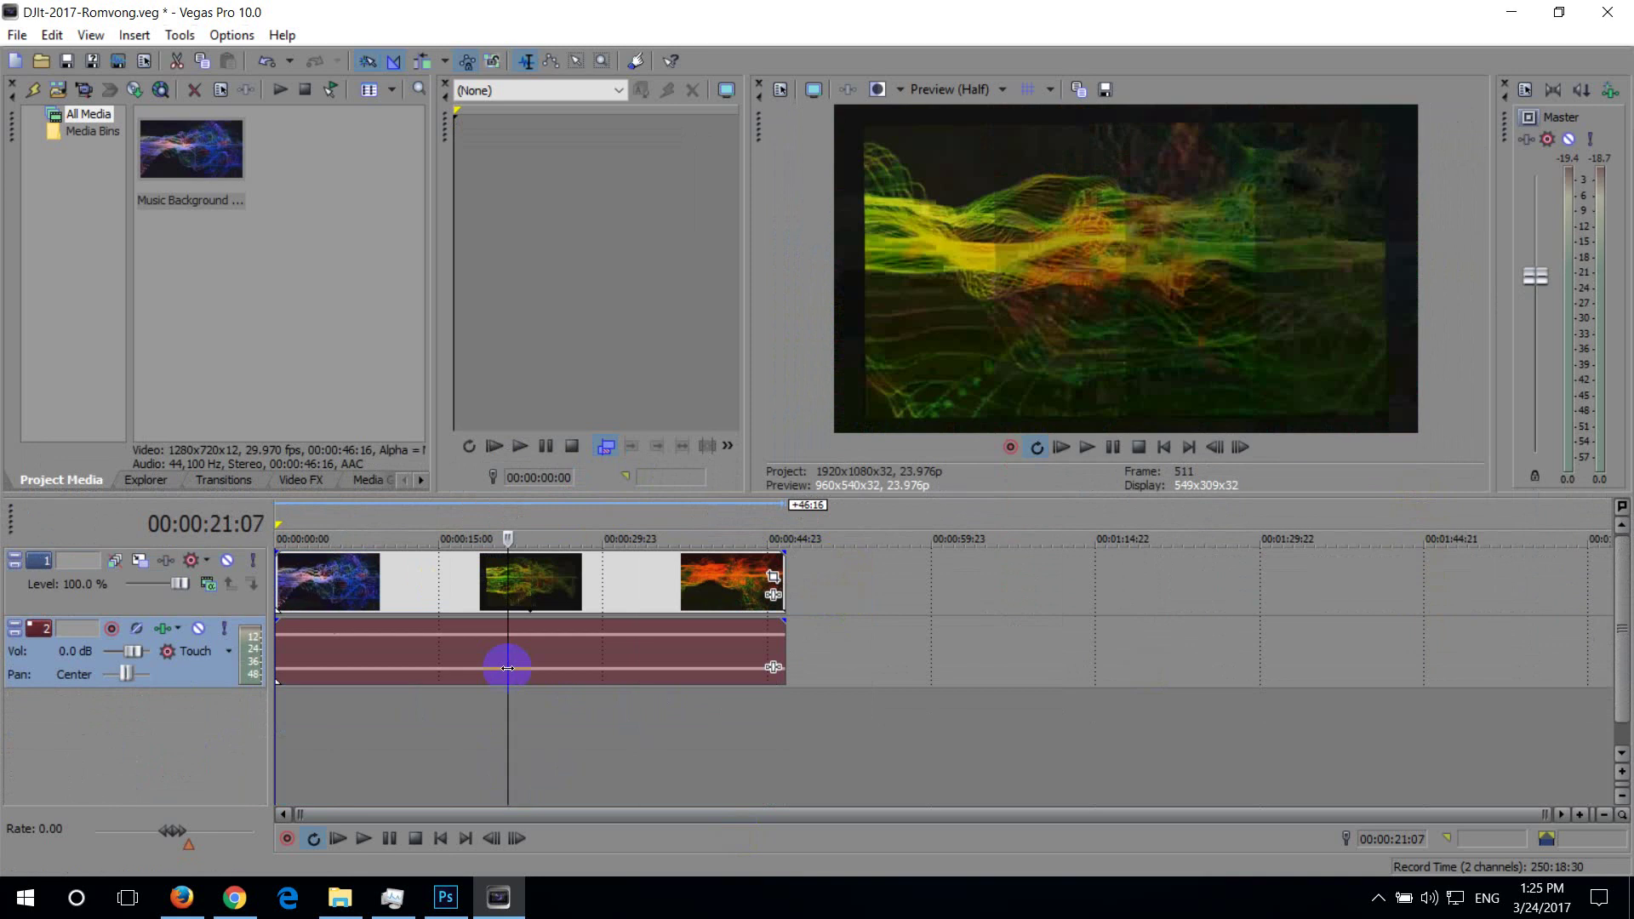
pyautogui.press('Delete')
# Scrub the background clip at points from 00:00:03 through 00:00:44
pyautogui.click(615, 668)
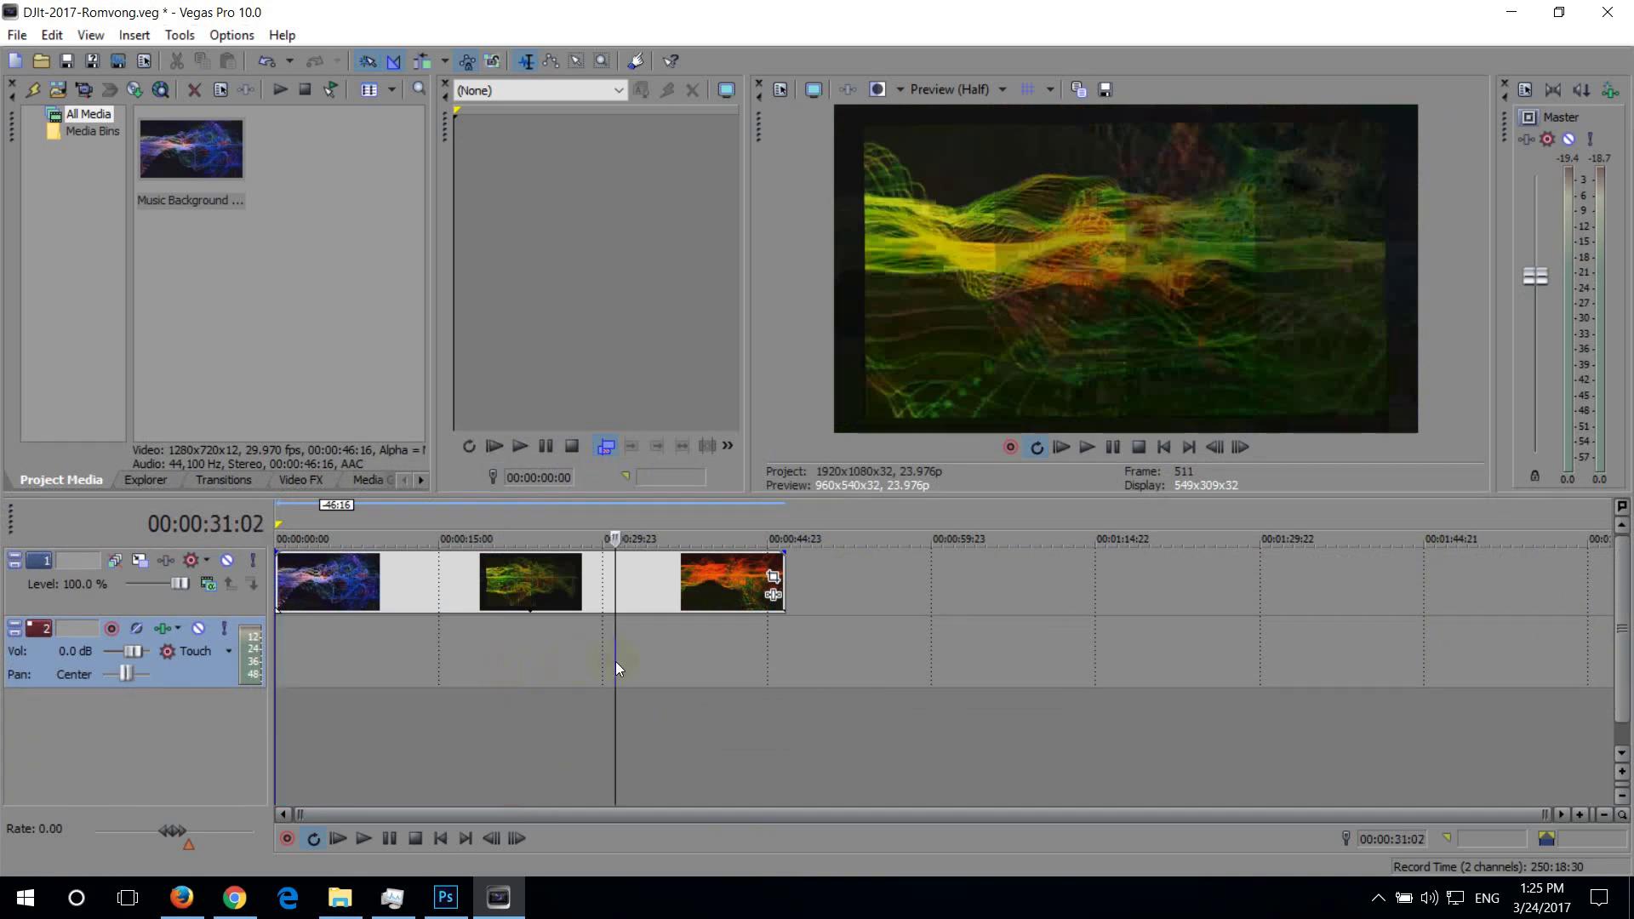
pyautogui.click(364, 647)
pyautogui.click(308, 638)
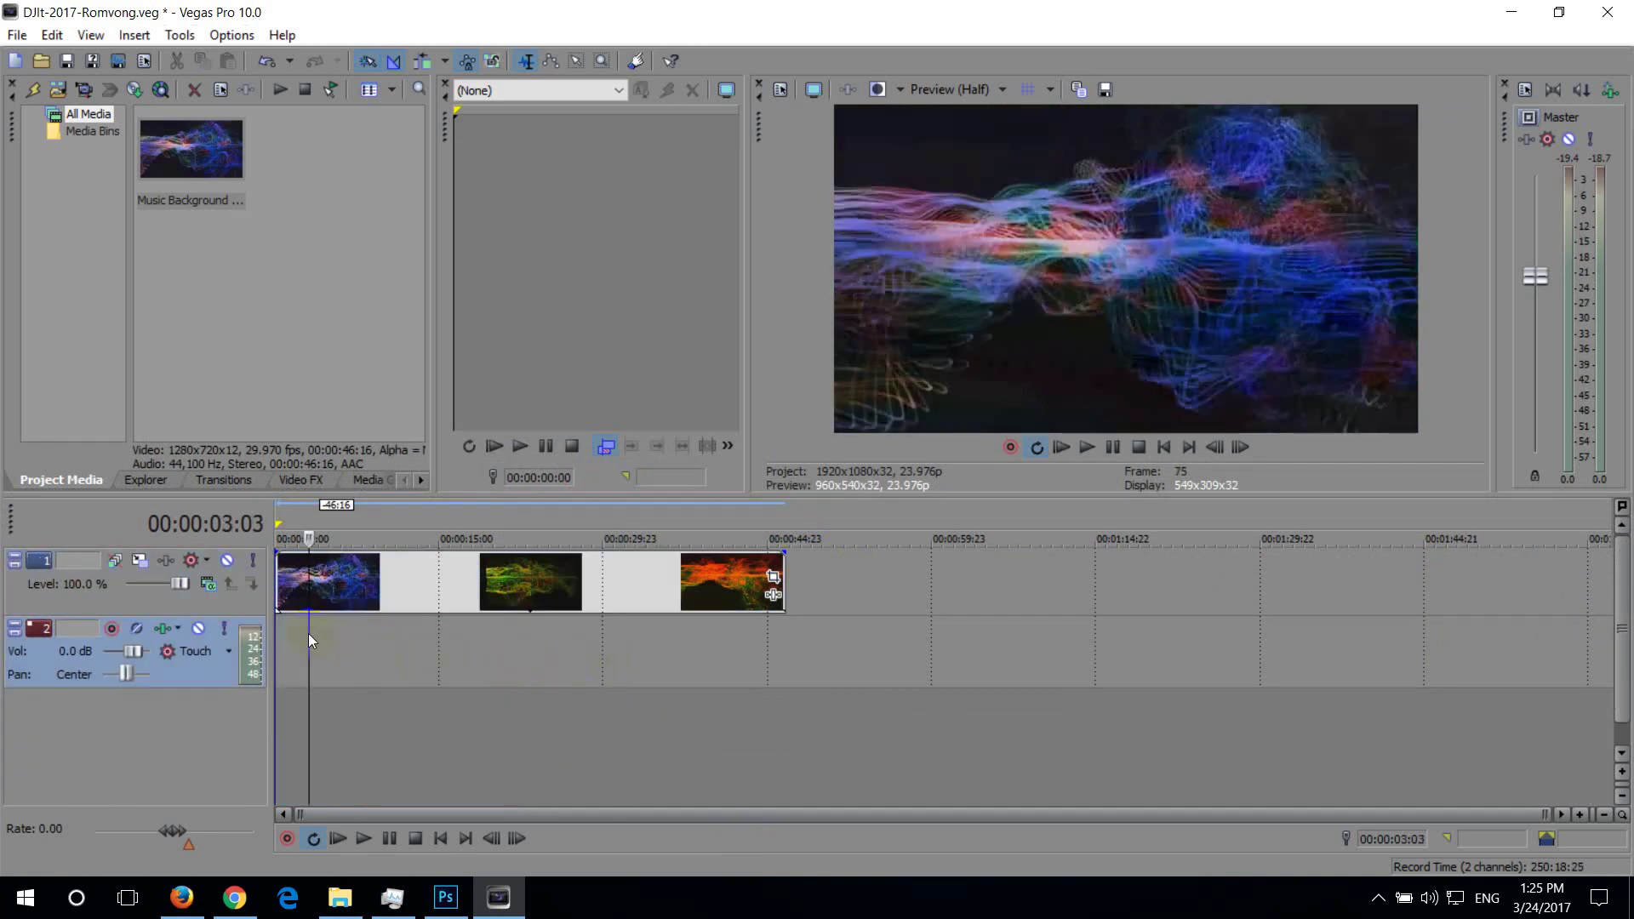
pyautogui.click(378, 664)
pyautogui.click(434, 666)
pyautogui.click(476, 667)
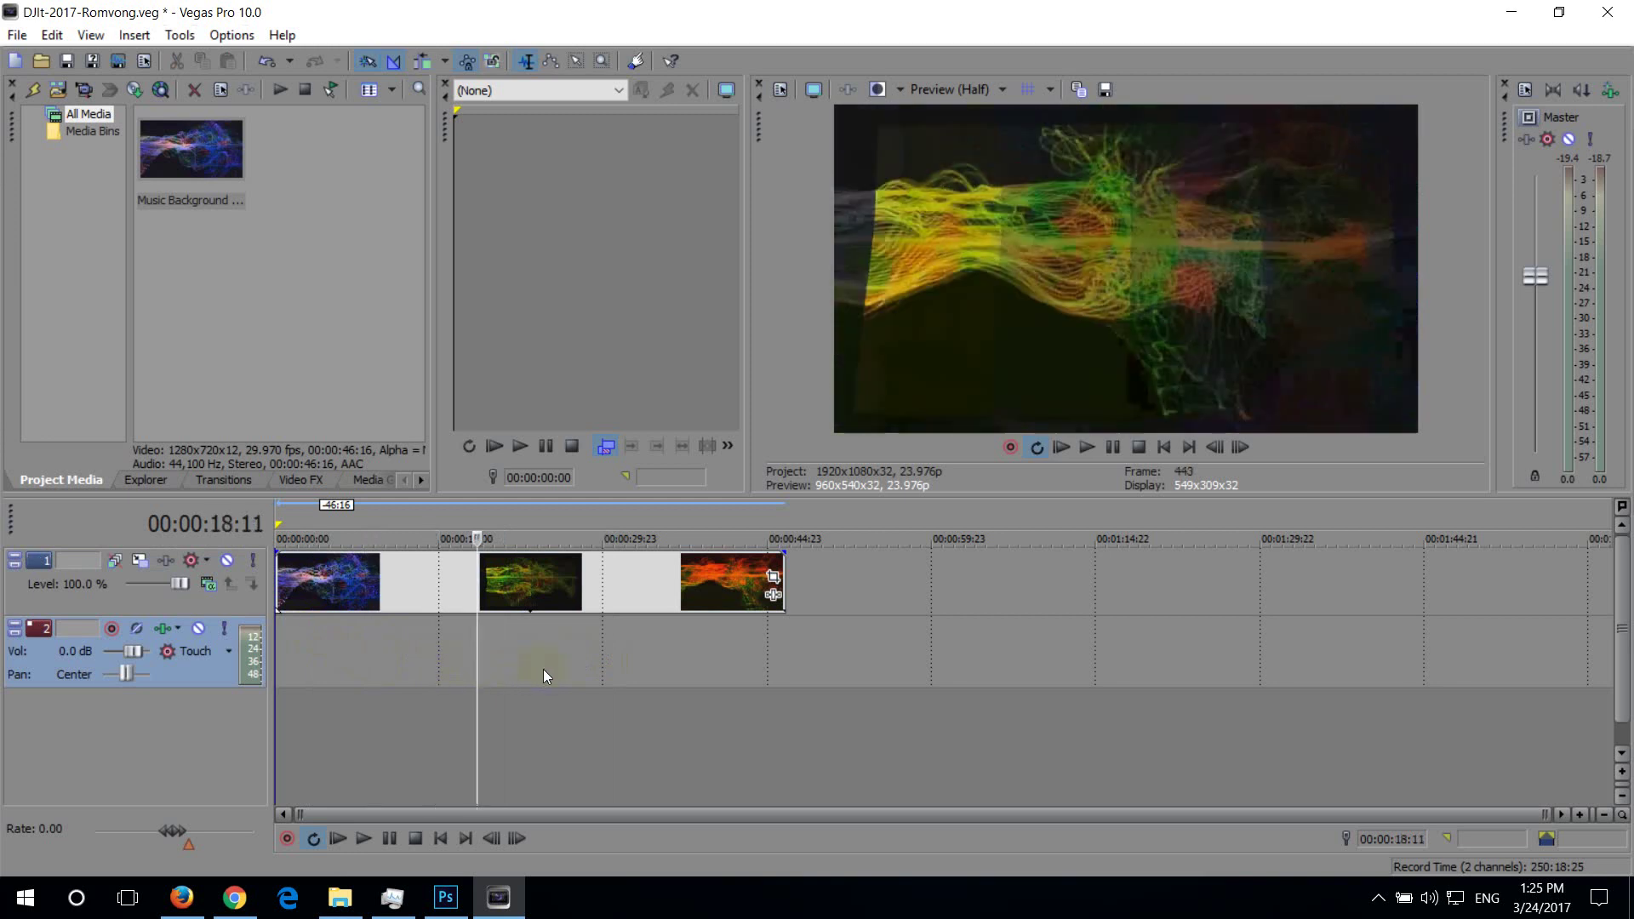
pyautogui.click(576, 661)
pyautogui.click(618, 657)
pyautogui.click(699, 655)
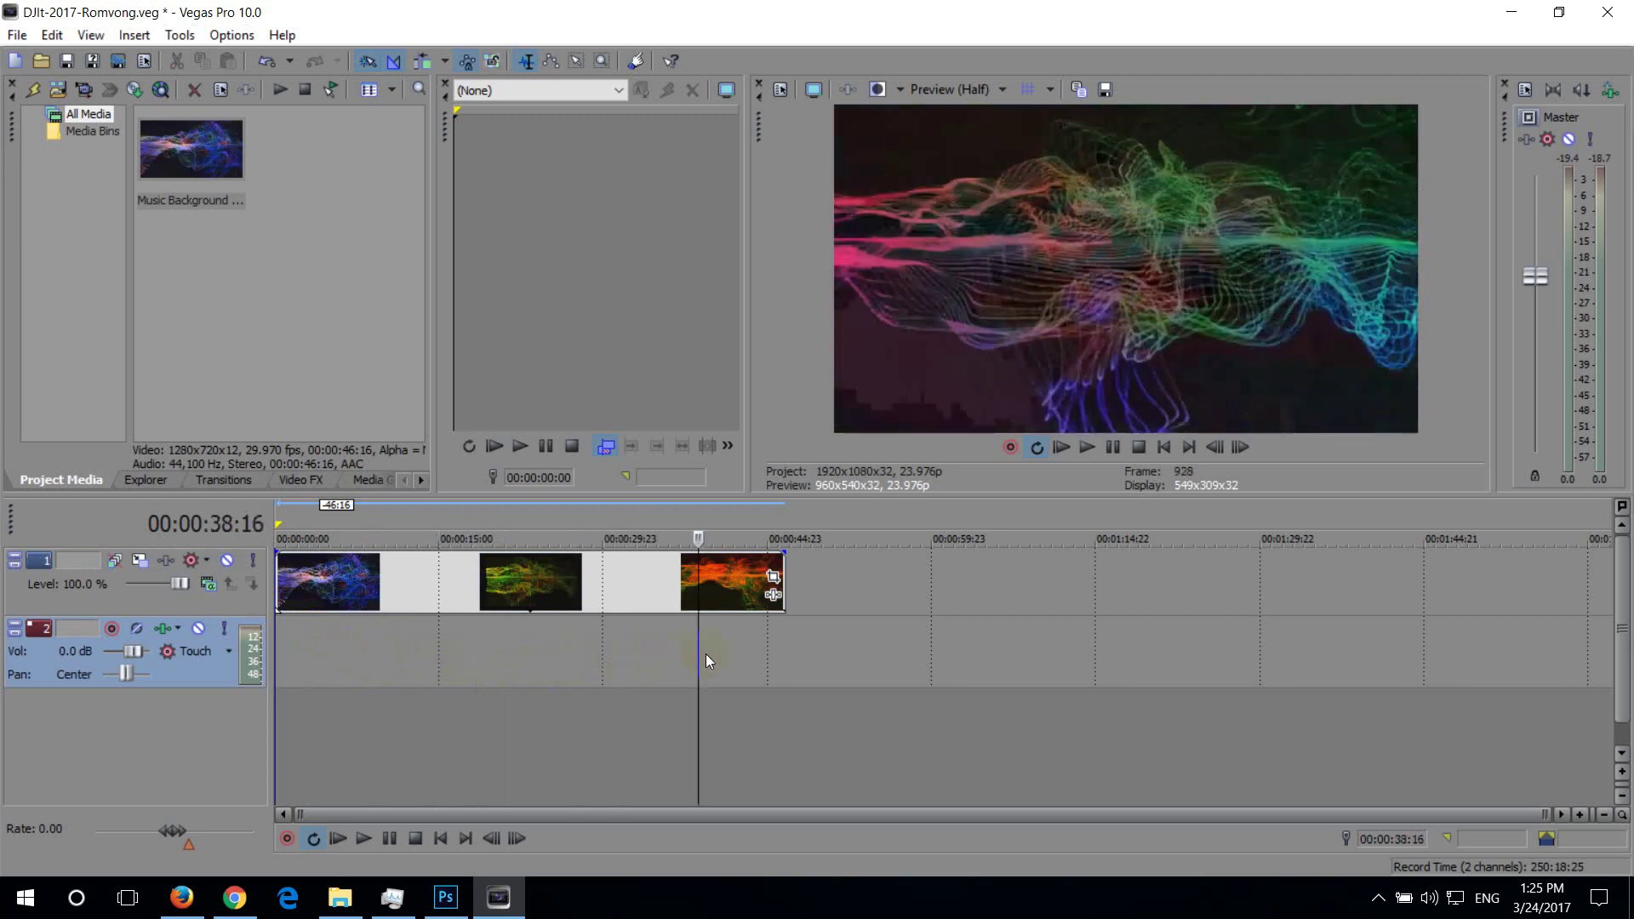
pyautogui.click(737, 652)
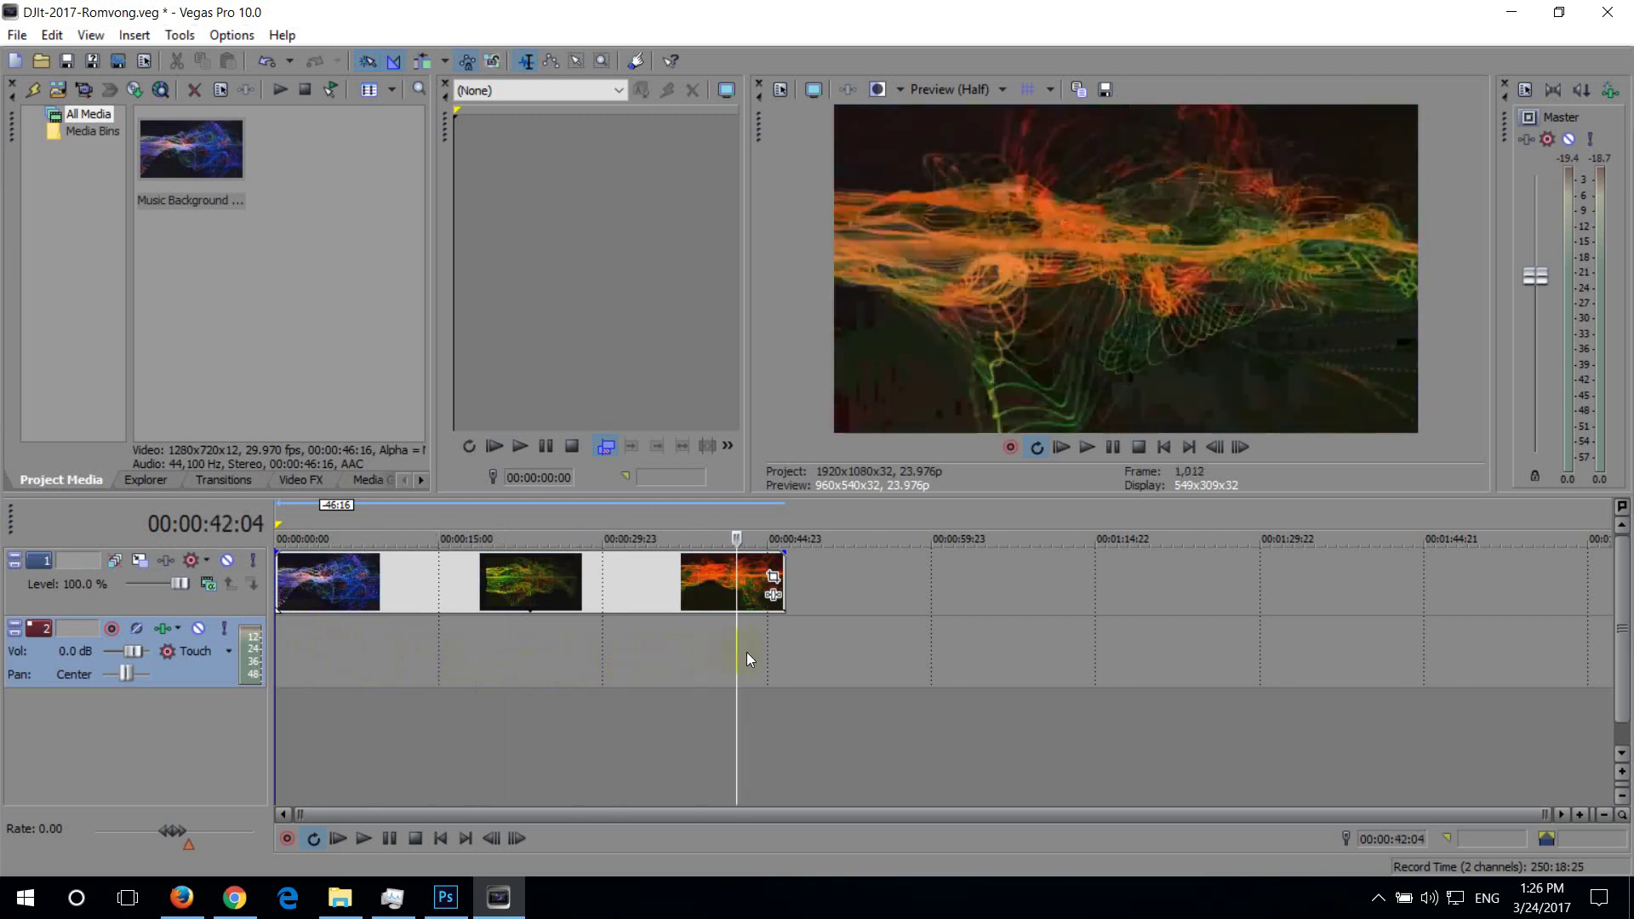
pyautogui.click(765, 657)
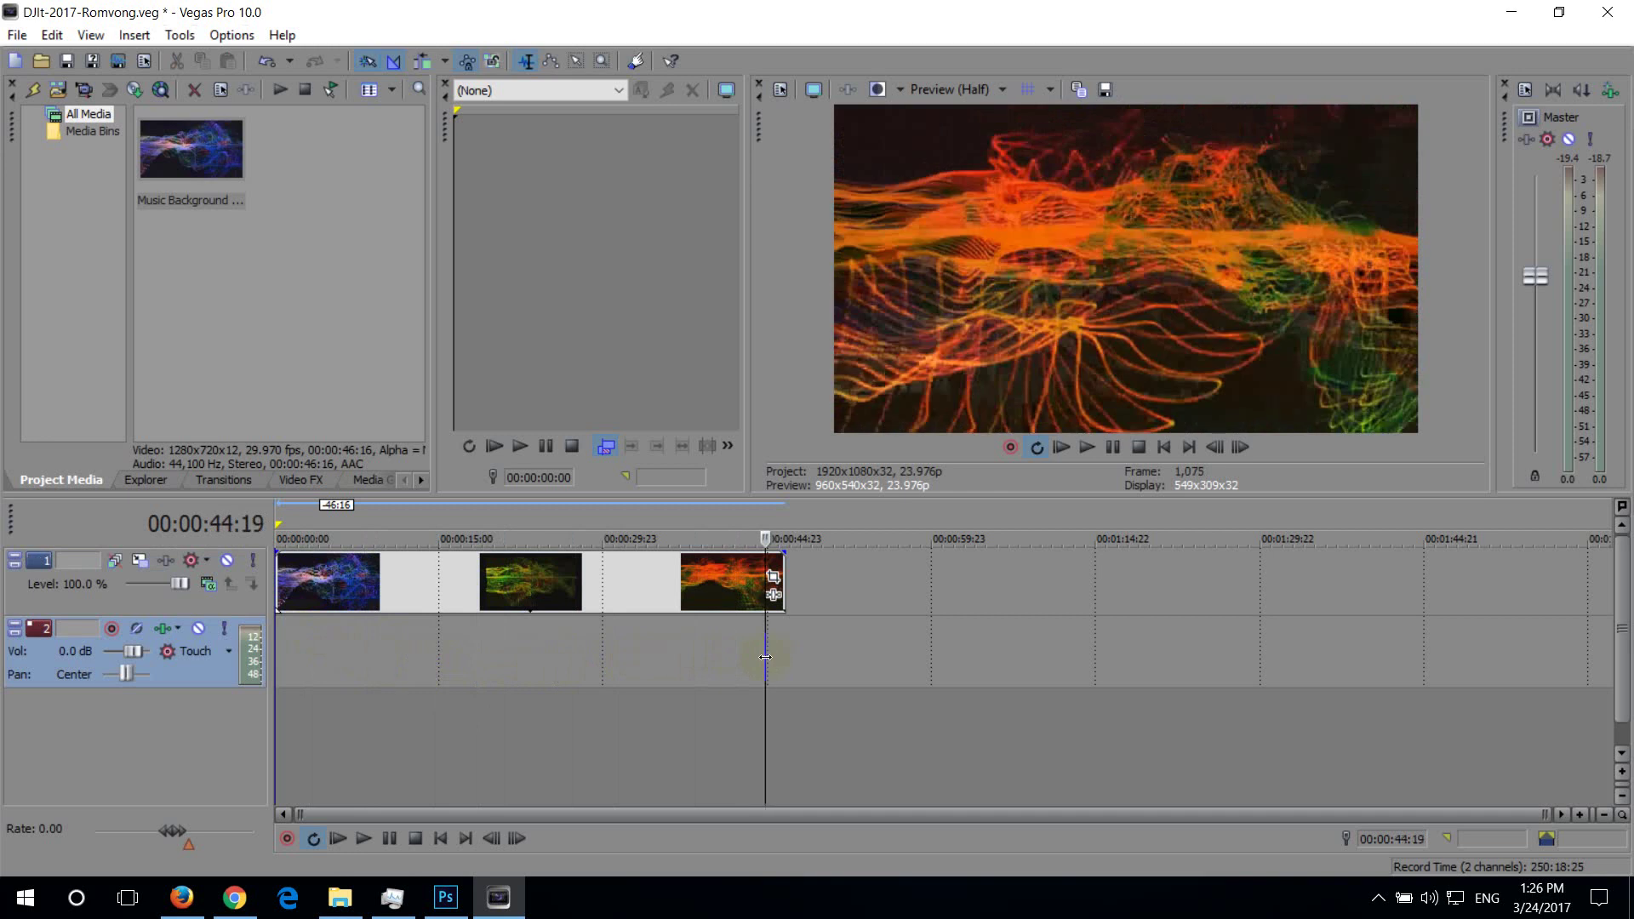
# Recheck the background between 30 and 37 seconds, then return near the project start
pyautogui.click(605, 667)
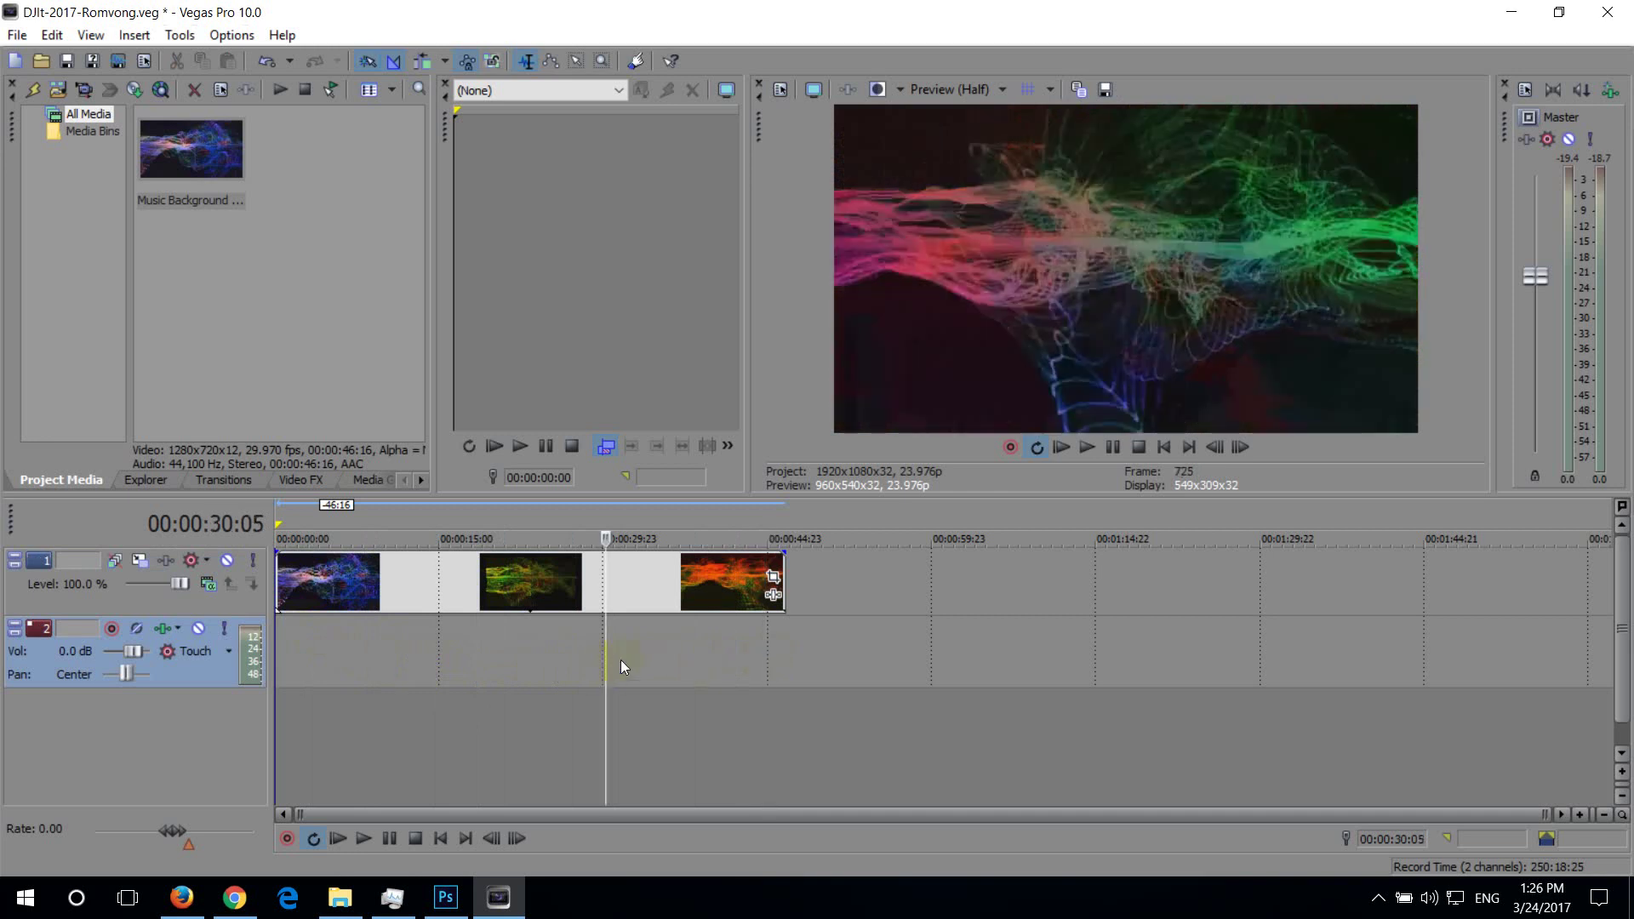
pyautogui.click(645, 662)
pyautogui.click(677, 661)
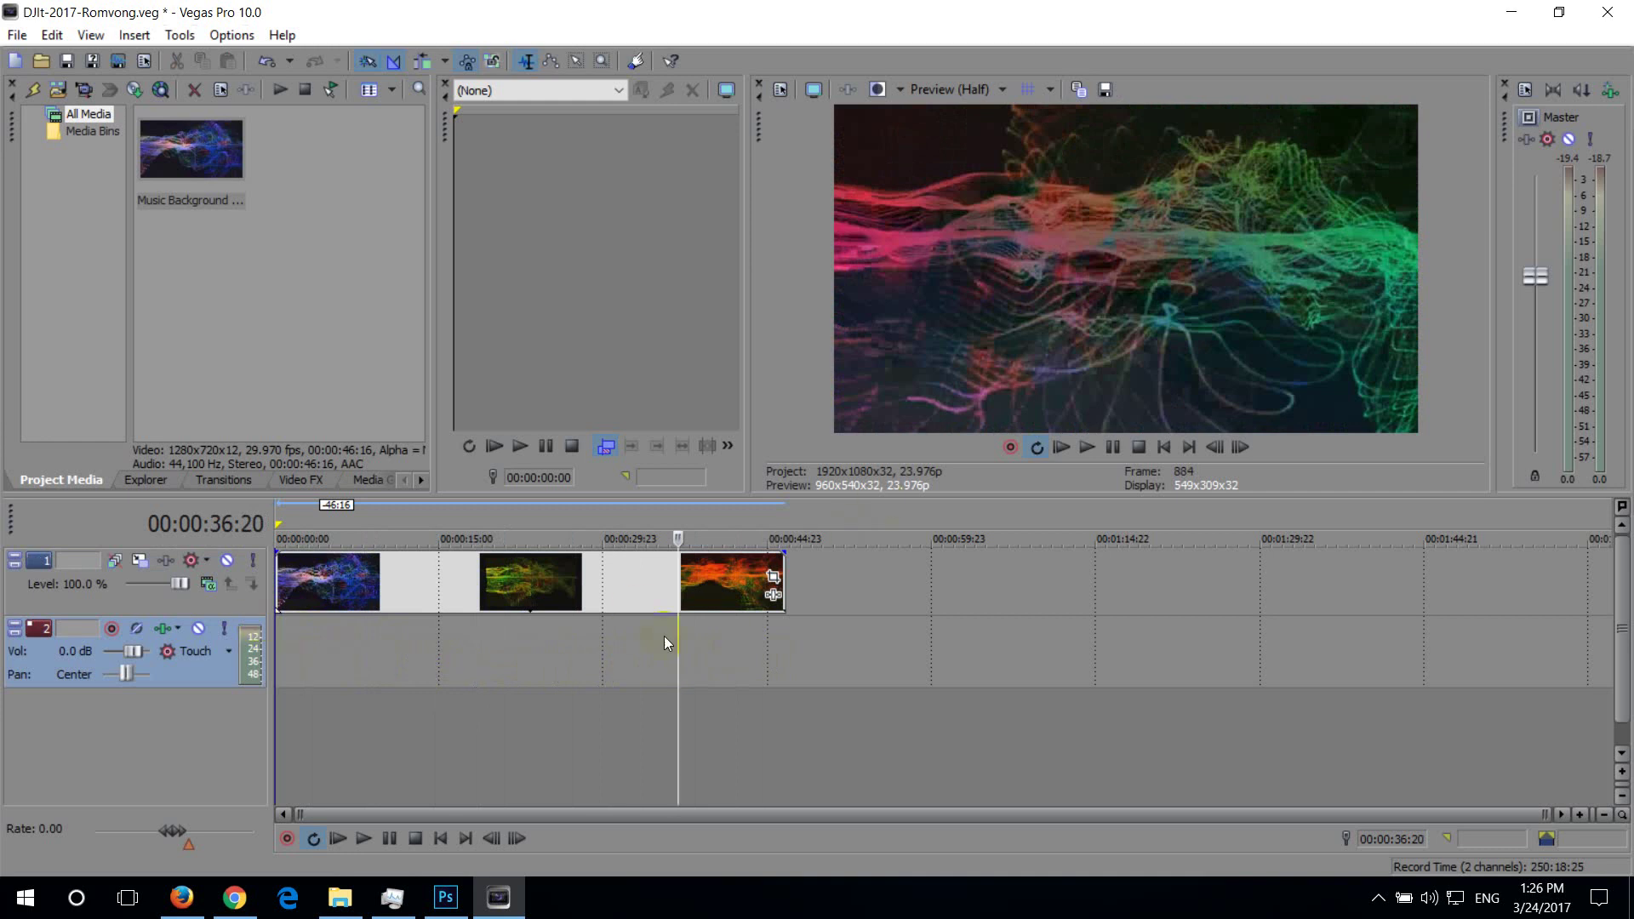
pyautogui.click(504, 589)
pyautogui.click(617, 697)
pyautogui.click(688, 662)
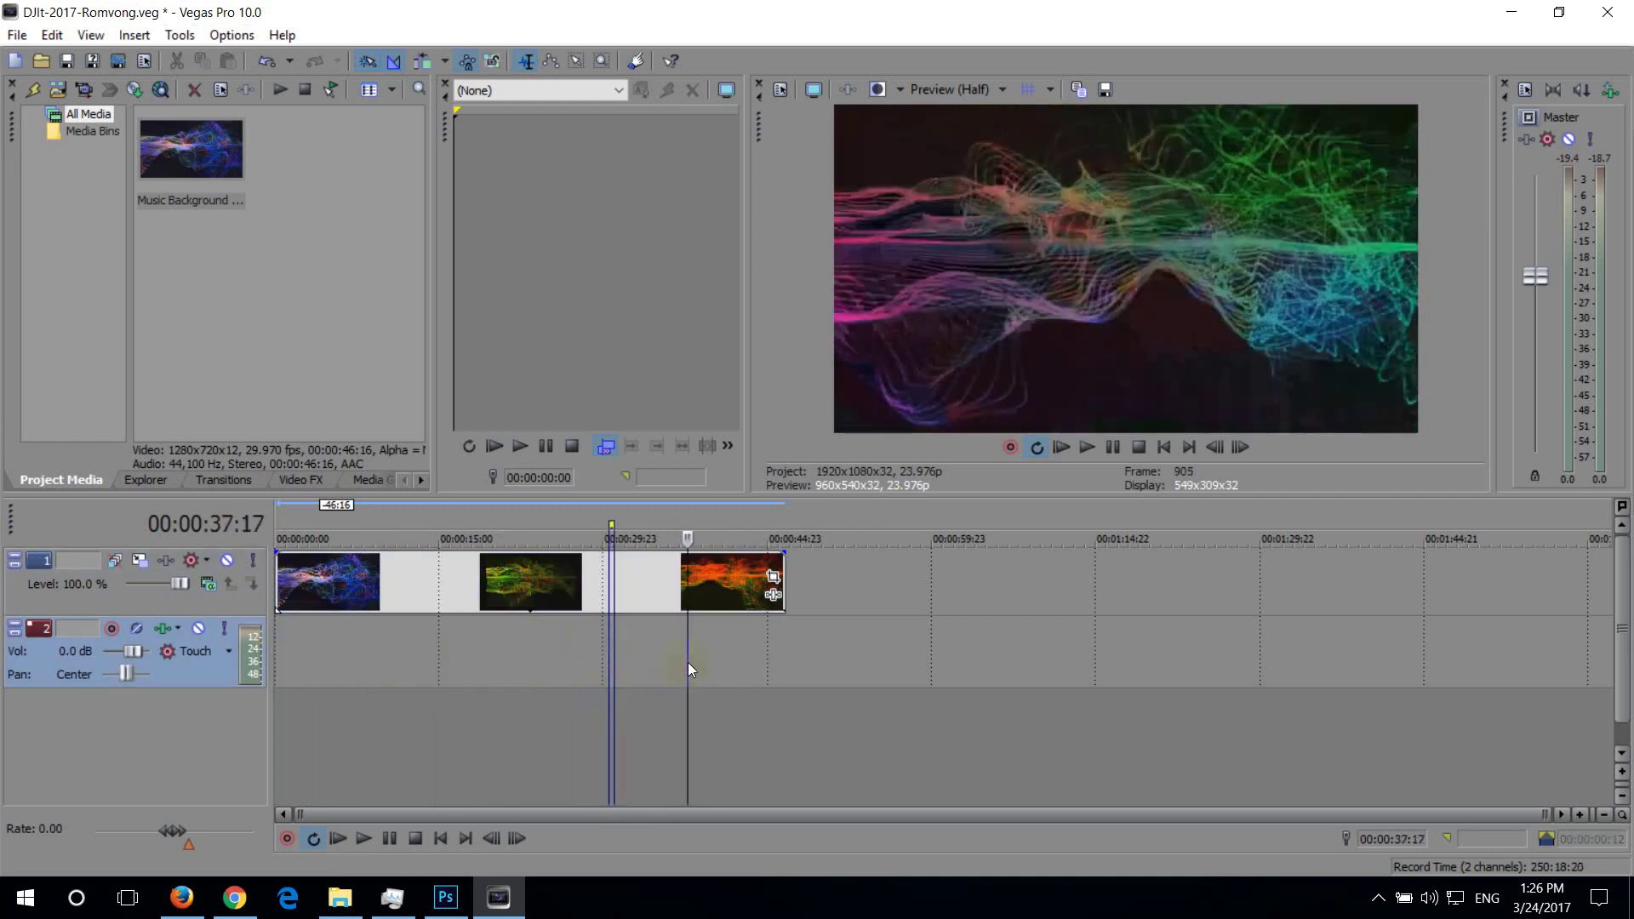
pyautogui.click(292, 663)
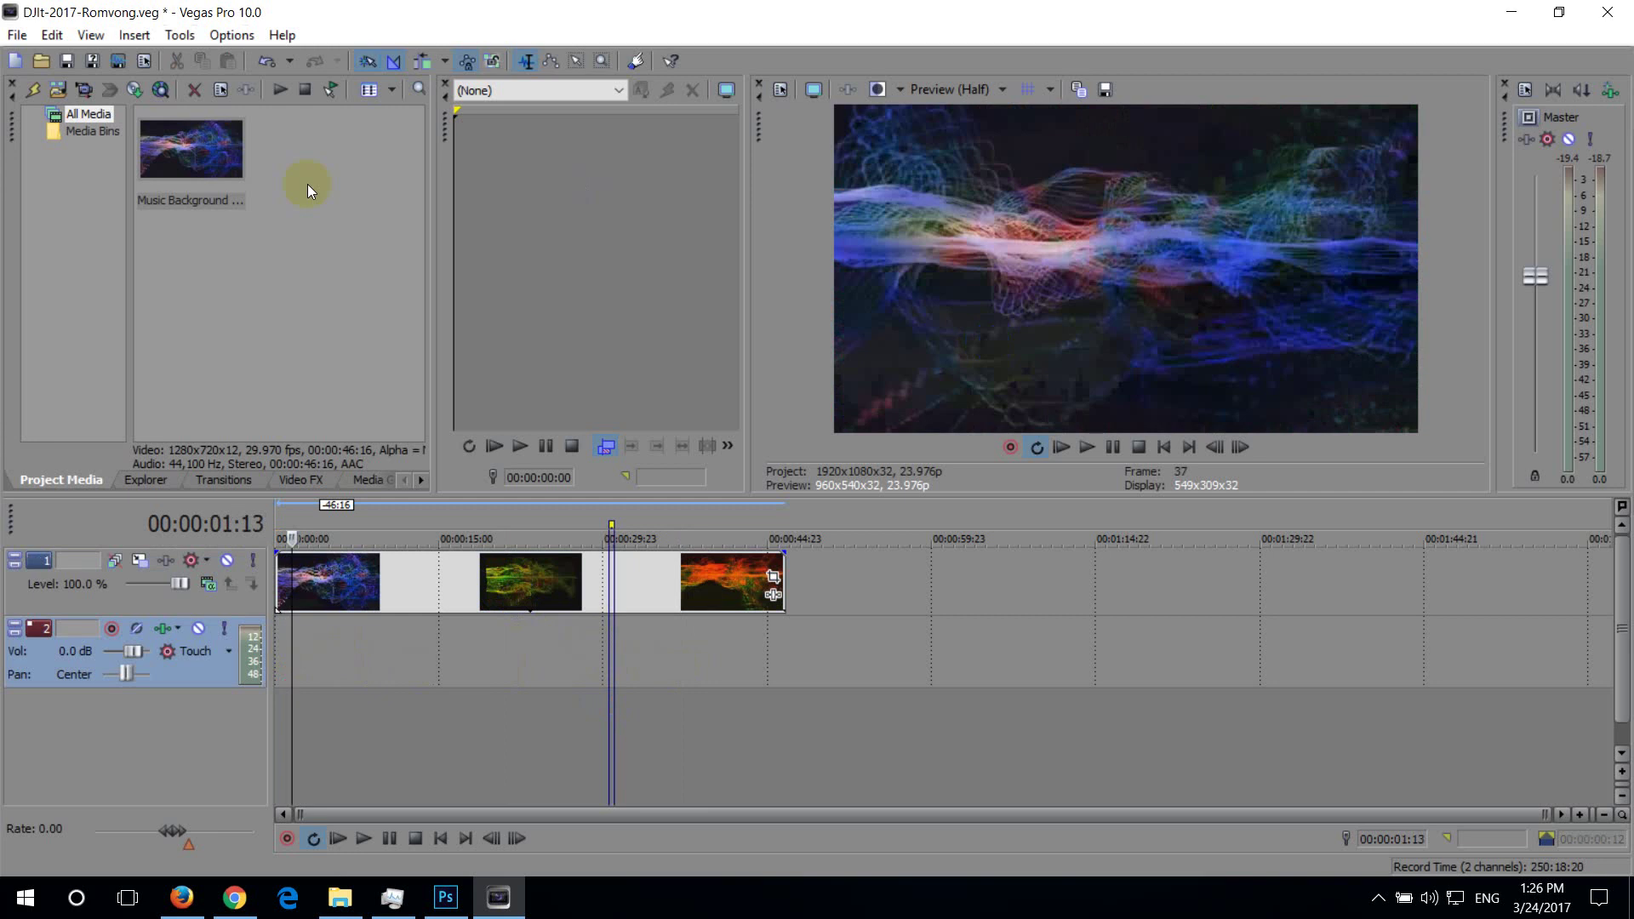
# Insert a new empty video track at the top of the timeline
pyautogui.rightClick(456, 745)
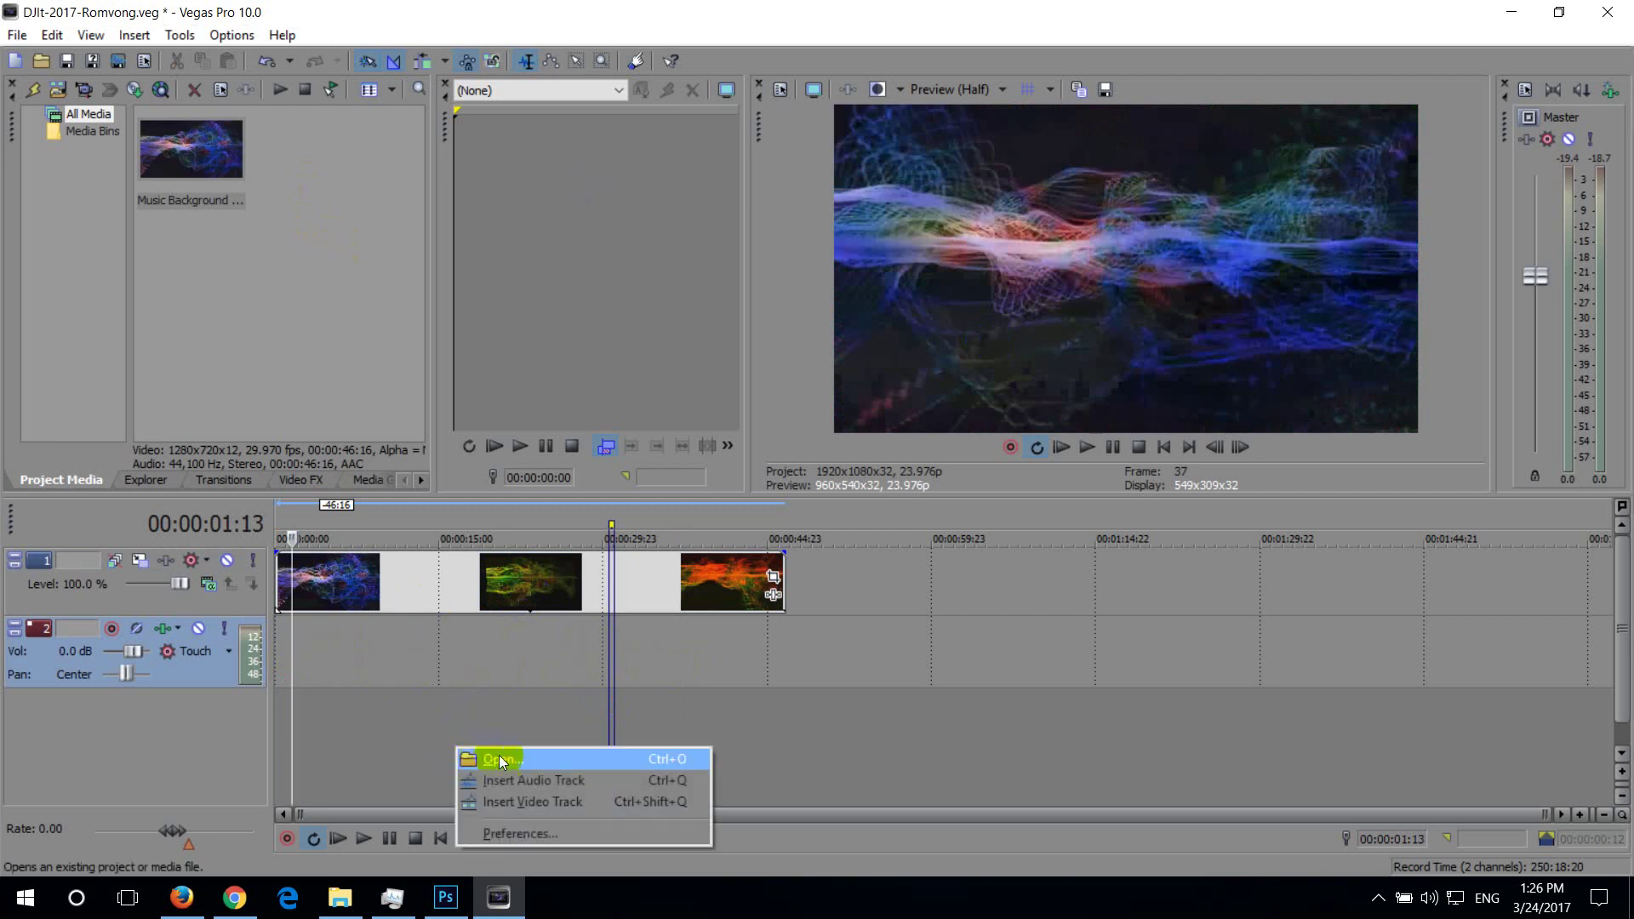
pyautogui.click(547, 802)
pyautogui.click(373, 585)
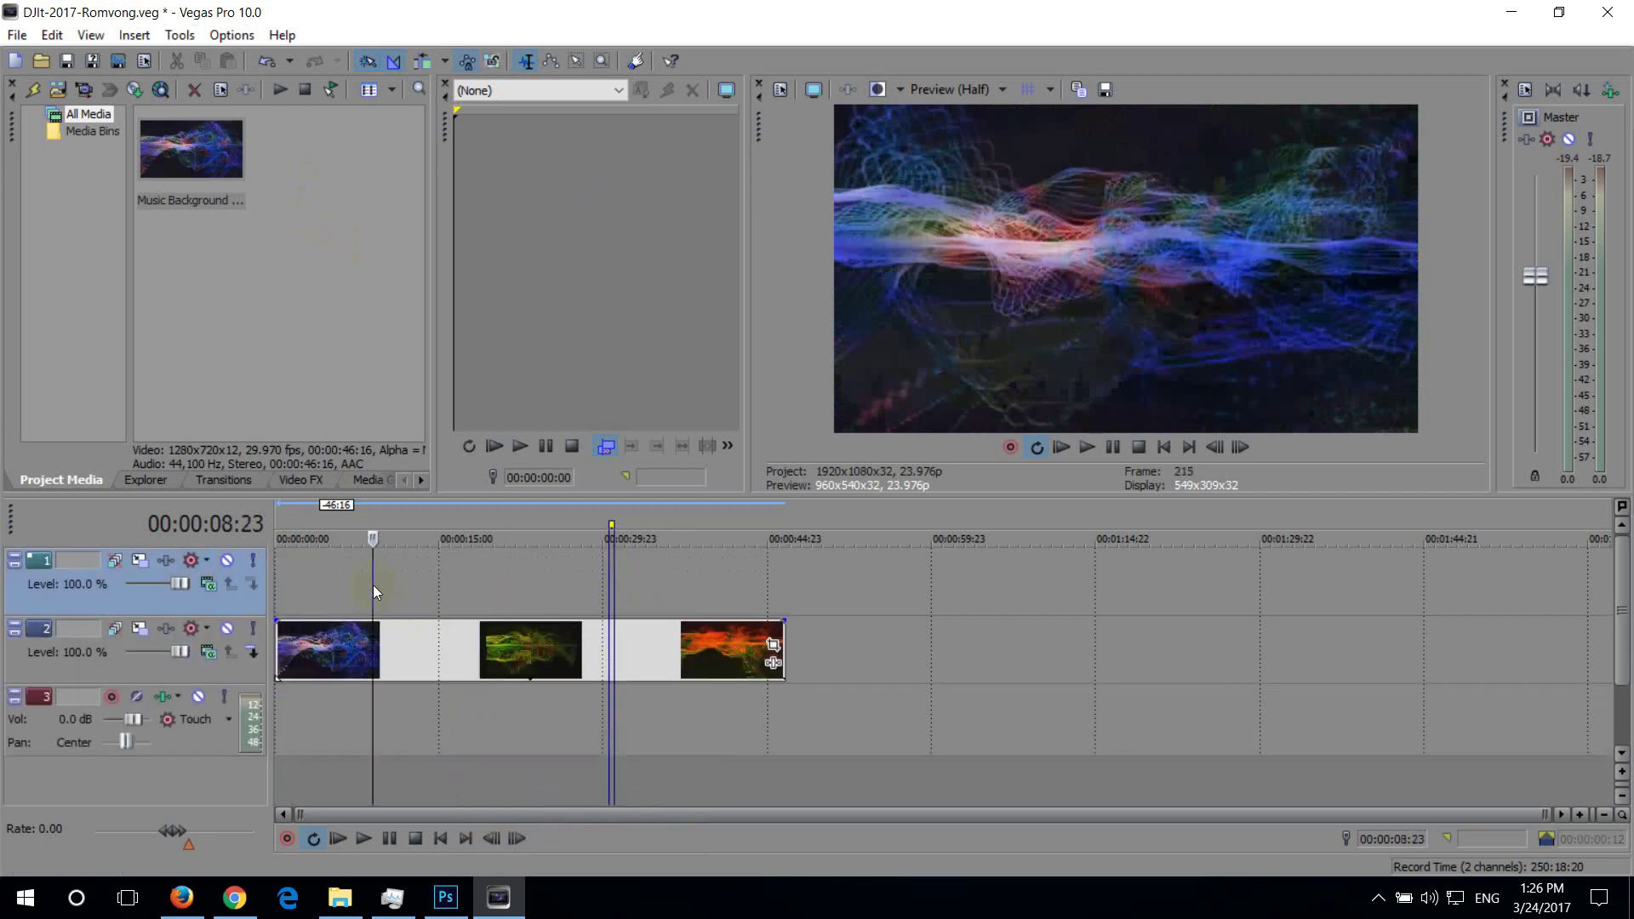
# Import Djlt-Mix\Text\DJlt-Remix-Title.psd and place it on the new top track
pyautogui.click(57, 90)
pyautogui.click(947, 175)
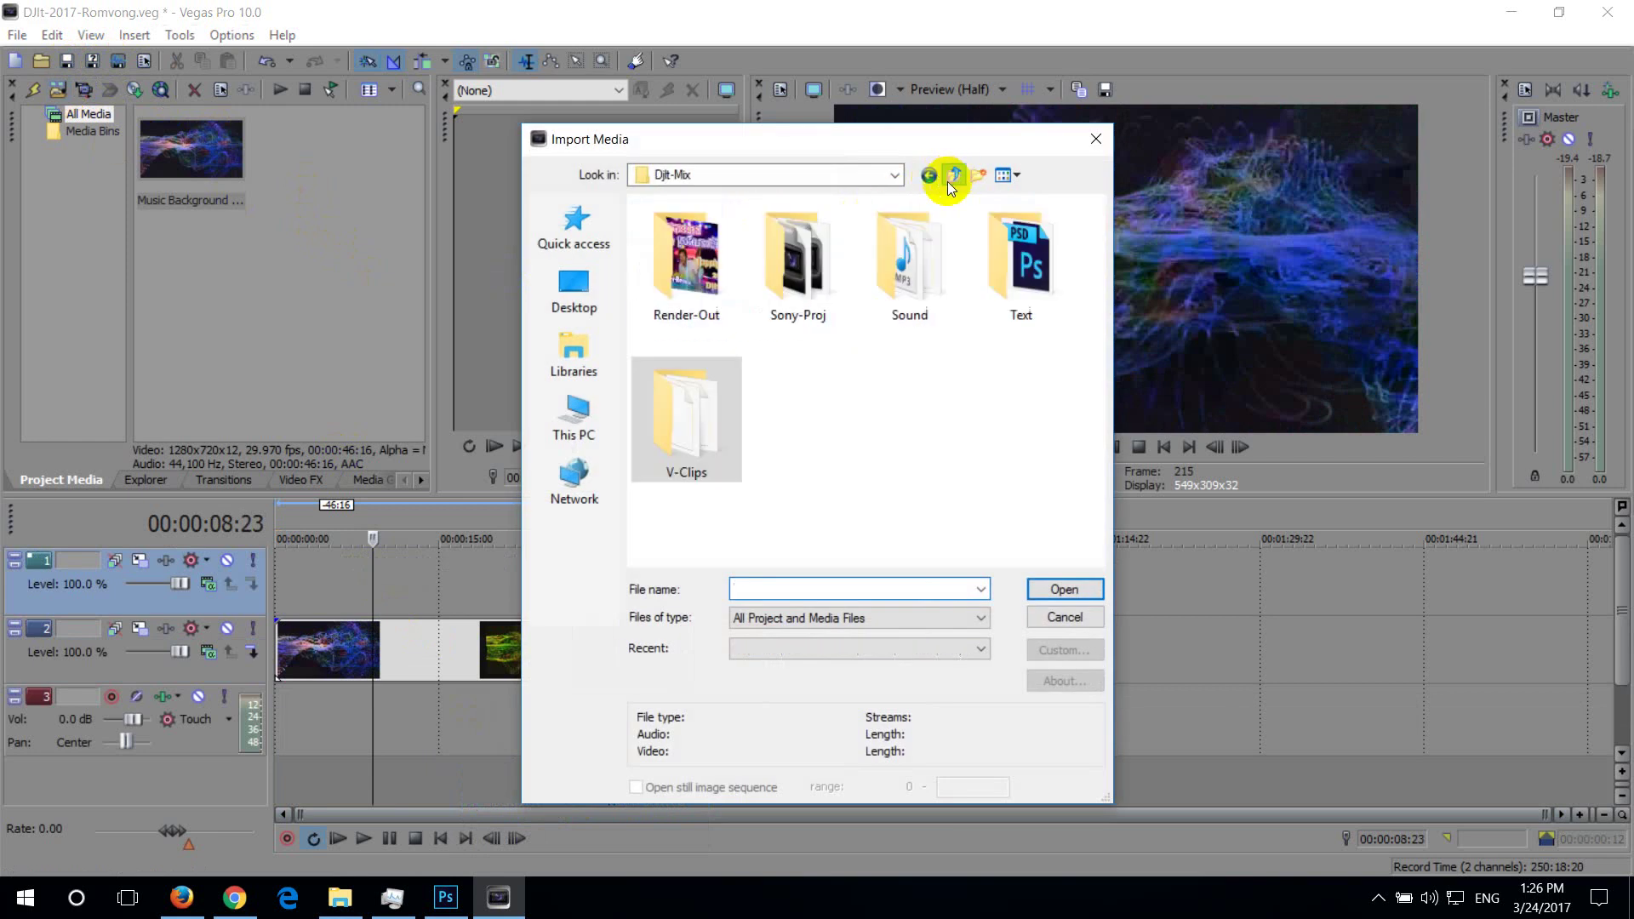
pyautogui.doubleClick(1021, 293)
pyautogui.doubleClick(717, 312)
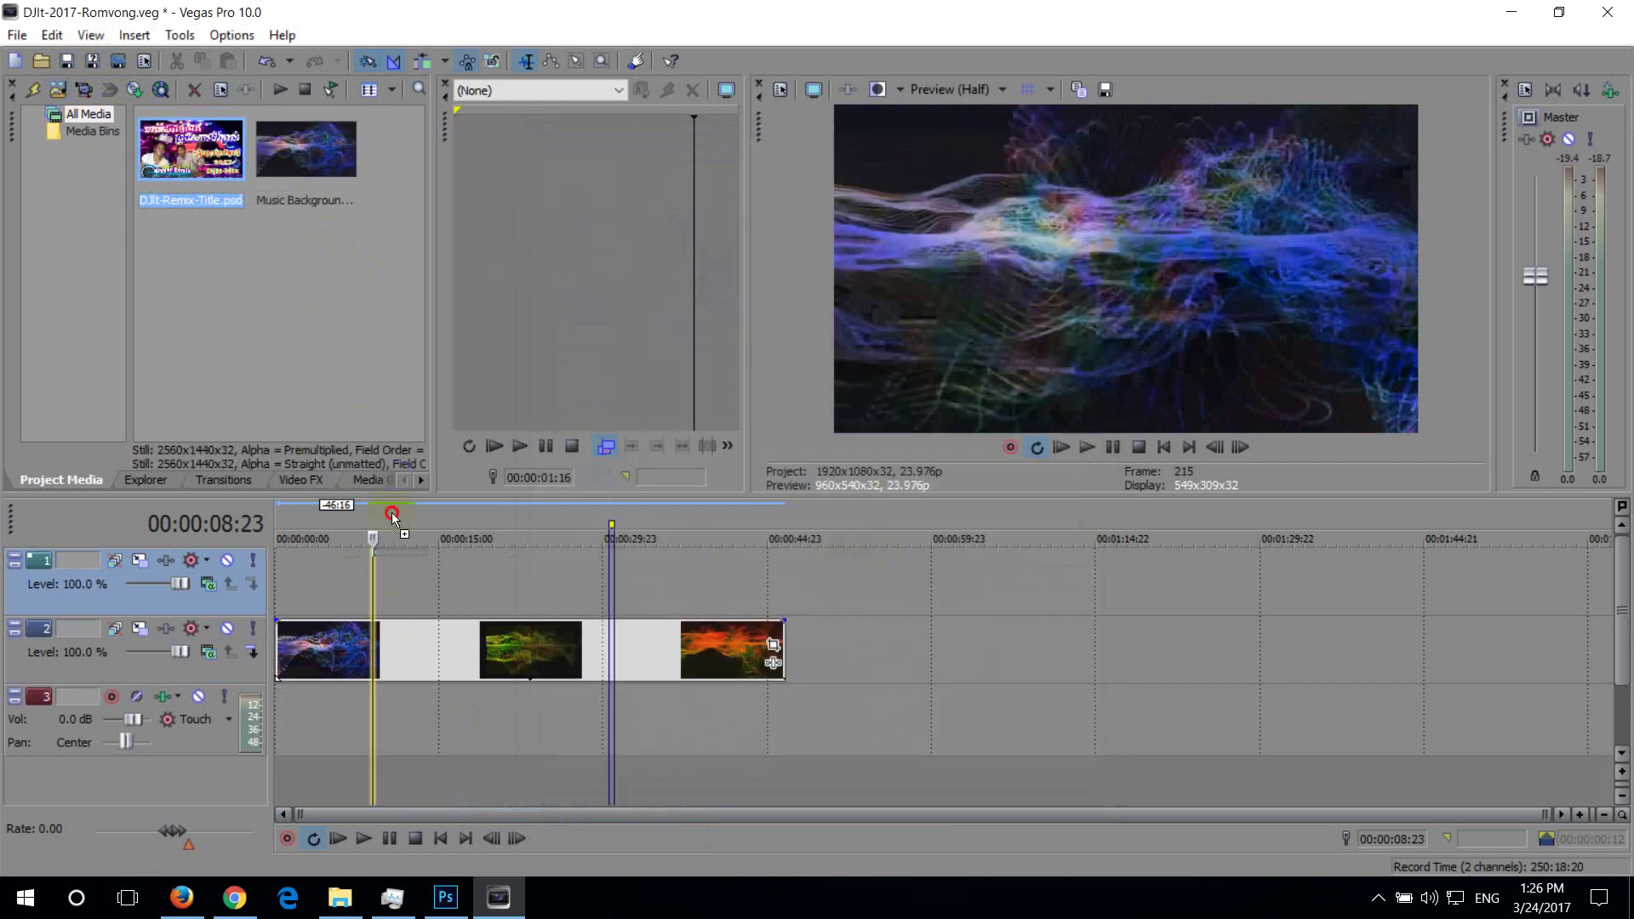
pyautogui.moveTo(318, 573)
pyautogui.mouseDown()
pyautogui.moveTo(286, 576)
pyautogui.moveTo(790, 565)
pyautogui.mouseUp()
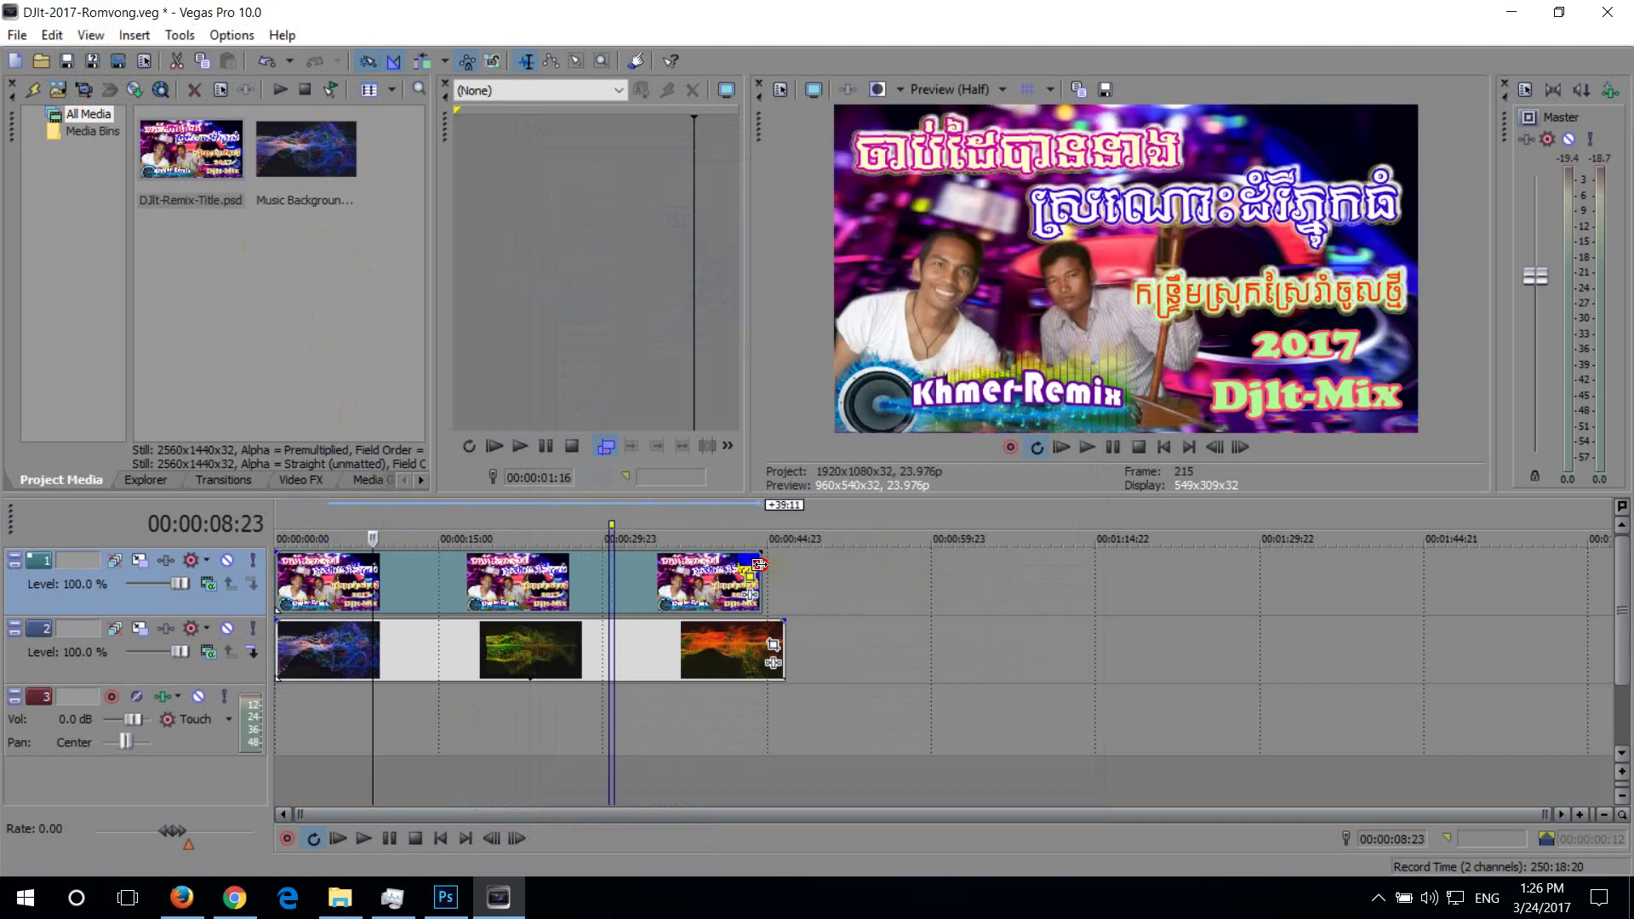
# Play the timeline from about 32 seconds to preview the title
pyautogui.click(636, 538)
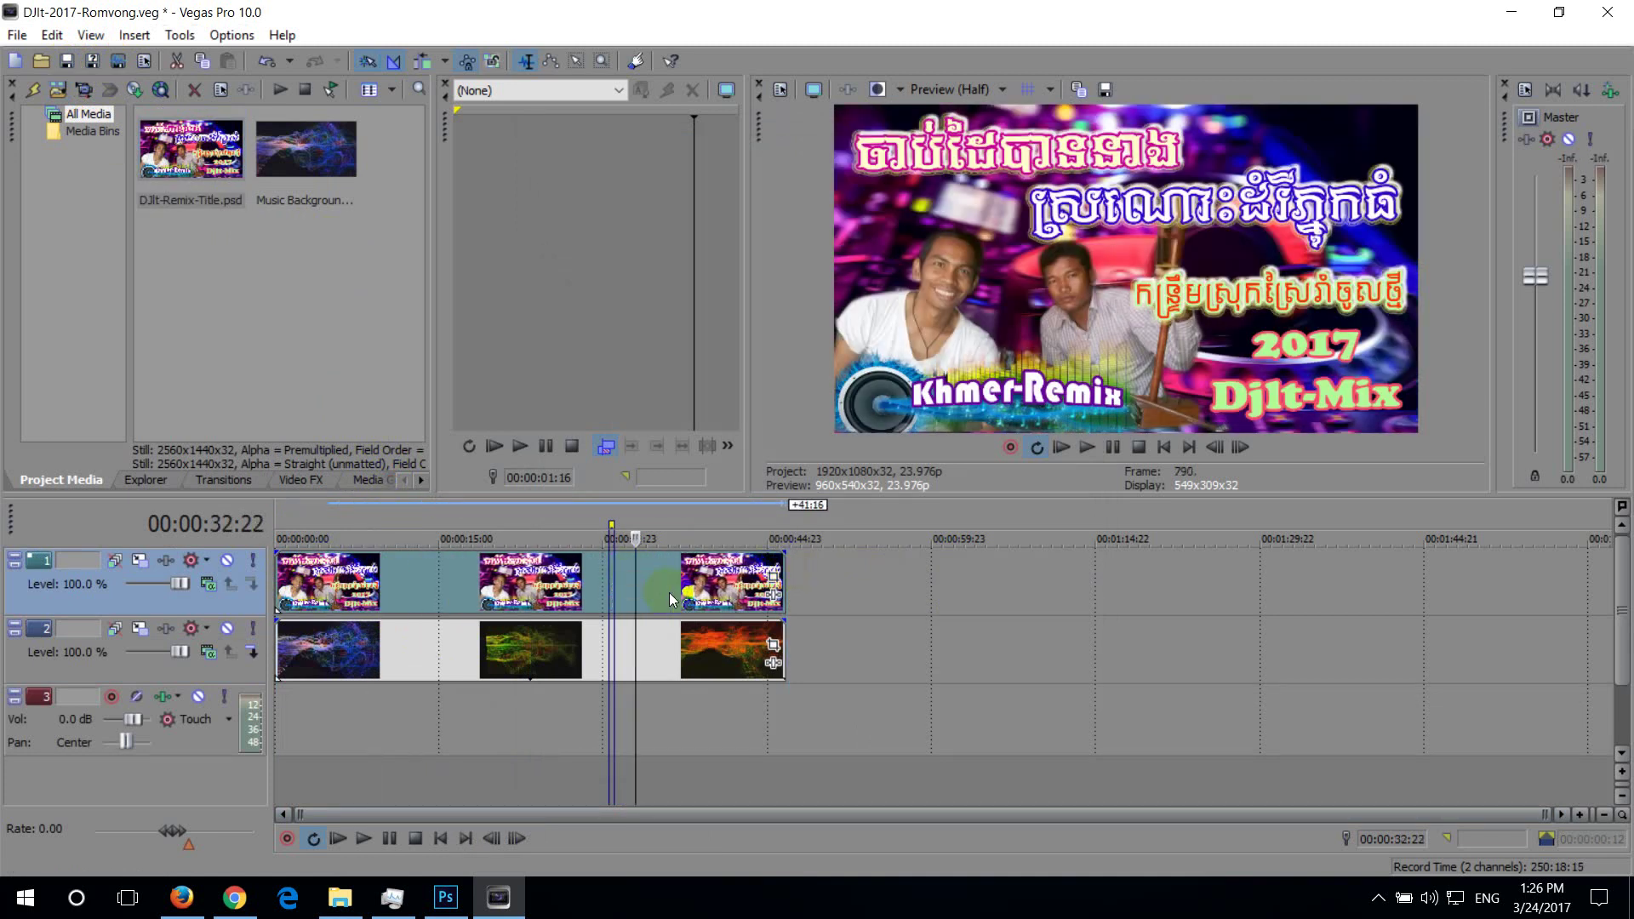
pyautogui.press('space')
pyautogui.click(526, 670)
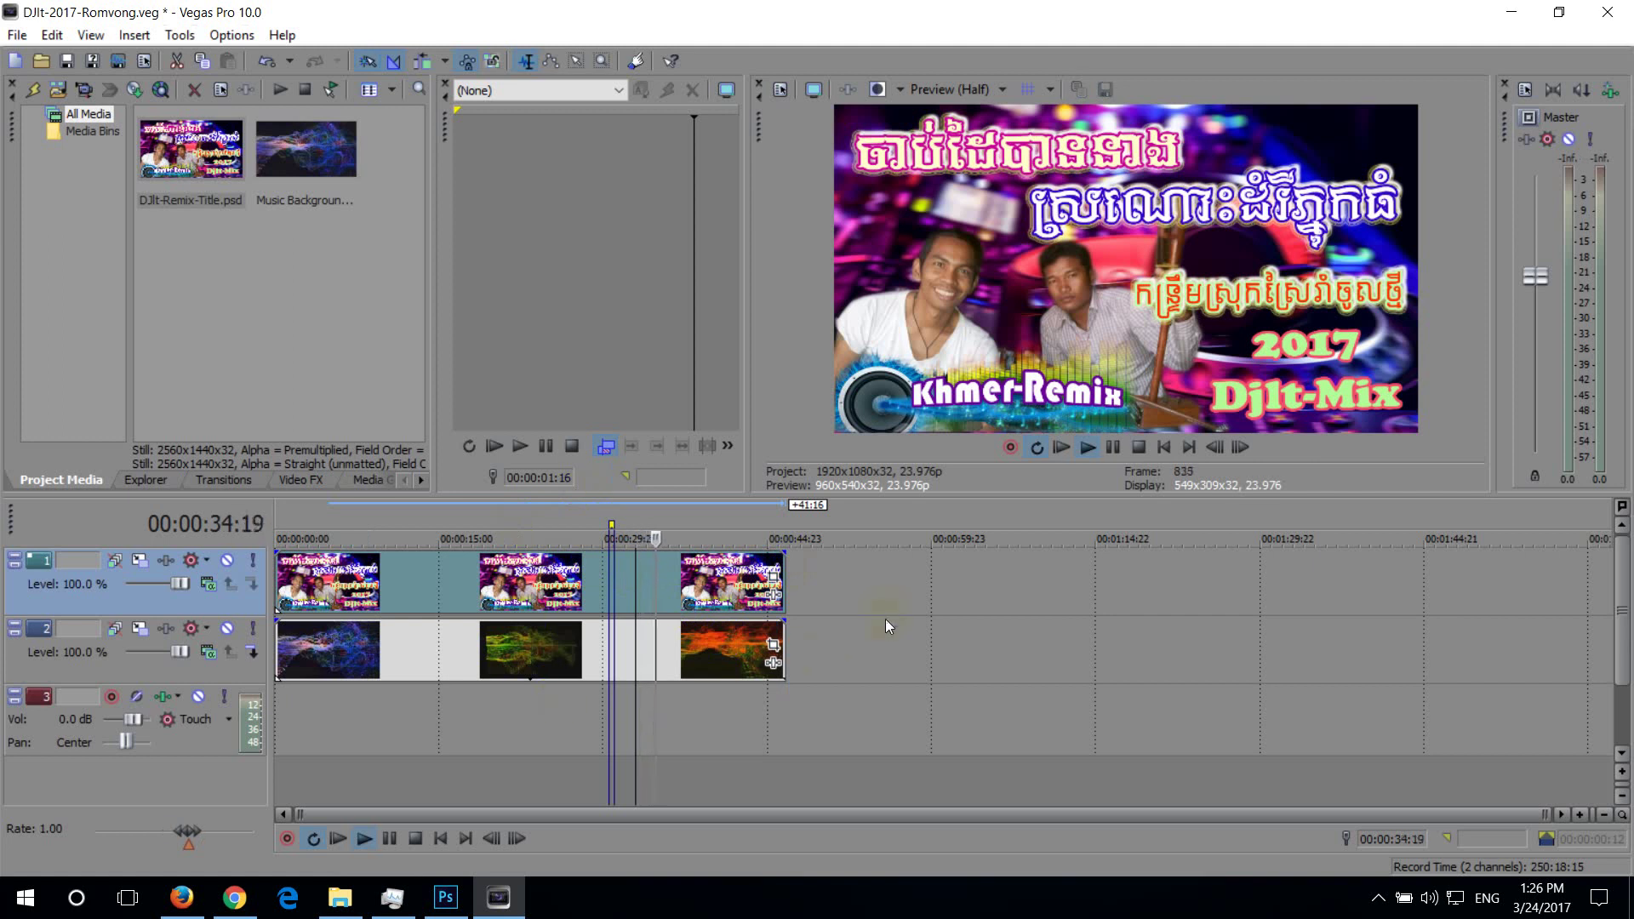
pyautogui.press('space')
pyautogui.press('space')
pyautogui.press('space')
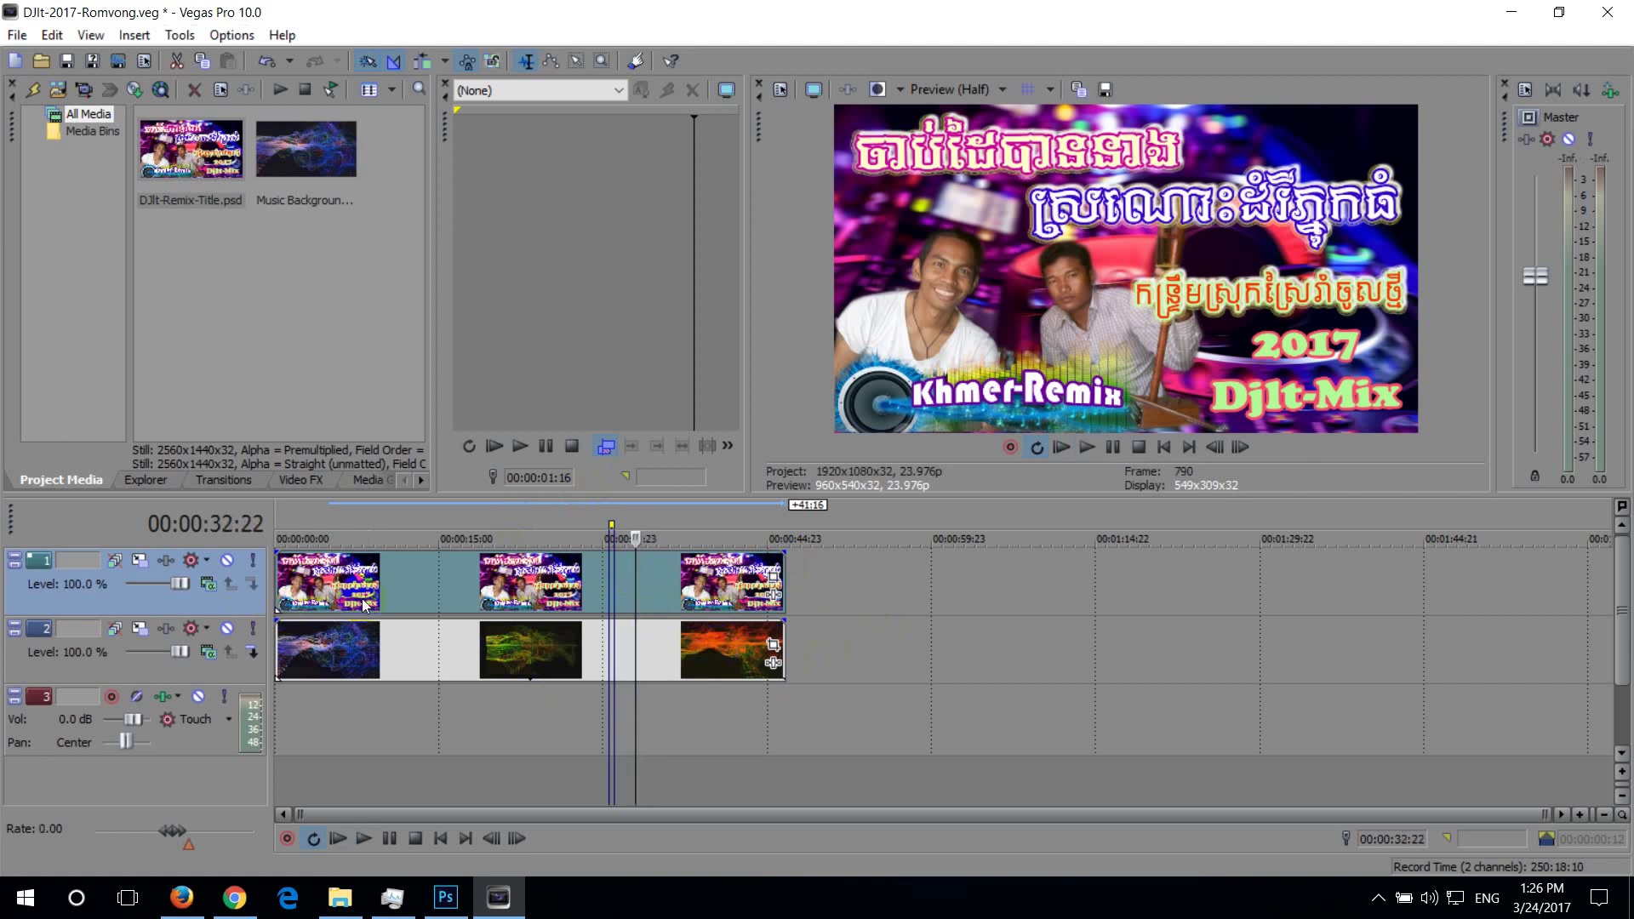
# Drag the title track below the background track, preview from 12 seconds, and shift background clips right
pyautogui.click(411, 586)
pyautogui.moveTo(196, 607); pyautogui.dragTo(201, 661)
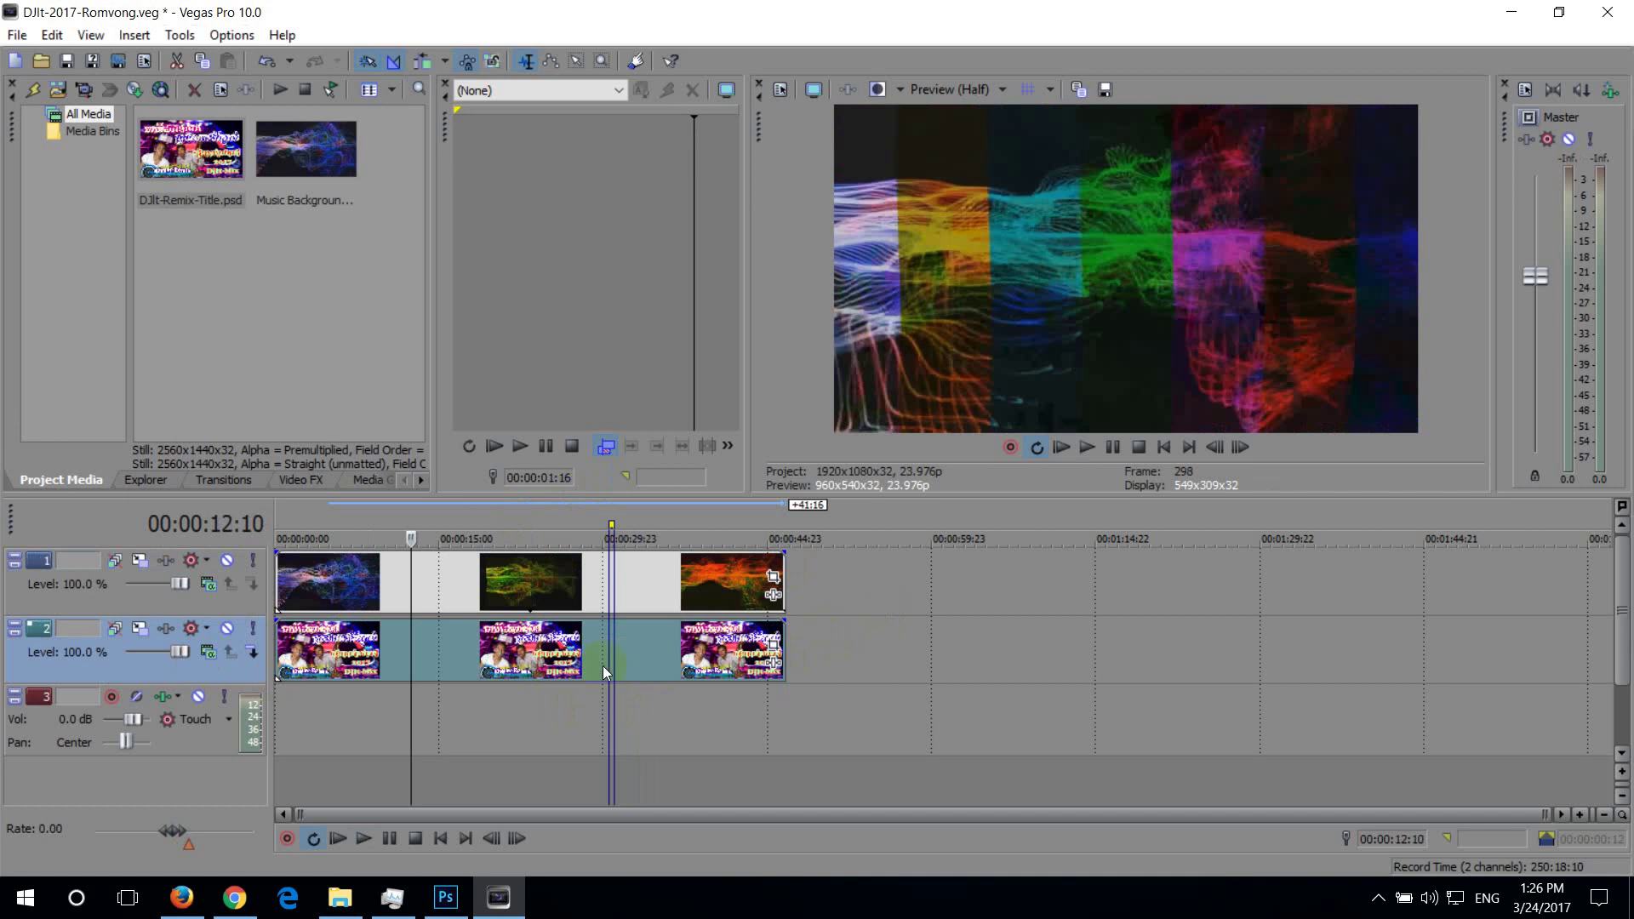
pyautogui.press('space')
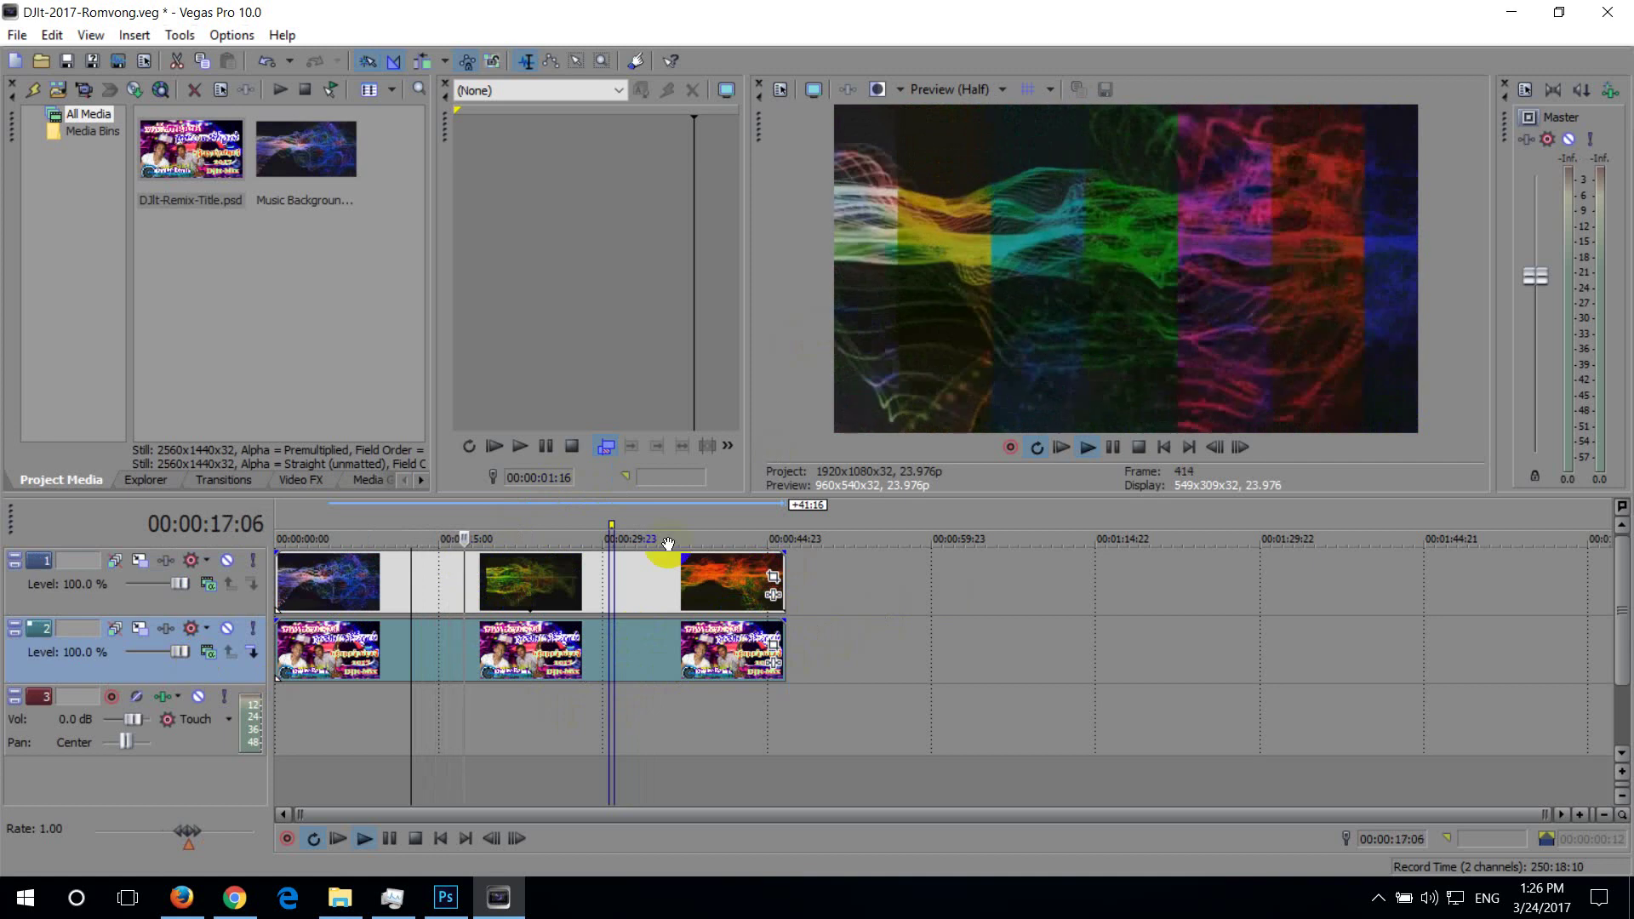
pyautogui.press('space')
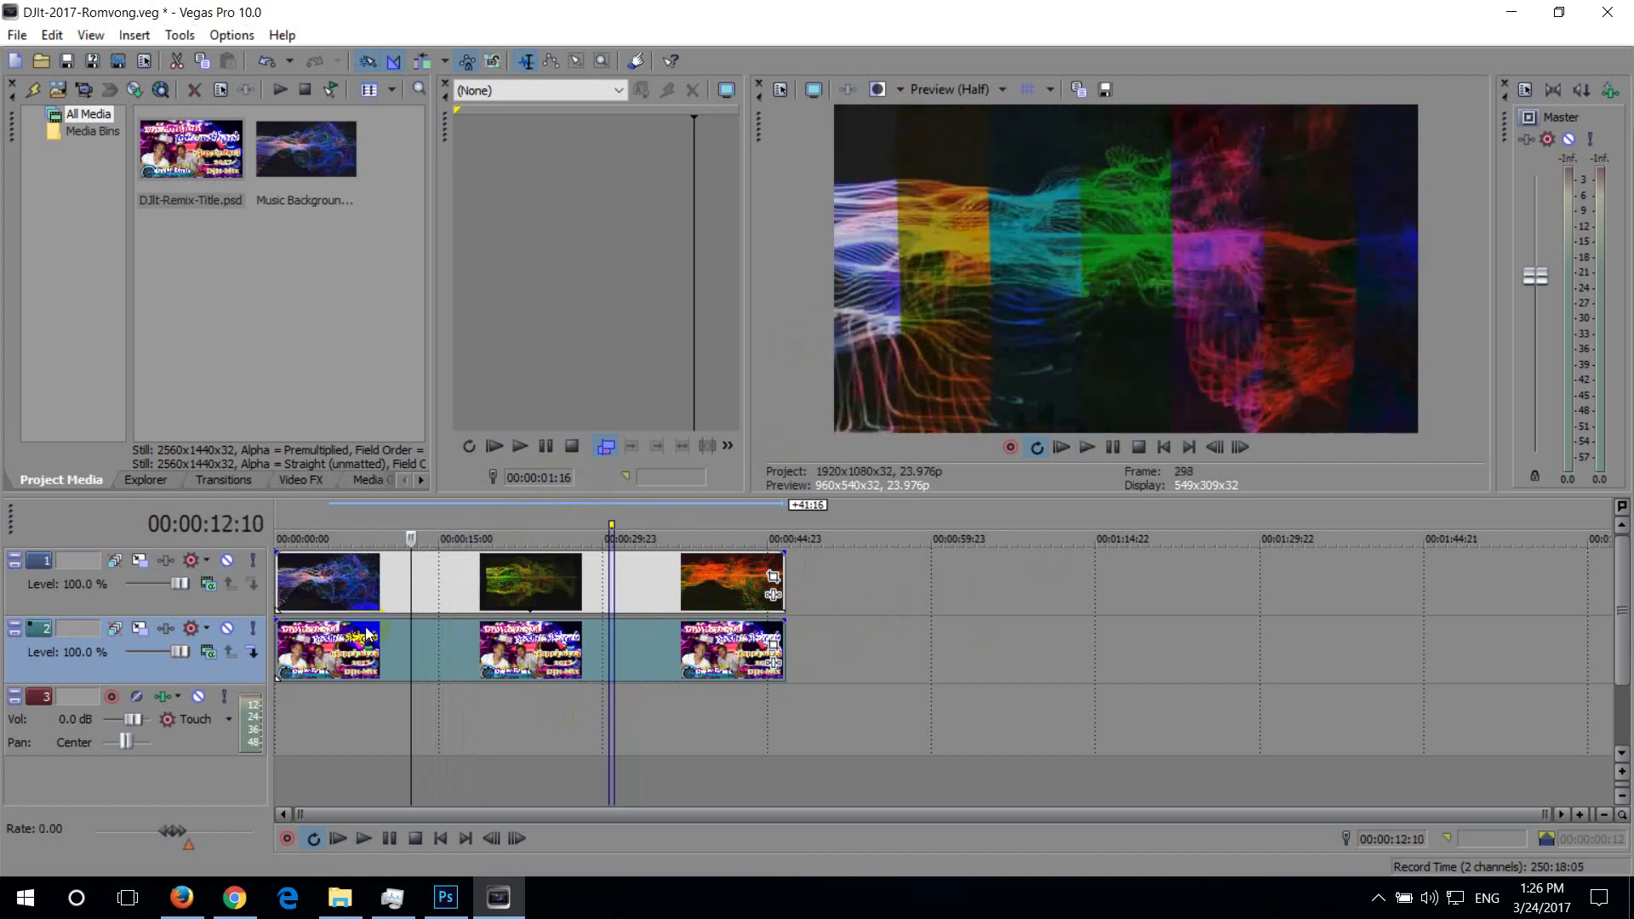
pyautogui.moveTo(482, 594); pyautogui.dragTo(610, 601)
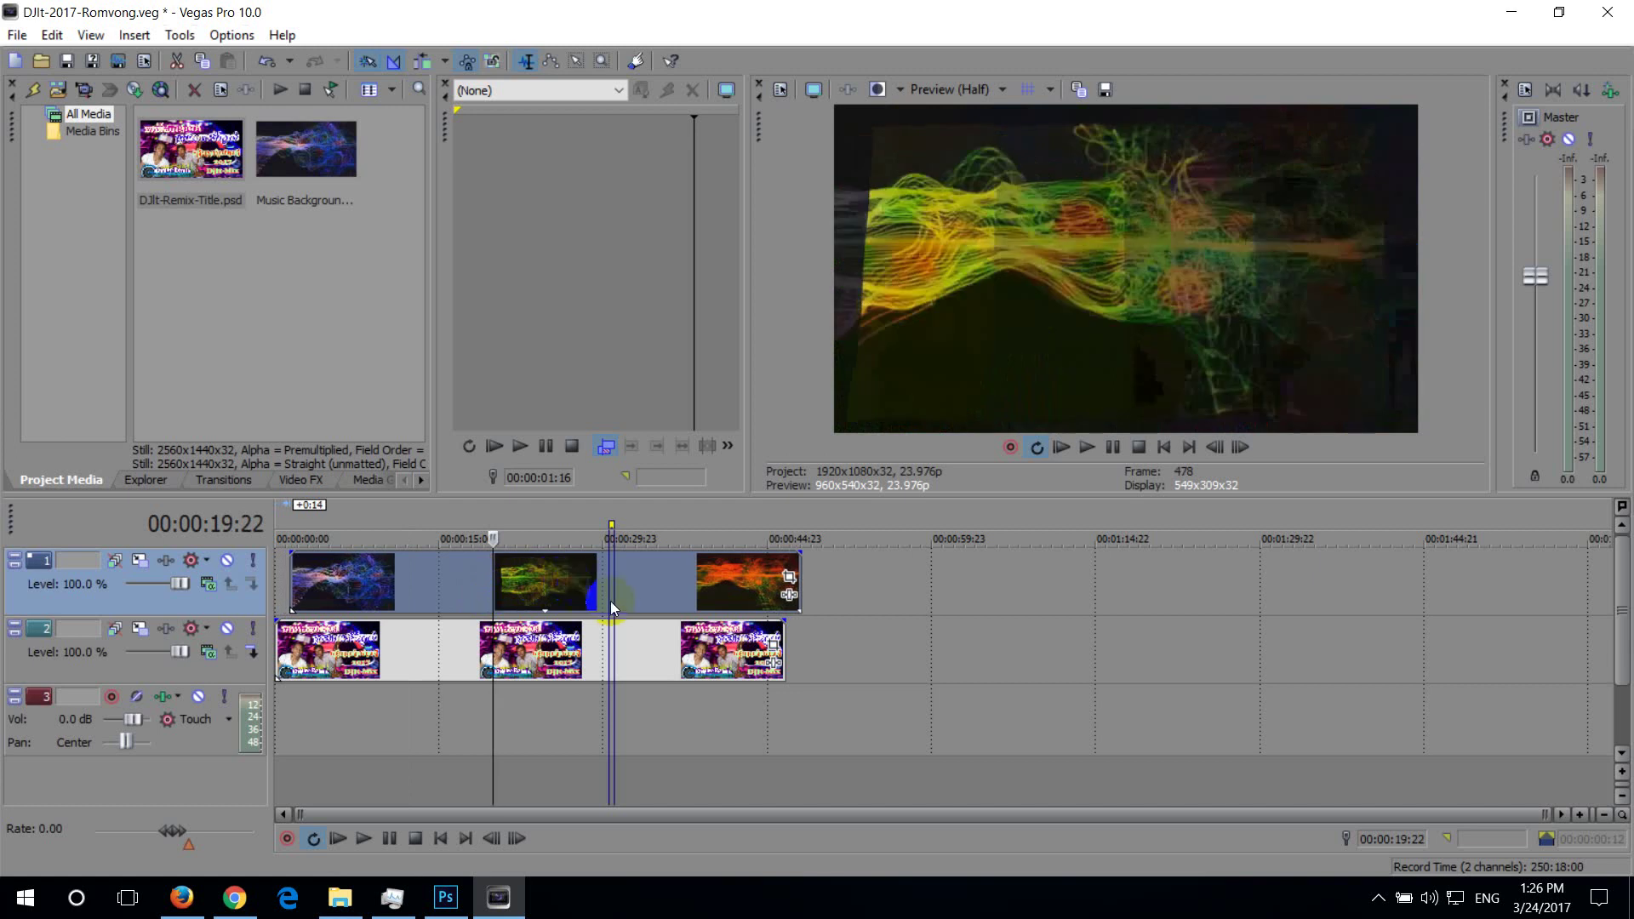
# Nudge the background clips into line with the titles and play from 21 seconds
pyautogui.click(450, 585)
pyautogui.click(415, 584)
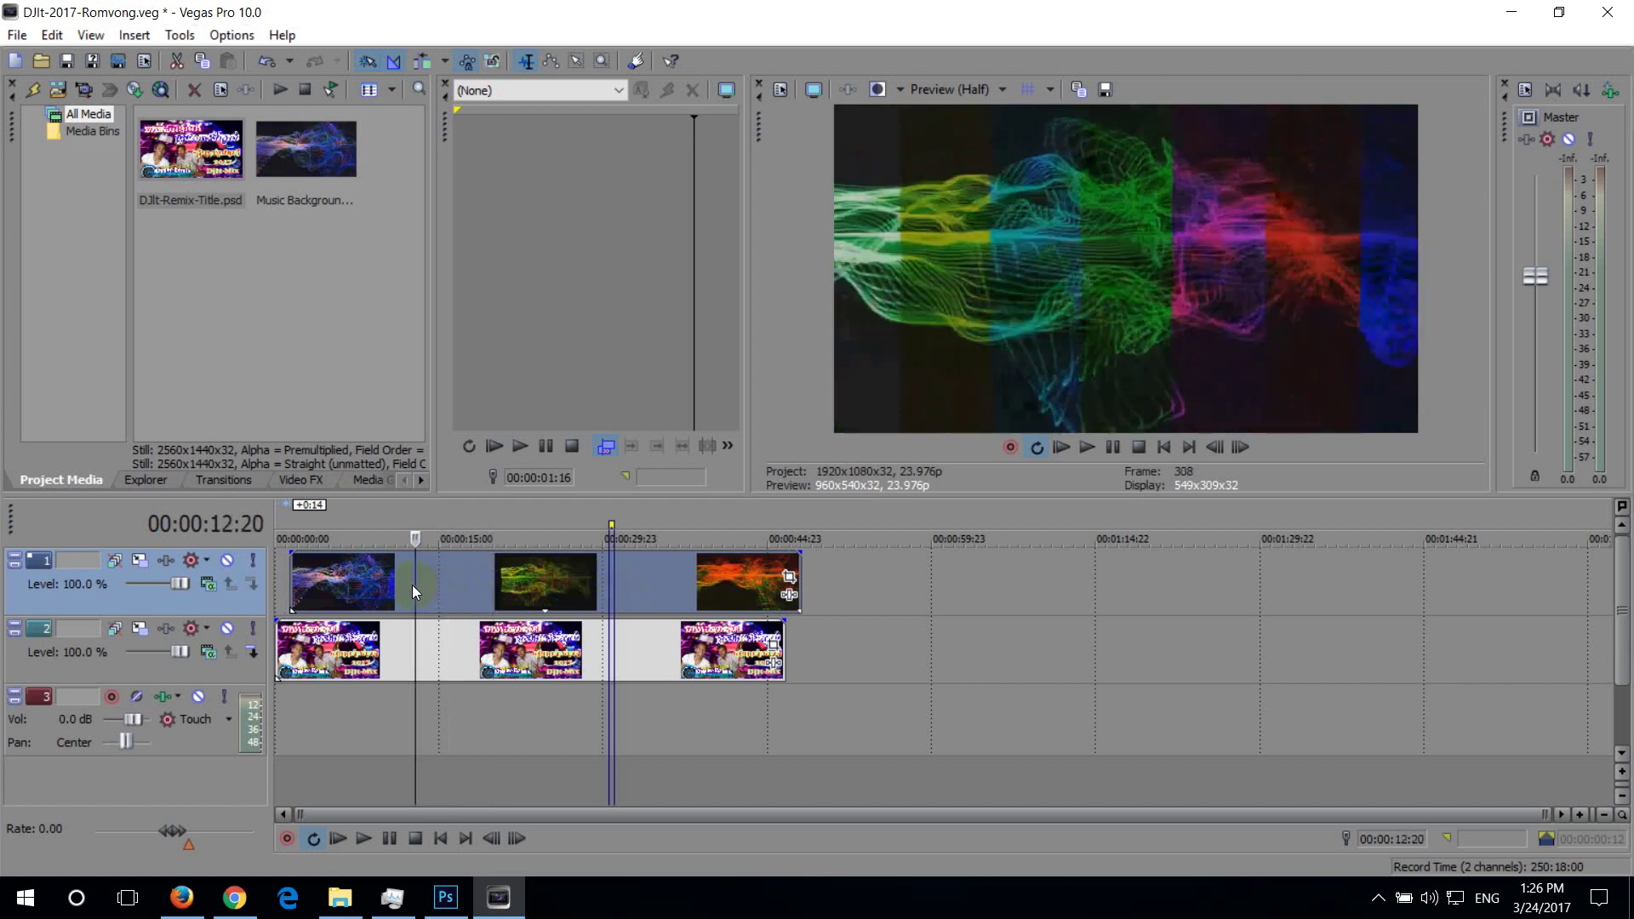
pyautogui.moveTo(445, 582); pyautogui.dragTo(498, 595)
pyautogui.click(500, 584)
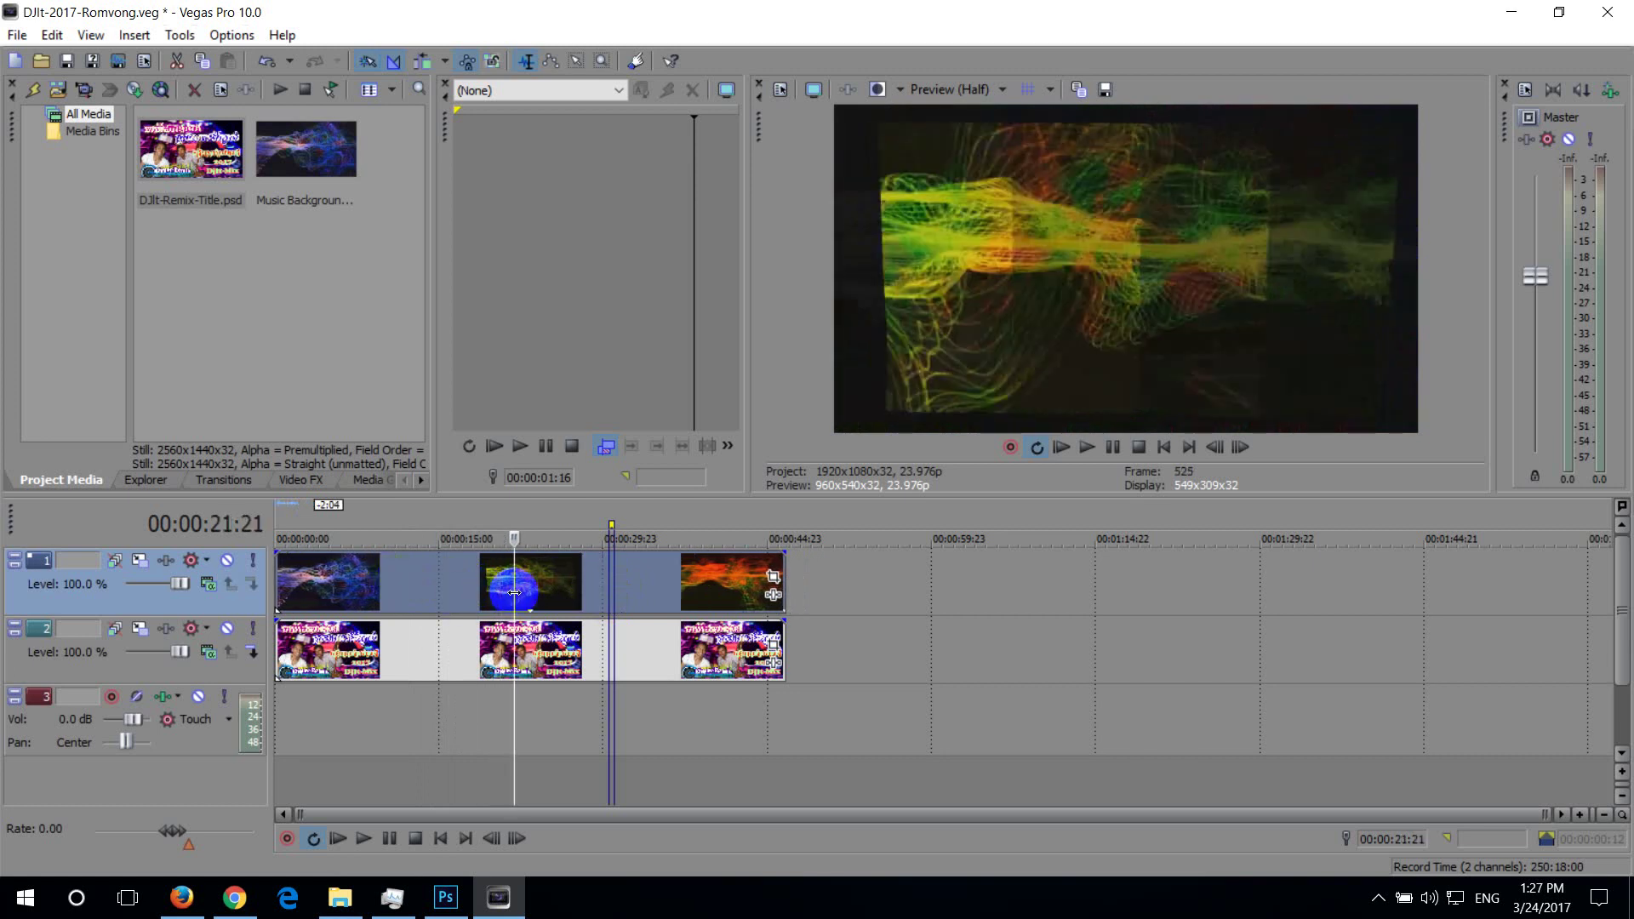
pyautogui.click(517, 598)
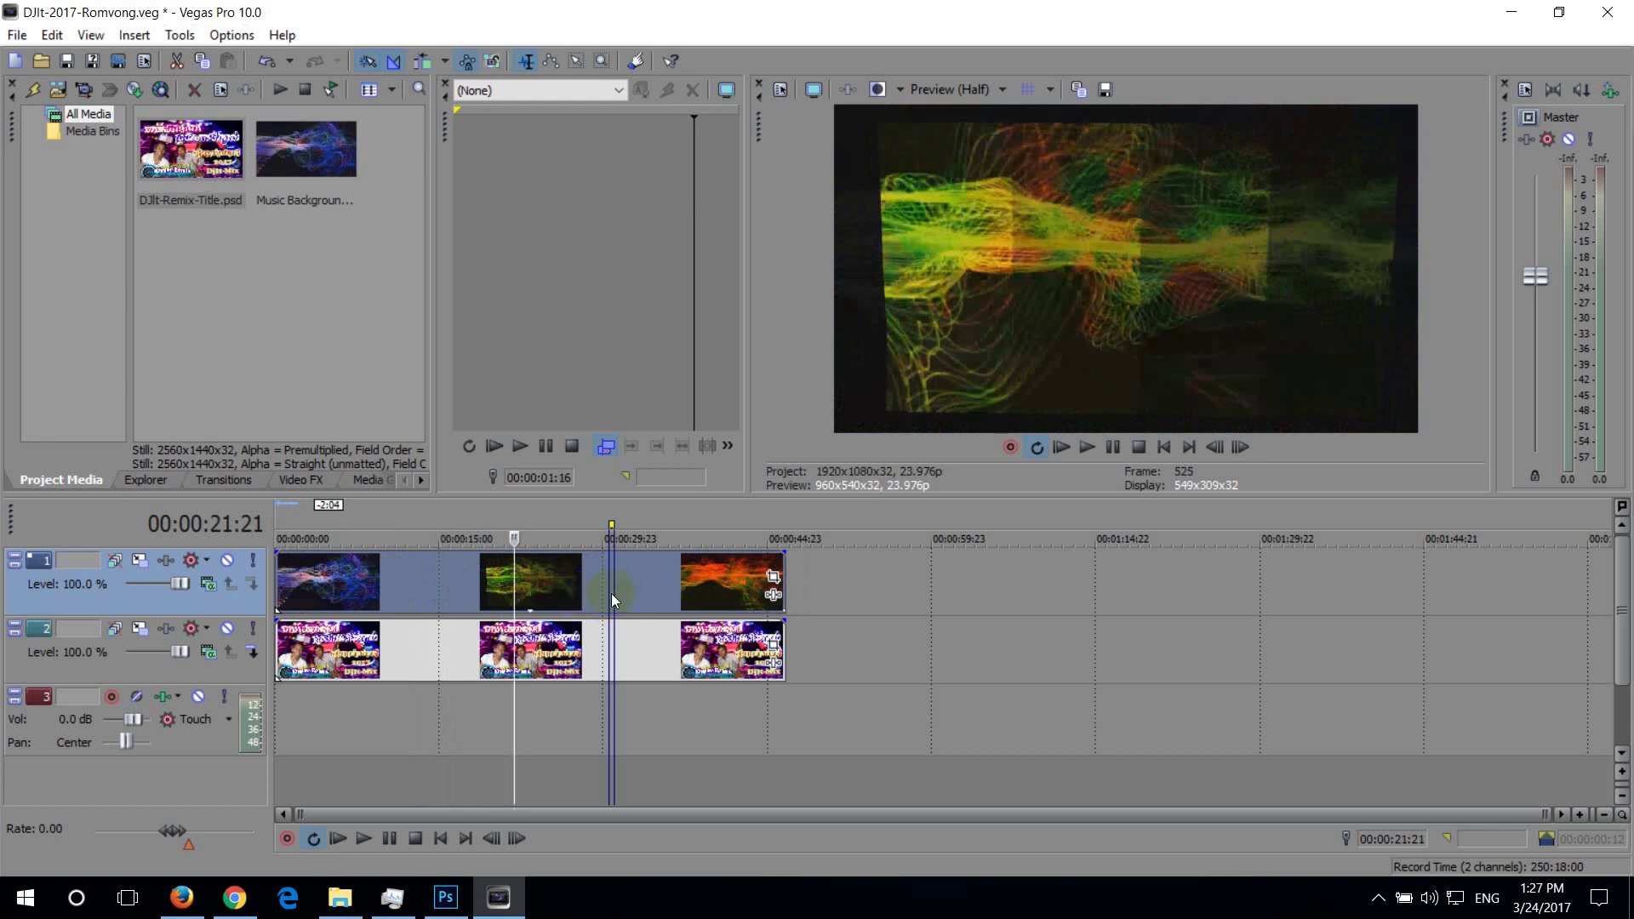
pyautogui.press('space')
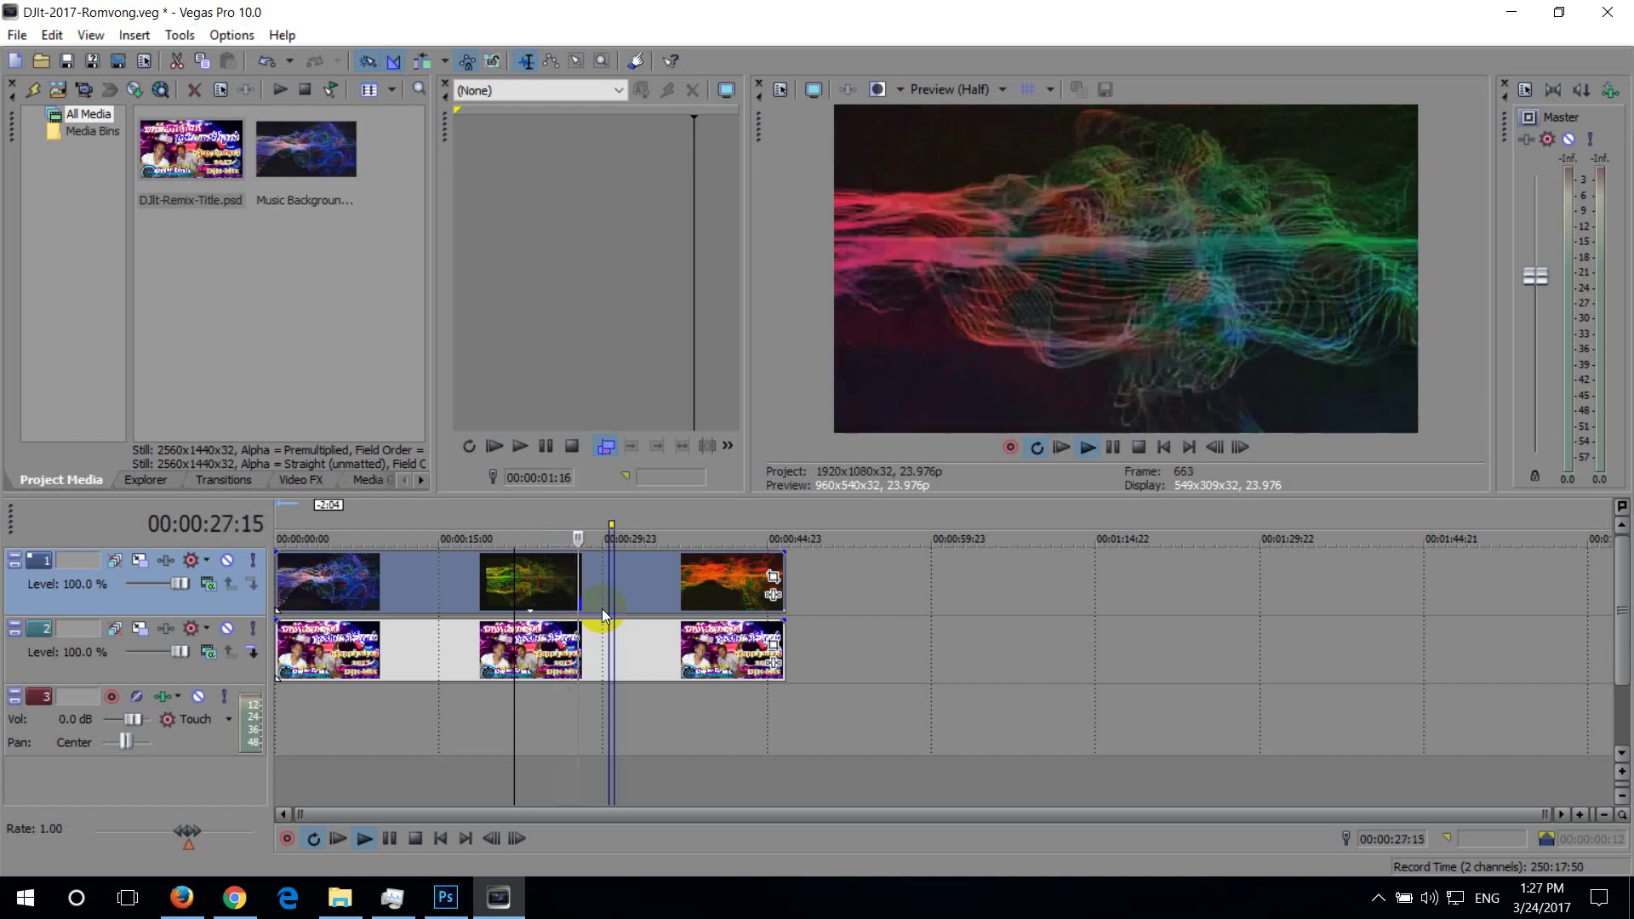
pyautogui.press('space')
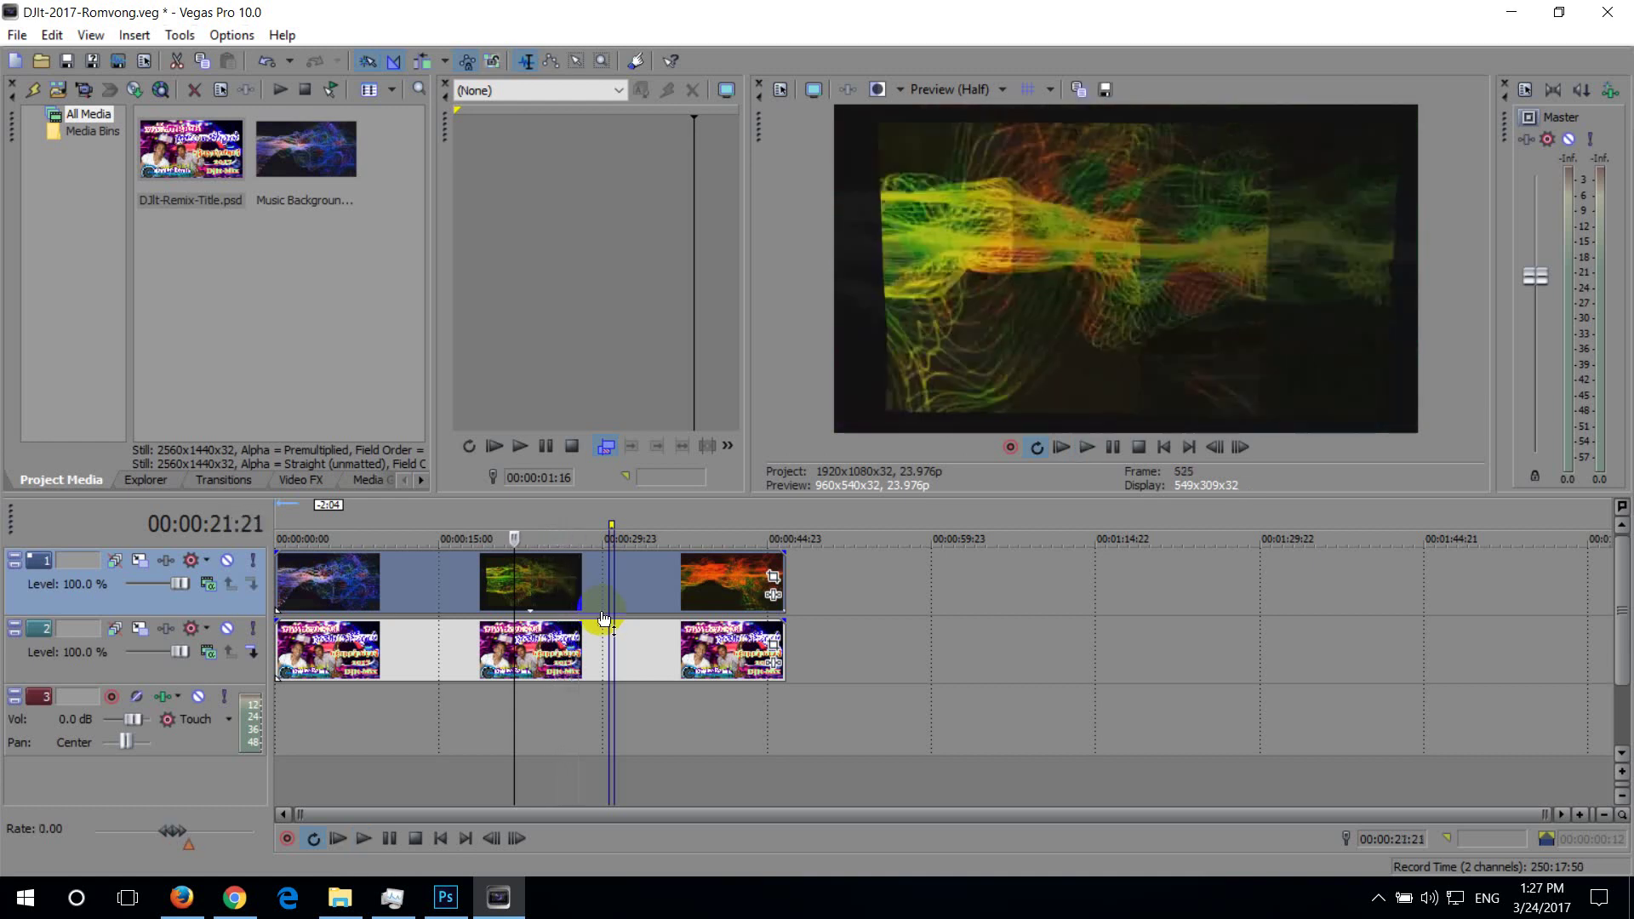
# Check frames from 39 seconds back to the start, stepping back to 15 seconds
pyautogui.click(706, 596)
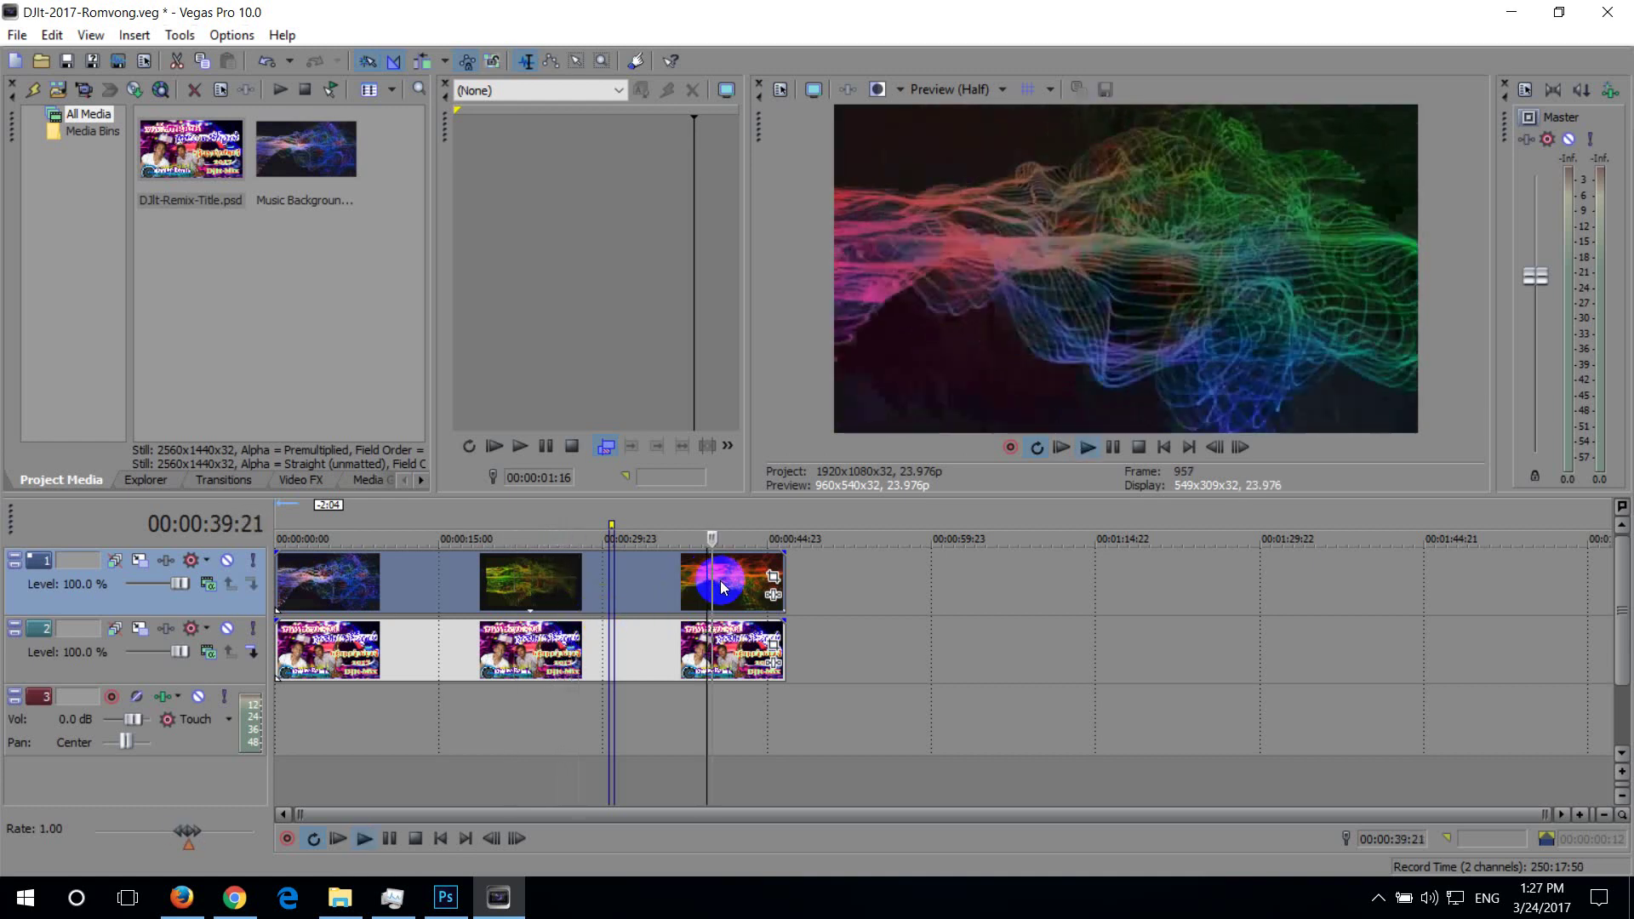
pyautogui.click(524, 599)
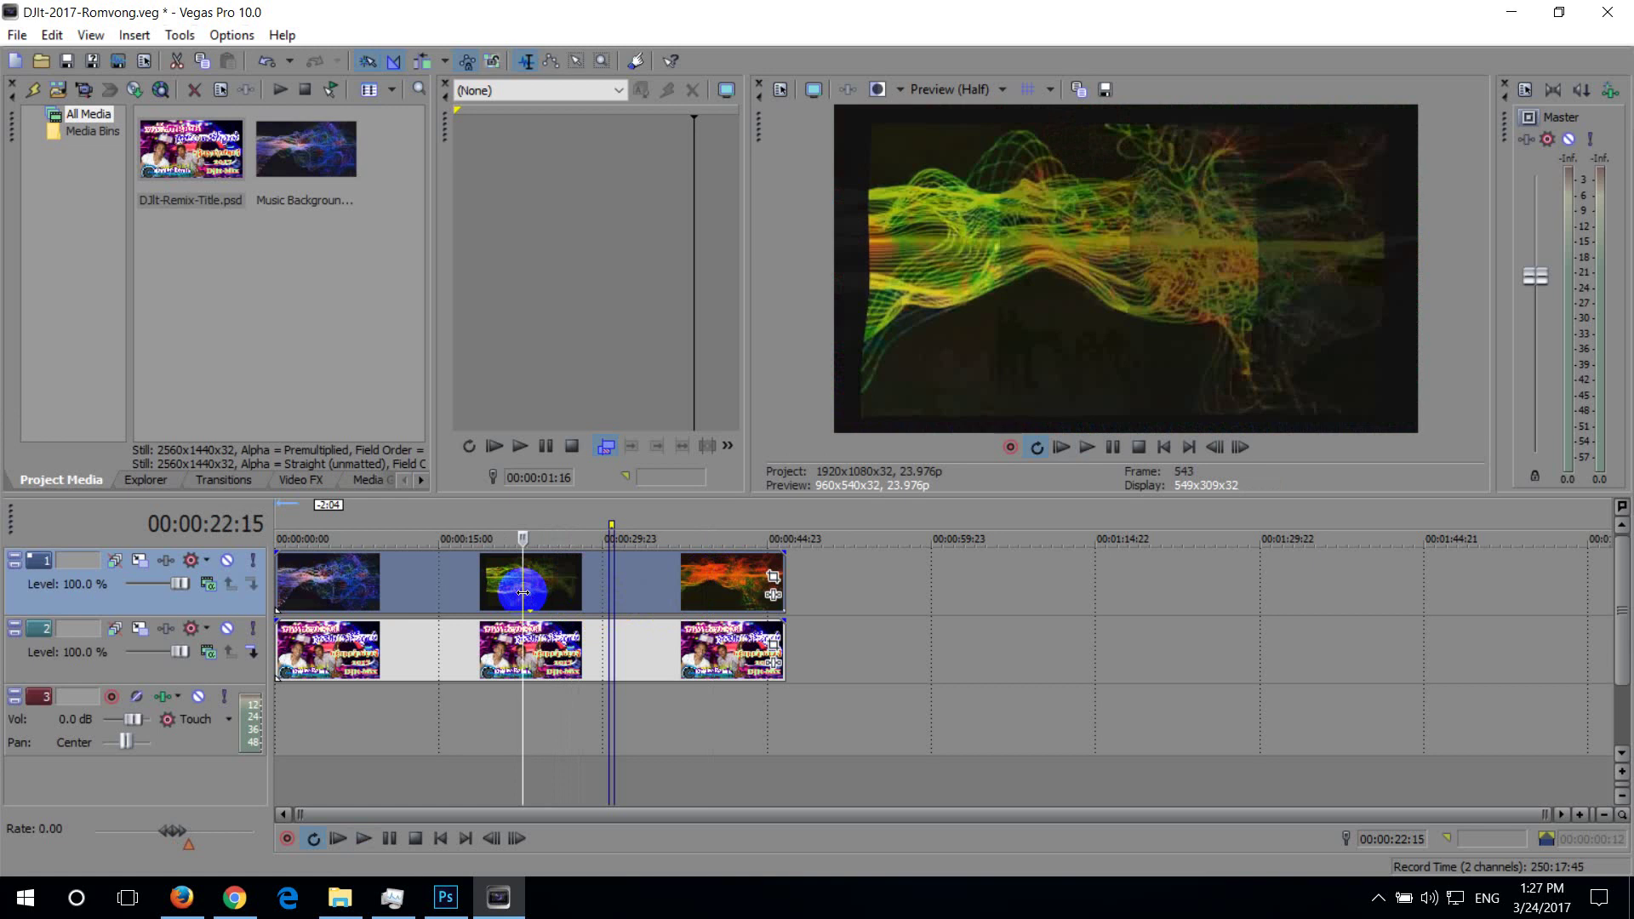
pyautogui.click(483, 594)
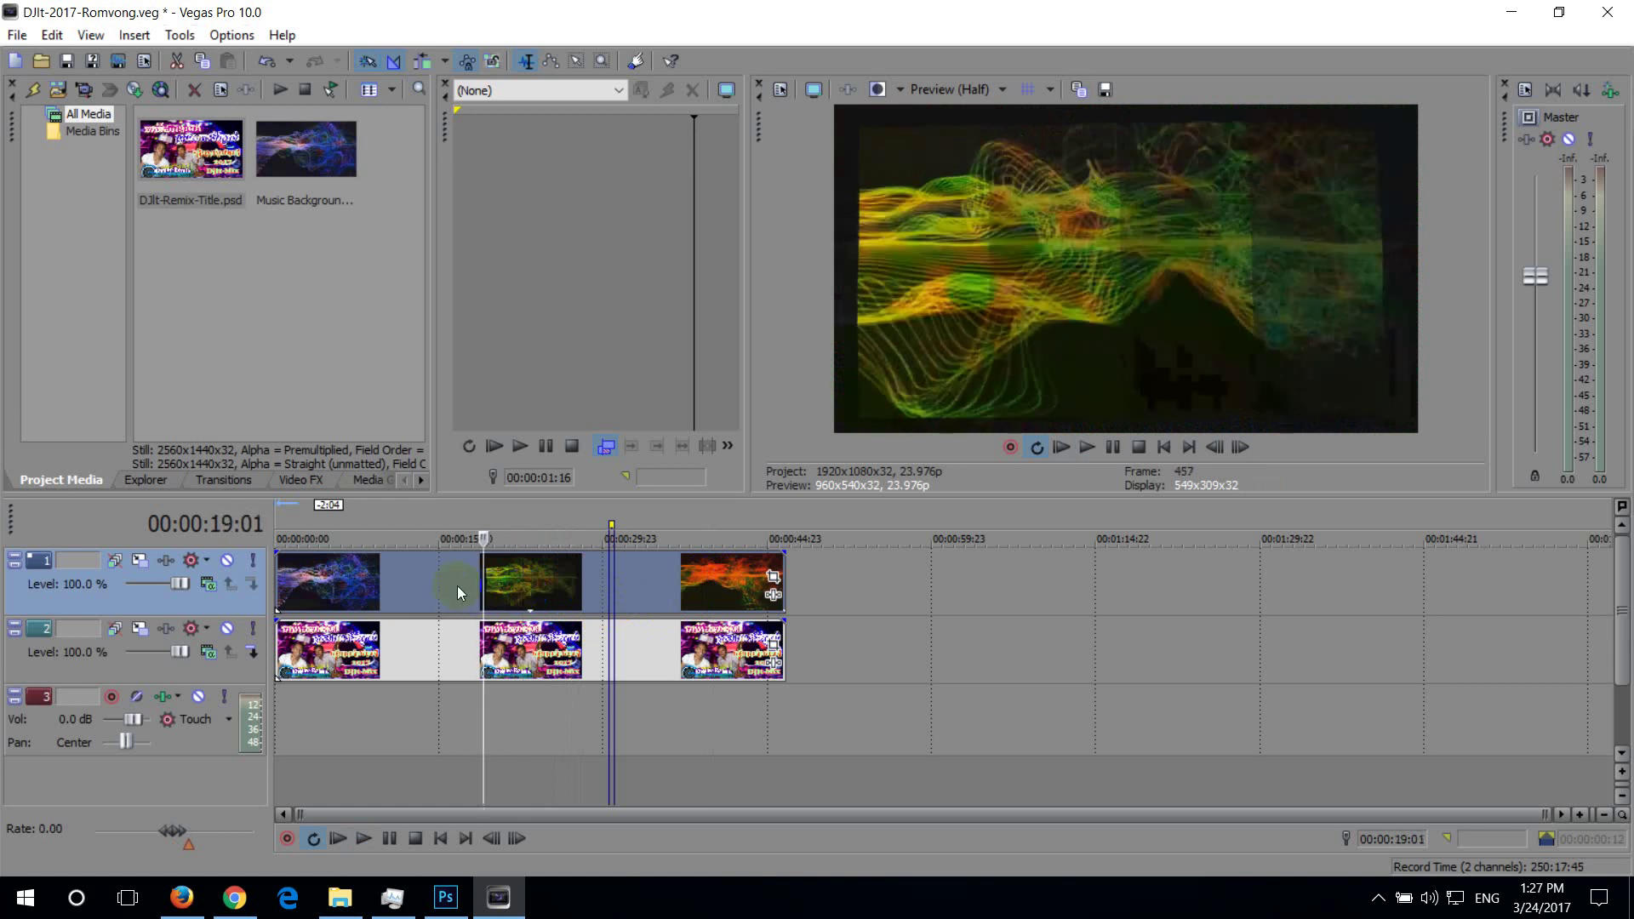
pyautogui.click(457, 586)
pyautogui.click(420, 590)
pyautogui.click(380, 594)
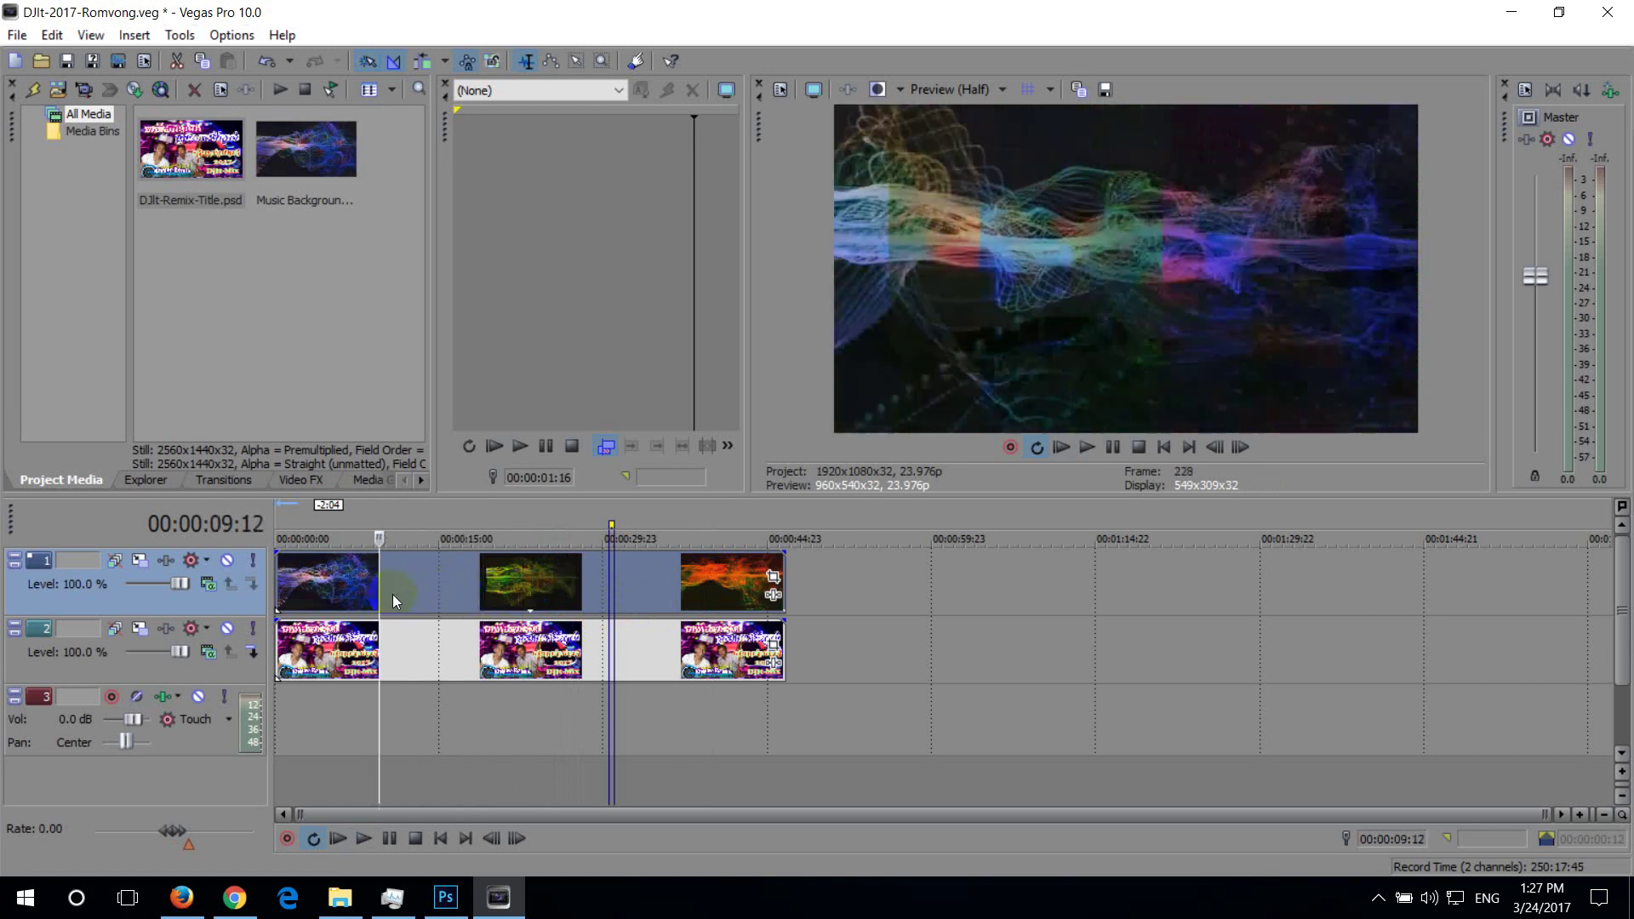
pyautogui.click(314, 594)
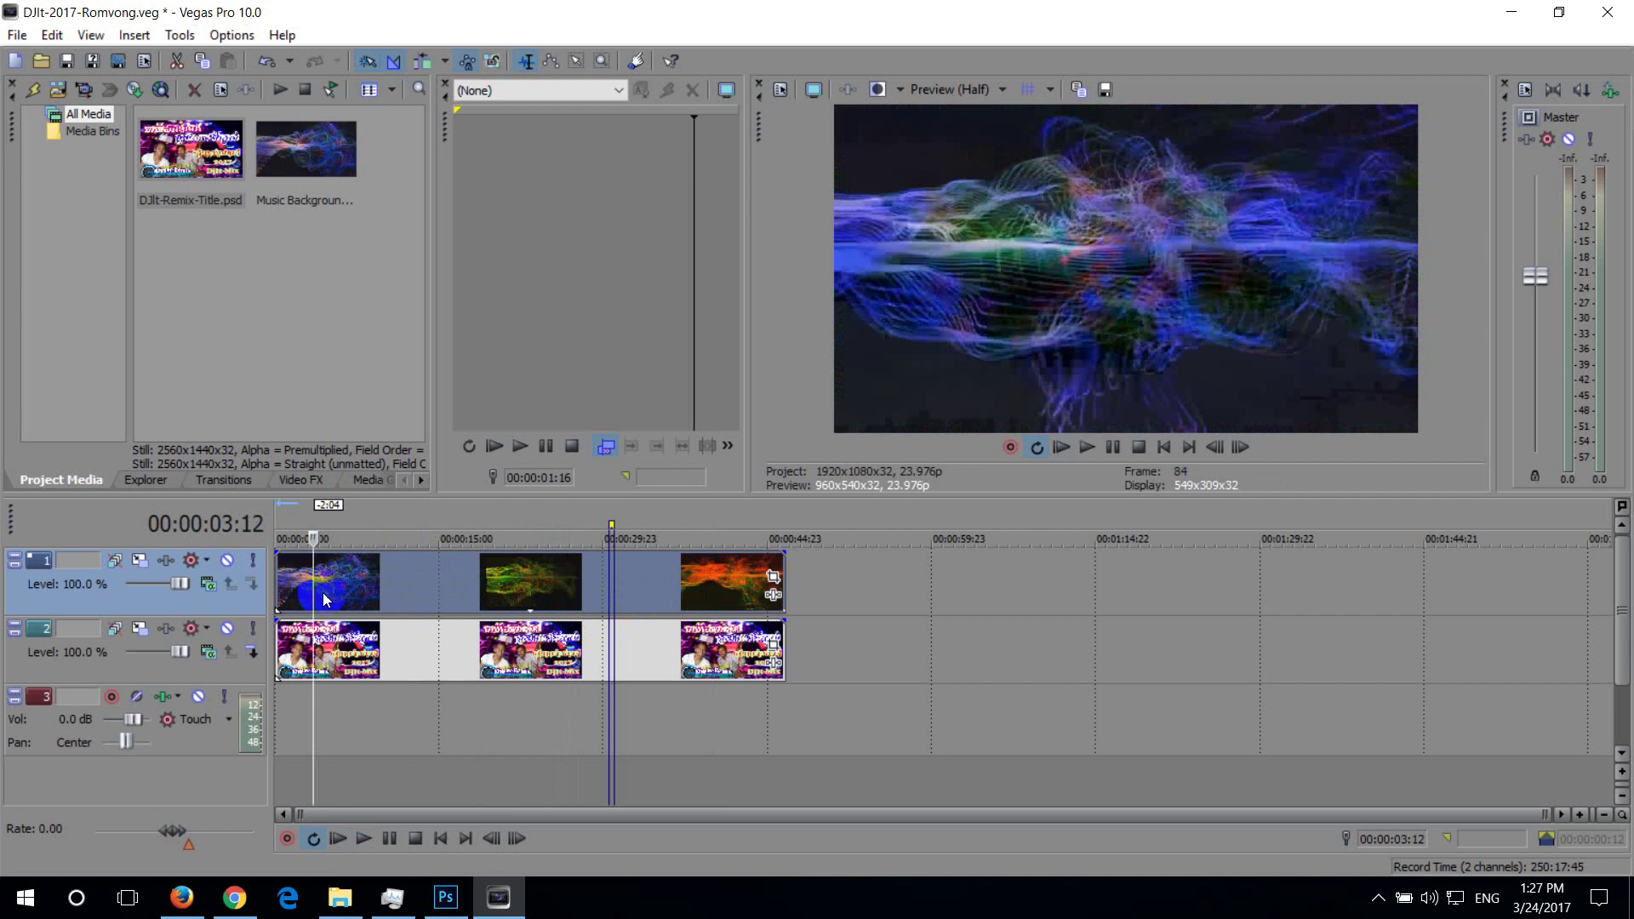
pyautogui.press('space')
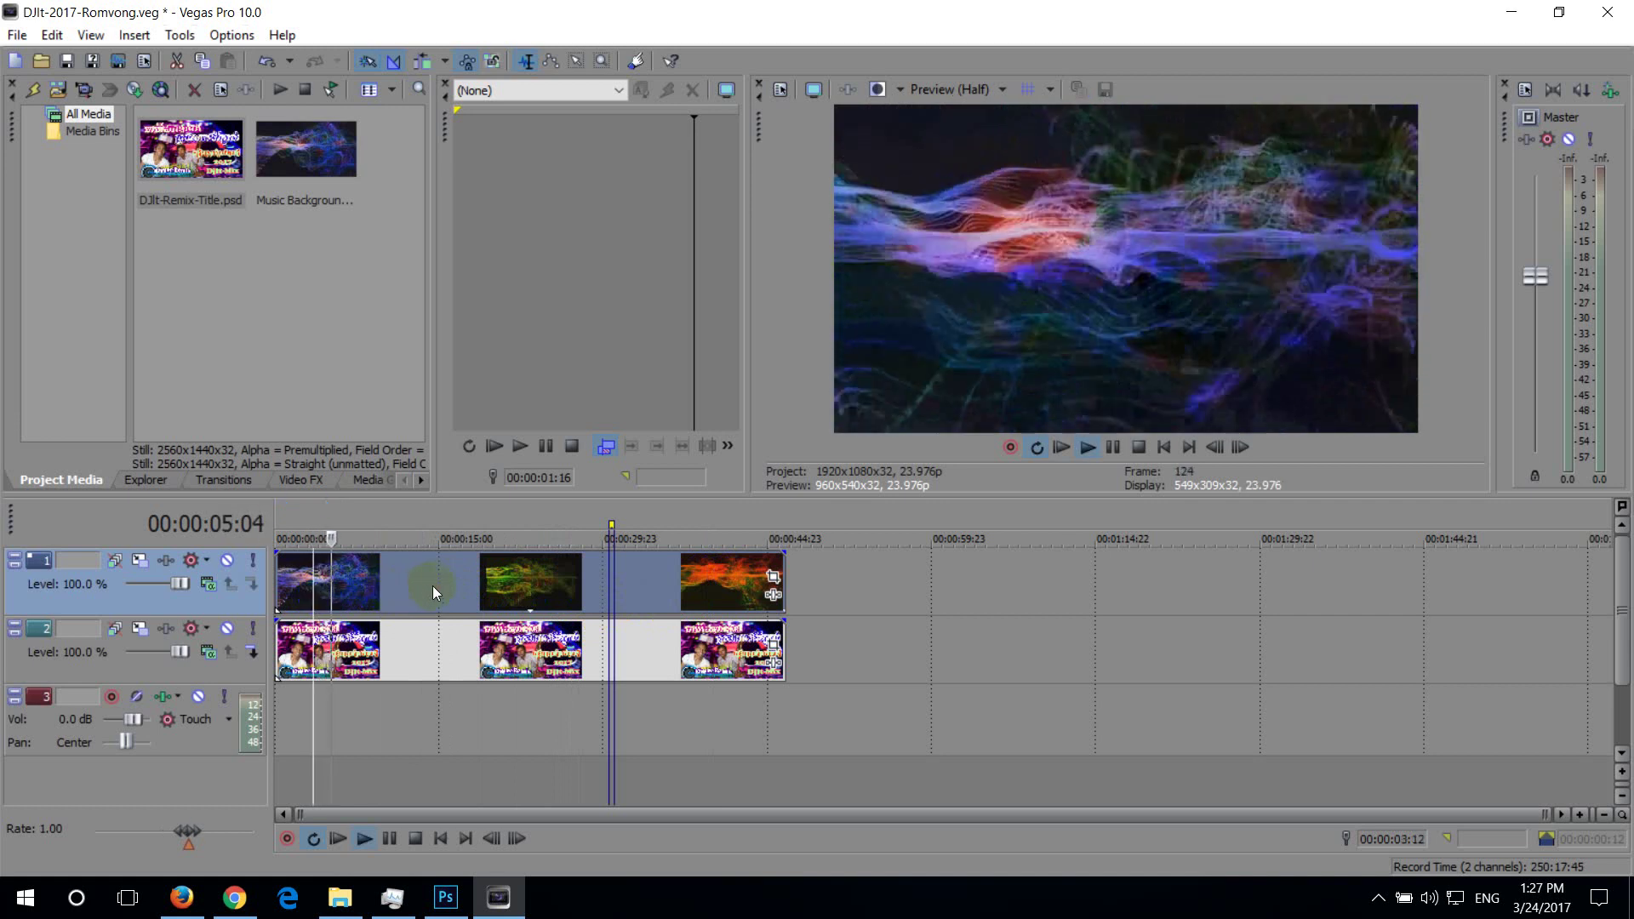
pyautogui.click(451, 584)
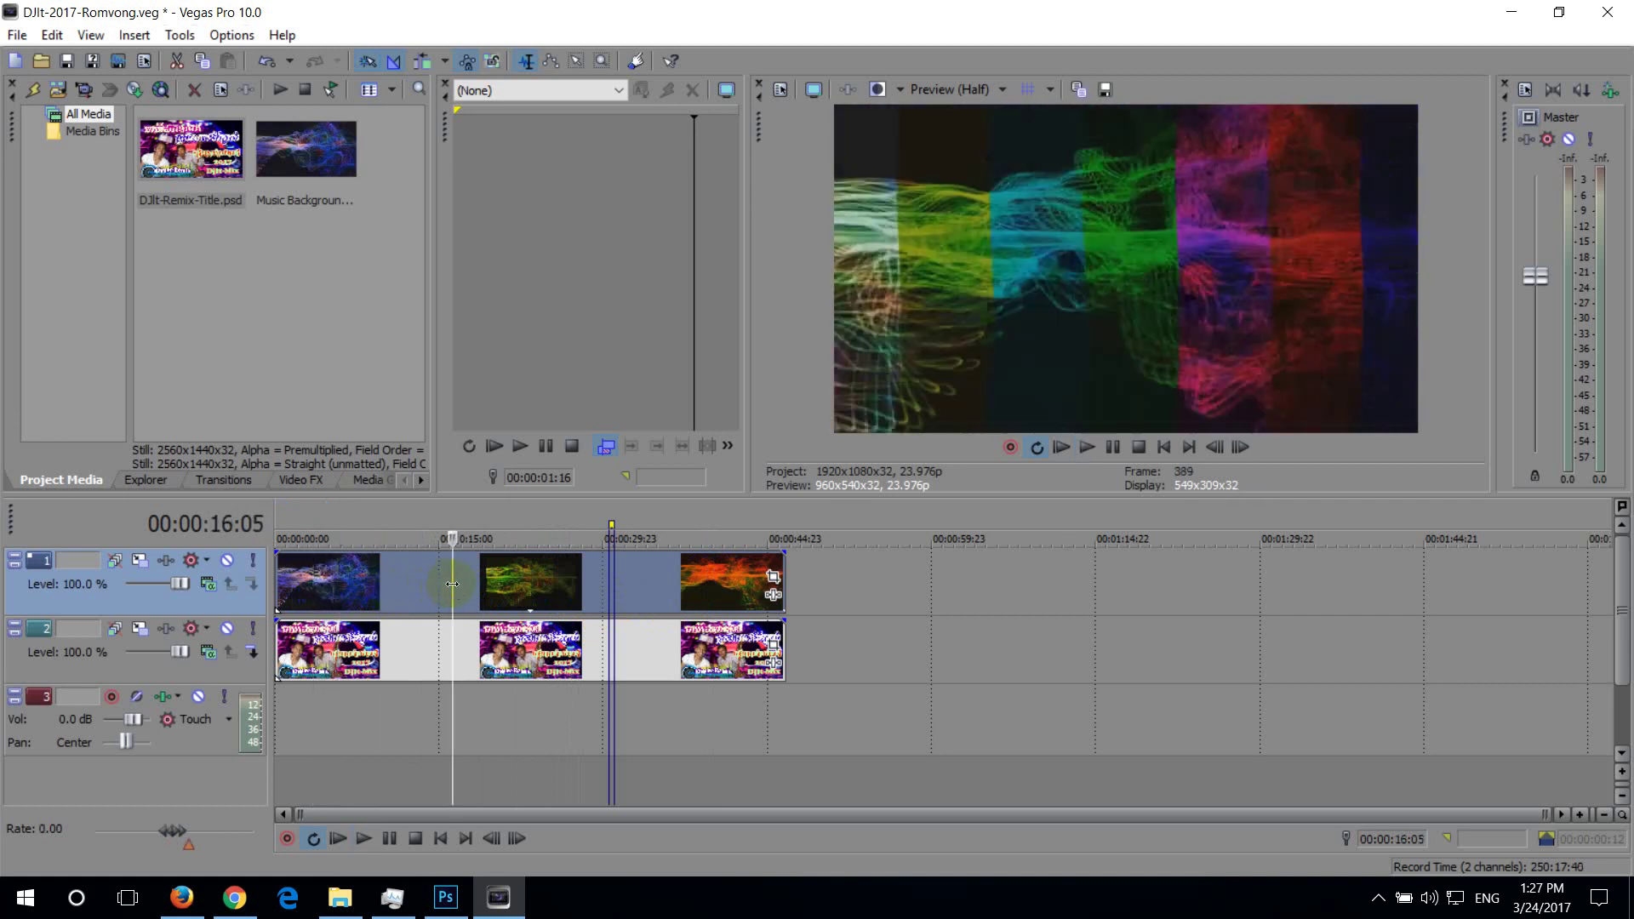
pyautogui.press('Left')
pyautogui.press('Left')
pyautogui.press('Left')
pyautogui.press('Left')
pyautogui.press('Left')
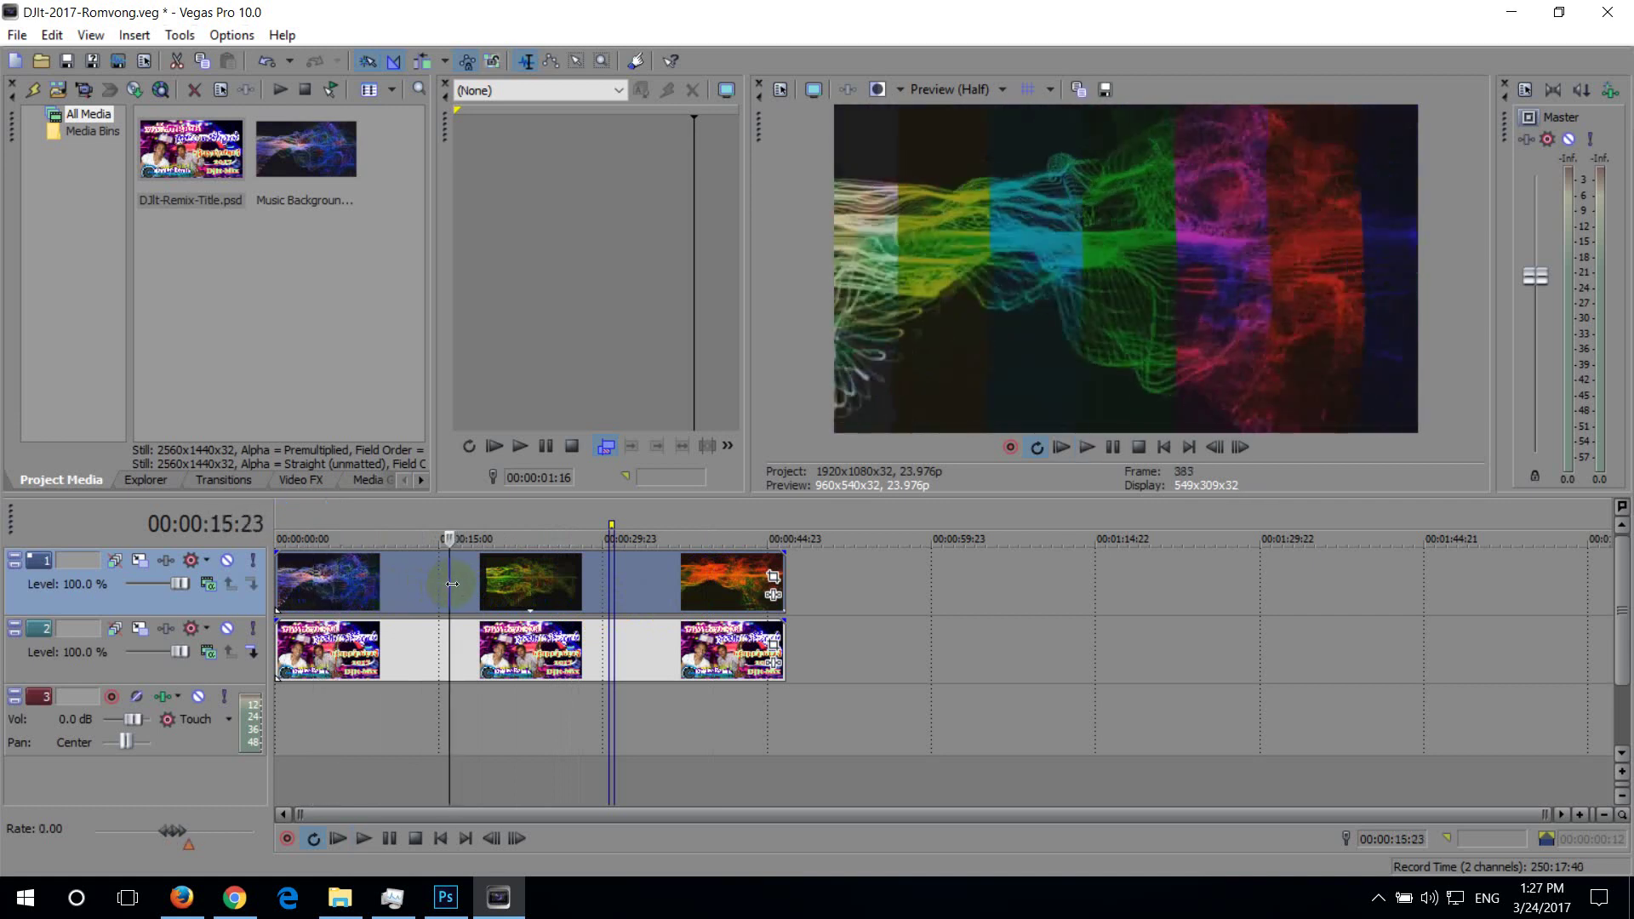
pyautogui.press('Left')
pyautogui.press('Left')
pyautogui.press('Left')
pyautogui.press('Left')
pyautogui.press('Left')
pyautogui.press('Left')
pyautogui.press('Left')
pyautogui.press('Left')
pyautogui.press('Left')
pyautogui.press('Left')
pyautogui.press('Left')
pyautogui.press('Left')
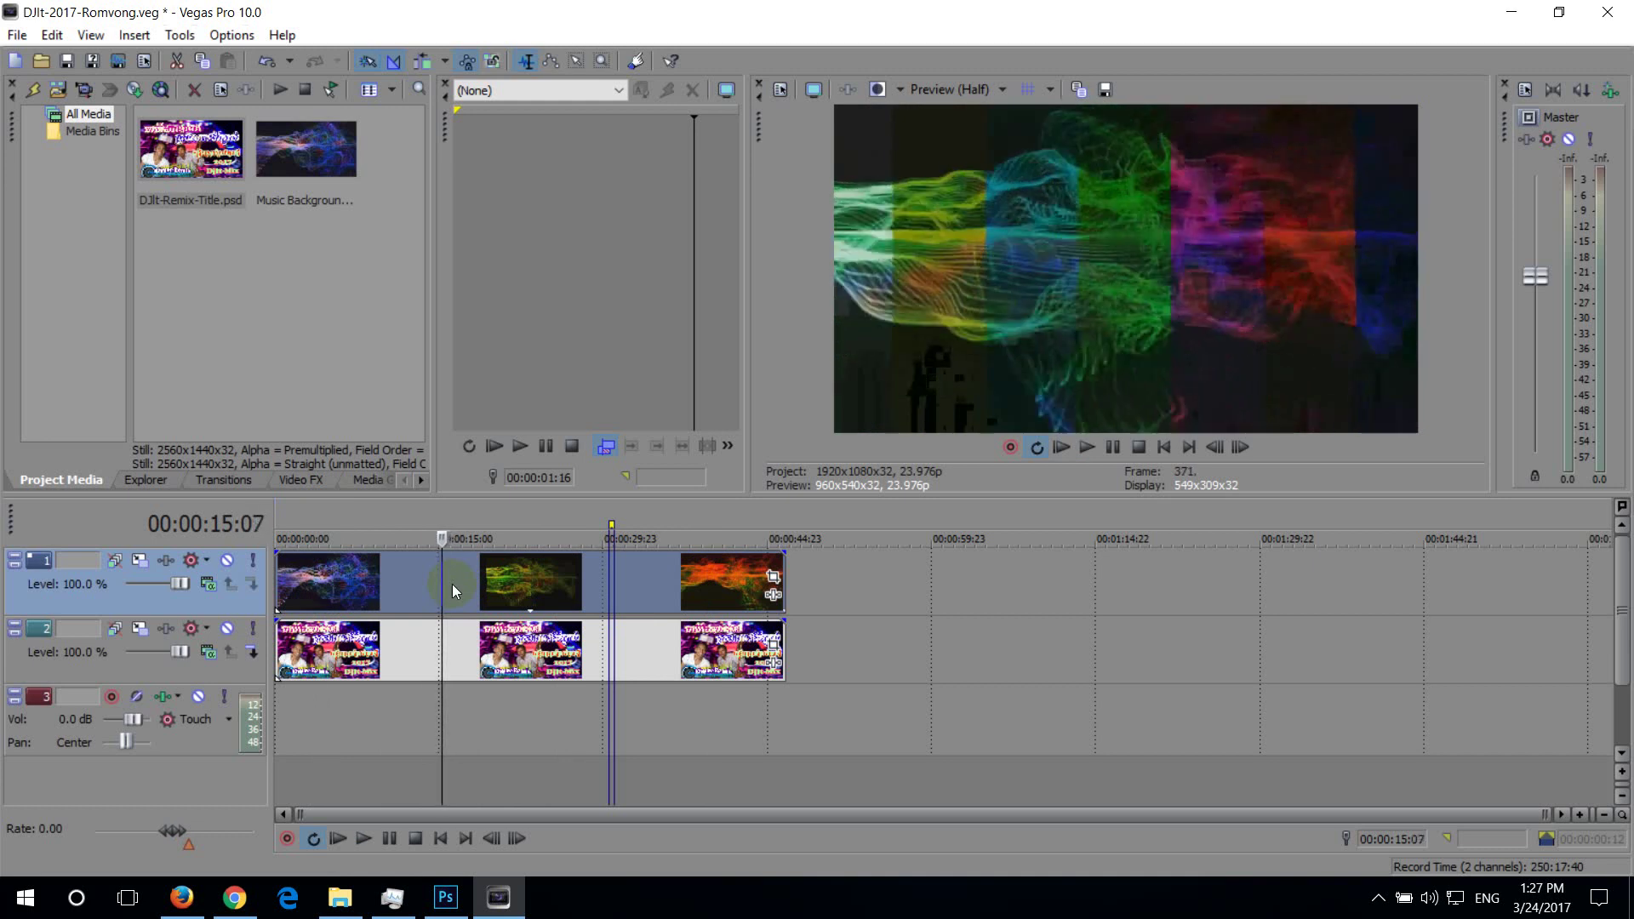
pyautogui.press('Left')
pyautogui.press('Left')
pyautogui.press('Left')
pyautogui.press('Left')
pyautogui.press('Left')
pyautogui.press('Left')
pyautogui.press('Left')
pyautogui.press('Left')
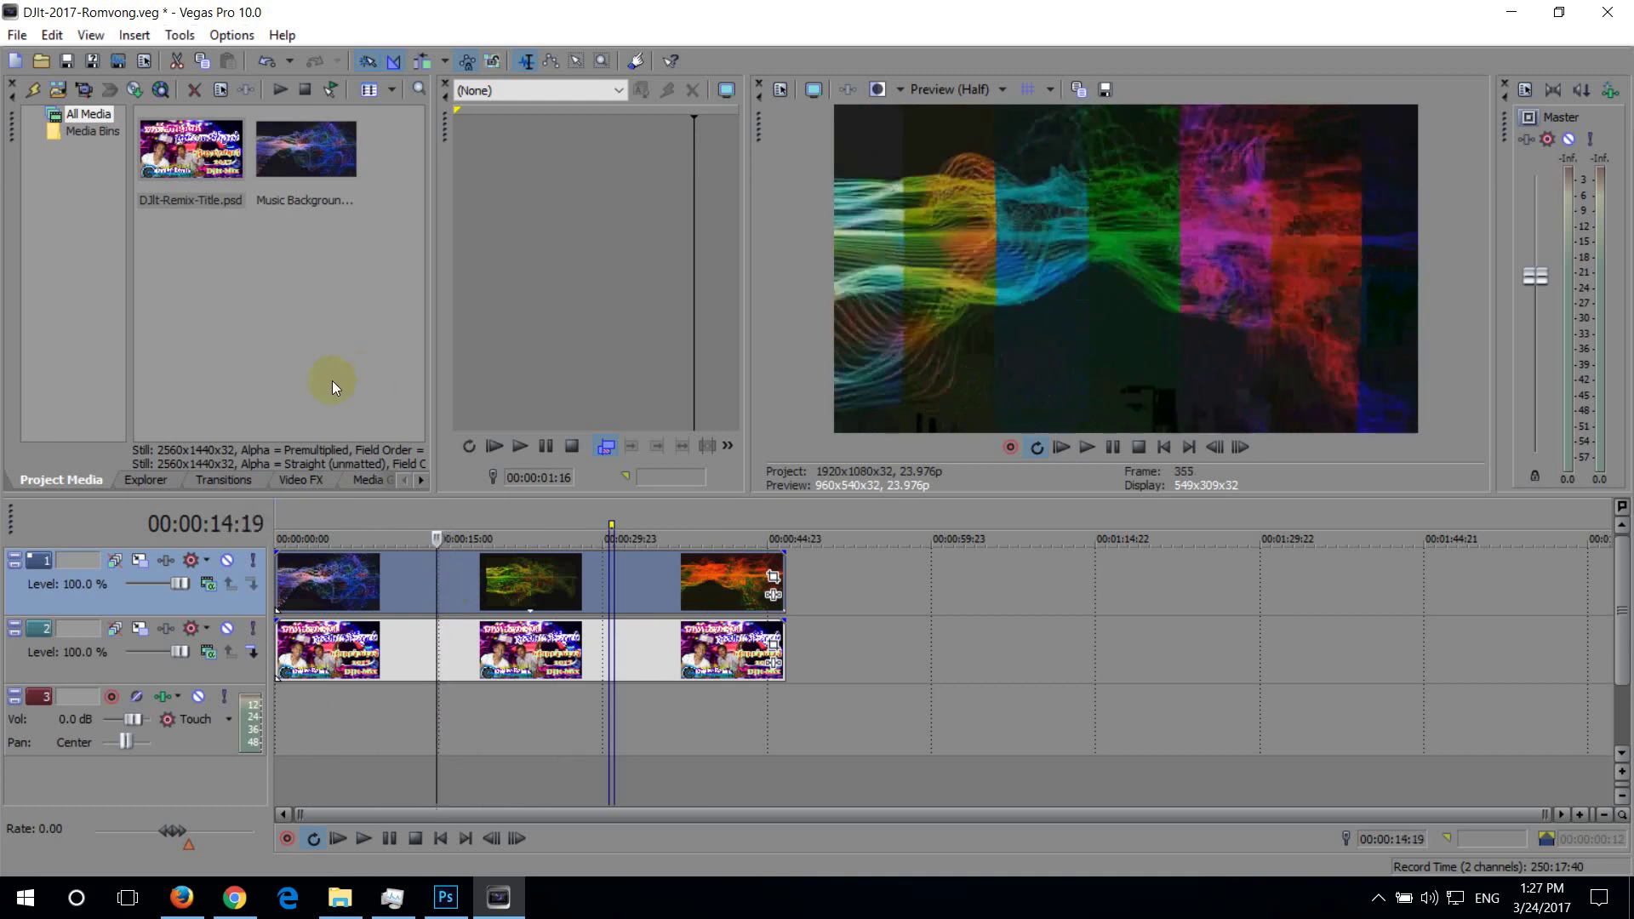
pyautogui.scroll(3, 438, 652)
pyautogui.click(665, 584)
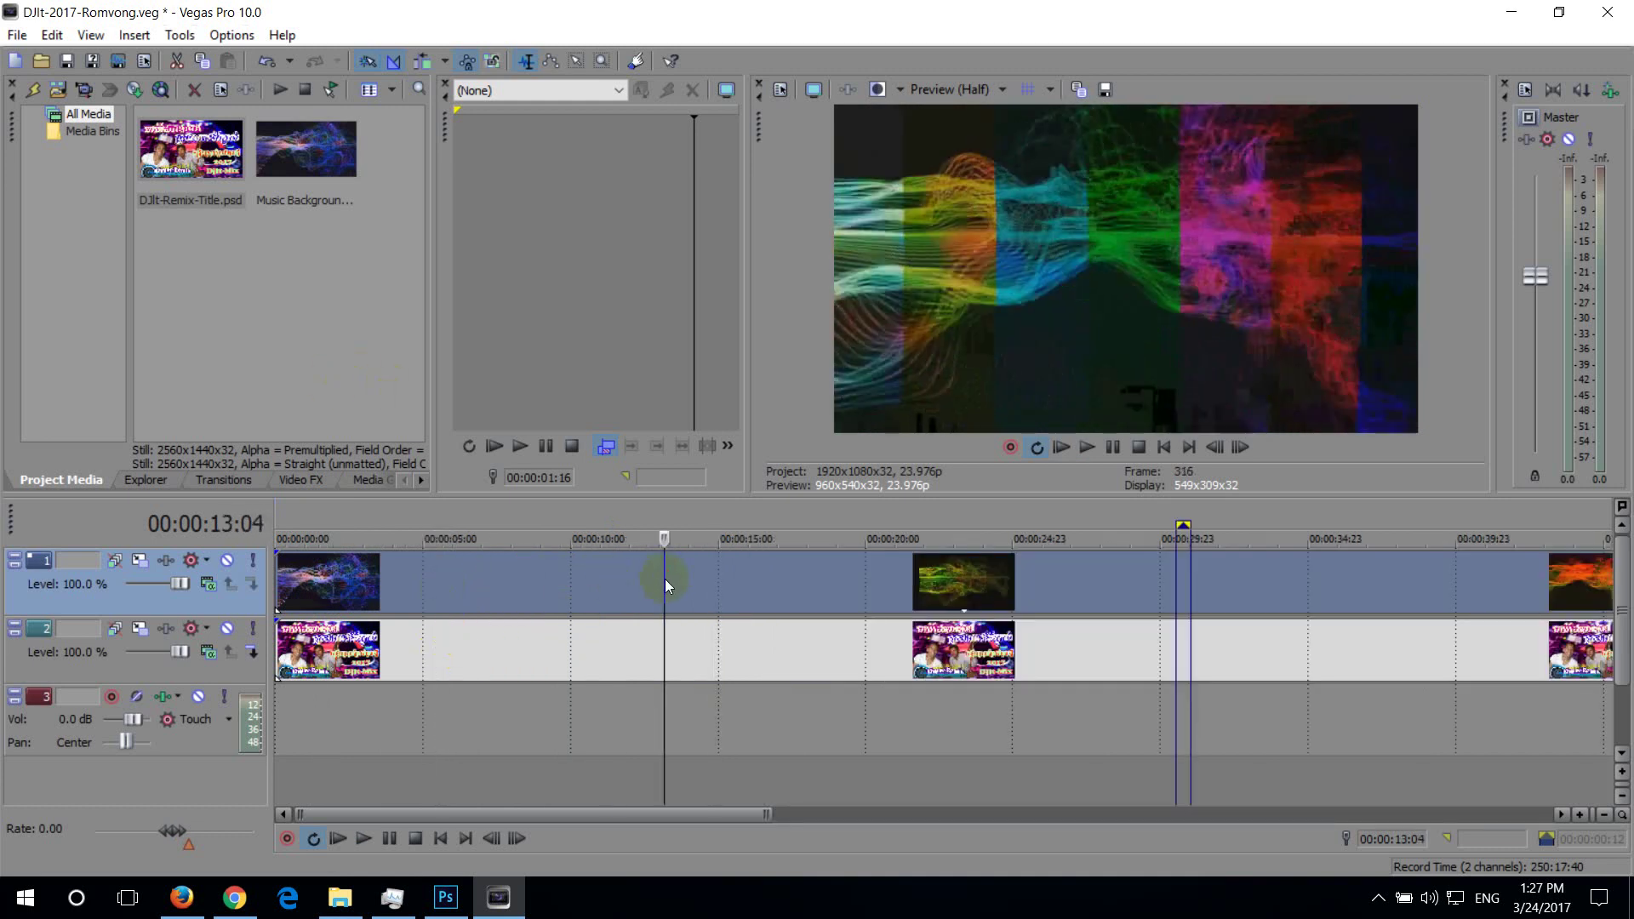
pyautogui.moveTo(665, 579); pyautogui.dragTo(531, 599)
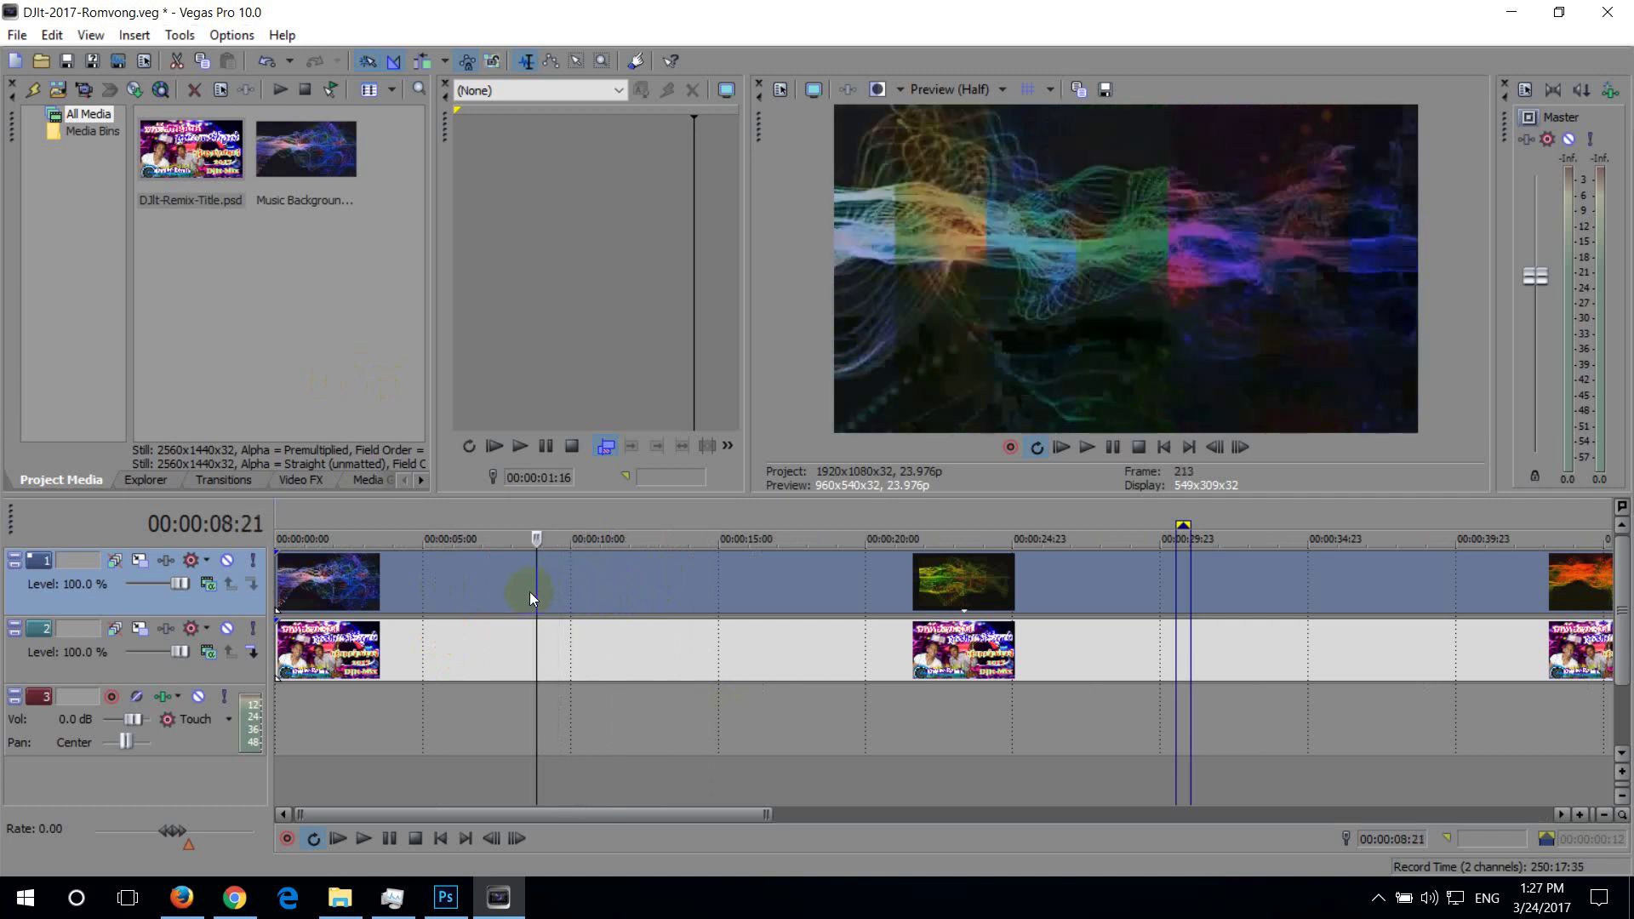
pyautogui.scroll(-3, 538, 590)
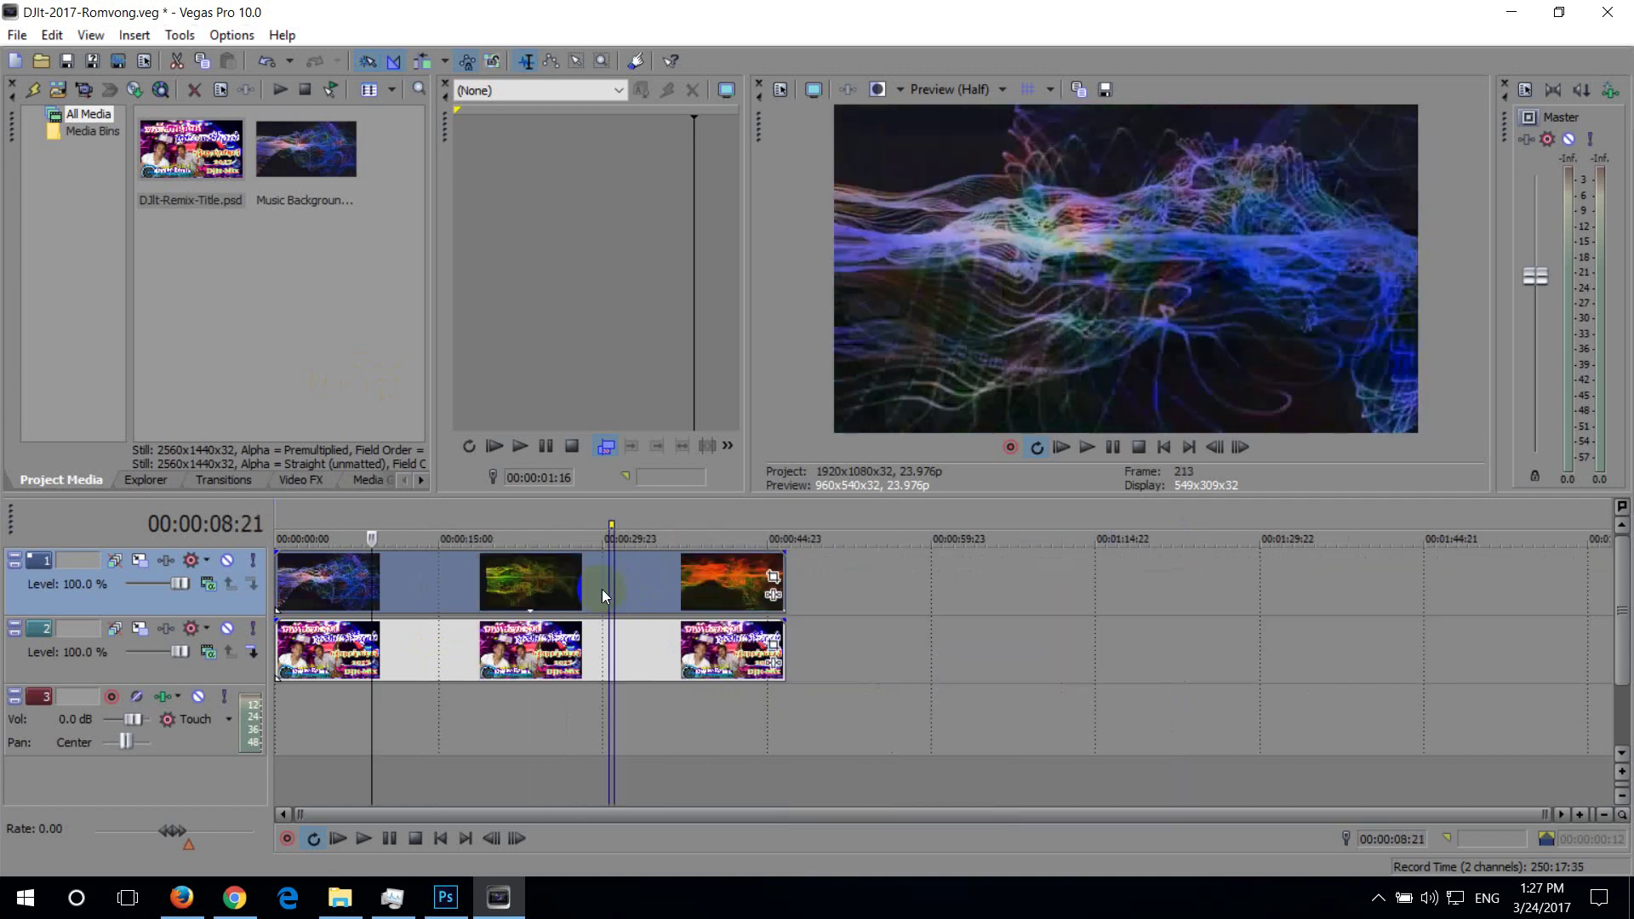
pyautogui.click(648, 583)
pyautogui.click(549, 600)
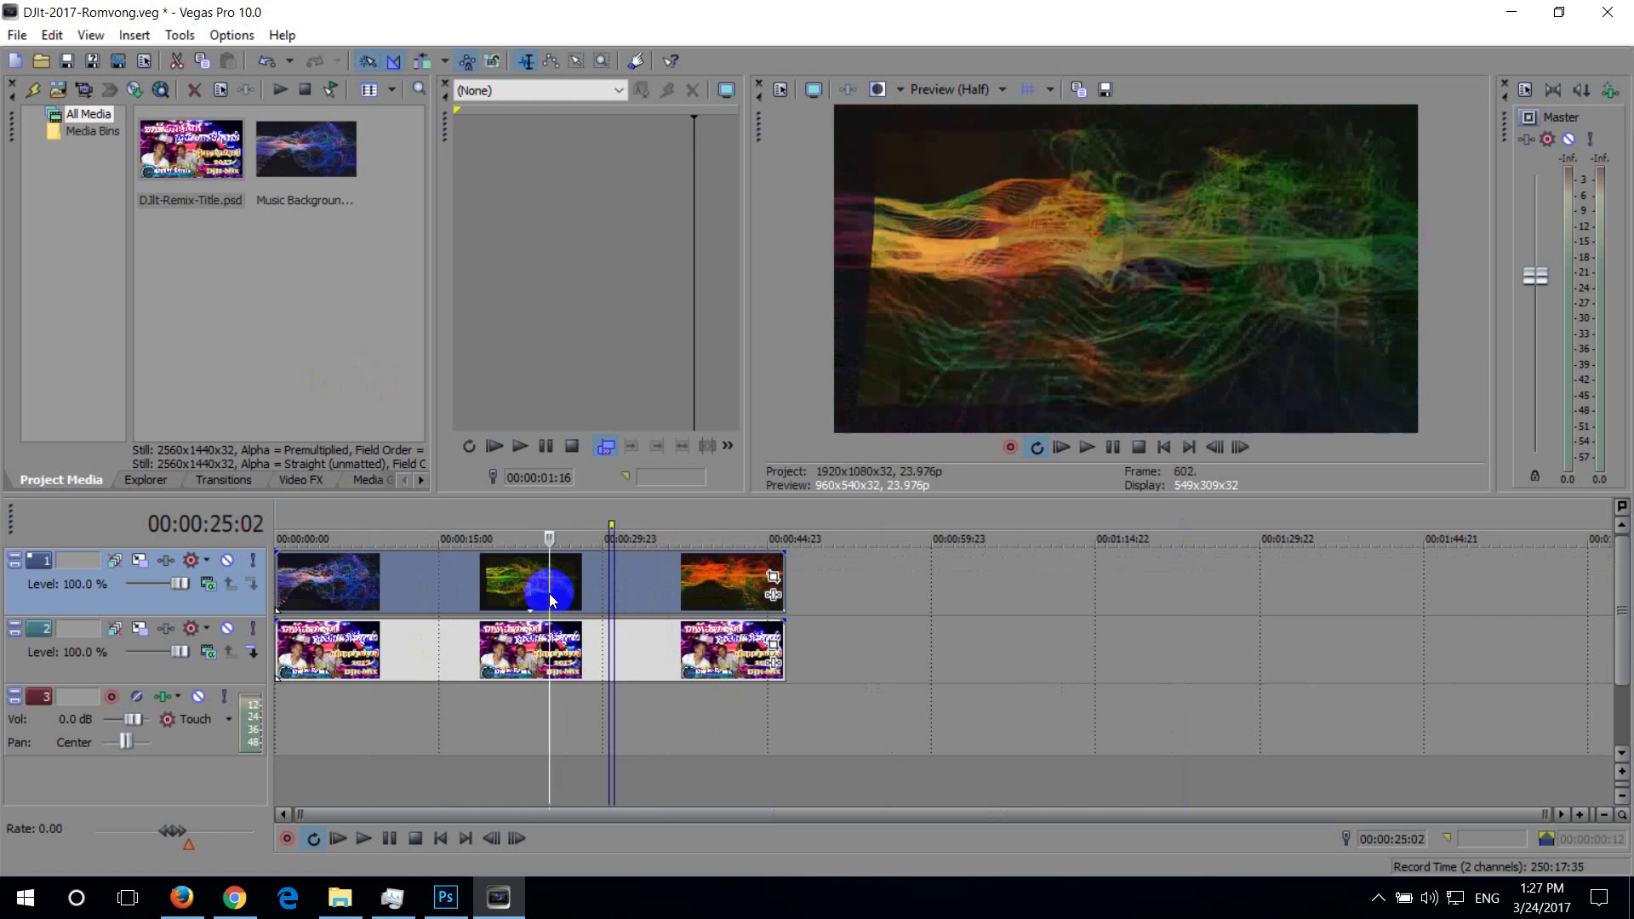
pyautogui.click(579, 592)
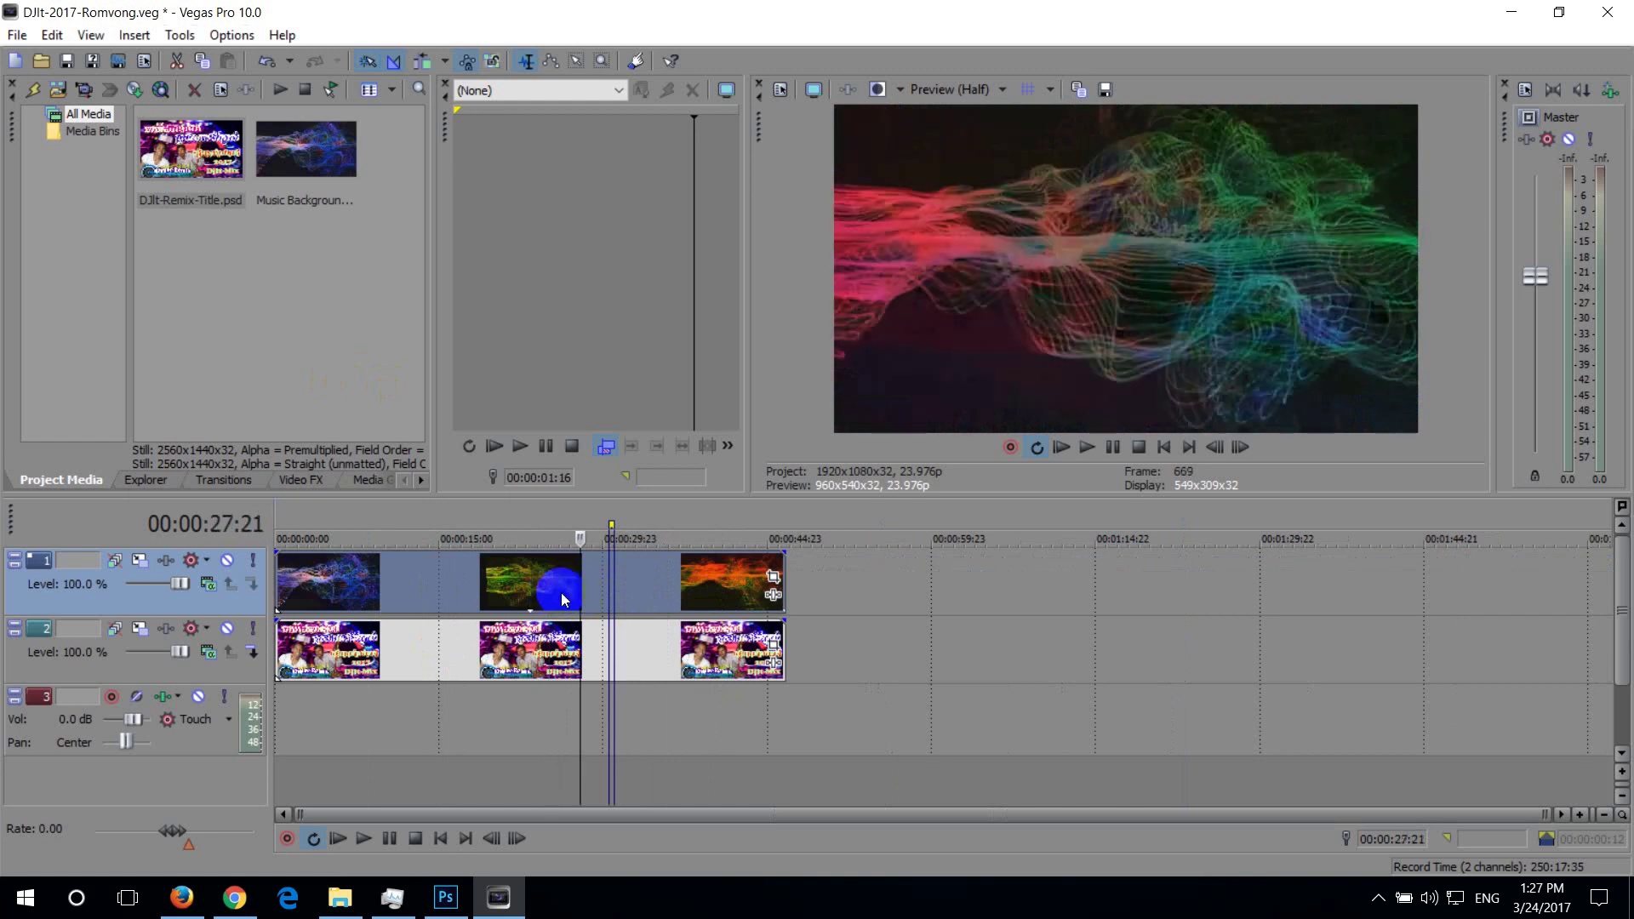
pyautogui.click(427, 594)
pyautogui.click(400, 593)
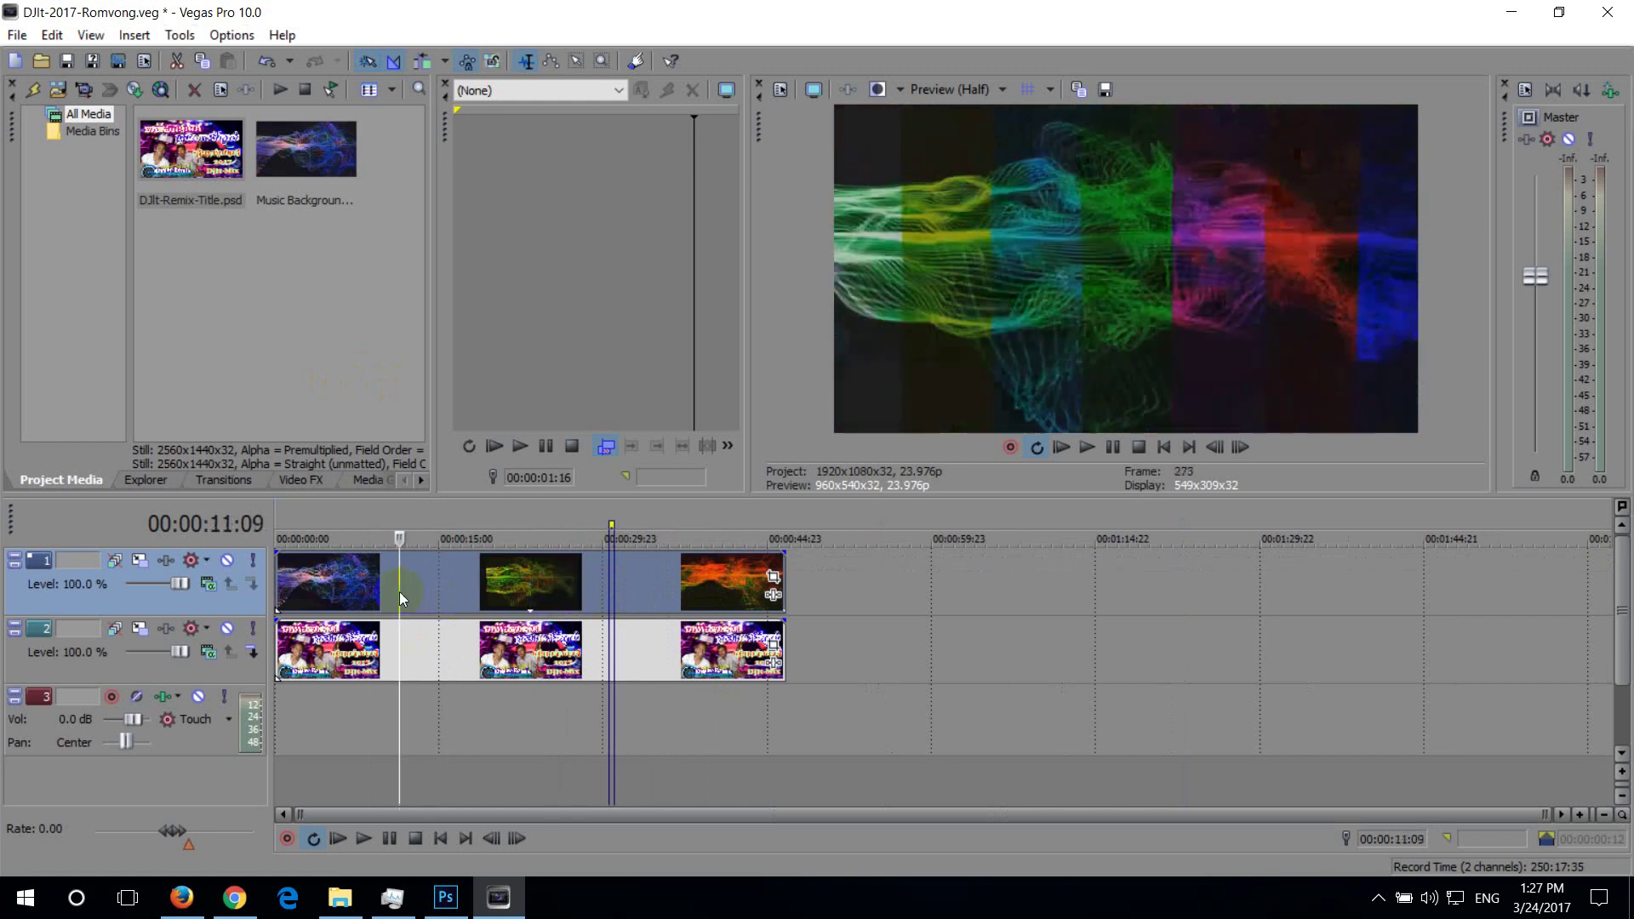
pyautogui.click(376, 590)
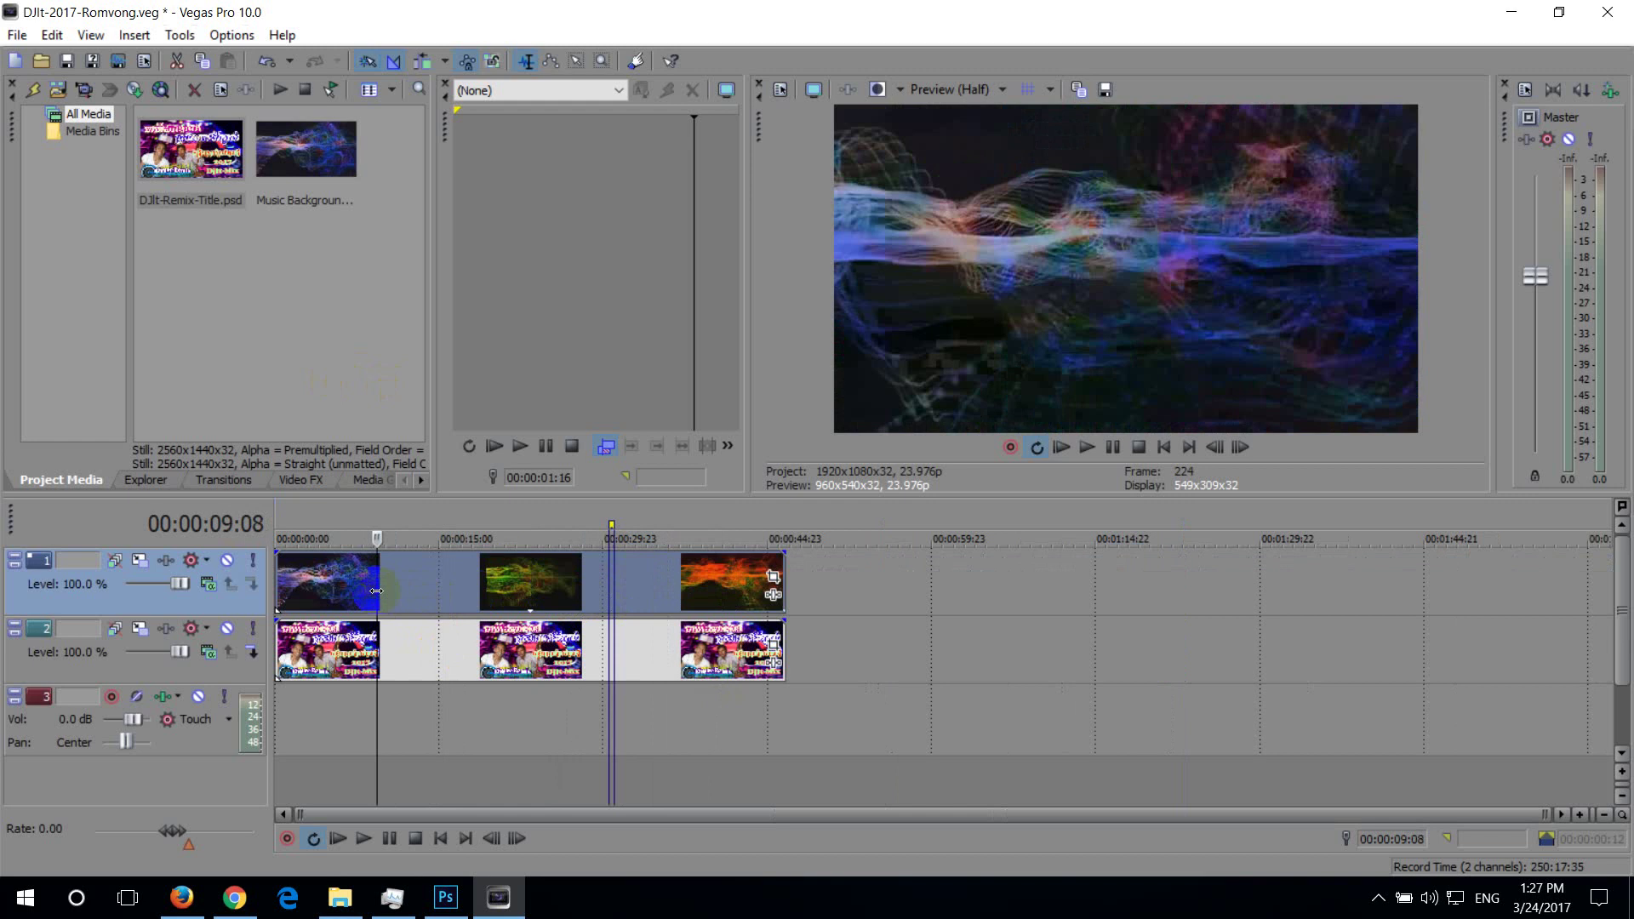
pyautogui.click(401, 590)
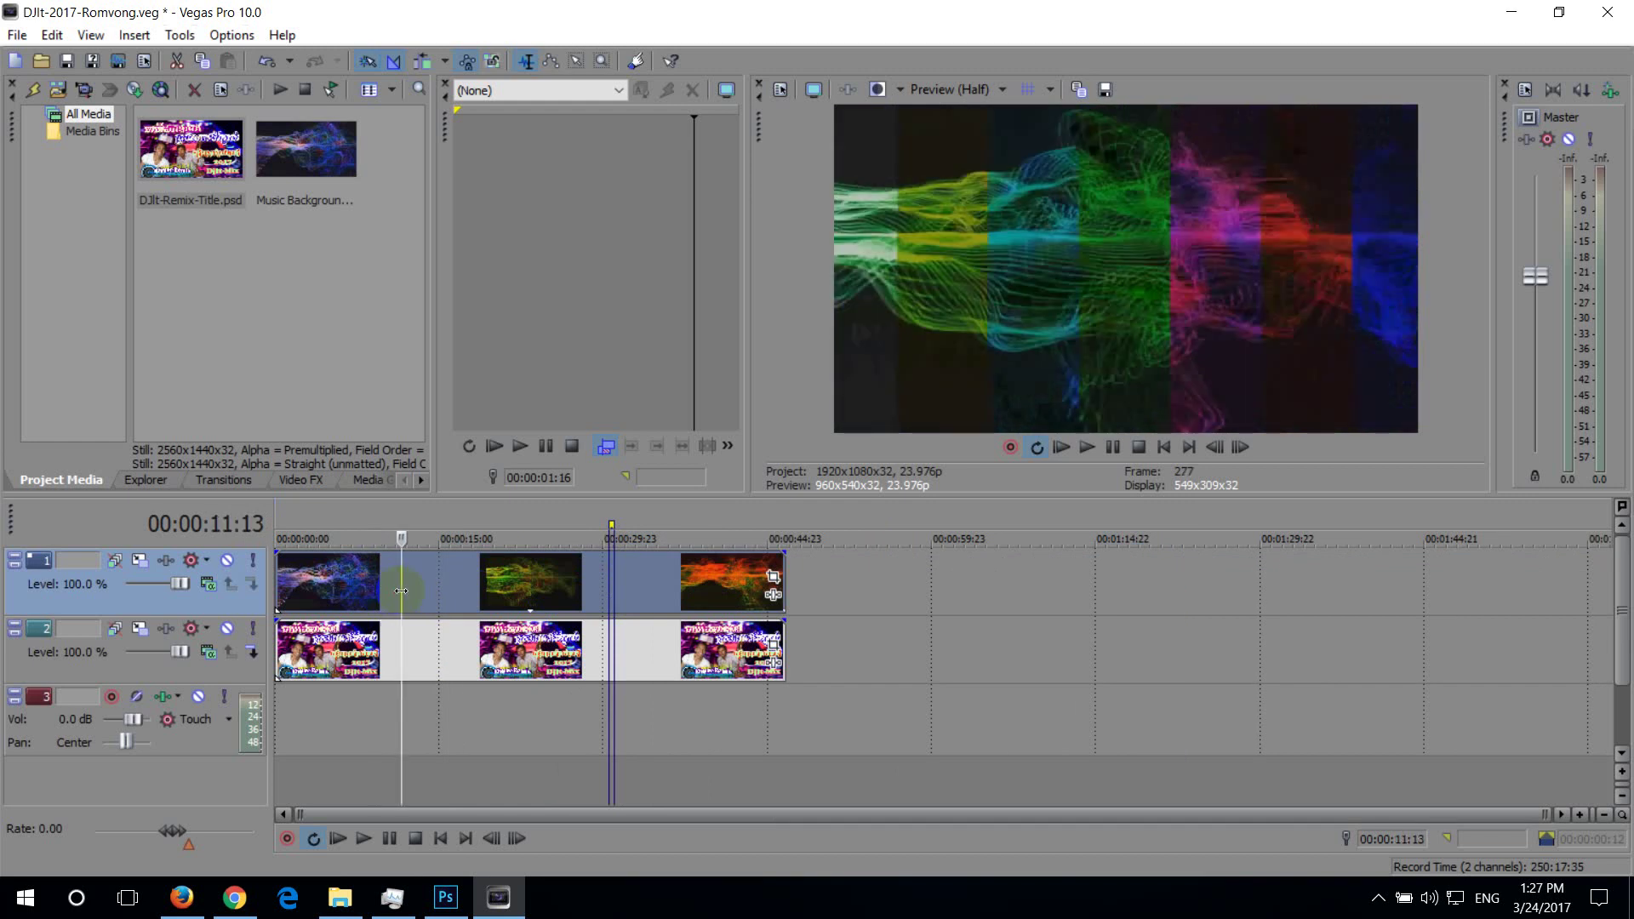
pyautogui.click(335, 591)
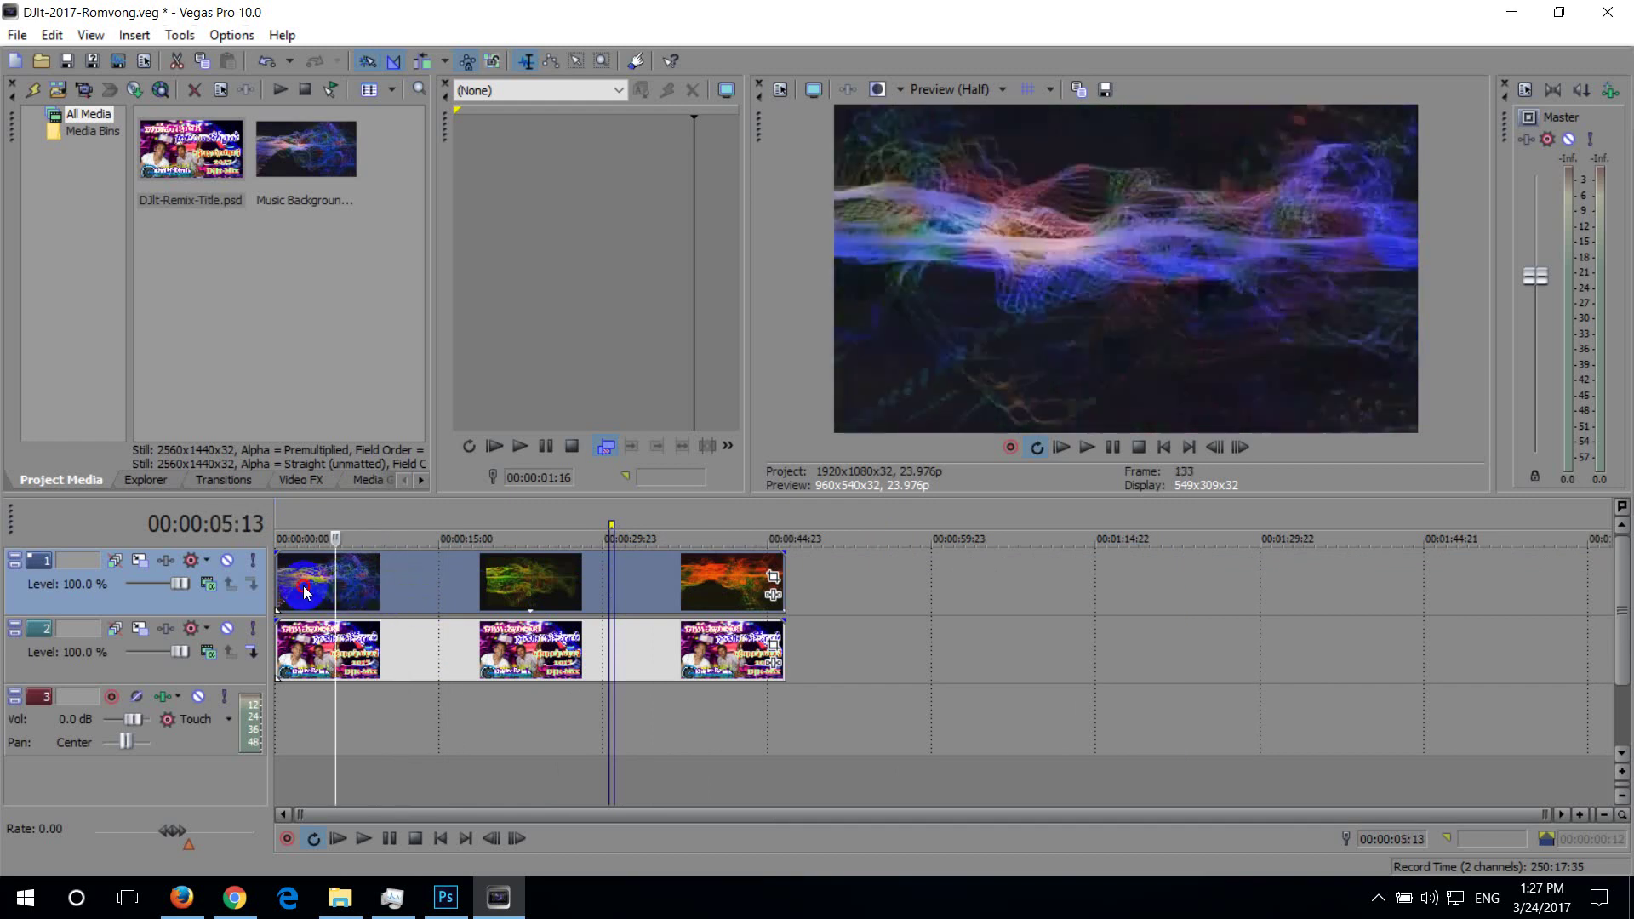
pyautogui.click(303, 586)
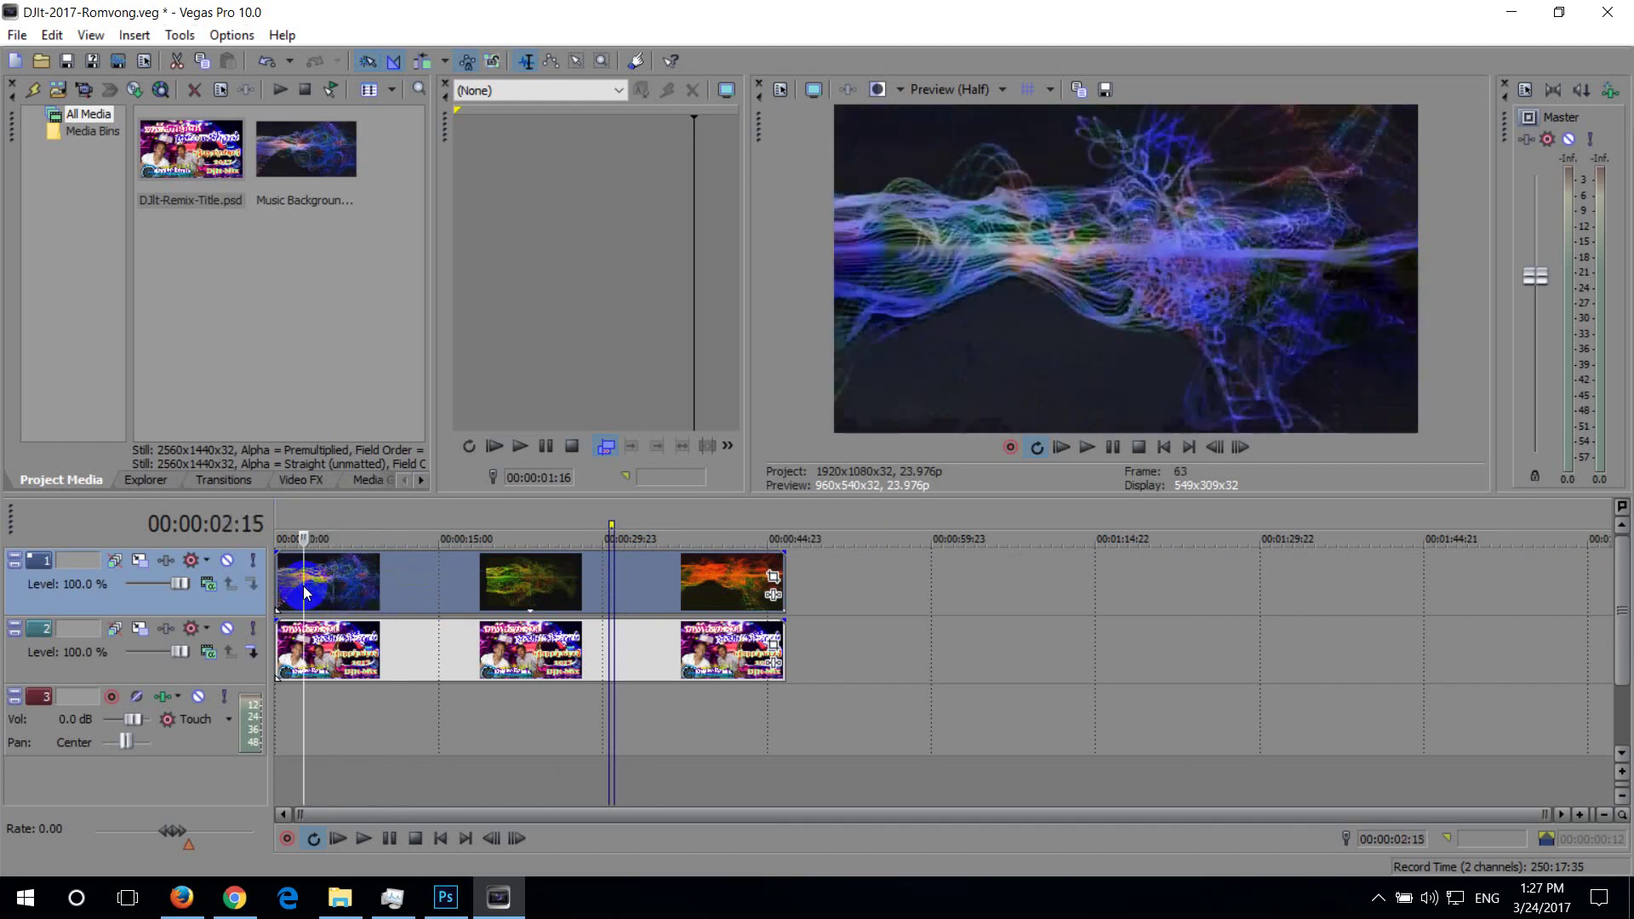
pyautogui.click(357, 586)
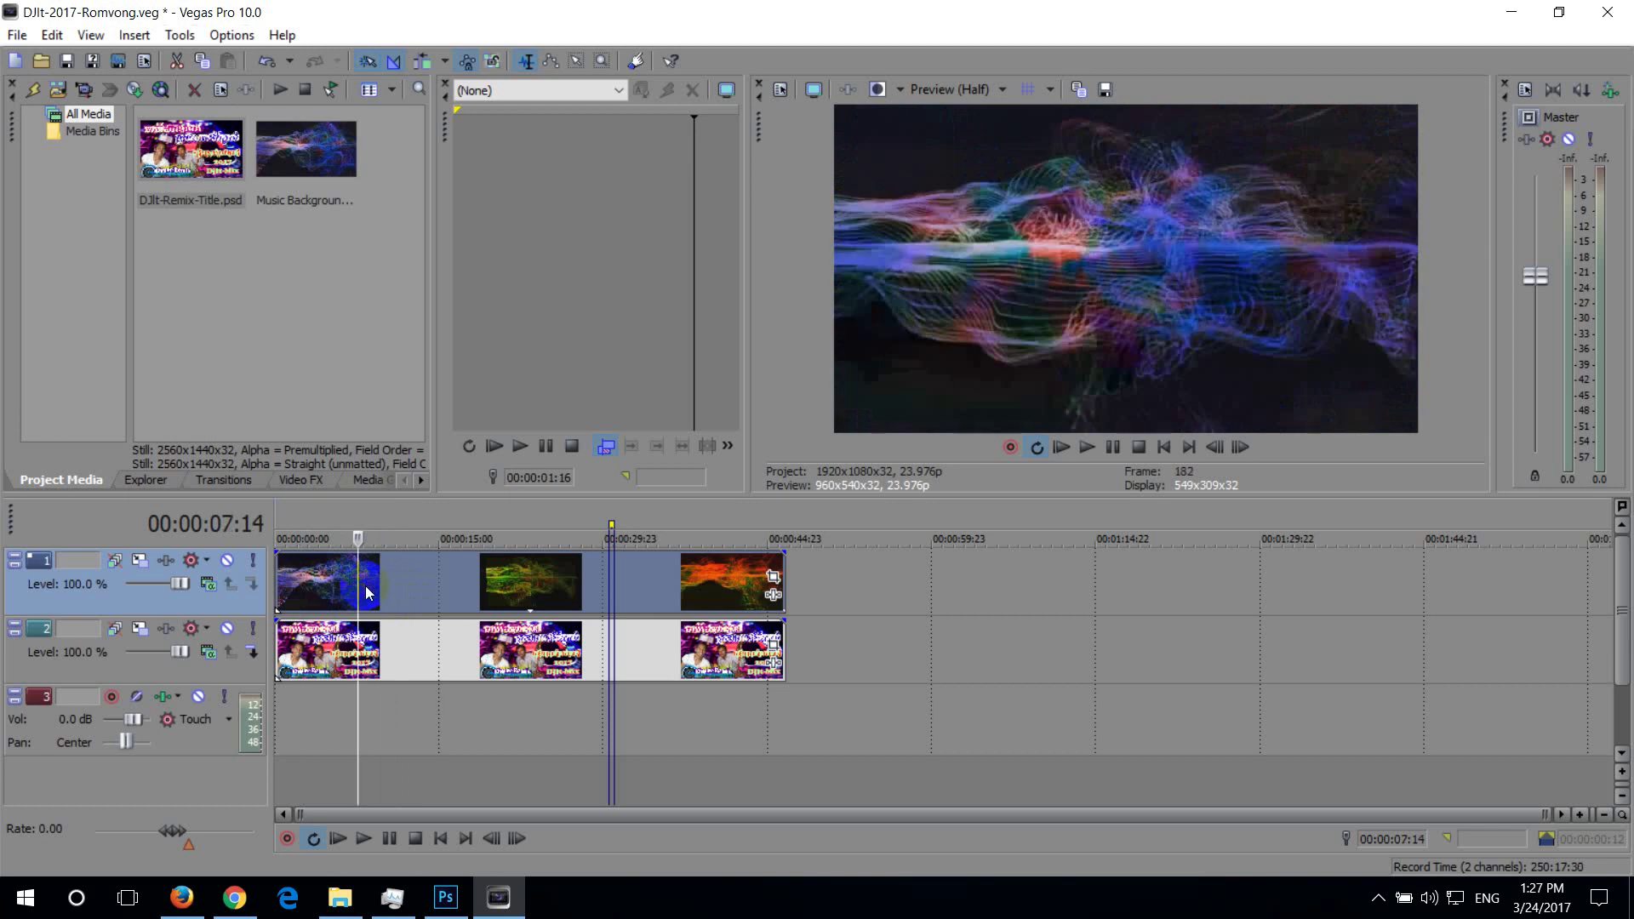
pyautogui.click(386, 587)
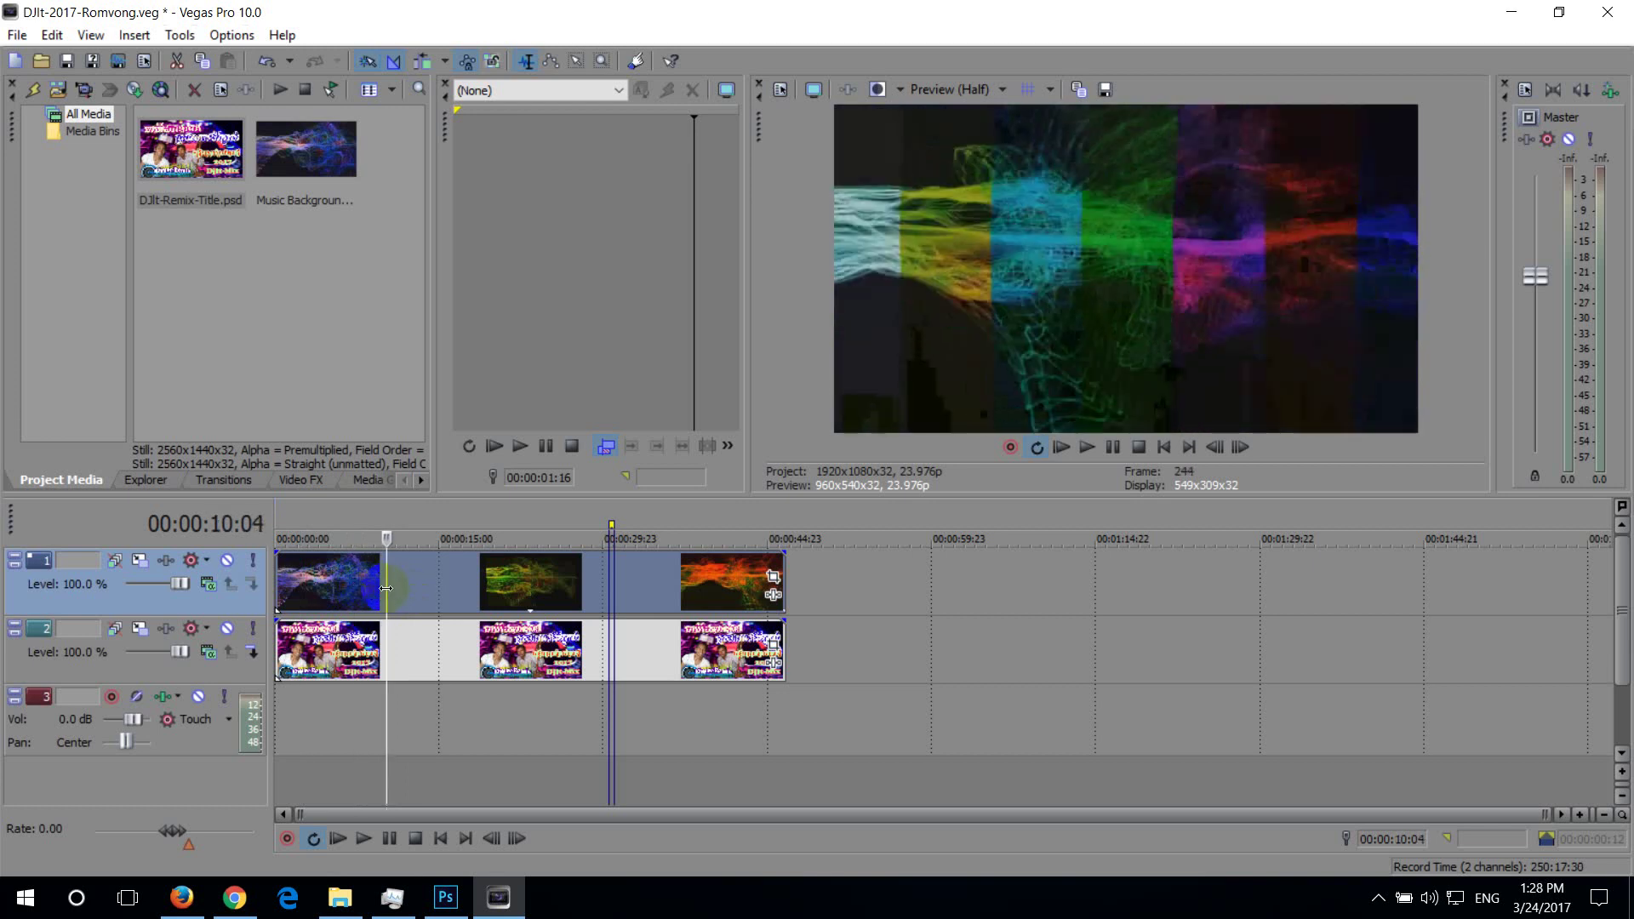
pyautogui.click(366, 590)
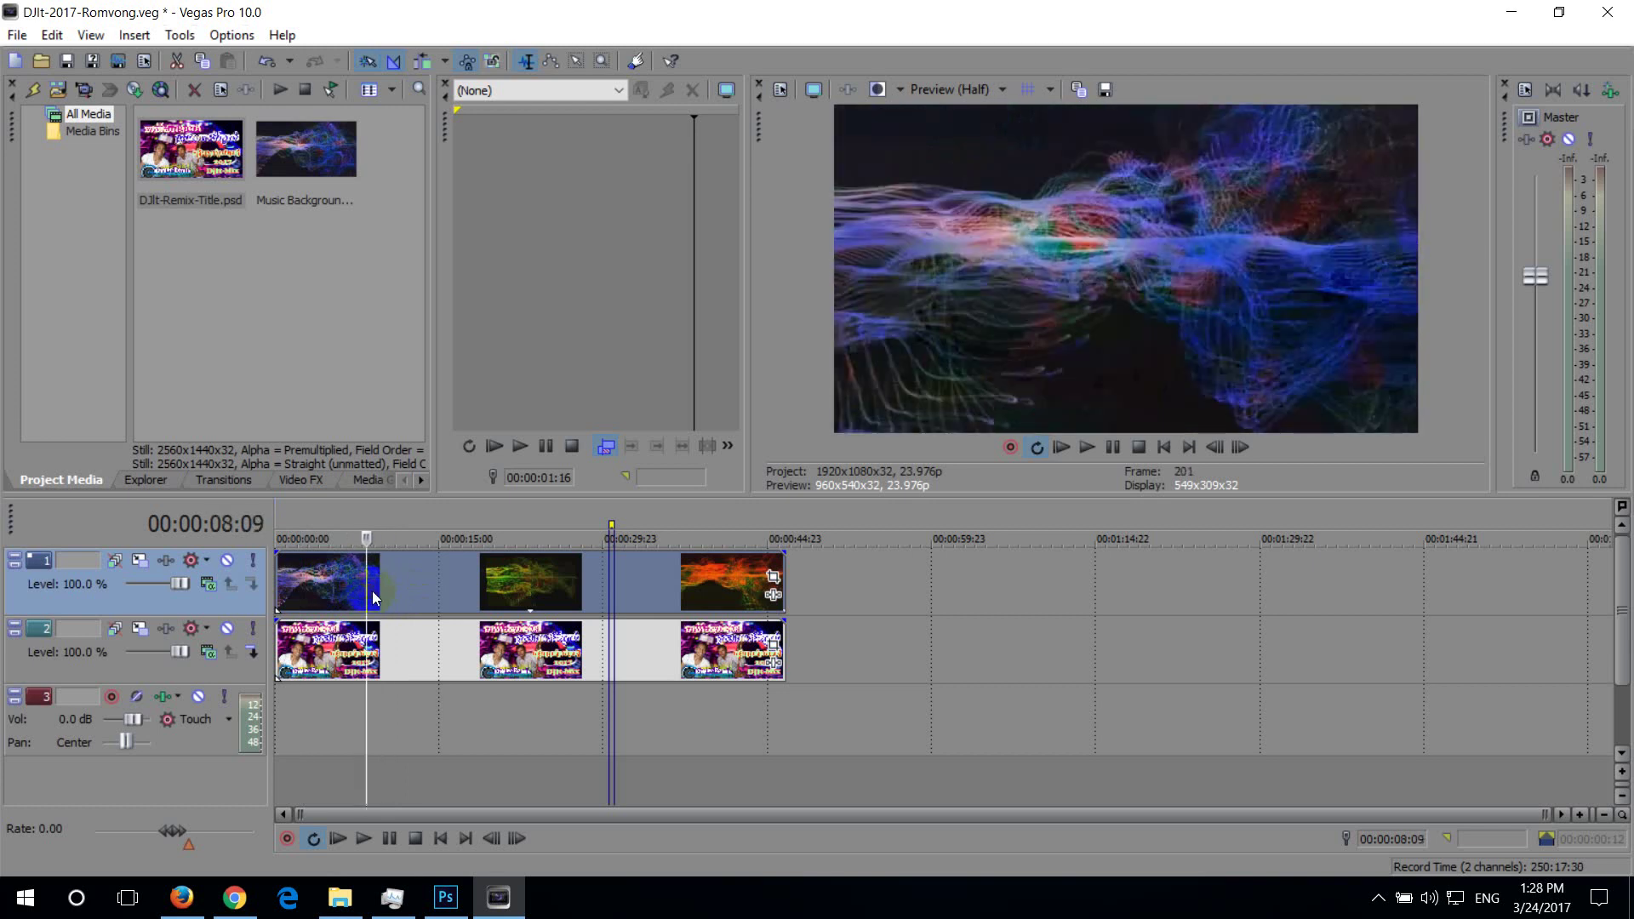
pyautogui.press('Right')
pyautogui.press('Right')
pyautogui.press('Right')
pyautogui.press('Right')
pyautogui.press('Right')
pyautogui.press('Right')
pyautogui.press('Right')
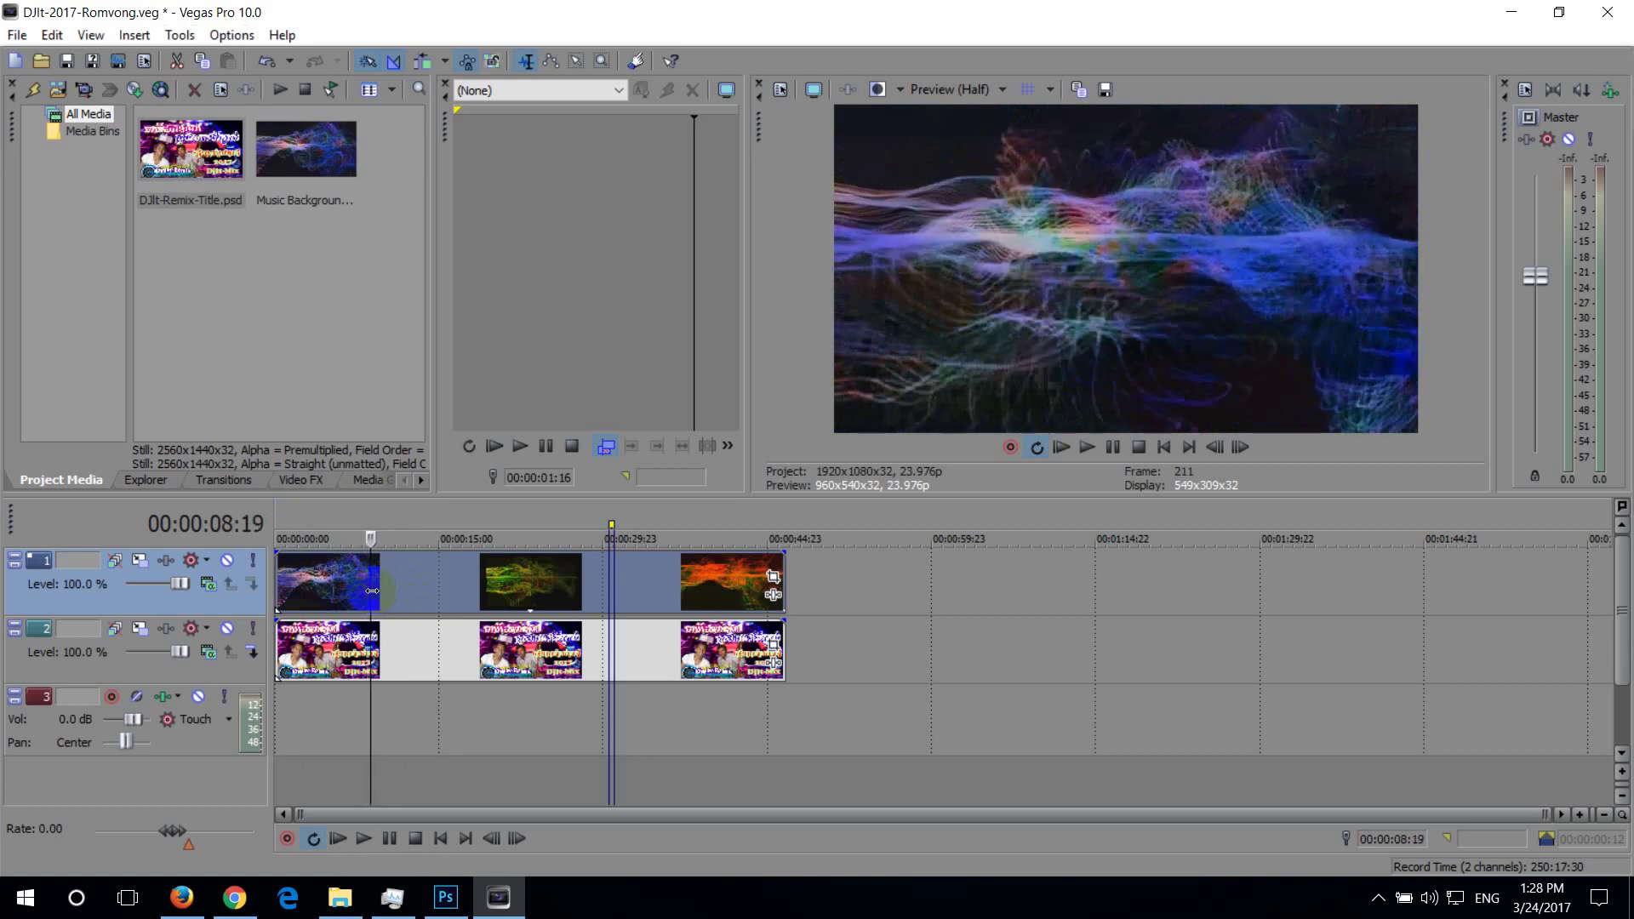
pyautogui.press('Right')
pyautogui.press('Right')
pyautogui.press('Right')
pyautogui.press('Right')
pyautogui.press('Right')
pyautogui.press('Right')
pyautogui.press('Right')
pyautogui.press('Right')
pyautogui.press('Right')
pyautogui.press('Right')
pyautogui.press('Right')
pyautogui.press('Right')
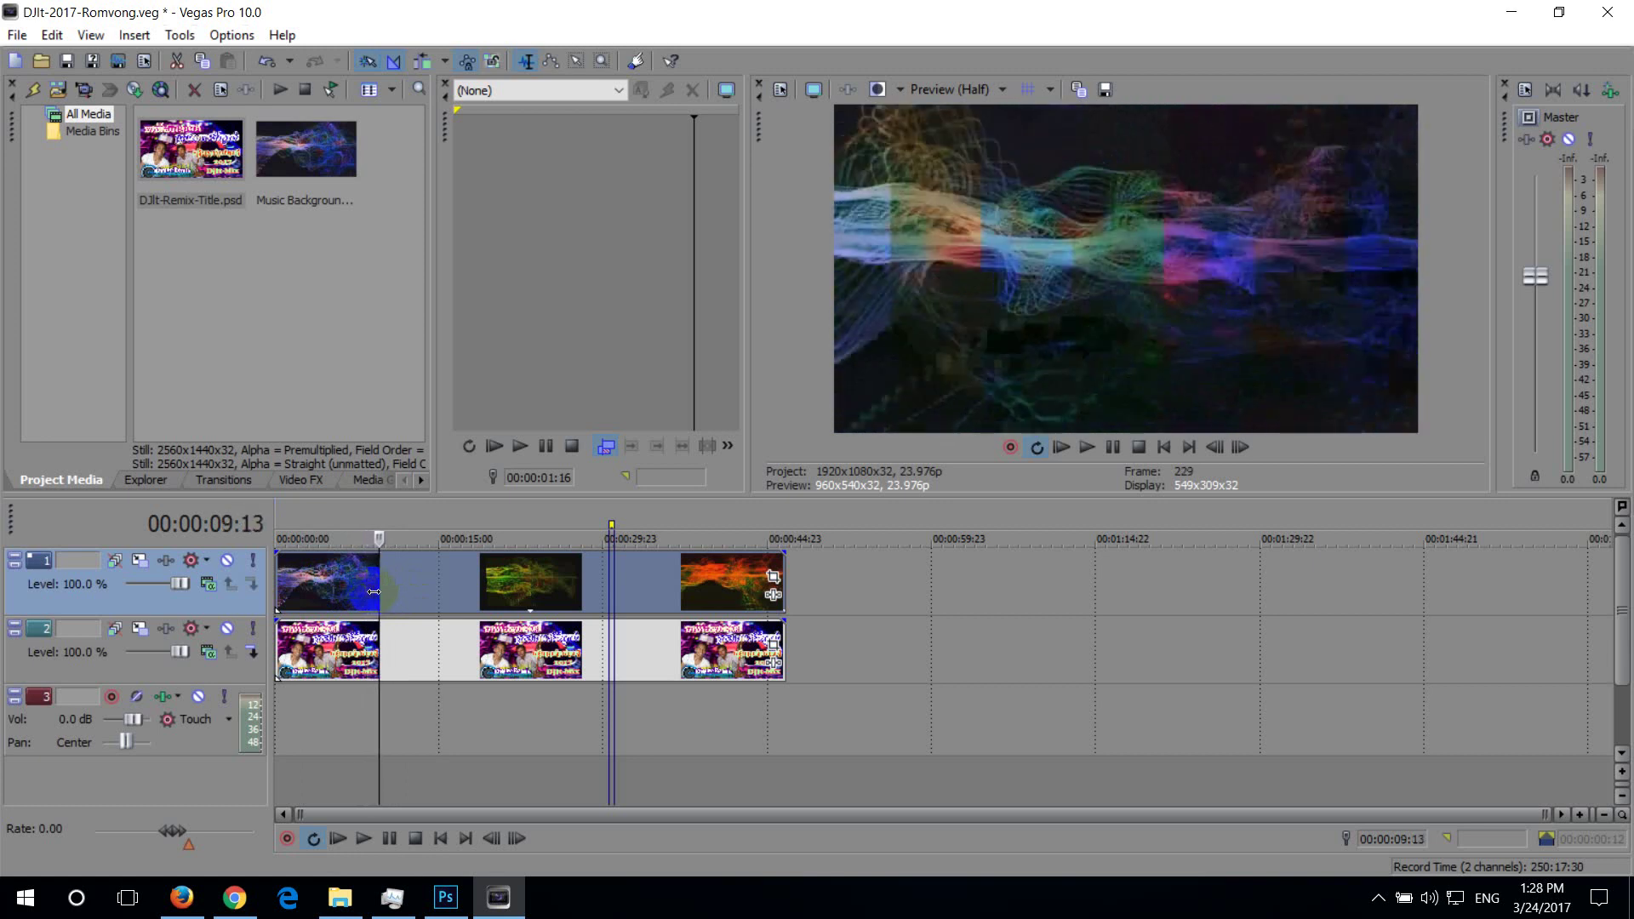
pyautogui.press('Right')
pyautogui.press('Right')
pyautogui.press('Right')
pyautogui.press('Right')
pyautogui.press('Right')
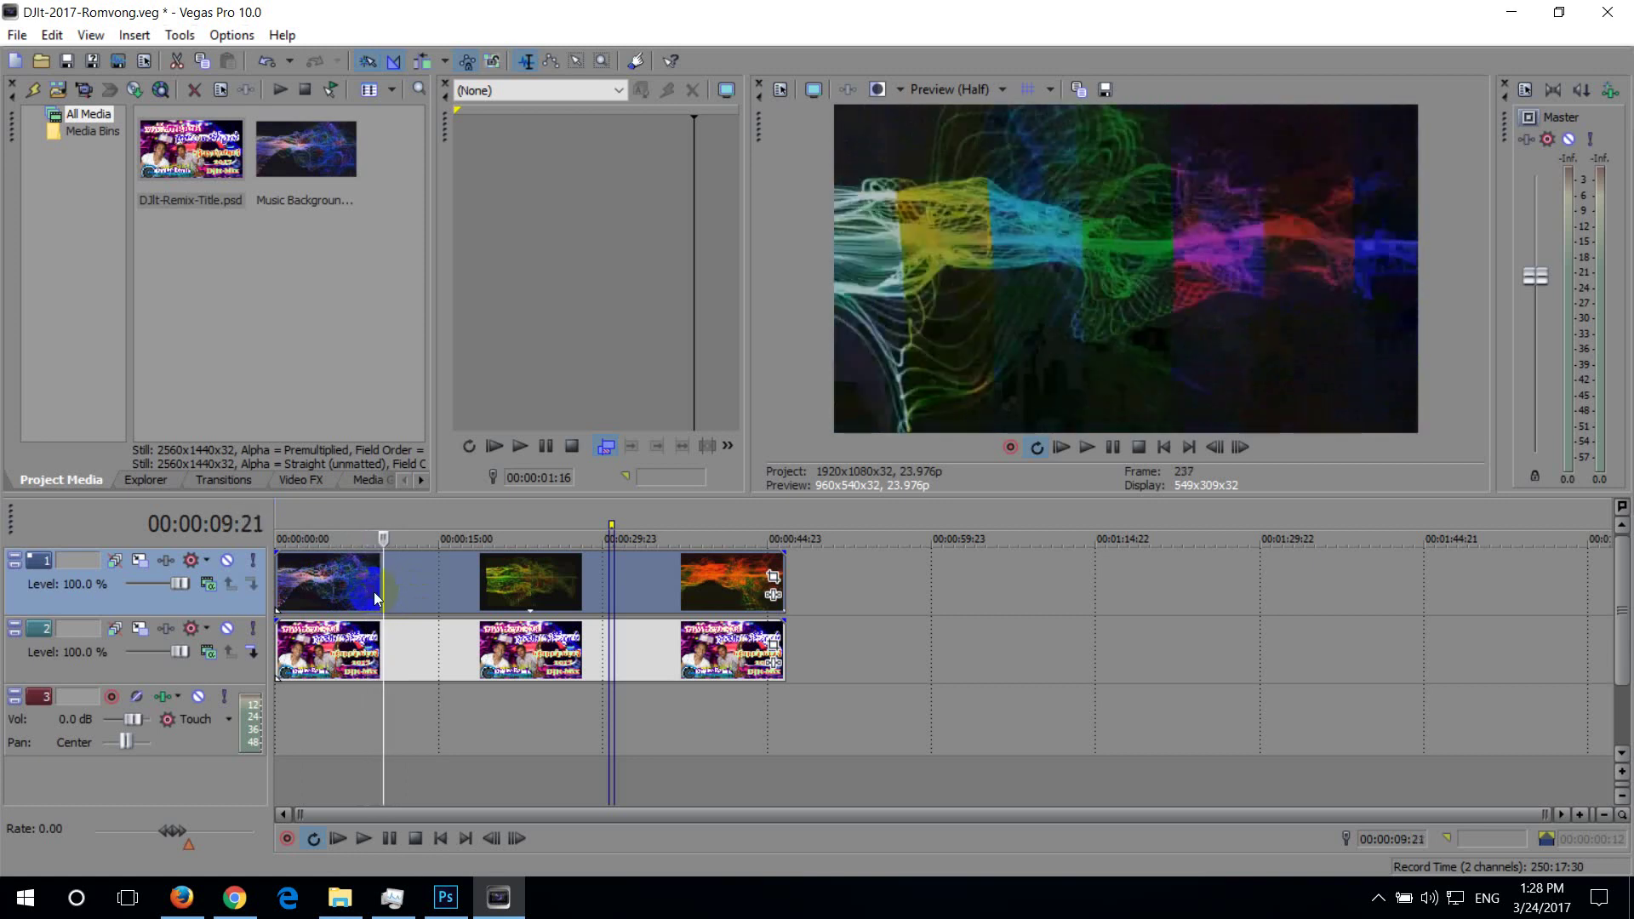
pyautogui.press('Left')
pyautogui.press('Left')
pyautogui.press('Left')
pyautogui.press('Left')
pyautogui.press('Left')
pyautogui.press('Left')
pyautogui.press('Left')
pyautogui.press('Left')
pyautogui.press('Left')
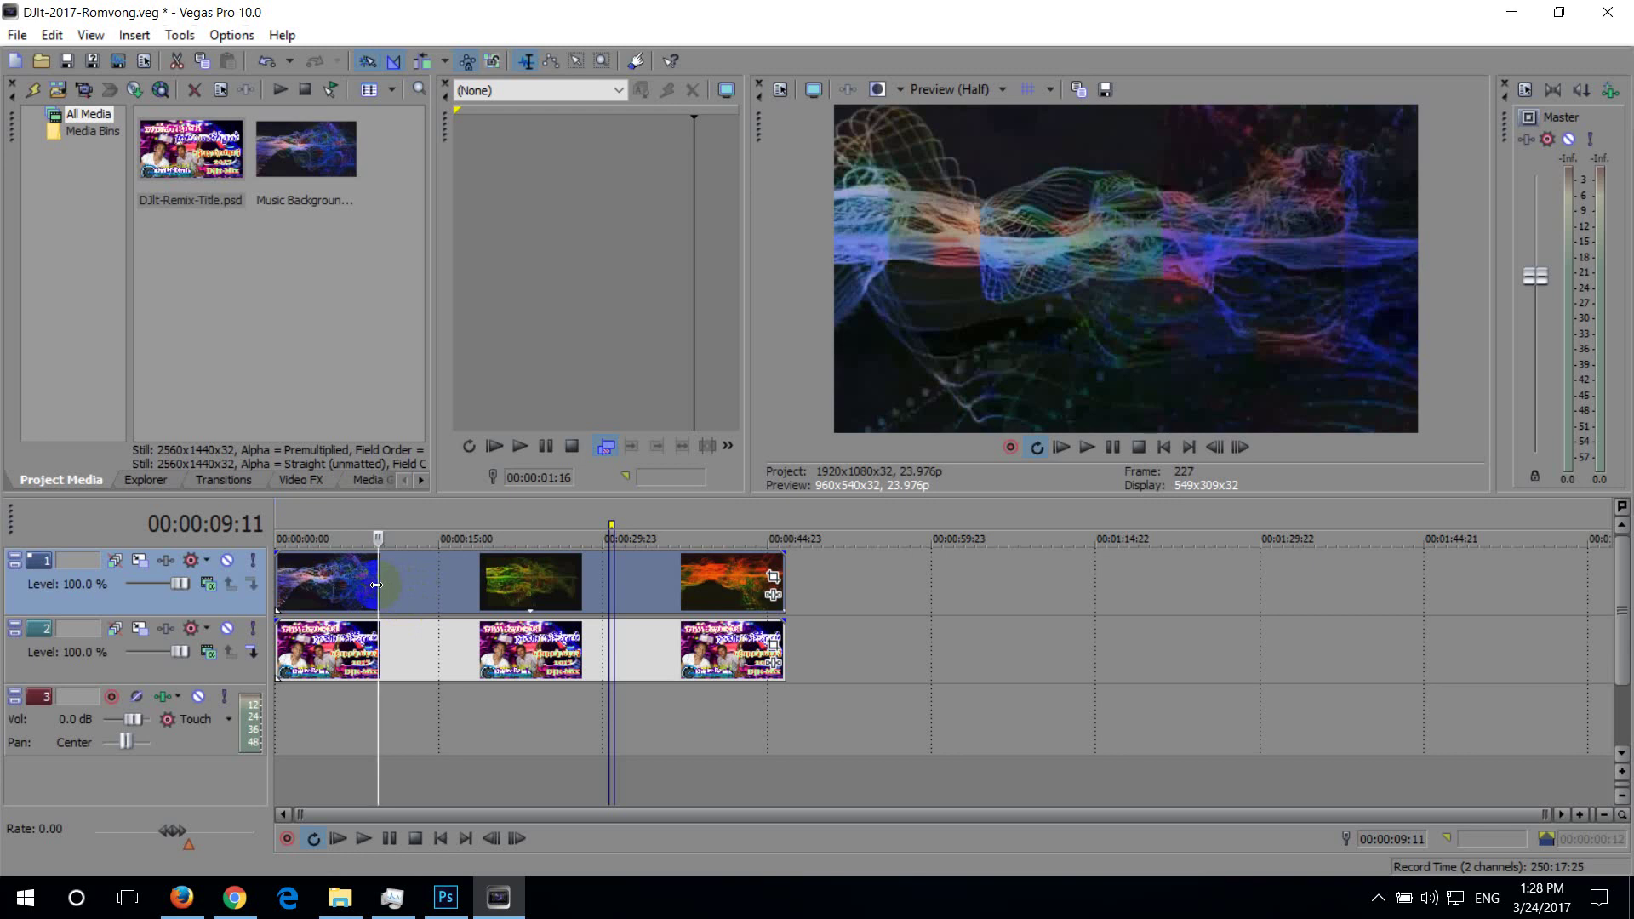
# Move the later background clips on track 1 aside and delete them
pyautogui.click(448, 630)
pyautogui.moveTo(445, 591); pyautogui.dragTo(766, 596)
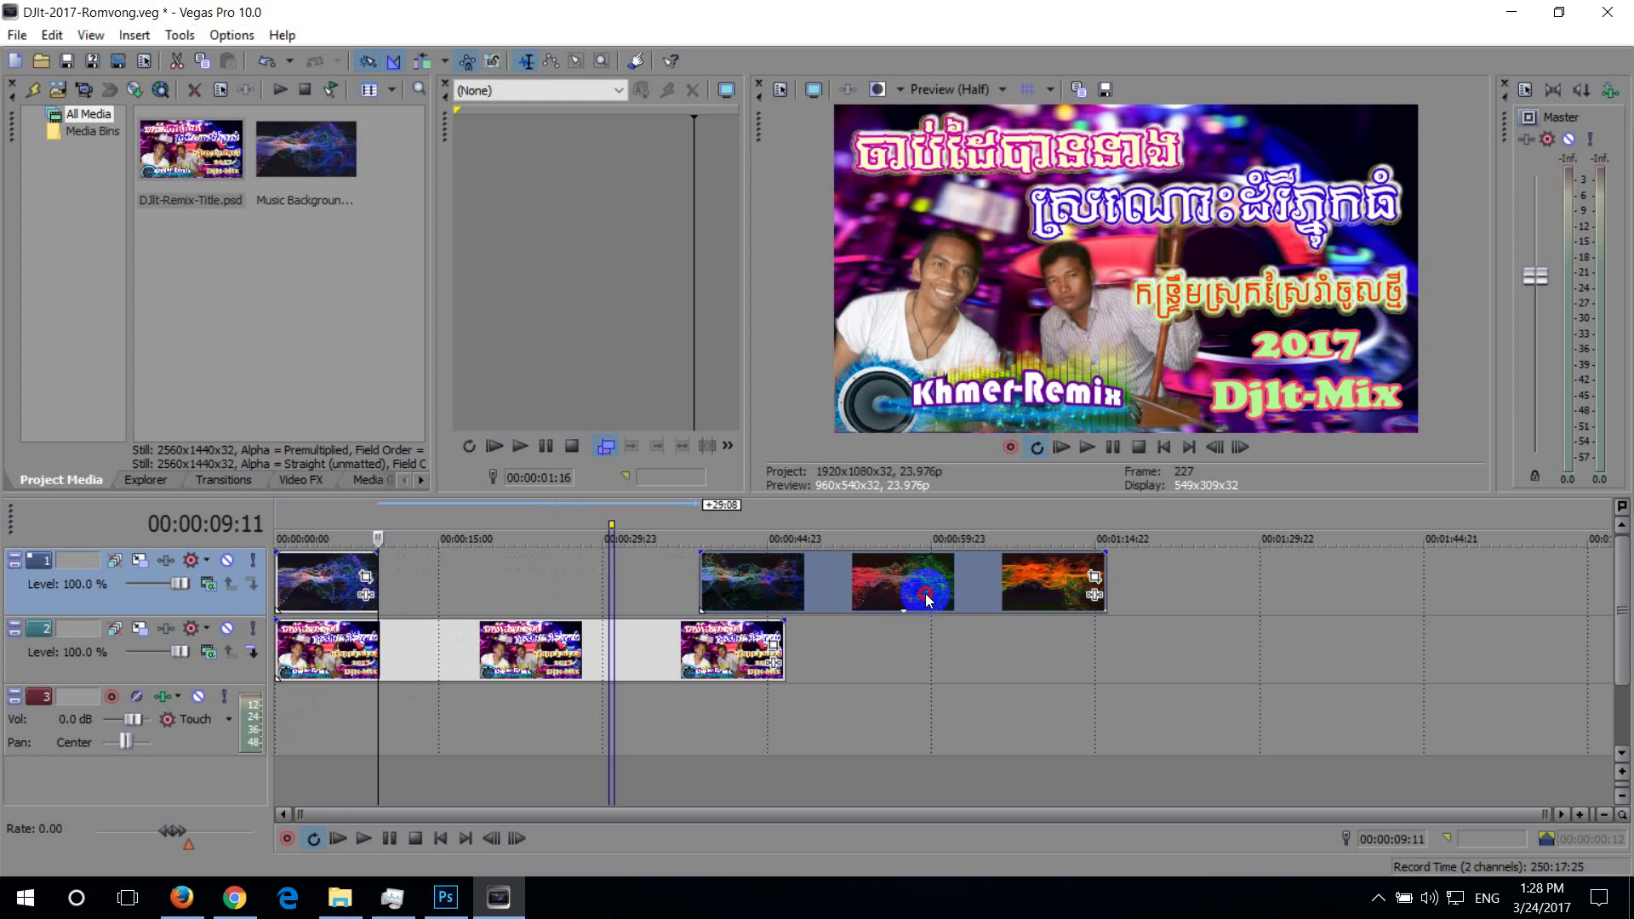
pyautogui.click(926, 600)
pyautogui.press('Delete')
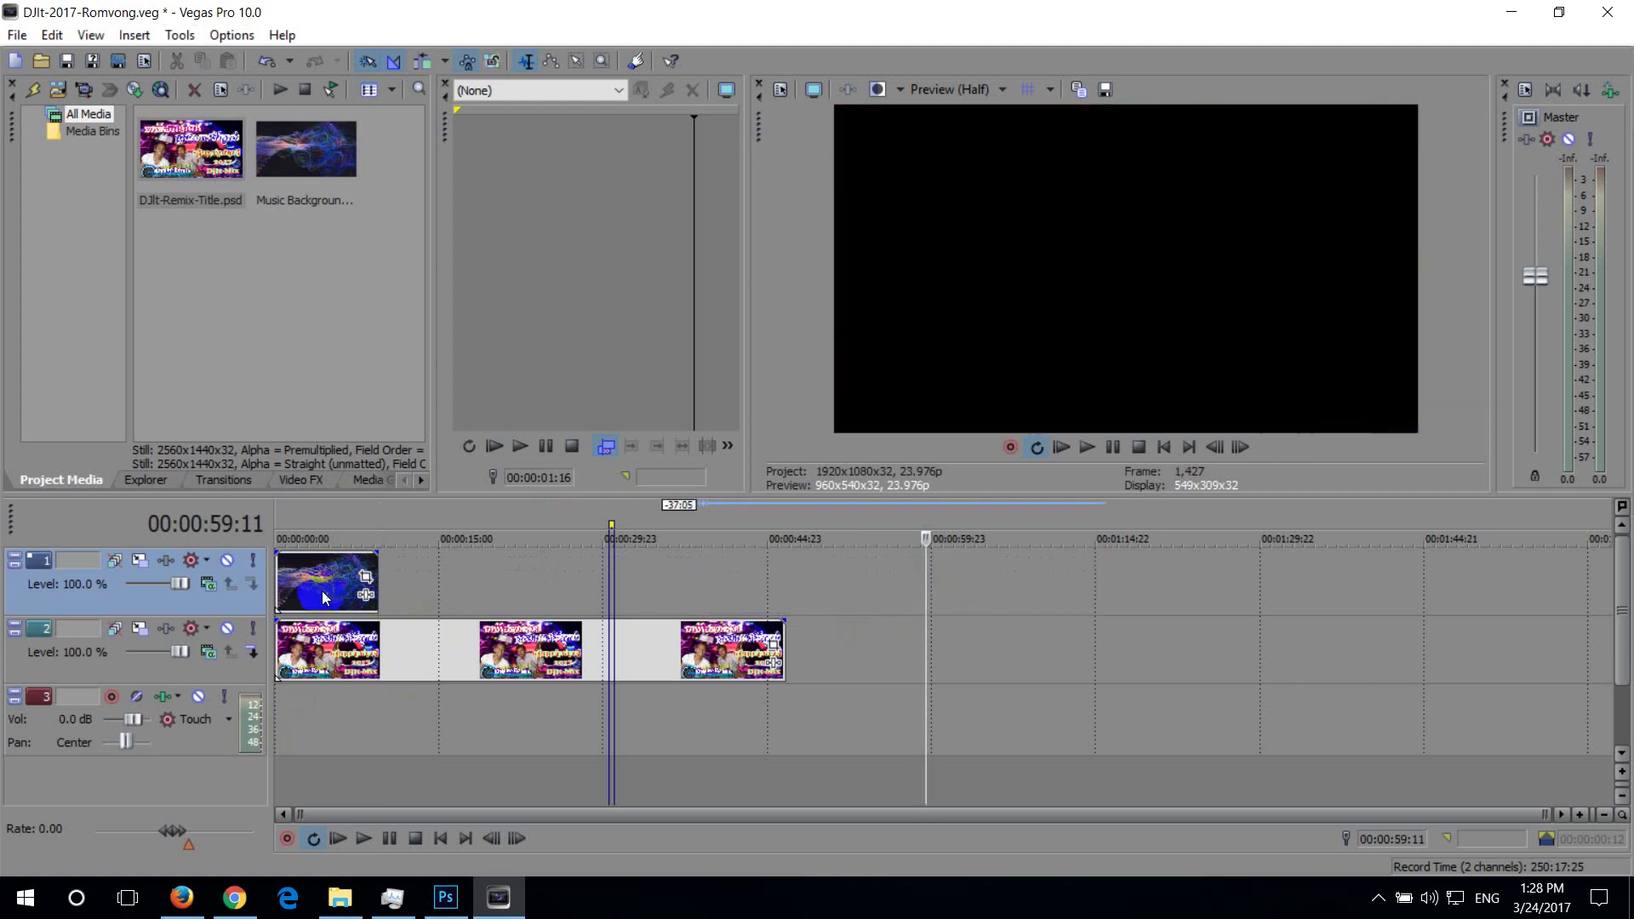
# Try looping the first background clip to about 23 seconds, shorten it back, and play from 5 seconds
pyautogui.click(321, 590)
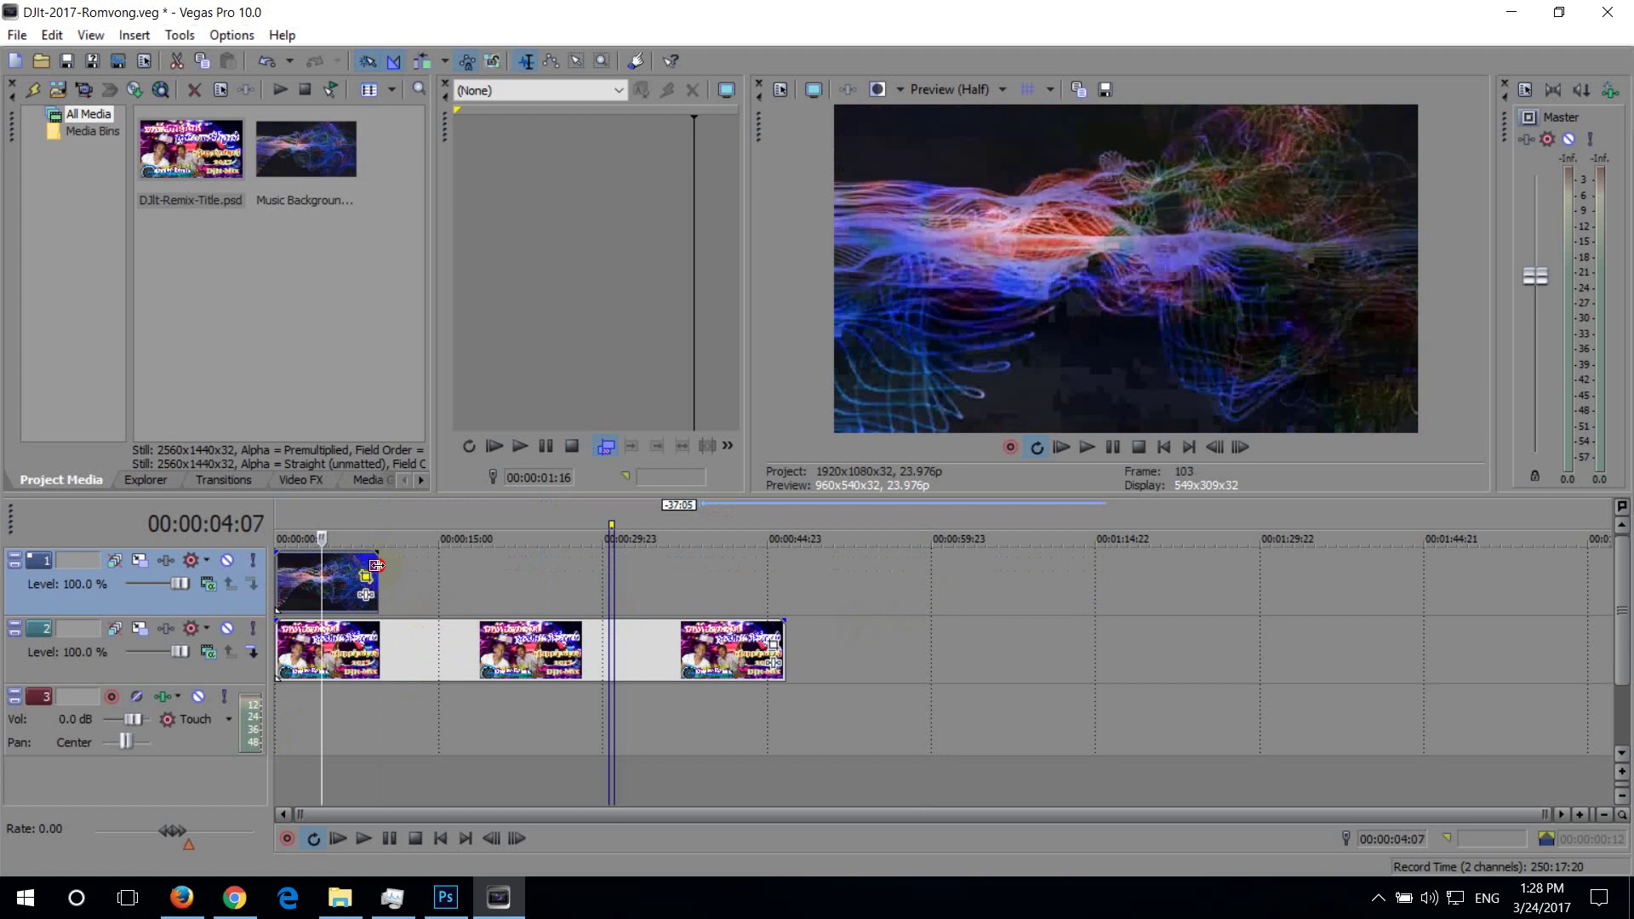
pyautogui.moveTo(377, 565); pyautogui.dragTo(591, 566)
pyautogui.click(530, 577)
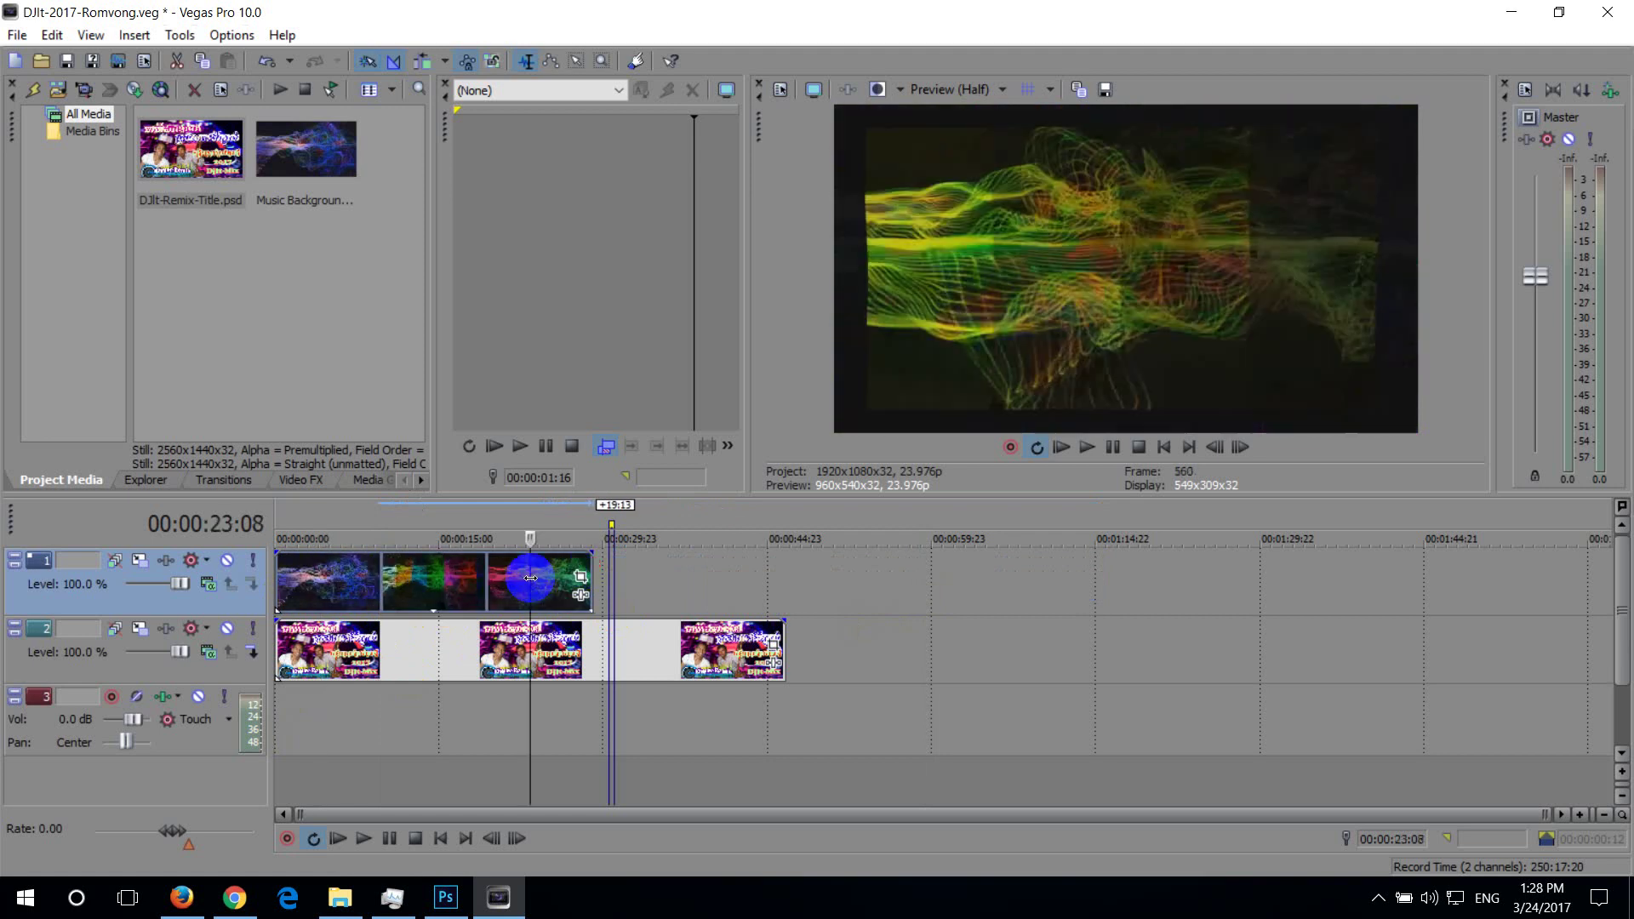
pyautogui.moveTo(590, 565); pyautogui.dragTo(379, 567)
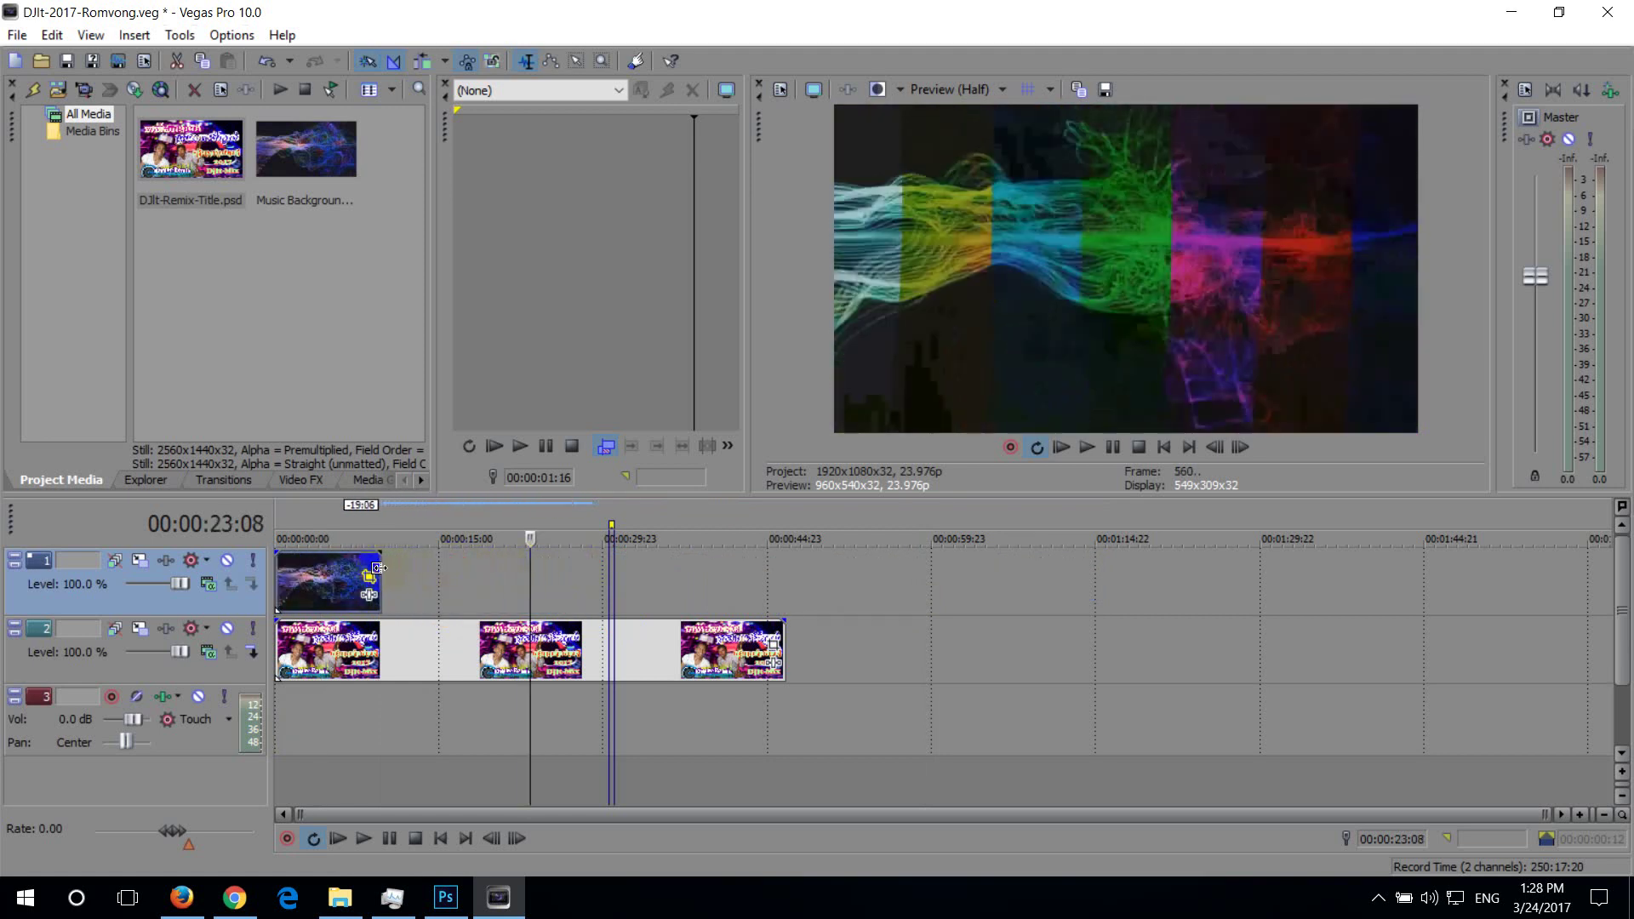
pyautogui.click(333, 585)
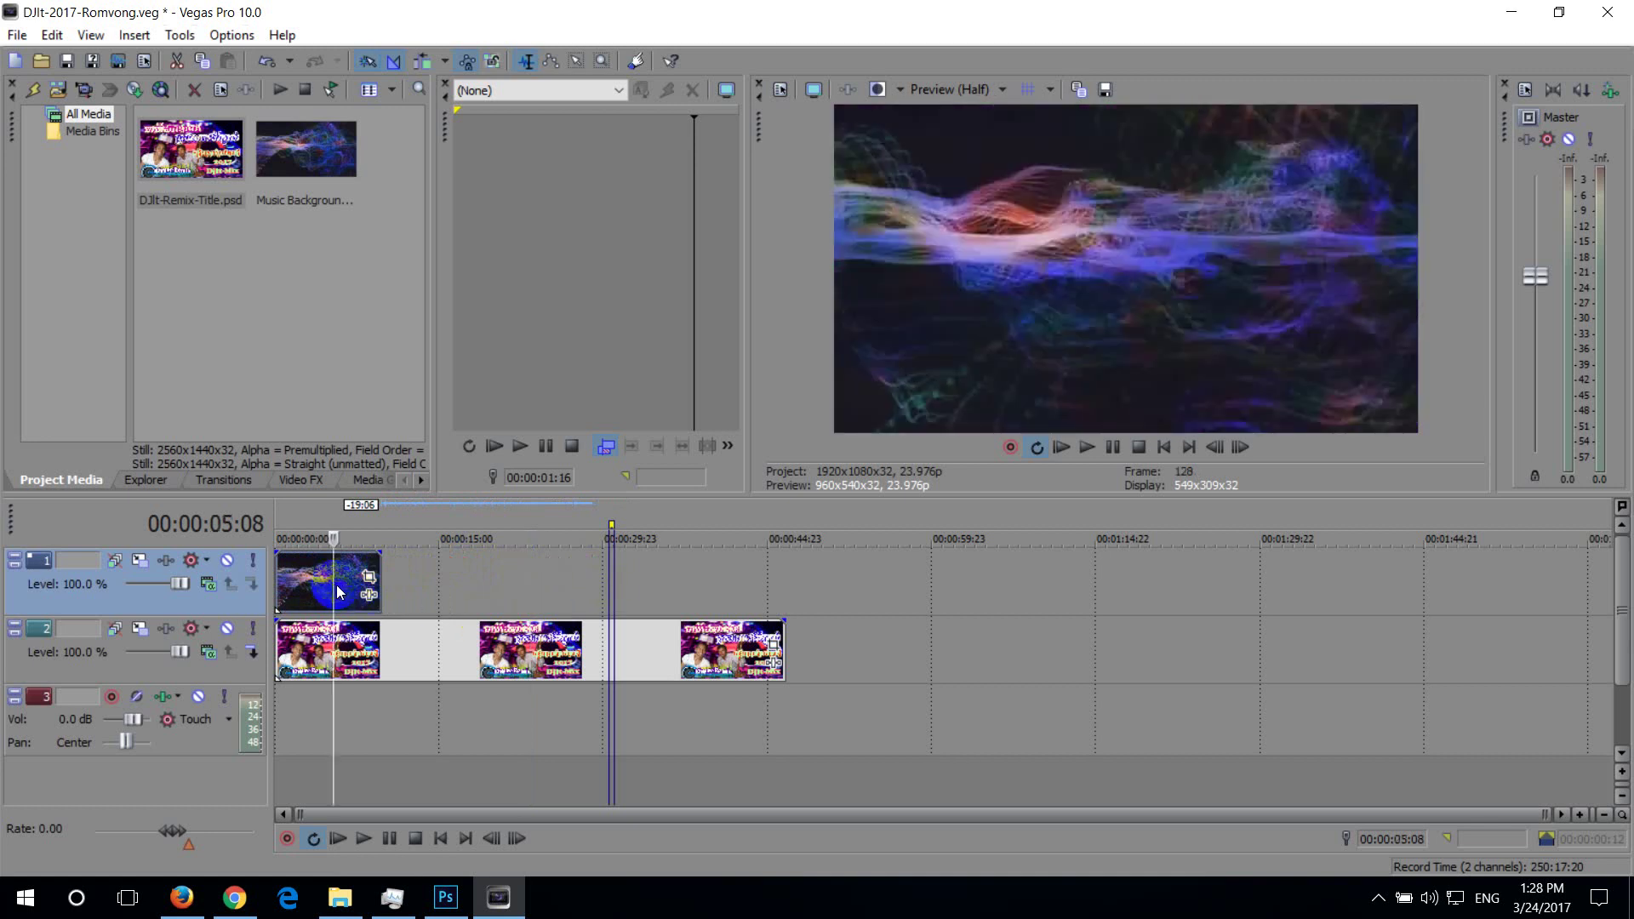
pyautogui.press('space')
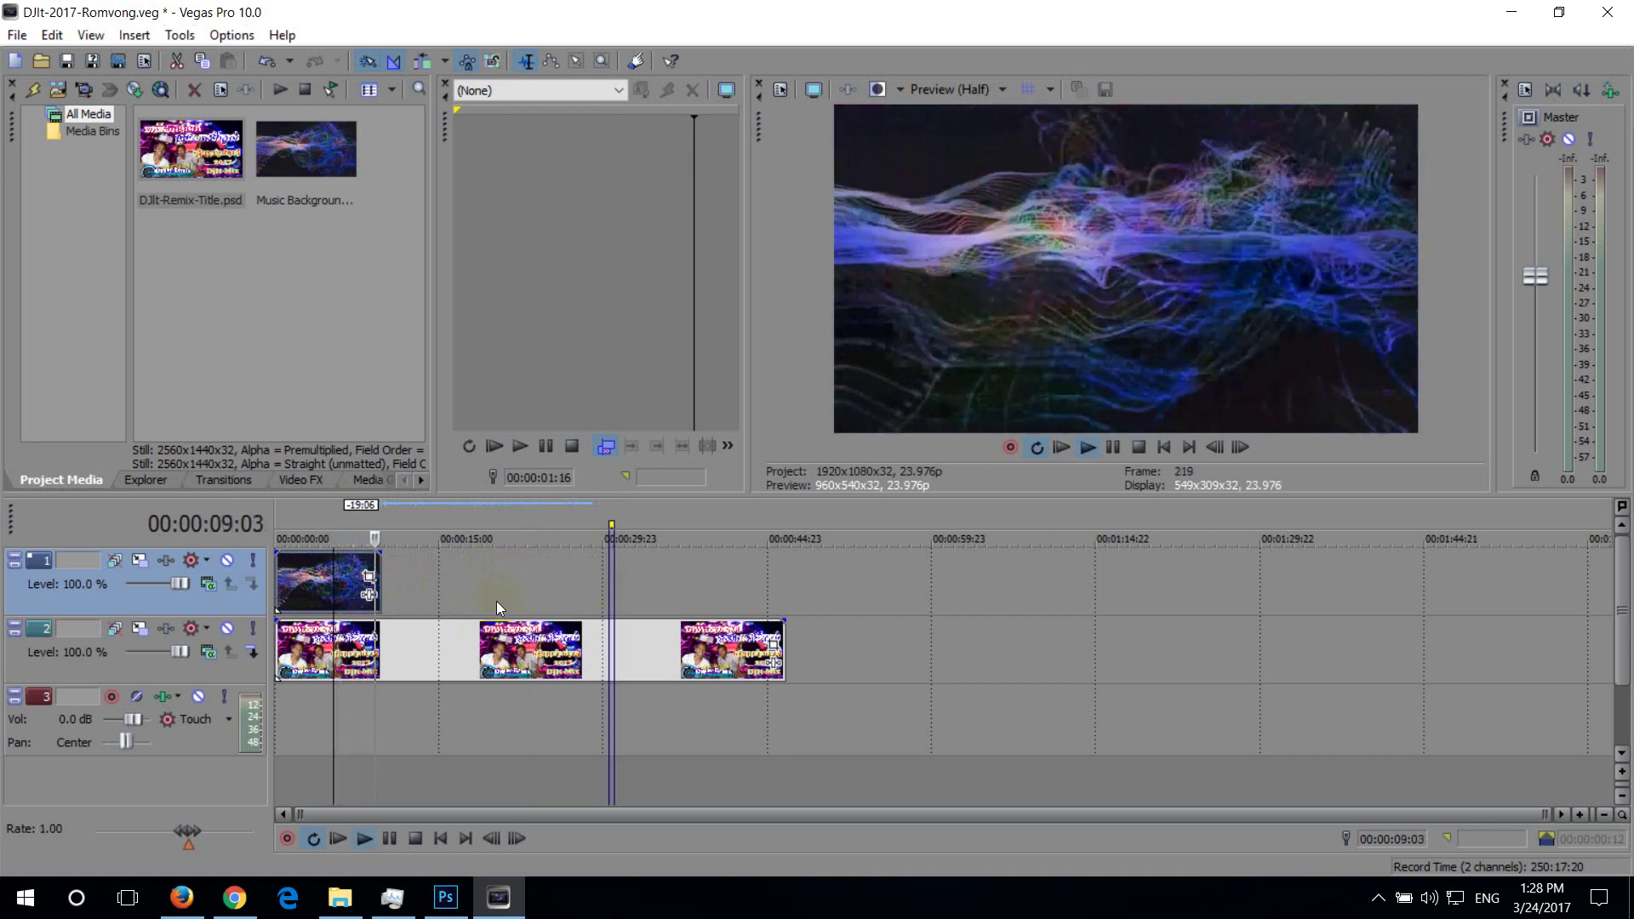
pyautogui.press('space')
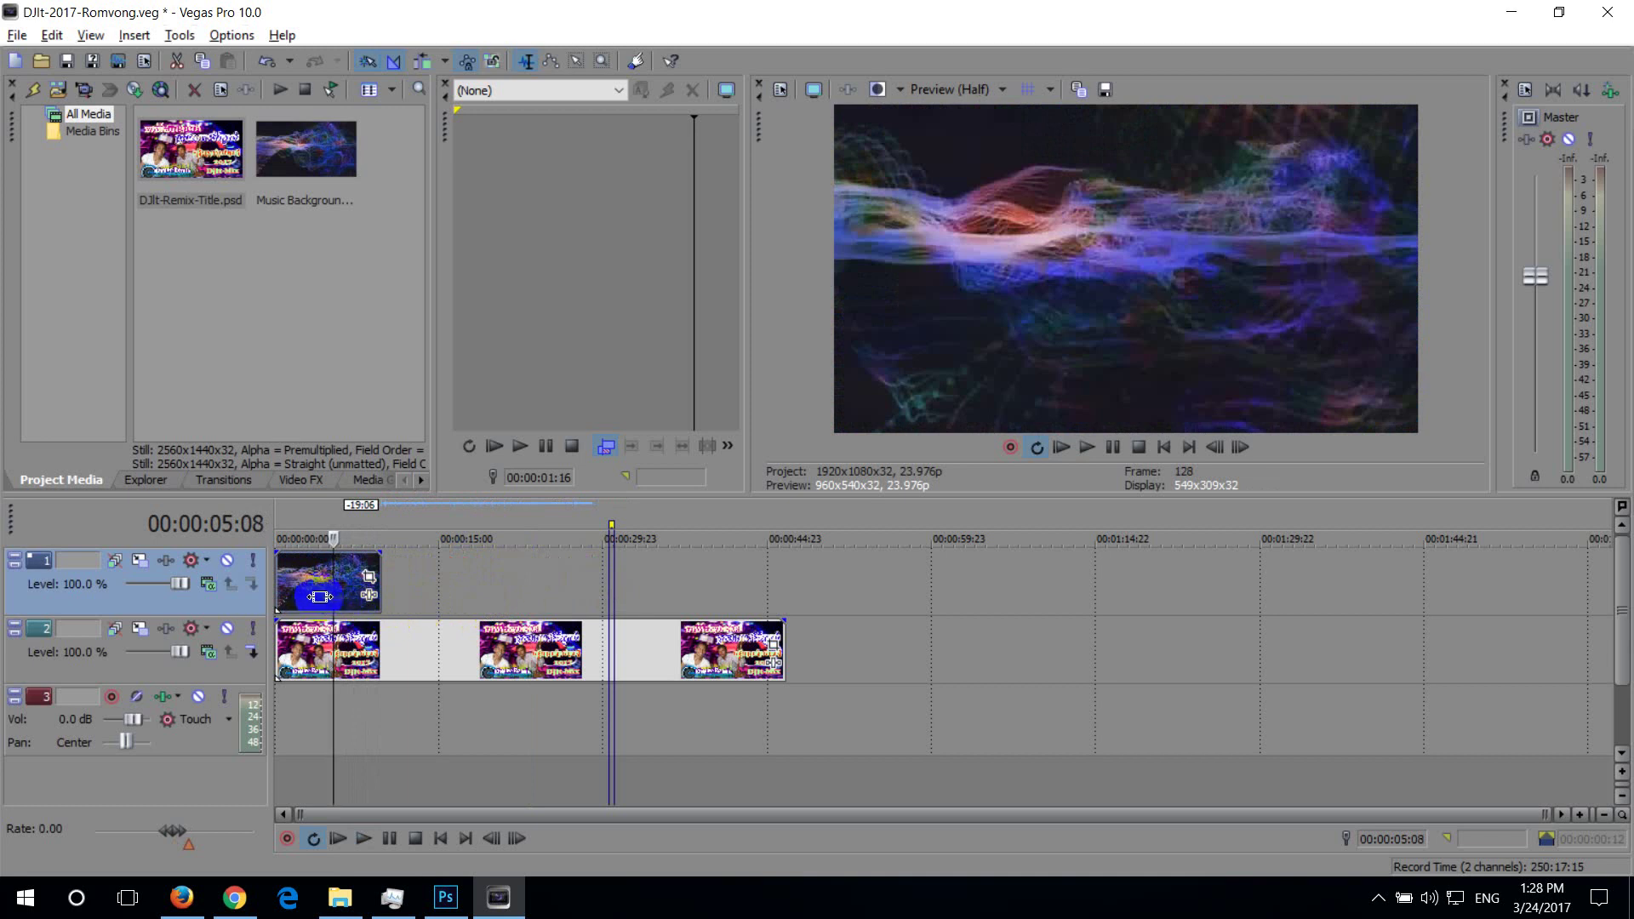
# Copy the first background clip, paste copies after it, then undo the surplus pastes
pyautogui.click(317, 588)
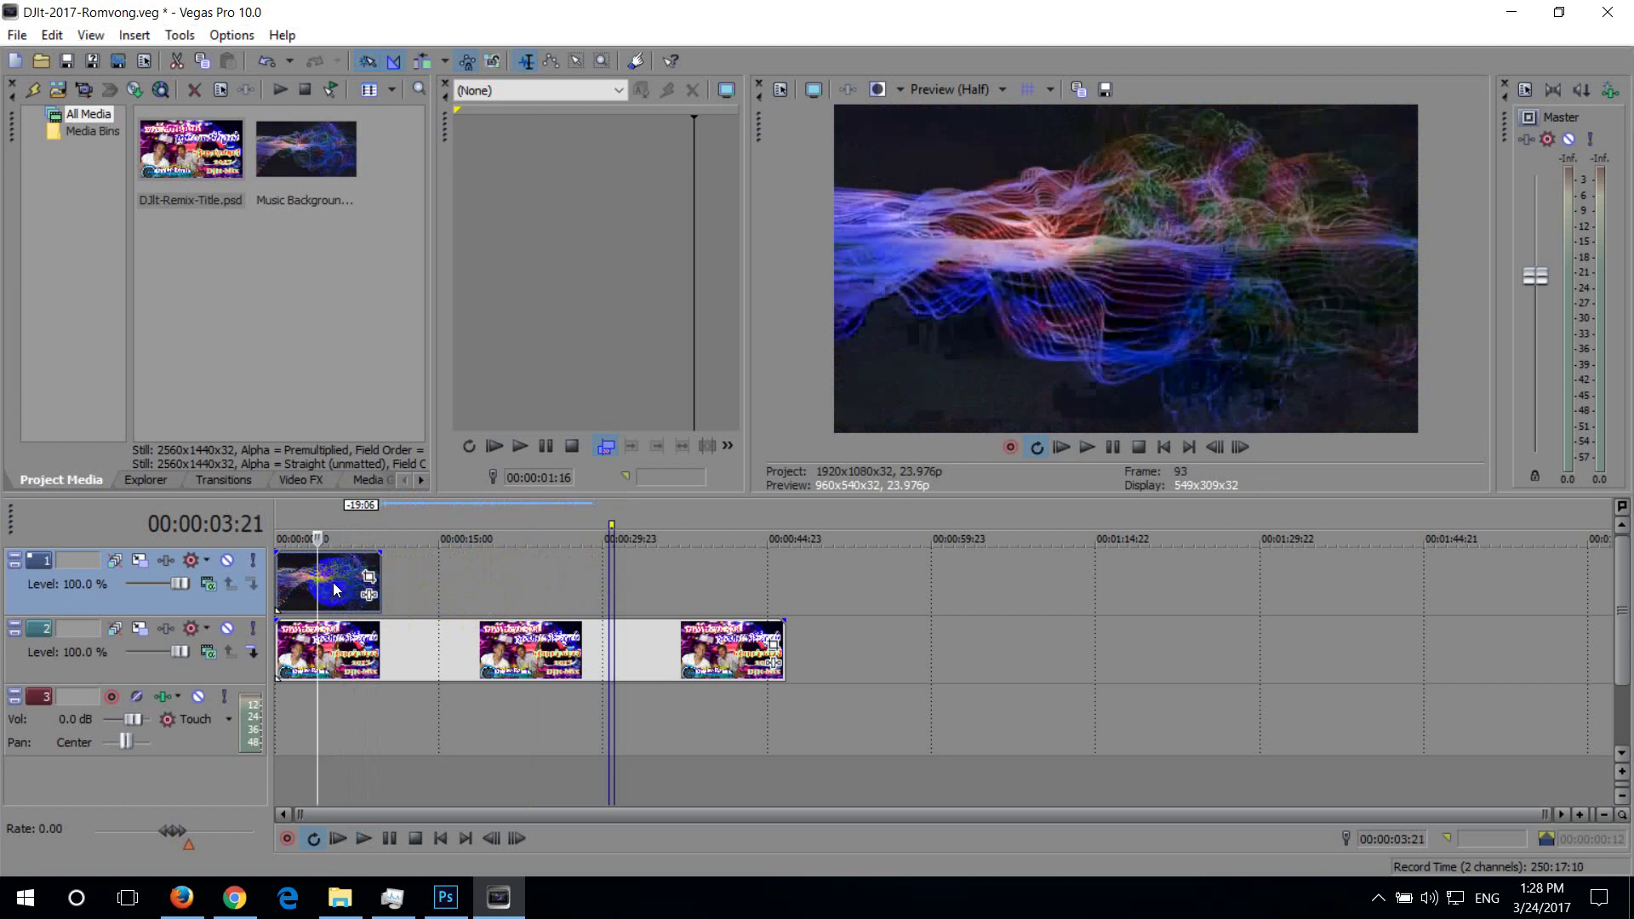
pyautogui.rightClick(343, 582)
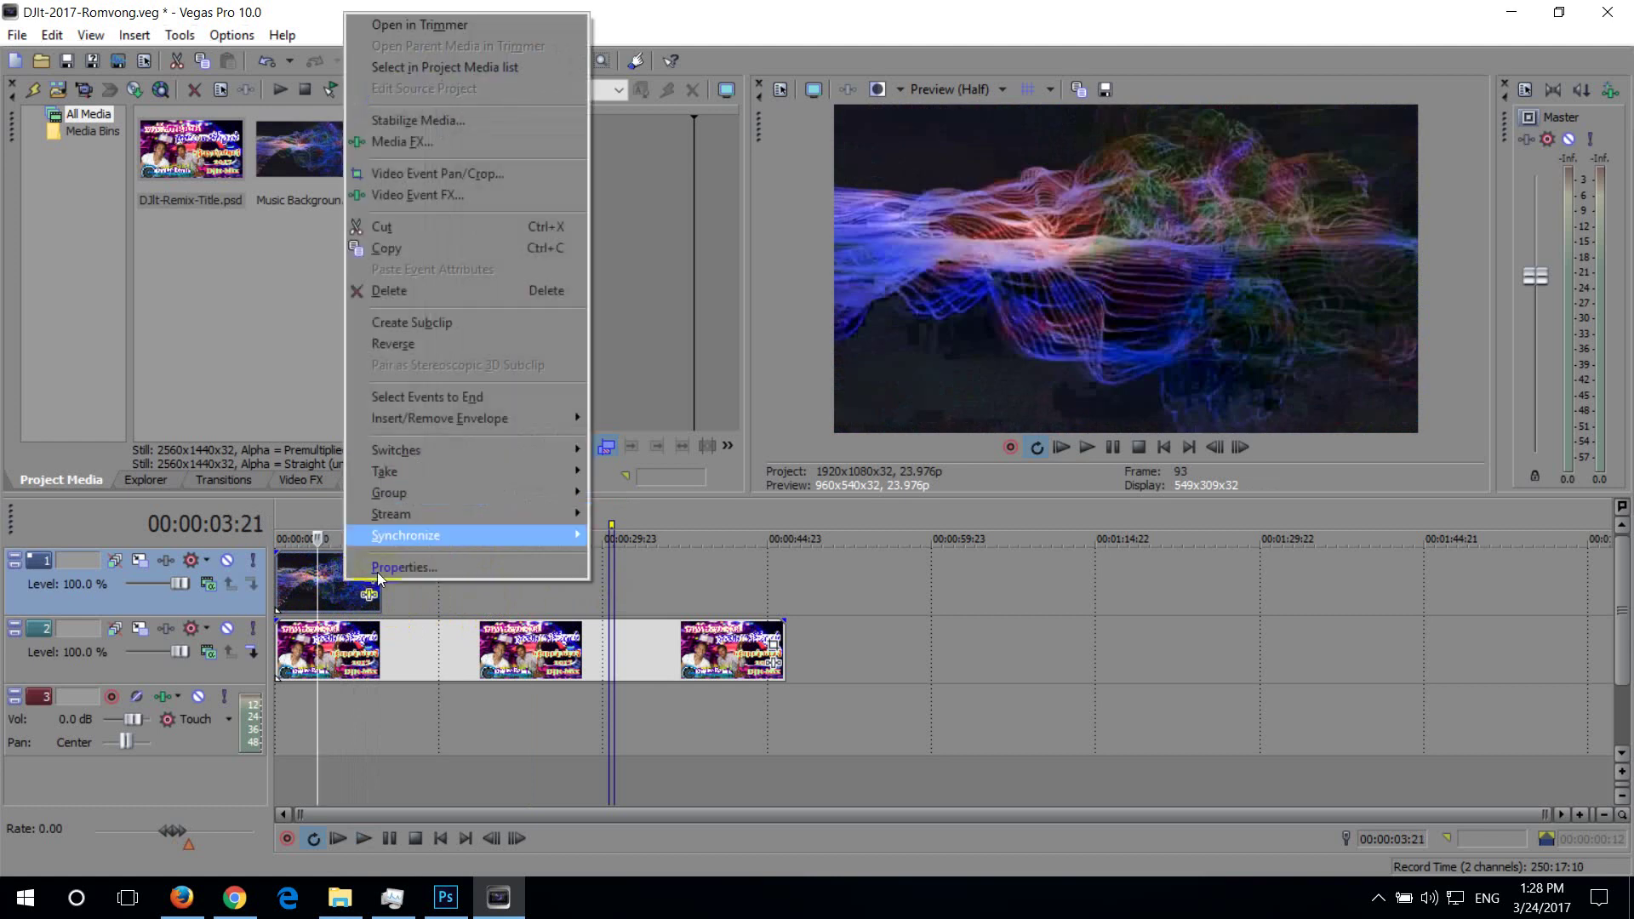
pyautogui.click(426, 248)
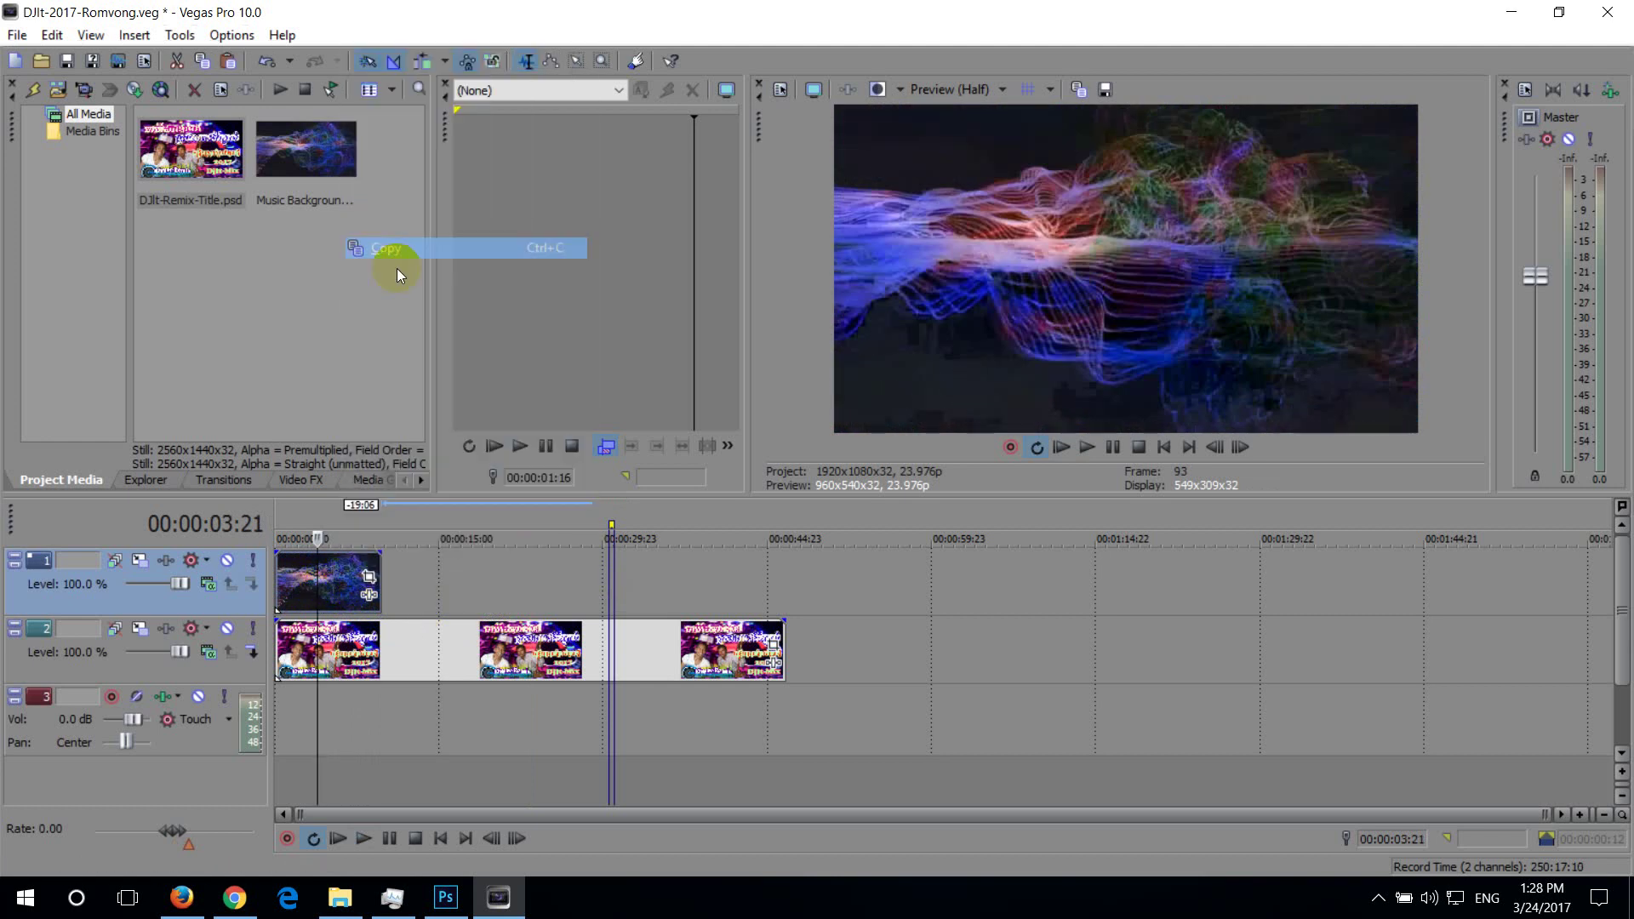
pyautogui.click(379, 574)
pyautogui.hotkey('ctrl', 'v')
pyautogui.hotkey('ctrl', 'v')
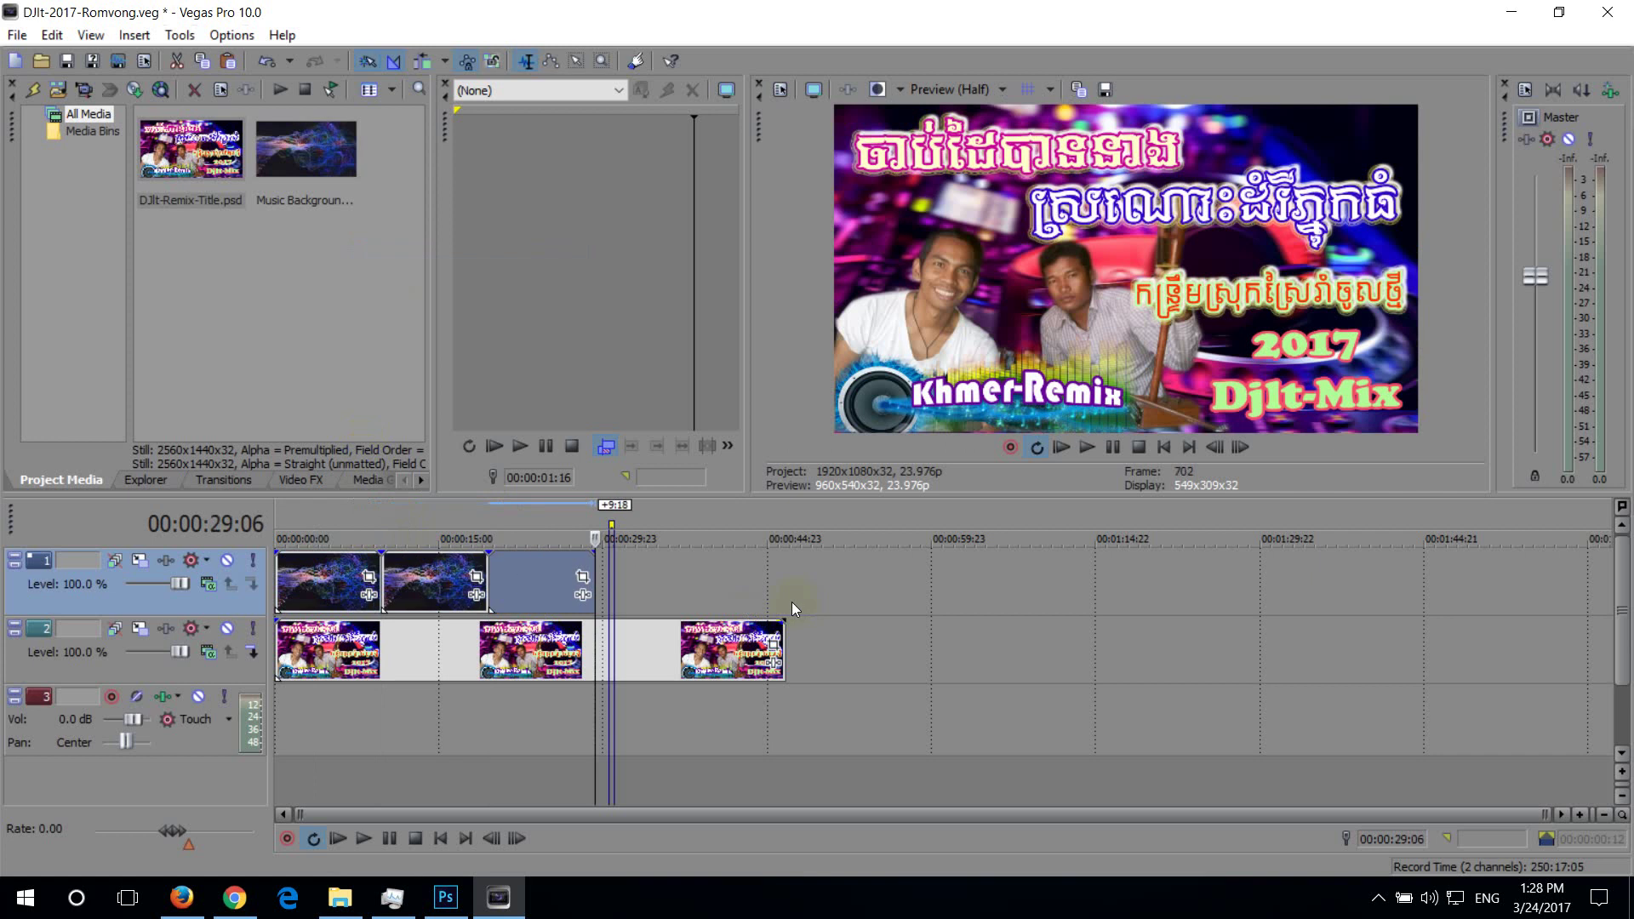
pyautogui.hotkey('ctrl', 'v')
pyautogui.hotkey('ctrl', 'v')
pyautogui.hotkey('ctrl', 'v')
pyautogui.hotkey('ctrl', 'v')
pyautogui.hotkey('ctrl', 'v')
pyautogui.hotkey('ctrl', 'v')
pyautogui.hotkey('ctrl', 'v')
pyautogui.hotkey('ctrl', 'v')
pyautogui.hotkey('ctrl', 'v')
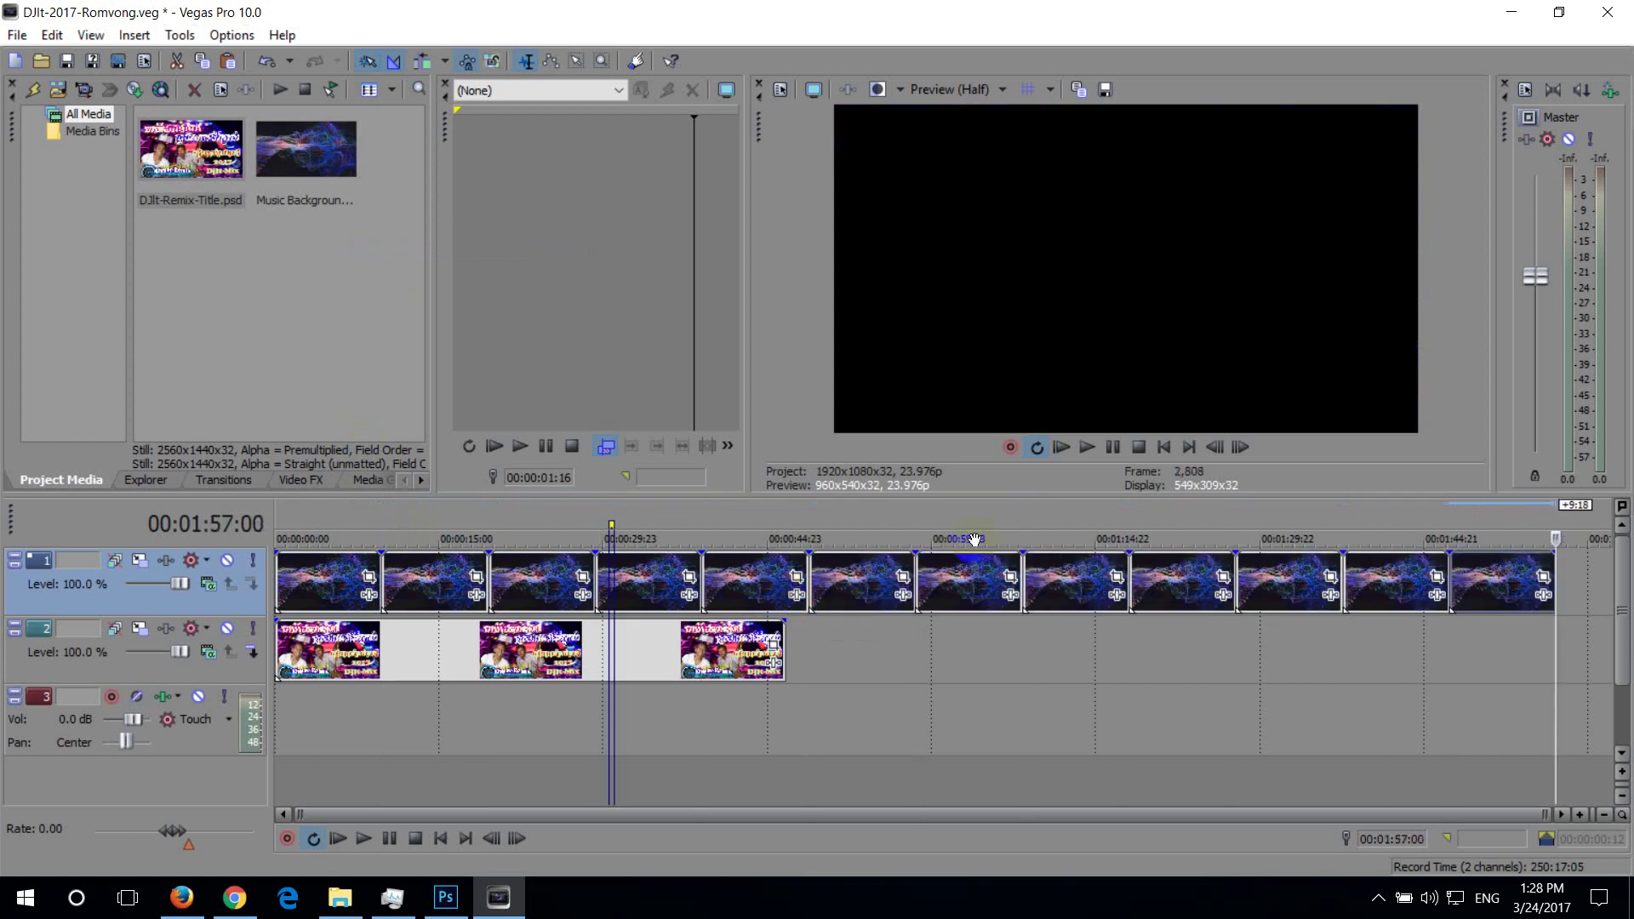
pyautogui.hotkey('ctrl', 'z')
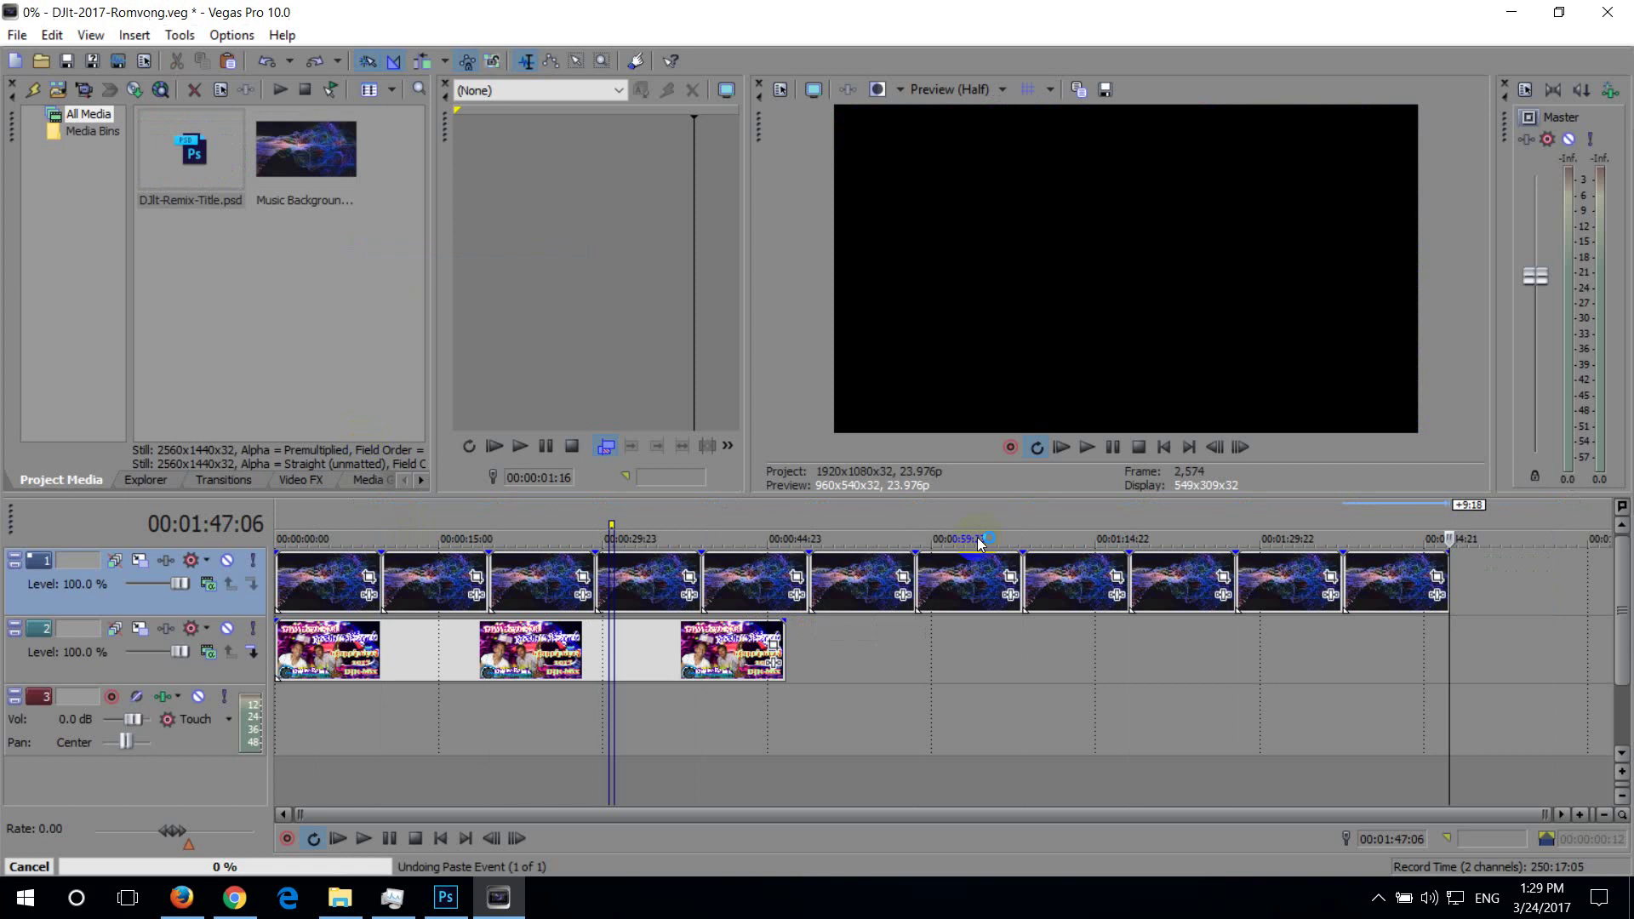
pyautogui.hotkey('ctrl', 'z')
pyautogui.hotkey('ctrl', 'z')
pyautogui.hotkey('ctrl', 'z')
pyautogui.hotkey('ctrl', 'z')
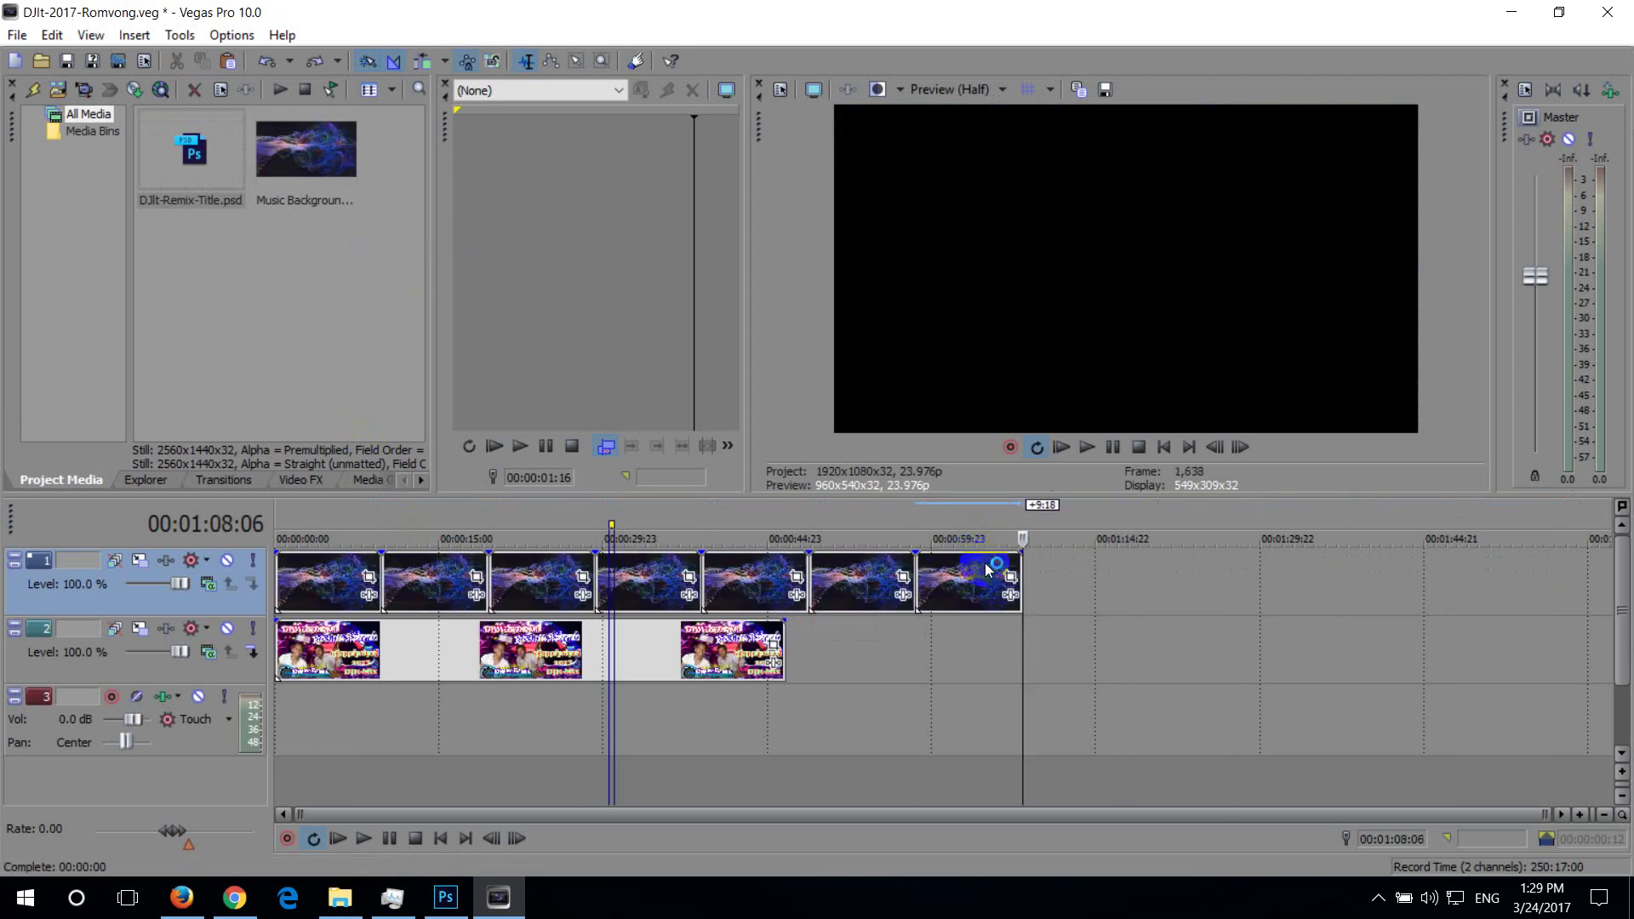
pyautogui.hotkey('ctrl', 'z')
pyautogui.hotkey('ctrl', 'z')
pyautogui.hotkey('ctrl', 'z')
pyautogui.hotkey('ctrl', 'z')
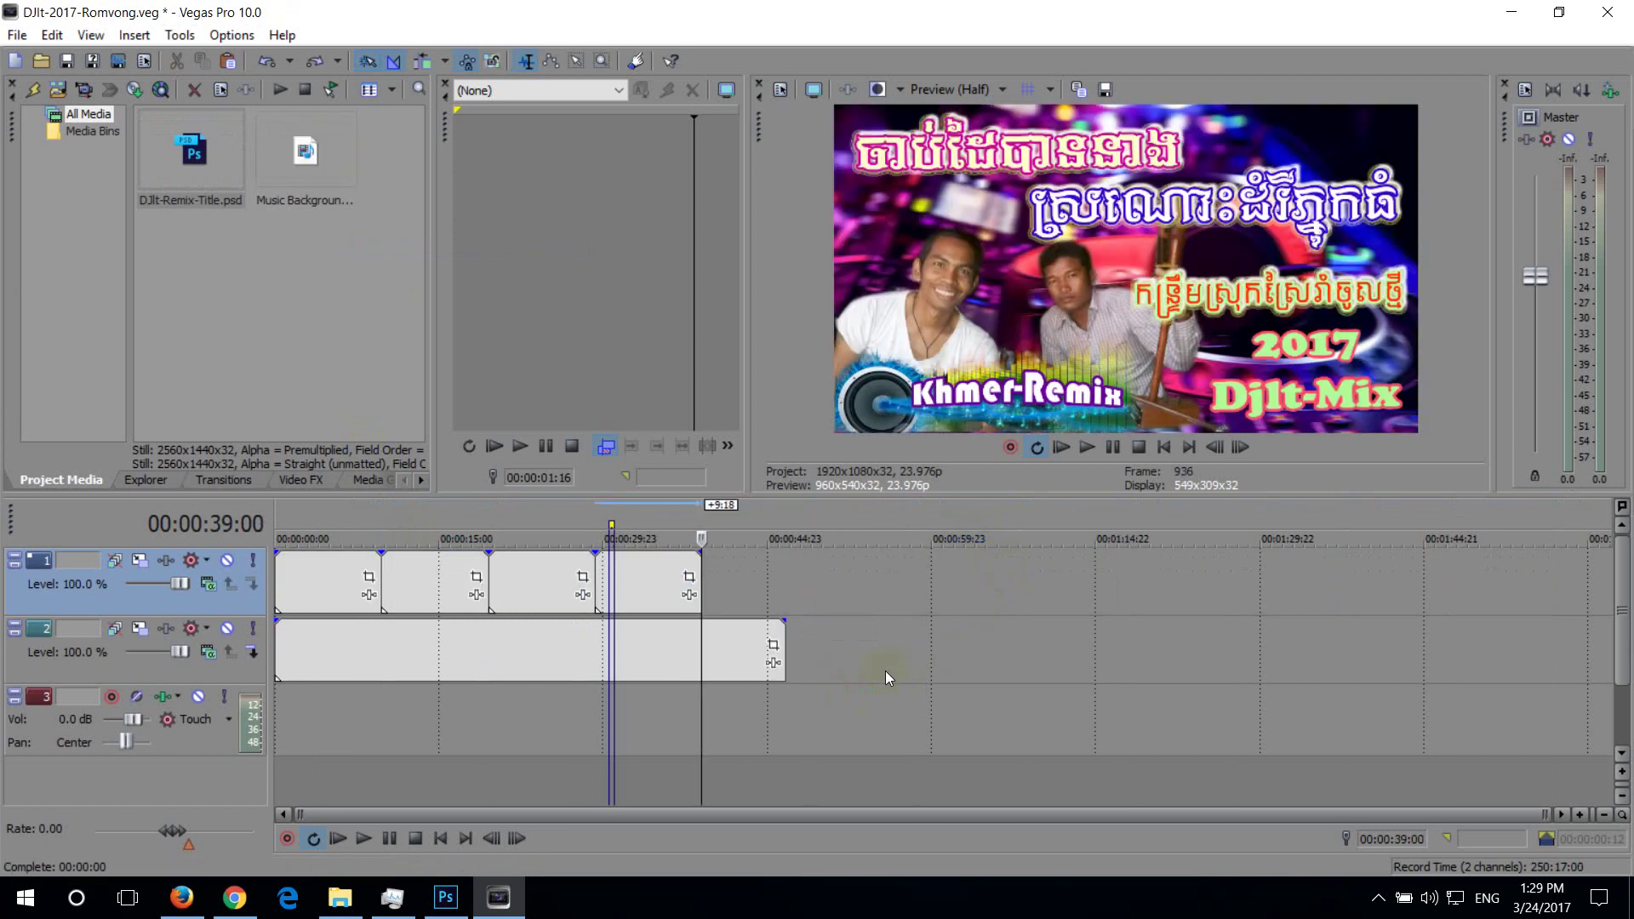
pyautogui.hotkey('ctrl', 'z')
pyautogui.hotkey('ctrl', 'z')
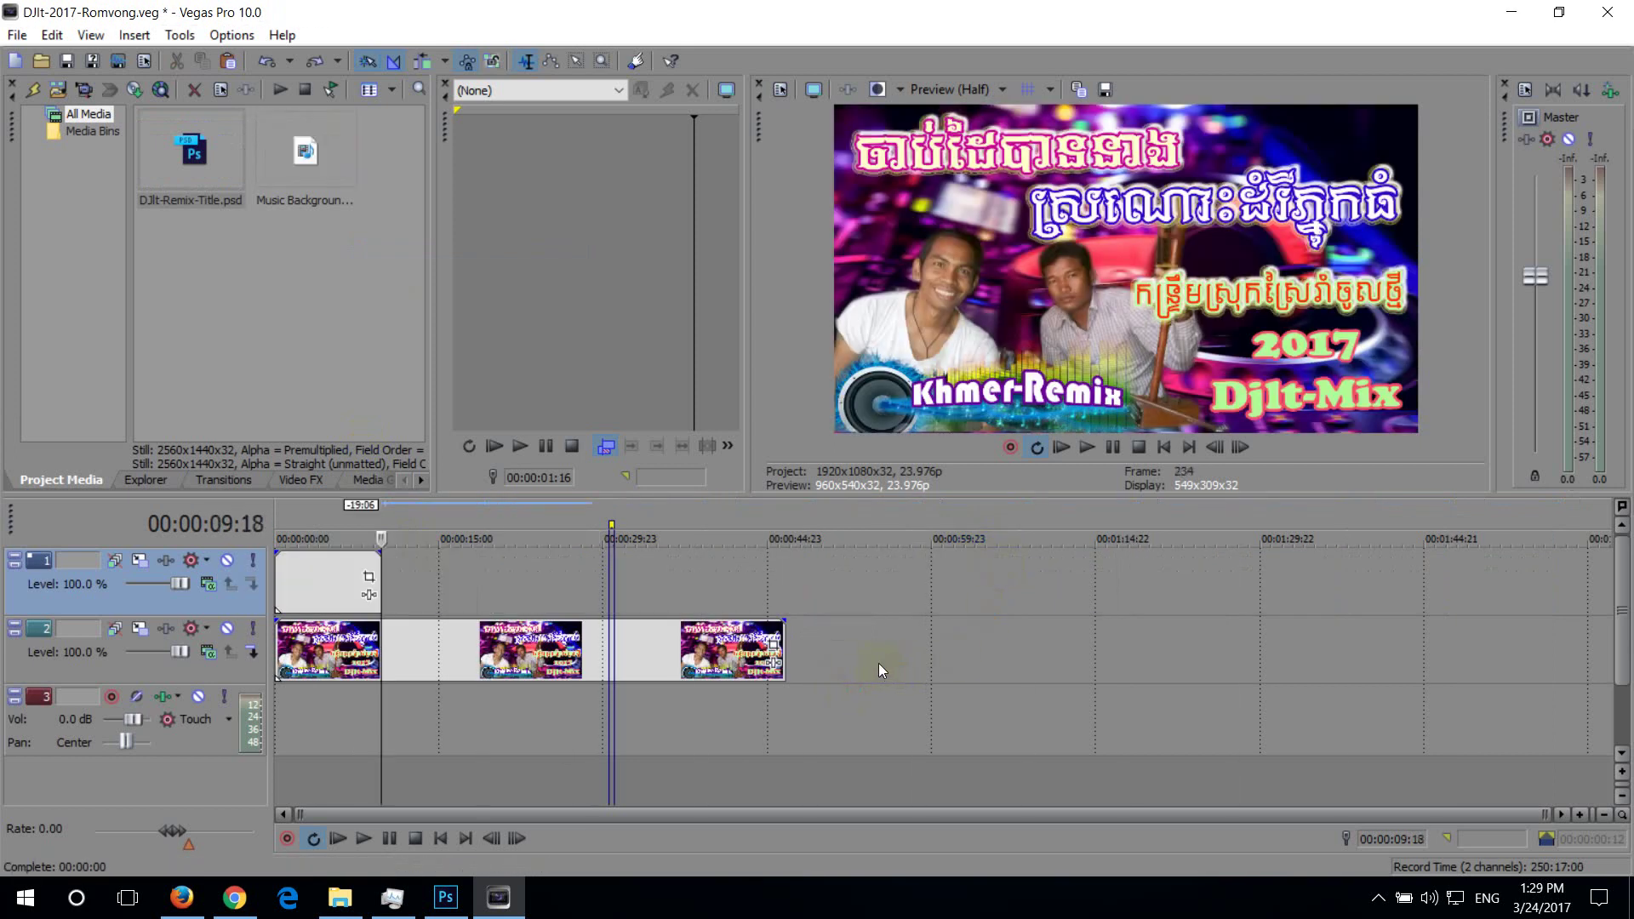
# Zoom the timeline and select the background track at 2 seconds
pyautogui.click(317, 584)
pyautogui.scroll(3, 384, 631)
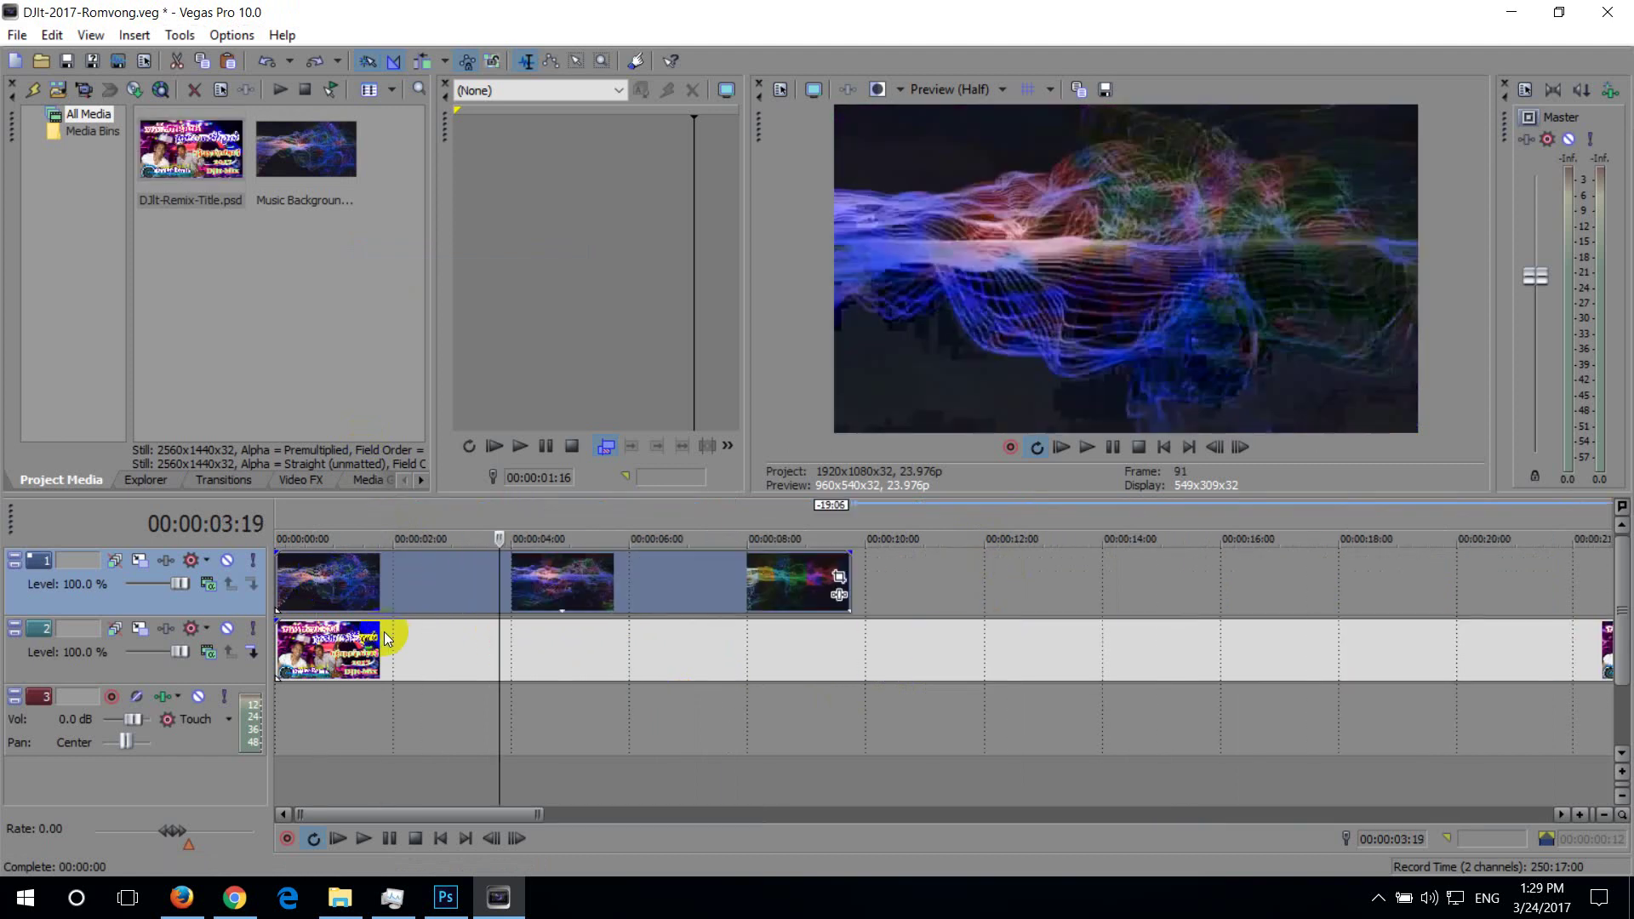
pyautogui.scroll(3, 392, 630)
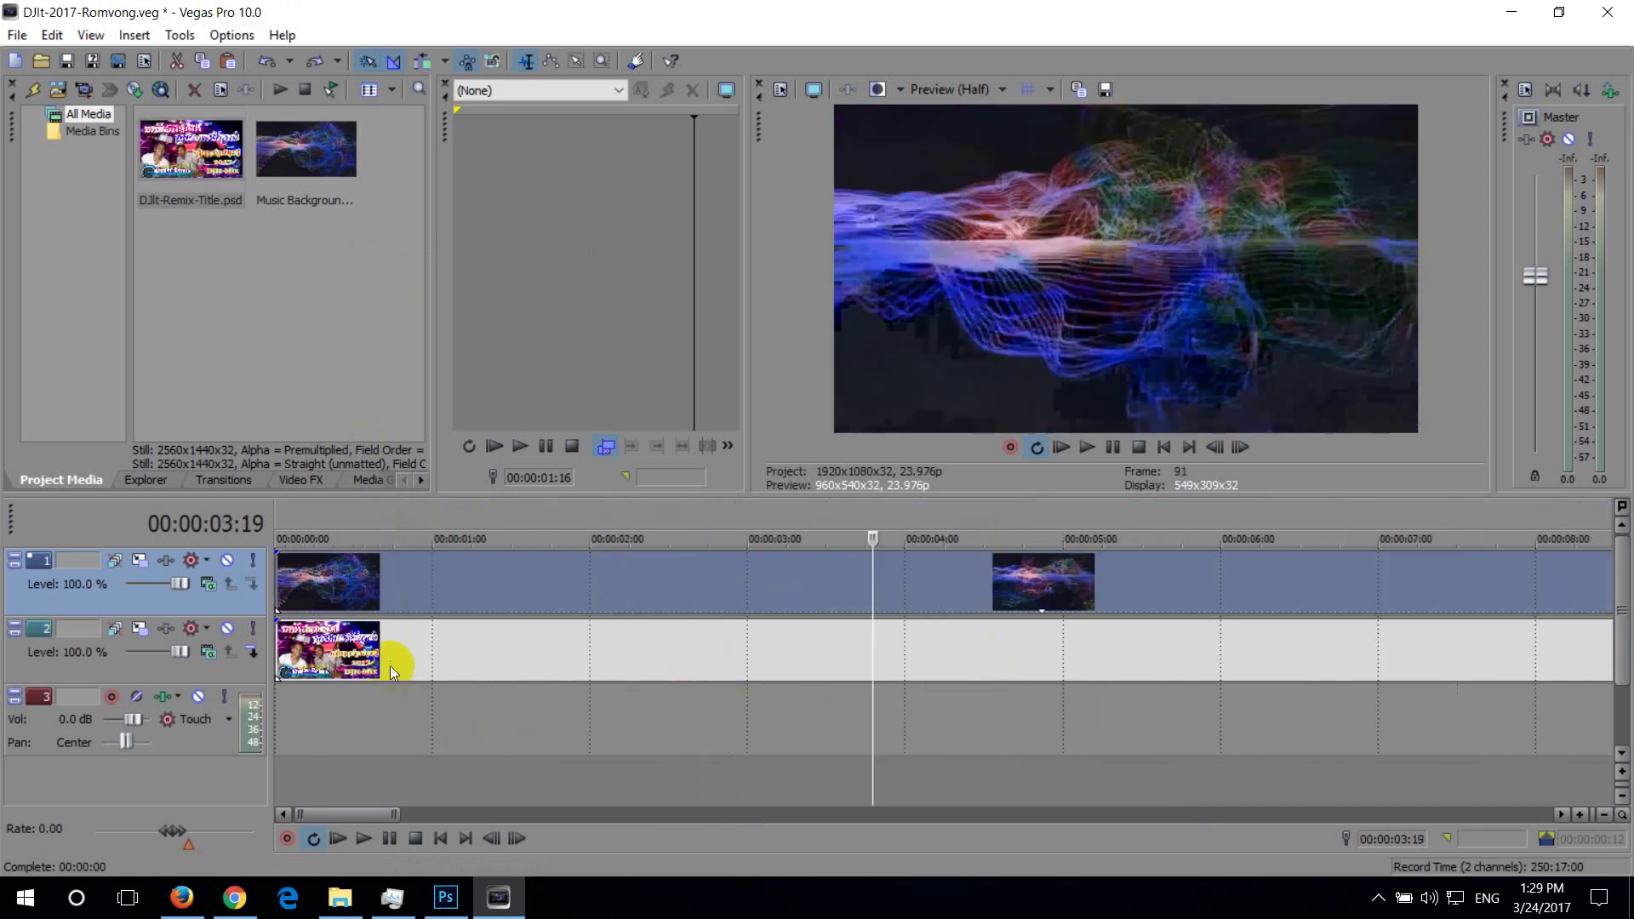
pyautogui.click(477, 672)
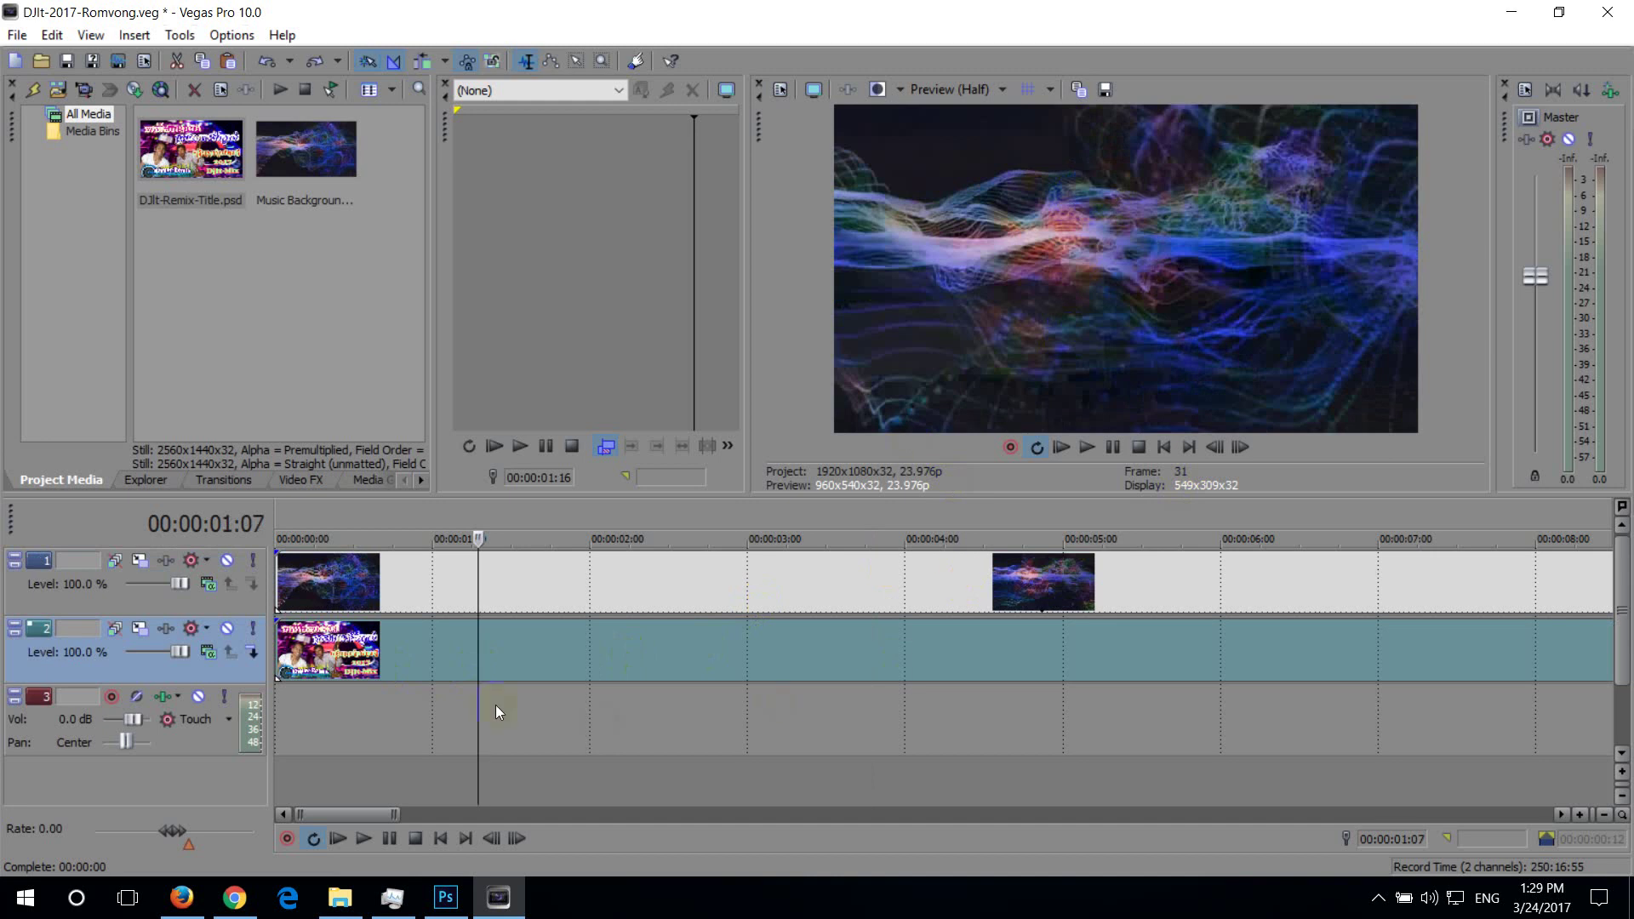
pyautogui.click(1189, 611)
pyautogui.click(763, 613)
pyautogui.click(638, 593)
pyautogui.scroll(-5, 1028, 723)
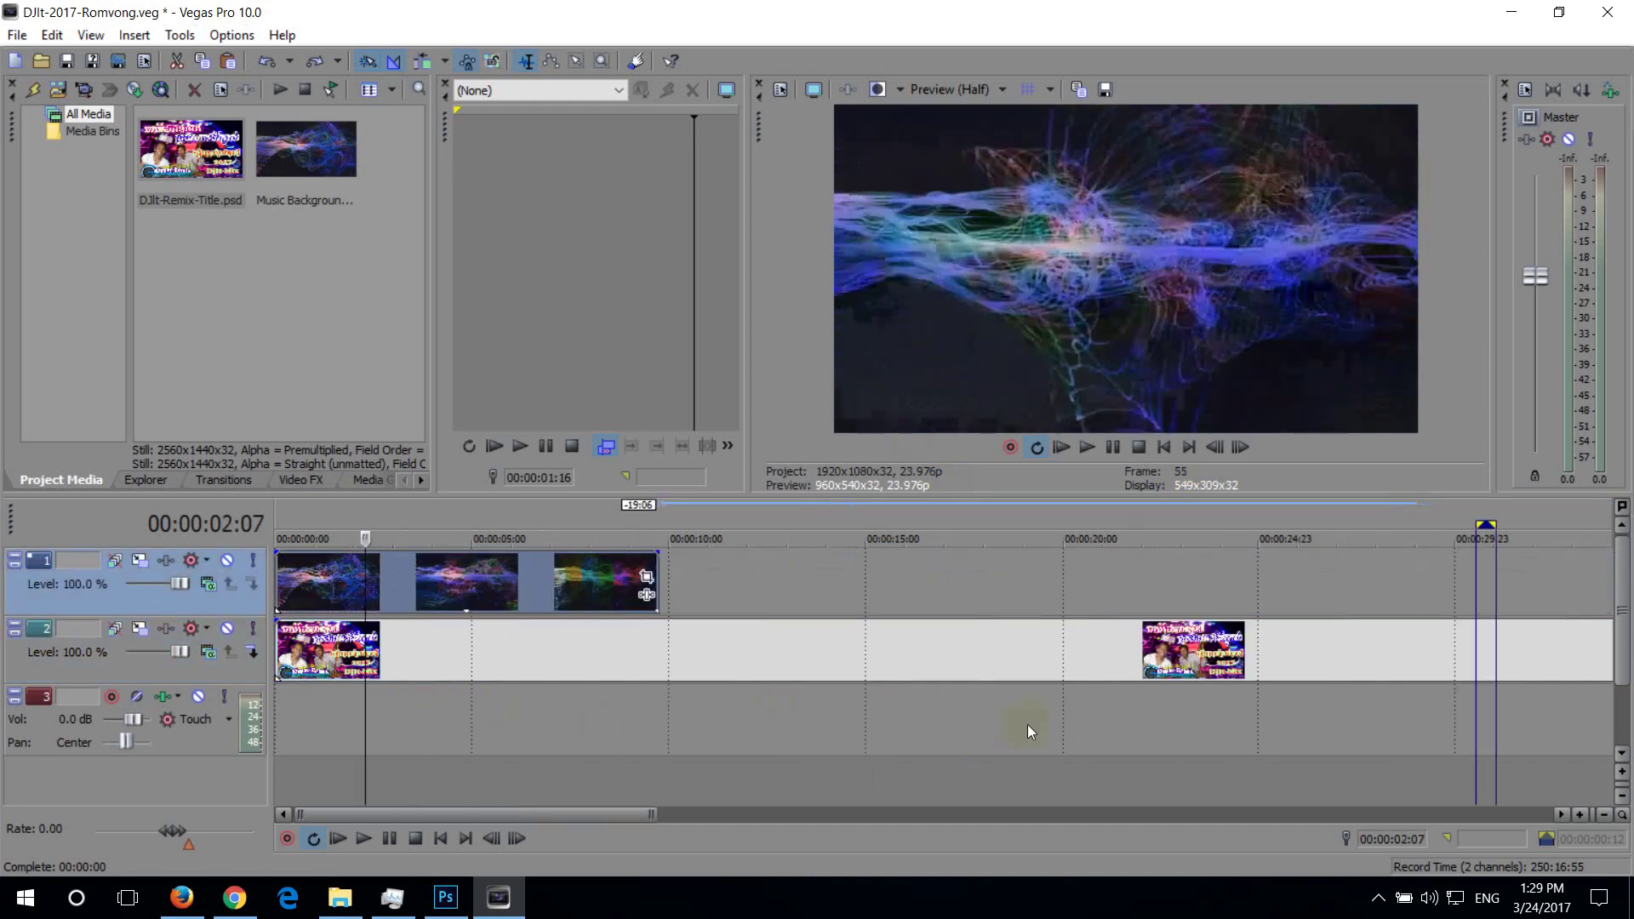
# Add the Sony Chroma Keyer effect to the background event
pyautogui.click(647, 596)
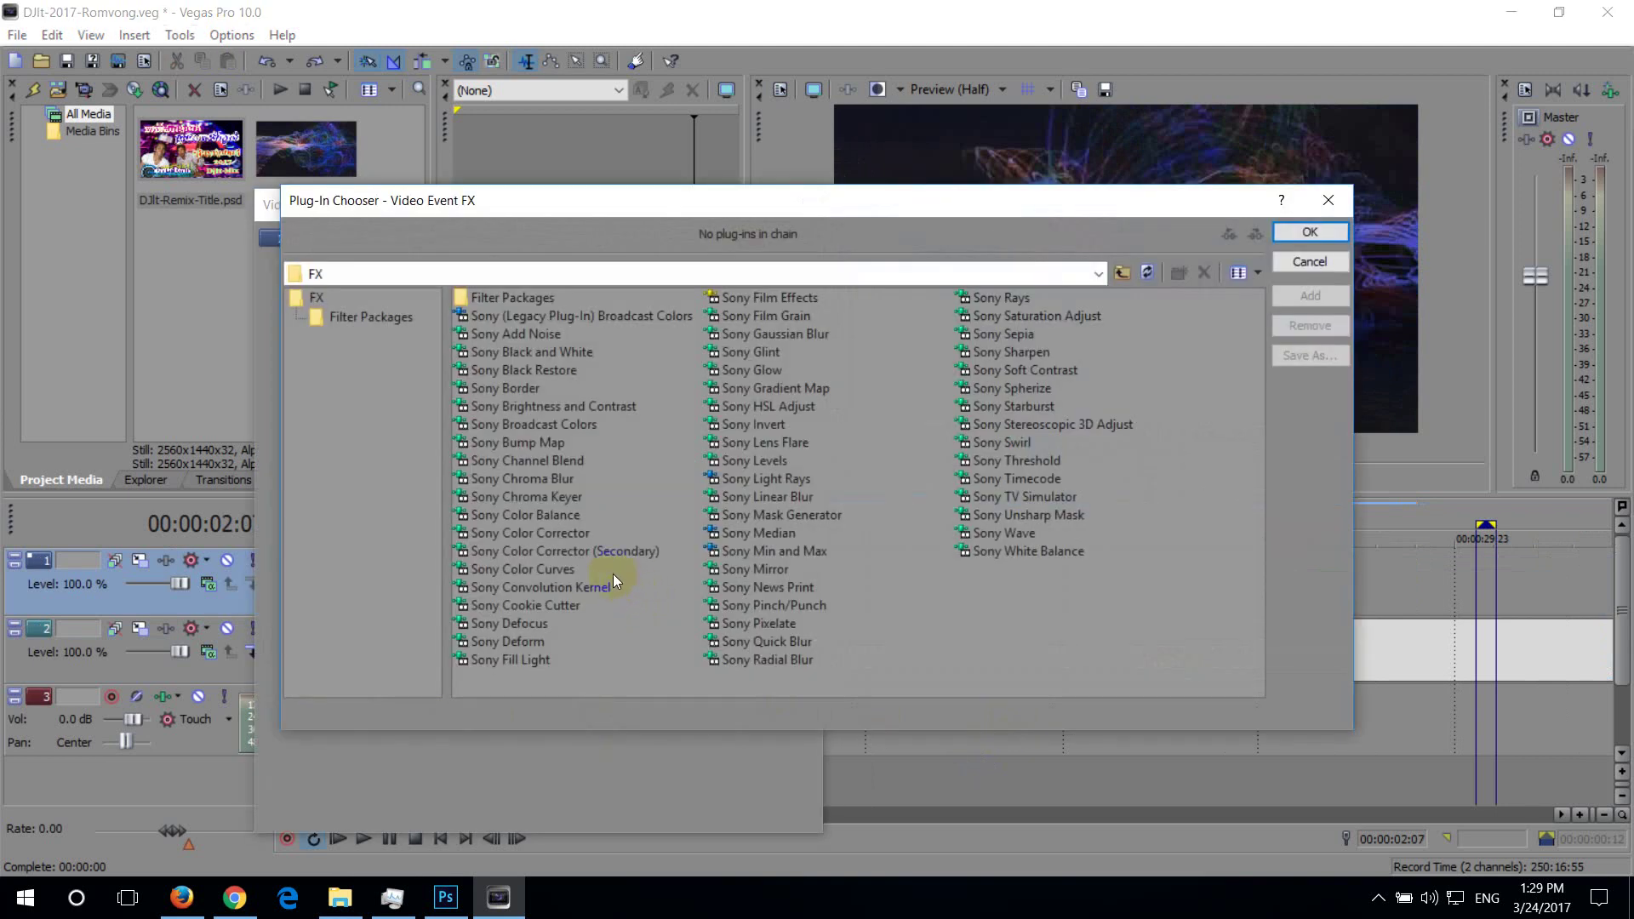
pyautogui.doubleClick(543, 499)
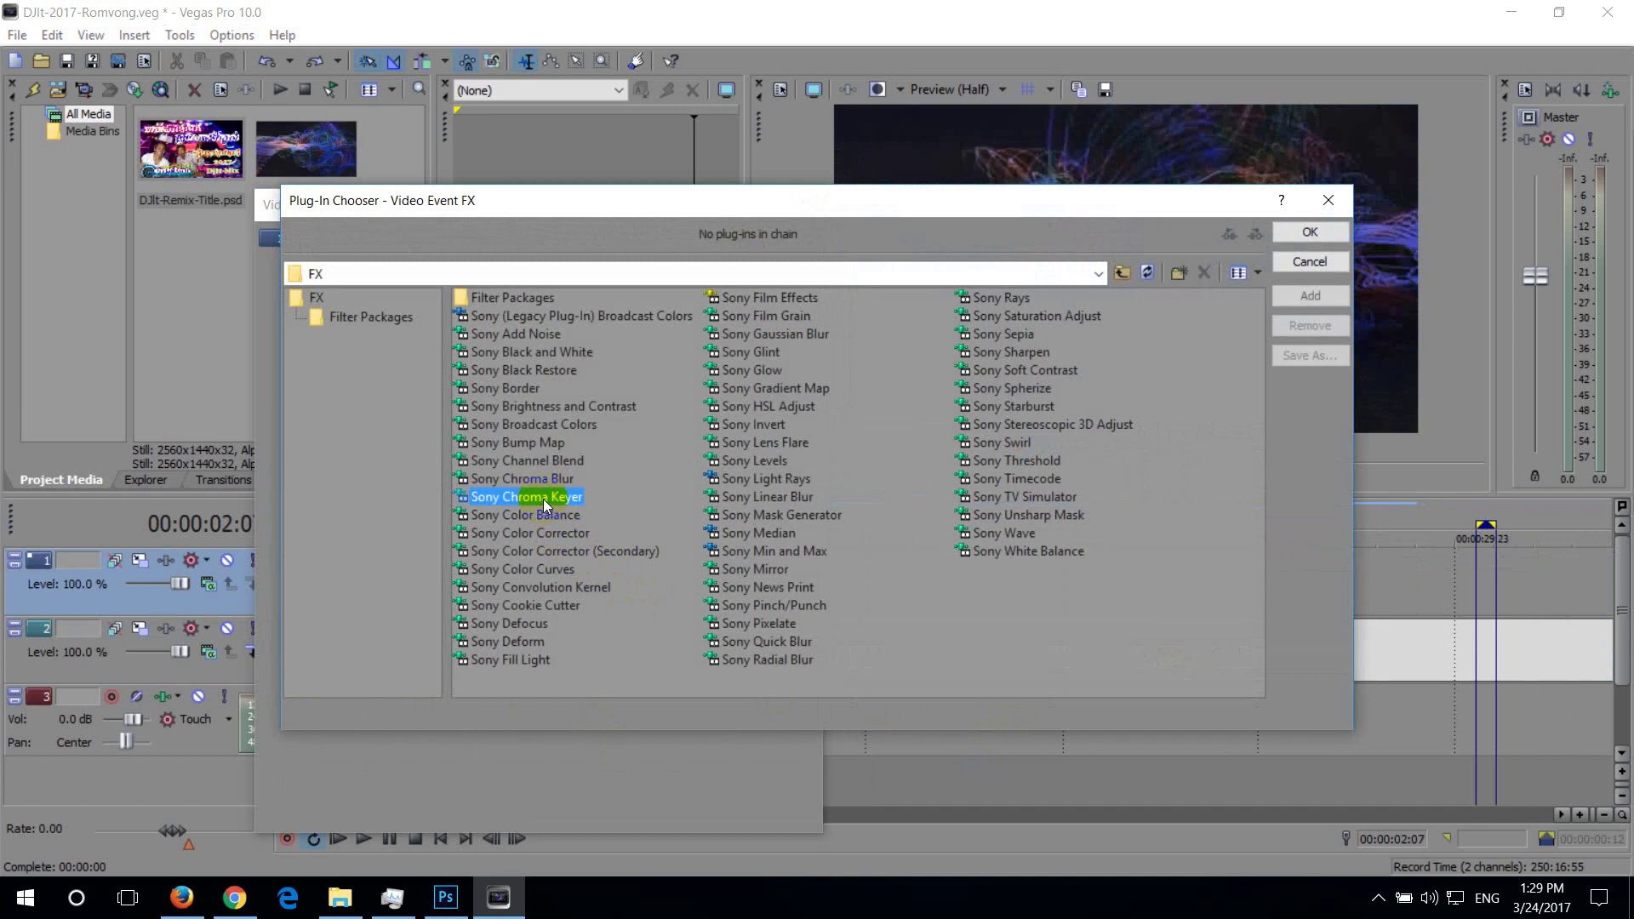
pyautogui.click(1309, 232)
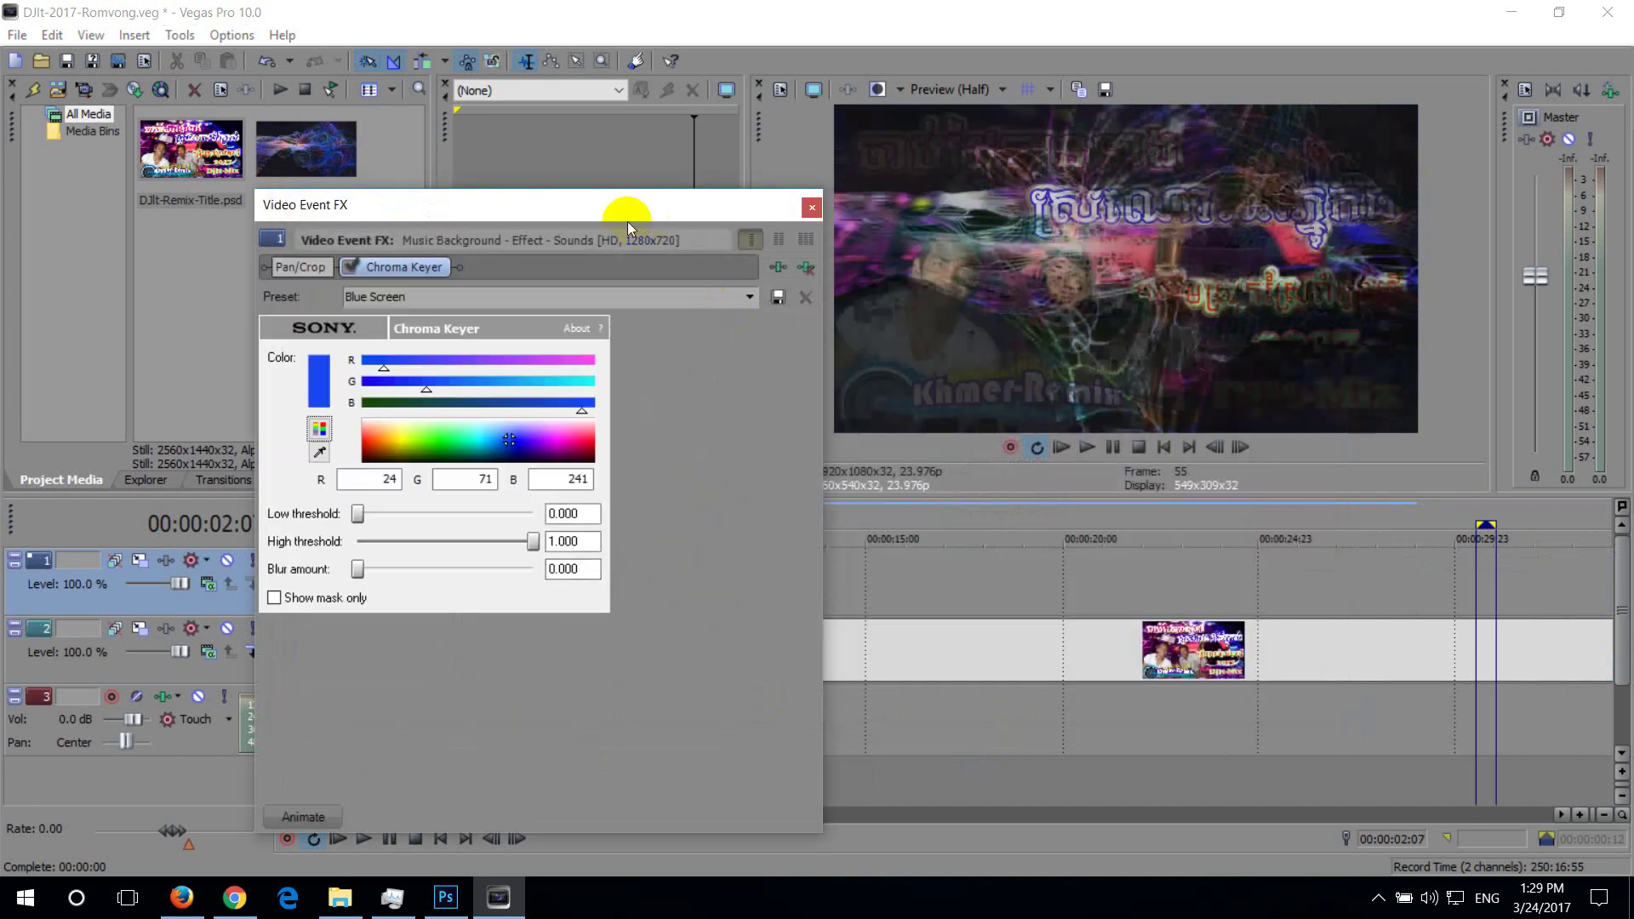
# Key out the sampled grey with low threshold 0.781 and blur 0.096, then play to check
pyautogui.click(323, 455)
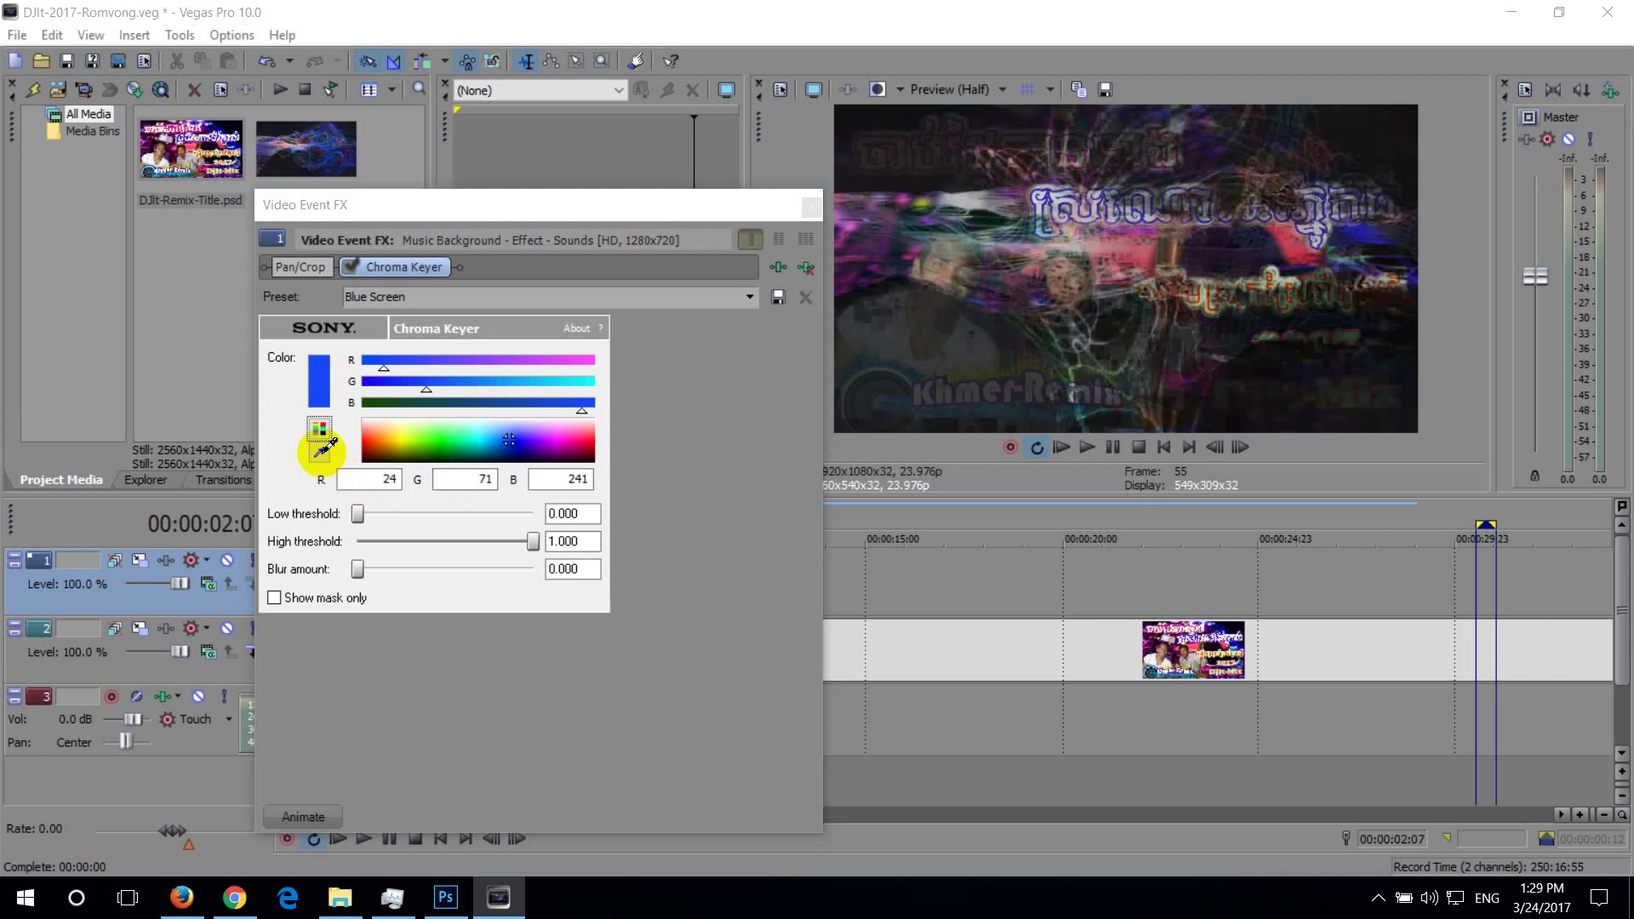
pyautogui.click(860, 181)
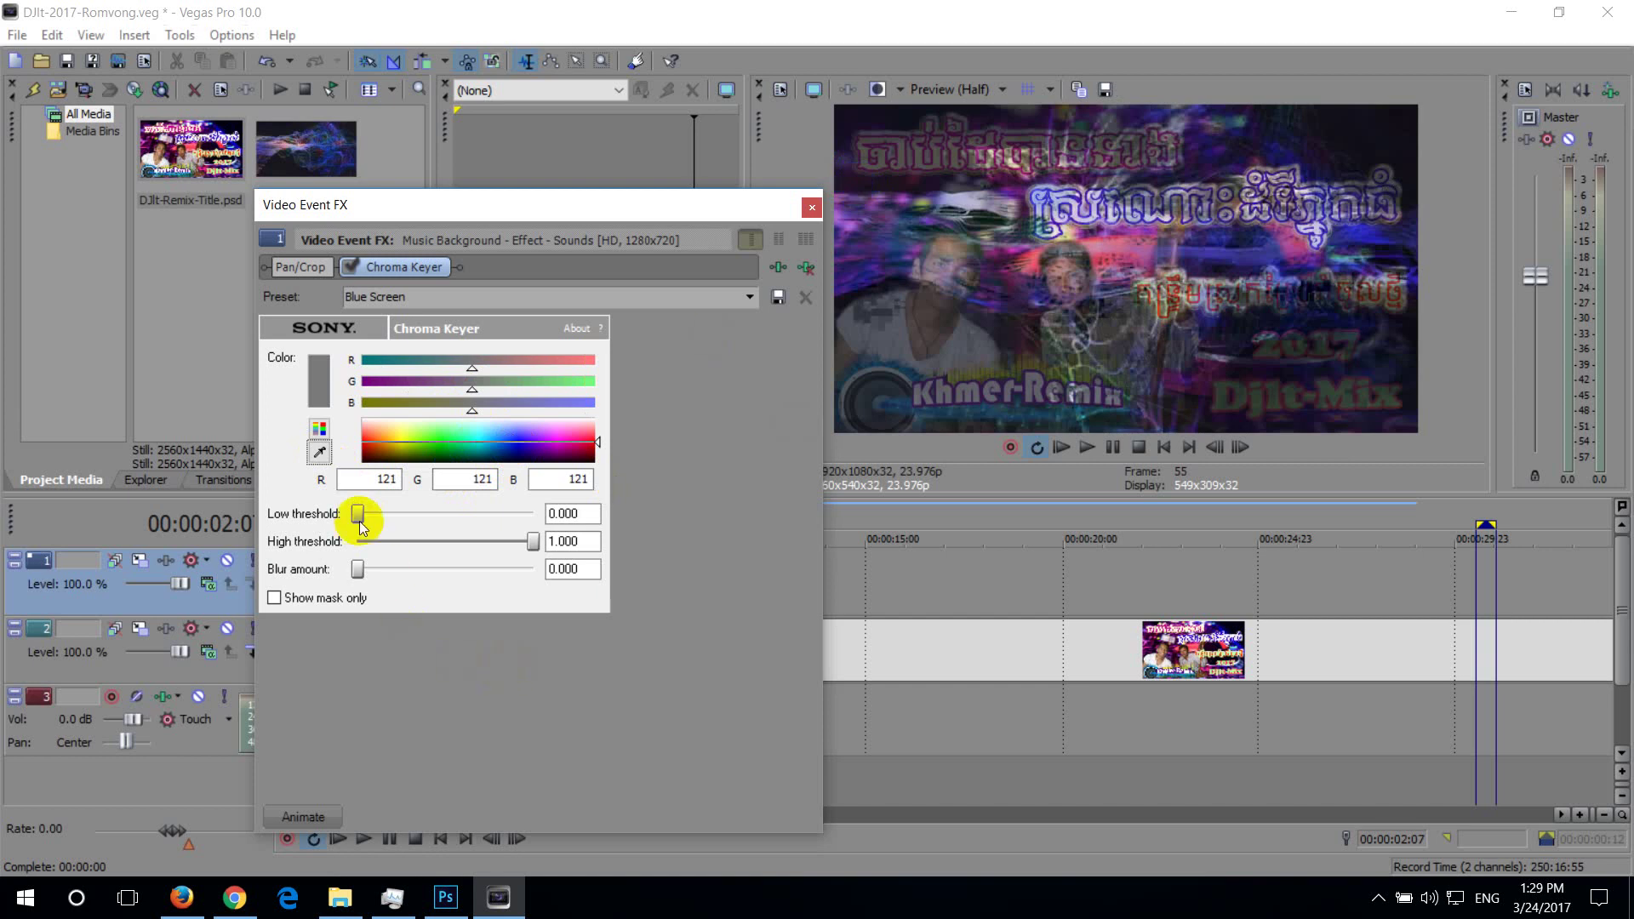
pyautogui.moveTo(359, 520)
pyautogui.mouseDown()
pyautogui.moveTo(474, 508)
pyautogui.moveTo(453, 504)
pyautogui.mouseUp()
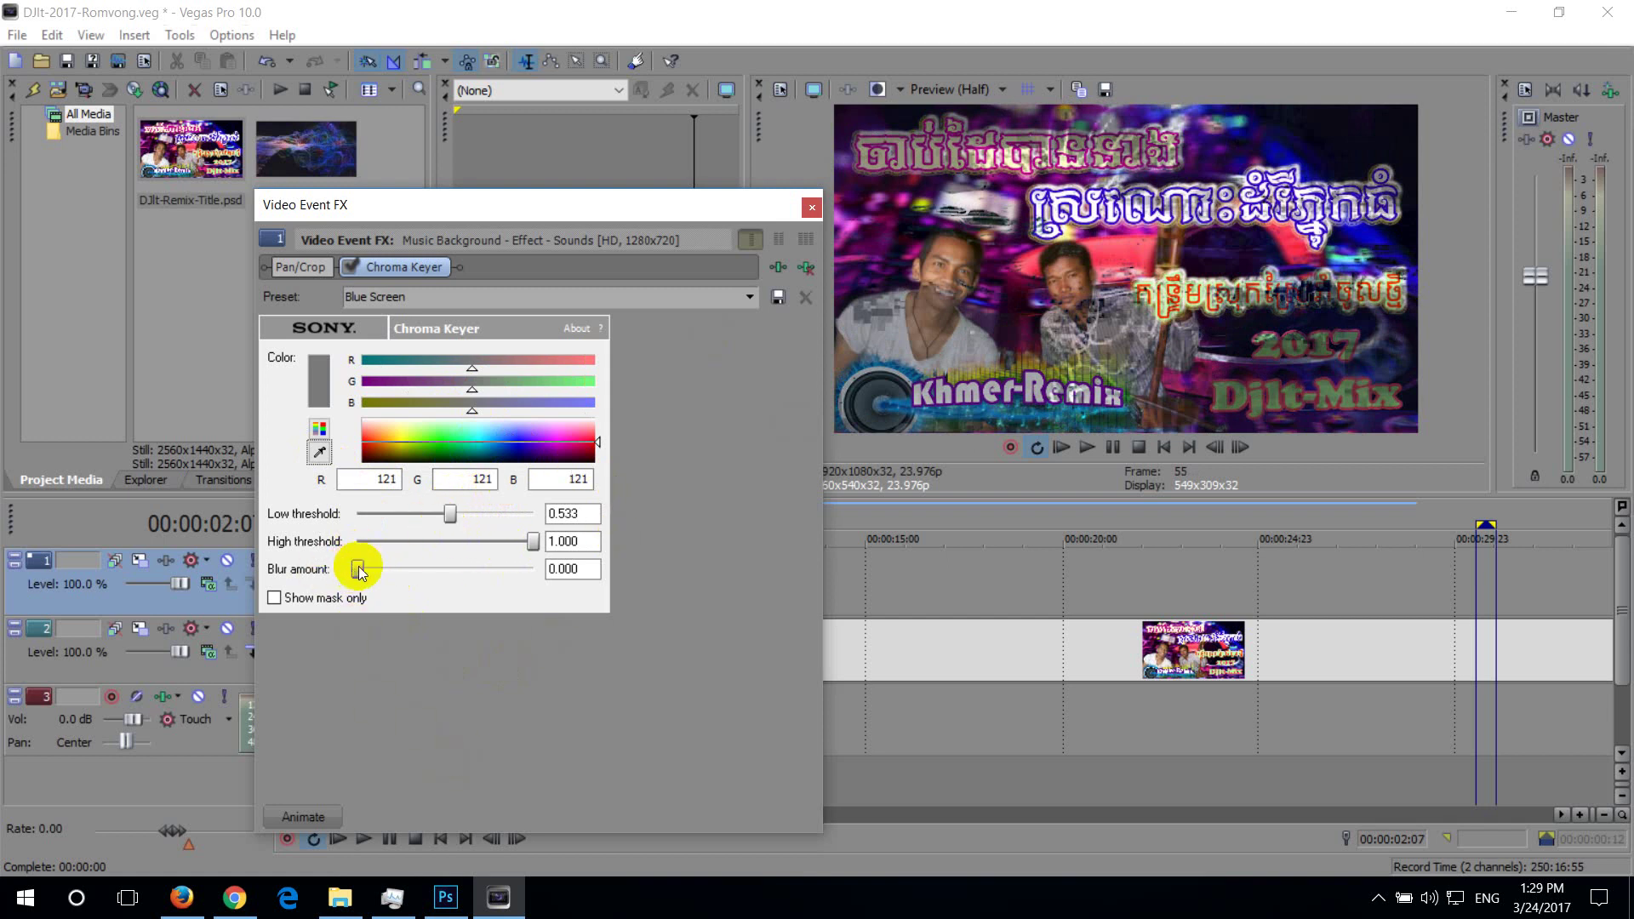
pyautogui.moveTo(358, 570); pyautogui.dragTo(376, 571)
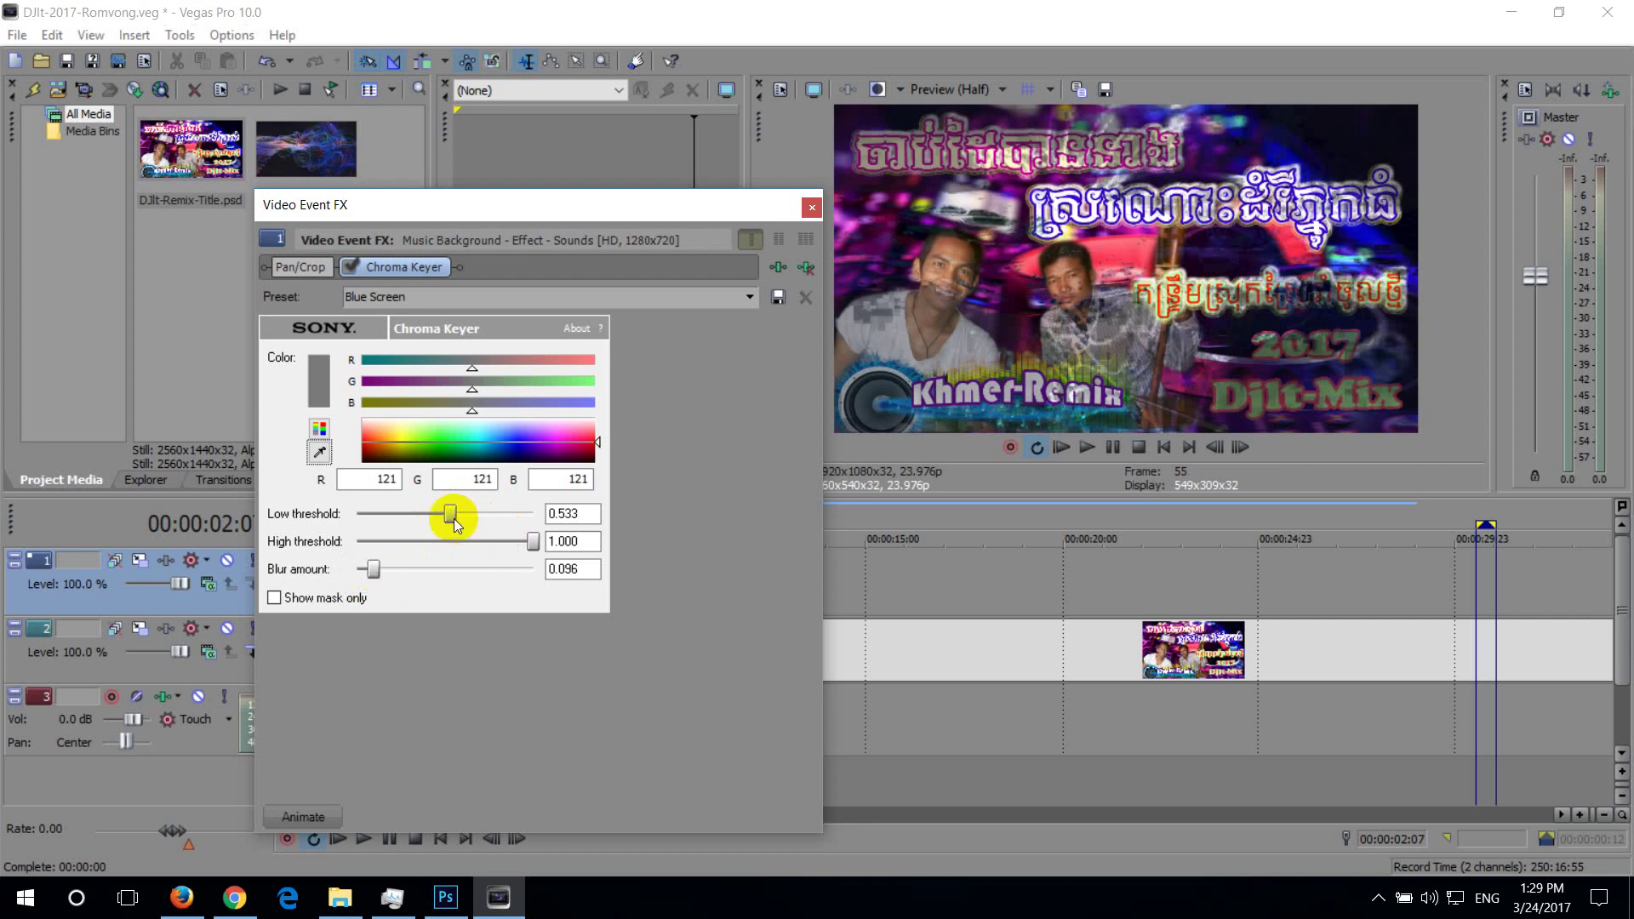
pyautogui.moveTo(450, 516); pyautogui.dragTo(493, 516)
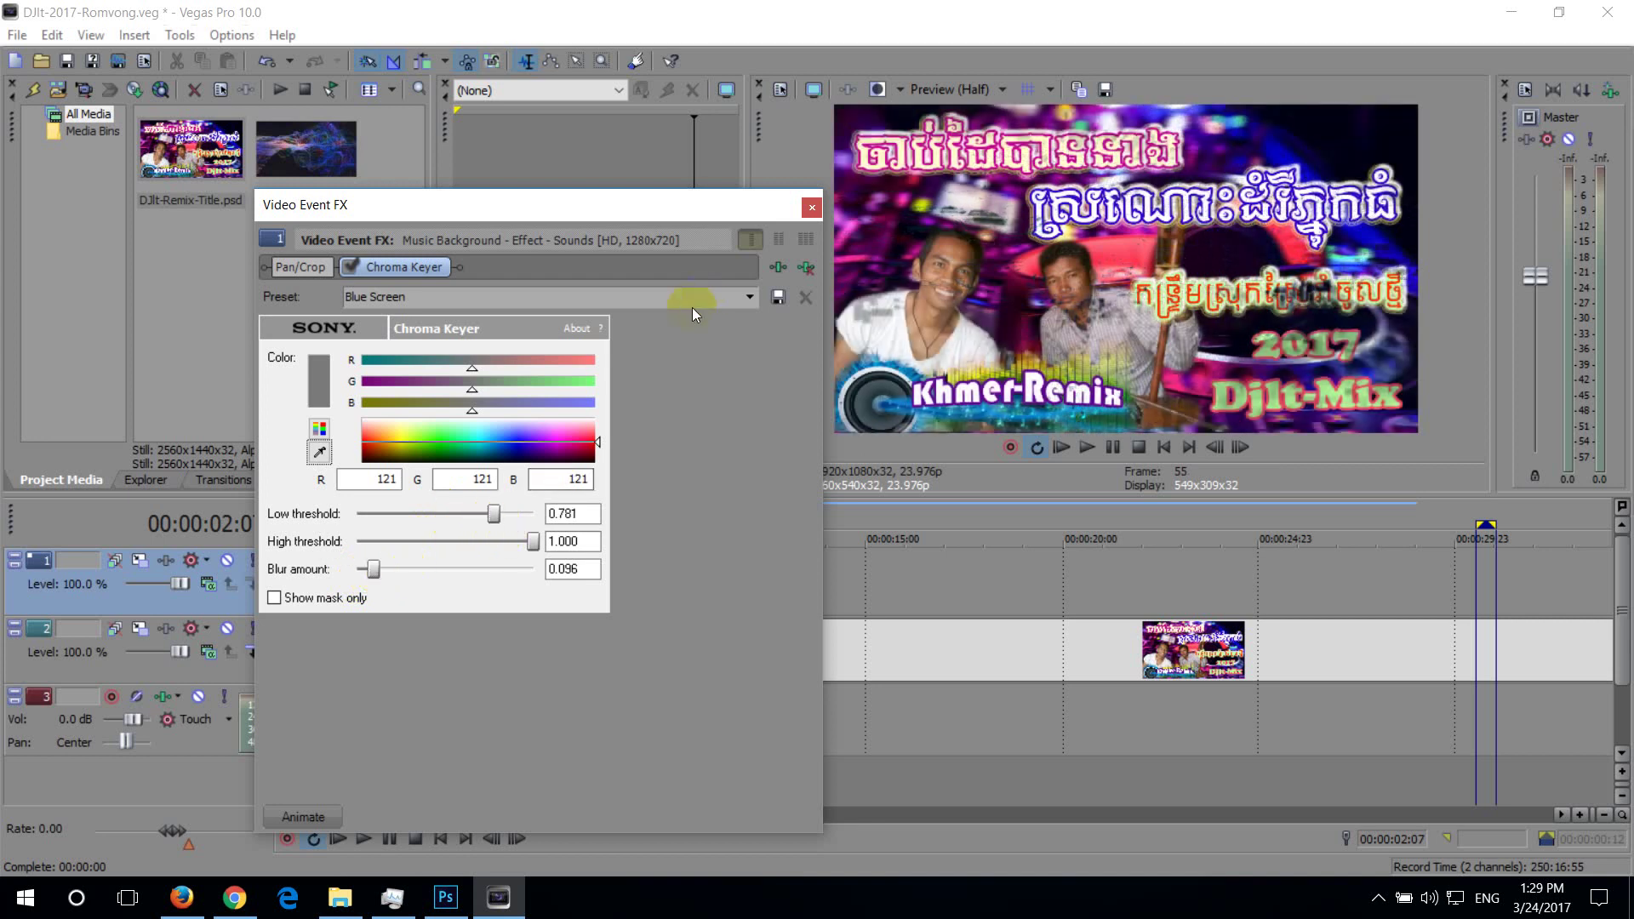
pyautogui.click(812, 208)
pyautogui.press('space')
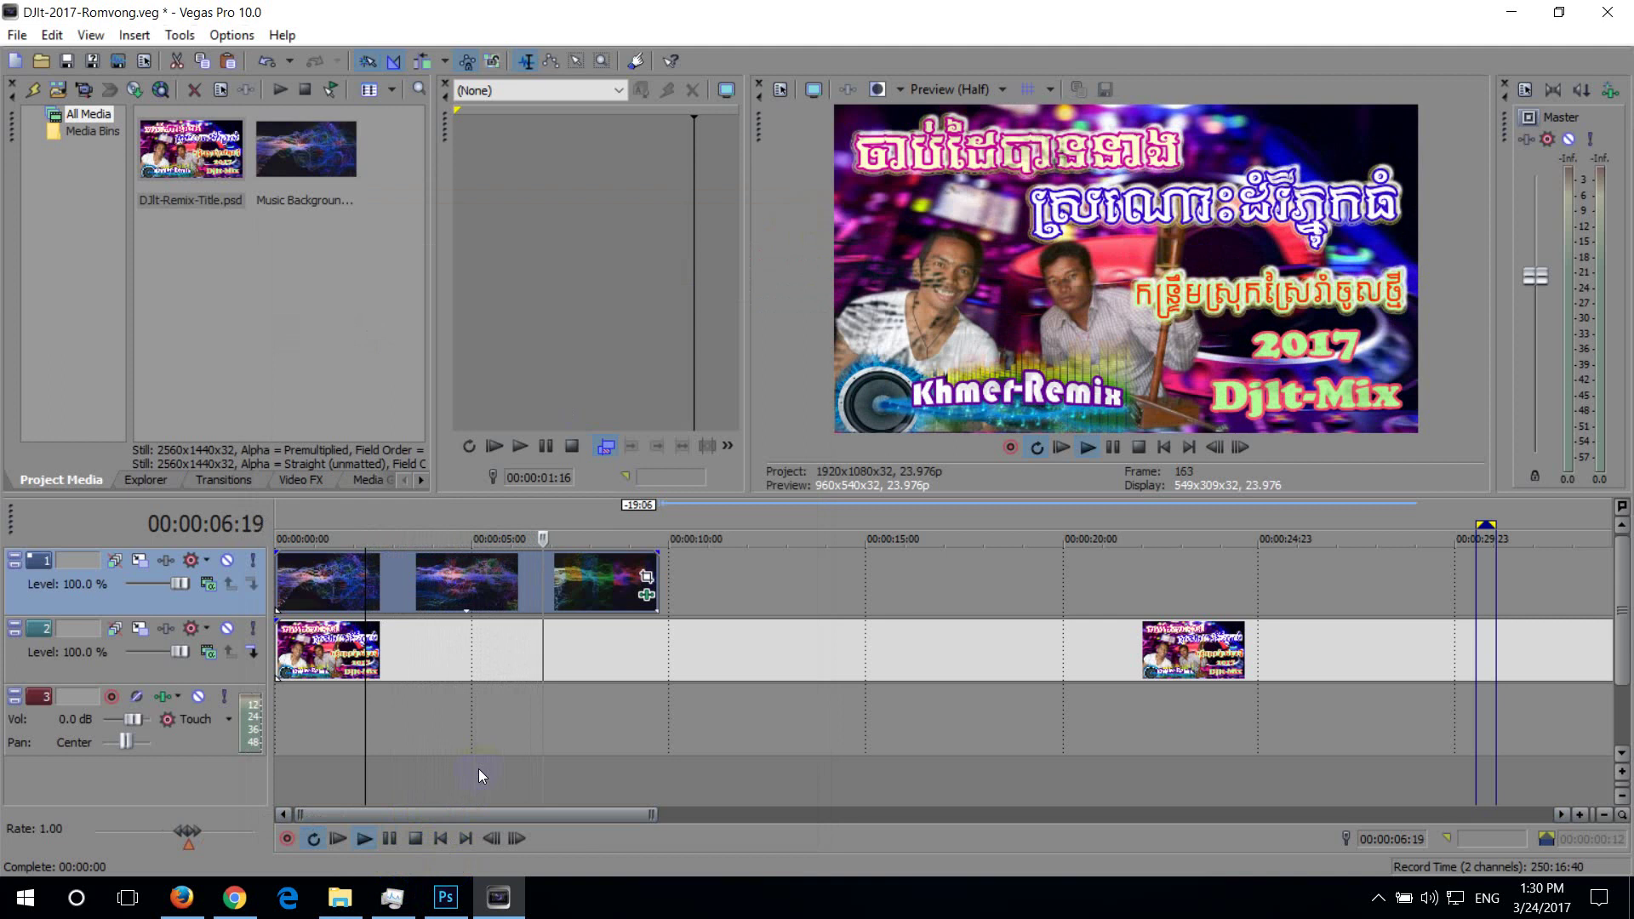
# Stop playback at 00:00:01:13, glance at pan/crop, and reopen the Chroma Keyer settings
pyautogui.press('space')
pyautogui.click(336, 745)
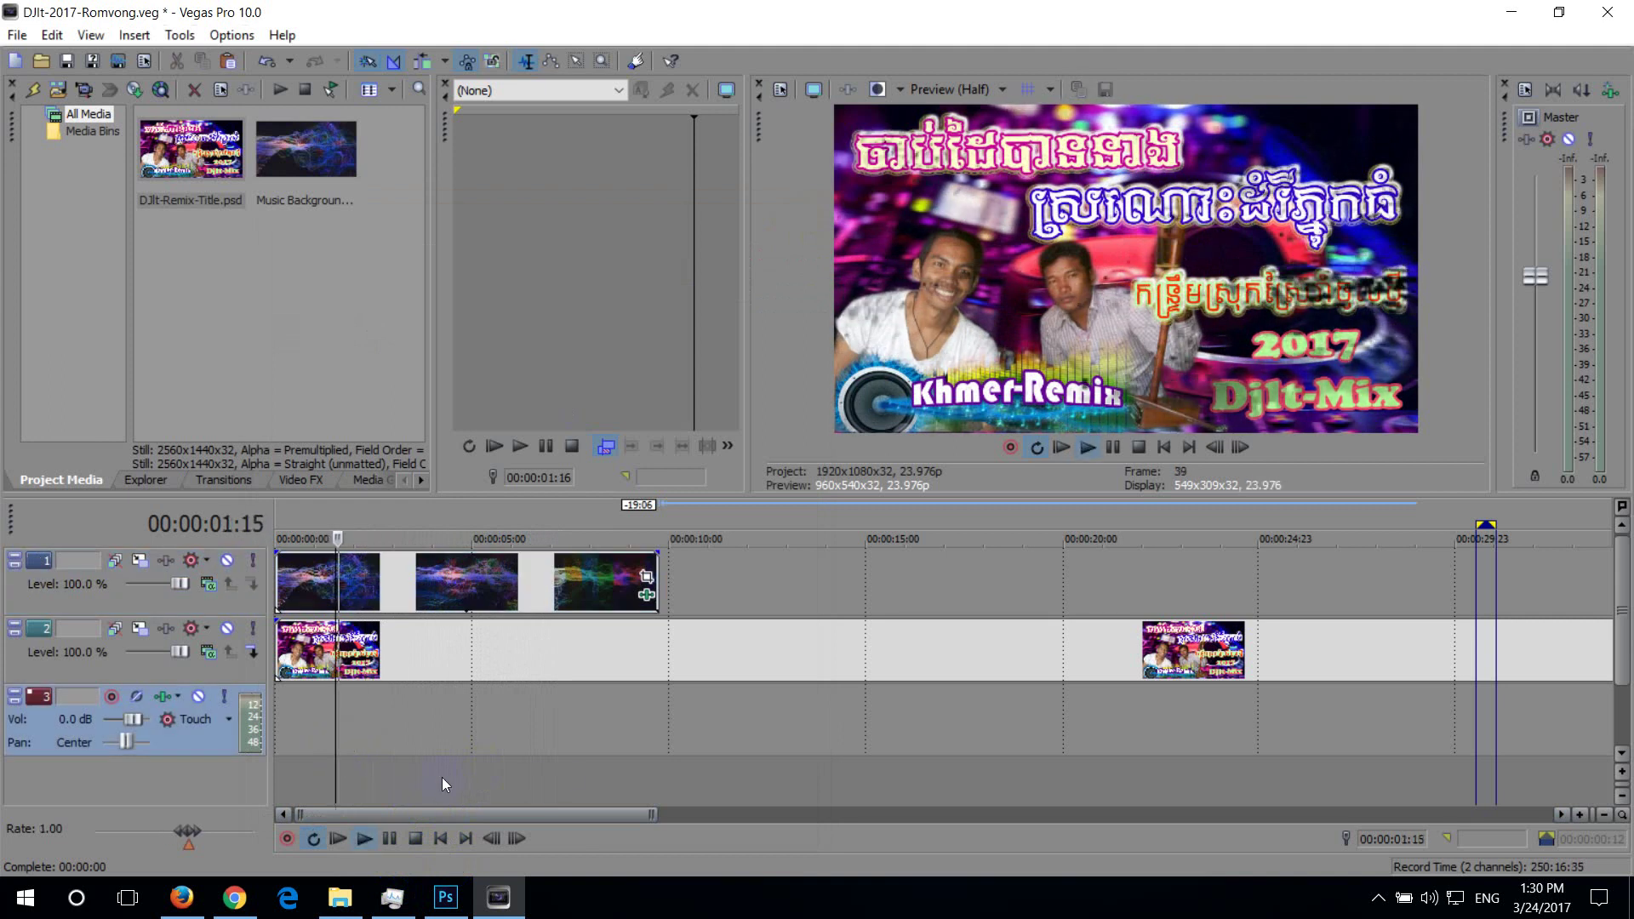
pyautogui.click(646, 576)
pyautogui.click(1093, 158)
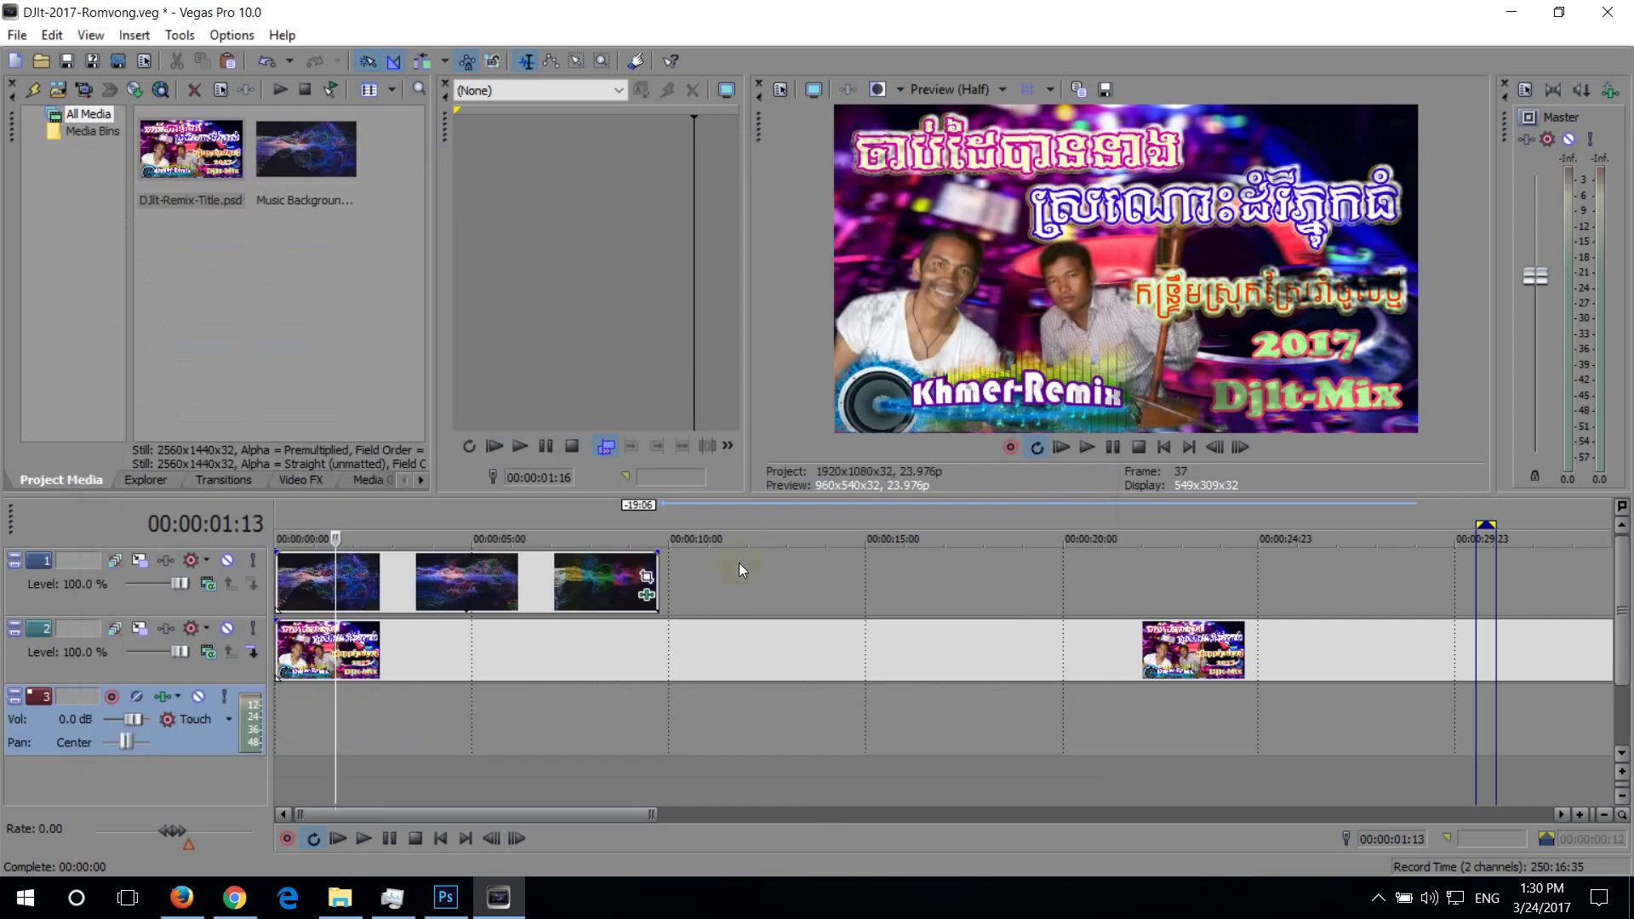
pyautogui.click(648, 596)
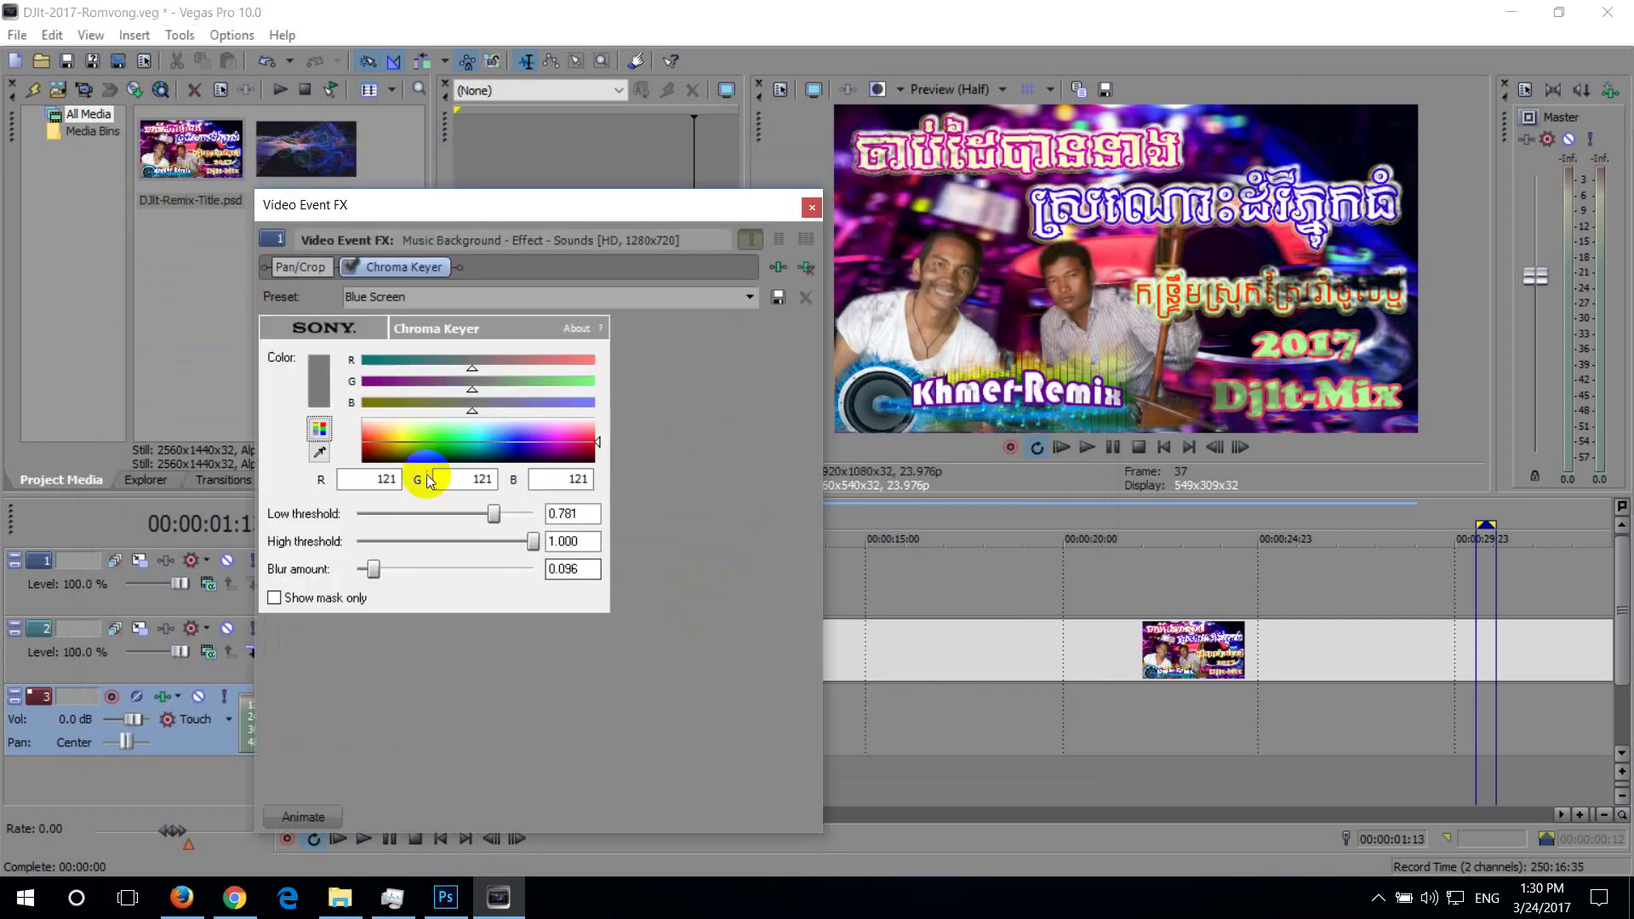
# Try a lighter grey key colour from the spectrum, then reset the low threshold to zero
pyautogui.click(319, 453)
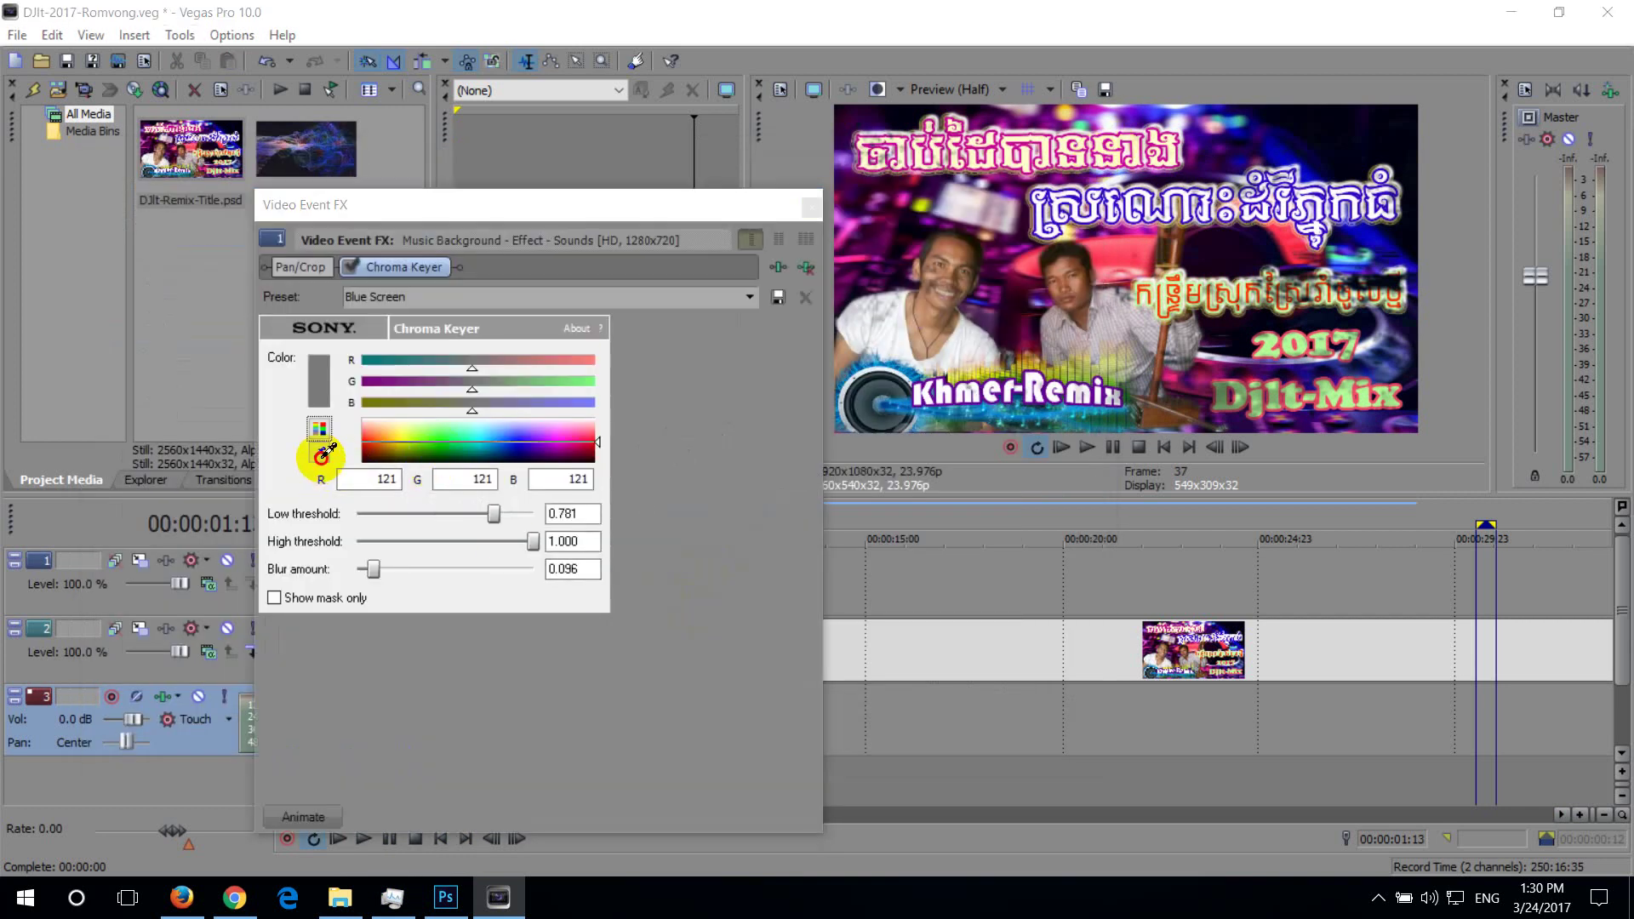
pyautogui.click(855, 207)
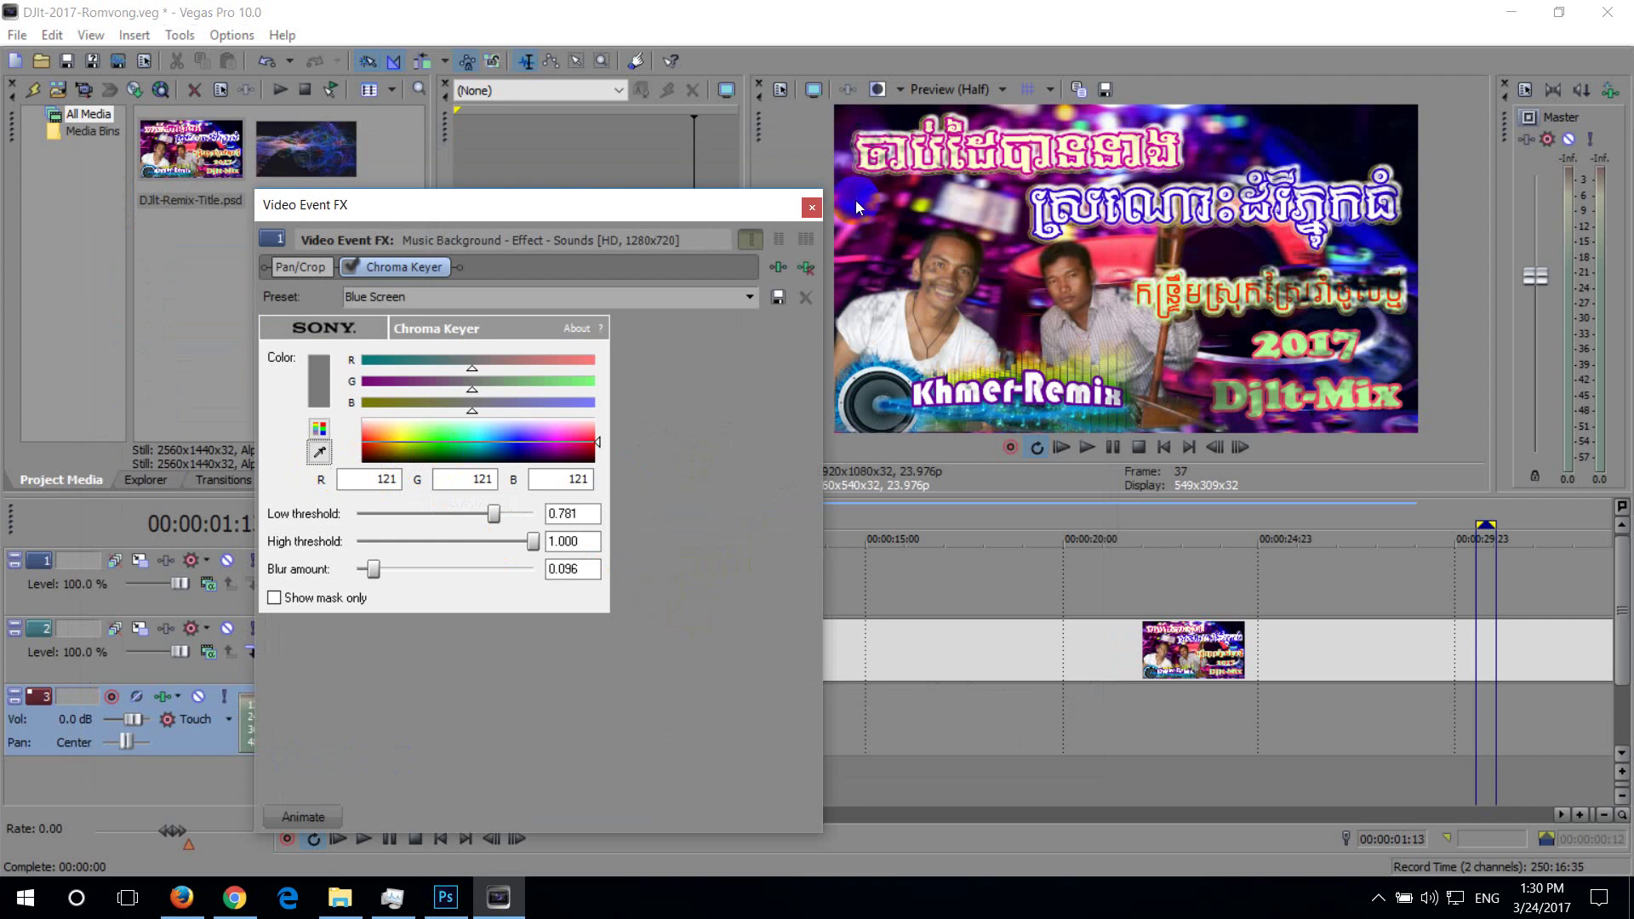
pyautogui.click(597, 443)
pyautogui.moveTo(595, 451); pyautogui.dragTo(598, 434)
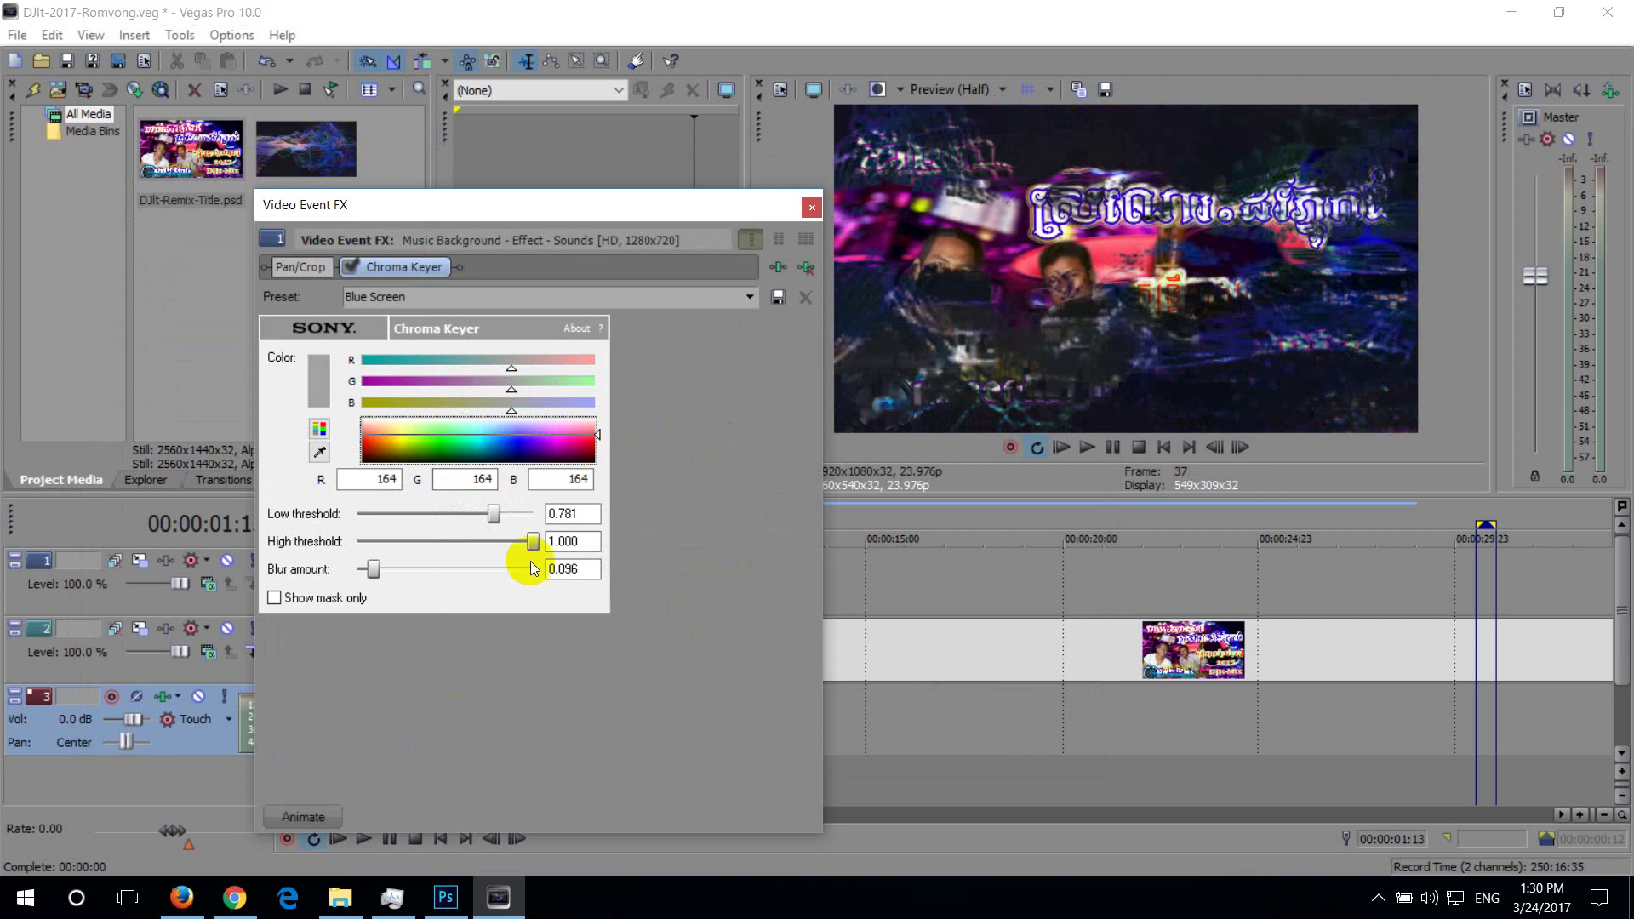
pyautogui.moveTo(497, 519); pyautogui.dragTo(410, 523)
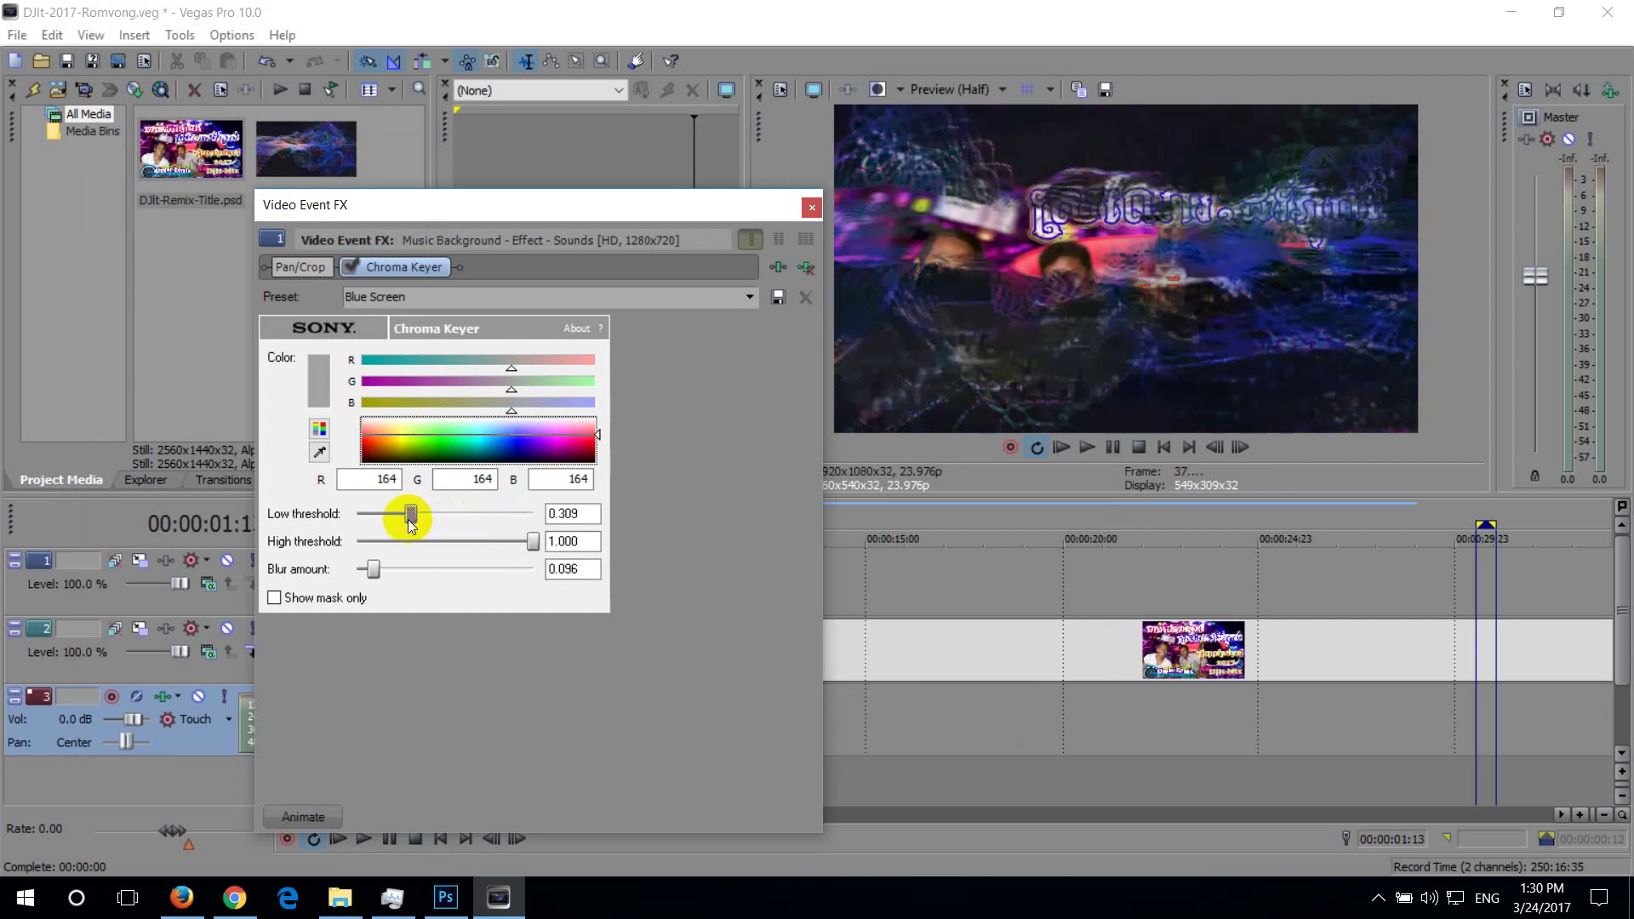
pyautogui.moveTo(411, 518); pyautogui.dragTo(357, 516)
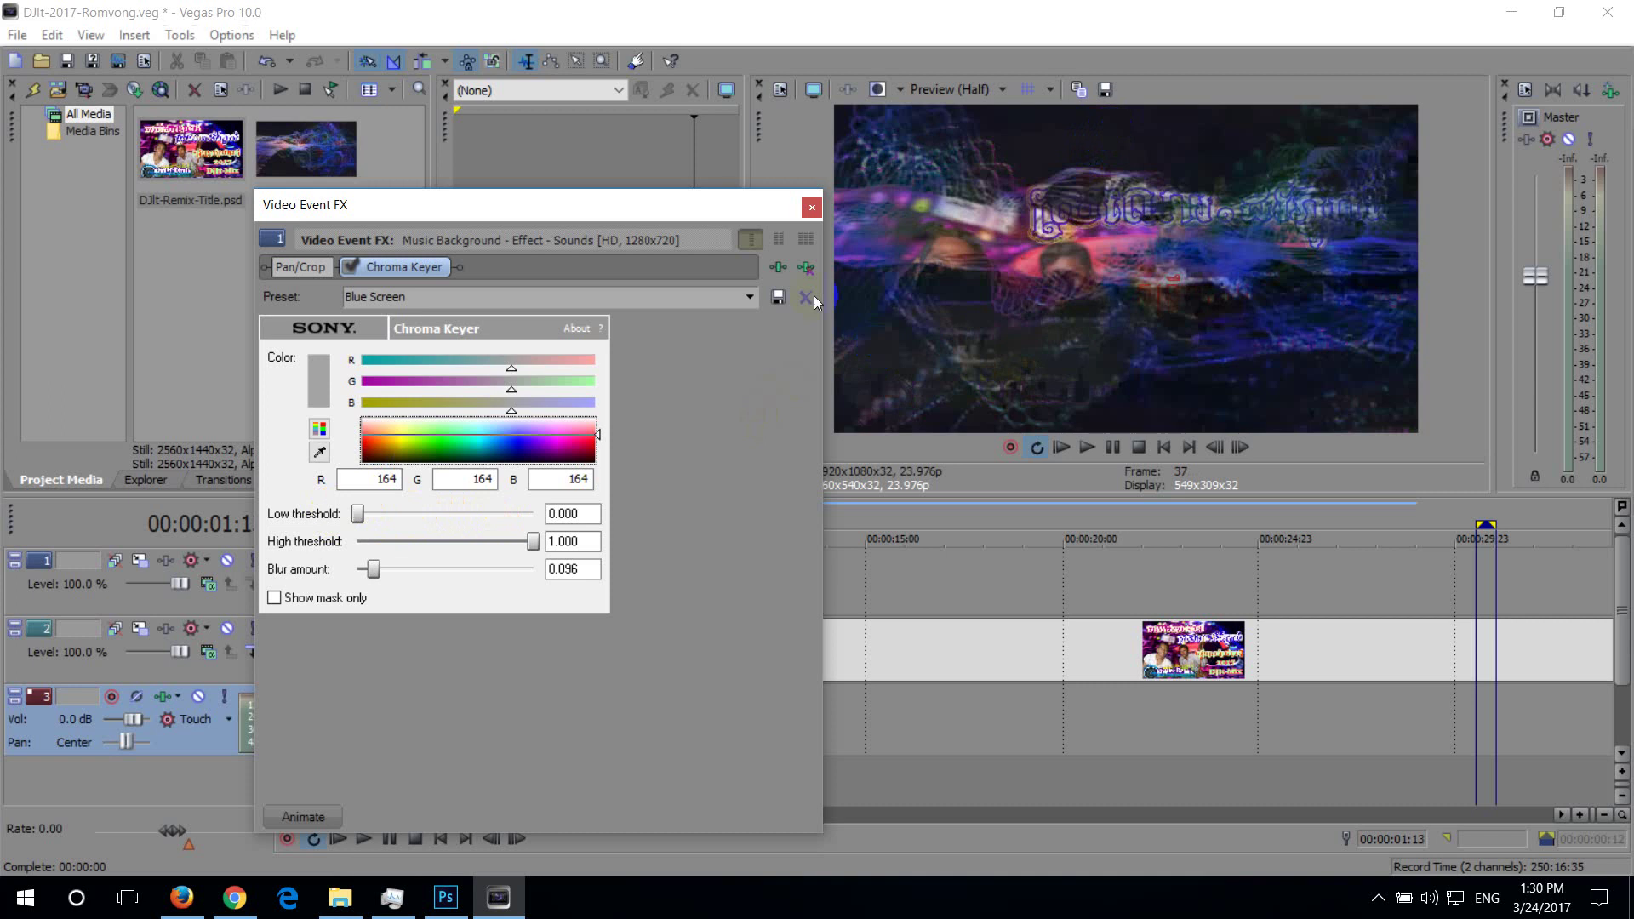
# Key on the dark navy (21,26,52) sampled from the preview with low threshold 0.054
pyautogui.click(319, 452)
pyautogui.click(1054, 257)
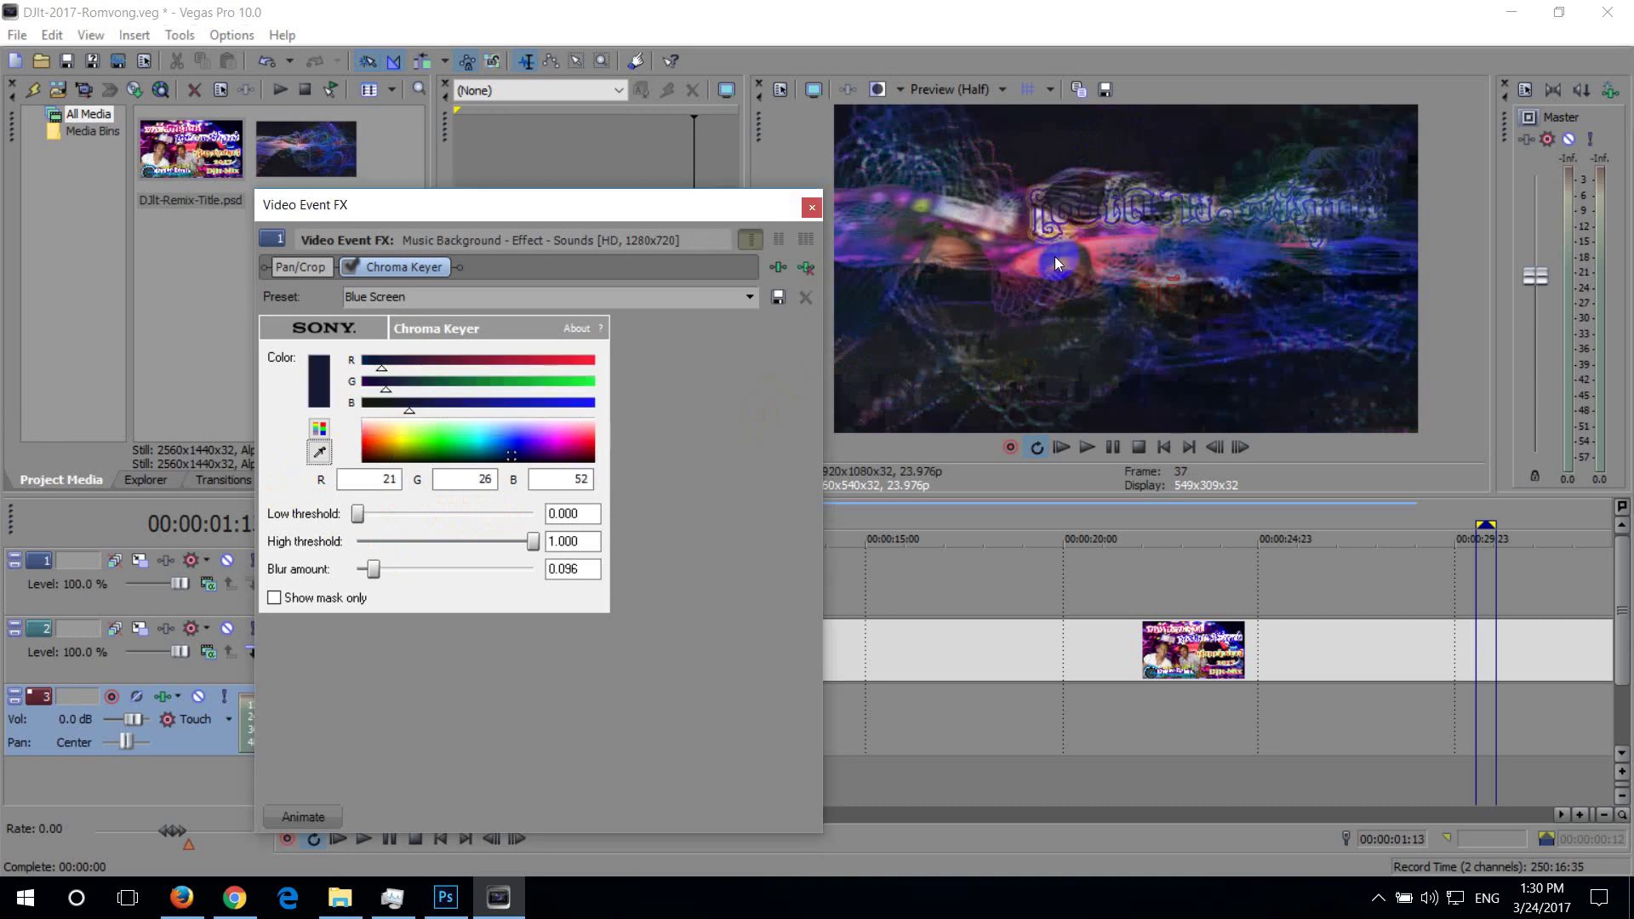
pyautogui.click(437, 544)
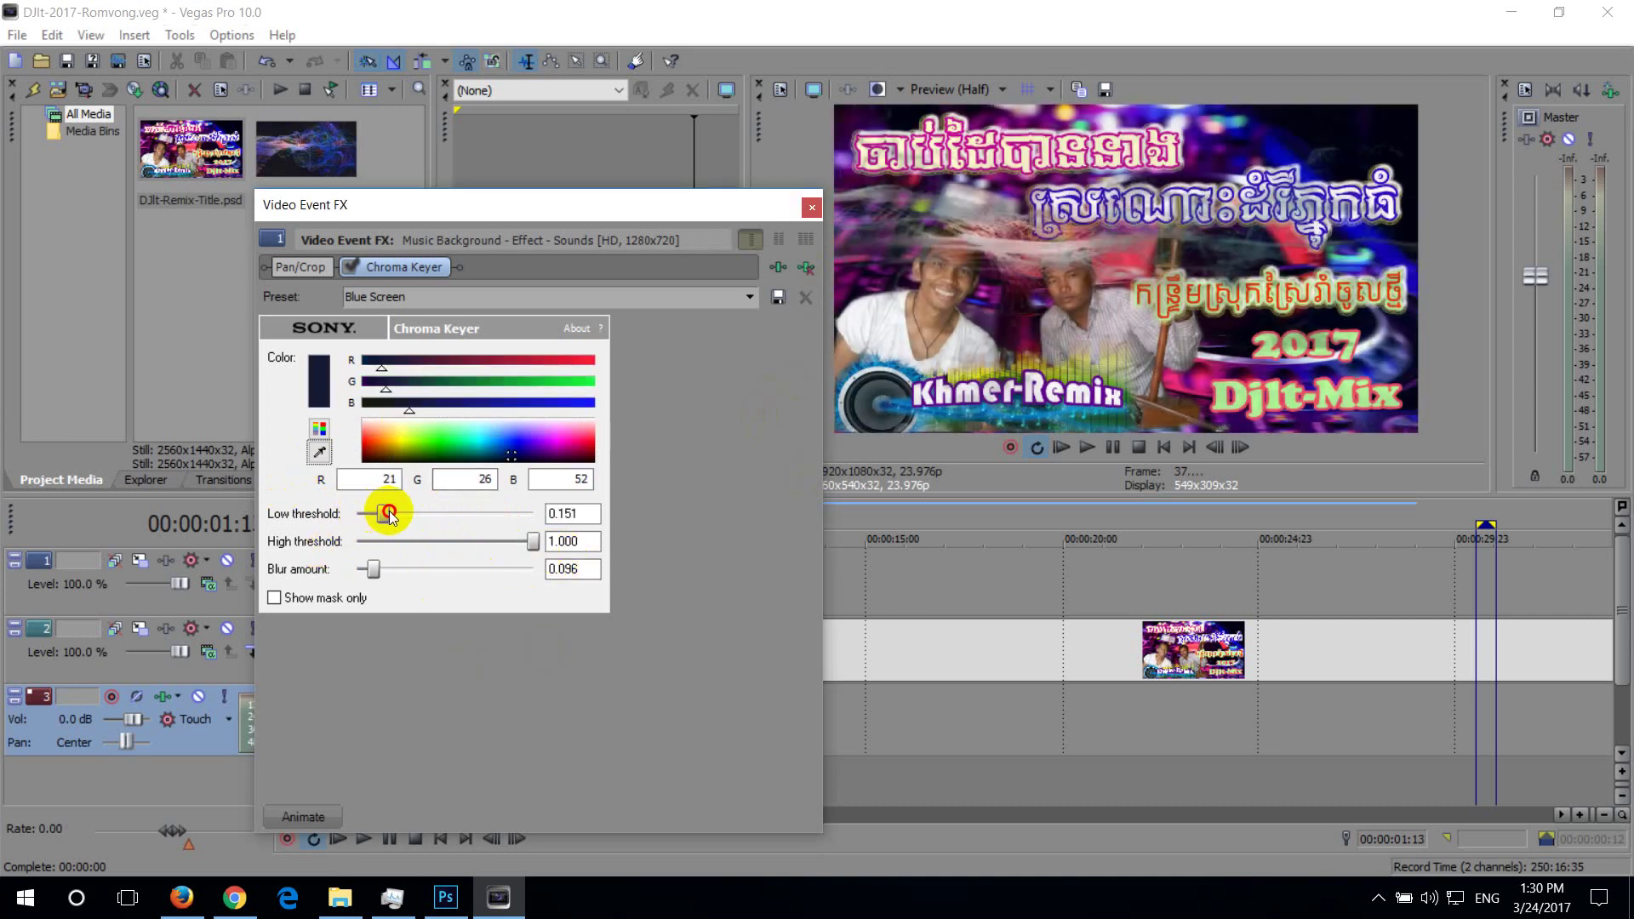
pyautogui.moveTo(360, 513); pyautogui.dragTo(381, 513)
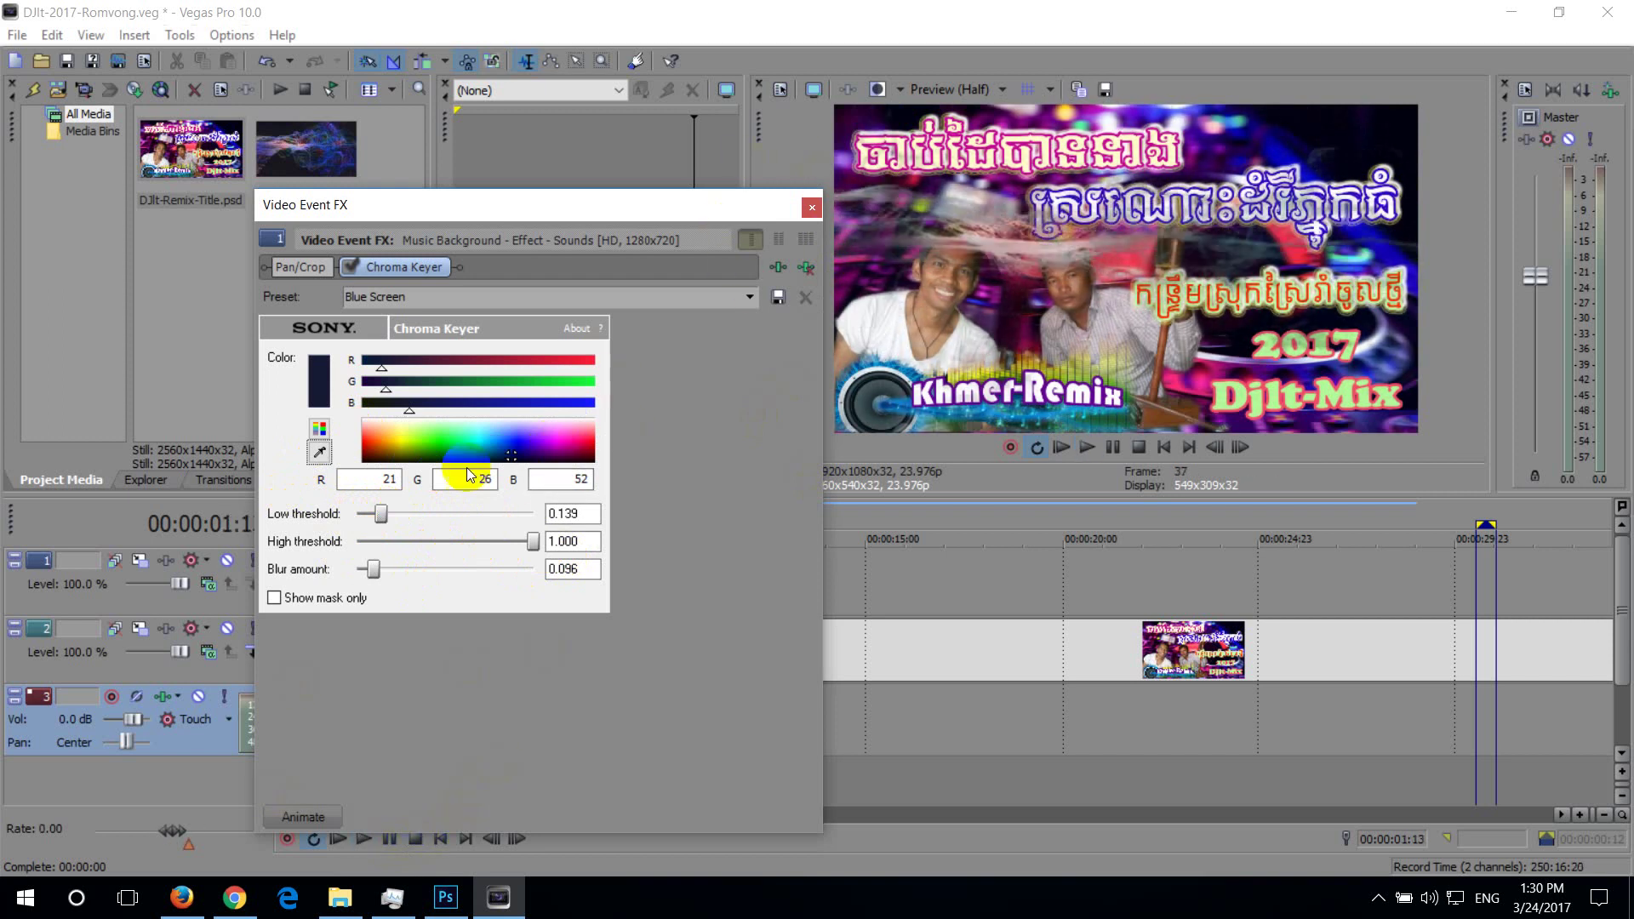
pyautogui.moveTo(381, 513); pyautogui.dragTo(446, 513)
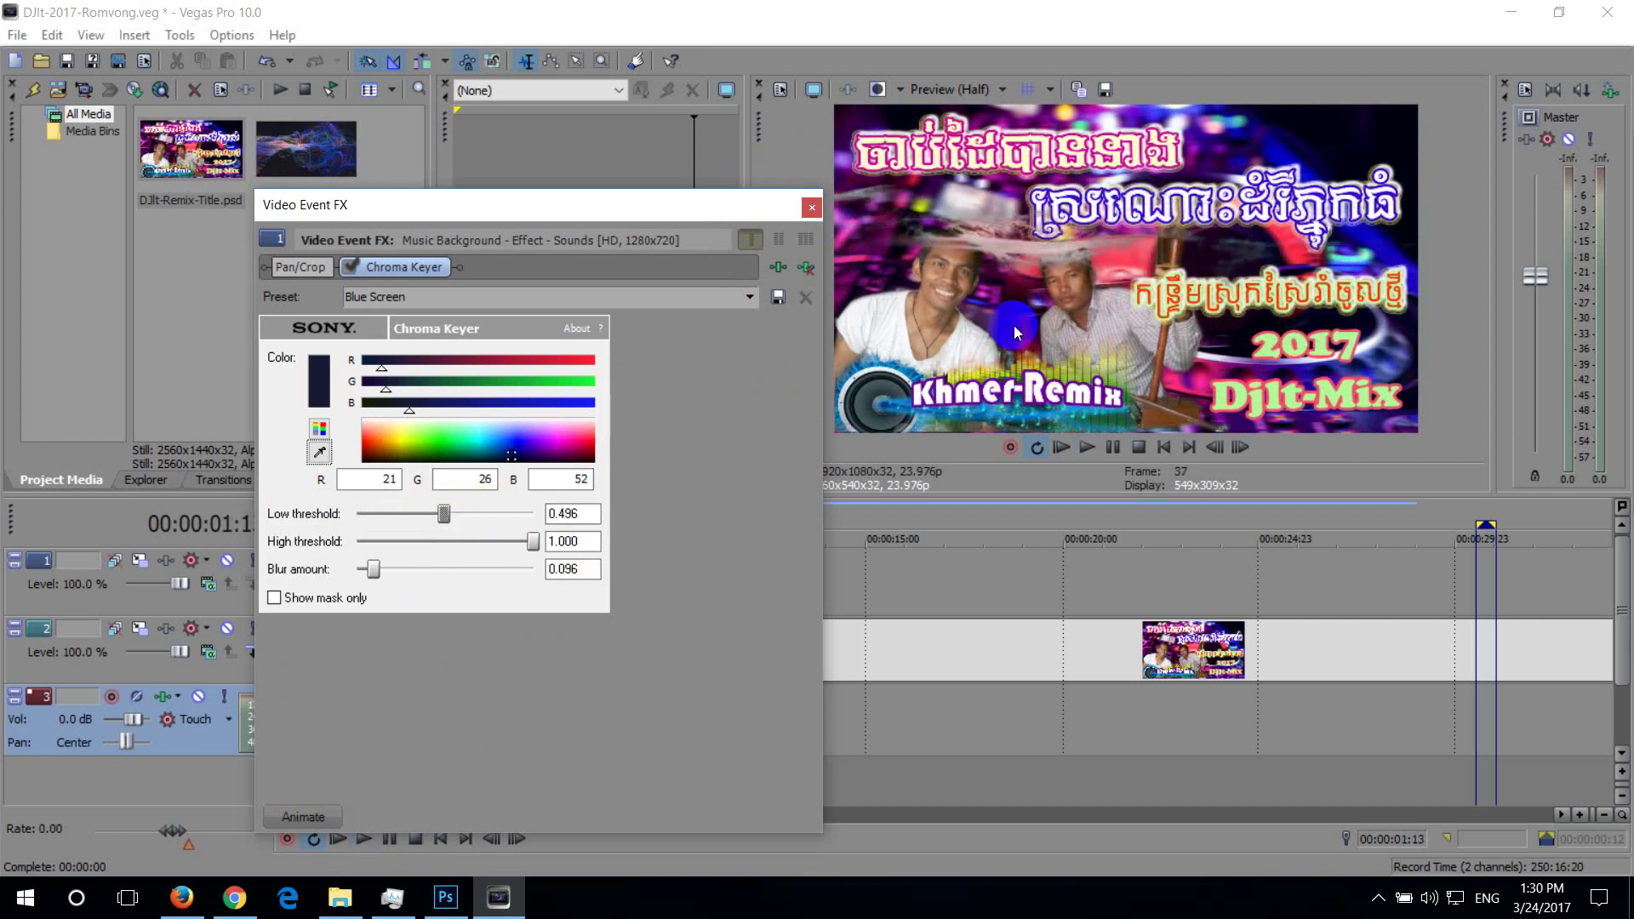
pyautogui.moveTo(455, 509); pyautogui.dragTo(371, 514)
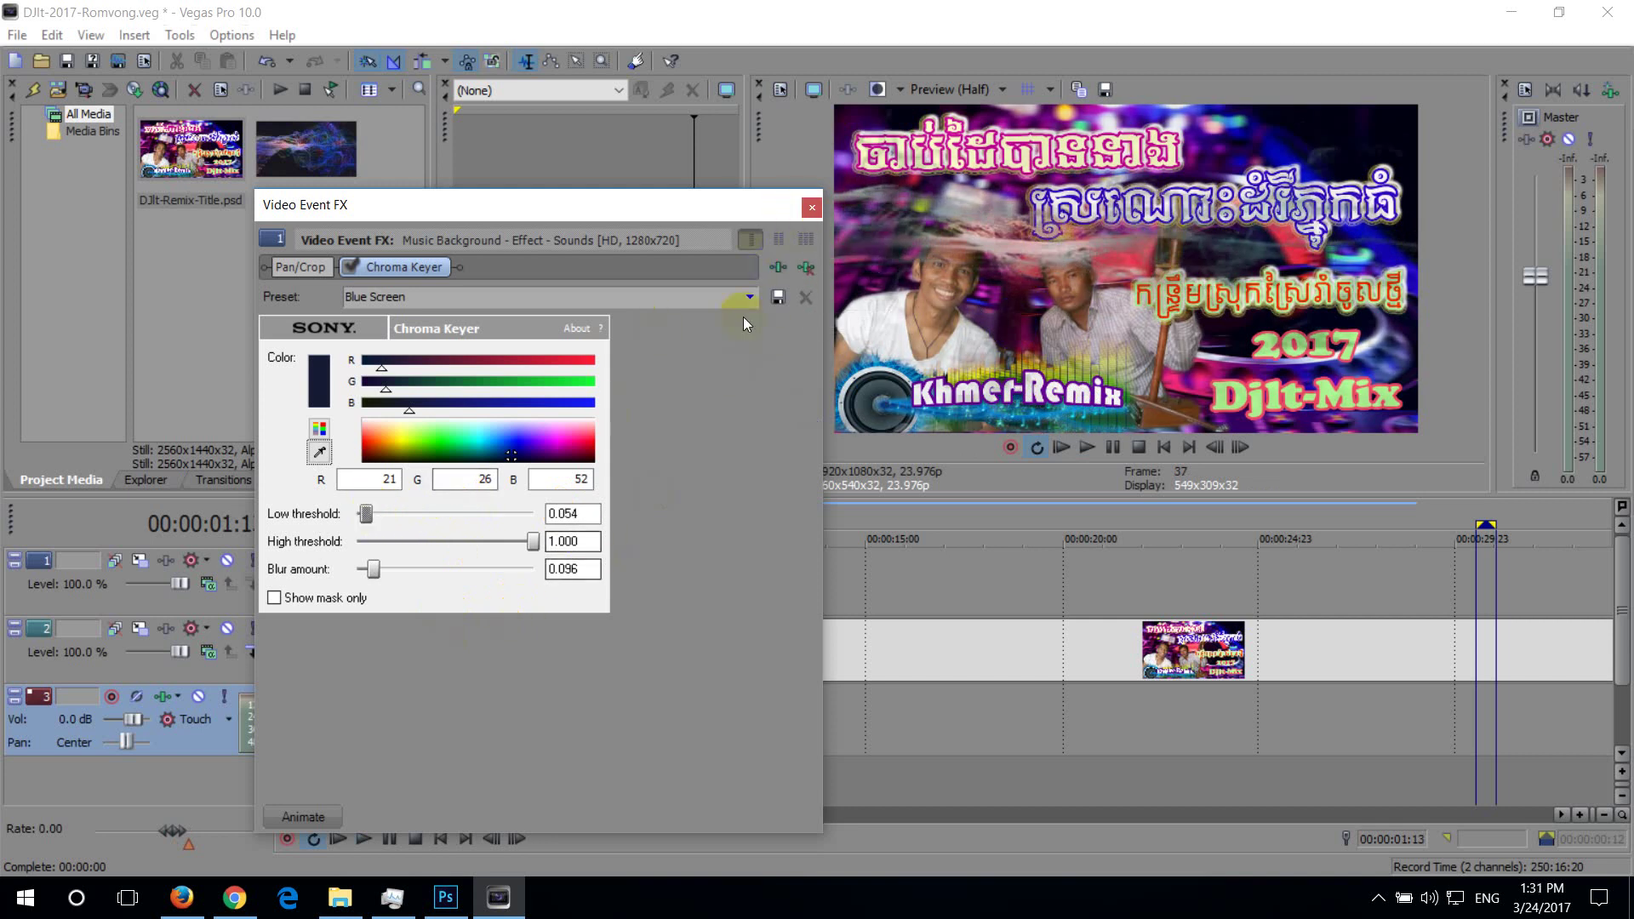
pyautogui.click(810, 210)
pyautogui.press('space')
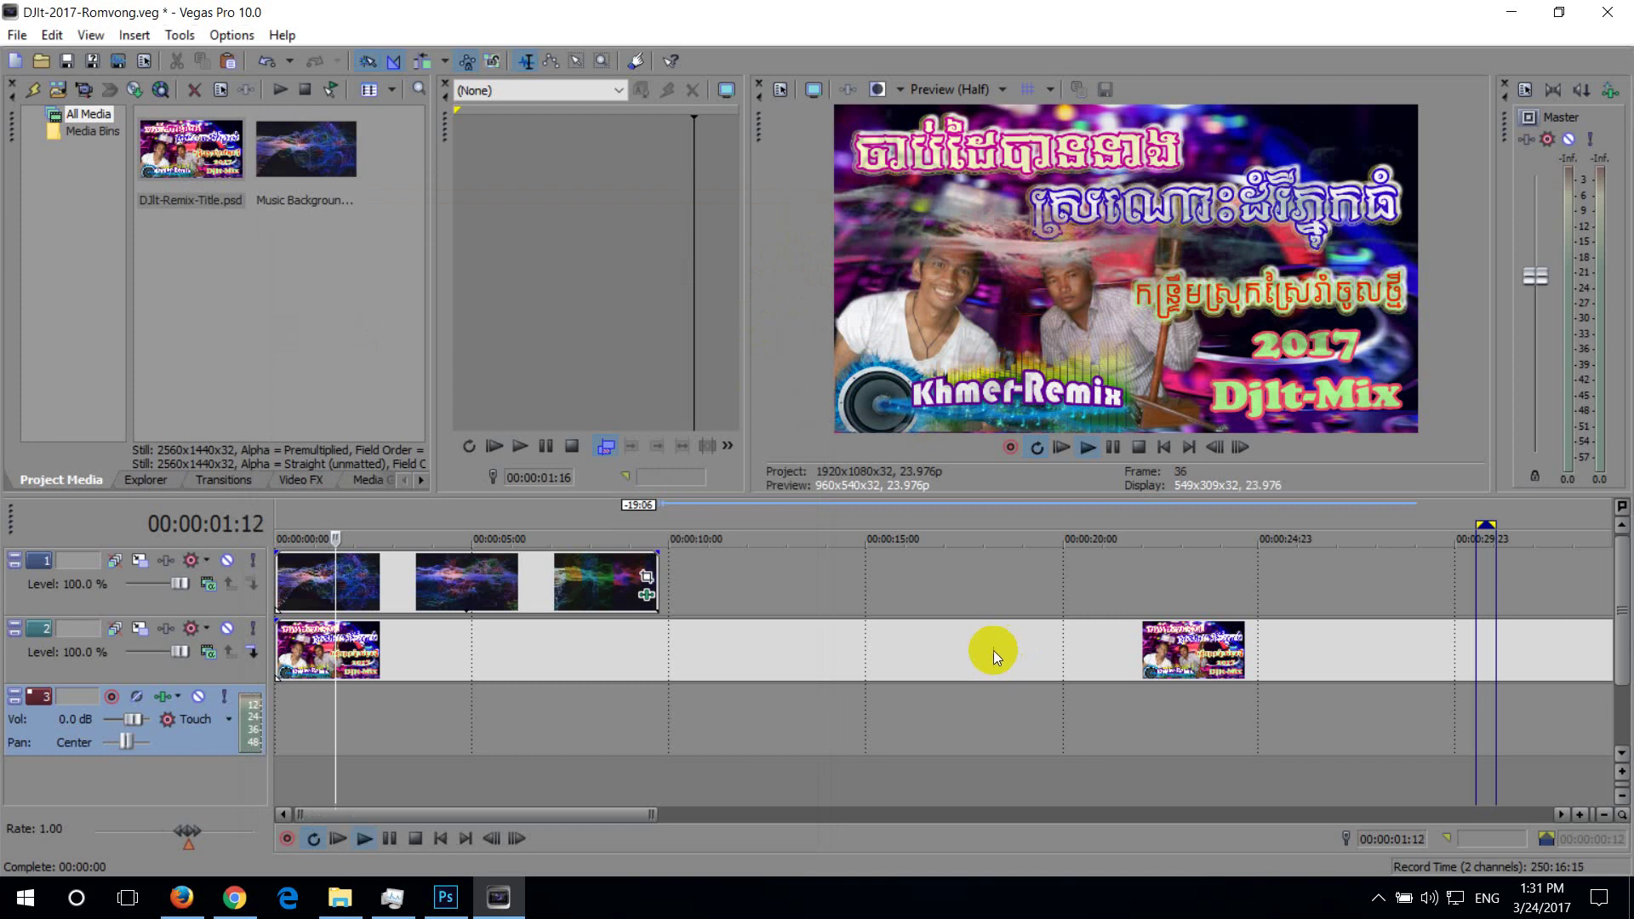
pyautogui.press('space')
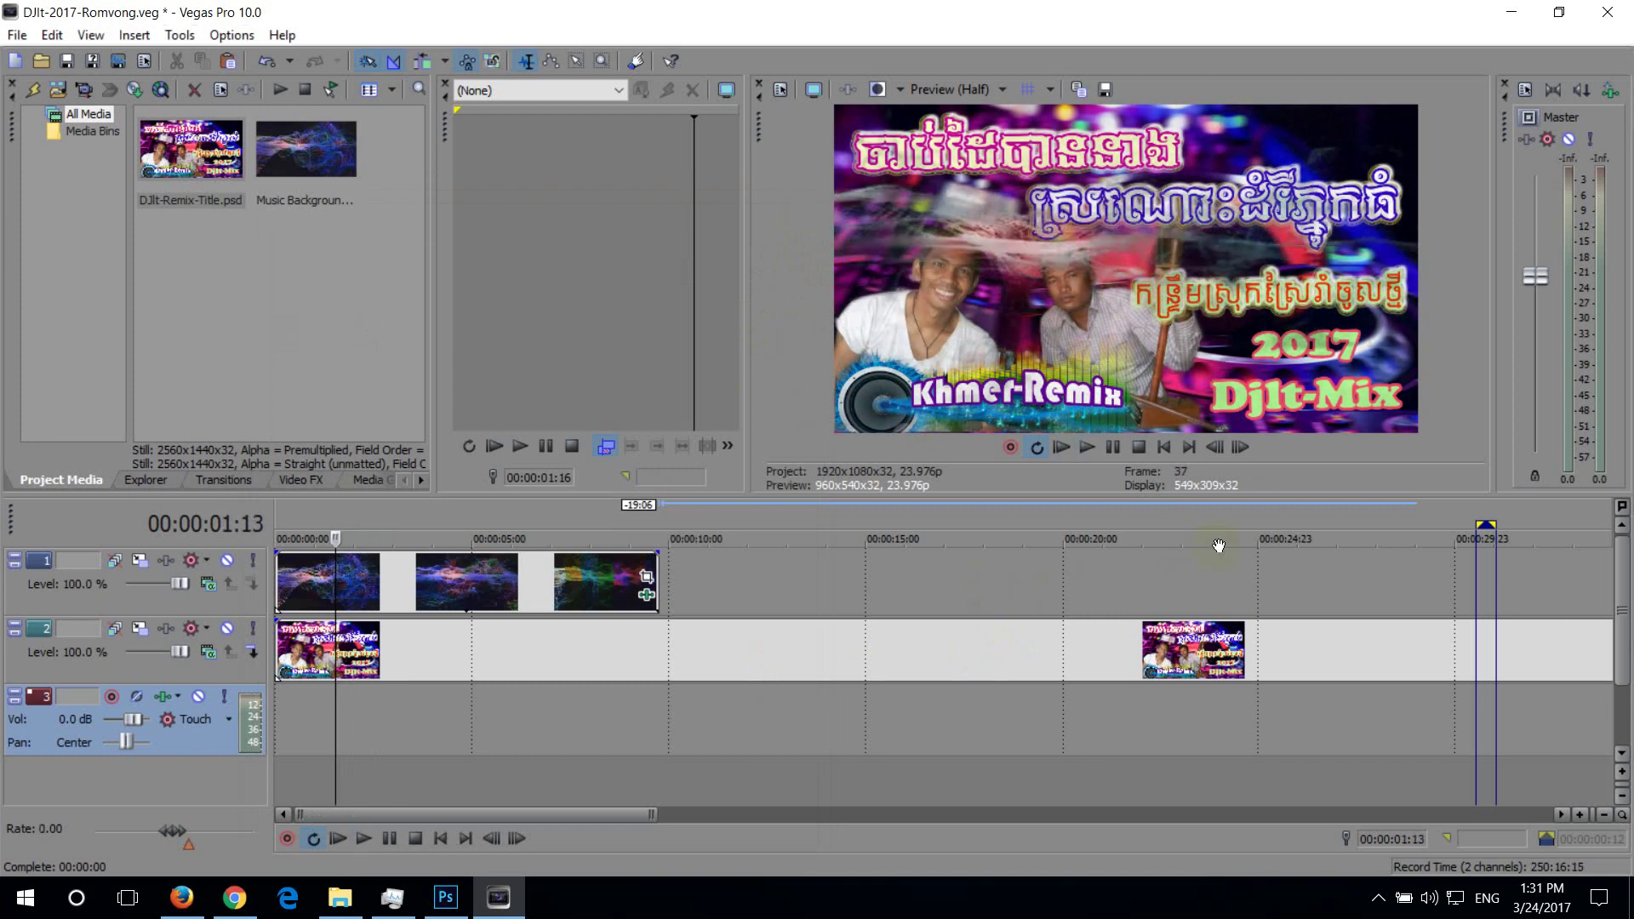
pyautogui.press('space')
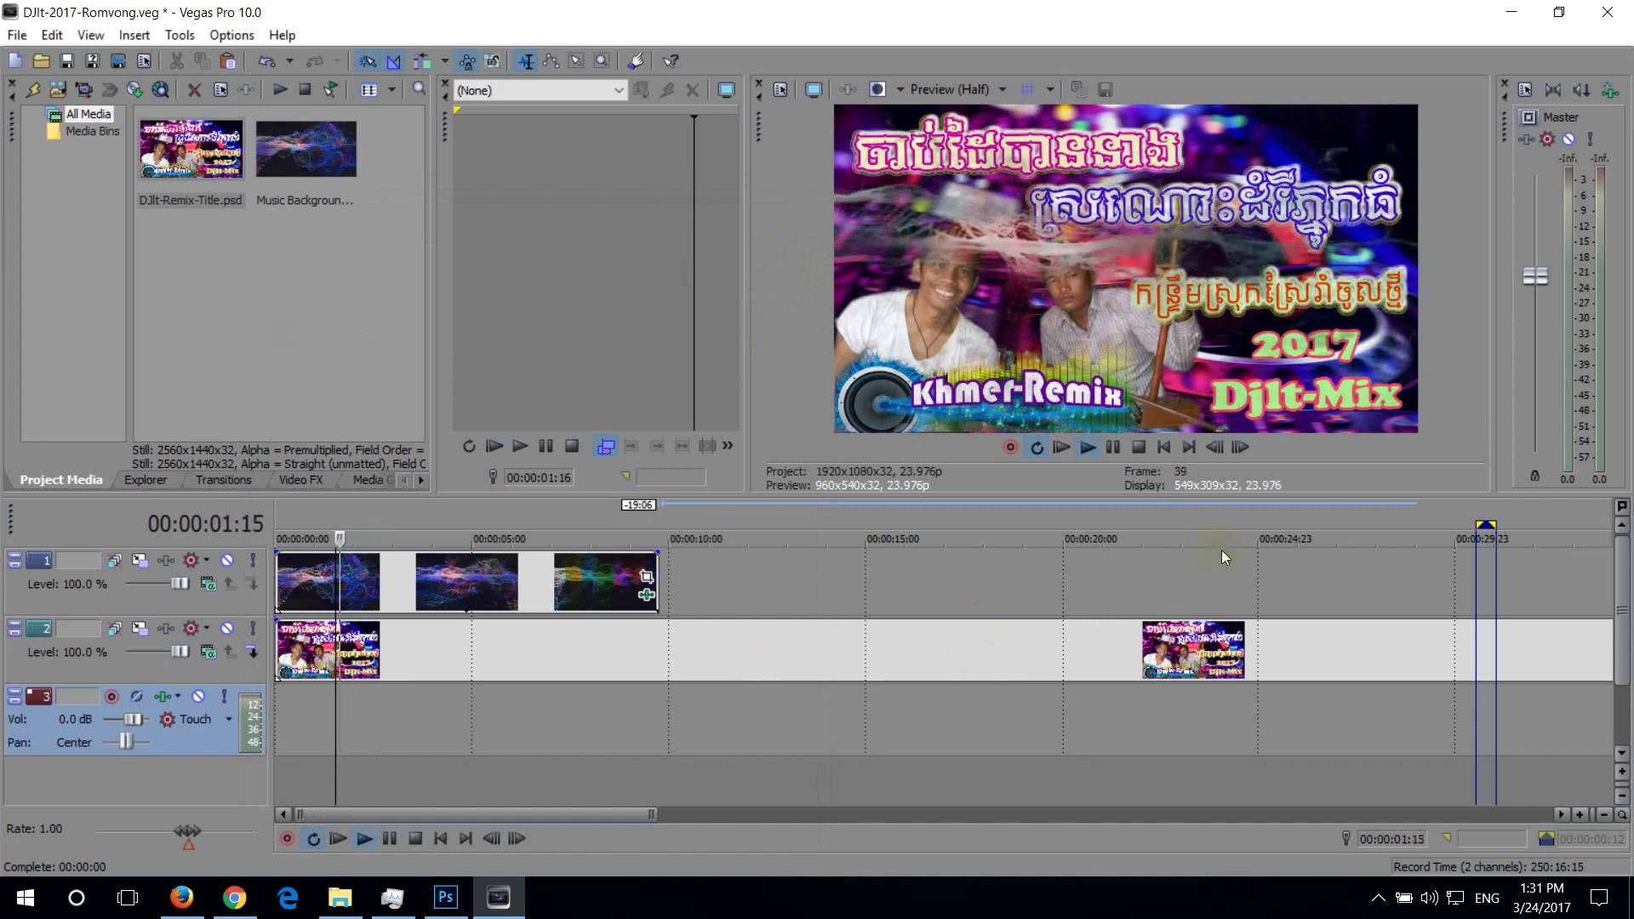
pyautogui.press('space')
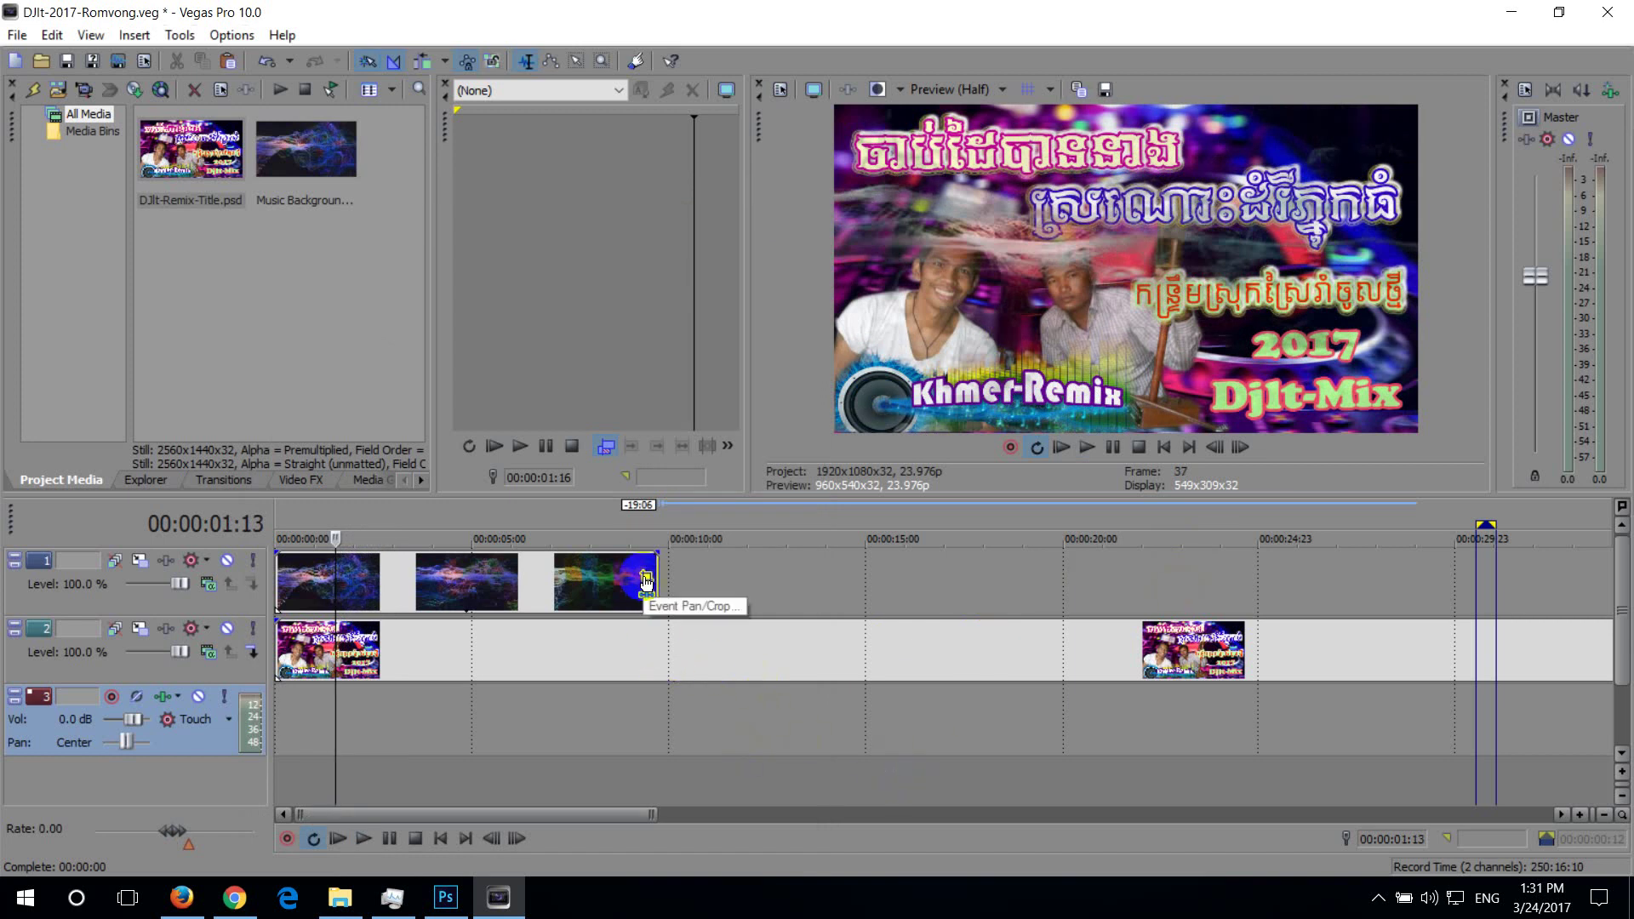
# In Track Motion for track 1, shift the background frame down and to the left
pyautogui.click(139, 561)
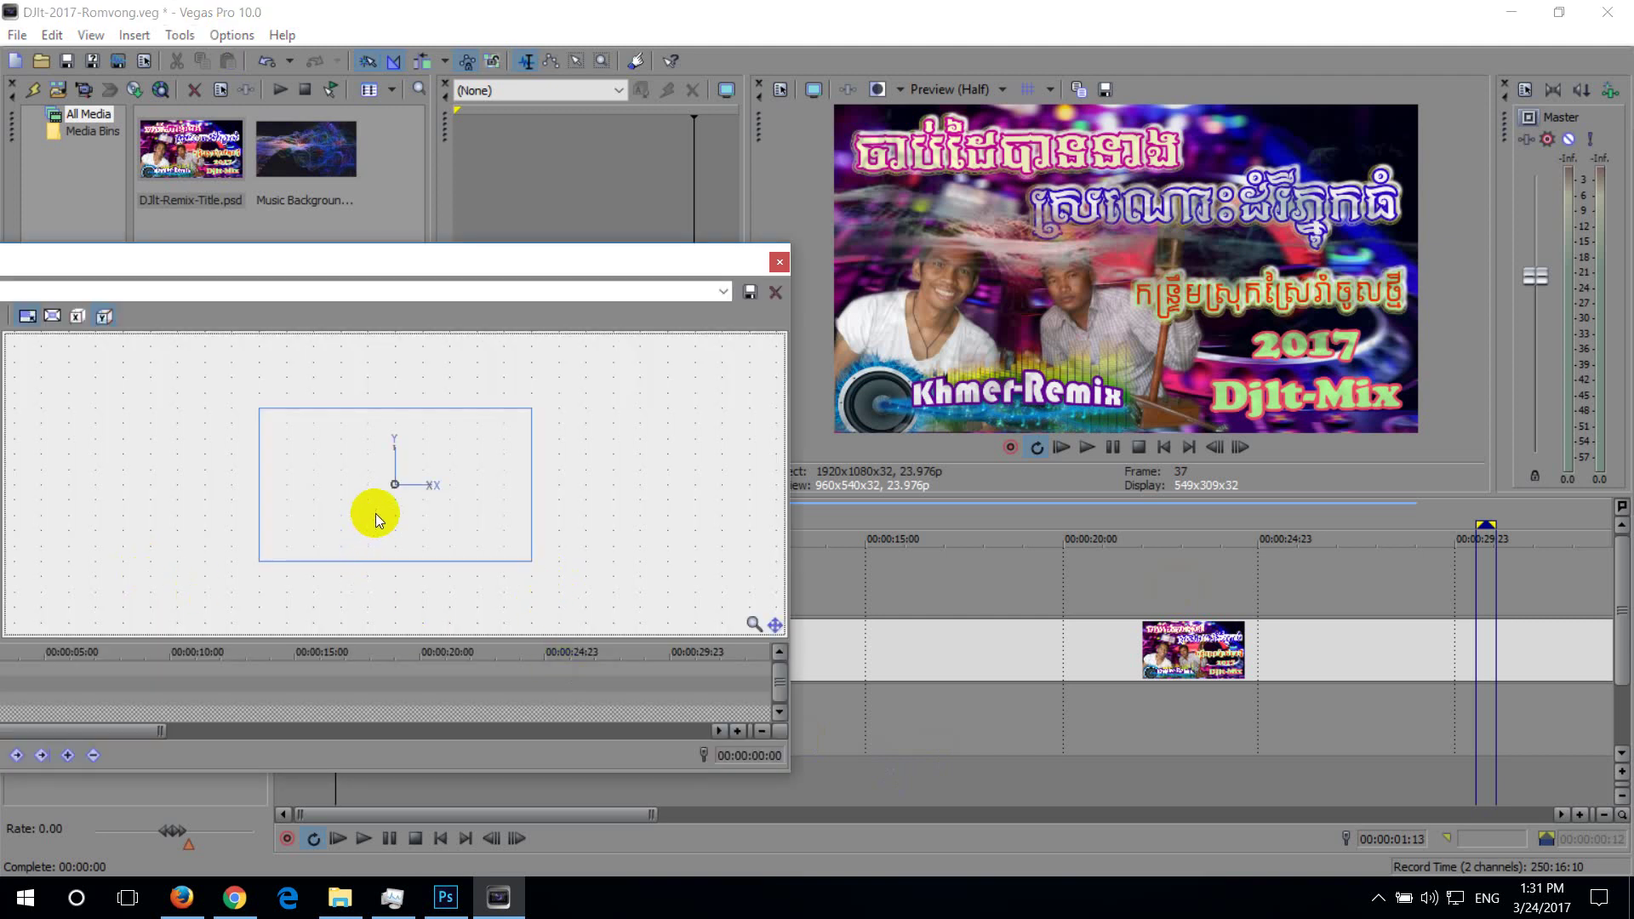
pyautogui.moveTo(426, 255); pyautogui.dragTo(667, 231)
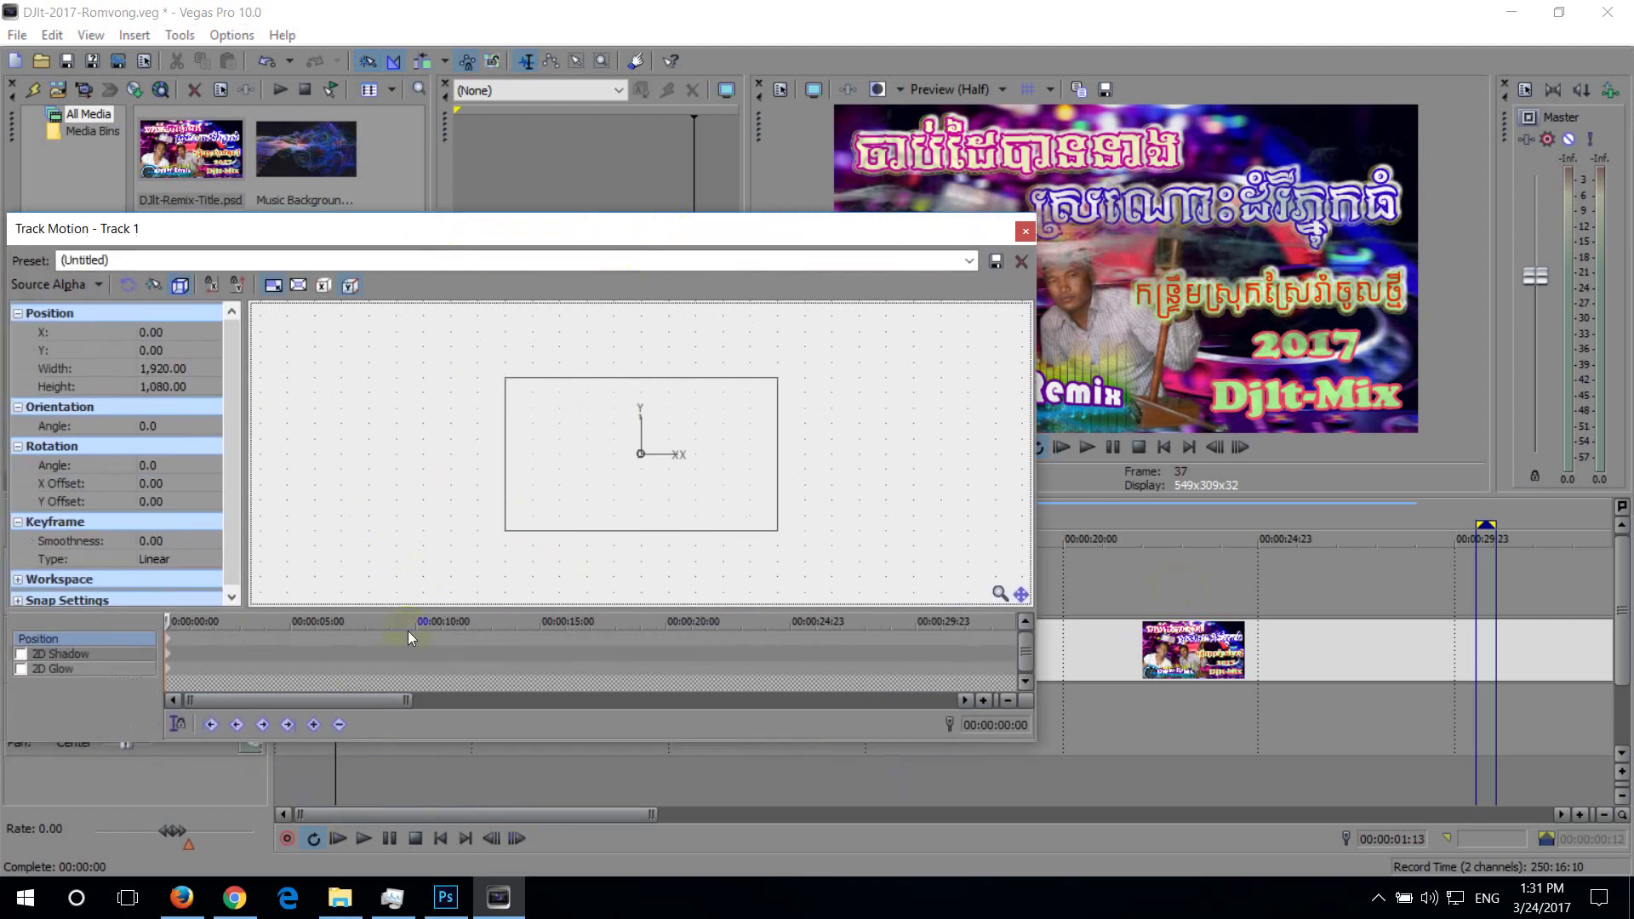
pyautogui.moveTo(604, 476); pyautogui.dragTo(582, 533)
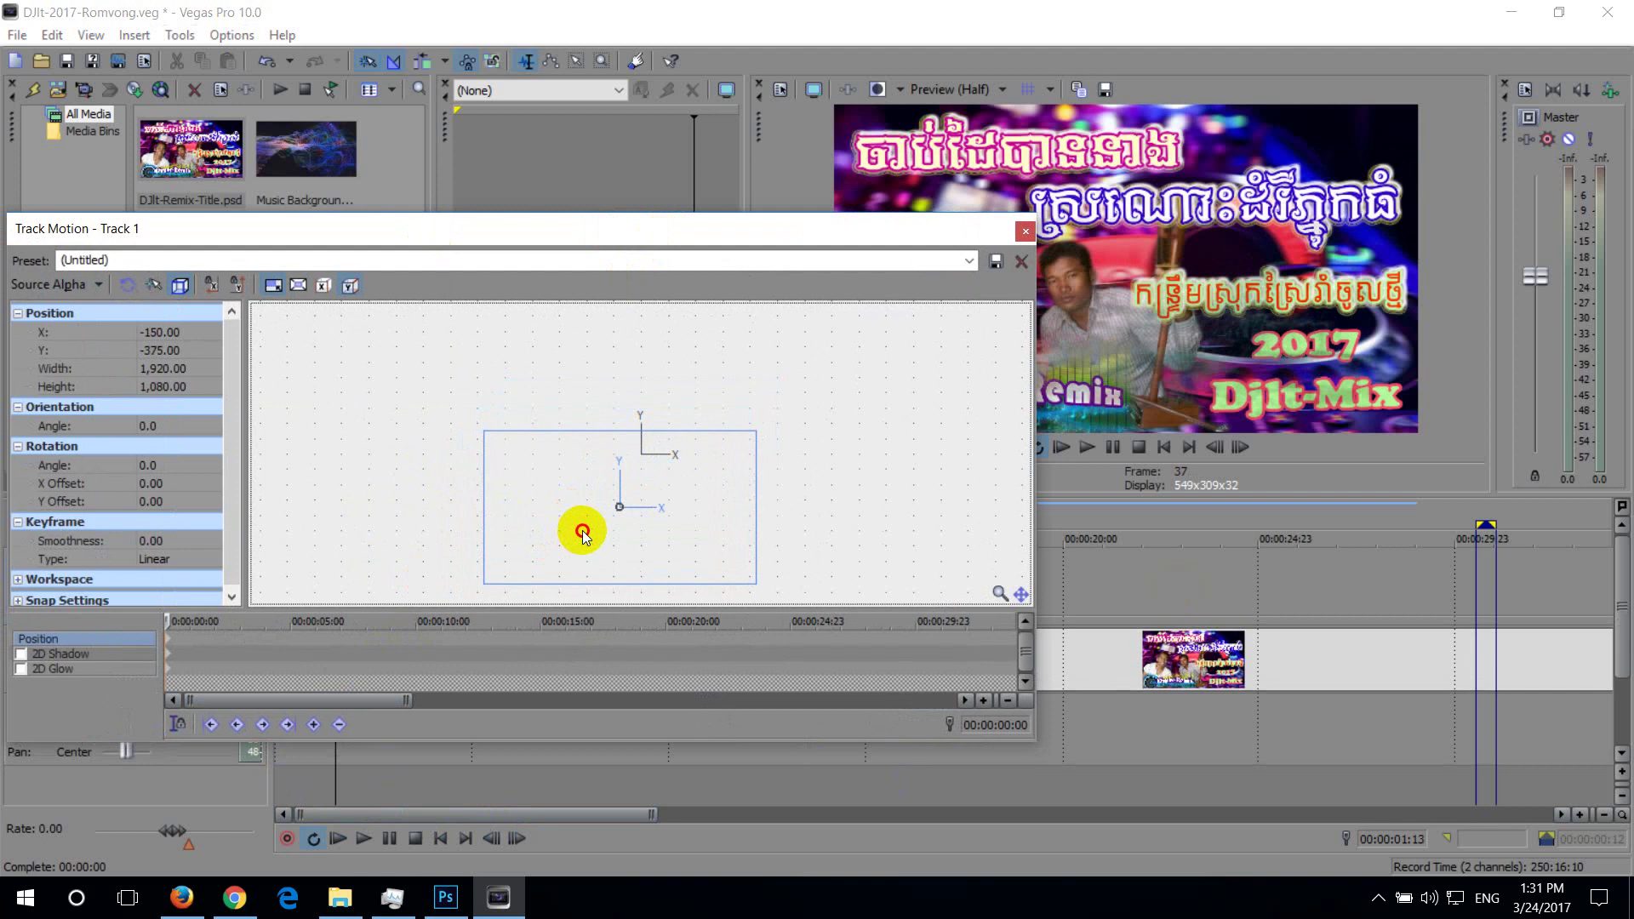
pyautogui.moveTo(756, 430); pyautogui.dragTo(817, 419)
pyautogui.moveTo(681, 230)
pyautogui.mouseDown()
pyautogui.moveTo(524, 219)
pyautogui.moveTo(522, 167)
pyautogui.mouseUp()
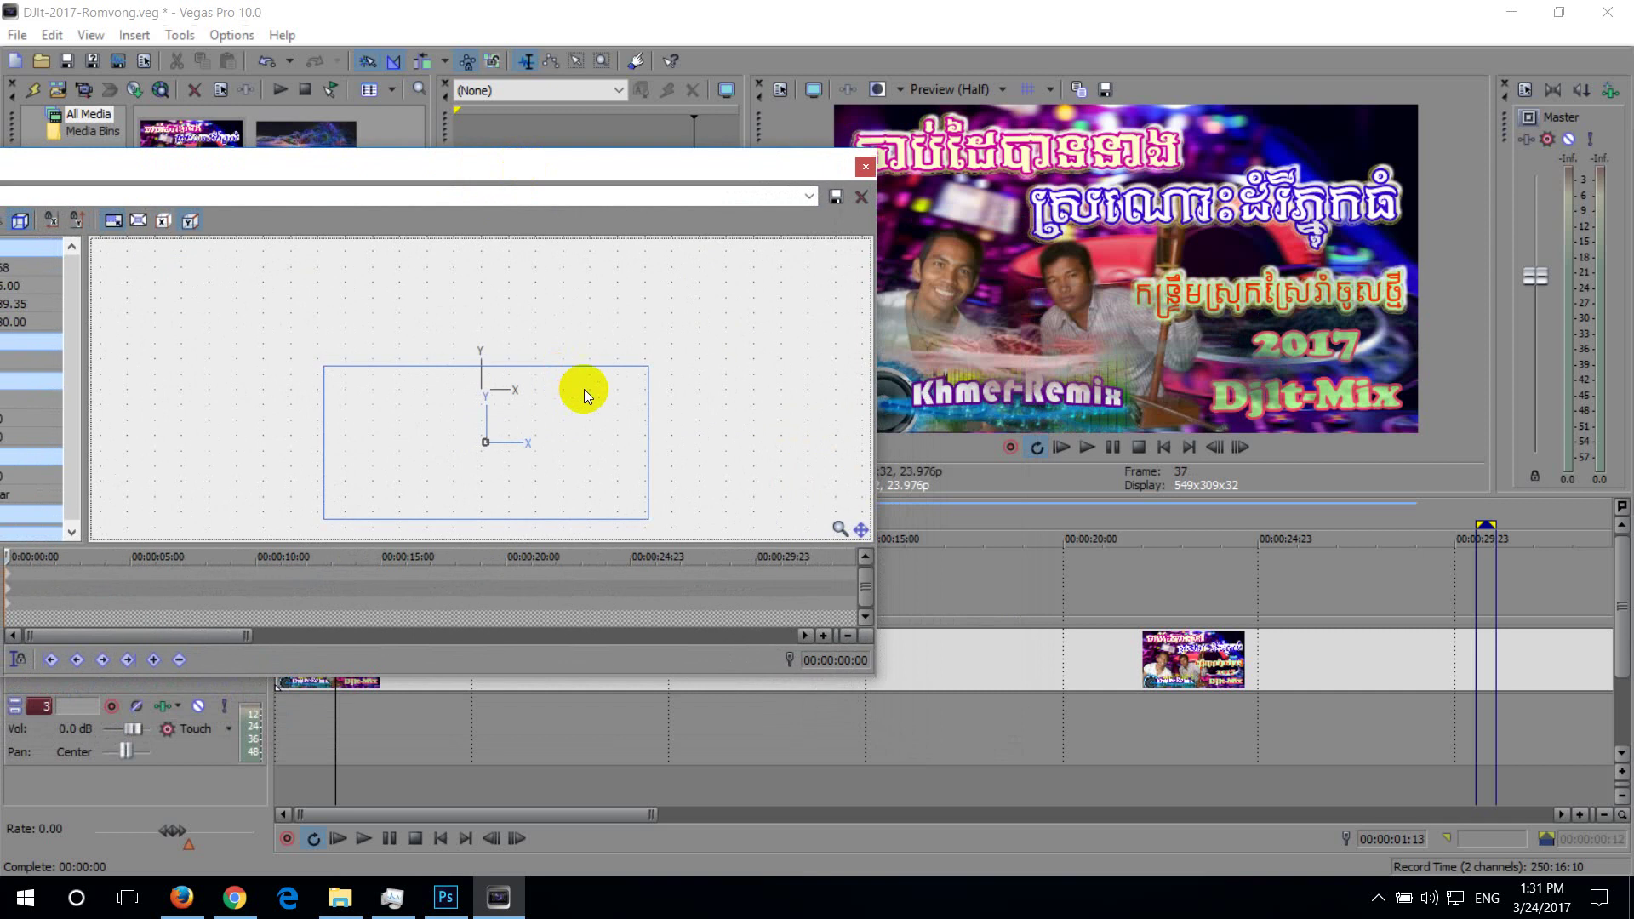
pyautogui.moveTo(644, 370)
pyautogui.mouseDown()
pyautogui.moveTo(598, 369)
pyautogui.moveTo(616, 374)
pyautogui.moveTo(534, 406)
pyautogui.mouseUp()
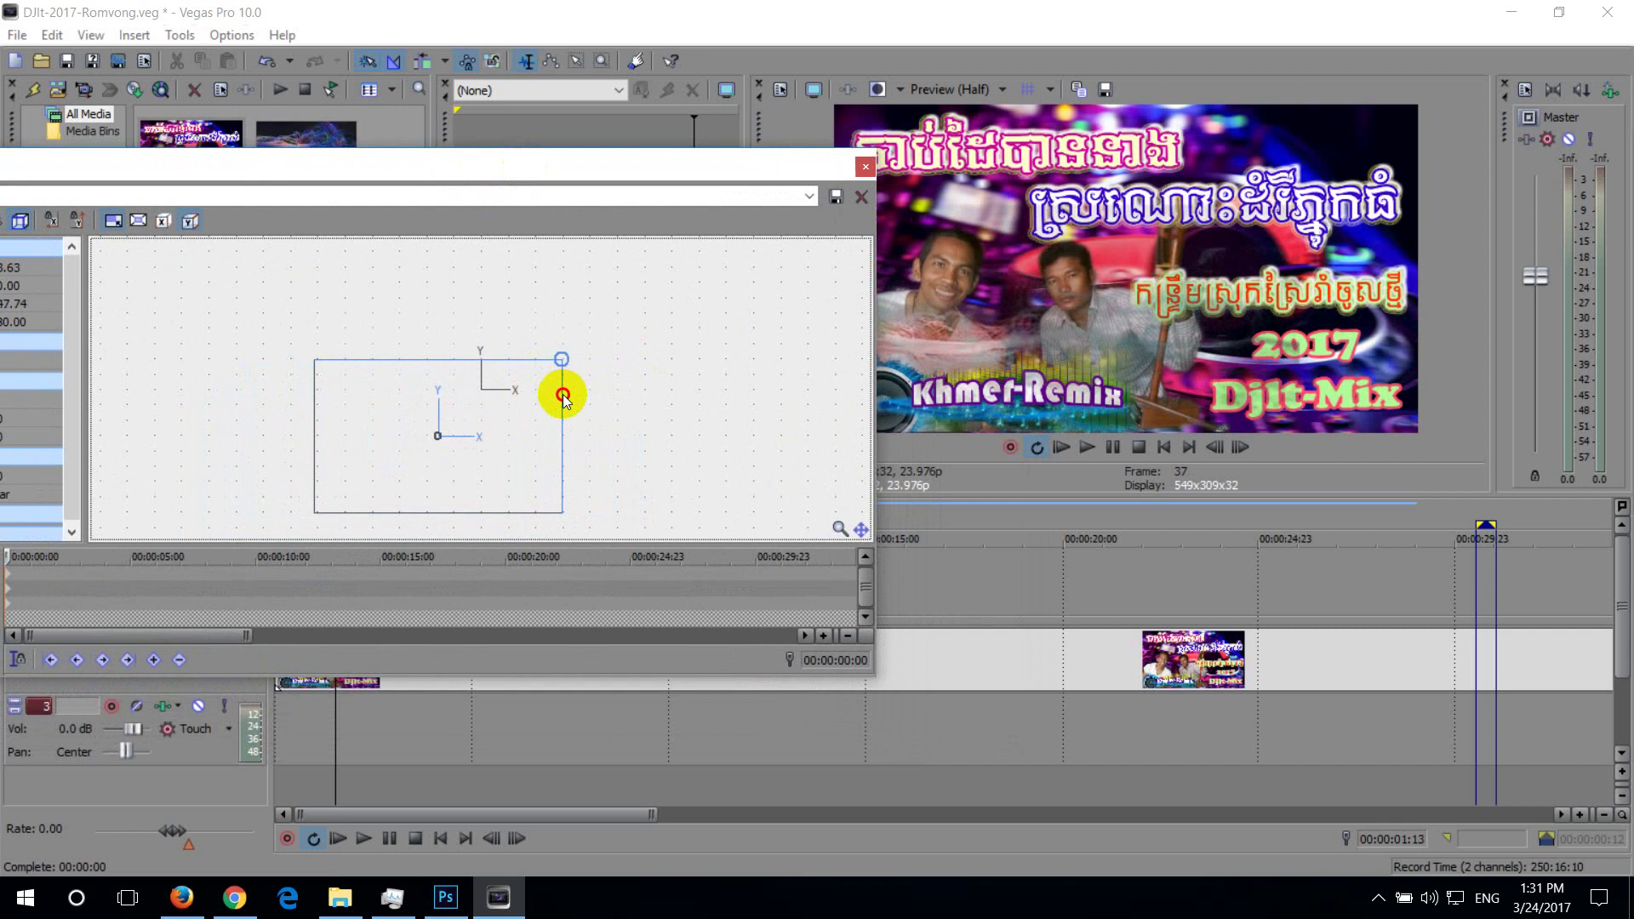
# Shrink the background frame, nudge it lower-left, and preview the new placement
pyautogui.moveTo(533, 402); pyautogui.dragTo(476, 401)
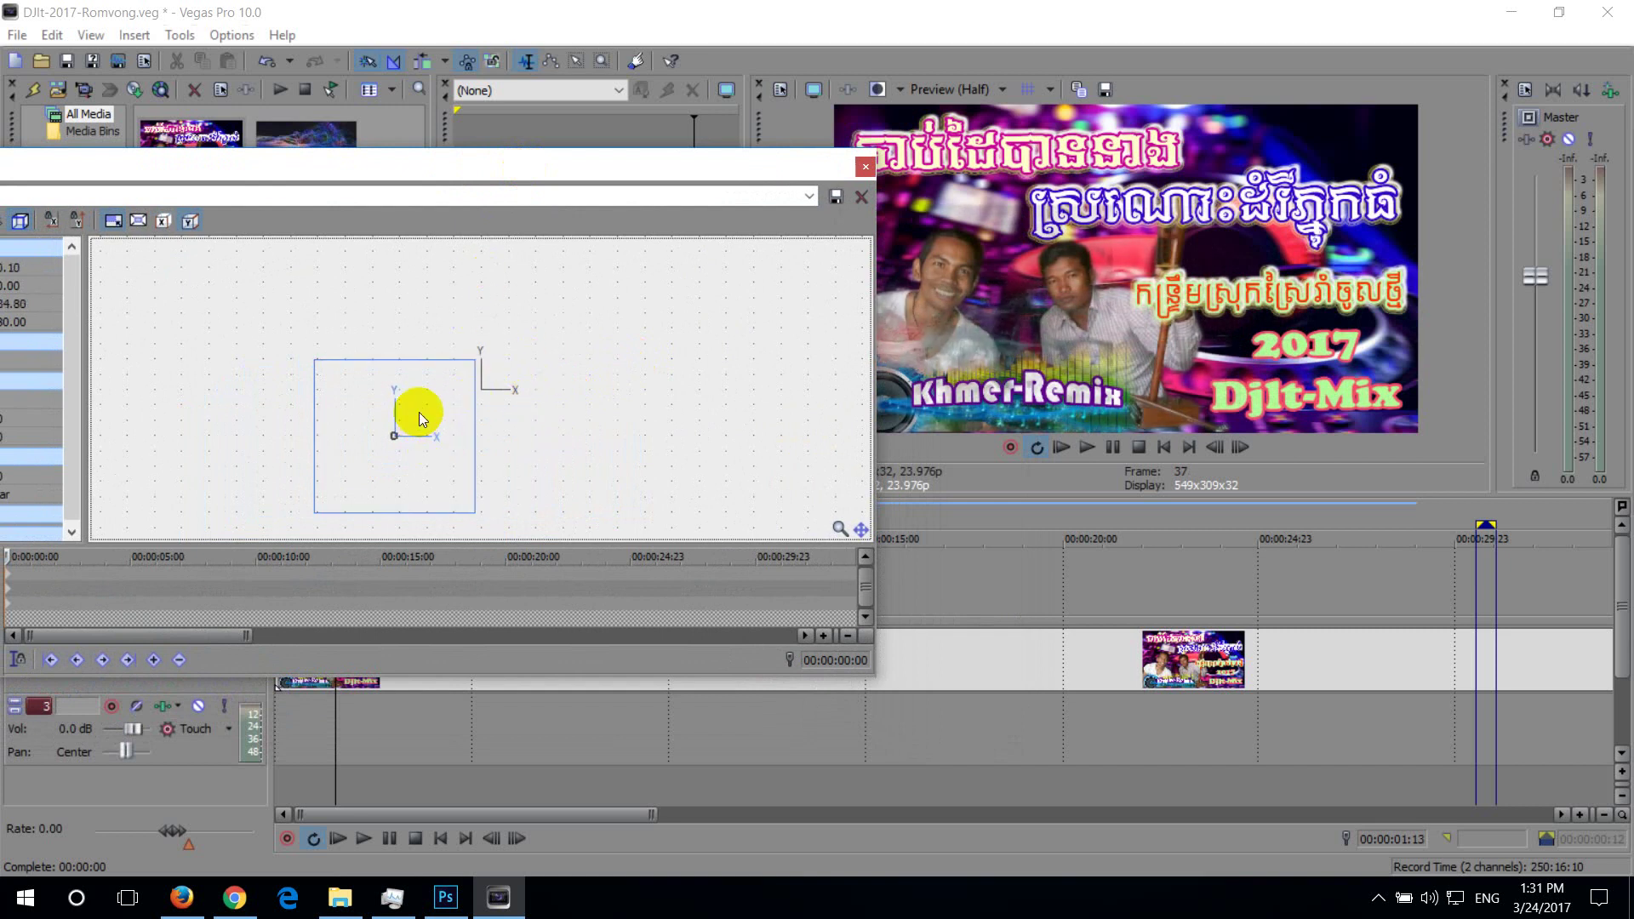
pyautogui.moveTo(488, 171); pyautogui.dragTo(393, 168)
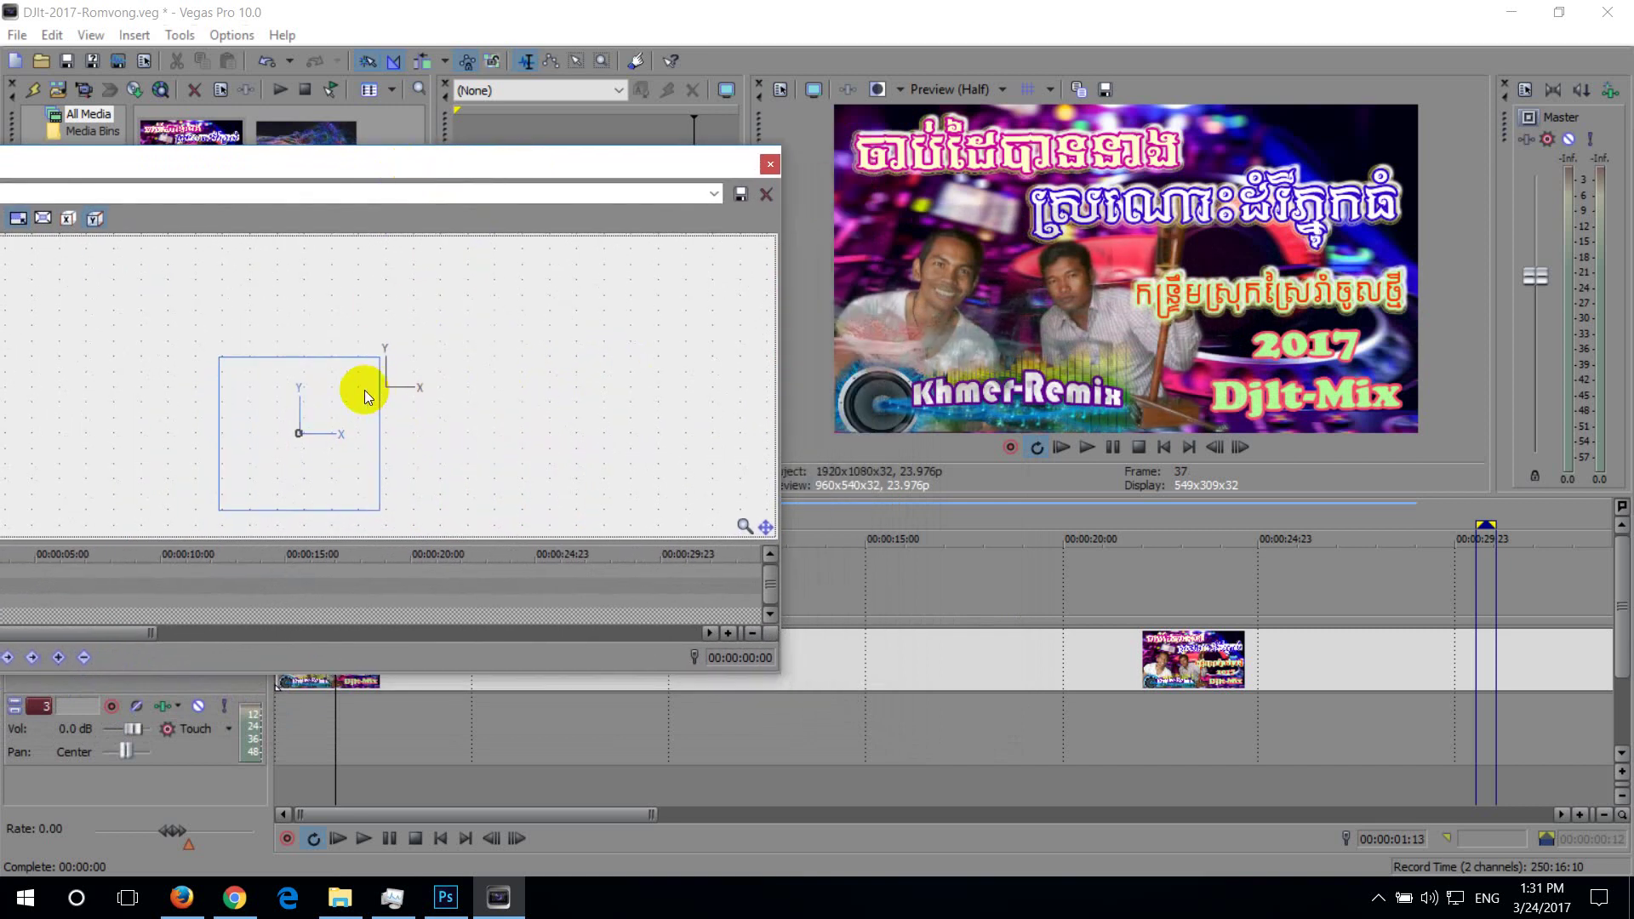
pyautogui.moveTo(342, 406)
pyautogui.mouseDown()
pyautogui.moveTo(338, 423)
pyautogui.moveTo(402, 455)
pyautogui.mouseUp()
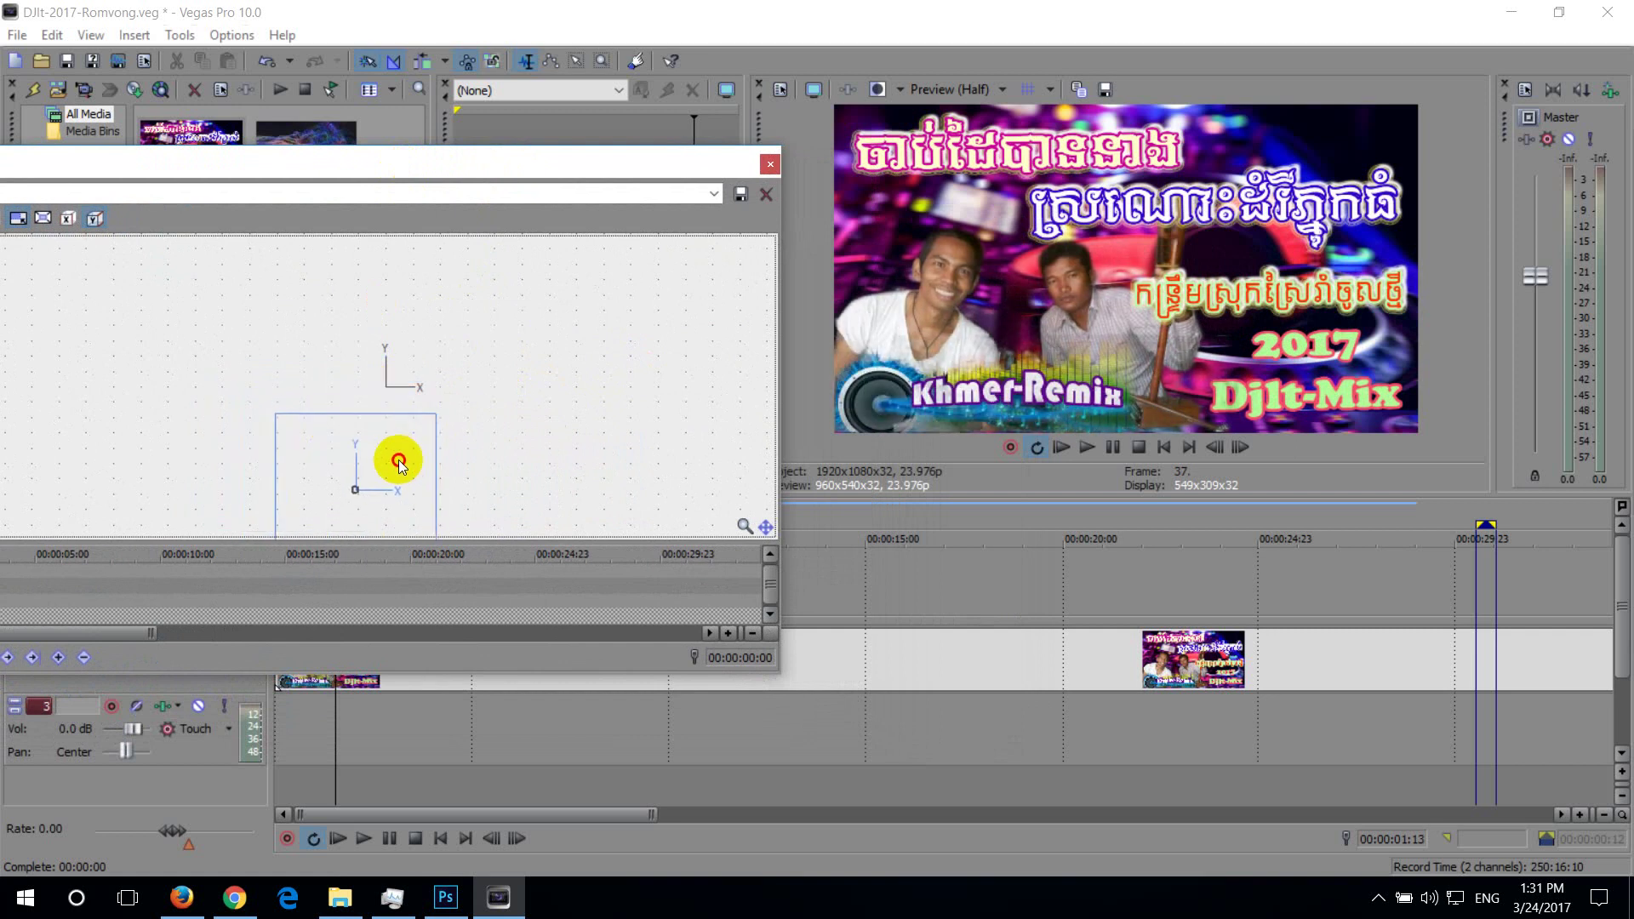
pyautogui.moveTo(401, 455); pyautogui.dragTo(397, 458)
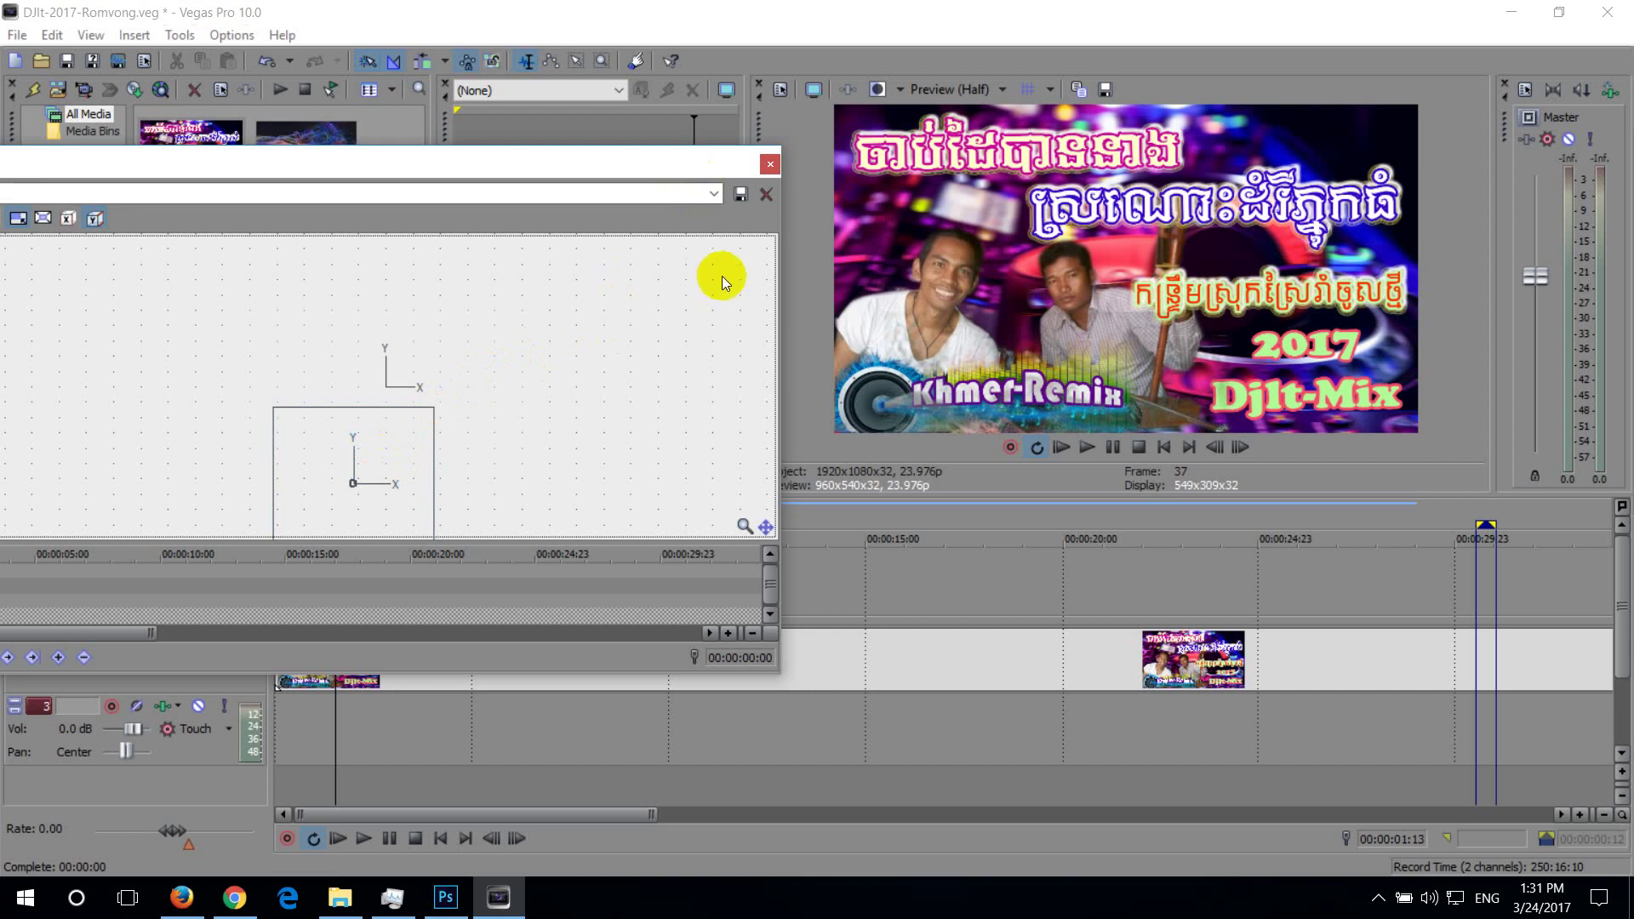
pyautogui.press('space')
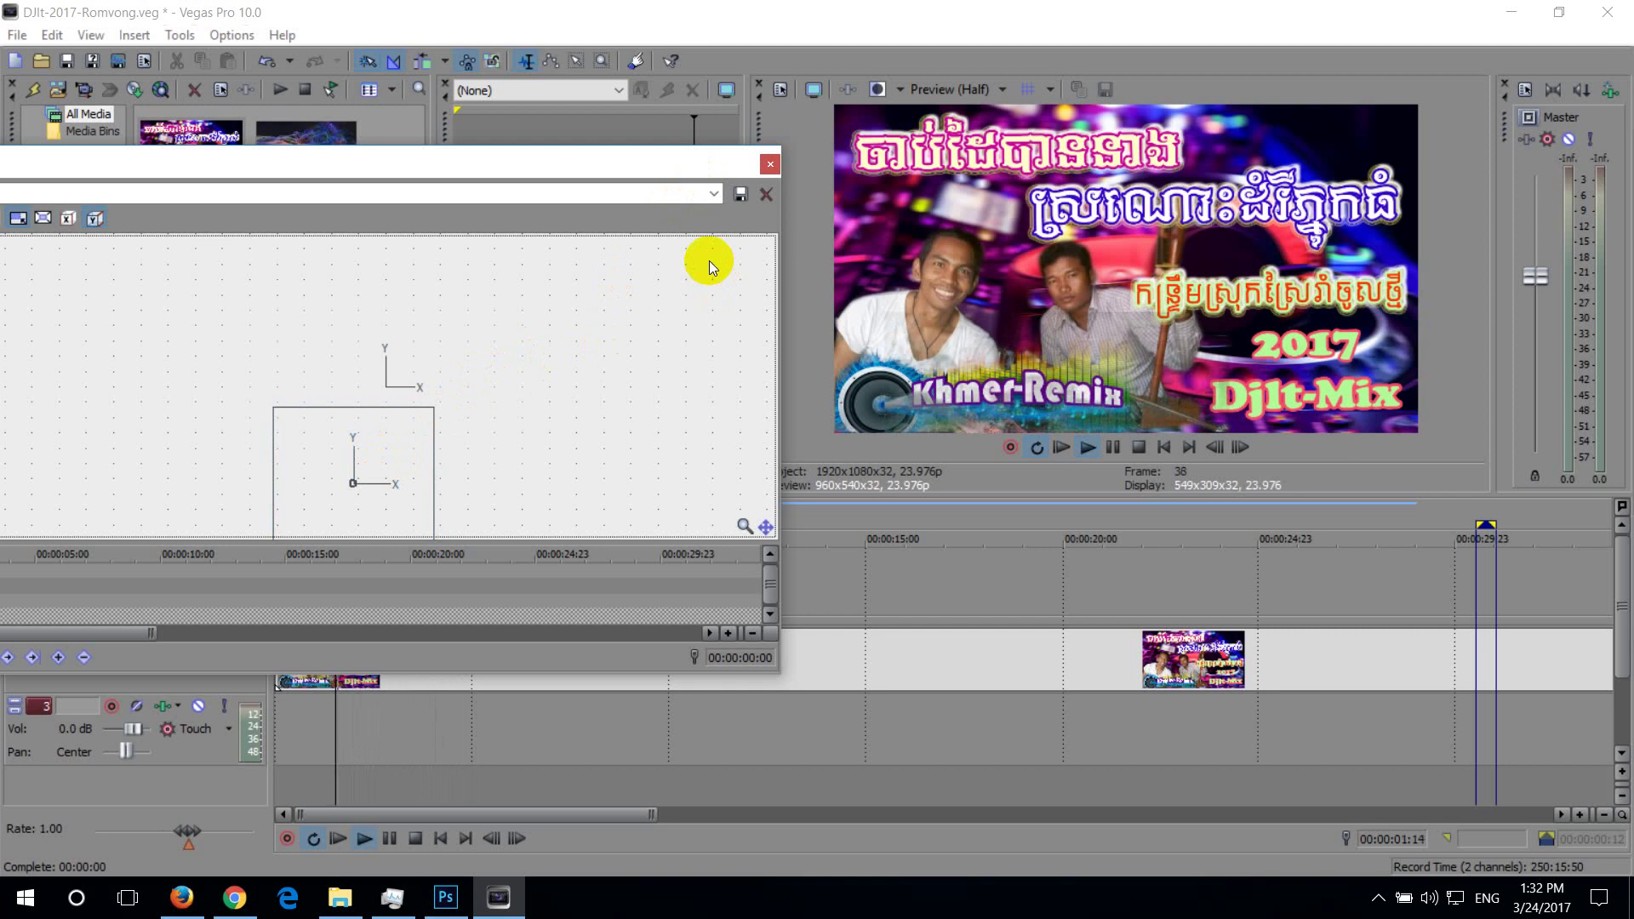
pyautogui.press('space')
# Set the Music Background Chroma Keyer to low 0.375, high 1.000 and blur 0.303
pyautogui.click(770, 164)
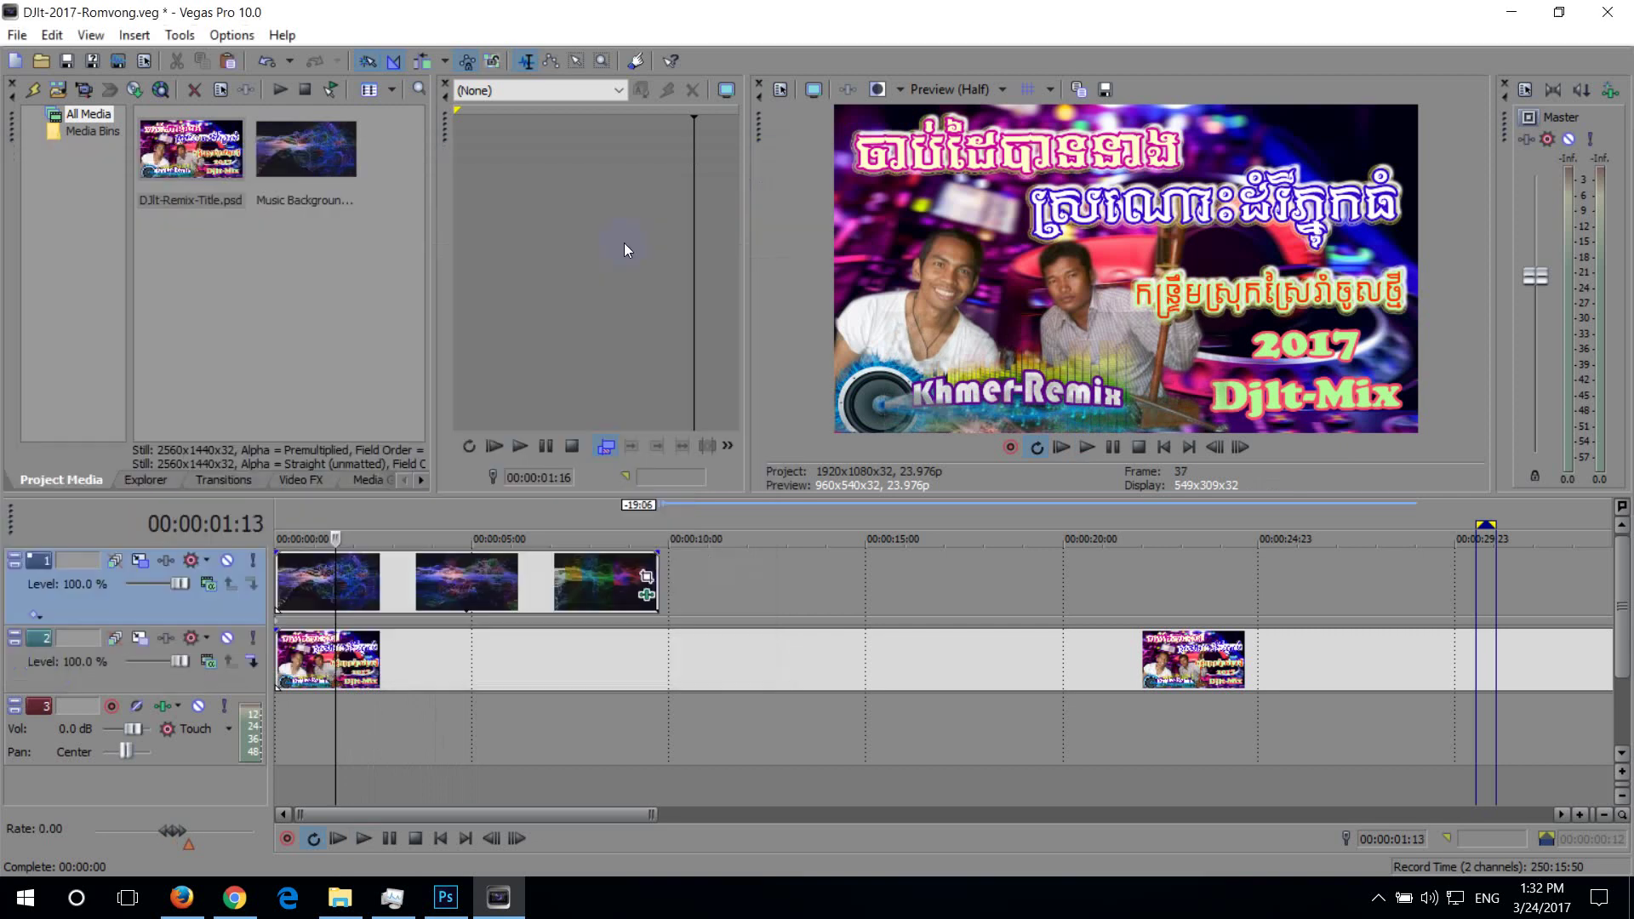
pyautogui.click(646, 594)
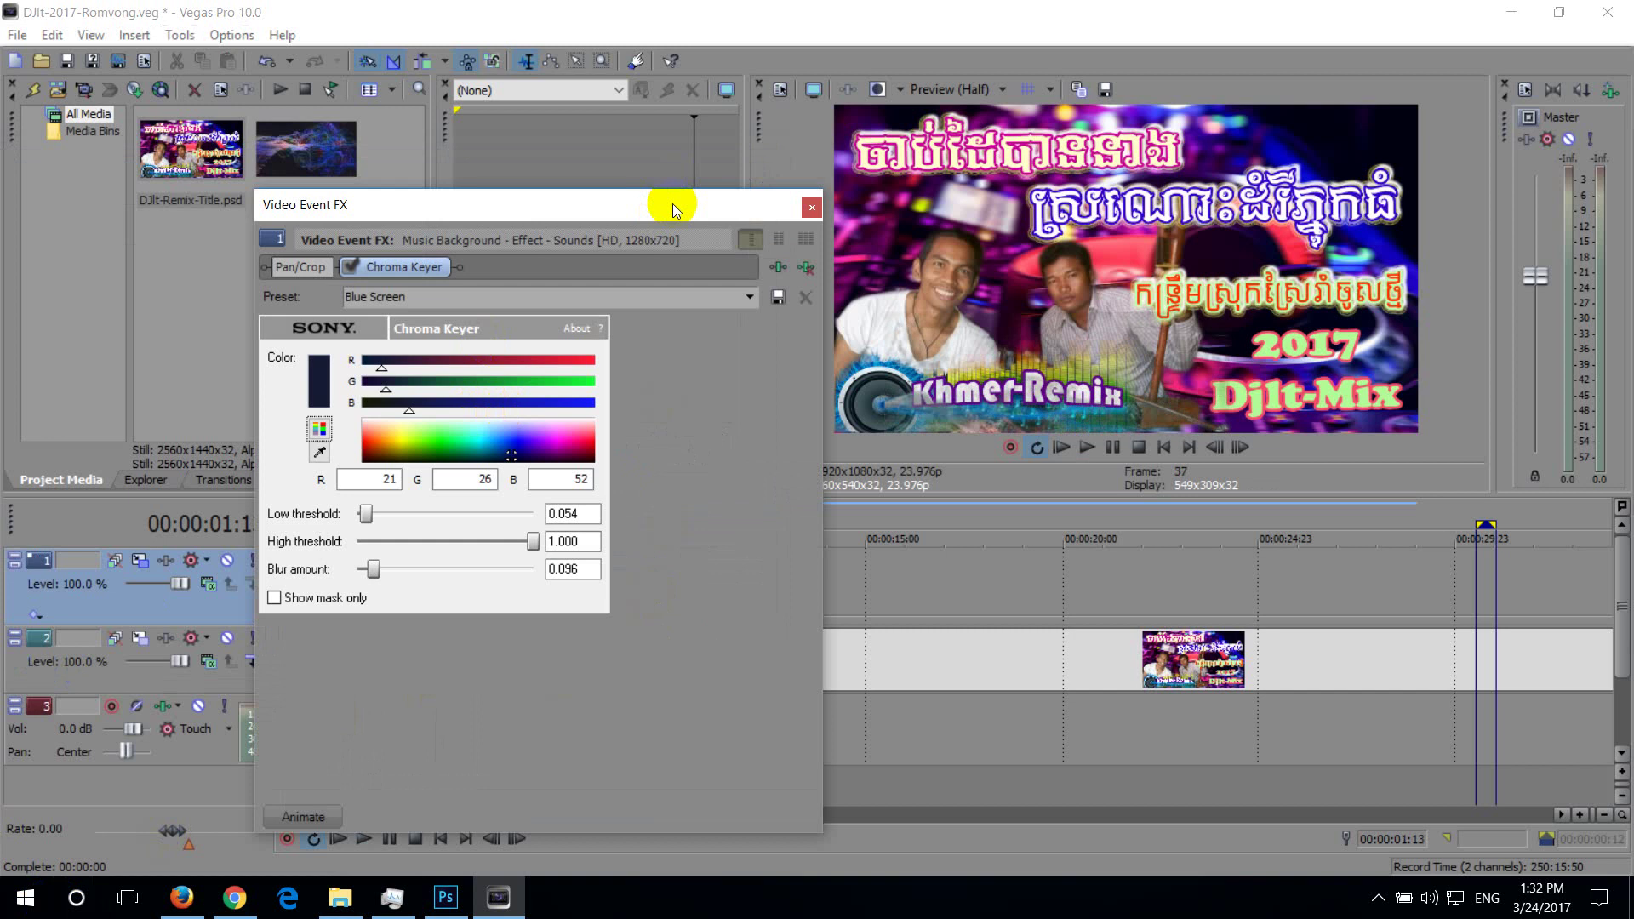
pyautogui.press('space')
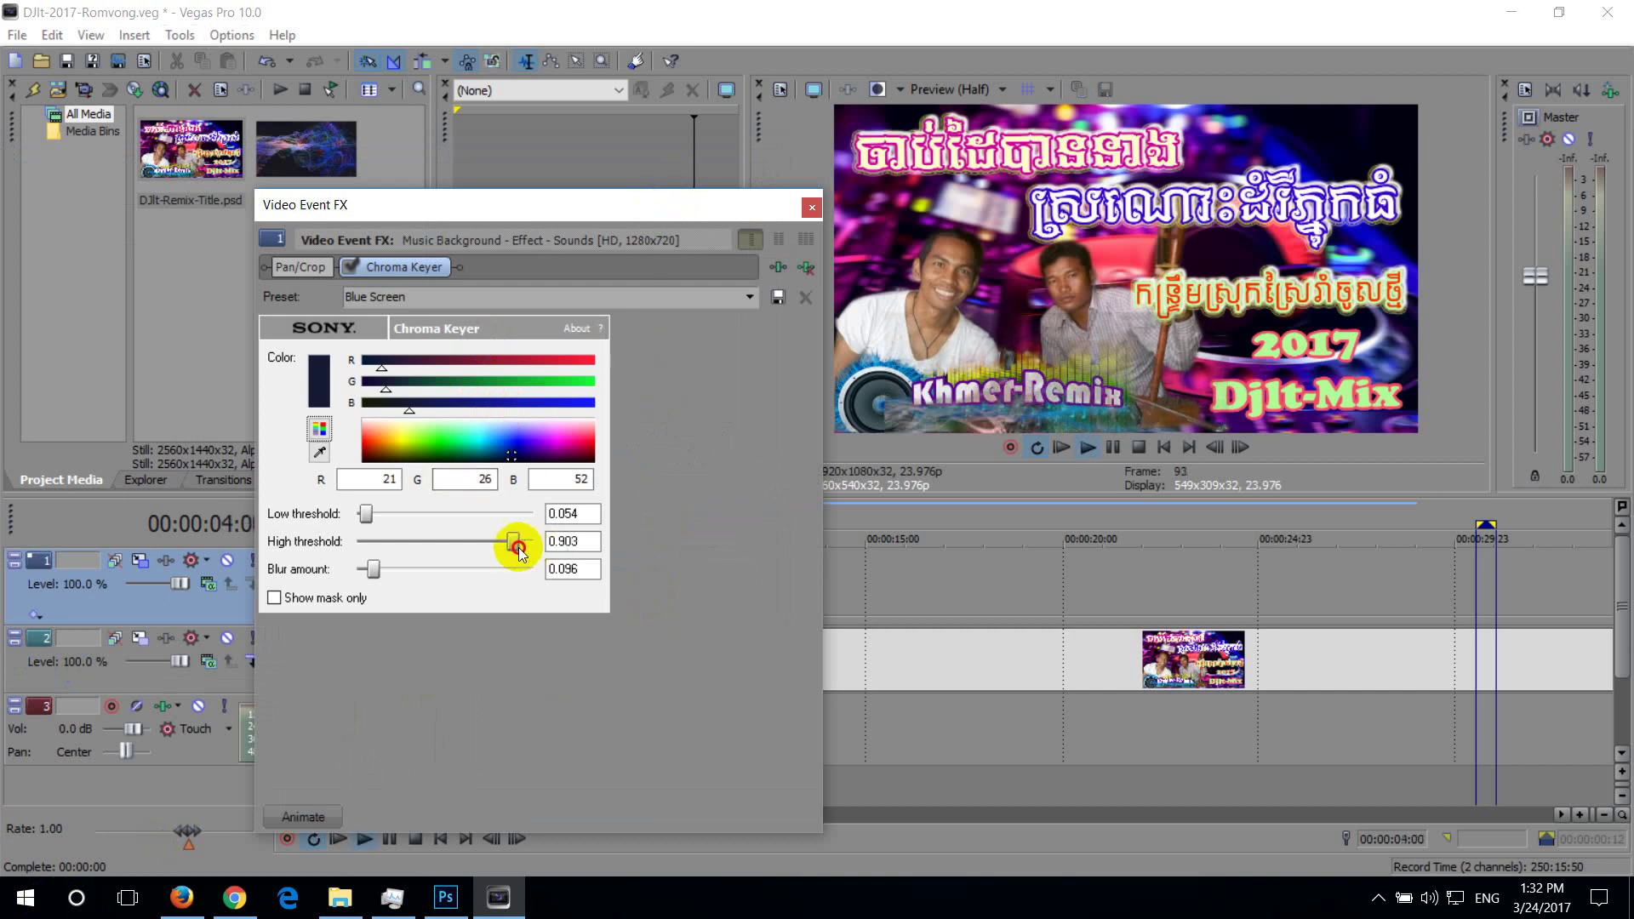
pyautogui.moveTo(532, 541)
pyautogui.mouseDown()
pyautogui.moveTo(477, 550)
pyautogui.moveTo(570, 547)
pyautogui.mouseUp()
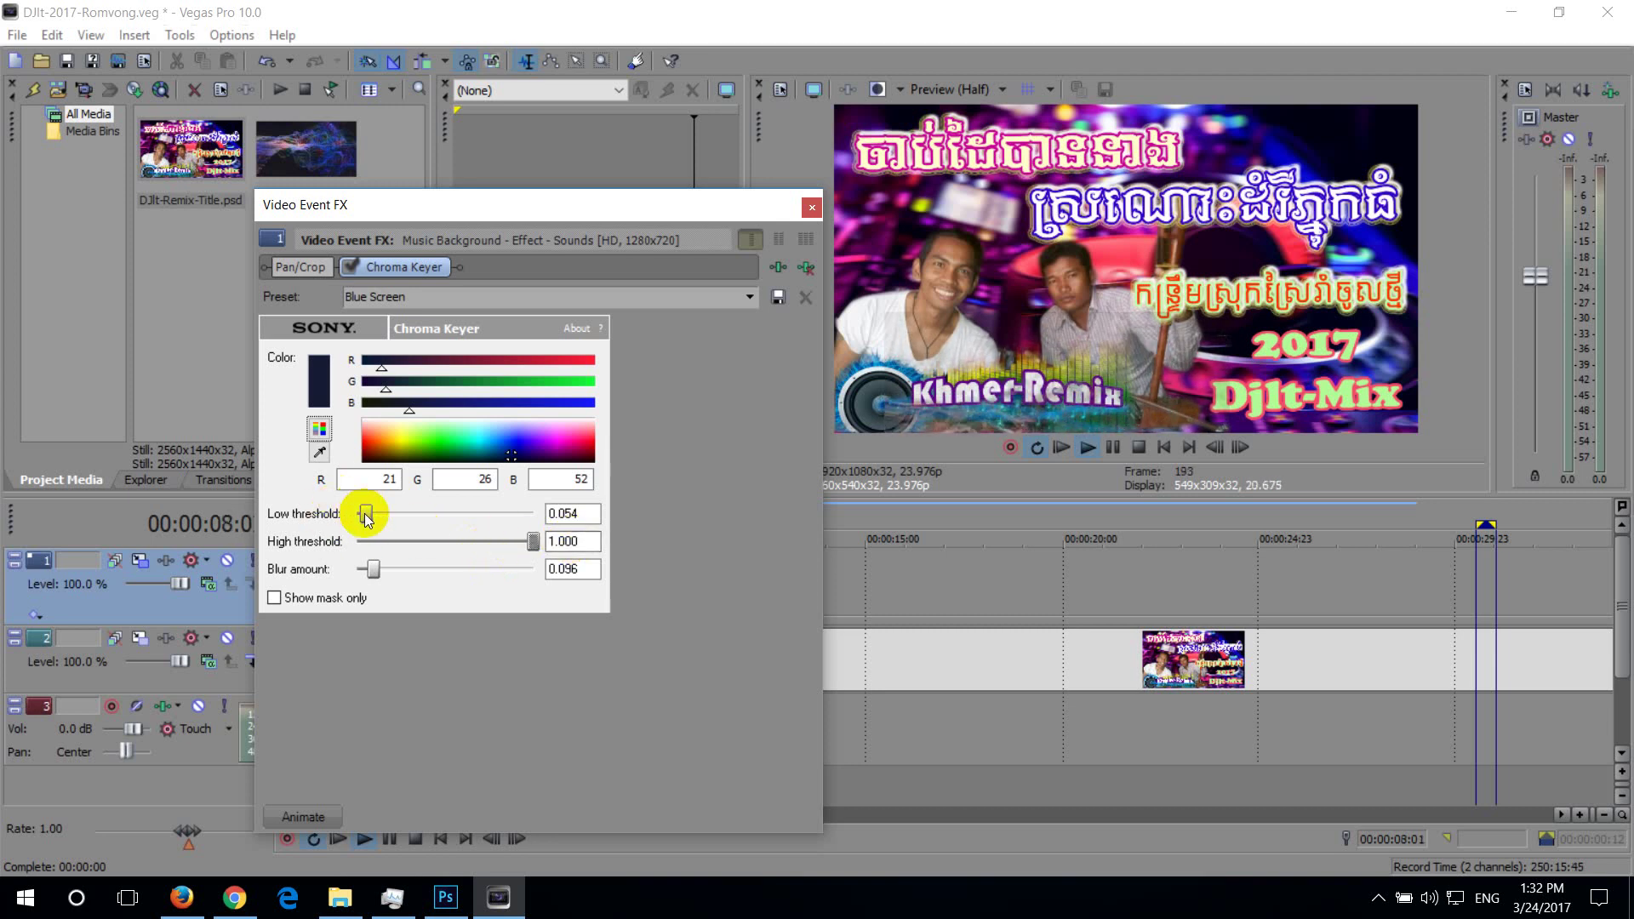
pyautogui.moveTo(365, 513); pyautogui.dragTo(423, 518)
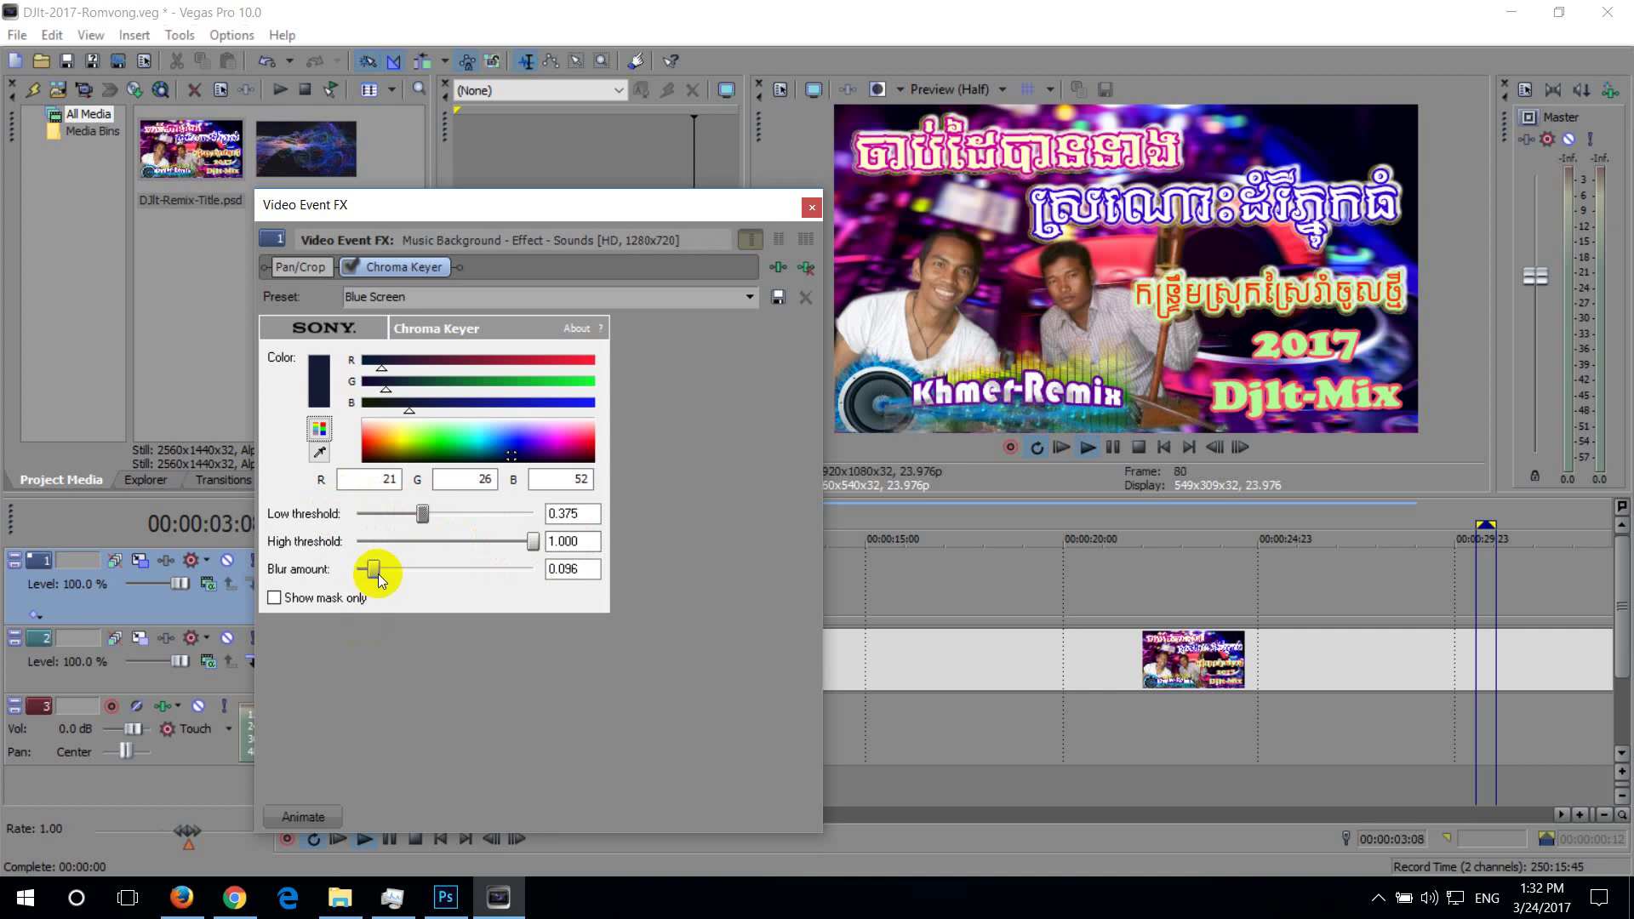
pyautogui.moveTo(373, 569); pyautogui.dragTo(415, 569)
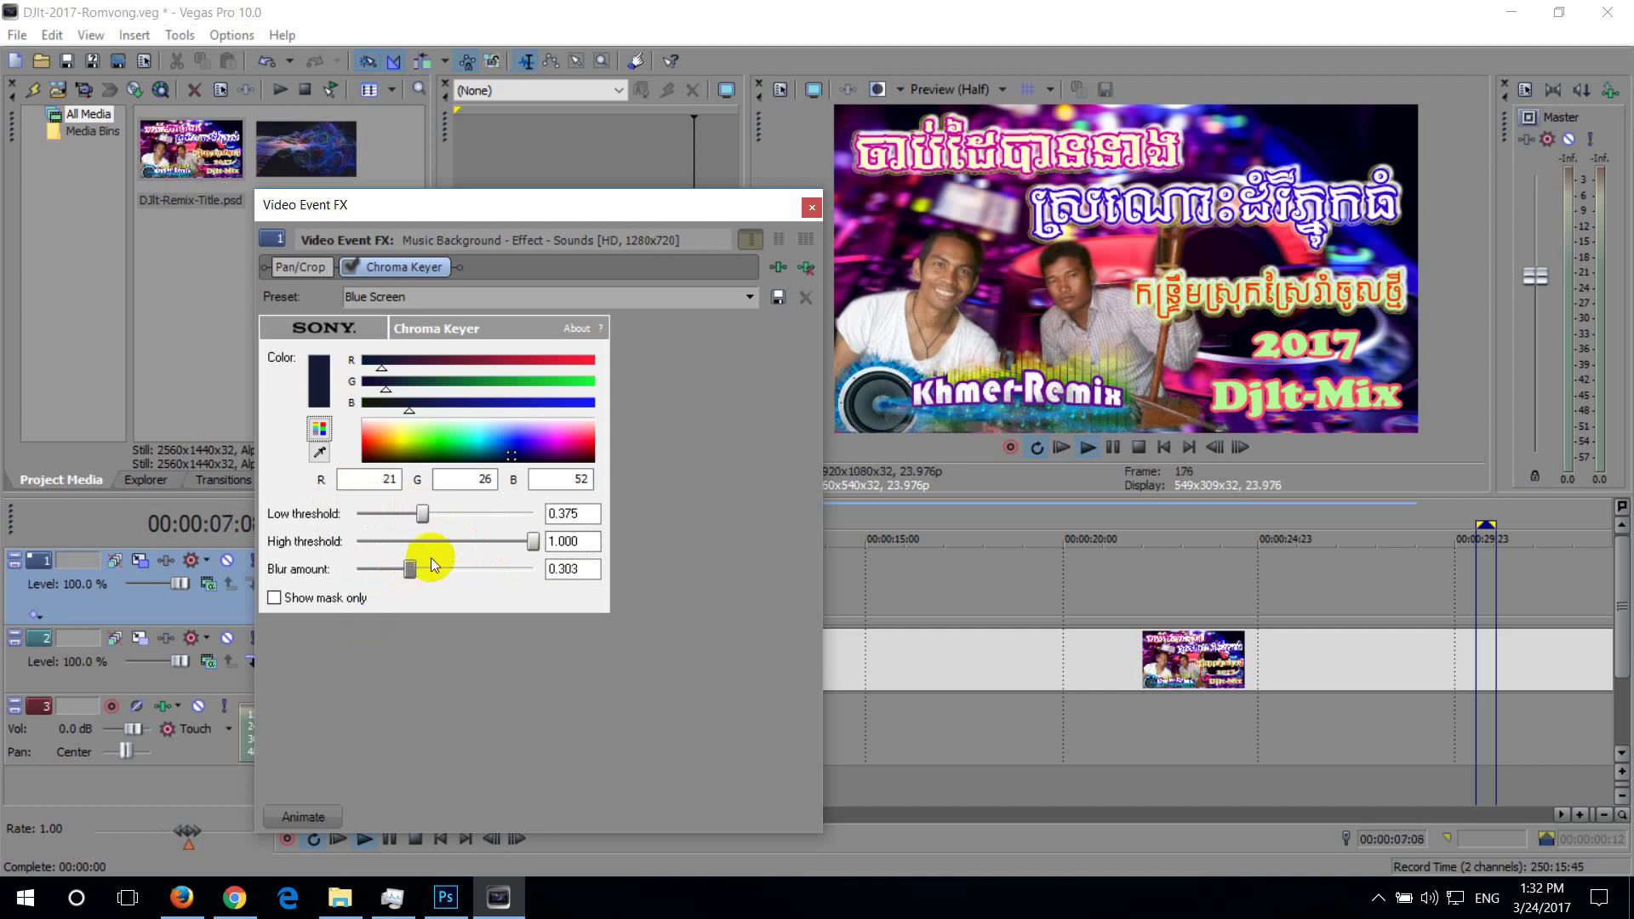
pyautogui.click(812, 207)
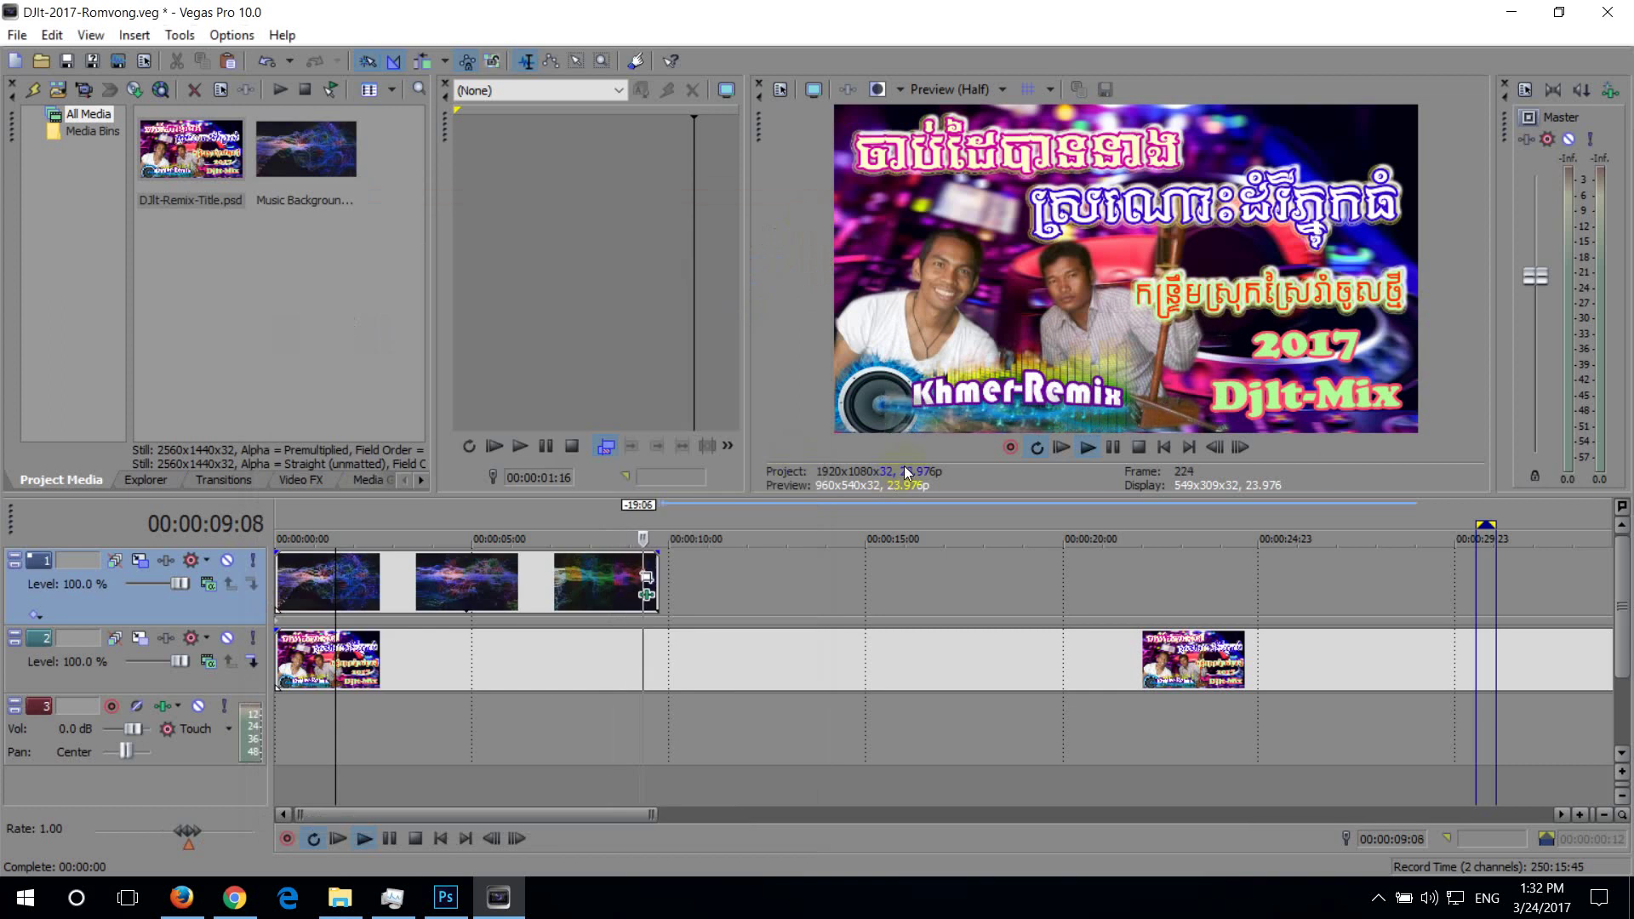
pyautogui.press('space')
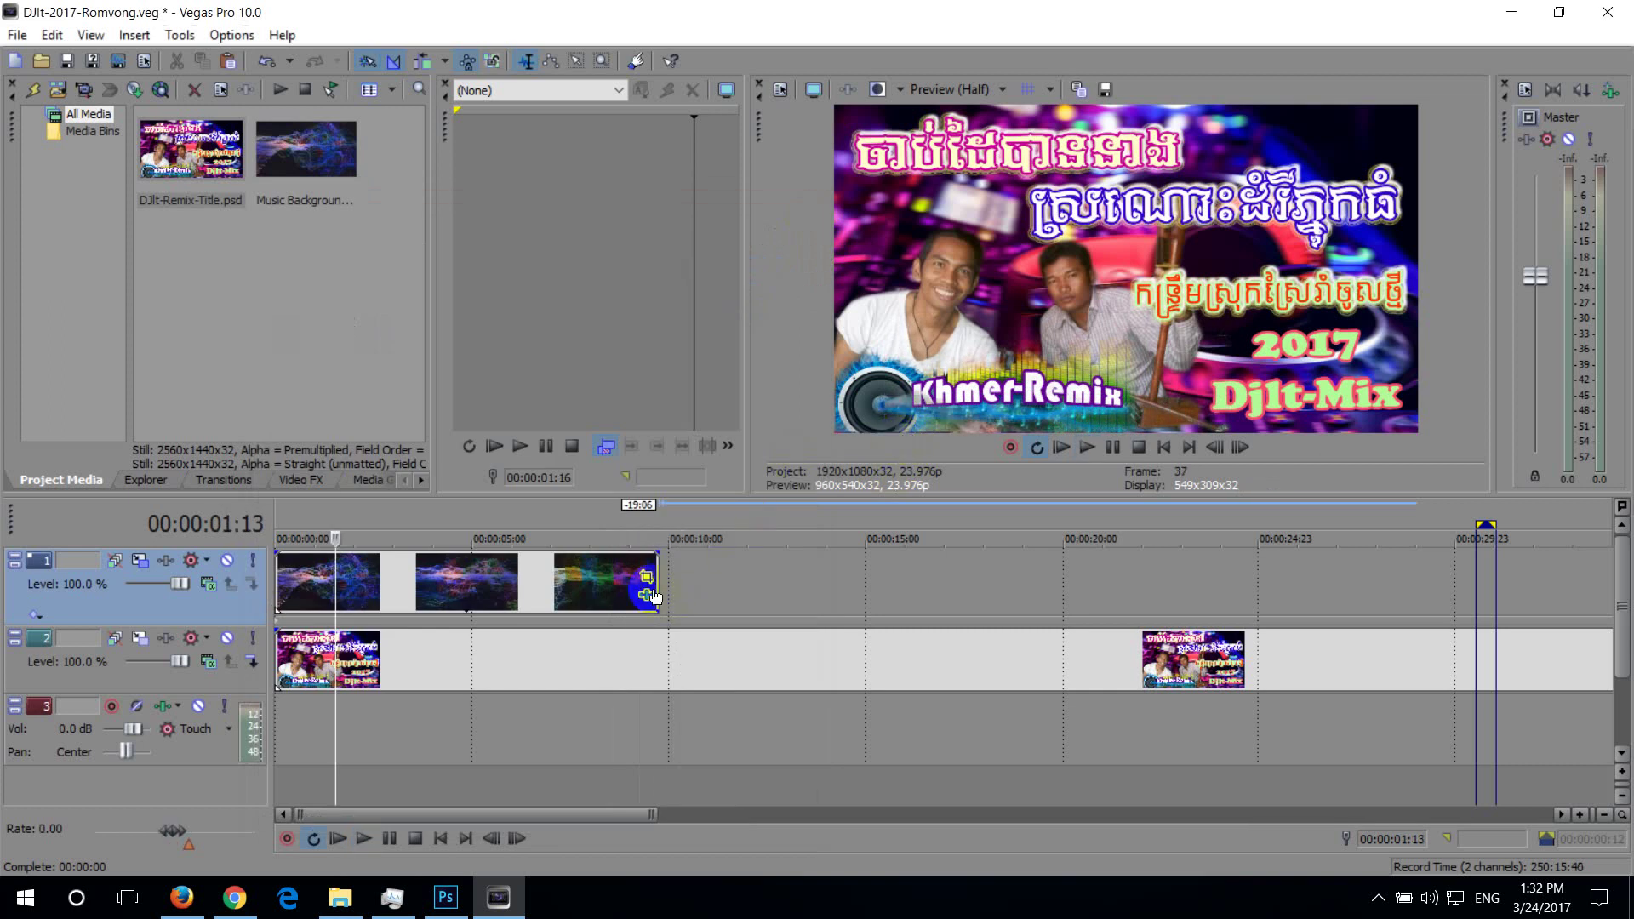
pyautogui.click(647, 576)
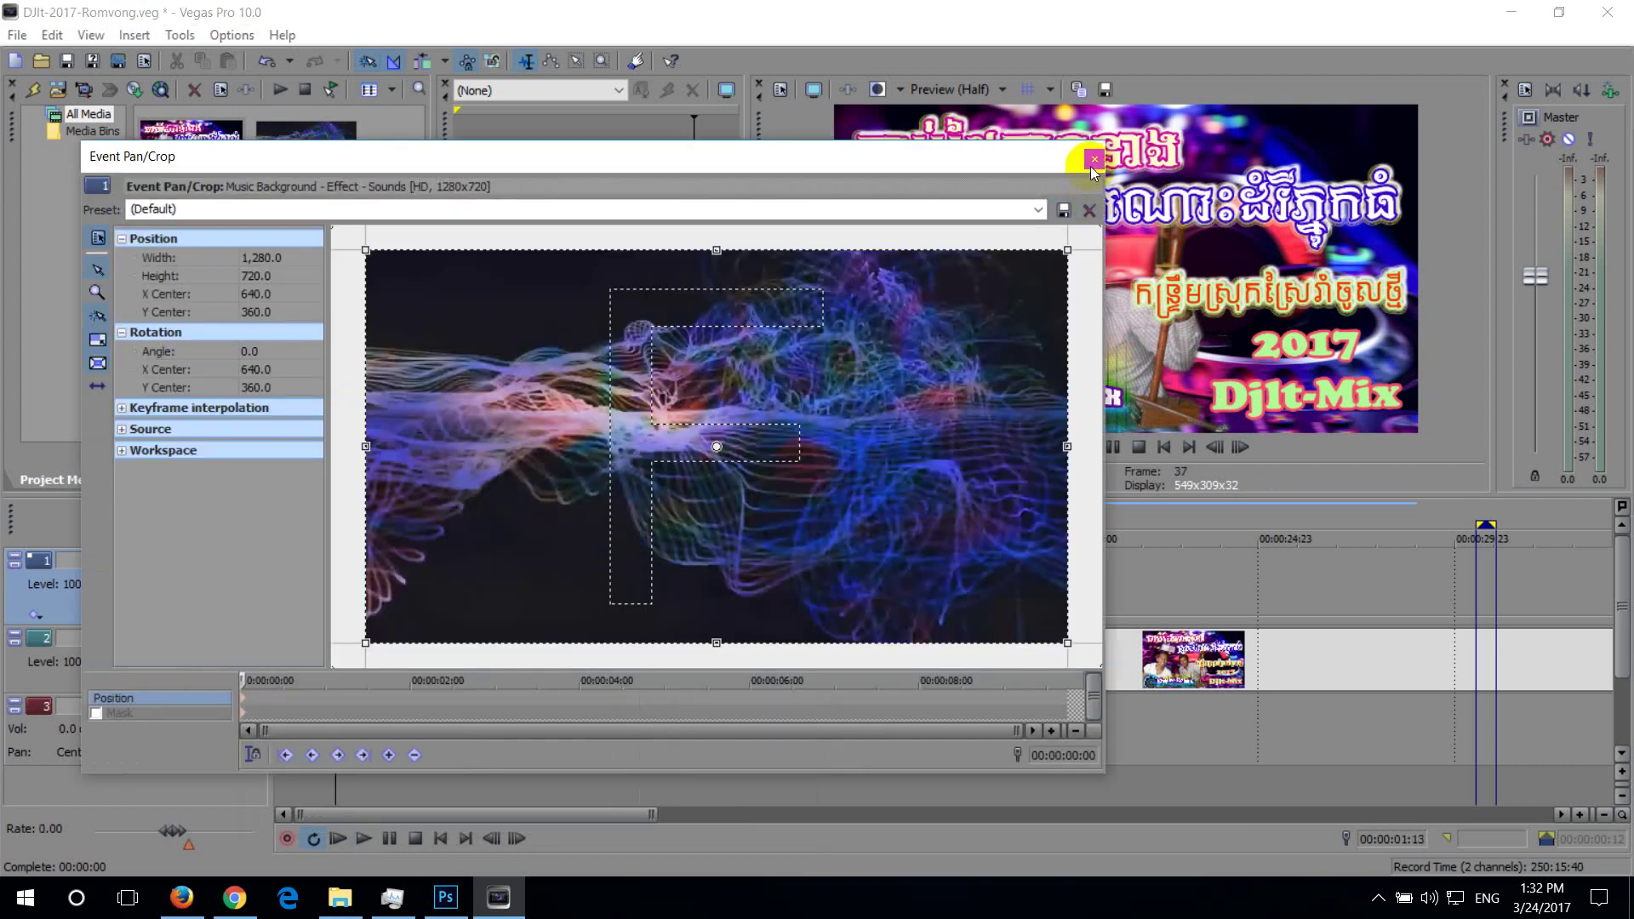
pyautogui.click(1094, 159)
pyautogui.click(150, 560)
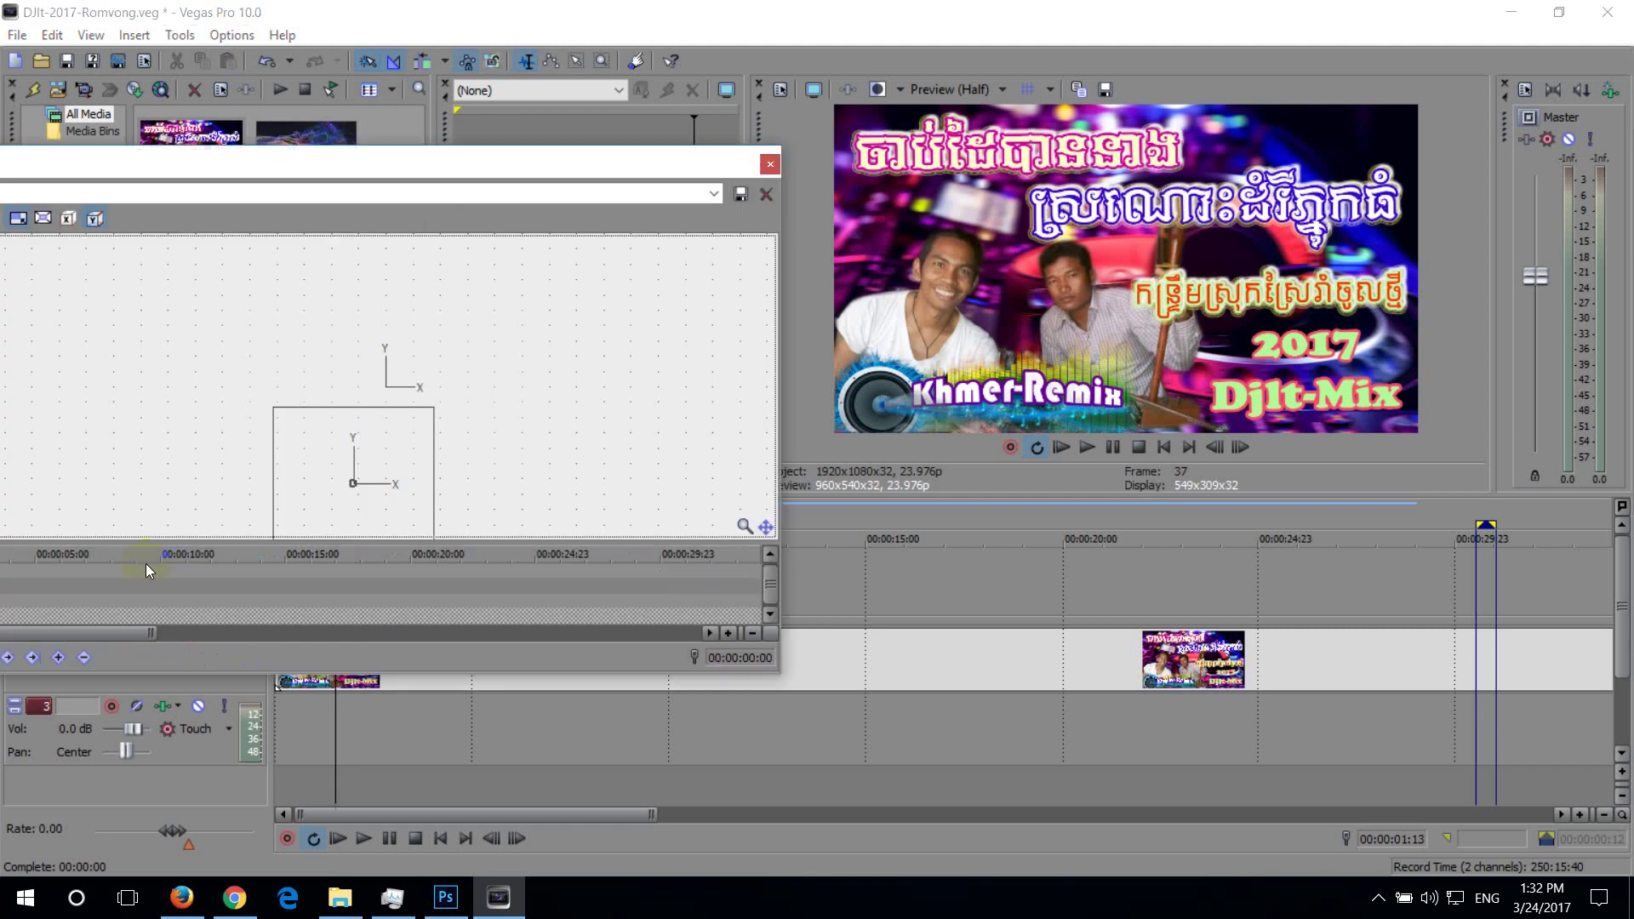
pyautogui.click(367, 492)
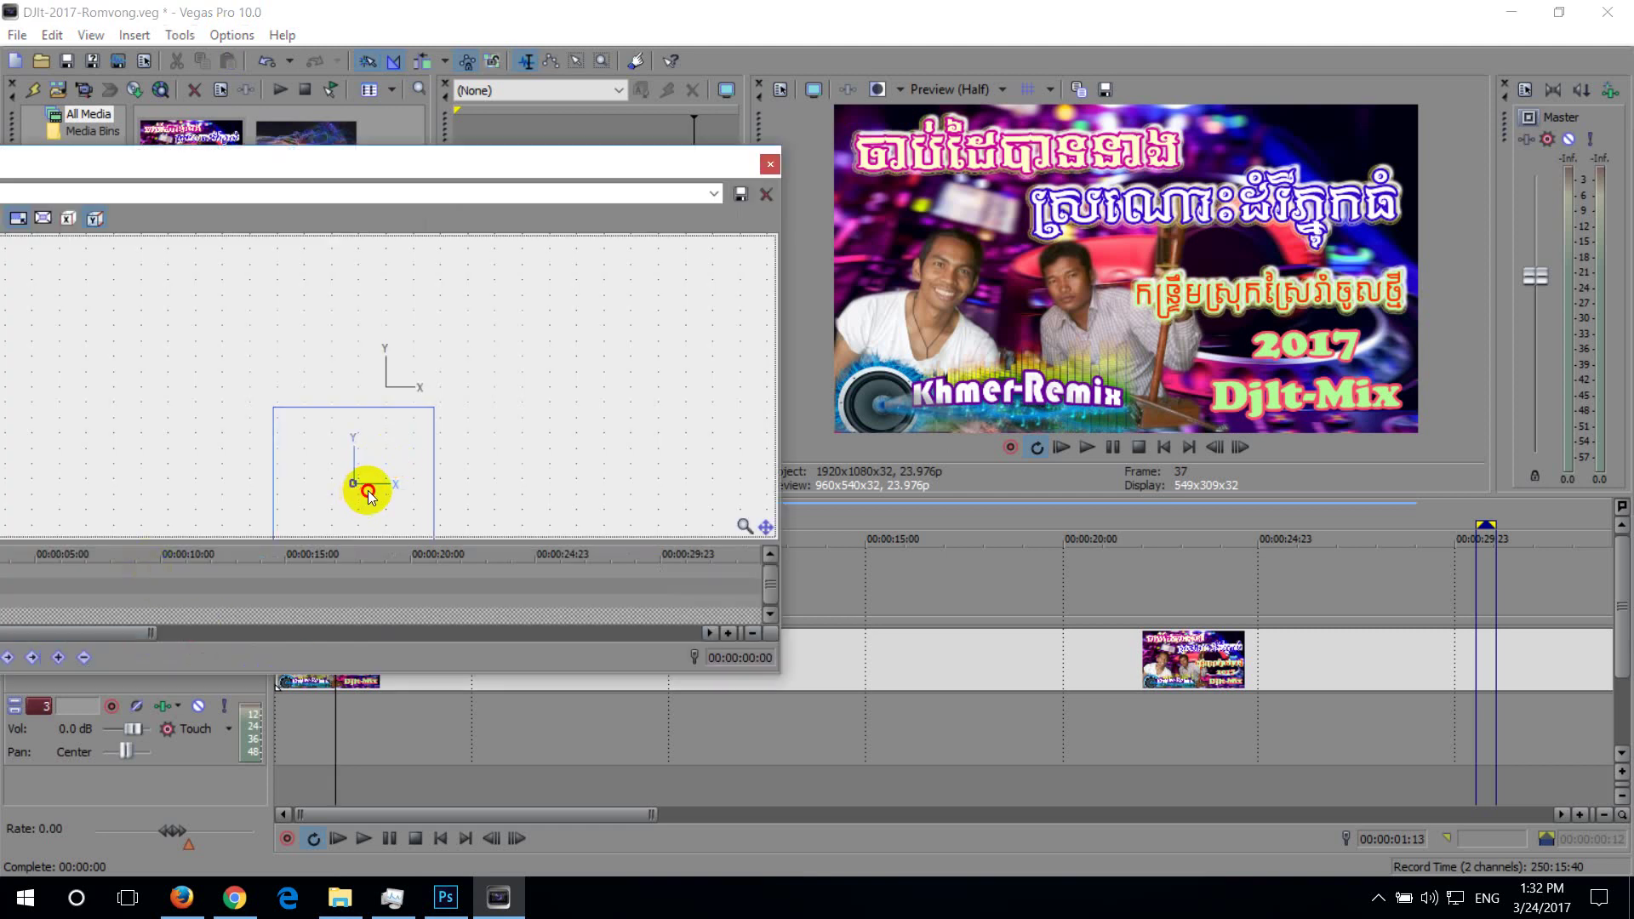
pyautogui.moveTo(368, 491); pyautogui.dragTo(368, 485)
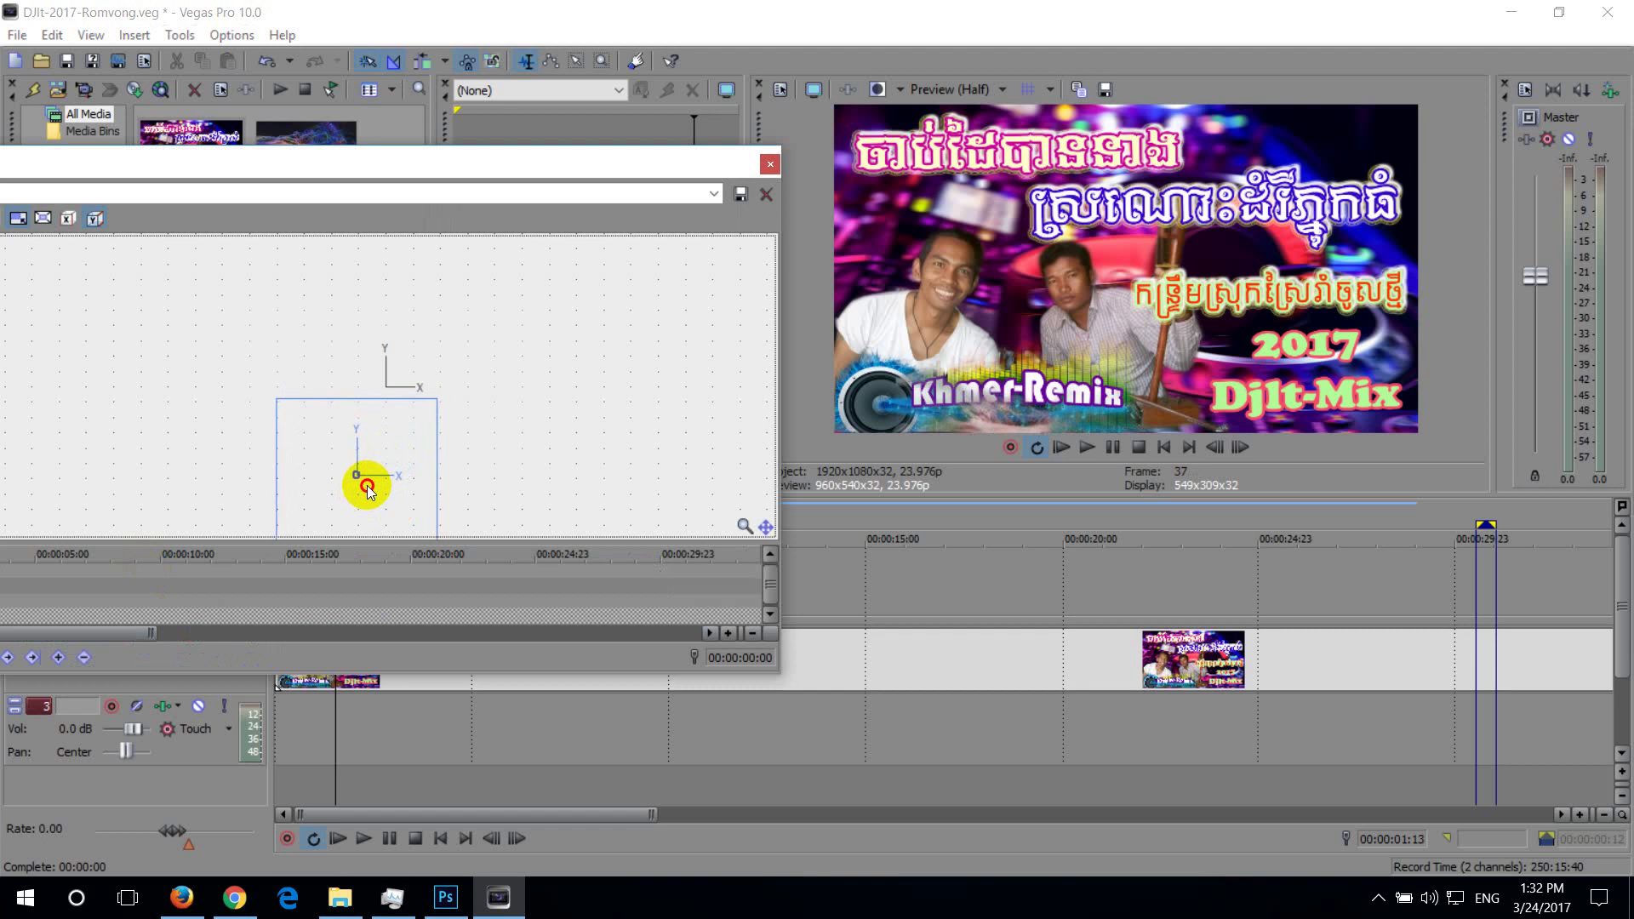
pyautogui.moveTo(368, 485); pyautogui.dragTo(364, 495)
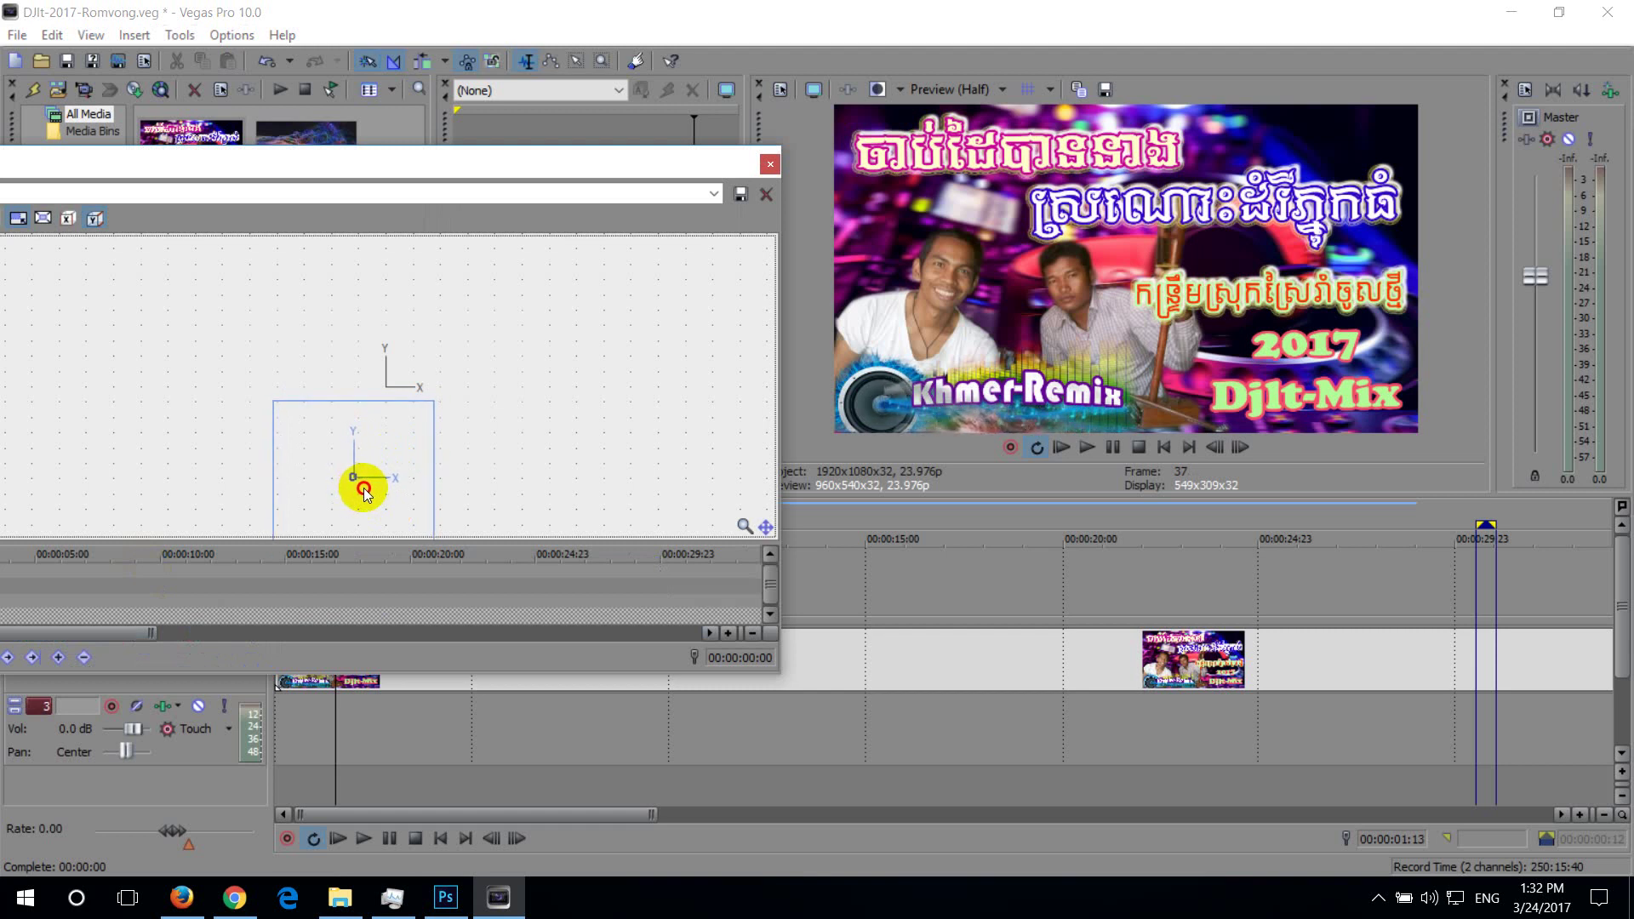
pyautogui.click(770, 163)
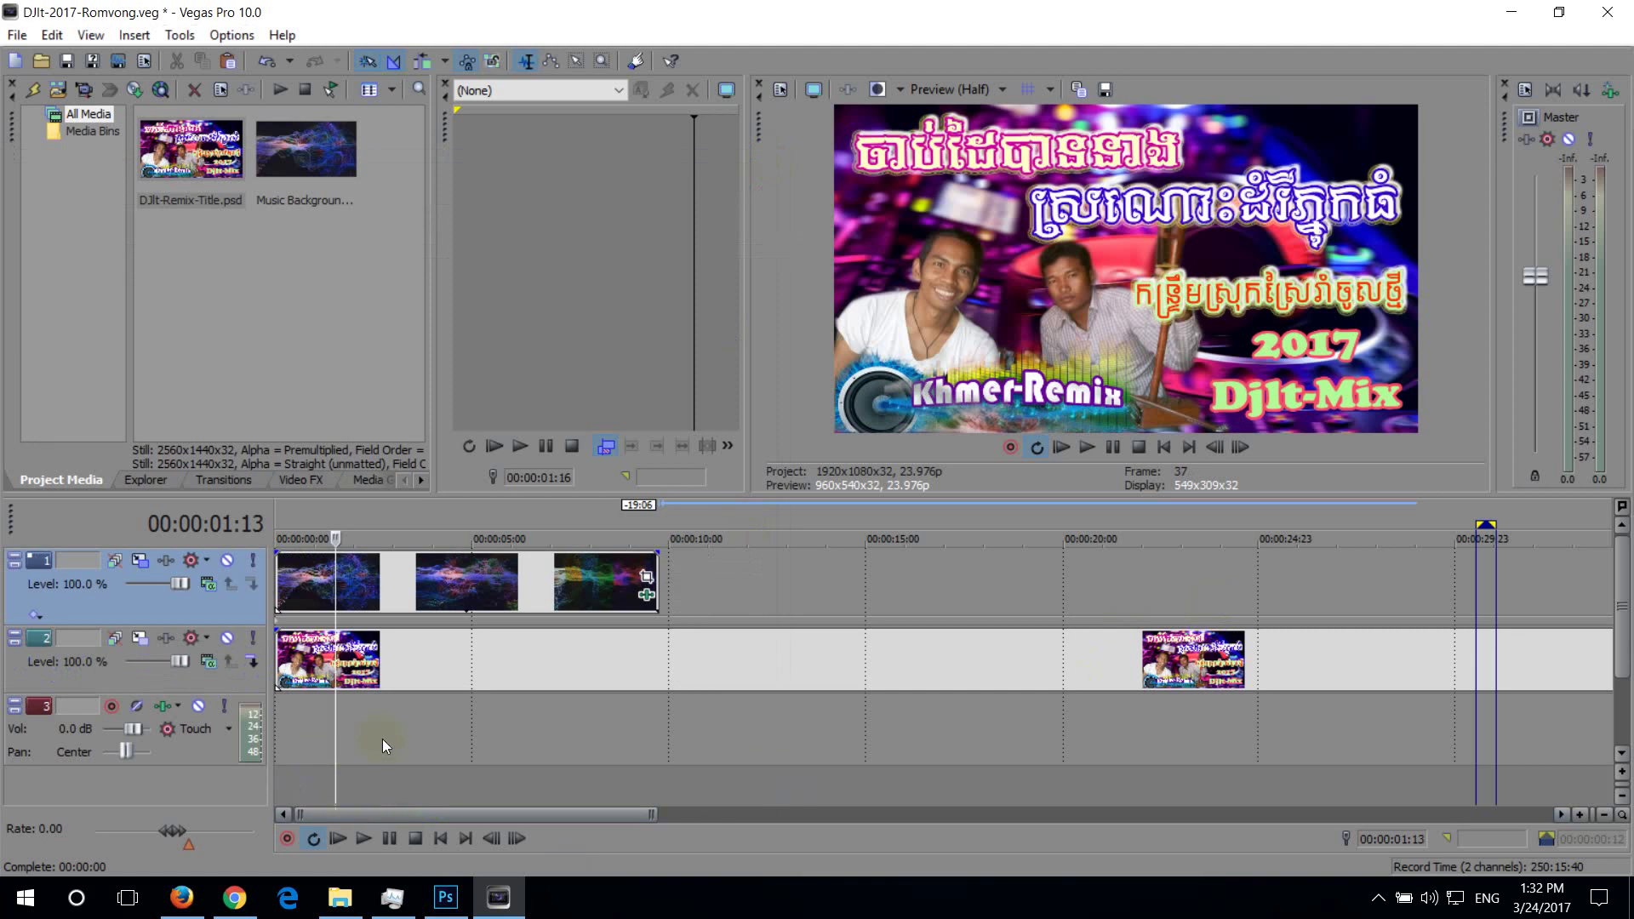
# Preview the looped region and toggle loop playback from the loop region options
pyautogui.press('space')
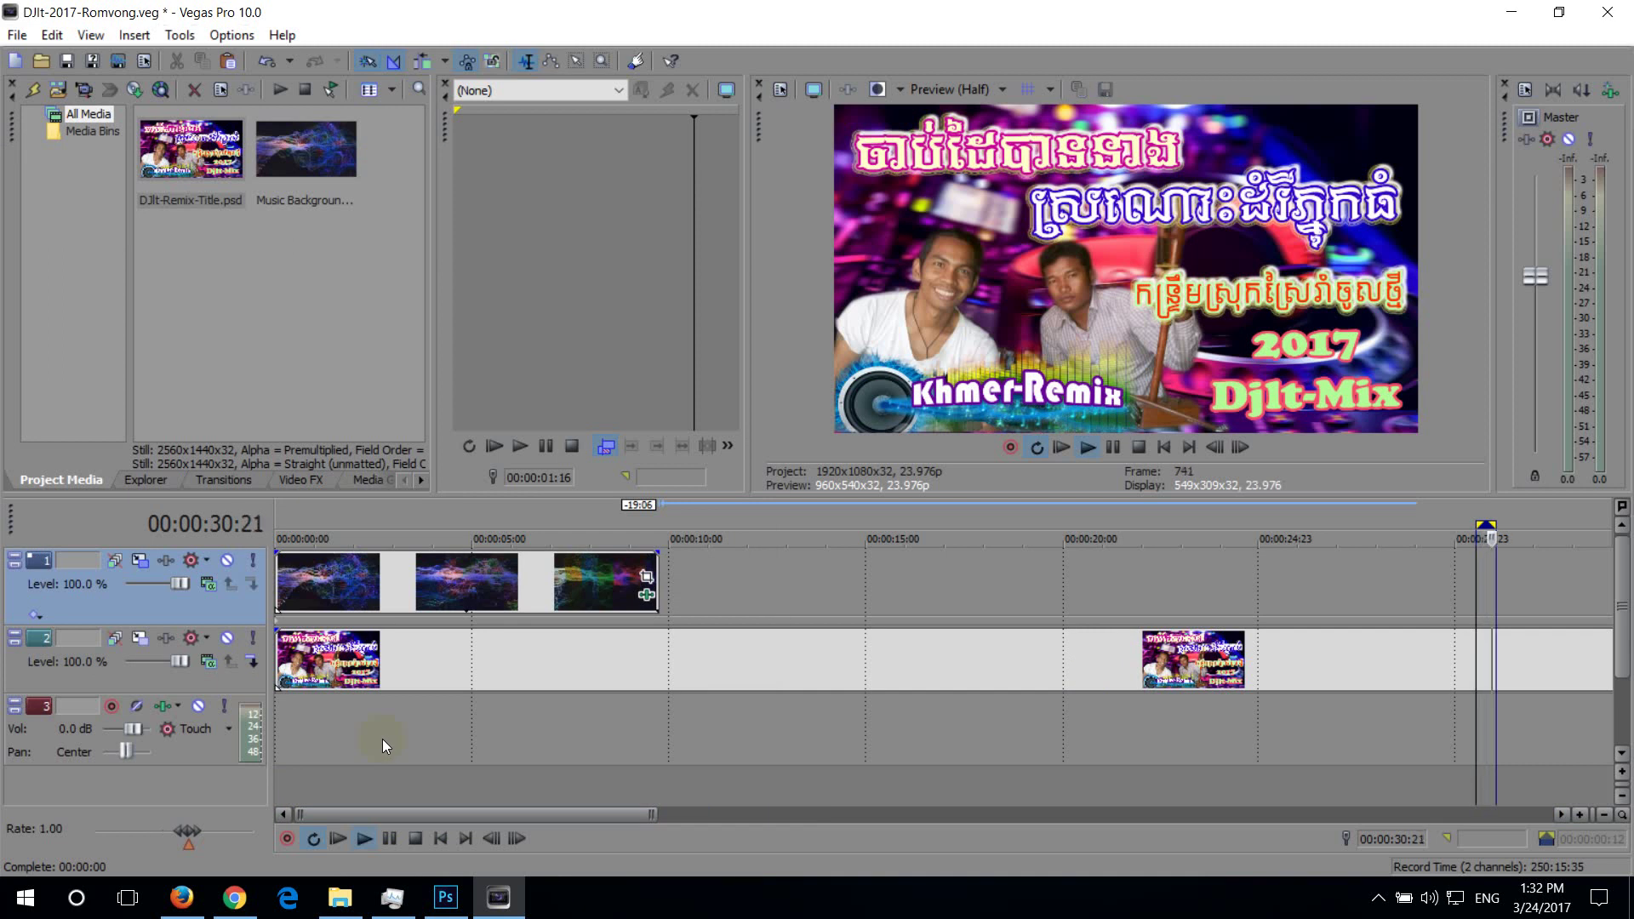
pyautogui.press('space')
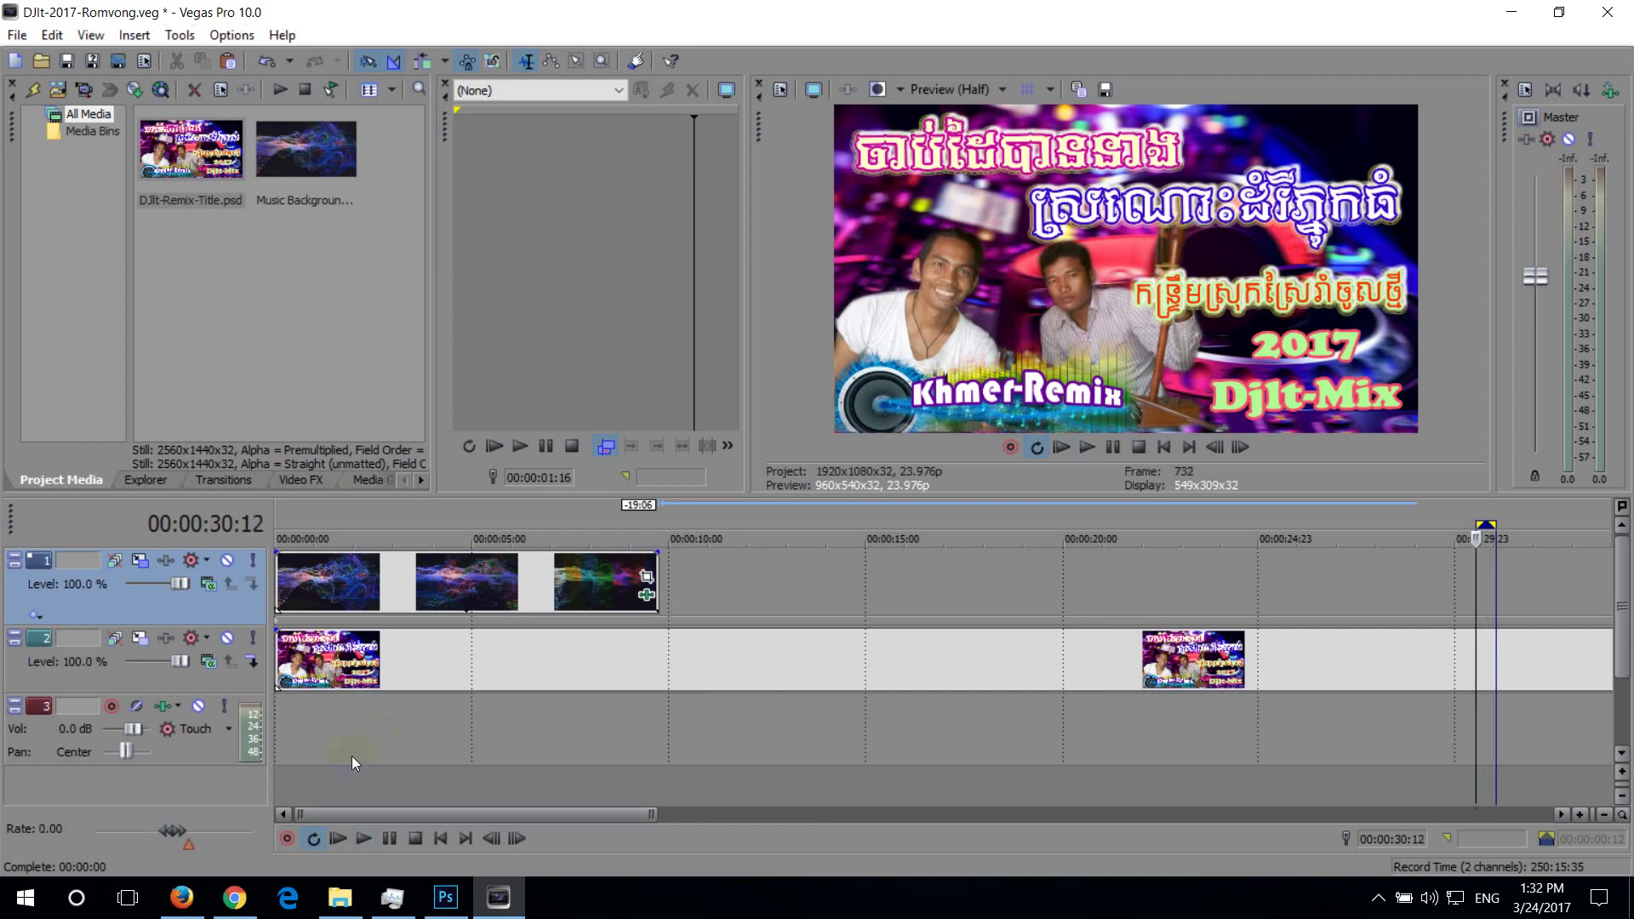
pyautogui.click(711, 658)
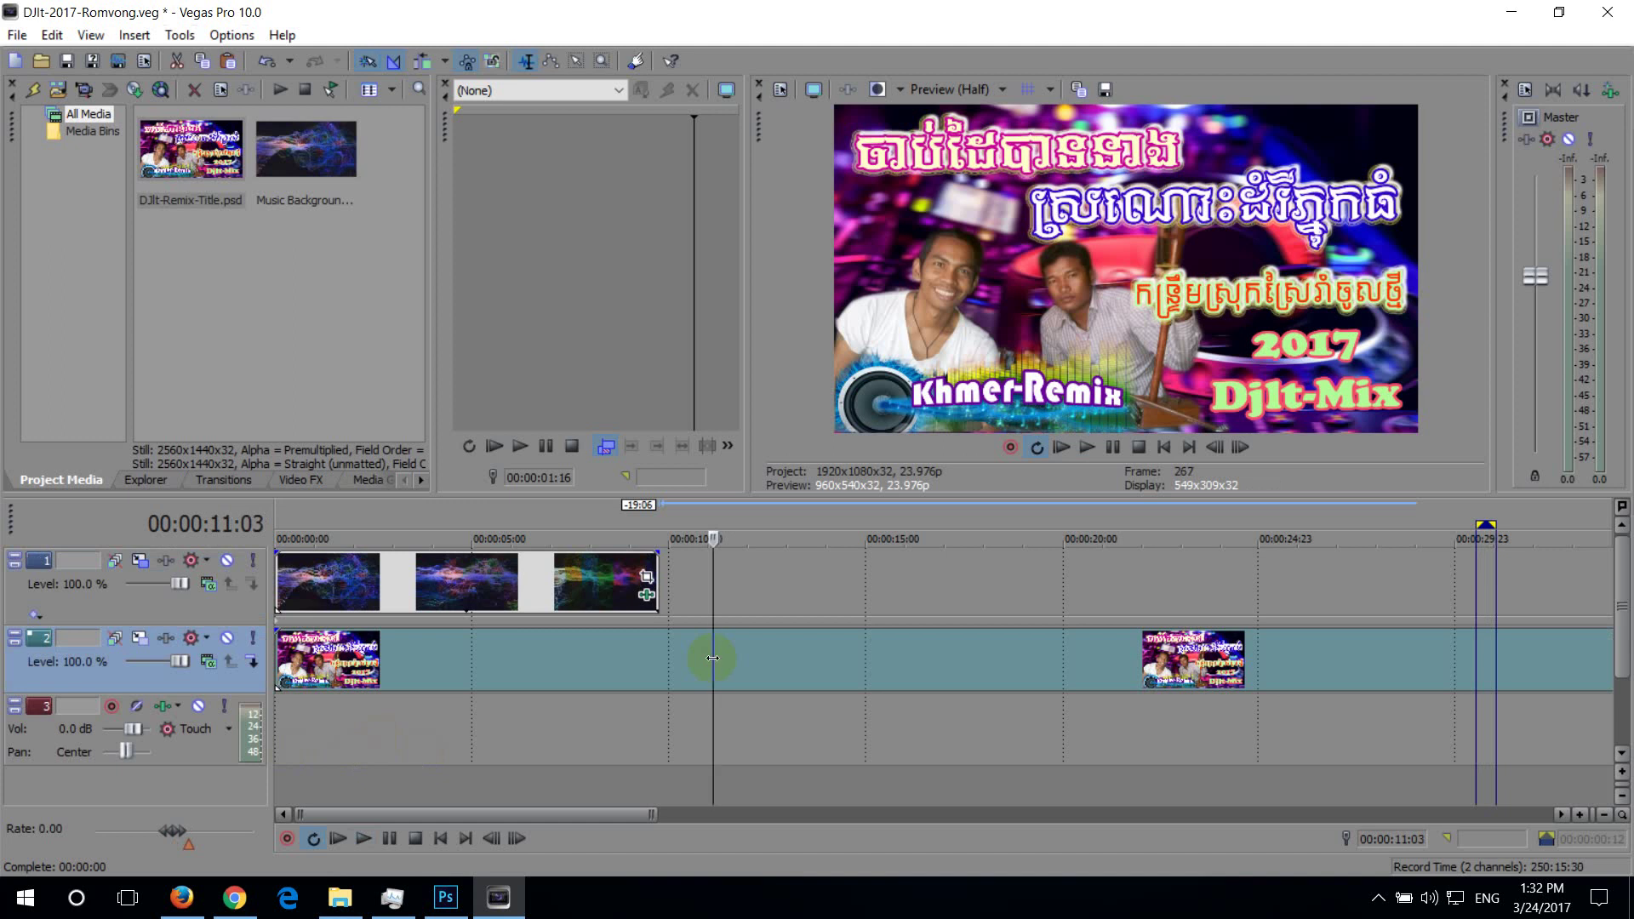
pyautogui.rightClick(1488, 529)
pyautogui.click(1447, 570)
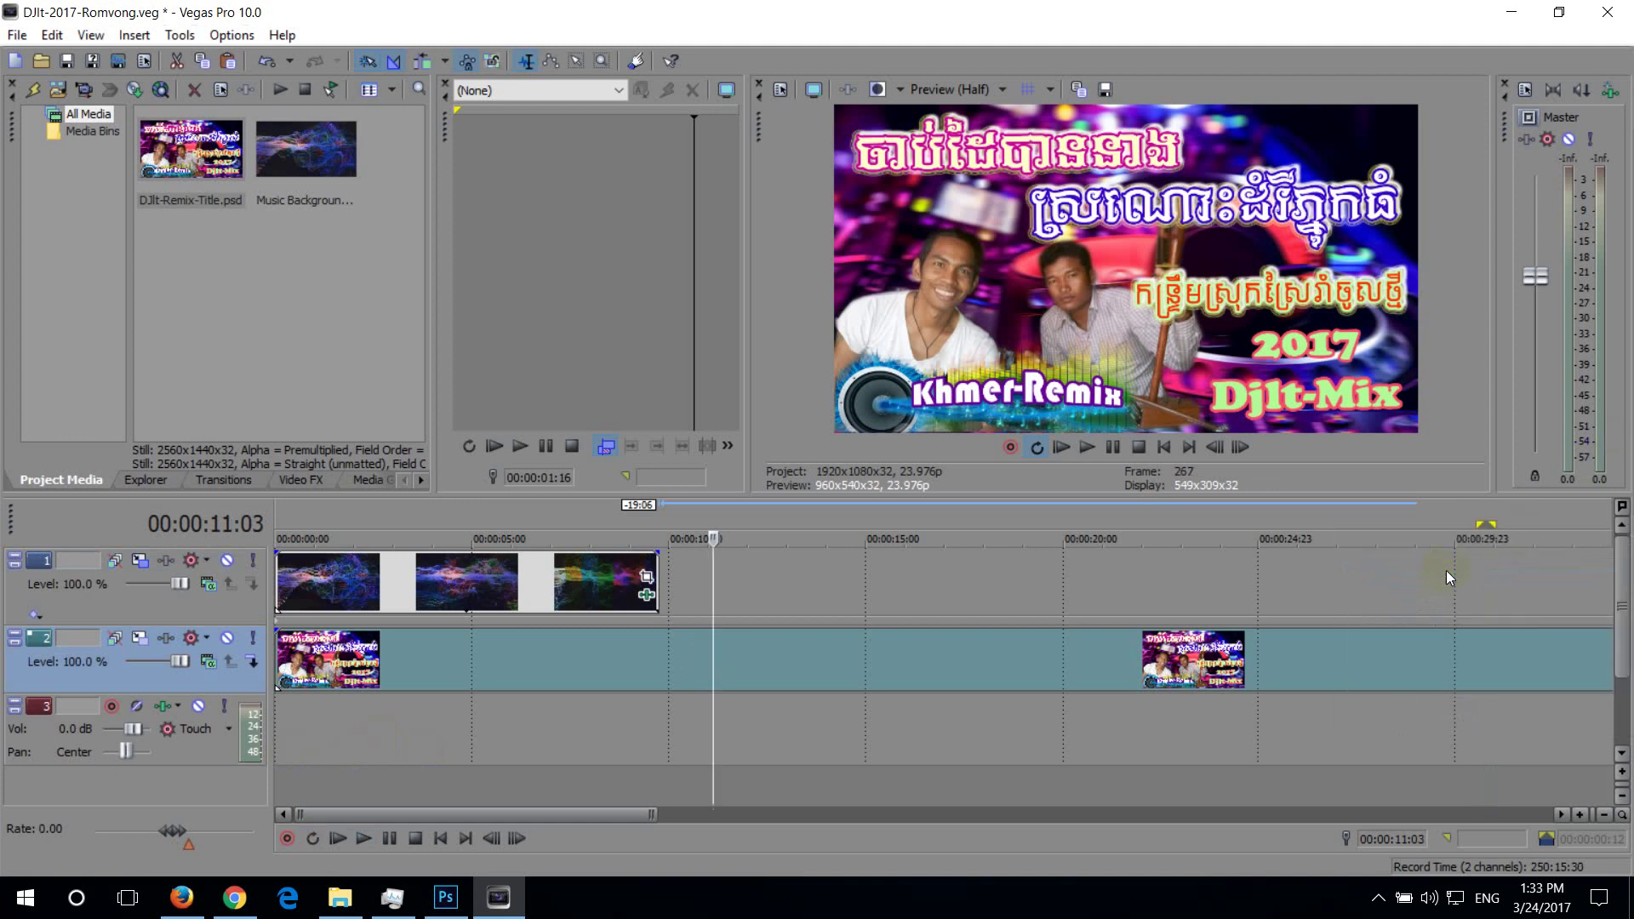
pyautogui.rightClick(1485, 523)
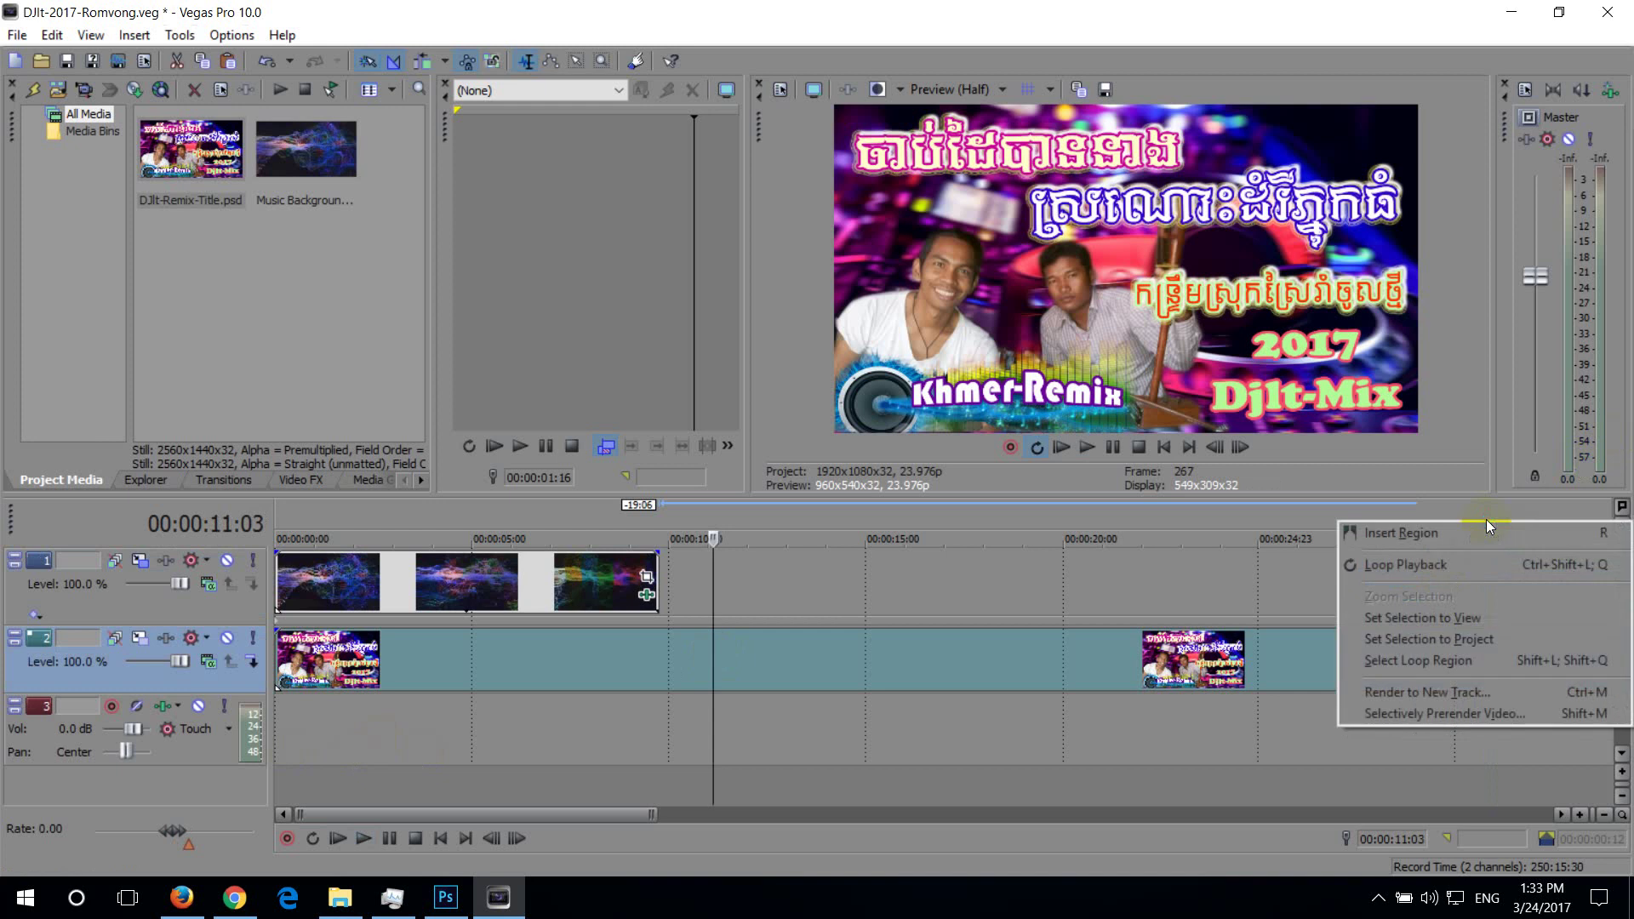
pyautogui.click(1213, 813)
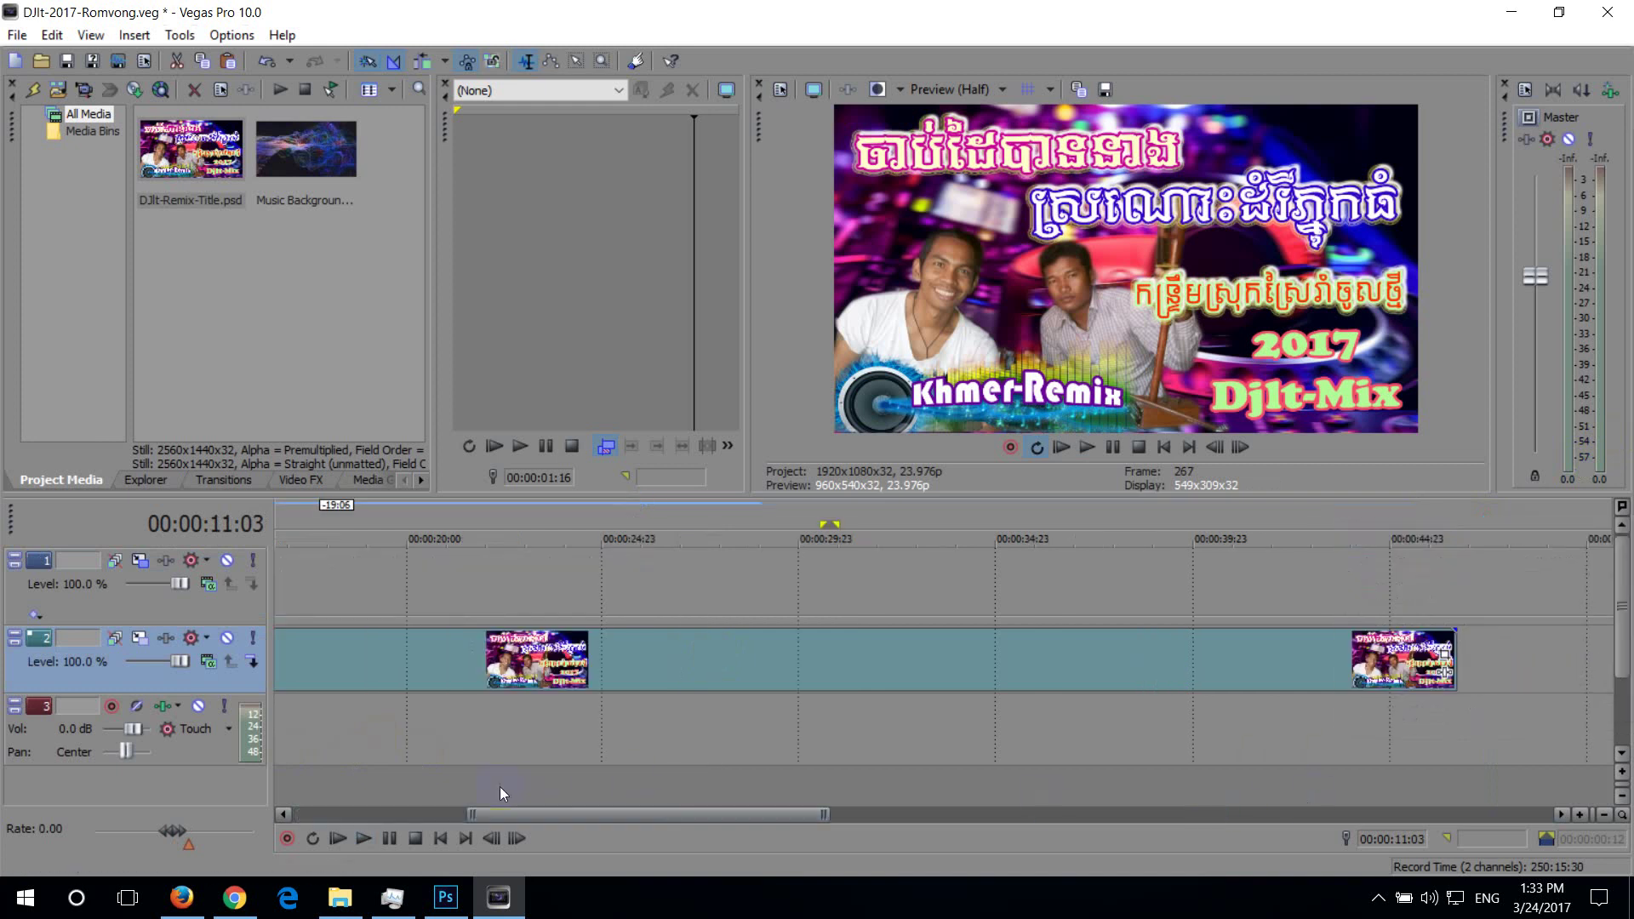
pyautogui.scroll(-5, 832, 778)
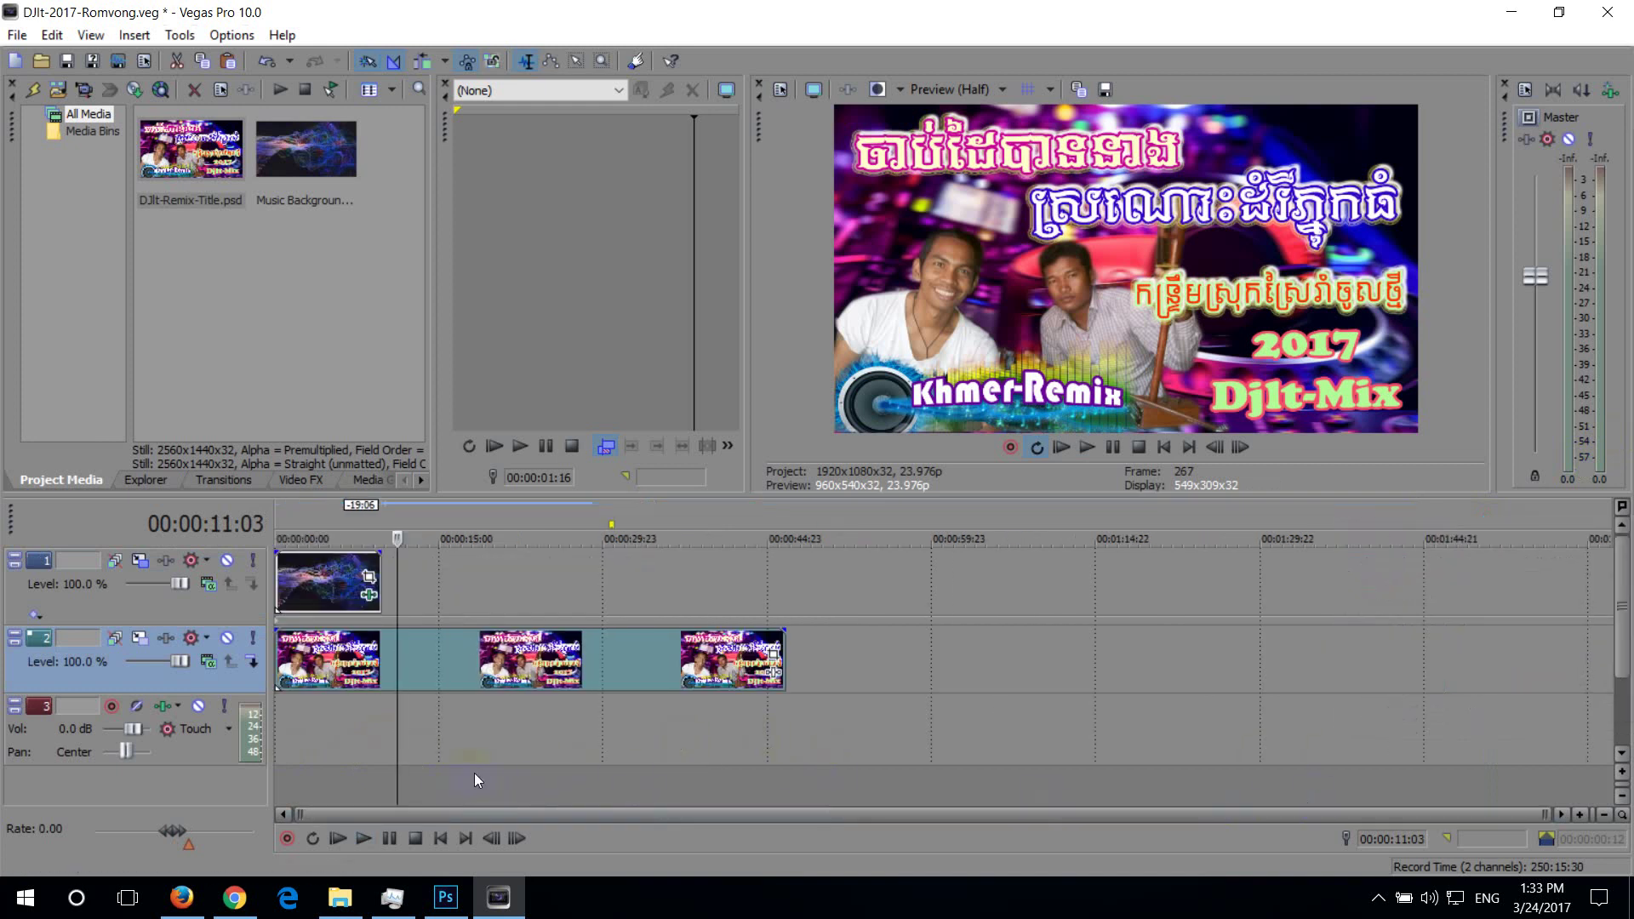
# Preview from the project start, deselect the title clips, save DJlt-2017-Romvong.veg and minimize Vegas
pyautogui.hotkey('ctrl', 'Home')
pyautogui.press('space')
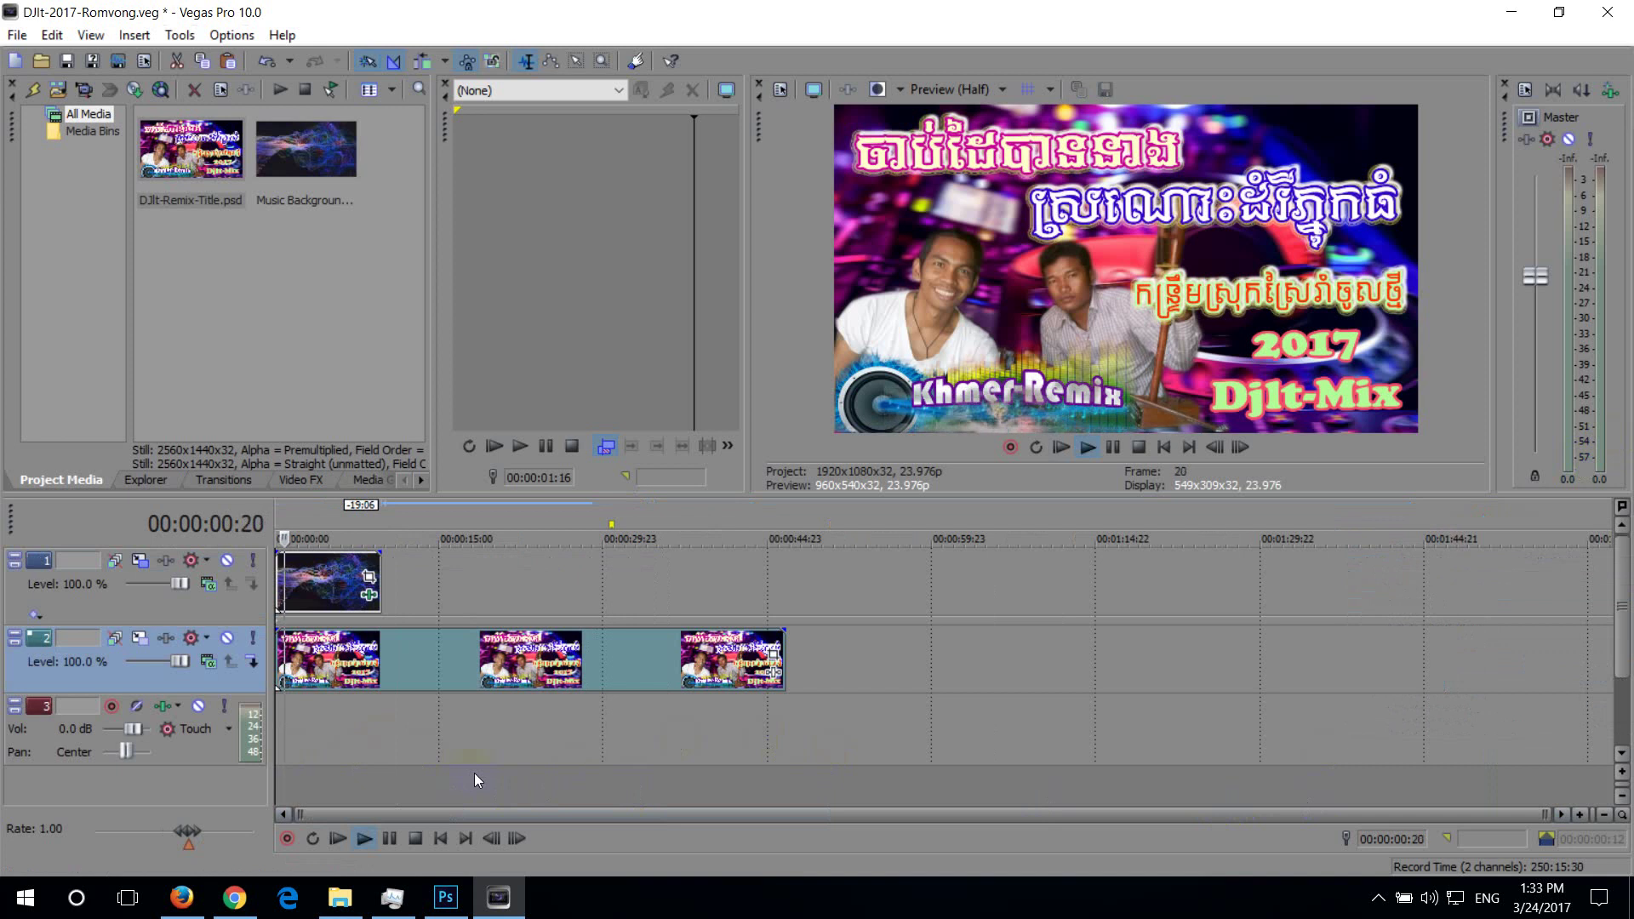
pyautogui.press('space')
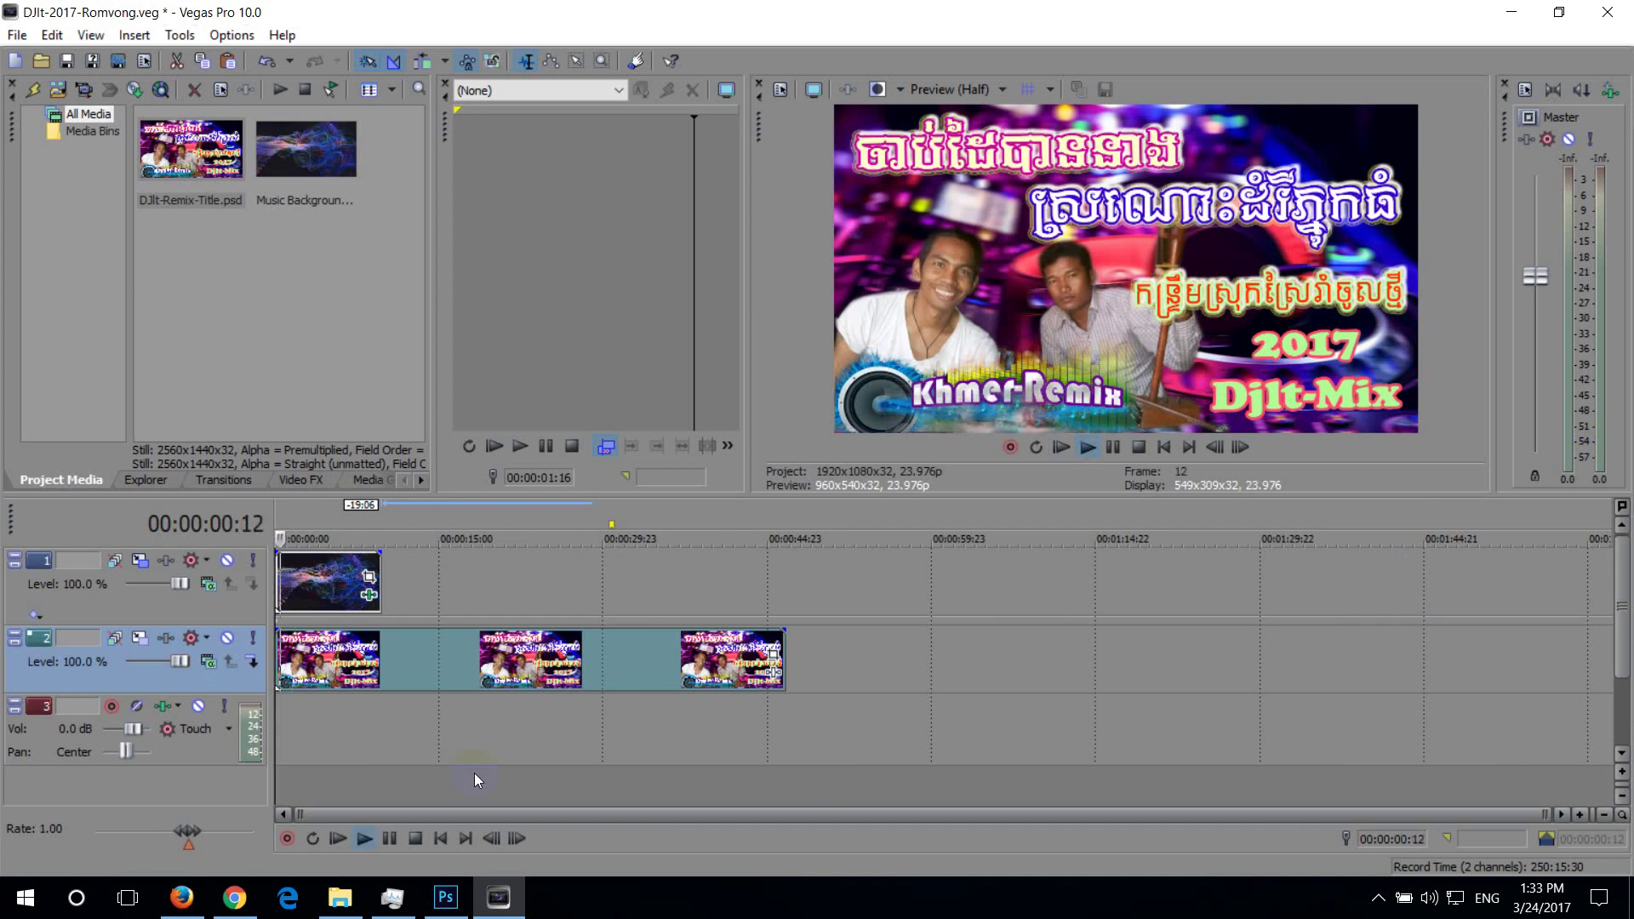
pyautogui.press('space')
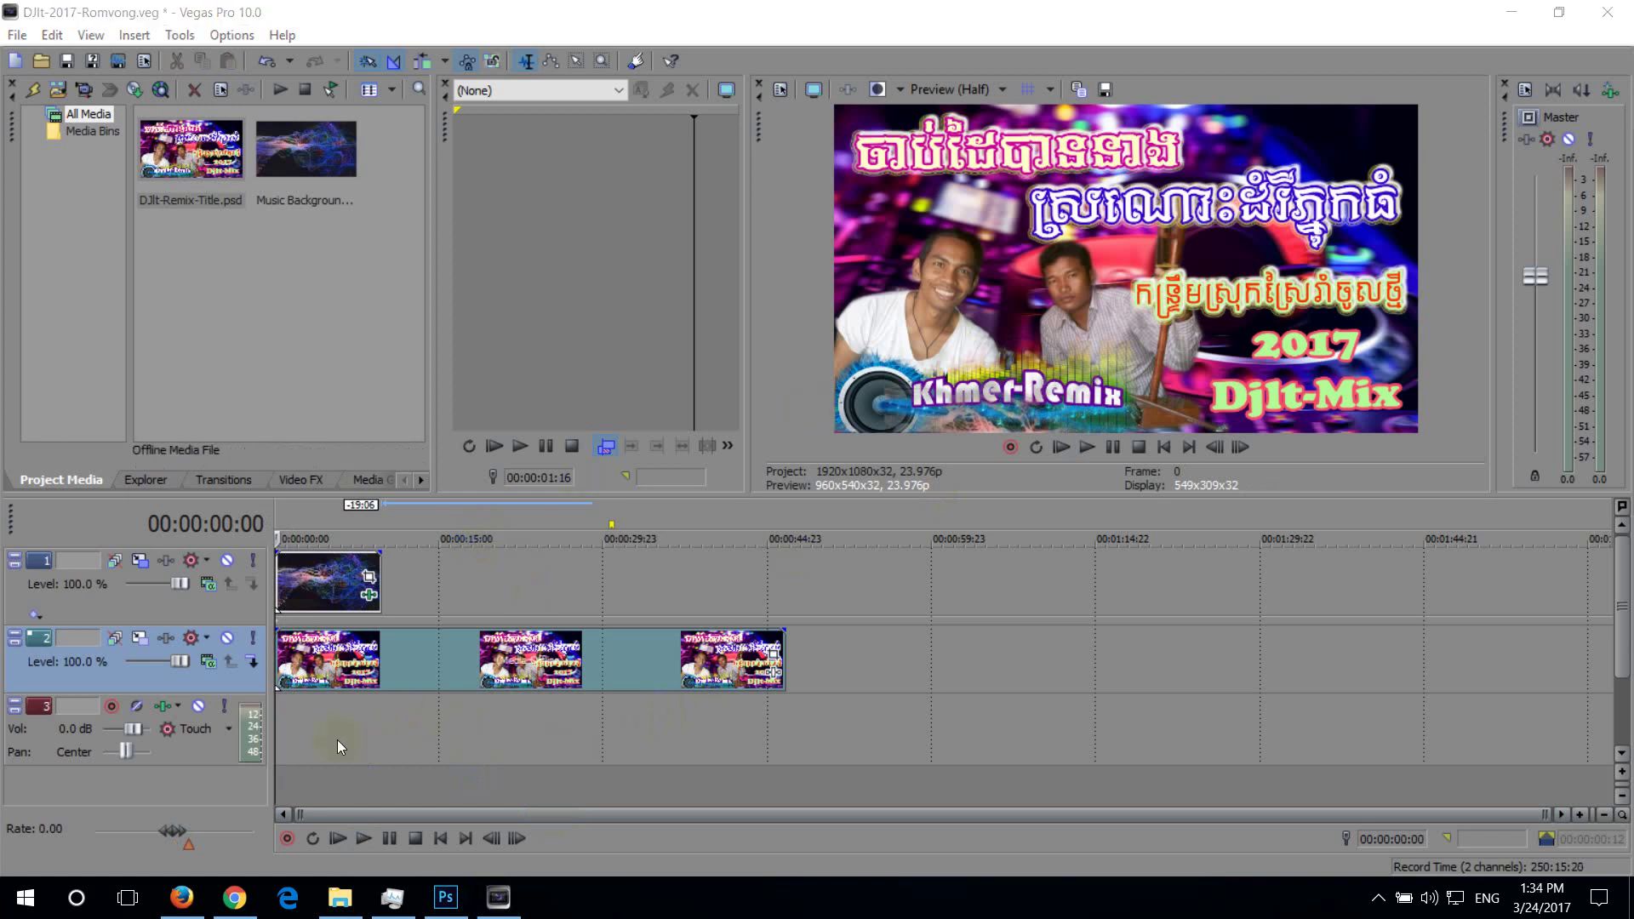
pyautogui.click(310, 738)
pyautogui.click(293, 738)
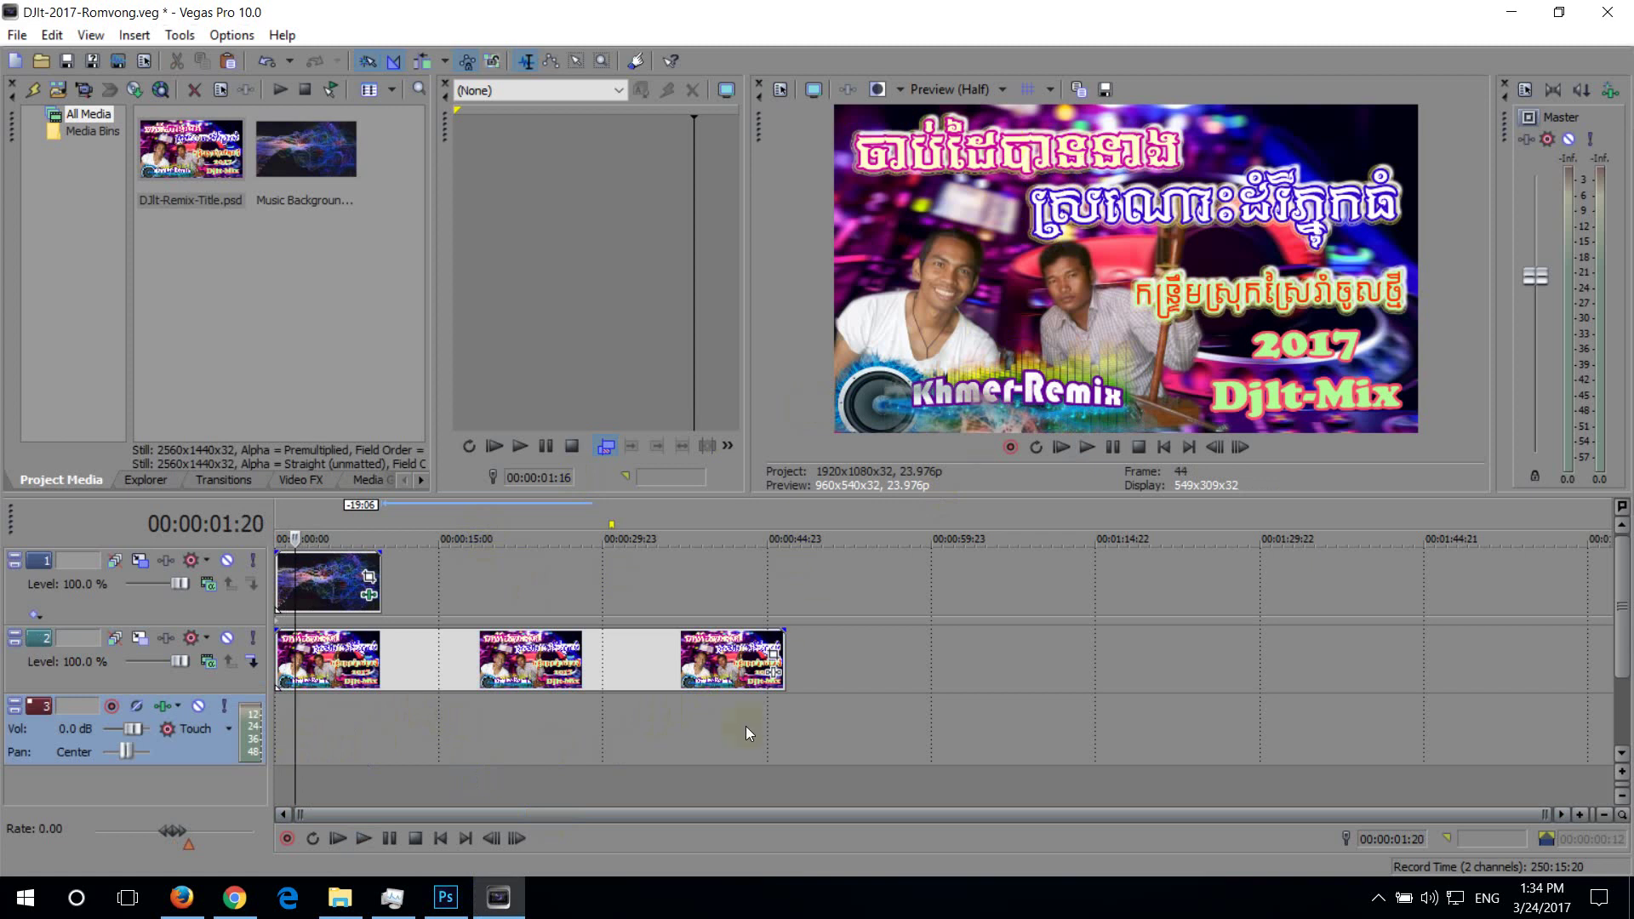
pyautogui.click(68, 66)
pyautogui.click(1511, 12)
# Browse to Videos > DjIt-Mix > Text, select DJIt-Remix-Title.psd, and return to Photoshop
pyautogui.click(340, 897)
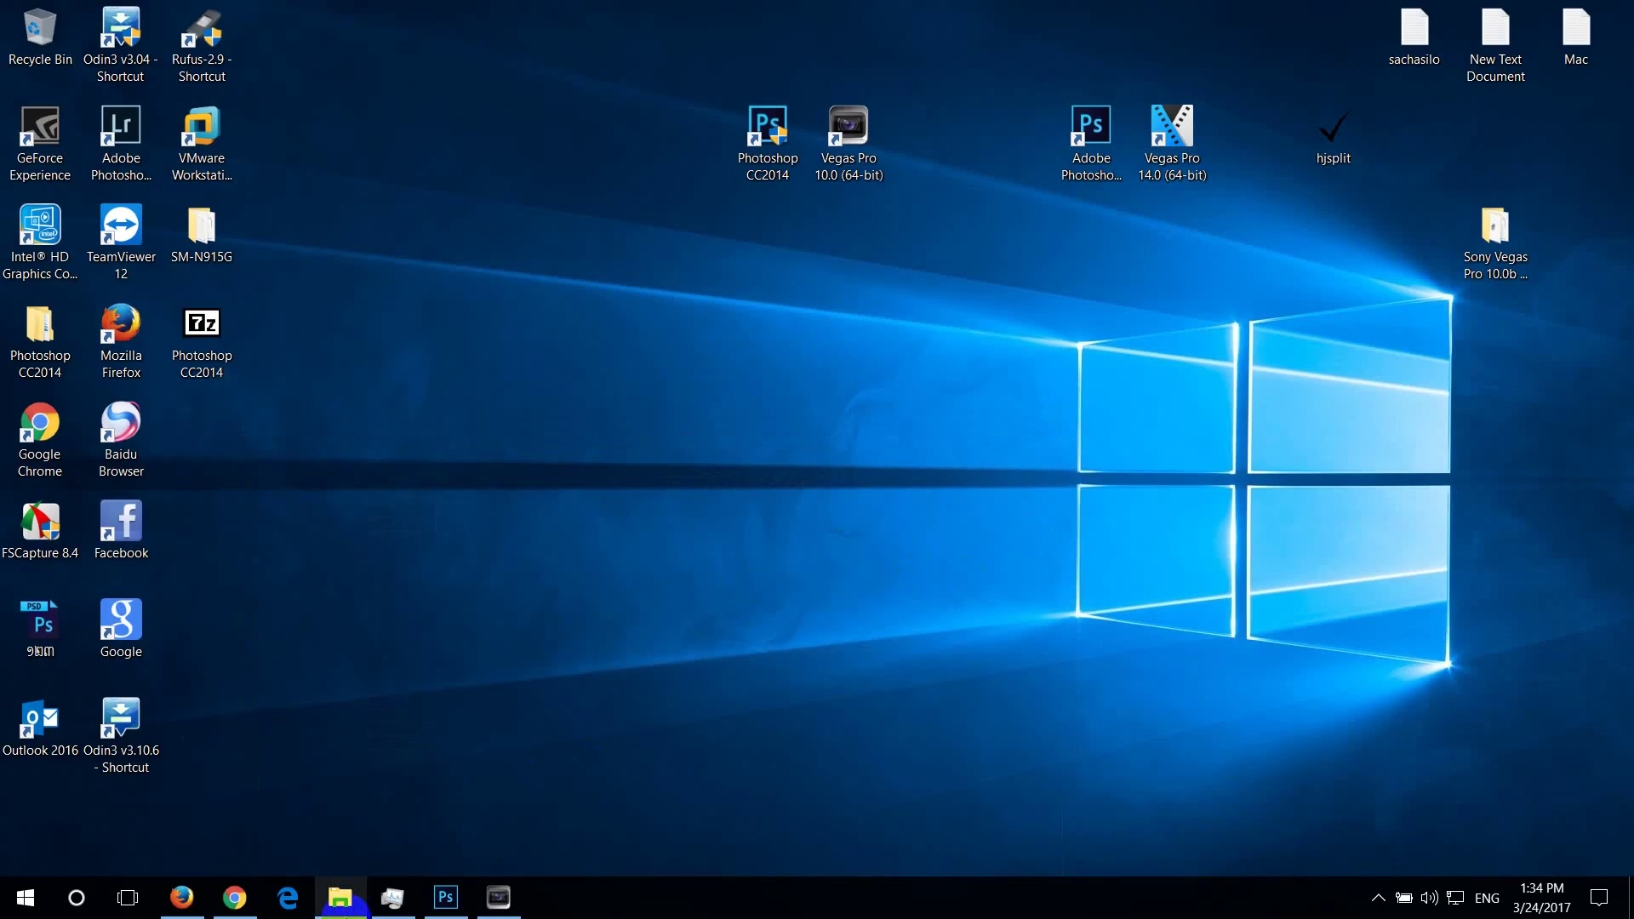
pyautogui.click(552, 170)
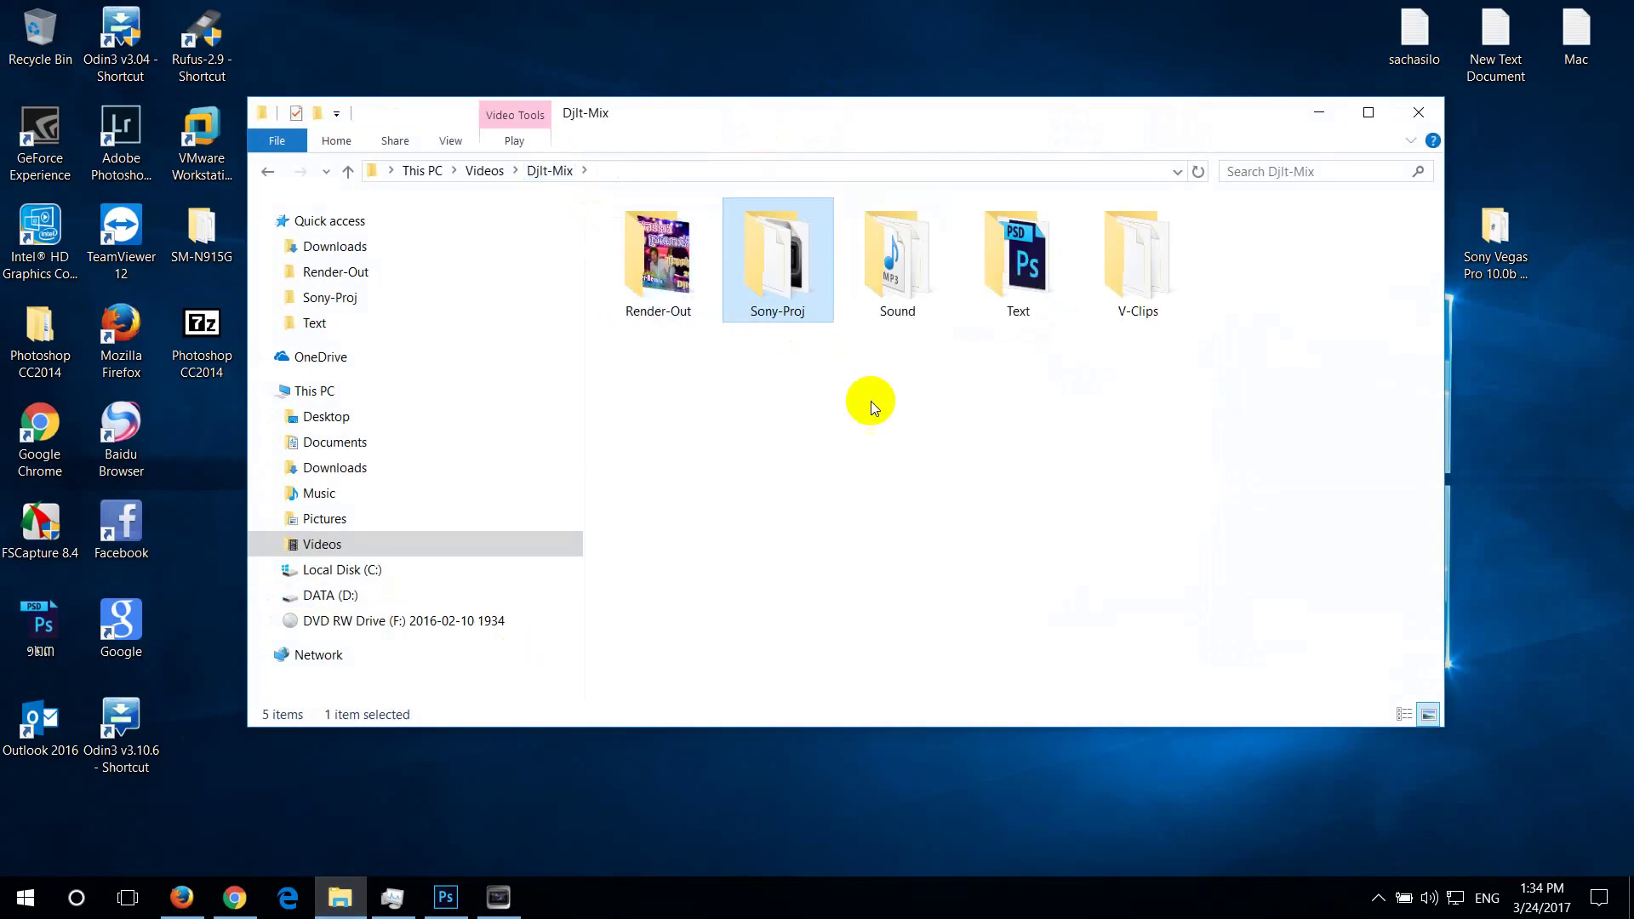
pyautogui.click(1032, 281)
pyautogui.doubleClick(1034, 283)
pyautogui.click(698, 291)
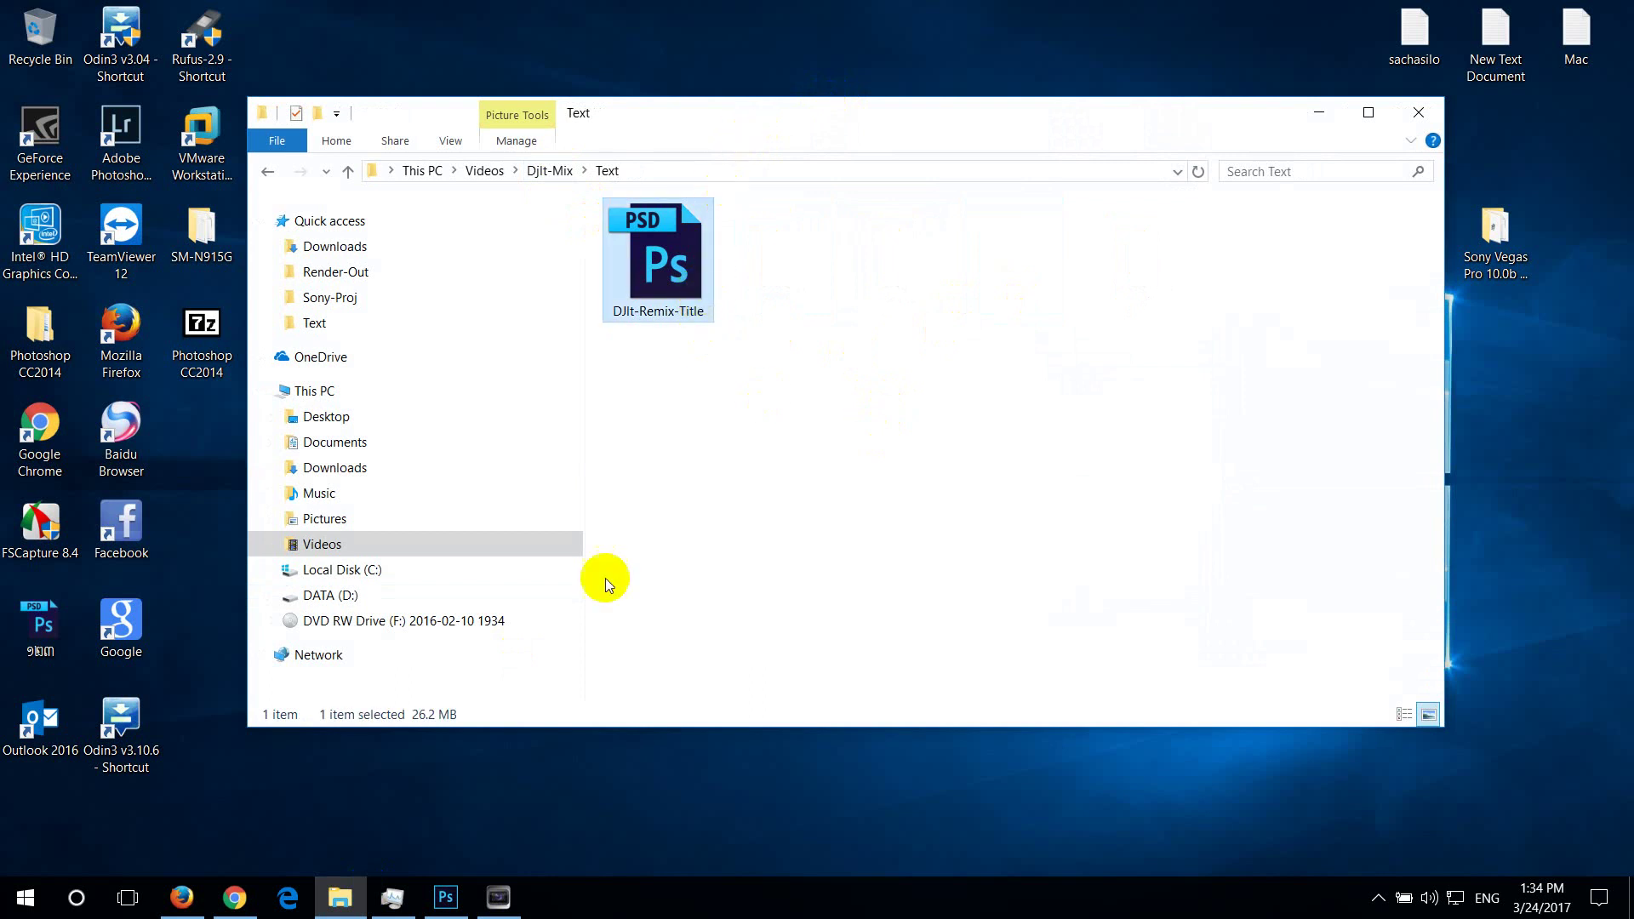
pyautogui.click(445, 896)
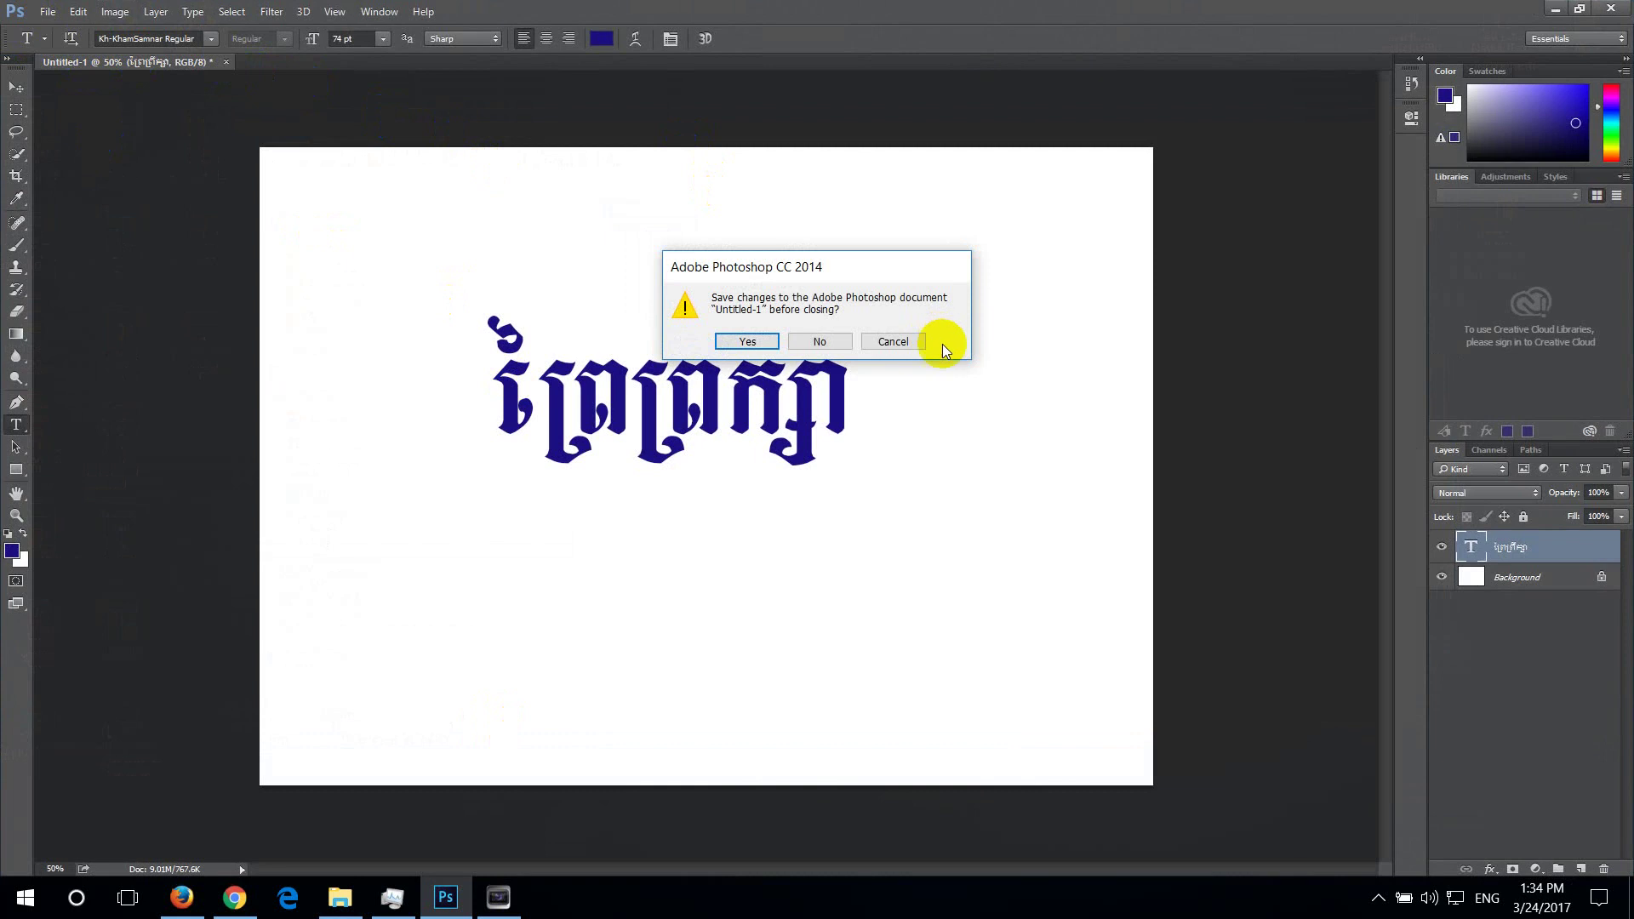
# Discard Untitled-1 without saving and open DJIt-Remix-Title.psd from Videos > DjIt-Mix > Text
pyautogui.click(827, 340)
pyautogui.click(44, 14)
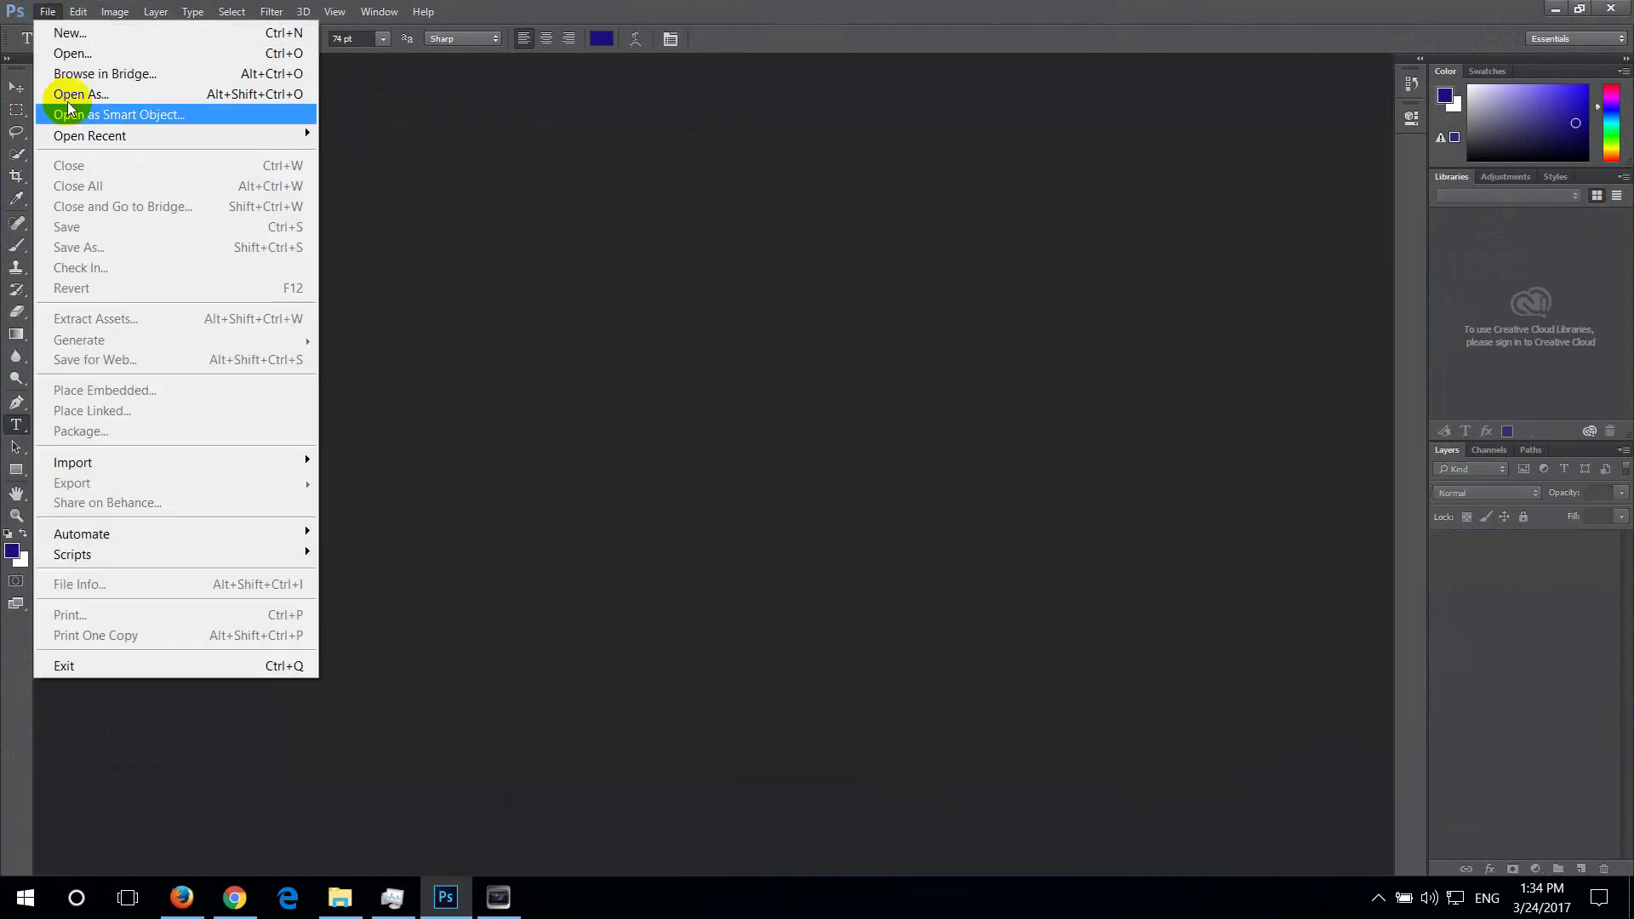
pyautogui.click(68, 53)
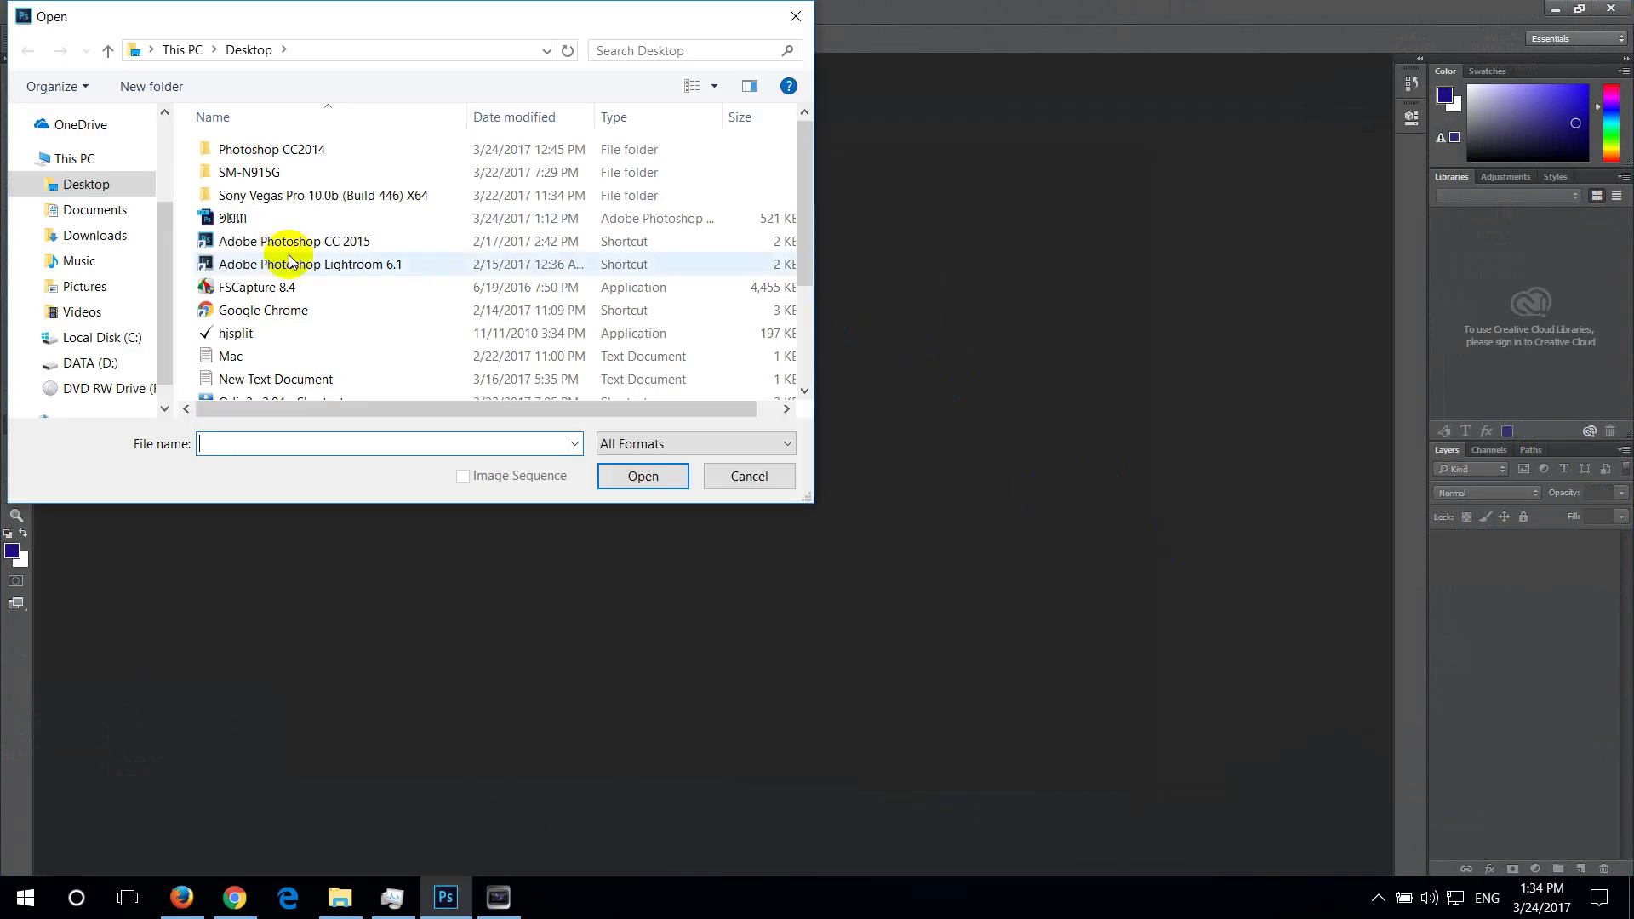
pyautogui.click(95, 294)
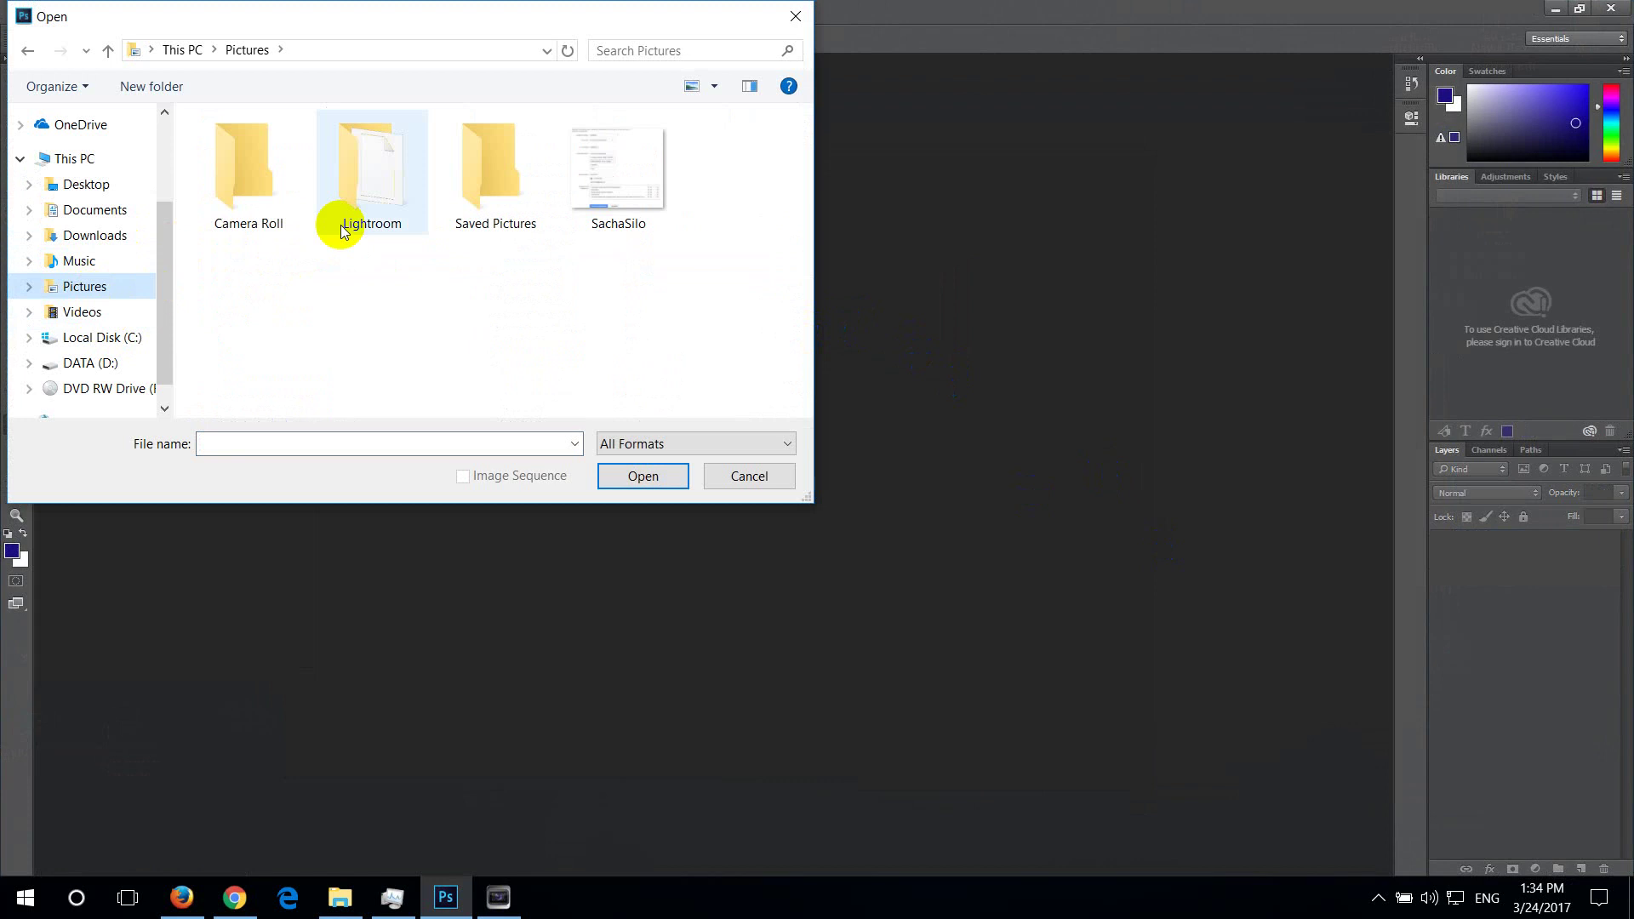
pyautogui.click(77, 313)
pyautogui.doubleClick(403, 181)
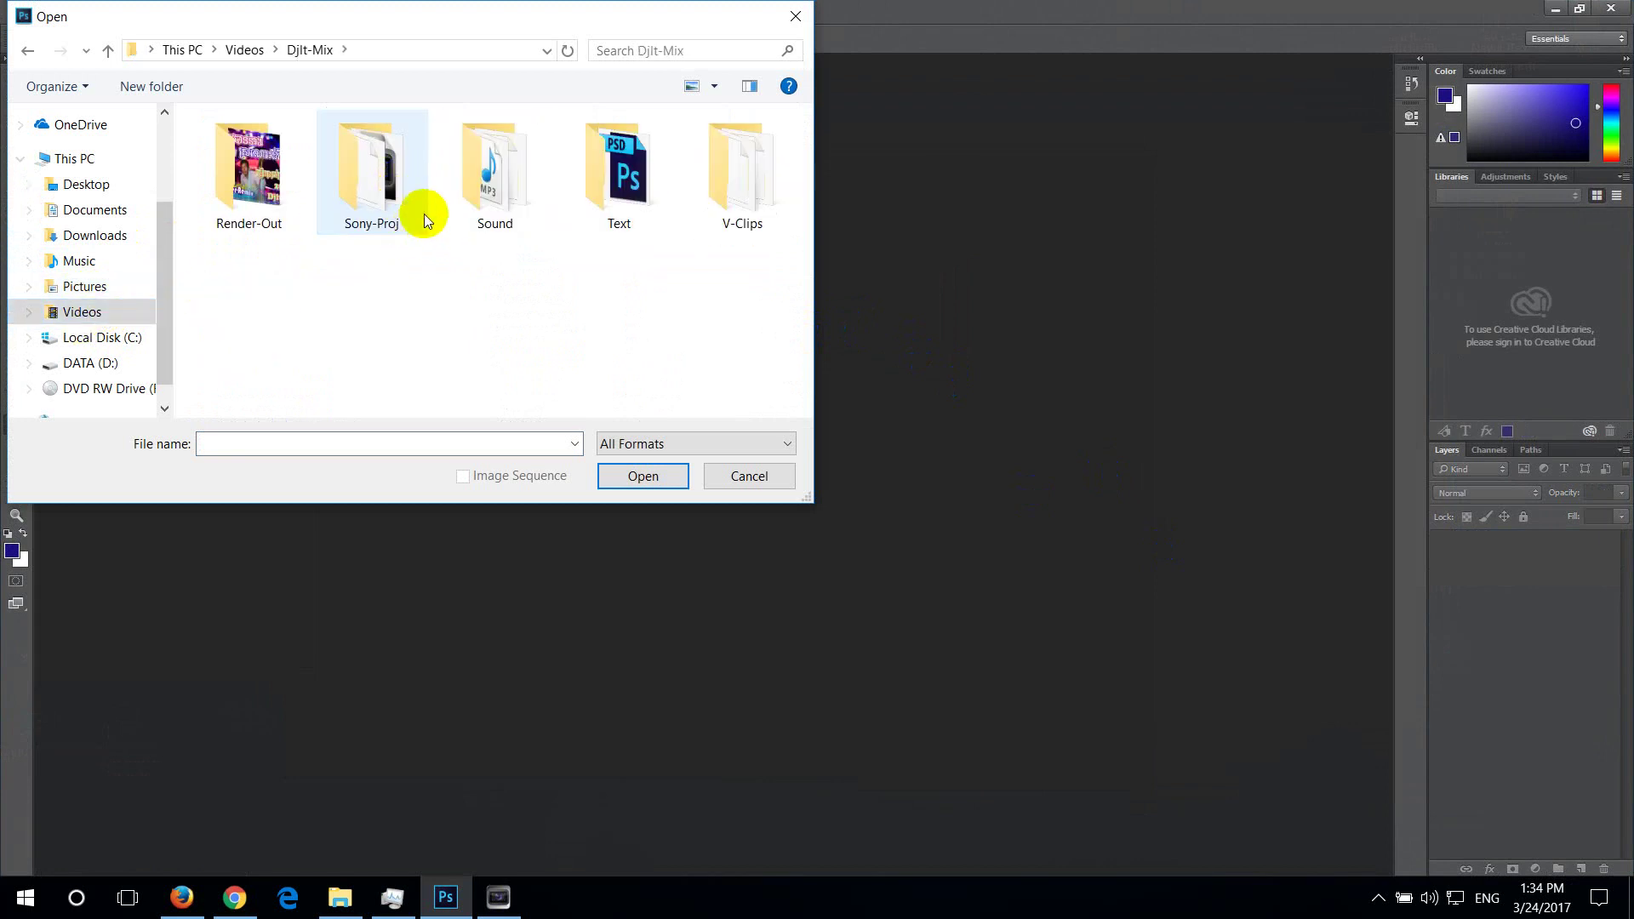
pyautogui.doubleClick(604, 212)
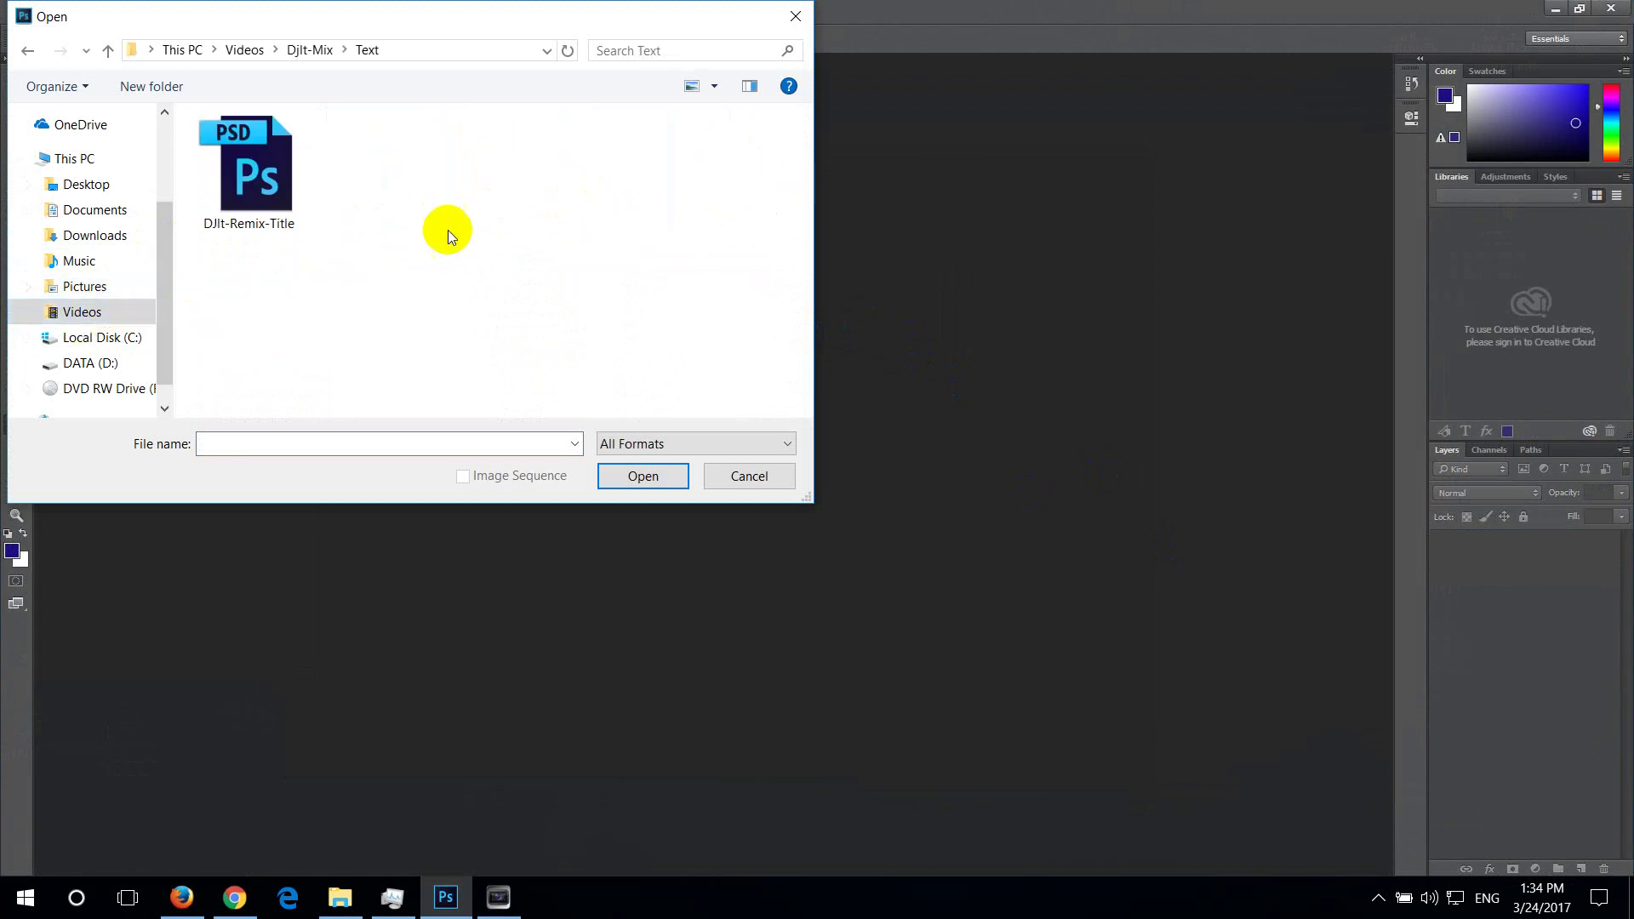
pyautogui.doubleClick(255, 179)
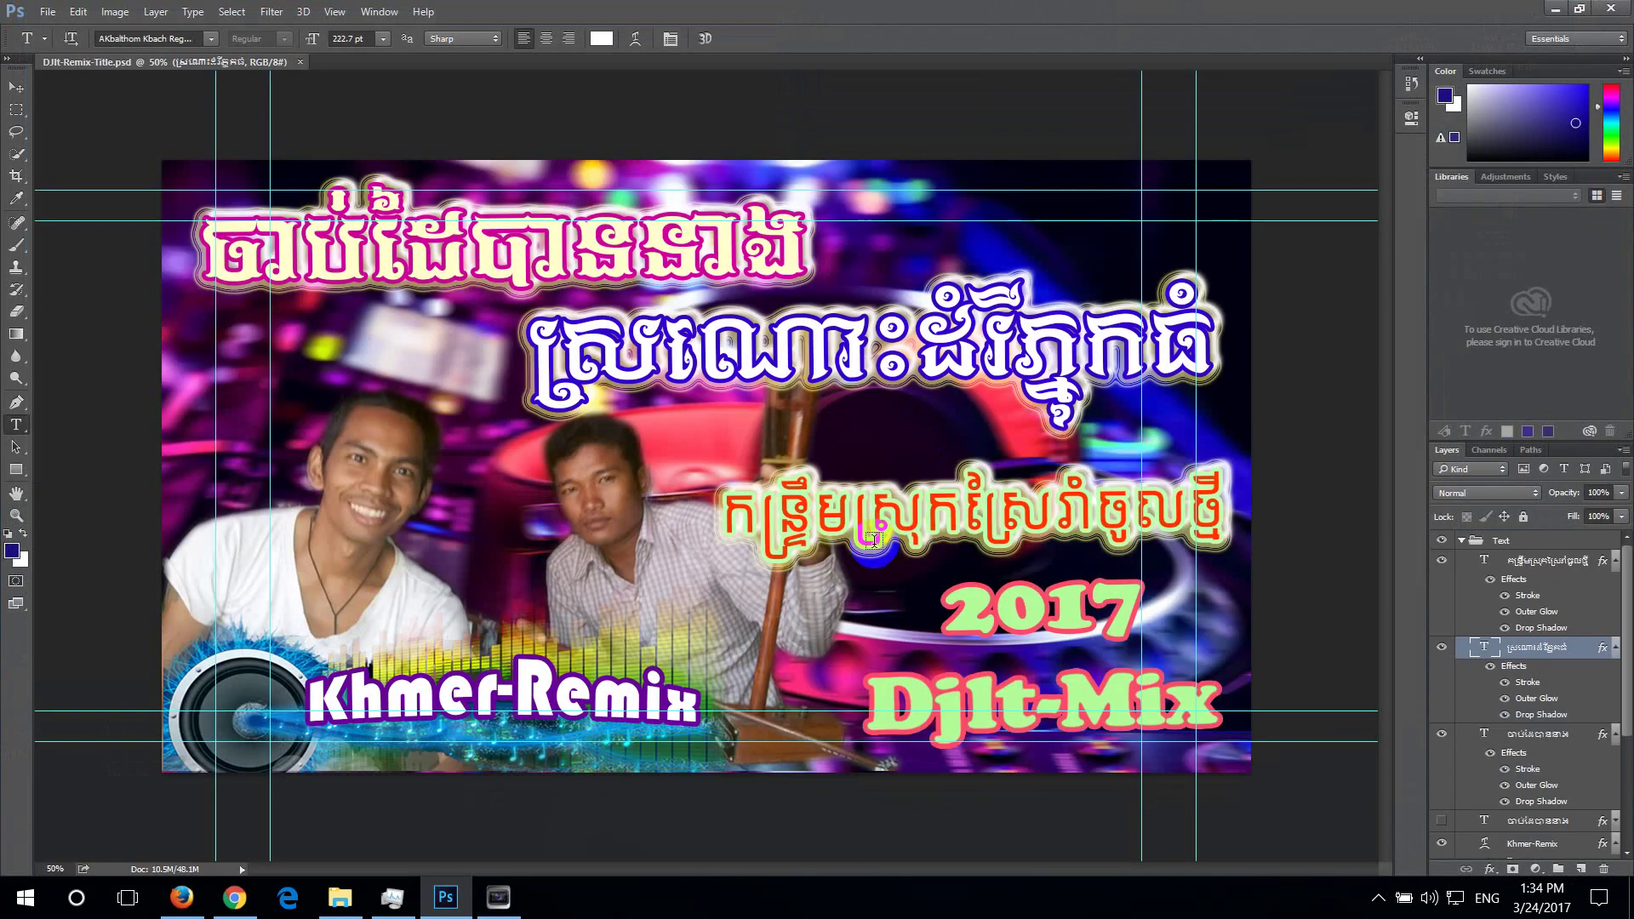
# Select all the text of the top Khmer title line with the Type tool
pyautogui.click(800, 421)
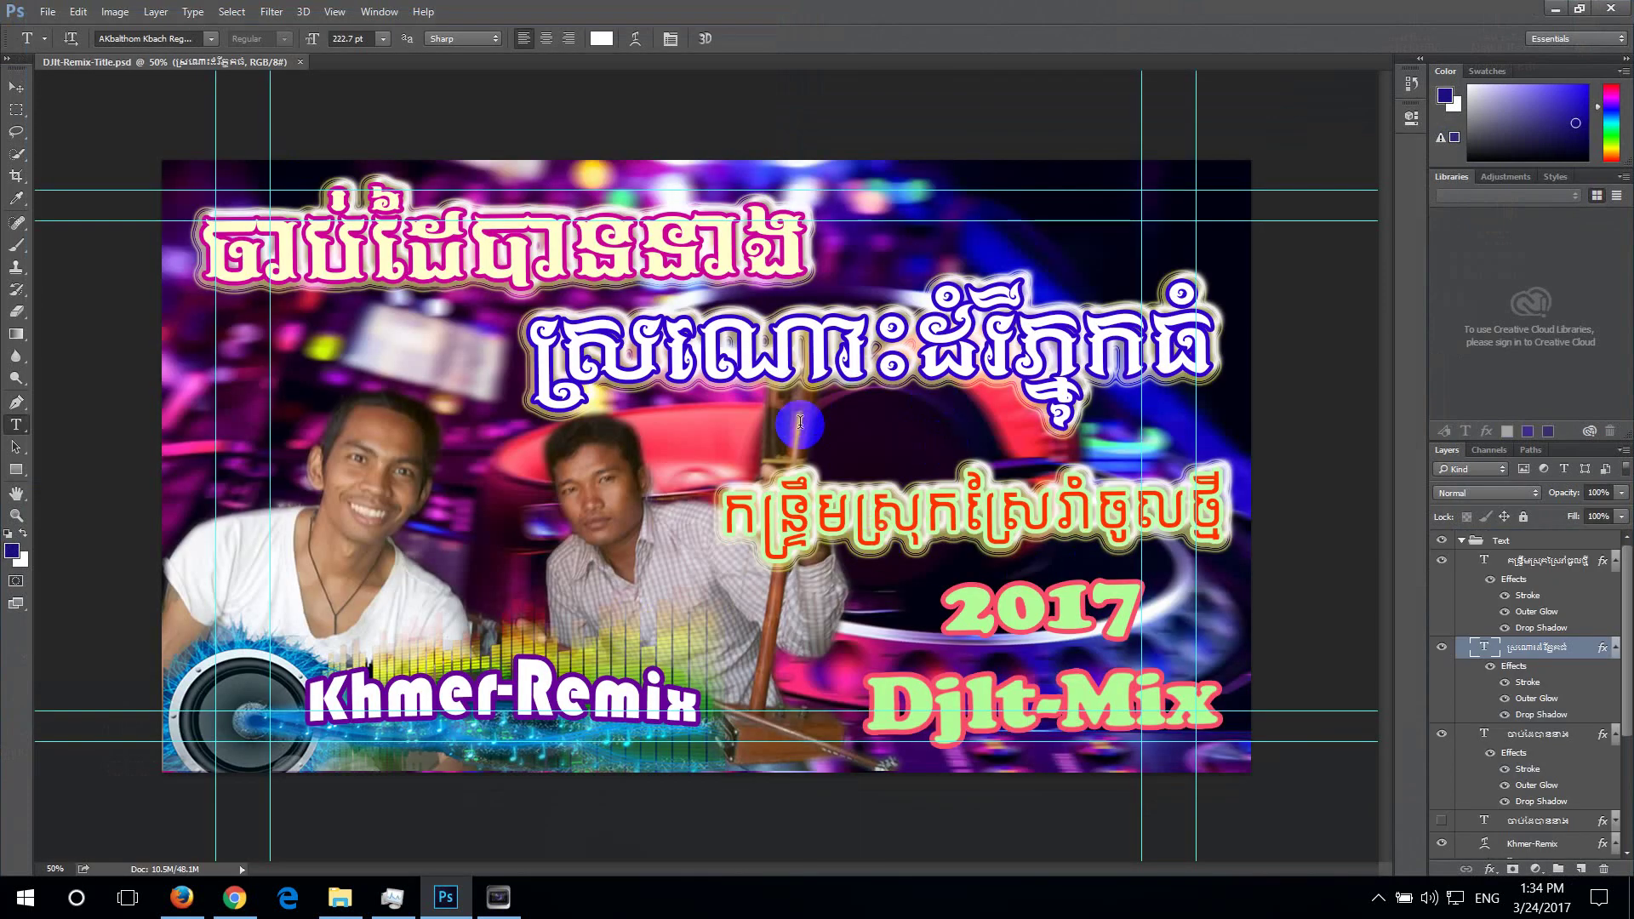
pyautogui.doubleClick(573, 236)
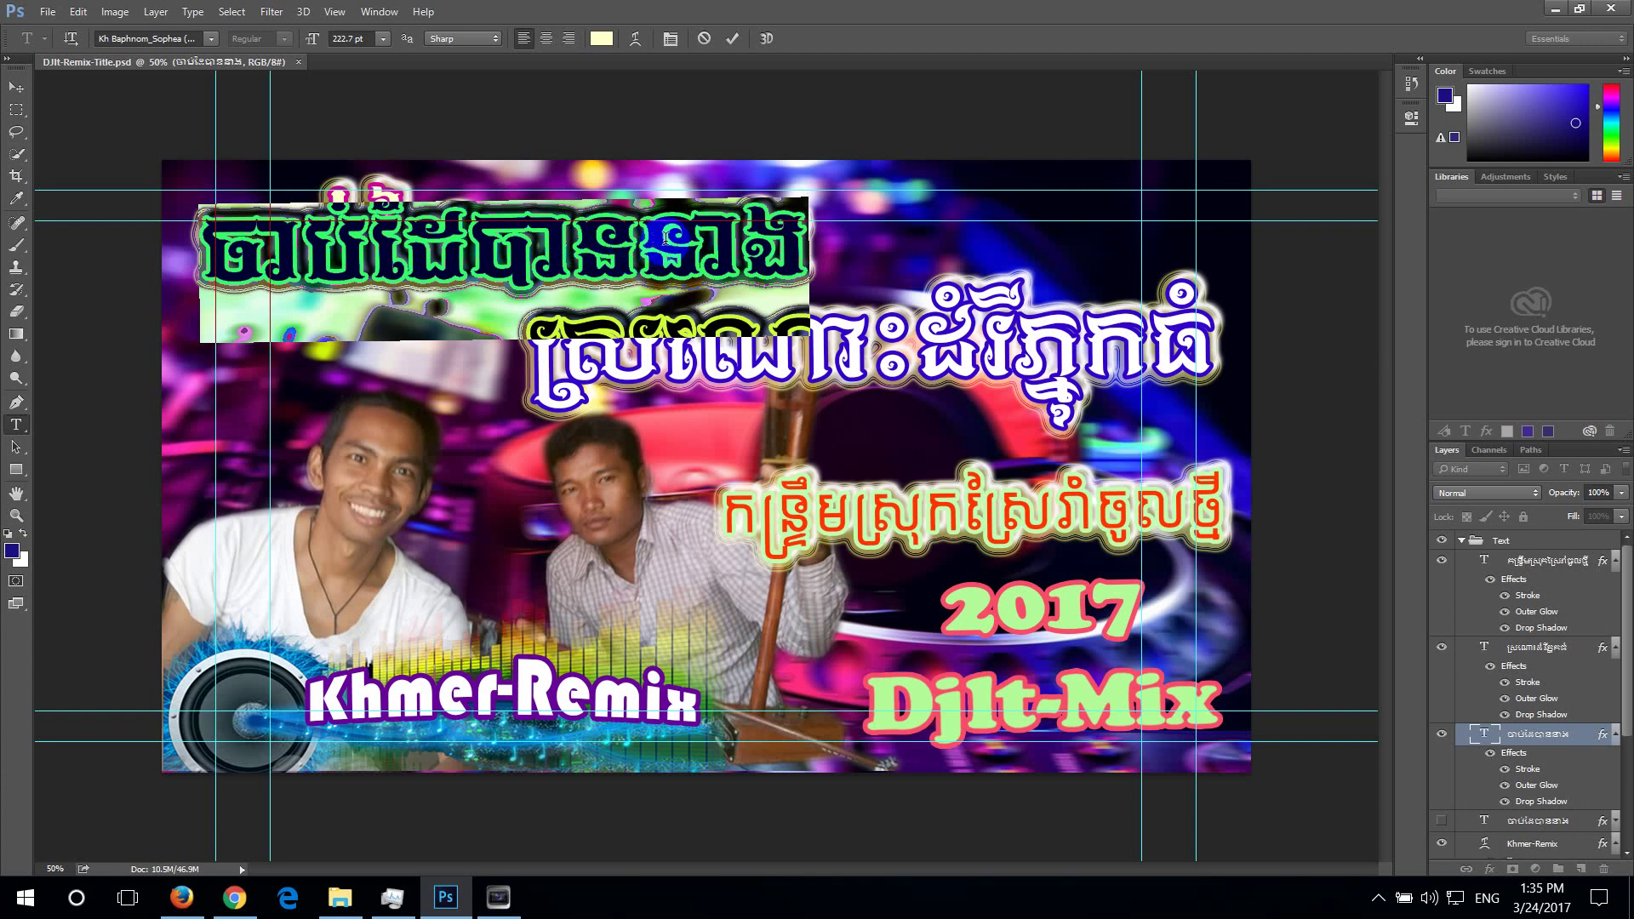
pyautogui.click(557, 238)
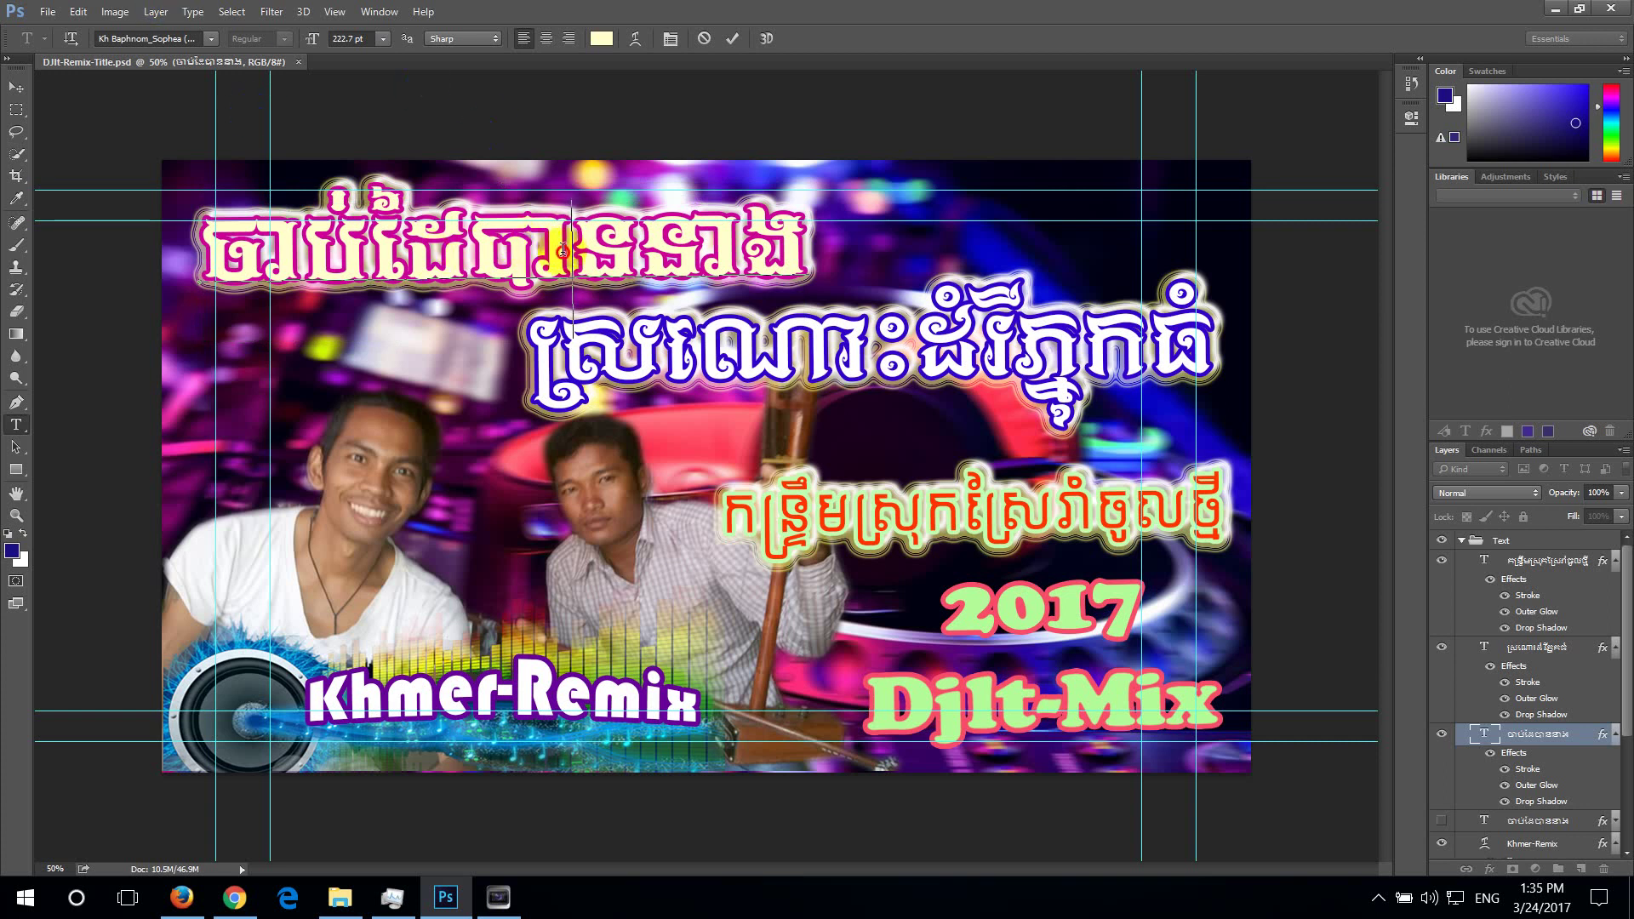
pyautogui.moveTo(563, 251); pyautogui.dragTo(303, 255)
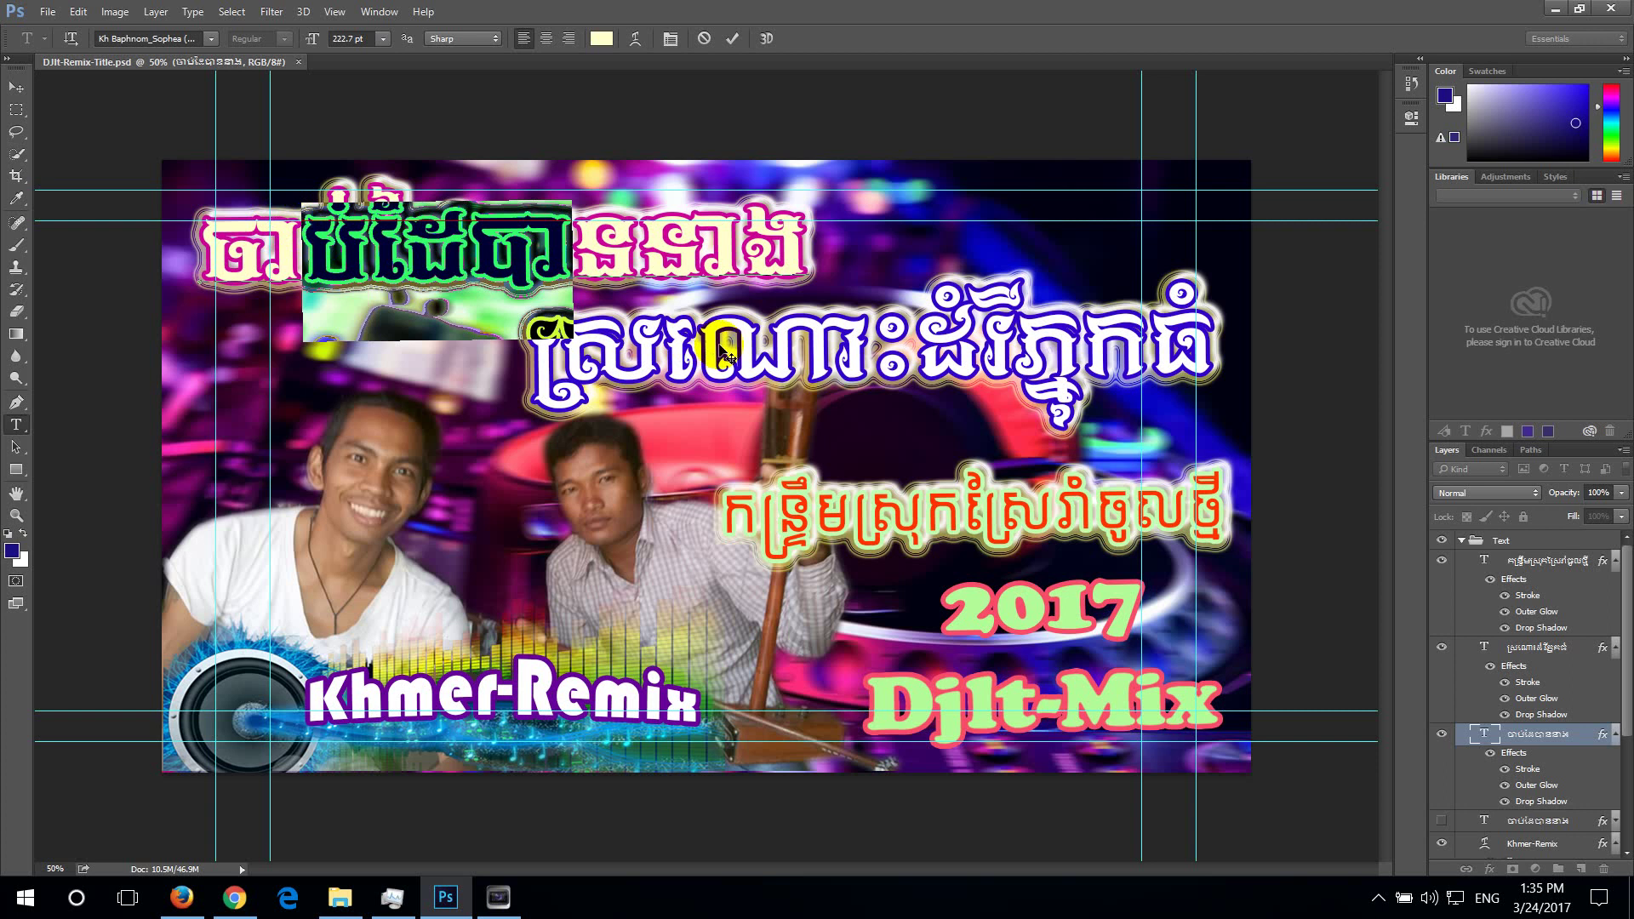
pyautogui.hotkey('ctrl', 'a')
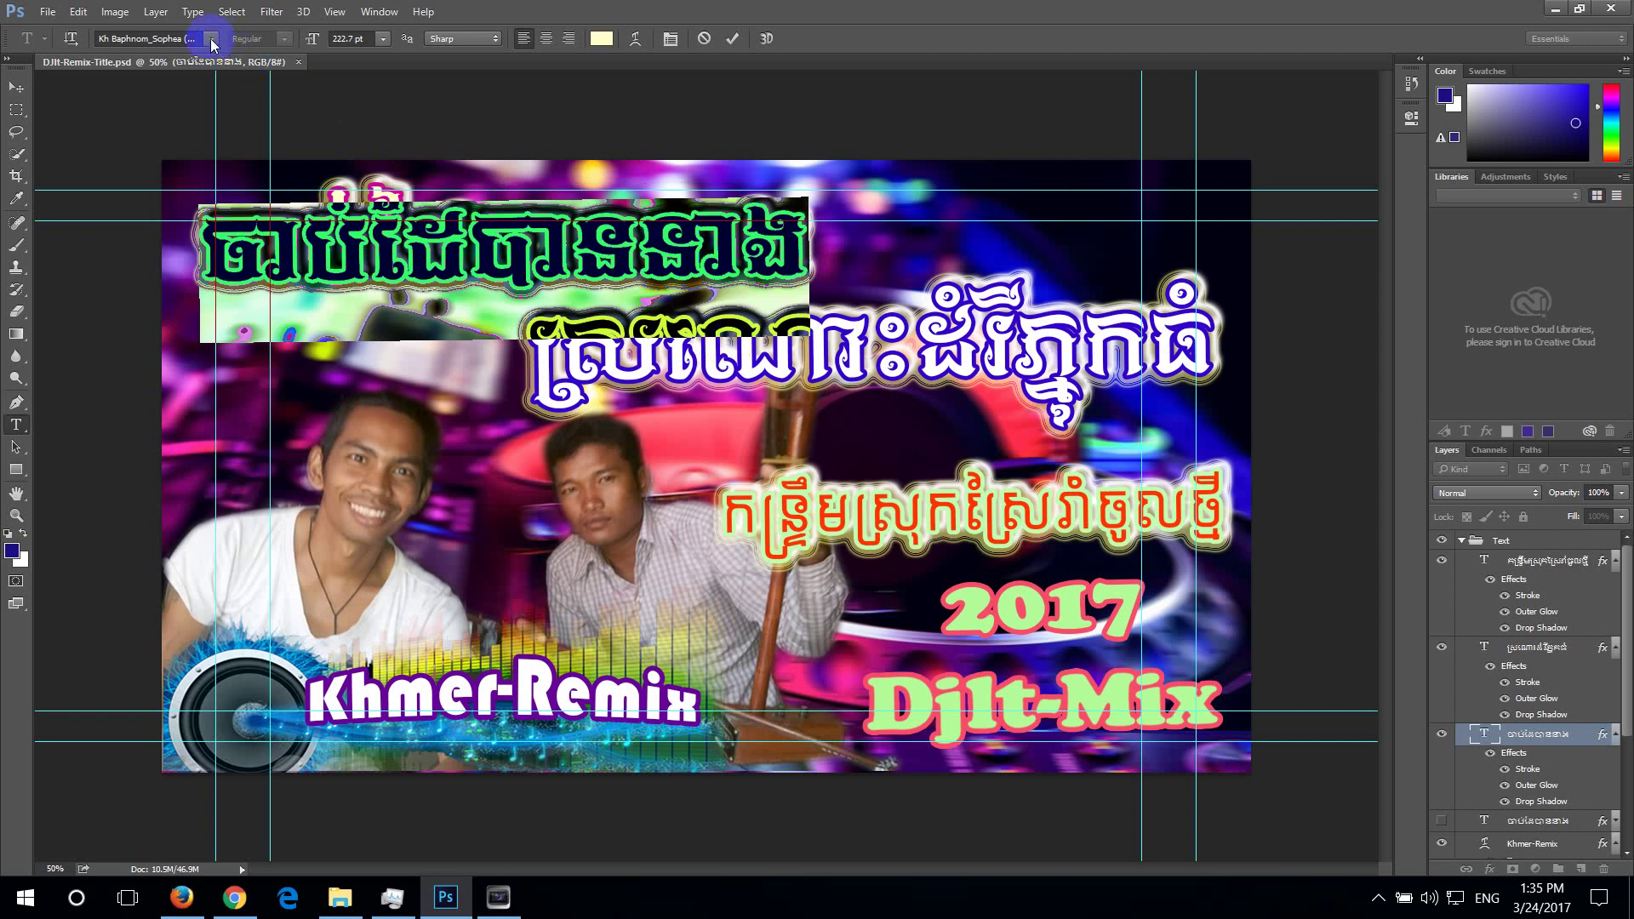
# Apply the Kh Baphnom_SvayTany font to the top title and commit the edit
pyautogui.click(211, 39)
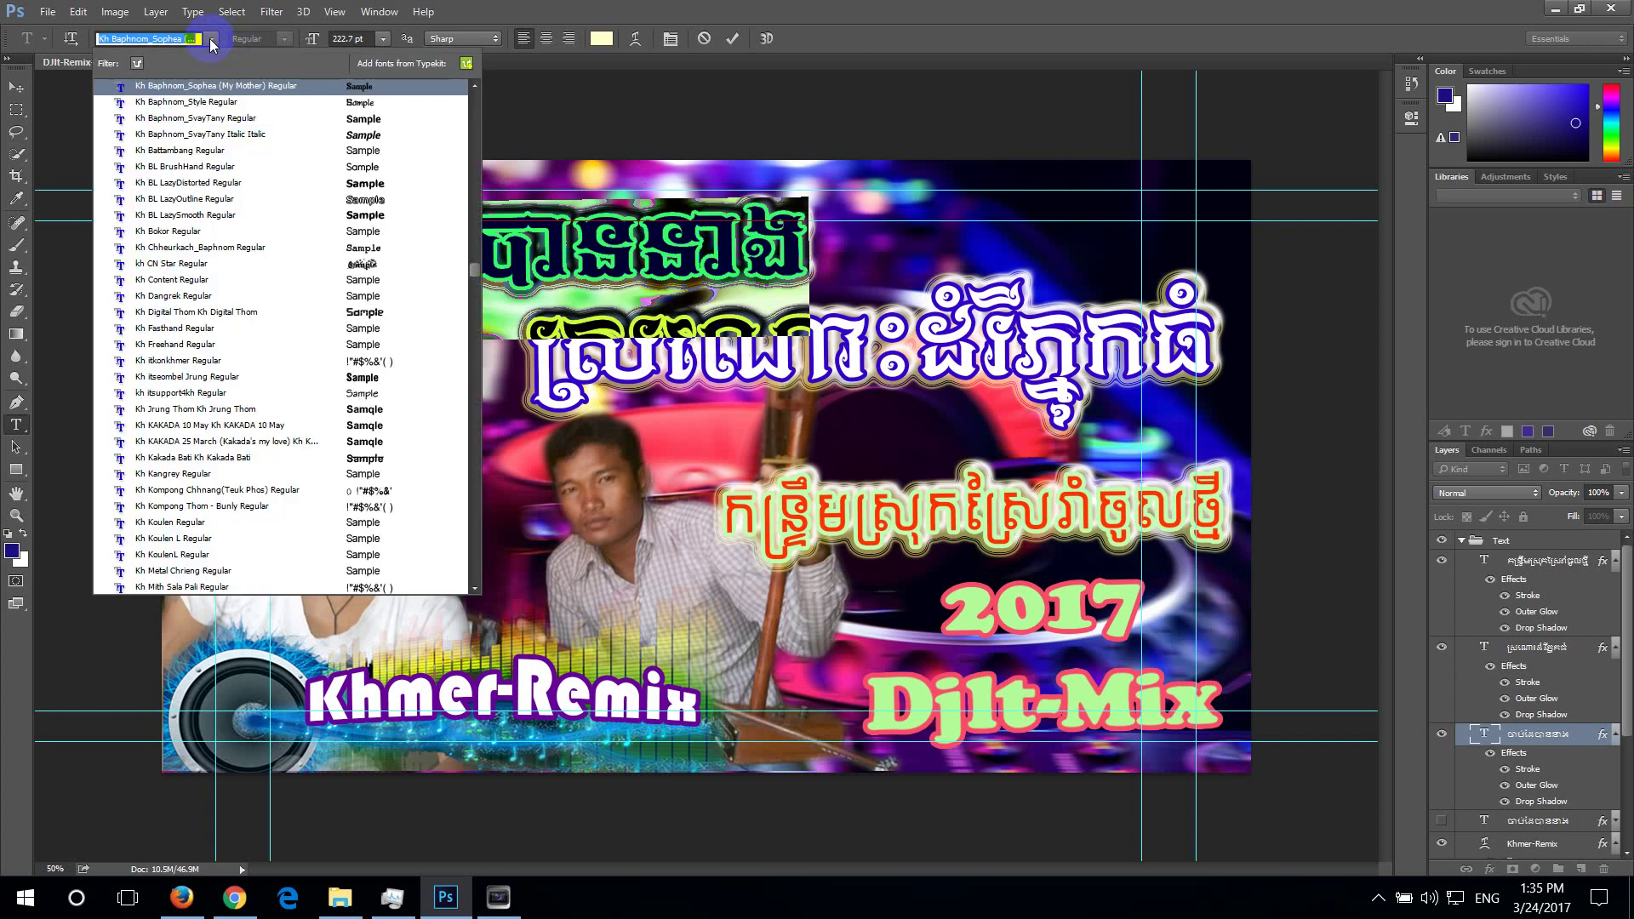
pyautogui.click(229, 124)
pyautogui.click(582, 233)
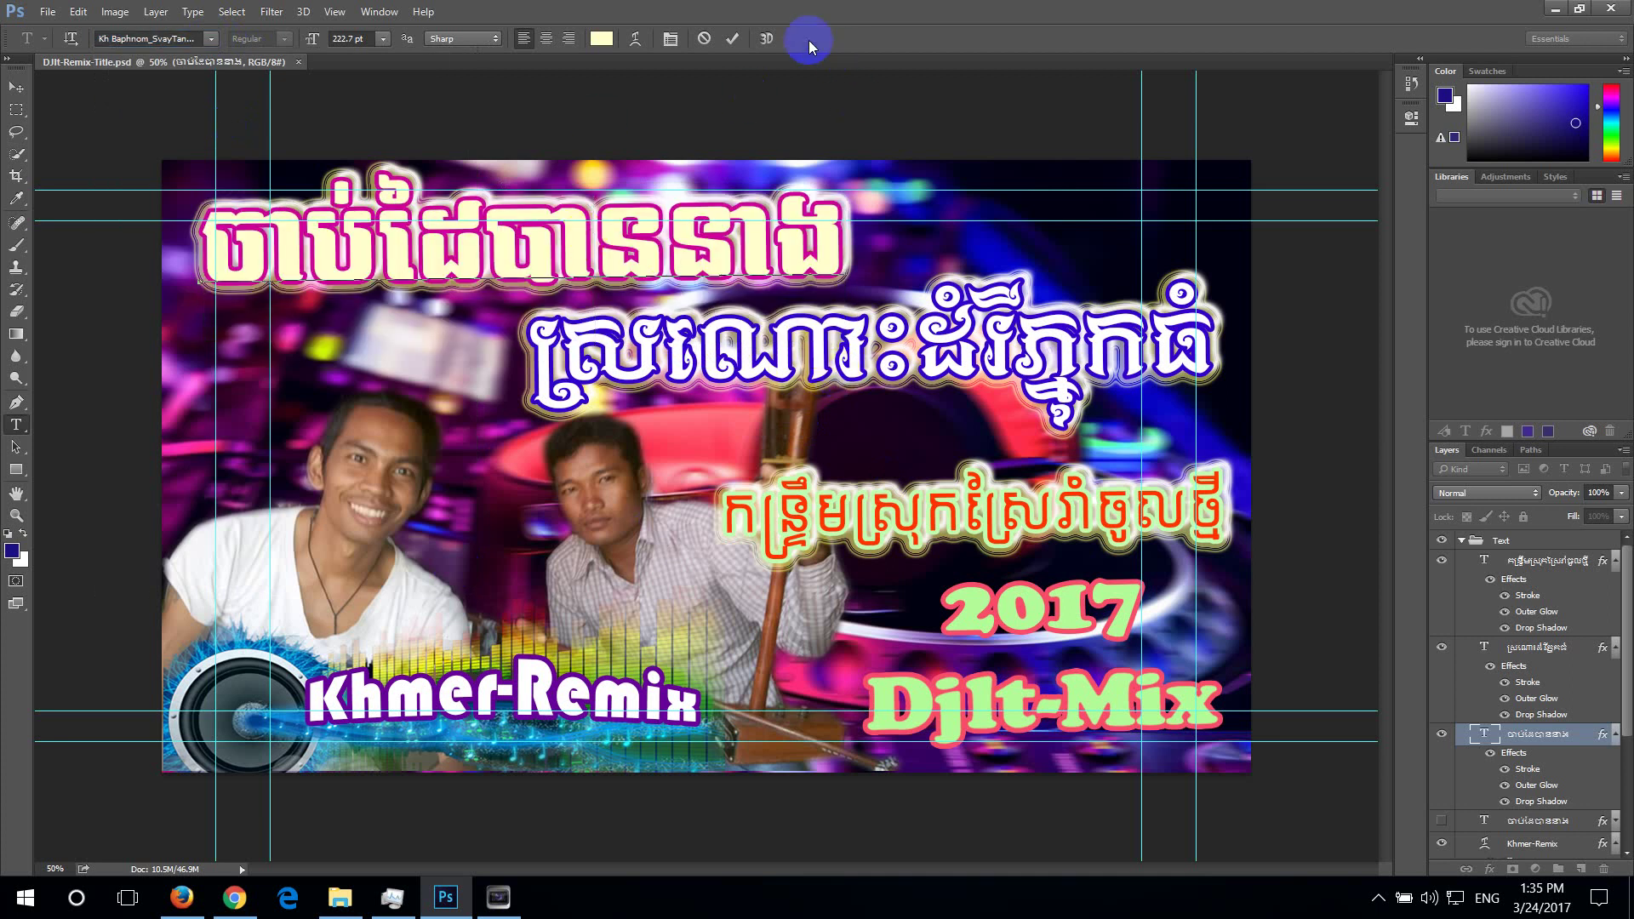
pyautogui.click(733, 39)
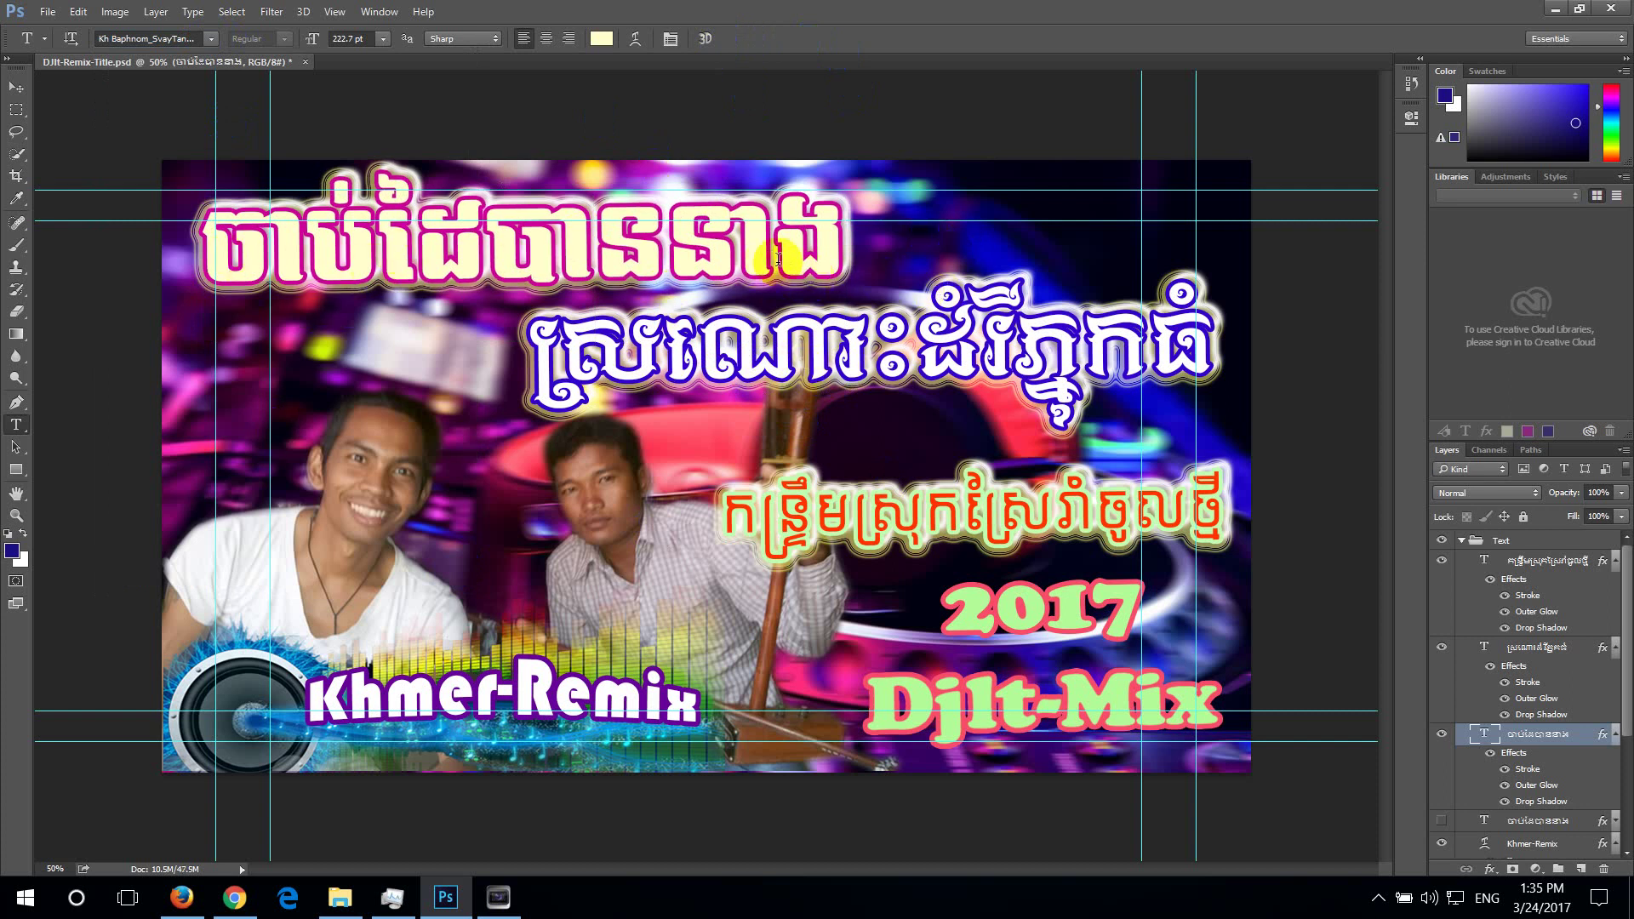
pyautogui.click(643, 238)
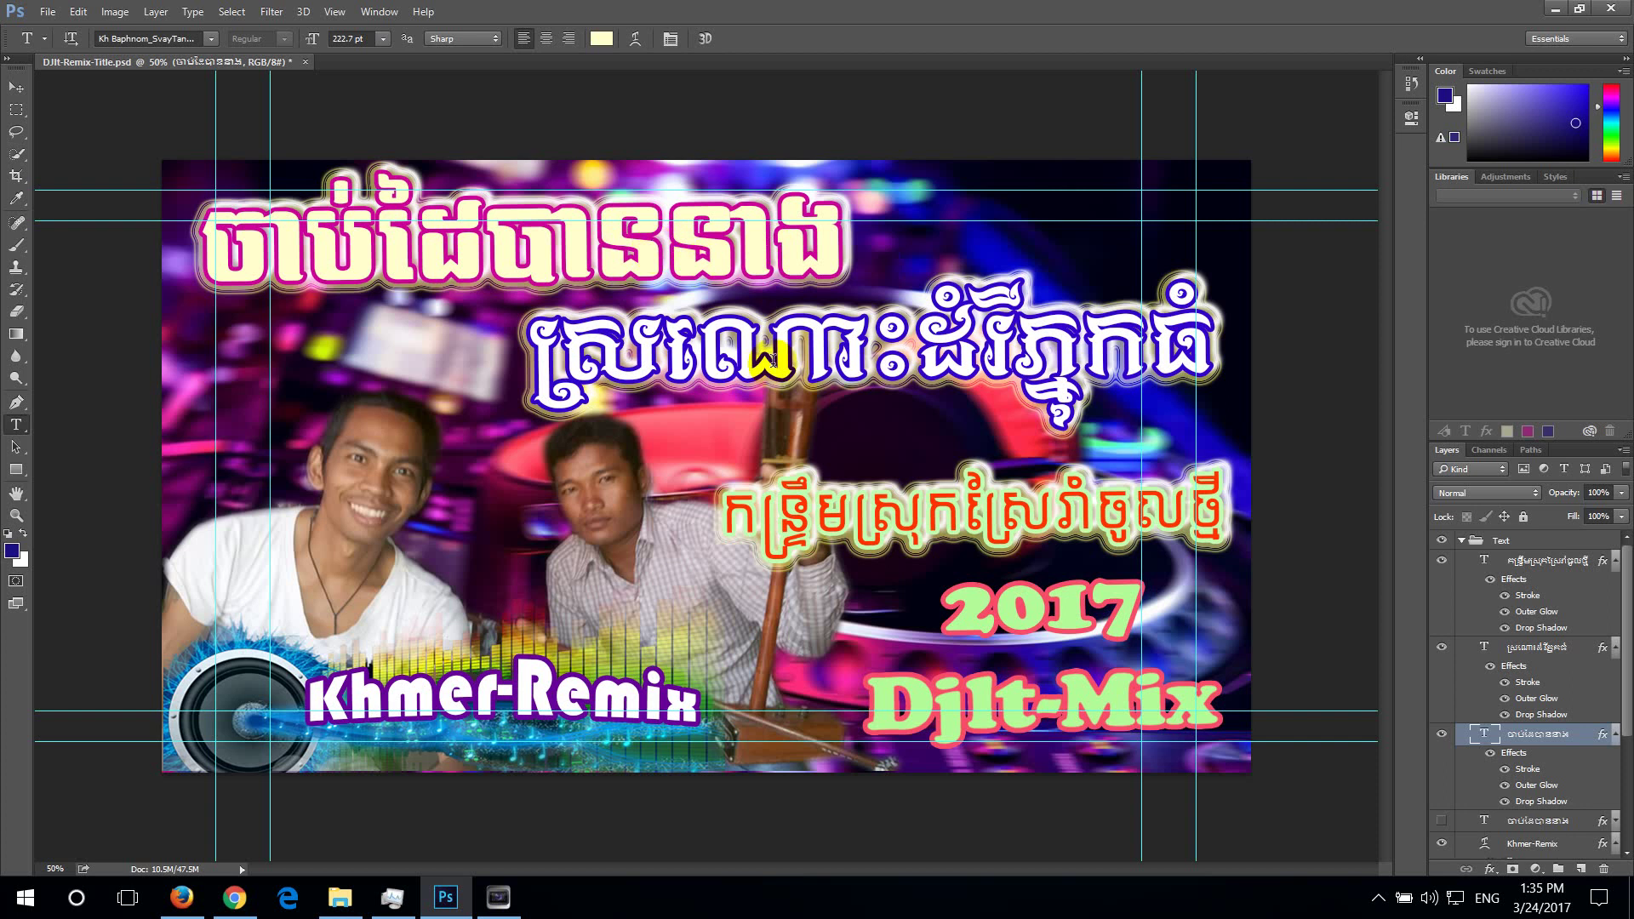
pyautogui.click(871, 353)
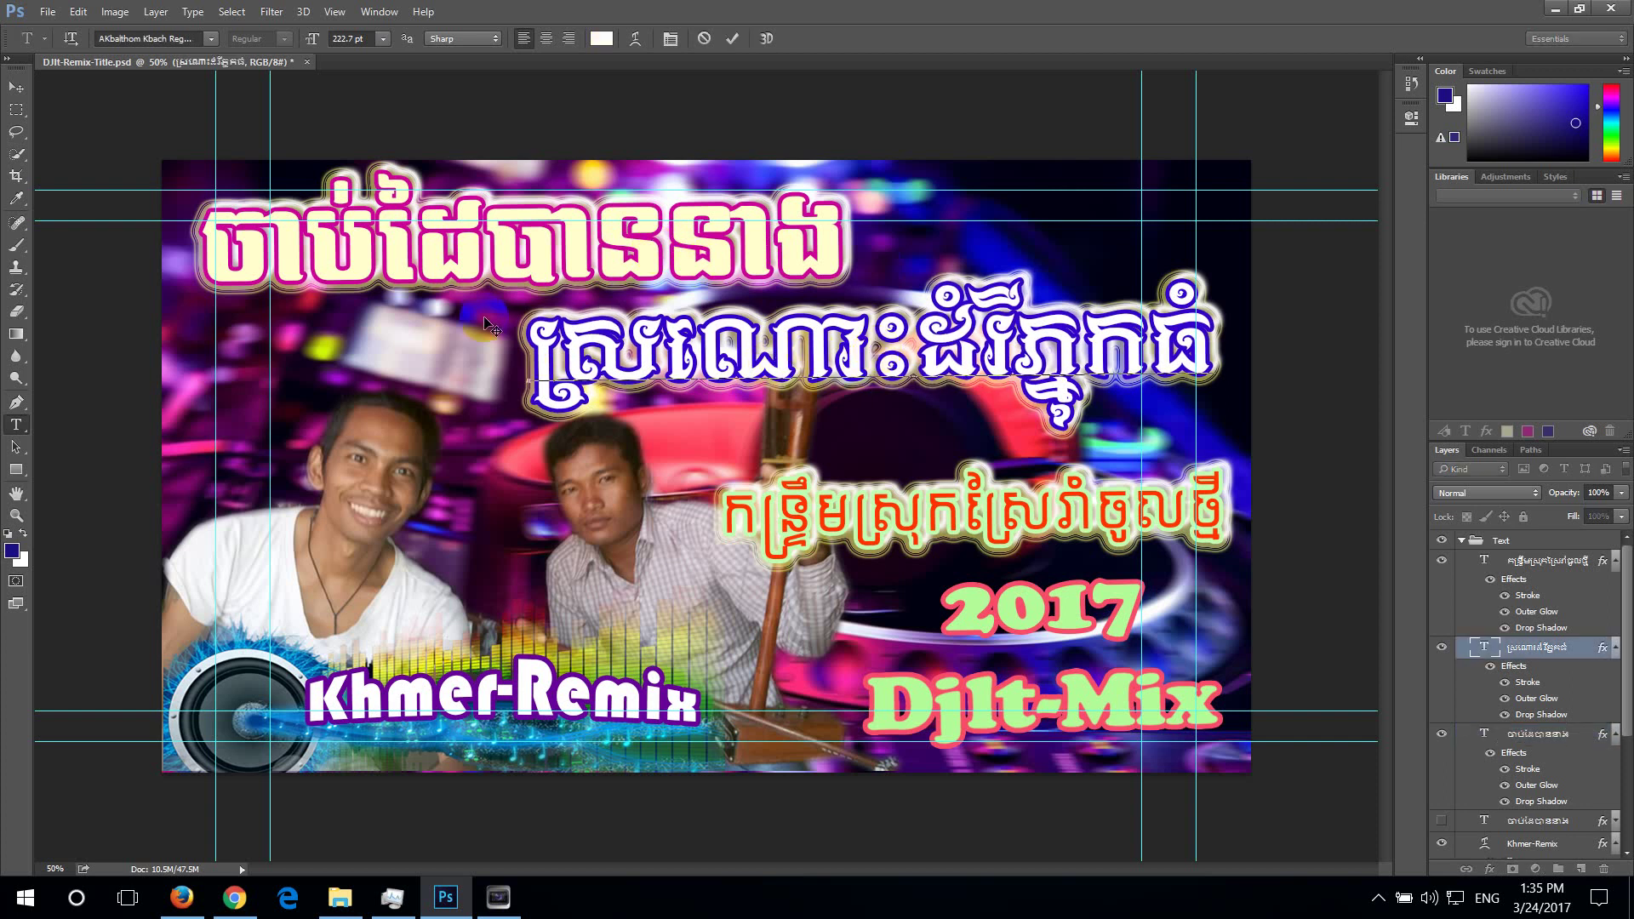
# Set the second title line to AKbalthom KhmerGothic, commit it, and select its layer
pyautogui.doubleClick(804, 342)
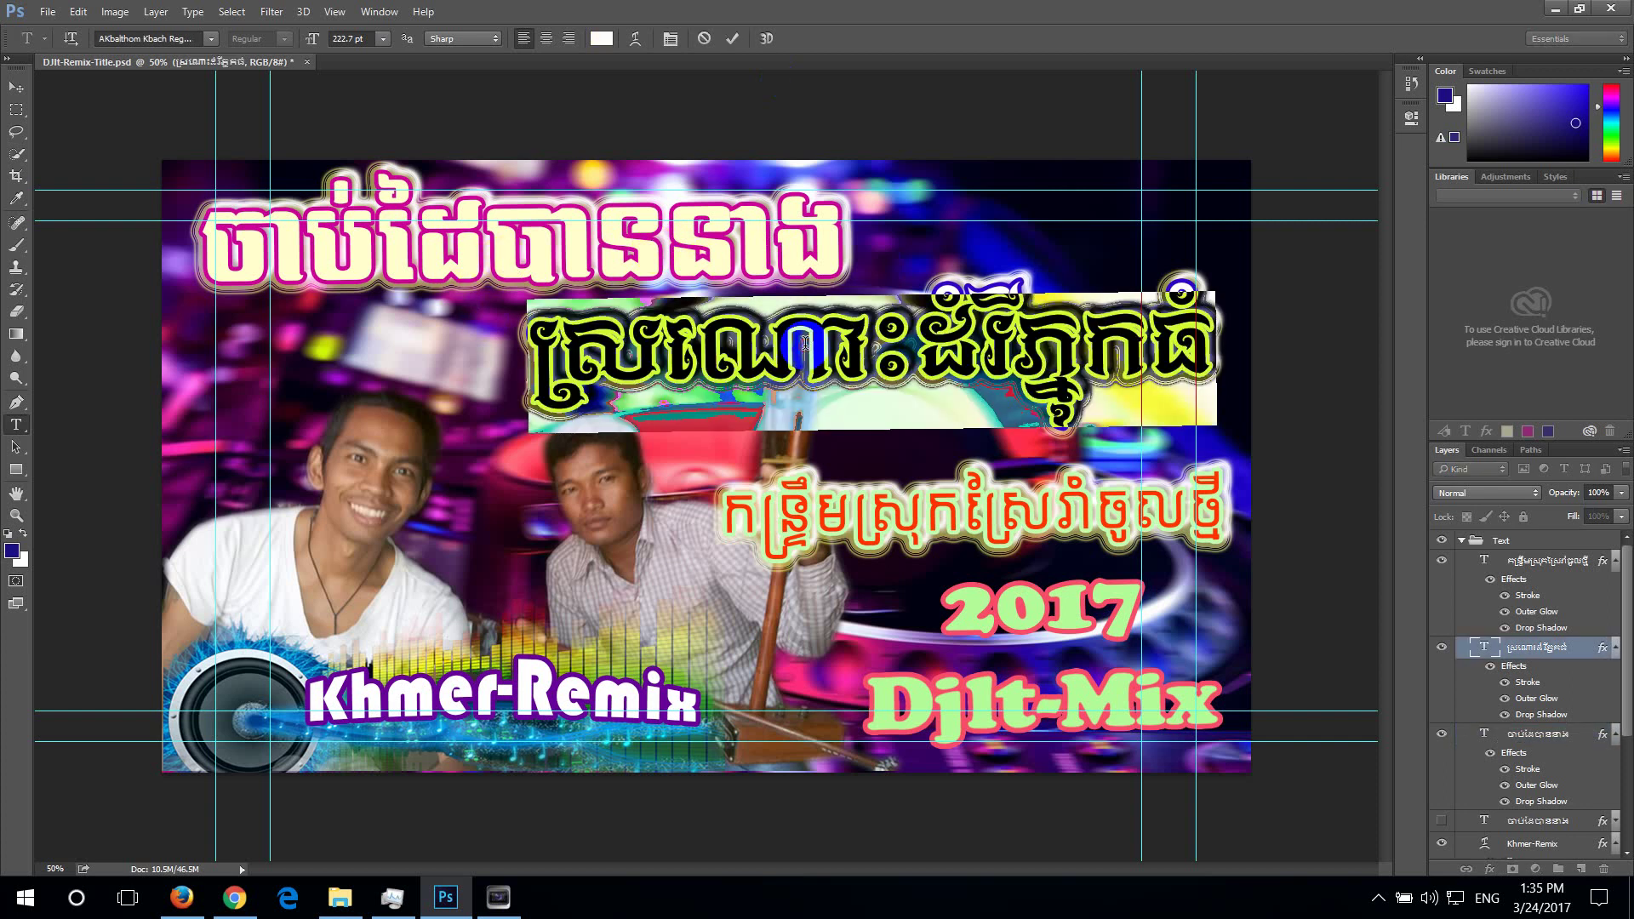
pyautogui.click(210, 39)
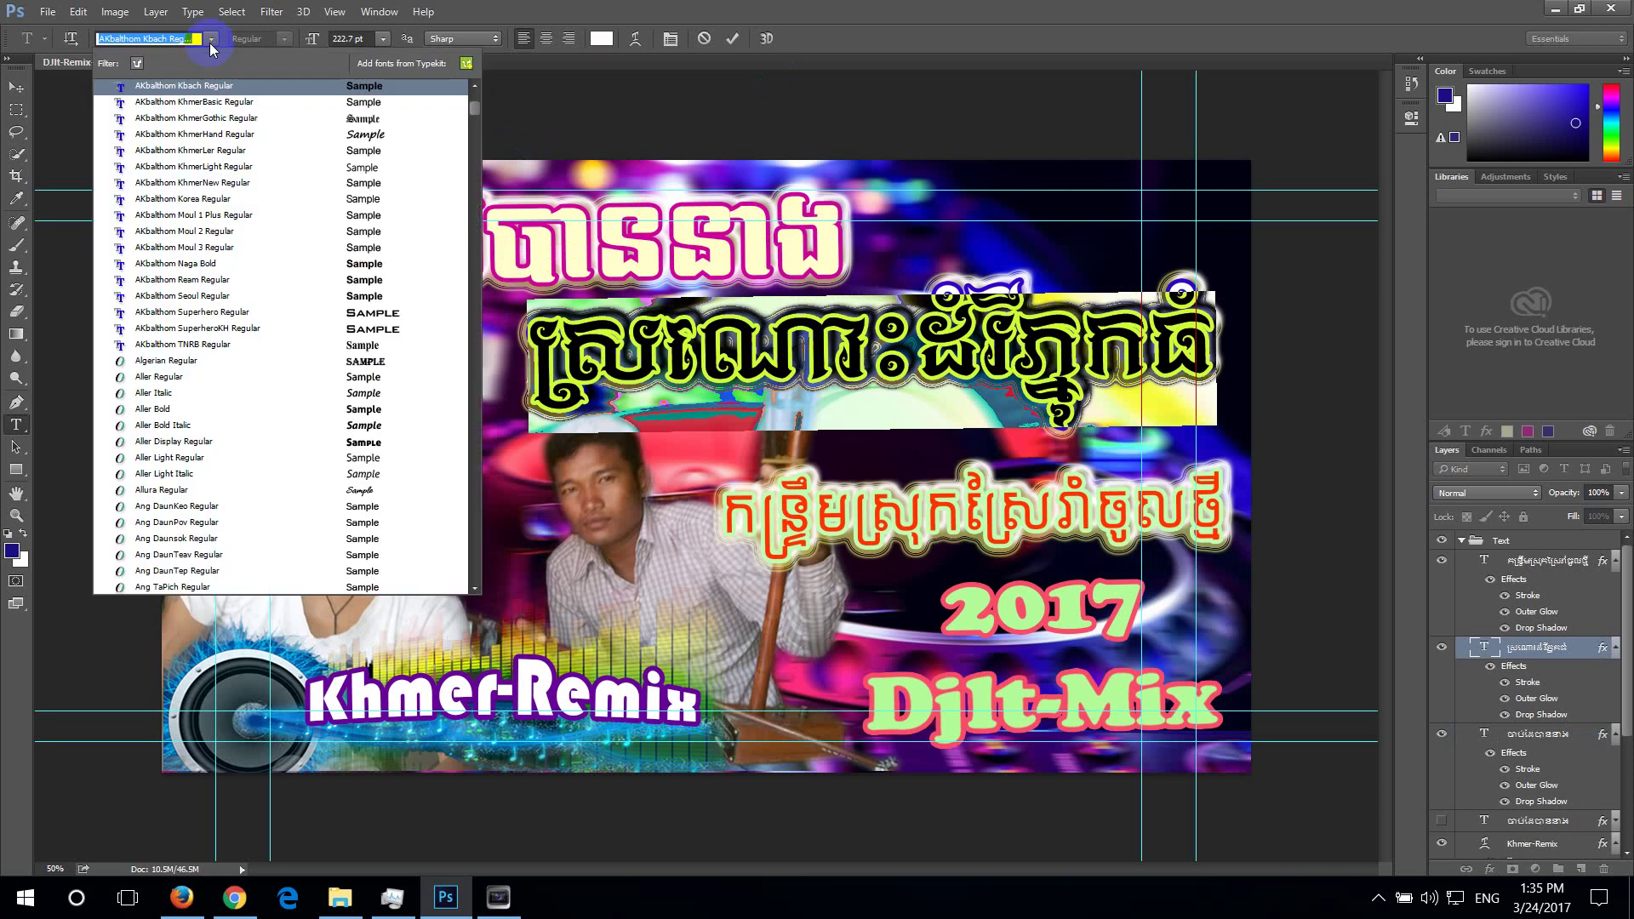
pyautogui.click(228, 122)
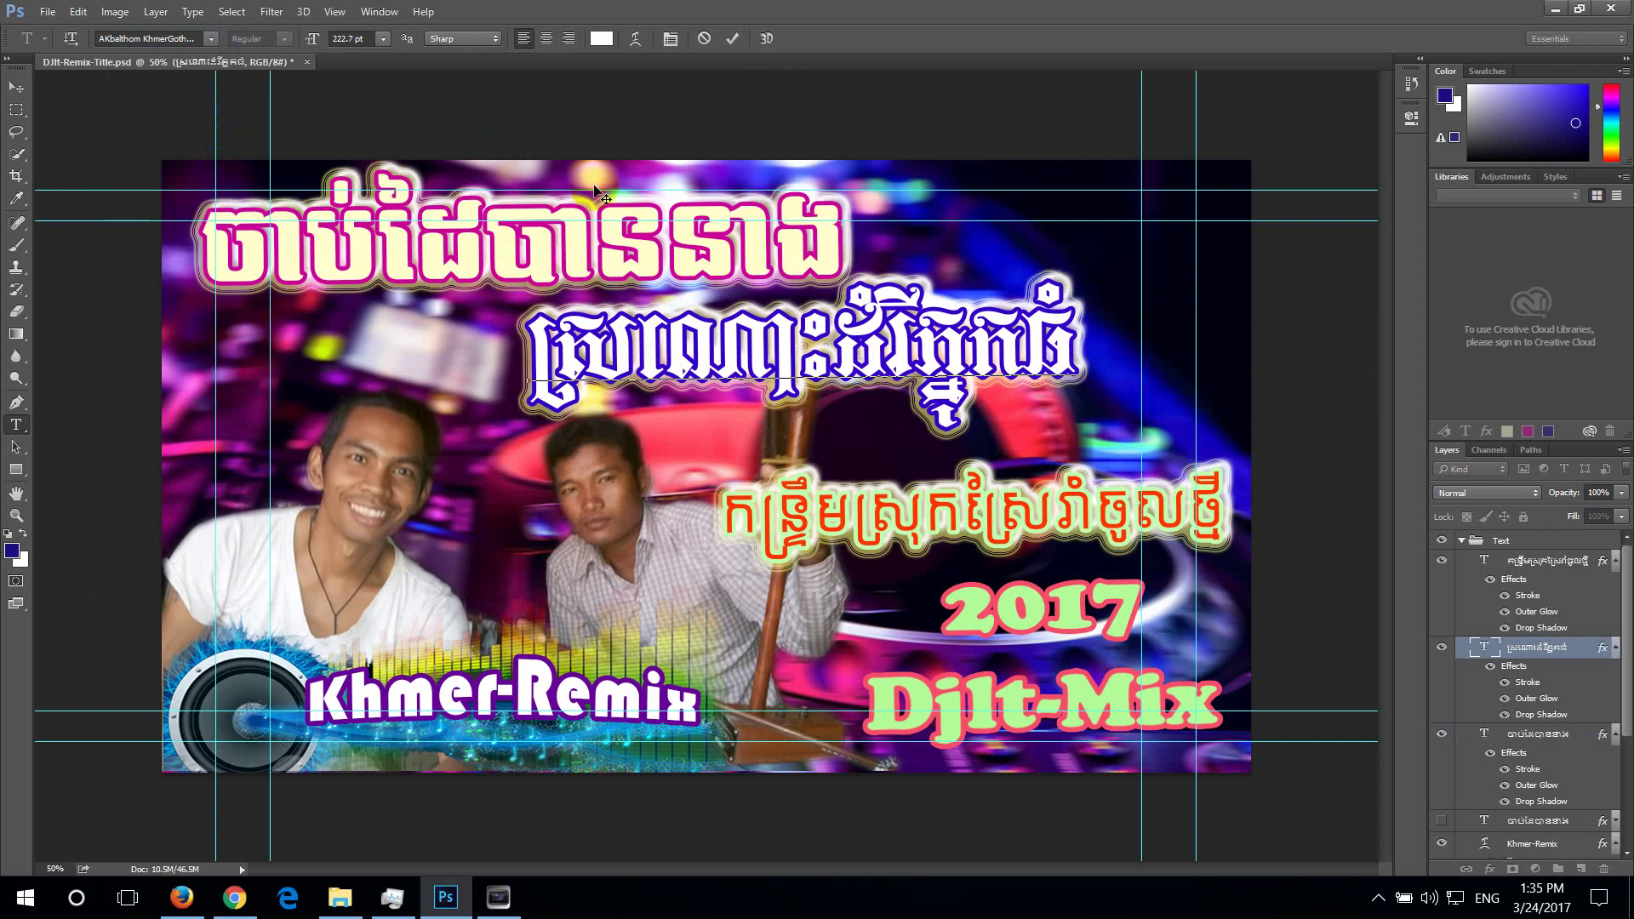
pyautogui.click(731, 40)
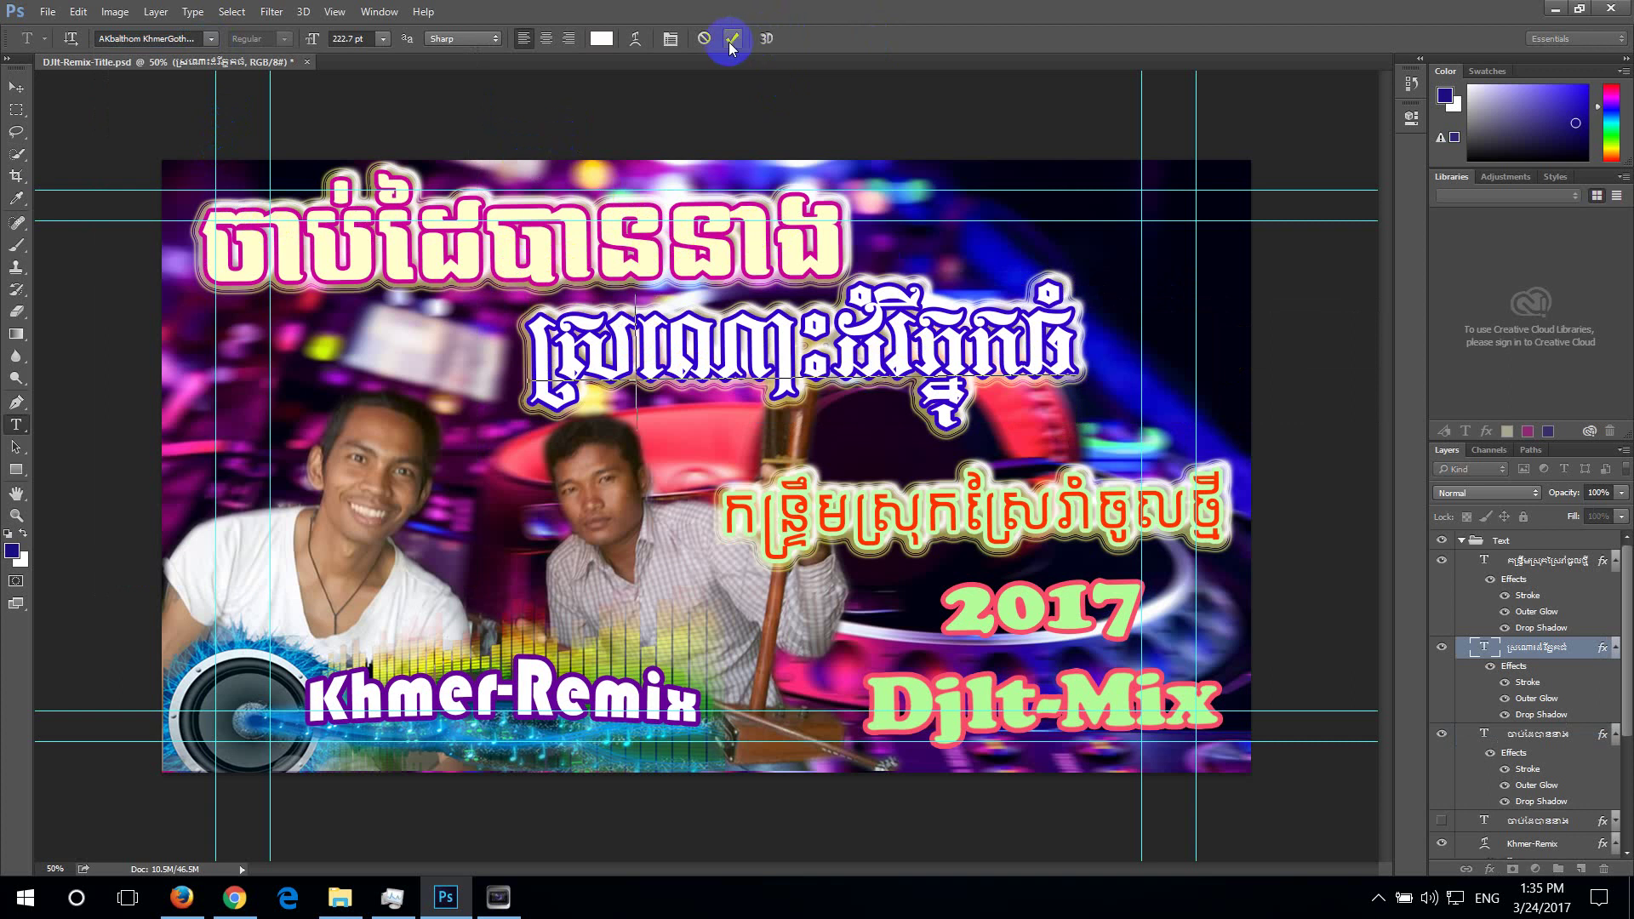
pyautogui.click(731, 40)
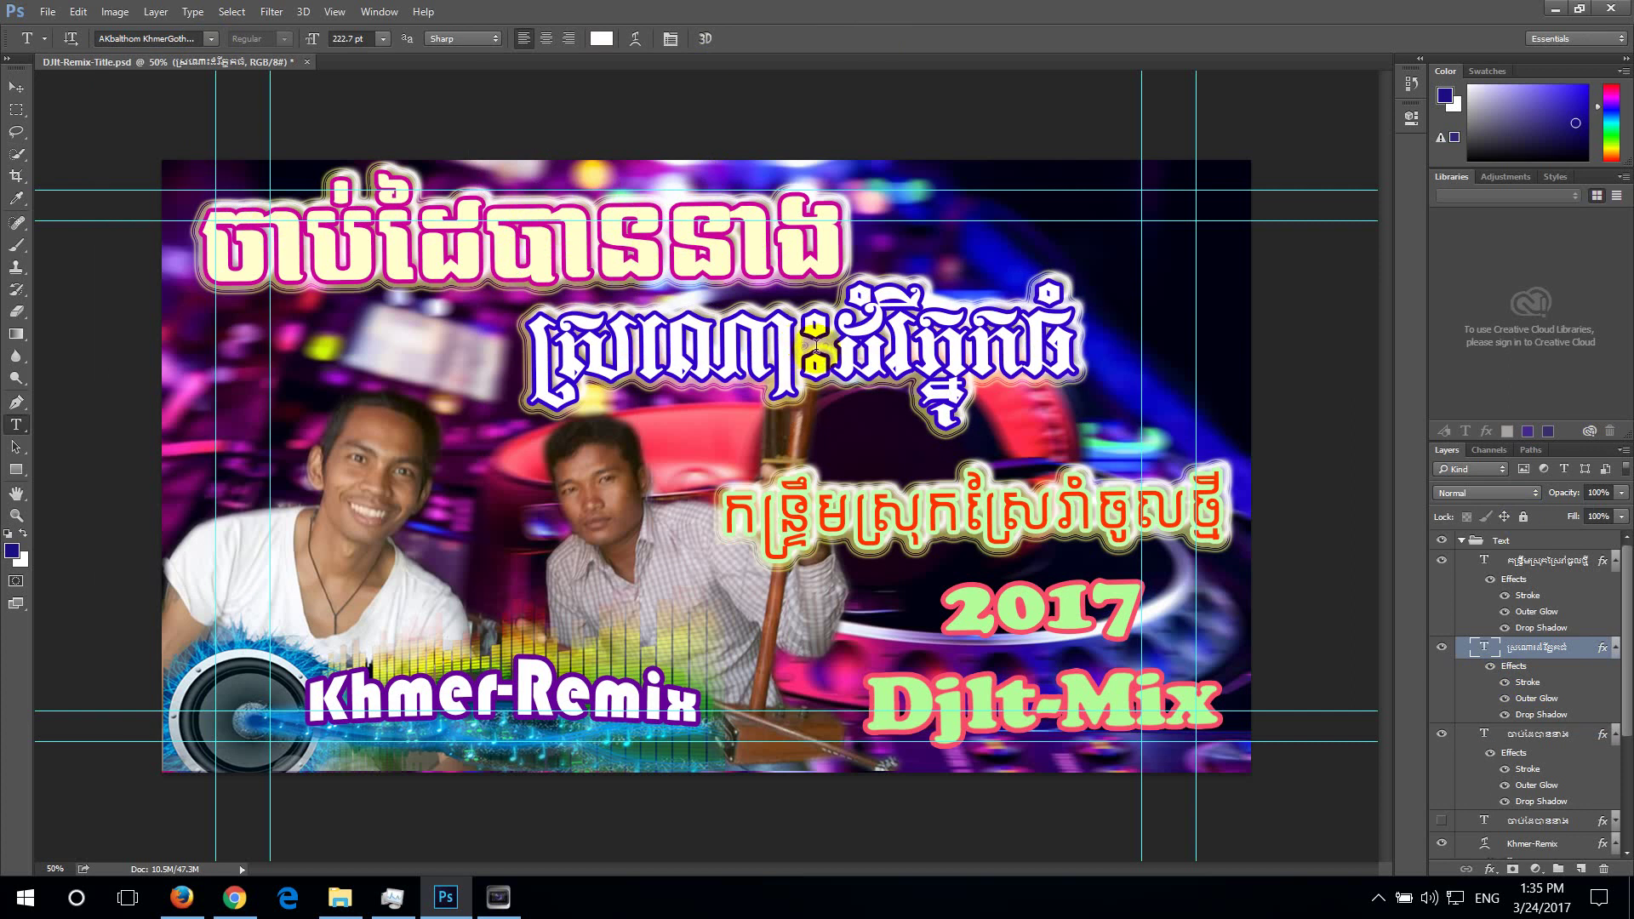
pyautogui.click(1549, 650)
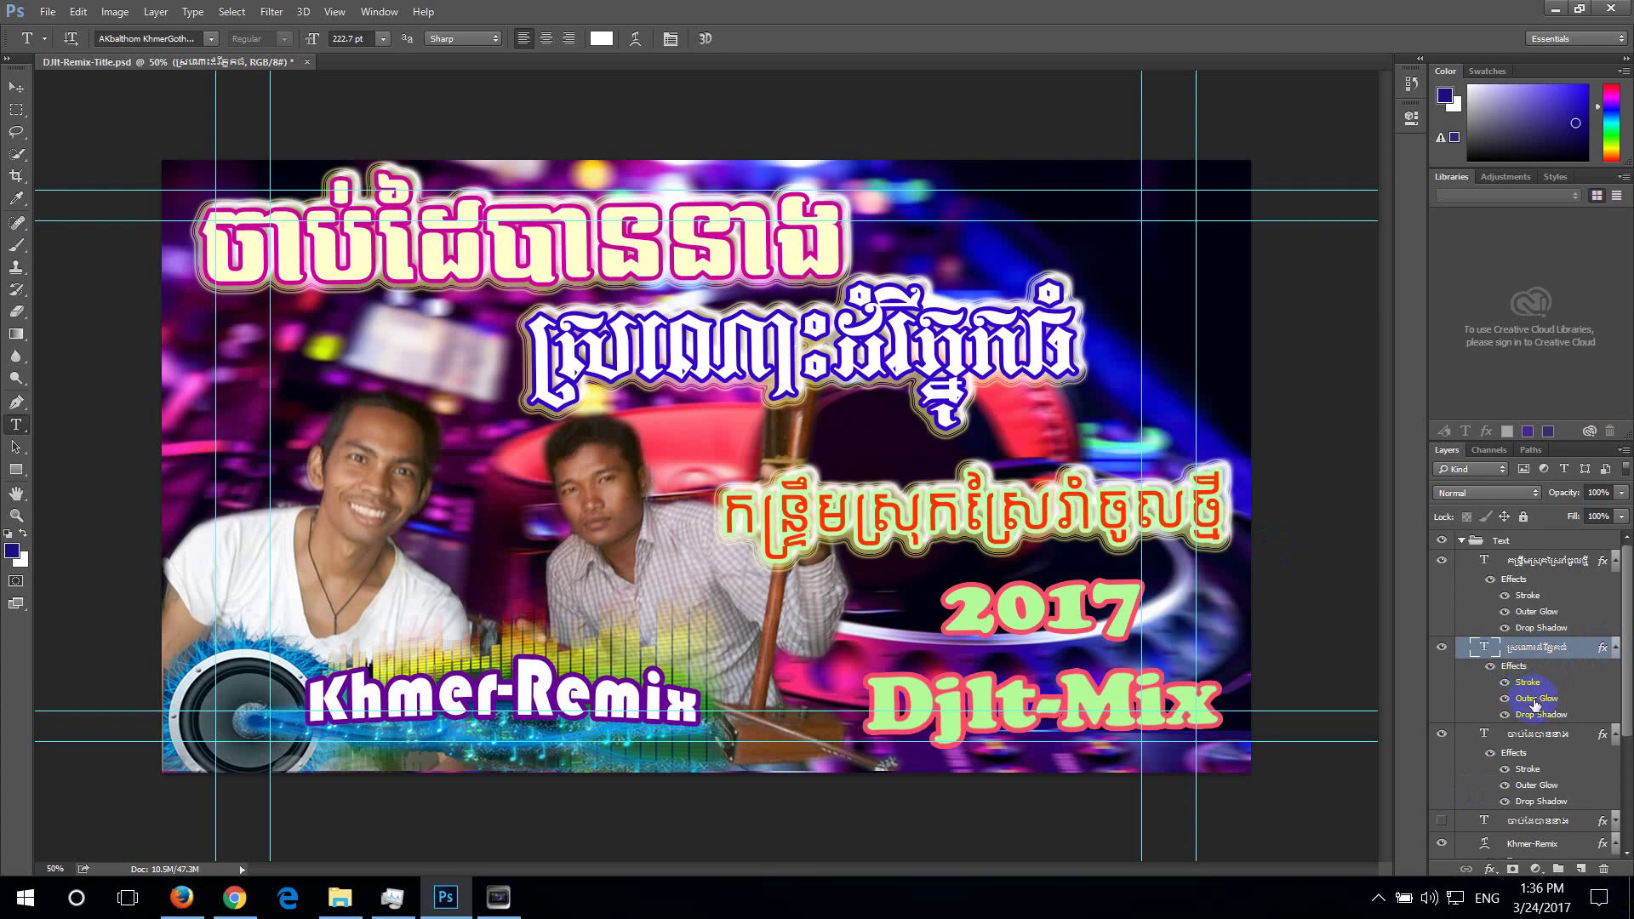
# Give the second title's Stroke a pink colour sampled from the magenta artwork
pyautogui.doubleClick(1523, 672)
pyautogui.moveTo(652, 159)
pyautogui.mouseDown()
pyautogui.moveTo(976, 154)
pyautogui.moveTo(528, 433)
pyautogui.mouseUp()
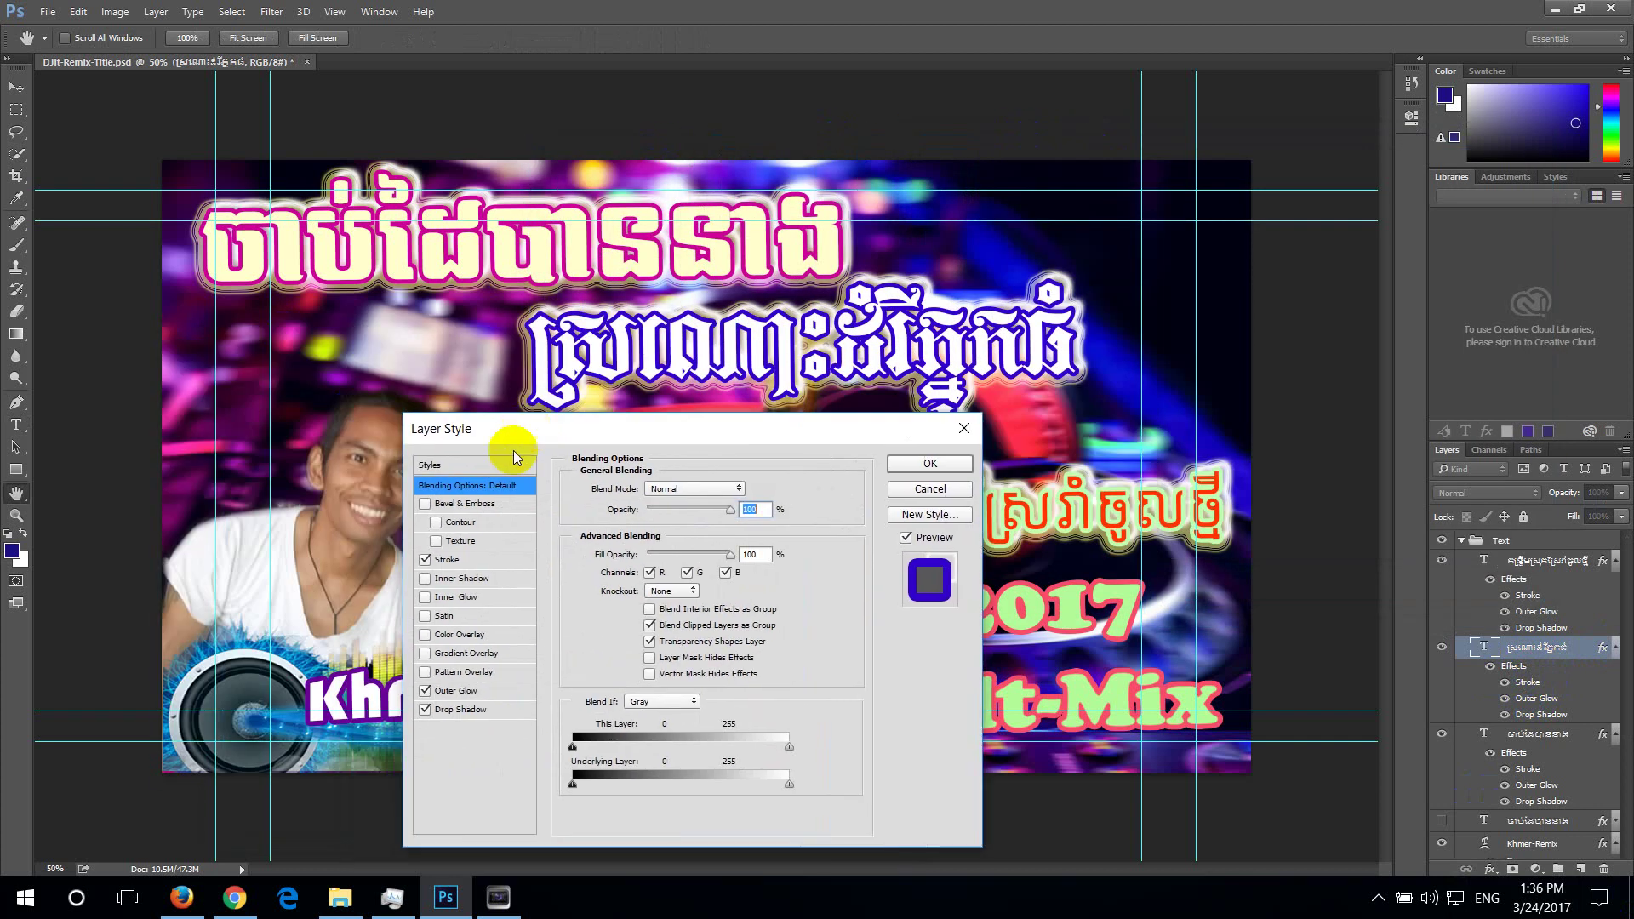
pyautogui.click(451, 560)
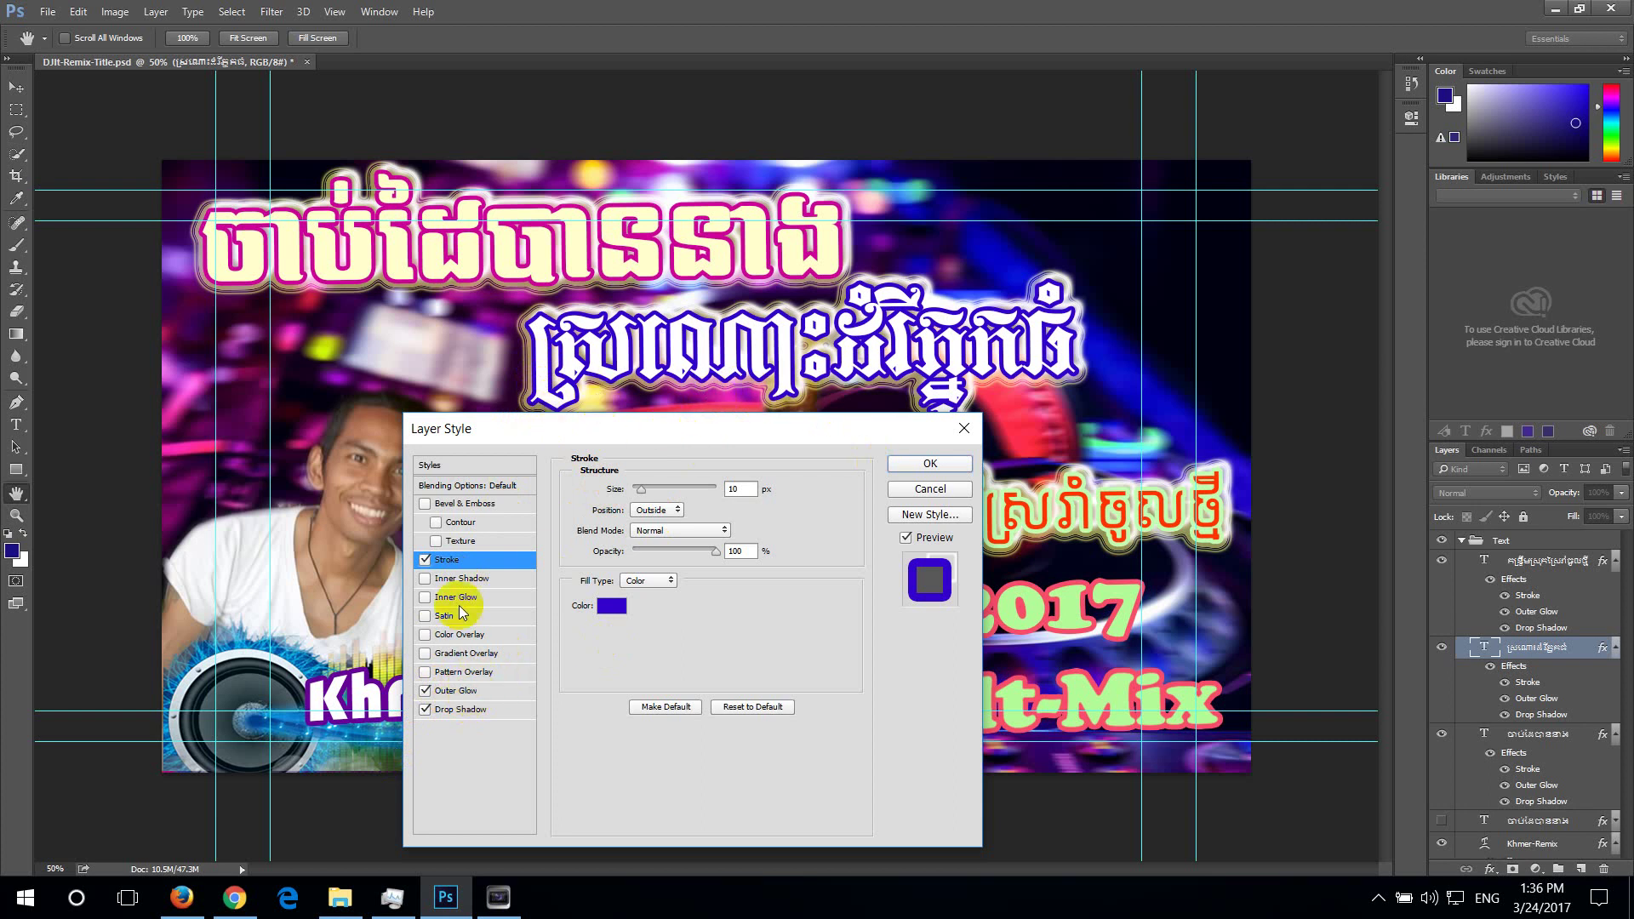
pyautogui.click(611, 605)
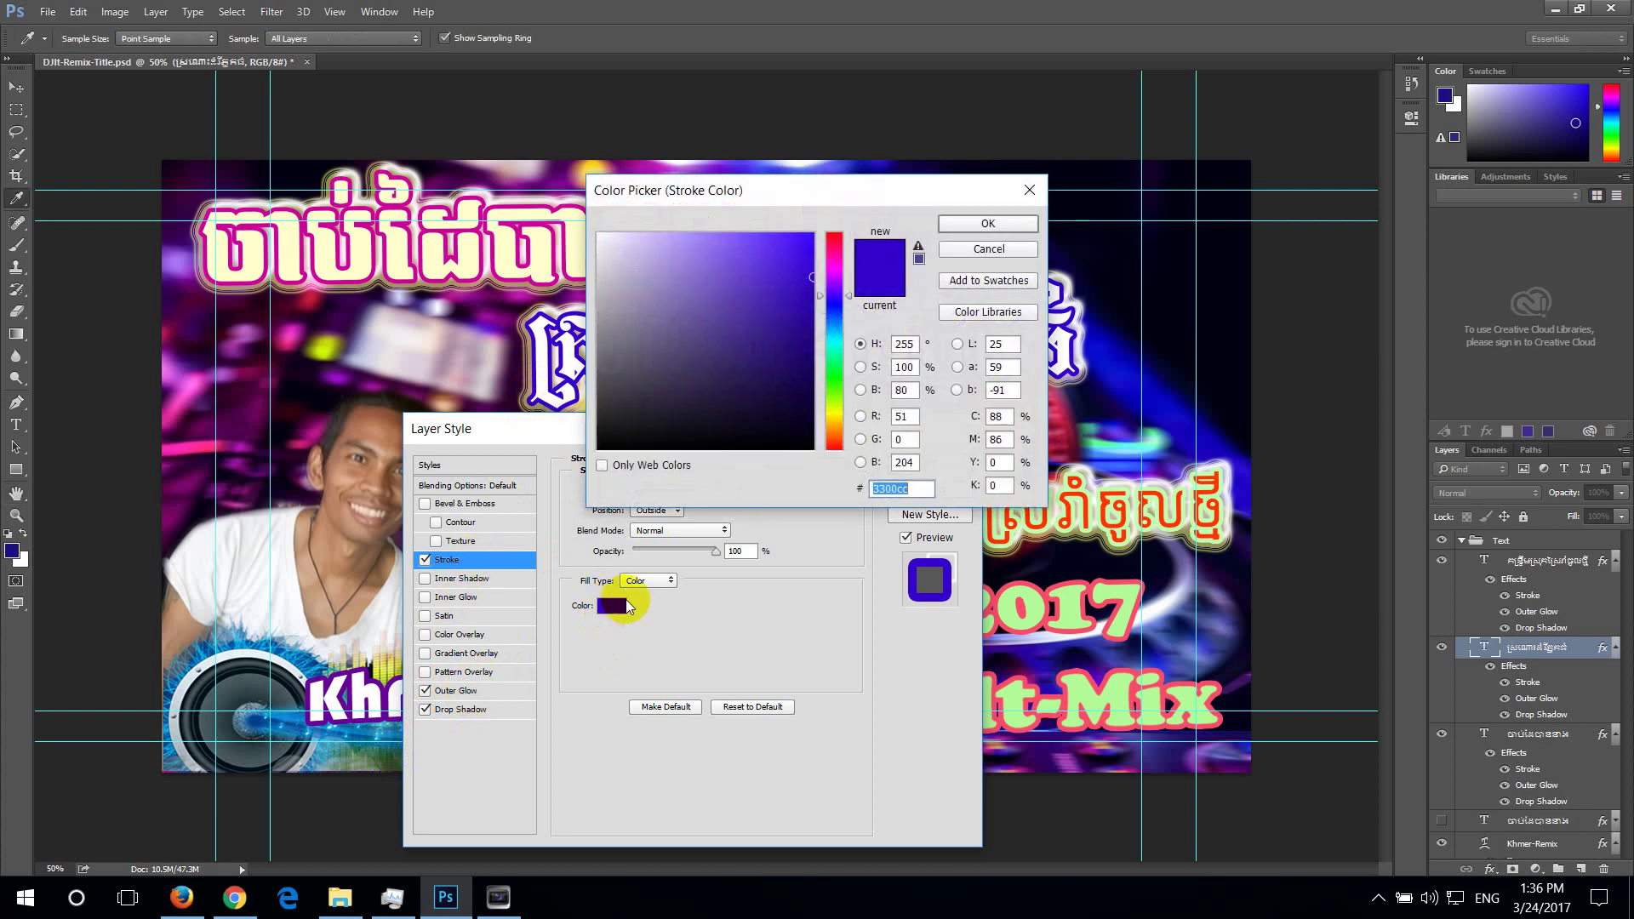
pyautogui.moveTo(784, 197); pyautogui.dragTo(321, 223)
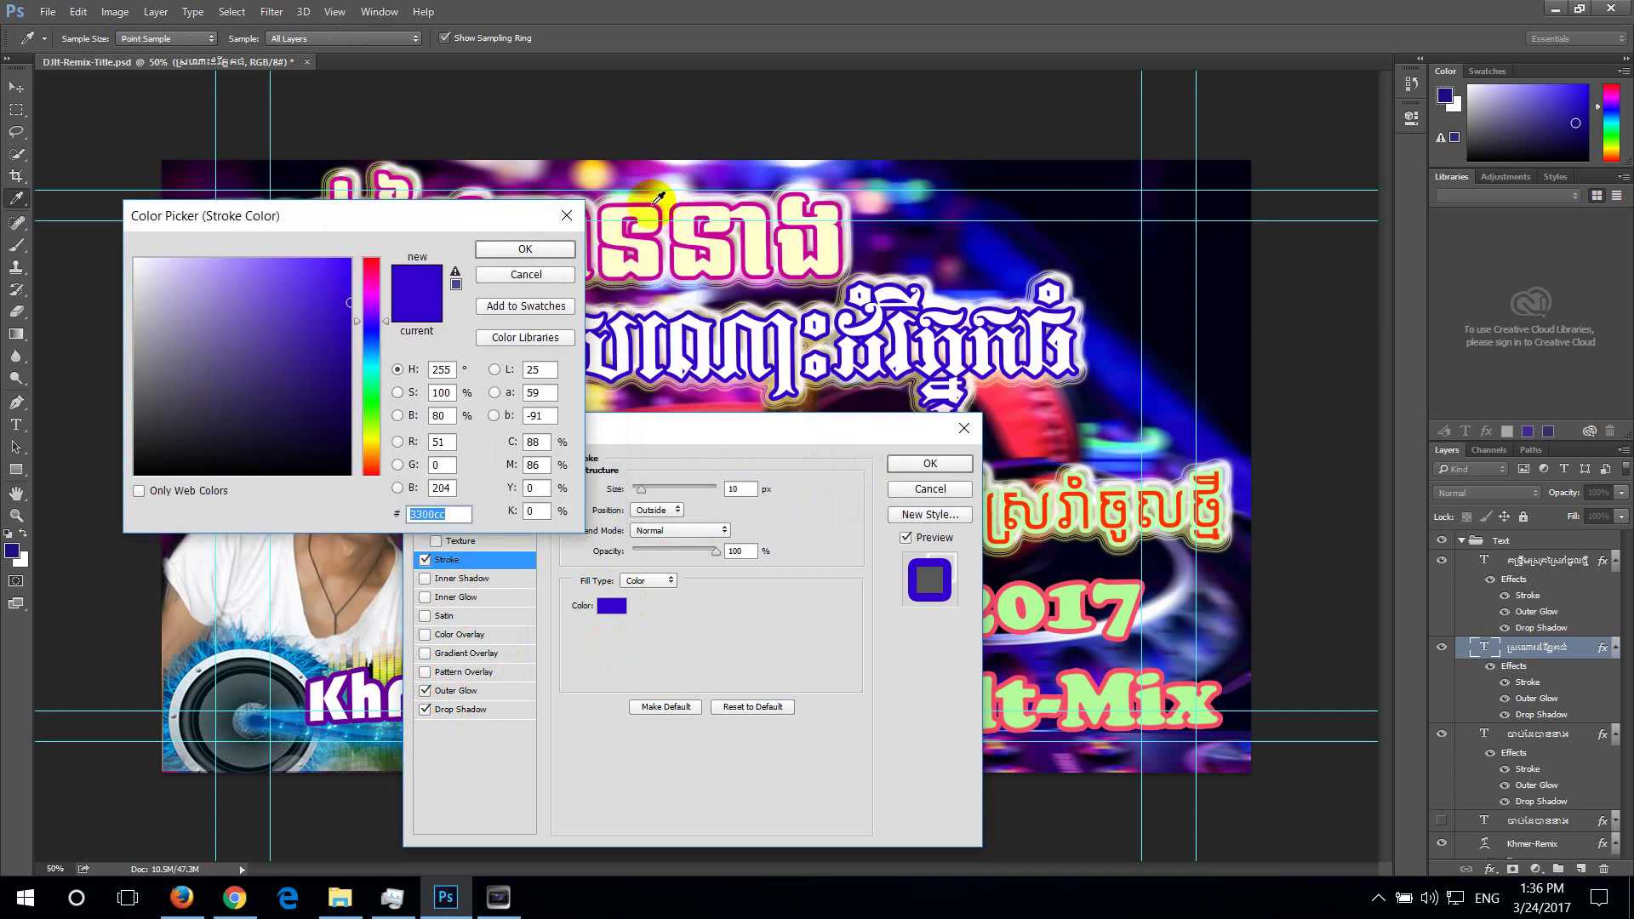
pyautogui.click(654, 205)
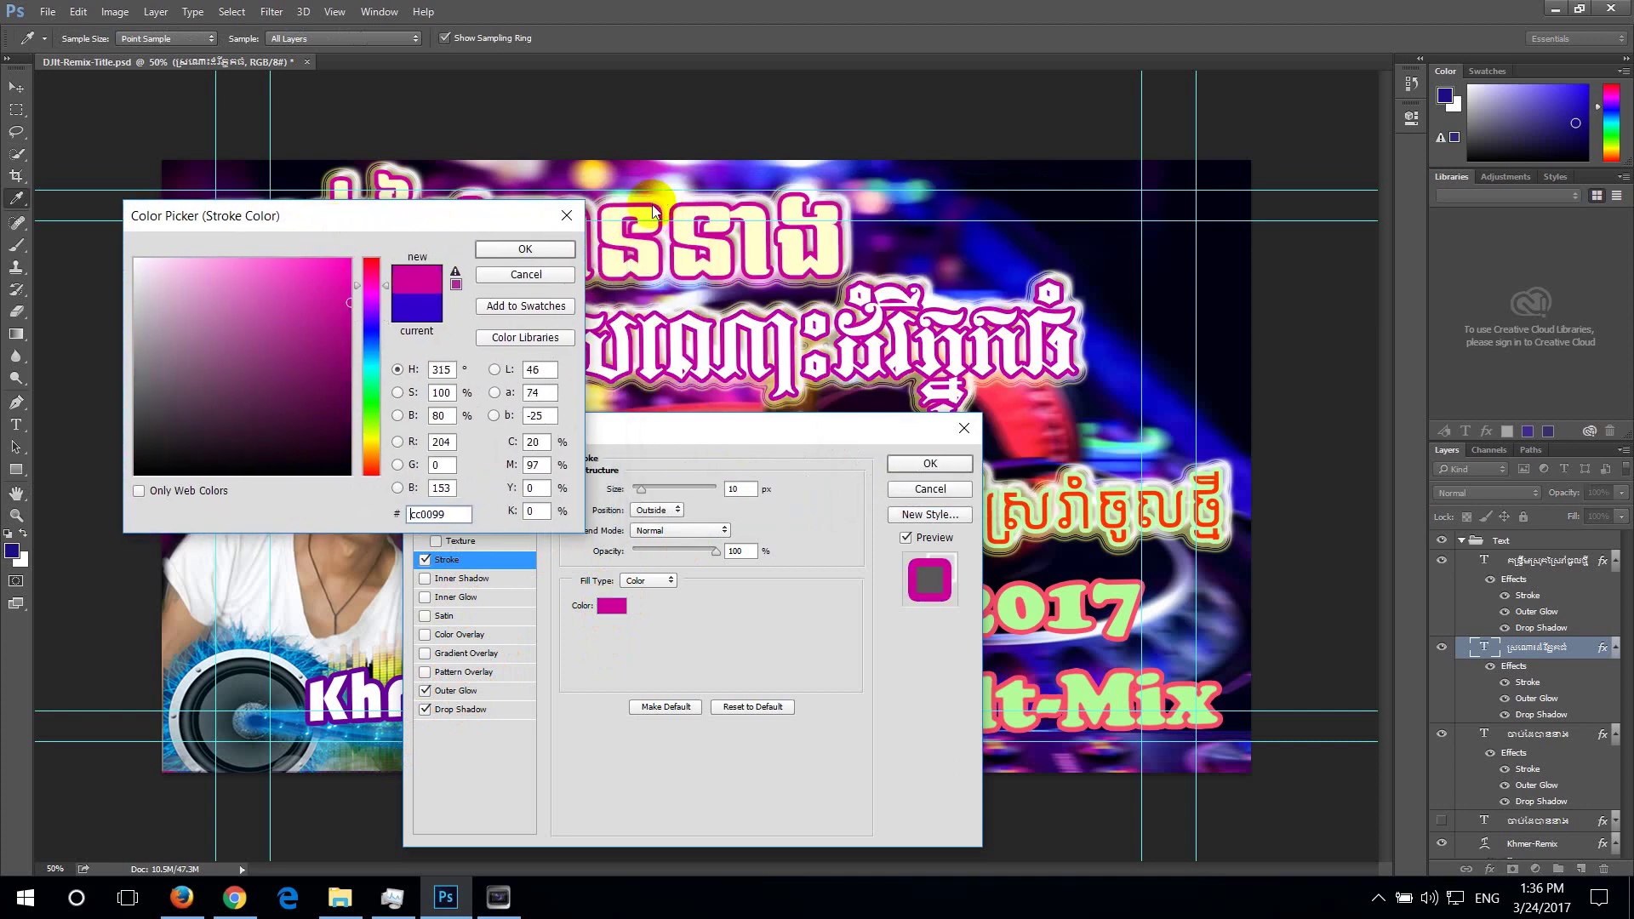
pyautogui.click(547, 250)
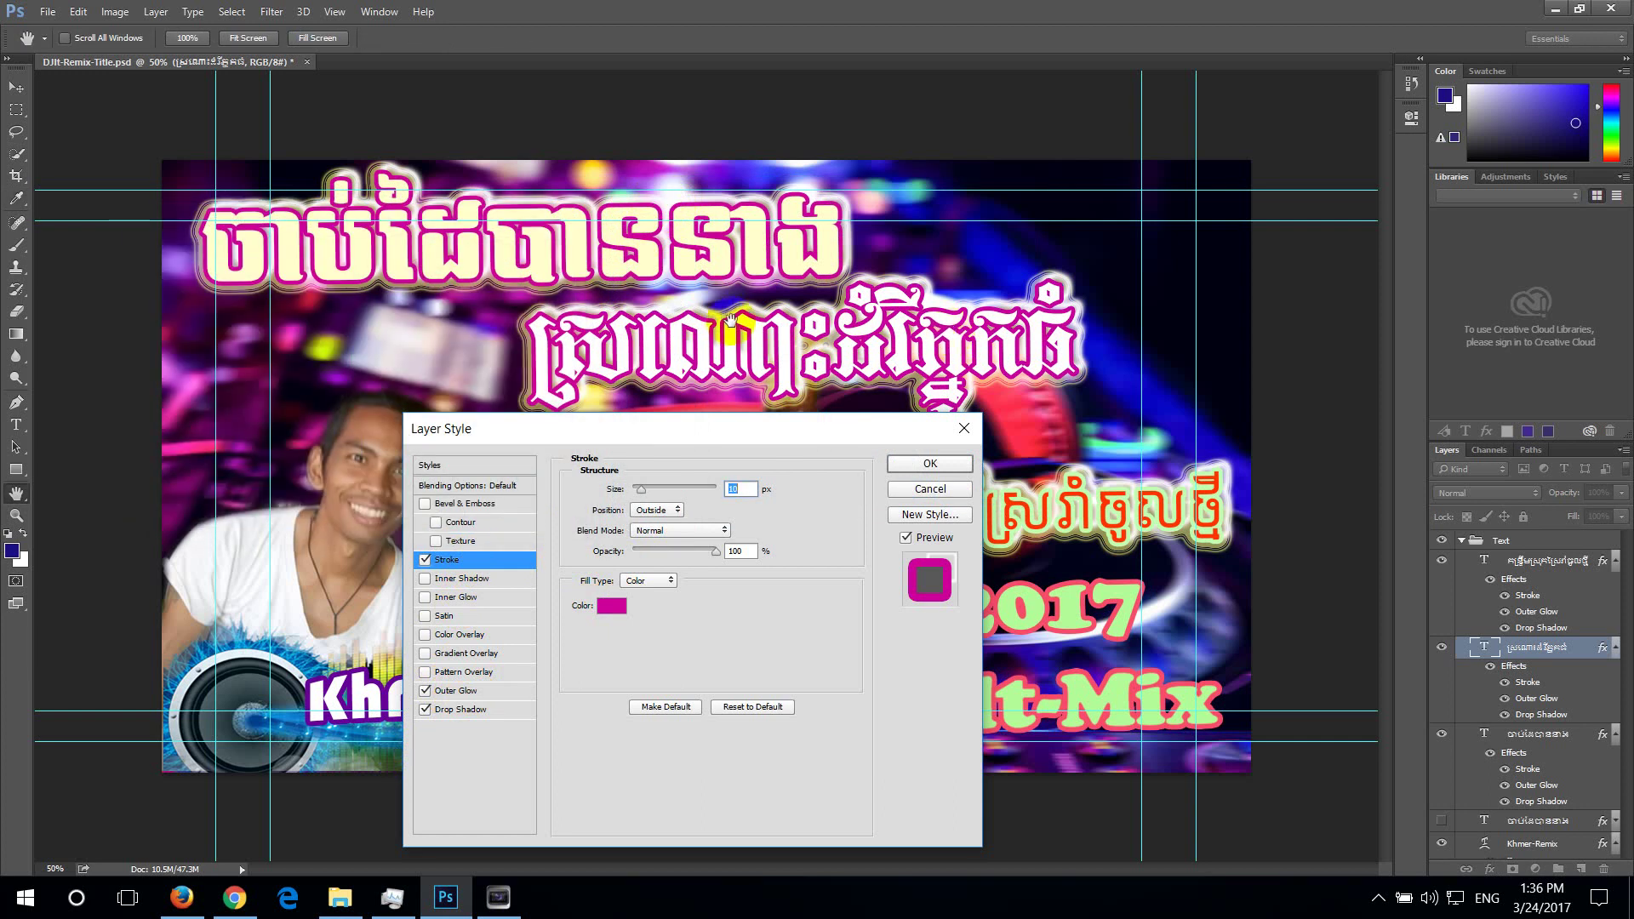
# Try near-black, blue, grey, teal and green stroke colours in the Color Picker
pyautogui.click(611, 605)
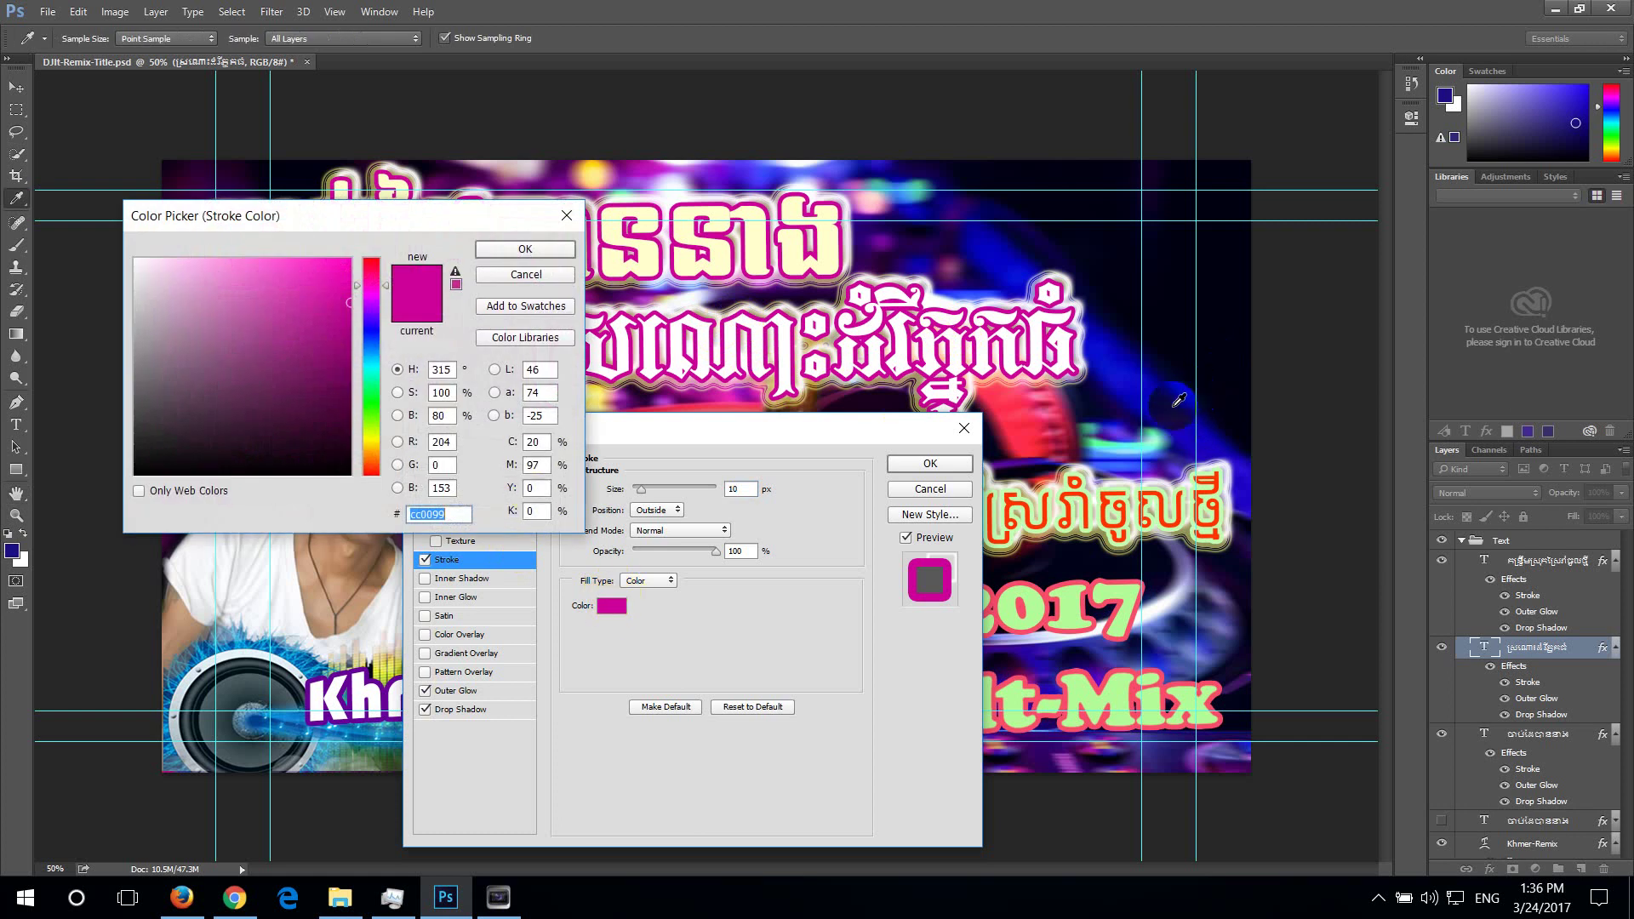
pyautogui.click(1208, 369)
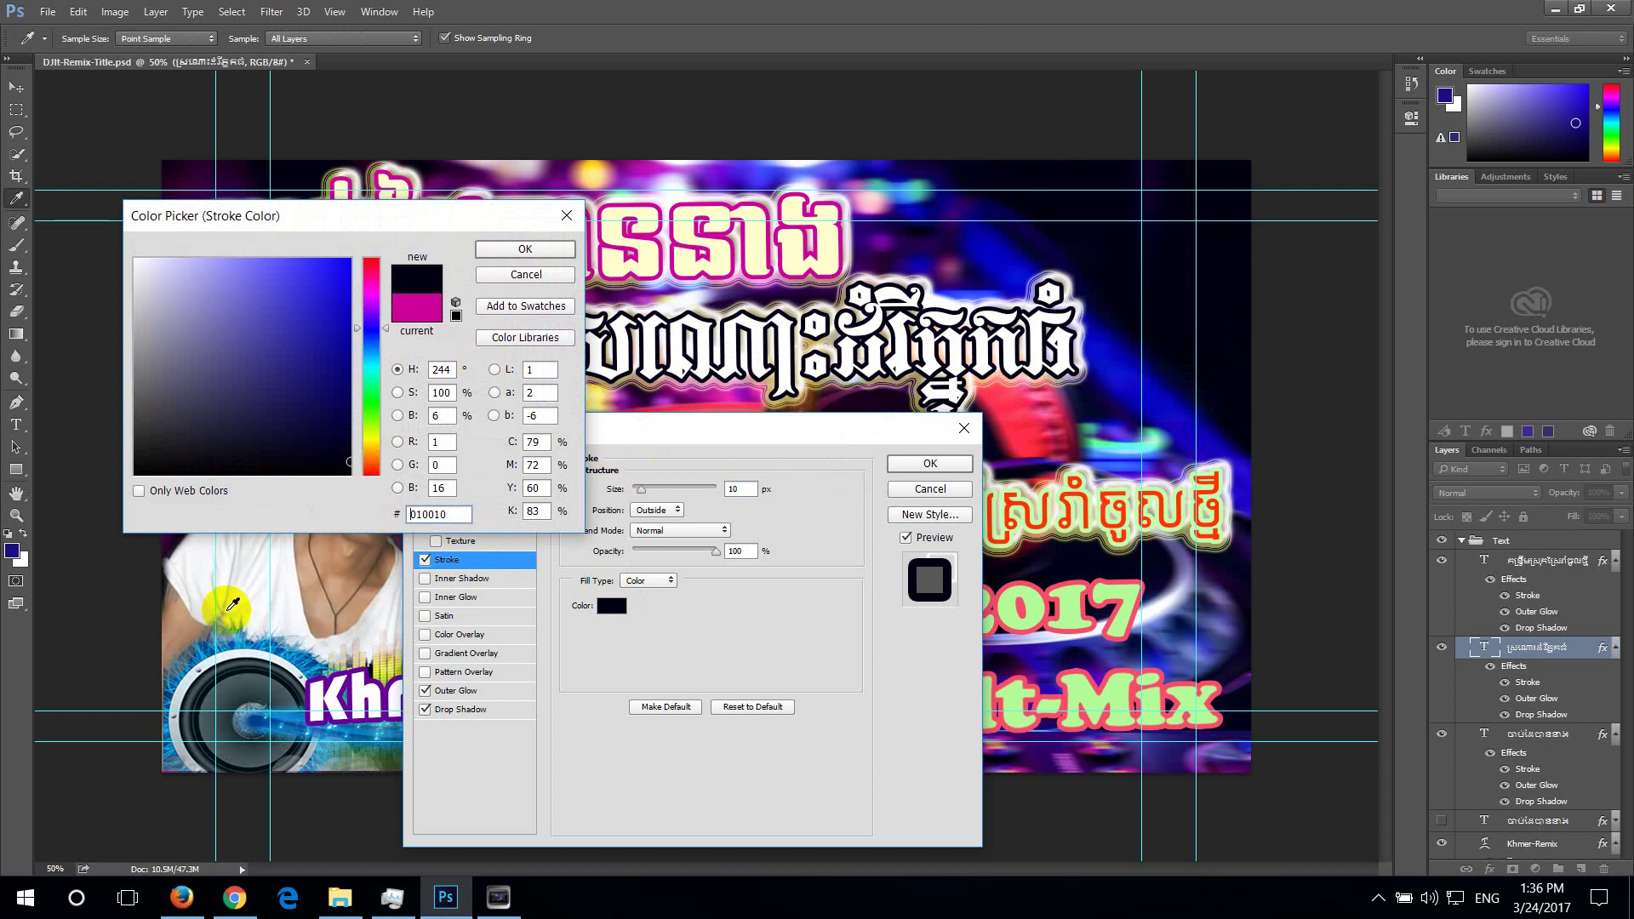
pyautogui.click(294, 715)
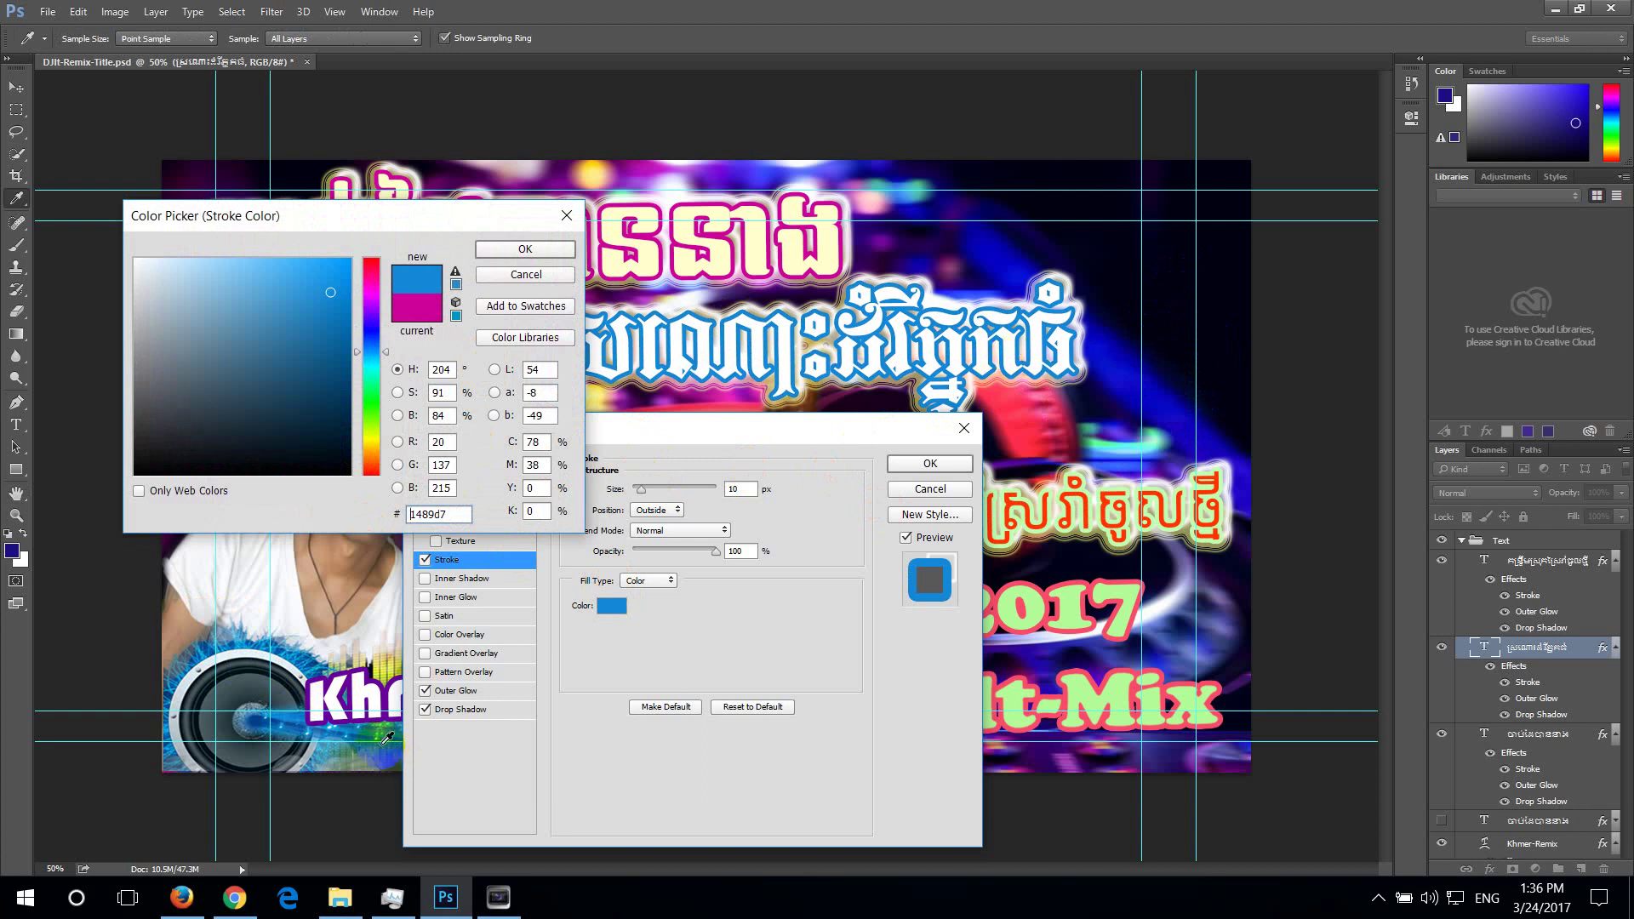
pyautogui.click(197, 695)
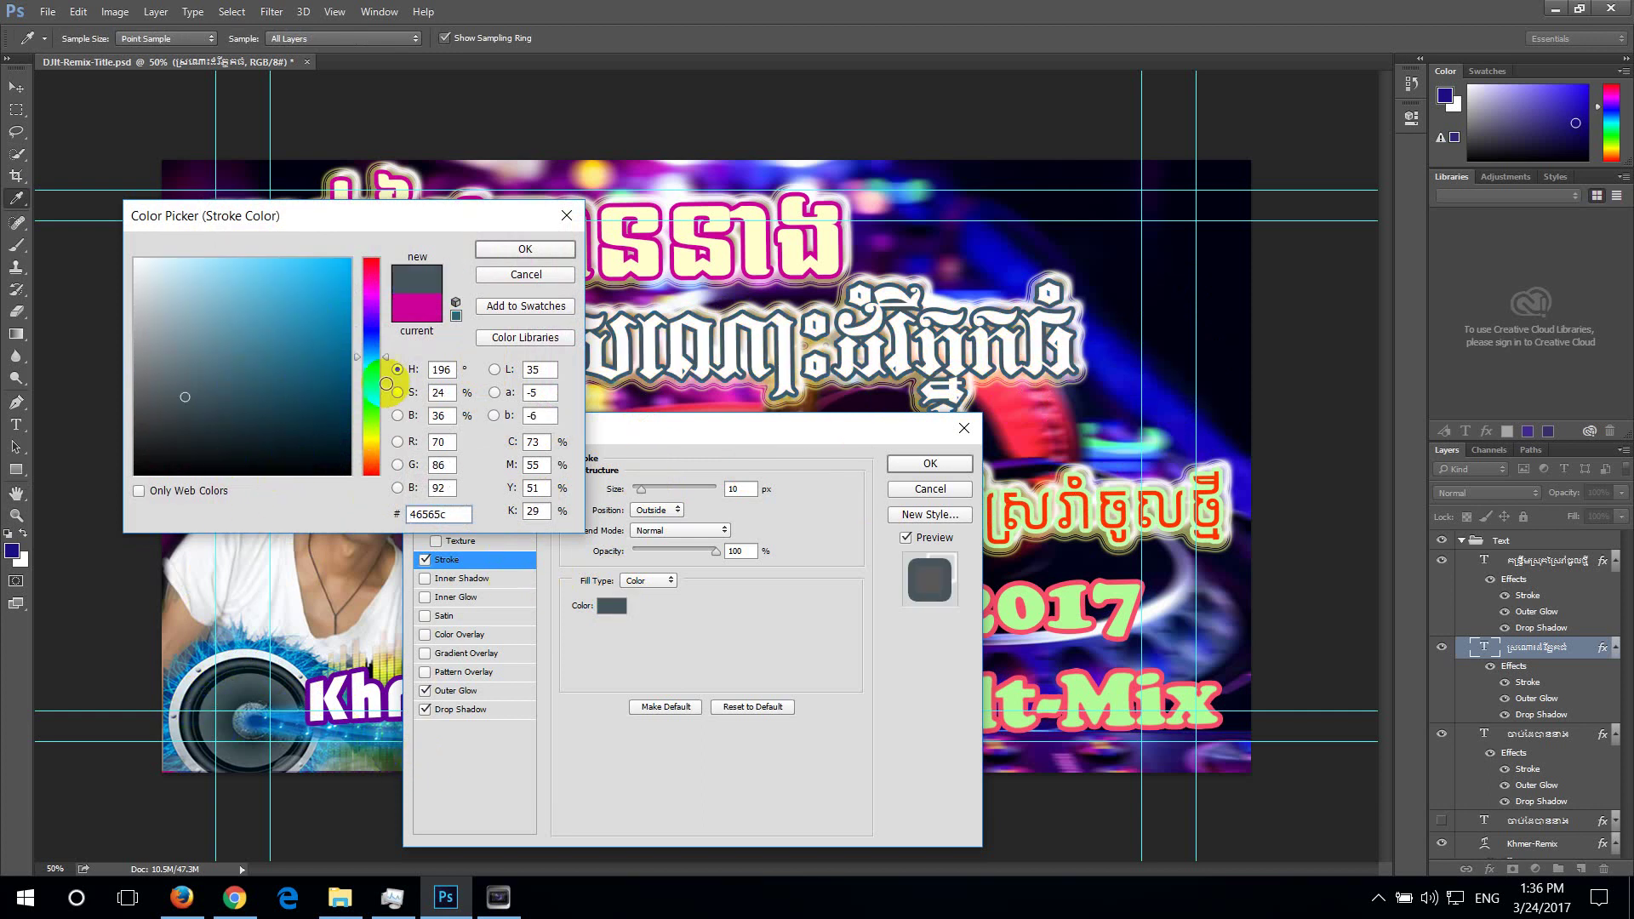
pyautogui.moveTo(329, 360); pyautogui.dragTo(271, 329)
pyautogui.click(302, 387)
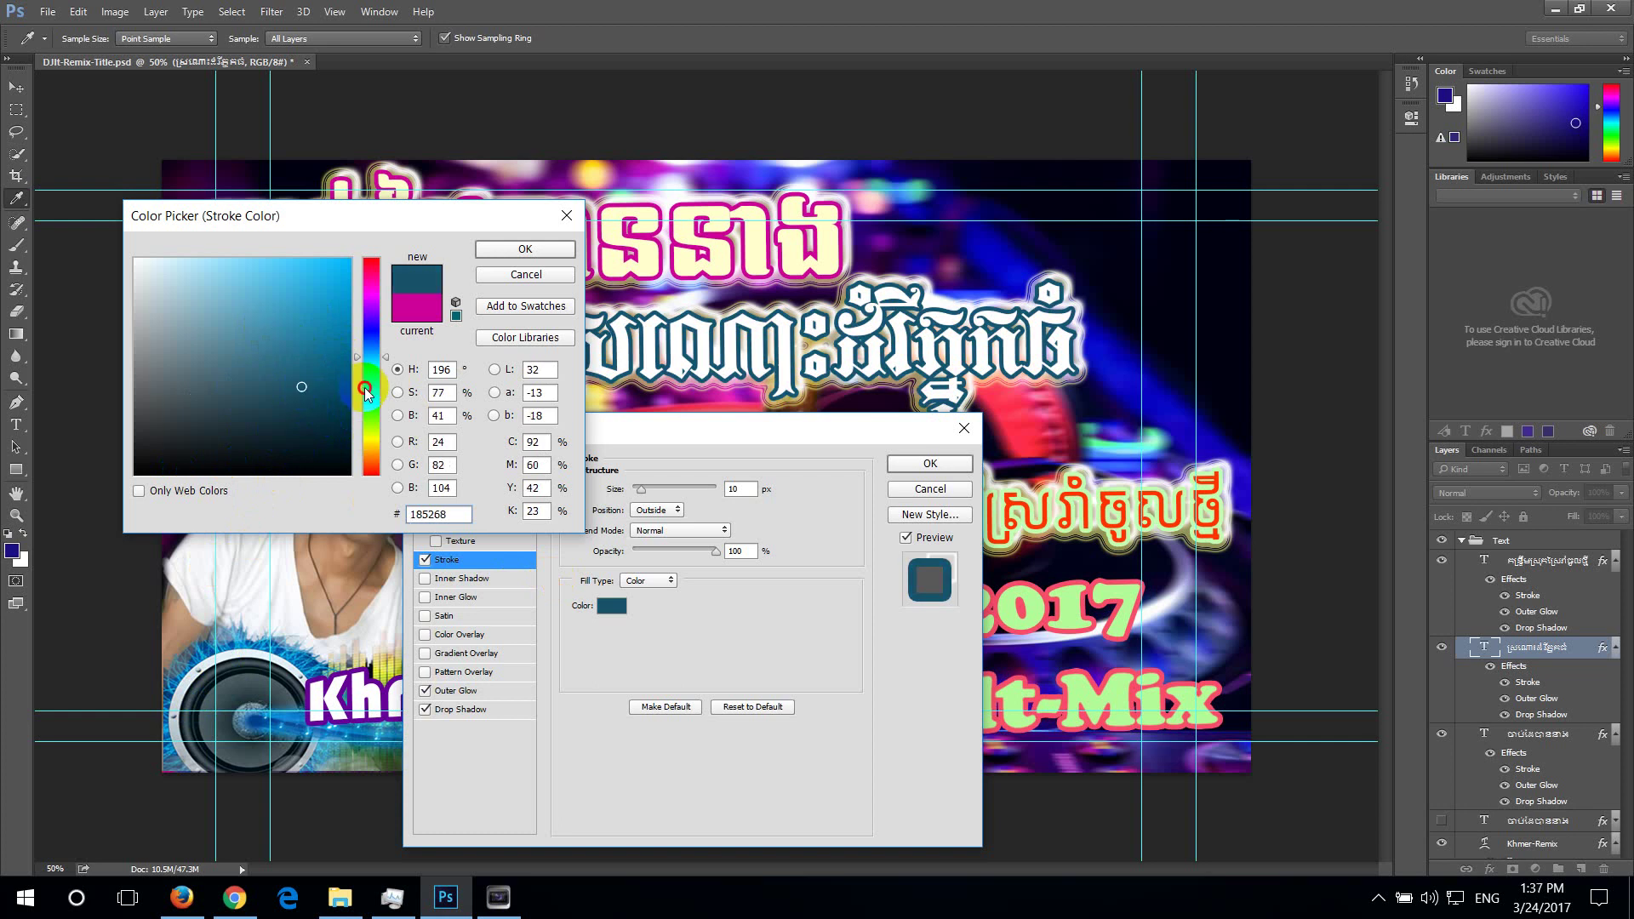
pyautogui.moveTo(371, 383); pyautogui.dragTo(371, 417)
pyautogui.click(276, 323)
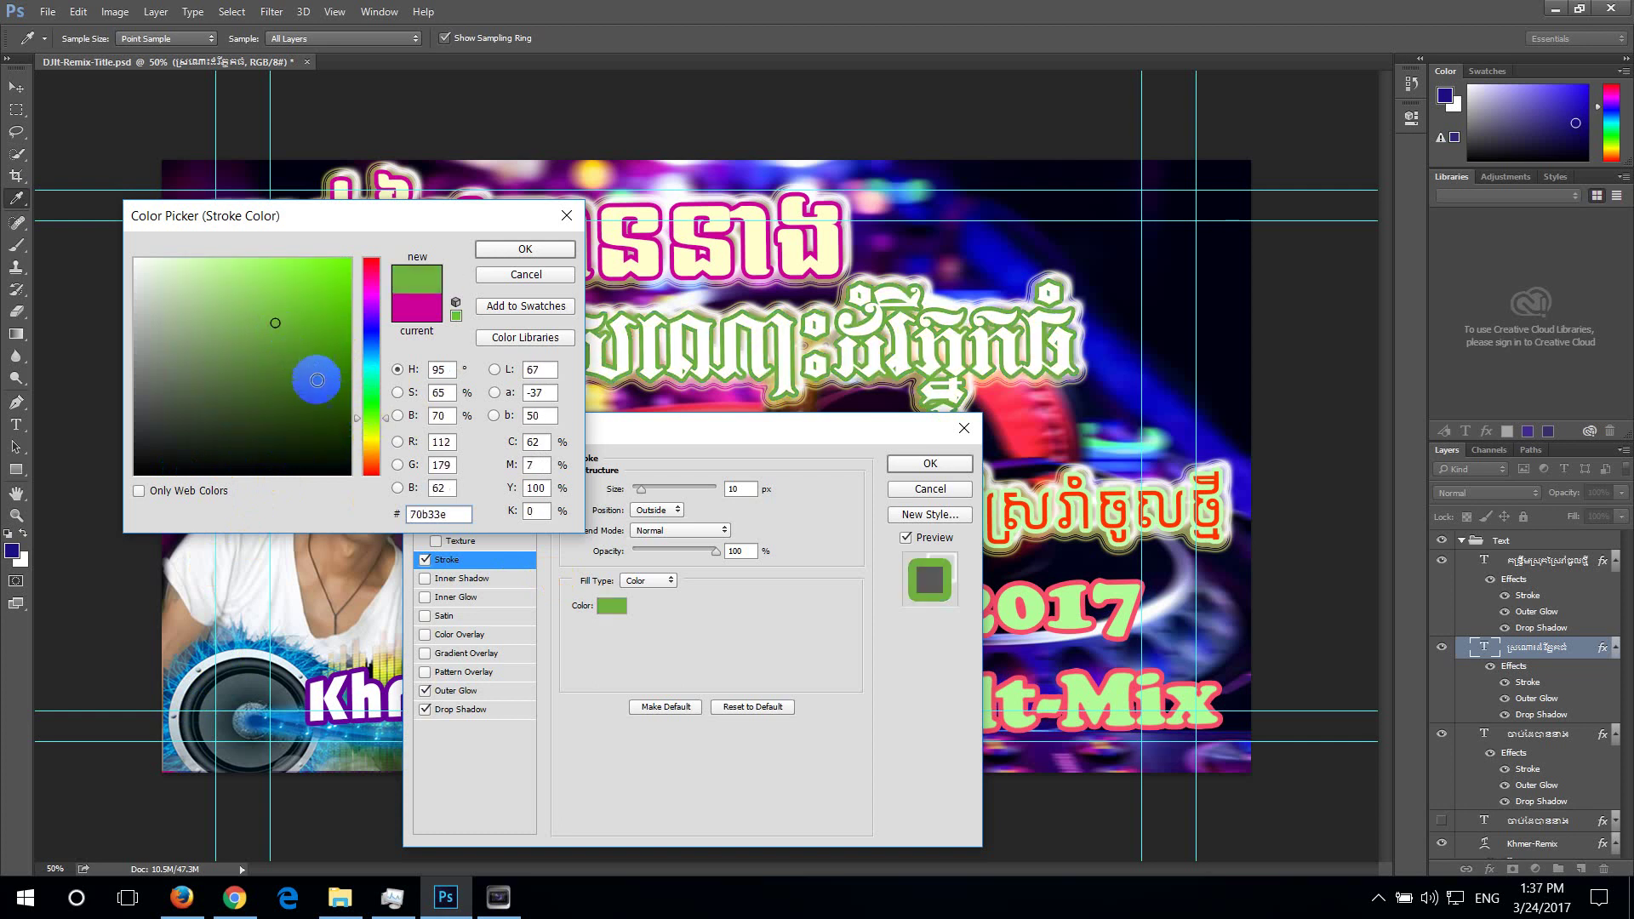
# Settle the stroke on purple #660099 sampled from the Khmer-Remix text outline
pyautogui.click(369, 397)
pyautogui.moveTo(369, 397)
pyautogui.mouseDown()
pyautogui.moveTo(371, 443)
pyautogui.moveTo(371, 413)
pyautogui.mouseUp()
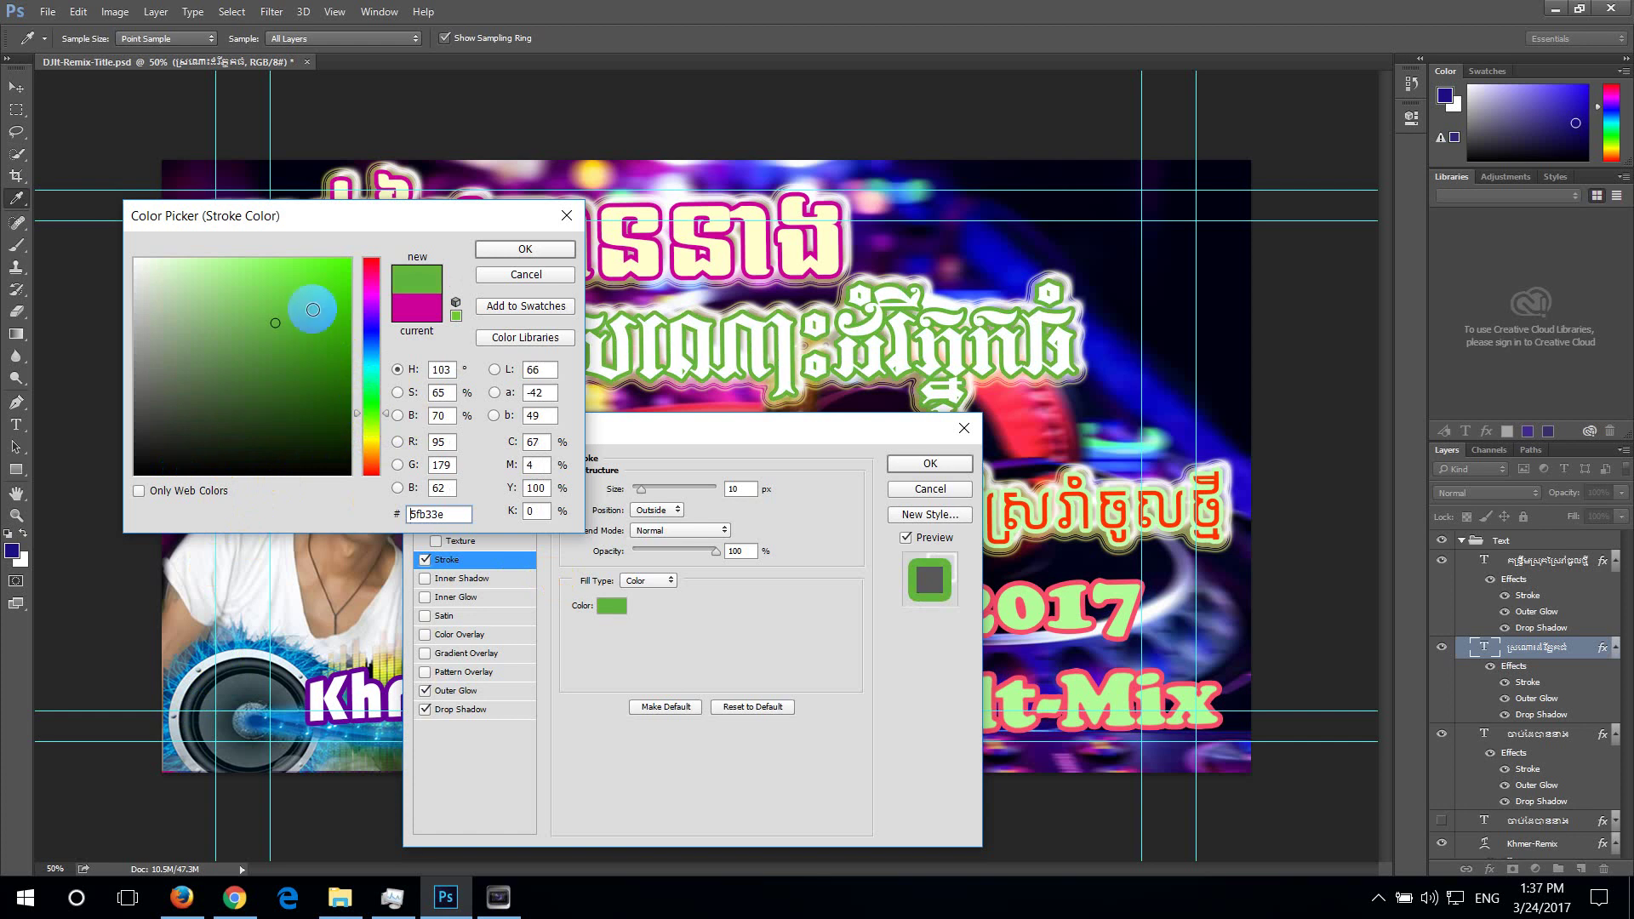
pyautogui.moveTo(310, 309)
pyautogui.mouseDown()
pyautogui.moveTo(339, 303)
pyautogui.moveTo(327, 362)
pyautogui.mouseUp()
pyautogui.click(345, 383)
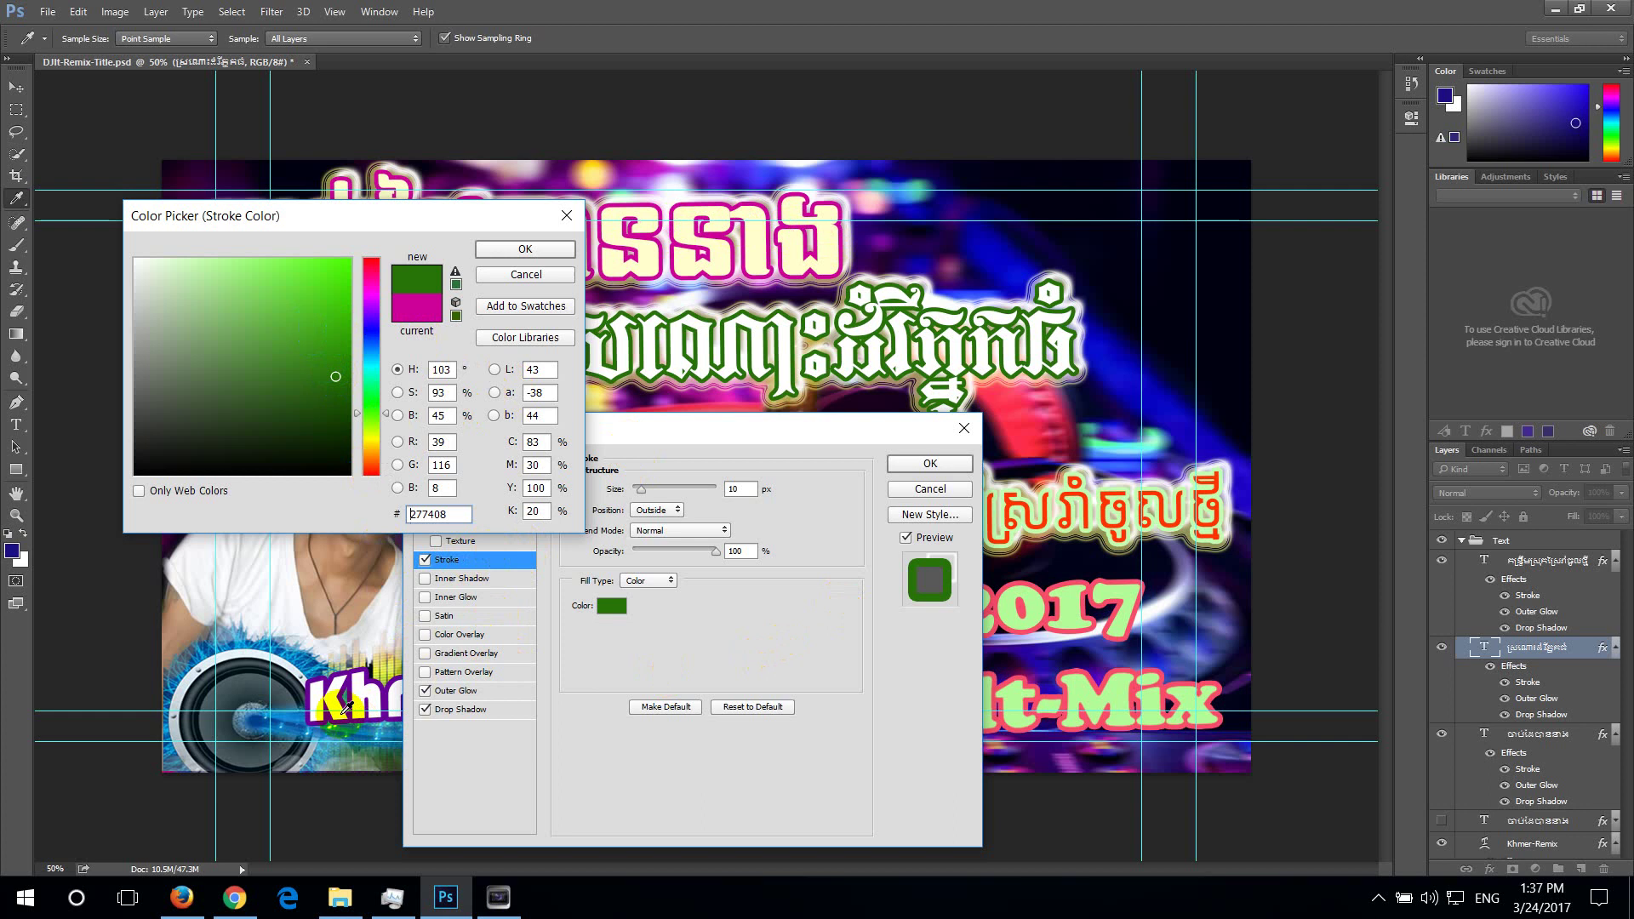
pyautogui.click(345, 670)
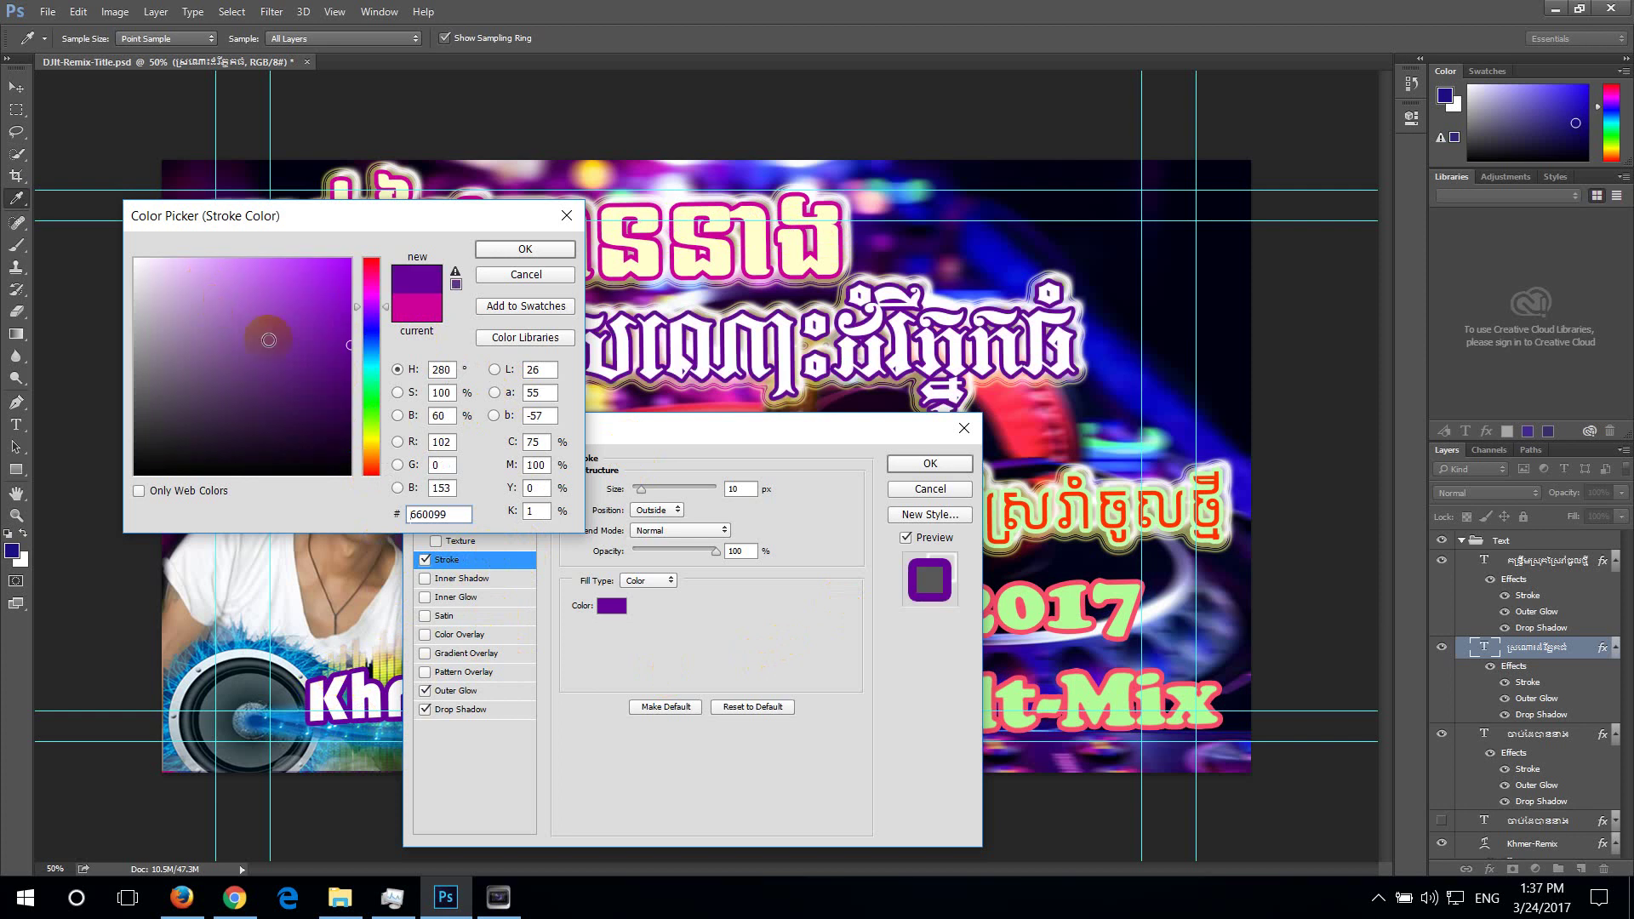
pyautogui.click(525, 249)
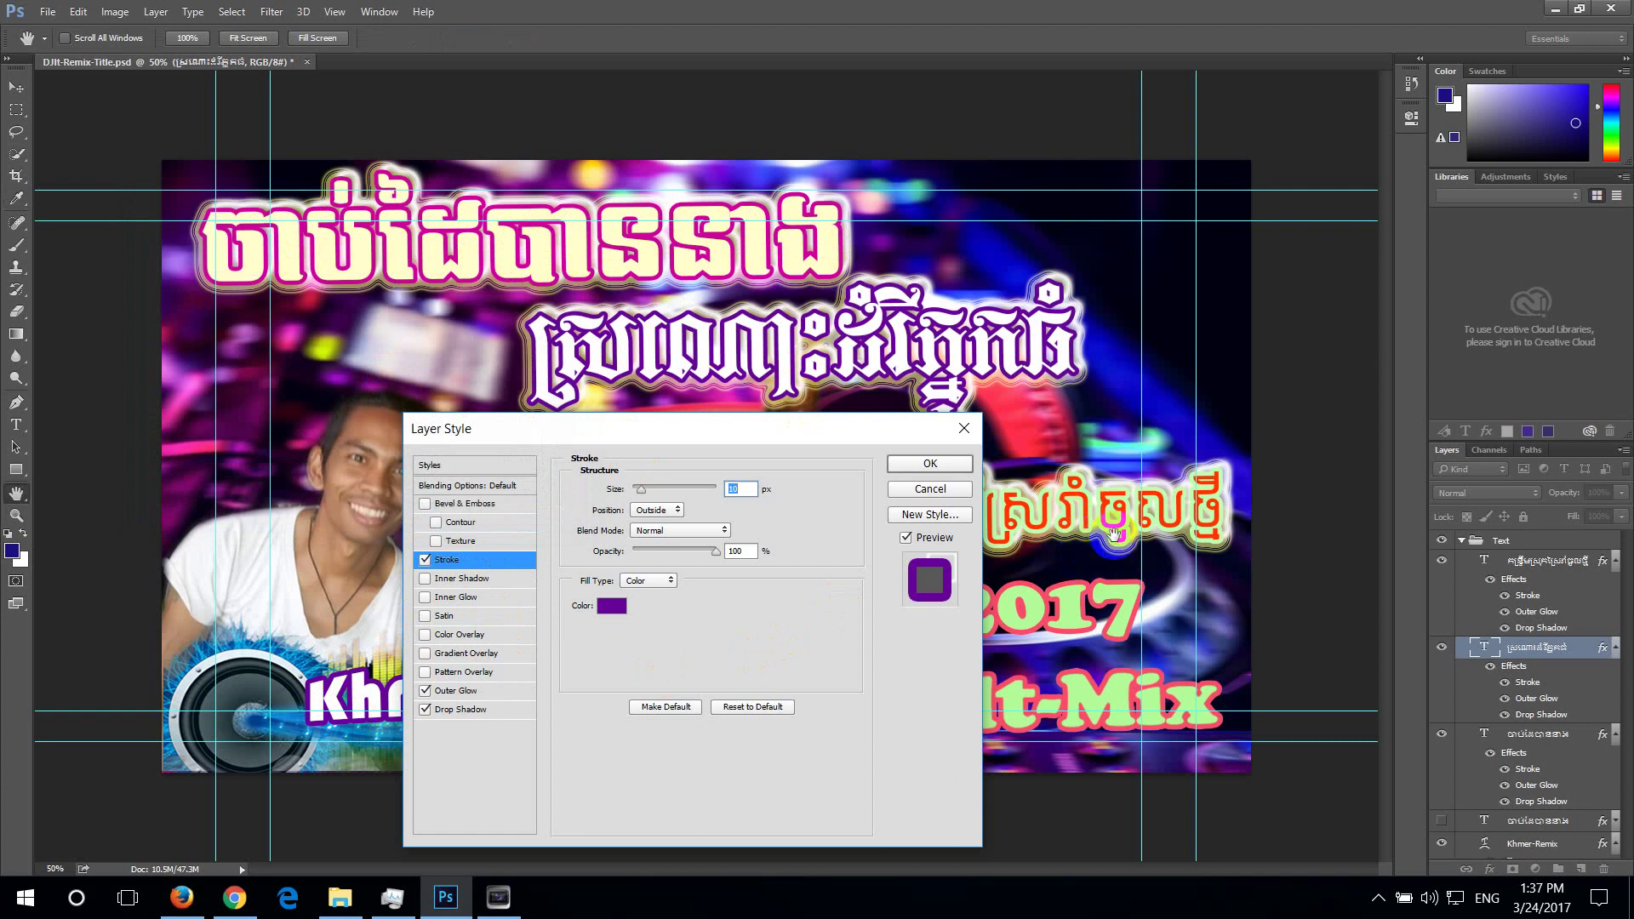
pyautogui.click(931, 469)
# Toggle the Drop Shadow off and on to compare, leaving it enabled
pyautogui.moveTo(579, 430)
pyautogui.mouseDown()
pyautogui.moveTo(259, 362)
pyautogui.moveTo(221, 370)
pyautogui.mouseUp()
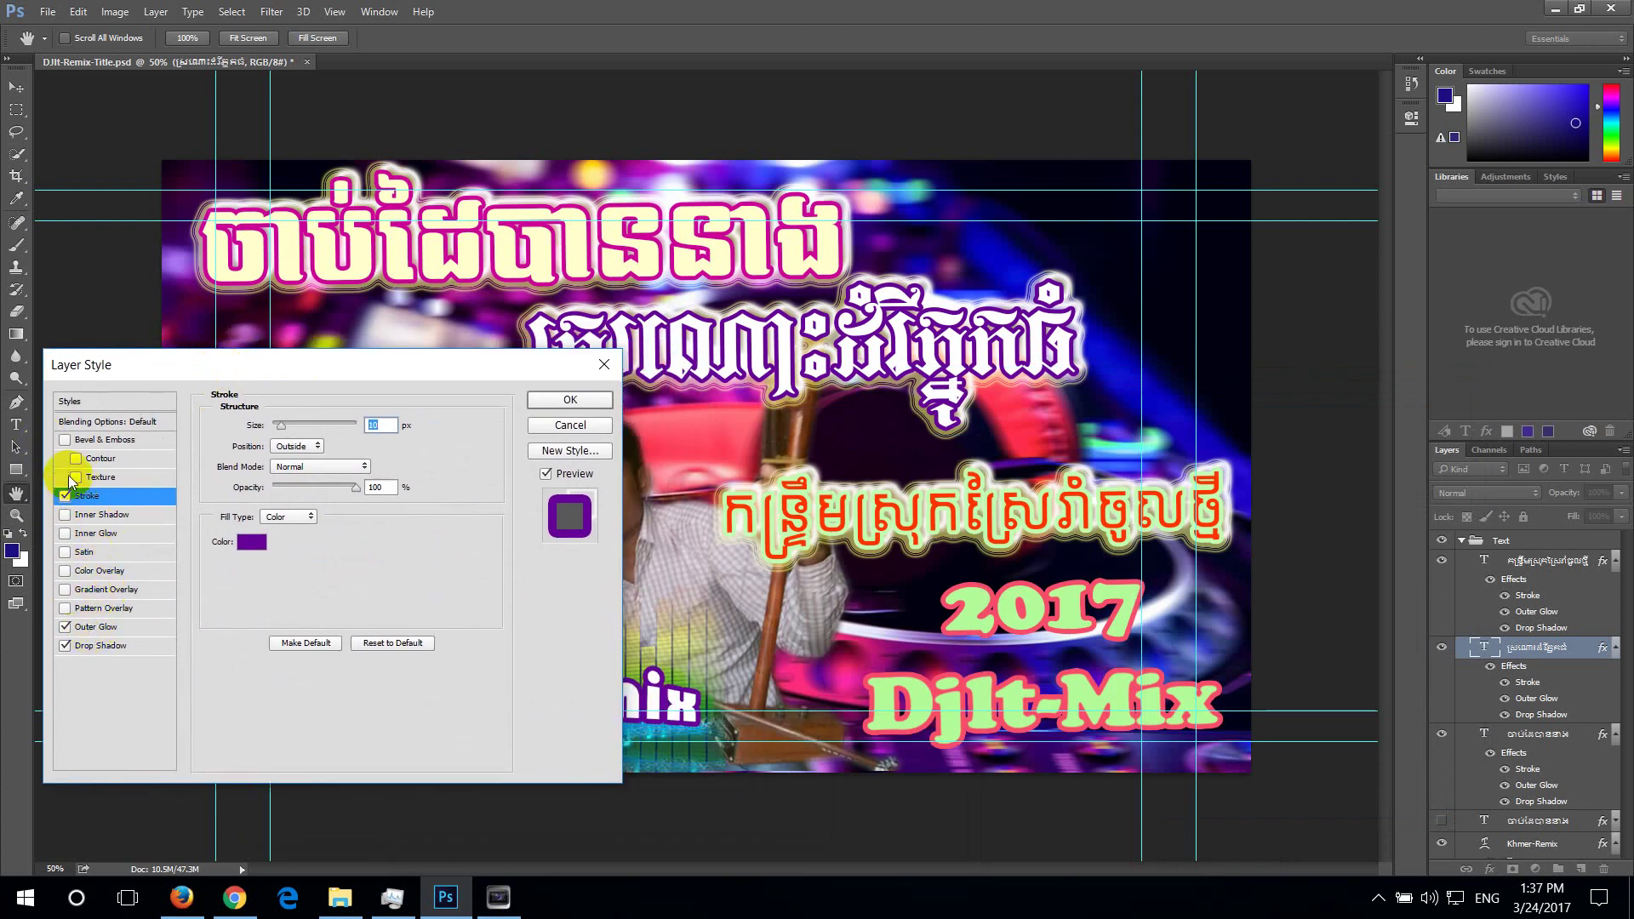
pyautogui.click(67, 647)
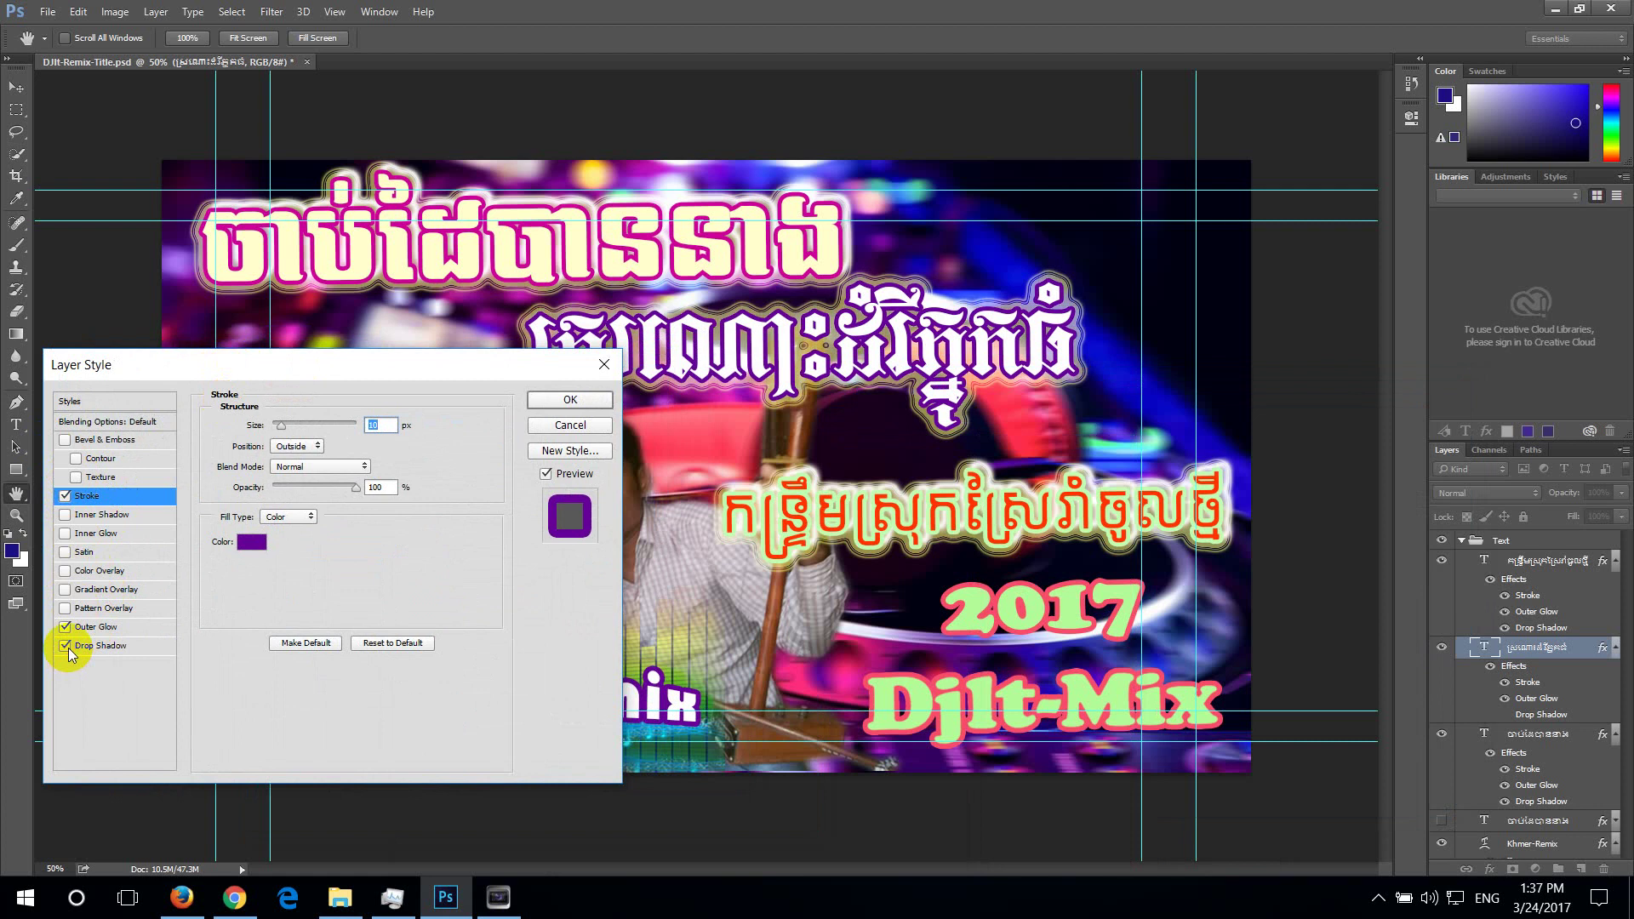
pyautogui.click(66, 646)
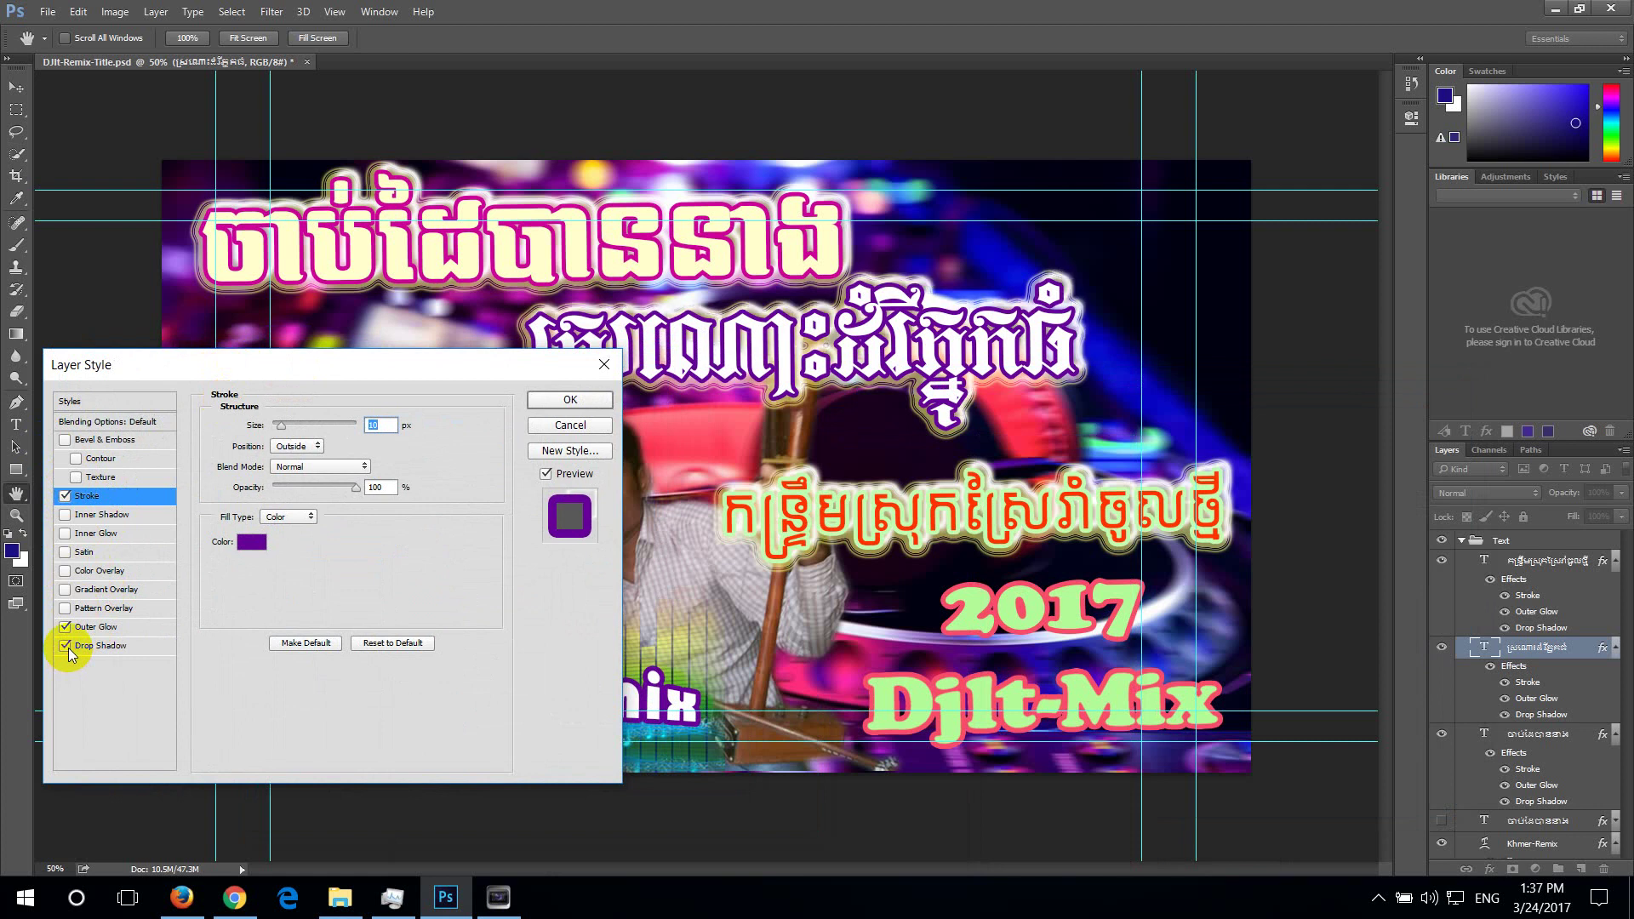
pyautogui.click(68, 648)
pyautogui.click(67, 646)
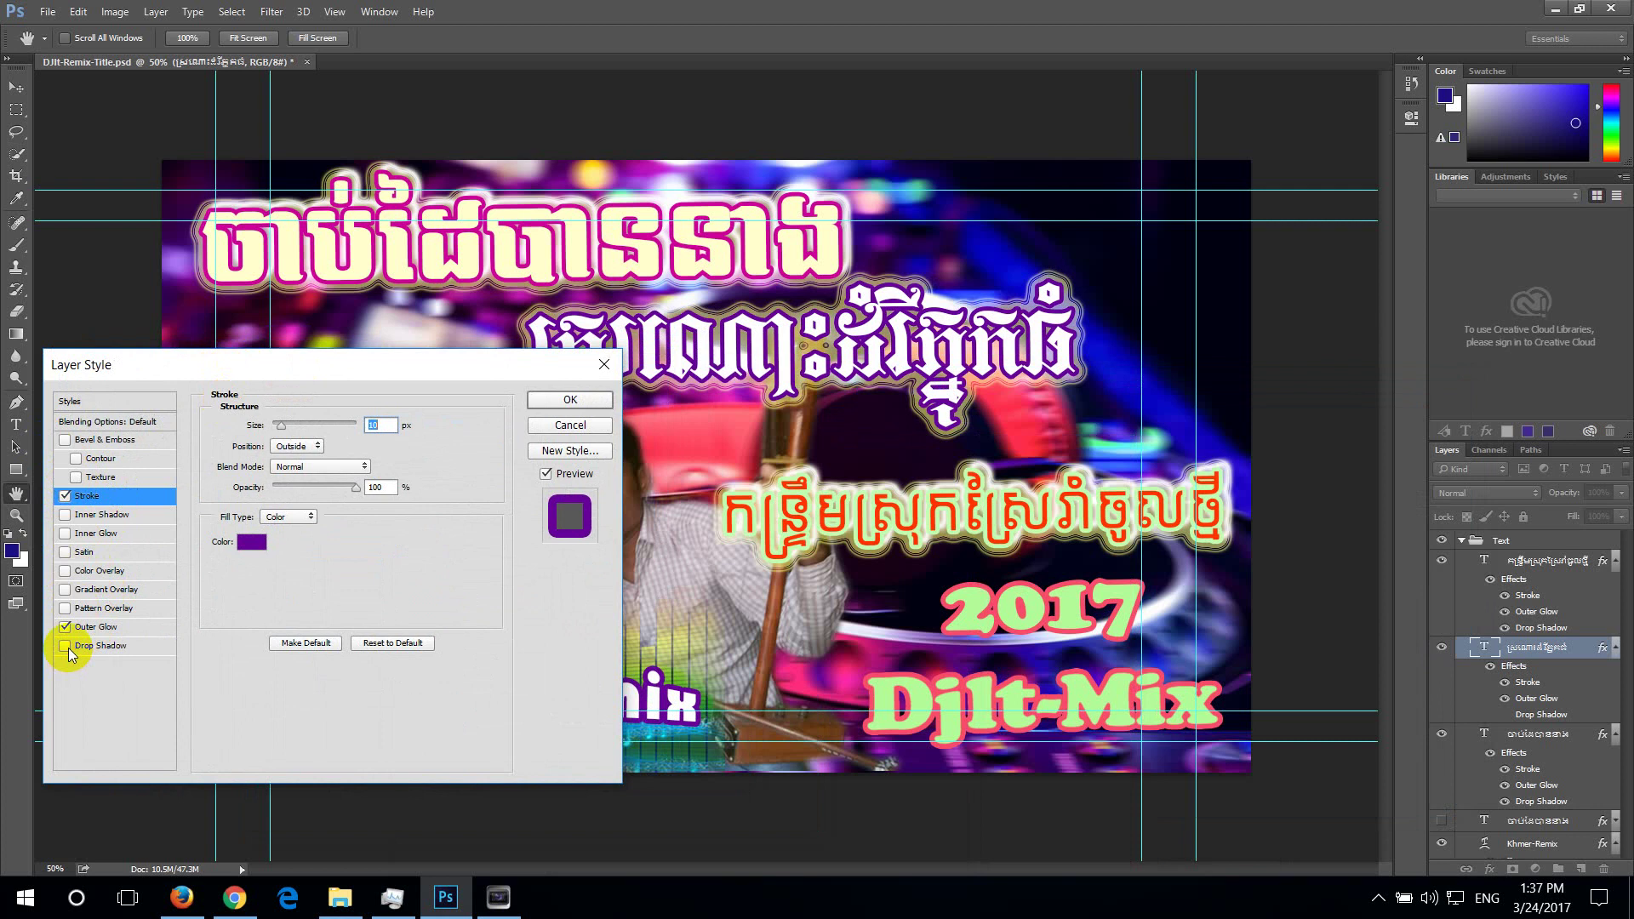
pyautogui.click(65, 647)
pyautogui.click(90, 646)
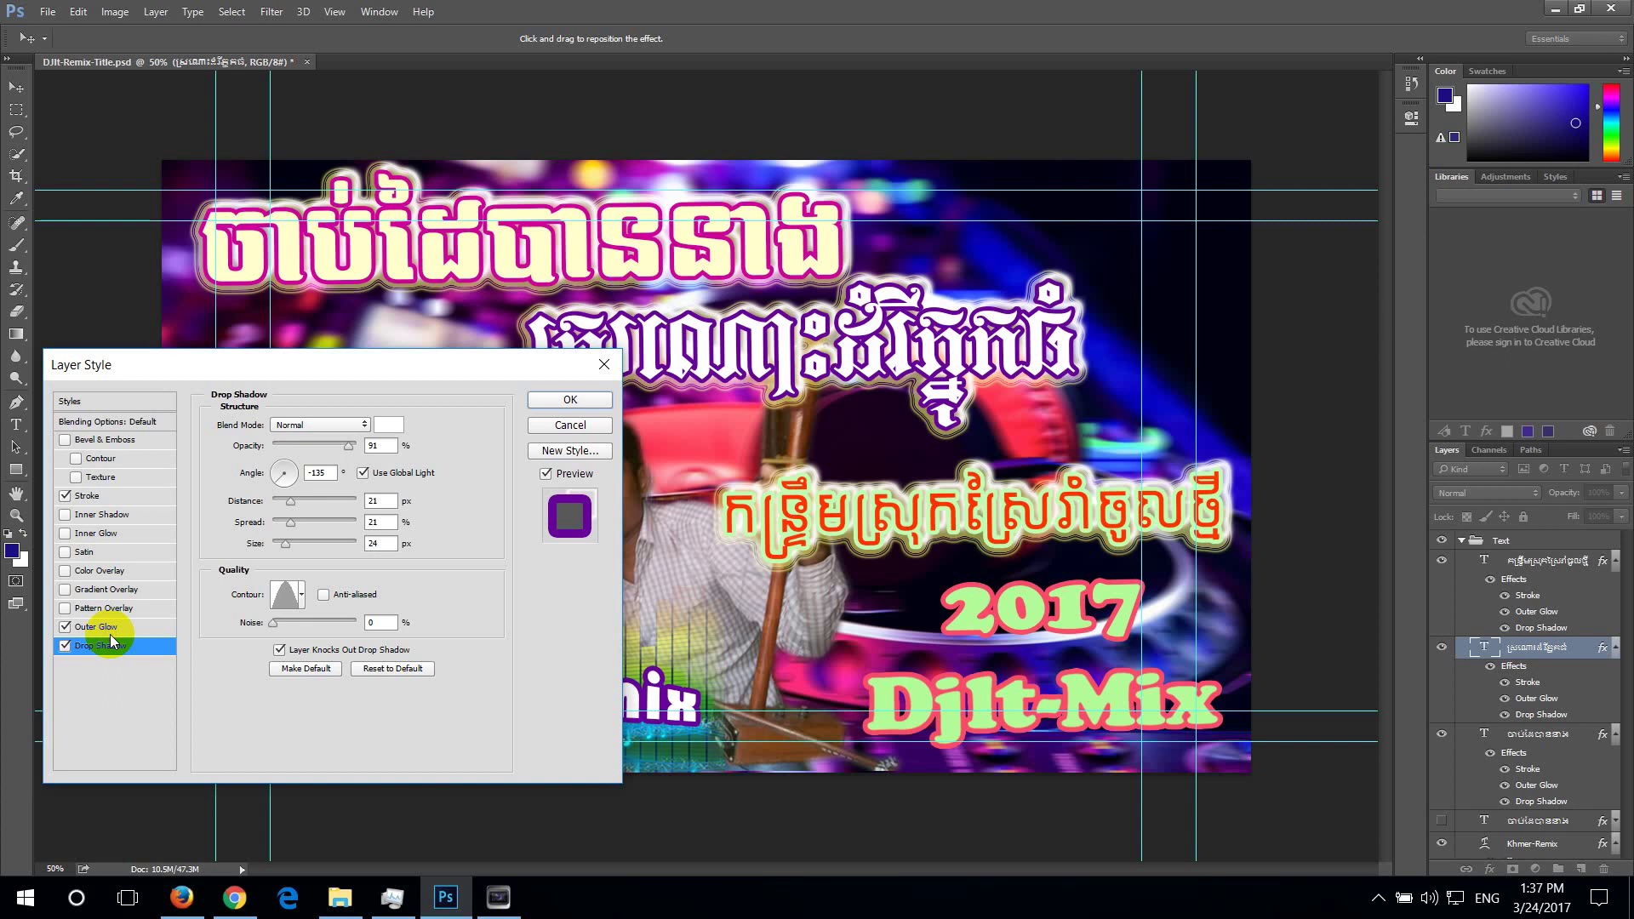
# Raise the Outer Glow opacity to about 90% and apply the layer style
pyautogui.click(101, 628)
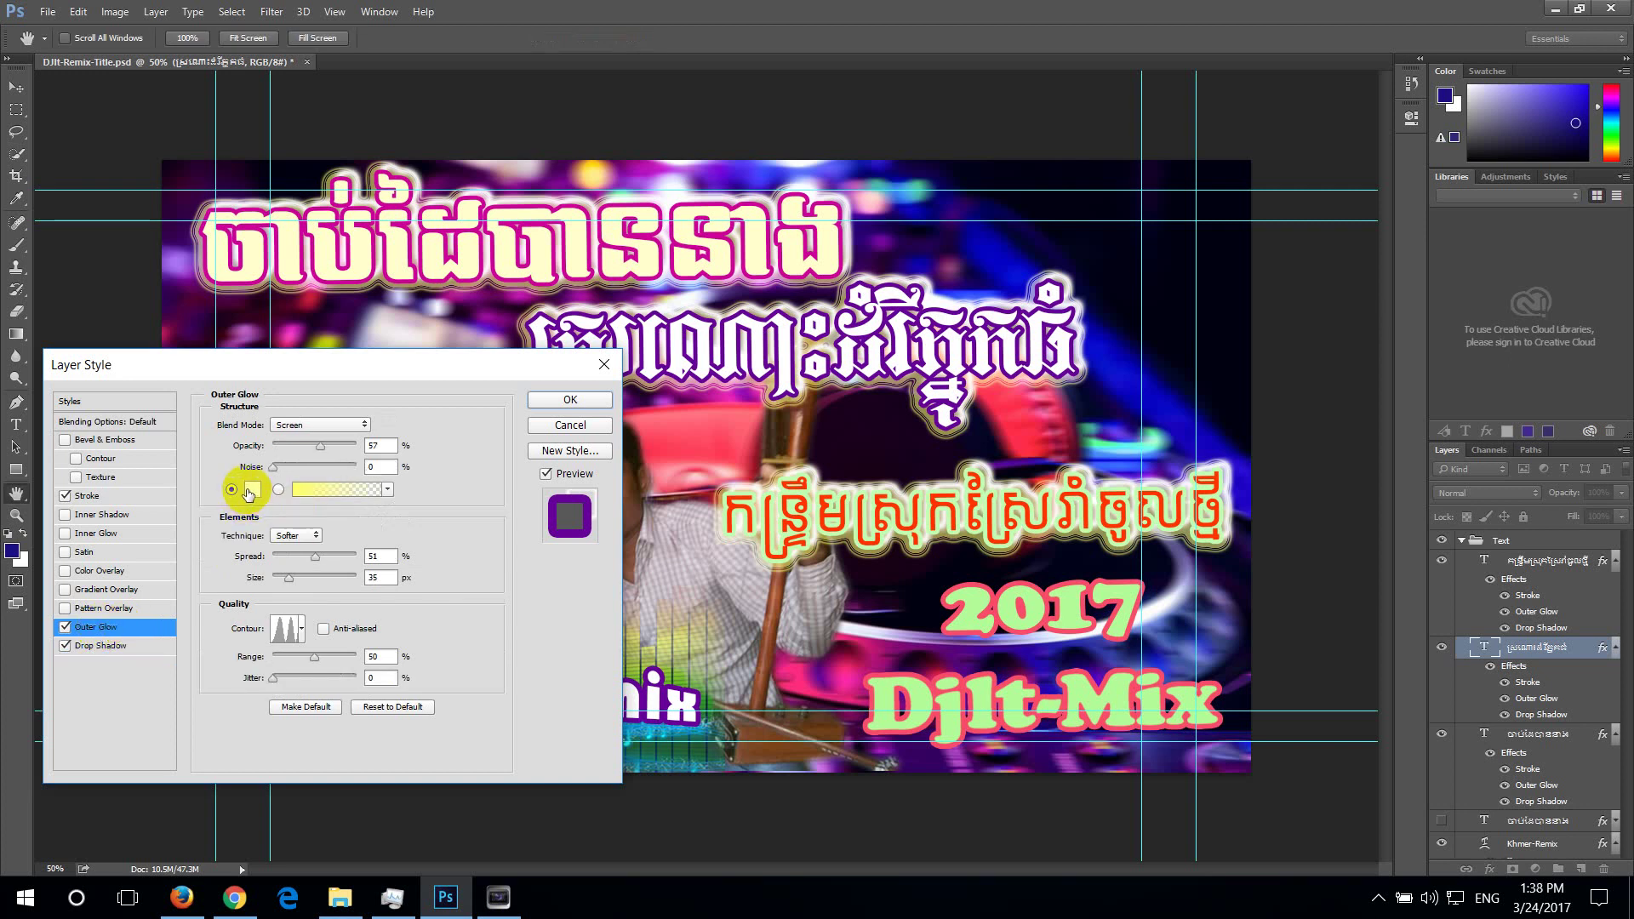
pyautogui.click(66, 627)
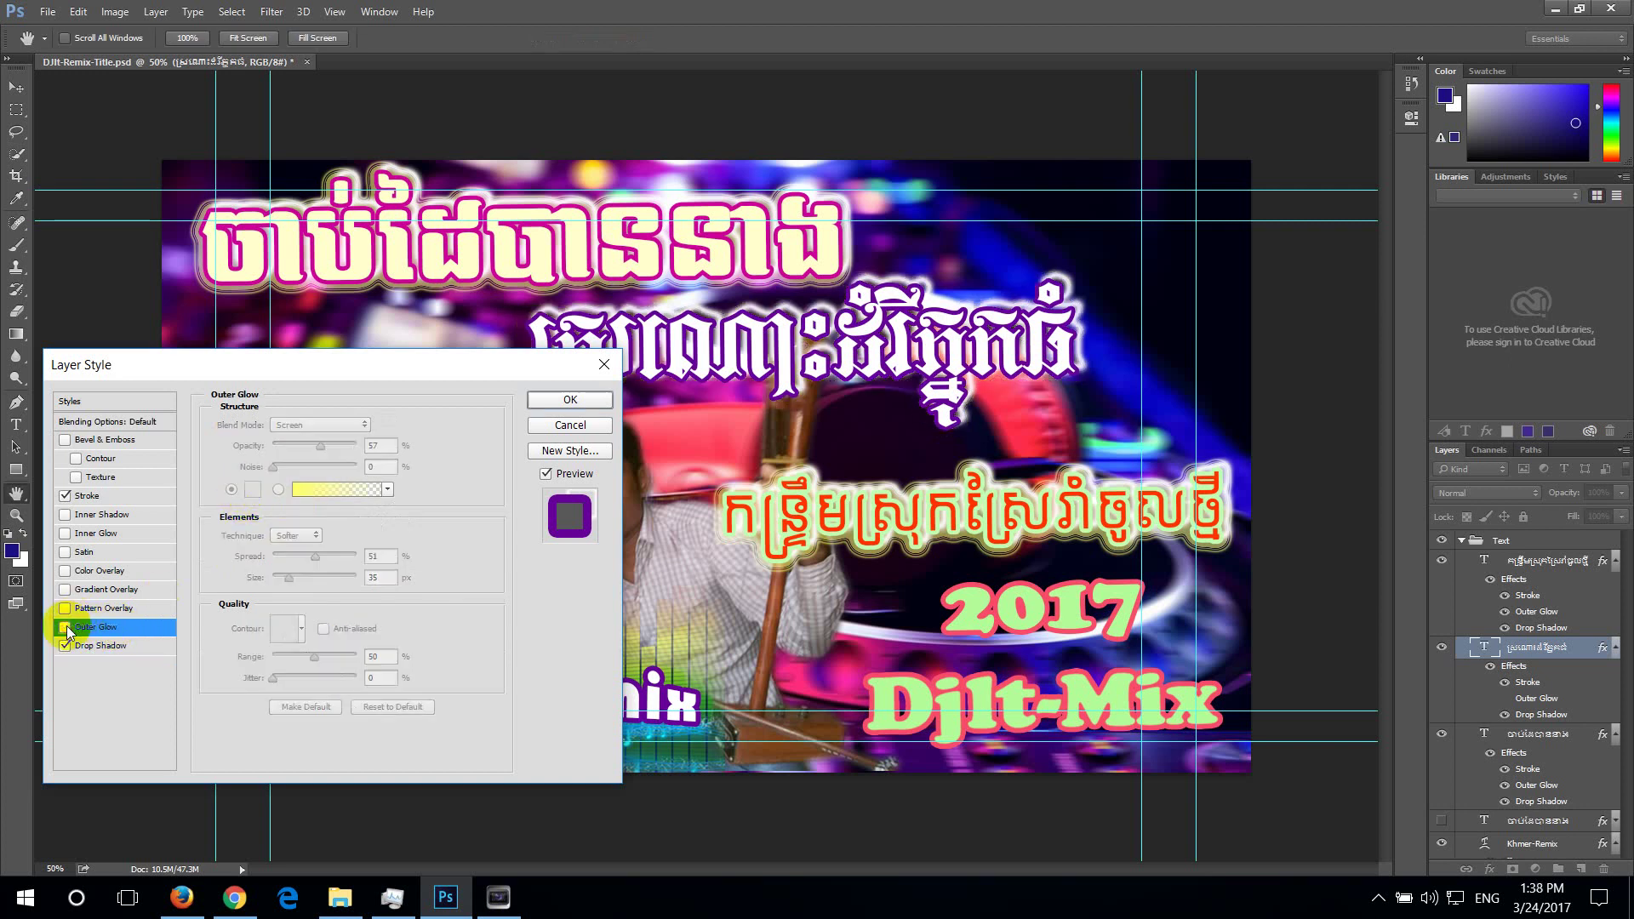
pyautogui.click(65, 627)
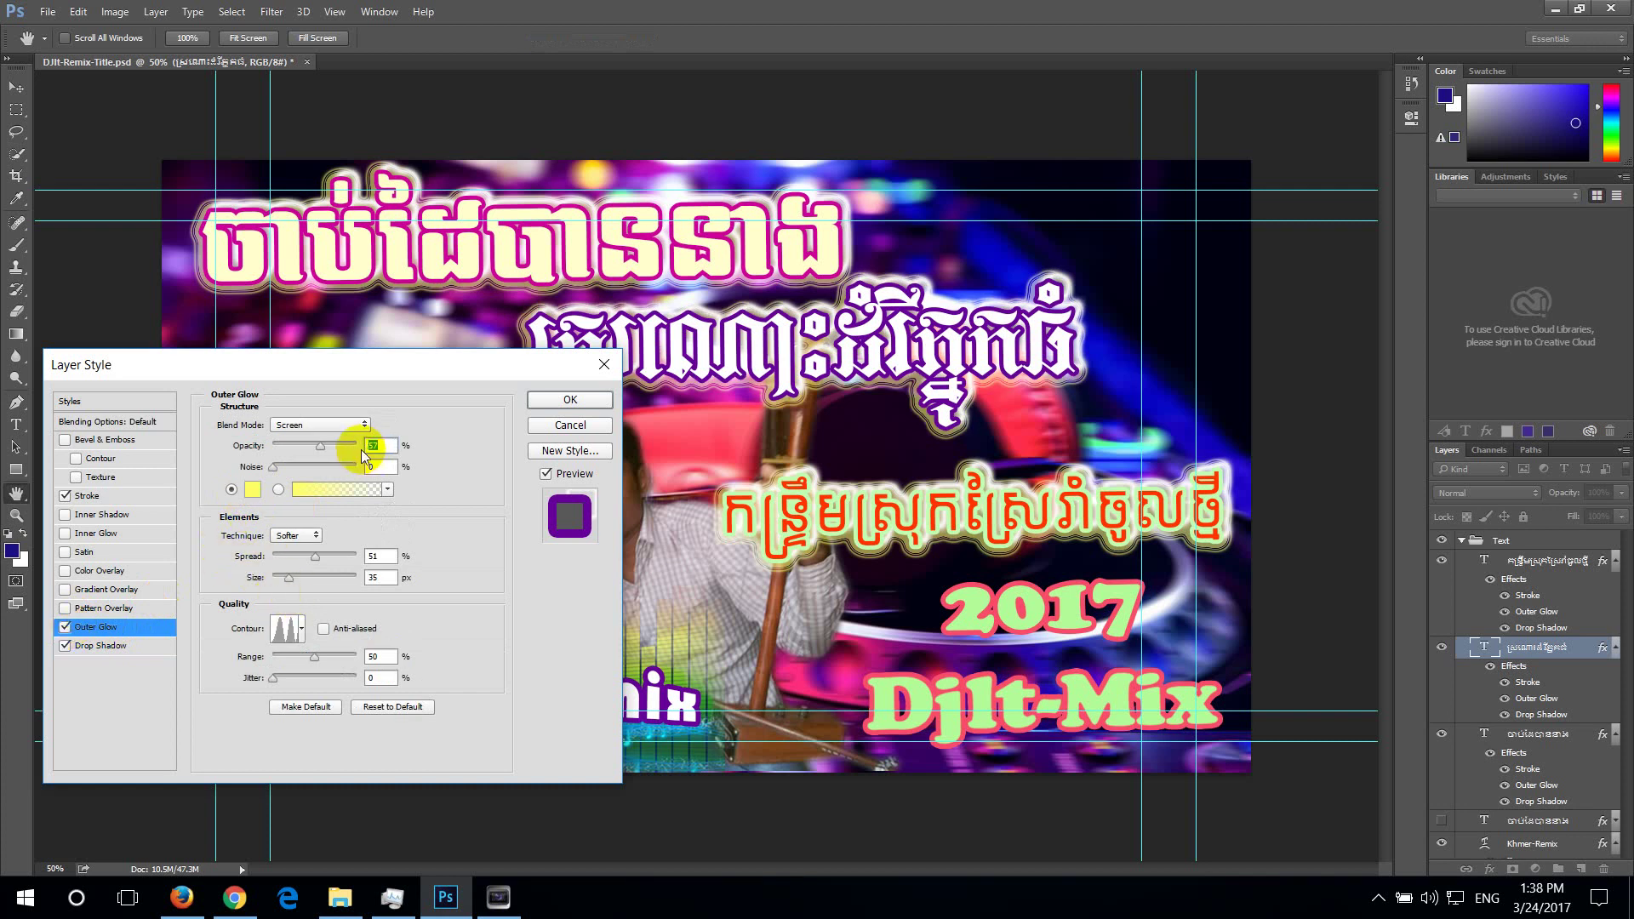
pyautogui.moveTo(315, 449); pyautogui.dragTo(330, 444)
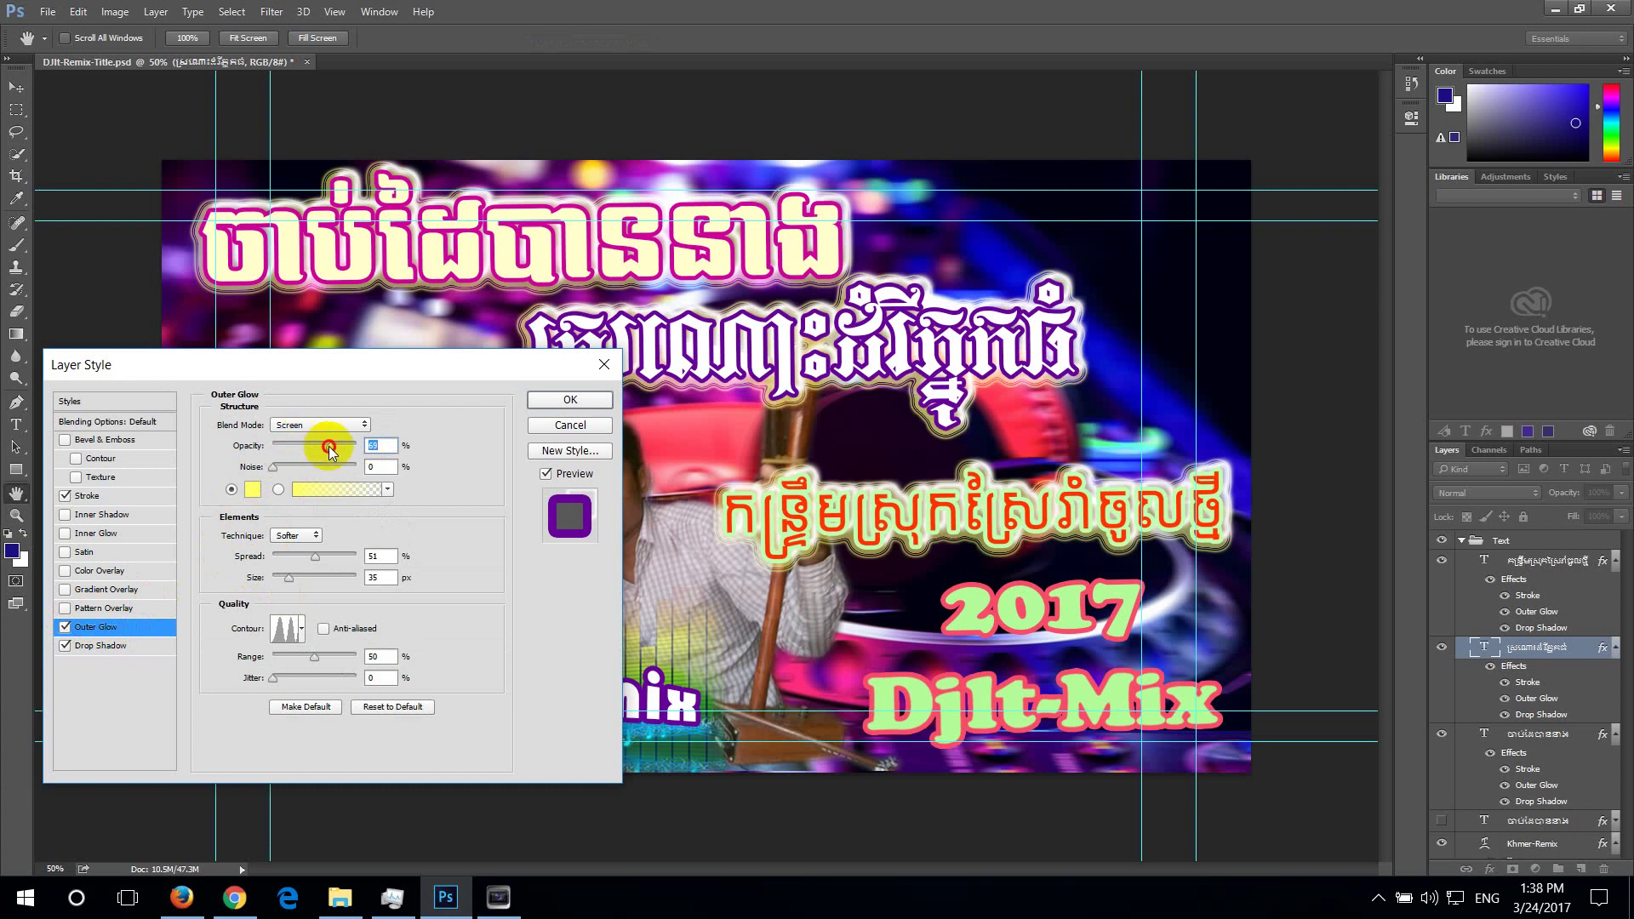
pyautogui.moveTo(332, 445)
pyautogui.mouseDown()
pyautogui.moveTo(349, 449)
pyautogui.moveTo(332, 453)
pyautogui.mouseUp()
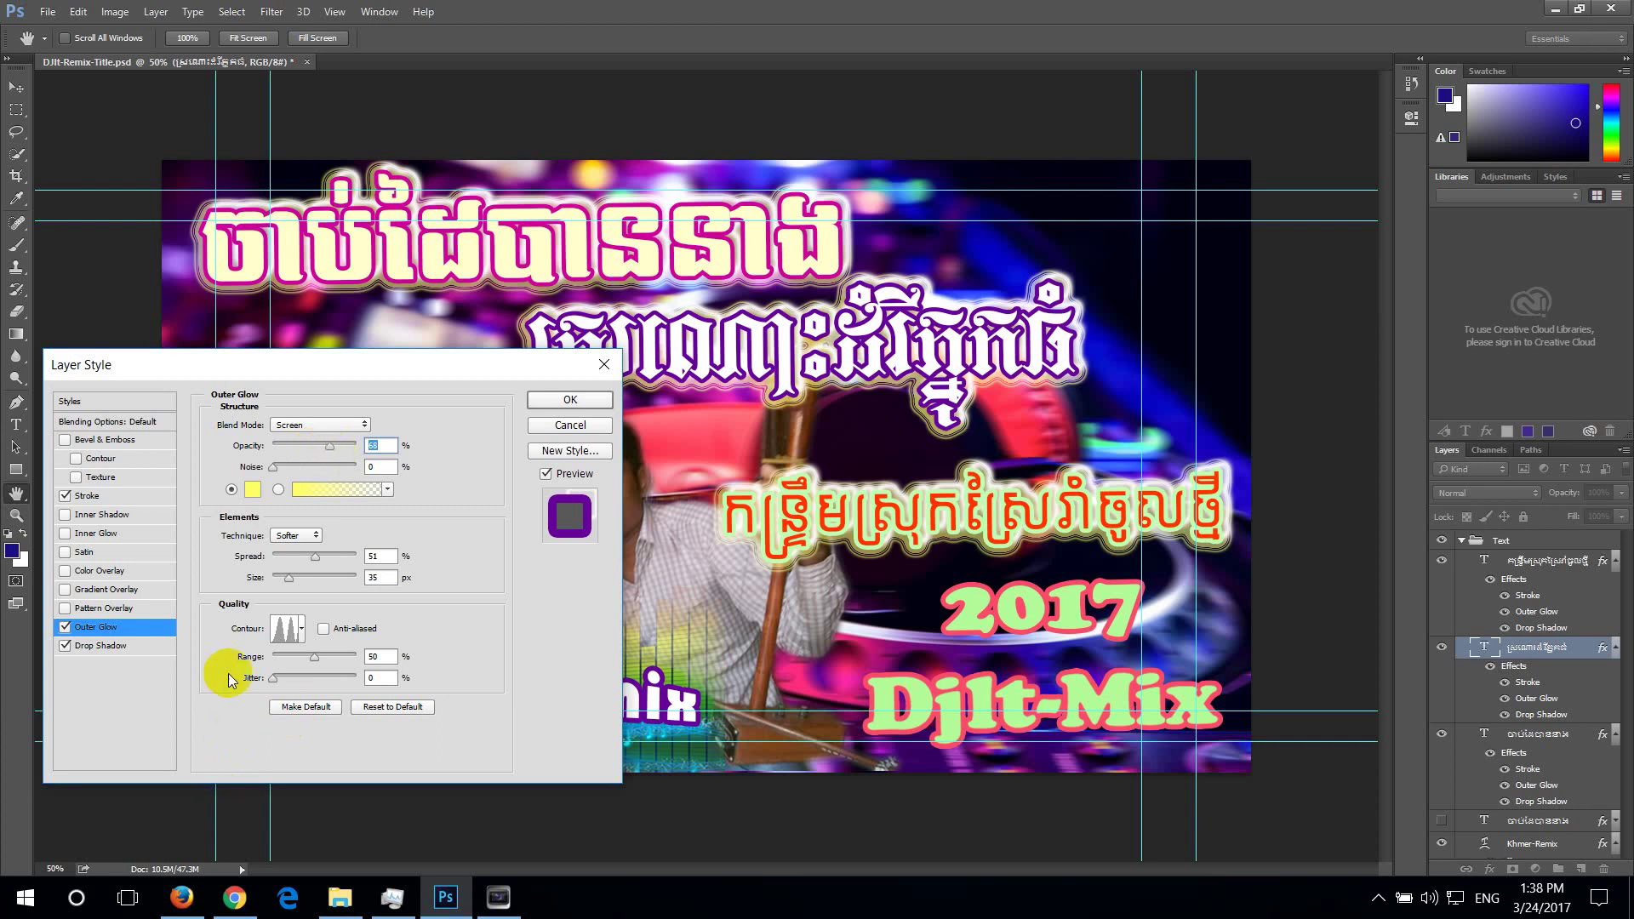
pyautogui.click(570, 399)
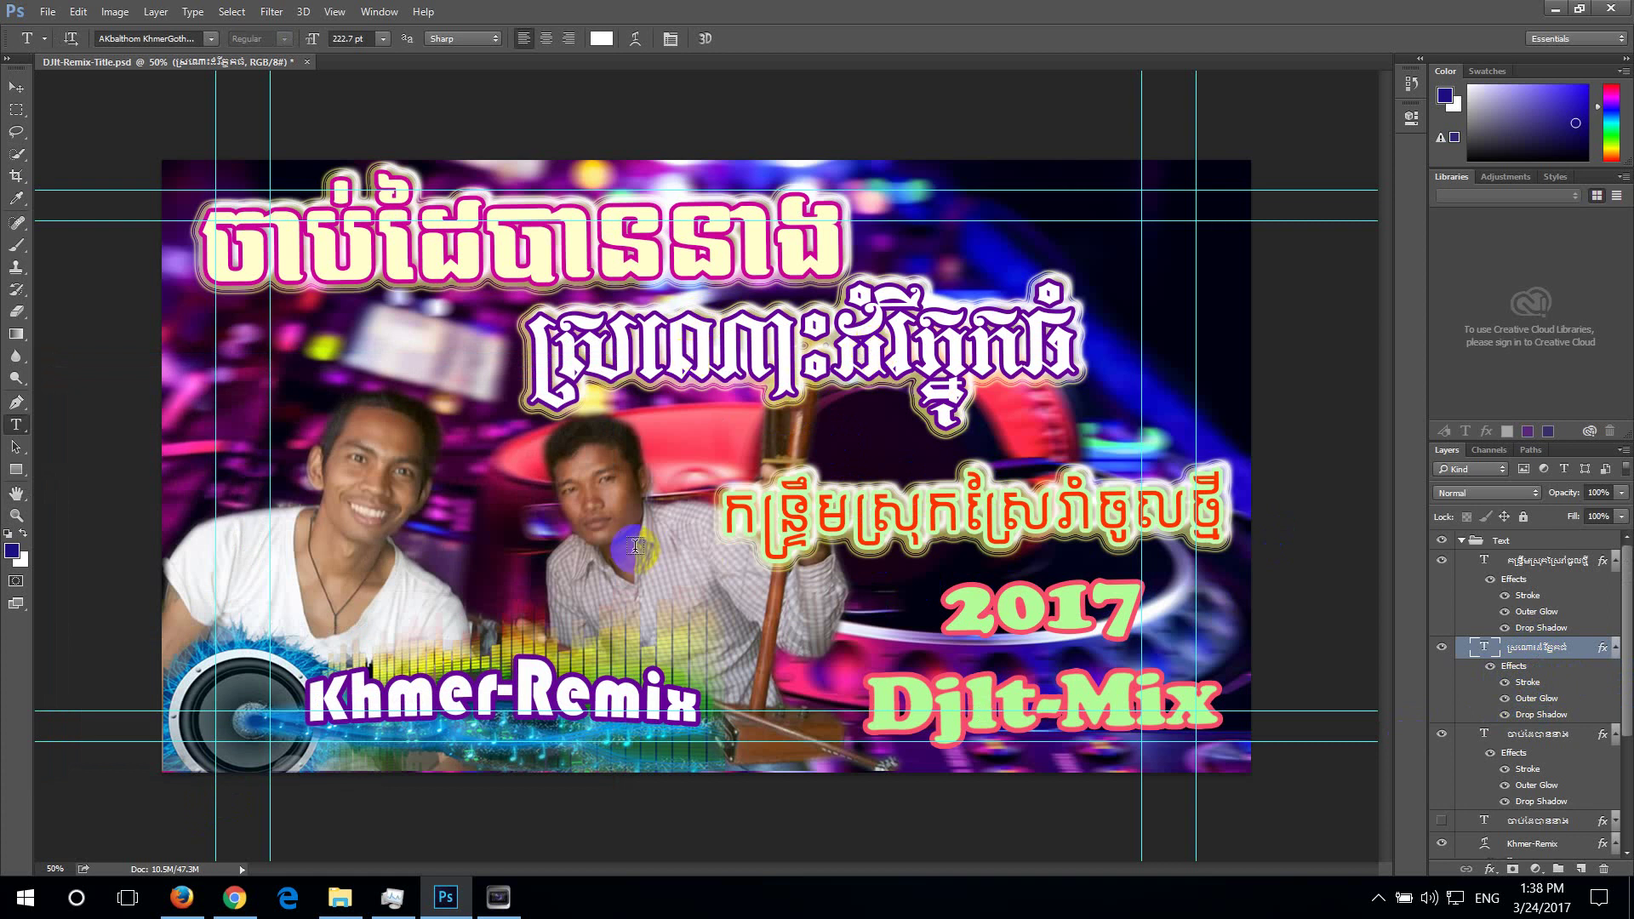
# Collapse the effects lists of the top text layers and the Khmer-Remix layer
pyautogui.click(1614, 565)
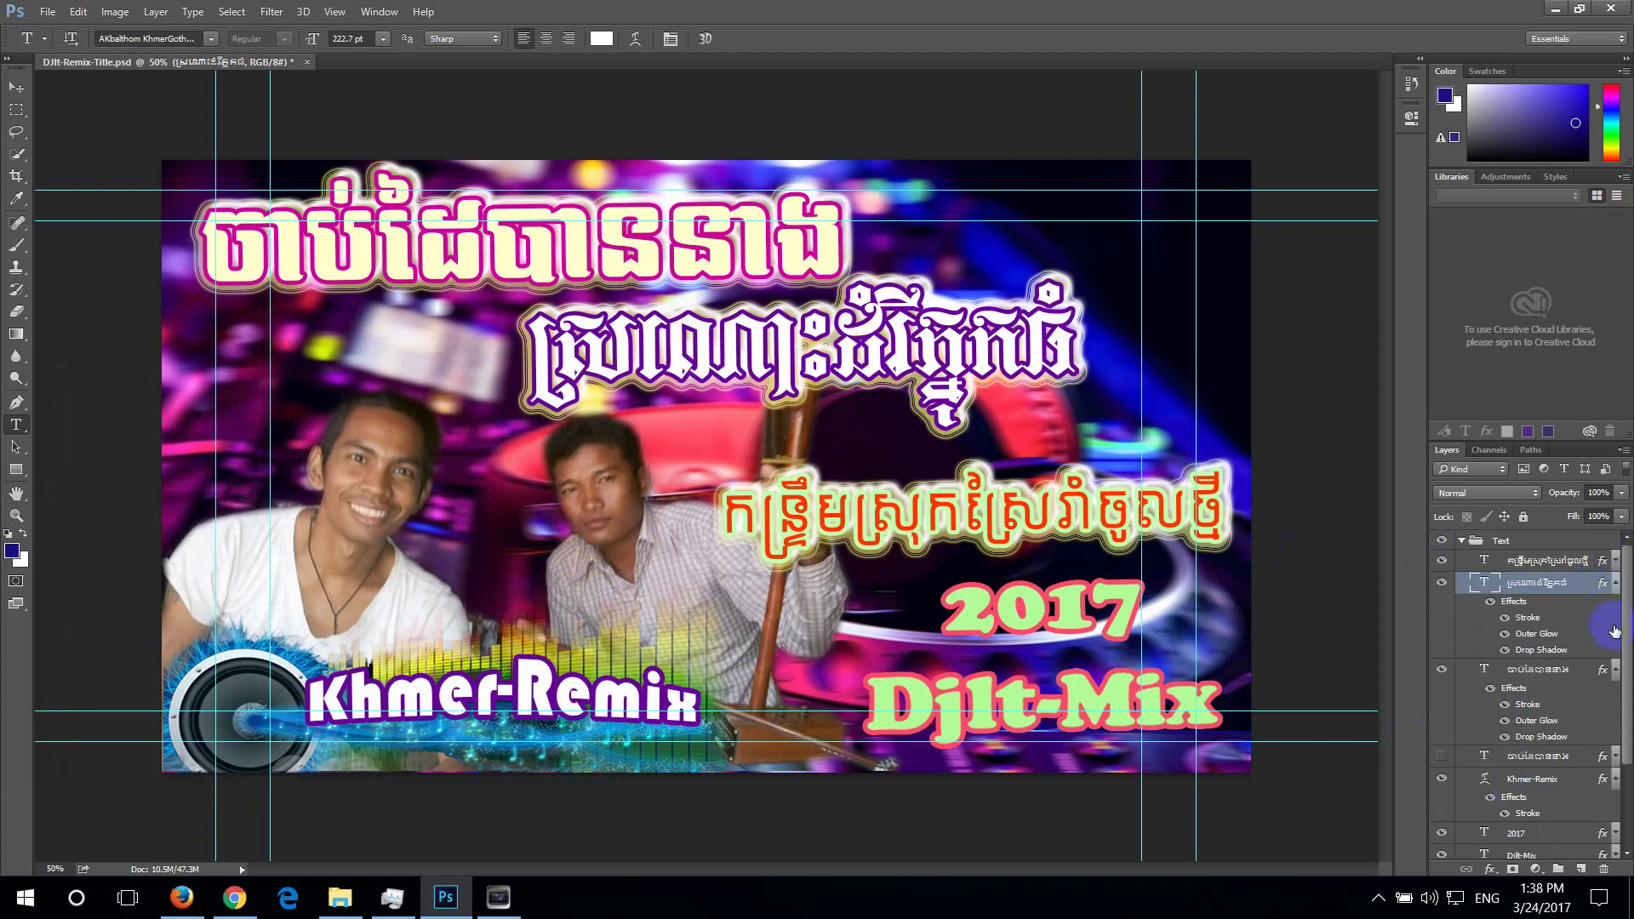
pyautogui.click(1615, 584)
pyautogui.click(1614, 605)
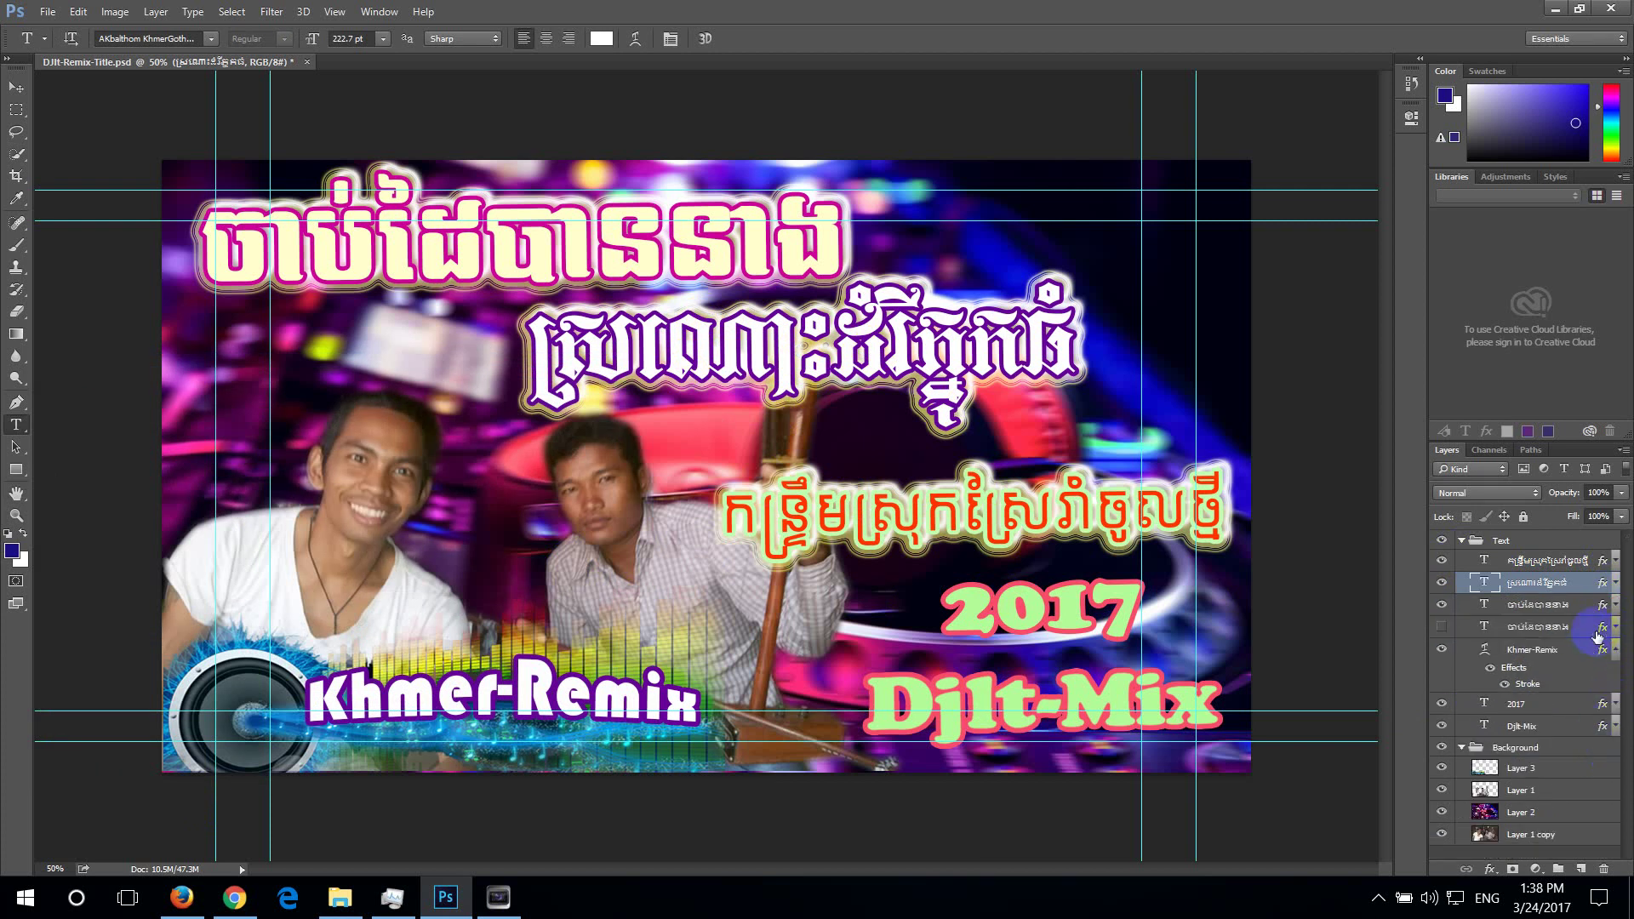
pyautogui.click(1614, 652)
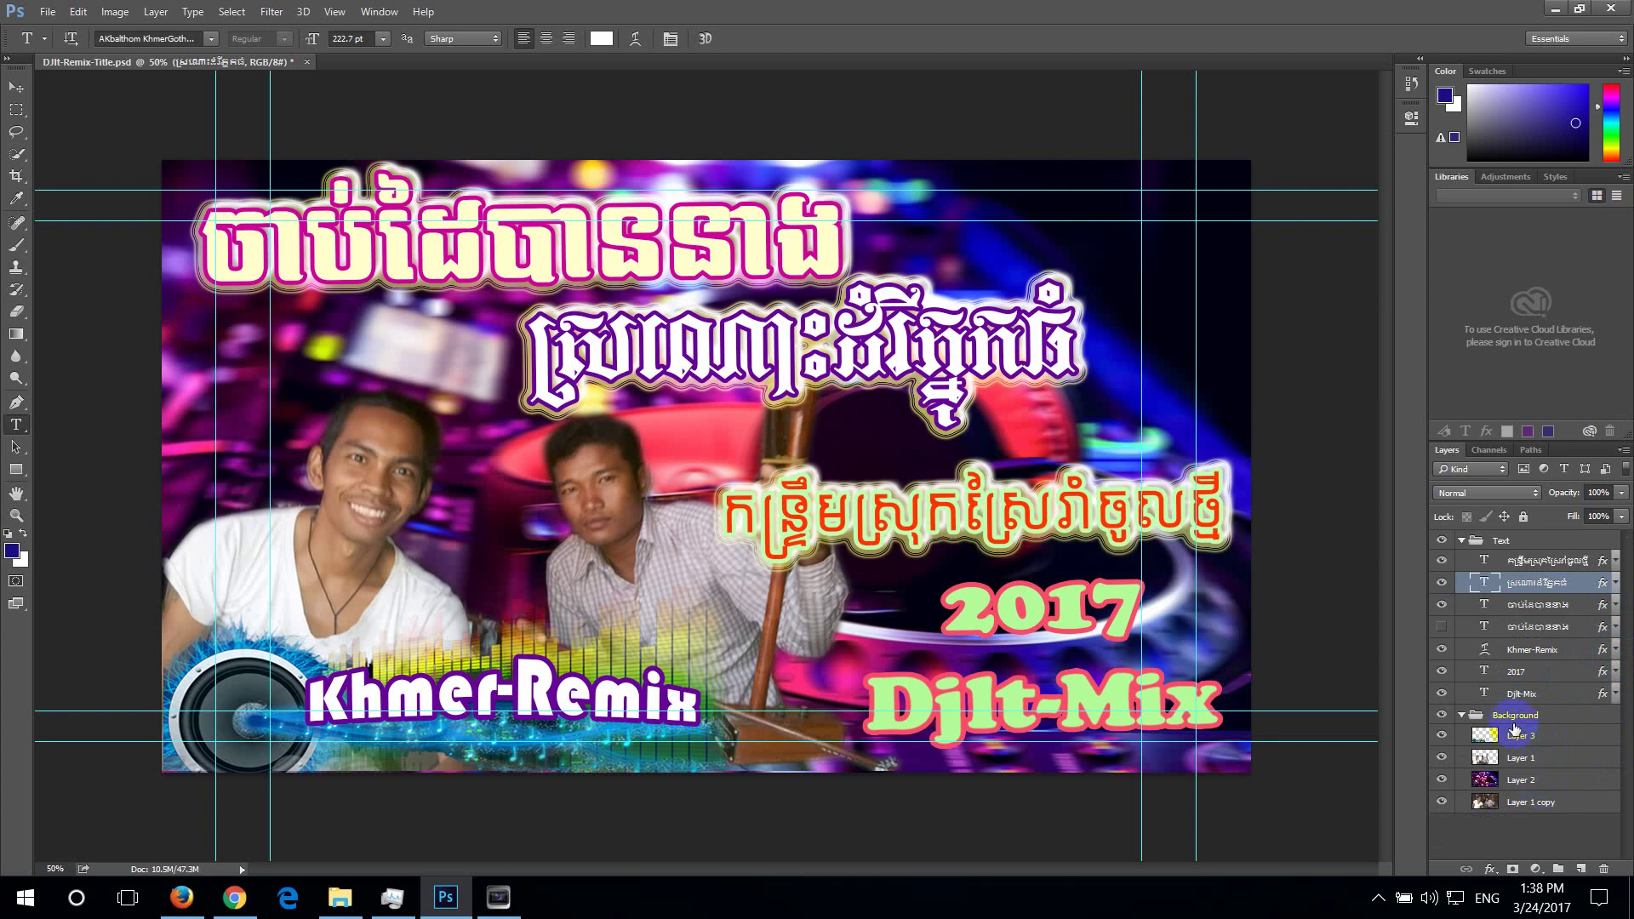
# Select the Text group, then select the hidden fourth text layer, leaving it hidden
pyautogui.click(1461, 541)
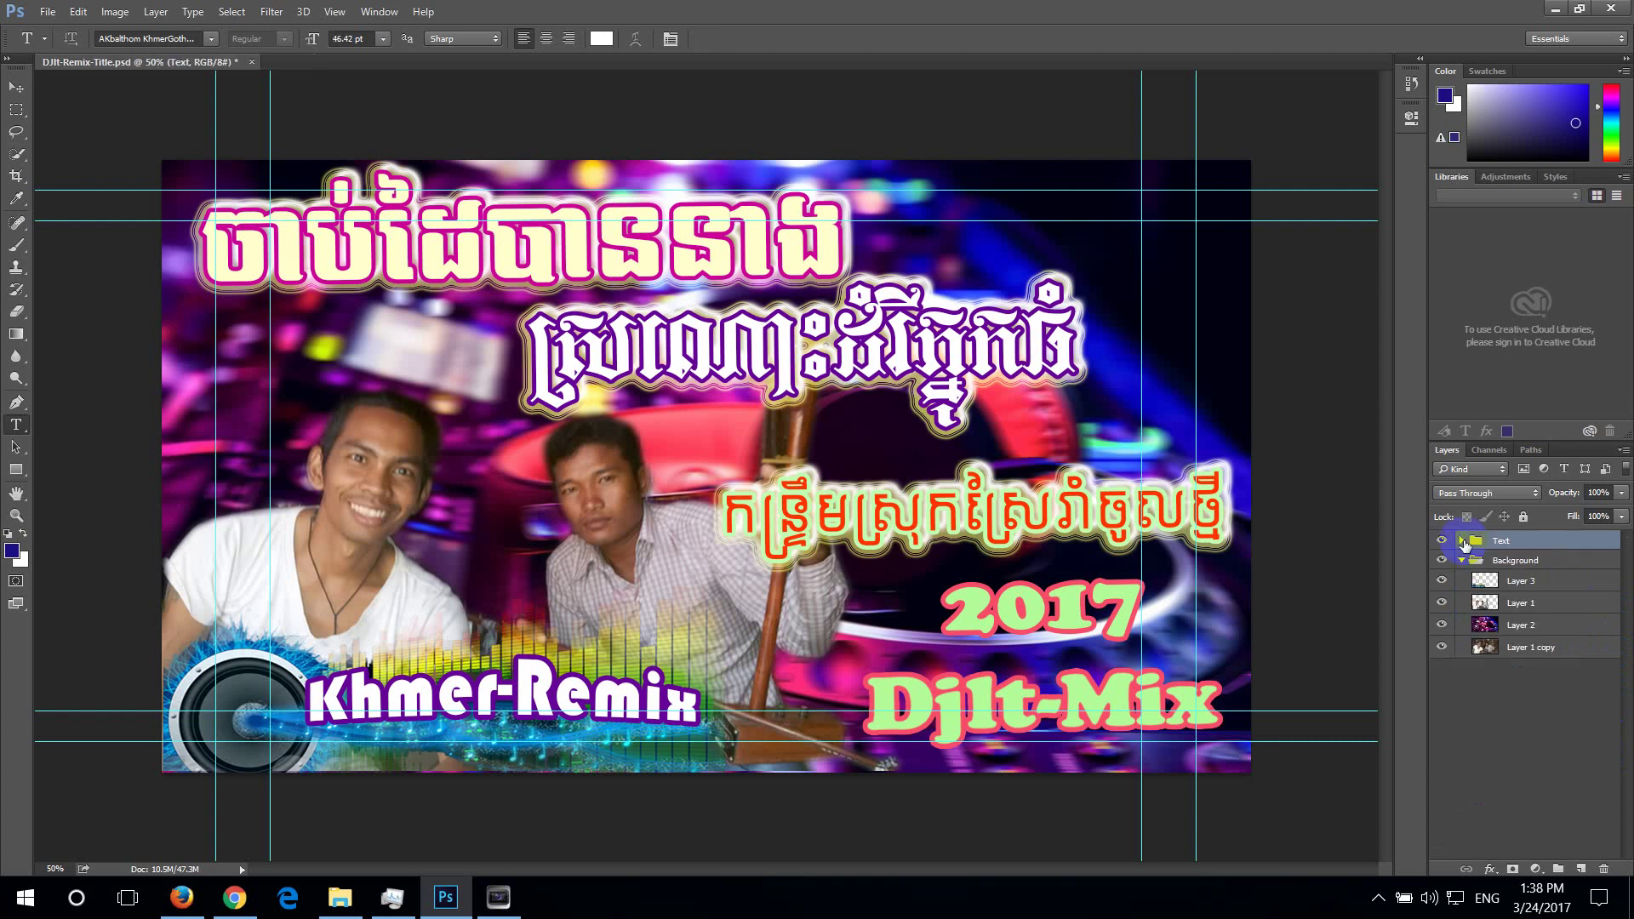
pyautogui.click(1462, 541)
pyautogui.click(1502, 540)
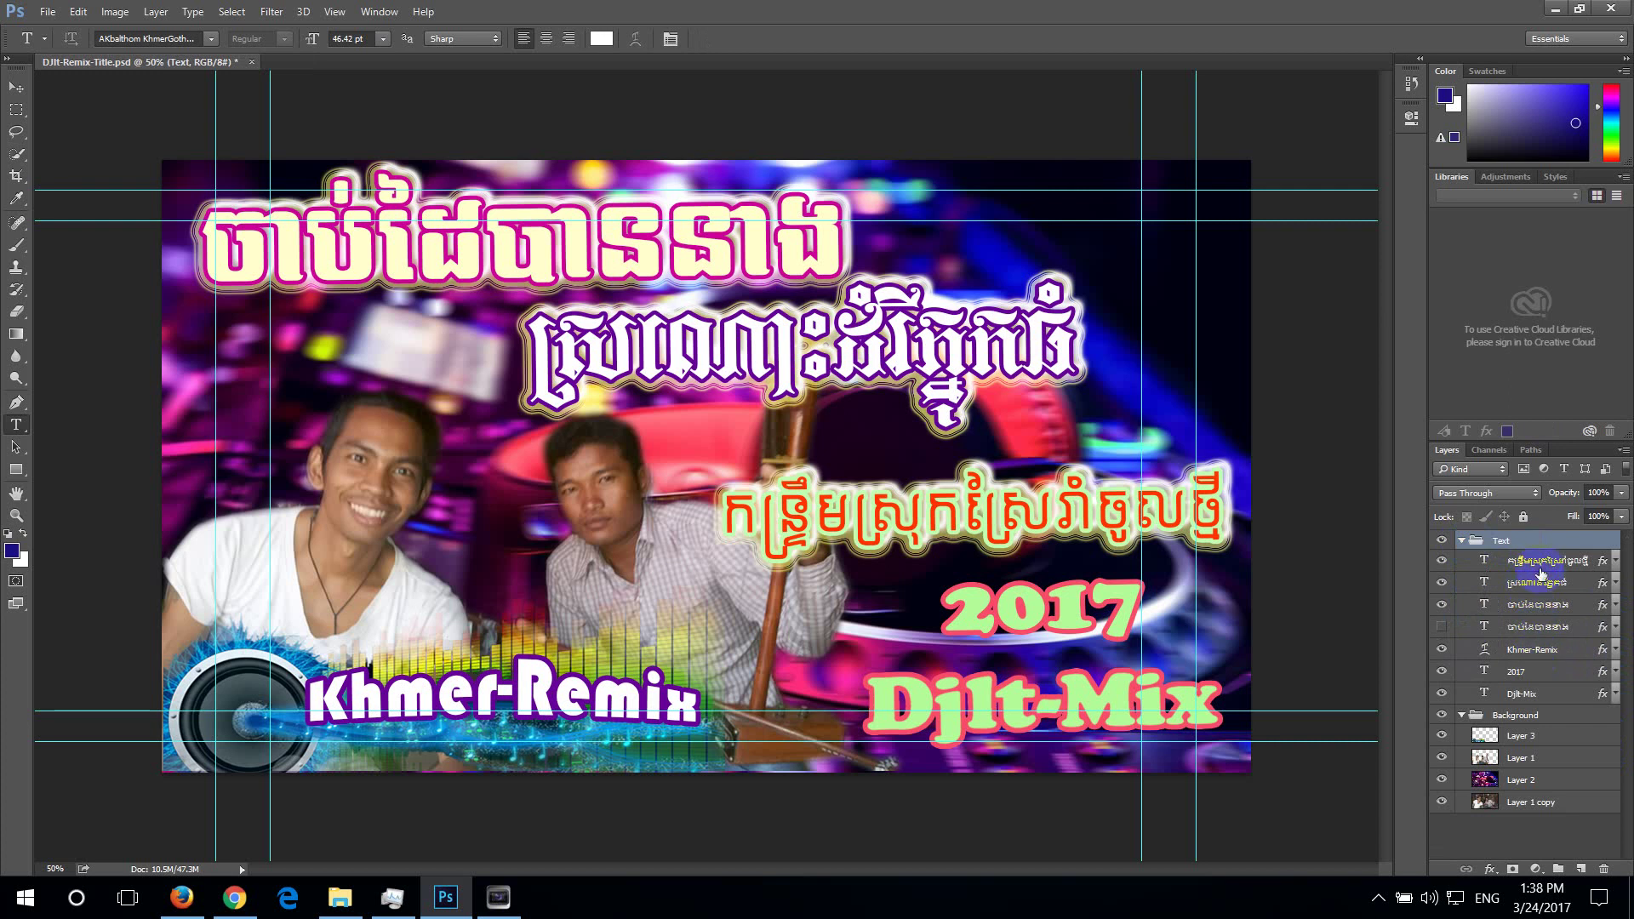
pyautogui.click(1442, 626)
pyautogui.click(1440, 627)
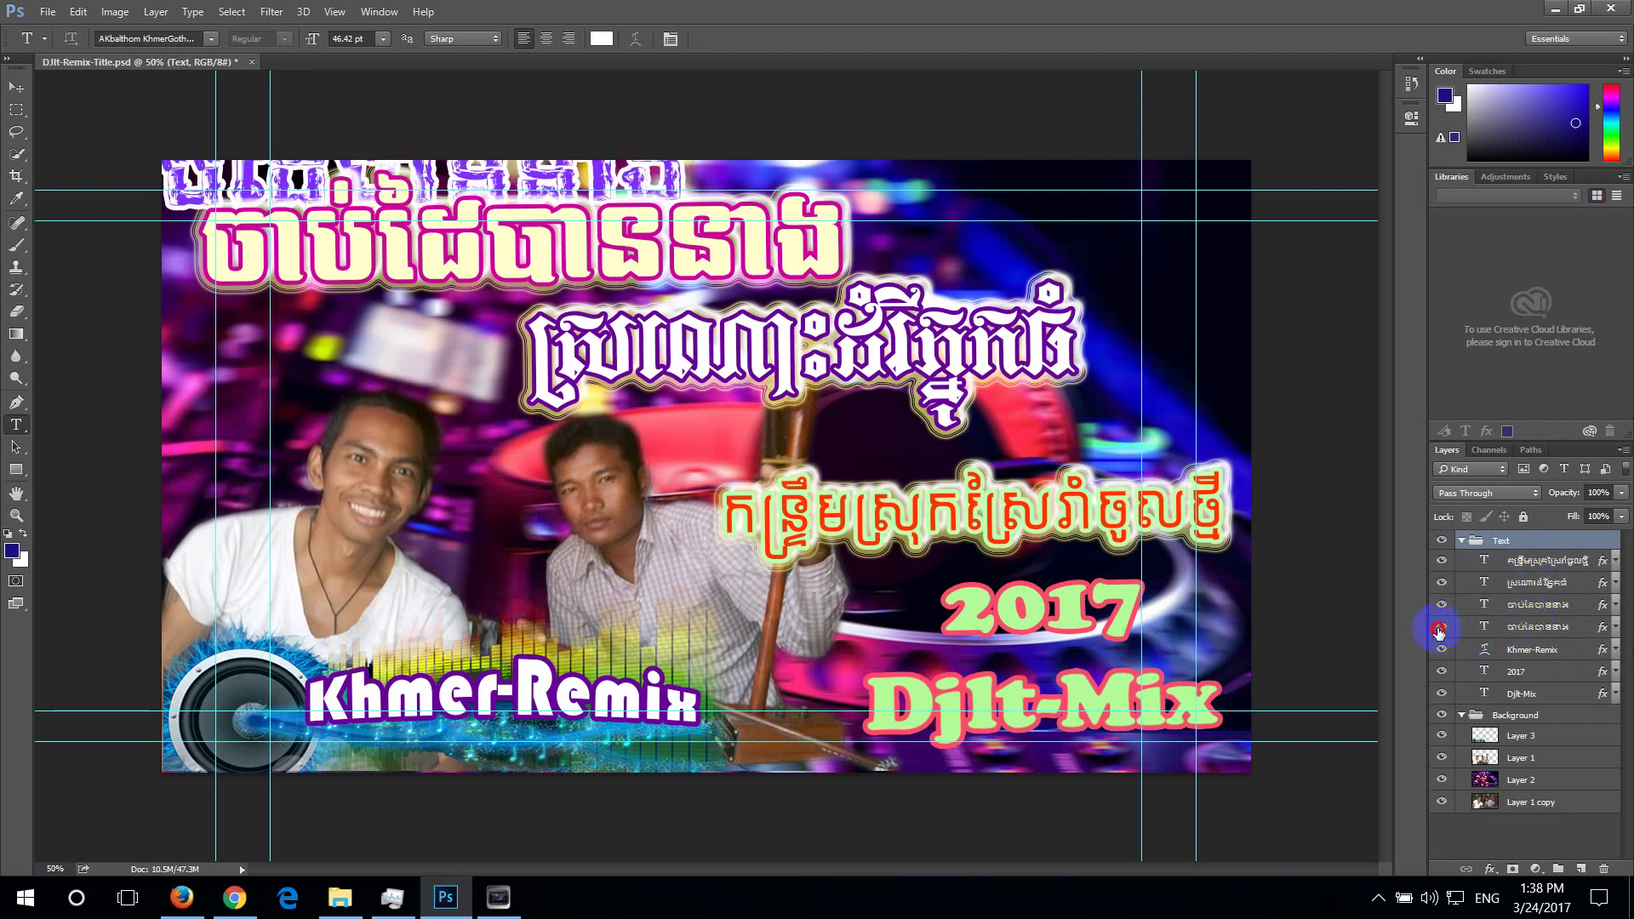
pyautogui.click(1440, 627)
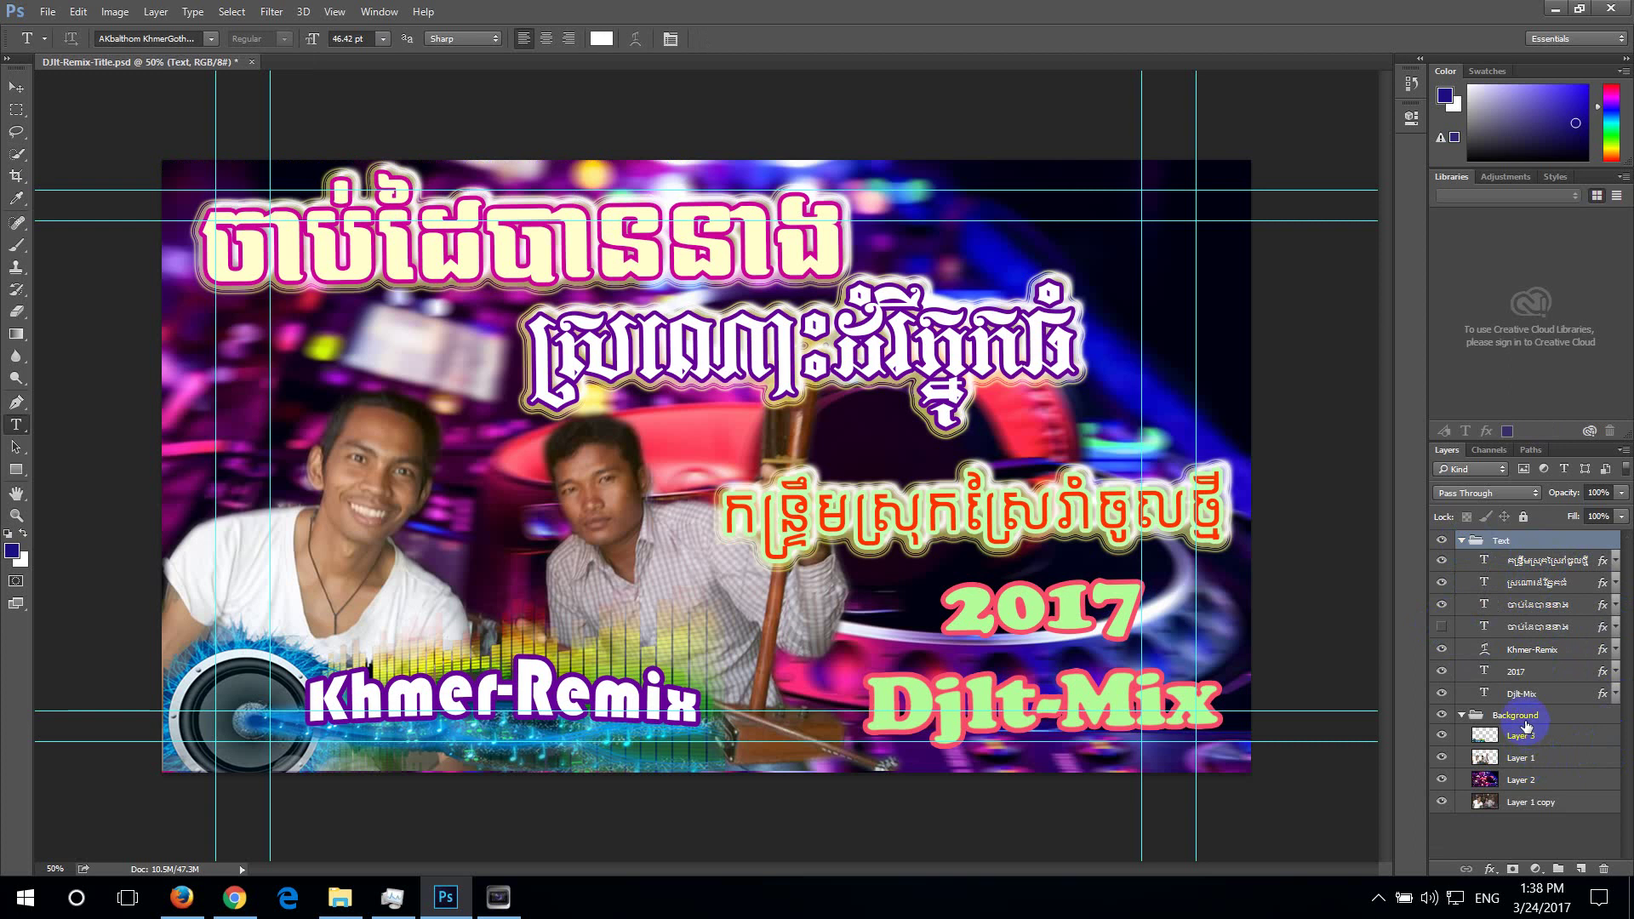
pyautogui.click(1537, 627)
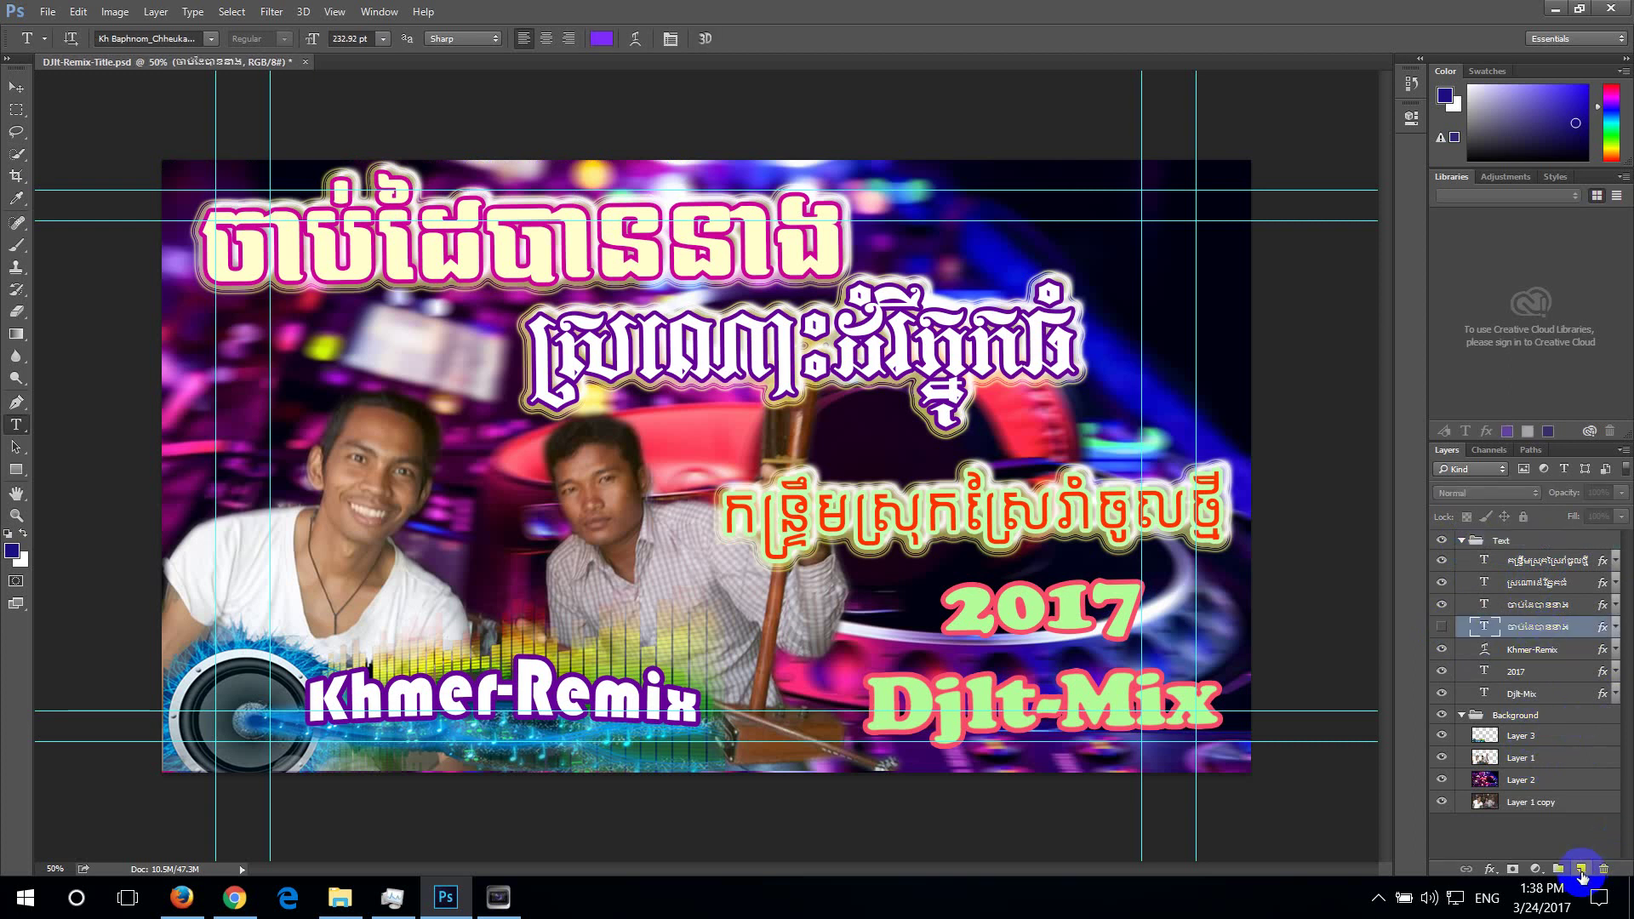
# Delete the hidden duplicate Khmer title layer from the Text group, confirming with Yes
pyautogui.click(1603, 869)
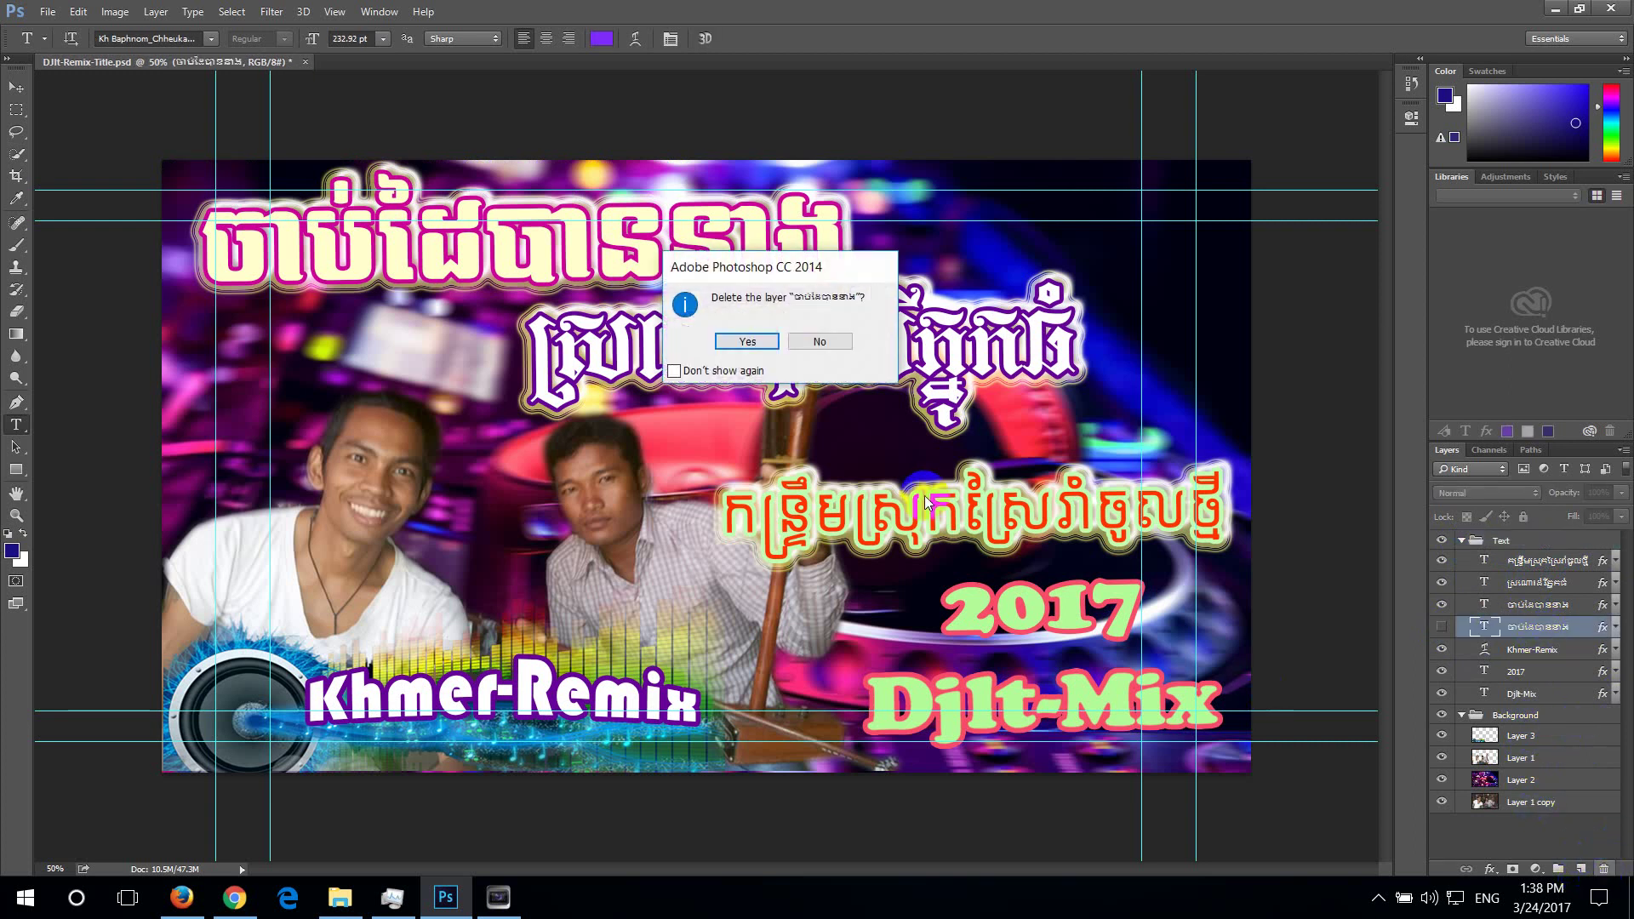
pyautogui.click(747, 341)
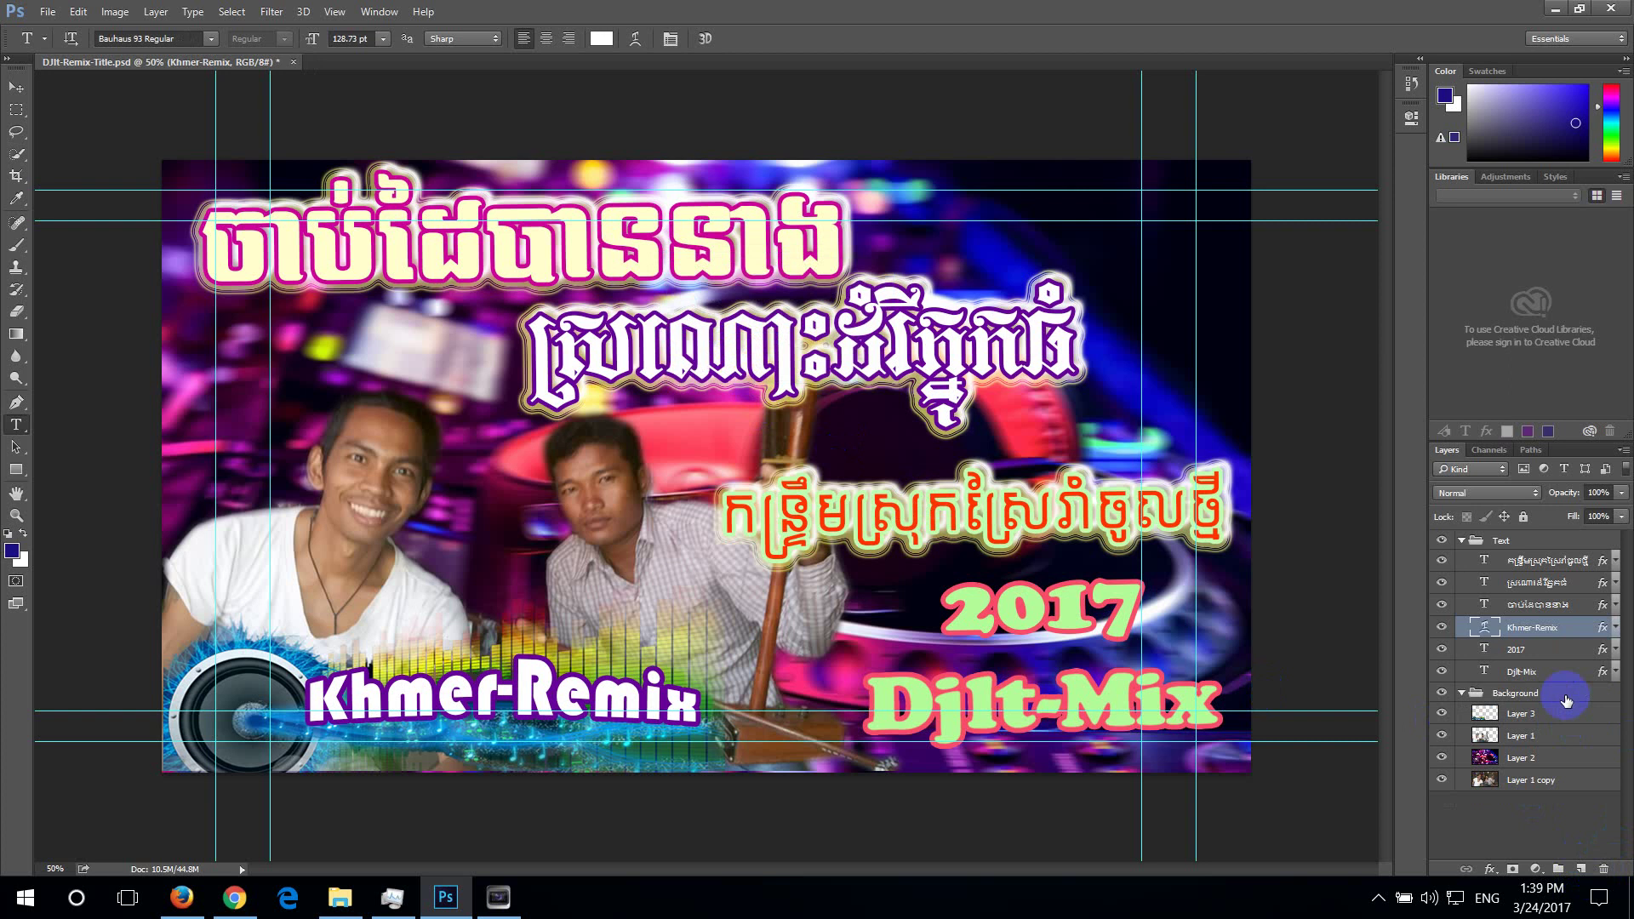
# Select the 2017 layer and try several text colours sampled from the artwork, plus ffffff
pyautogui.click(1530, 652)
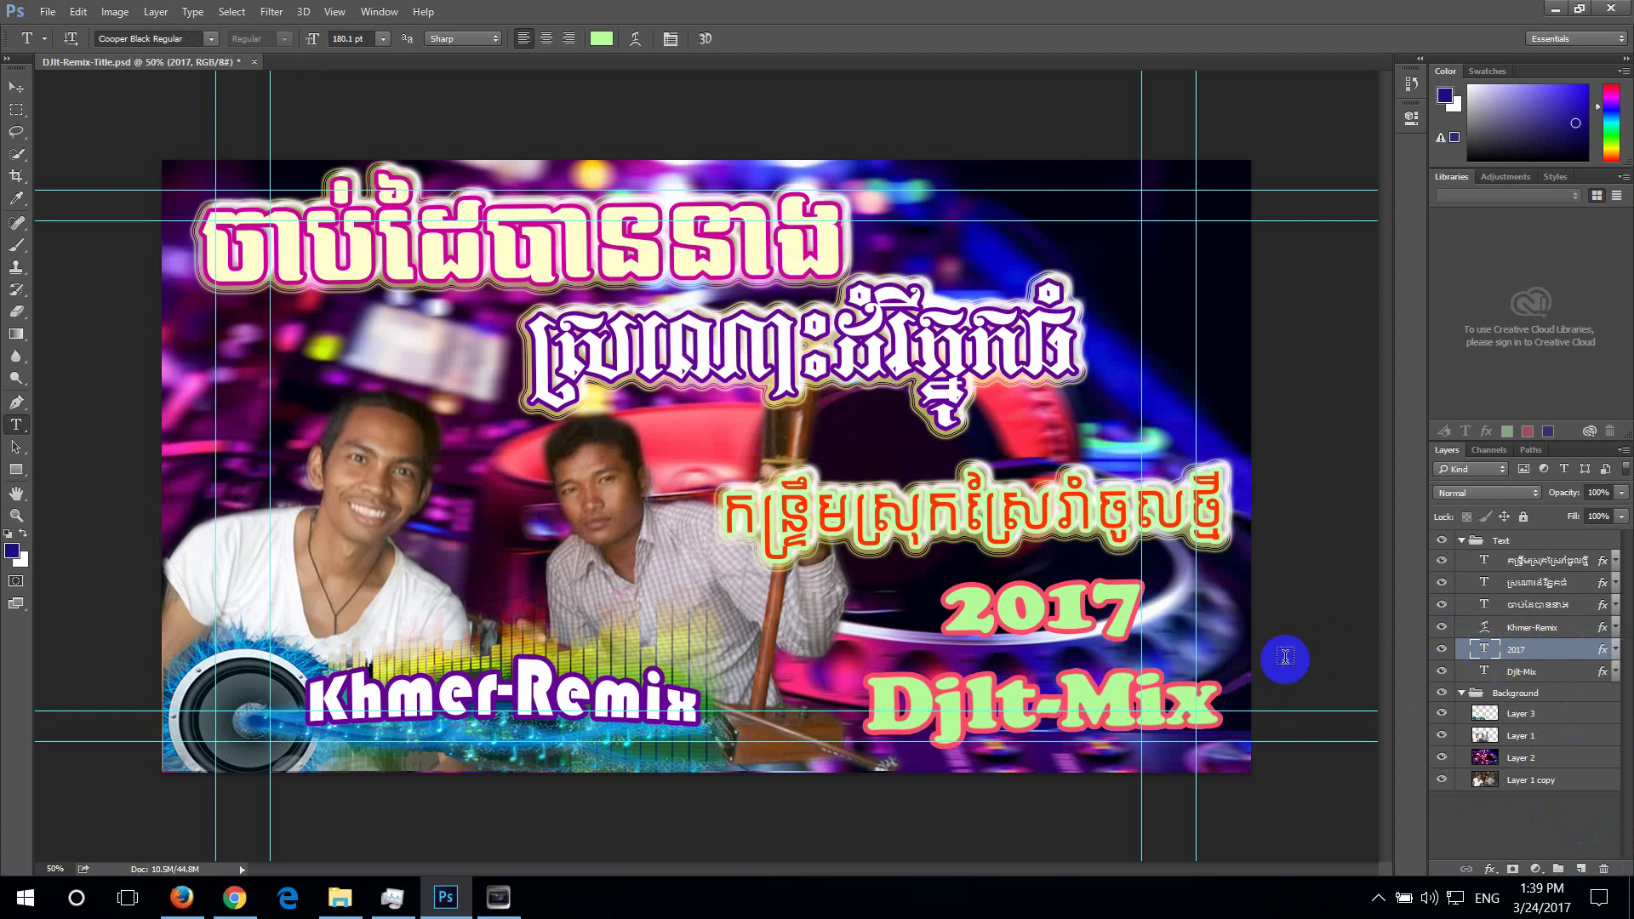
pyautogui.click(601, 39)
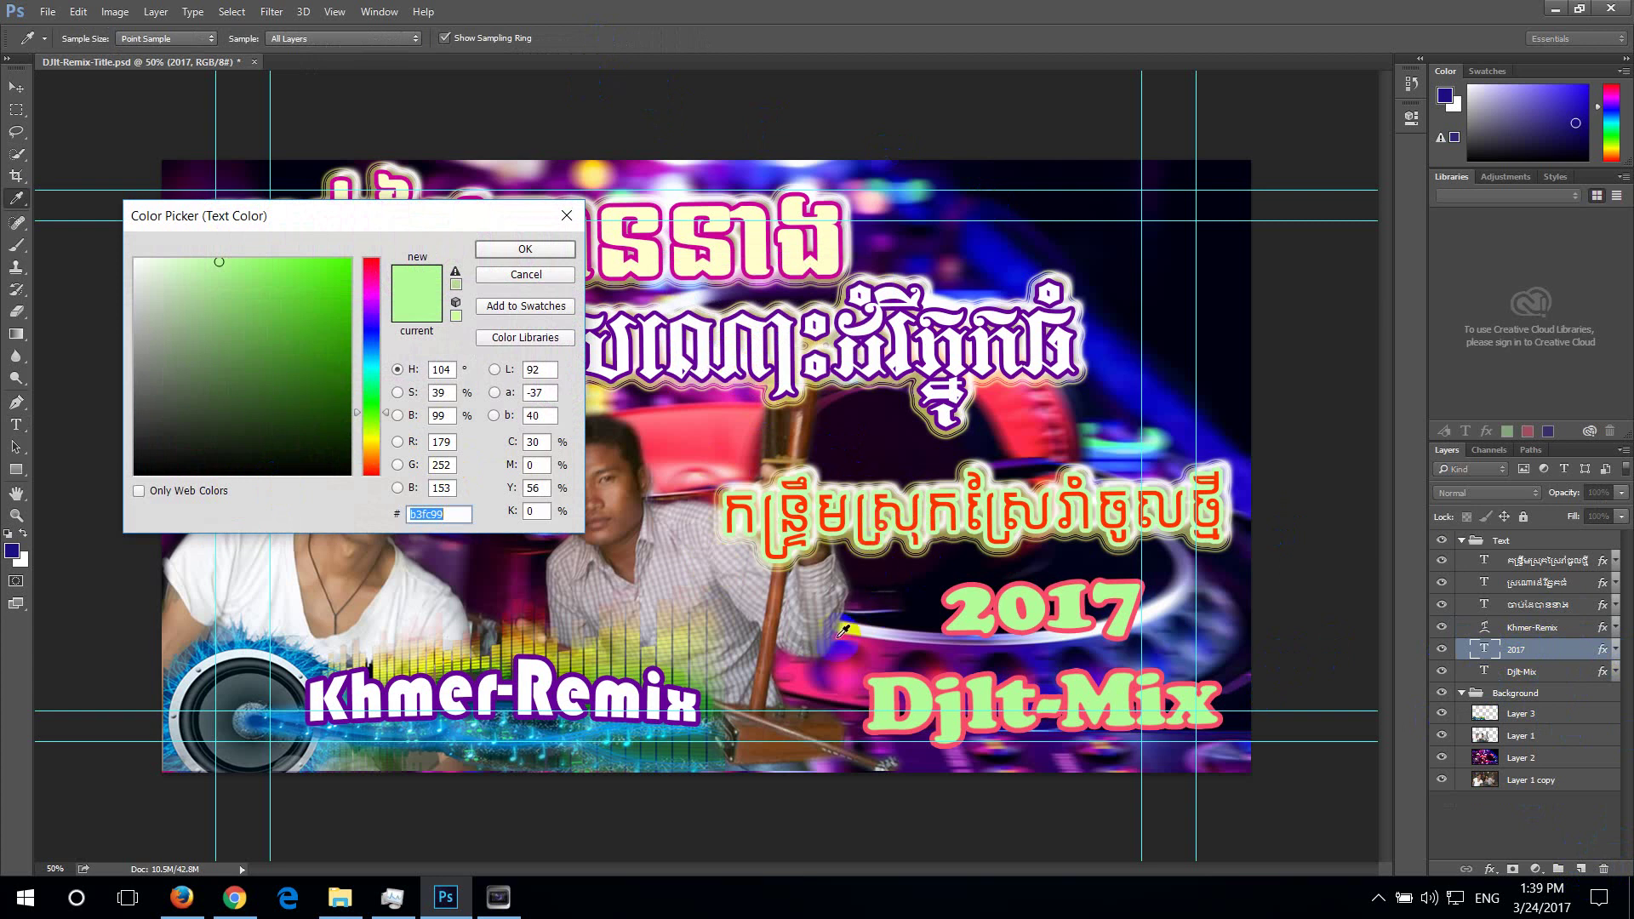
pyautogui.click(883, 652)
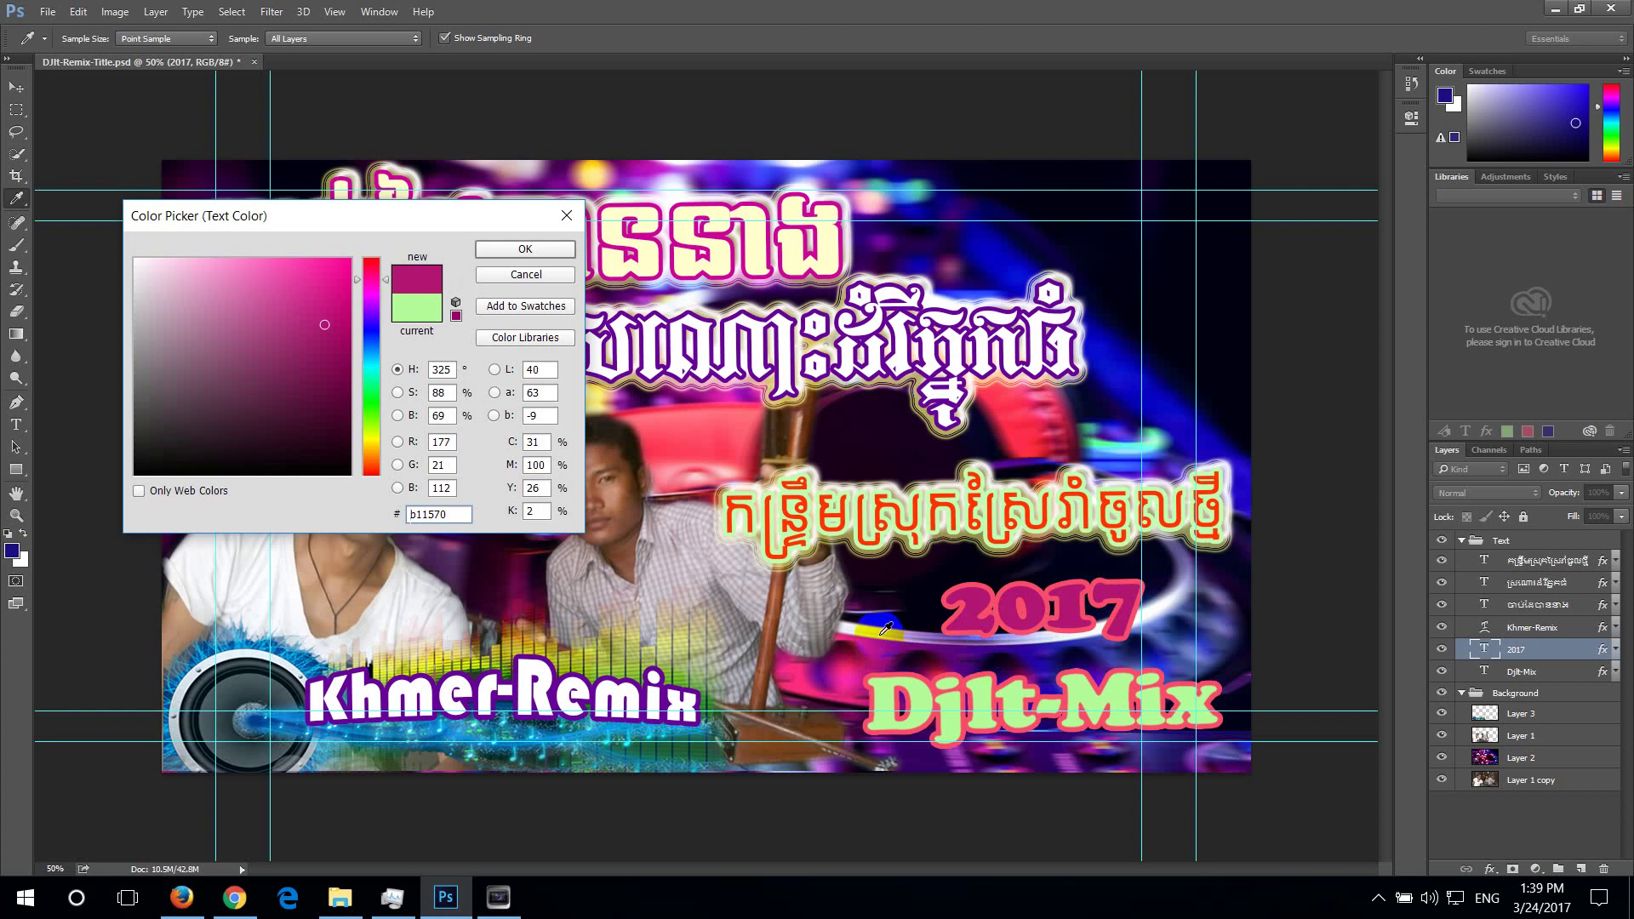
pyautogui.click(879, 635)
pyautogui.click(902, 642)
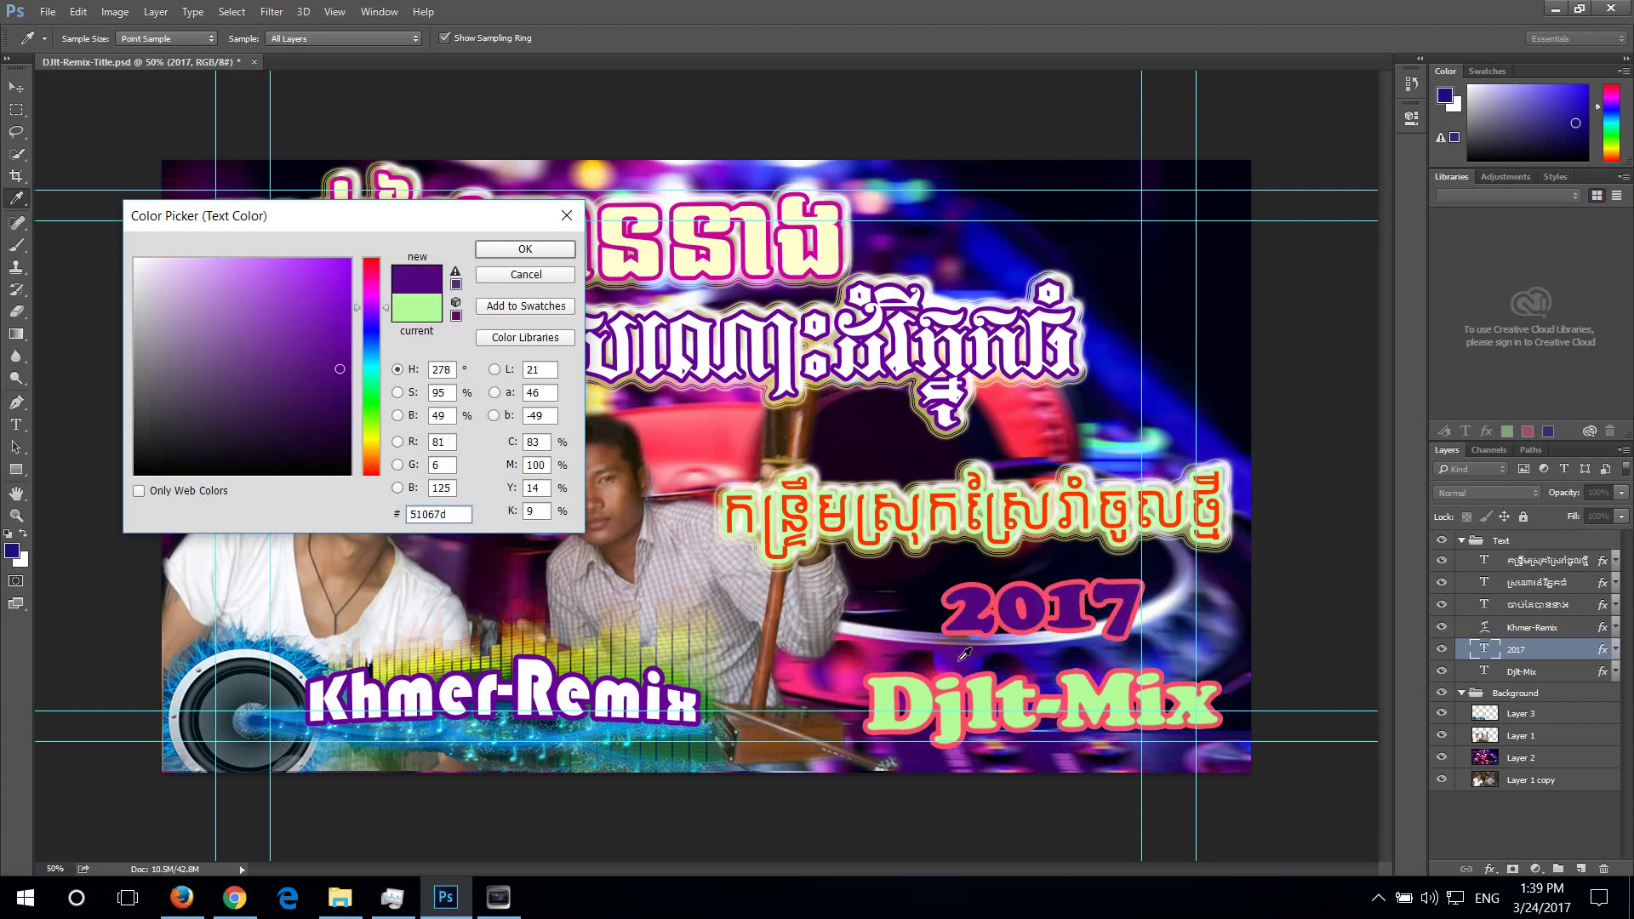
pyautogui.click(902, 631)
pyautogui.click(819, 593)
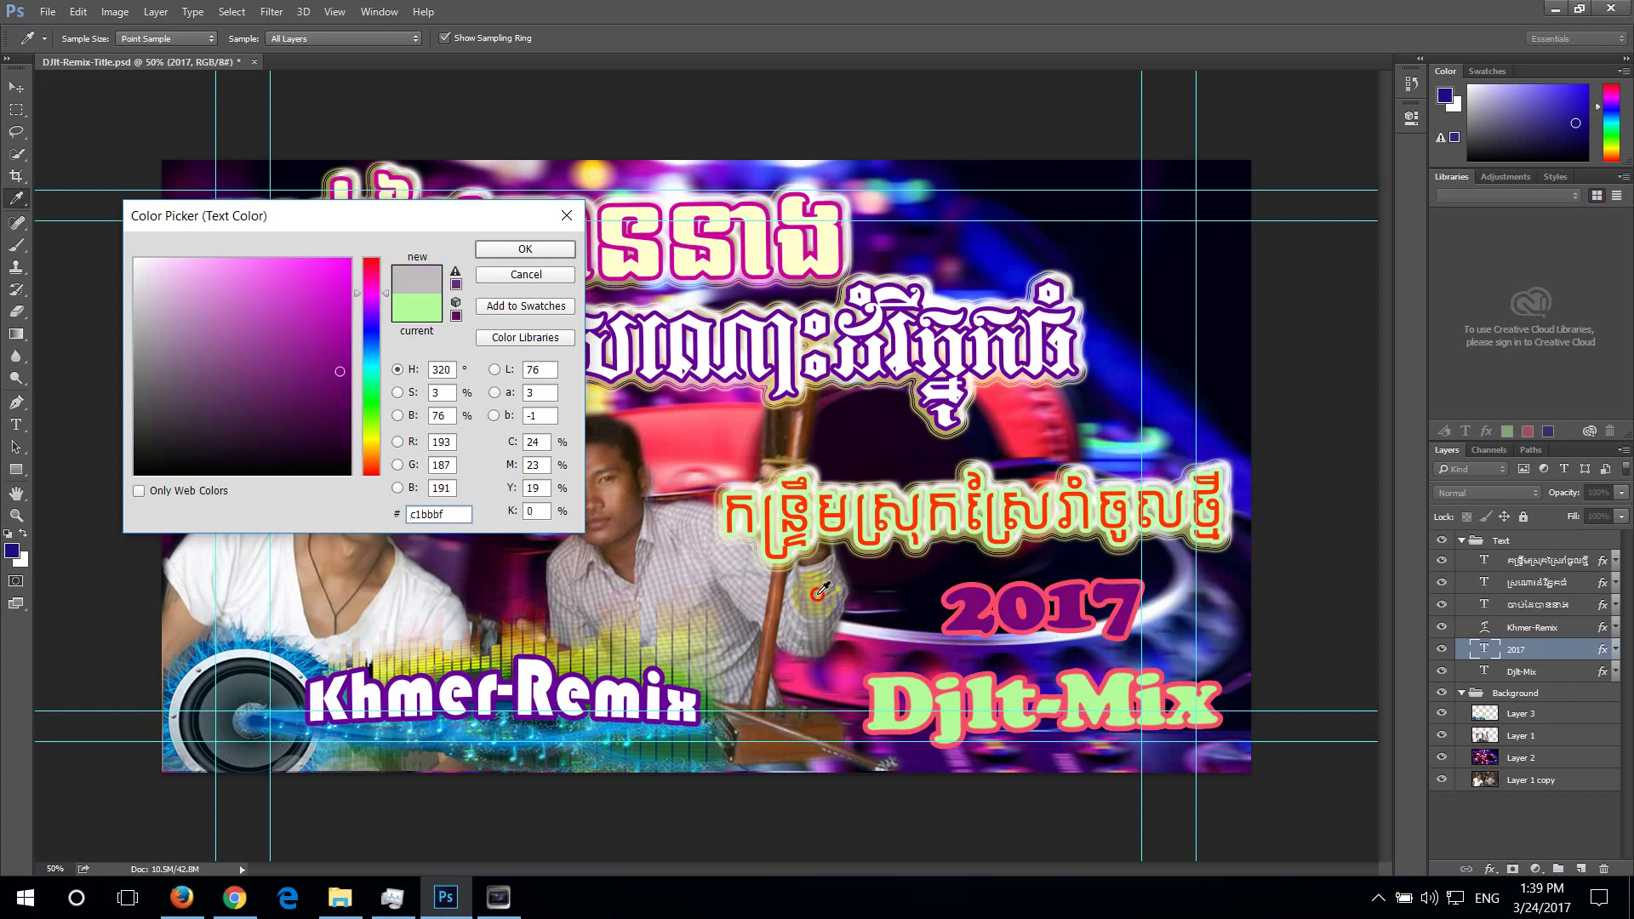
pyautogui.write('ffffff')
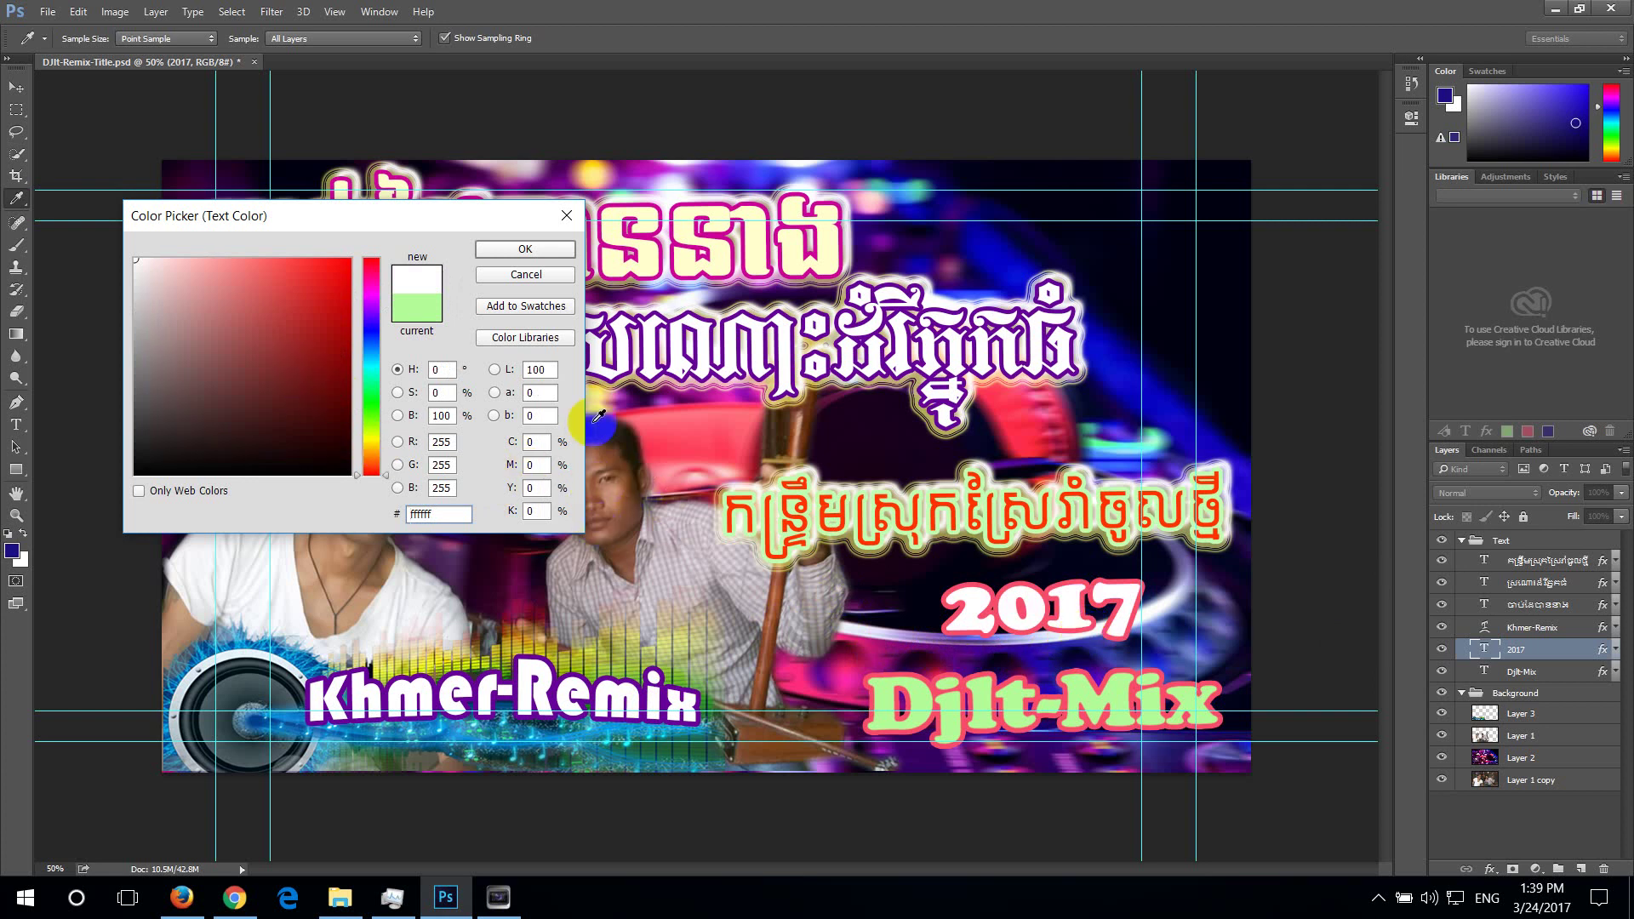
# Sample bright pink f429a7 from the artwork and apply it to the 2017 text
pyautogui.click(873, 653)
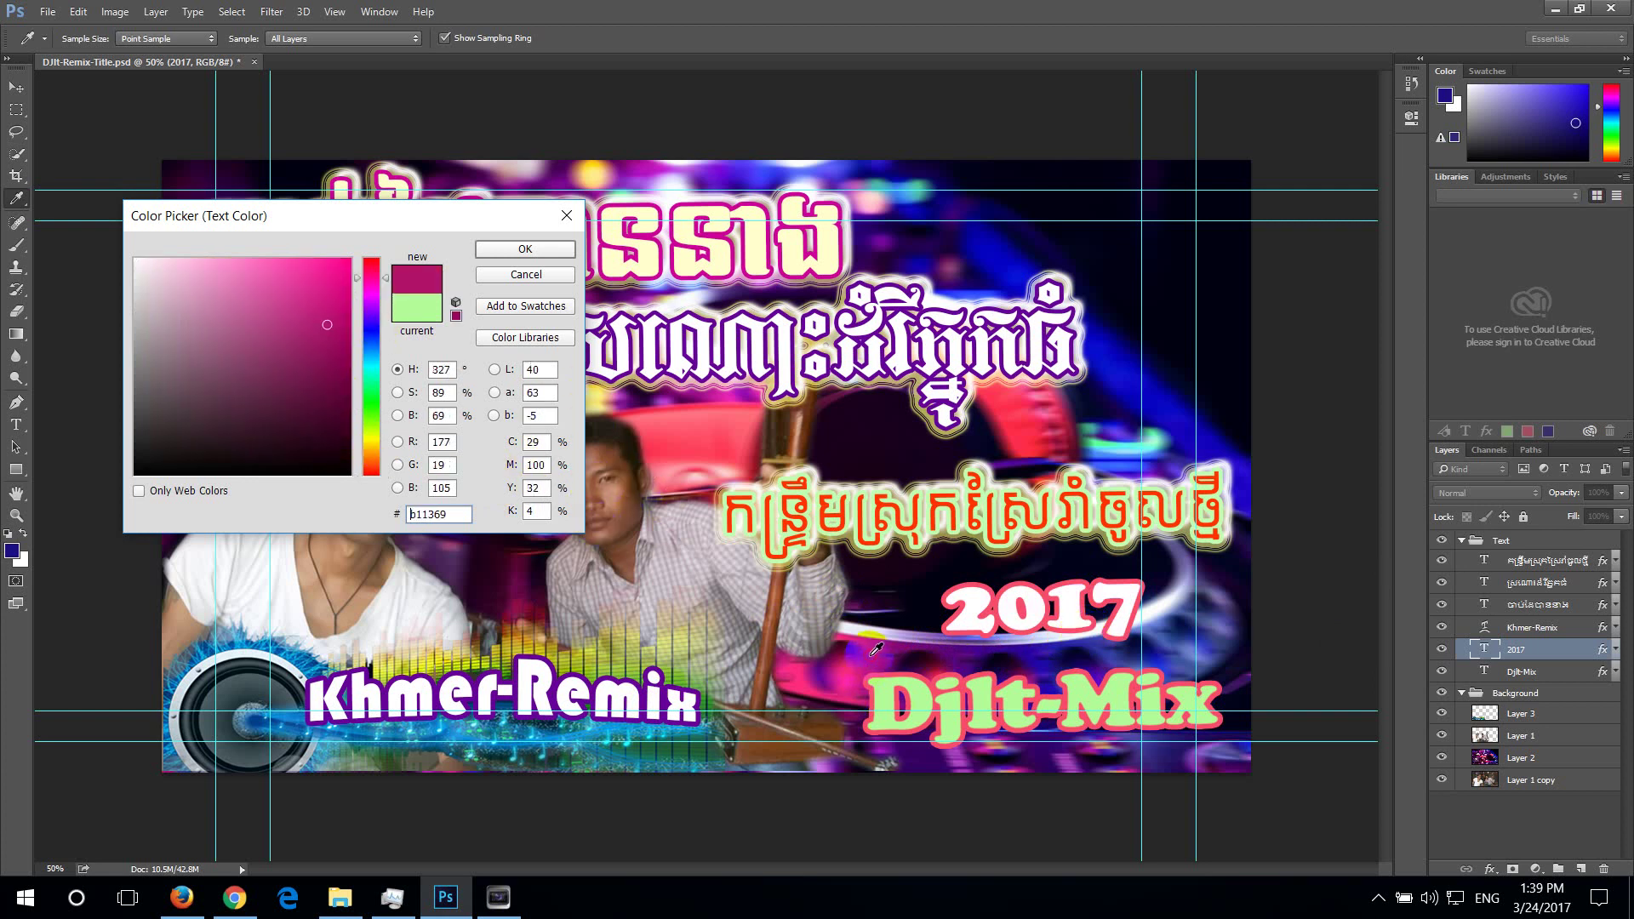
pyautogui.click(889, 657)
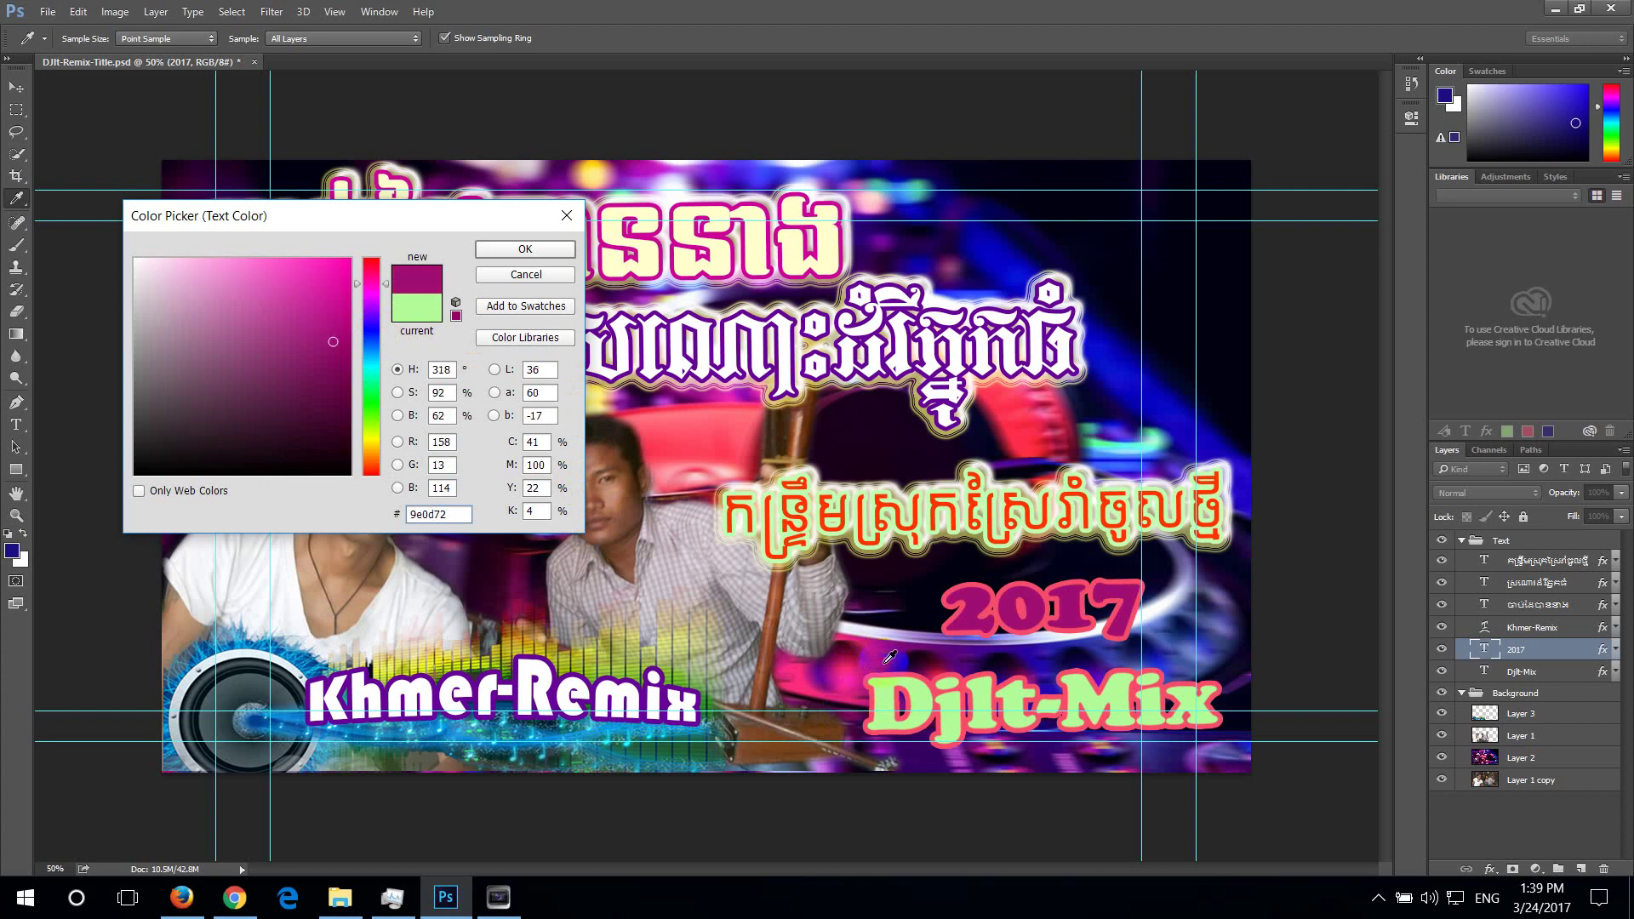
pyautogui.click(876, 649)
pyautogui.click(873, 647)
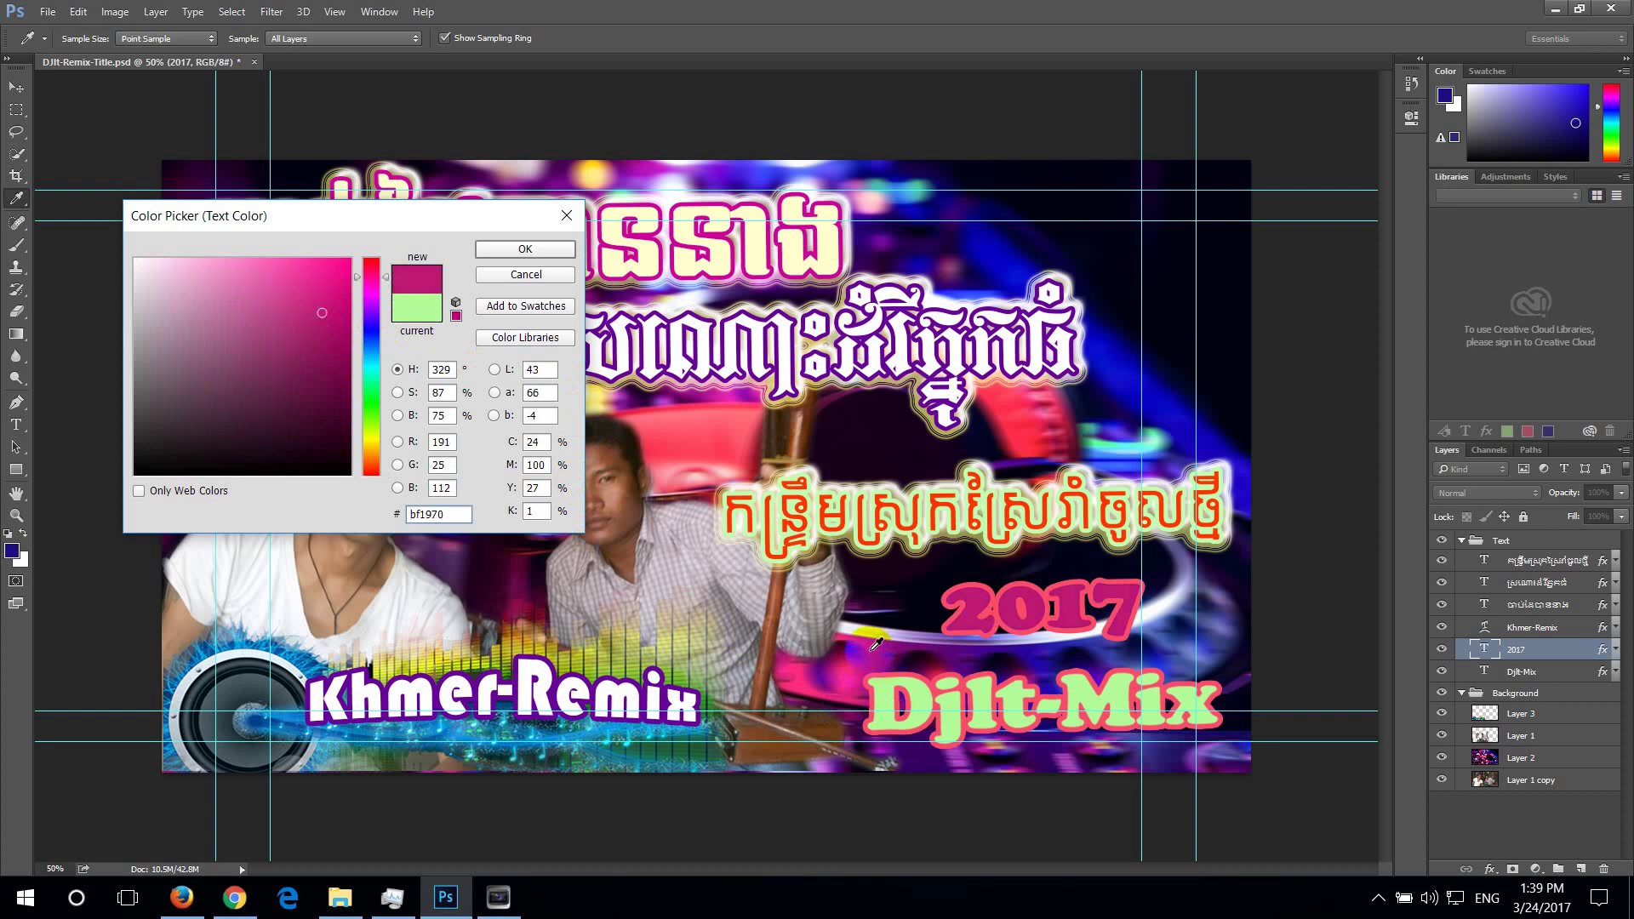
pyautogui.click(870, 655)
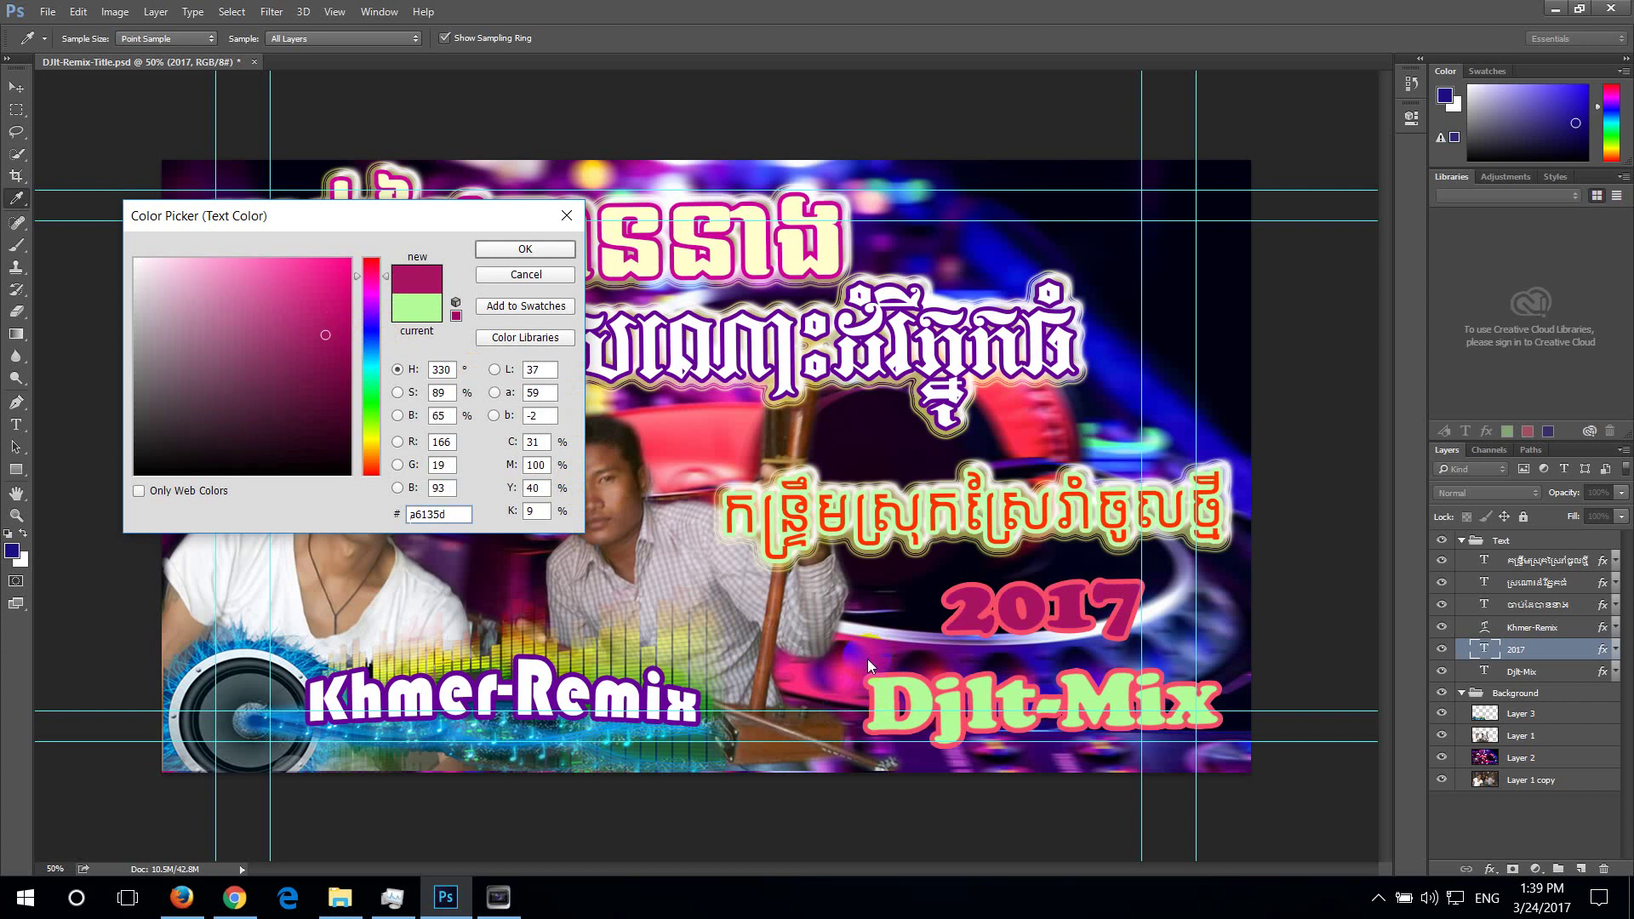
pyautogui.click(854, 669)
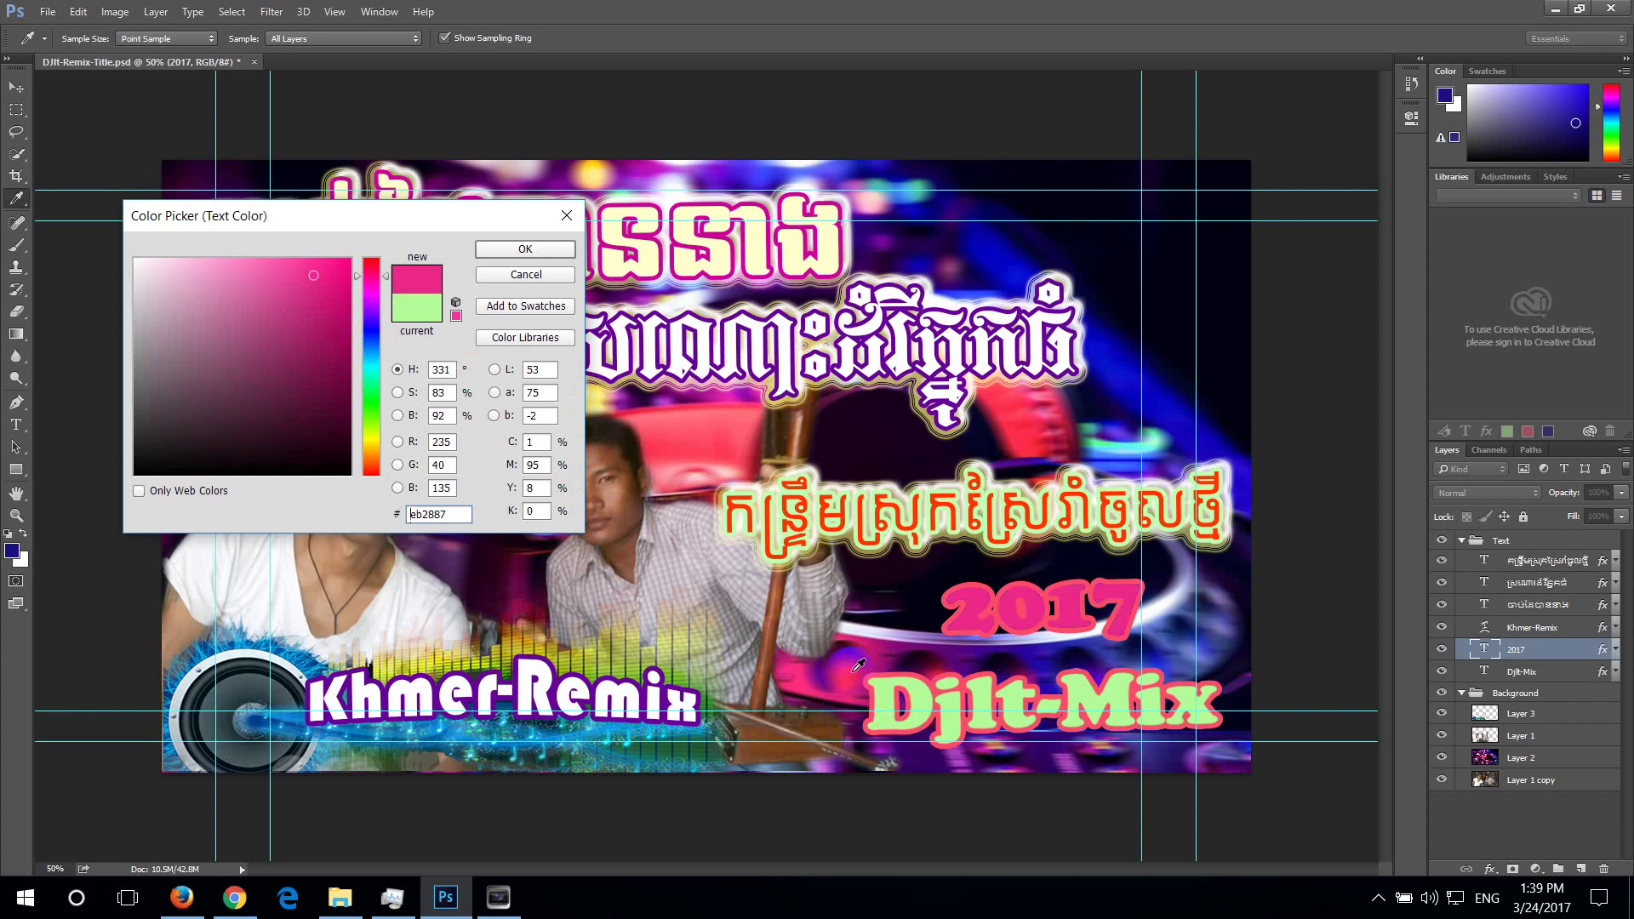
pyautogui.click(857, 666)
pyautogui.click(849, 677)
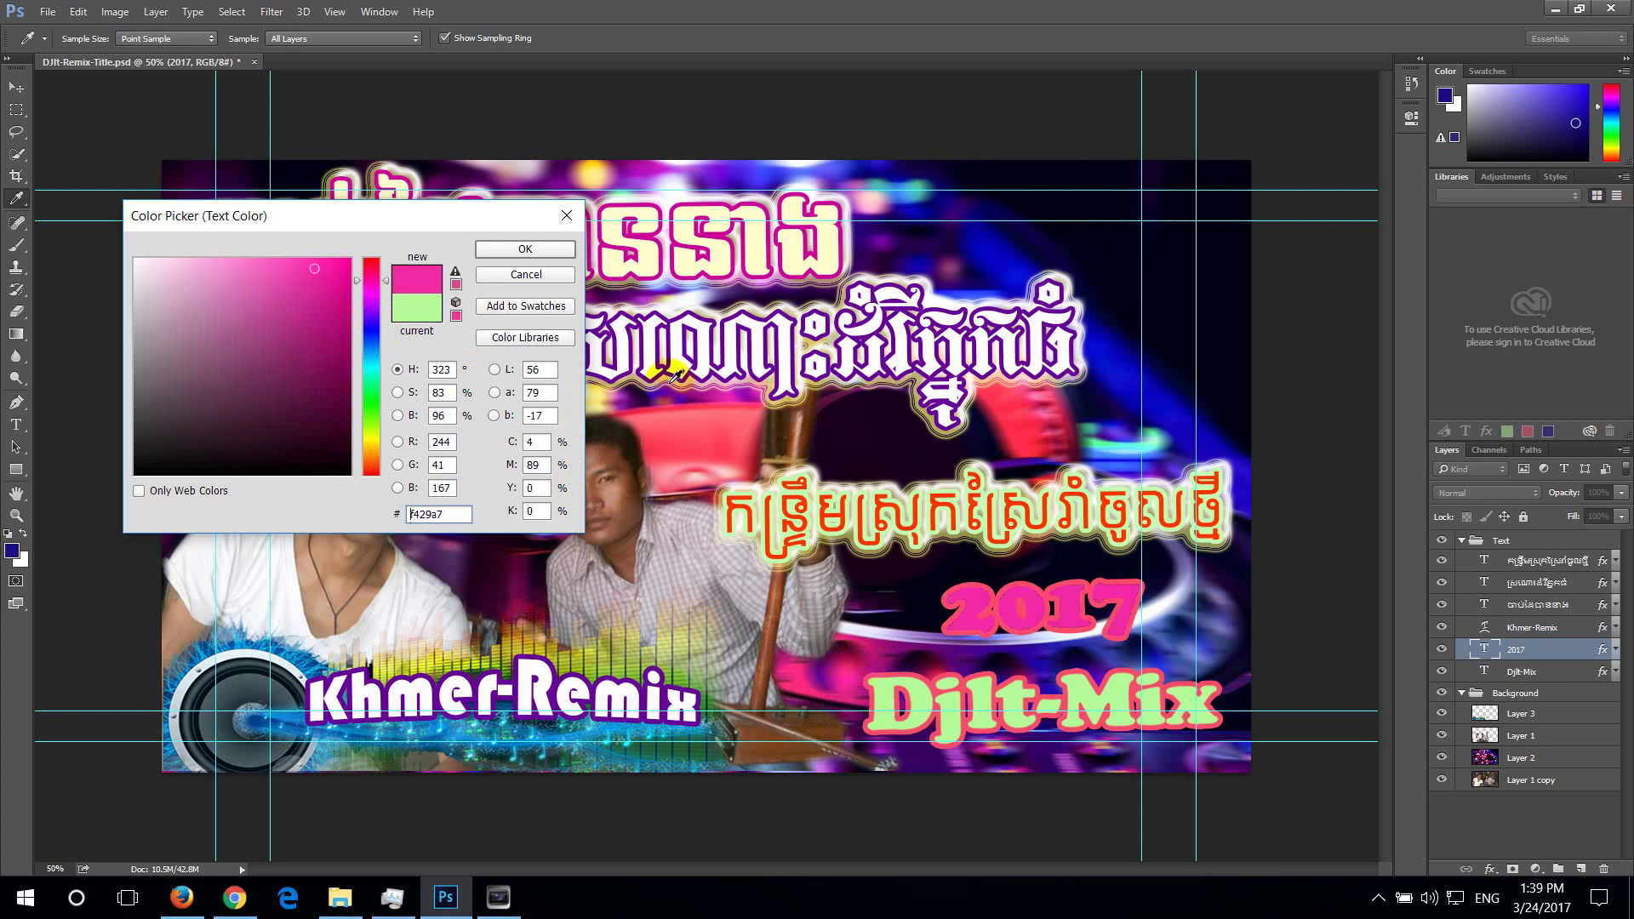
pyautogui.click(532, 252)
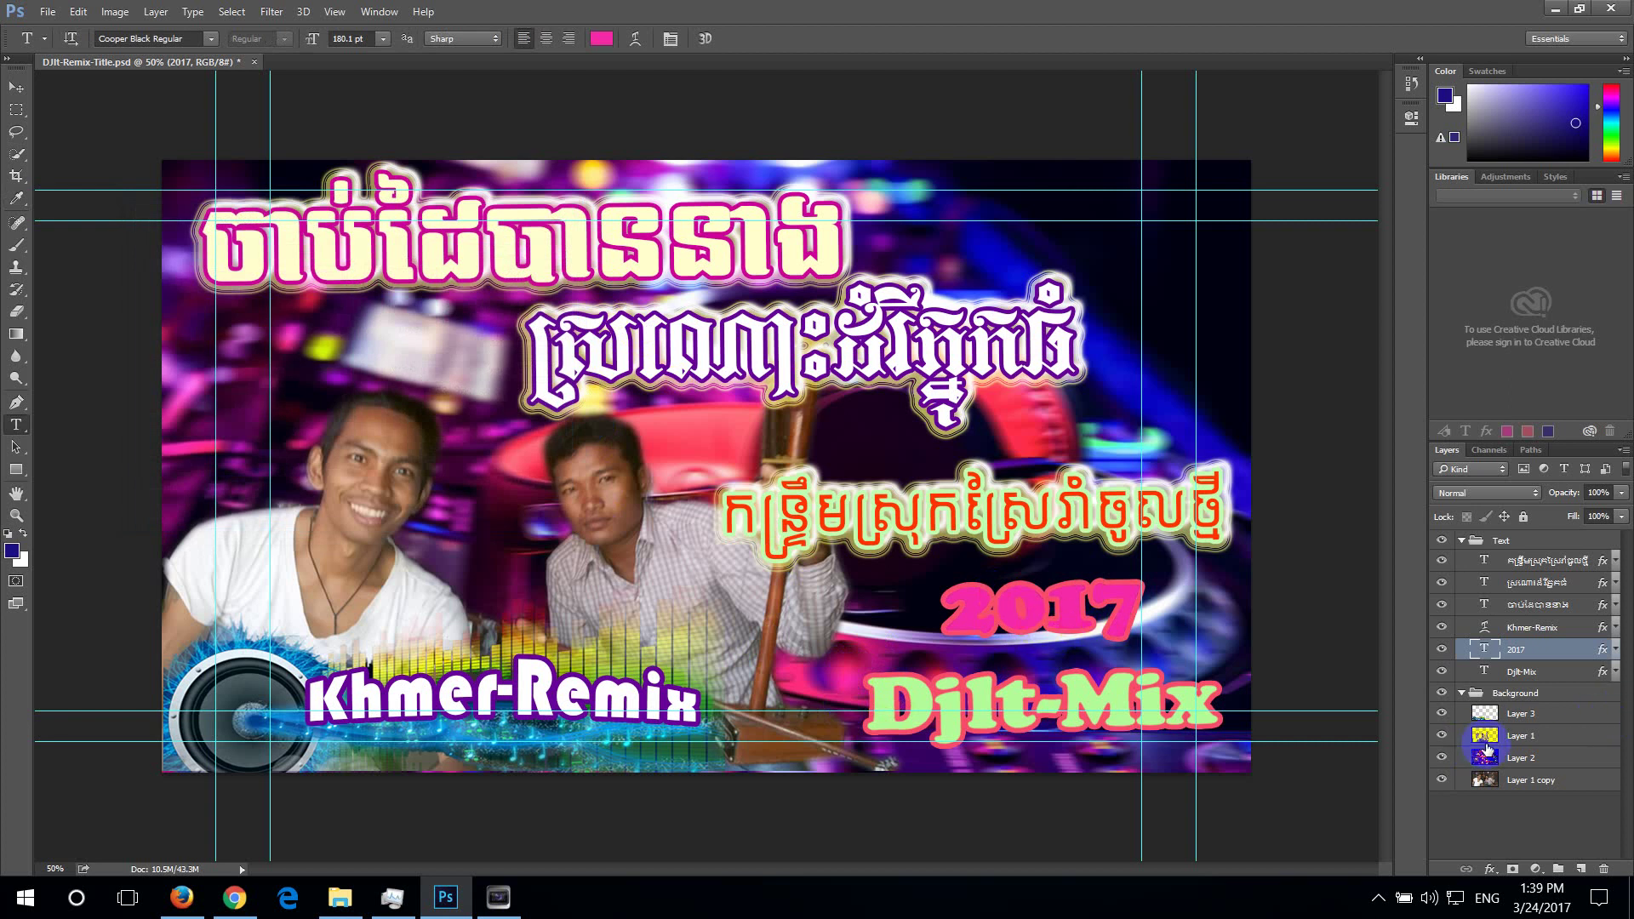
# Open the 2017 layer's Stroke effect and try a near-white pink stroke colour
pyautogui.click(1615, 652)
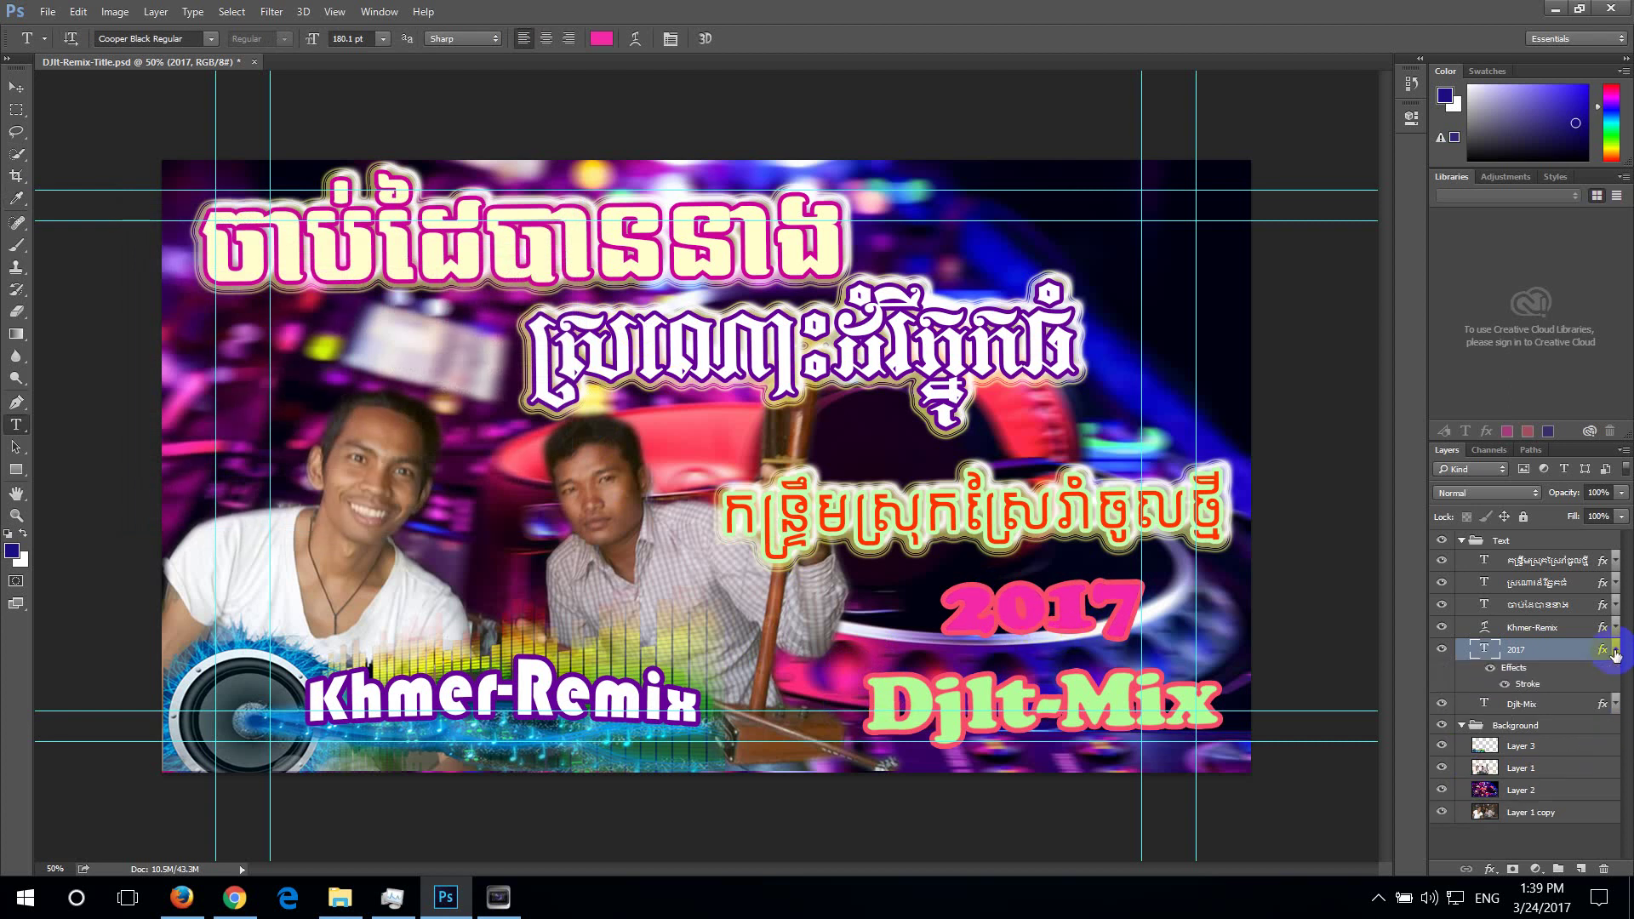
pyautogui.doubleClick(1528, 684)
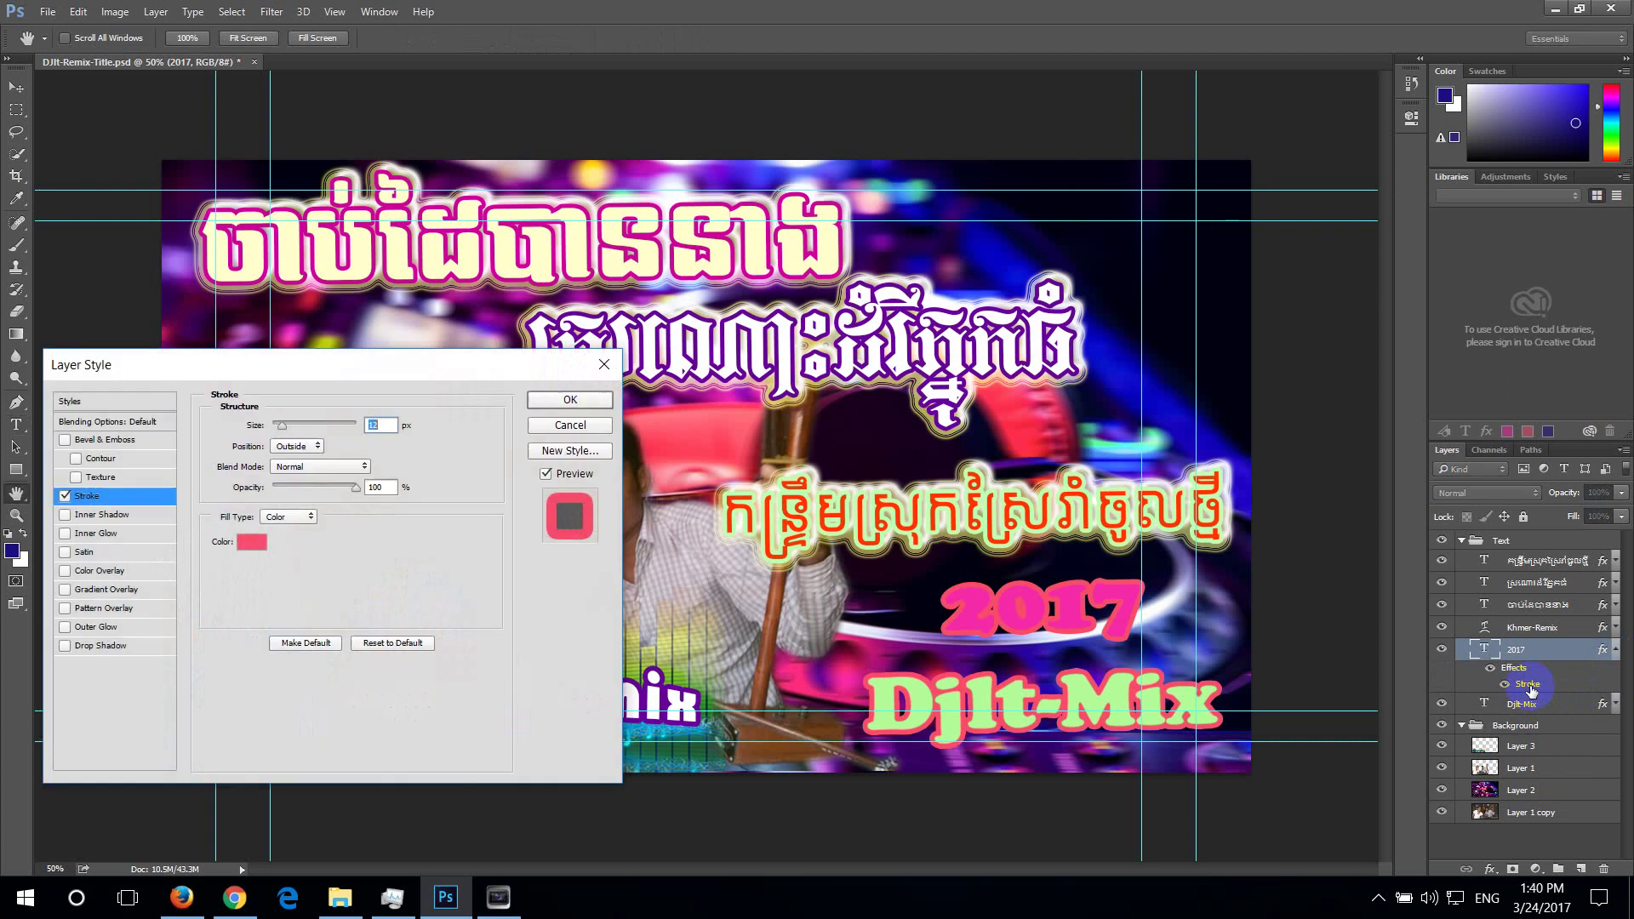
pyautogui.click(253, 542)
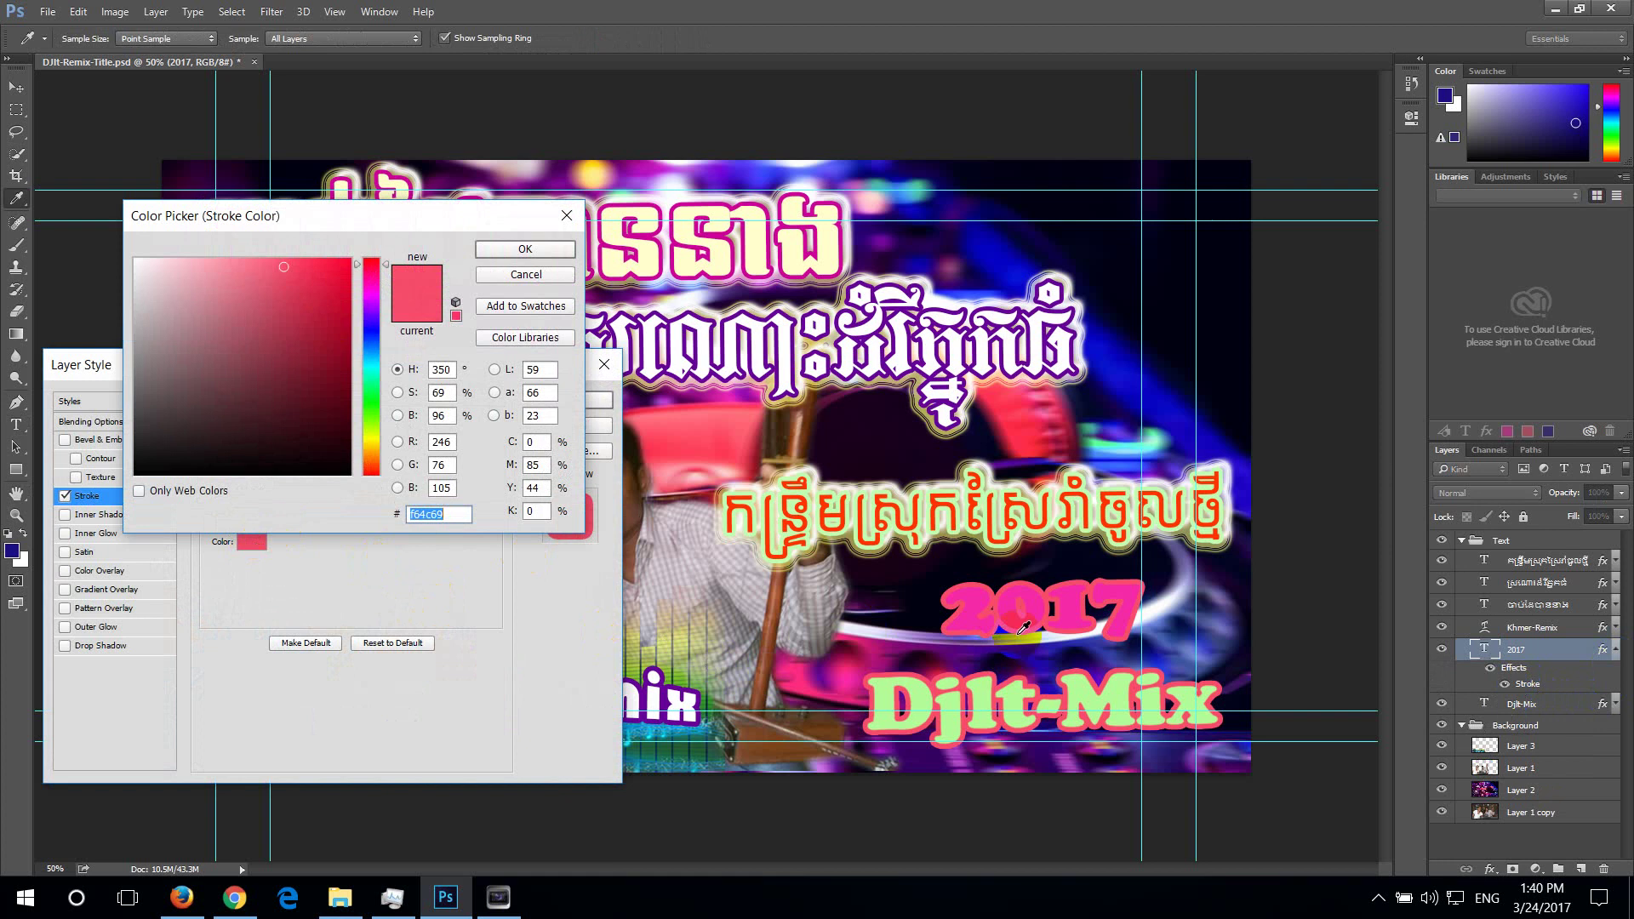
pyautogui.click(145, 266)
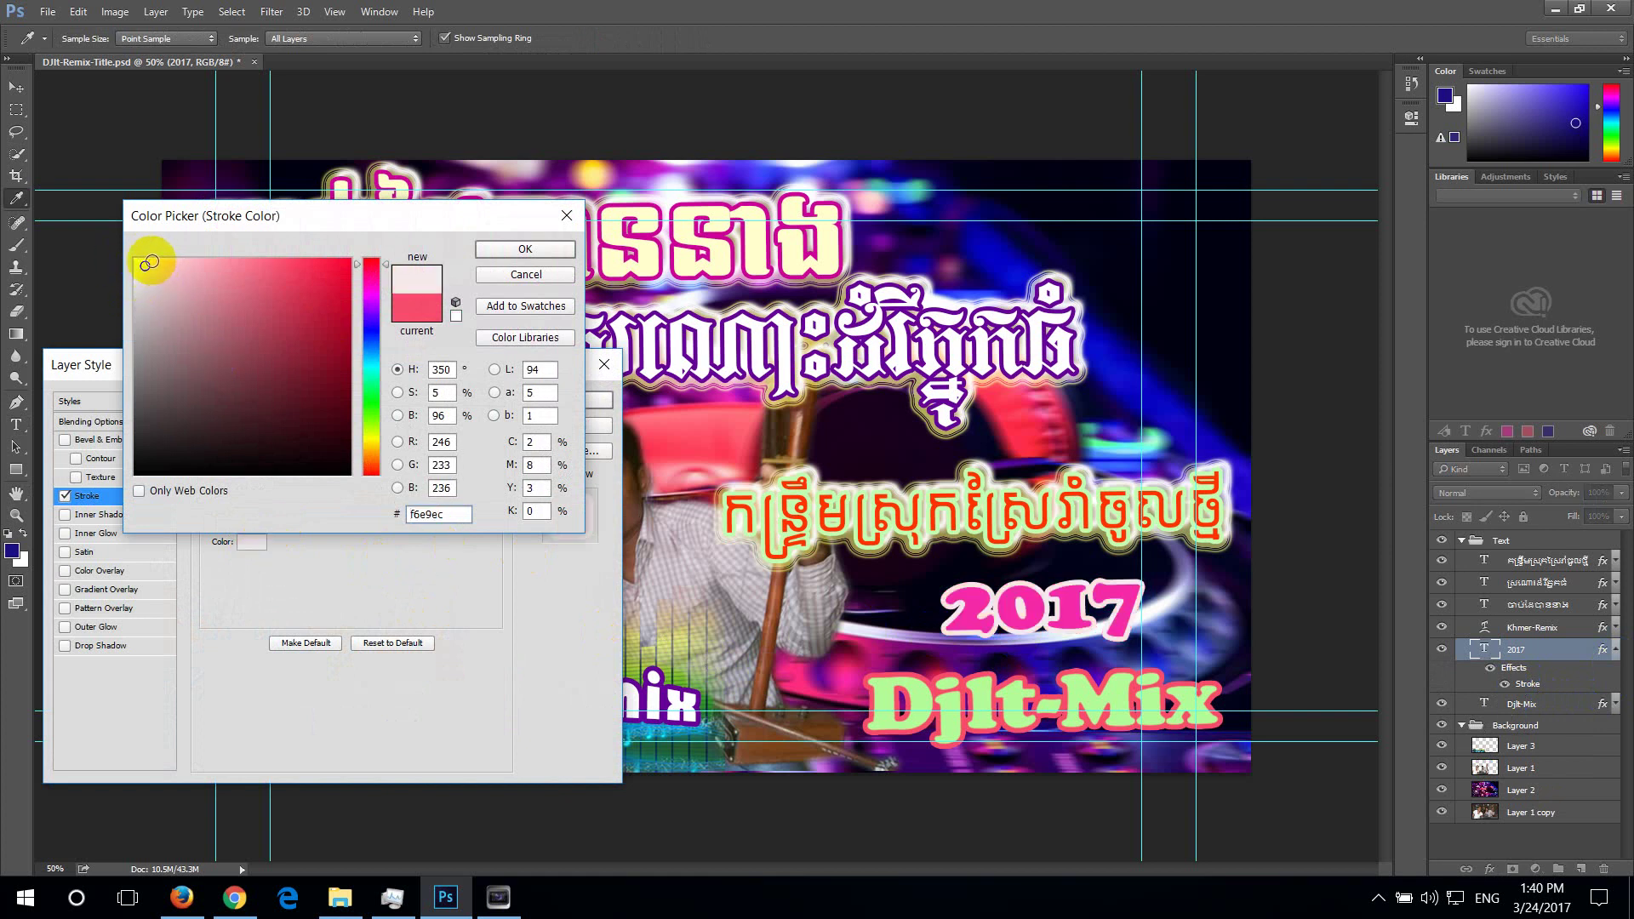
pyautogui.moveTo(146, 266); pyautogui.dragTo(151, 261)
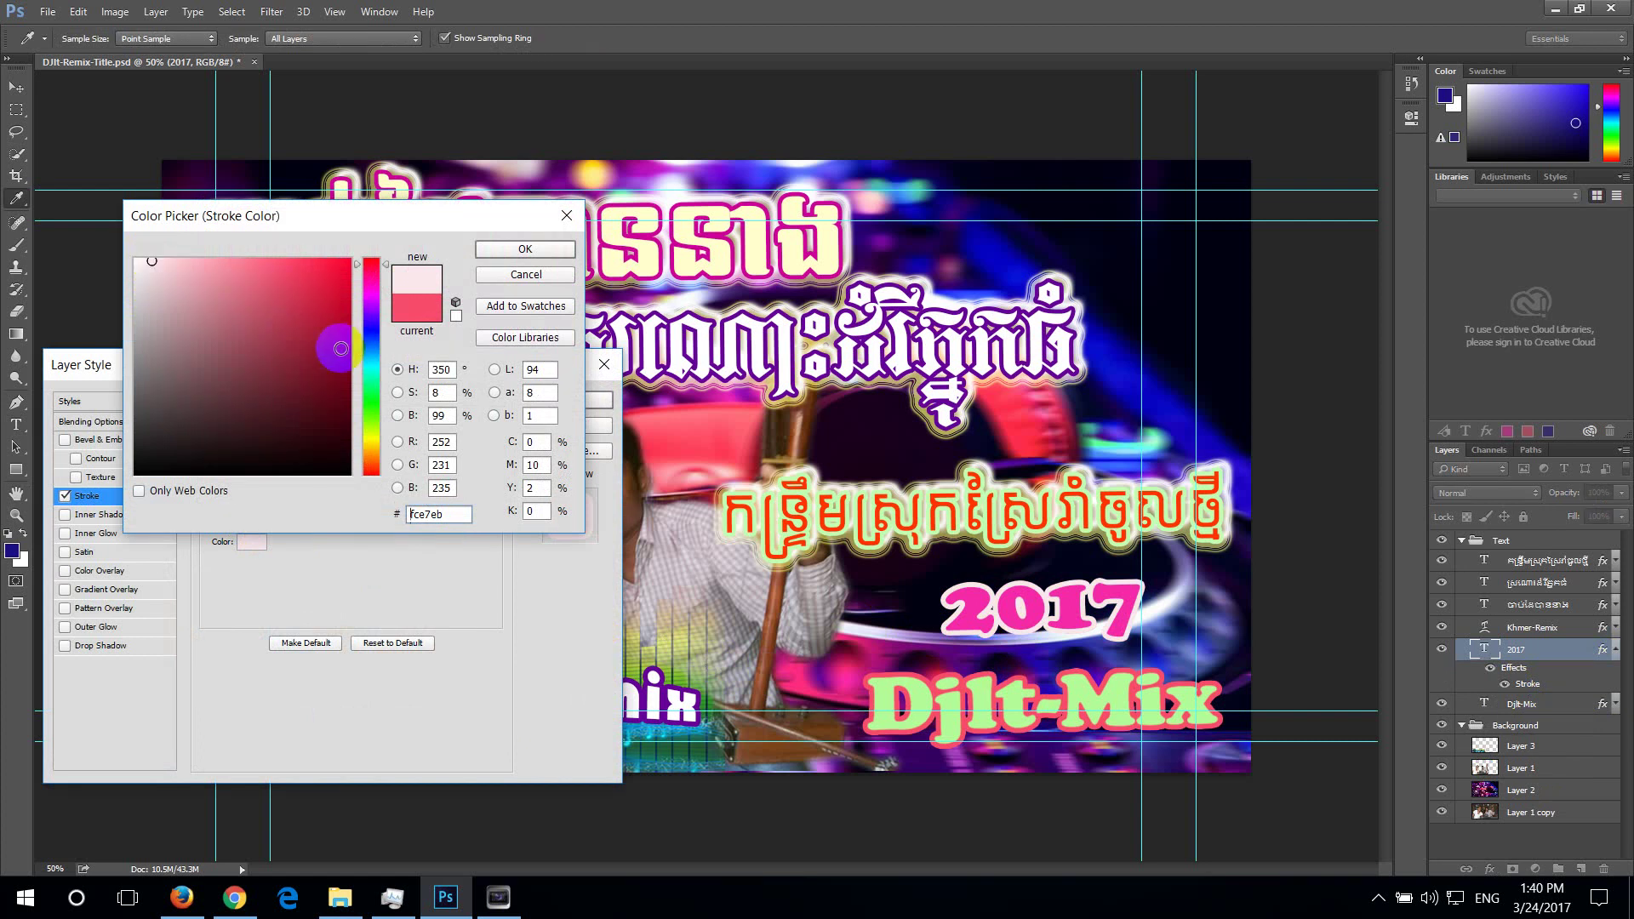
# Set the 2017 stroke colour to light cyan 69e2fc and apply the layer style
pyautogui.click(376, 360)
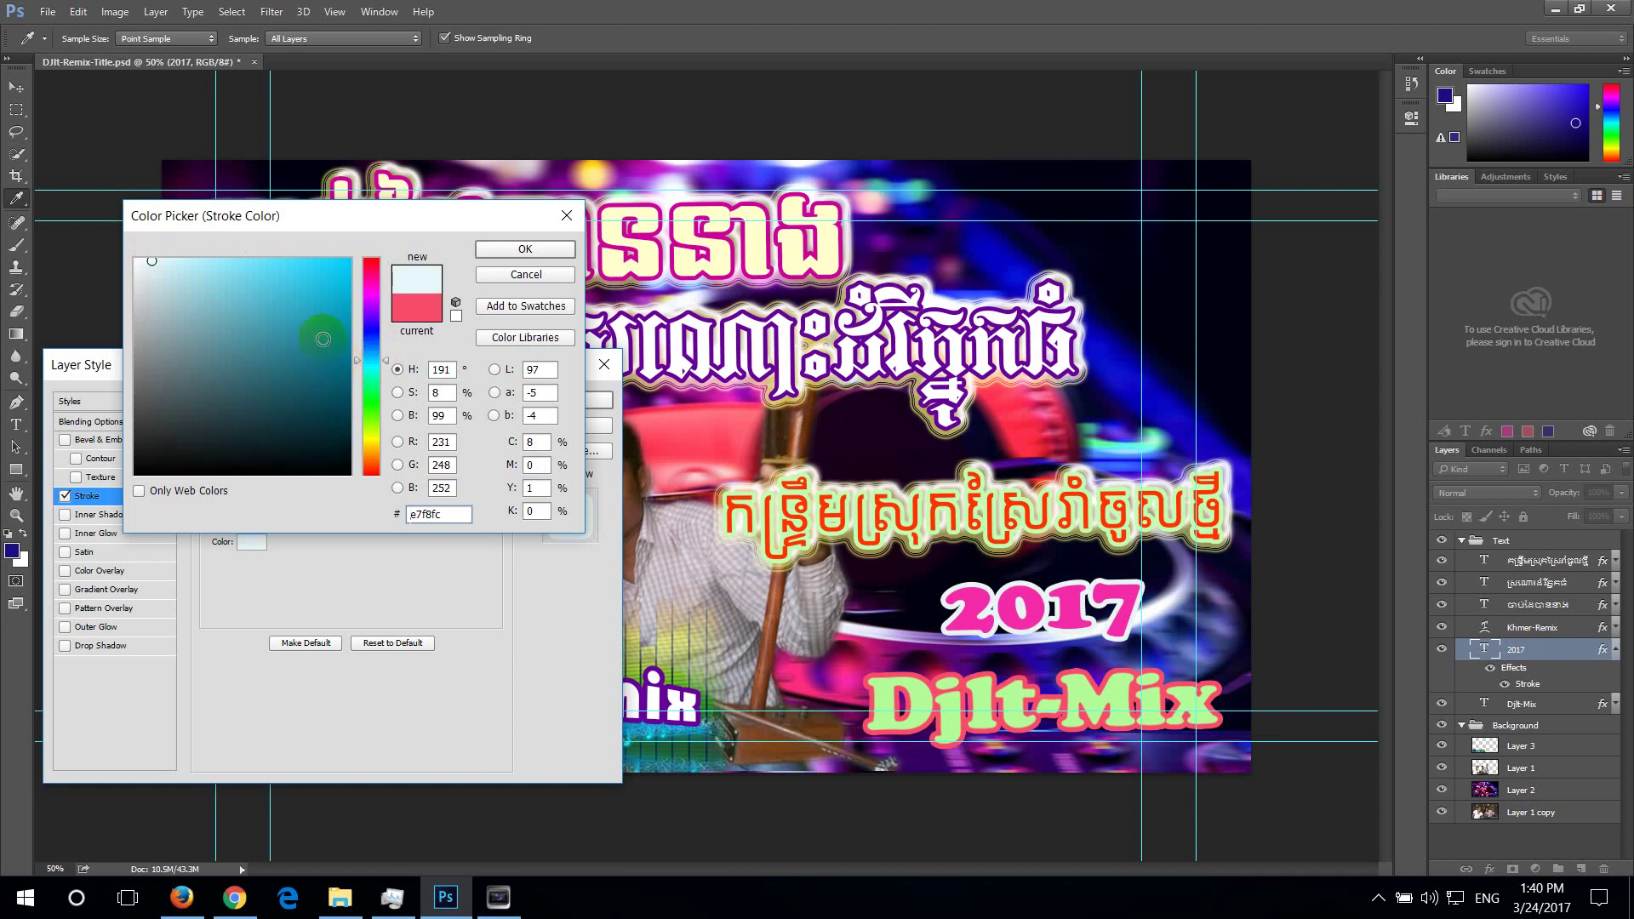
pyautogui.click(205, 263)
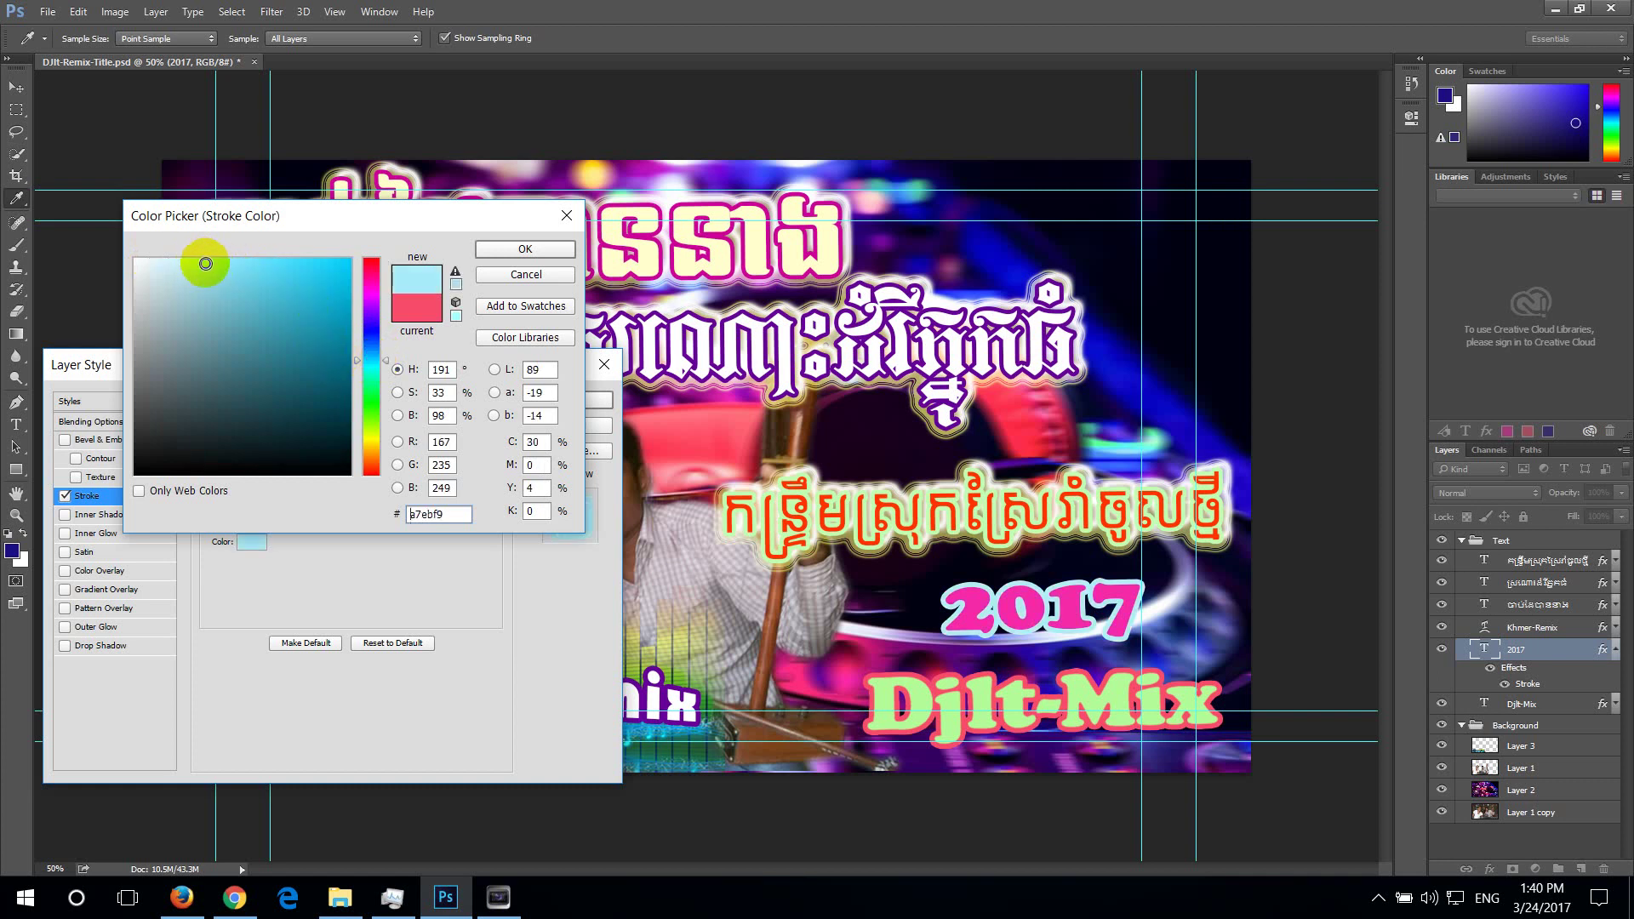
pyautogui.click(263, 281)
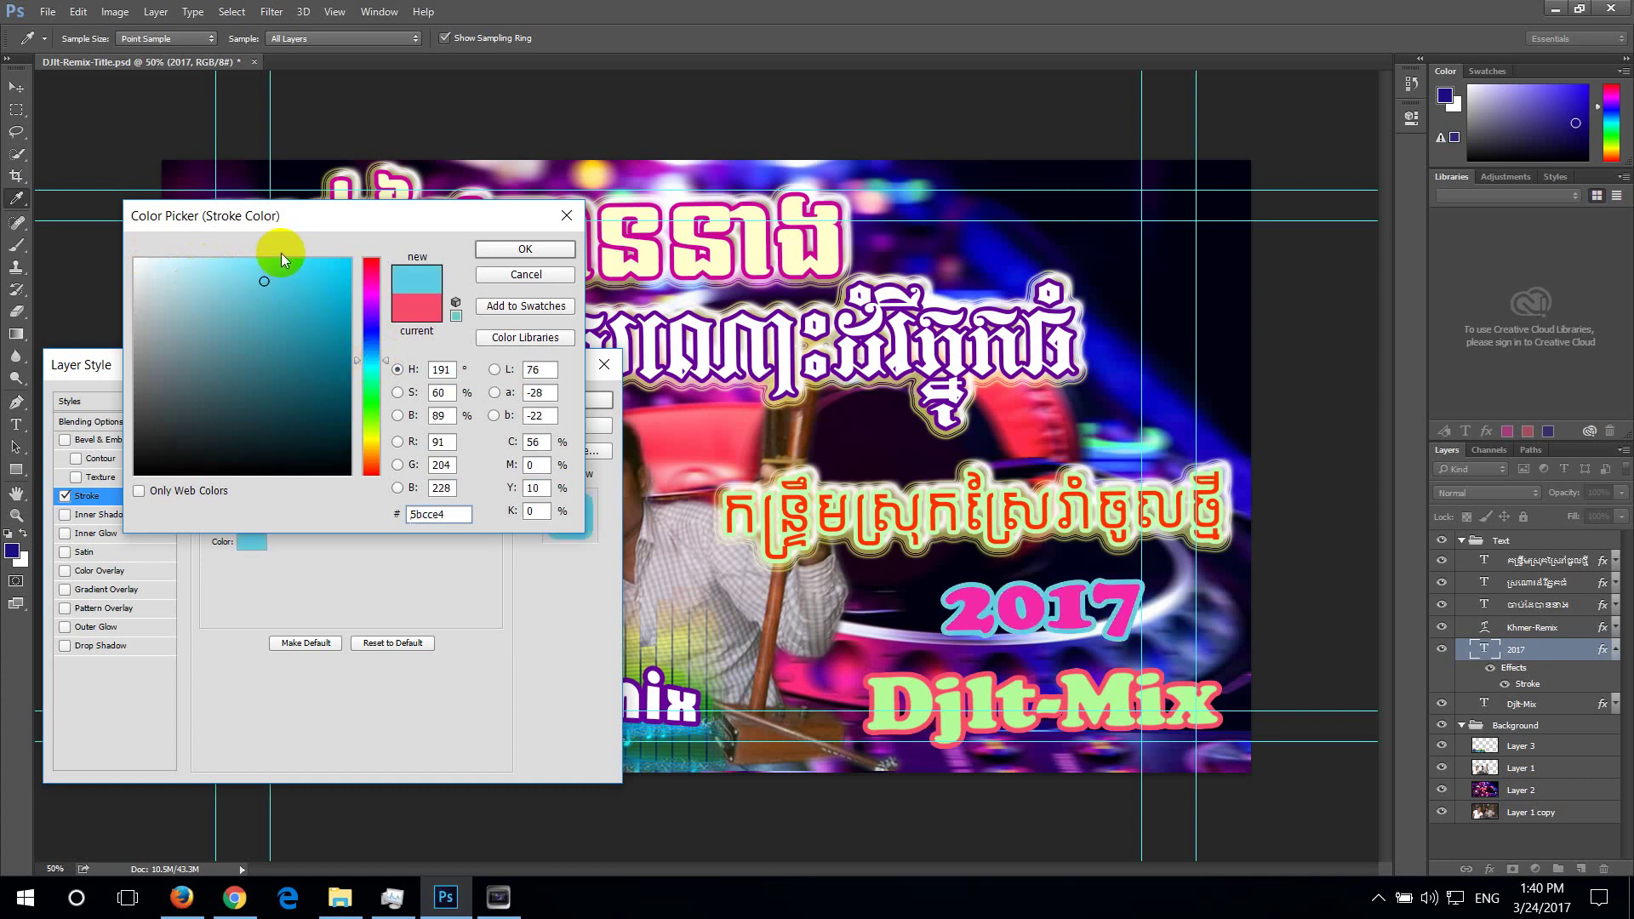
pyautogui.click(225, 259)
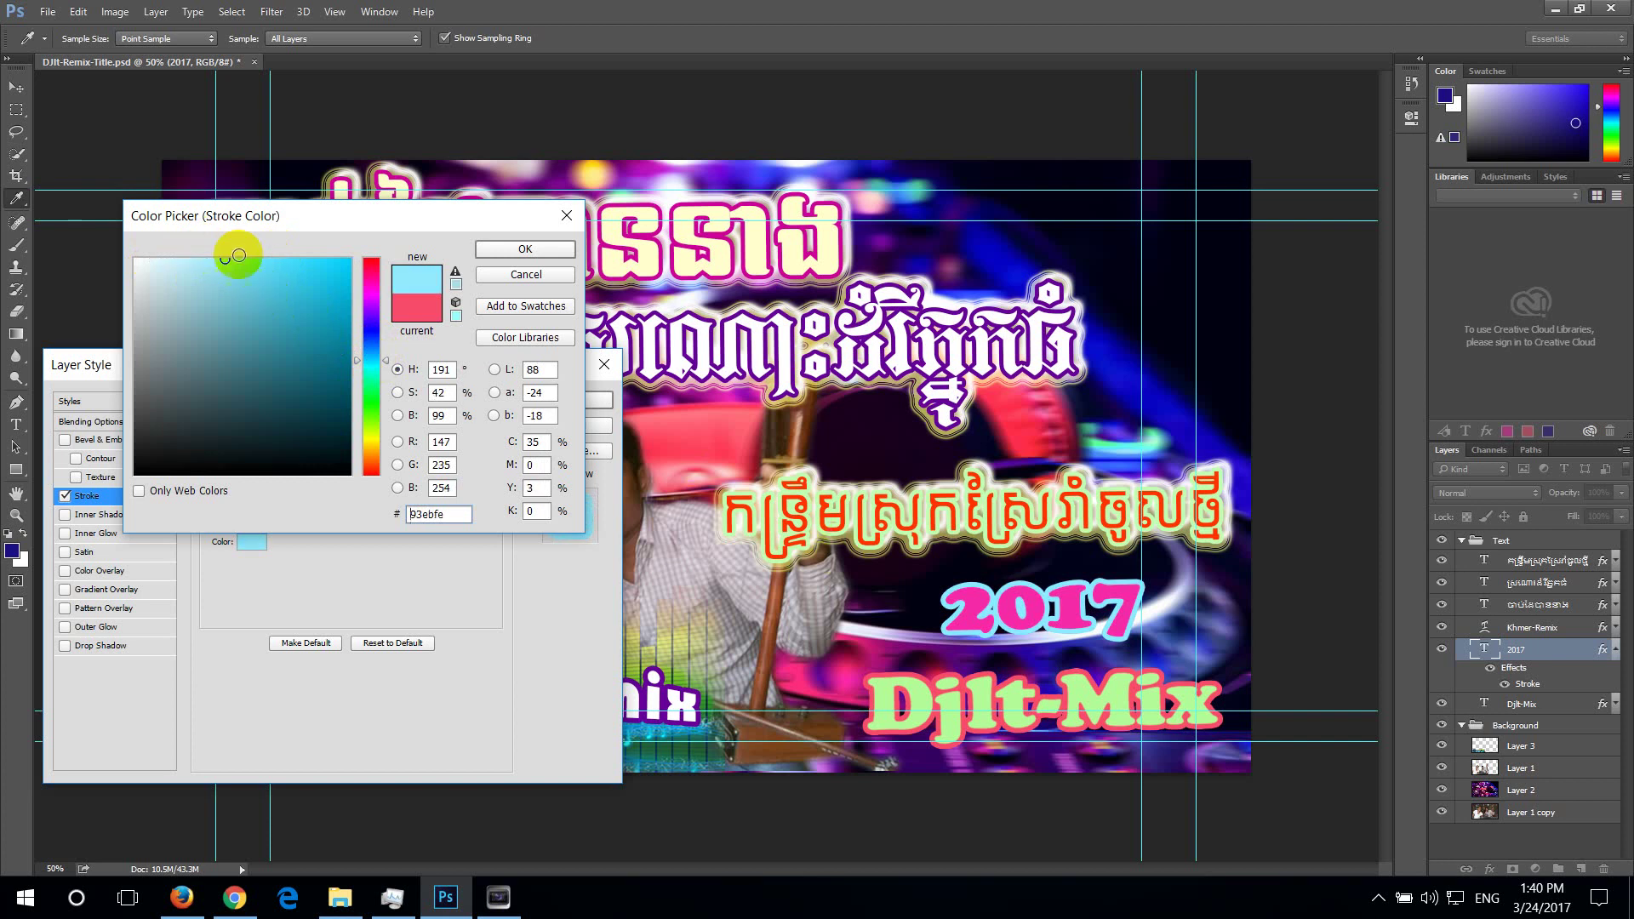
pyautogui.click(261, 260)
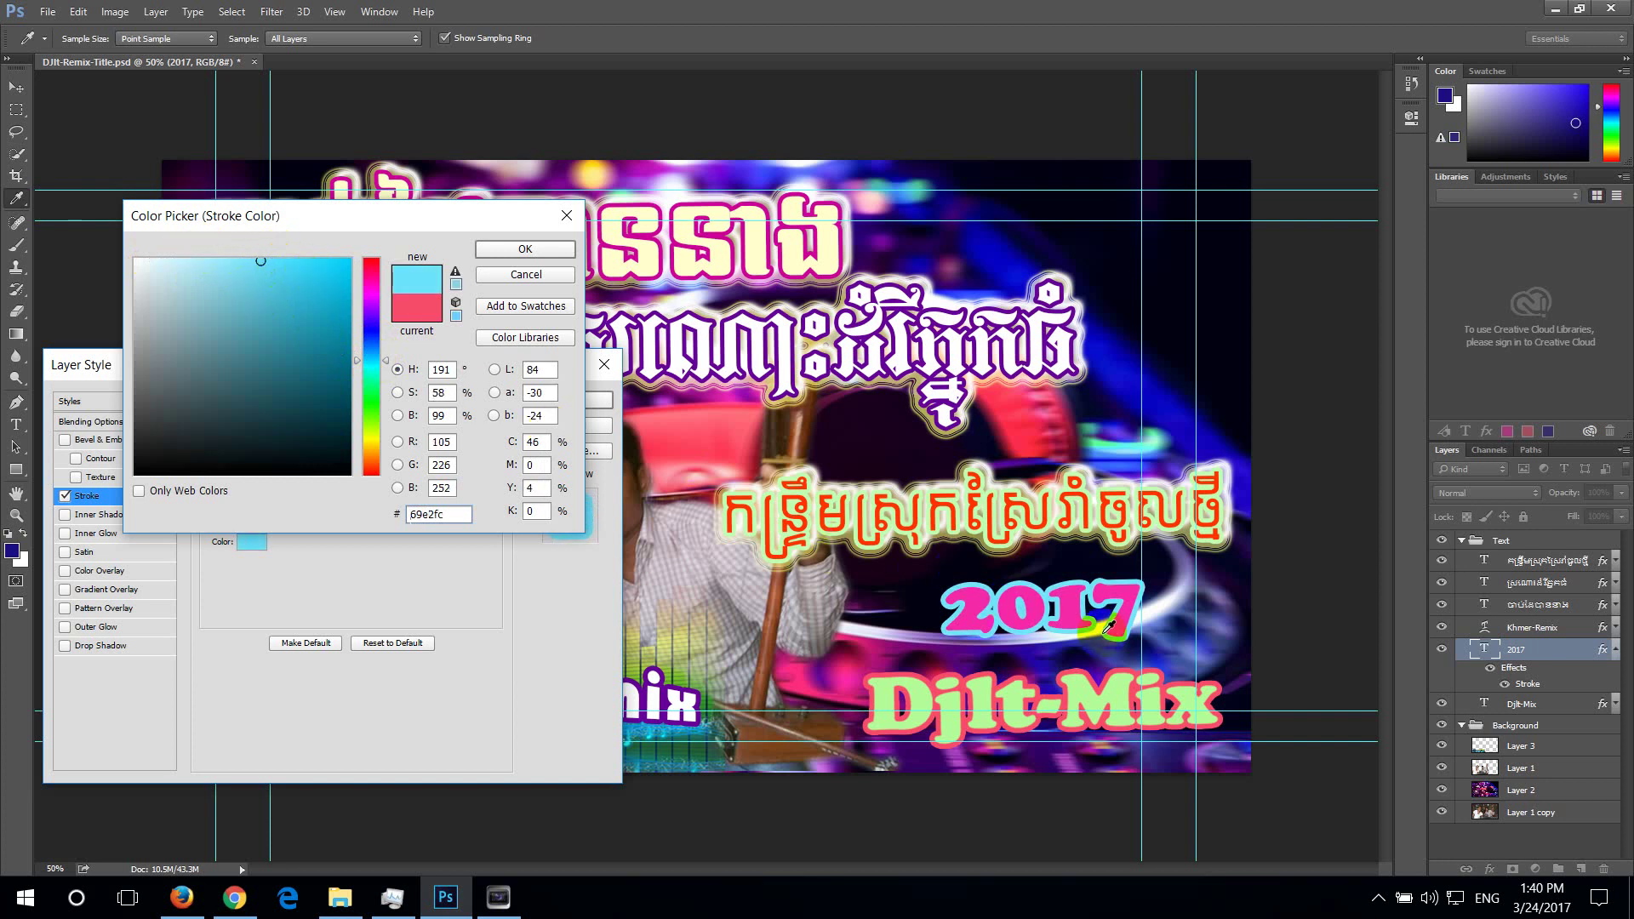
pyautogui.click(539, 248)
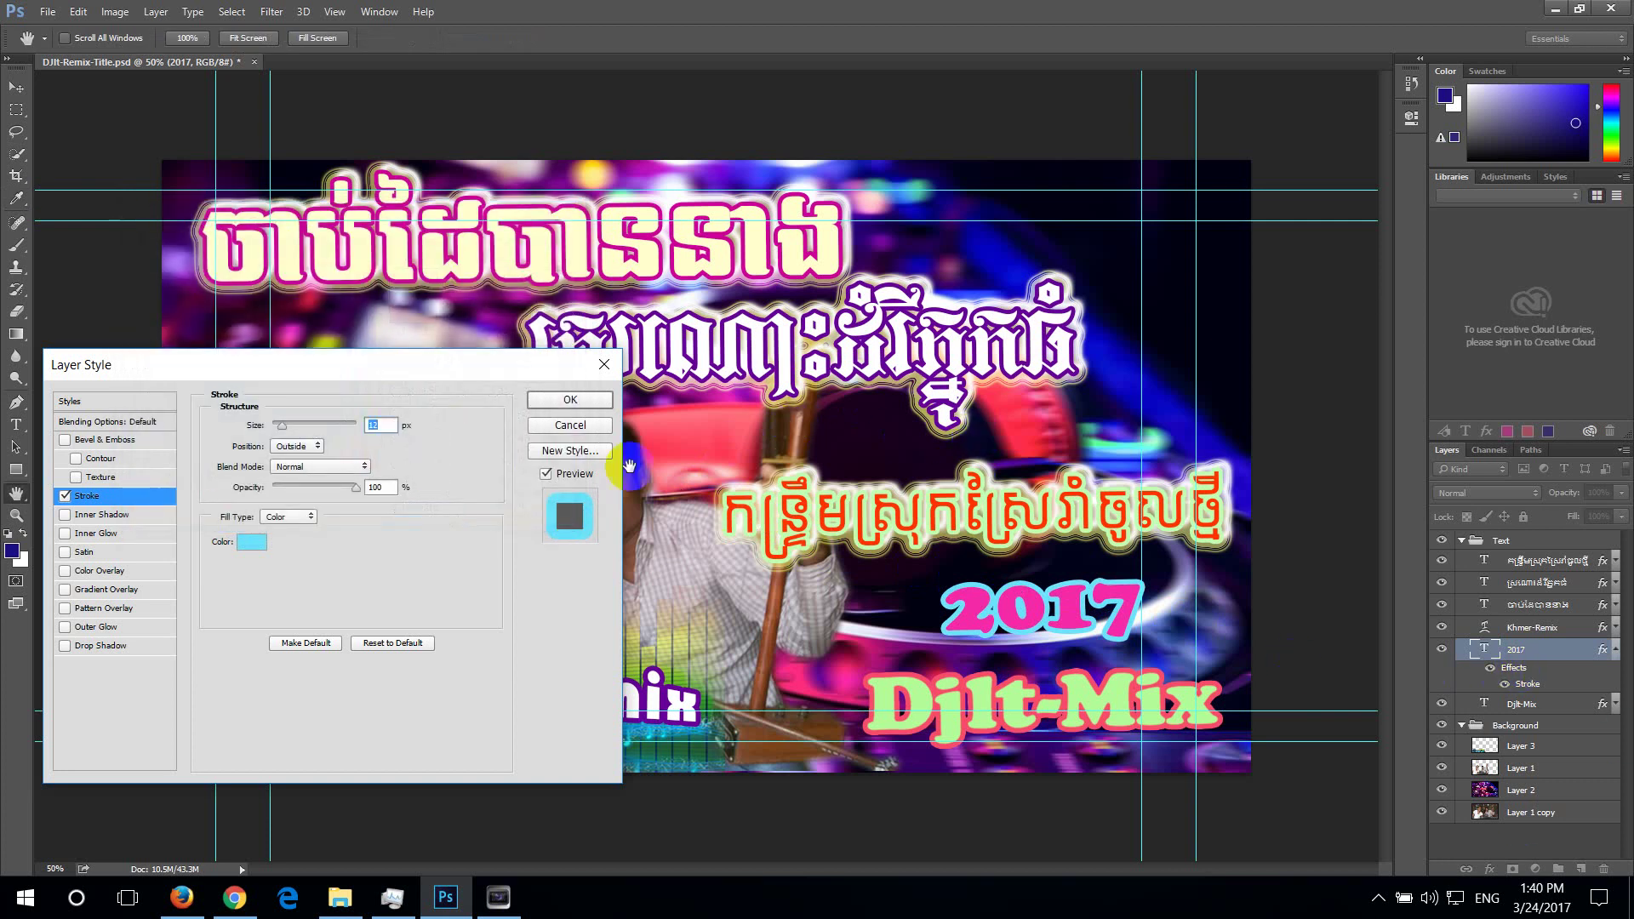
pyautogui.click(569, 400)
pyautogui.click(792, 343)
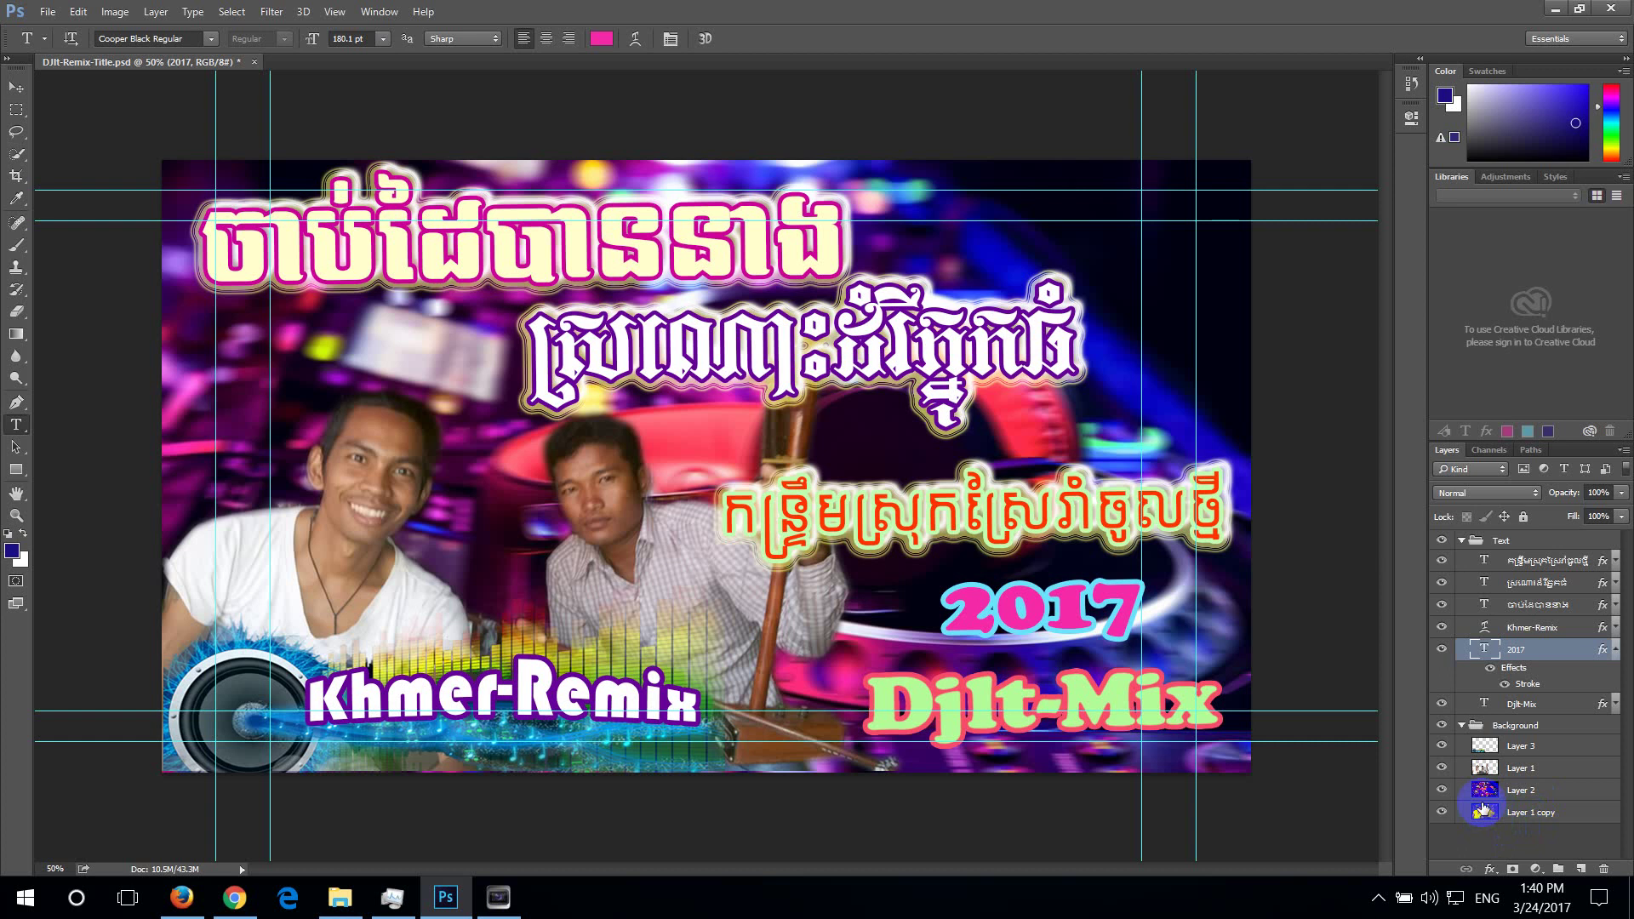
# Turn off Layer 1 copy, comparing Layer 2 and Layer 1 visibility while keeping both shown
pyautogui.click(1440, 789)
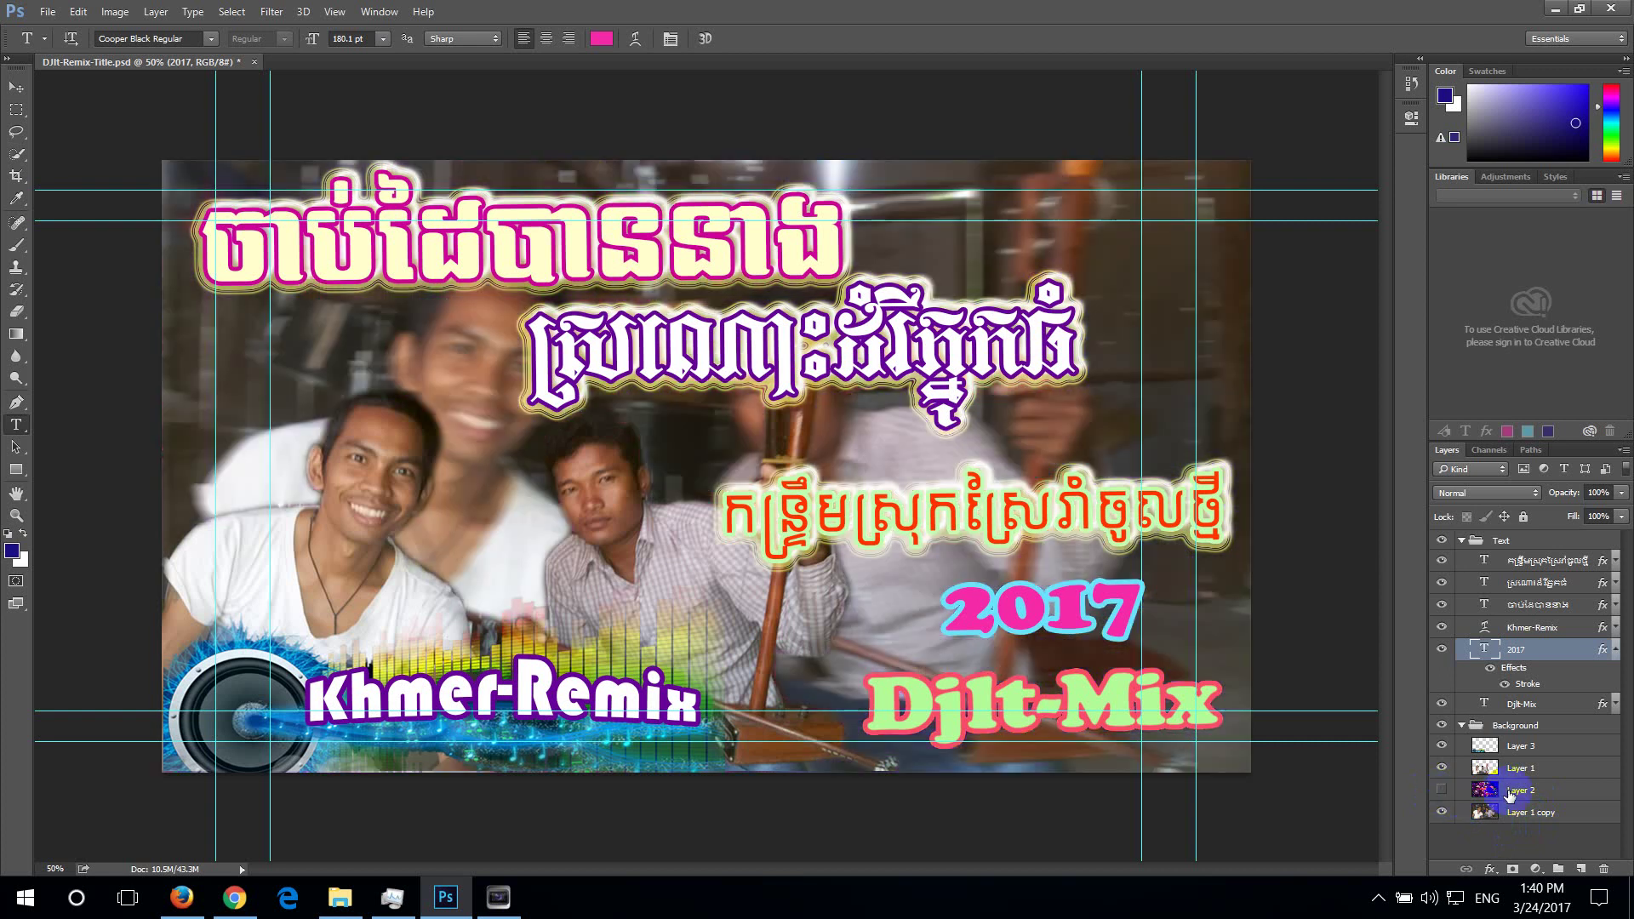
pyautogui.click(1440, 789)
pyautogui.click(1441, 815)
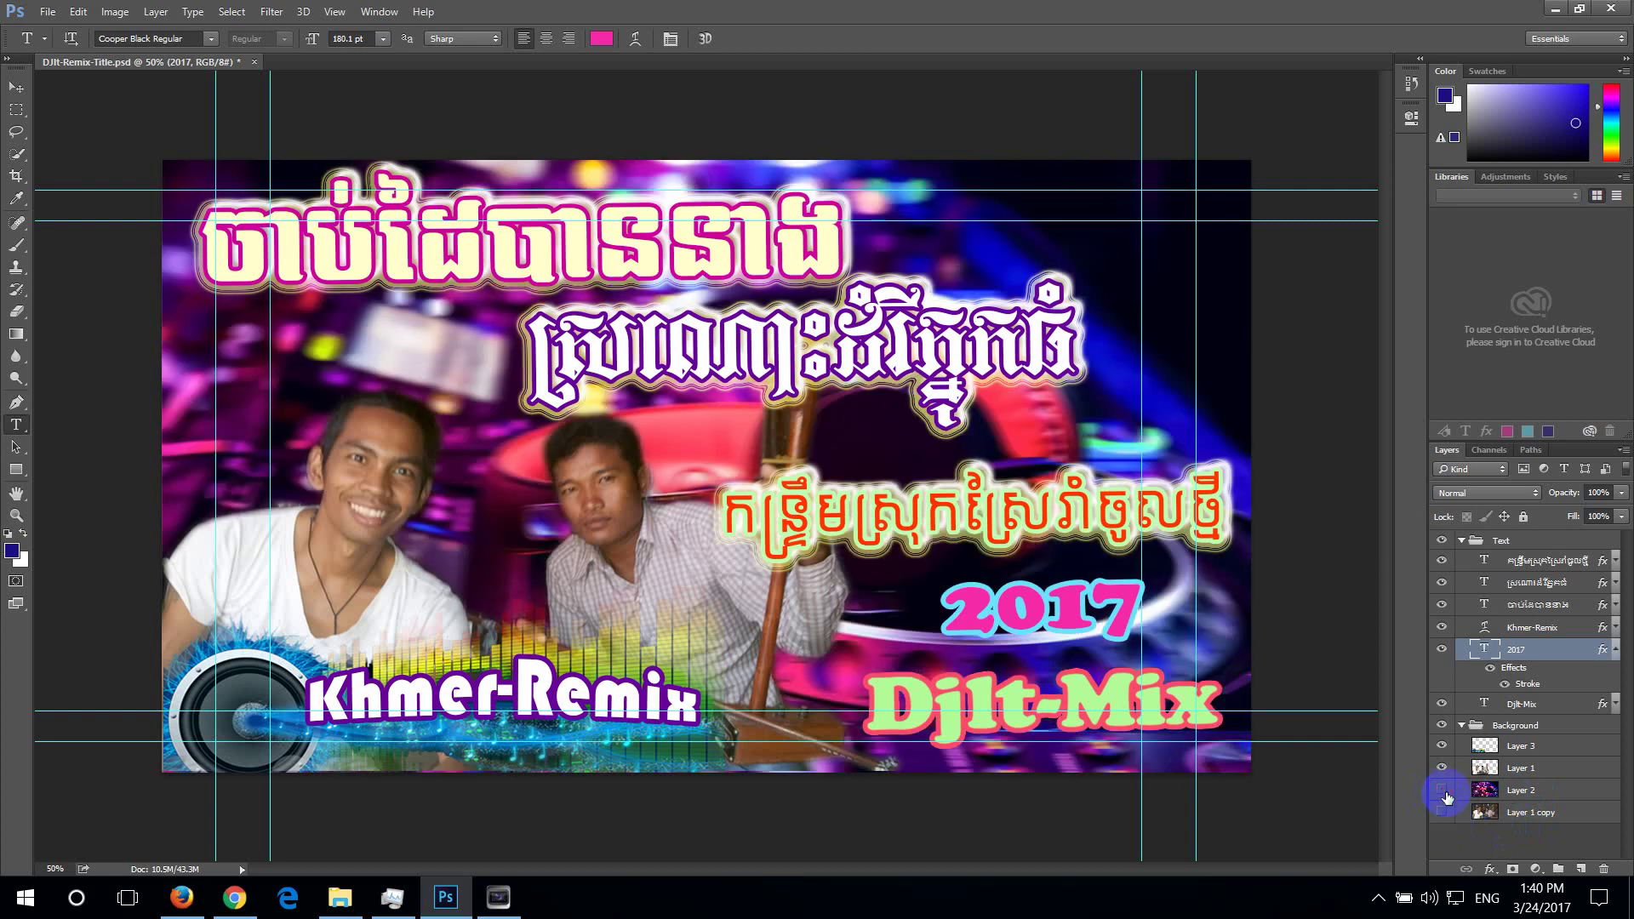
pyautogui.click(1441, 792)
pyautogui.click(1441, 792)
pyautogui.click(1441, 791)
pyautogui.click(1441, 791)
pyautogui.click(1442, 768)
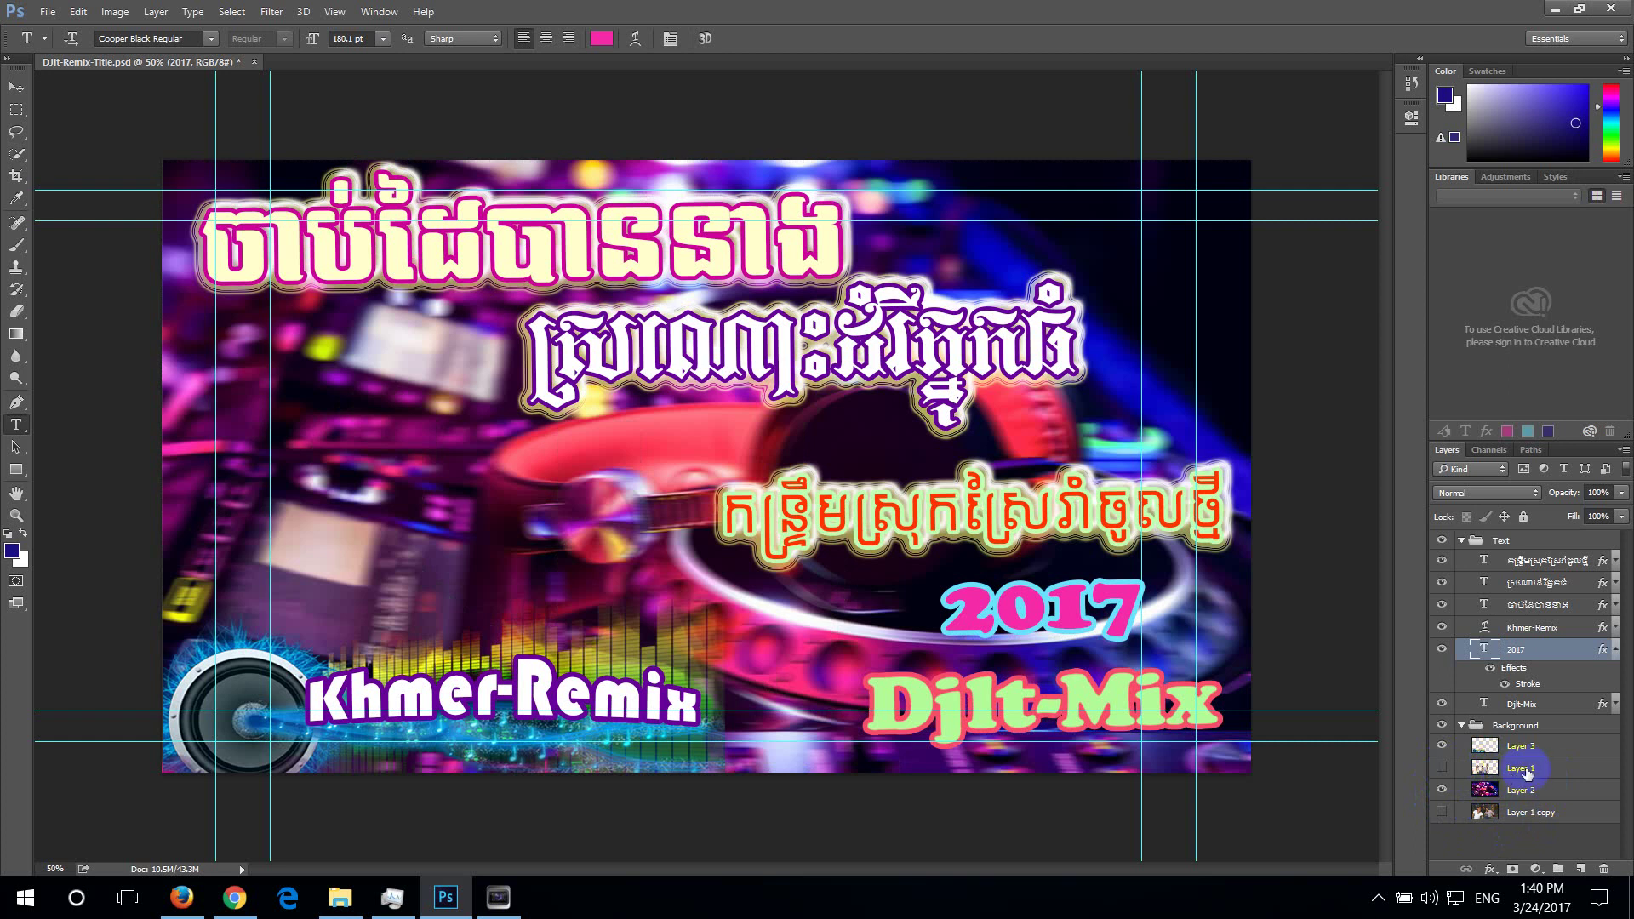
pyautogui.click(1442, 767)
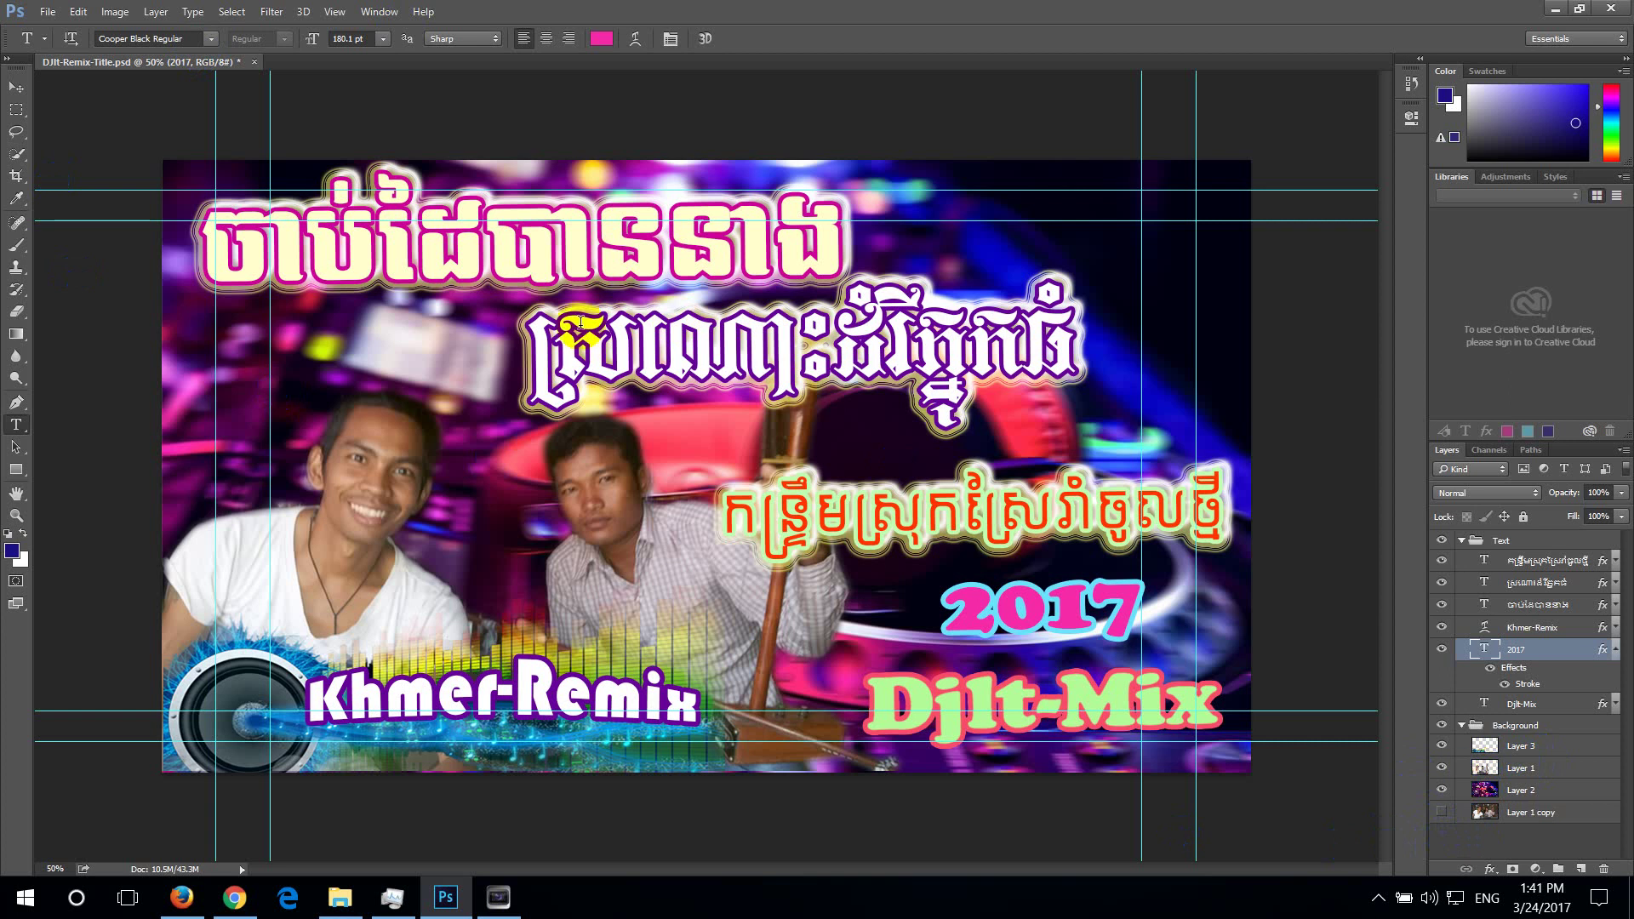
pyautogui.click(1442, 768)
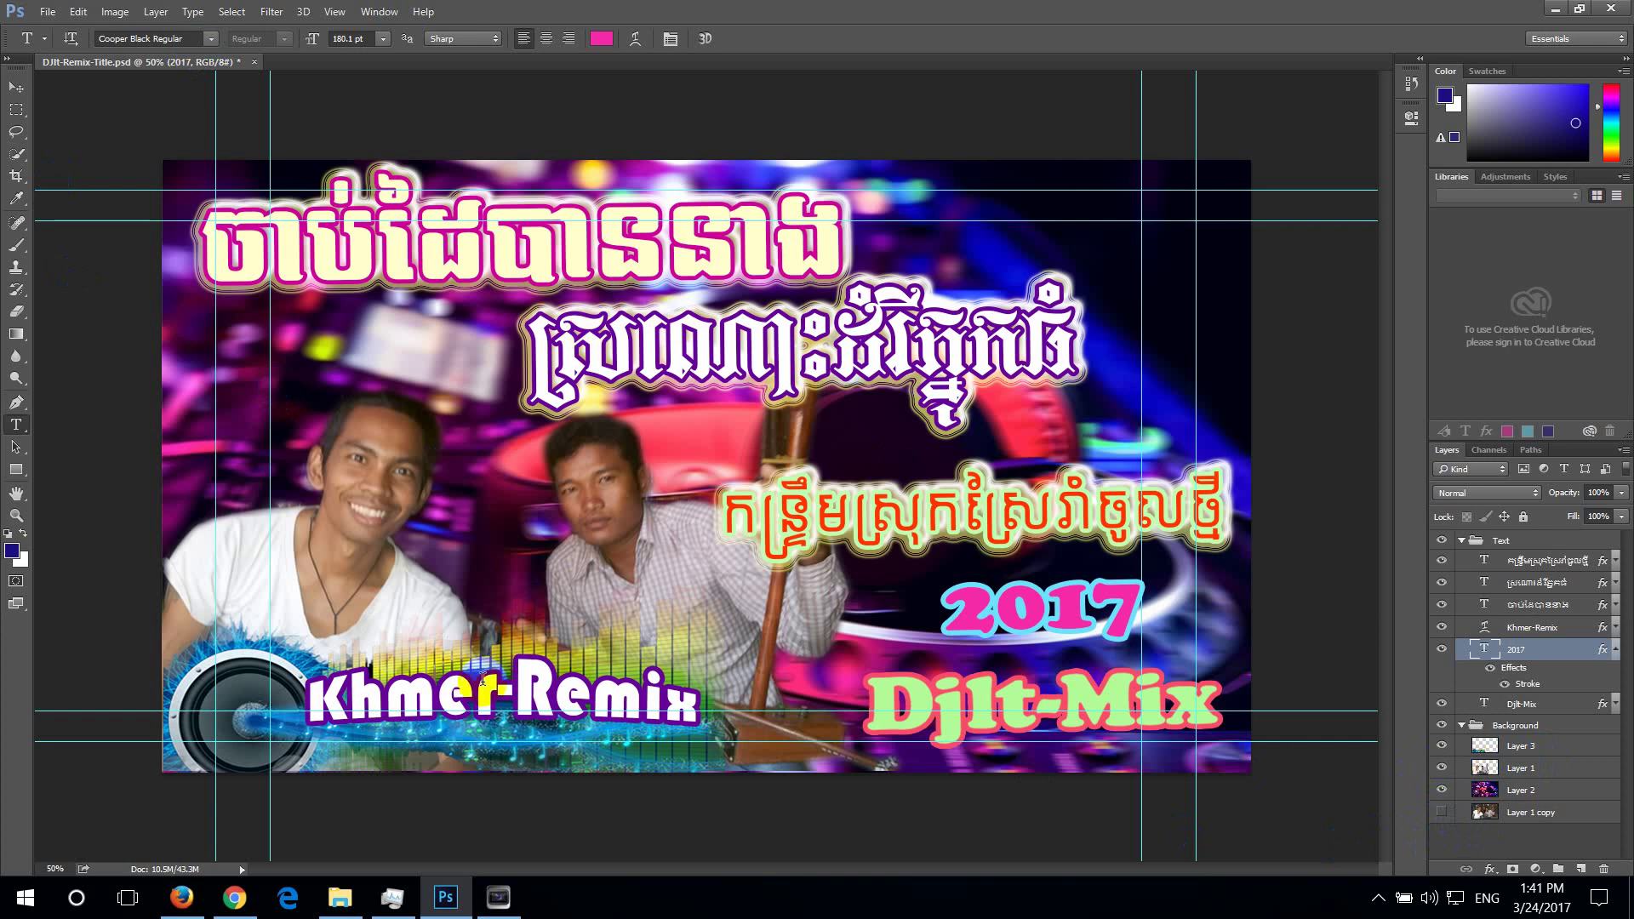
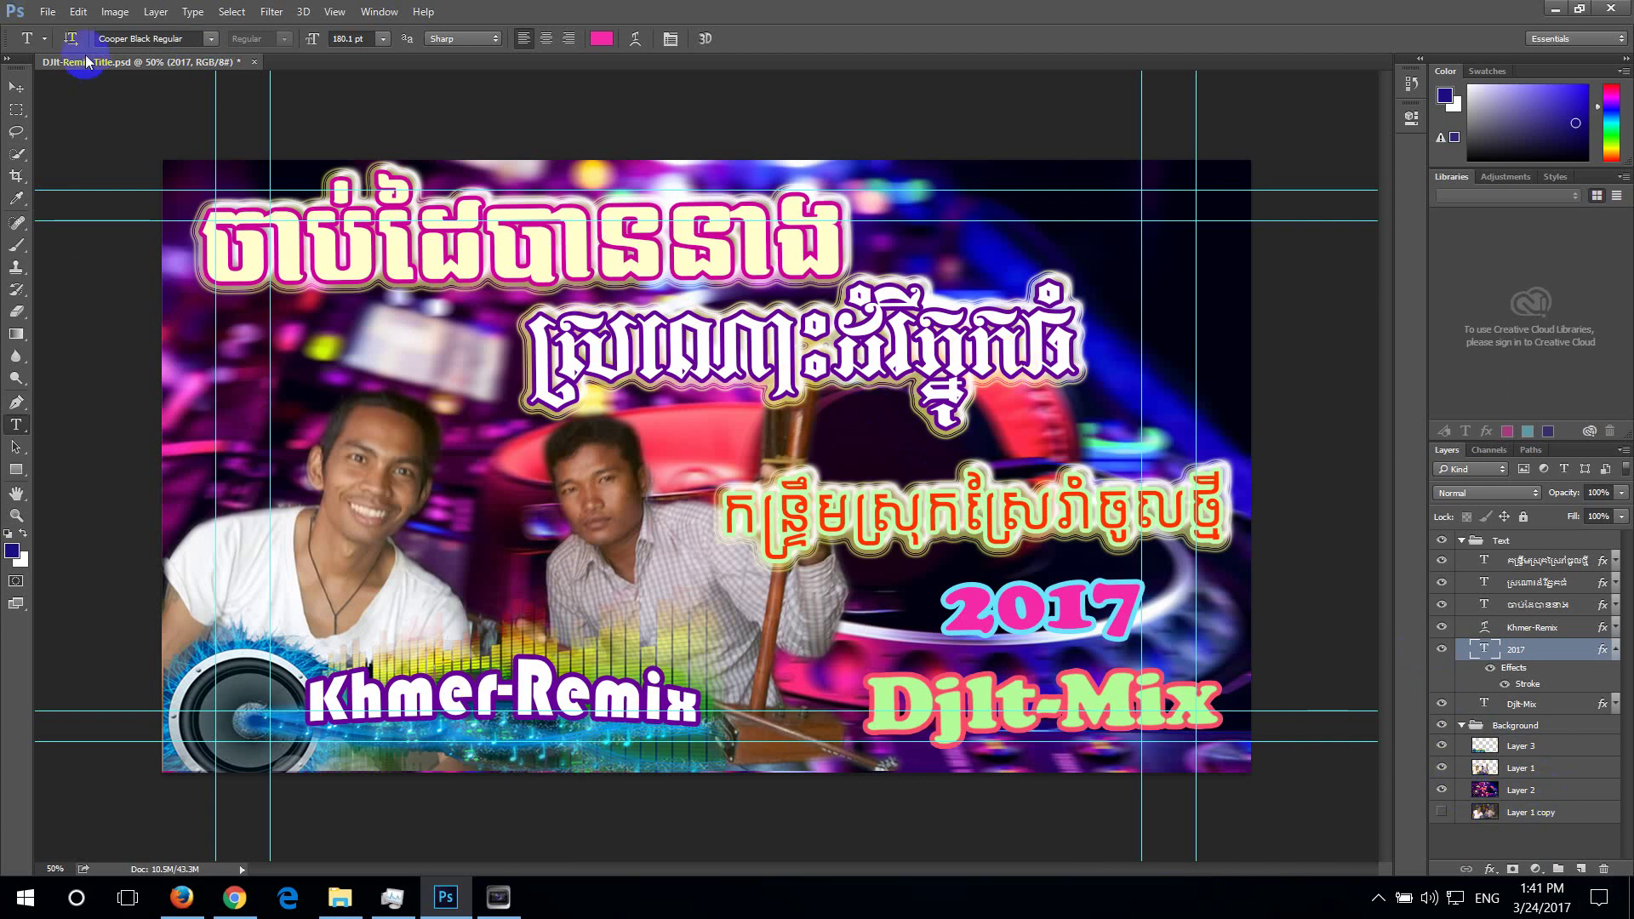
# Save DjIt-Remix-Title.psd from the File menu and close its document tab
pyautogui.click(48, 12)
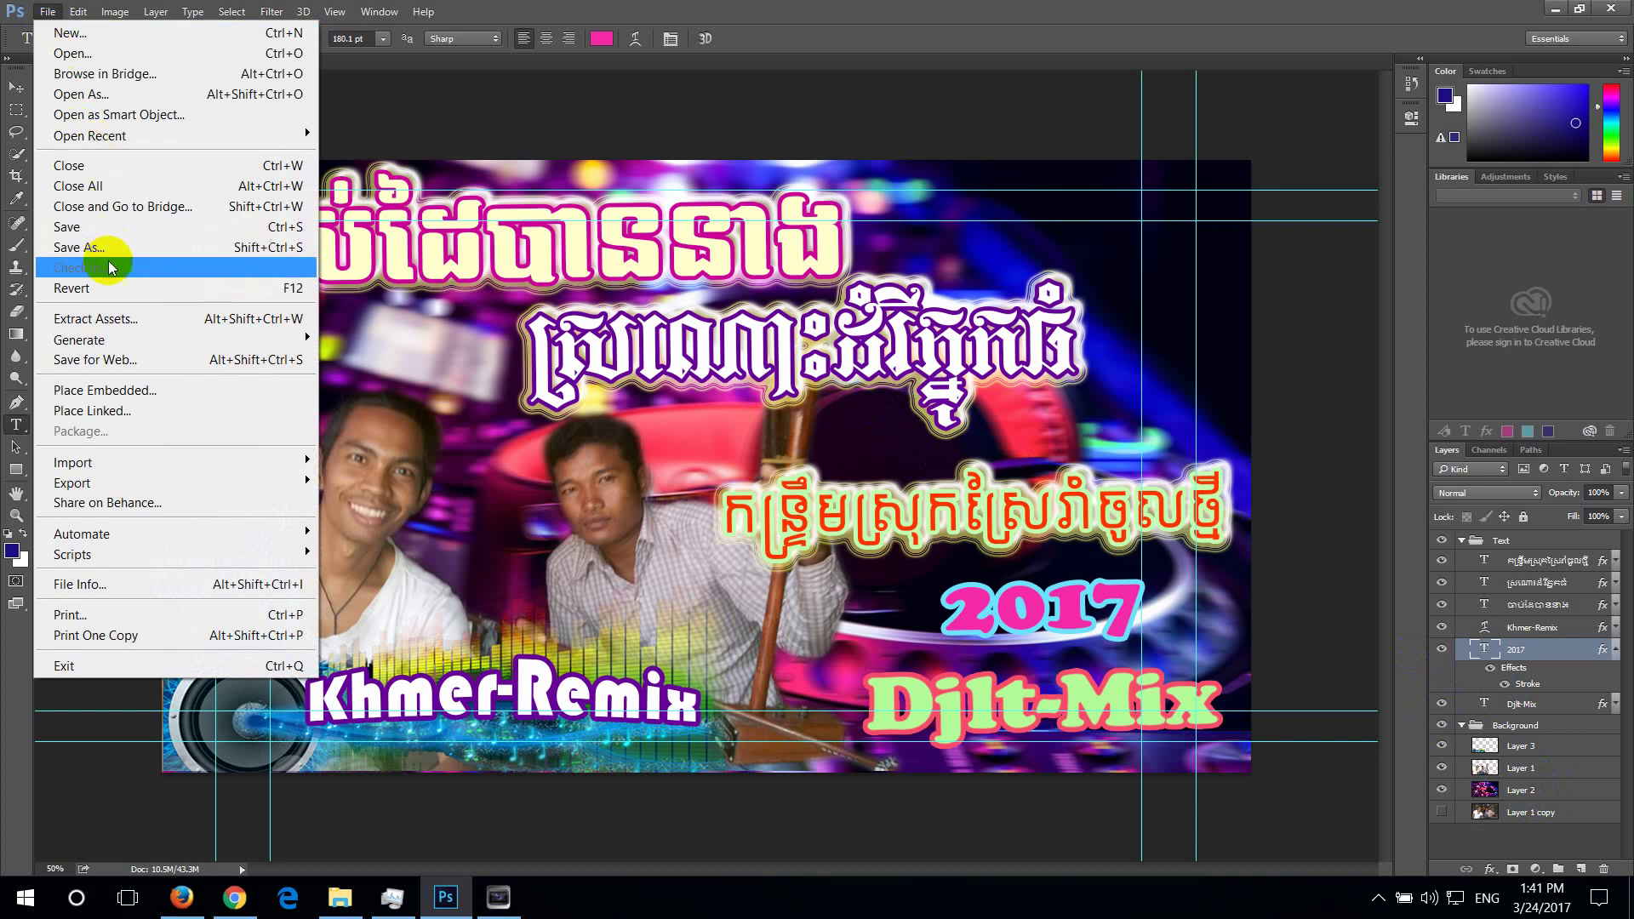
pyautogui.click(81, 227)
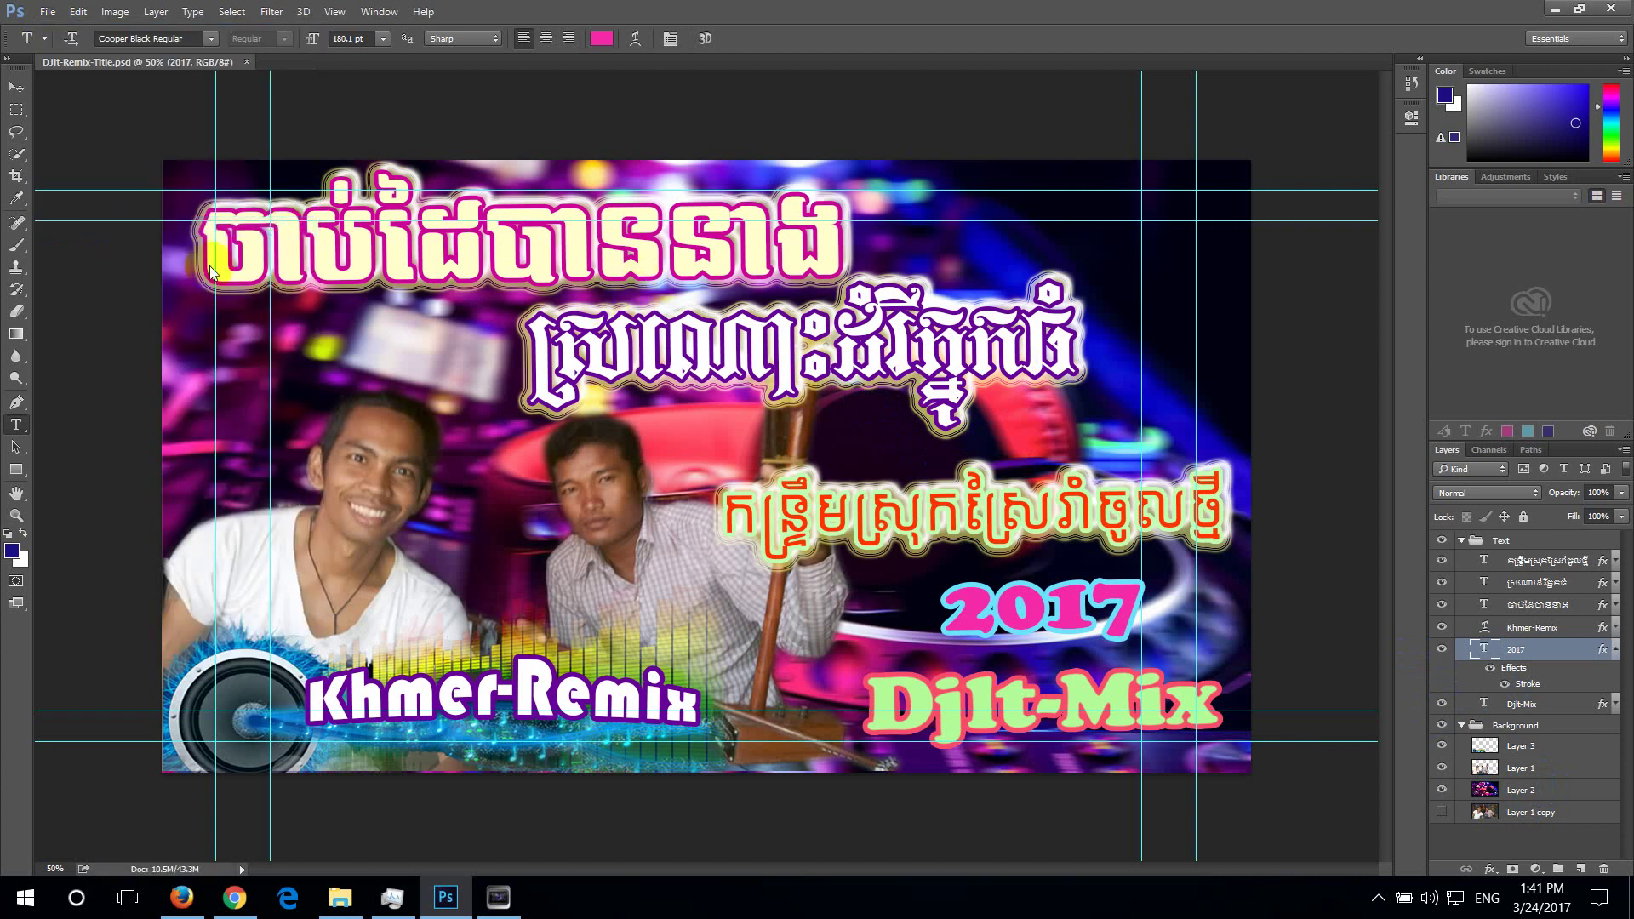
pyautogui.click(246, 62)
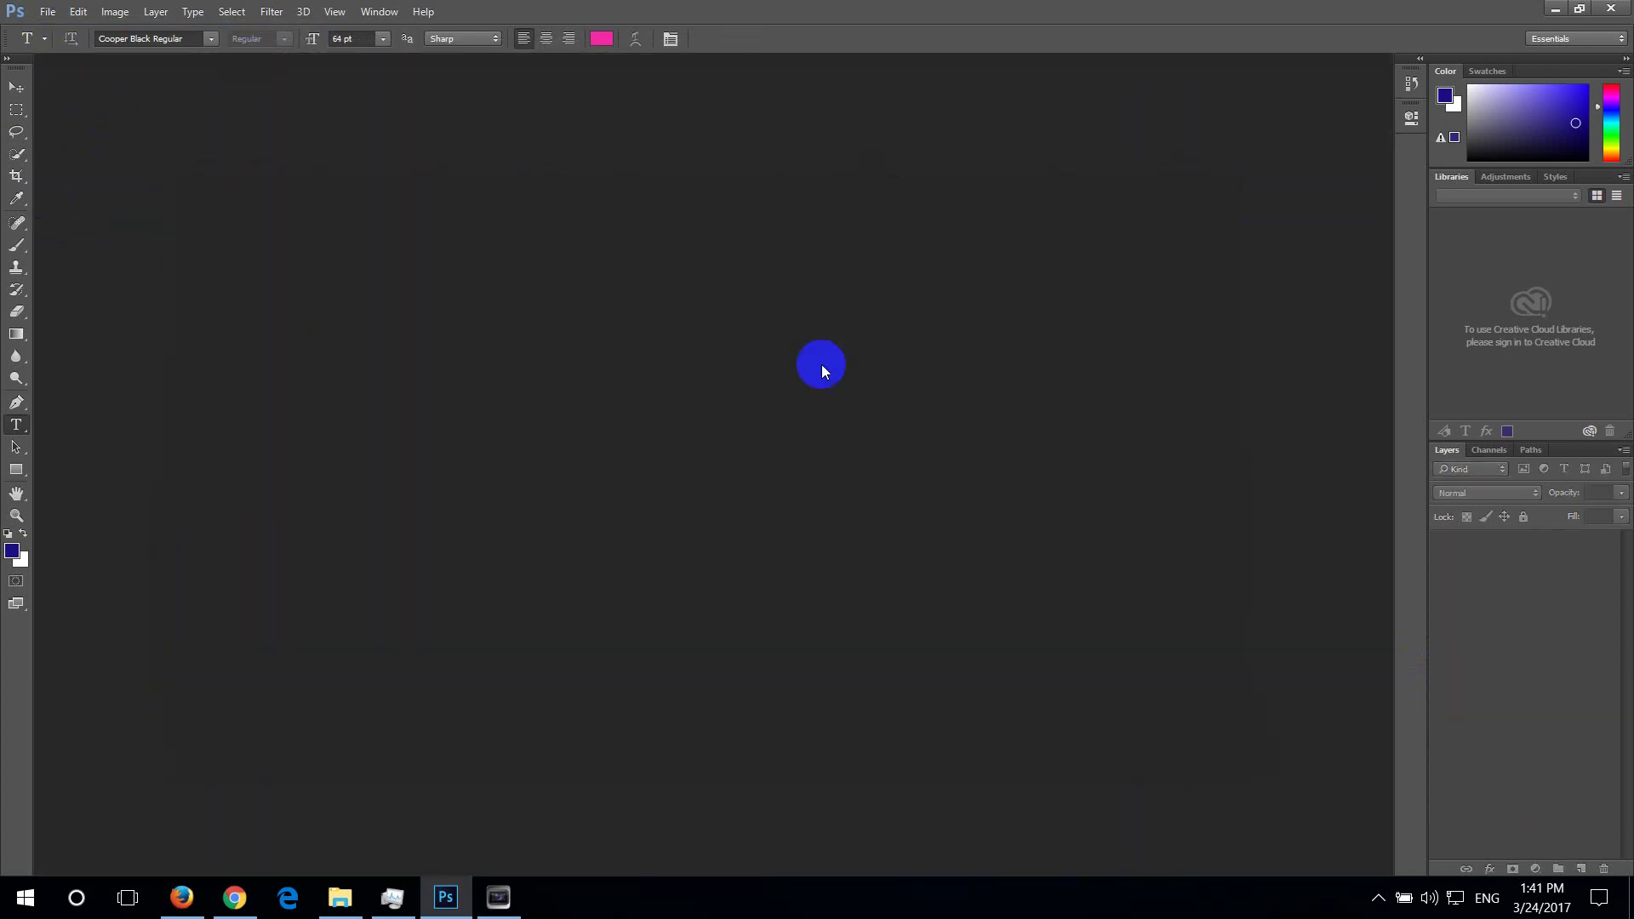
# In Vegas Pro, accept the media error to open Replace Media File and move the picker aside
pyautogui.click(499, 905)
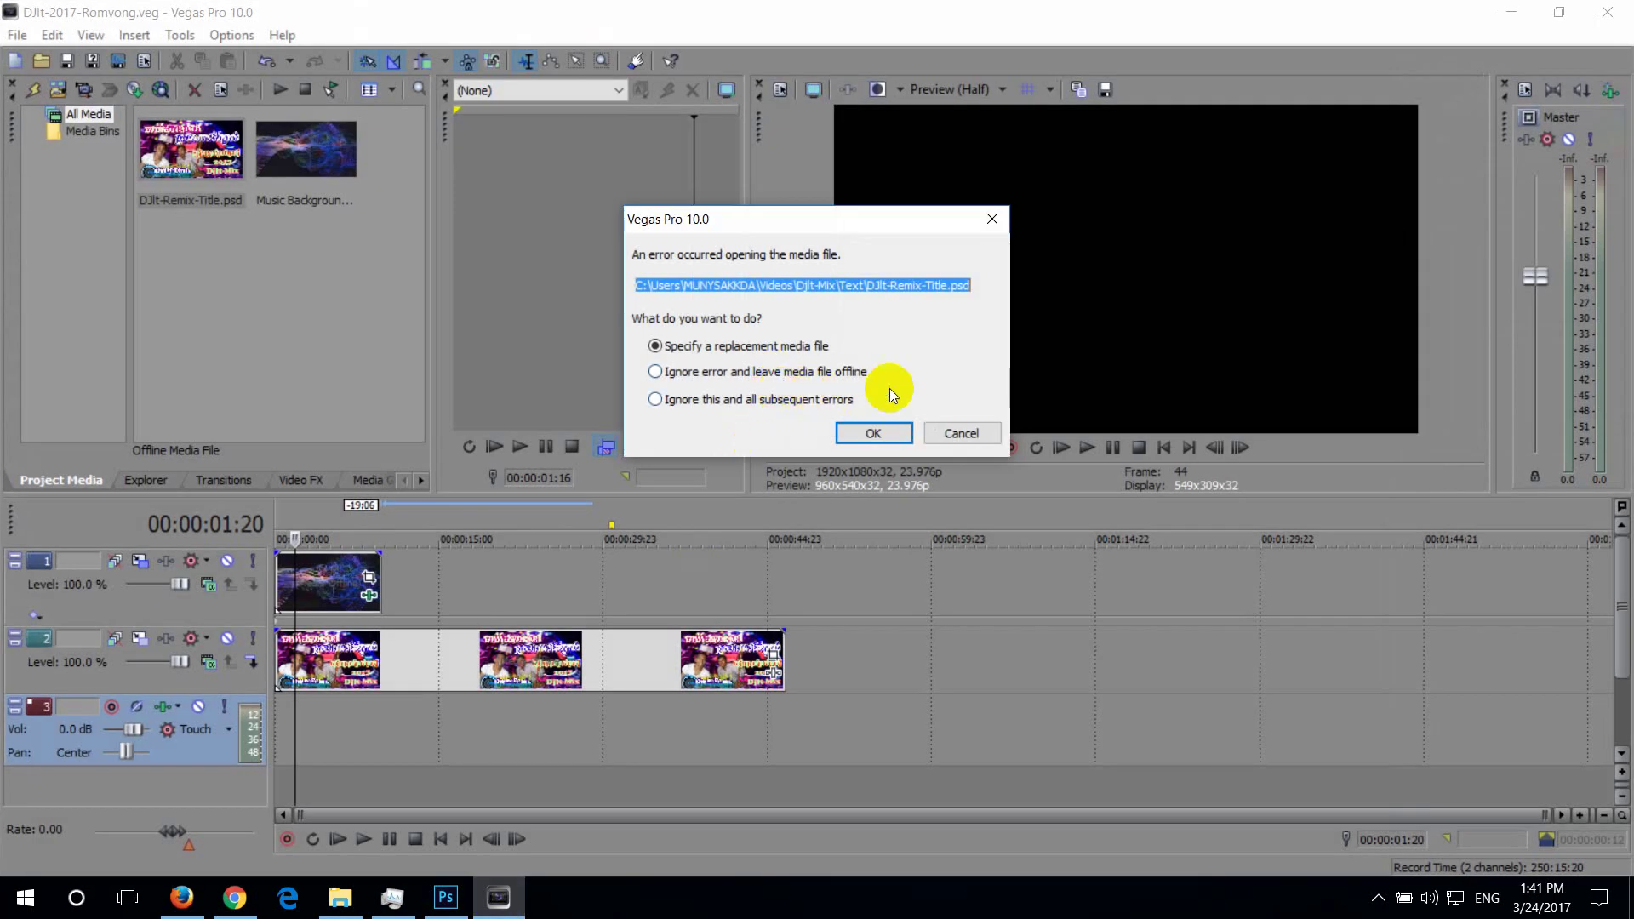
pyautogui.click(875, 431)
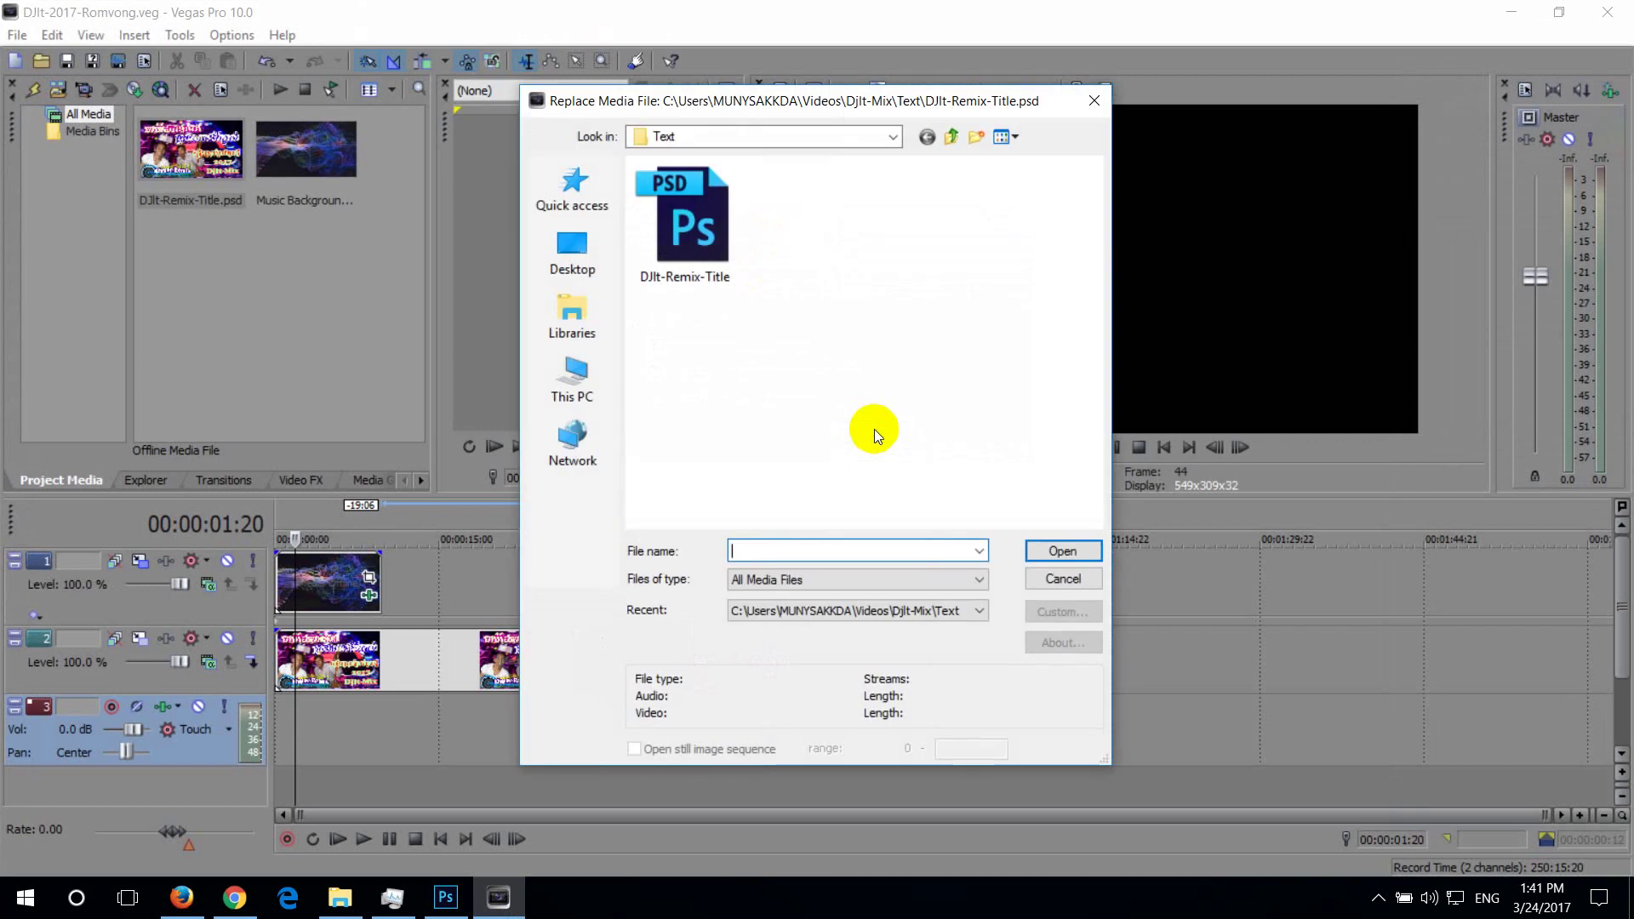
pyautogui.moveTo(773, 103)
pyautogui.mouseDown()
pyautogui.moveTo(212, 204)
pyautogui.moveTo(1279, 179)
pyautogui.mouseUp()
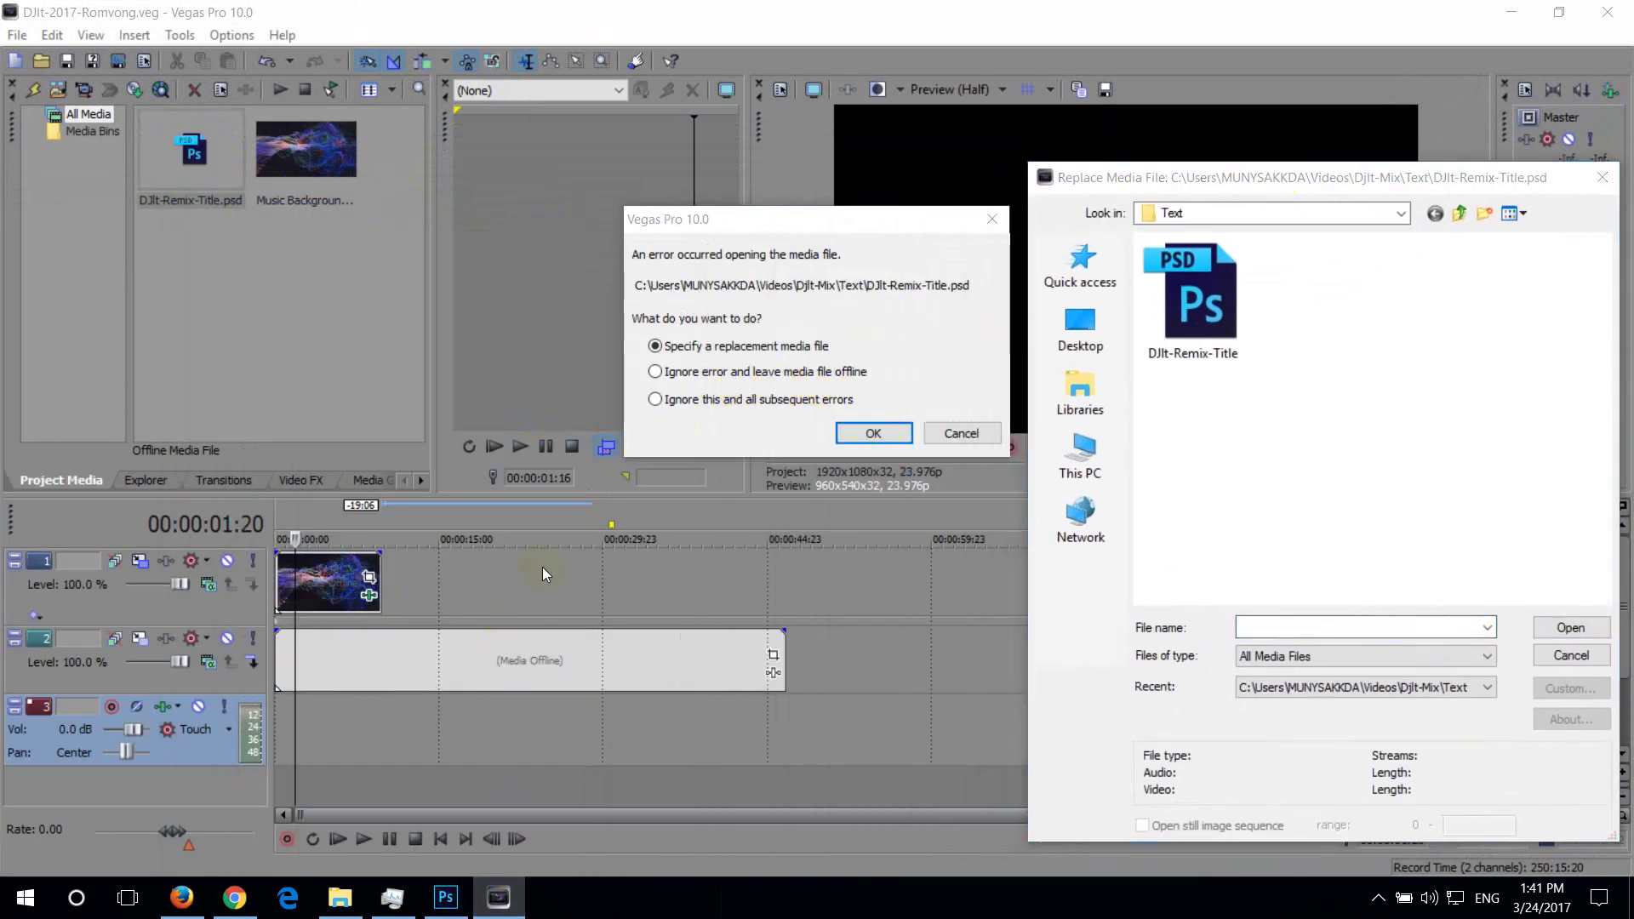
pyautogui.click(1611, 17)
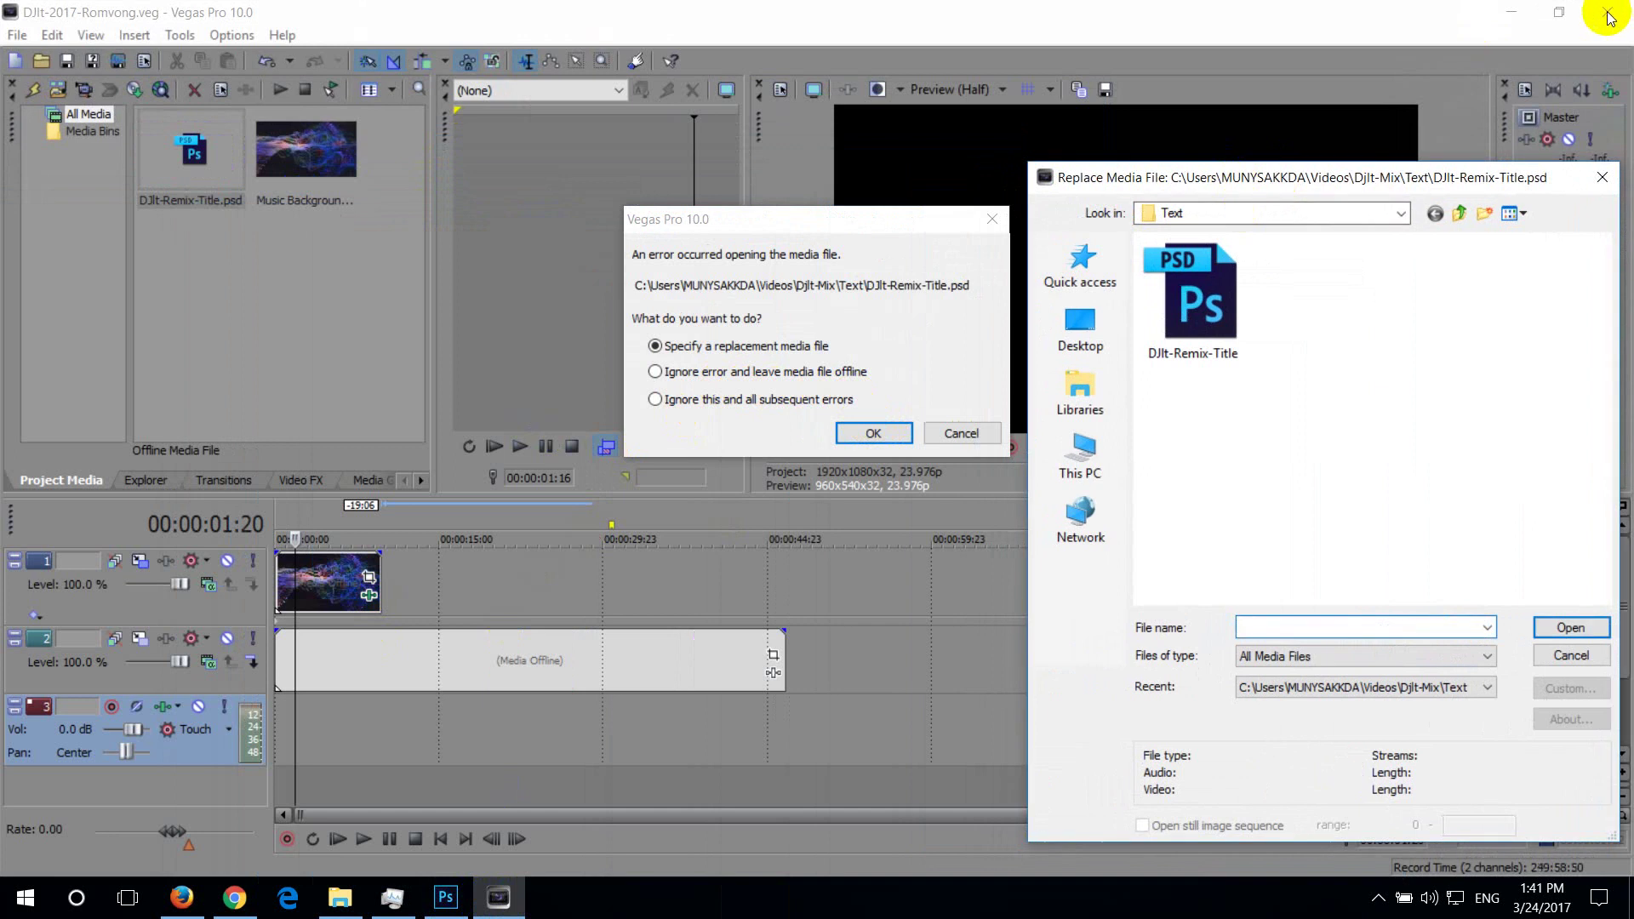
pyautogui.click(458, 909)
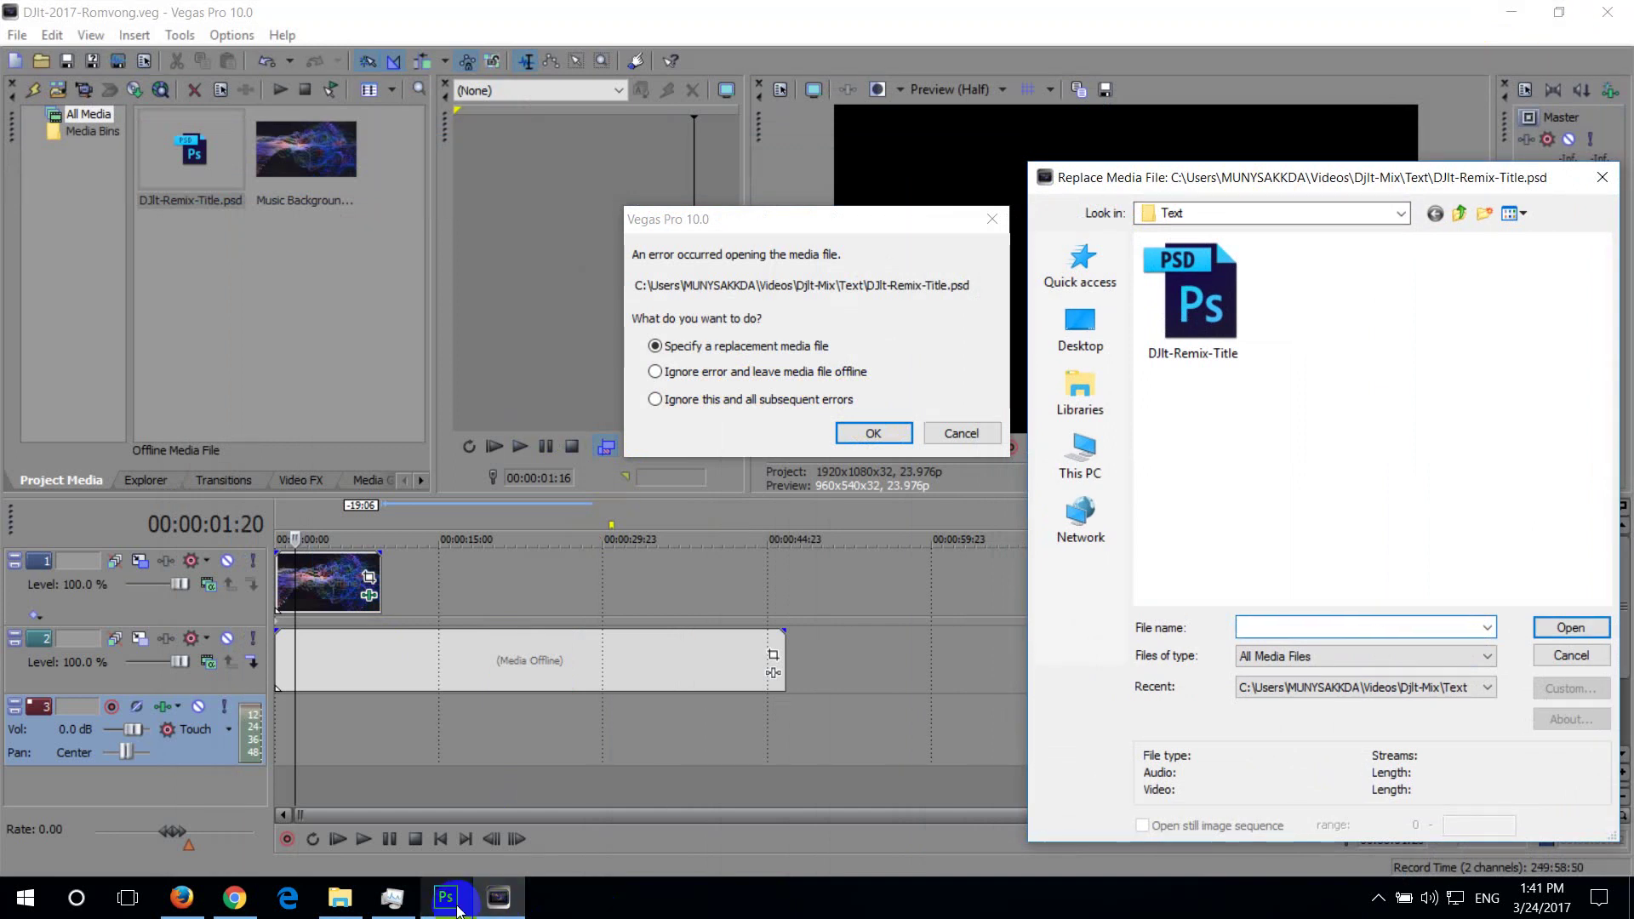
pyautogui.click(495, 903)
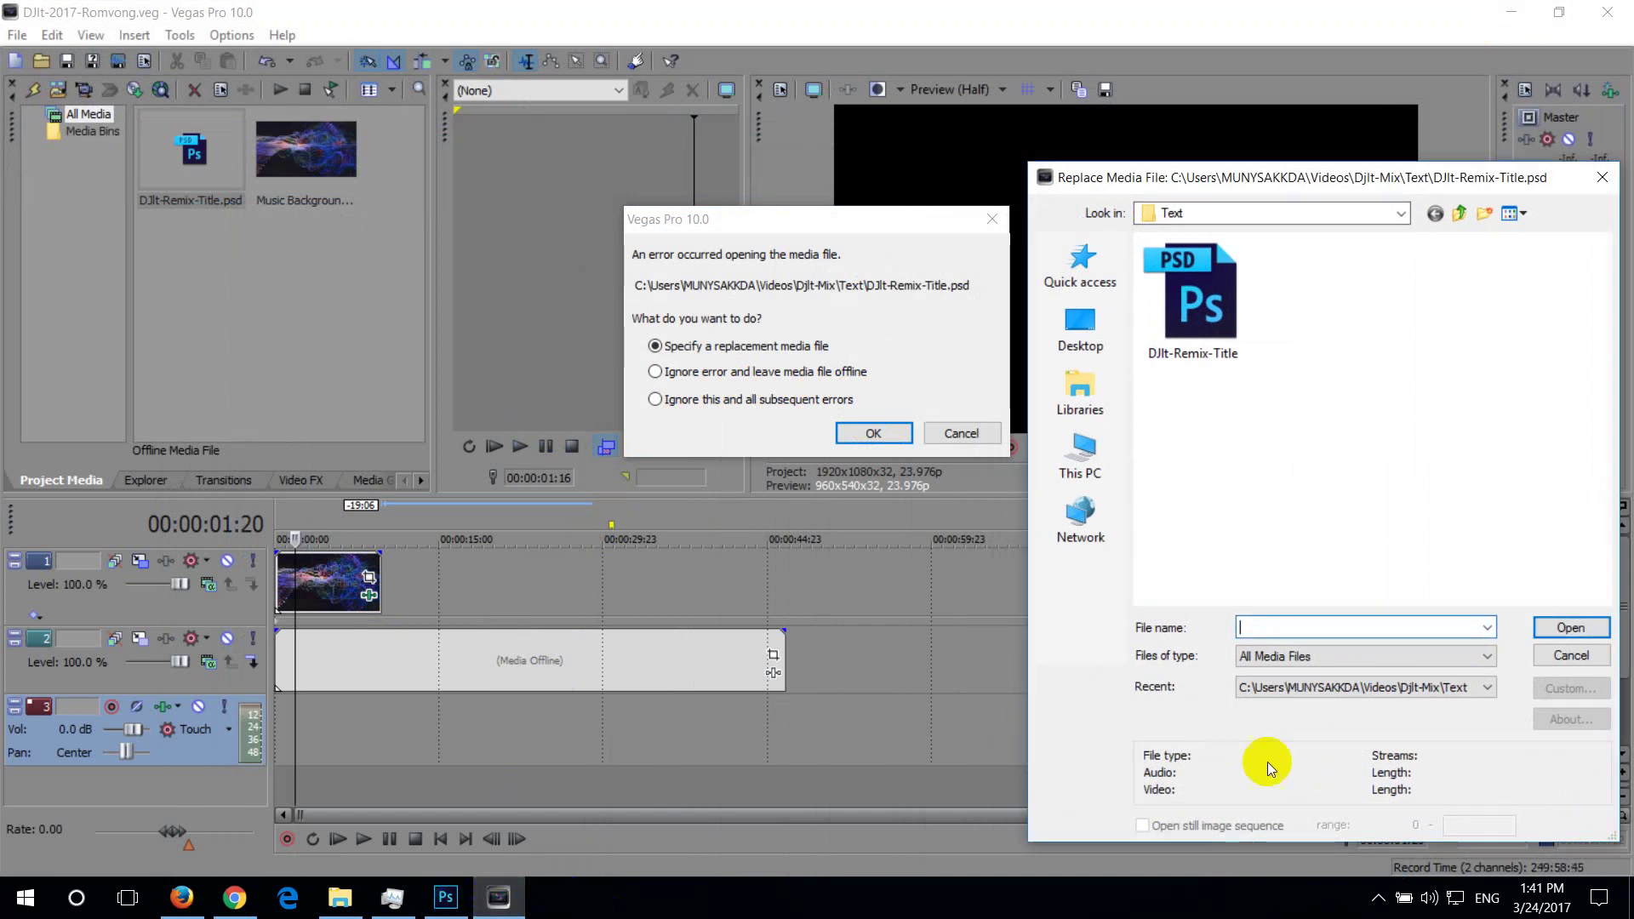
pyautogui.click(1296, 156)
pyautogui.moveTo(1293, 177); pyautogui.dragTo(1216, 173)
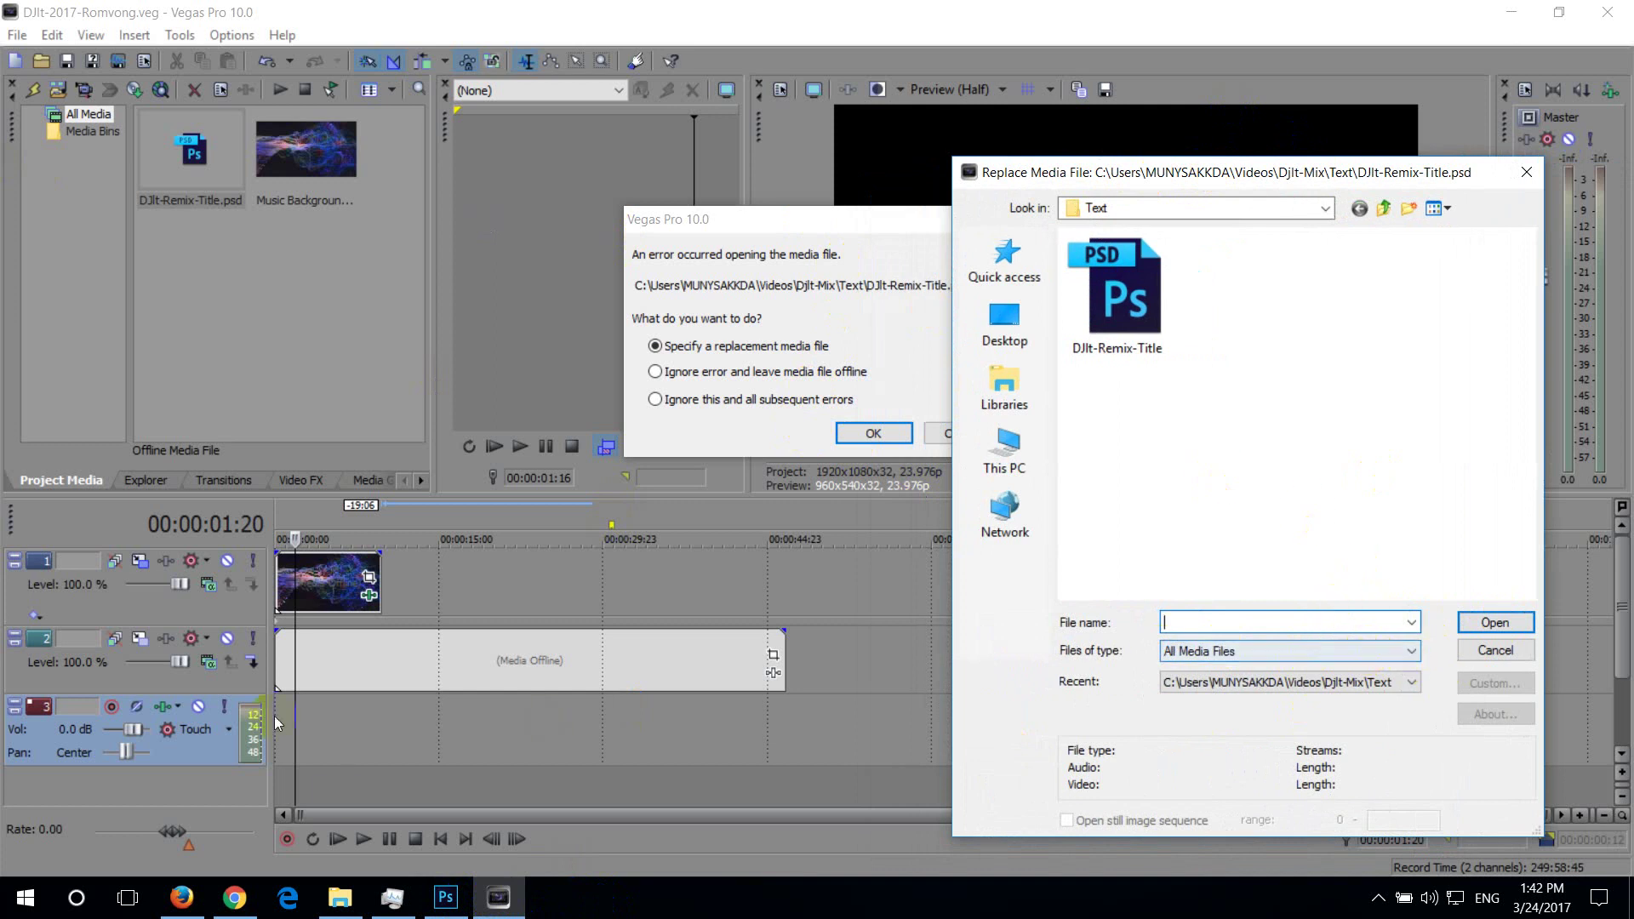
# Retry accepting the blocked error message and move the file picker to the upper left
pyautogui.click(511, 907)
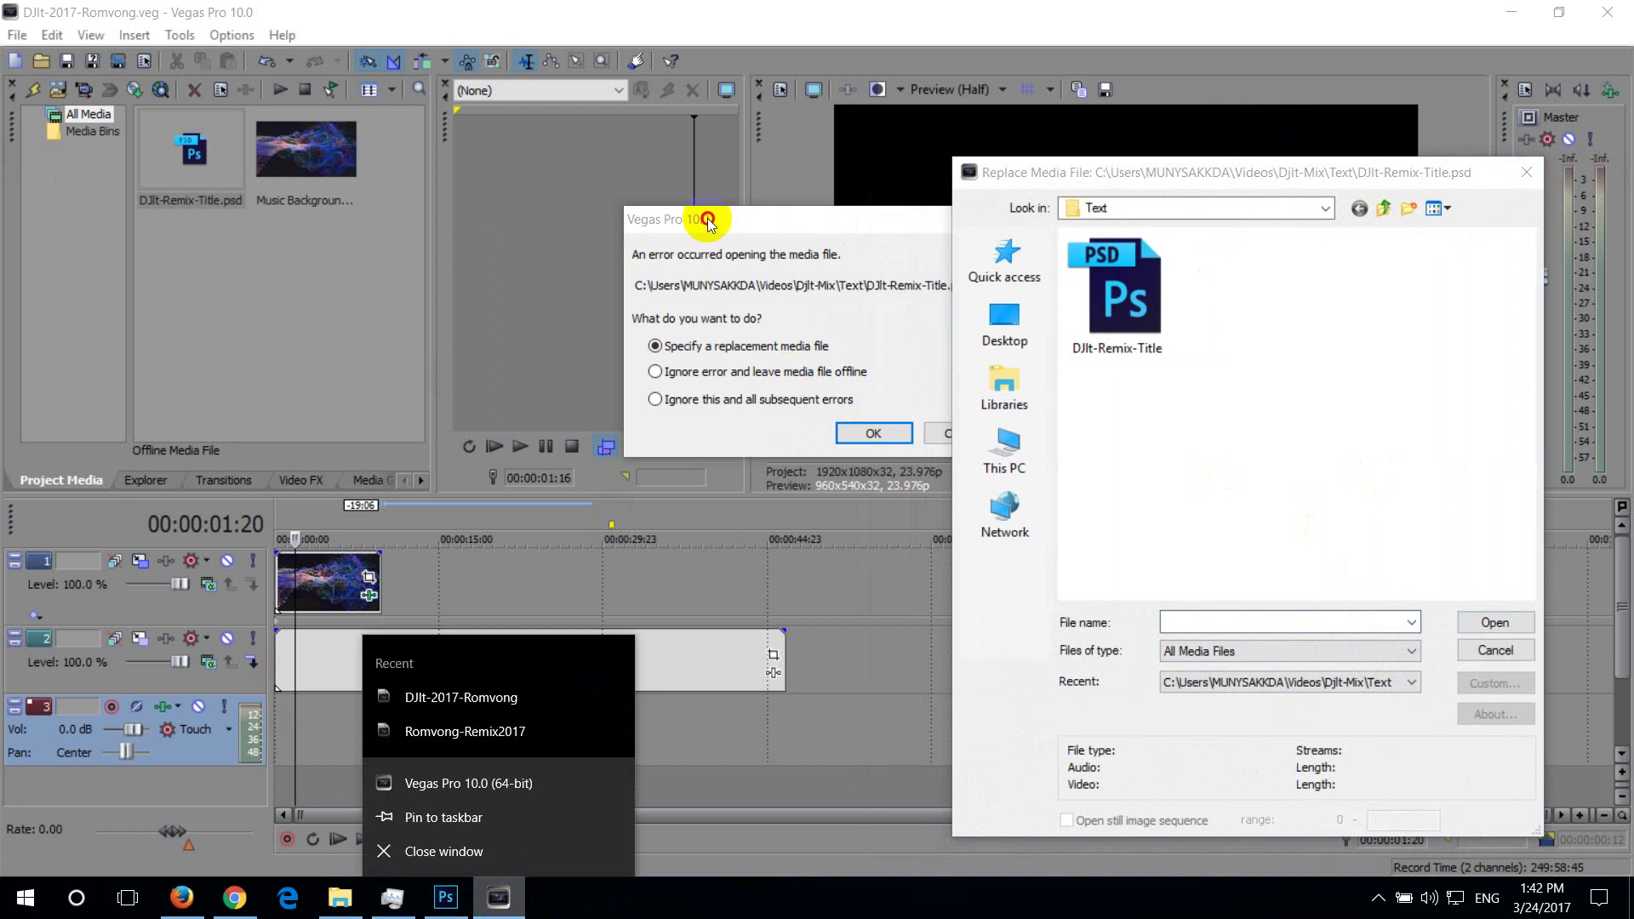
pyautogui.click(664, 223)
pyautogui.click(874, 438)
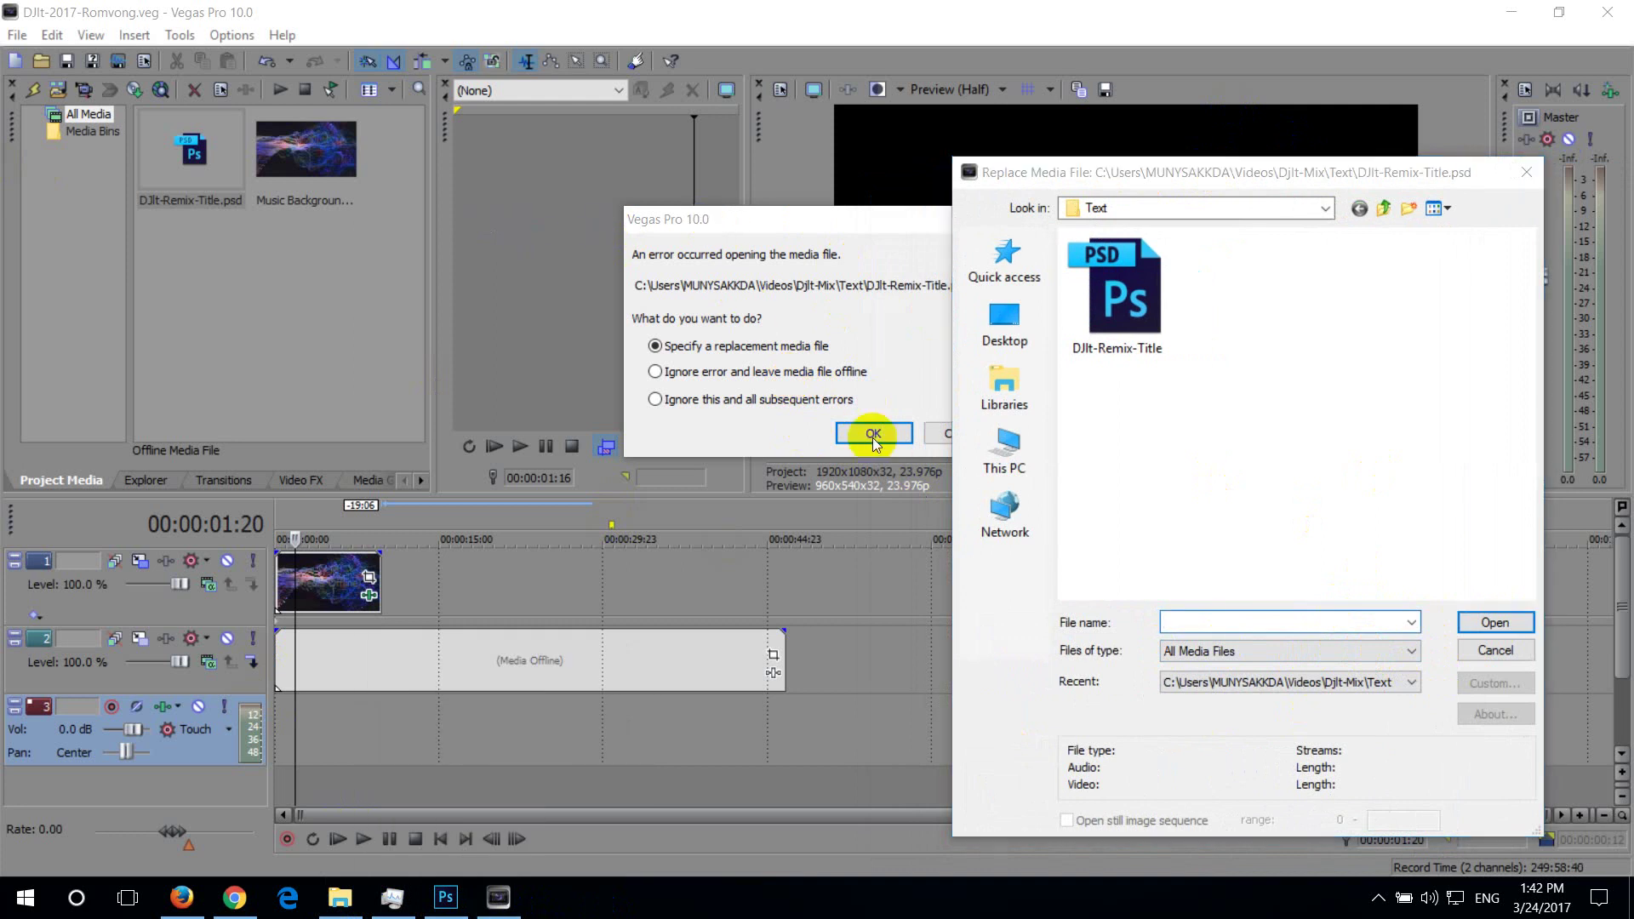
pyautogui.moveTo(1145, 174); pyautogui.dragTo(483, 123)
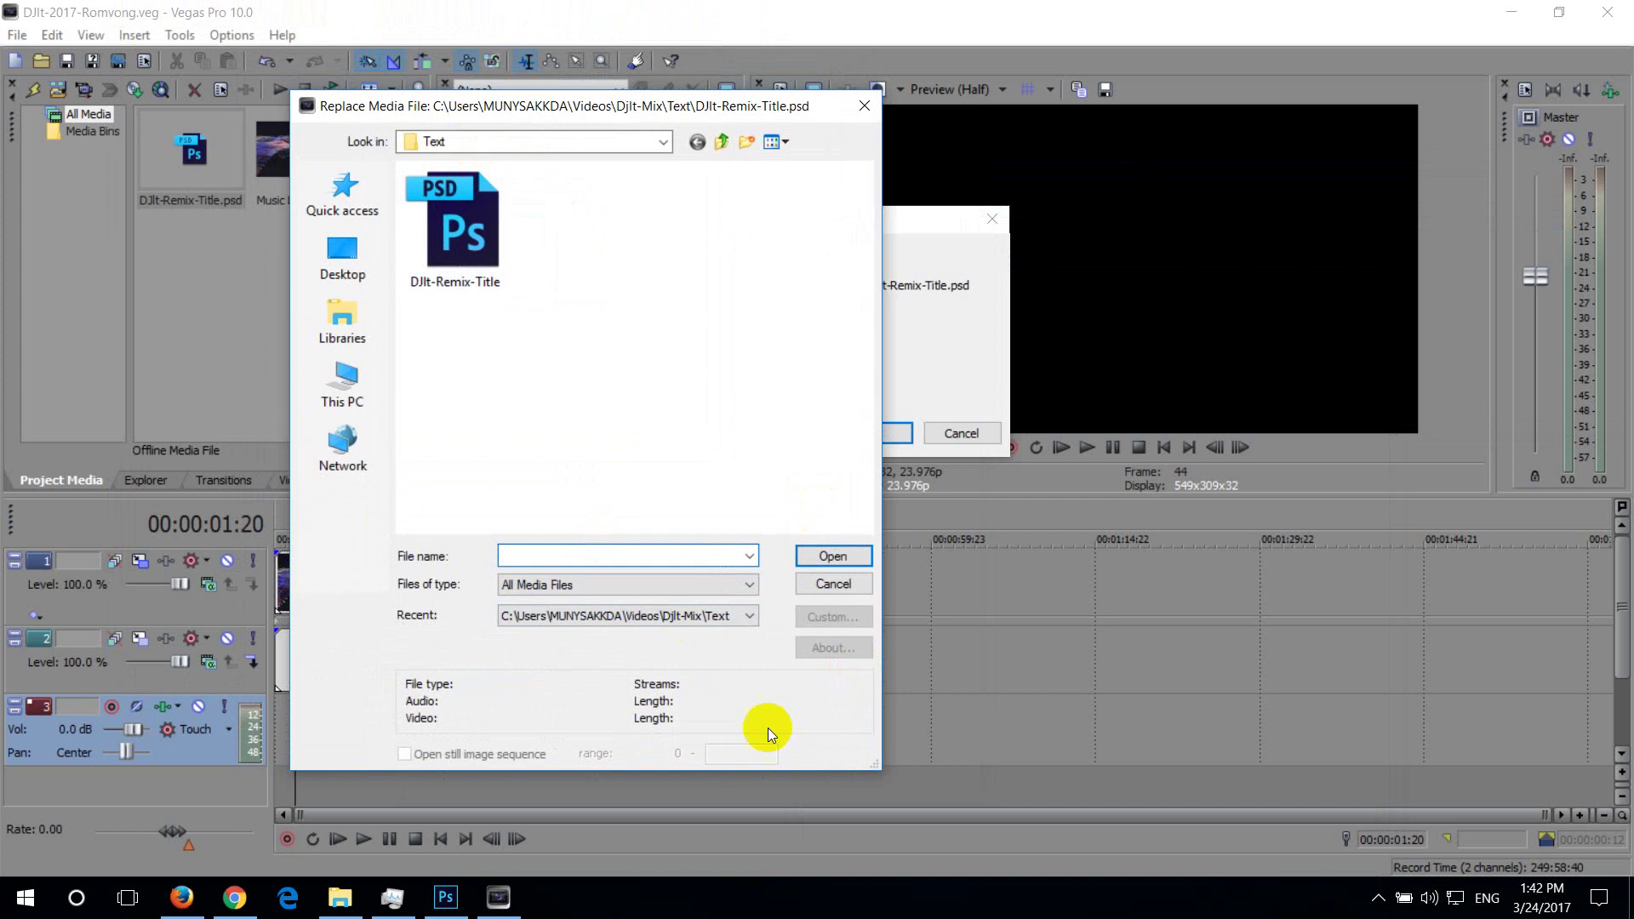
# Try closing the stuck Vegas Pro through its taskbar jump list, then open the taskbar options
pyautogui.rightClick(502, 902)
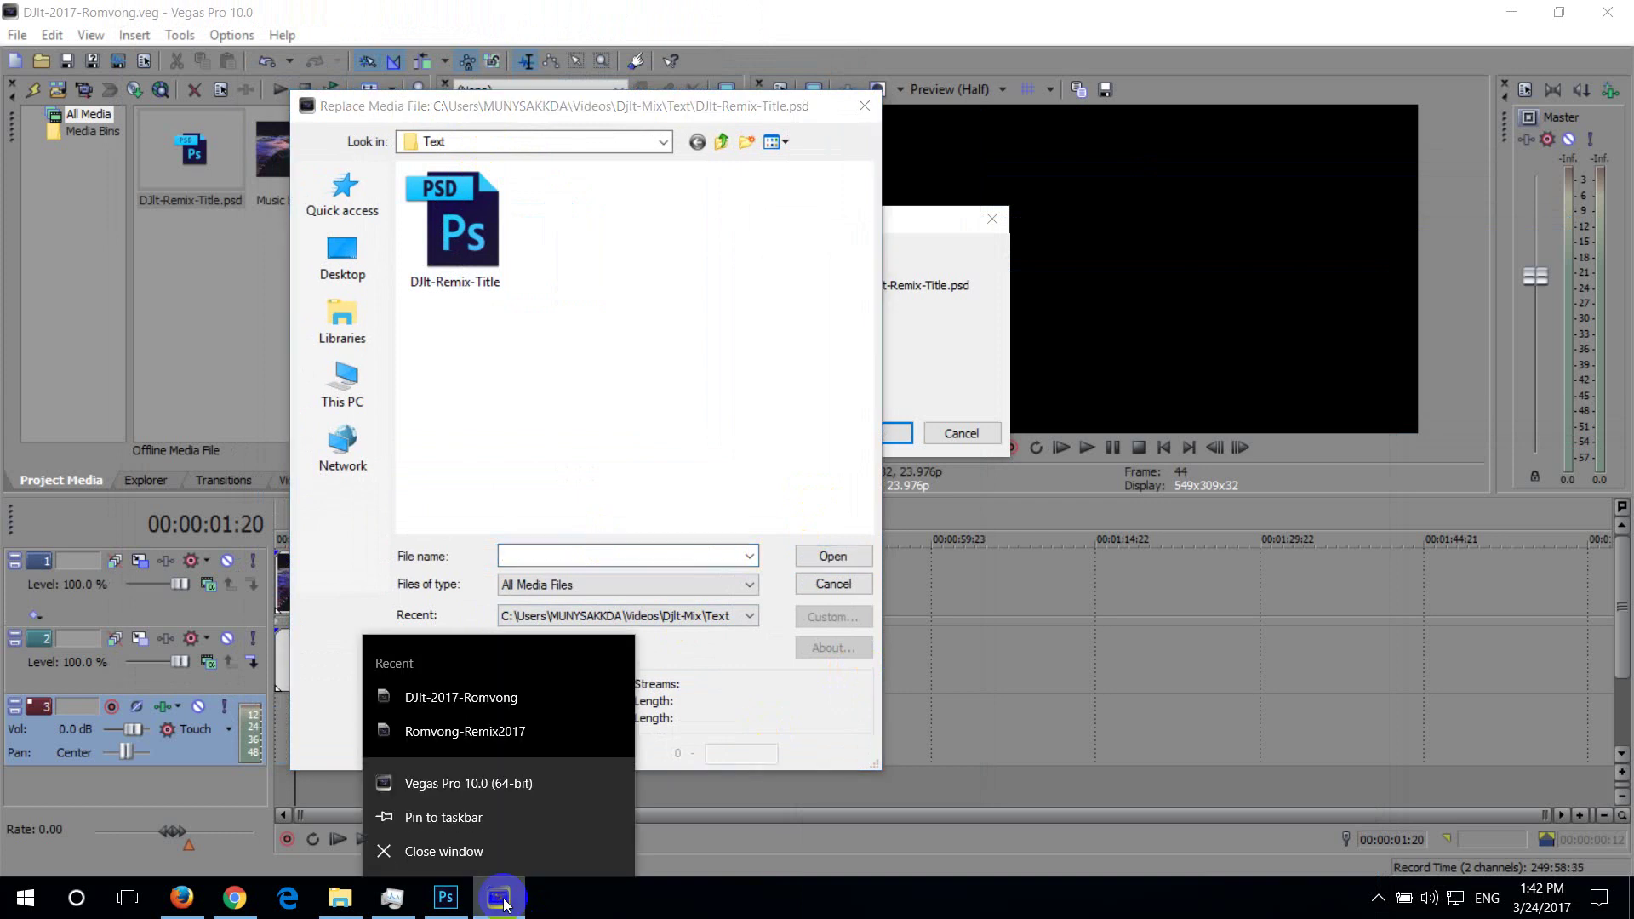
pyautogui.click(467, 855)
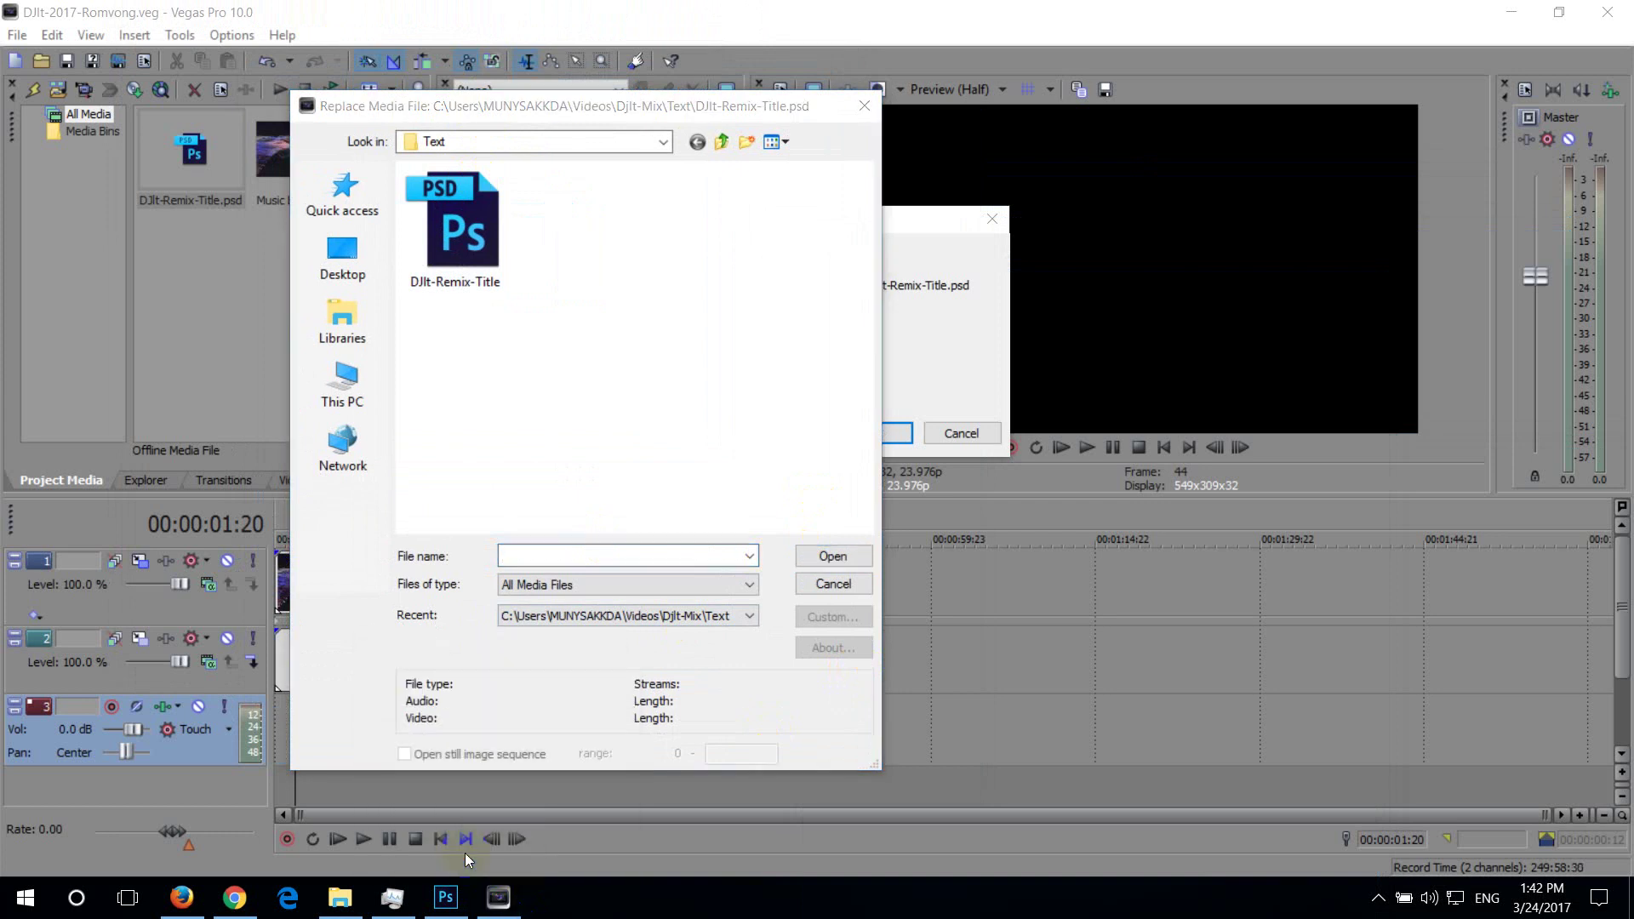
pyautogui.rightClick(499, 898)
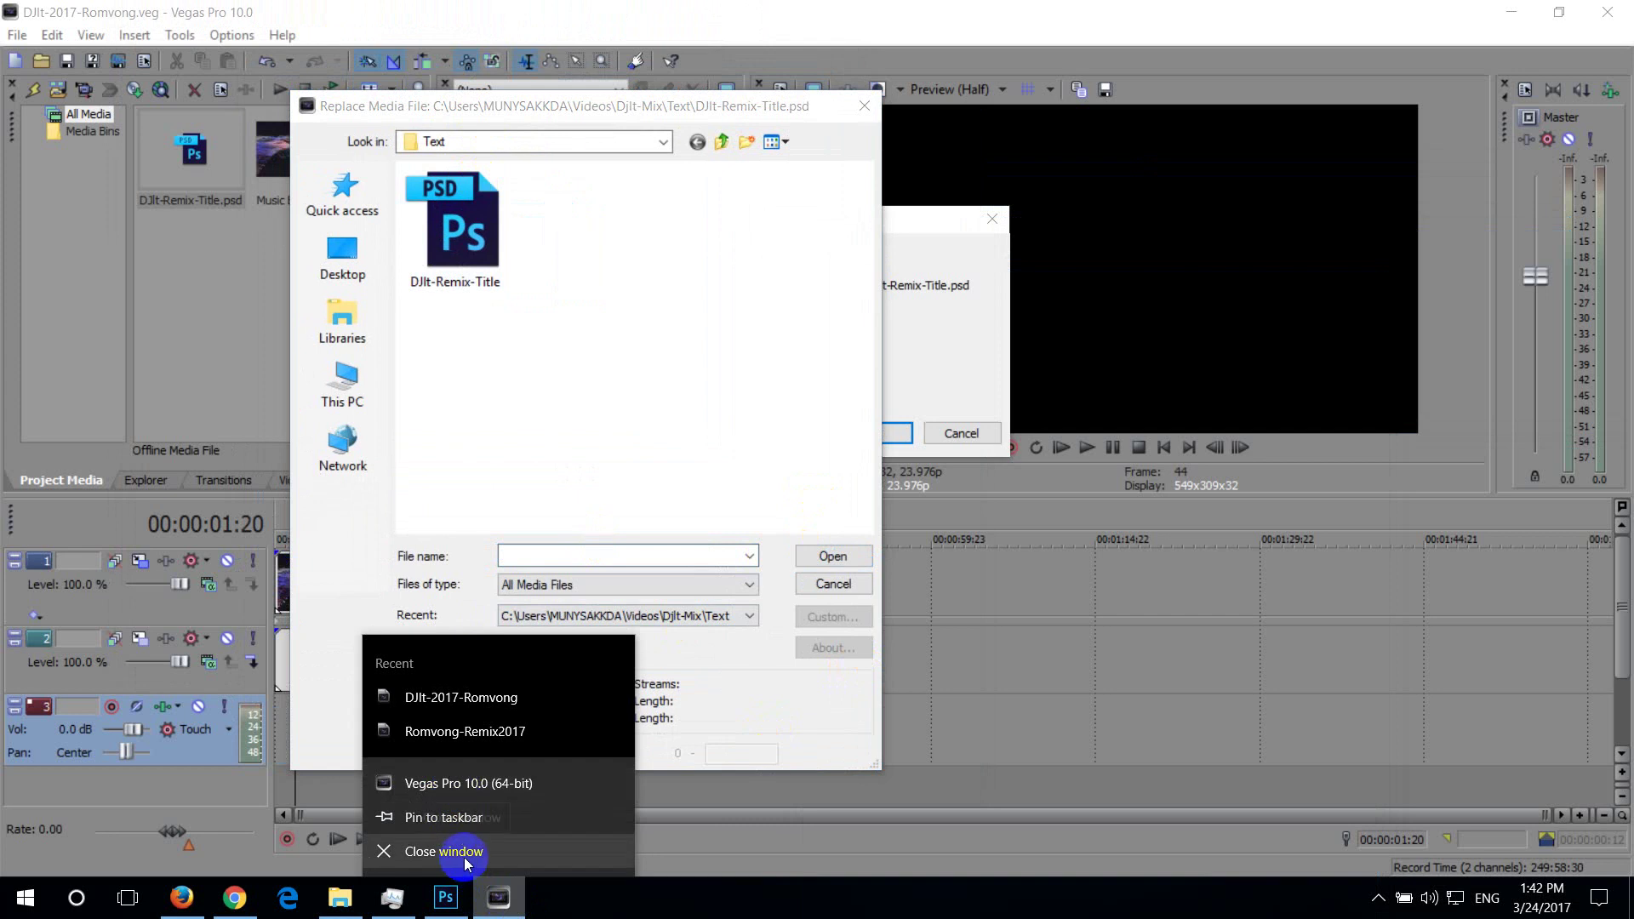
pyautogui.rightClick(471, 733)
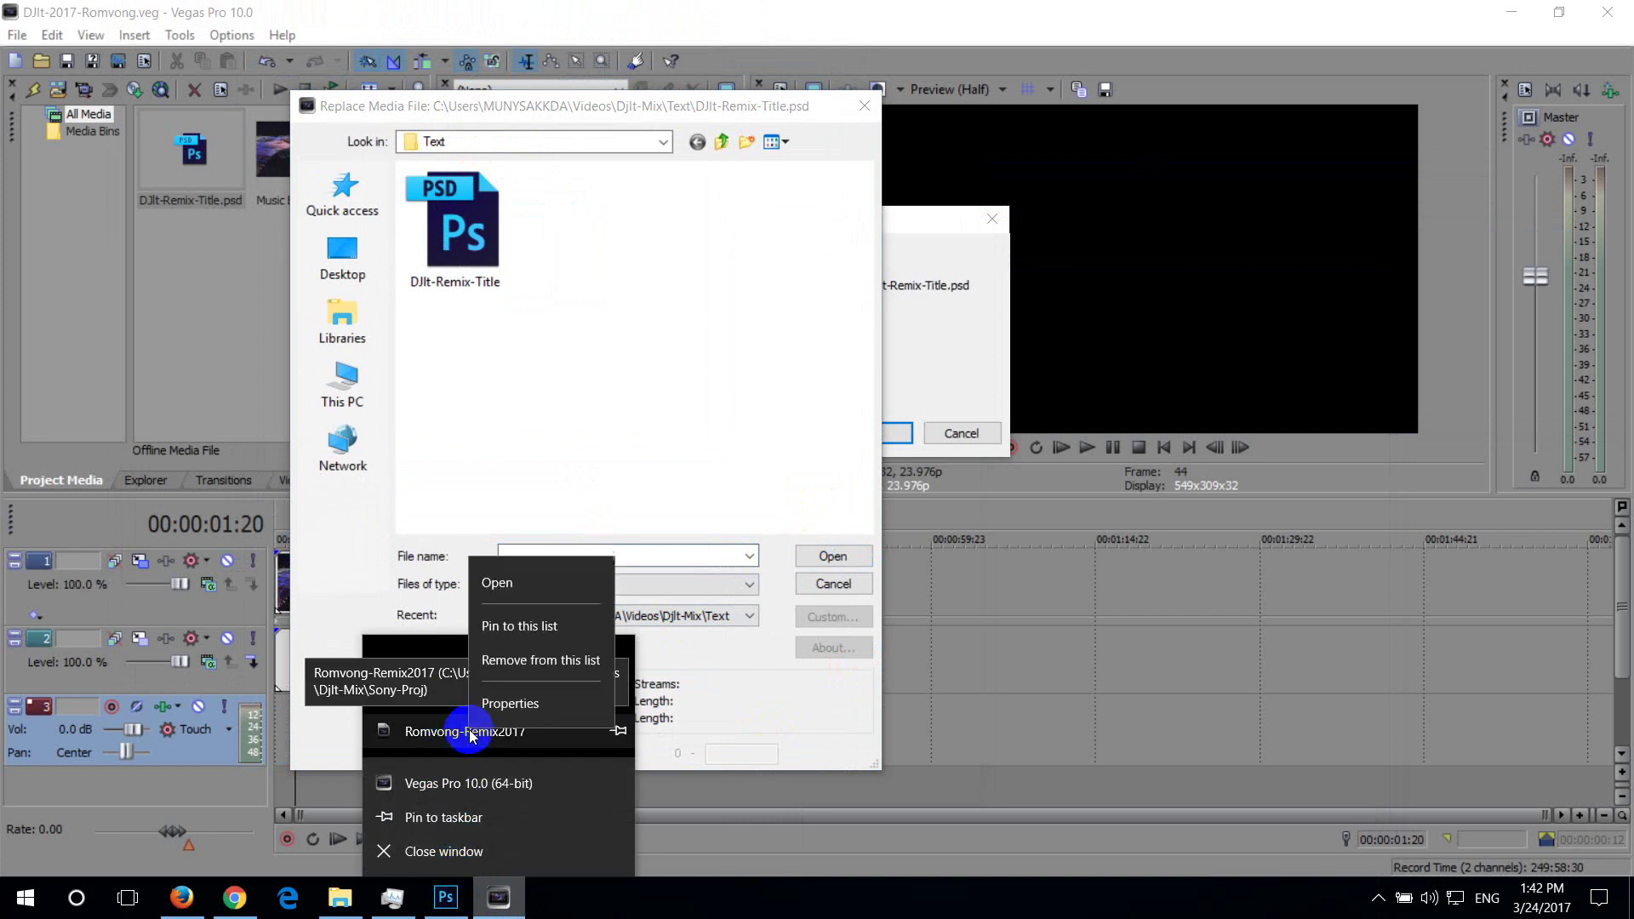
pyautogui.click(442, 736)
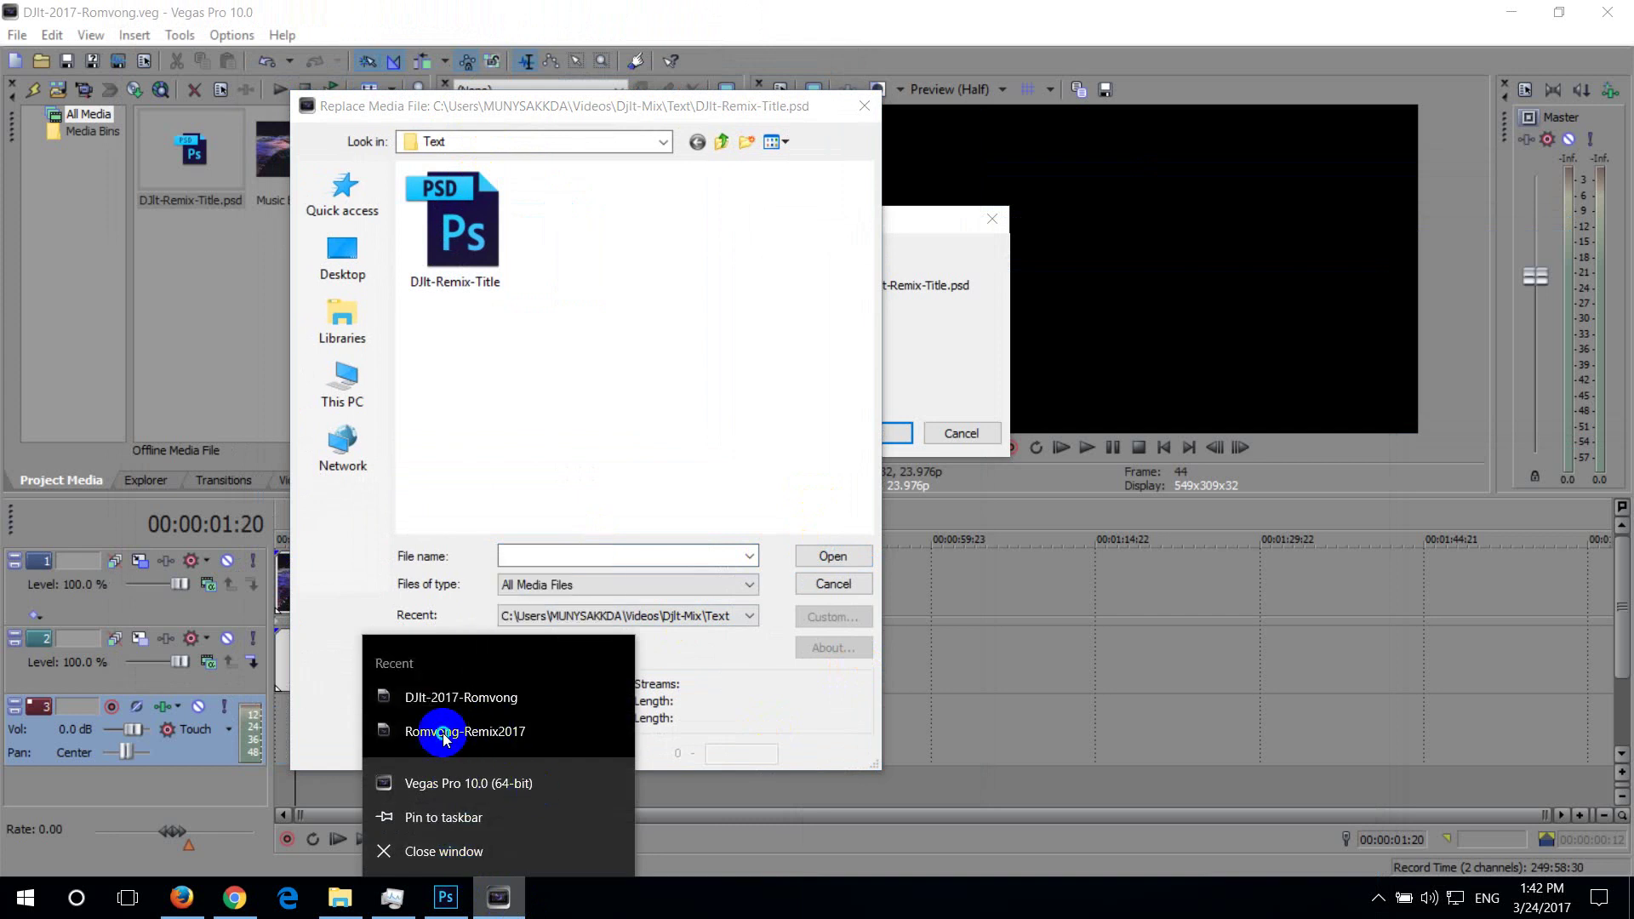
pyautogui.rightClick(442, 737)
pyautogui.rightClick(989, 908)
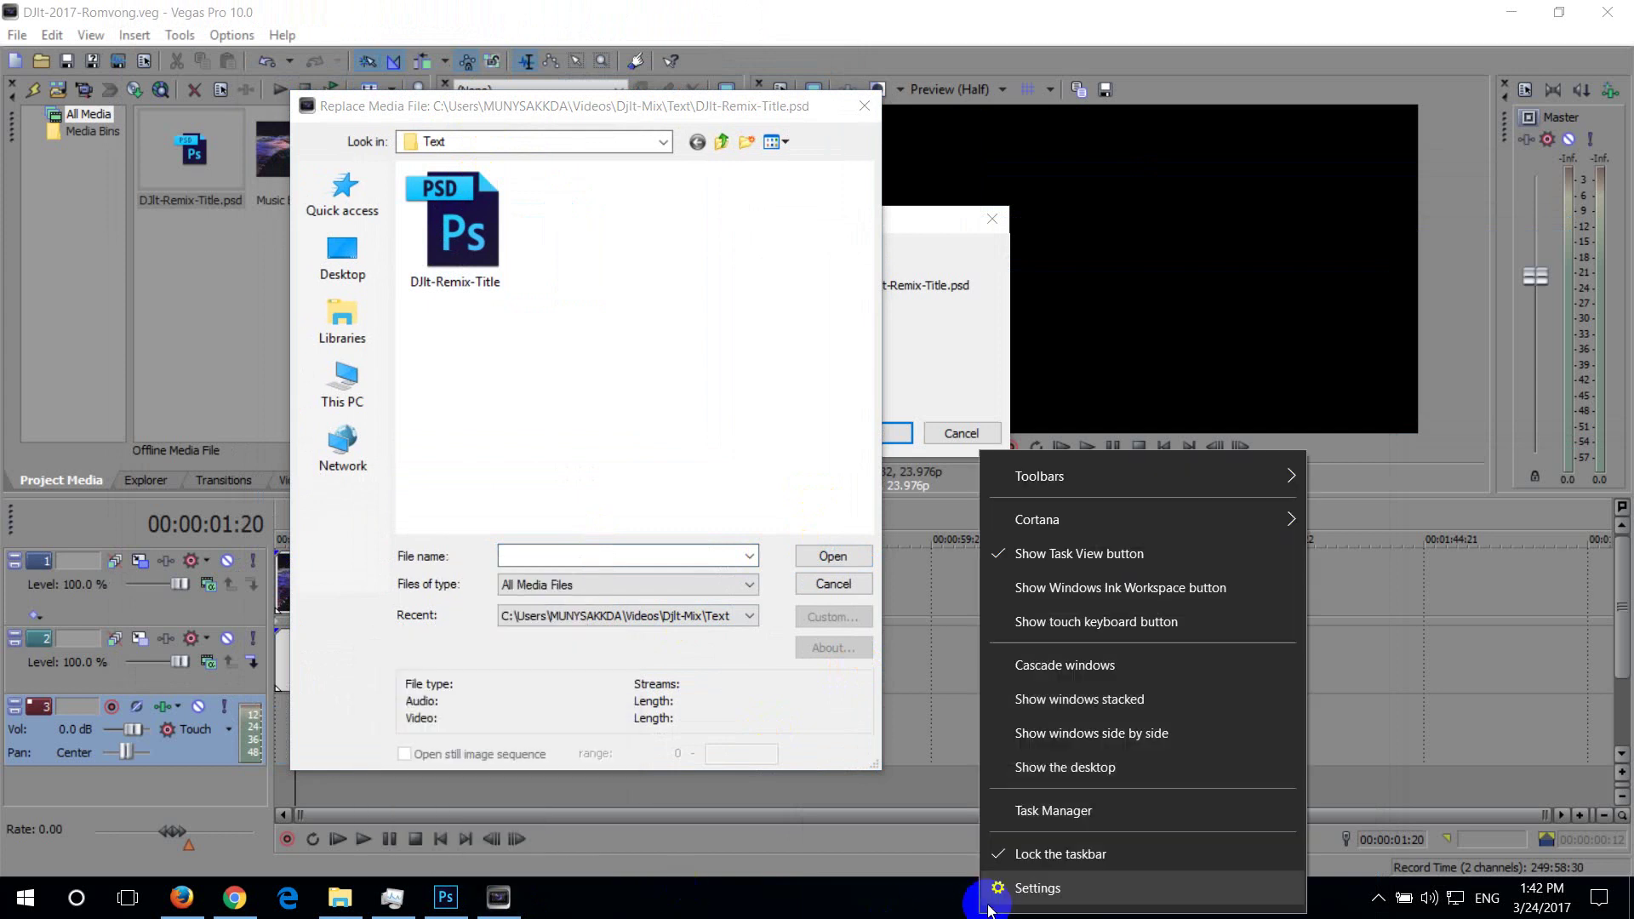
# In Task Manager, select the frozen Vegas Pro process and end the task
pyautogui.click(1033, 809)
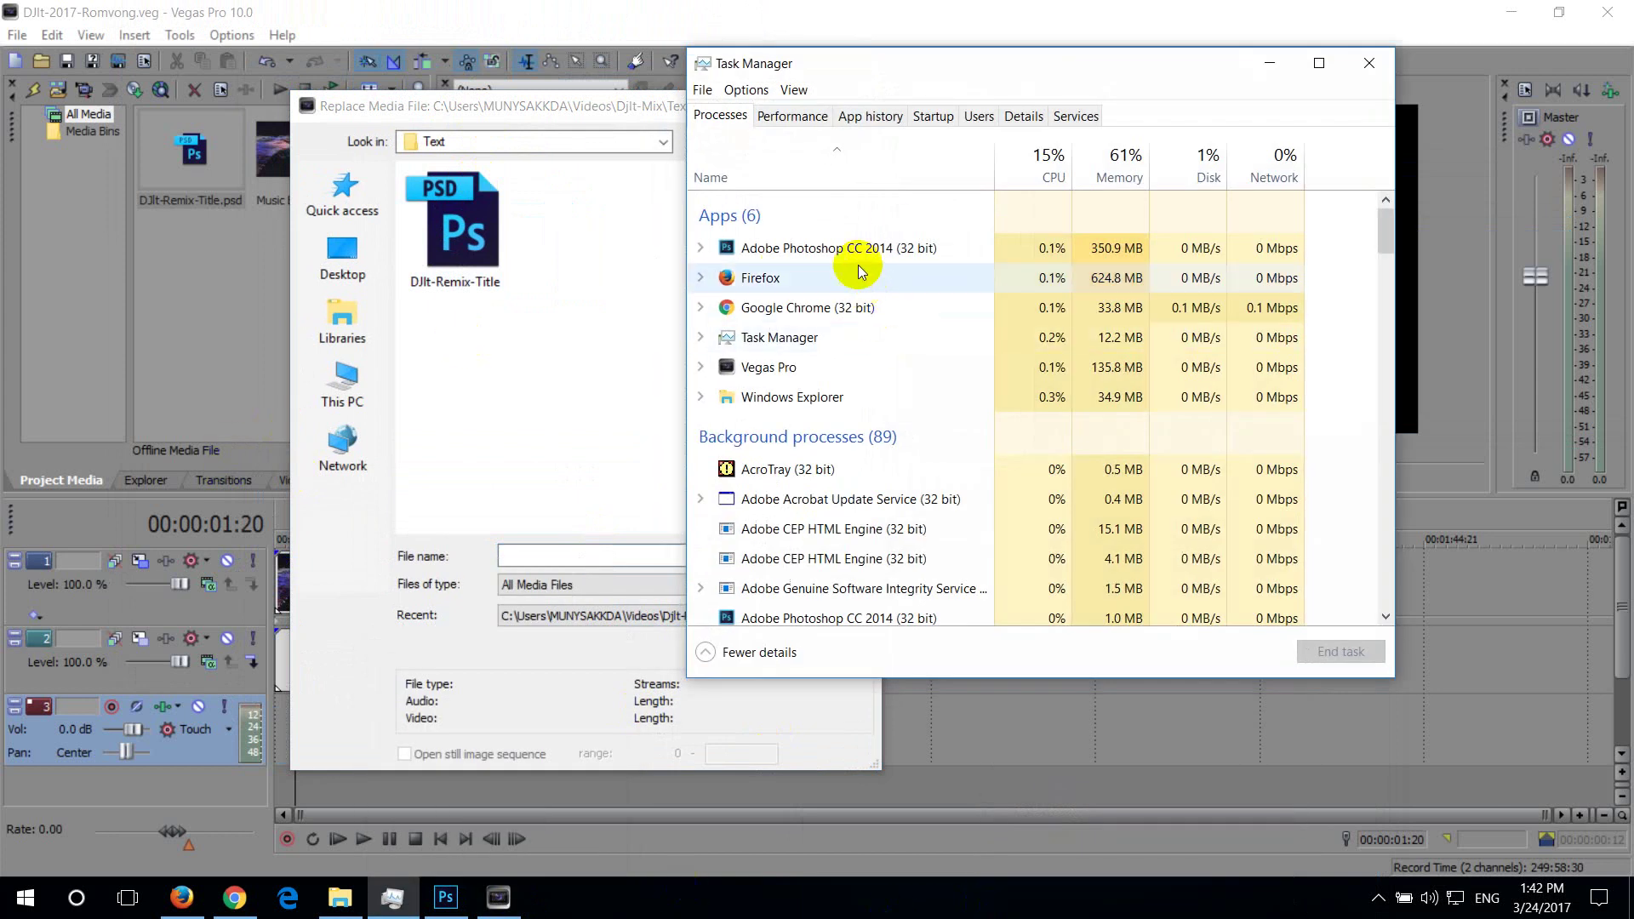
pyautogui.click(875, 242)
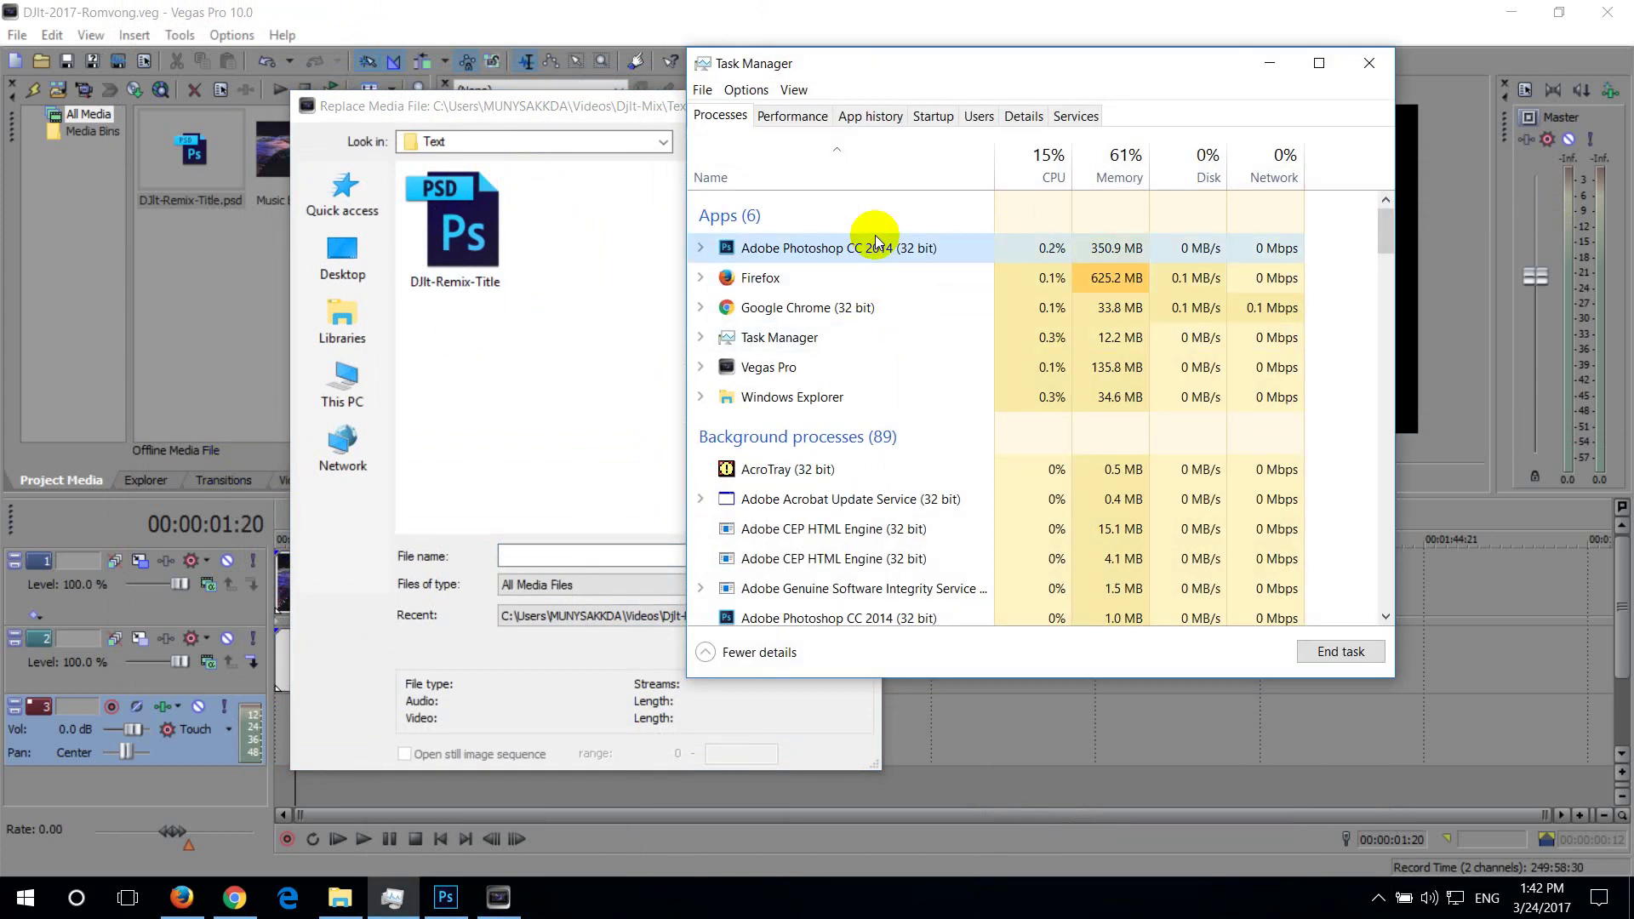
pyautogui.scroll(-1, 766, 392)
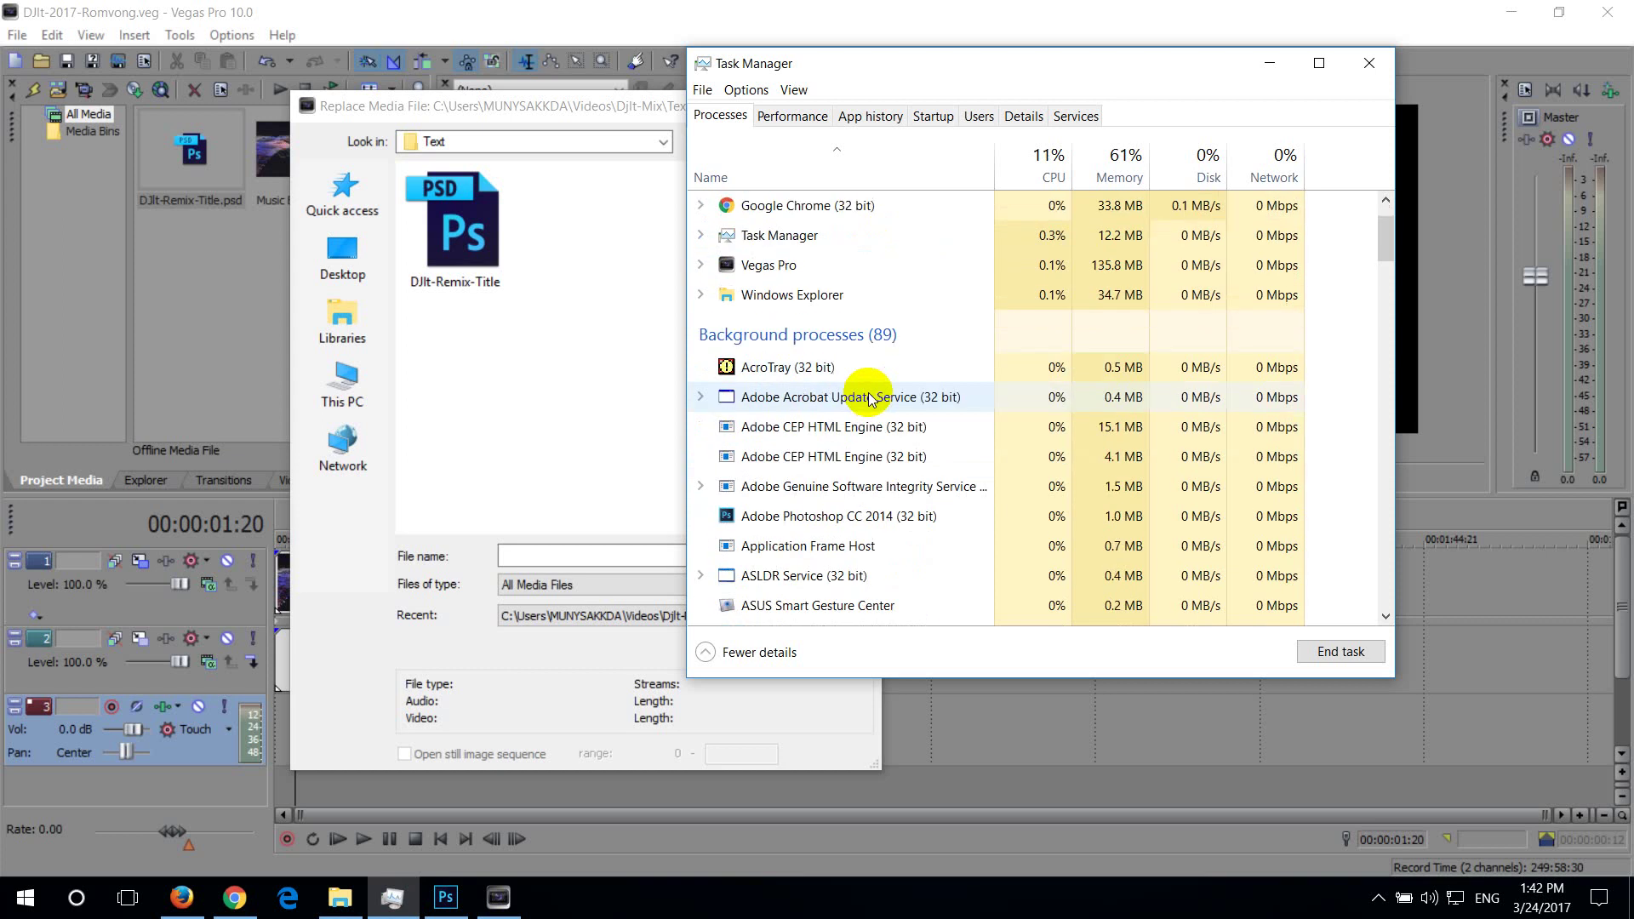
pyautogui.scroll(1, 851, 404)
pyautogui.click(779, 368)
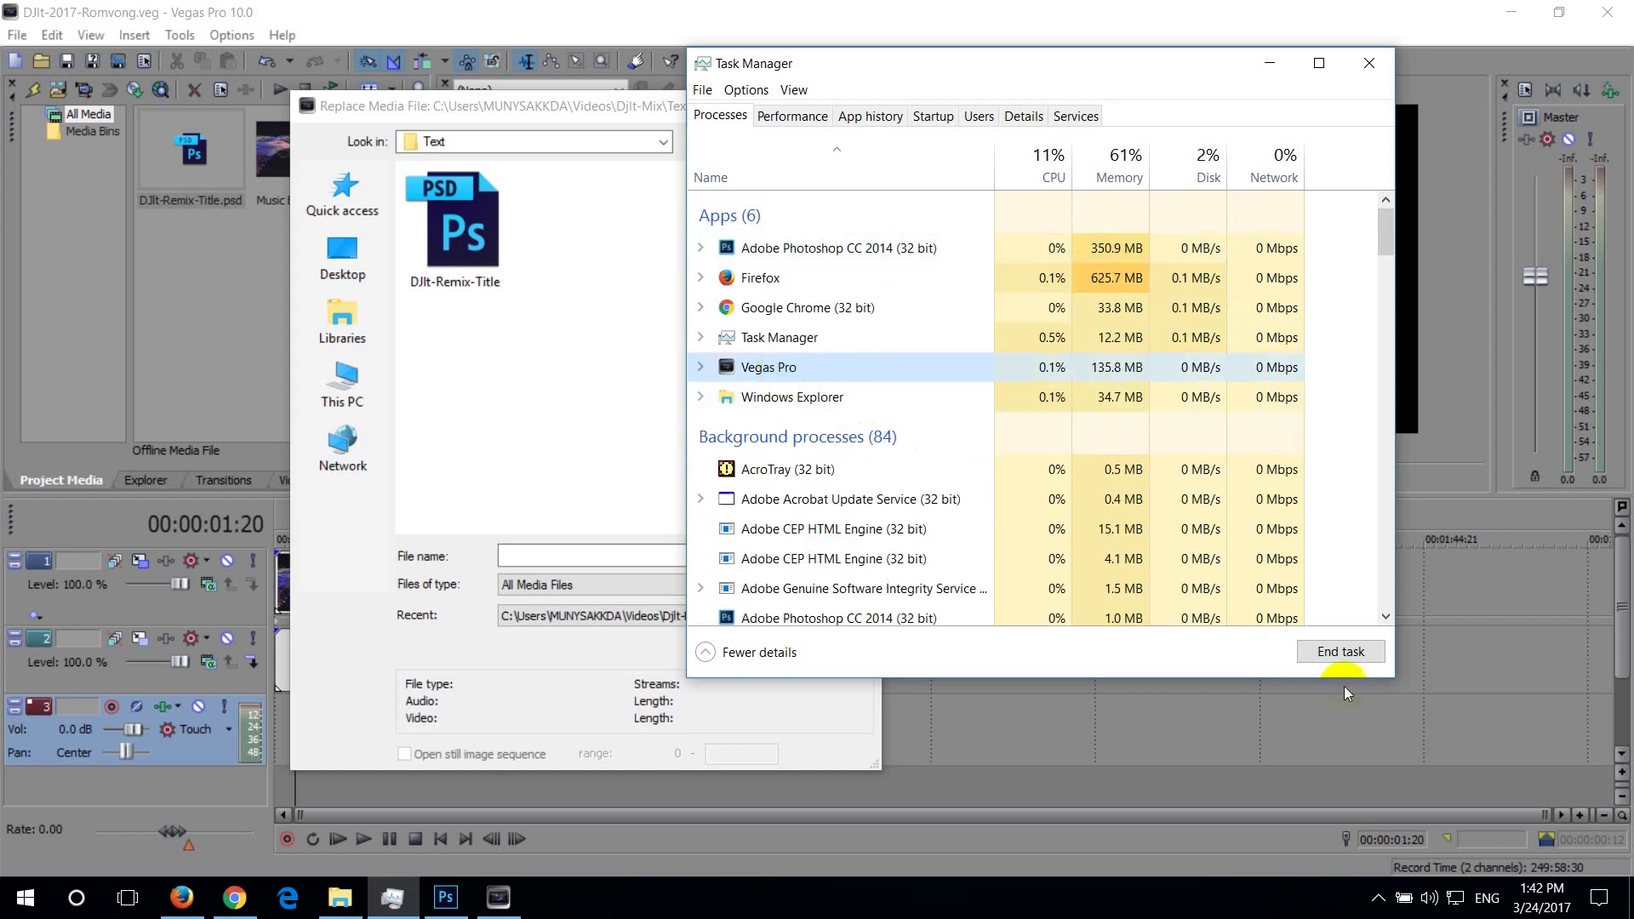
pyautogui.click(1343, 663)
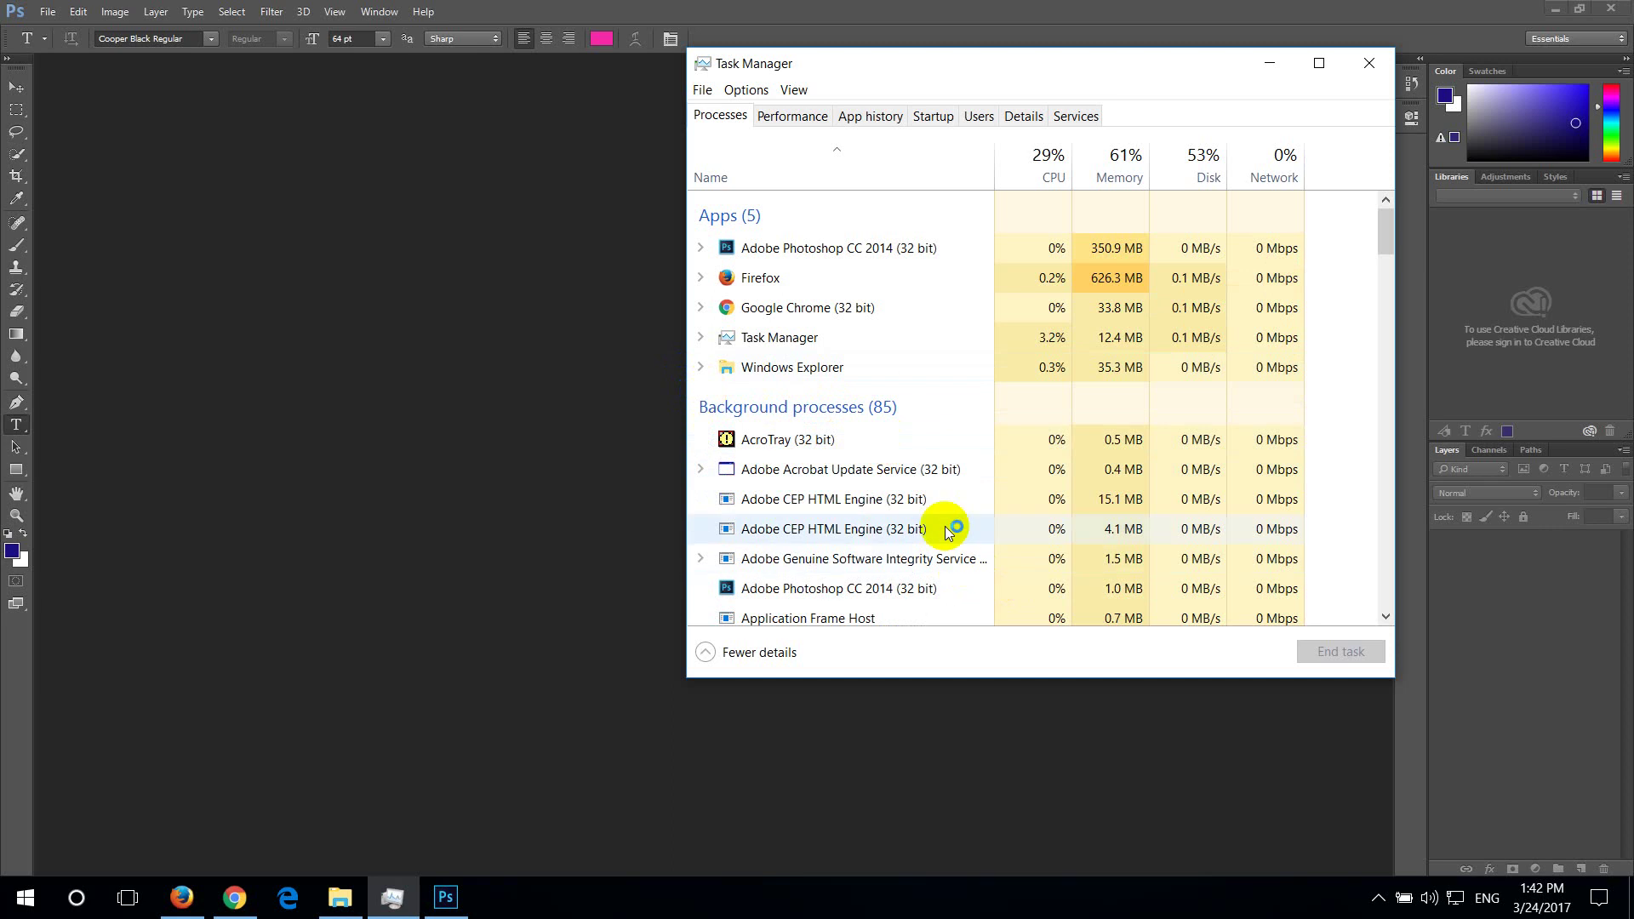
# Minimise File Explorer and Task Manager, then close Photoshop
pyautogui.click(464, 896)
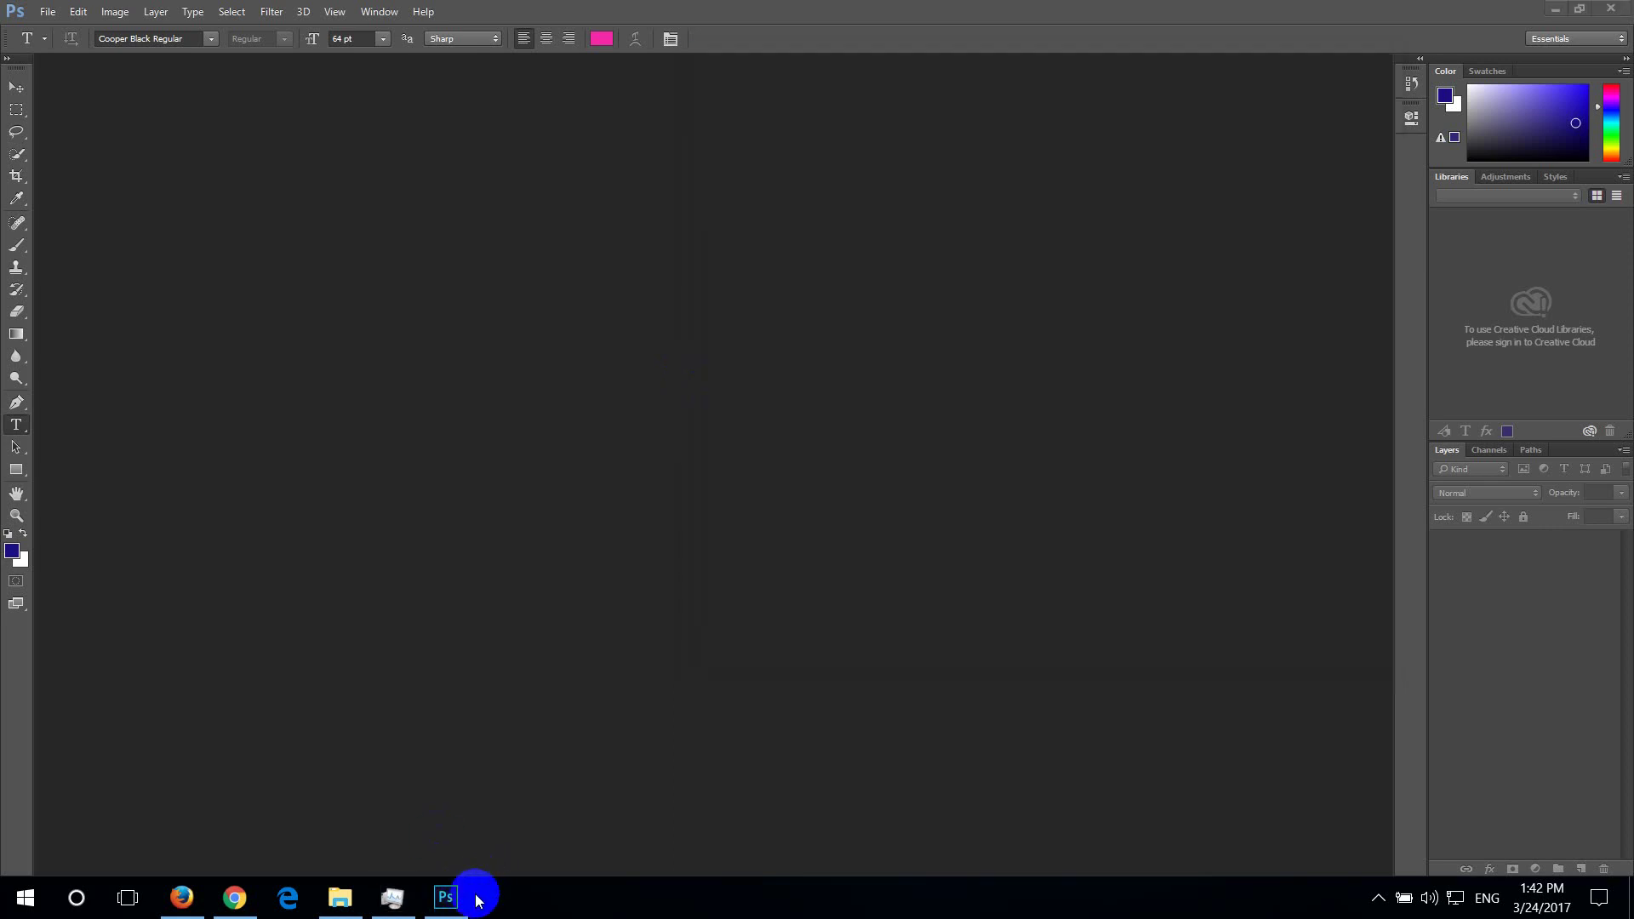
pyautogui.click(458, 904)
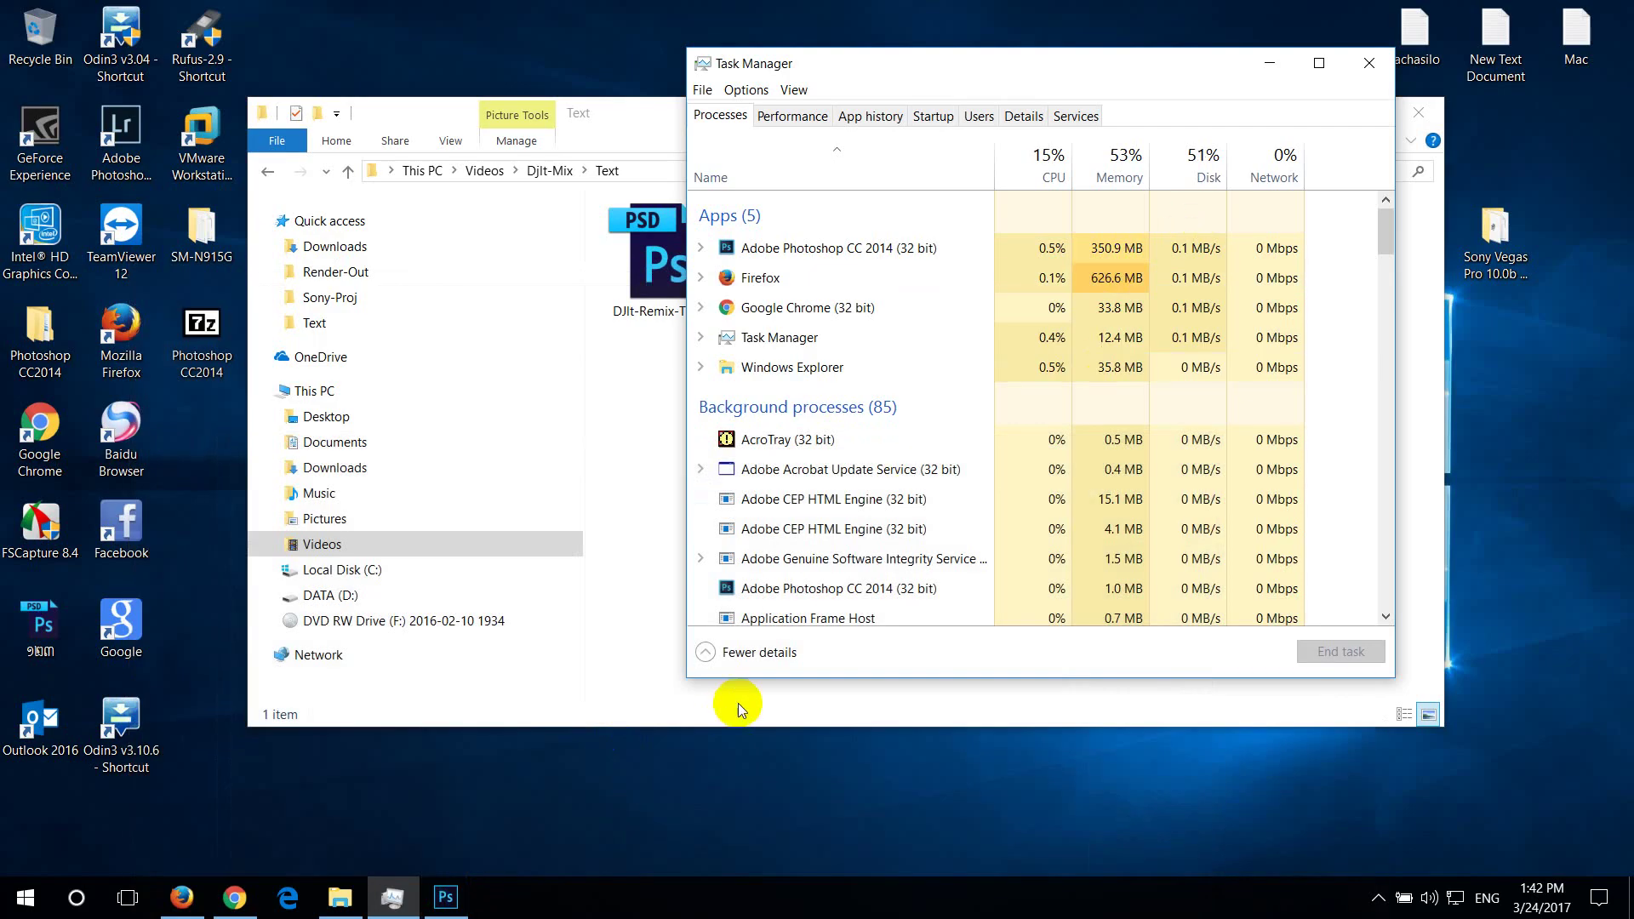
pyautogui.click(625, 128)
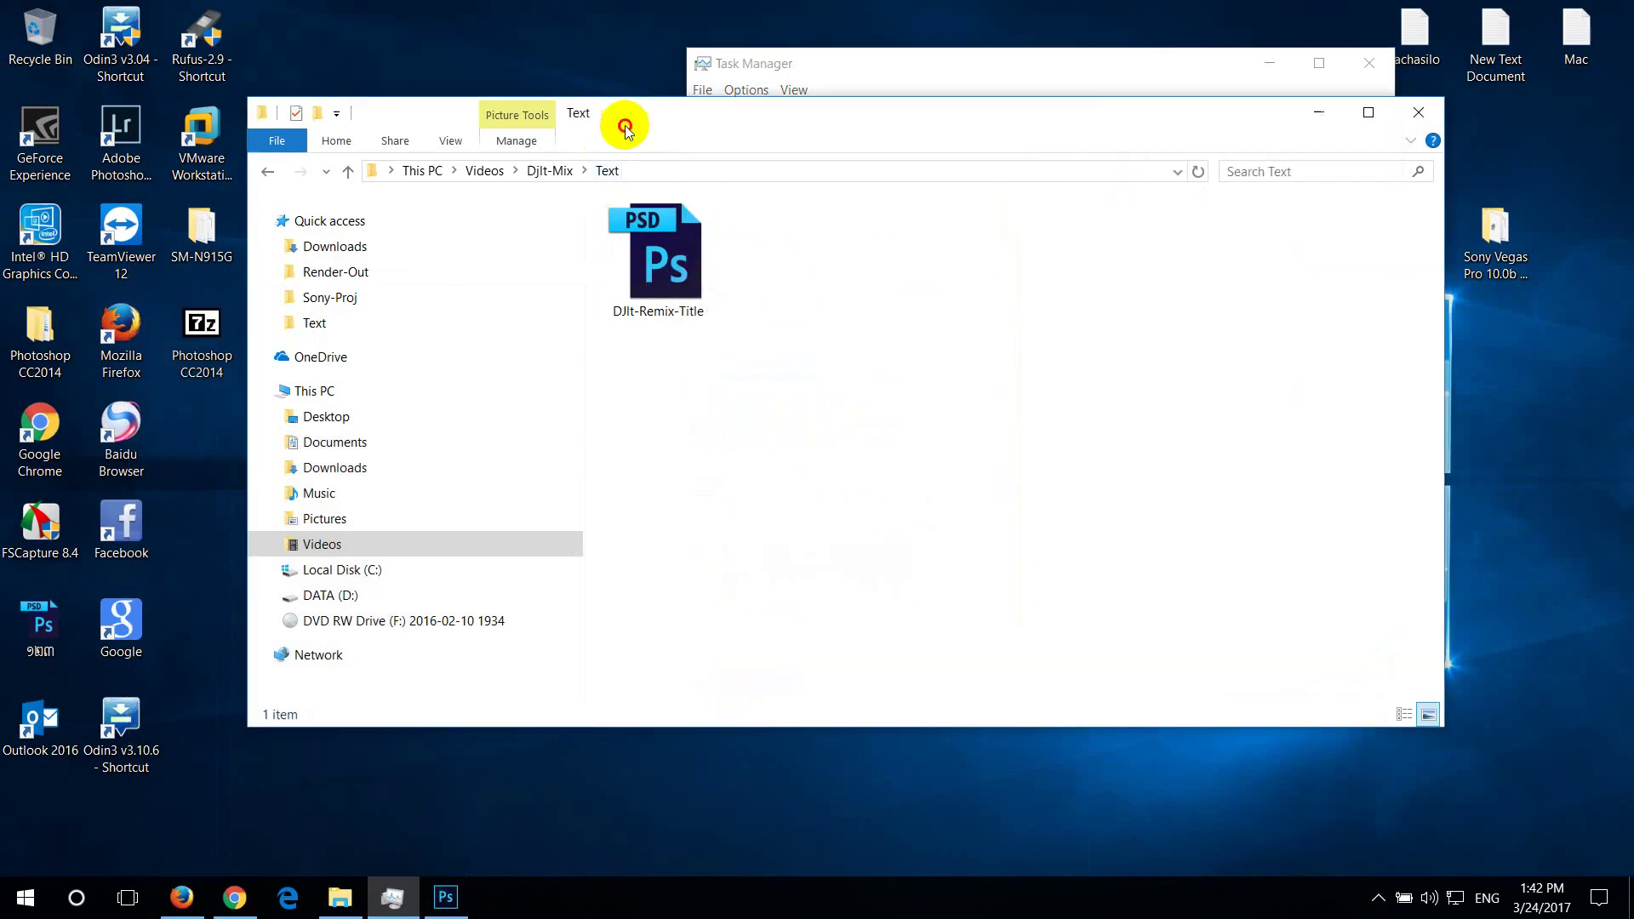
pyautogui.click(1318, 111)
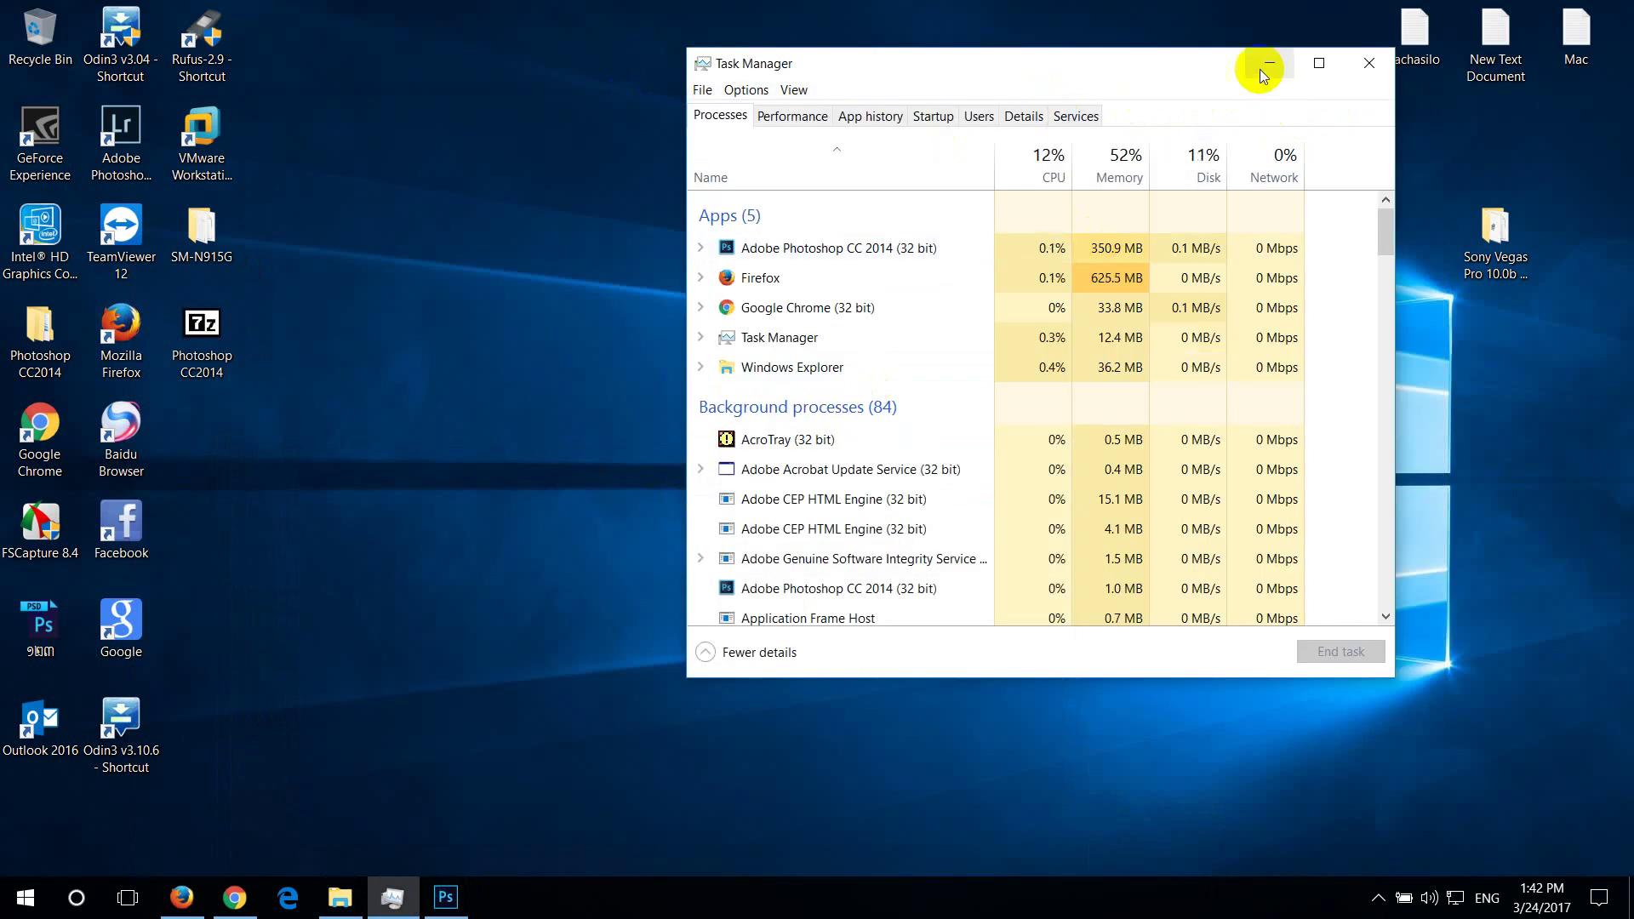
pyautogui.click(1265, 65)
pyautogui.click(445, 898)
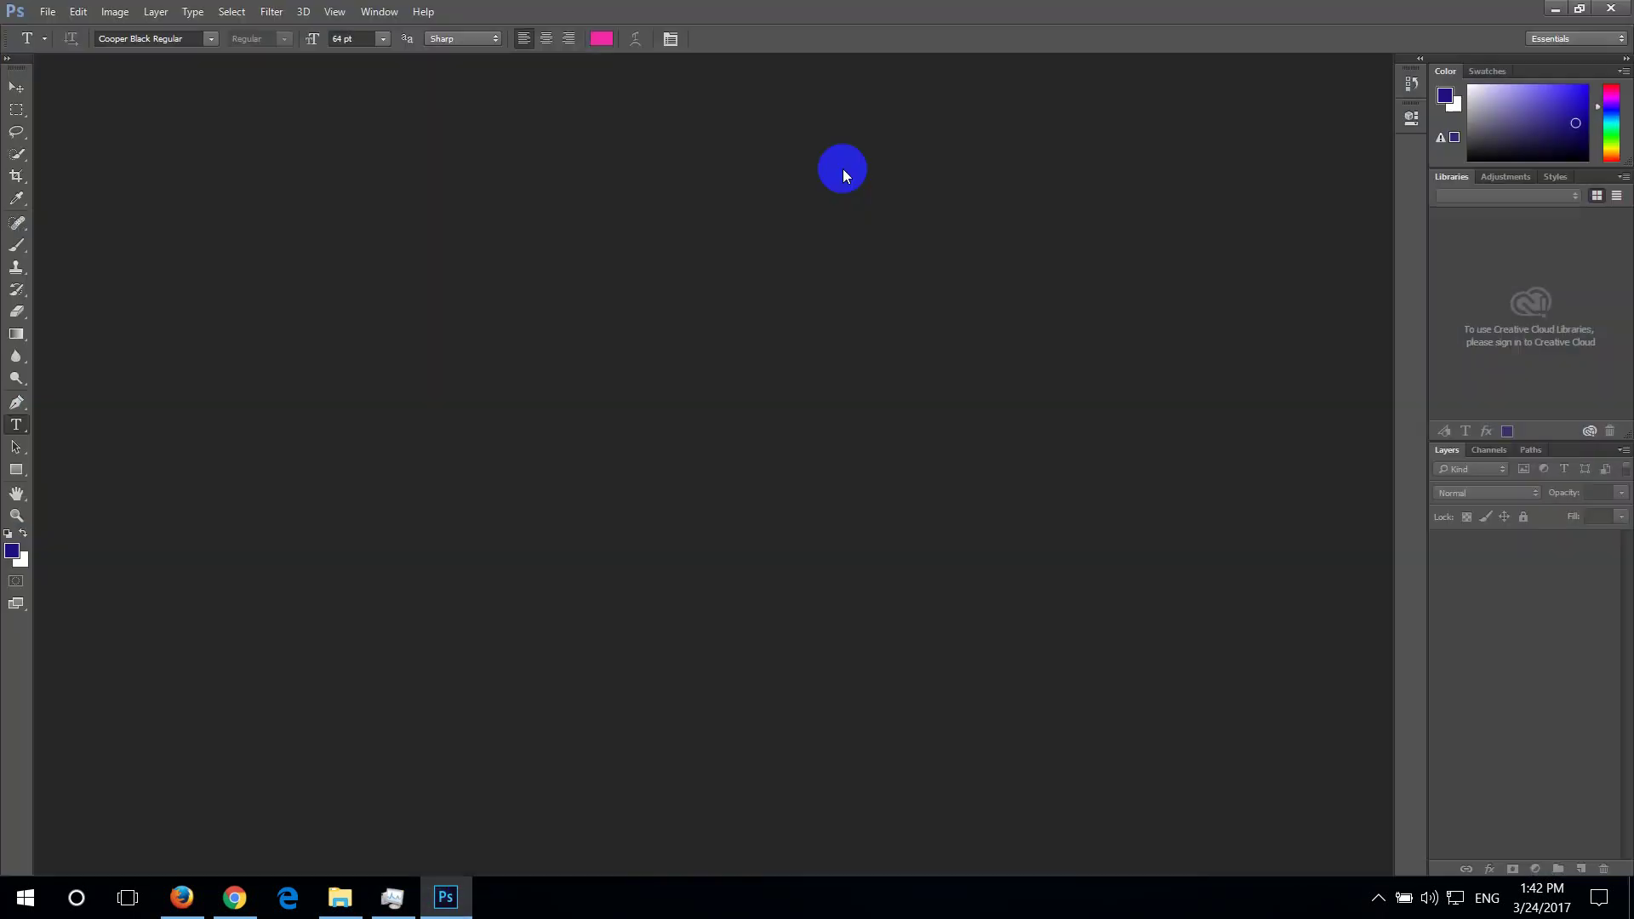
pyautogui.click(1627, 17)
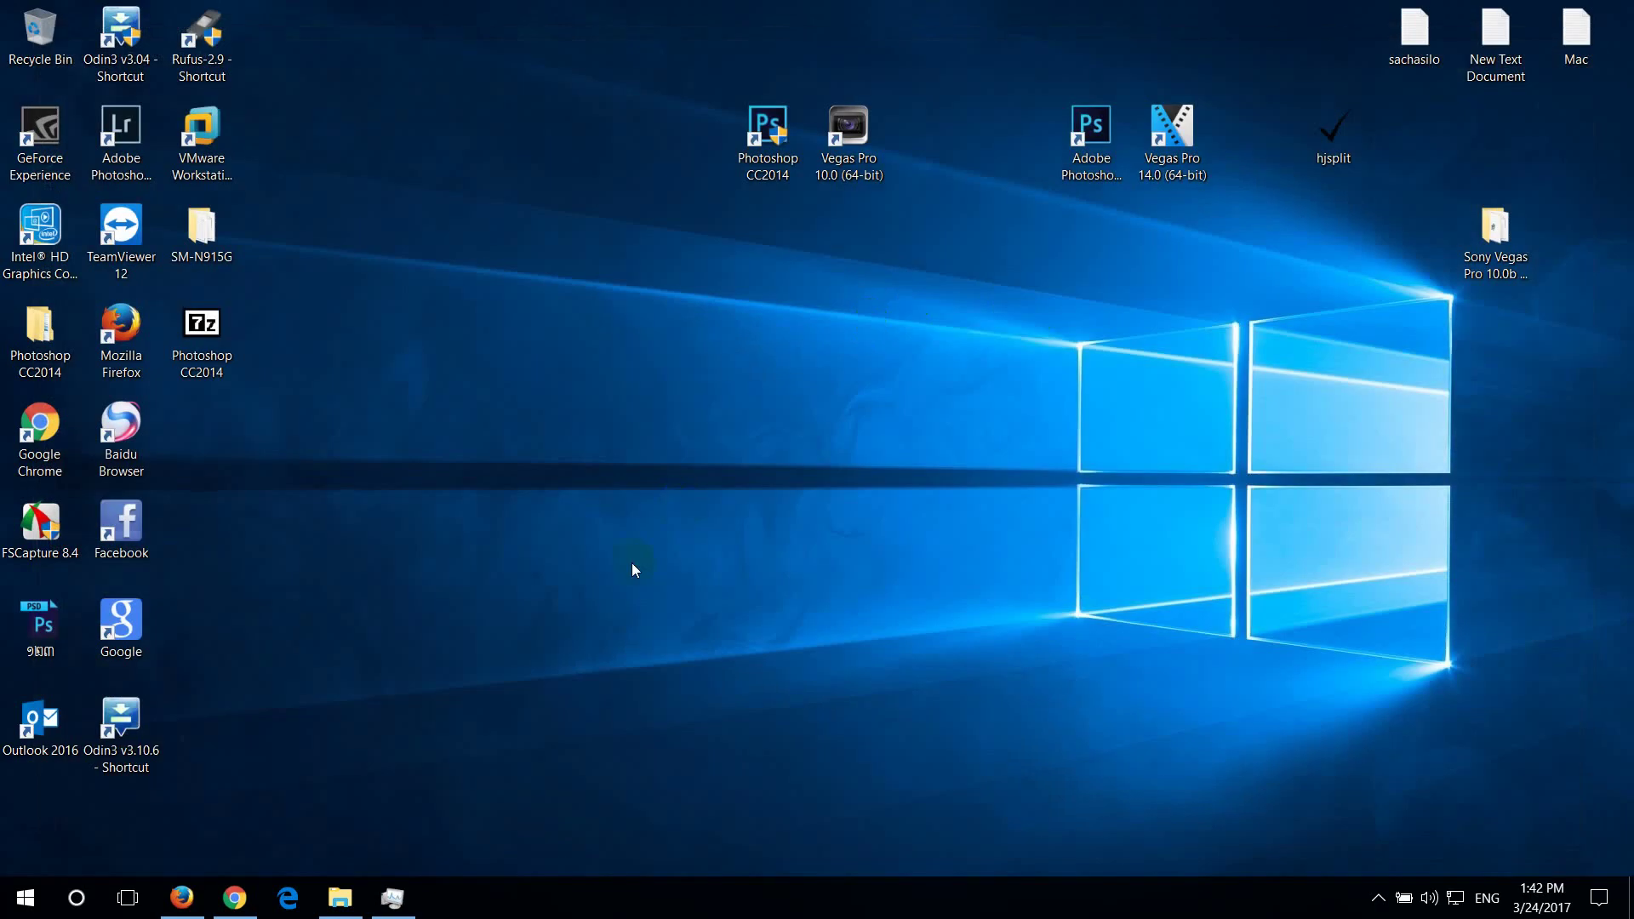
# Navigate File Explorer back to Sony-Proj and open DJlt-2017-Romvong.veg in Vegas Pro
pyautogui.click(339, 898)
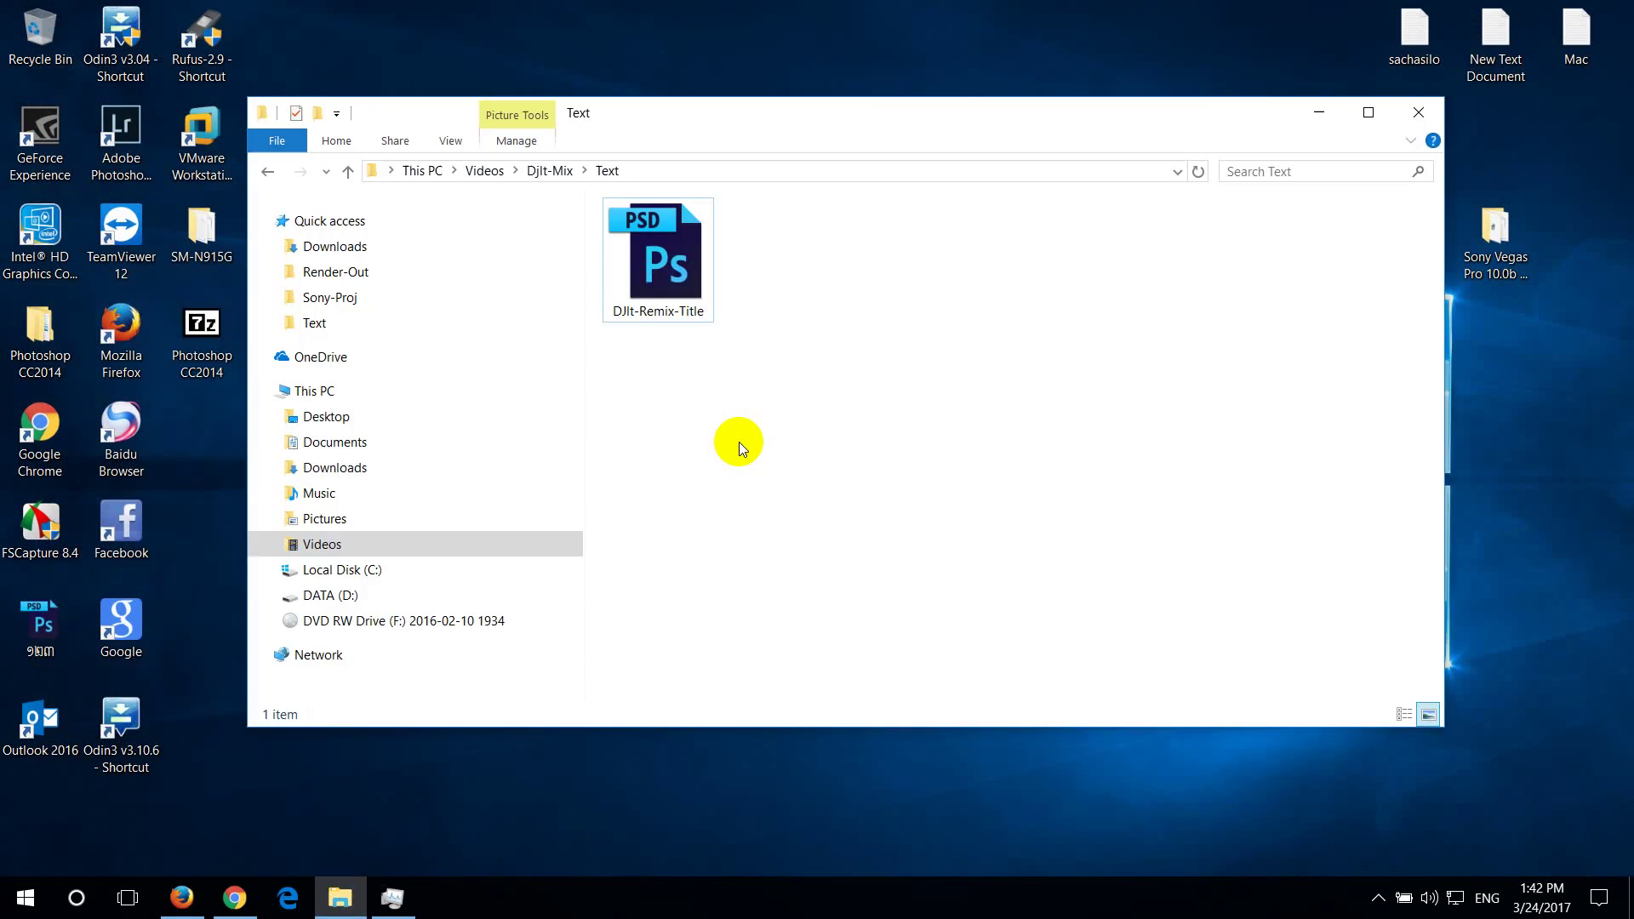
pyautogui.click(269, 172)
pyautogui.click(270, 179)
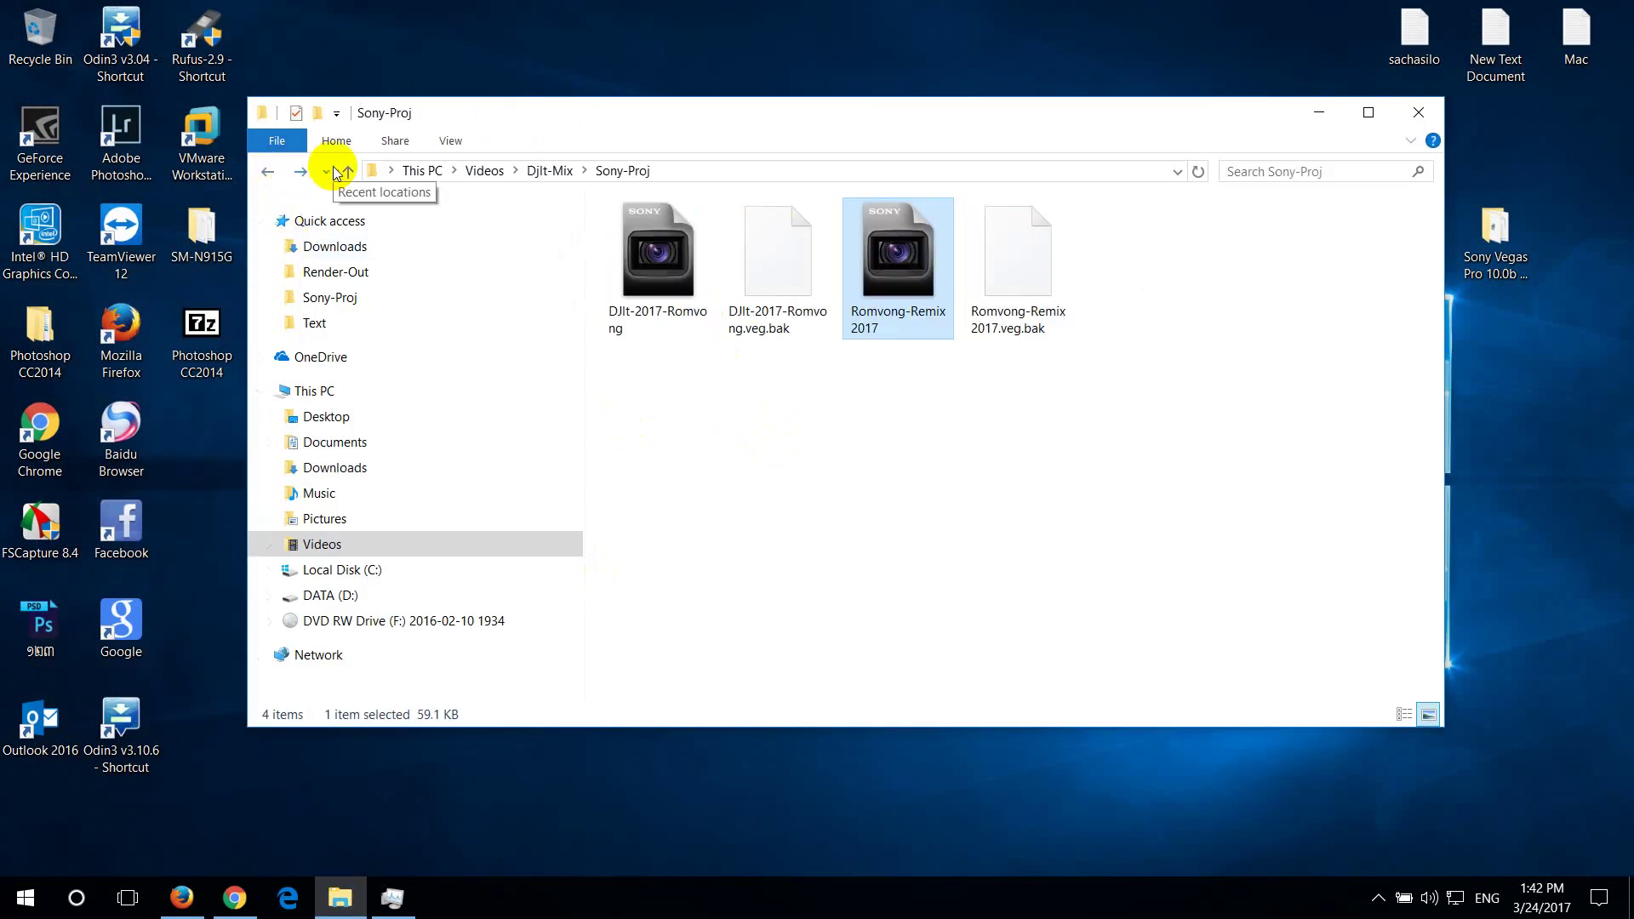
pyautogui.click(936, 247)
pyautogui.click(702, 272)
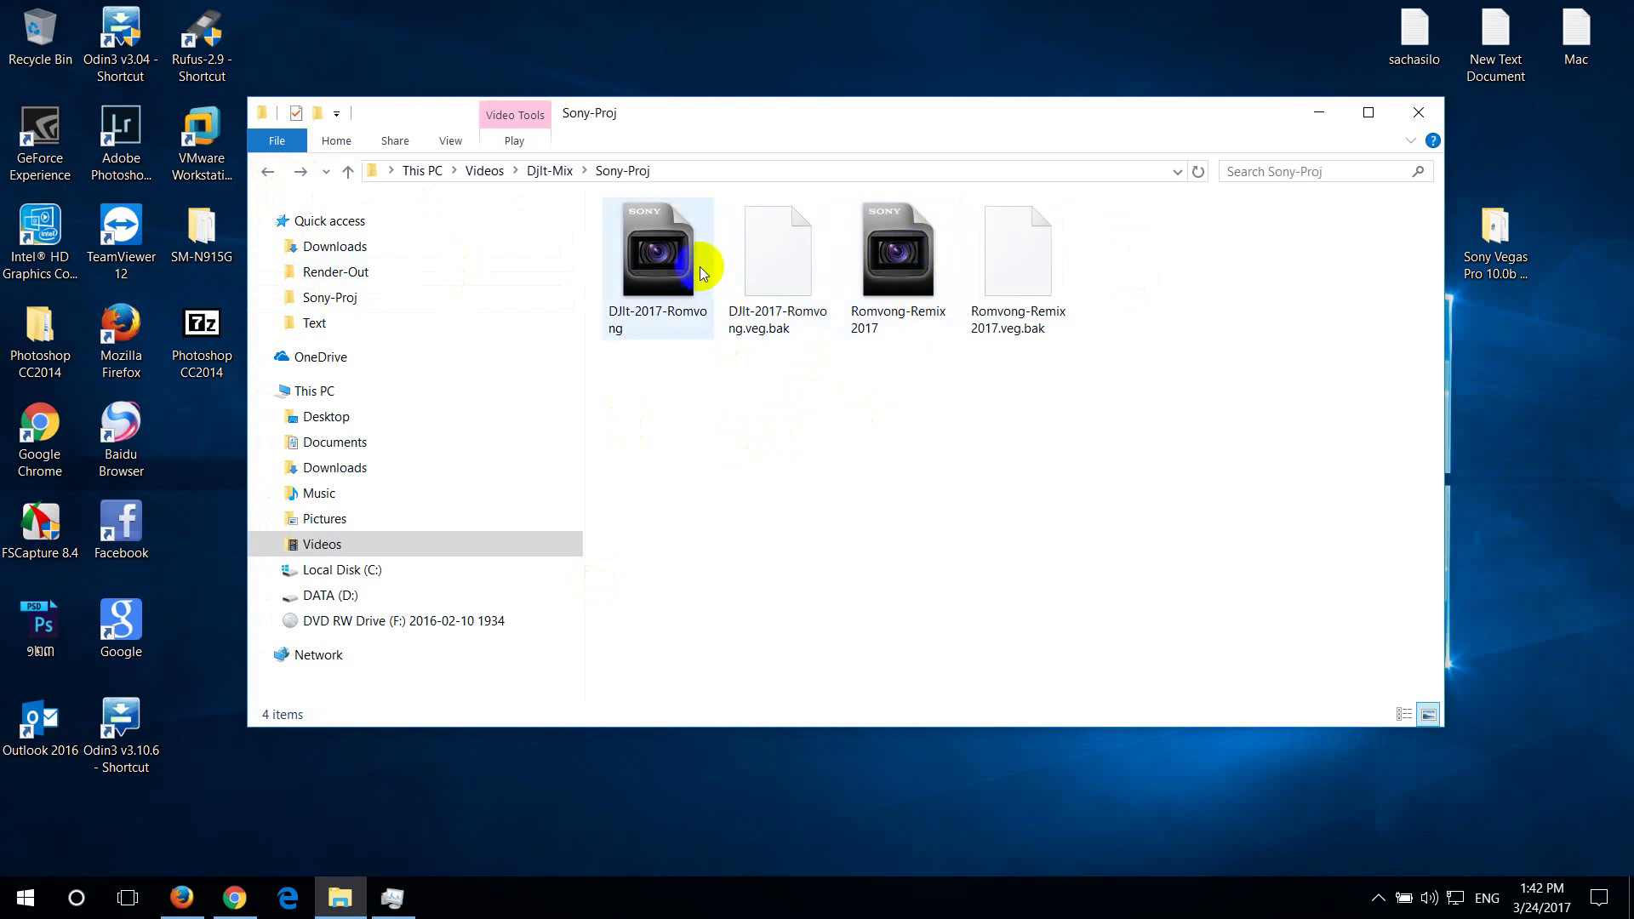
pyautogui.click(691, 271)
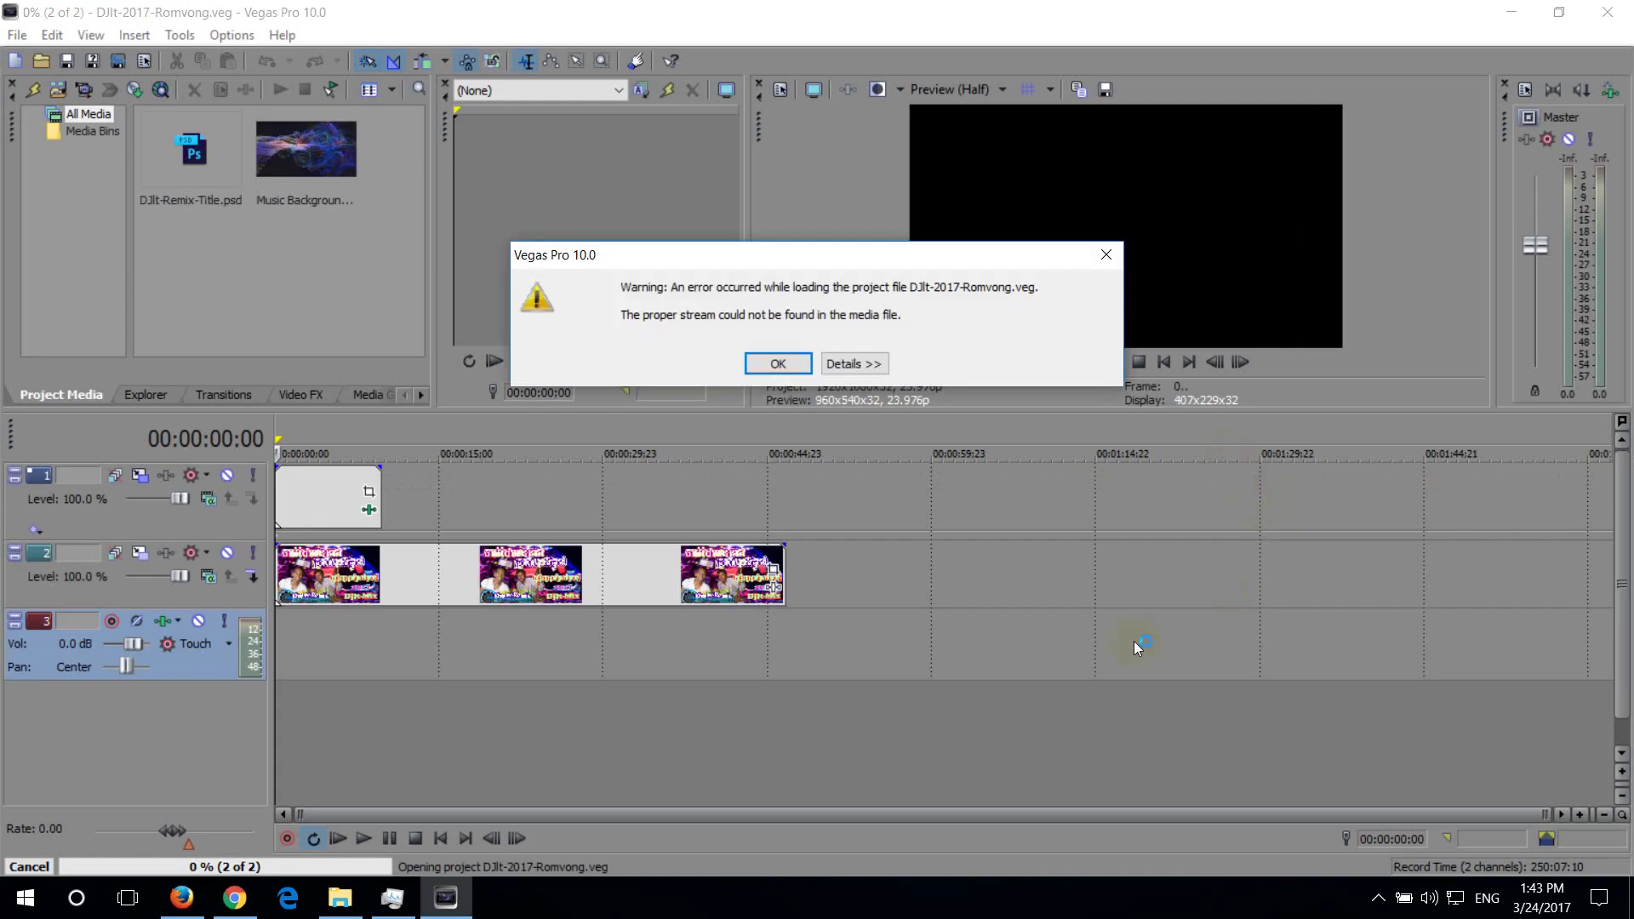
# Dismiss the missing-stream warning, enlarge the preview at frame 00:00:06:01, then minimise Vegas Pro
pyautogui.click(796, 362)
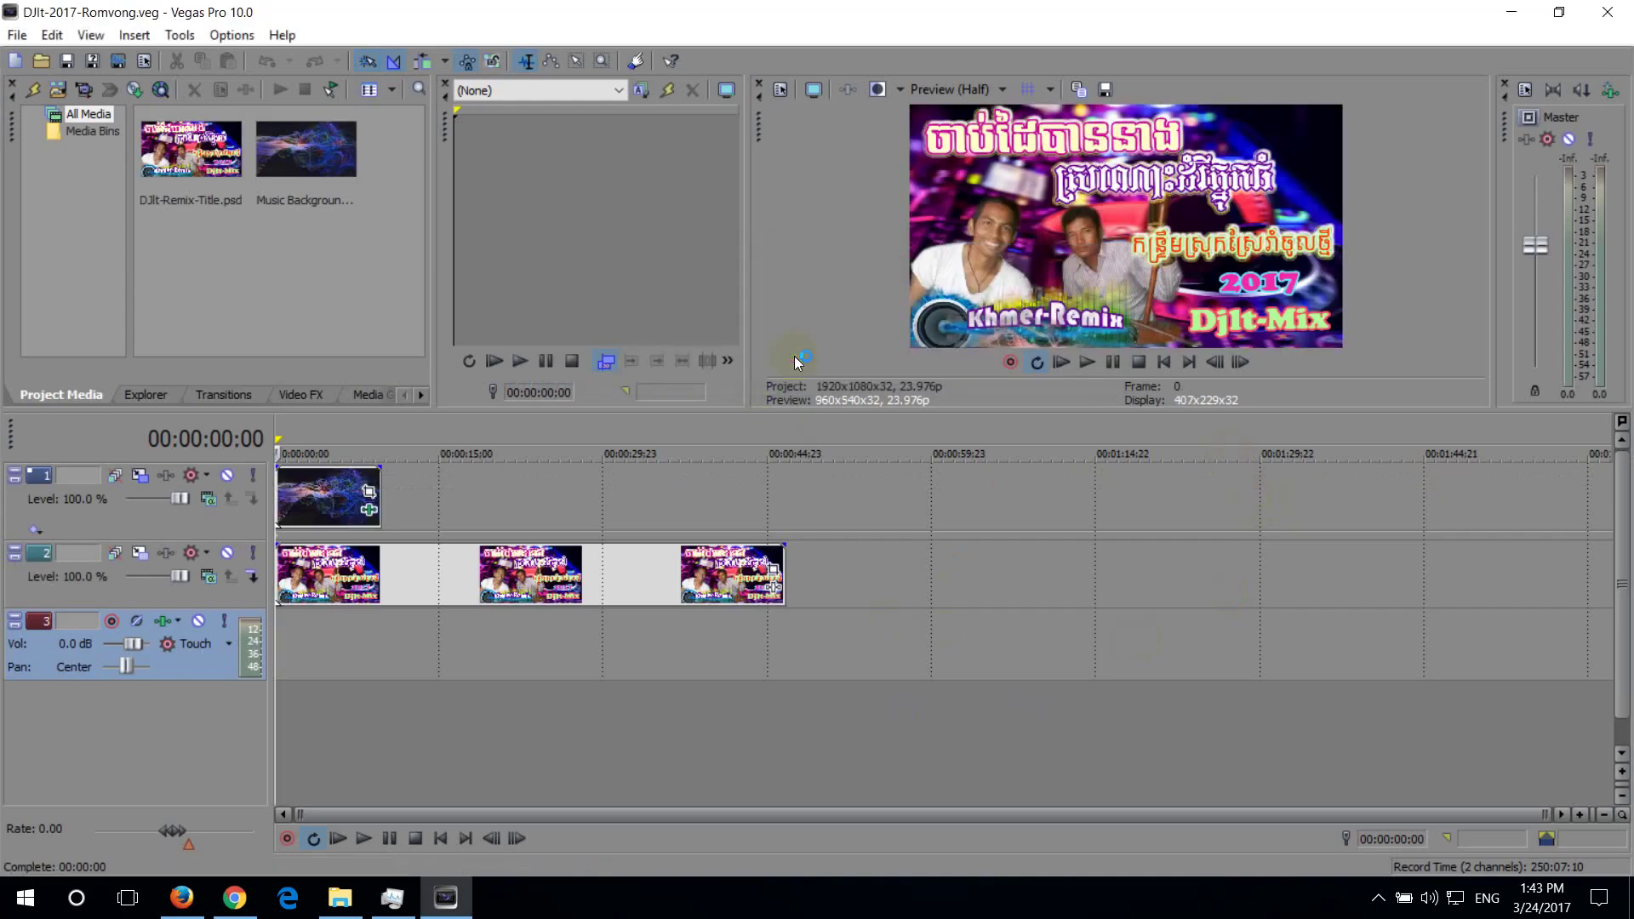
pyautogui.moveTo(1217, 665); pyautogui.dragTo(1223, 665)
pyautogui.click(339, 640)
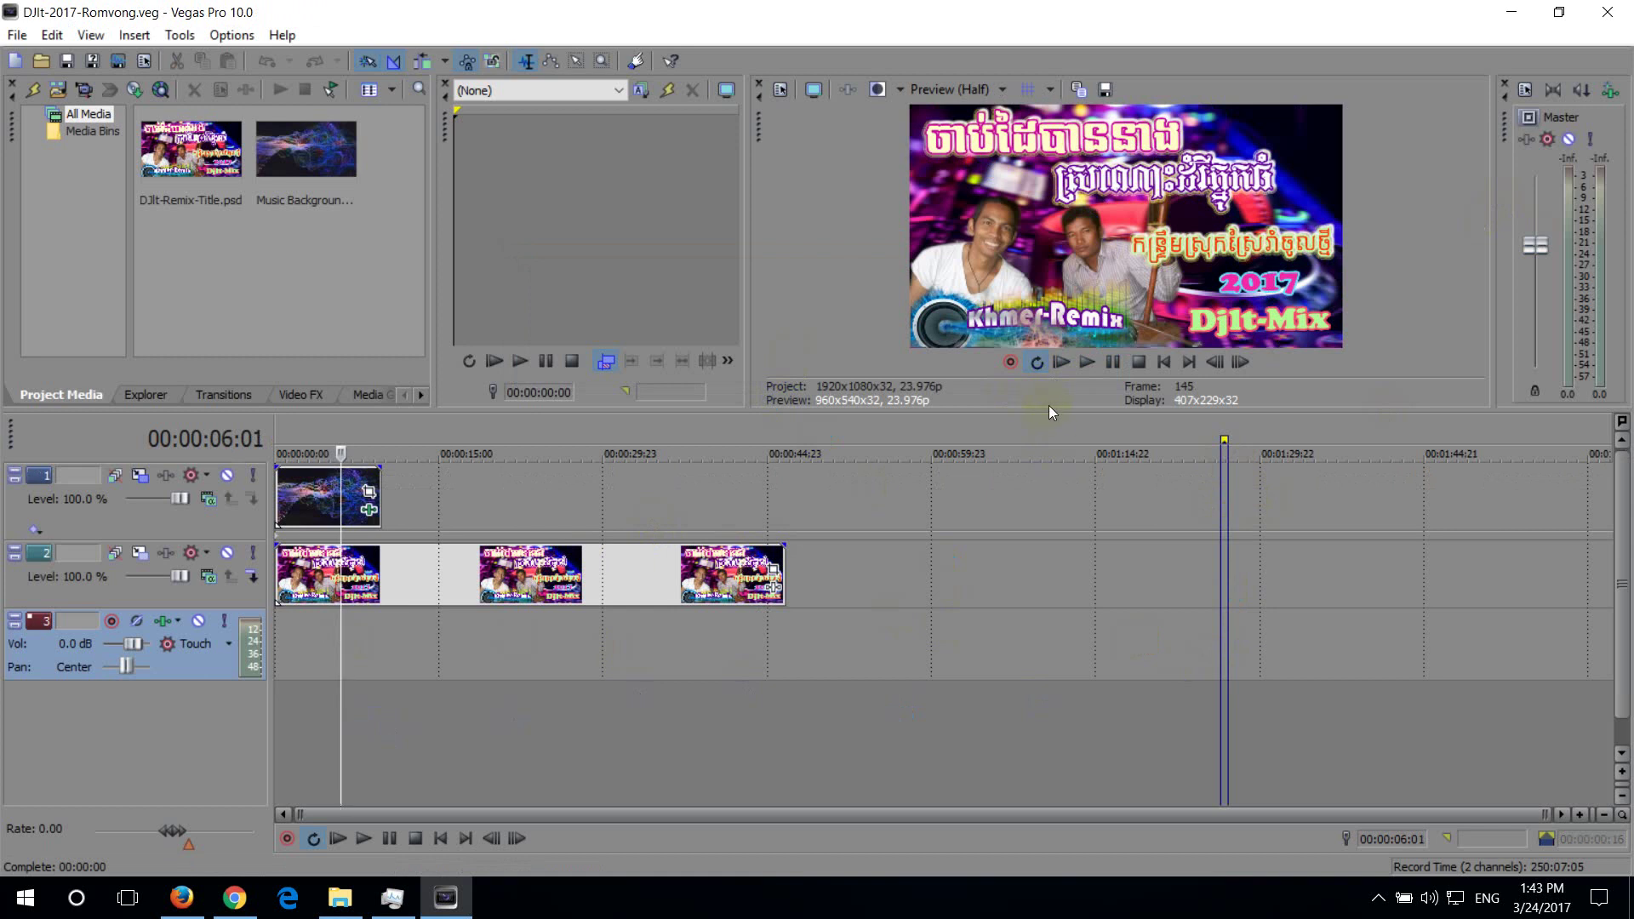
pyautogui.moveTo(1053, 407); pyautogui.dragTo(1141, 645)
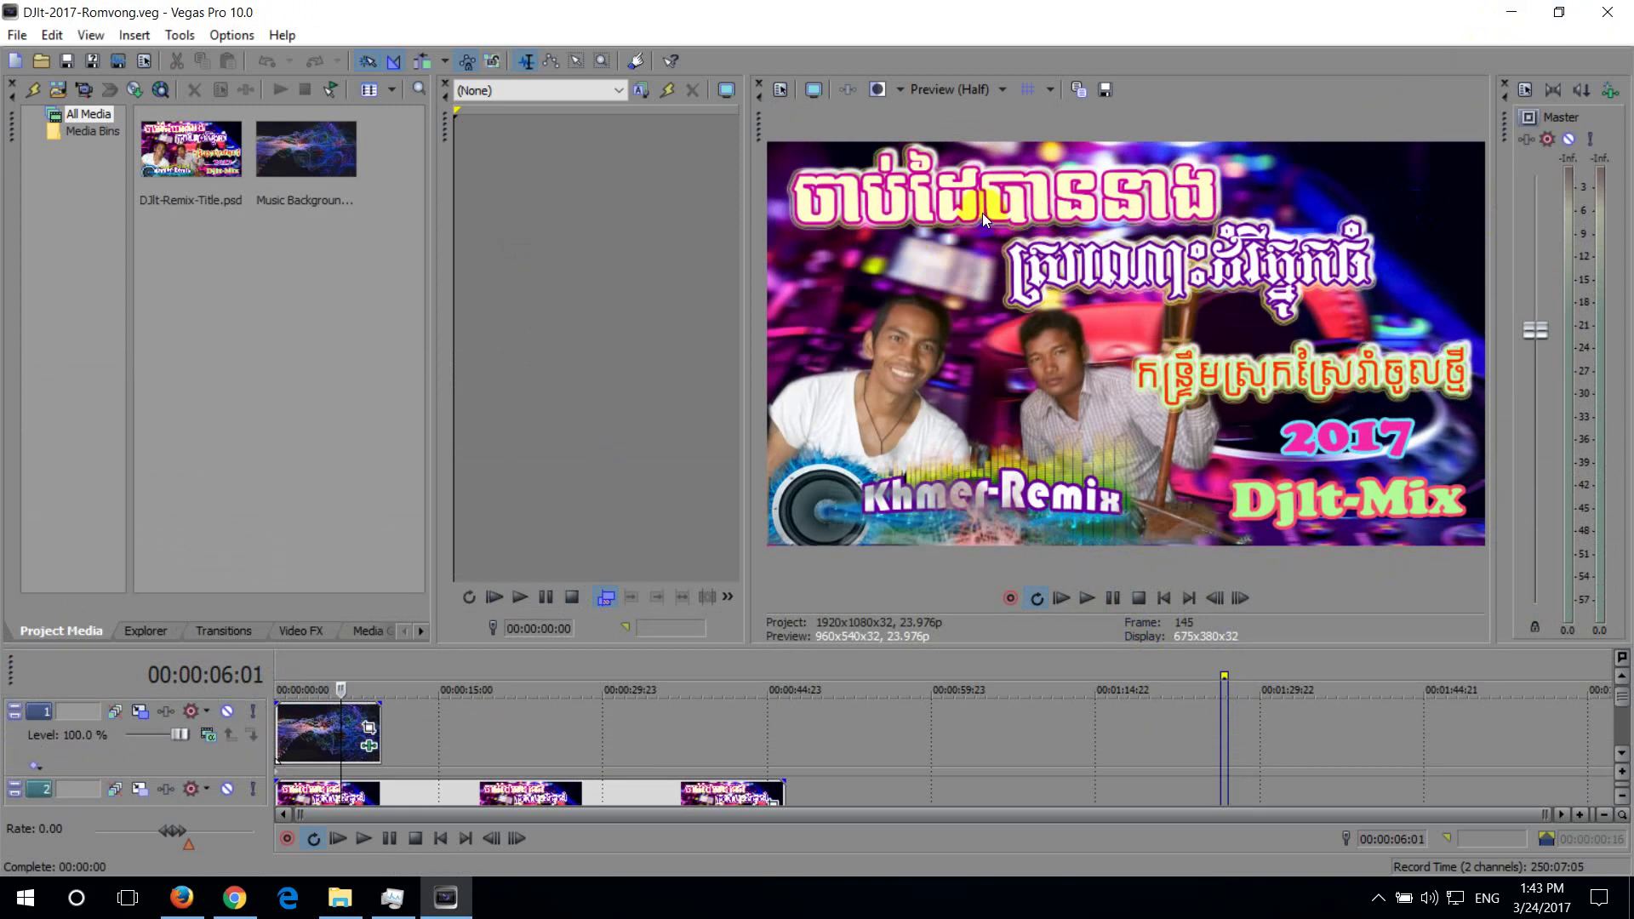
pyautogui.click(1511, 12)
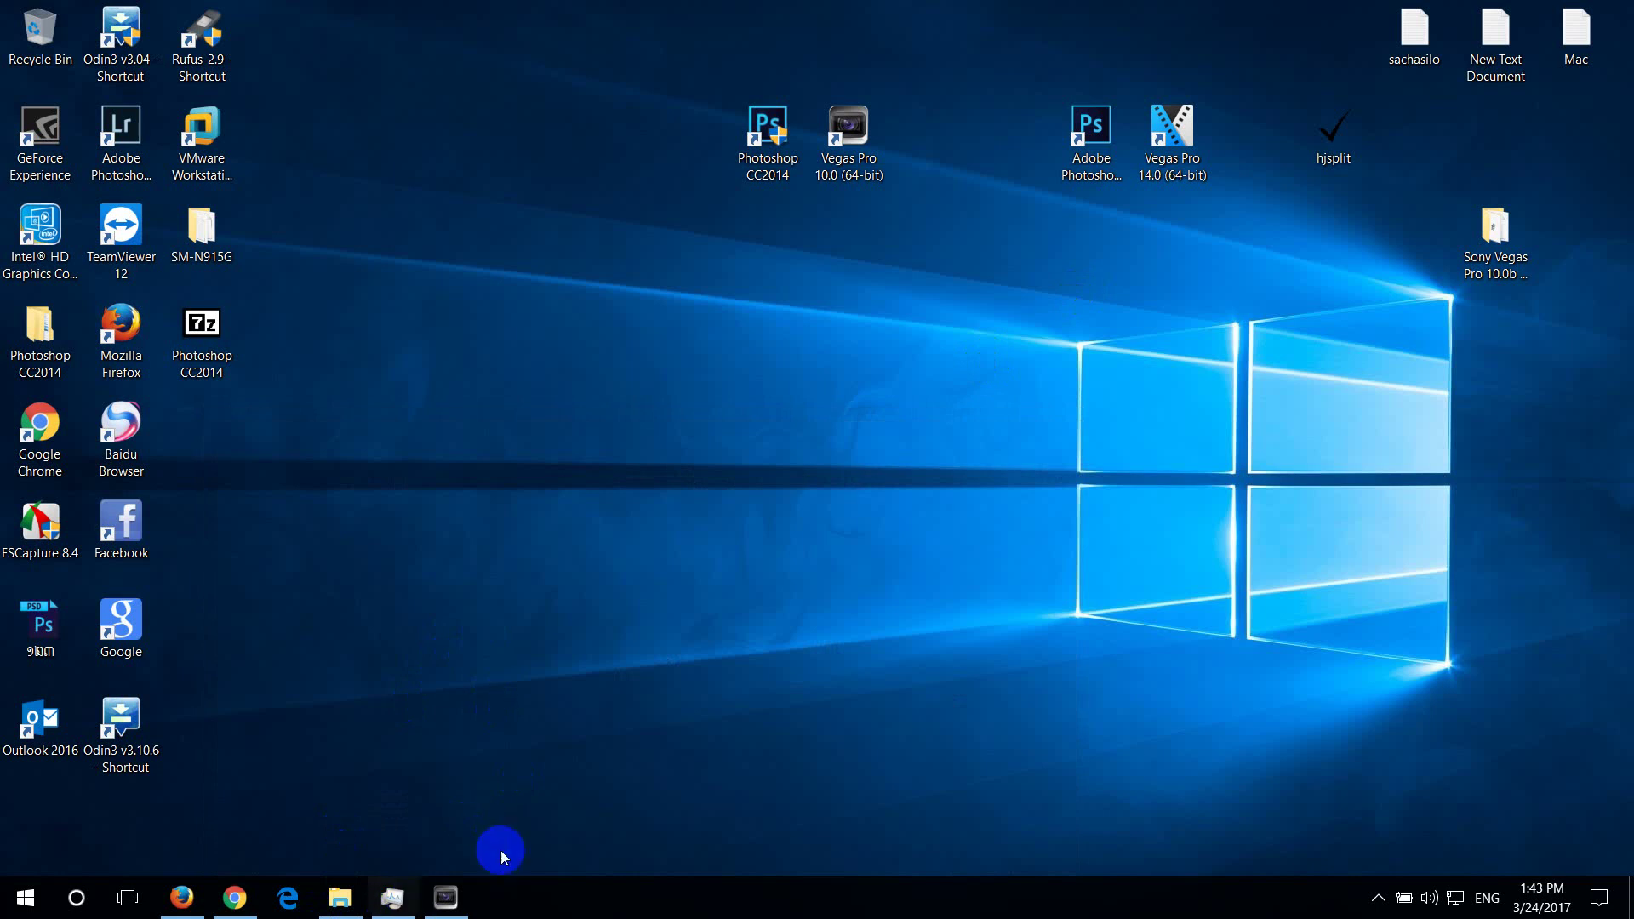
# Open the Djlt-Mix Text folder with DJlt-Remix-Title, minimise it, and launch Photoshop CC2014
pyautogui.click(350, 897)
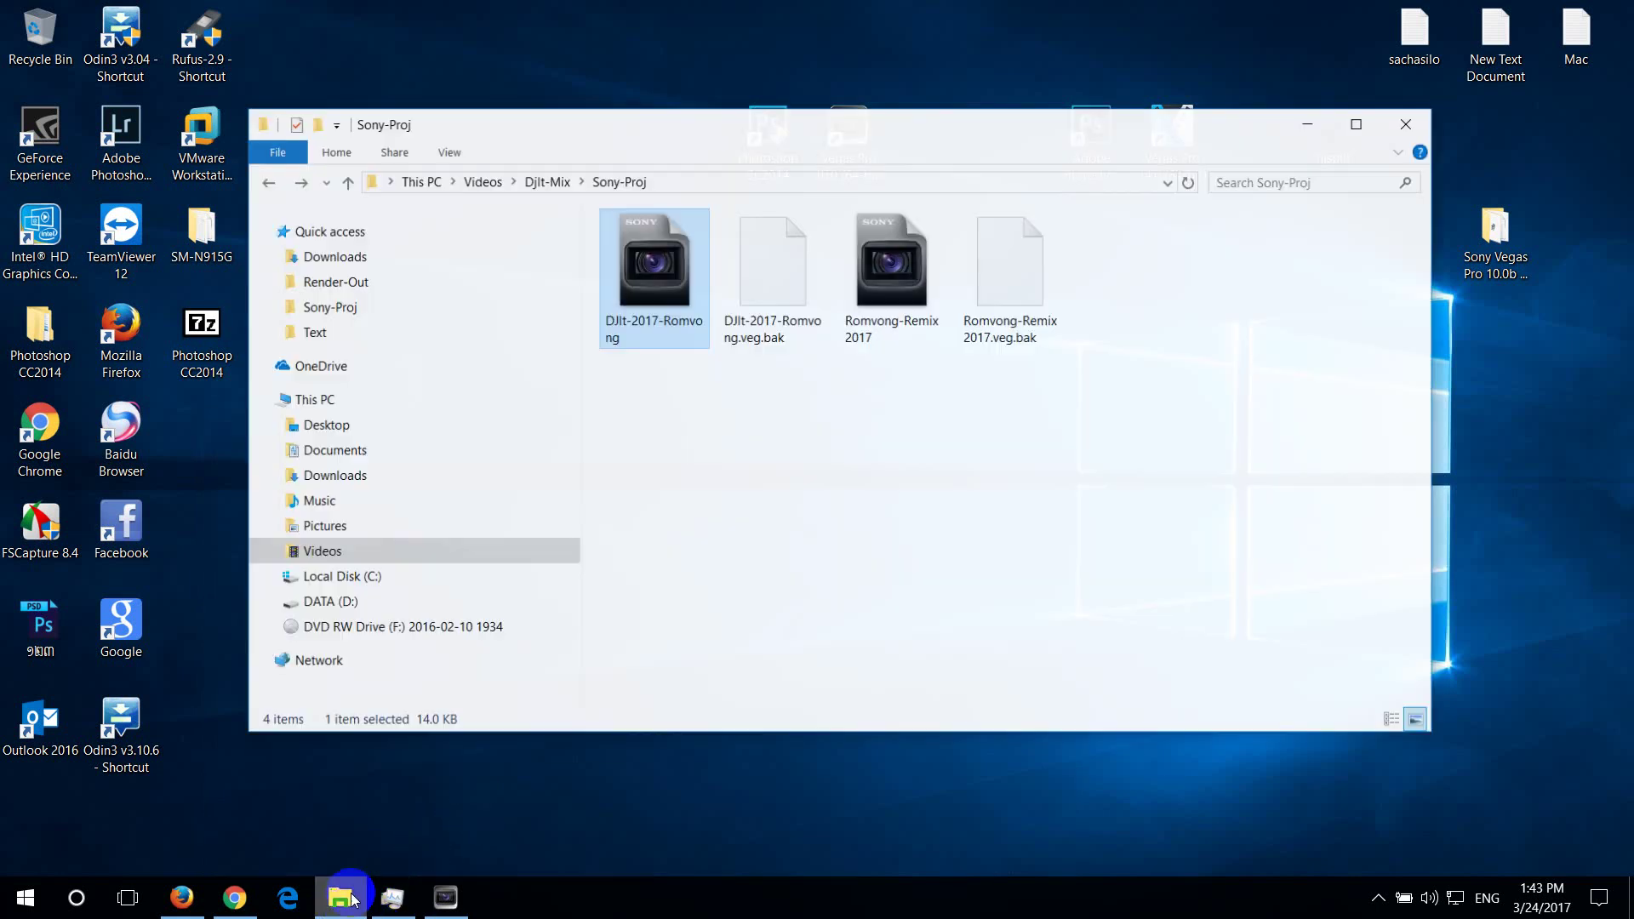
pyautogui.click(267, 173)
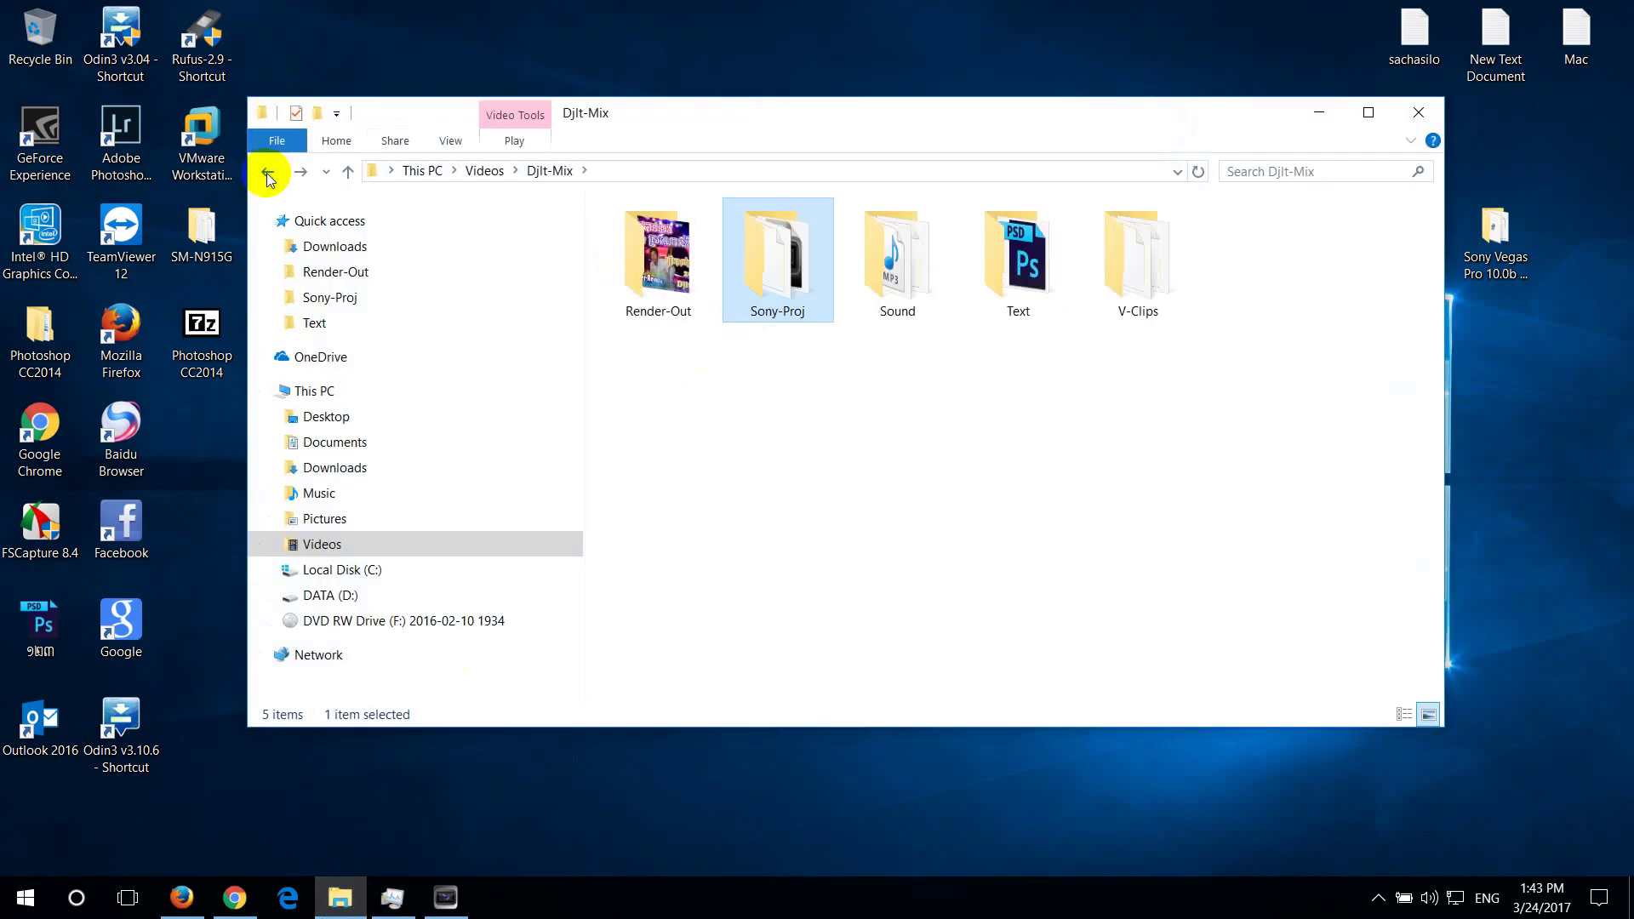
pyautogui.doubleClick(1012, 256)
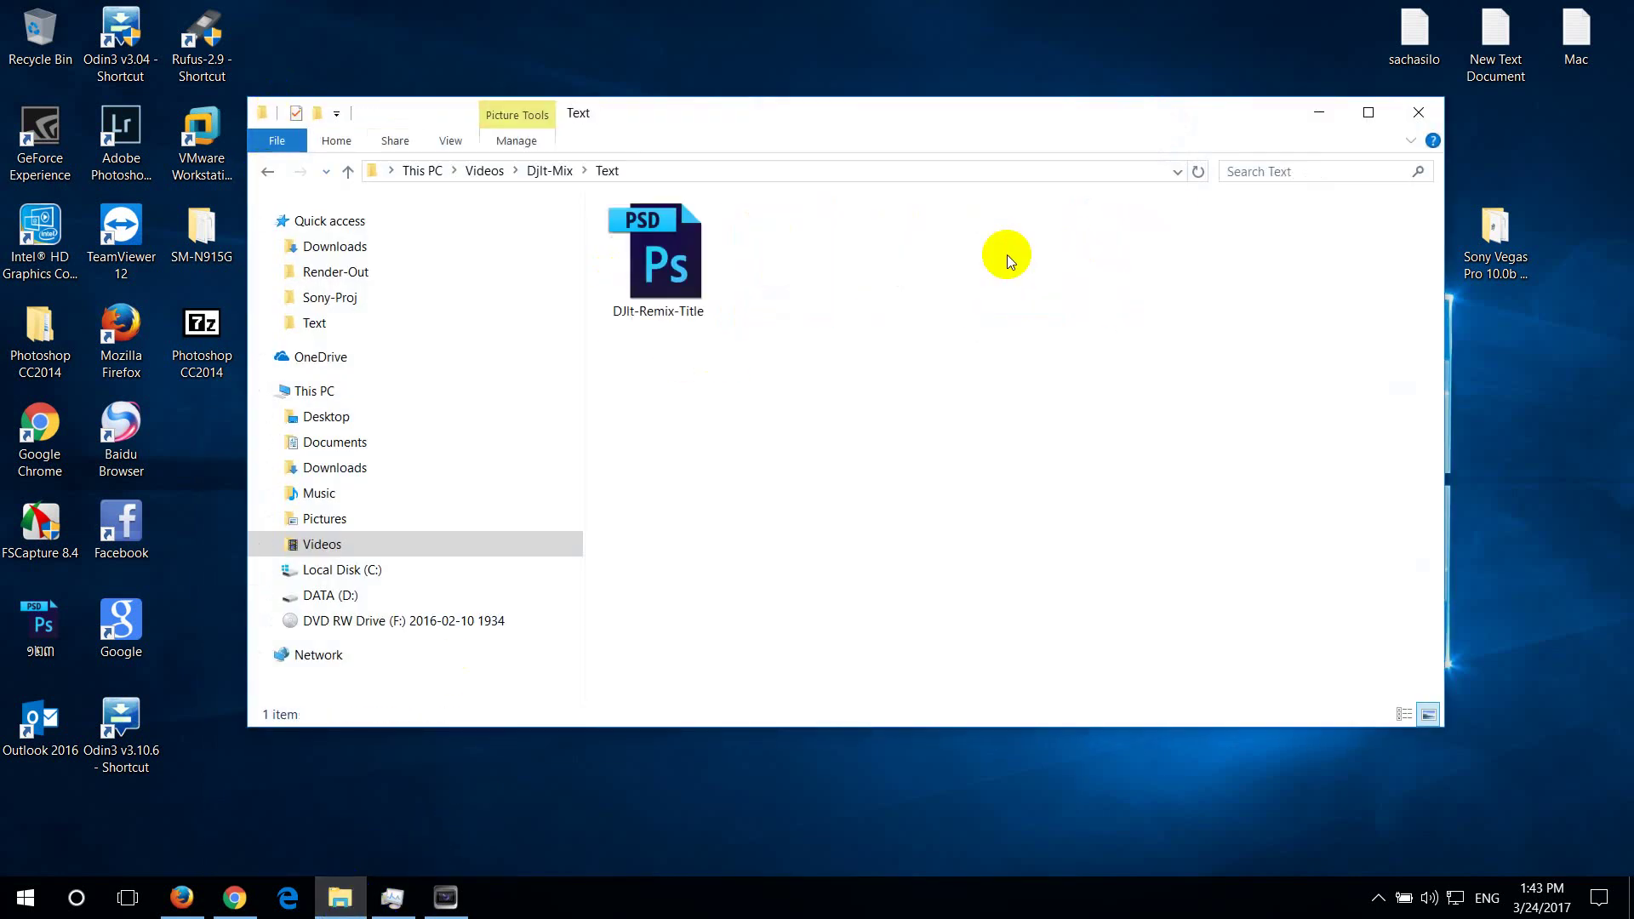
pyautogui.click(1338, 112)
pyautogui.click(788, 162)
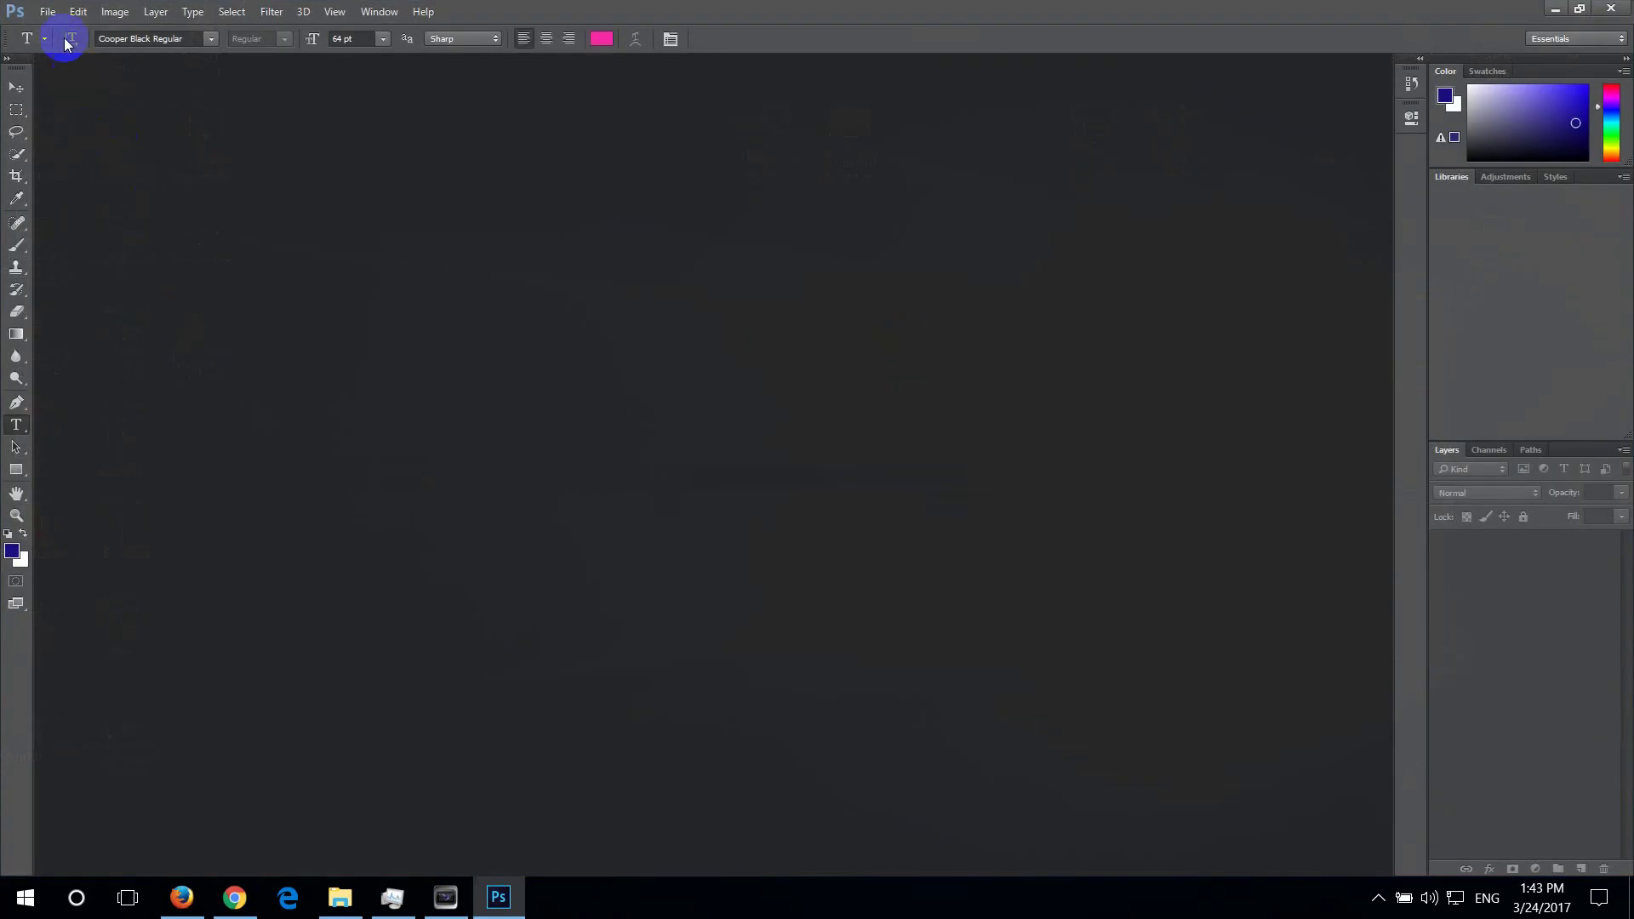
# Reopen DJlt-Remix-Title.psd from Open Recent, float its window, and open Image Size
pyautogui.click(47, 14)
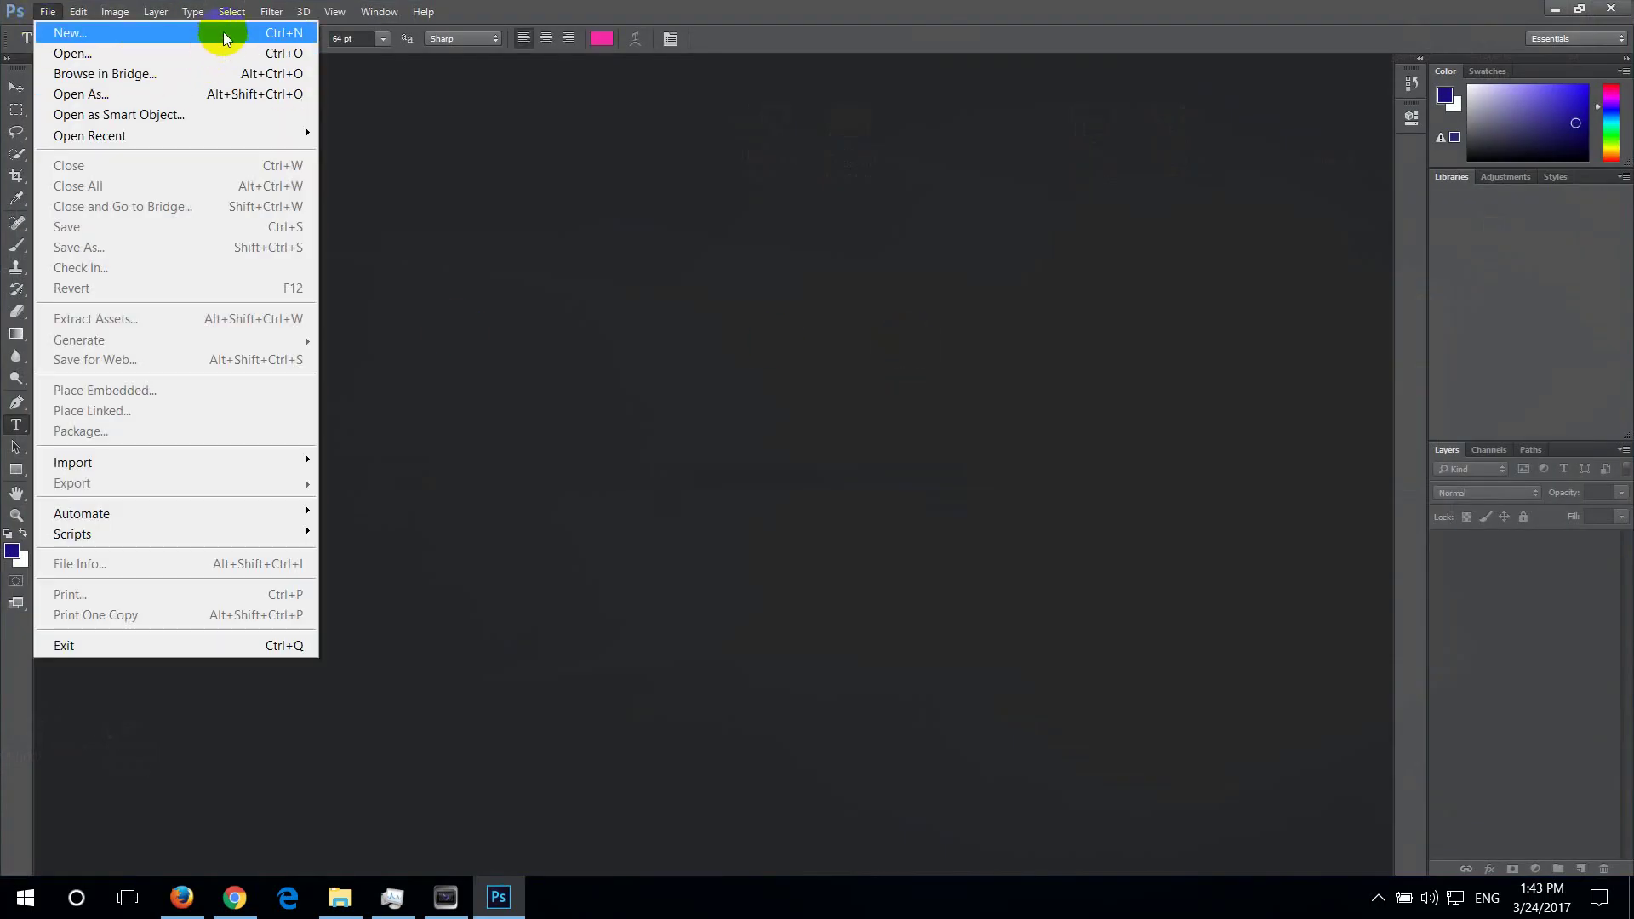
pyautogui.moveTo(246, 134)
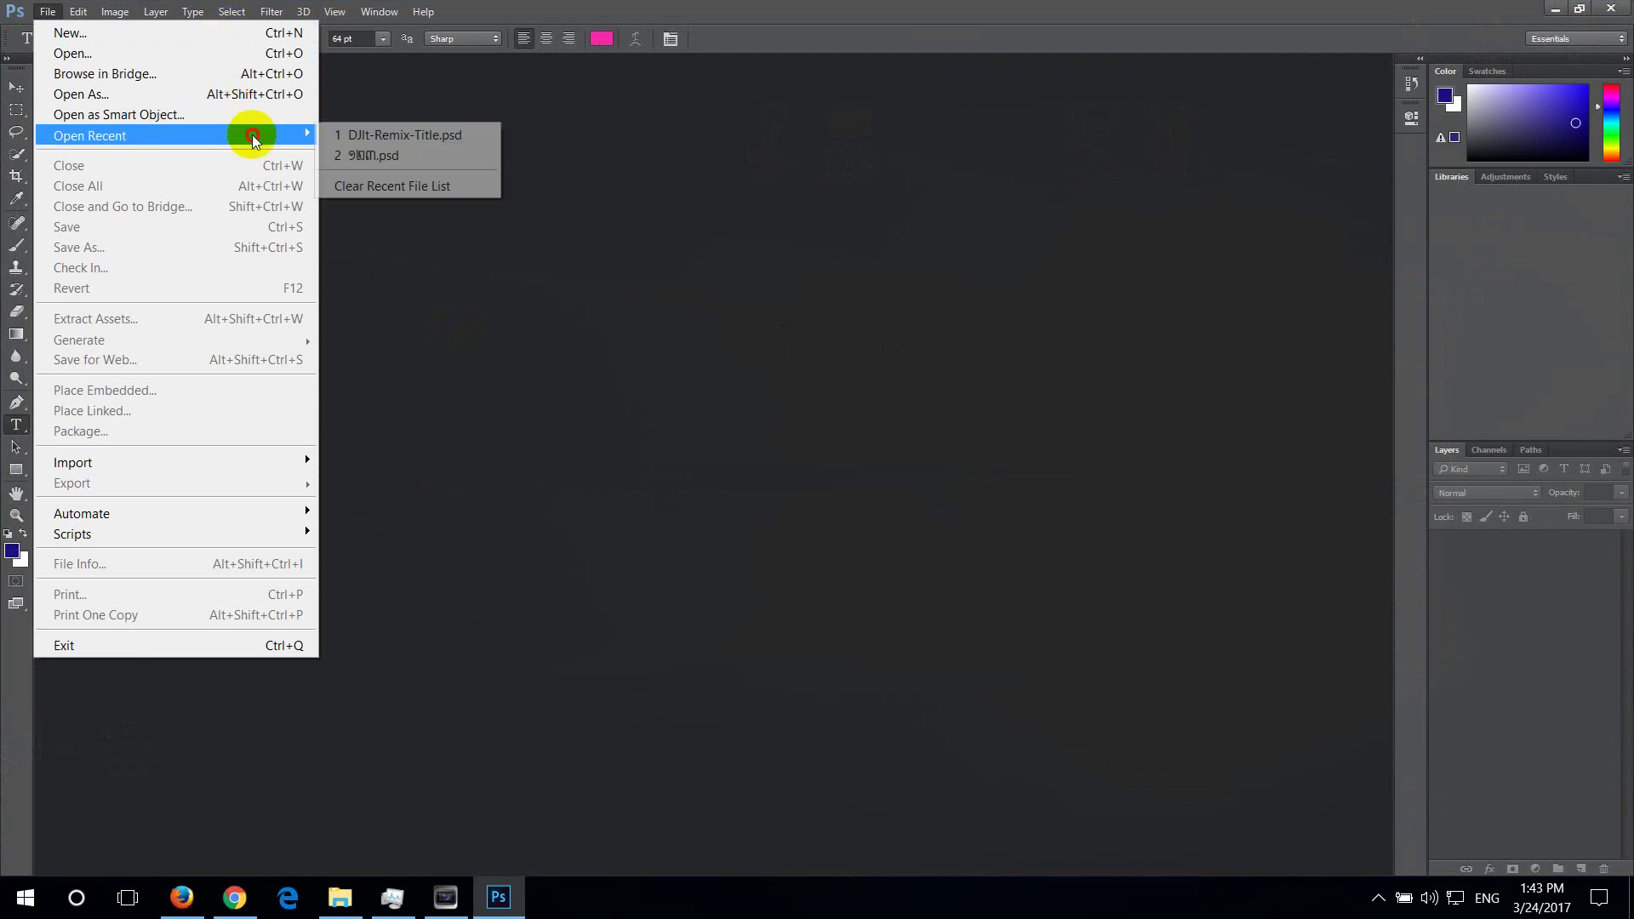
pyautogui.click(429, 134)
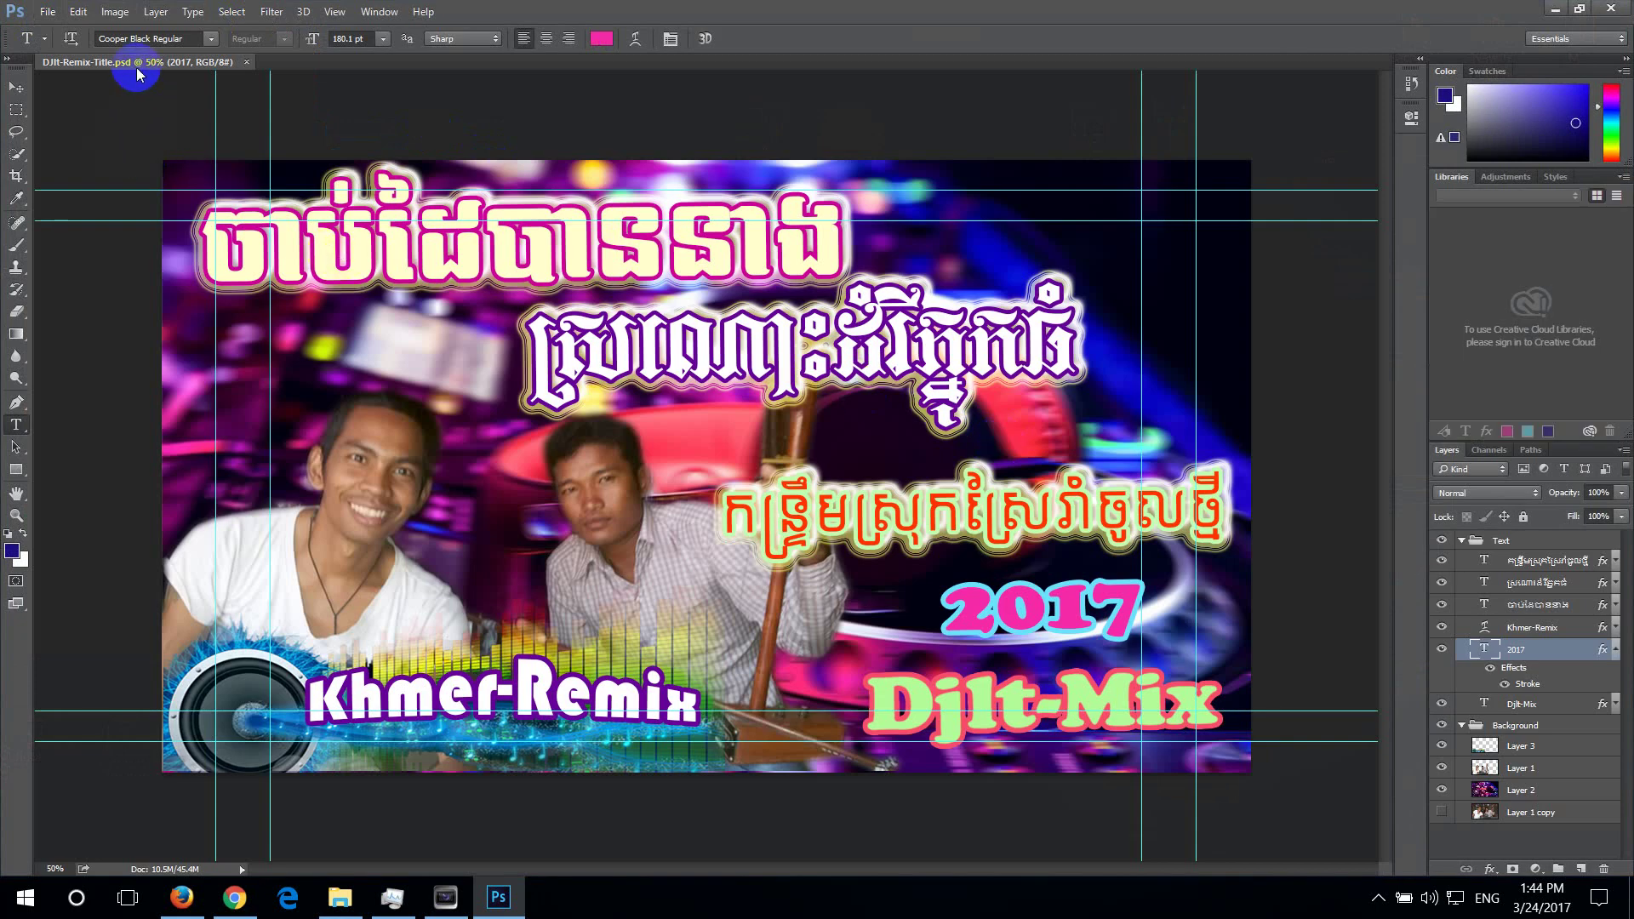
pyautogui.moveTo(136, 68); pyautogui.dragTo(175, 120)
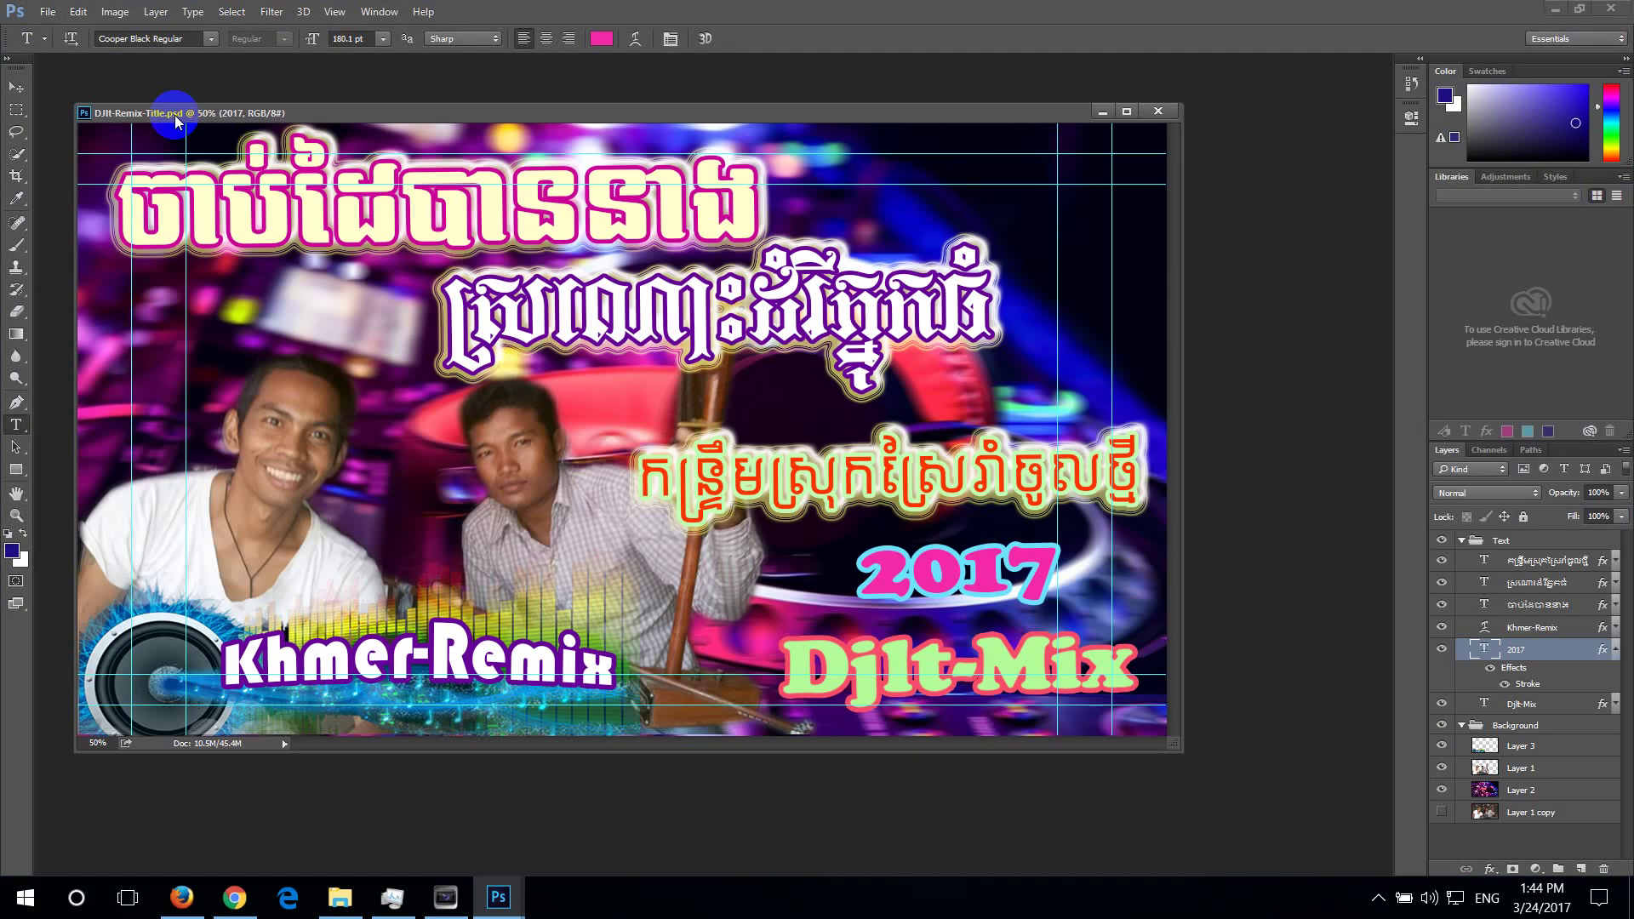
pyautogui.rightClick(180, 110)
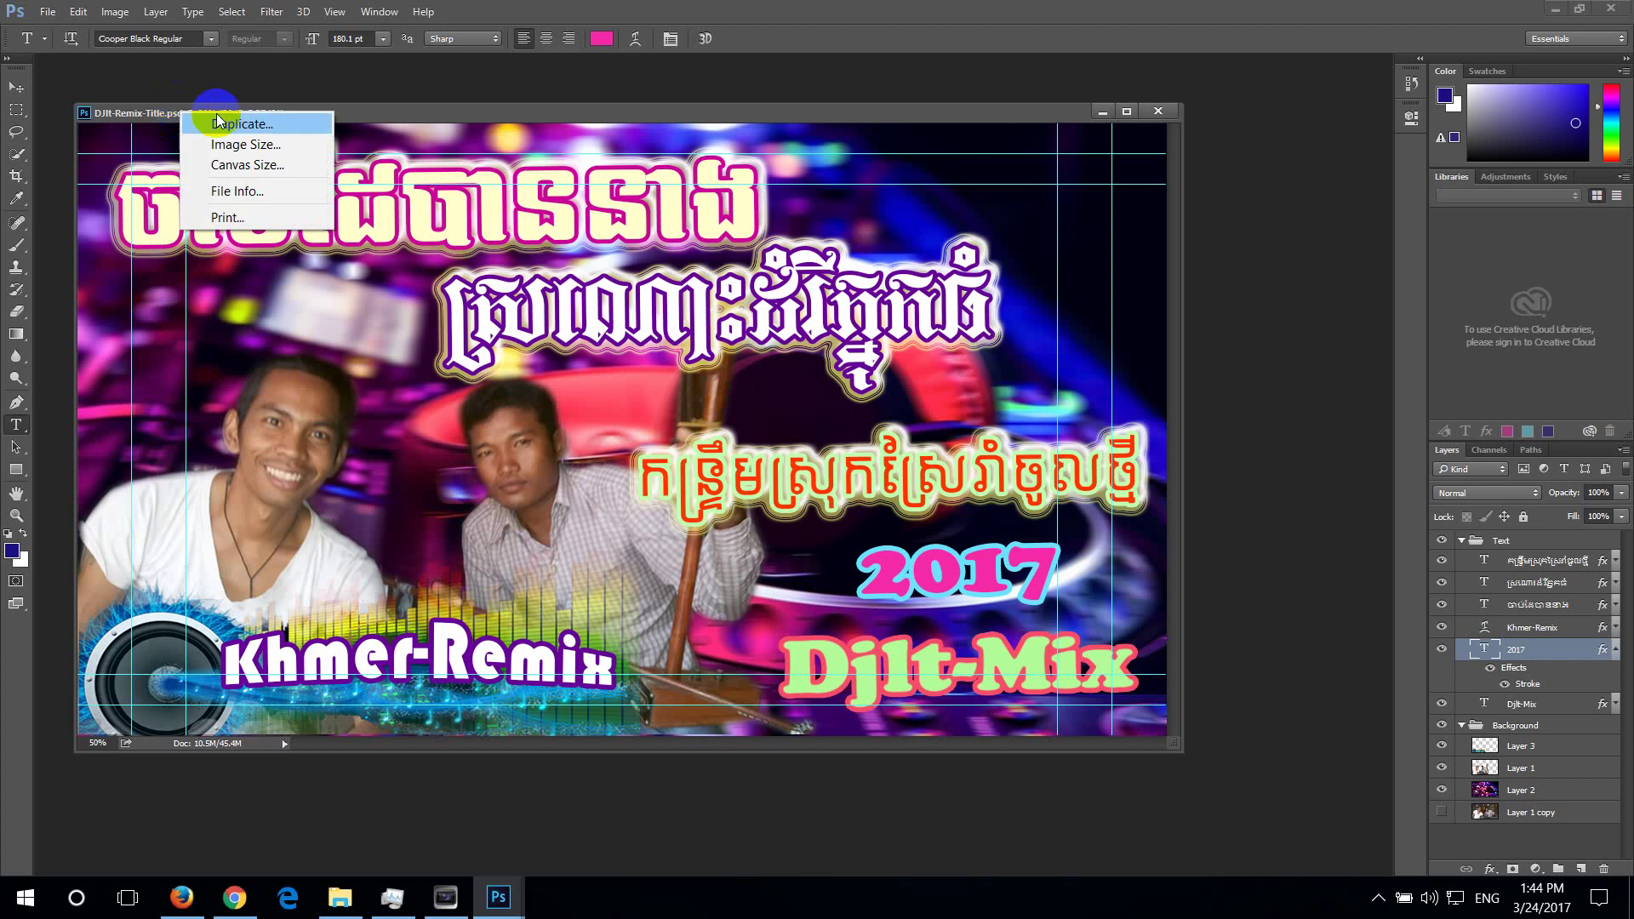
pyautogui.click(245, 146)
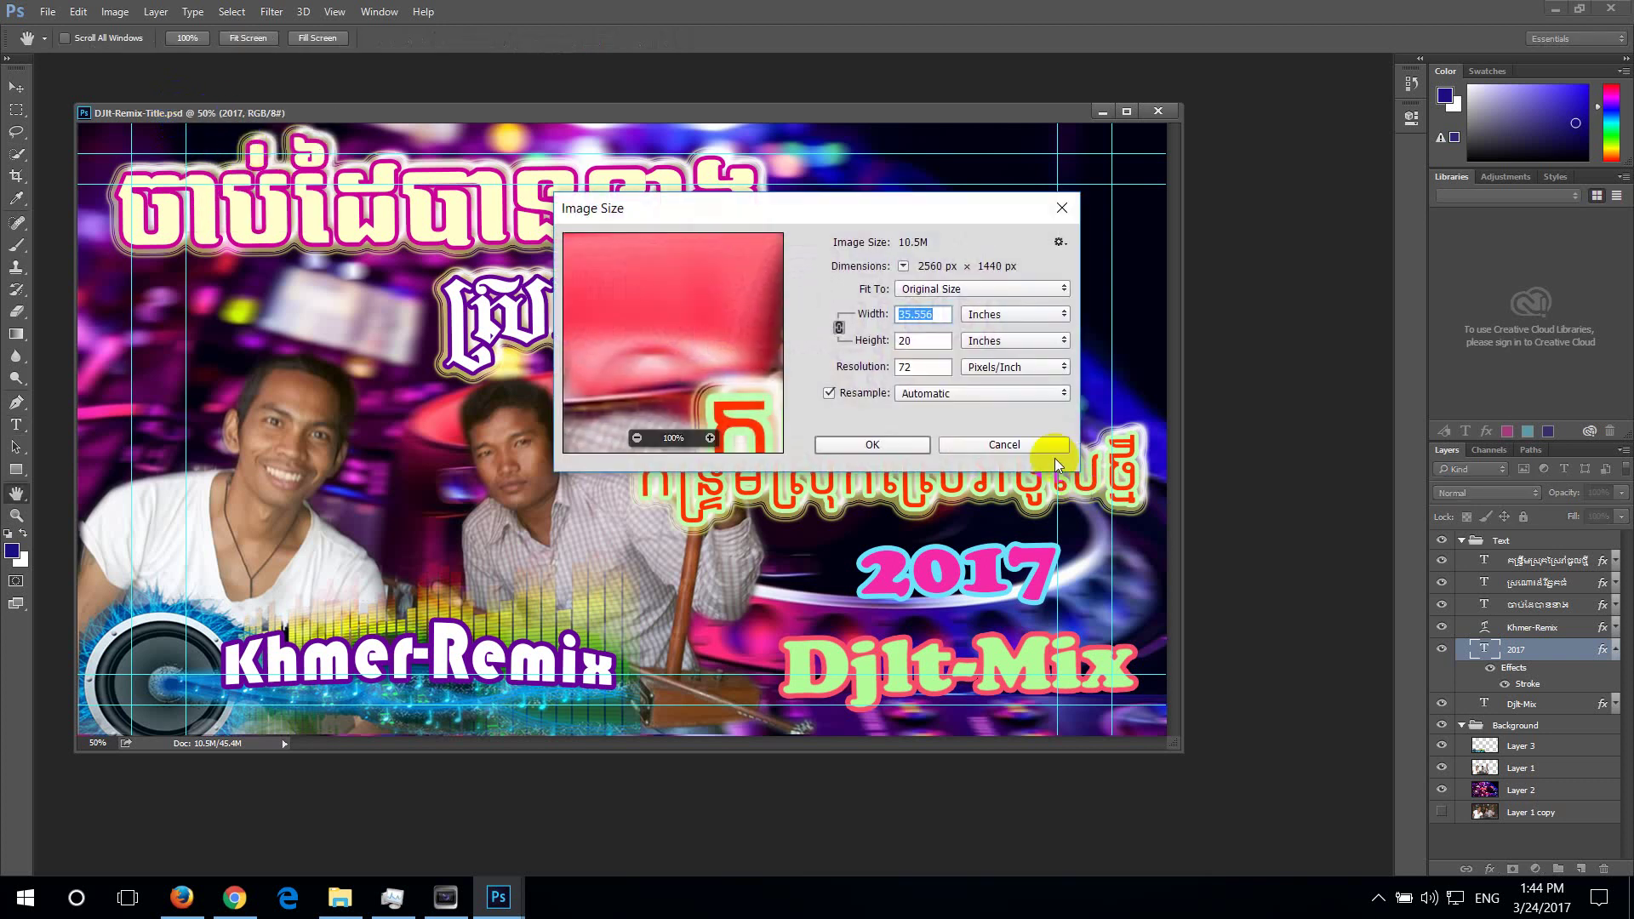
# Switch Image Size units to Pixels, verify 2560 × 1440, cancel loading a preset, and confirm unchanged
pyautogui.click(939, 315)
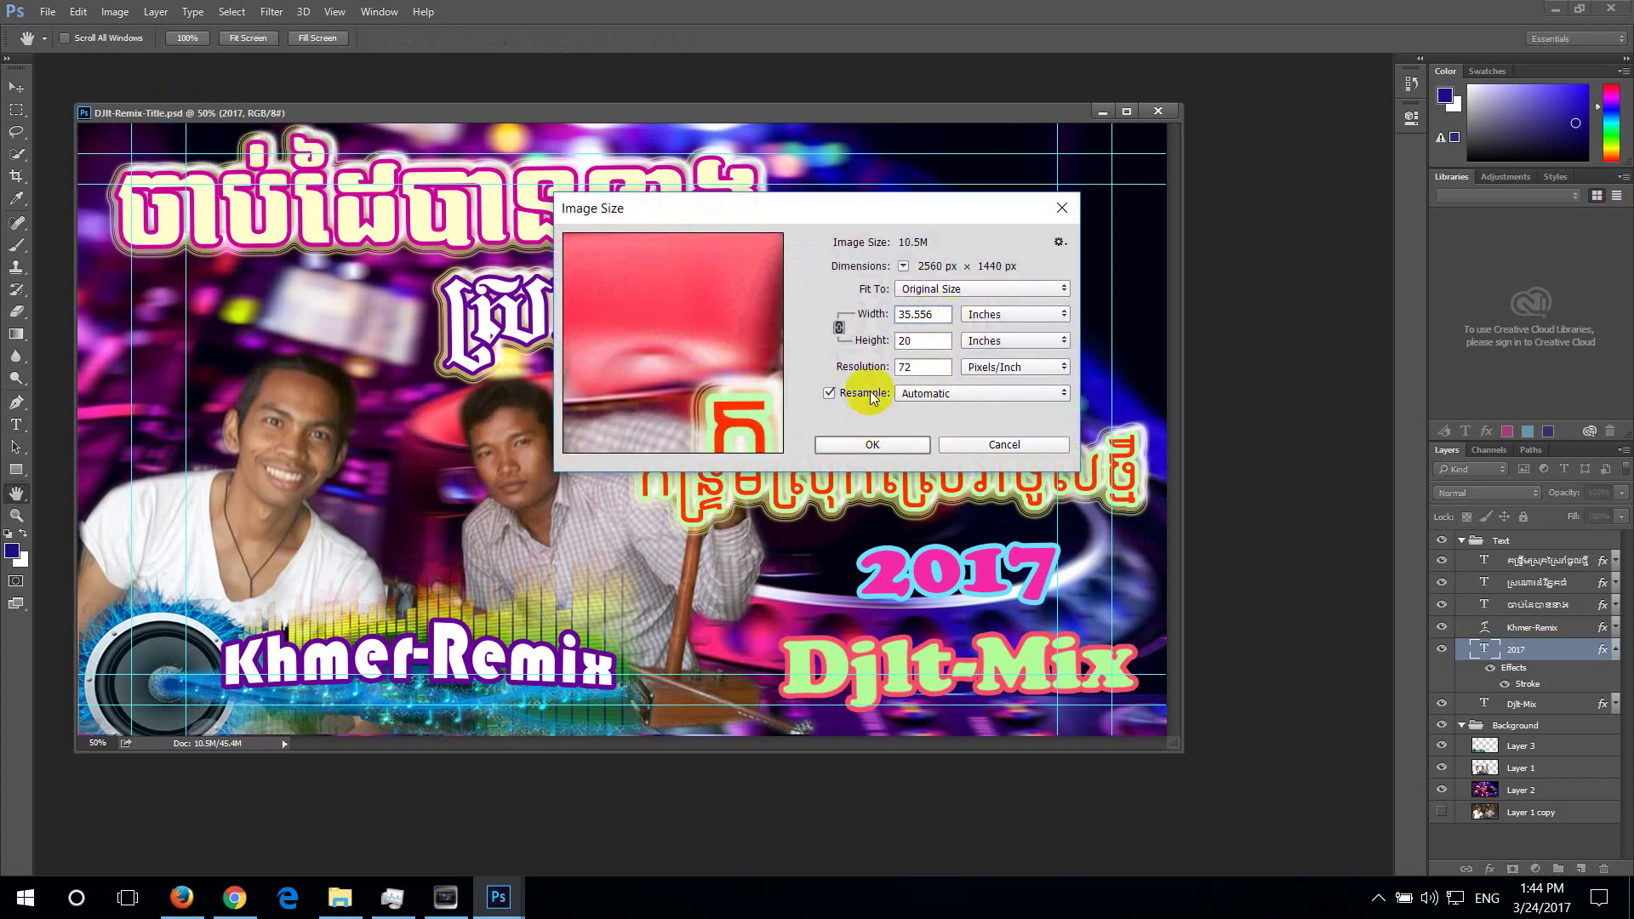
pyautogui.click(1043, 313)
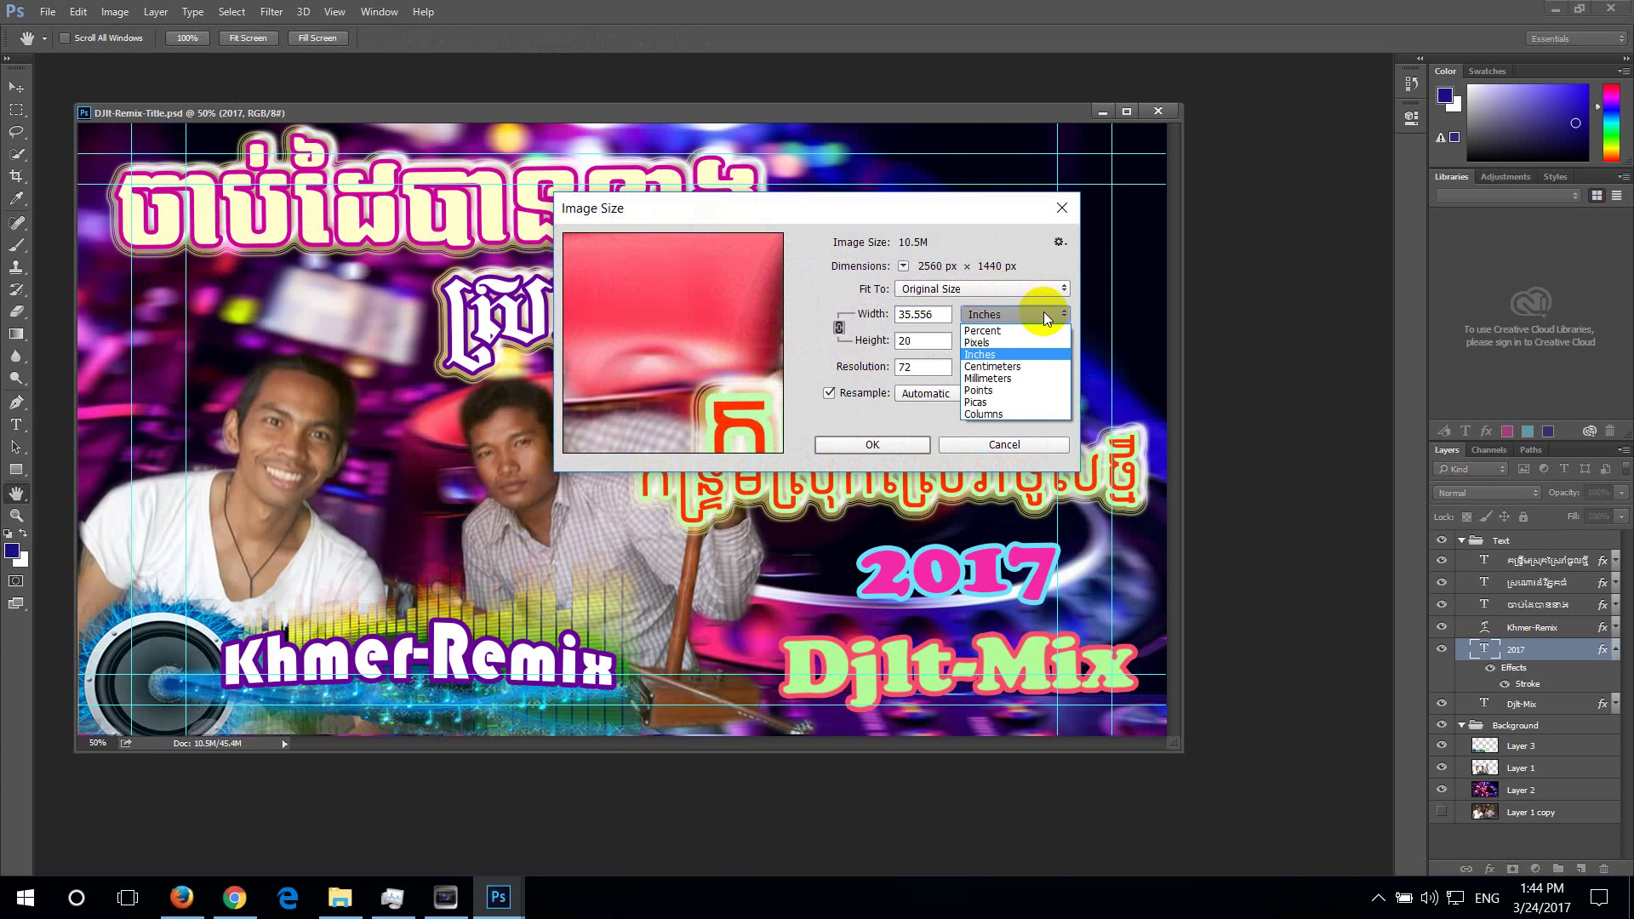
pyautogui.click(1010, 337)
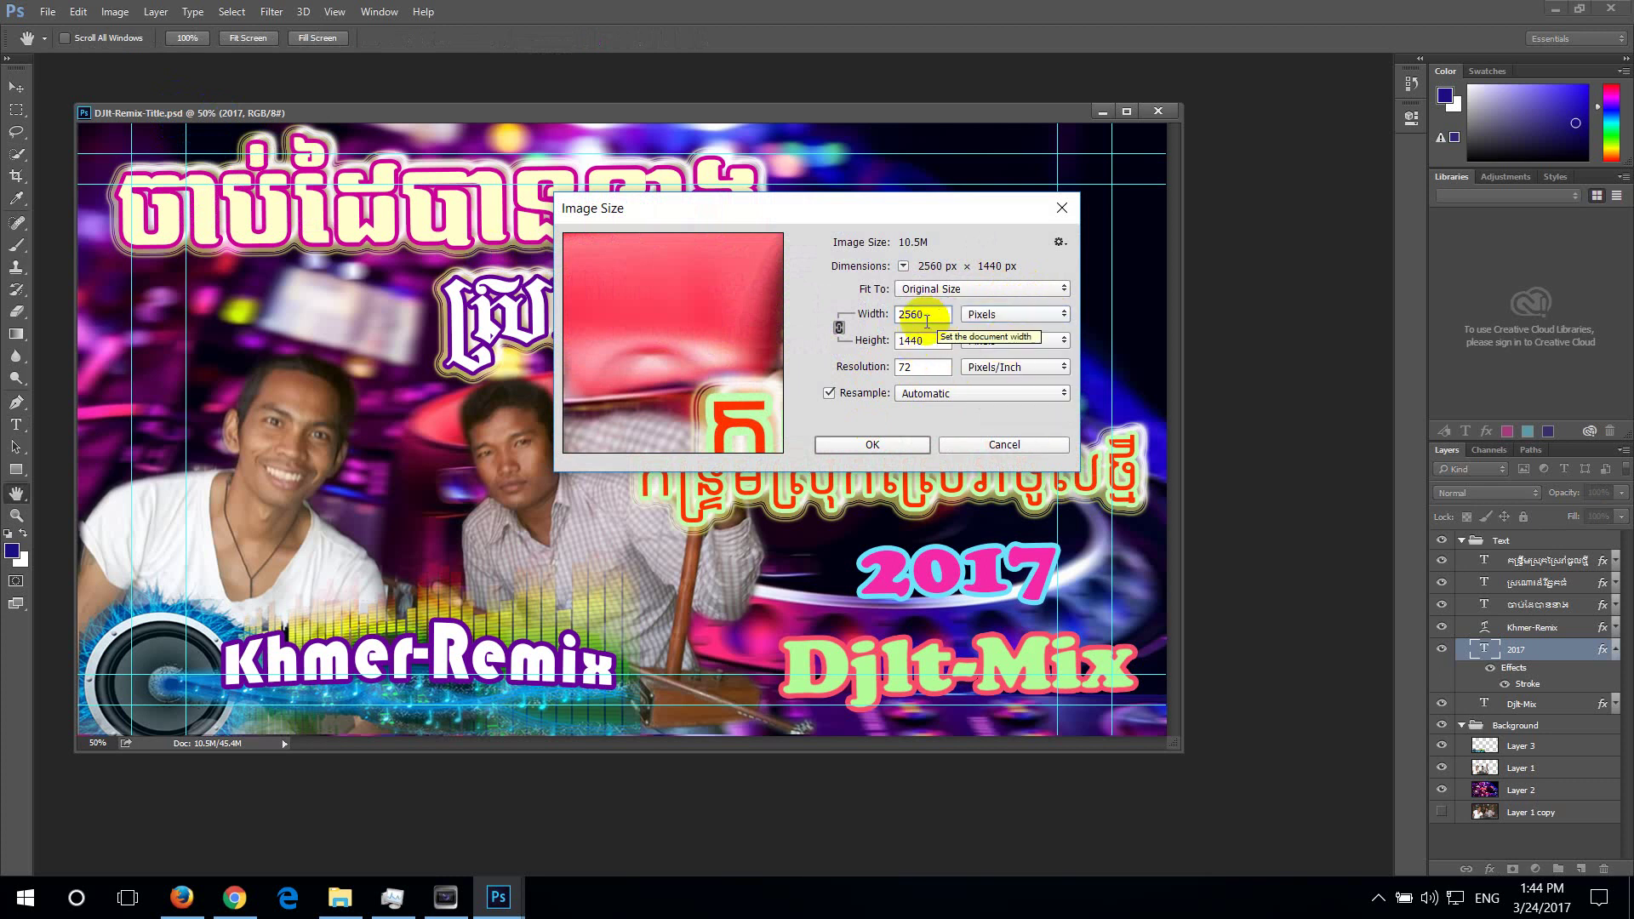
pyautogui.click(926, 322)
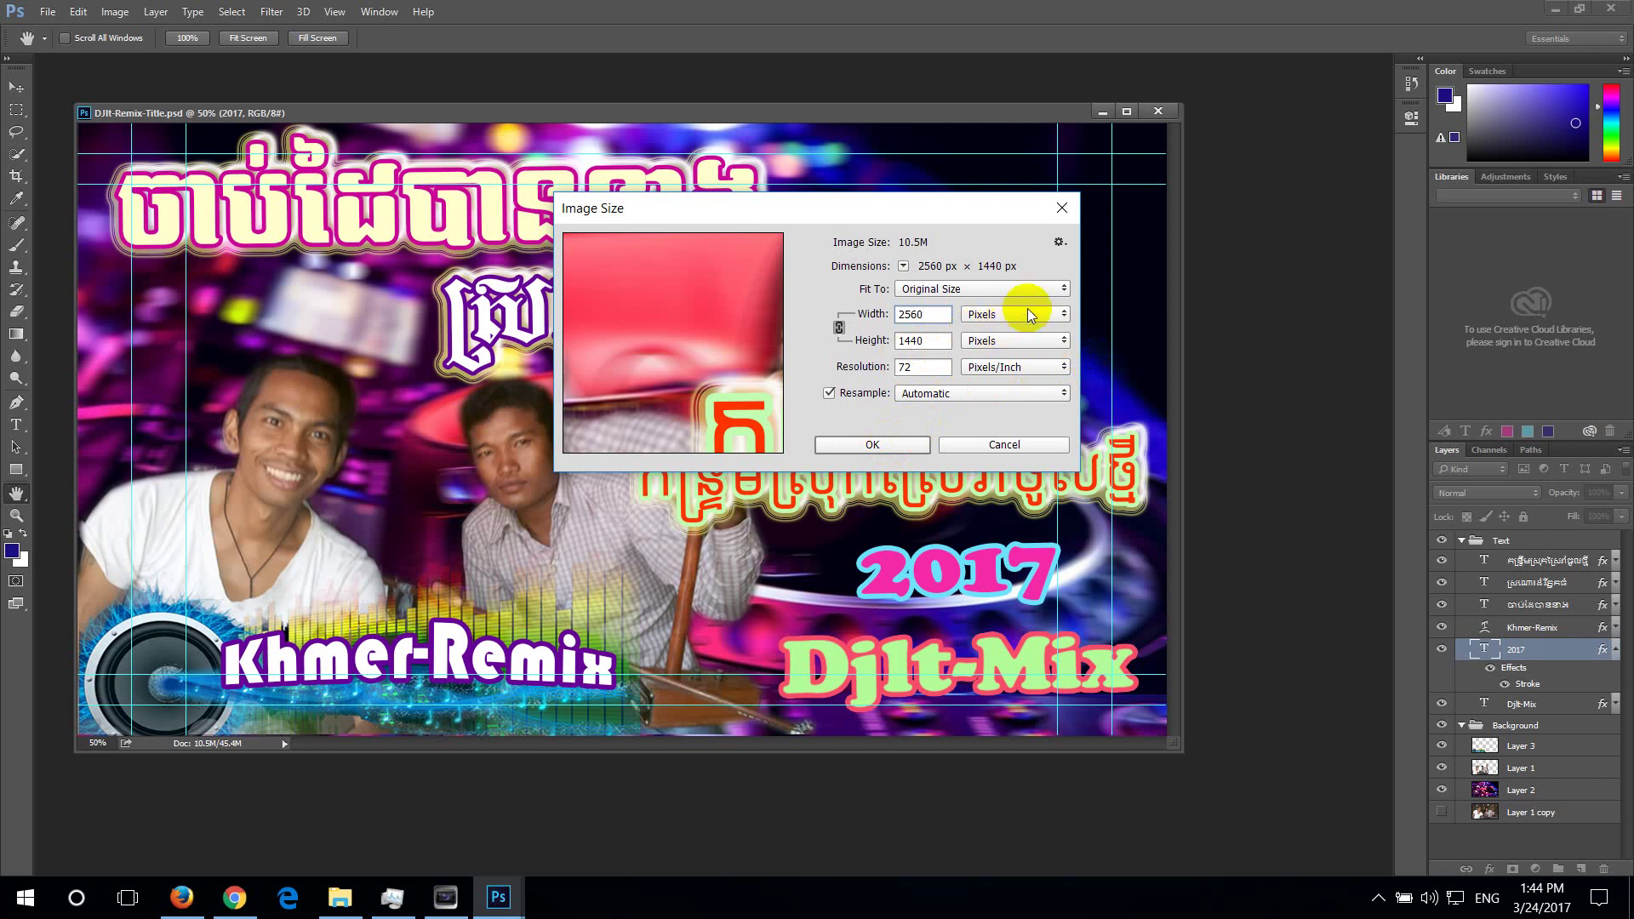
pyautogui.click(1057, 292)
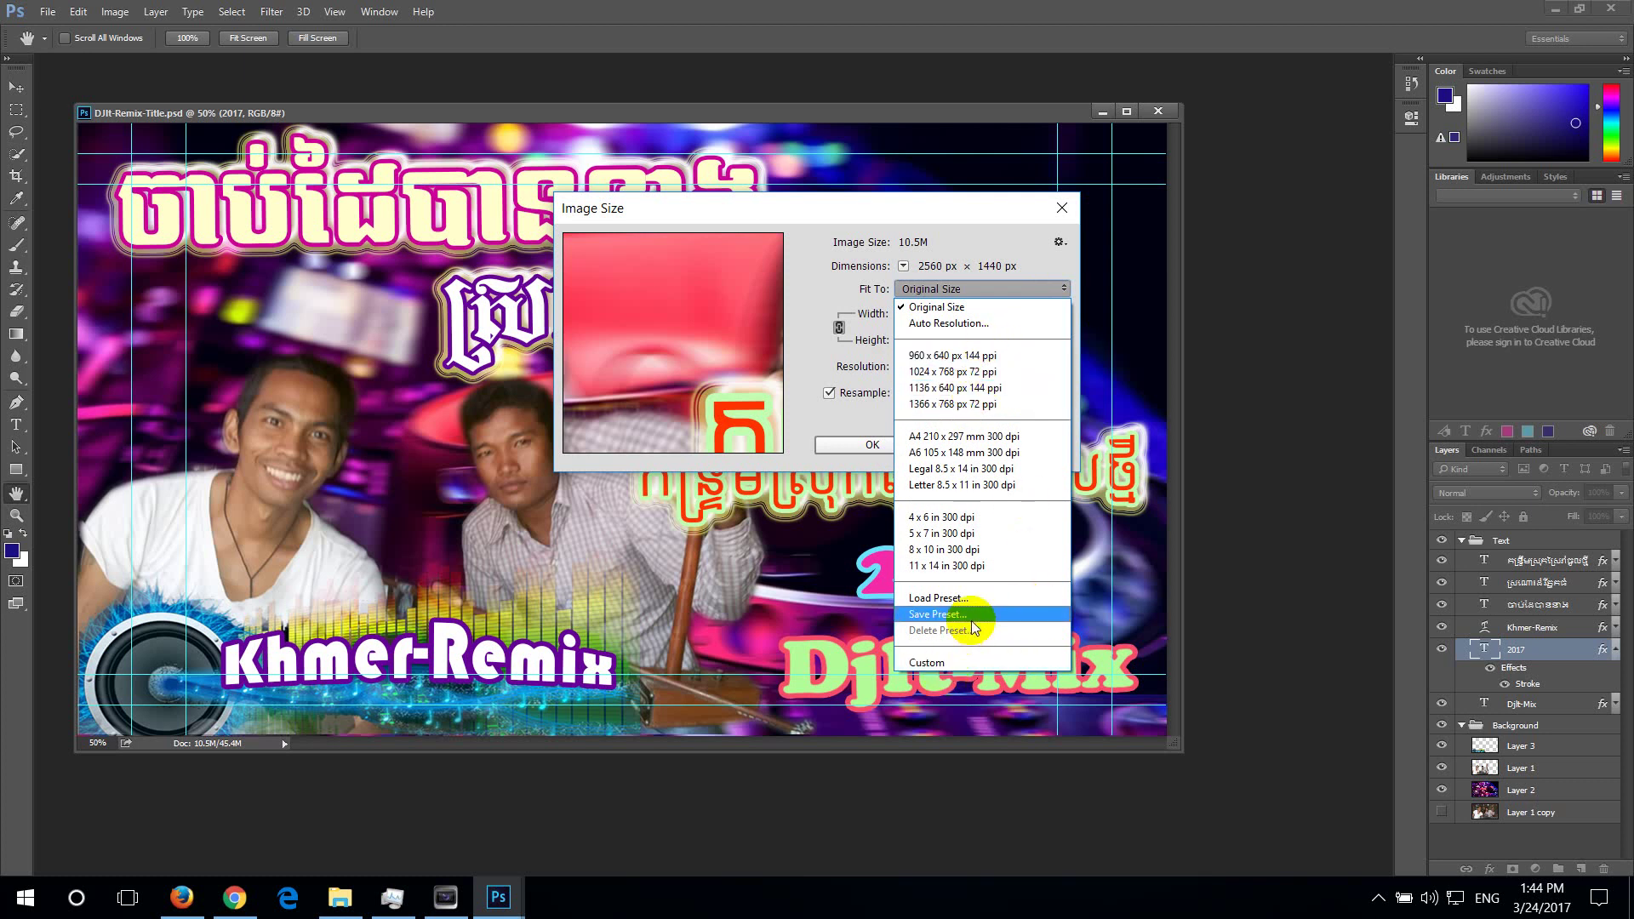
pyautogui.click(961, 597)
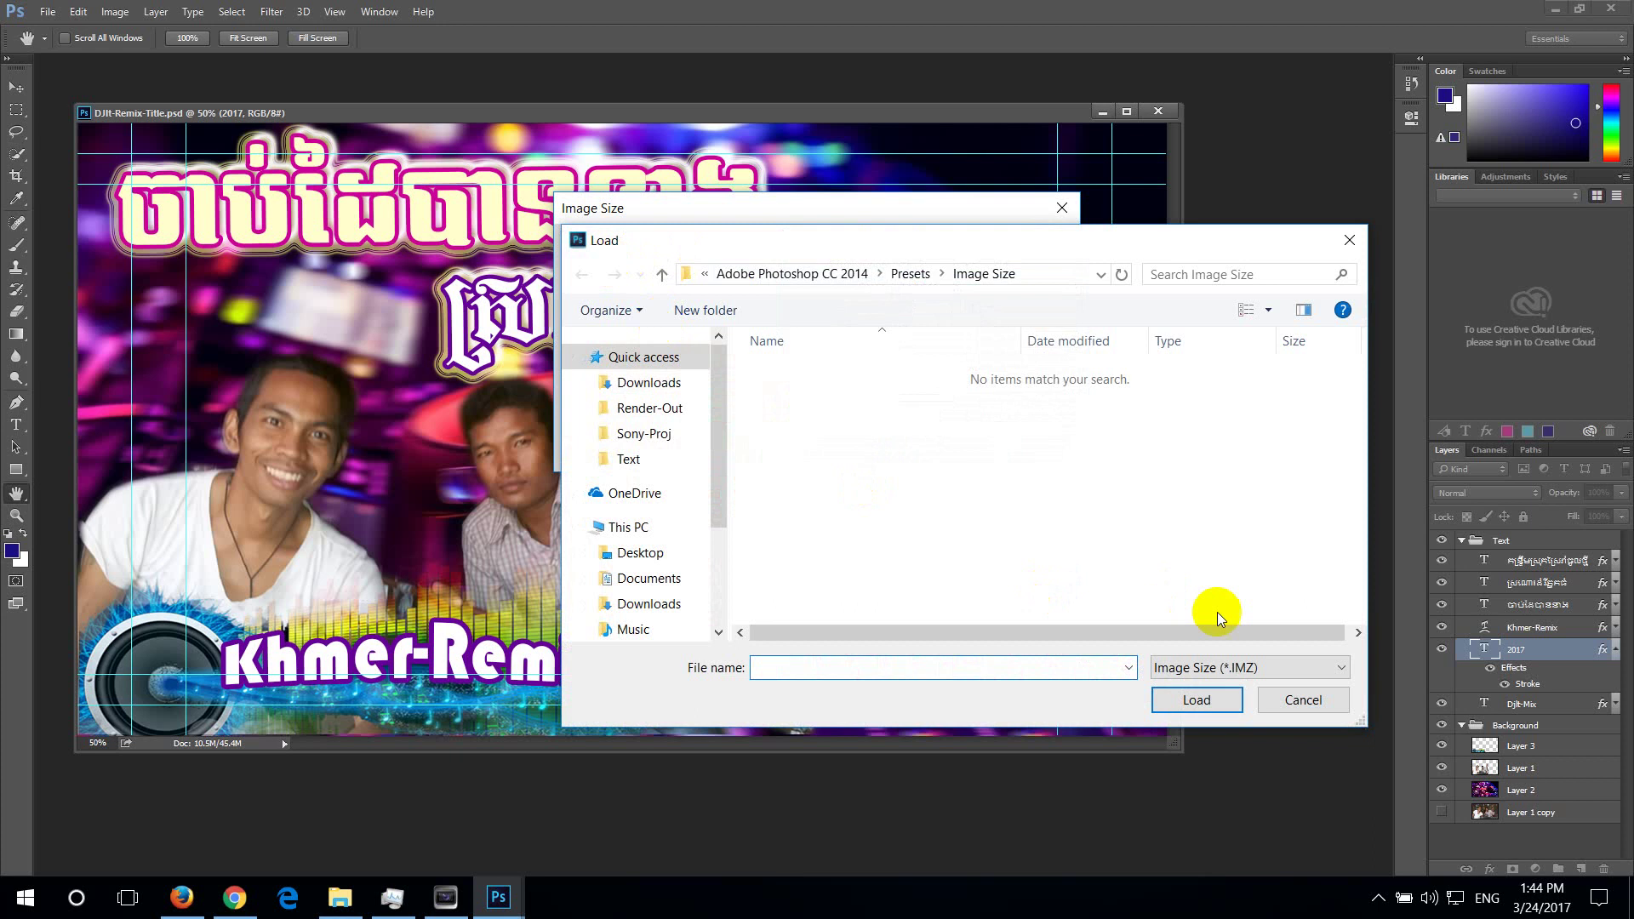
pyautogui.click(1289, 705)
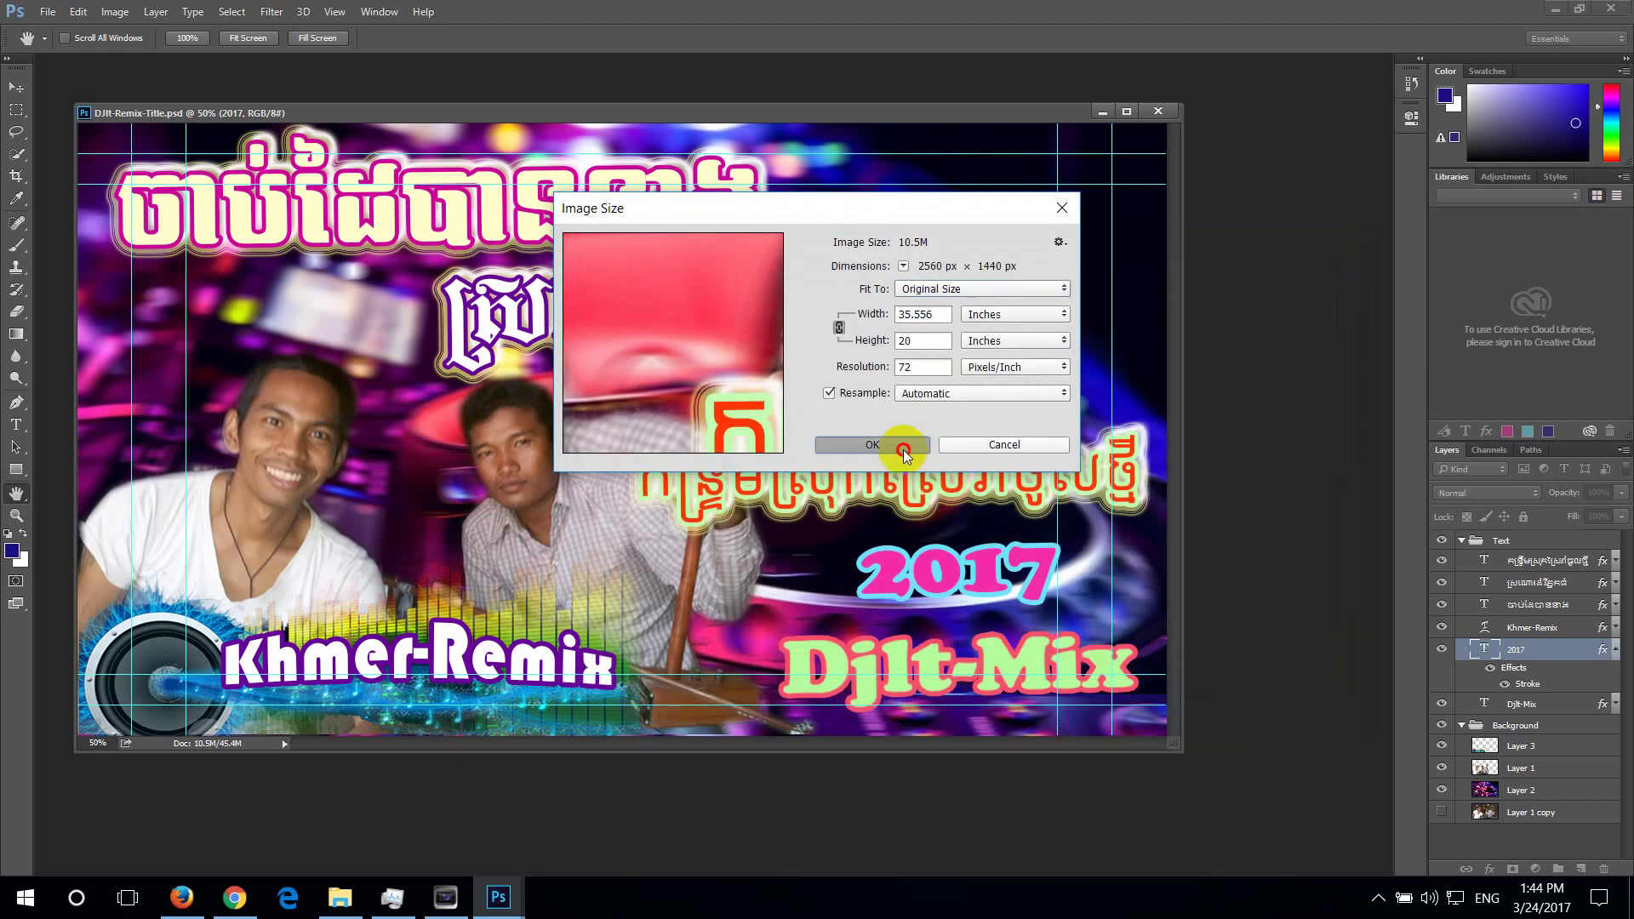
pyautogui.click(902, 449)
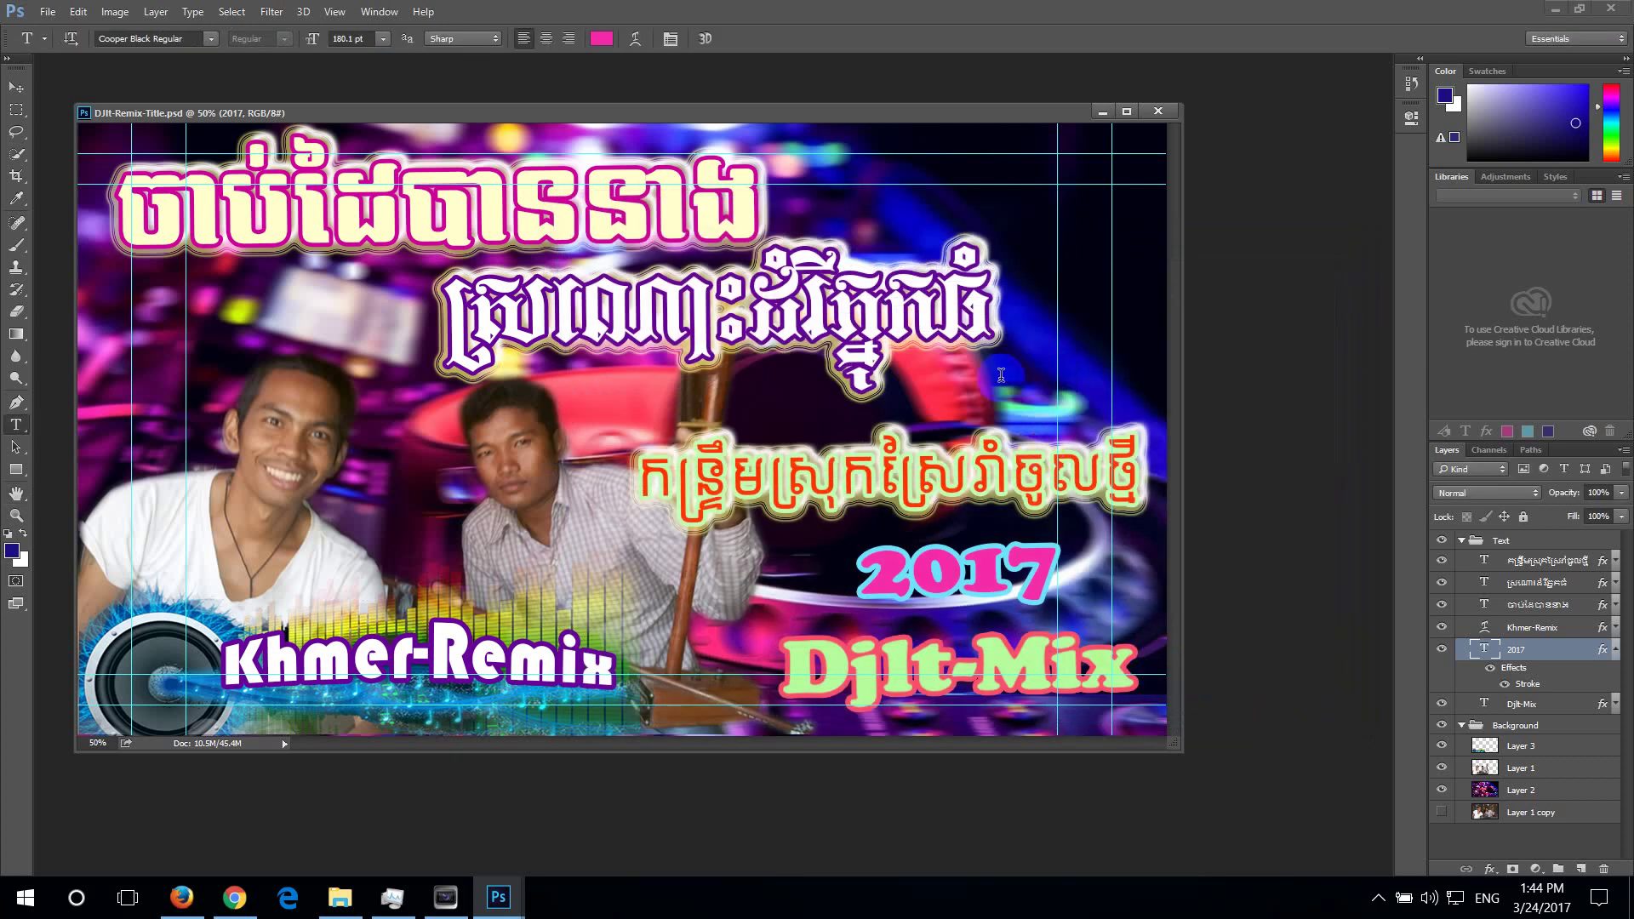
# Start a new Film & Video document, trying HDV 1080p/29.97 and Film (4K) 4096 × 3112 sizes
pyautogui.click(47, 12)
pyautogui.click(104, 41)
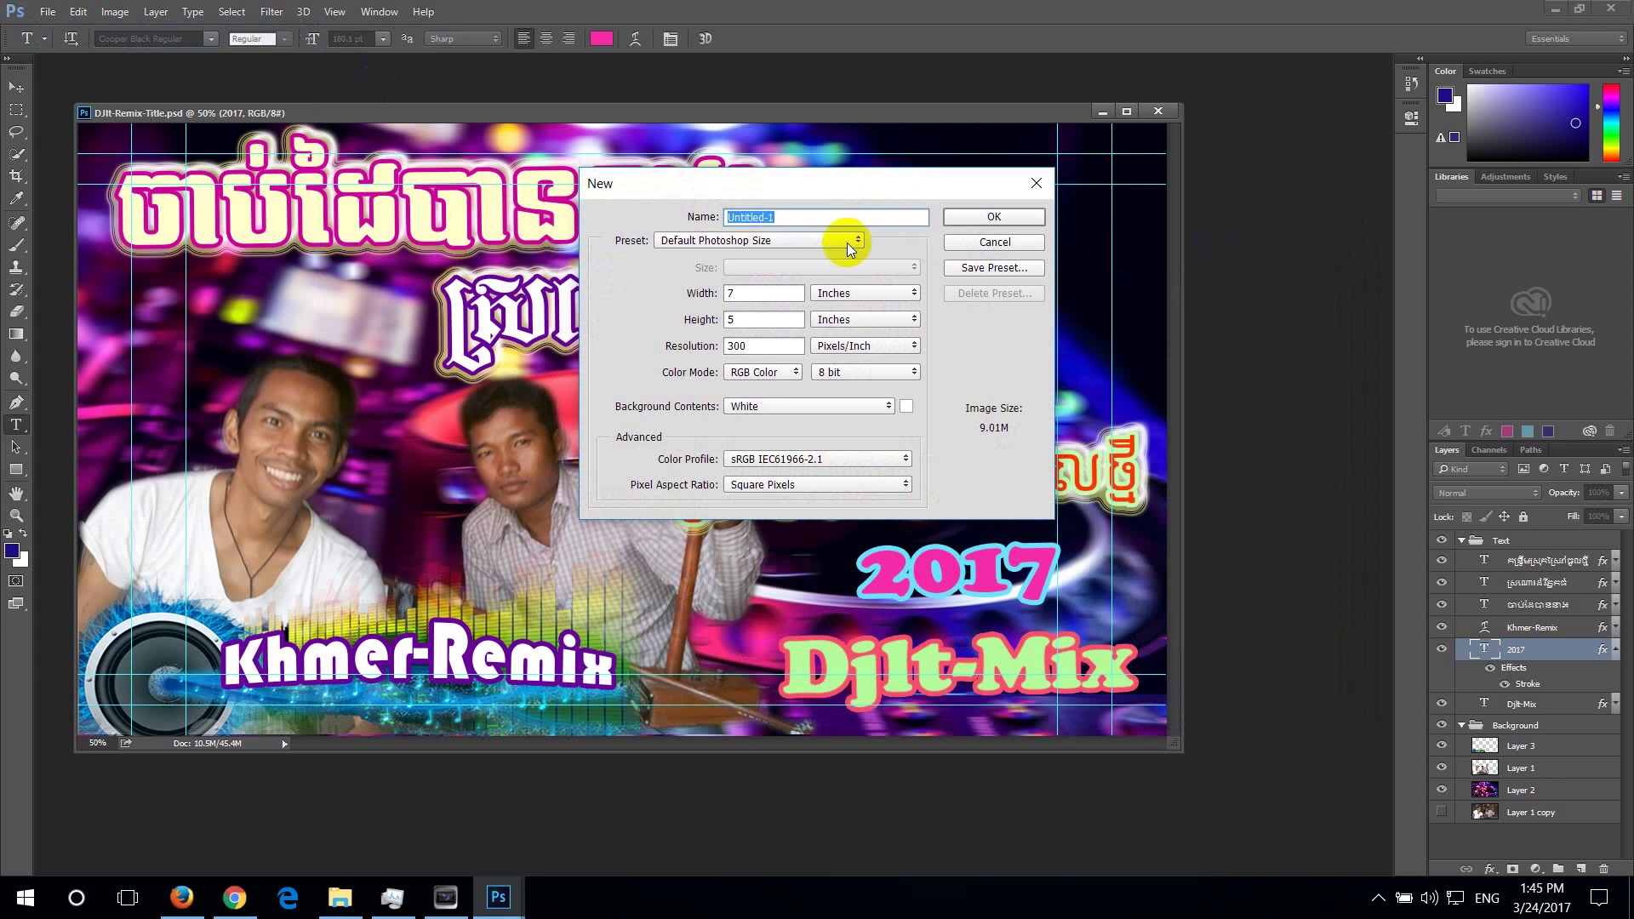
pyautogui.click(832, 242)
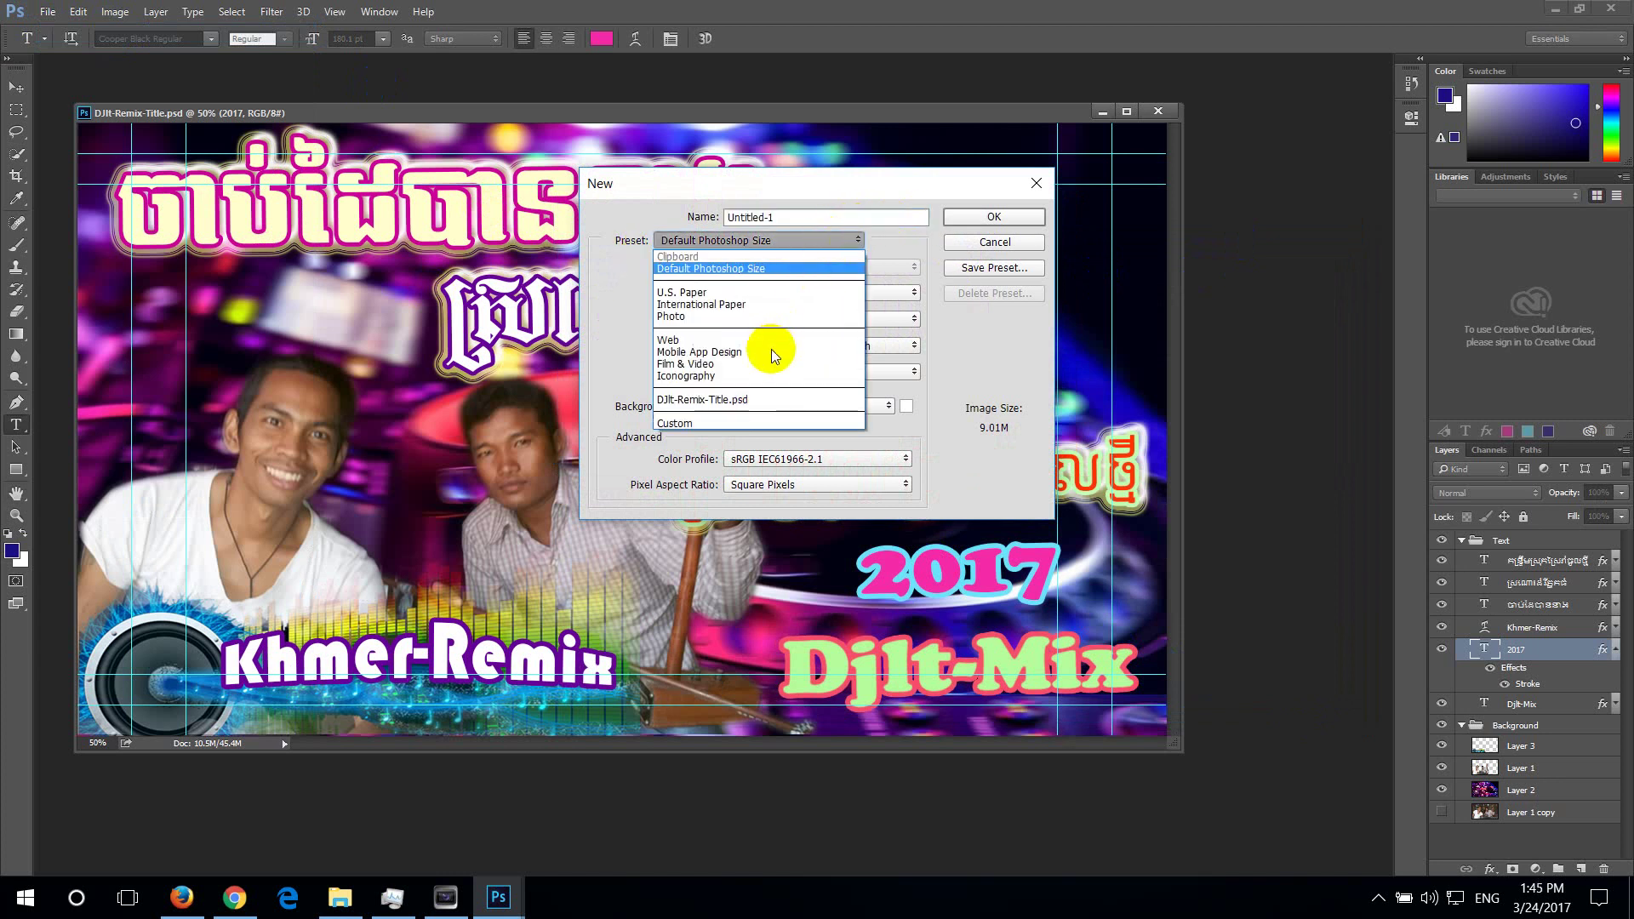
pyautogui.click(729, 366)
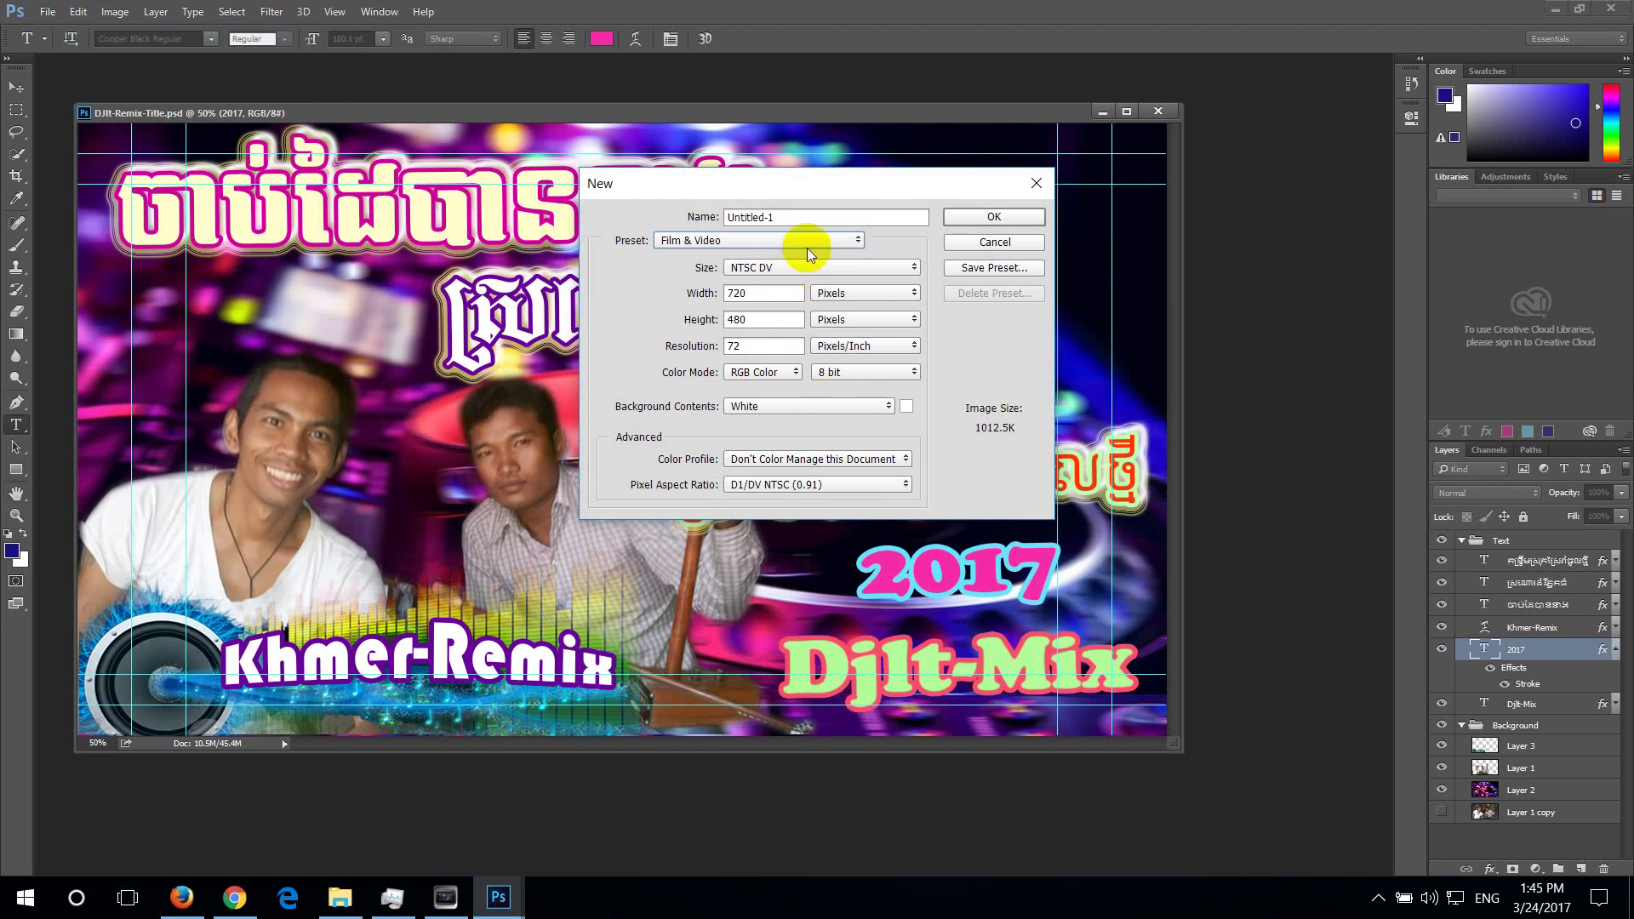
pyautogui.click(914, 268)
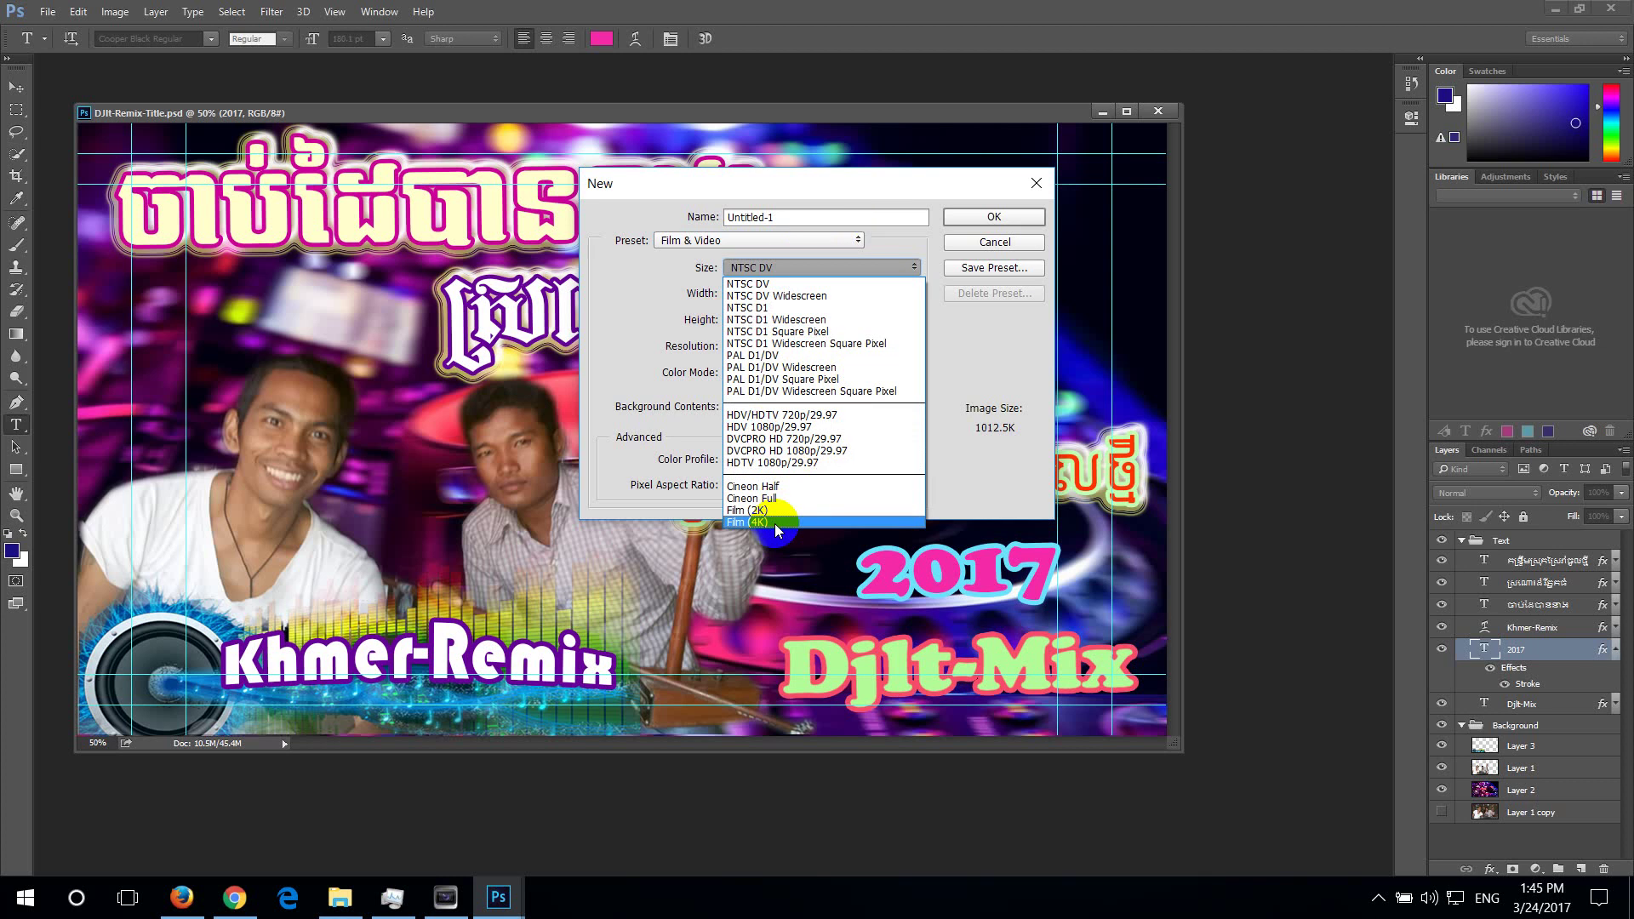
pyautogui.click(777, 426)
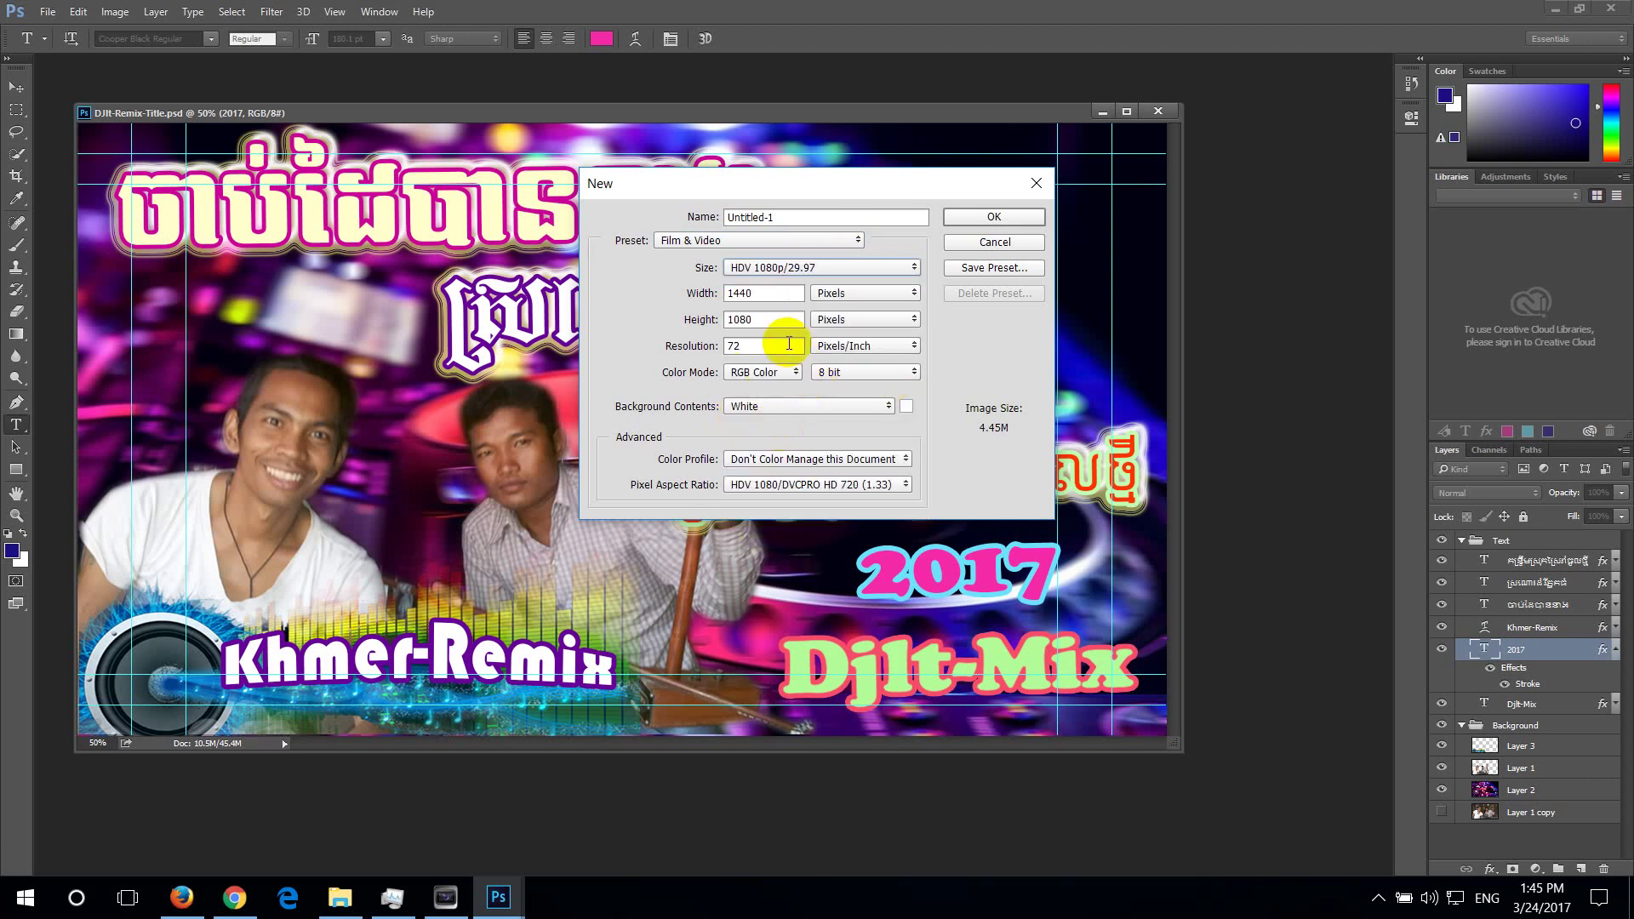
pyautogui.click(876, 264)
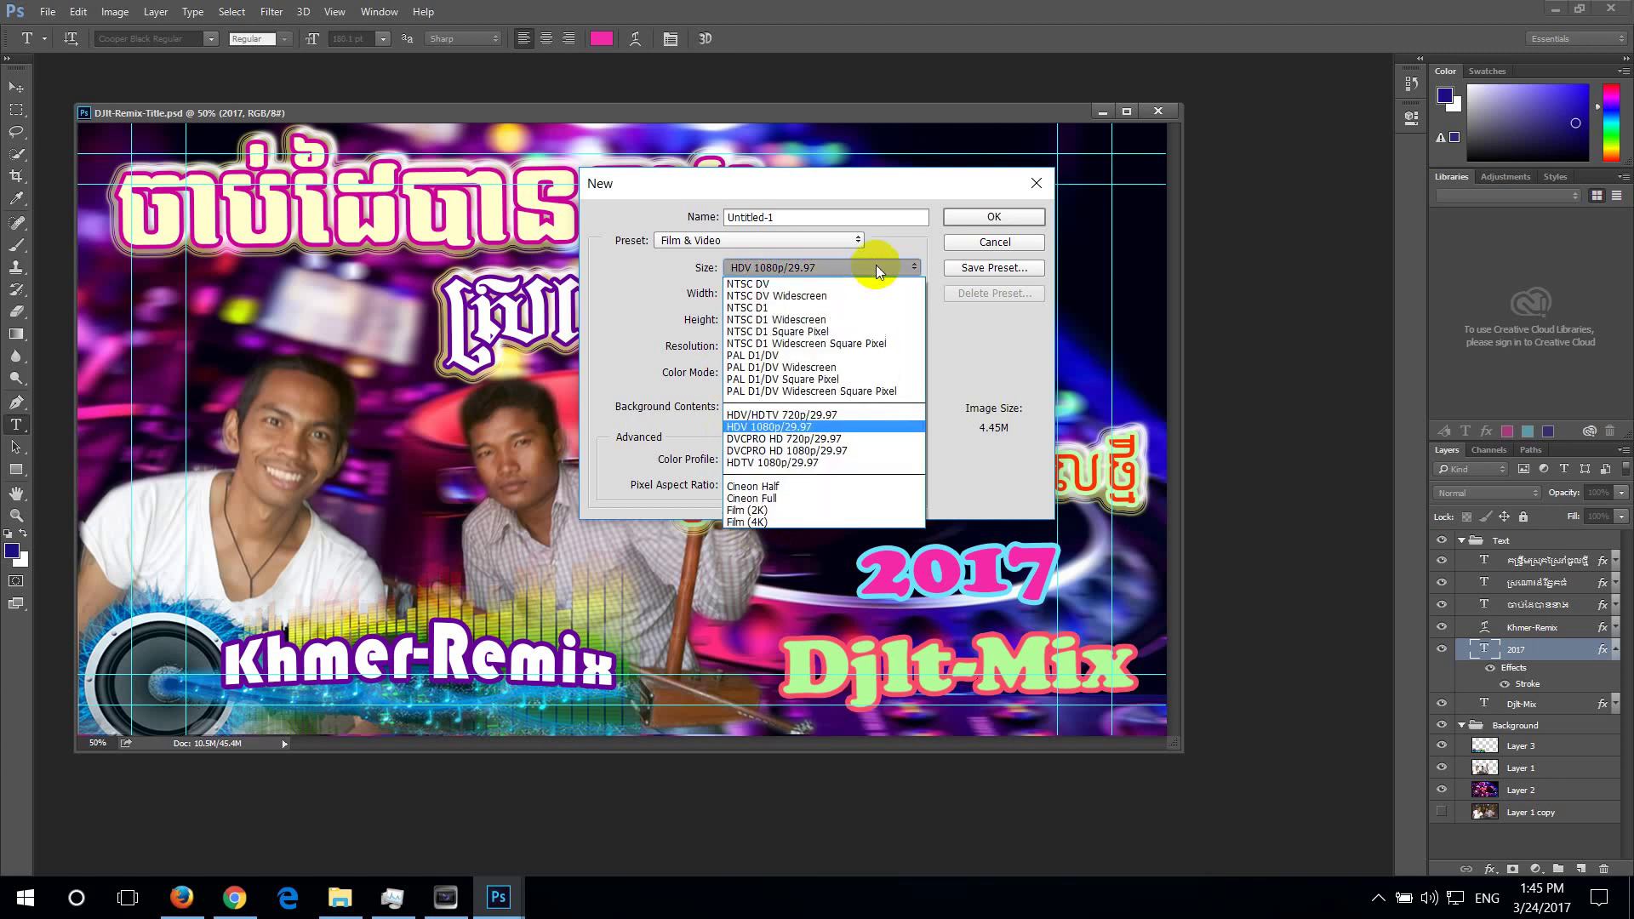
pyautogui.click(767, 520)
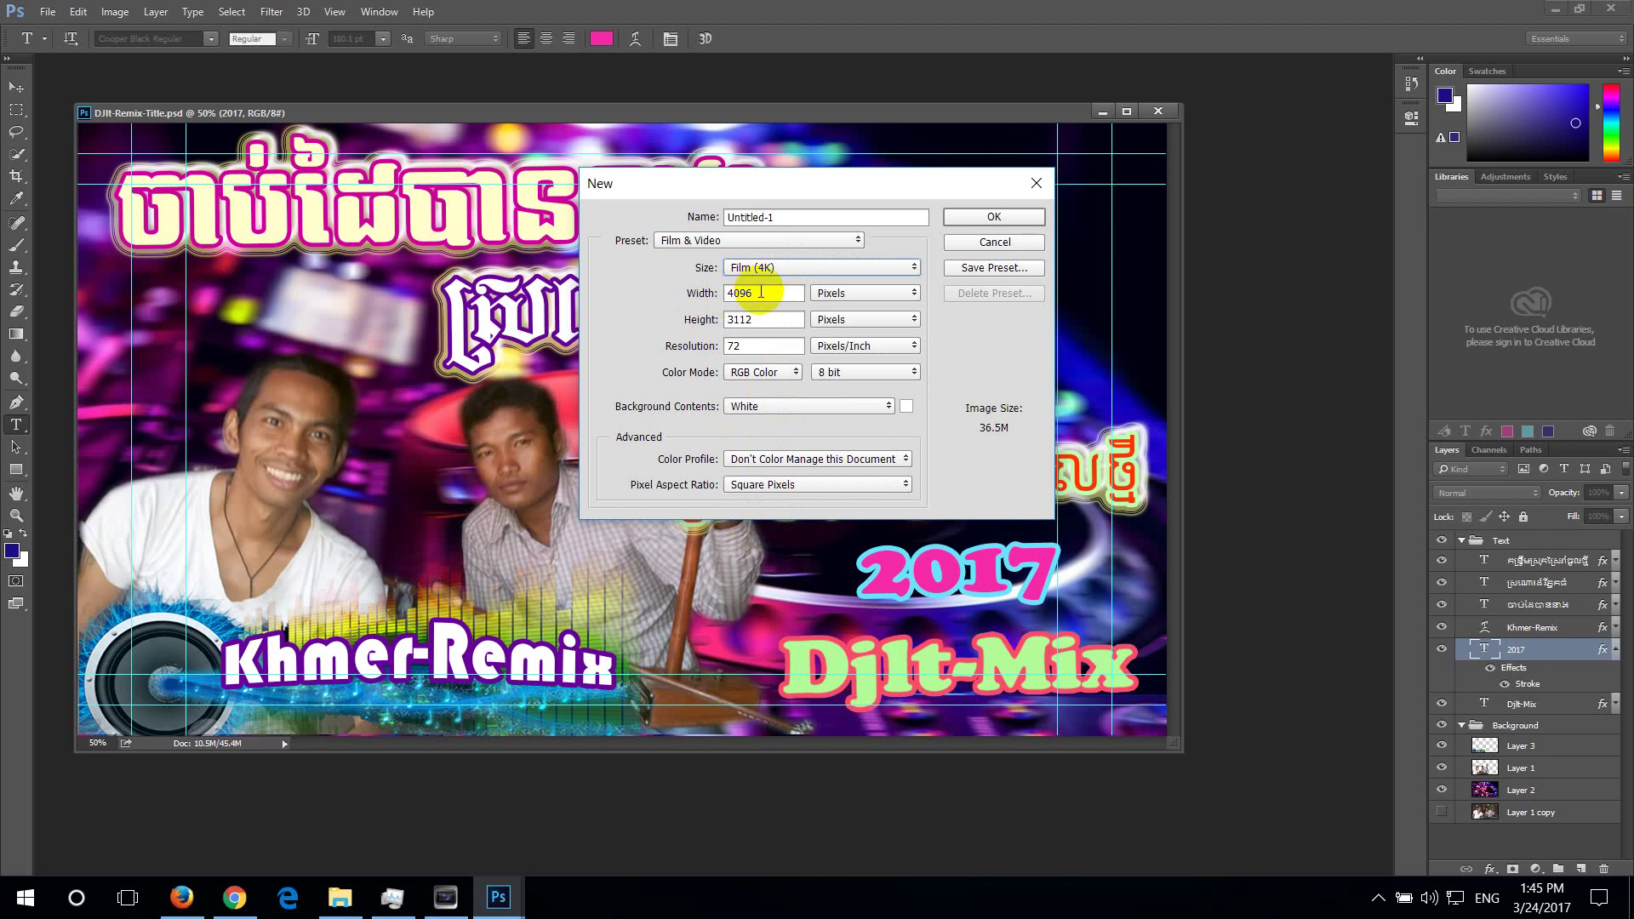
# Try Film (2K), Cineon Half, Cineon Full, HDTV 1080p/29.97 and DVCPRO HD 720p/29.97 size presets
pyautogui.click(813, 271)
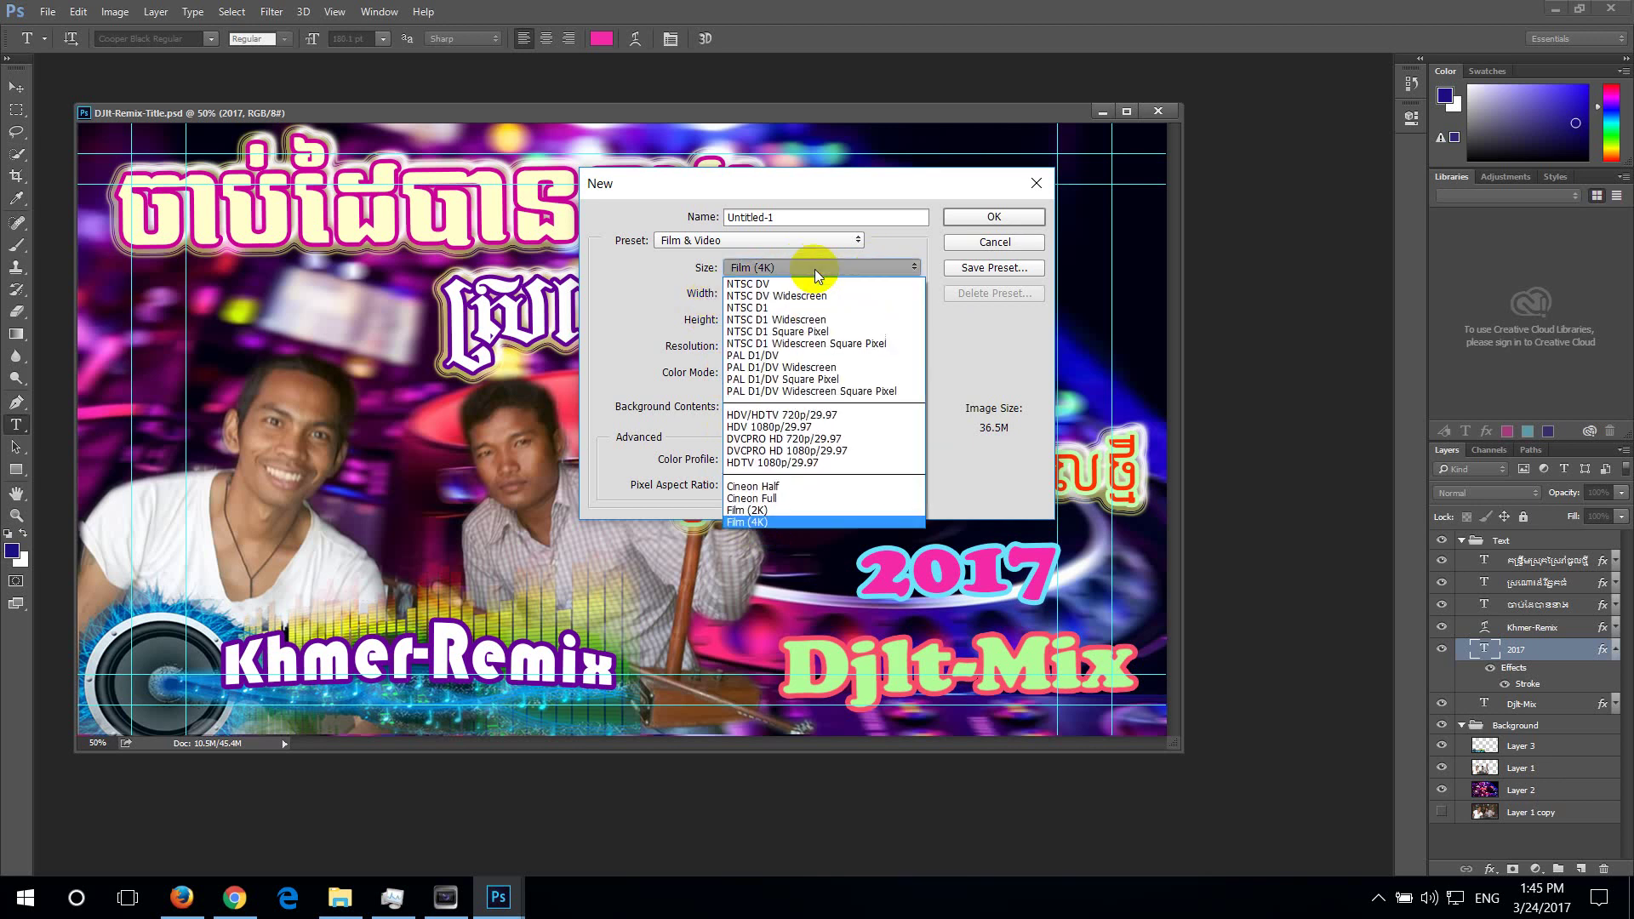
pyautogui.click(768, 511)
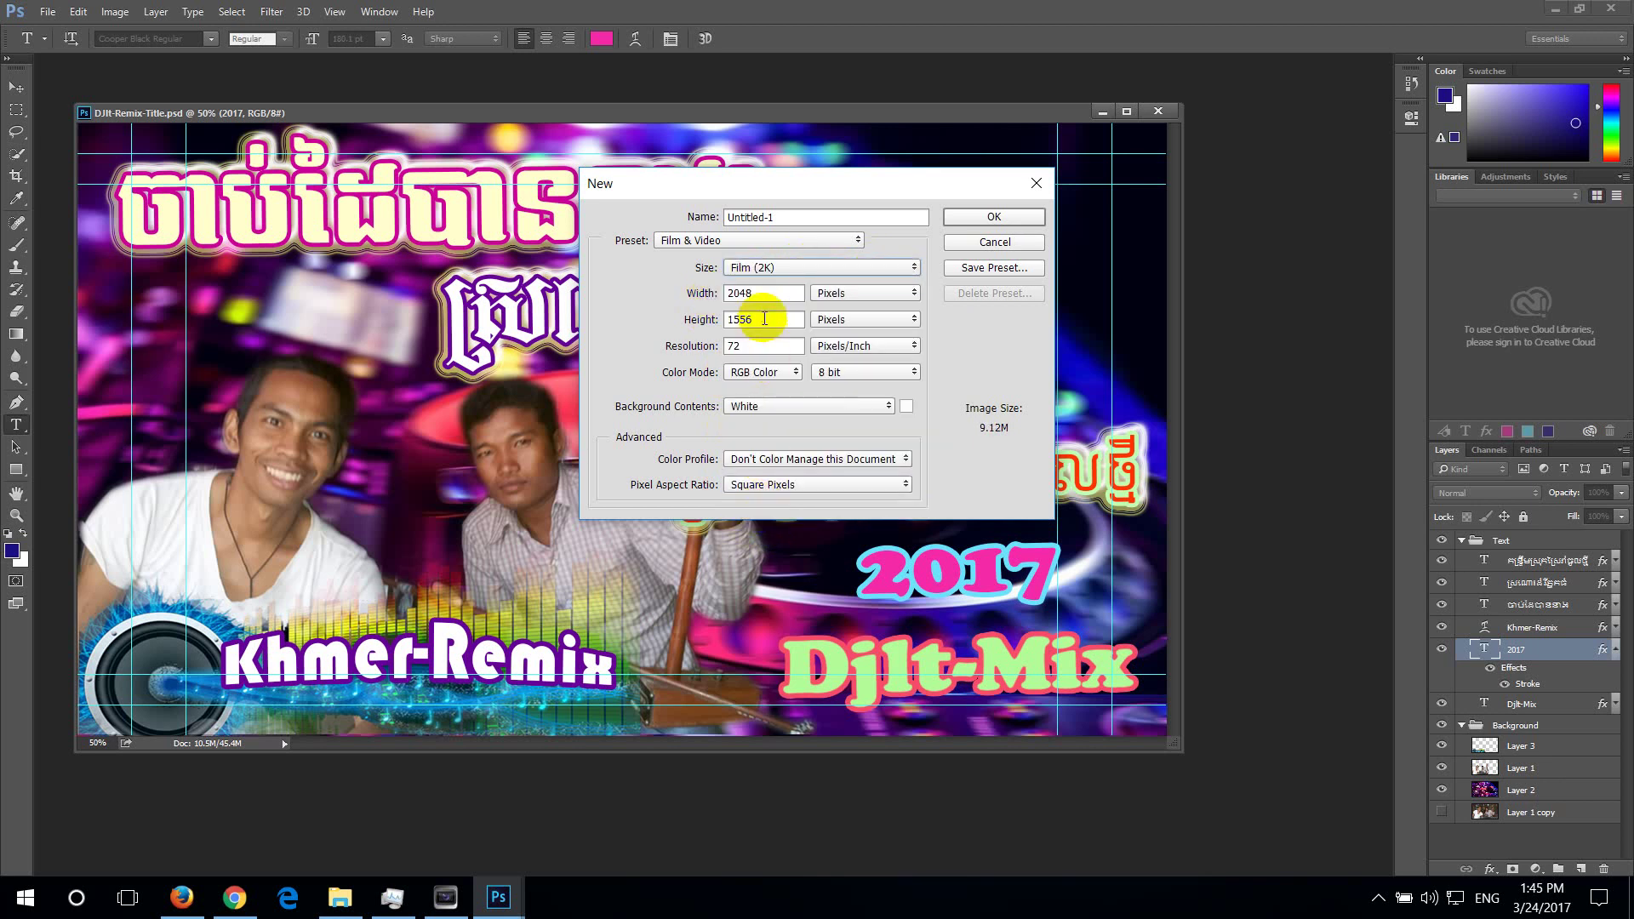
pyautogui.click(807, 271)
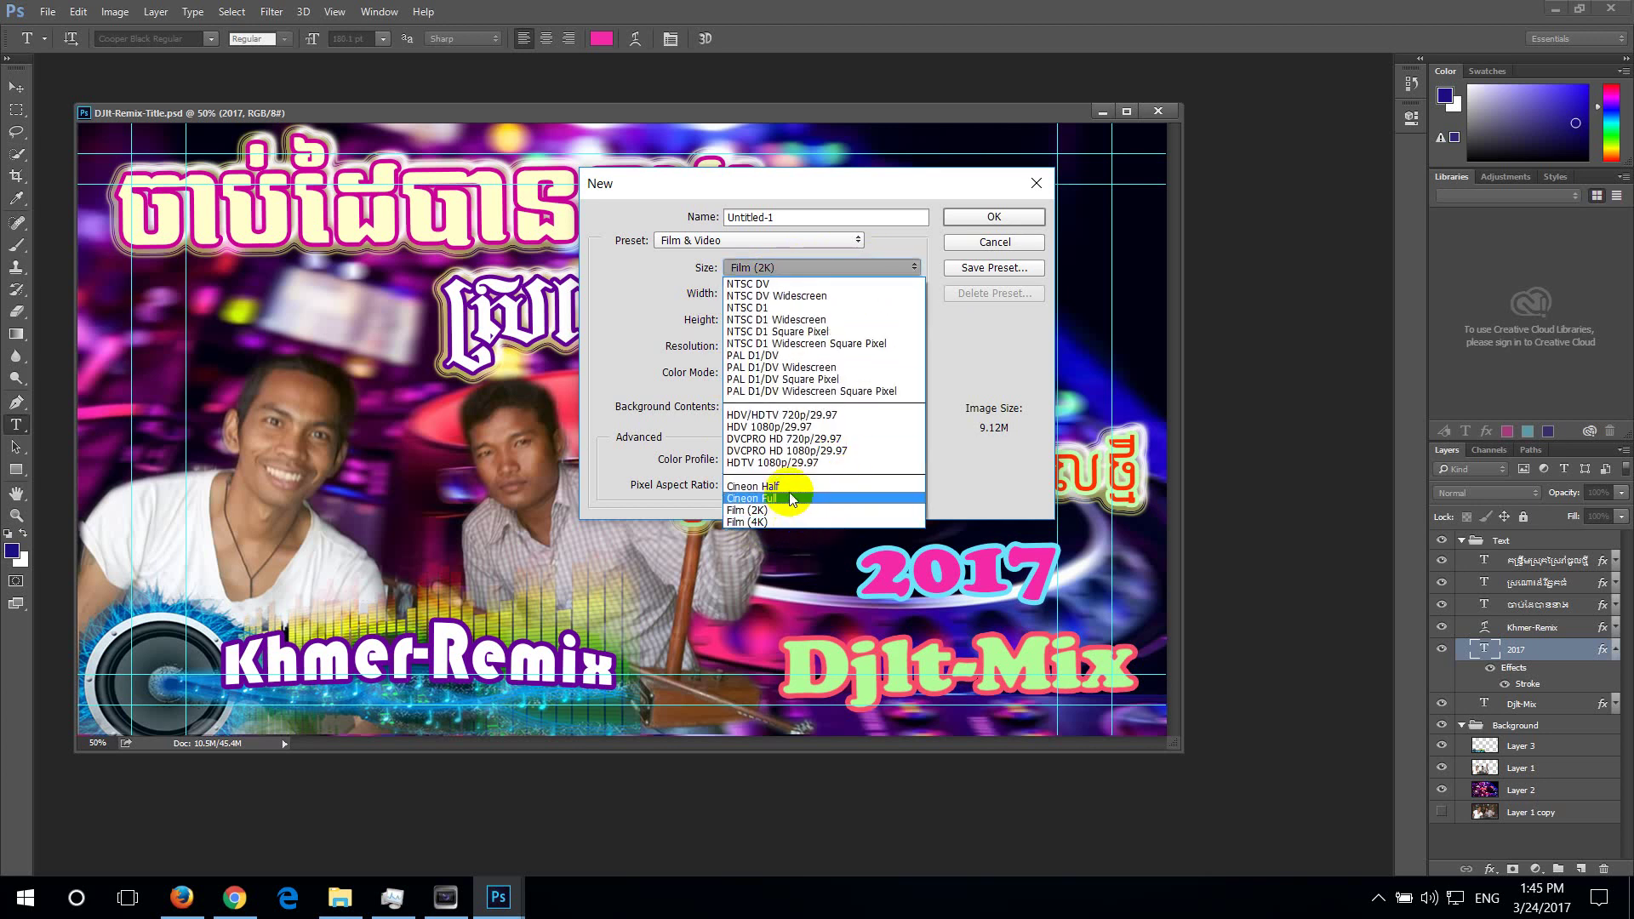
pyautogui.click(789, 488)
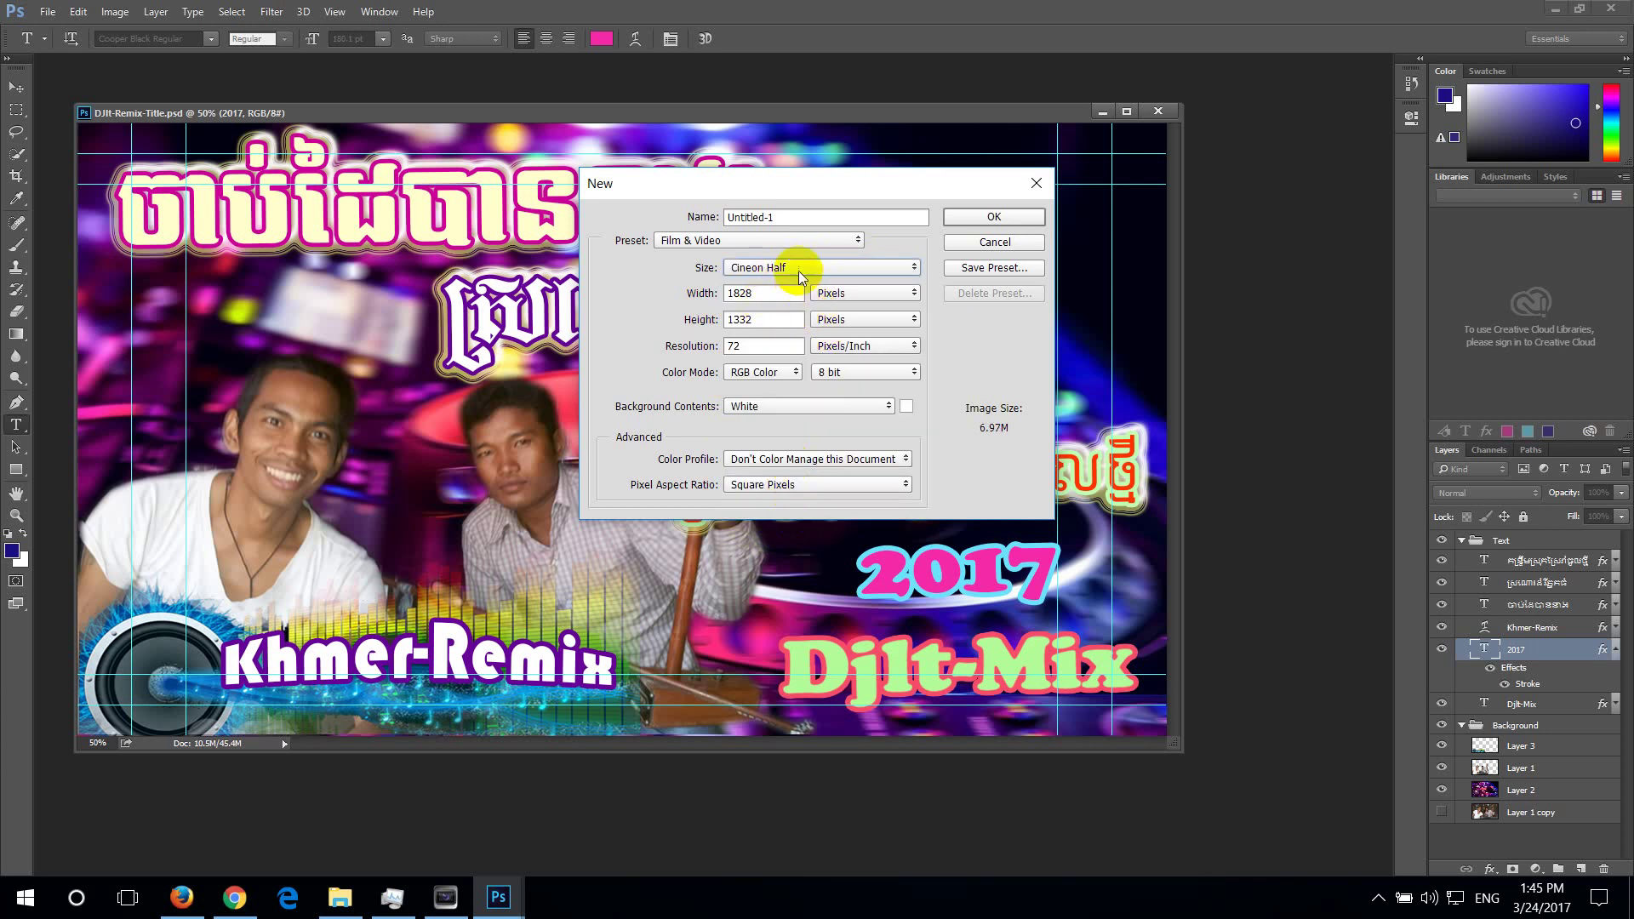
pyautogui.click(798, 271)
pyautogui.click(774, 497)
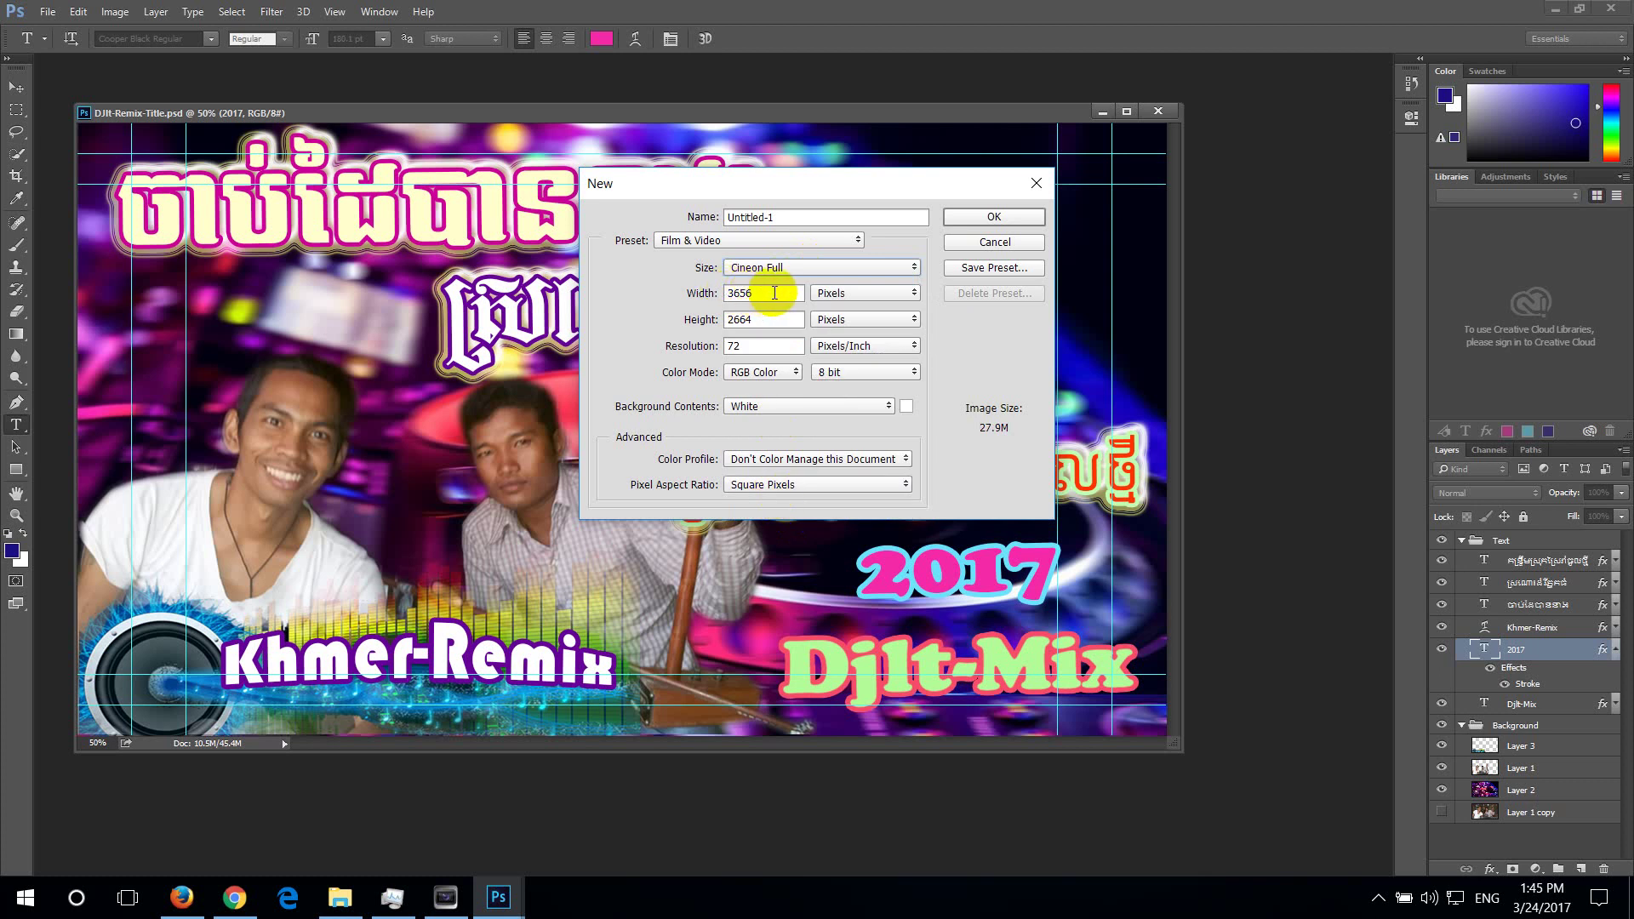
pyautogui.click(791, 266)
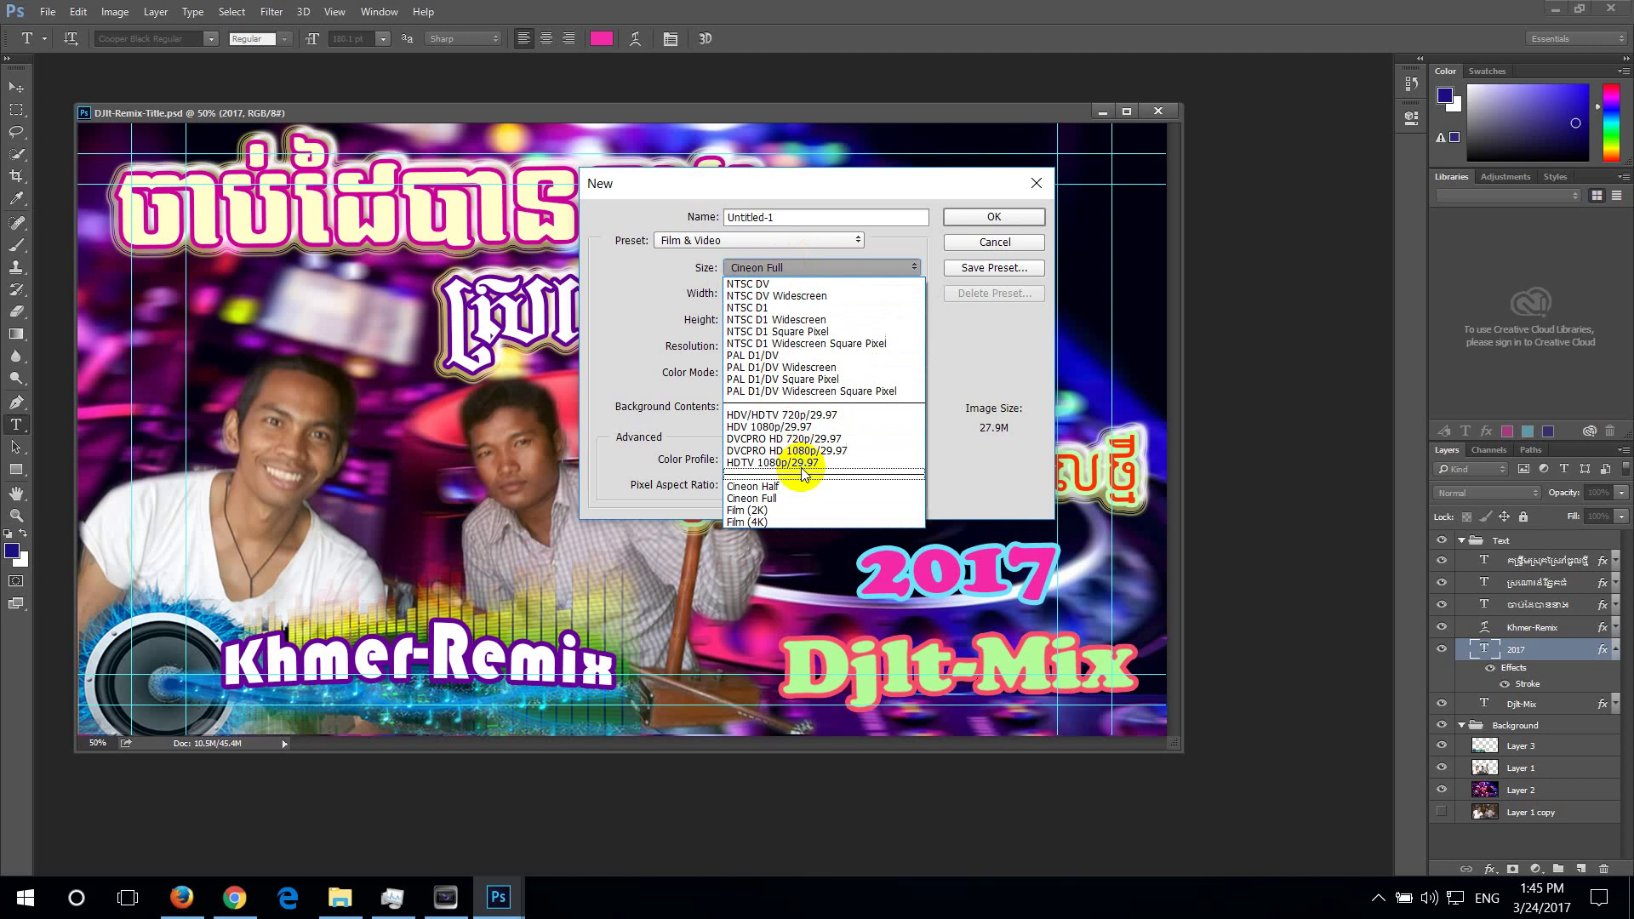
pyautogui.click(760, 464)
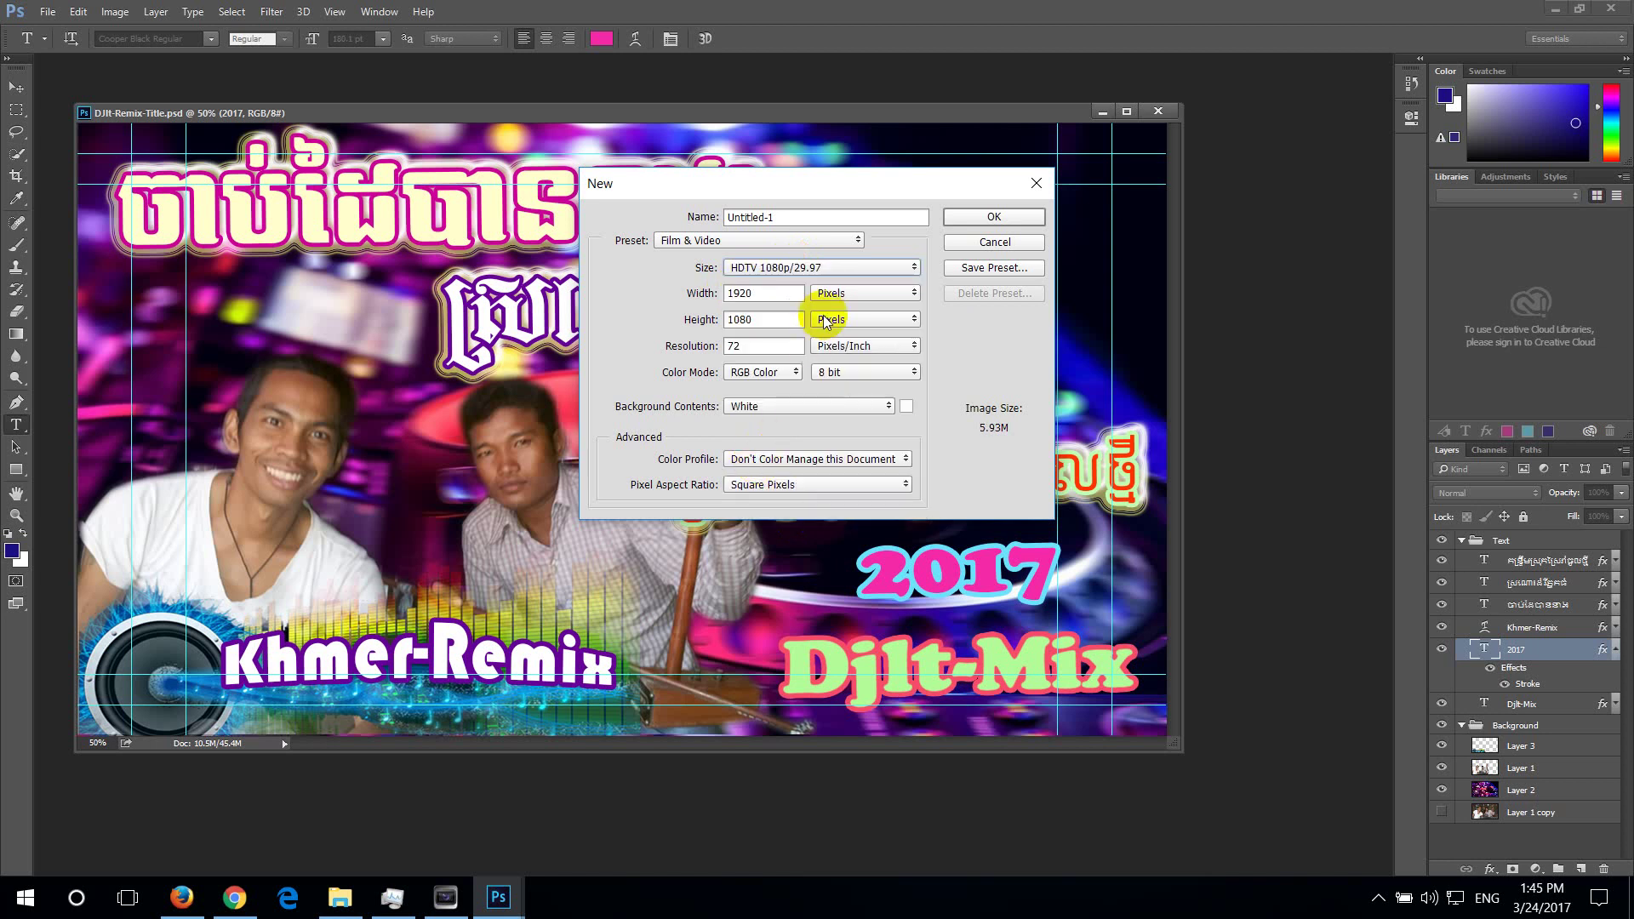
pyautogui.click(792, 269)
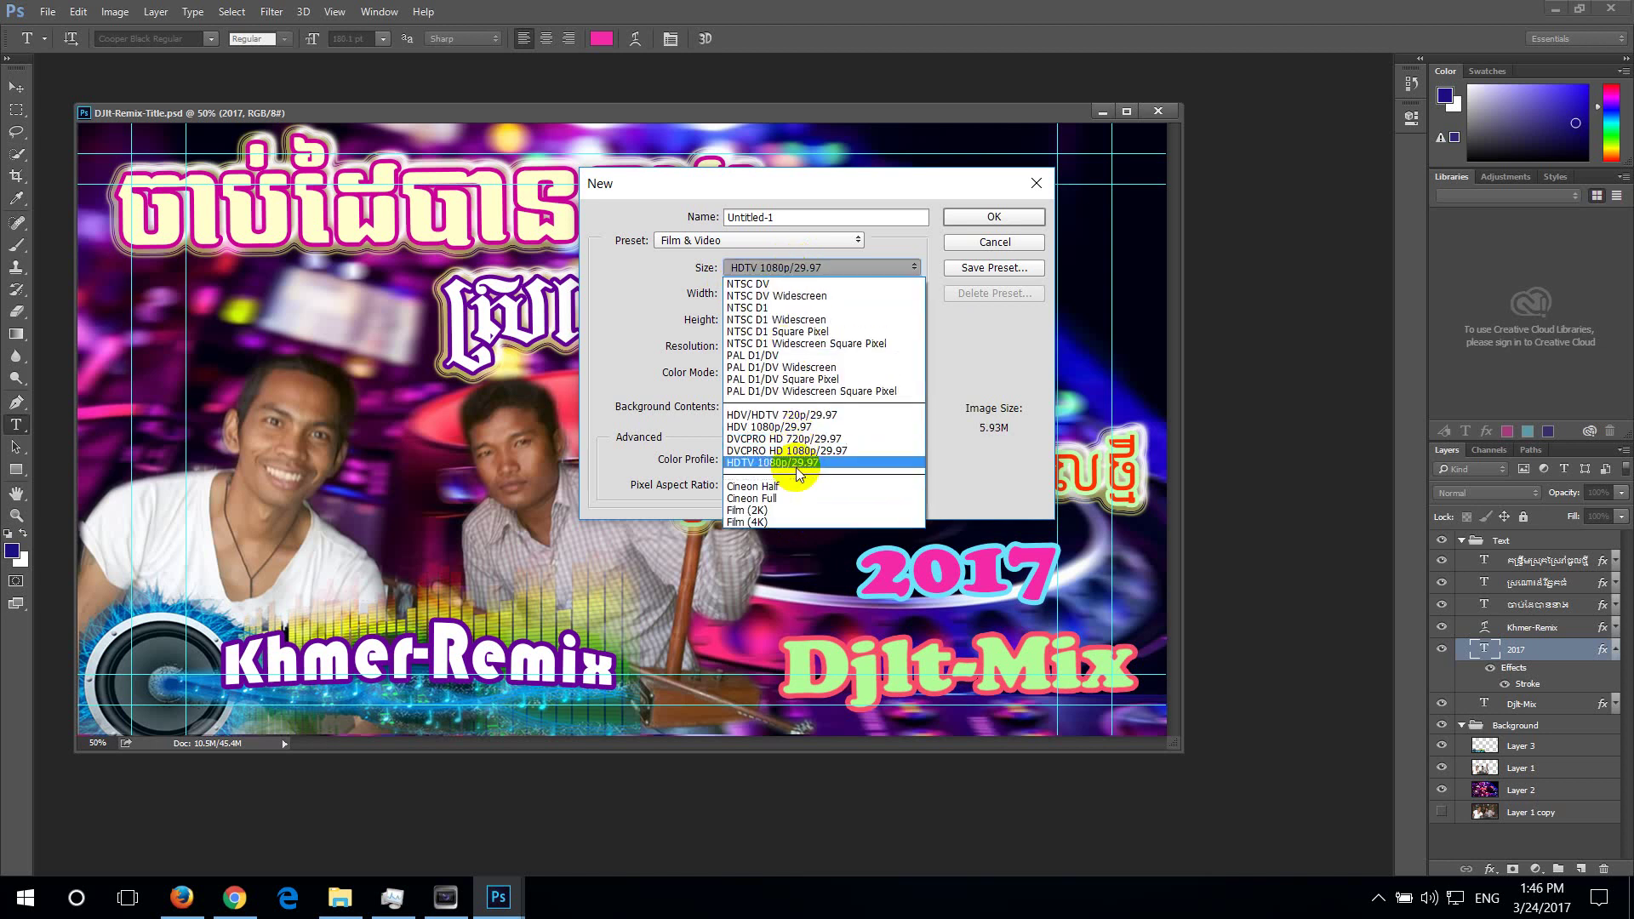
pyautogui.click(785, 440)
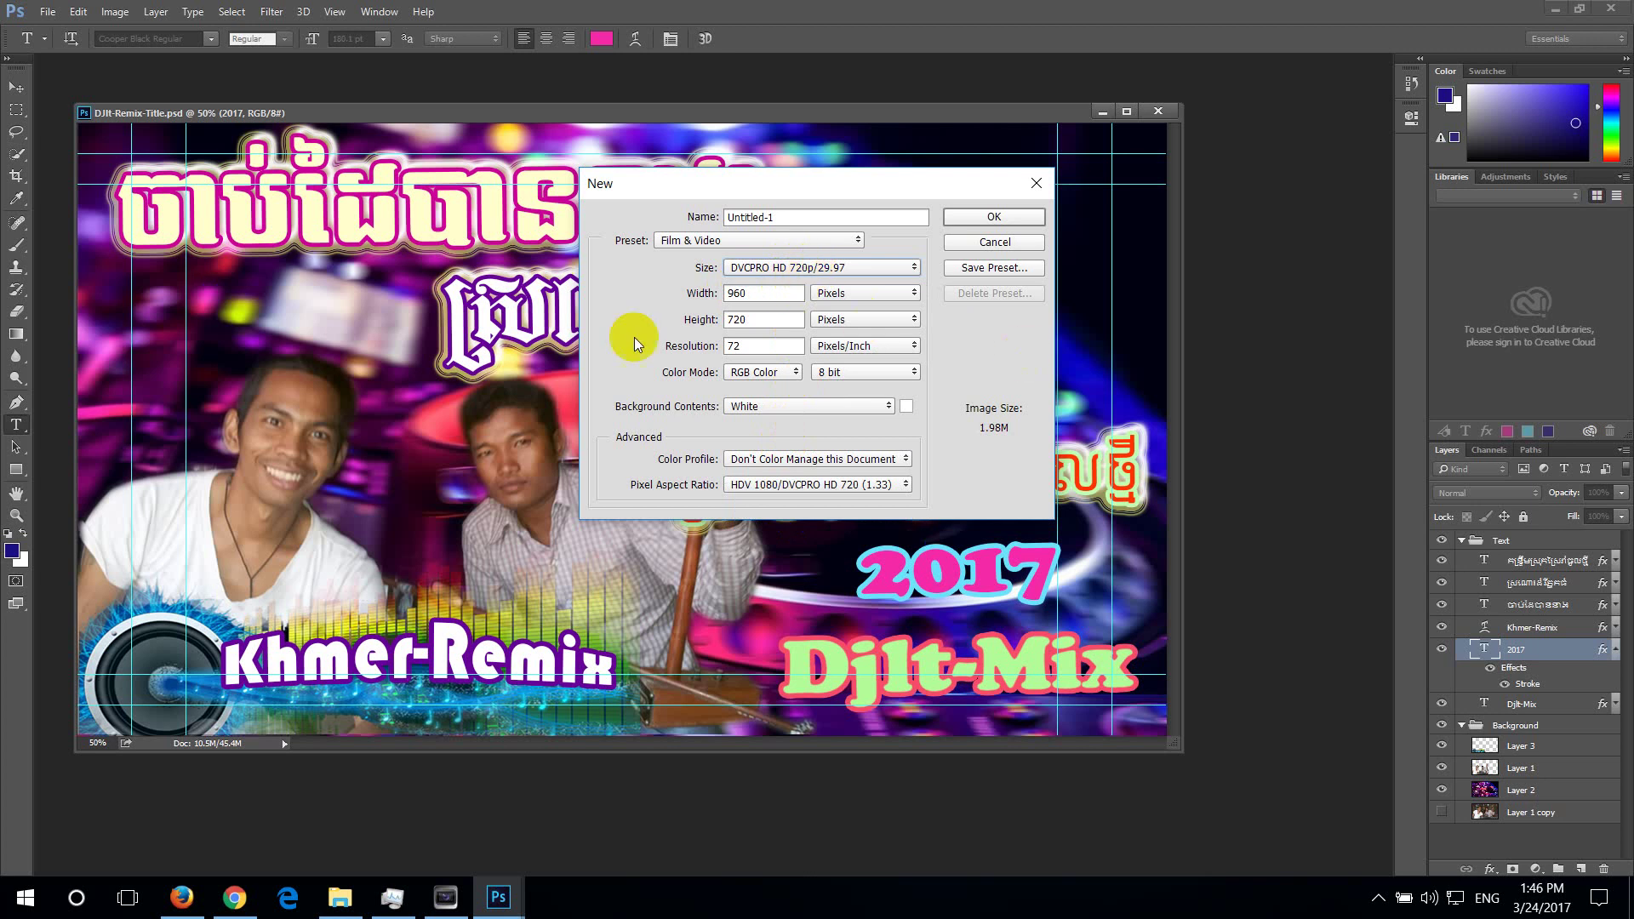
# Cancel the new document and close the DJlt-Remix-Title.psd window
pyautogui.click(1007, 242)
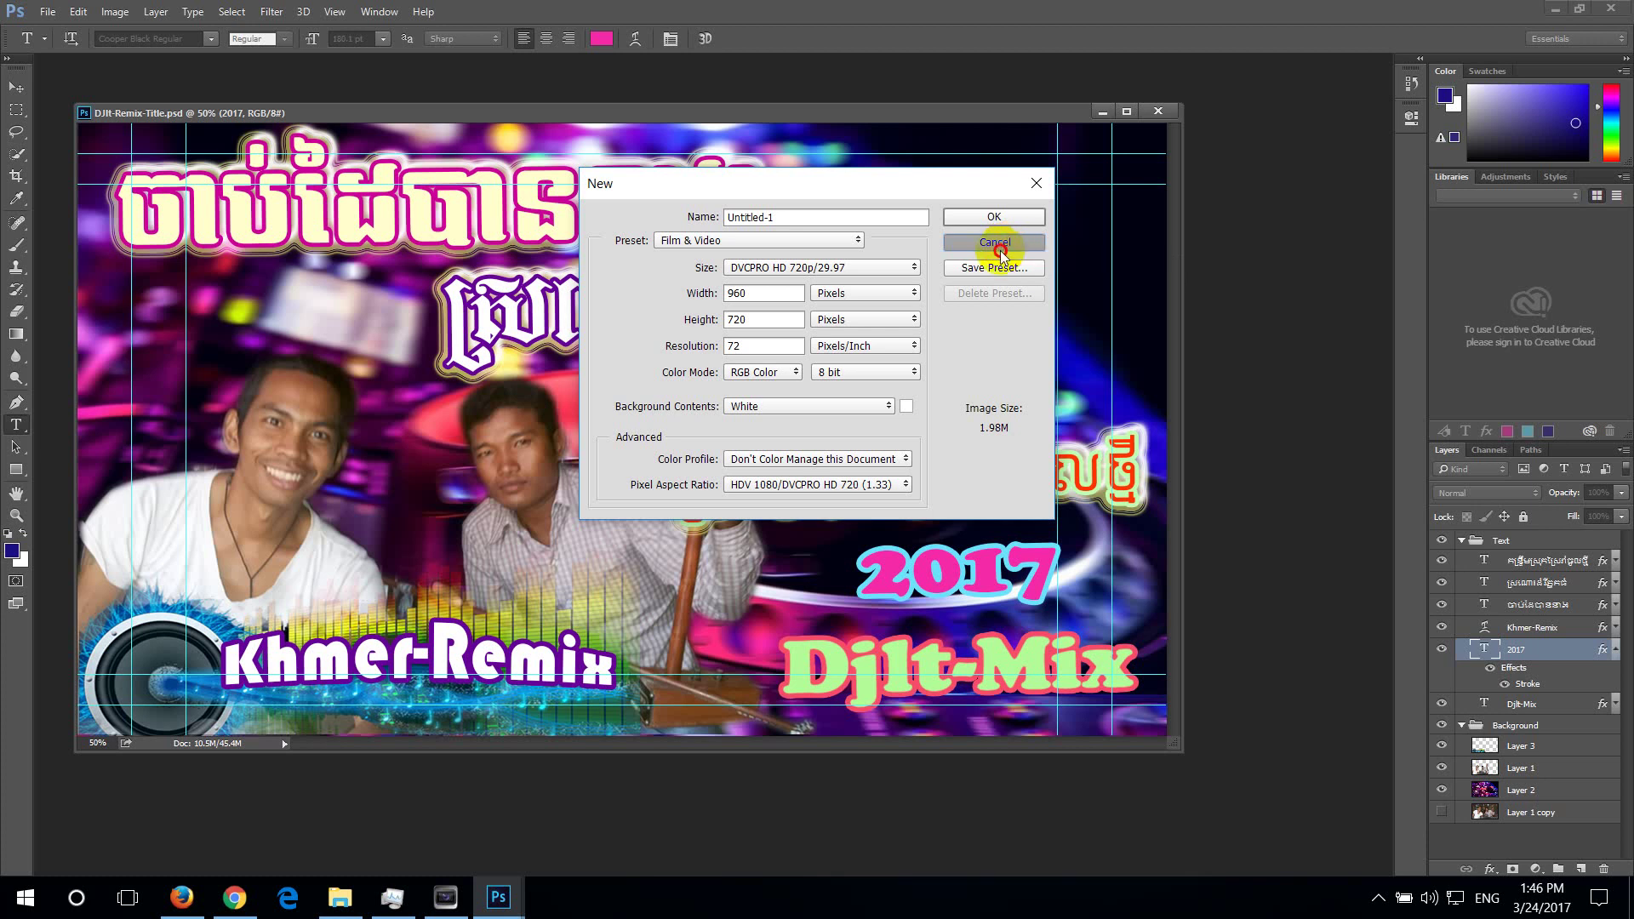
pyautogui.click(994, 243)
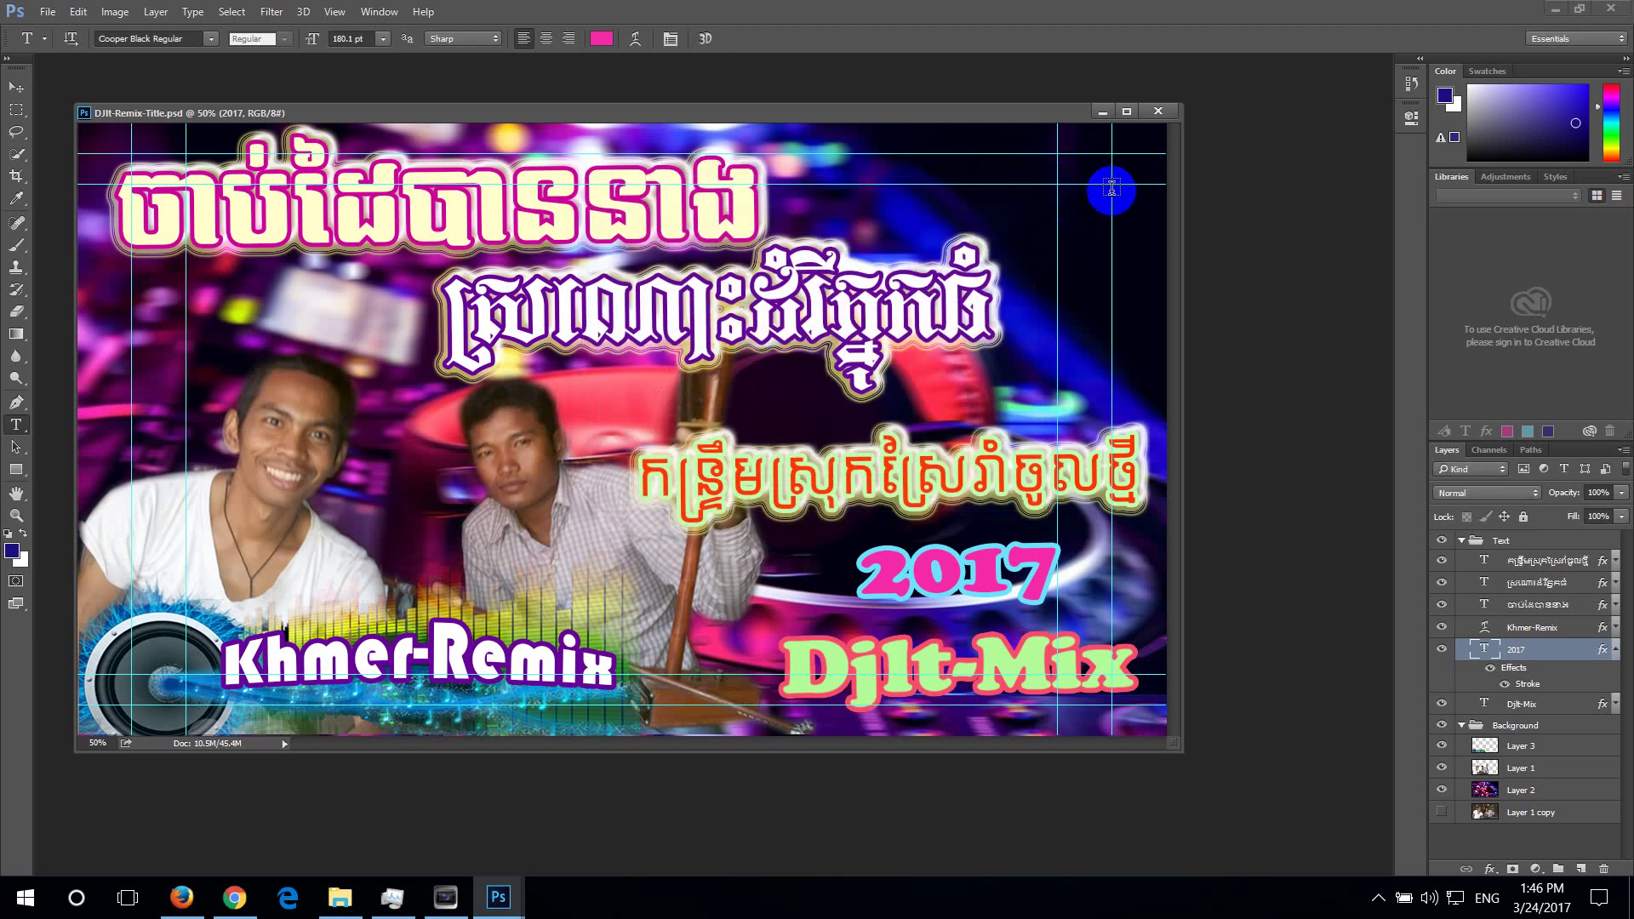
pyautogui.click(1167, 116)
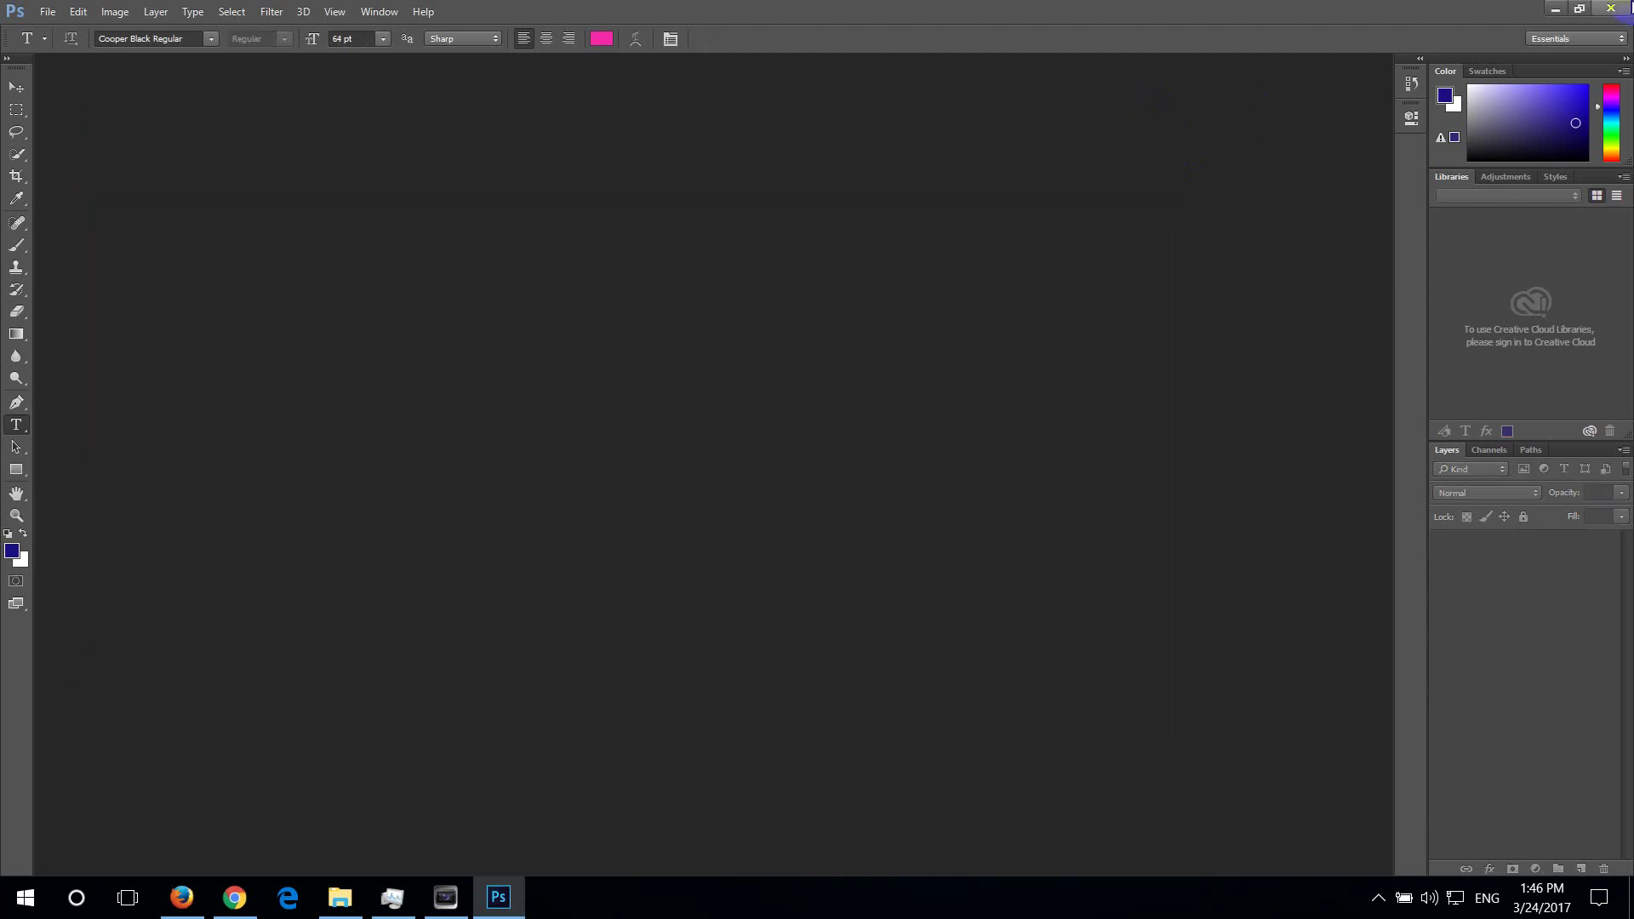
# In Vegas Pro, play and stop the project preview, then return the playhead to about two seconds
pyautogui.click(1554, 9)
pyautogui.click(445, 897)
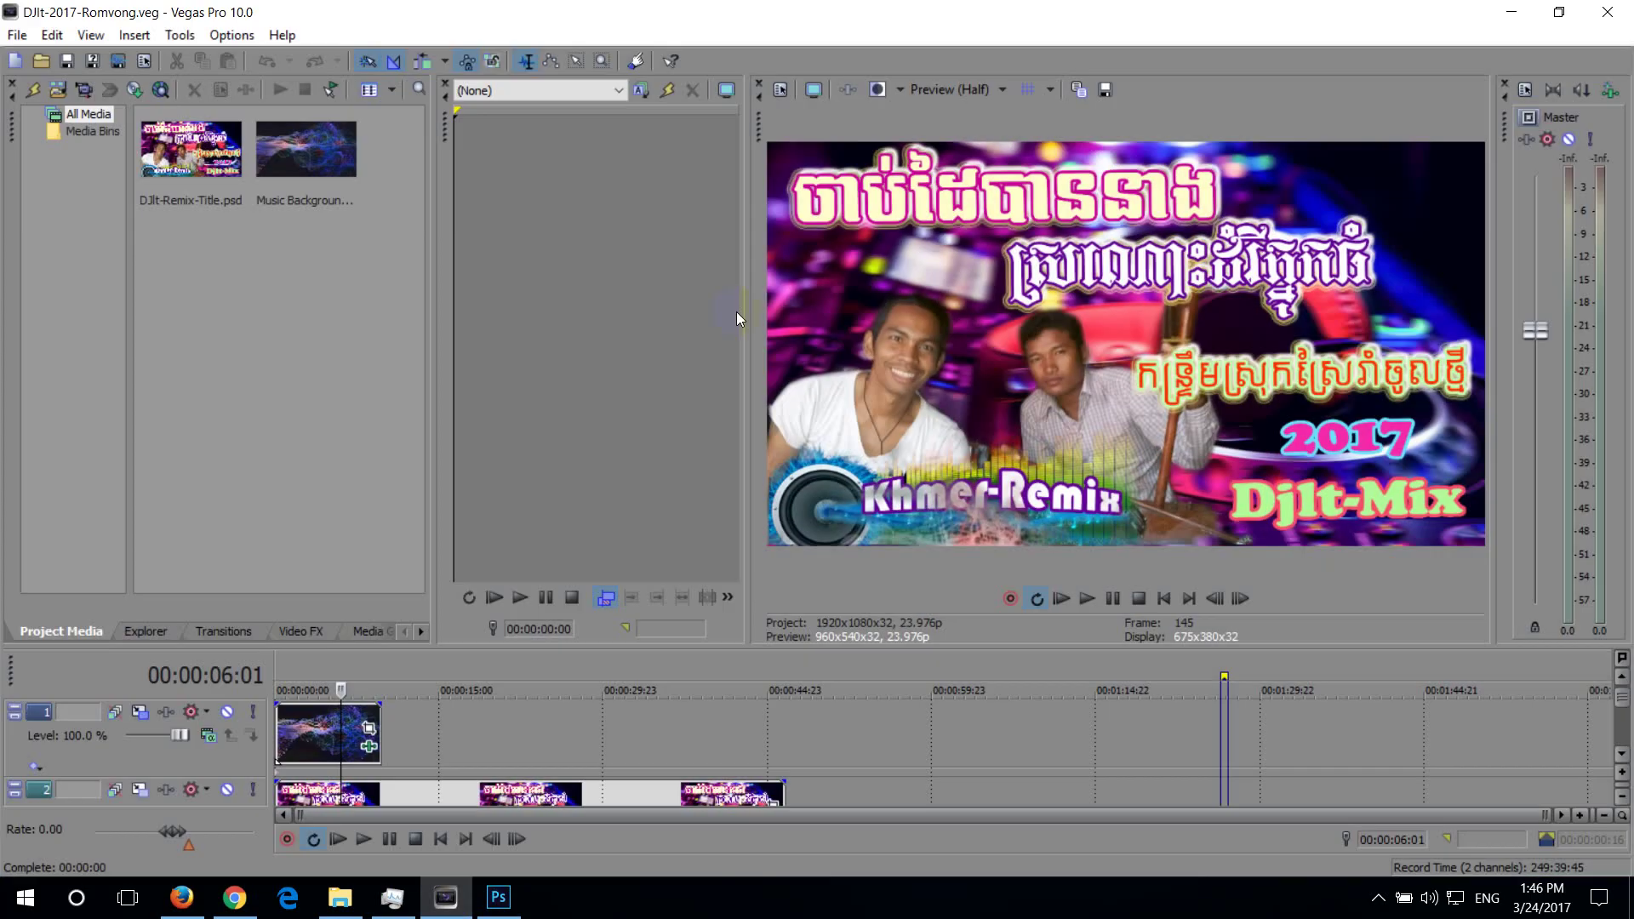
pyautogui.press('space')
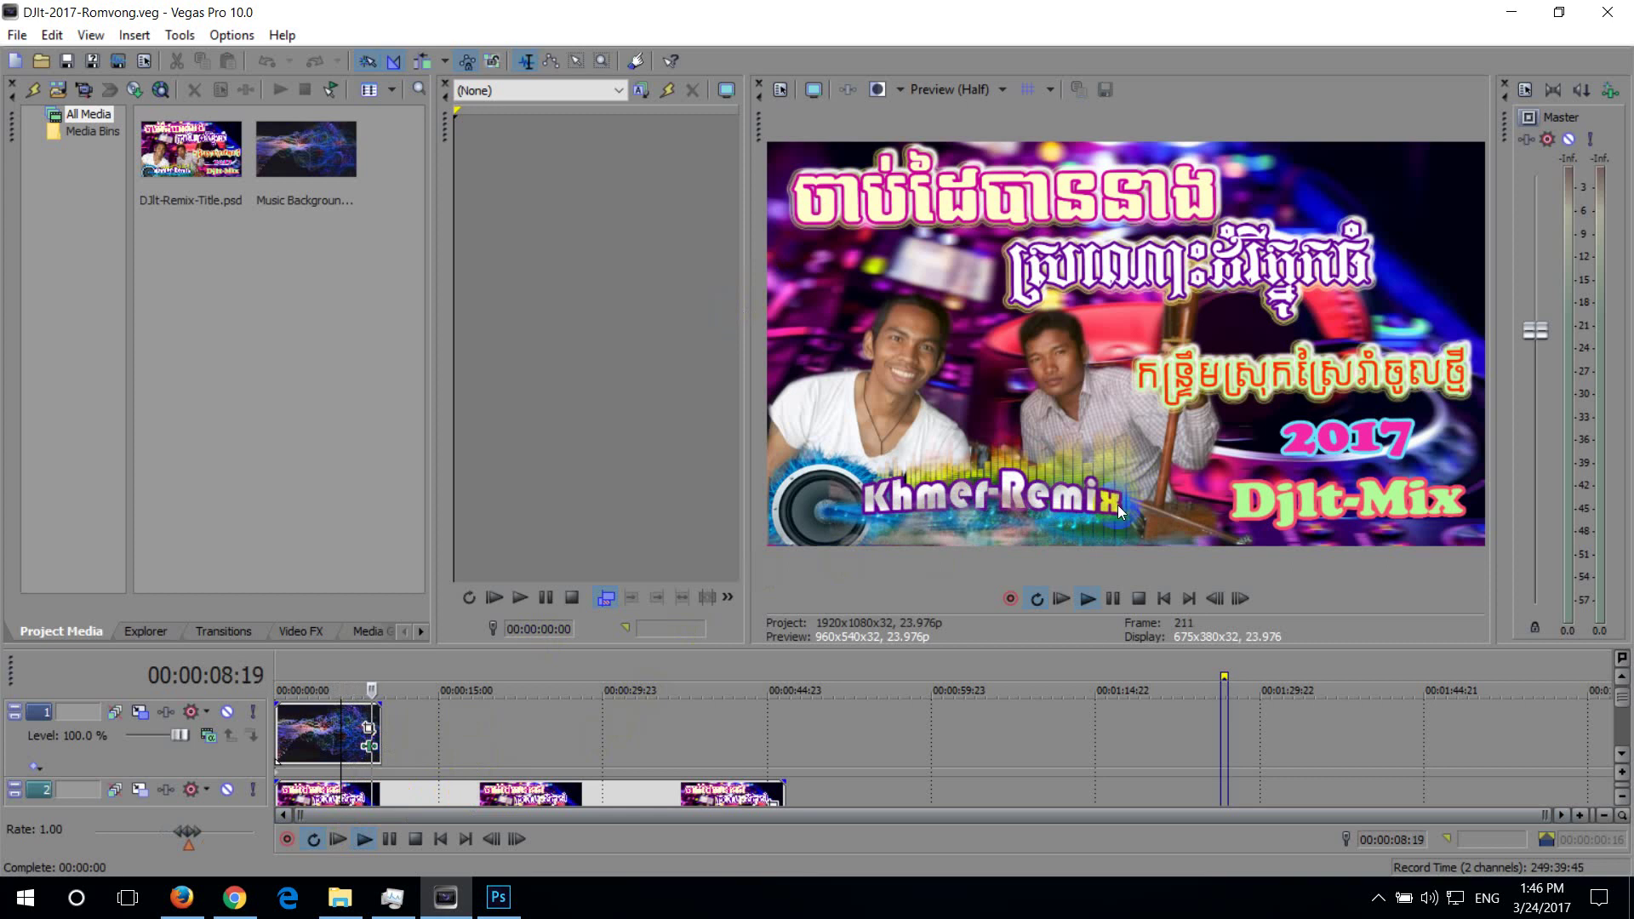
pyautogui.press('space')
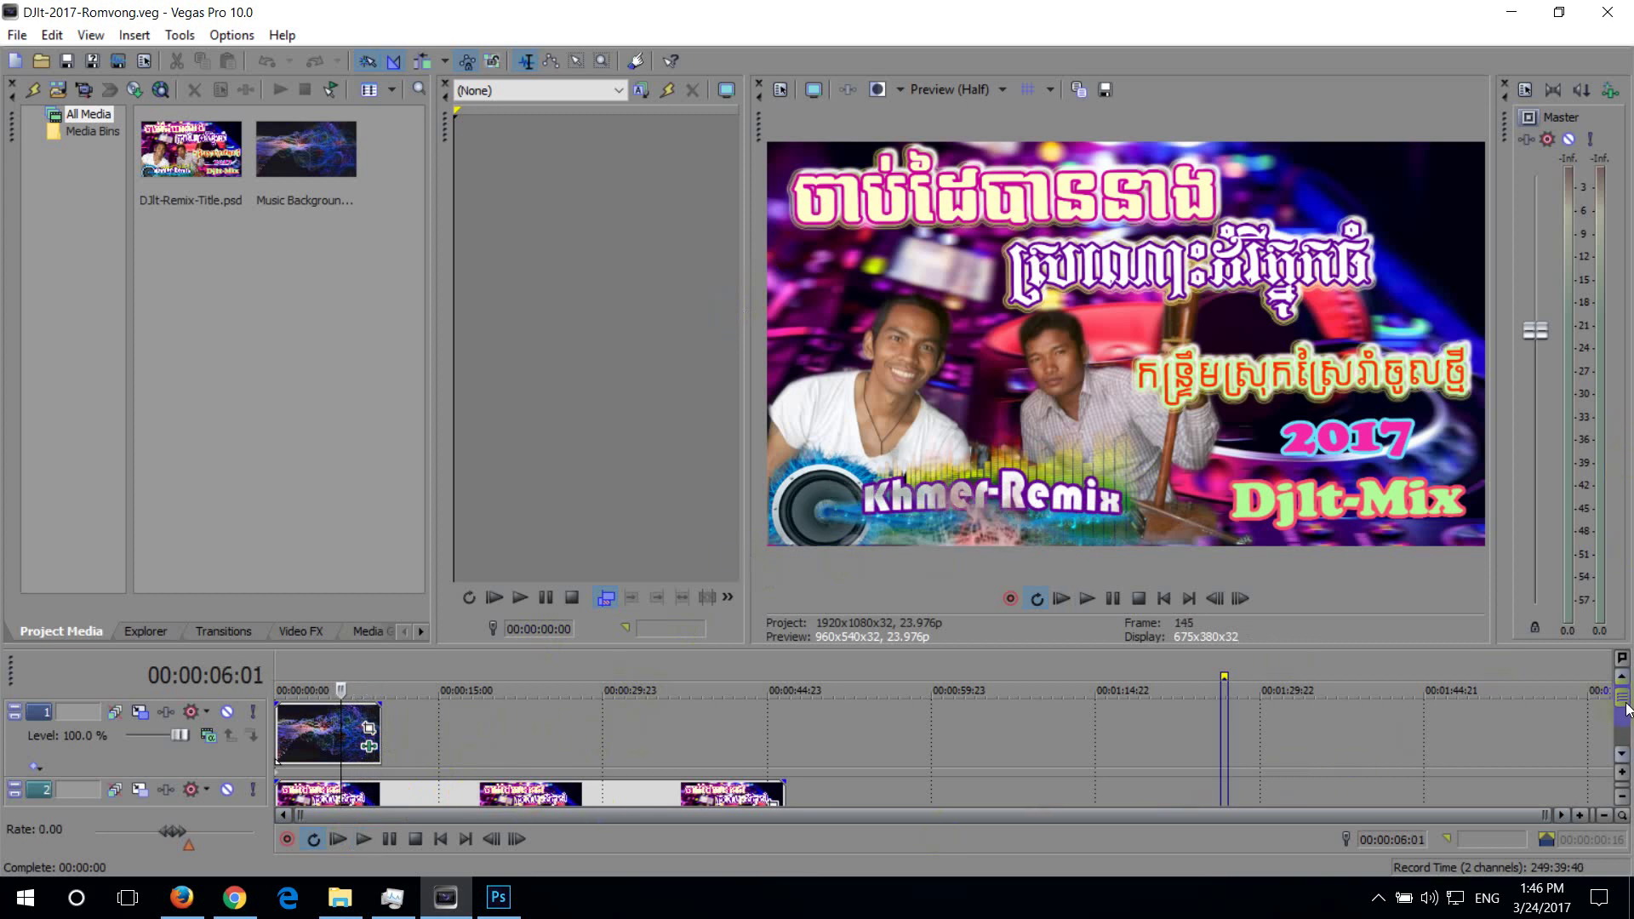
pyautogui.moveTo(1625, 709); pyautogui.dragTo(1622, 726)
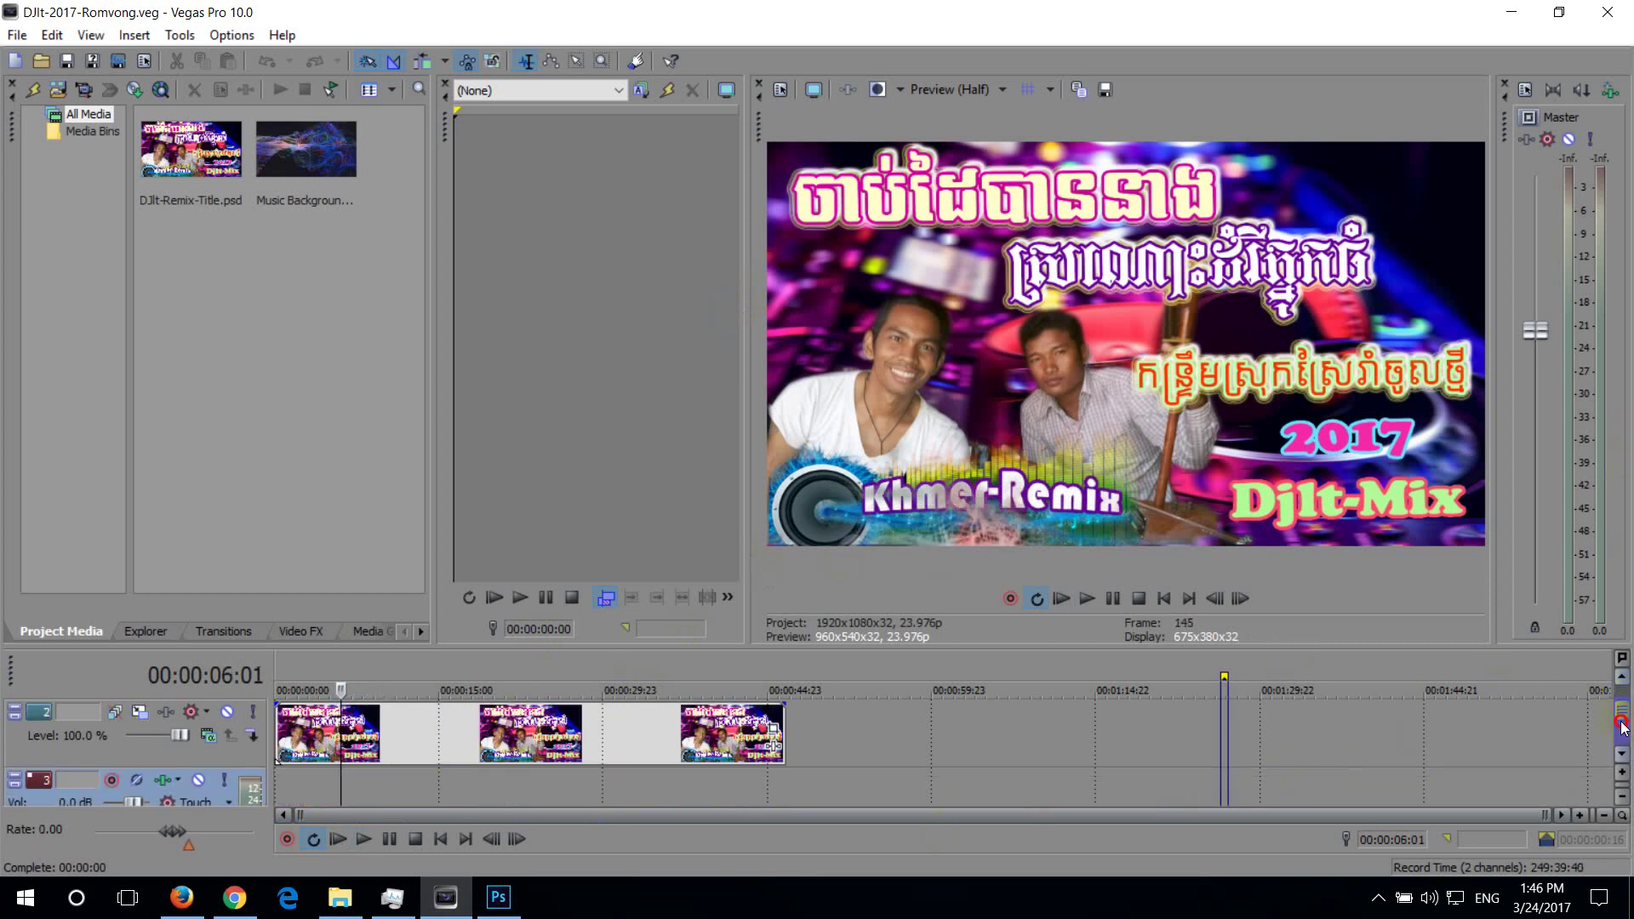
pyautogui.click(306, 782)
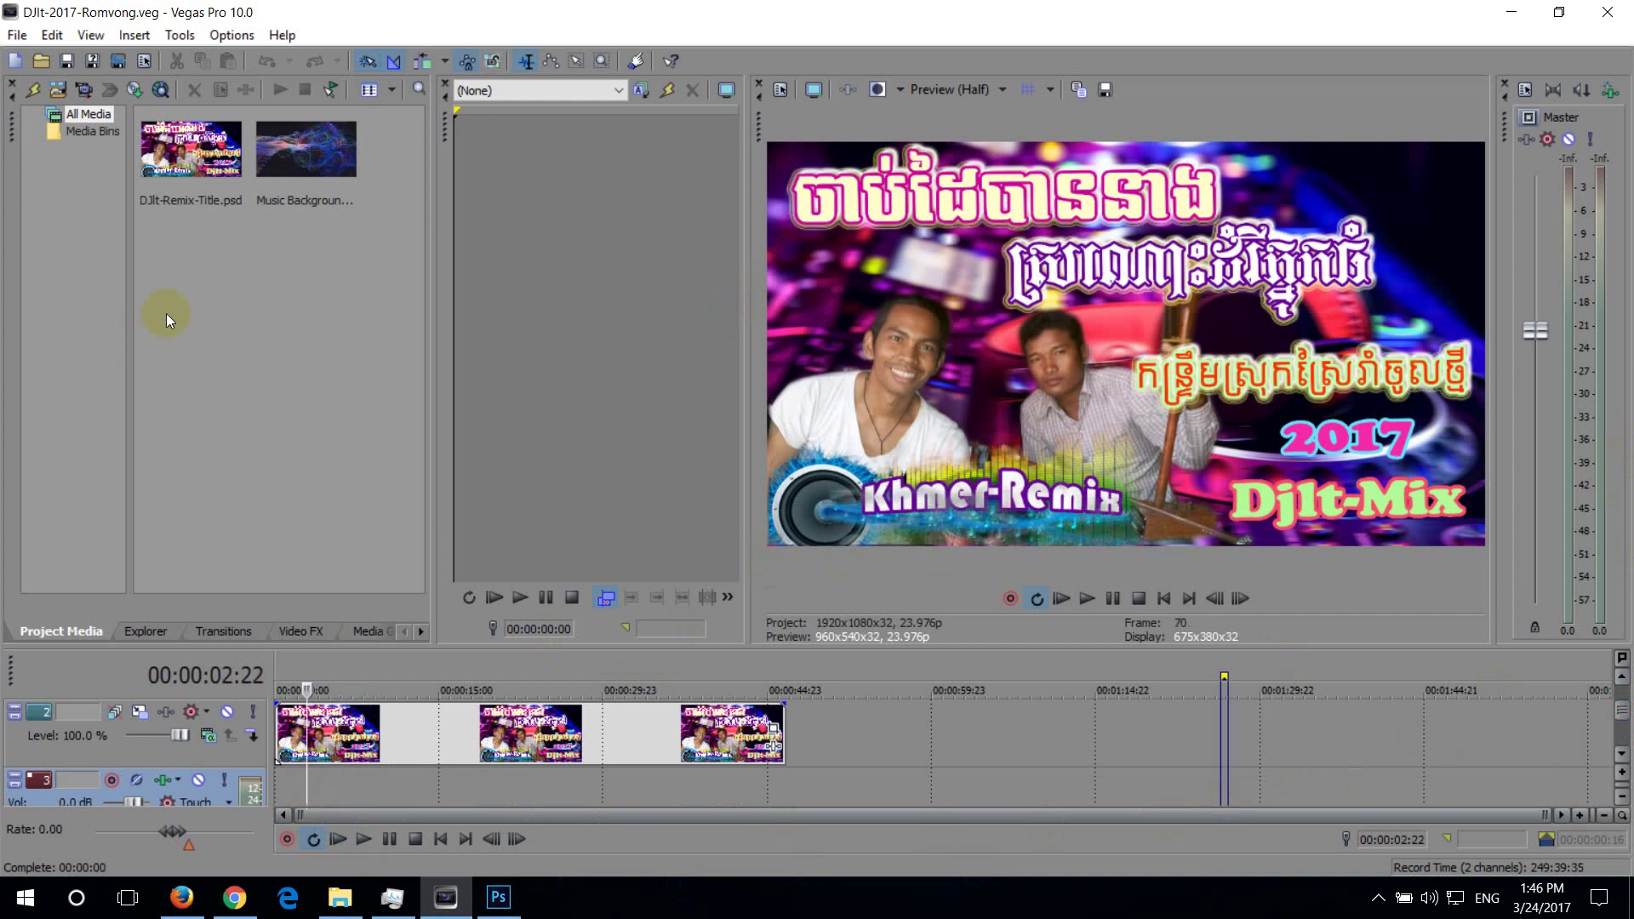
pyautogui.rightClick(192, 294)
pyautogui.click(173, 194)
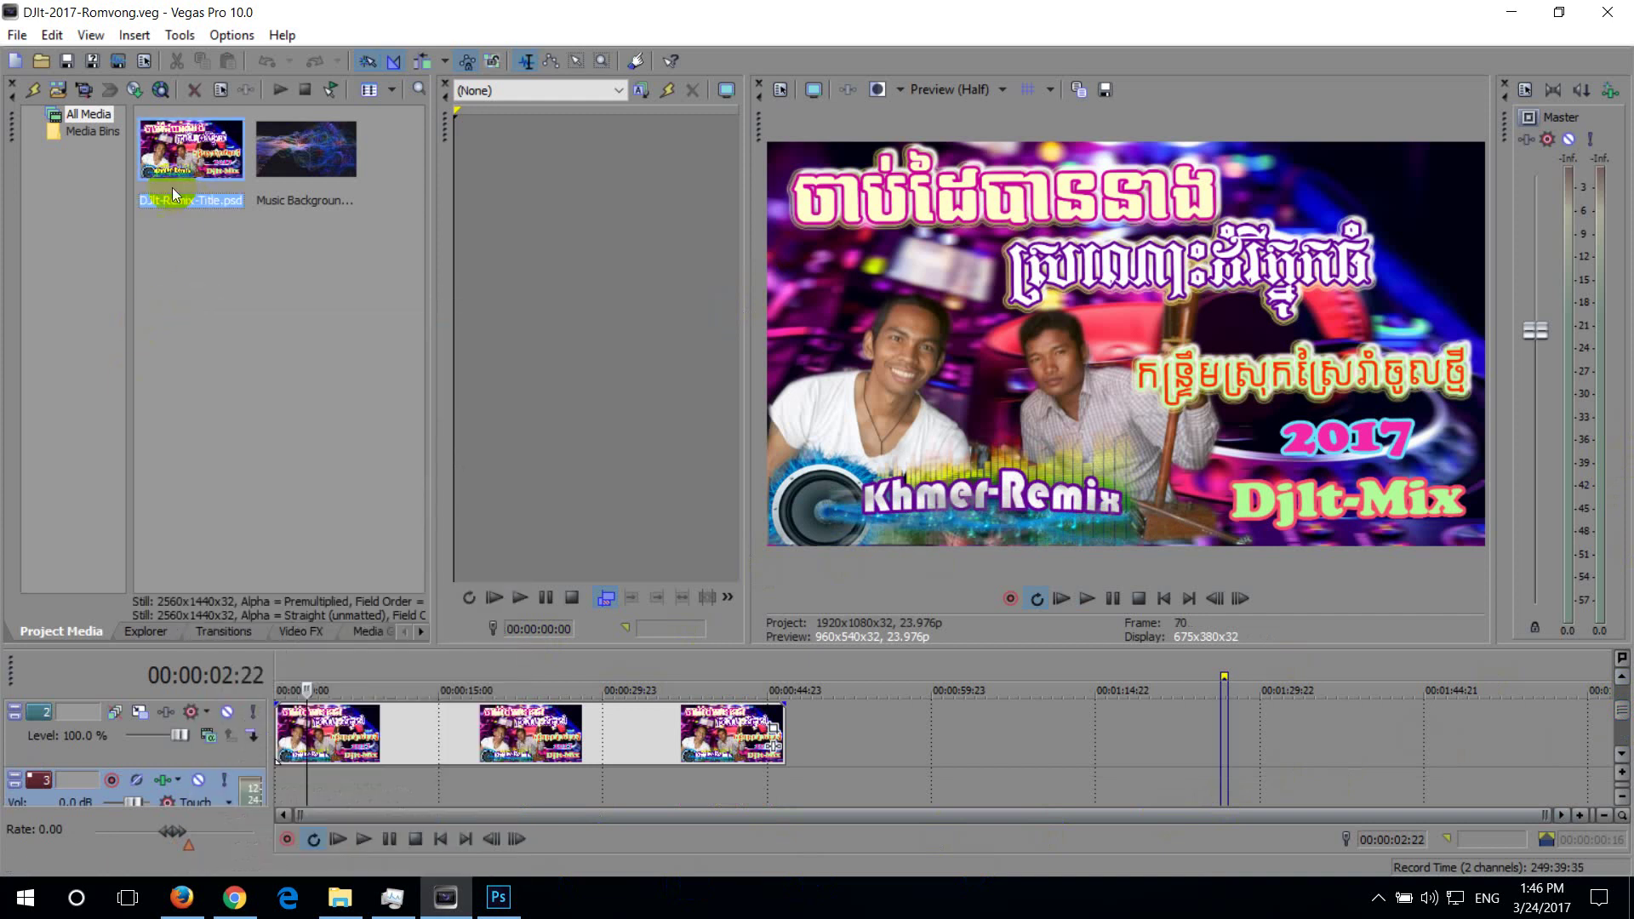
# Import Chab dei ban neang+Domrei Phluk Thom.mp3 from the Sound folder onto audio track 3
pyautogui.click(57, 88)
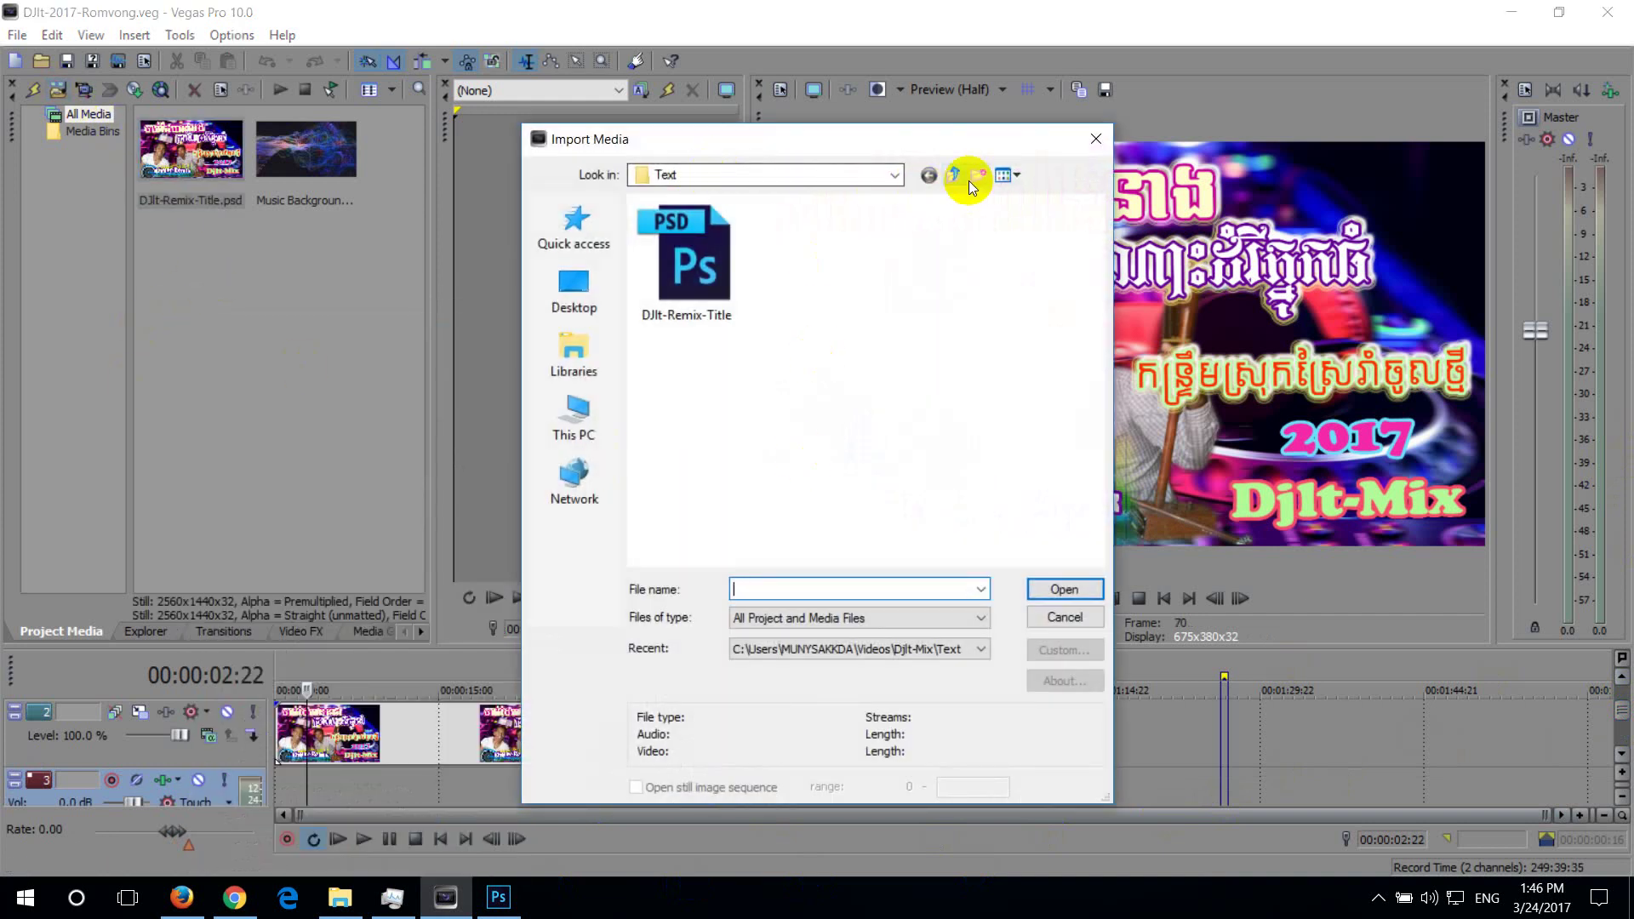
pyautogui.click(954, 176)
pyautogui.doubleClick(912, 288)
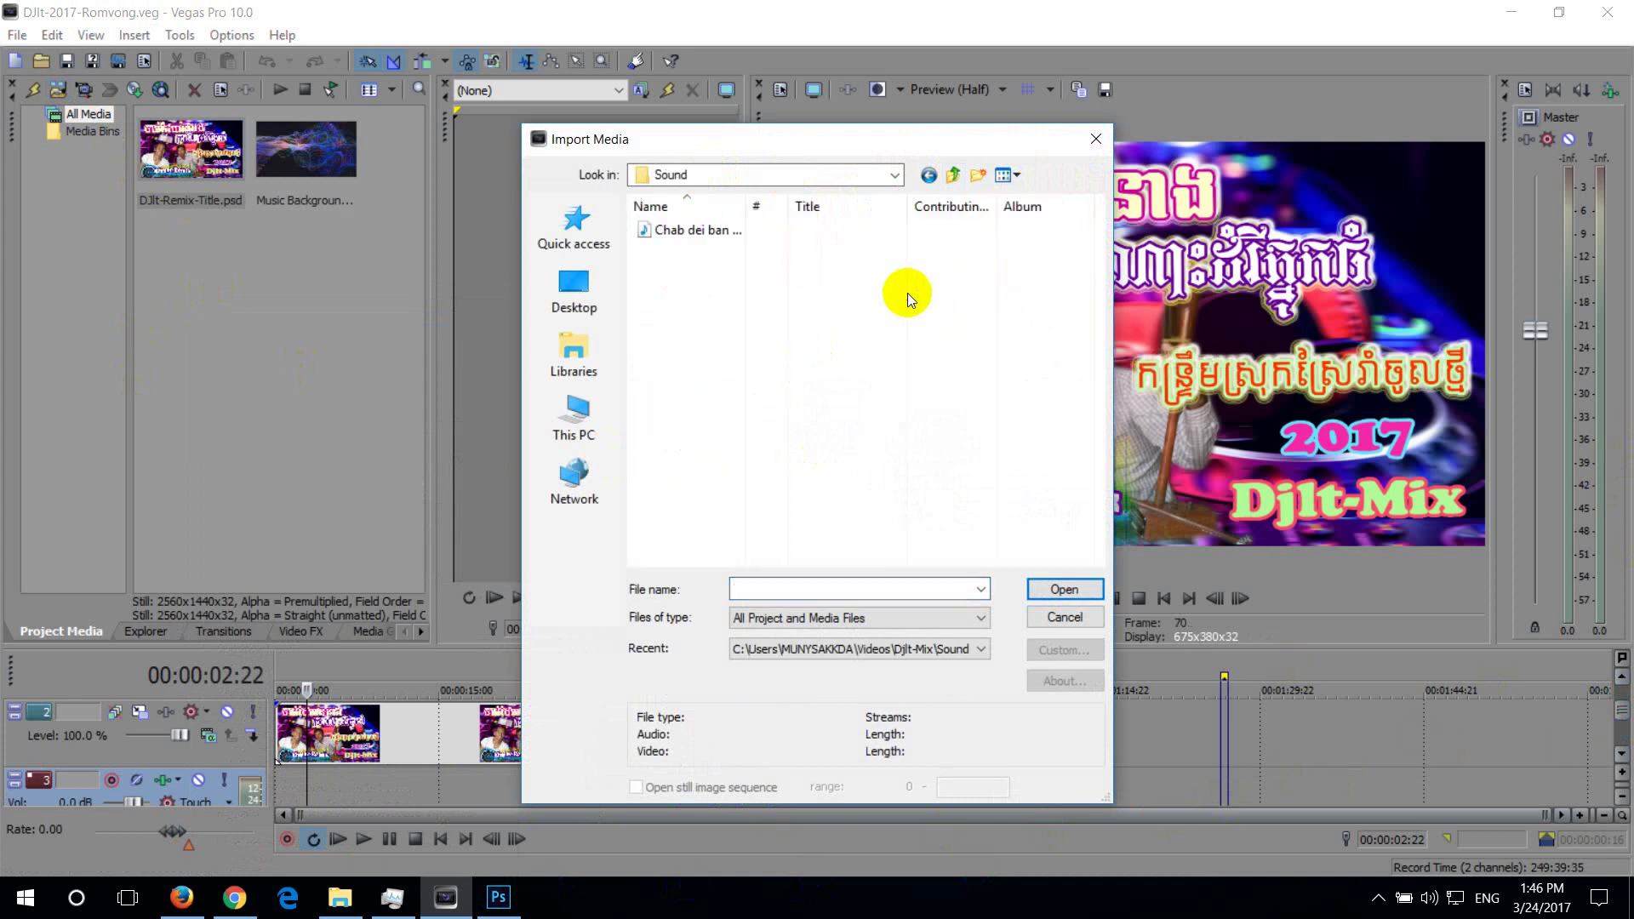
pyautogui.doubleClick(693, 230)
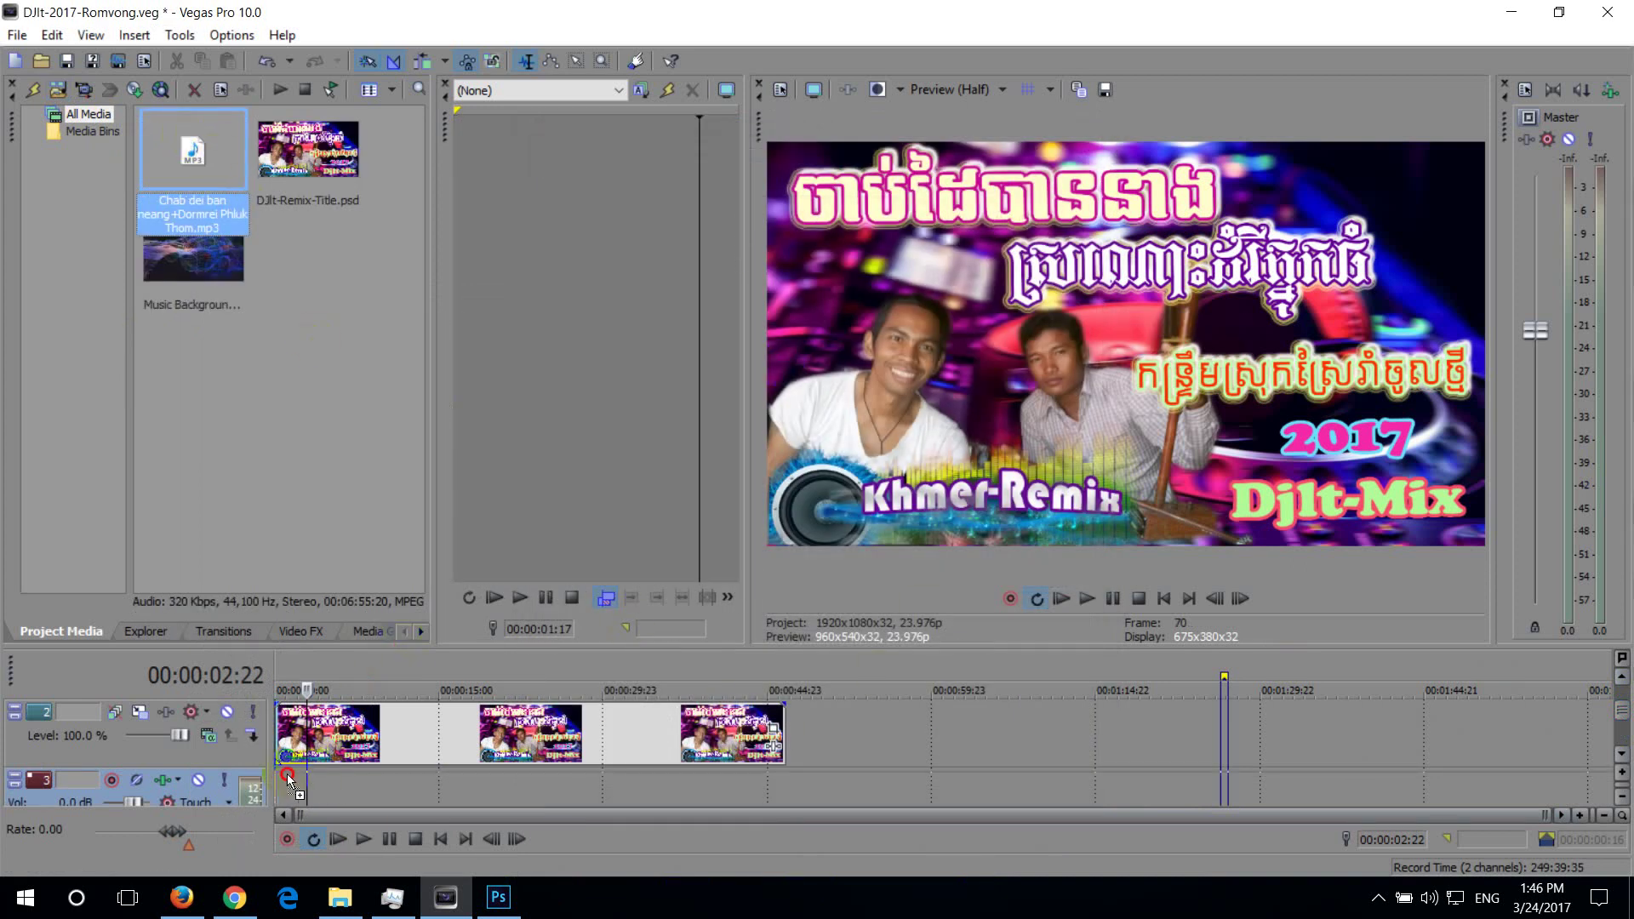
pyautogui.moveTo(430, 582); pyautogui.dragTo(287, 785)
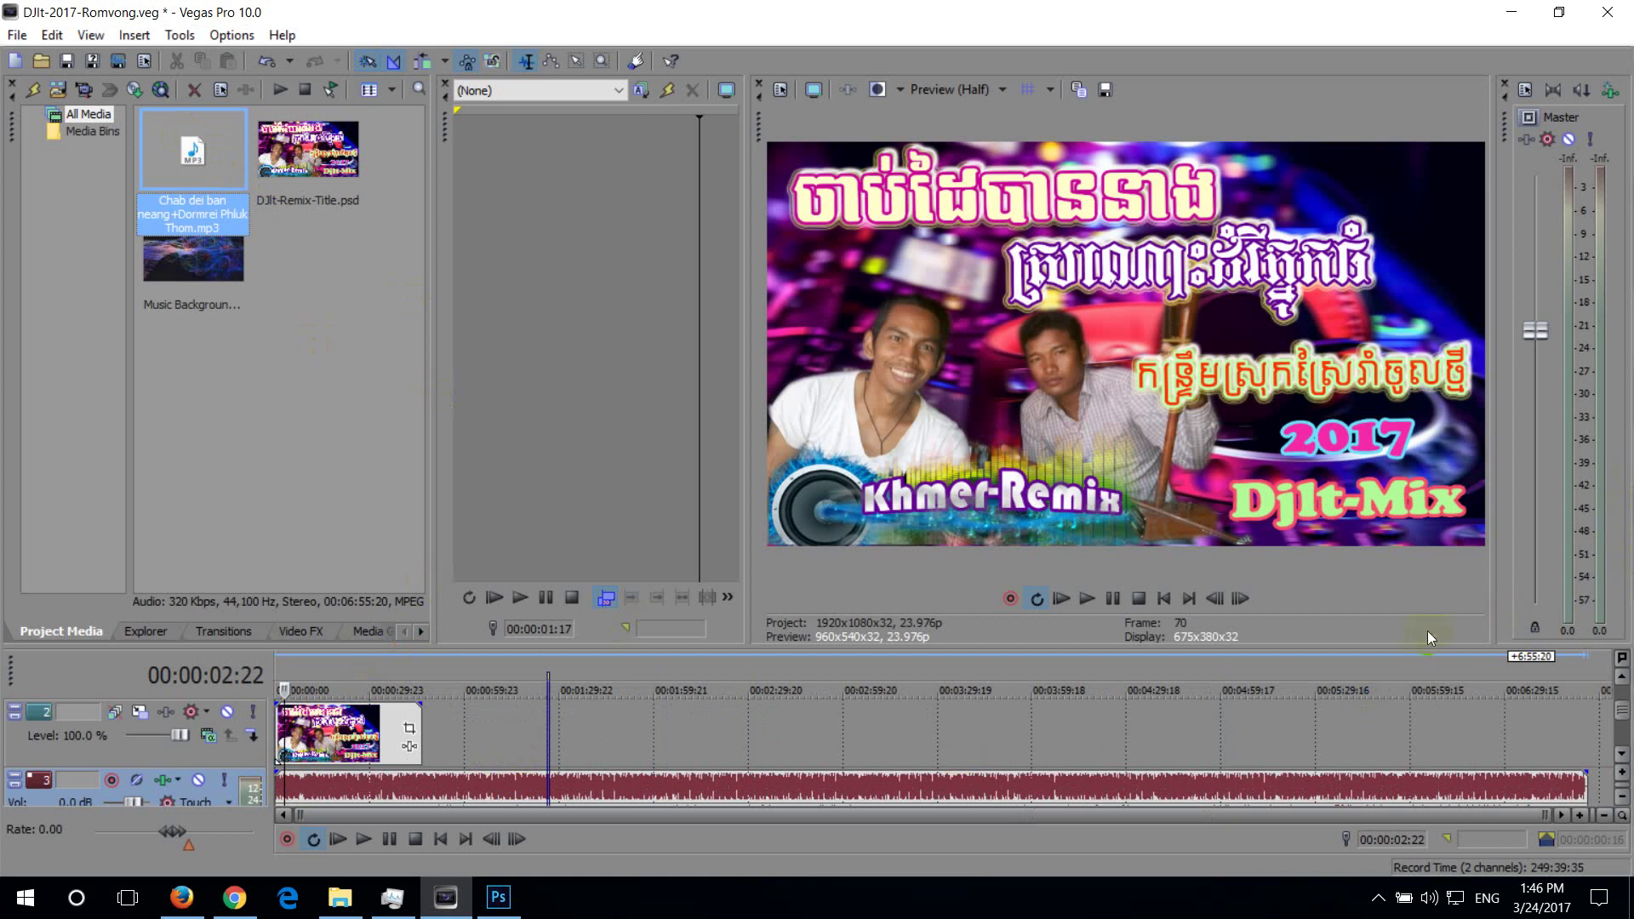
pyautogui.moveTo(1421, 650); pyautogui.dragTo(1422, 495)
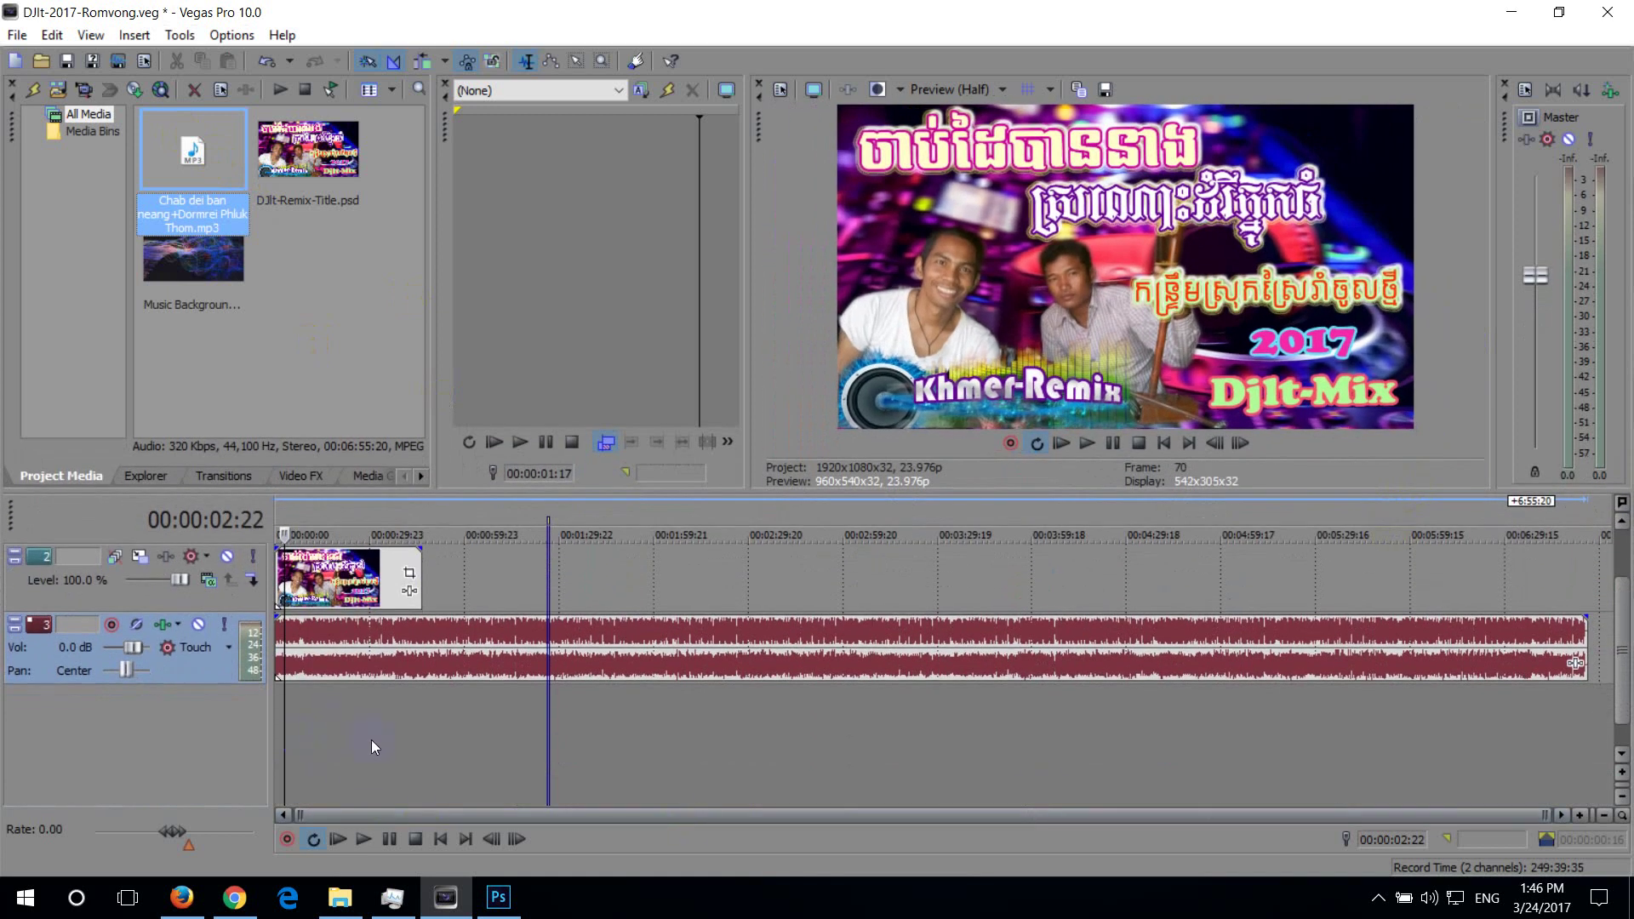
# Stretch the title clip to the song's end, checking playback near the end
pyautogui.click(281, 728)
pyautogui.press('space')
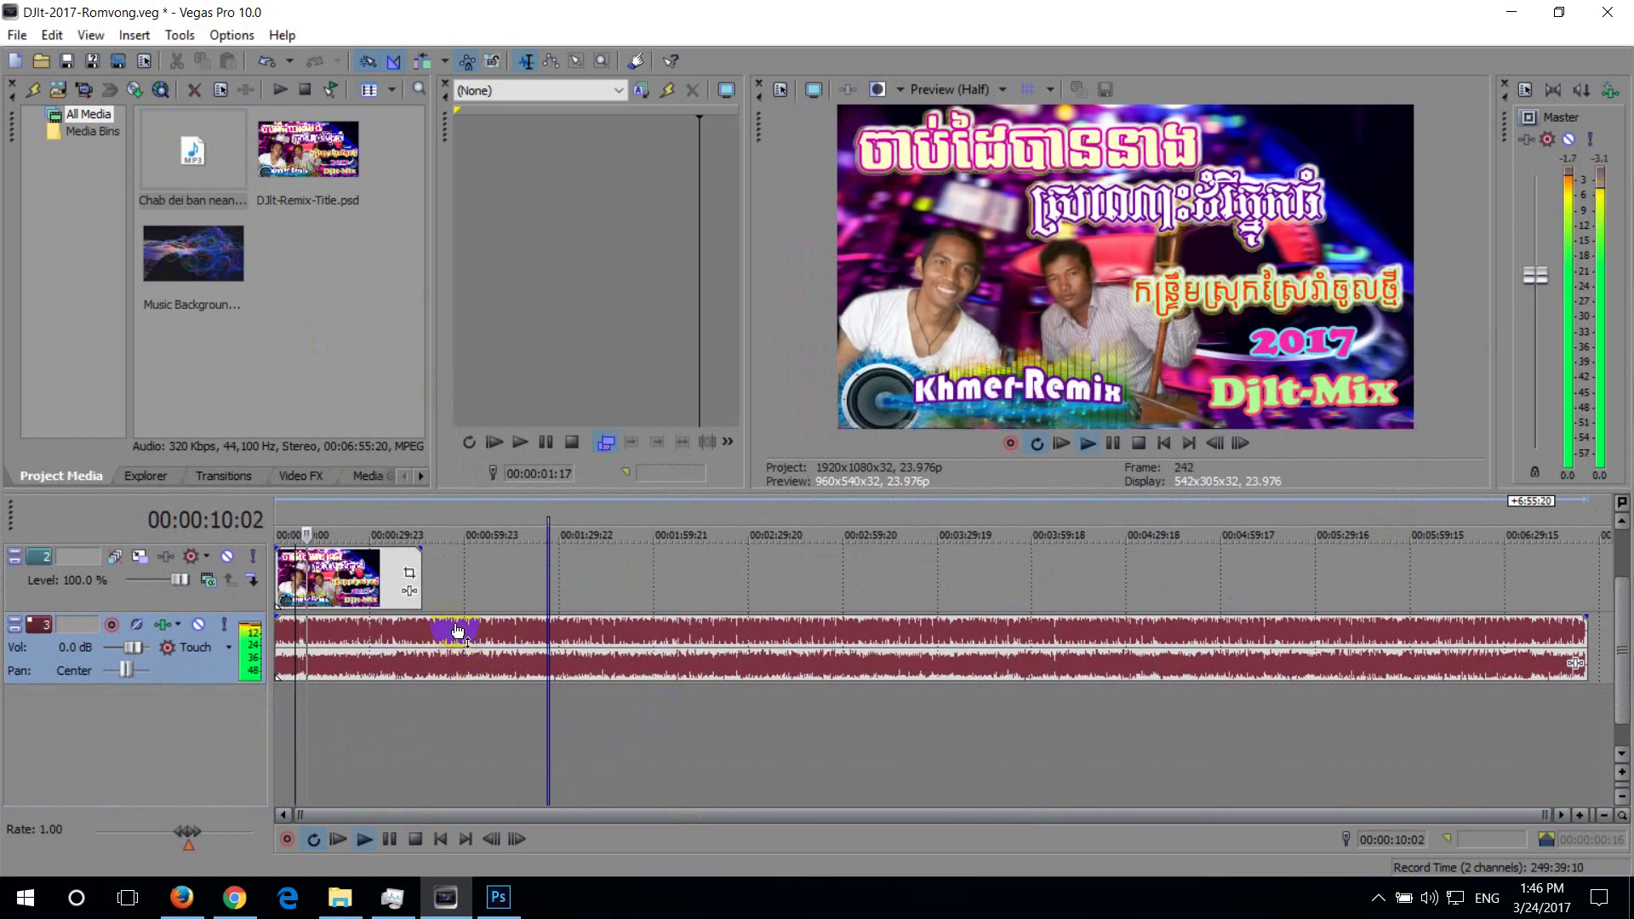
pyautogui.moveTo(420, 566); pyautogui.dragTo(1582, 569)
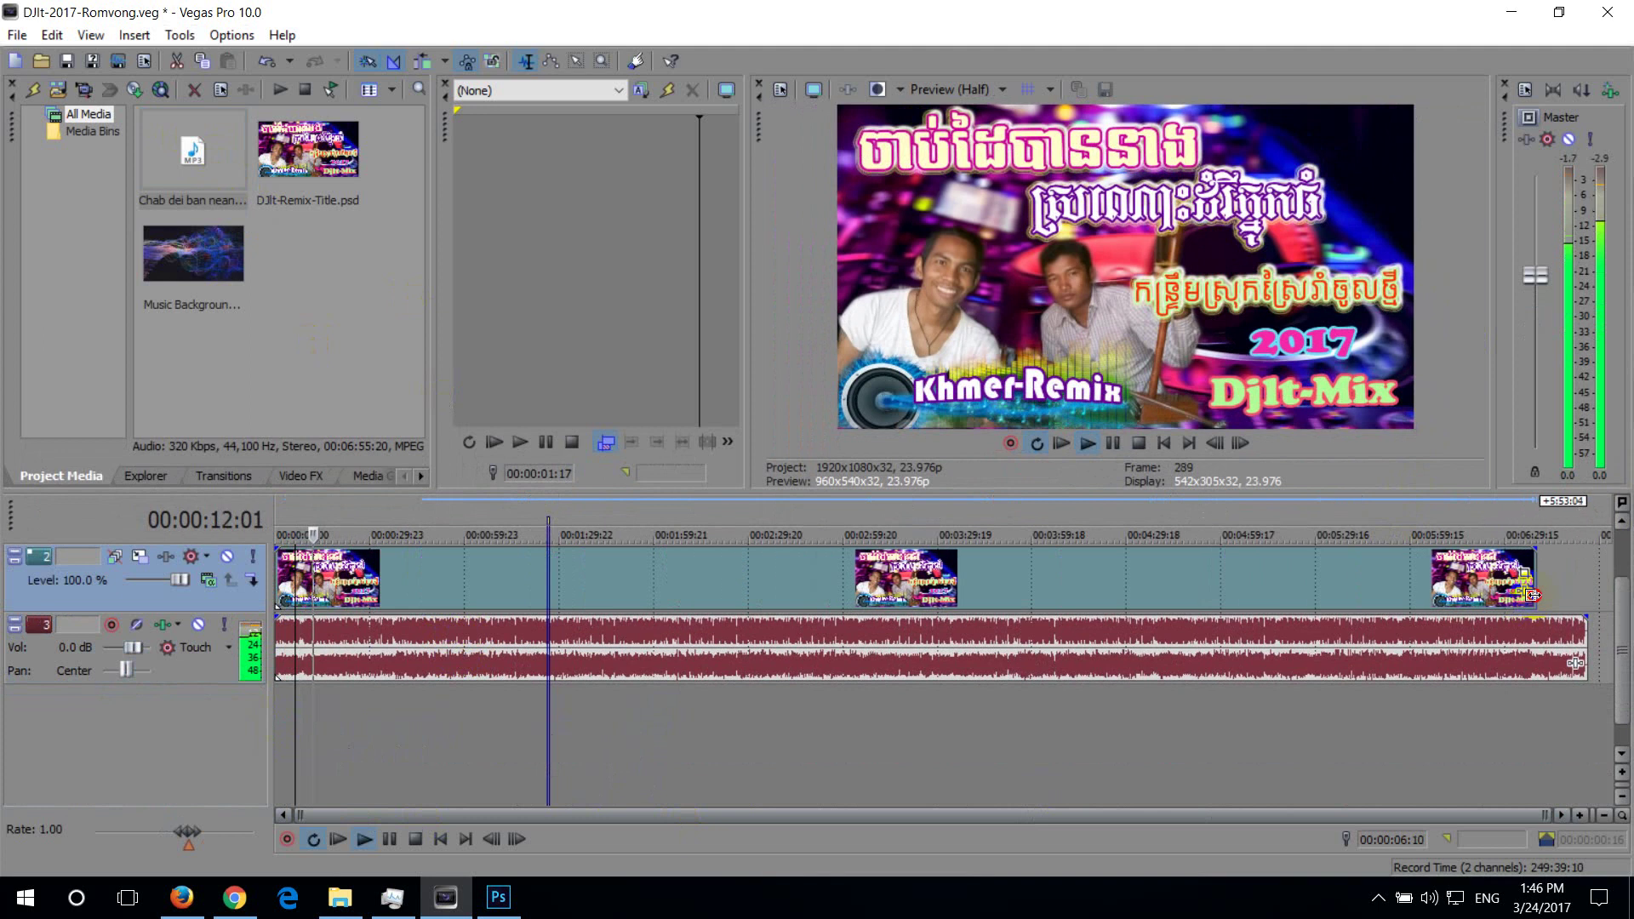
pyautogui.click(1282, 769)
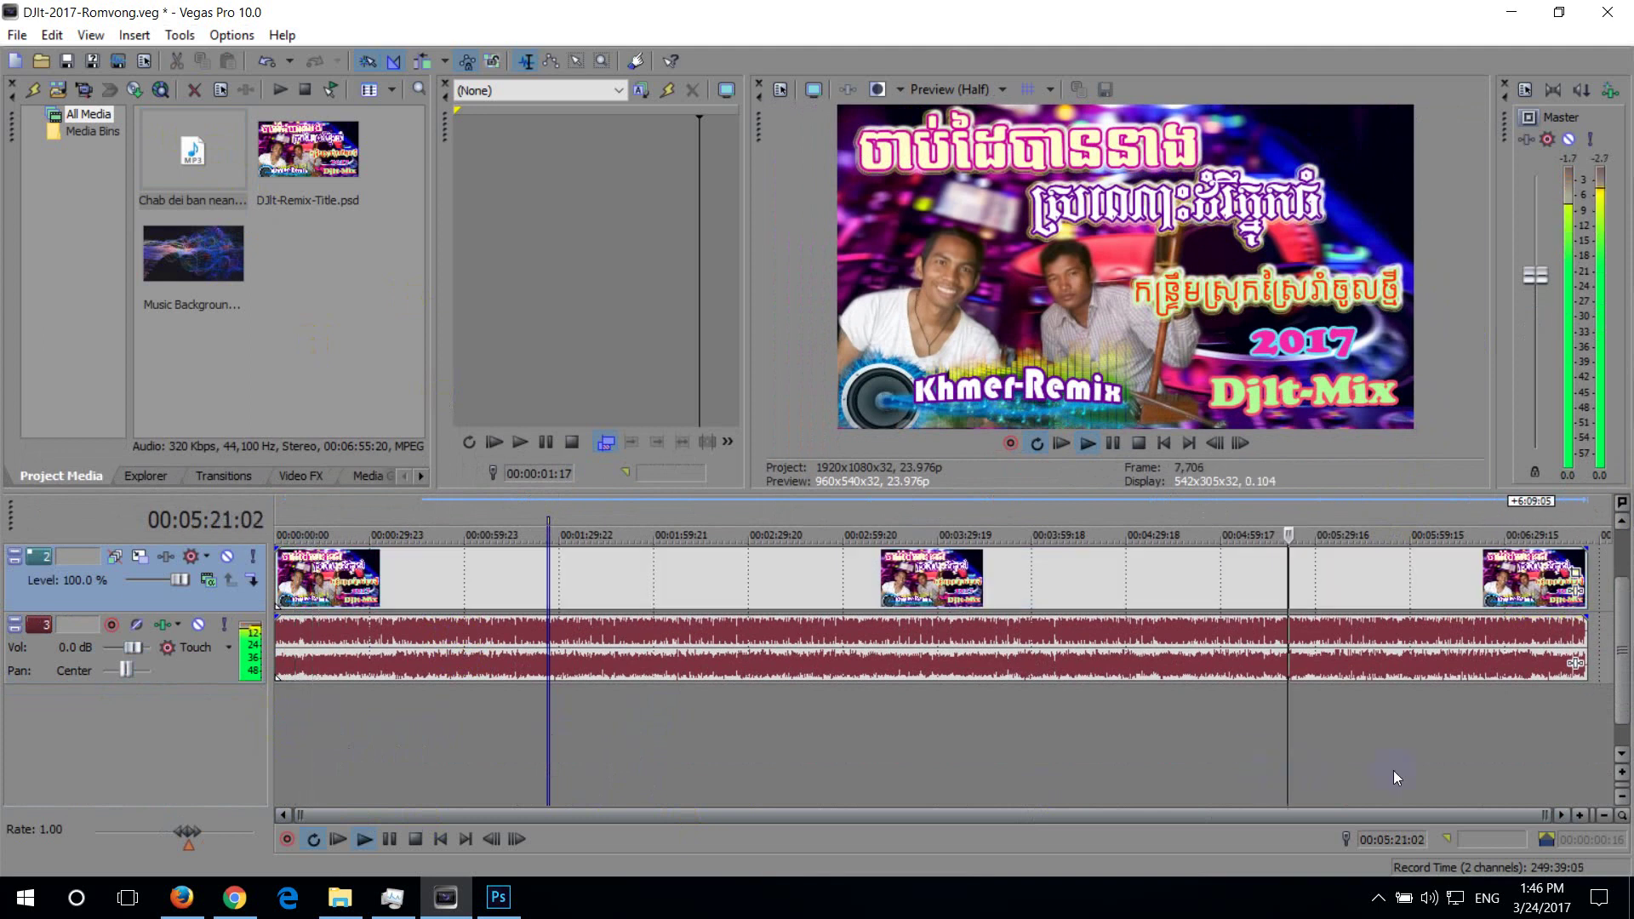
pyautogui.click(1460, 773)
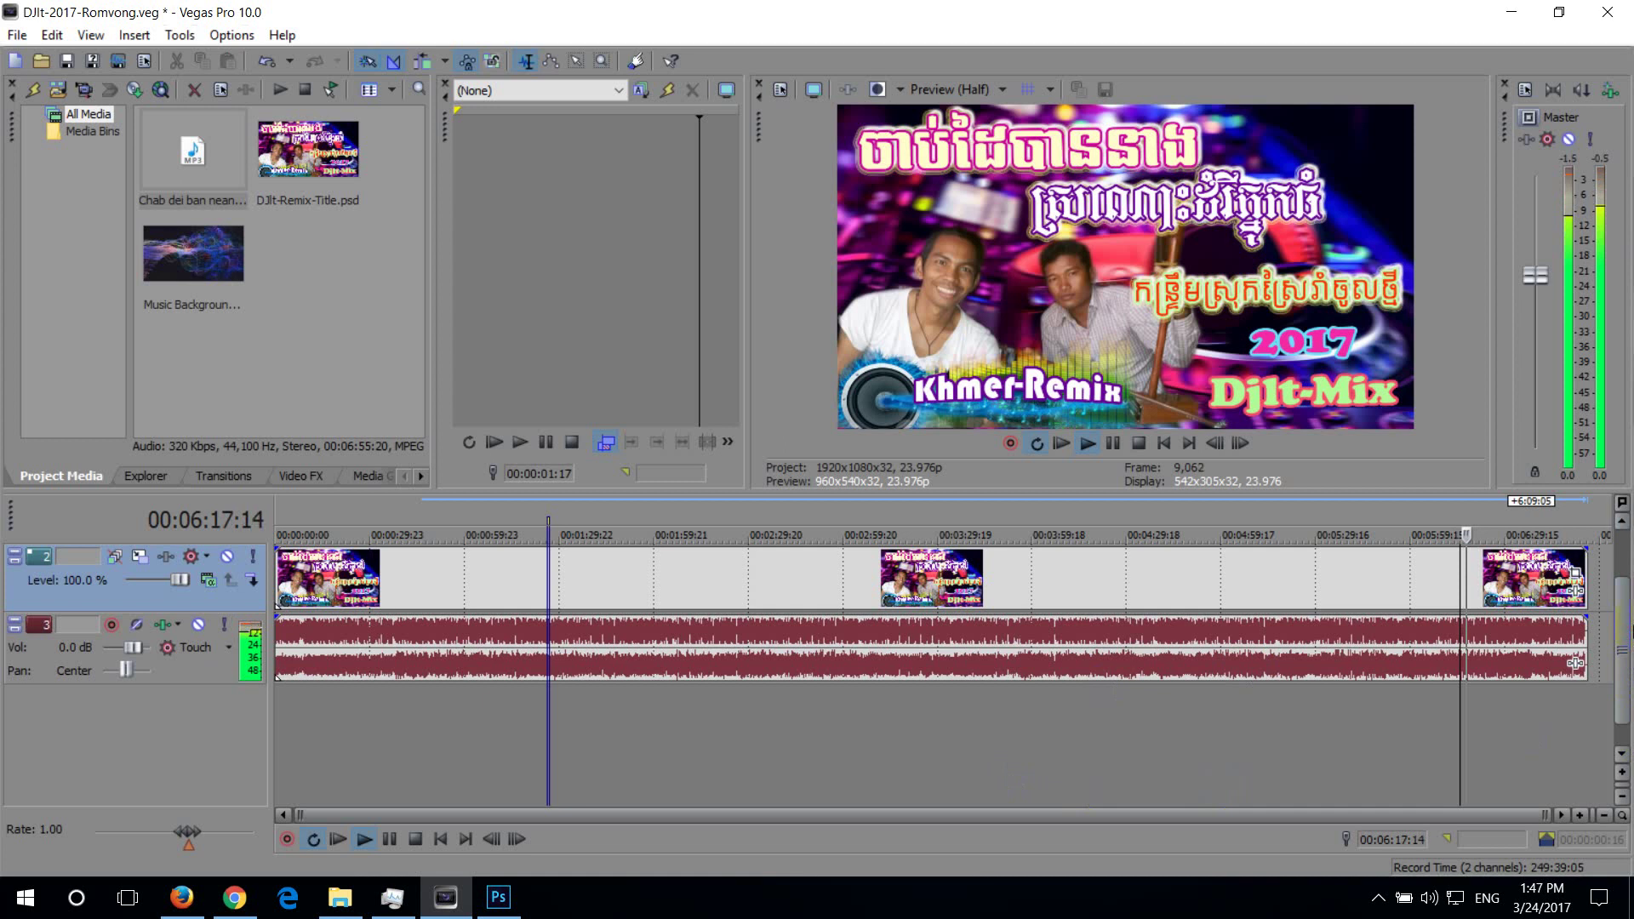
pyautogui.moveTo(1623, 651); pyautogui.dragTo(1627, 621)
pyautogui.press('space')
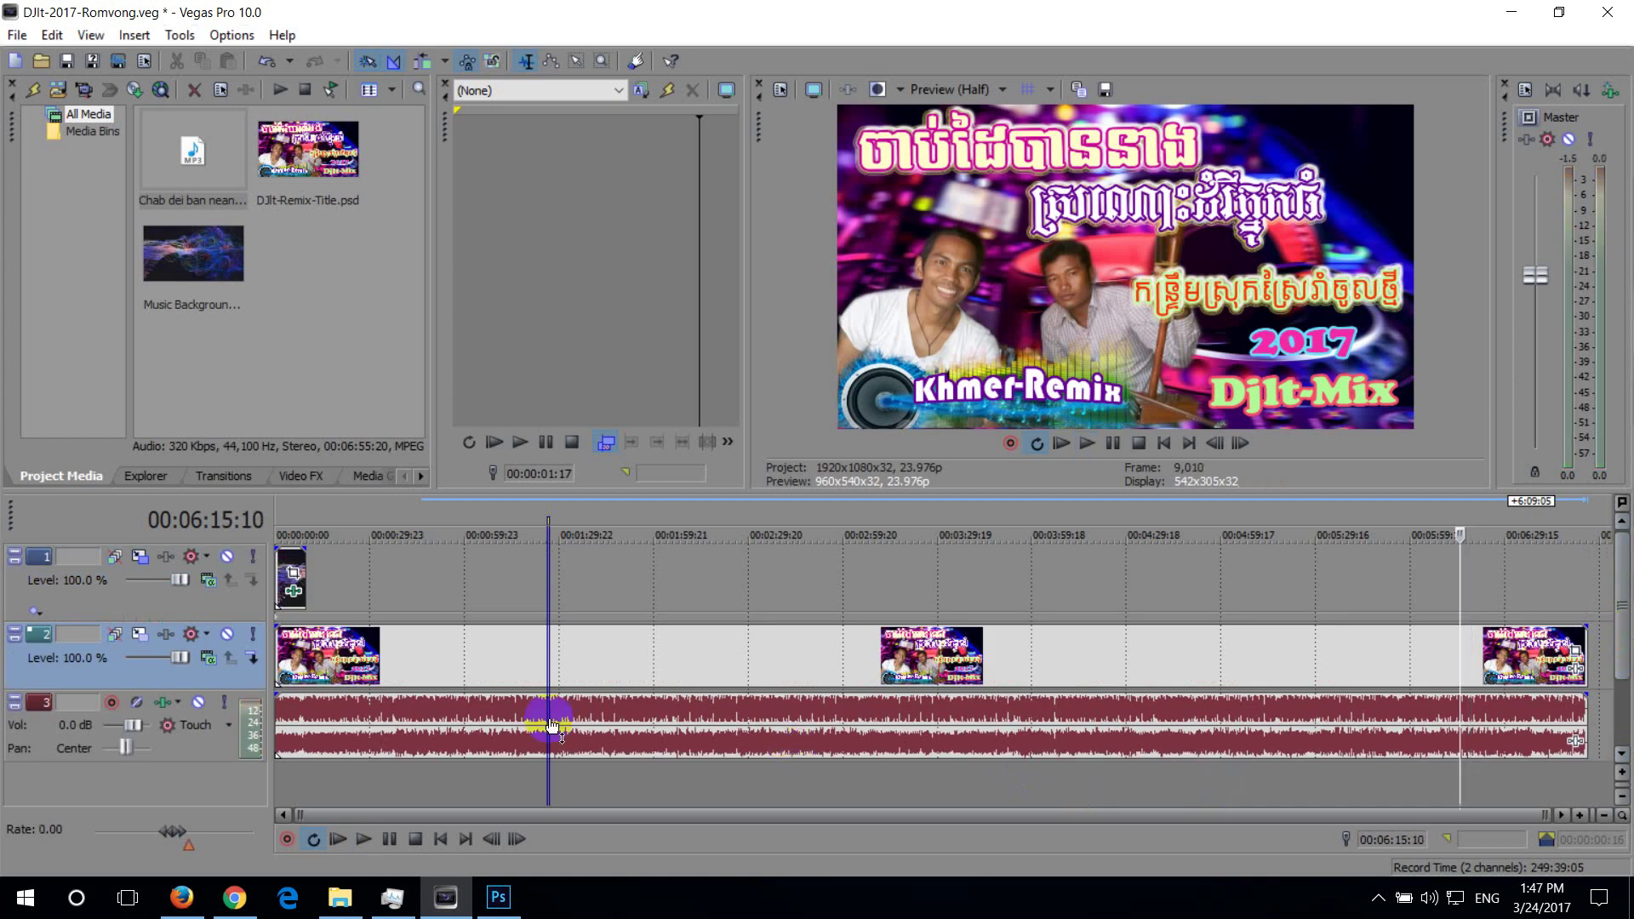
# Copy the track 1 background clip and paste repeated copies out to about 00:05:51
pyautogui.click(295, 554)
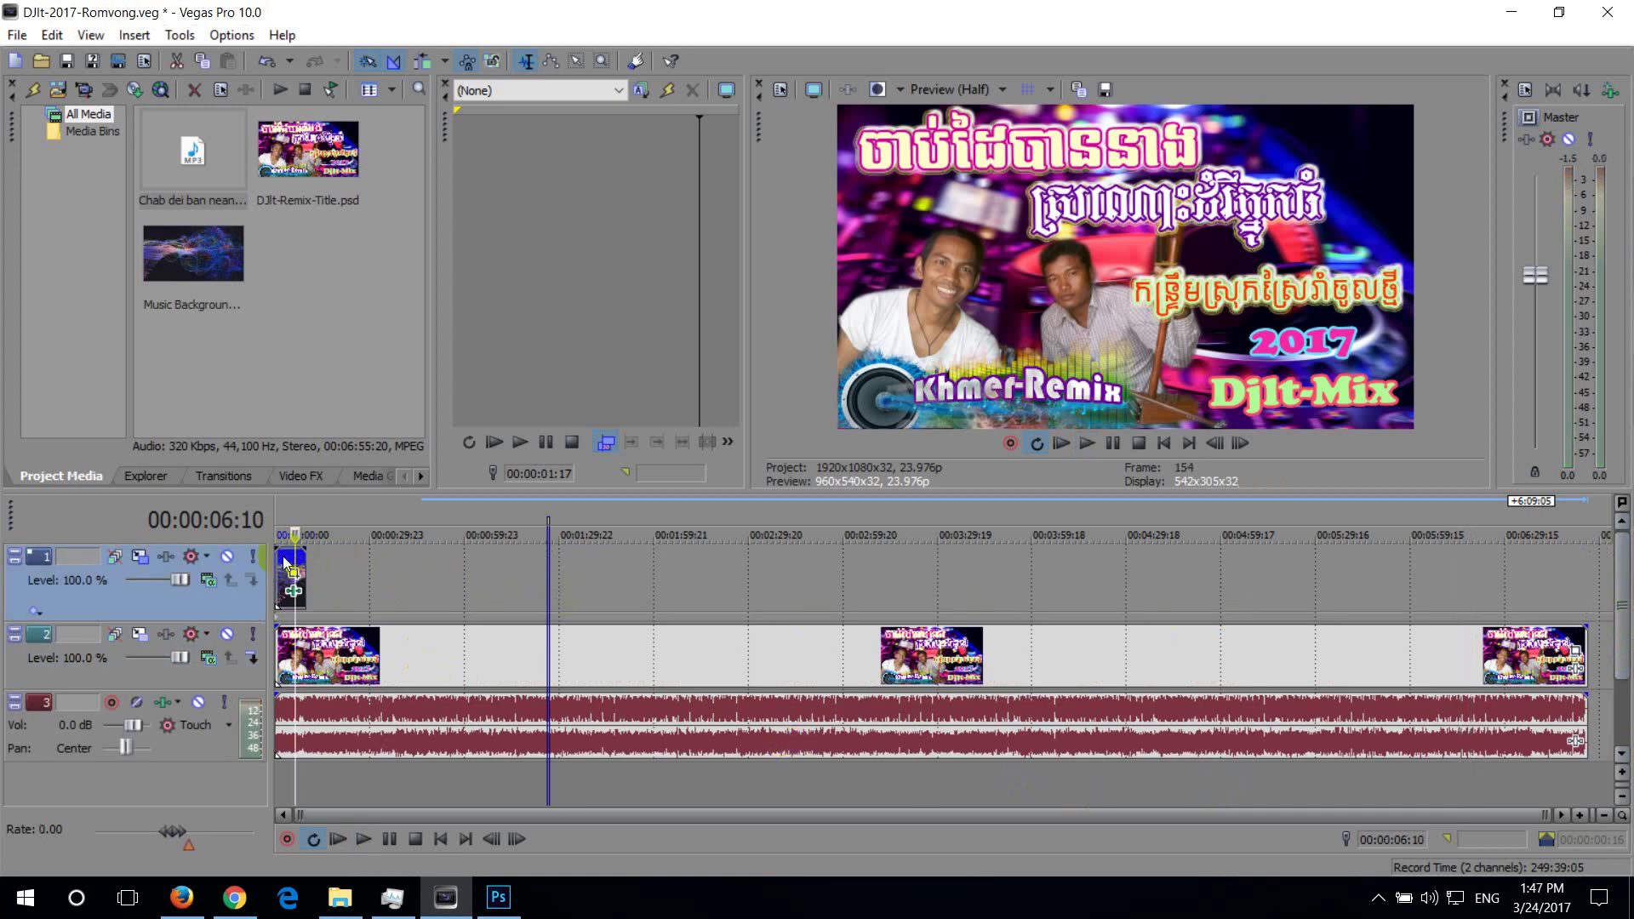
pyautogui.click(285, 557)
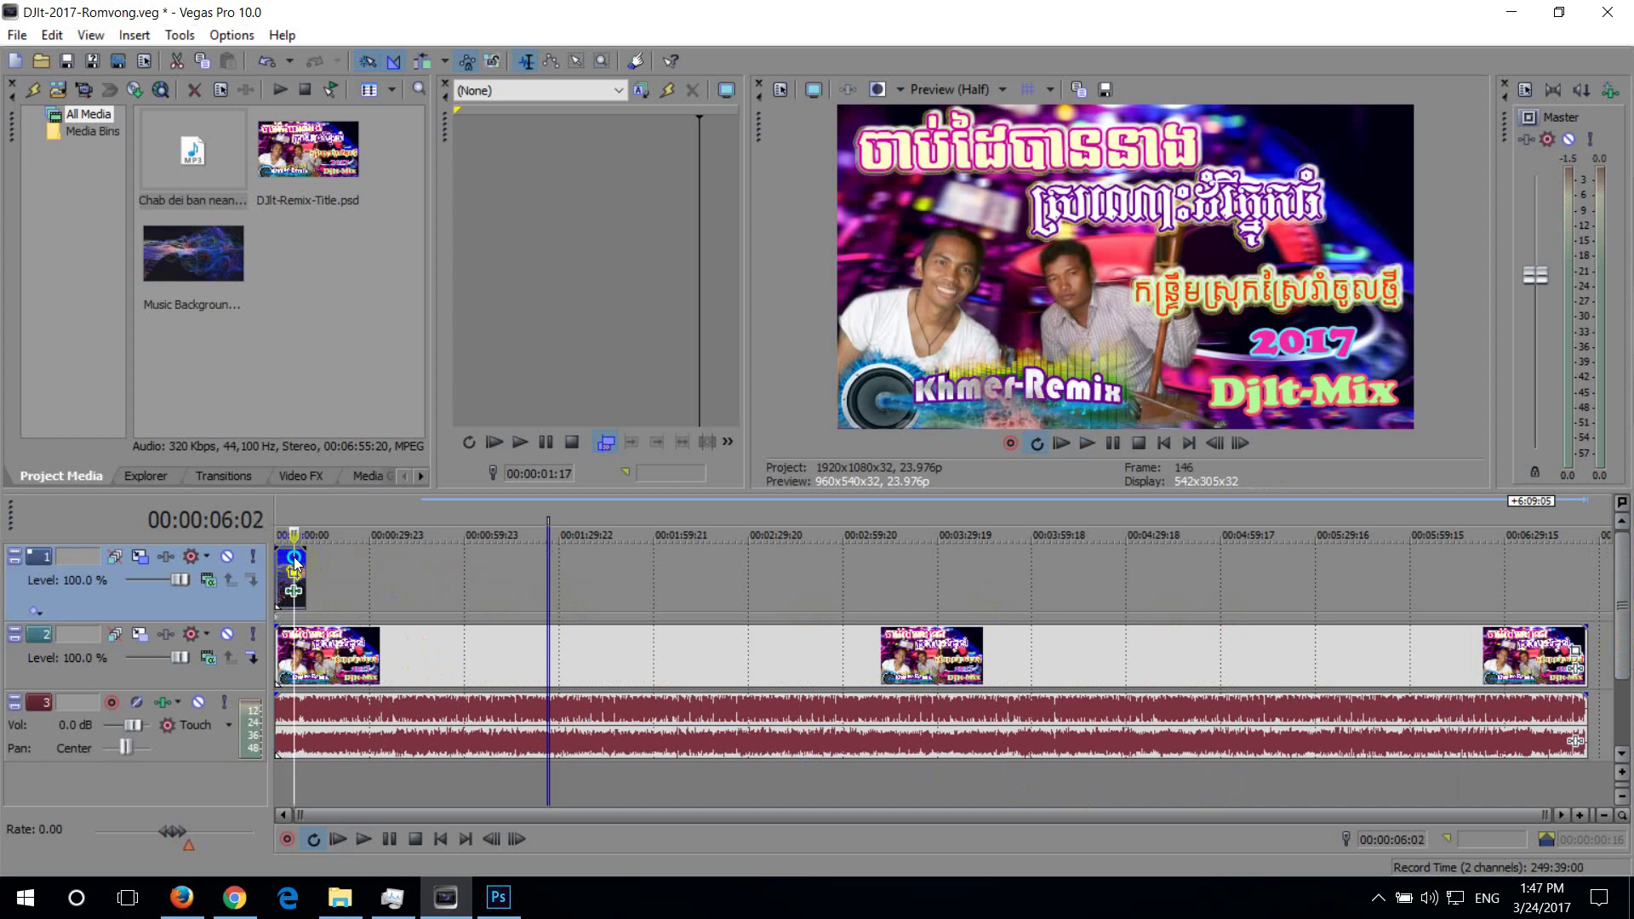
pyautogui.rightClick(296, 563)
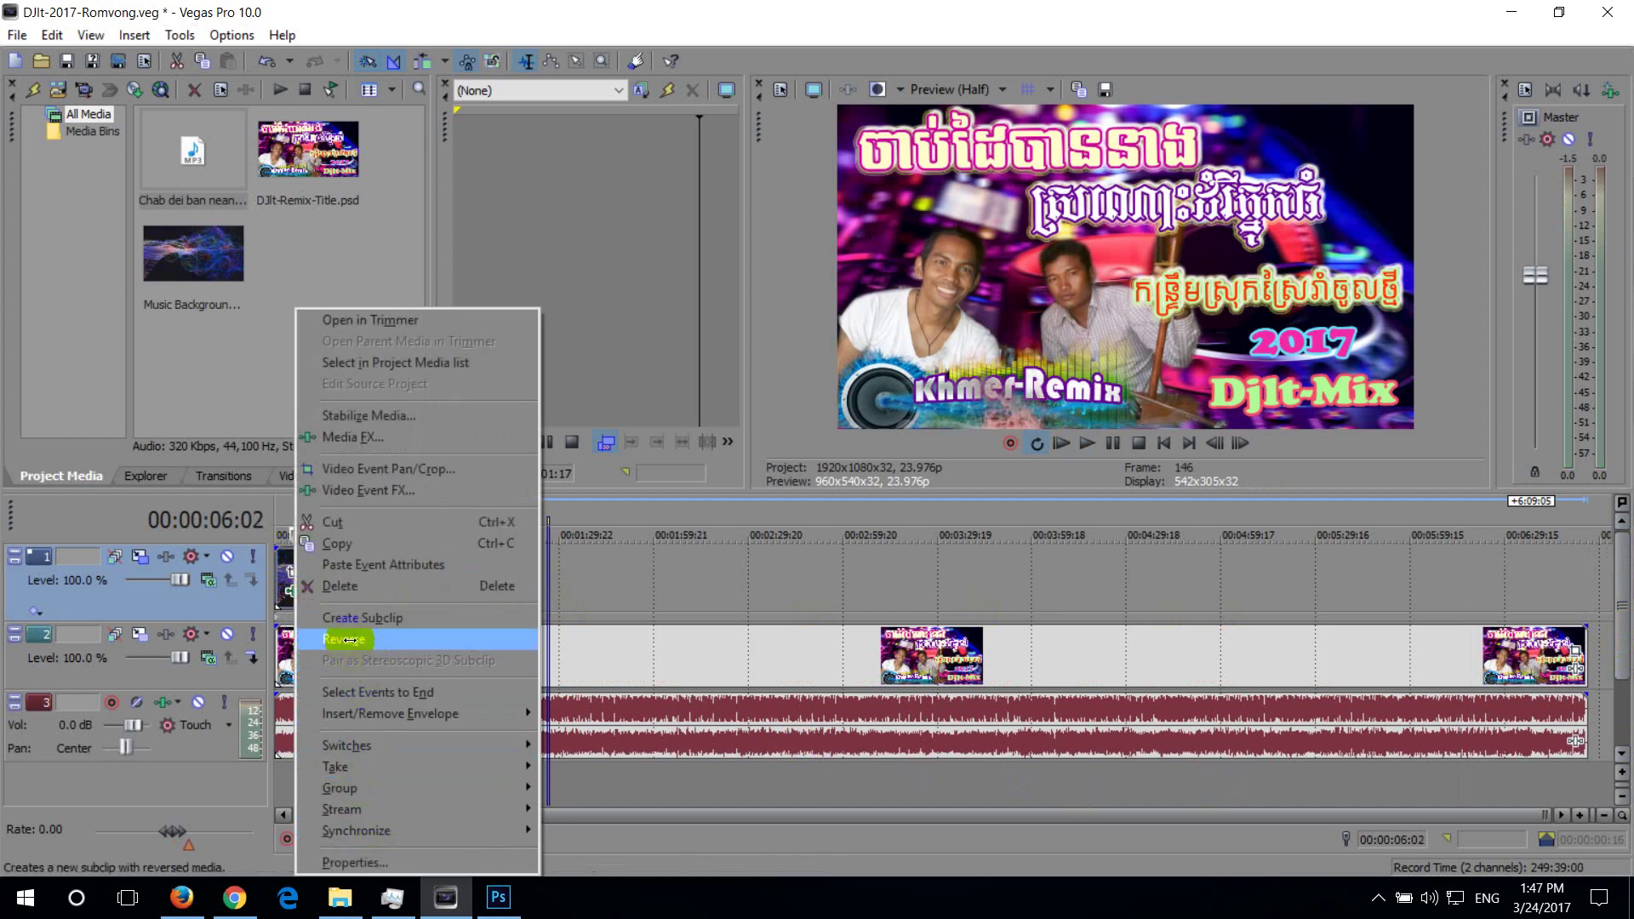
pyautogui.click(390, 545)
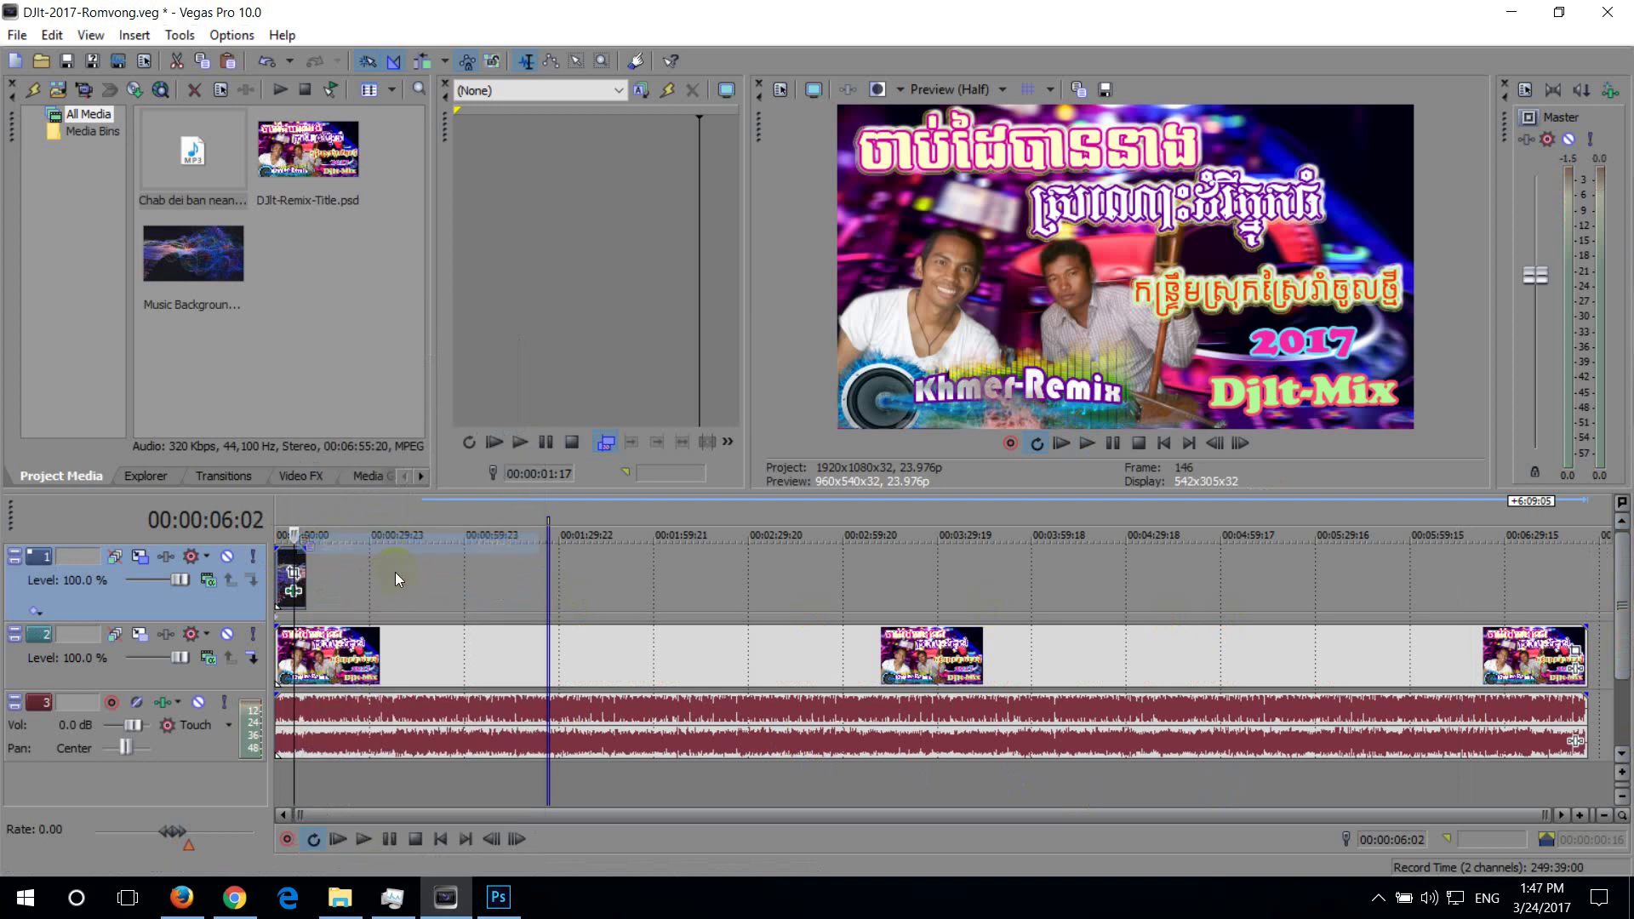
pyautogui.click(318, 588)
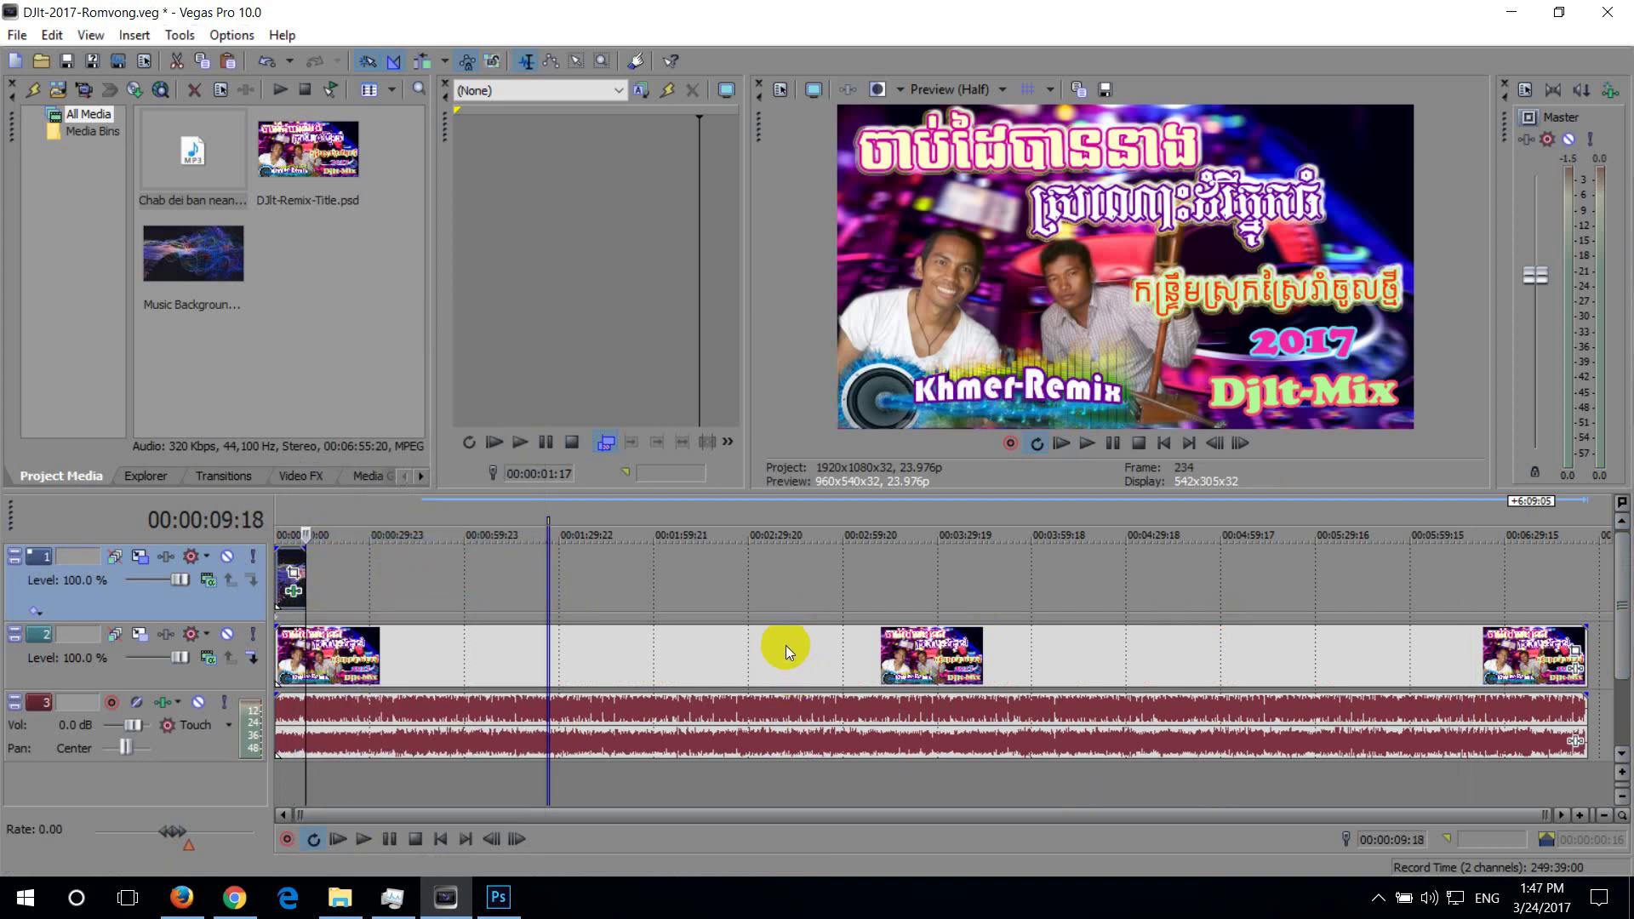
pyautogui.hotkey('ctrl', 'v')
pyautogui.hotkey('ctrl', 'v')
pyautogui.hotkey('ctrl', 'v')
pyautogui.hotkey('ctrl', 'v')
pyautogui.hotkey('ctrl', 'v')
pyautogui.hotkey('ctrl', 'v')
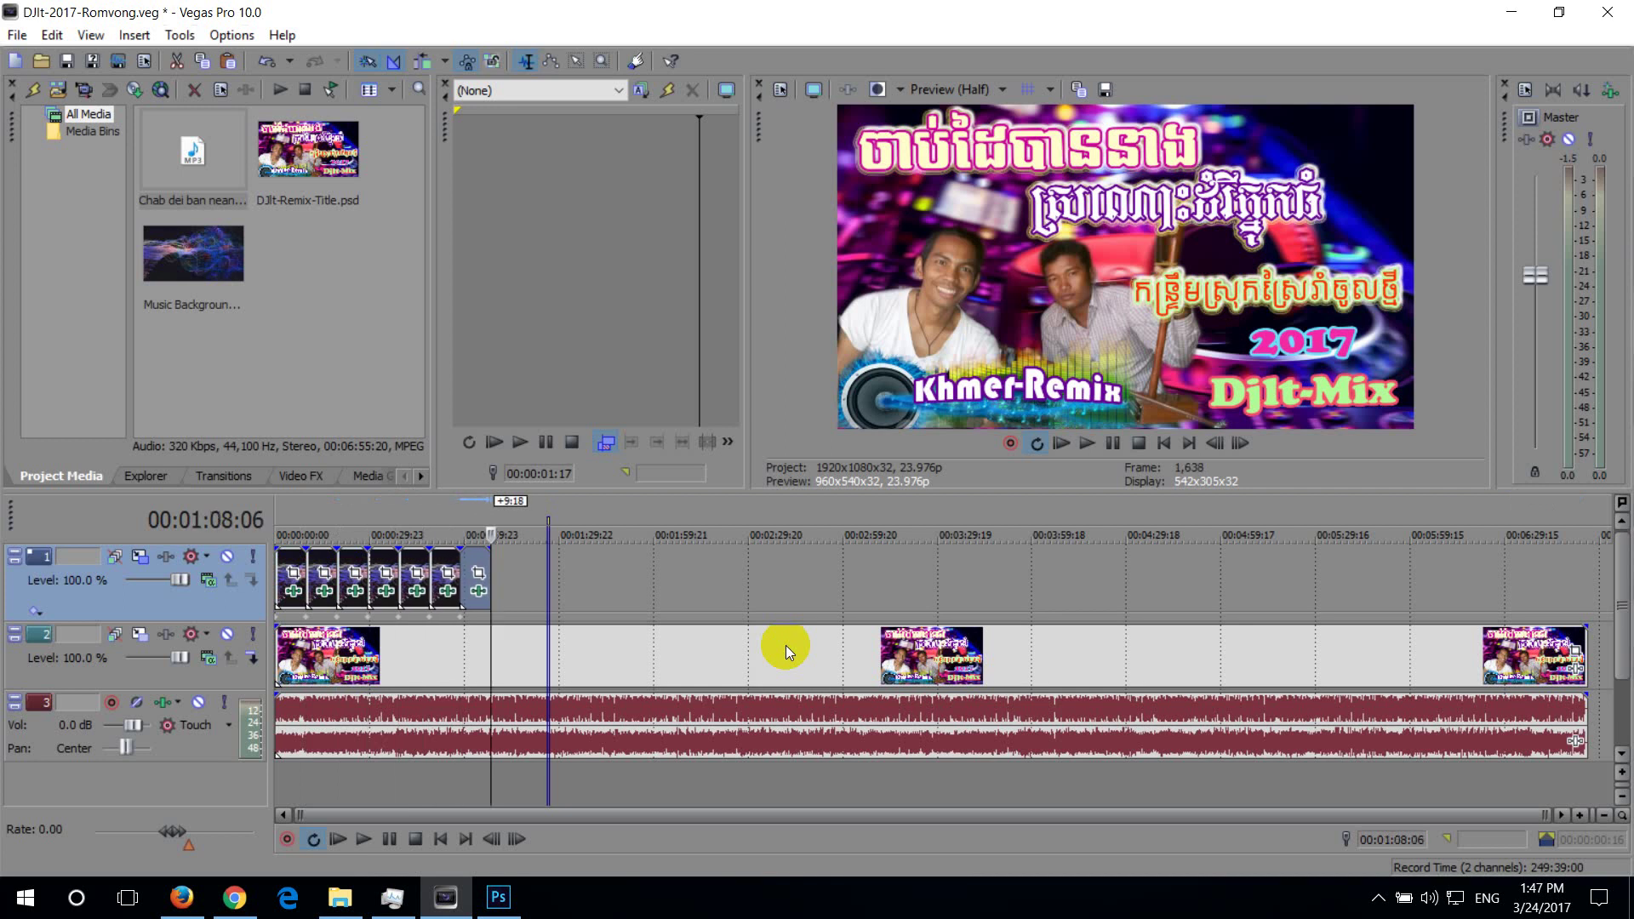
pyautogui.hotkey('ctrl', 'v')
pyautogui.hotkey('ctrl', 'v')
pyautogui.hotkey('ctrl', 'v')
pyautogui.hotkey('ctrl', 'v')
pyautogui.hotkey('ctrl', 'v')
pyautogui.hotkey('ctrl', 'v')
pyautogui.hotkey('ctrl', 'v')
pyautogui.hotkey('ctrl', 'v')
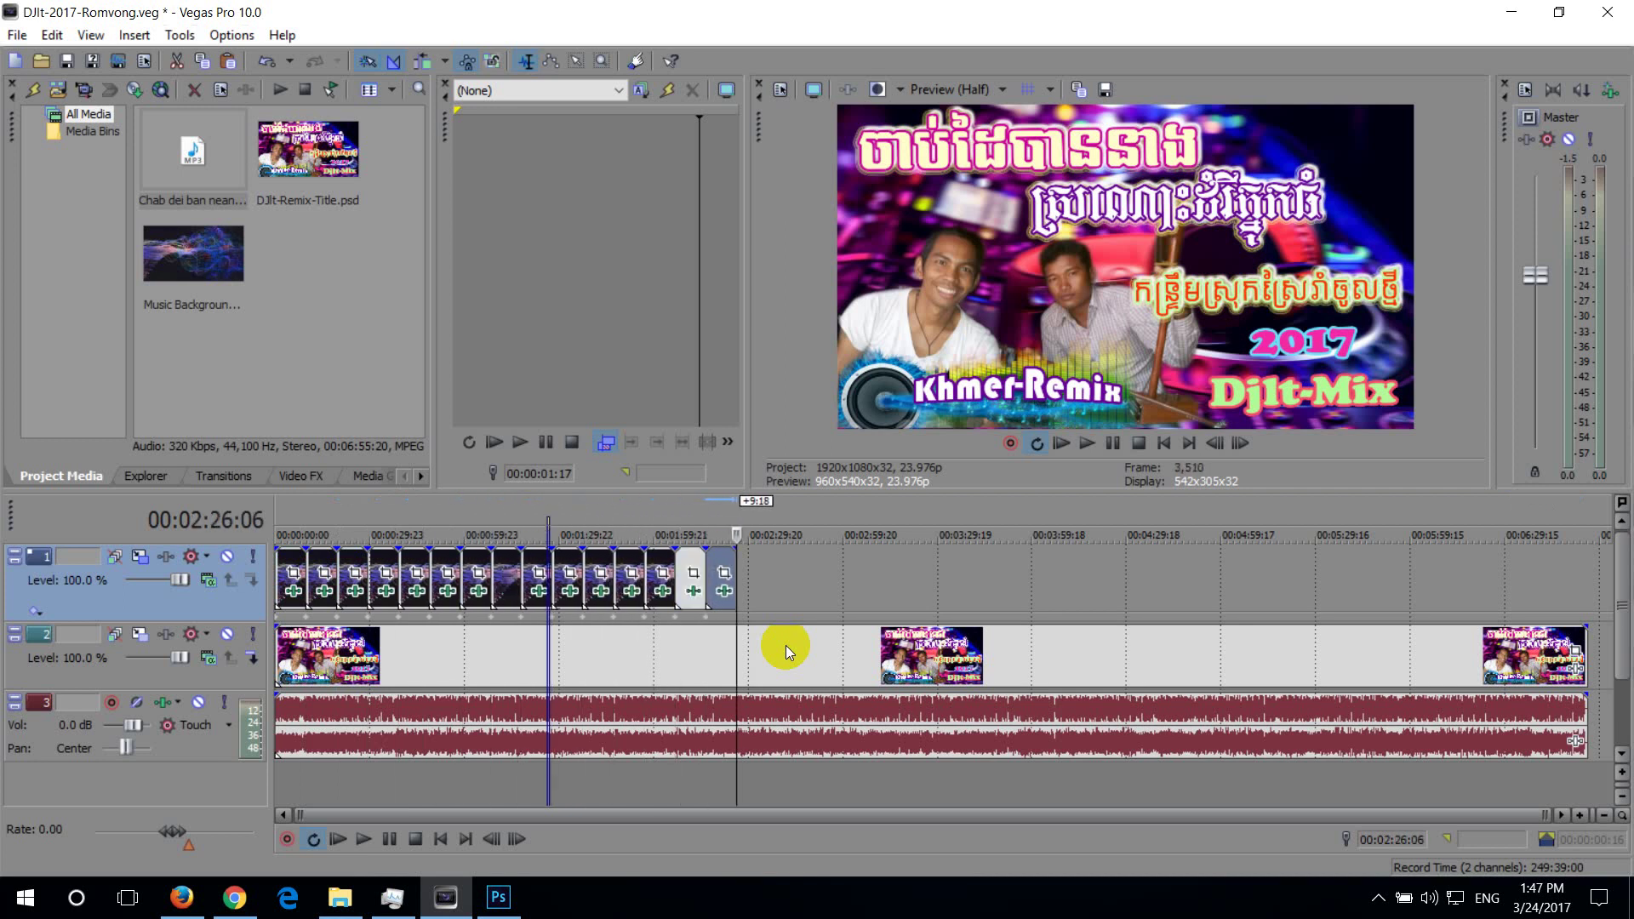
pyautogui.hotkey('ctrl', 'v')
pyautogui.hotkey('ctrl', 'v')
pyautogui.hotkey('ctrl', 'v')
pyautogui.hotkey('ctrl', 'v')
pyautogui.hotkey('ctrl', 'v')
pyautogui.hotkey('ctrl', 'v')
pyautogui.hotkey('ctrl', 'v')
pyautogui.hotkey('ctrl', 'v')
pyautogui.hotkey('ctrl', 'v')
pyautogui.hotkey('ctrl', 'v')
pyautogui.hotkey('ctrl', 'v')
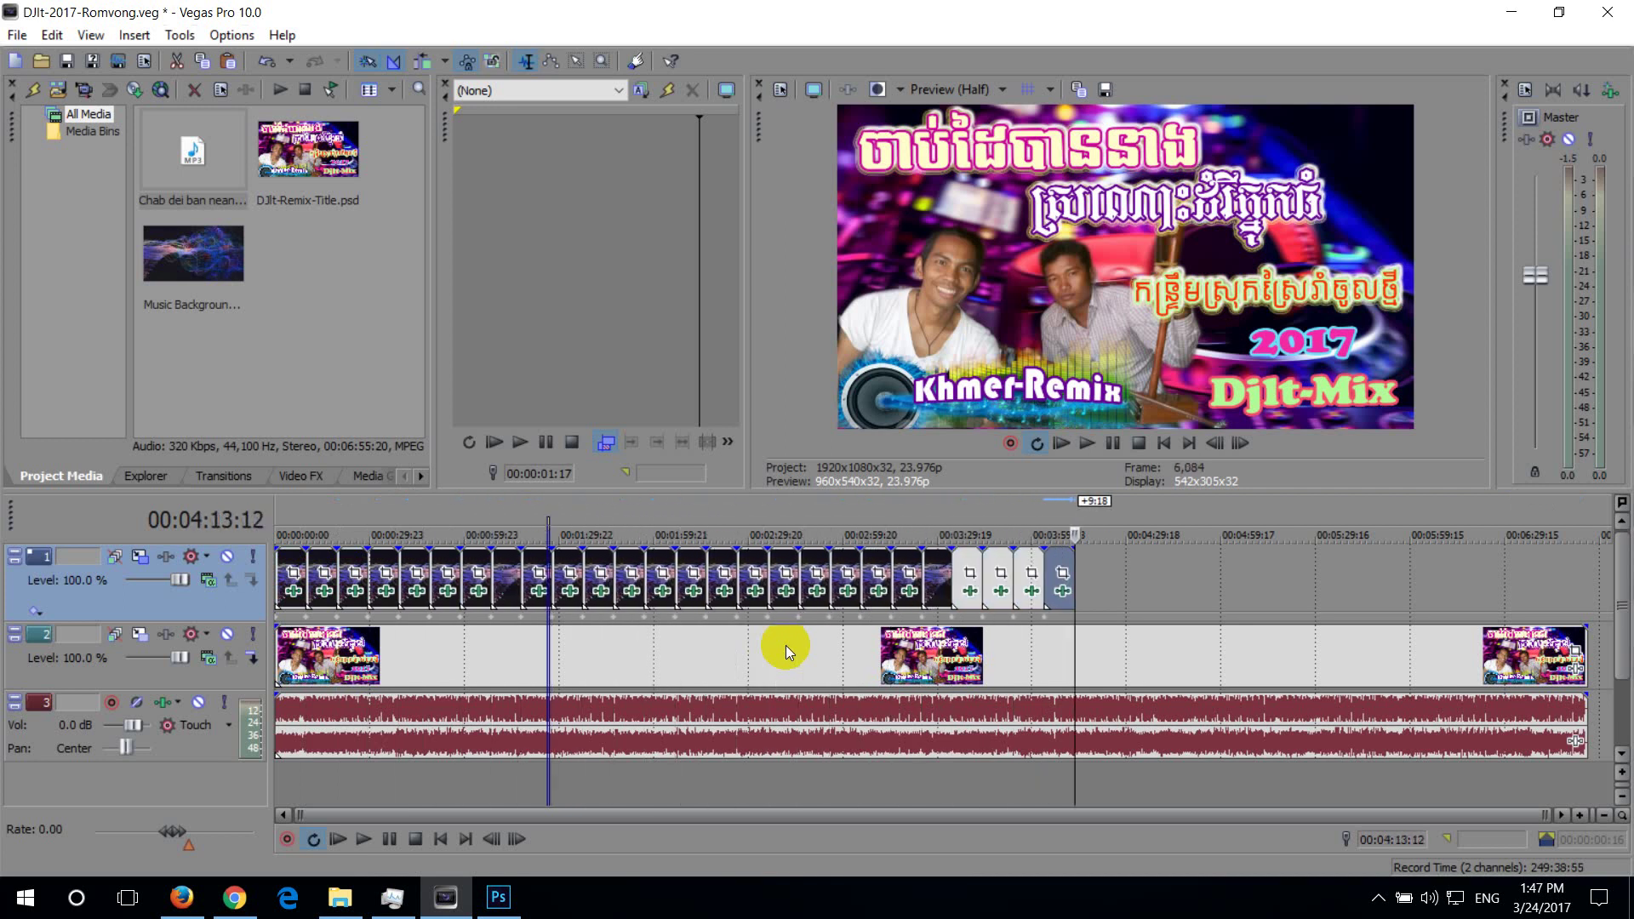
pyautogui.hotkey('ctrl', 'v')
pyautogui.hotkey('ctrl', 'v')
pyautogui.hotkey('ctrl', 'v')
pyautogui.hotkey('ctrl', 'v')
pyautogui.hotkey('ctrl', 'v')
pyautogui.hotkey('ctrl', 'v')
pyautogui.hotkey('ctrl', 'v')
pyautogui.hotkey('ctrl', 'v')
pyautogui.hotkey('ctrl', 'v')
pyautogui.hotkey('ctrl', 'v')
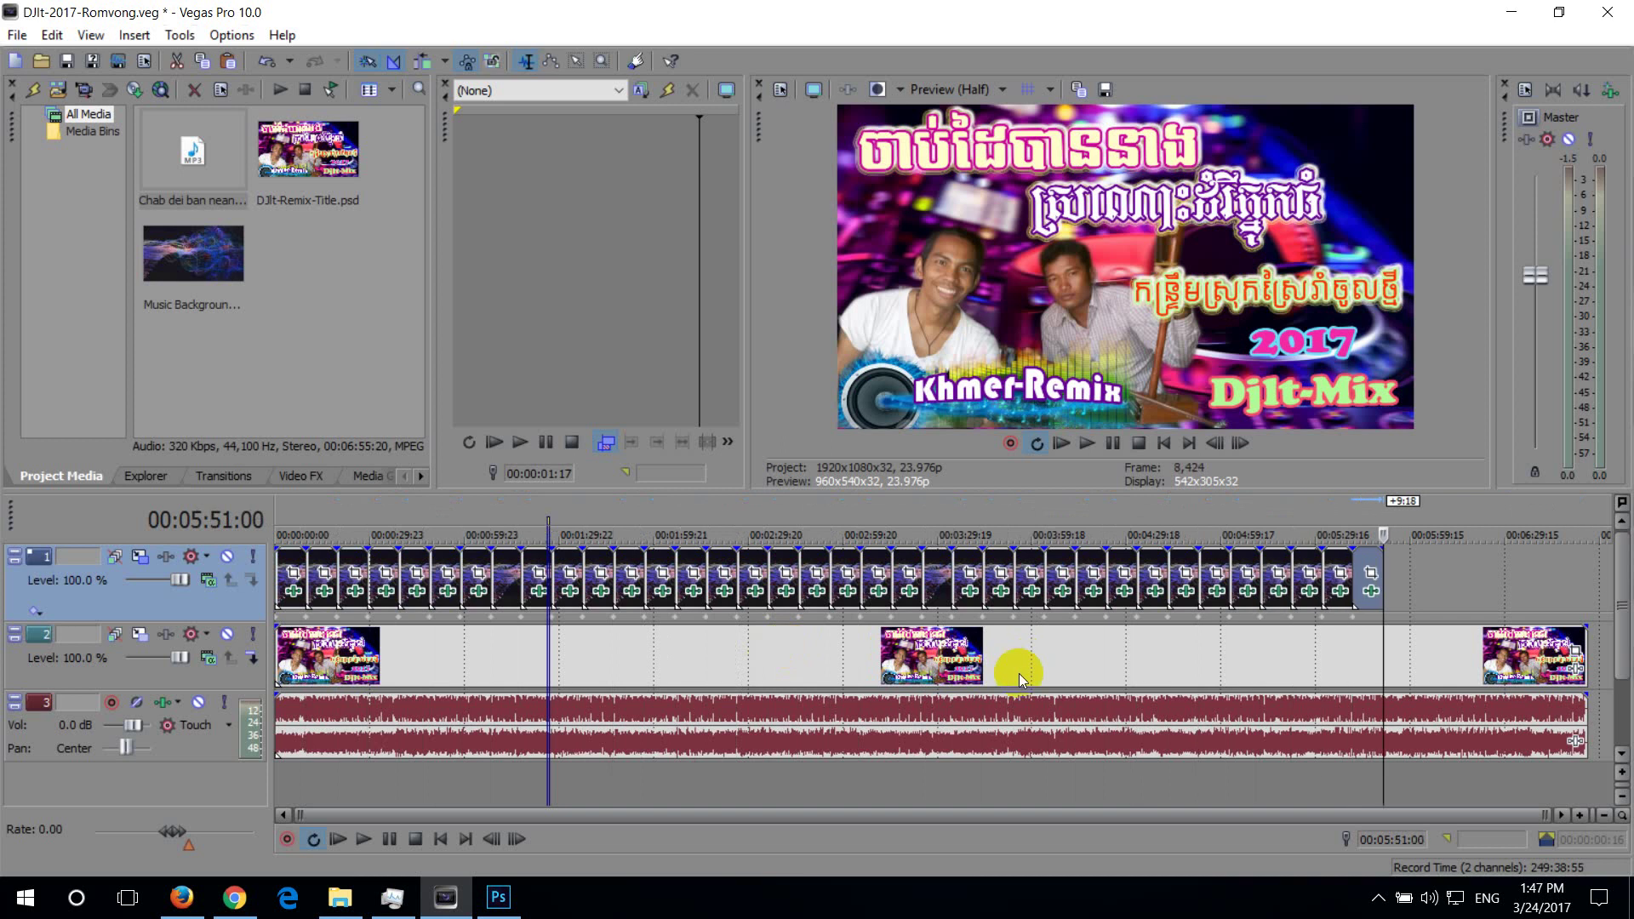
pyautogui.hotkey('ctrl', 'v')
pyautogui.hotkey('ctrl', 'v')
pyautogui.hotkey('ctrl', 'v')
pyautogui.hotkey('ctrl', 'v')
pyautogui.hotkey('ctrl', 'v')
pyautogui.hotkey('ctrl', 'v')
pyautogui.hotkey('ctrl', 'v')
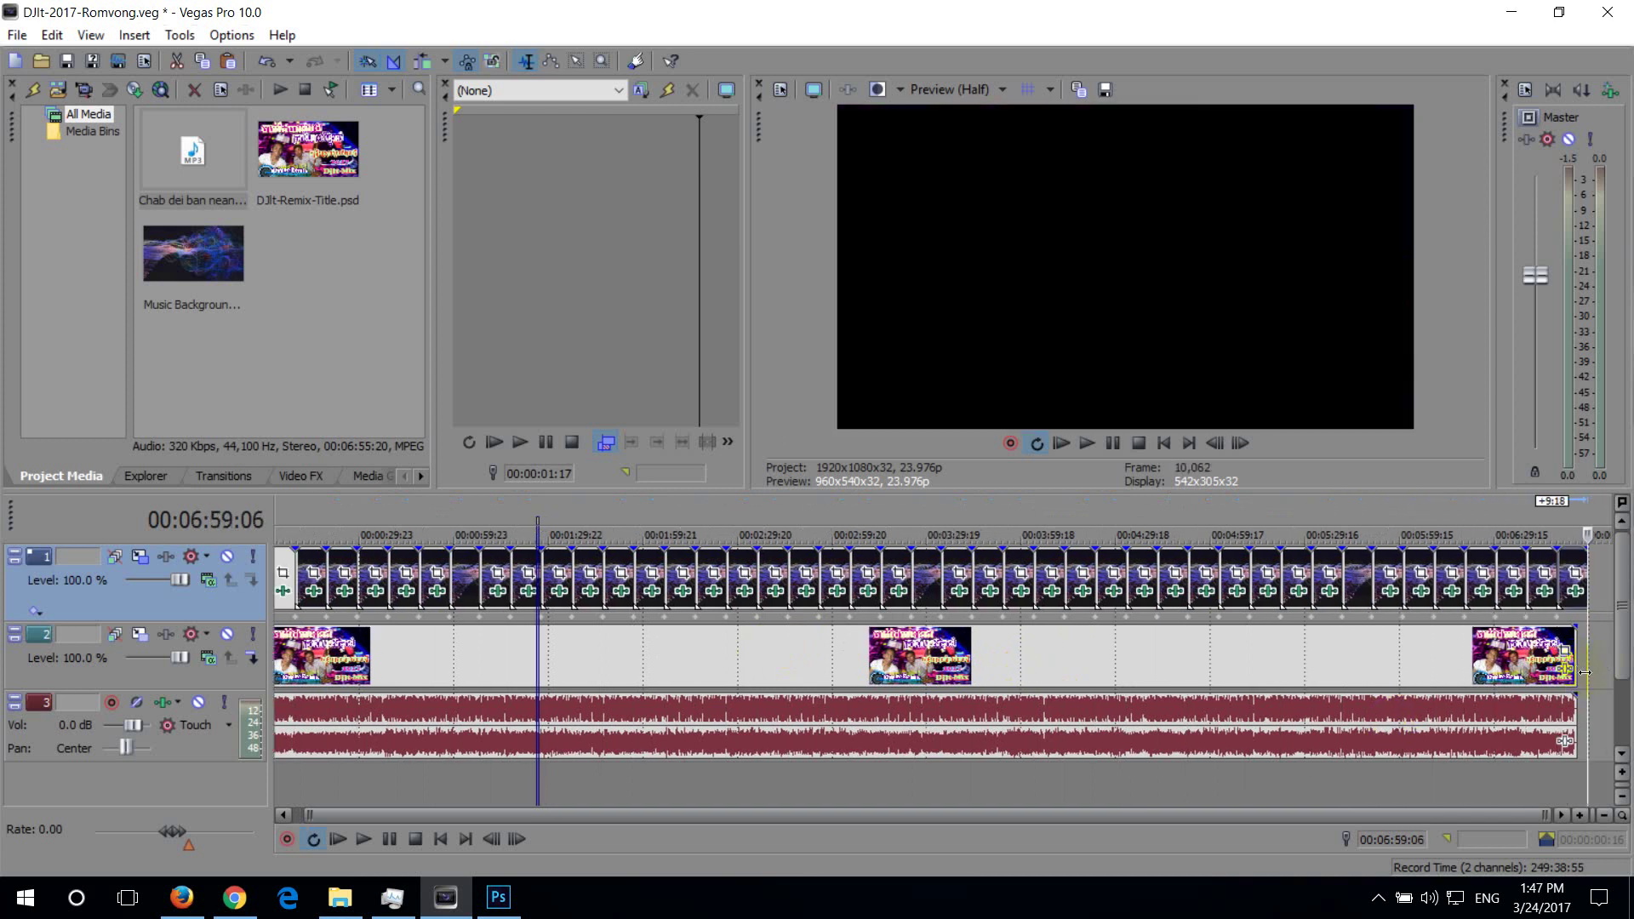
# Play from about 2:41 and scroll the timeline to the song's end to check the background
pyautogui.click(773, 778)
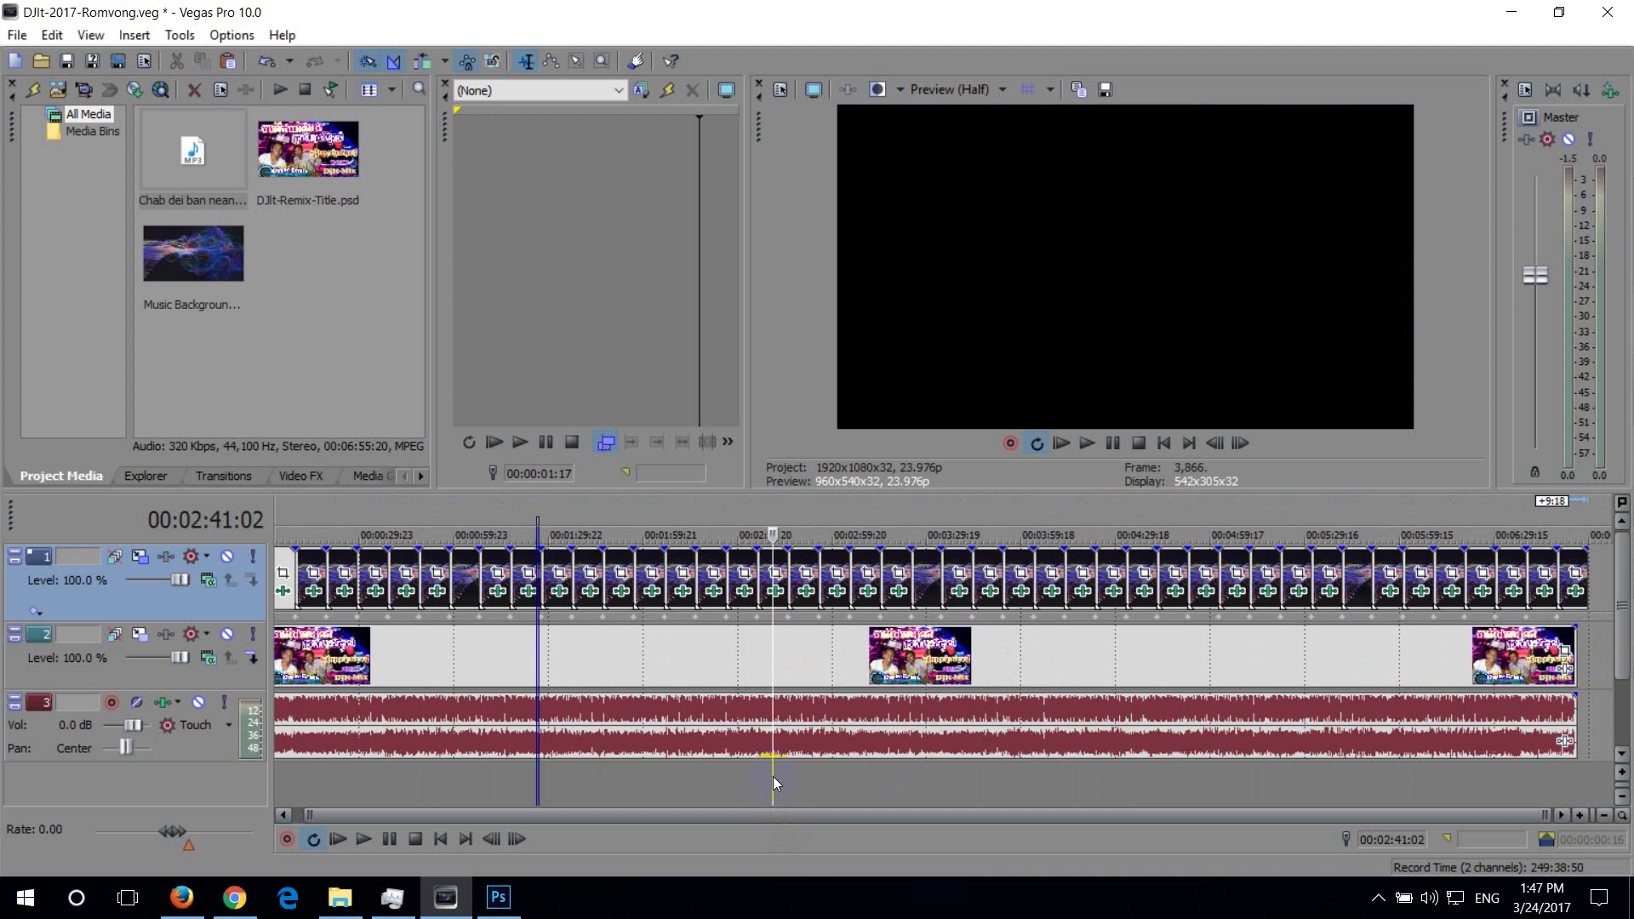
pyautogui.press('space')
pyautogui.scroll(5, 1520, 768)
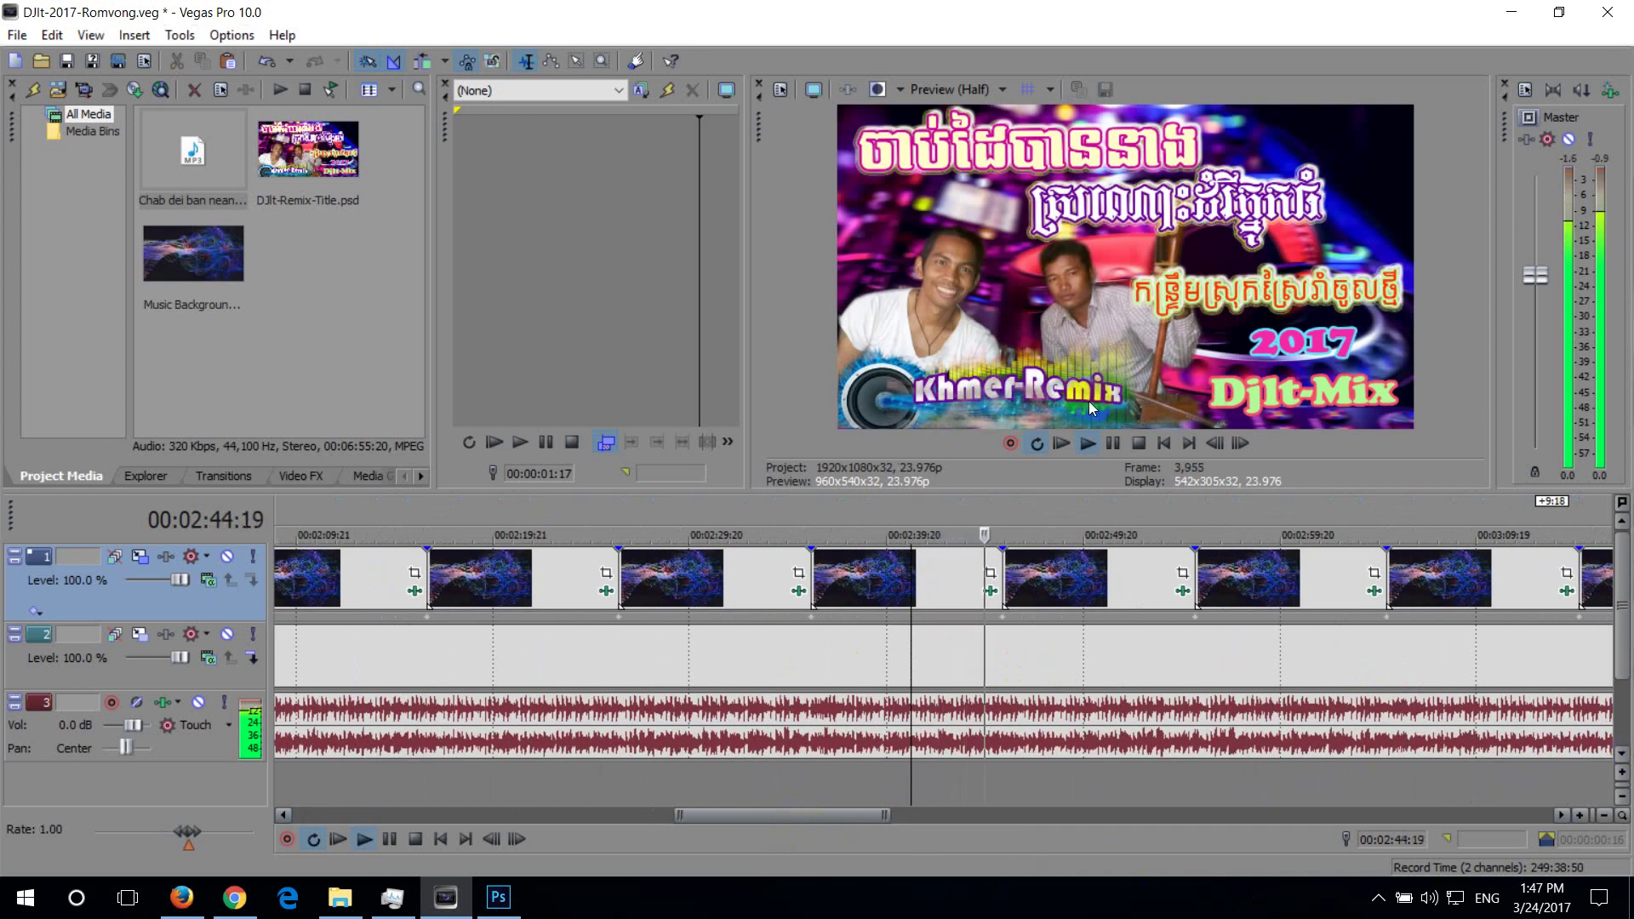
pyautogui.moveTo(814, 815)
pyautogui.mouseDown()
pyautogui.moveTo(1272, 779)
pyautogui.moveTo(1607, 777)
pyautogui.mouseUp()
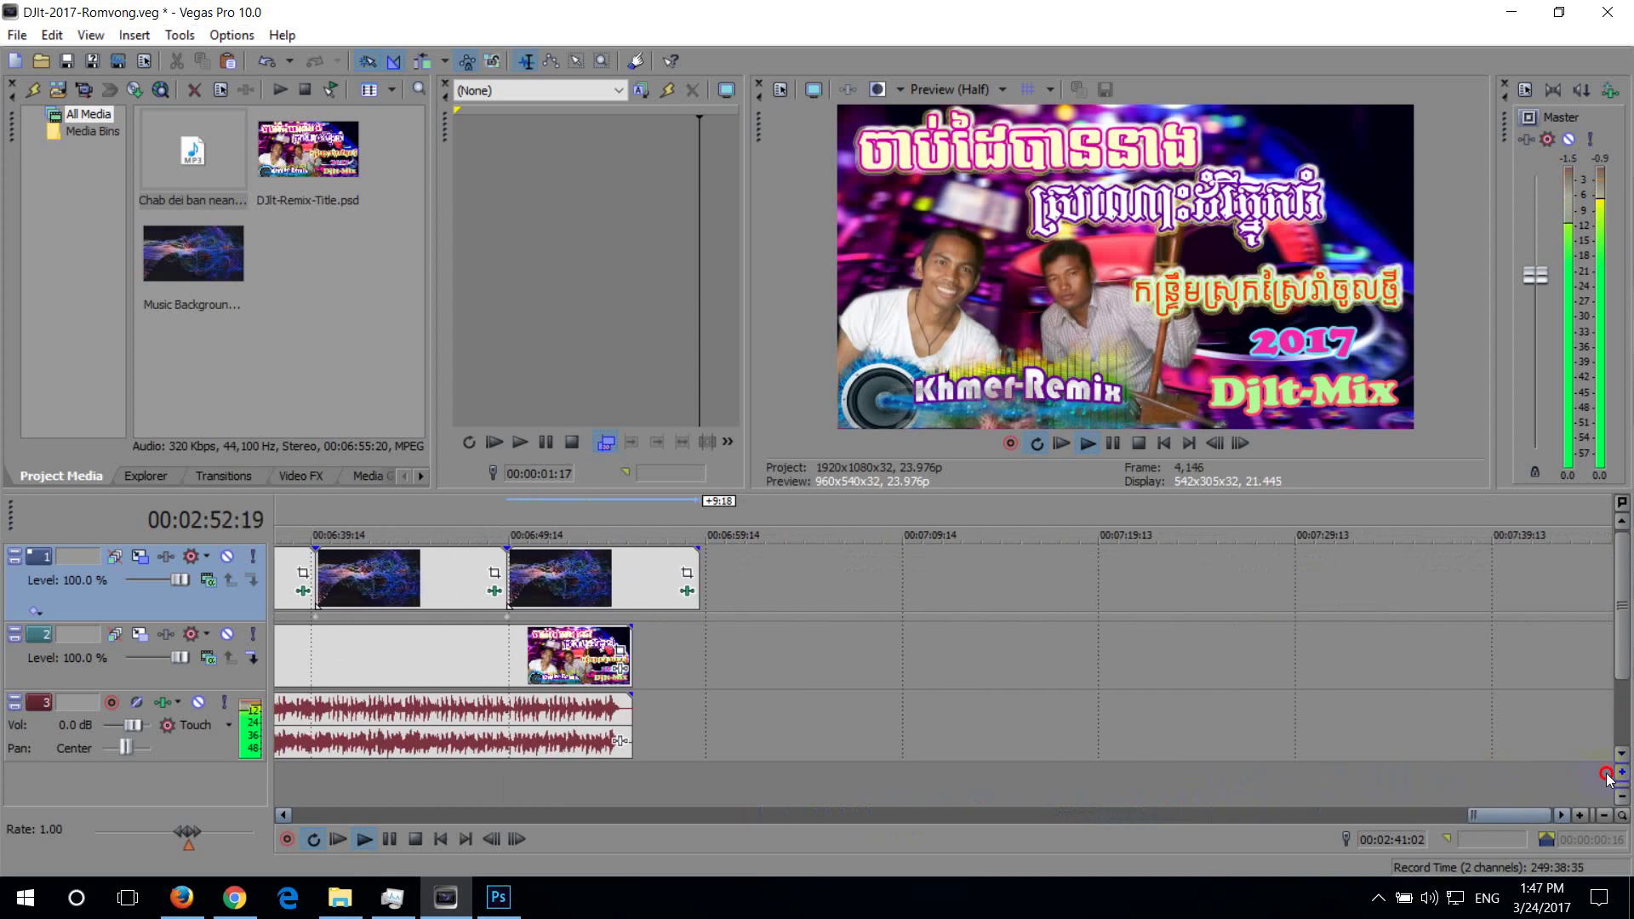
pyautogui.press('space')
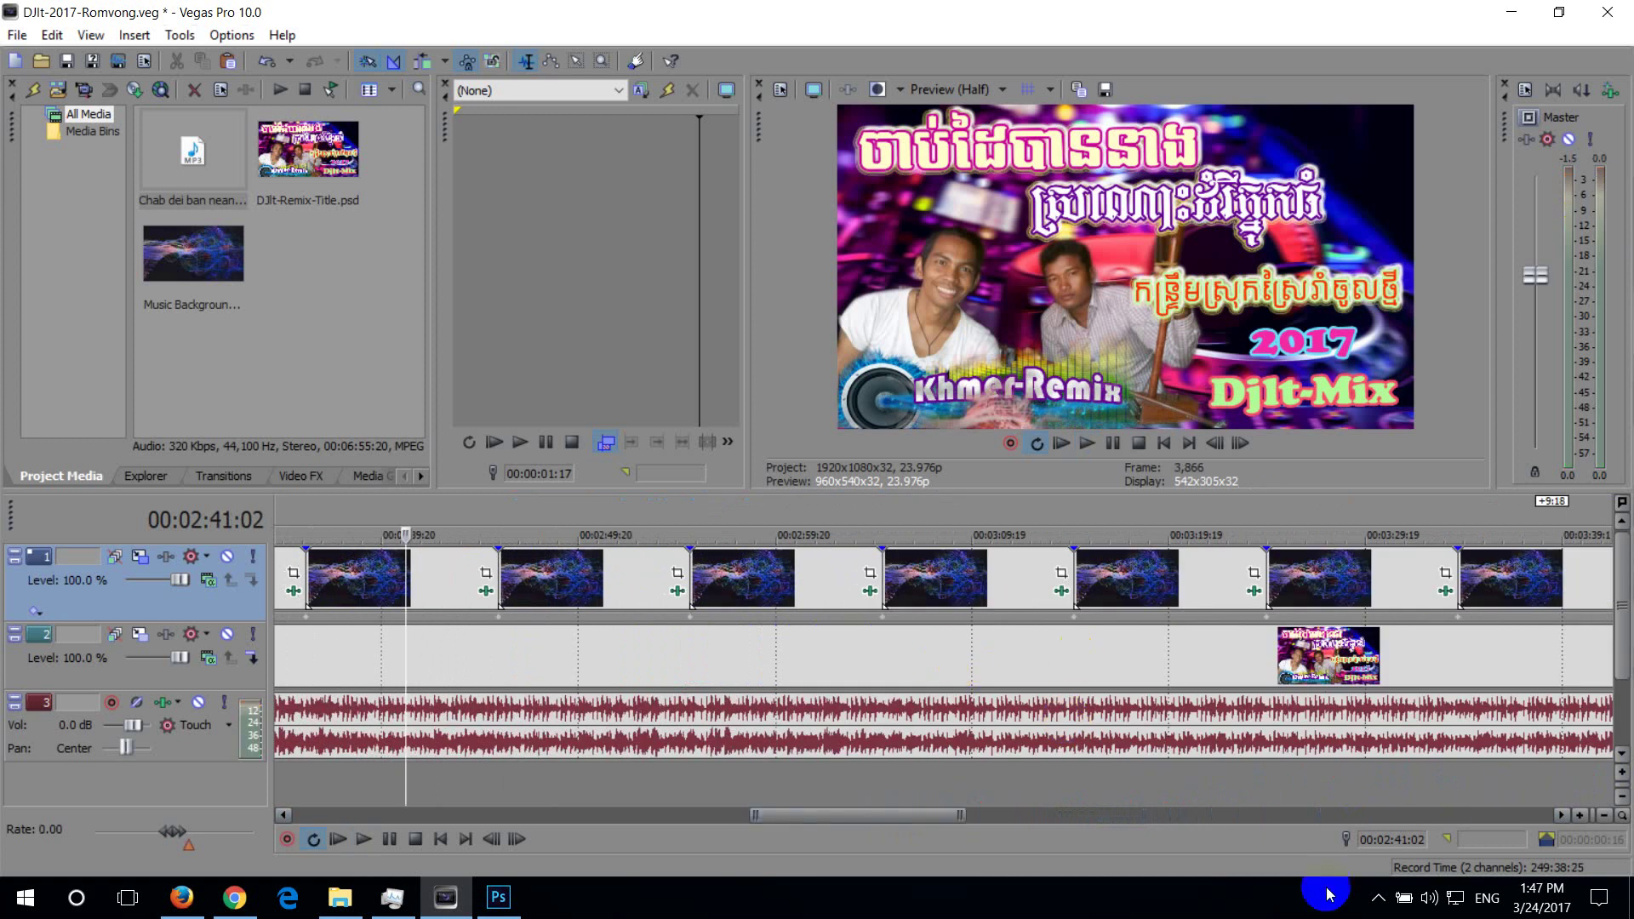
pyautogui.moveTo(917, 815); pyautogui.dragTo(1413, 817)
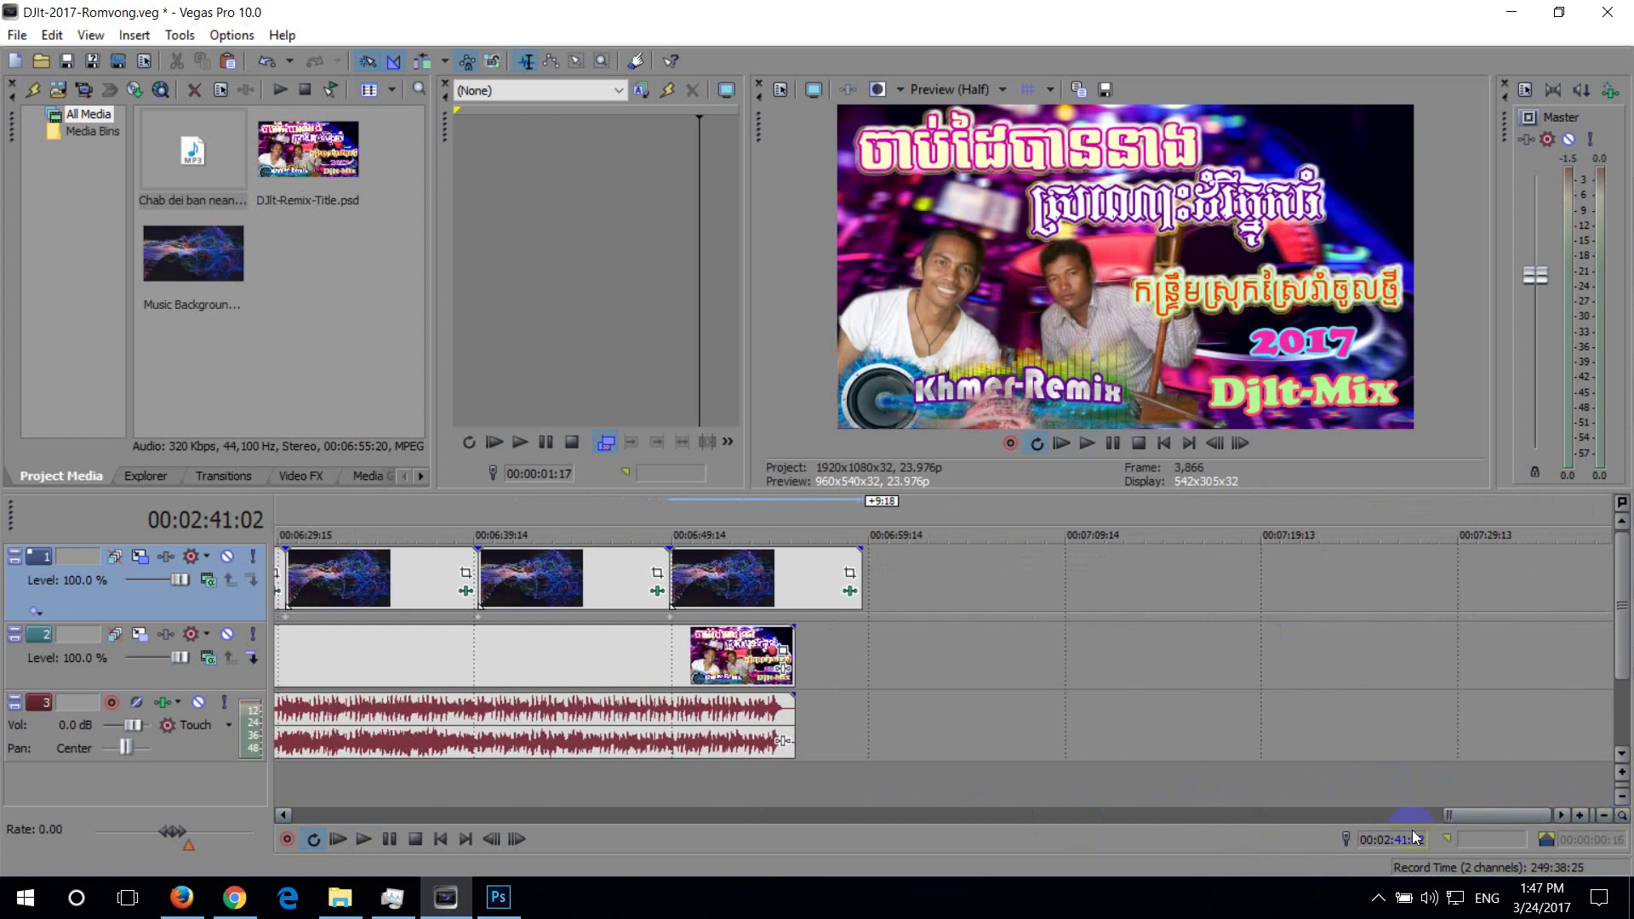
# Split the last background clip at the song's end with S and delete the overhang
pyautogui.click(798, 602)
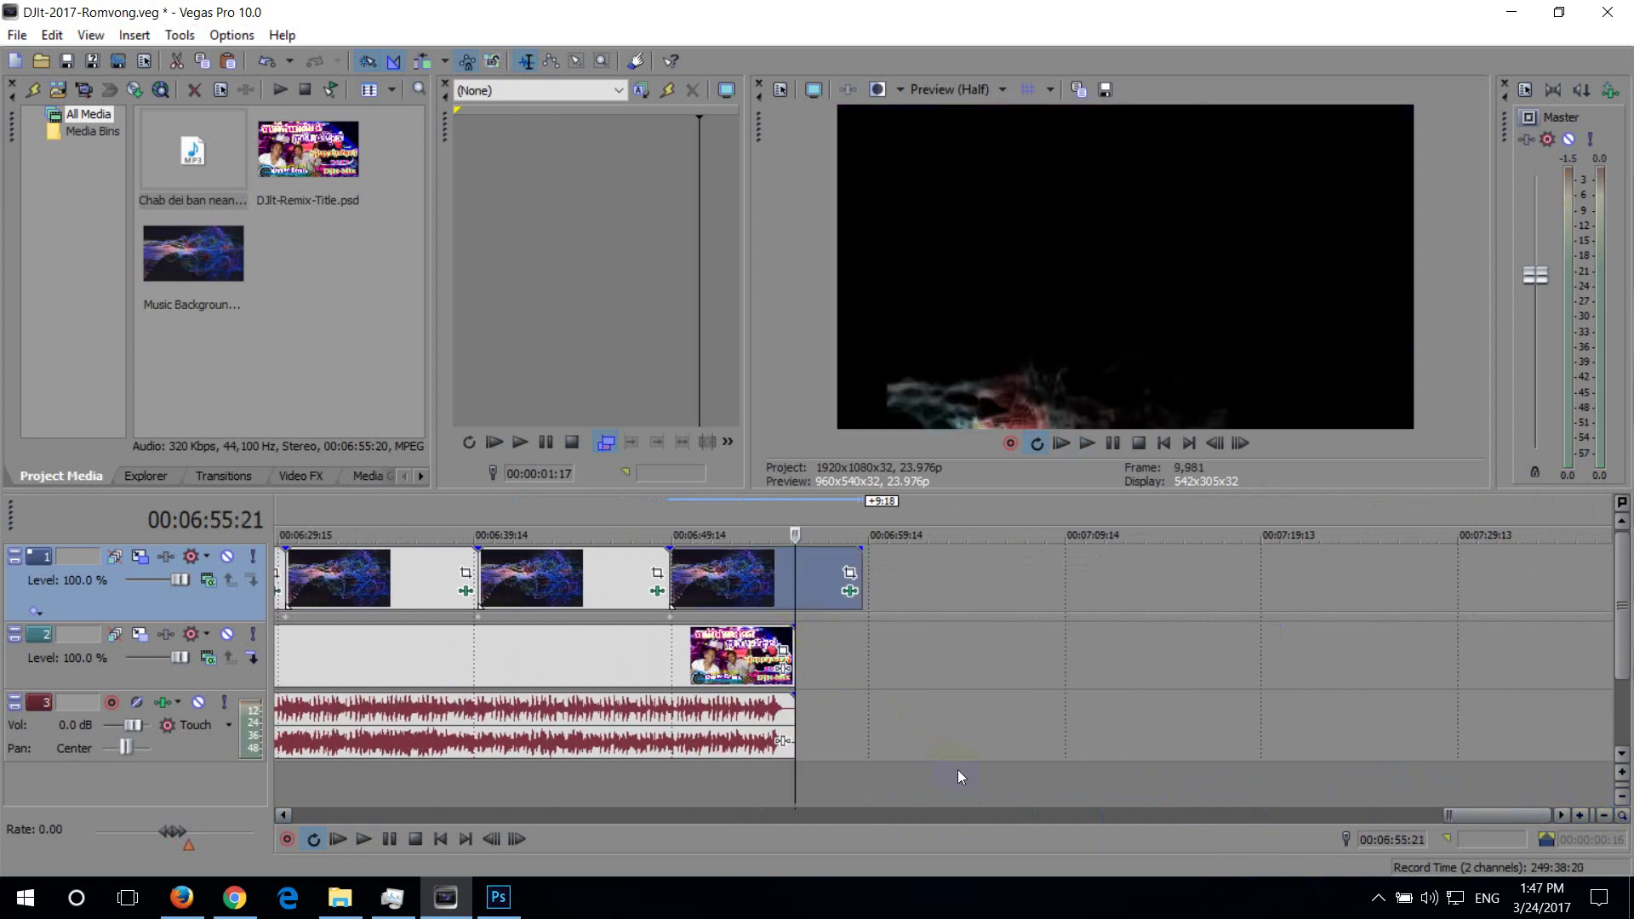
pyautogui.press('s')
pyautogui.click(822, 599)
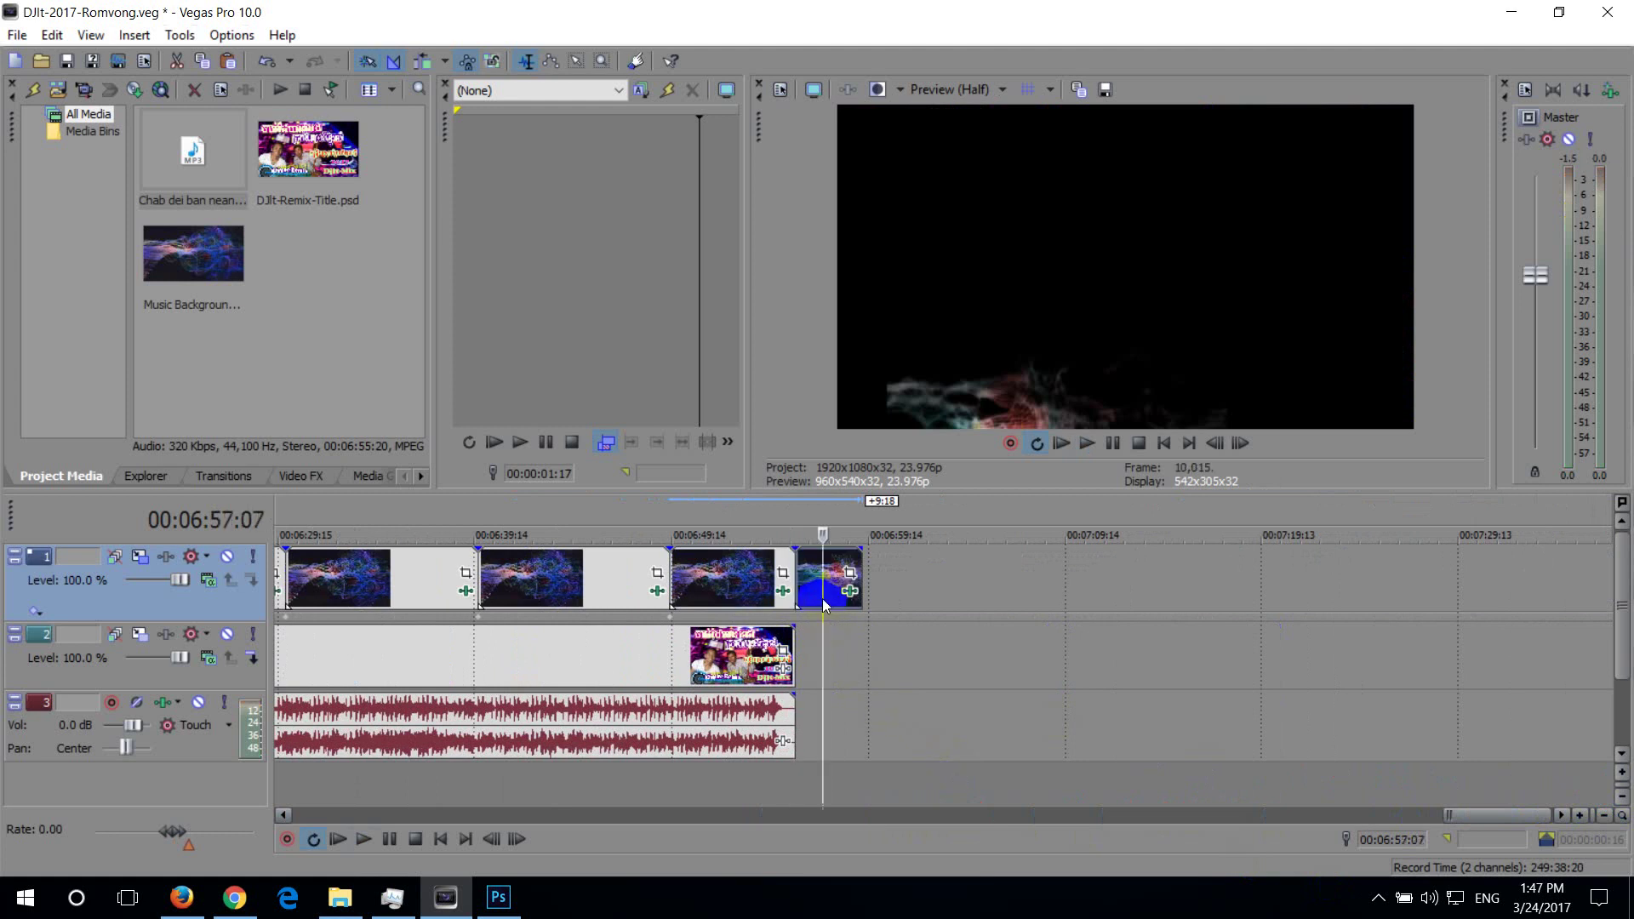
pyautogui.click(832, 589)
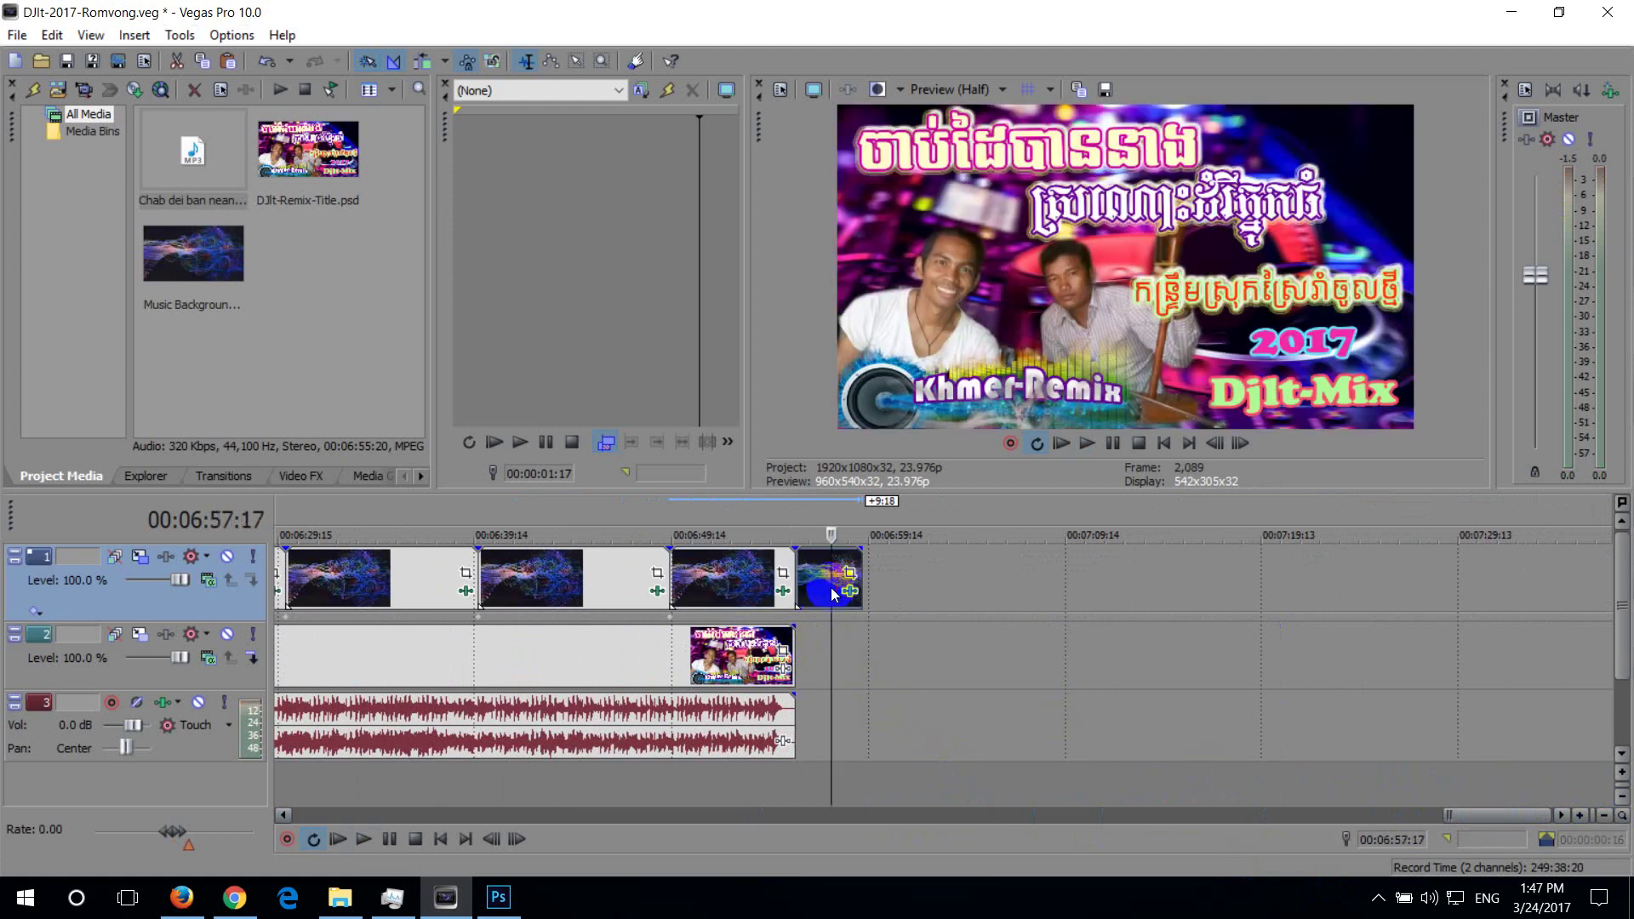
pyautogui.press('Delete')
pyautogui.scroll(-5, 855, 632)
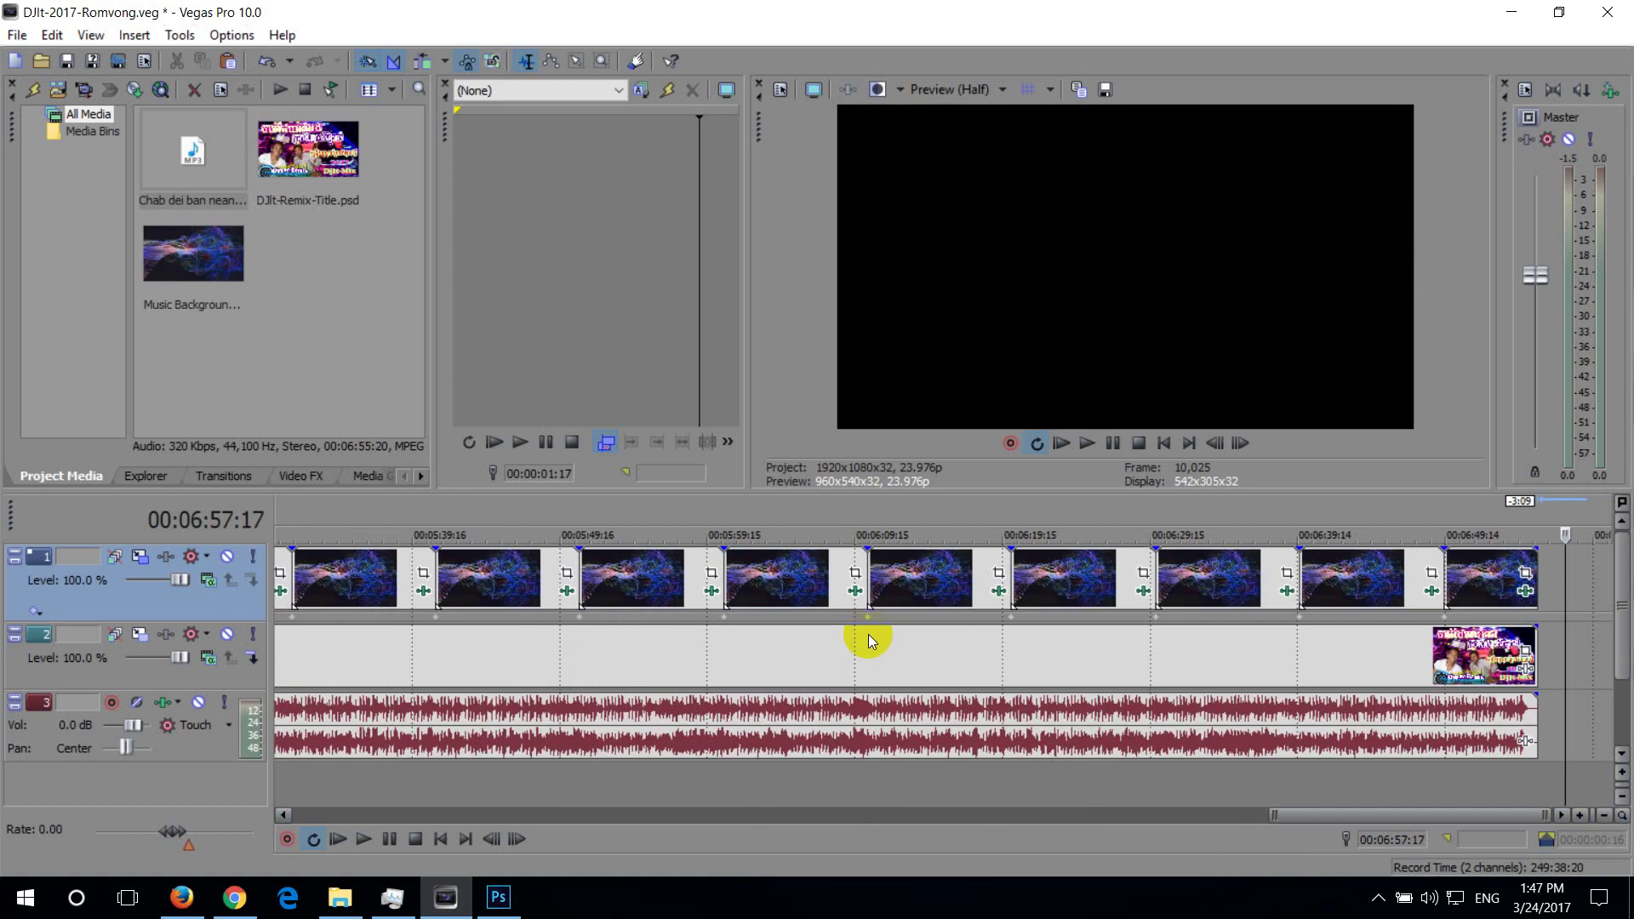
pyautogui.scroll(-5, 868, 635)
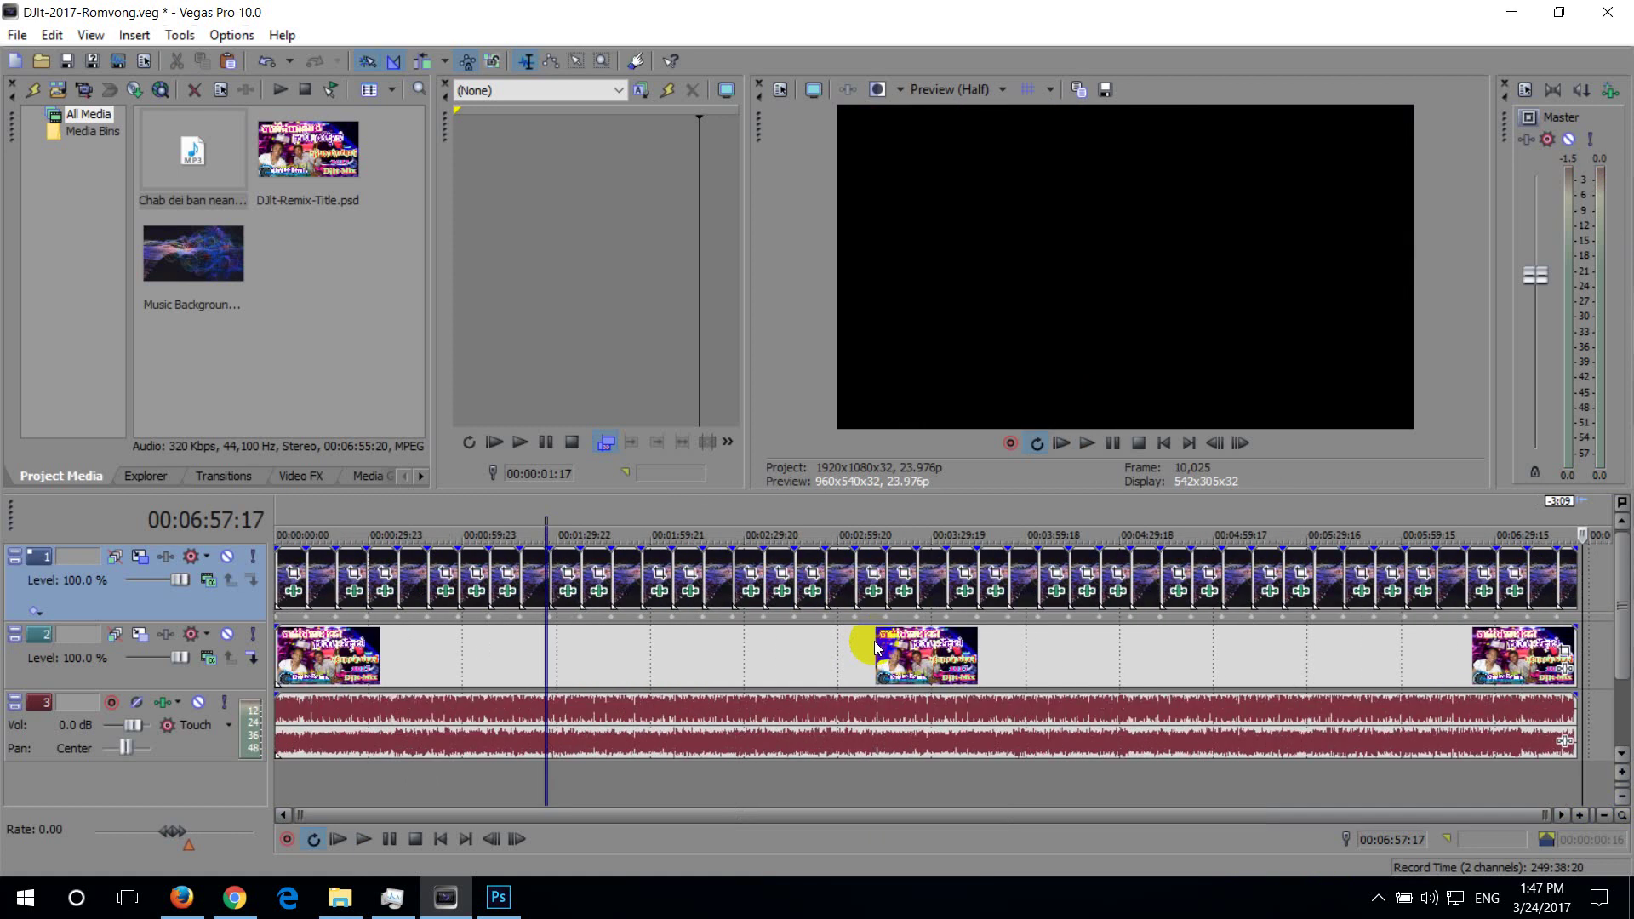
pyautogui.click(1570, 592)
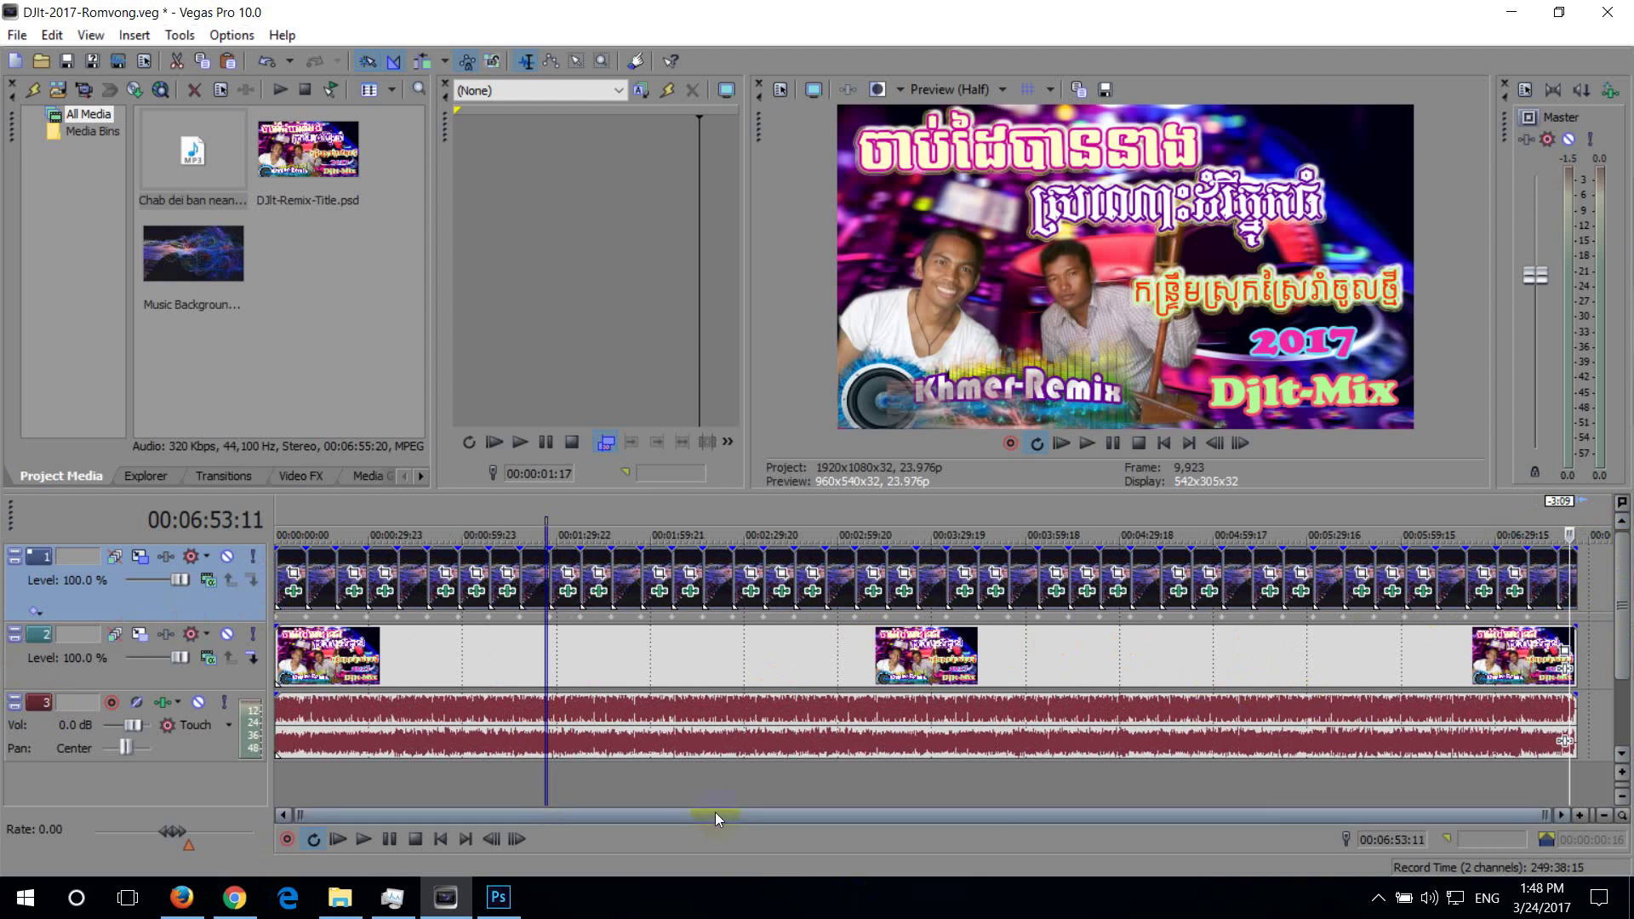
# Group the selected track 1 background clips with Group > Create New and test-drag the group
pyautogui.rightClick(507, 583)
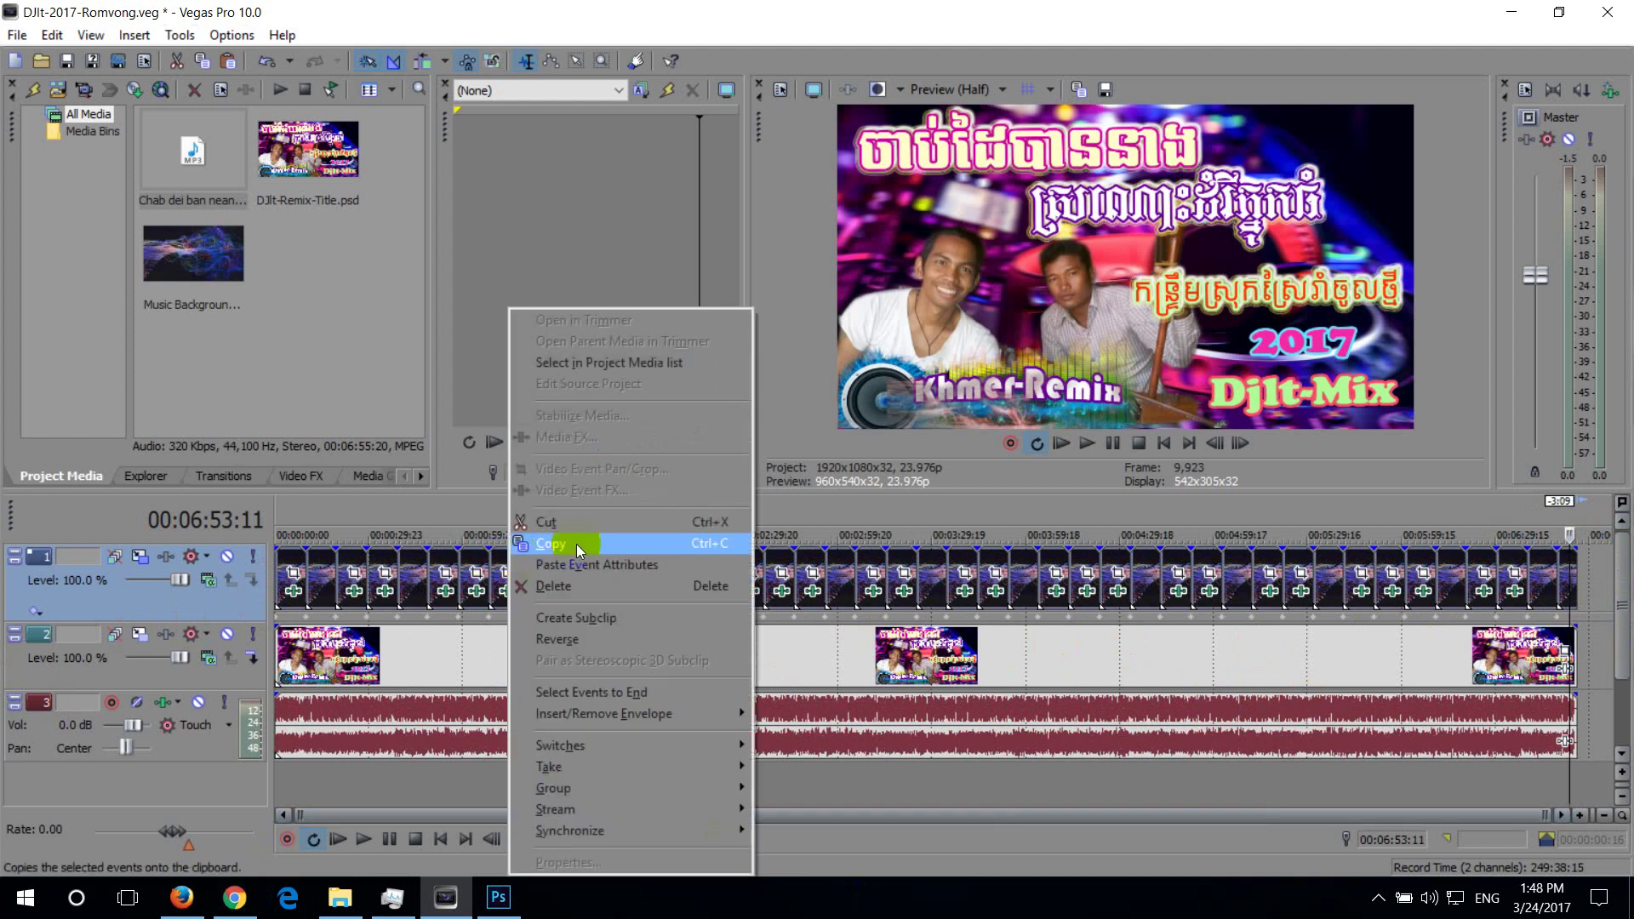
pyautogui.moveTo(713, 752)
pyautogui.moveTo(742, 783)
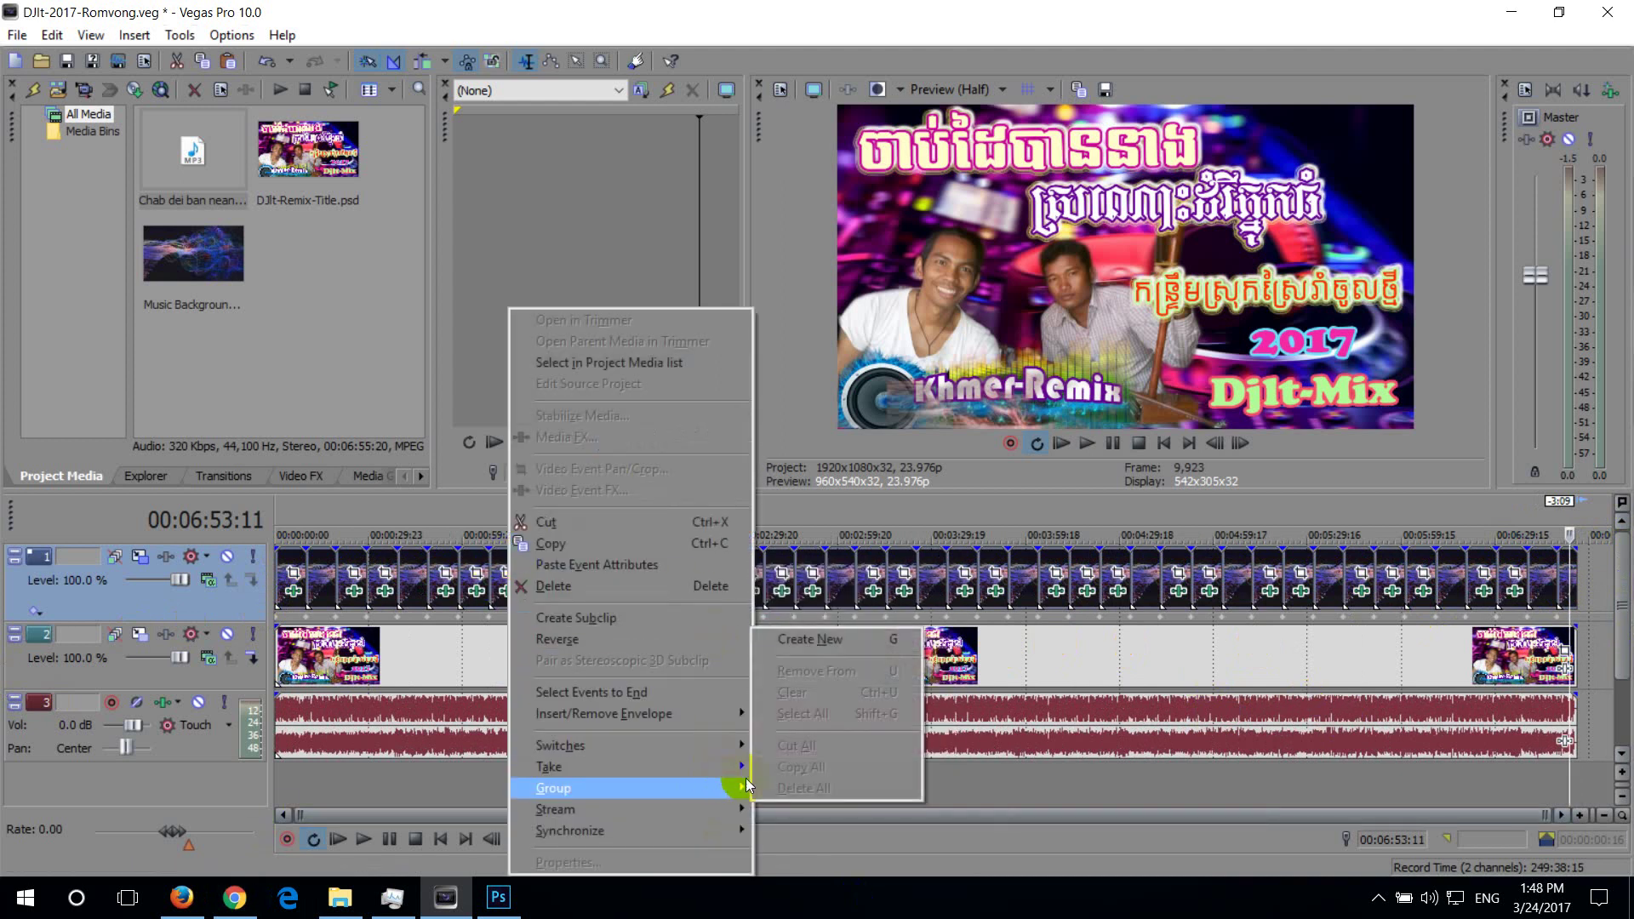
pyautogui.click(822, 642)
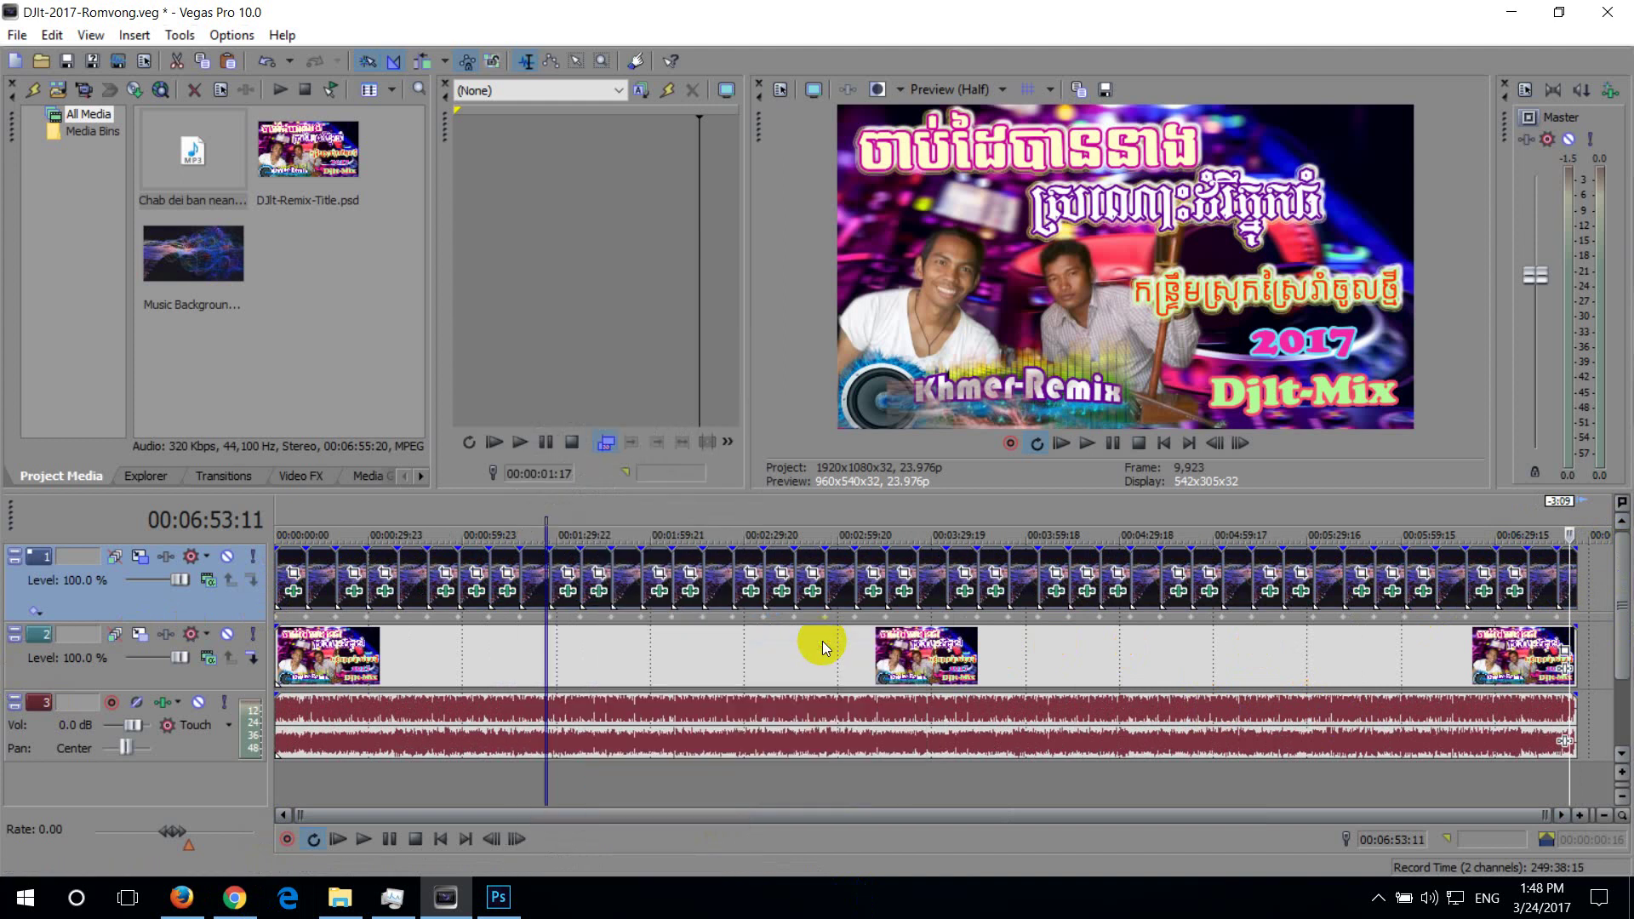
pyautogui.hotkey('ctrl', 'End')
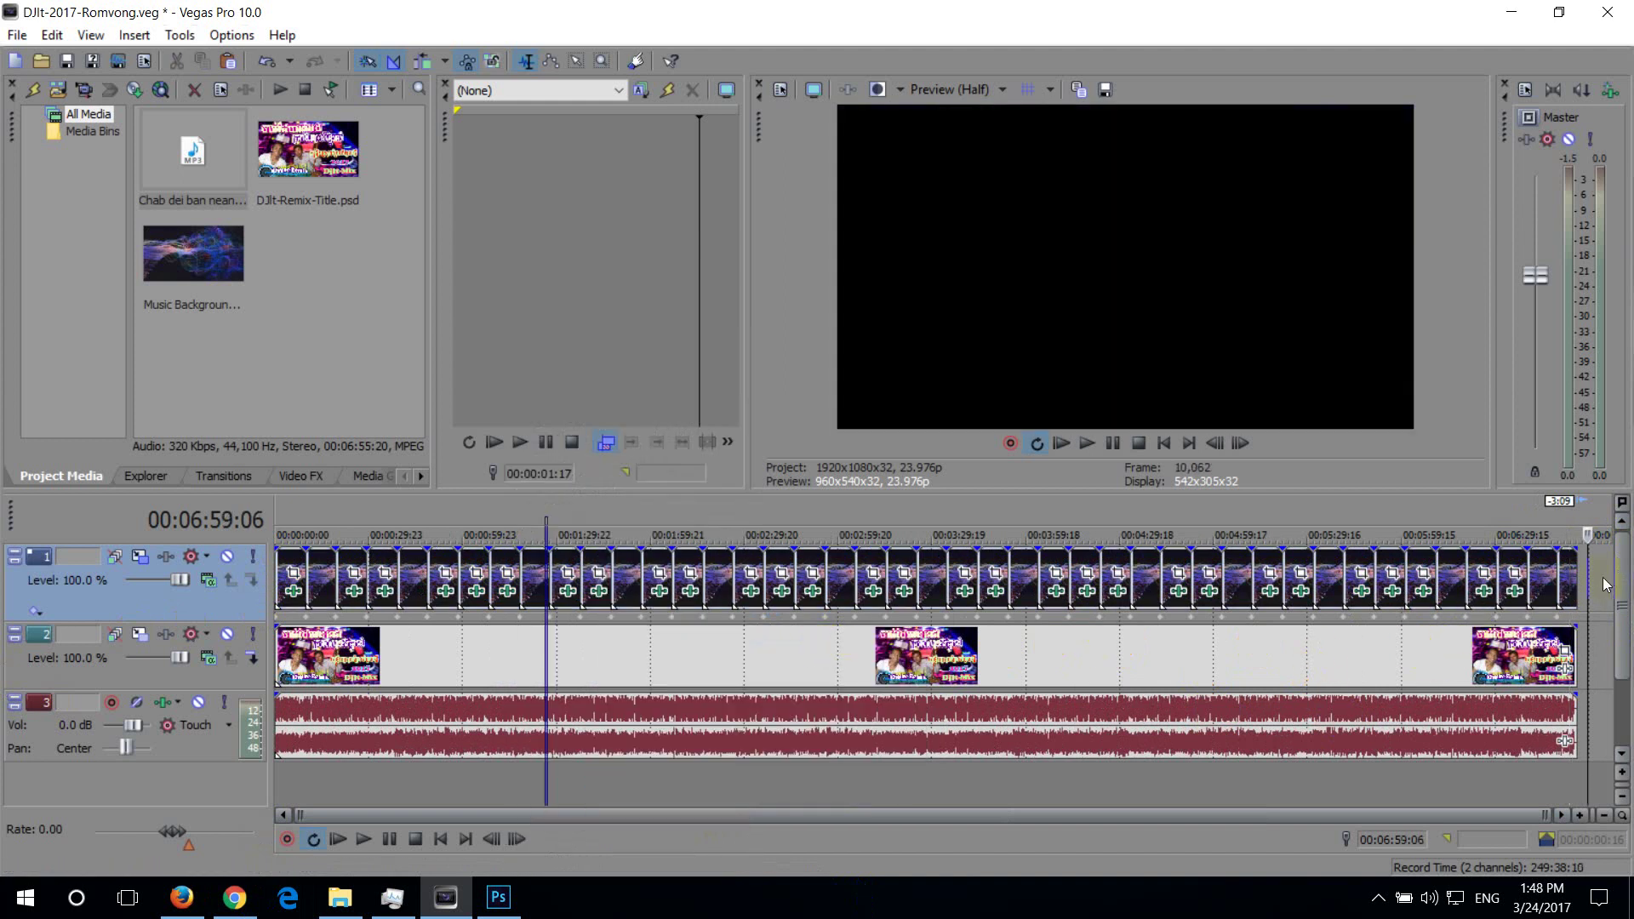
pyautogui.moveTo(1048, 598); pyautogui.dragTo(1026, 587)
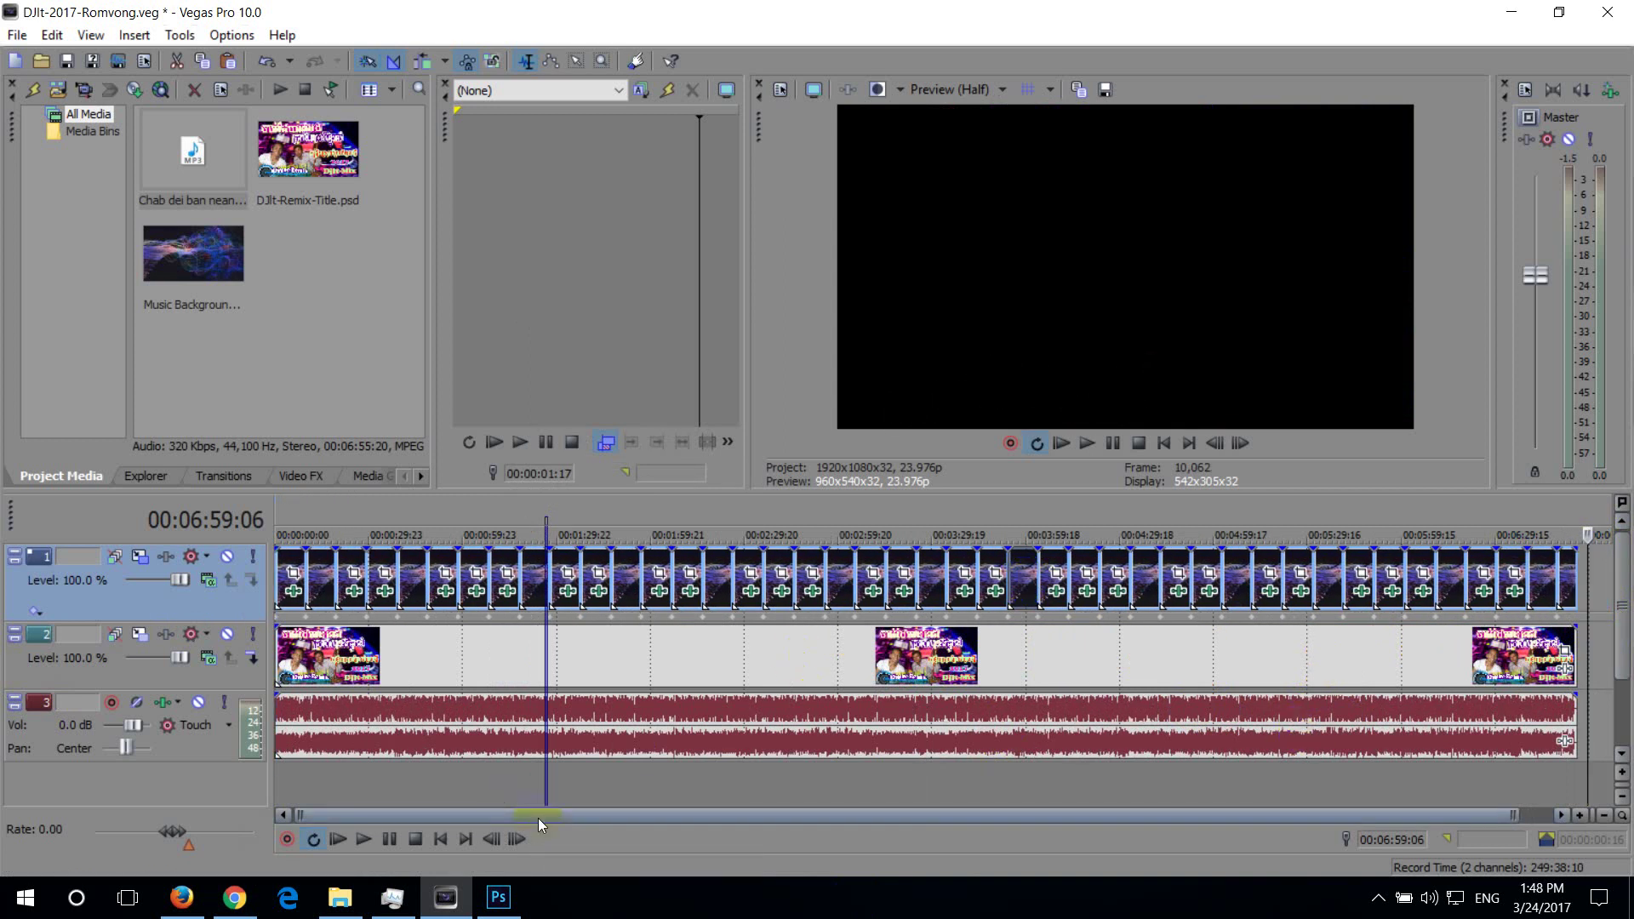
# Scrub the playhead through 1:26 and 0:46 back to the very start
pyautogui.click(696, 895)
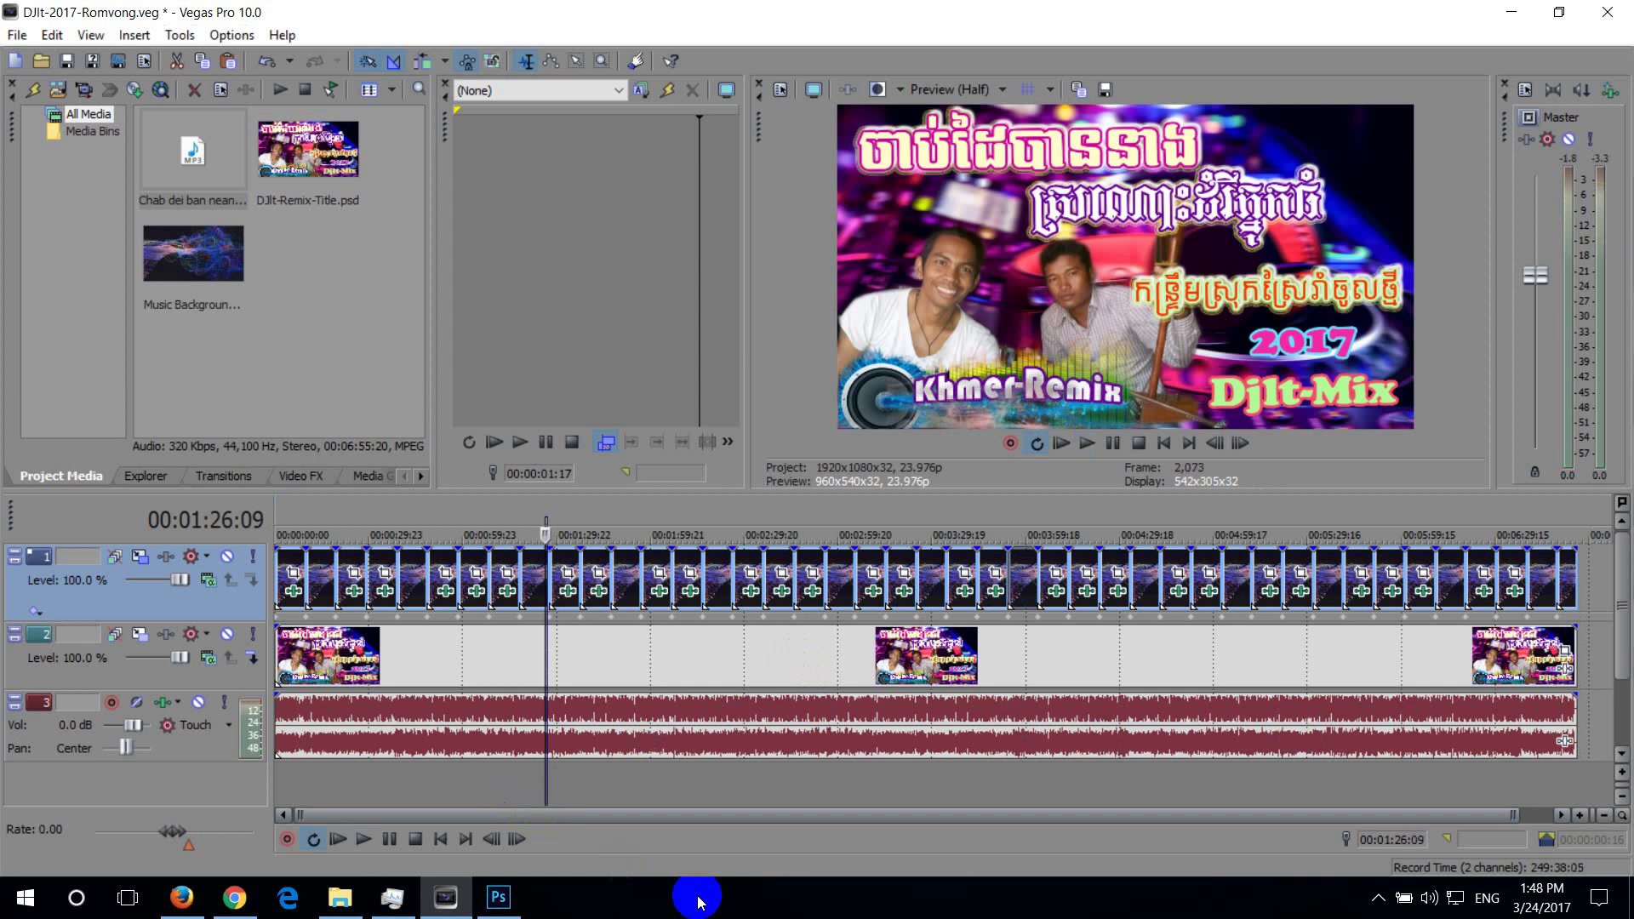
pyautogui.click(334, 776)
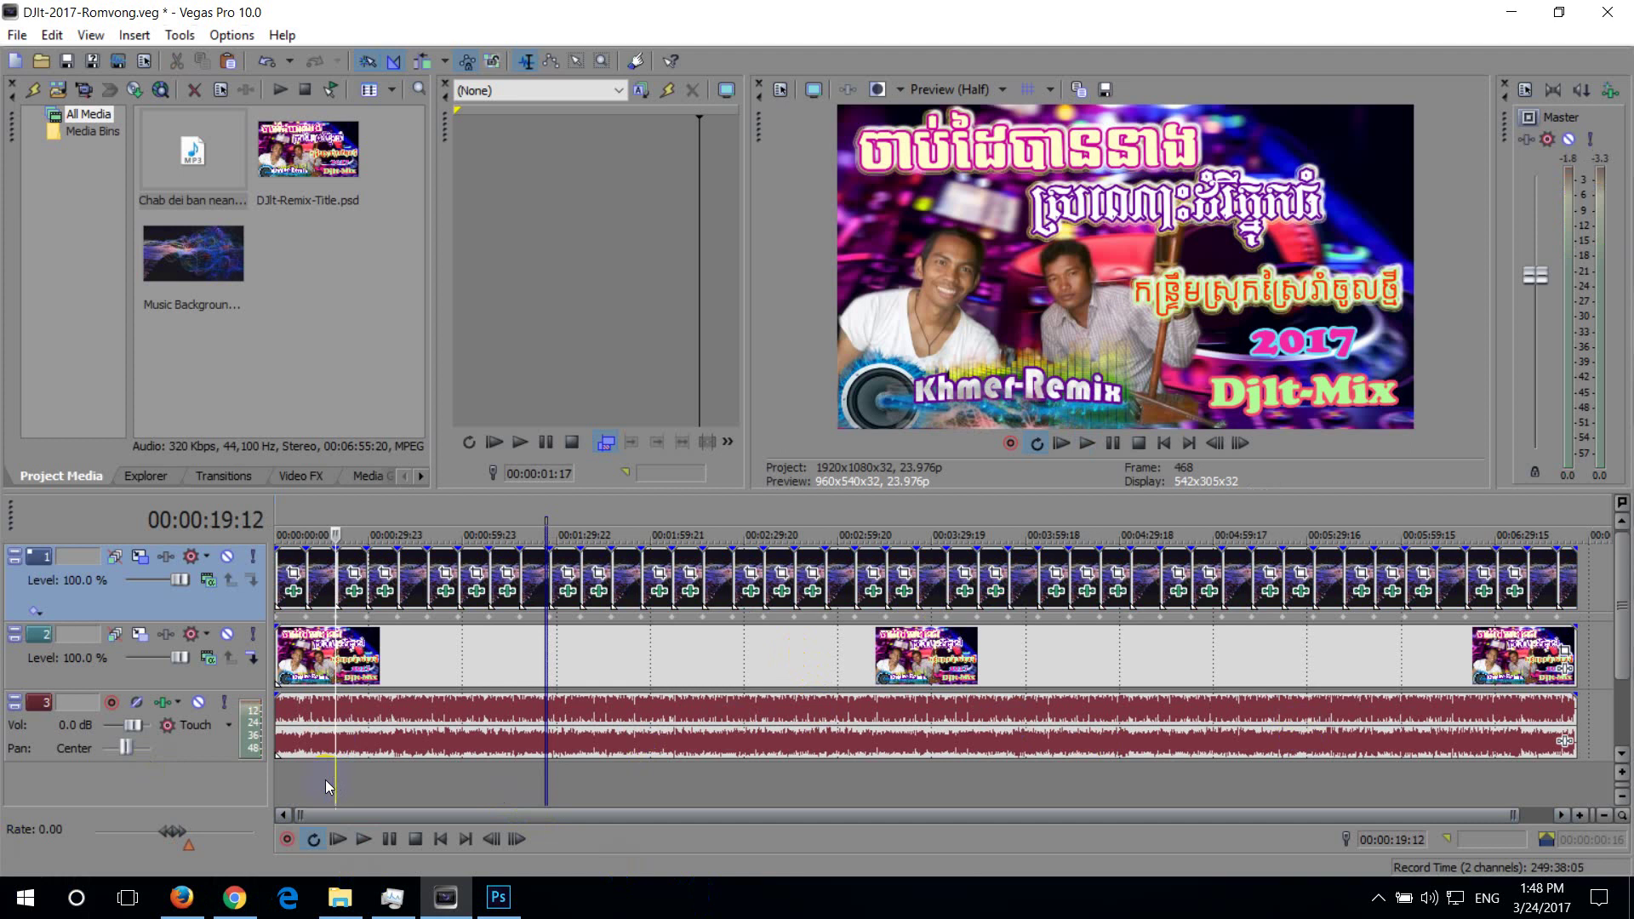
pyautogui.click(294, 779)
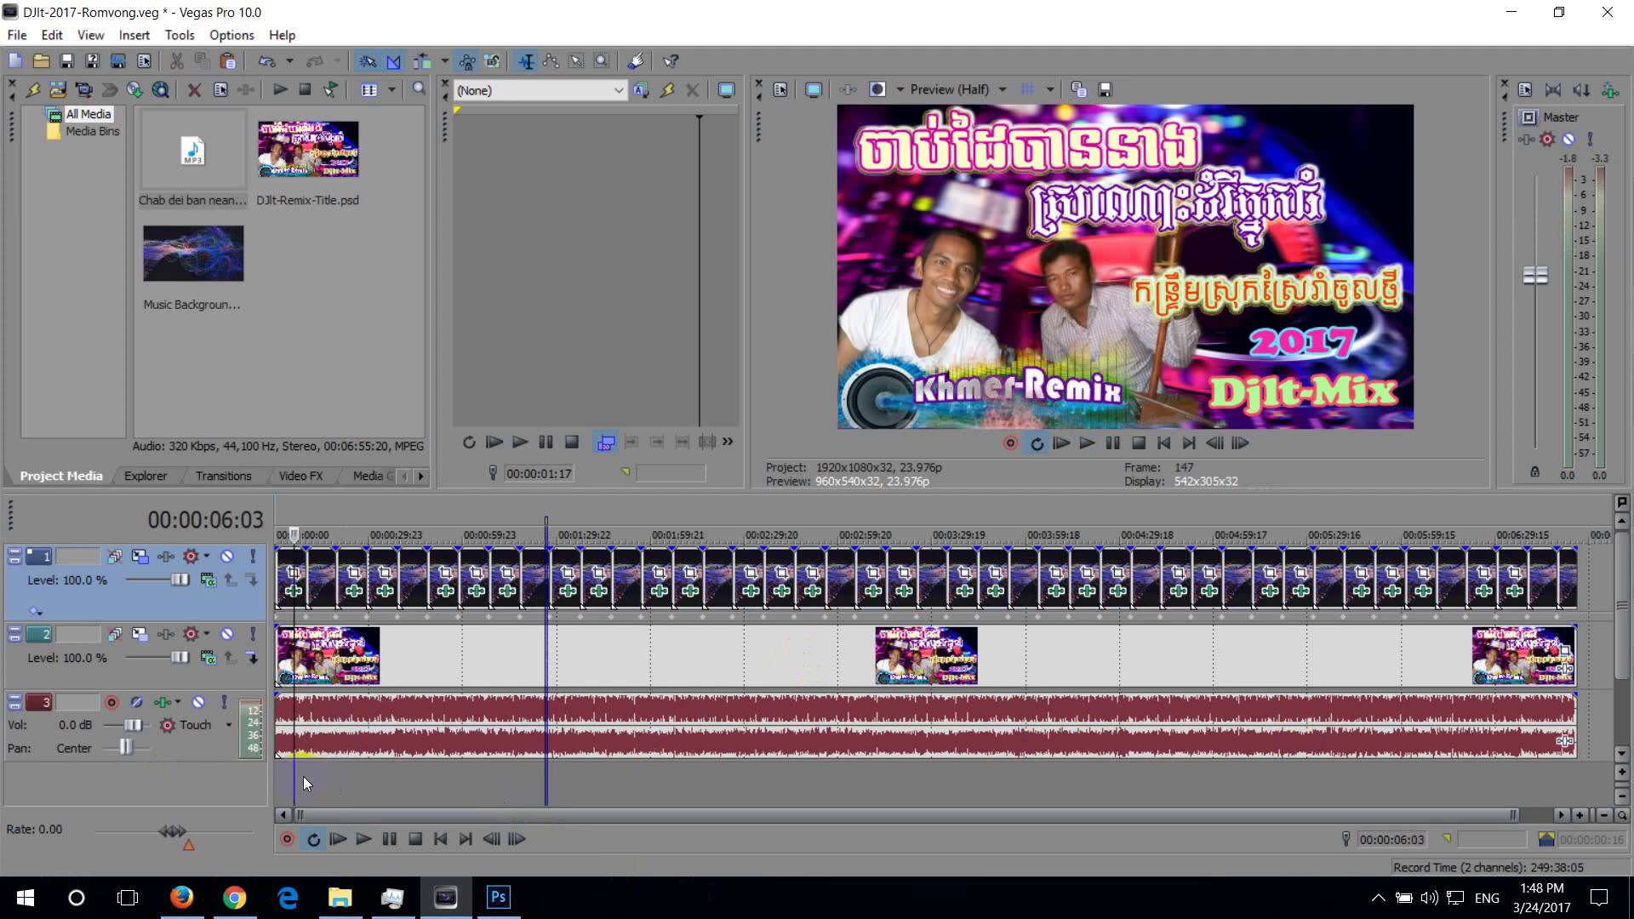
pyautogui.click(420, 774)
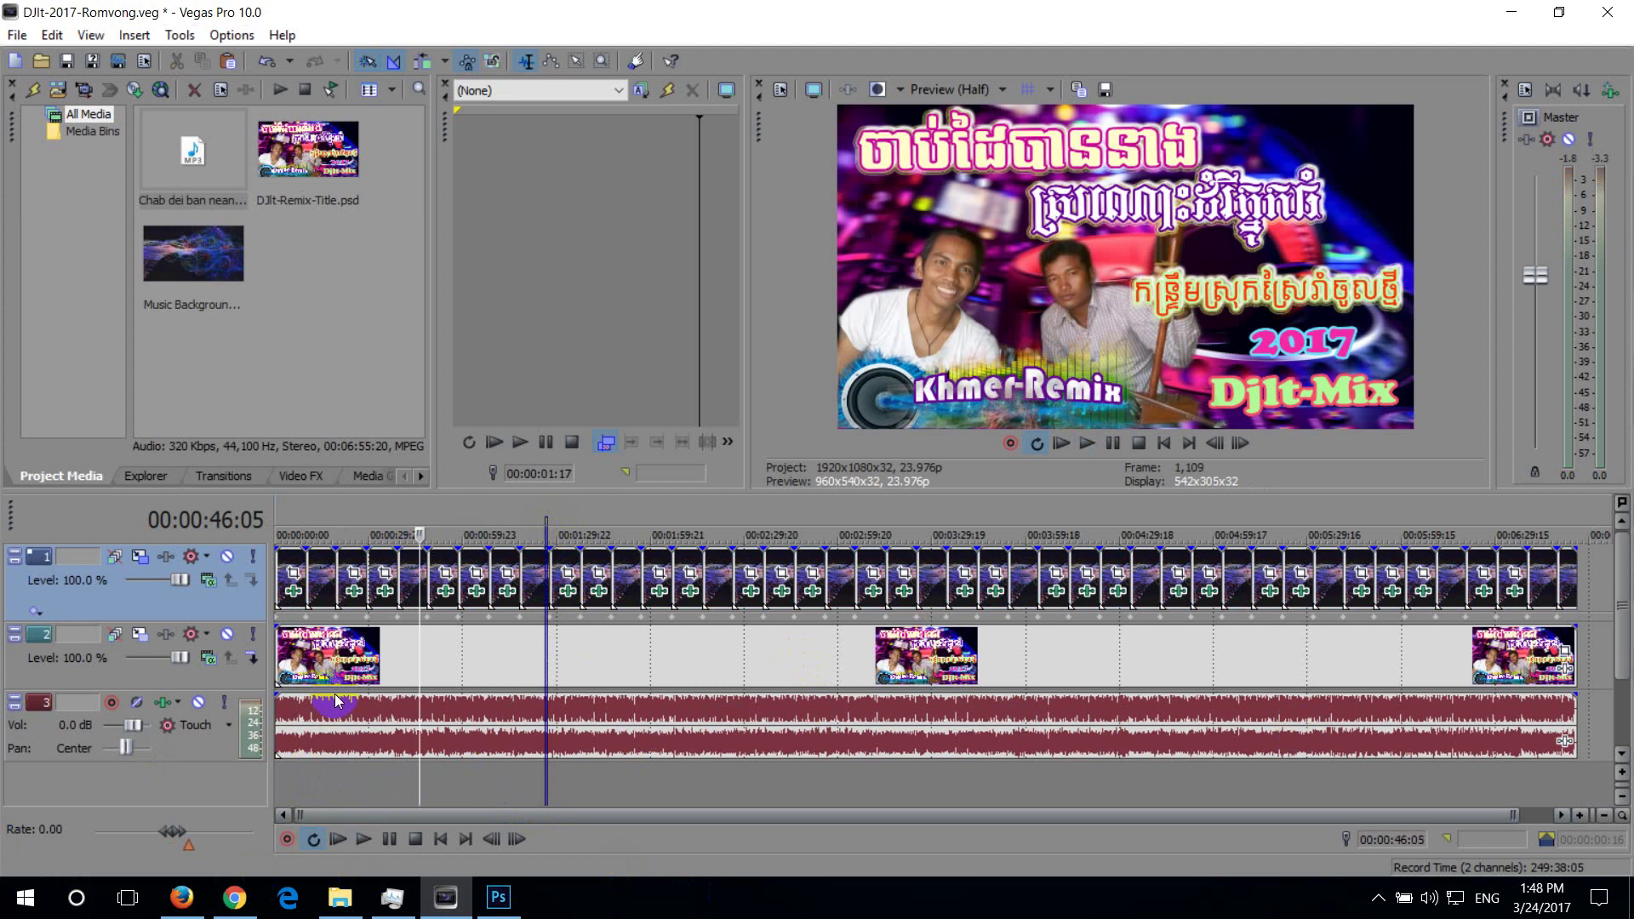
pyautogui.click(308, 773)
pyautogui.click(287, 781)
pyautogui.click(277, 782)
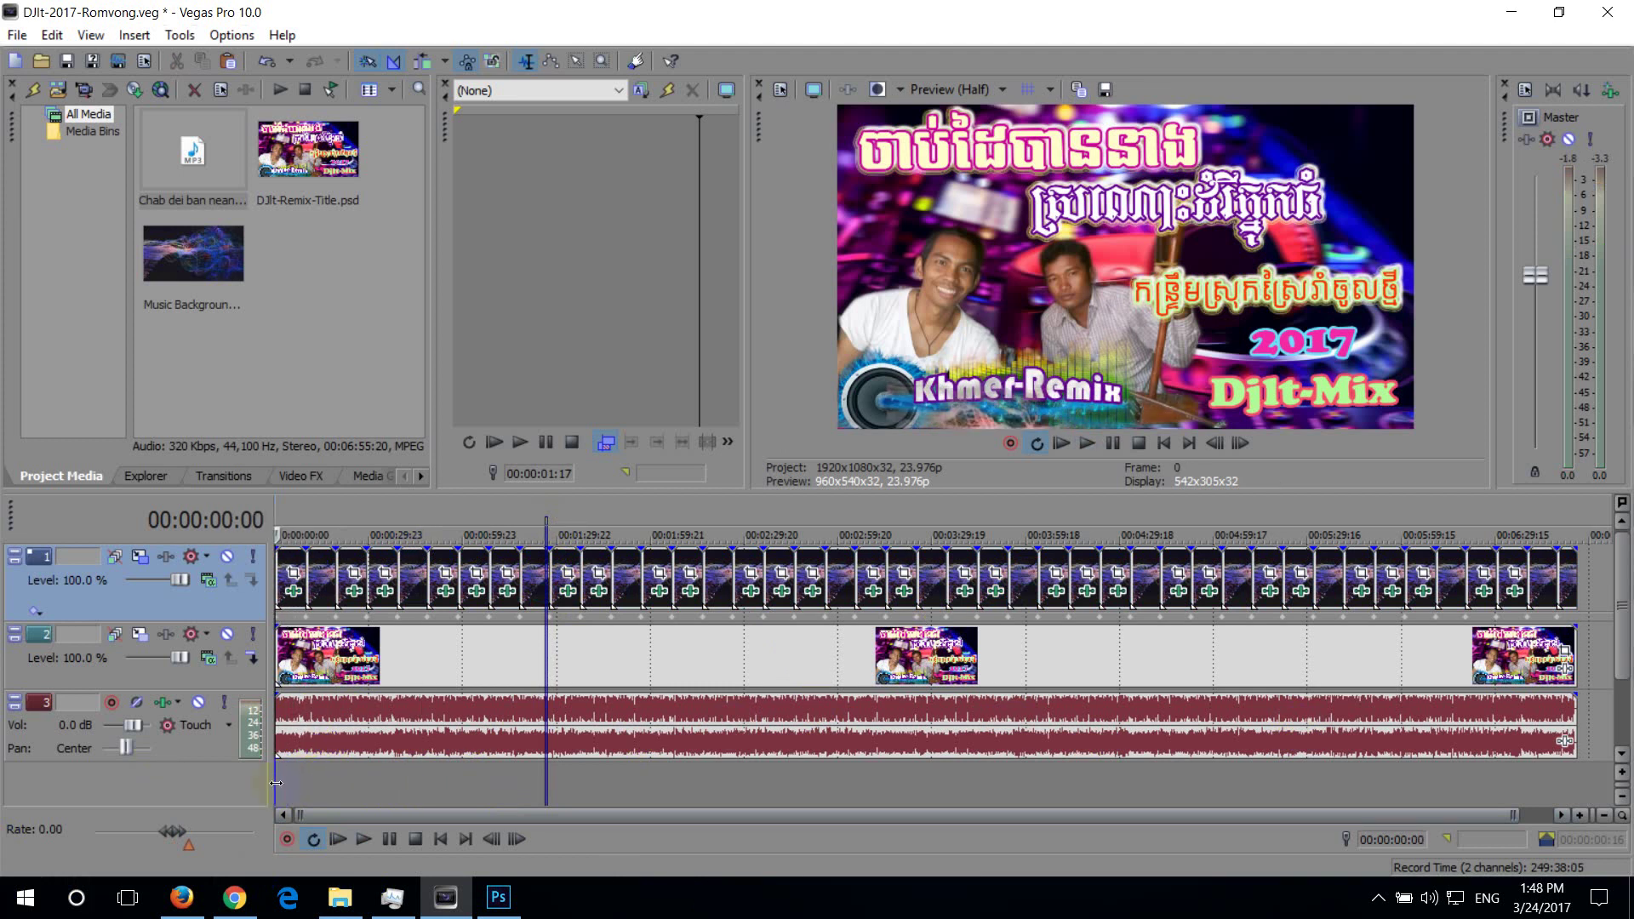
# Clear the time selection and turn off loop playback for the loop region
pyautogui.doubleClick(275, 781)
pyautogui.press('Left')
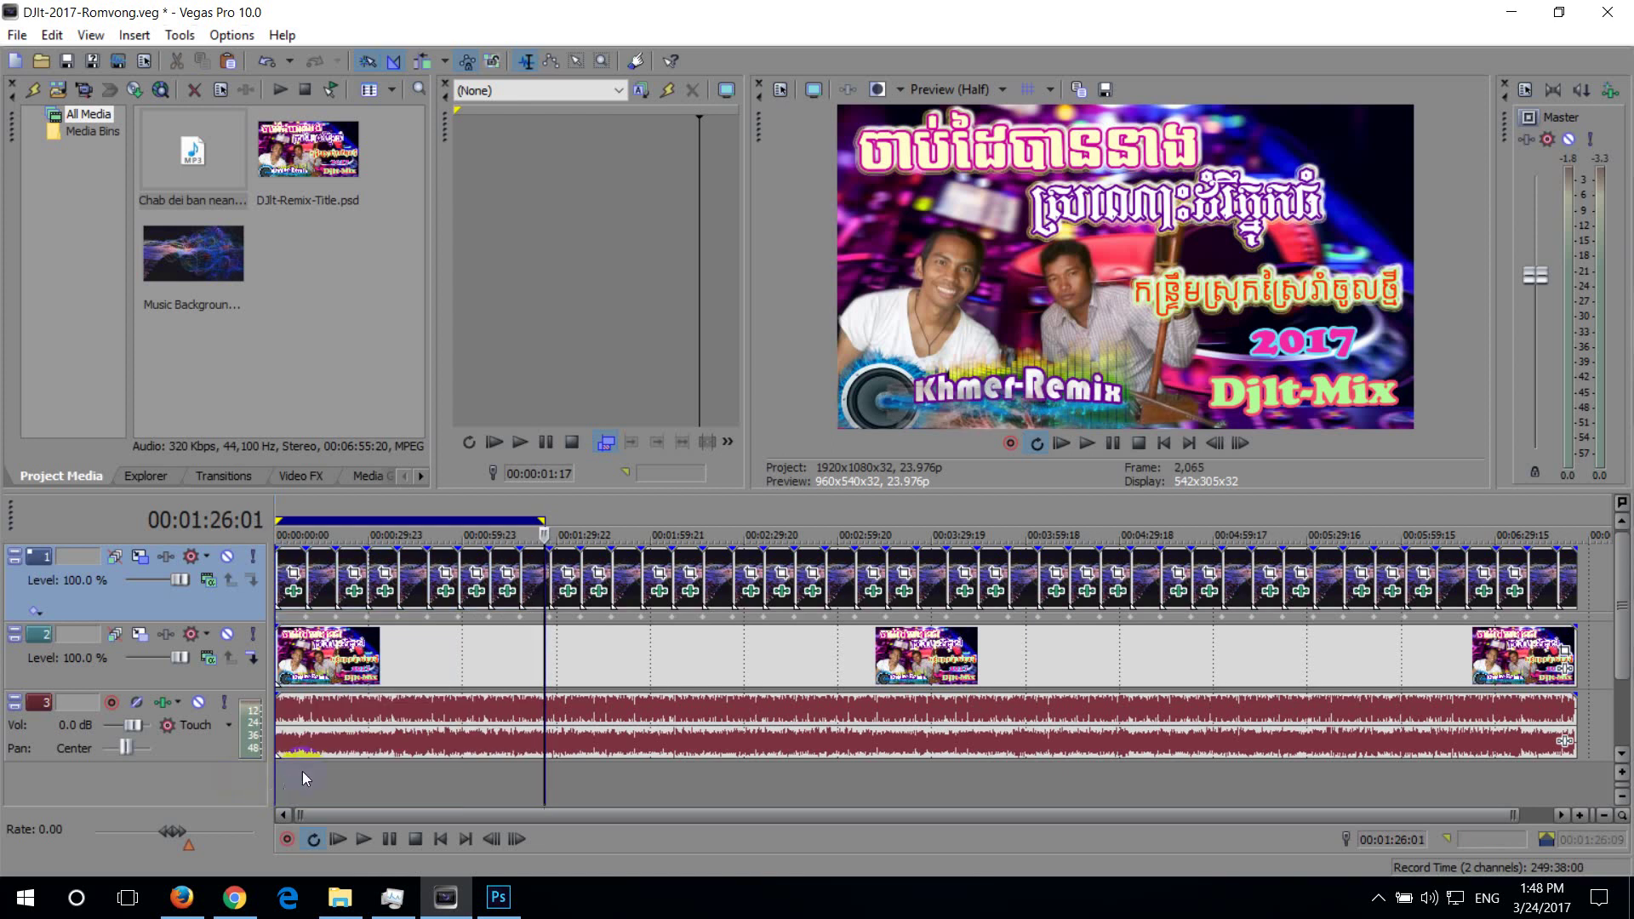
pyautogui.press('space')
pyautogui.click(472, 612)
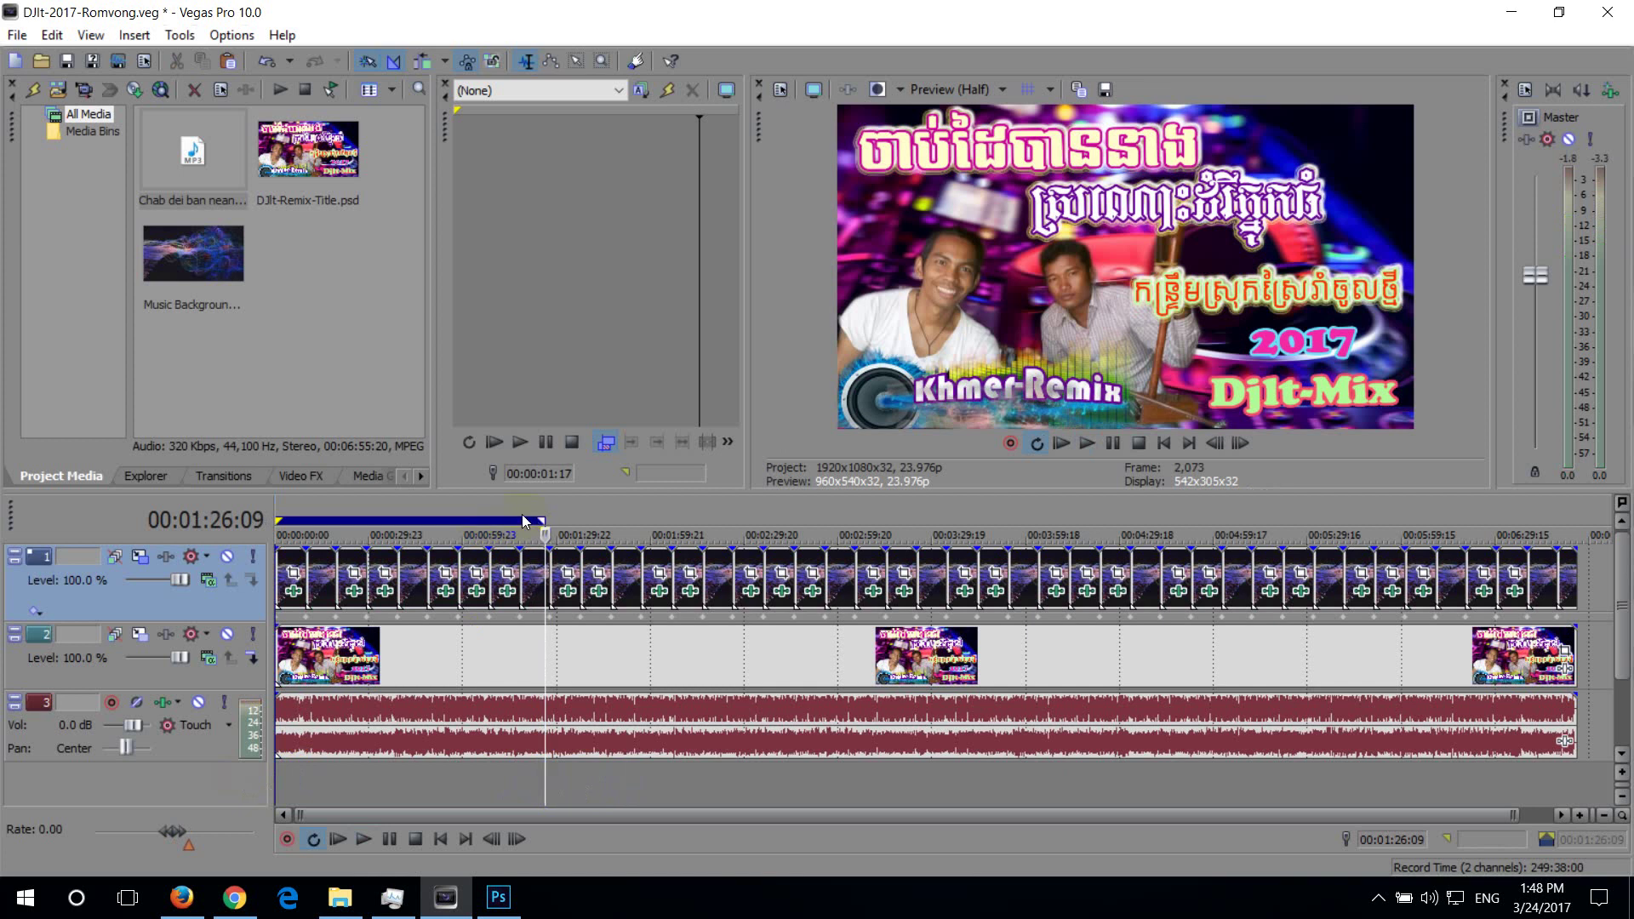
pyautogui.doubleClick(520, 518)
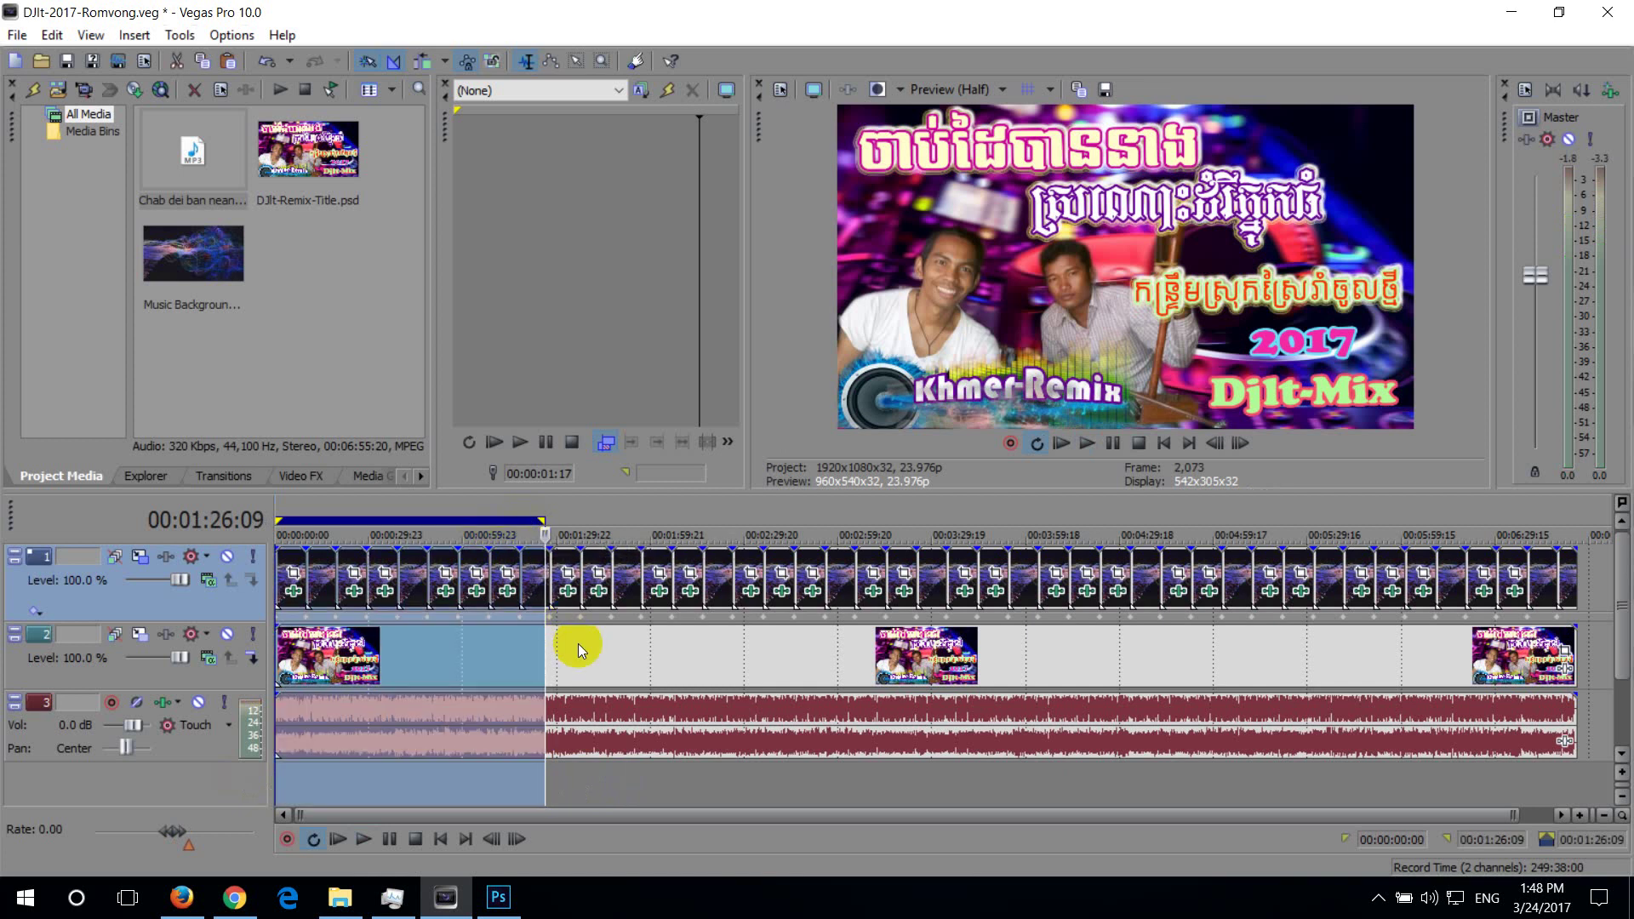
pyautogui.click(597, 774)
pyautogui.click(594, 793)
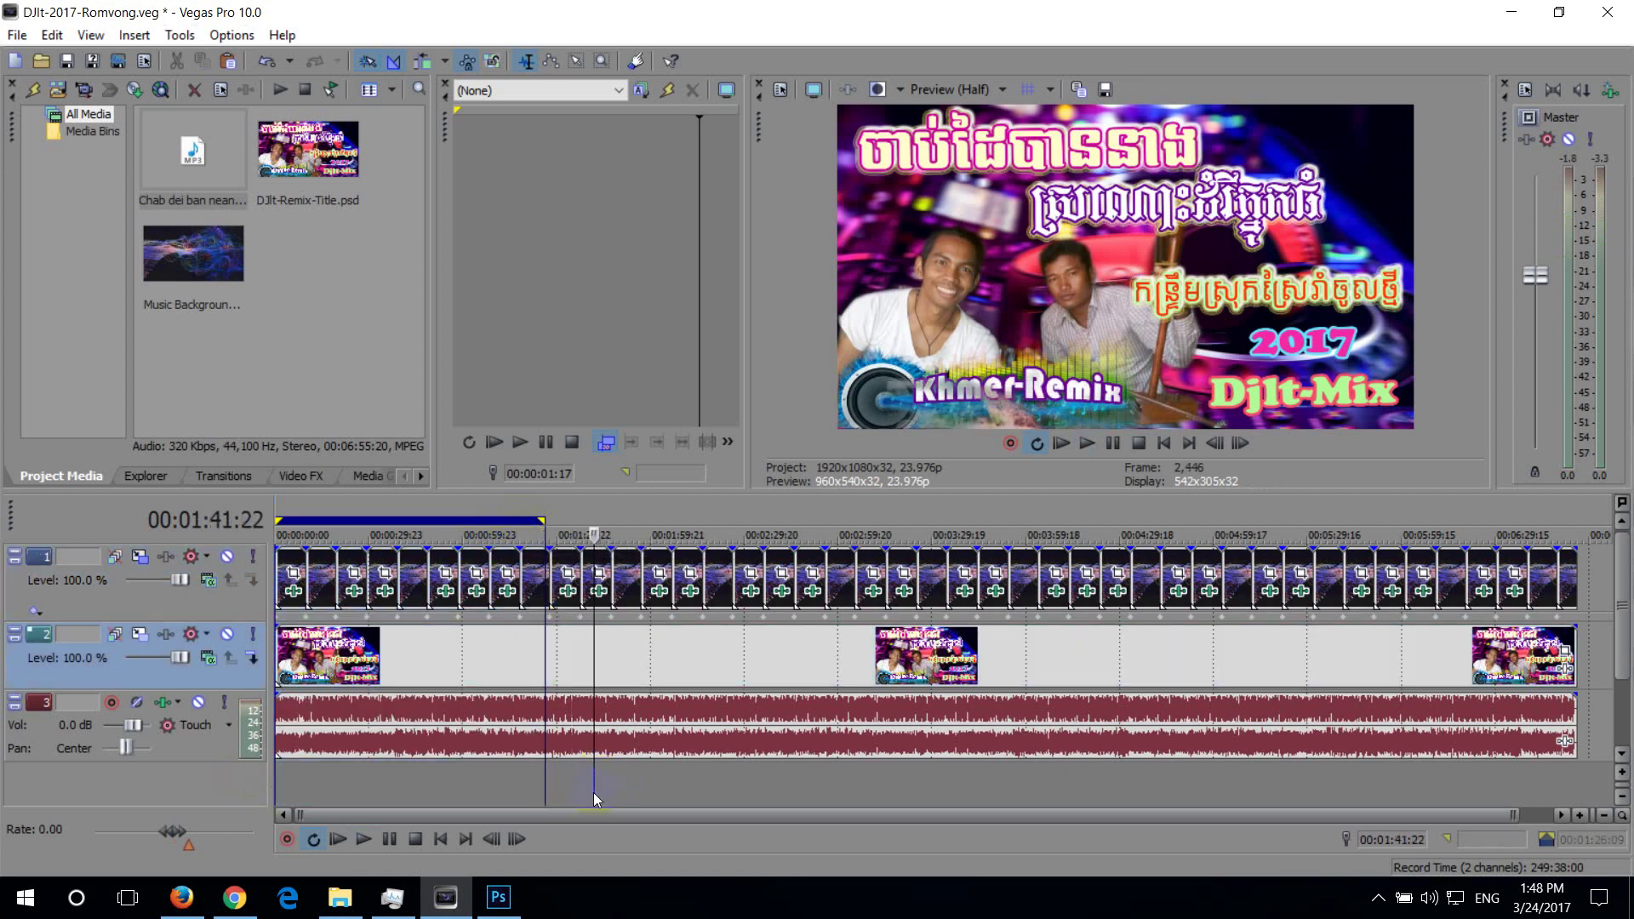
pyautogui.rightClick(527, 519)
pyautogui.click(656, 565)
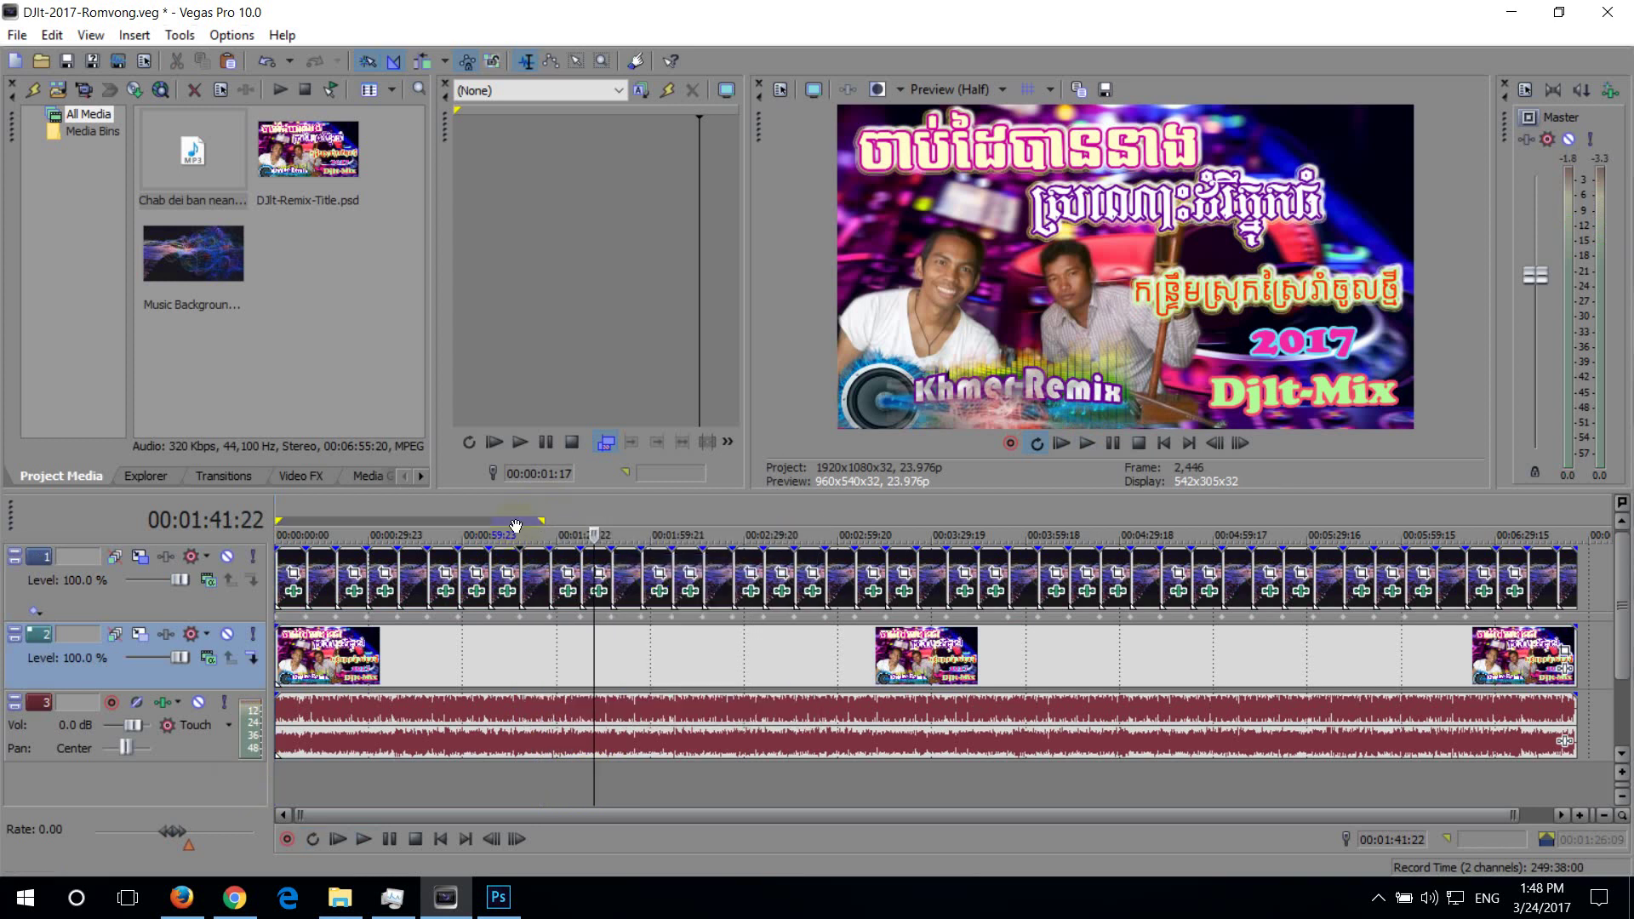
# Delete the region marker from the marker bar
pyautogui.rightClick(515, 528)
pyautogui.click(549, 534)
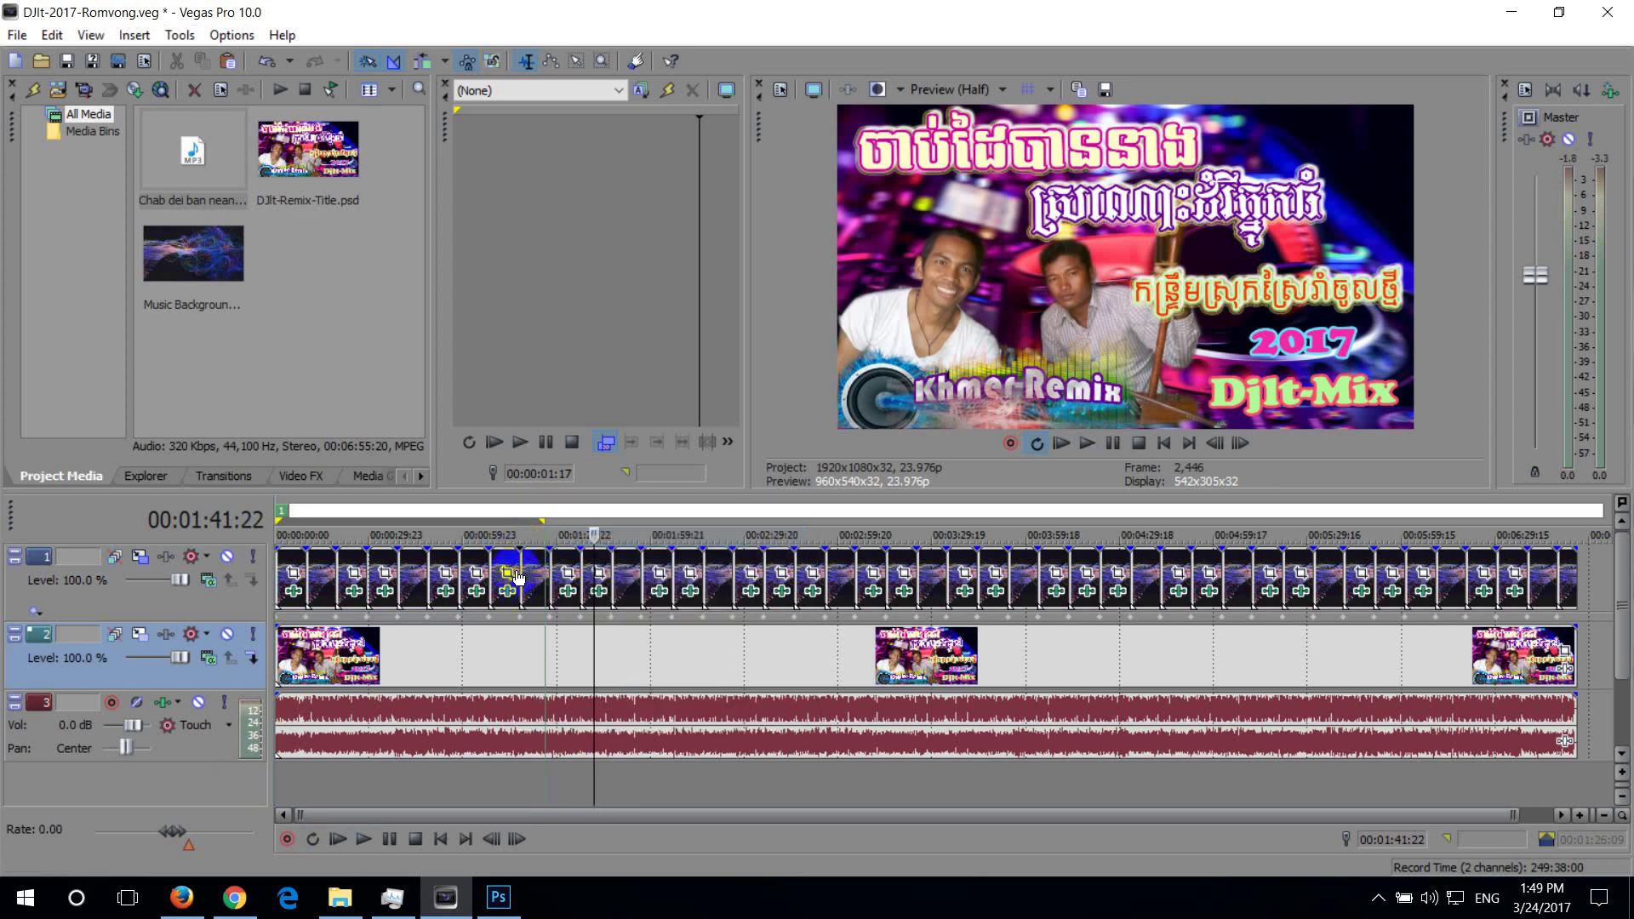
pyautogui.rightClick(509, 532)
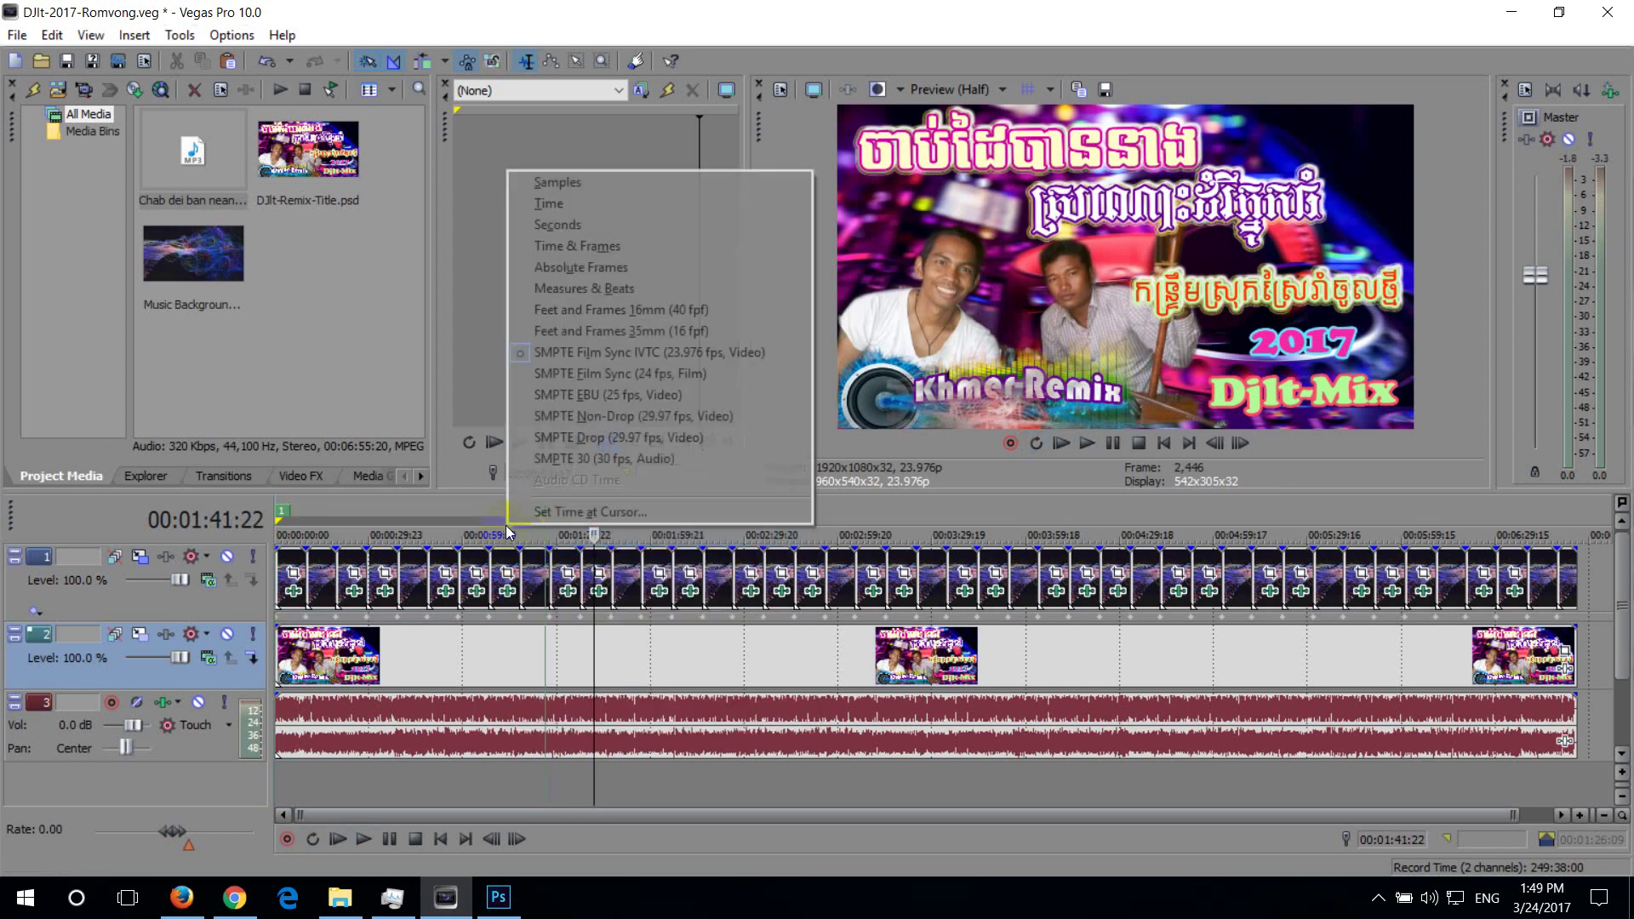
pyautogui.click(282, 518)
pyautogui.rightClick(285, 516)
pyautogui.click(372, 589)
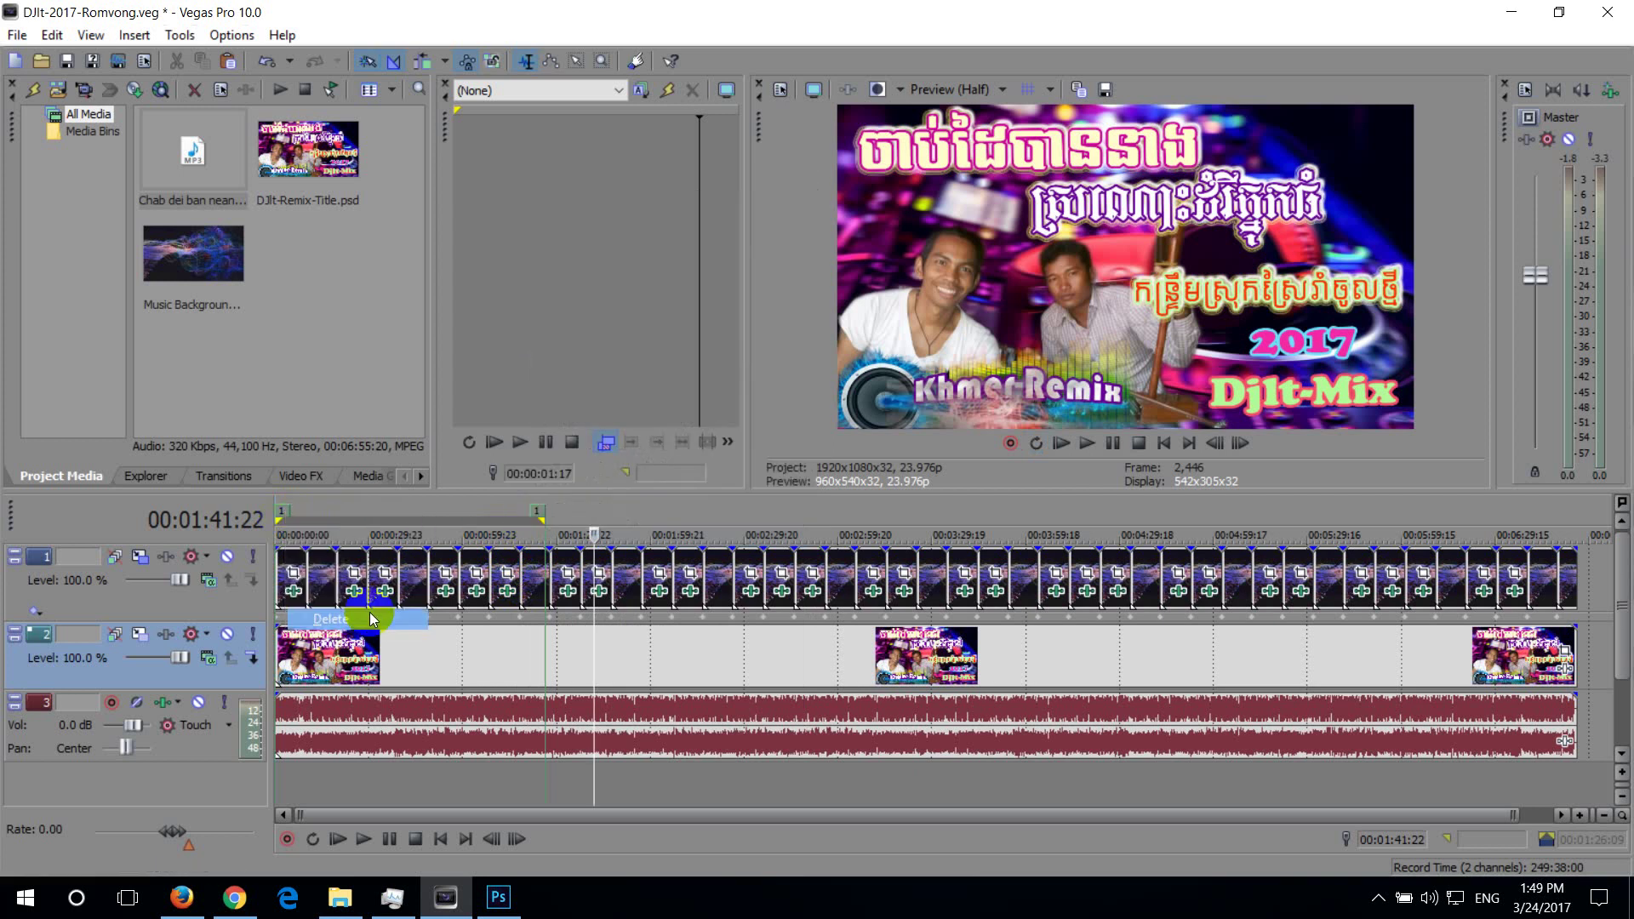
# Play the project from the very beginning
pyautogui.click(296, 741)
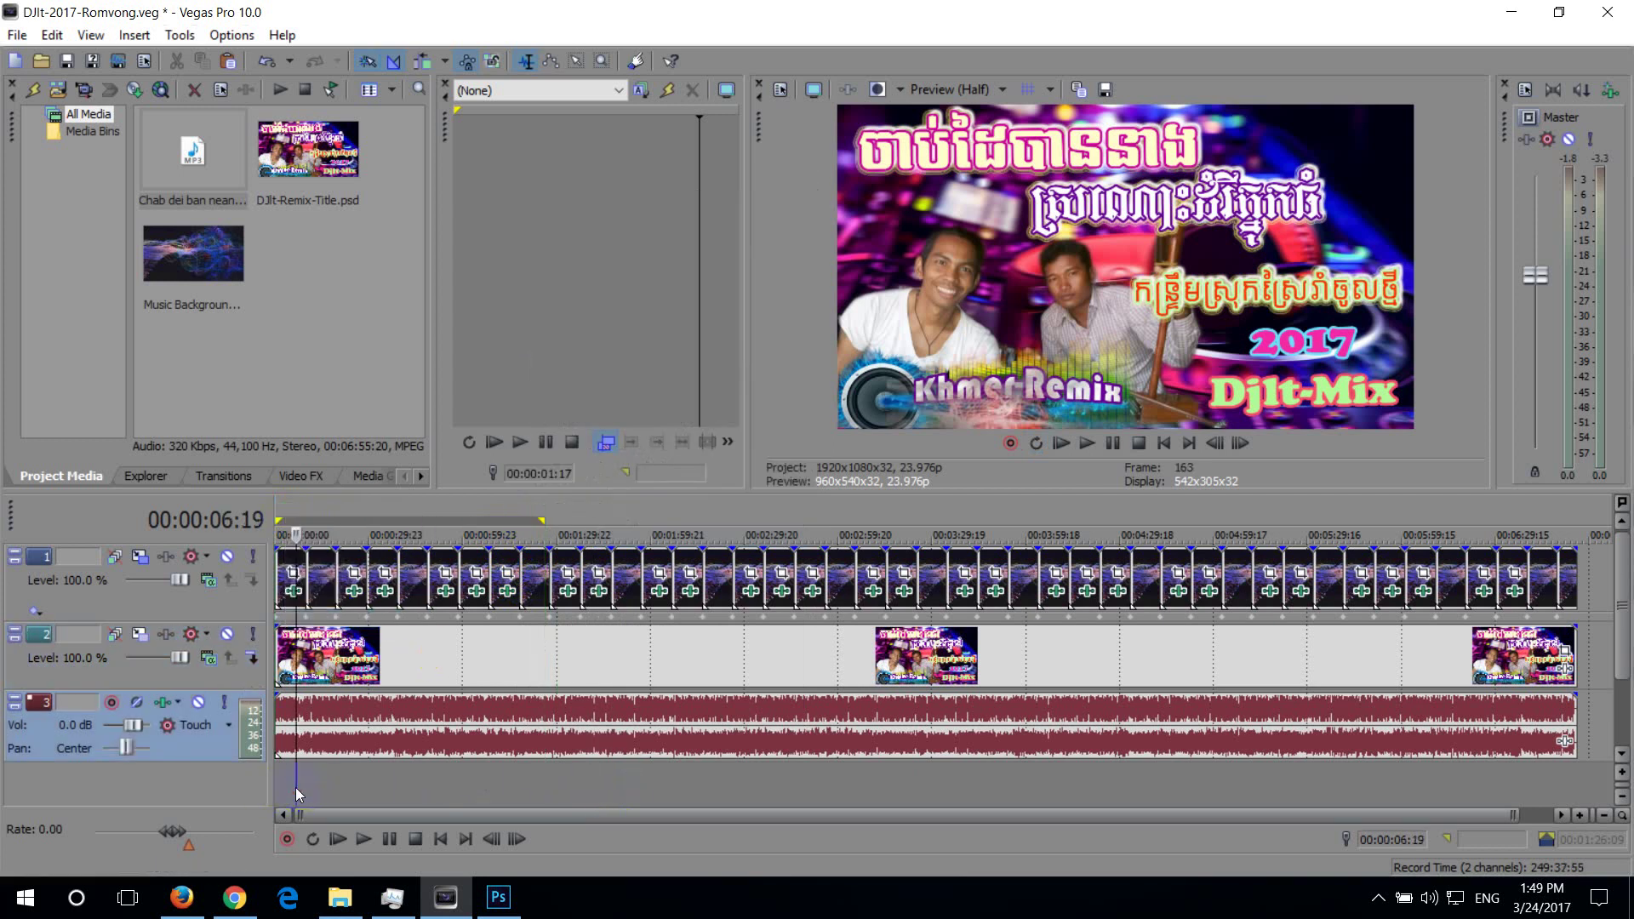
pyautogui.press('space')
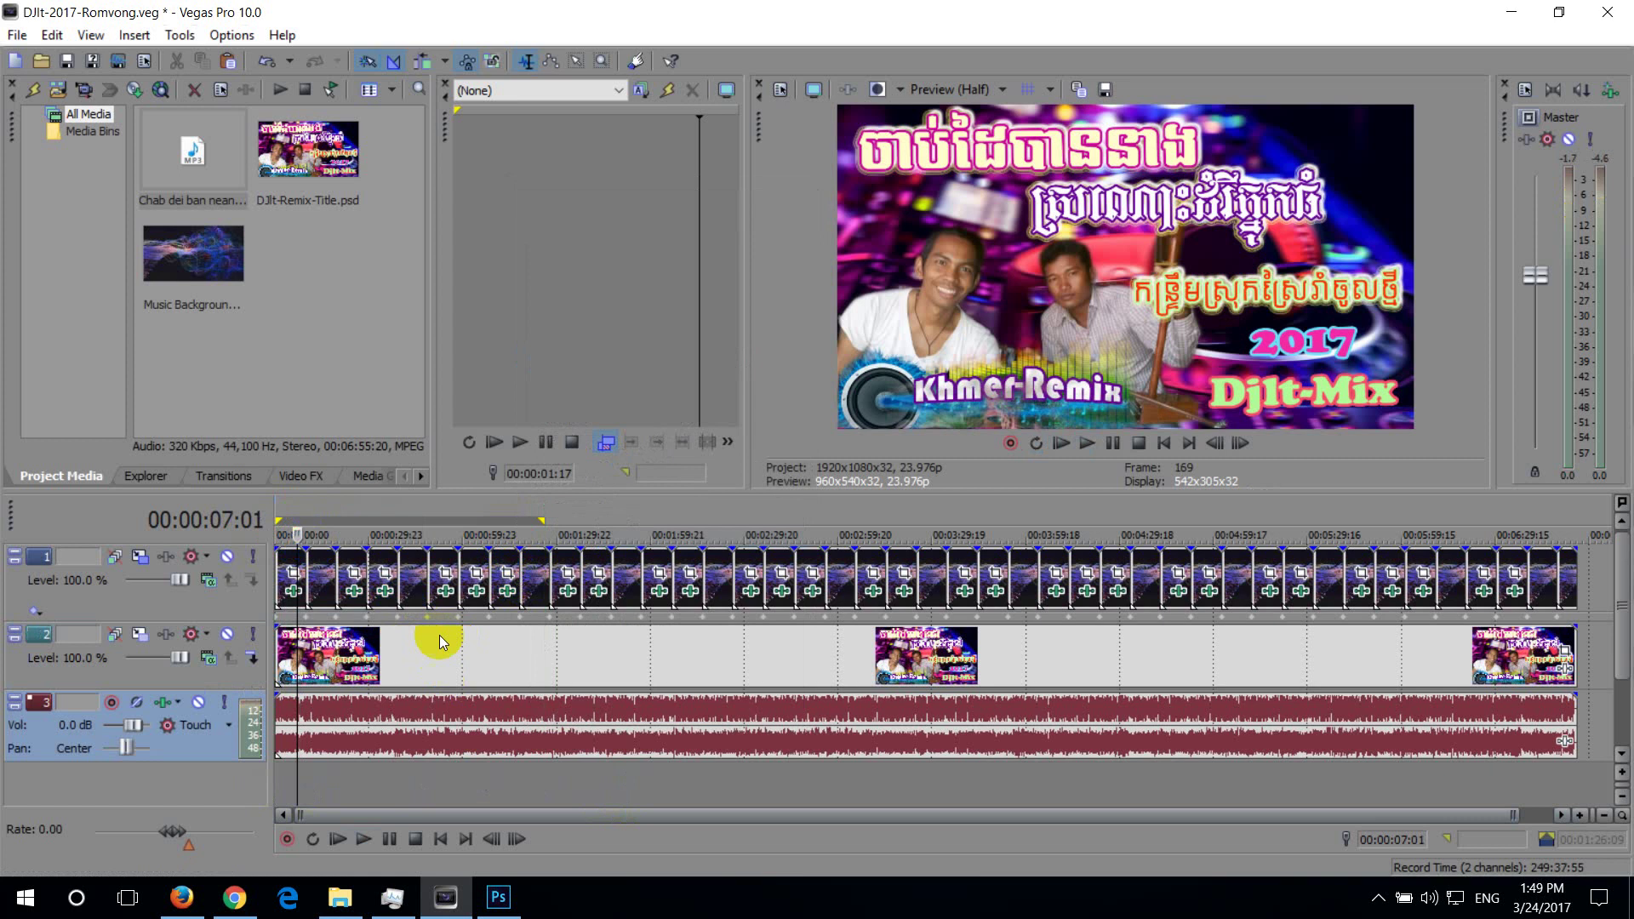
pyautogui.press('Home')
pyautogui.press('space')
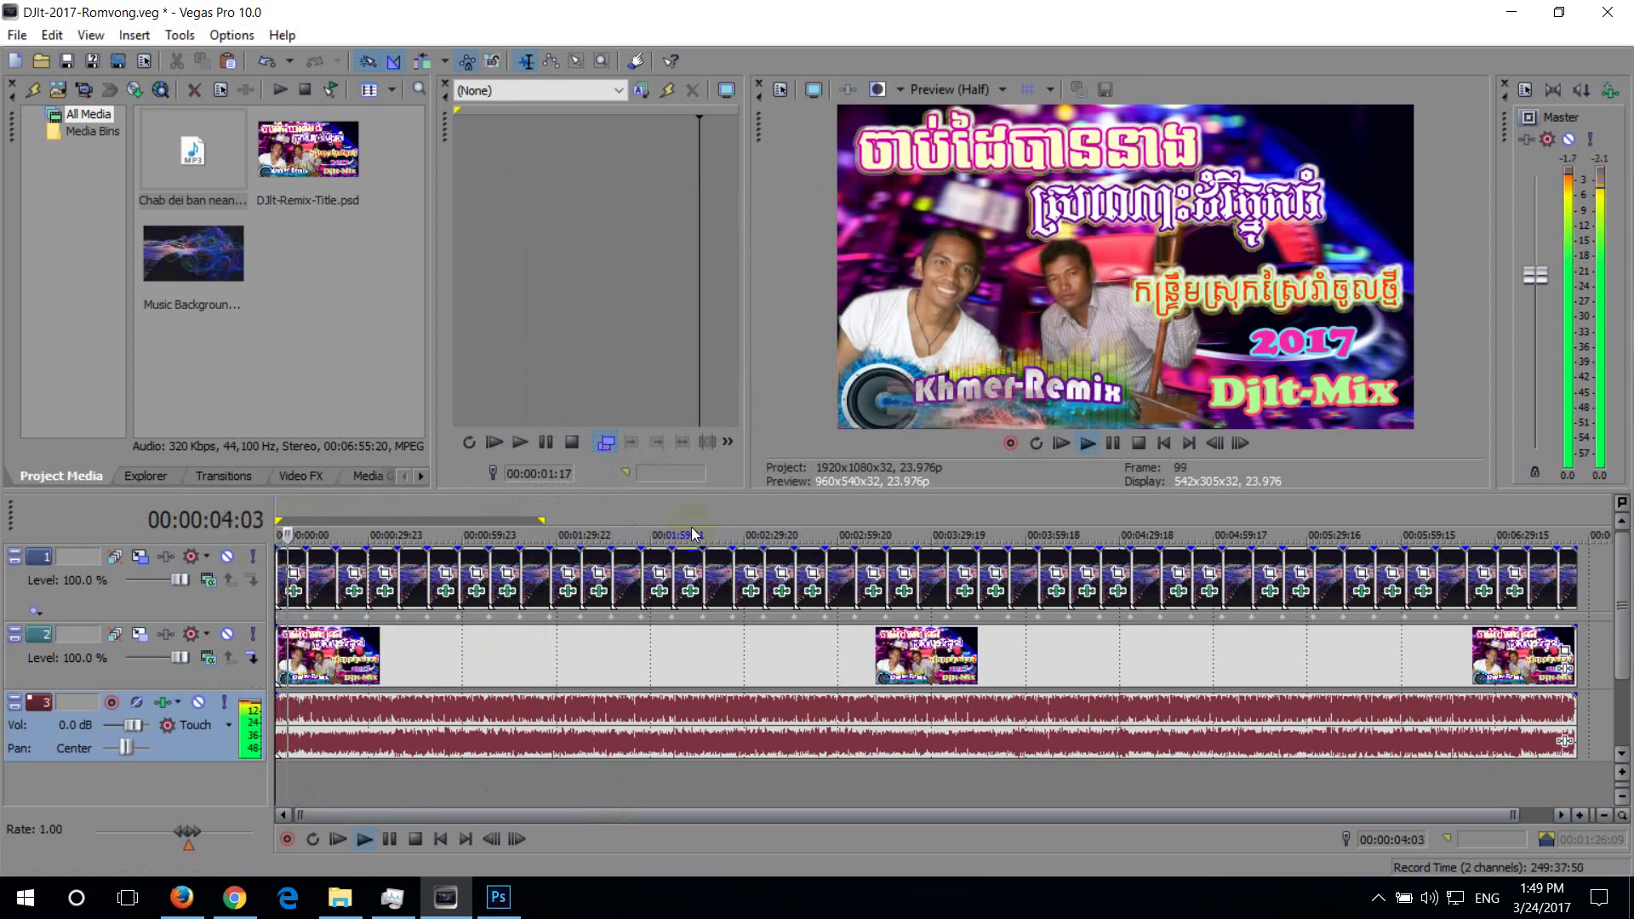
pyautogui.click(1002, 90)
pyautogui.moveTo(970, 137)
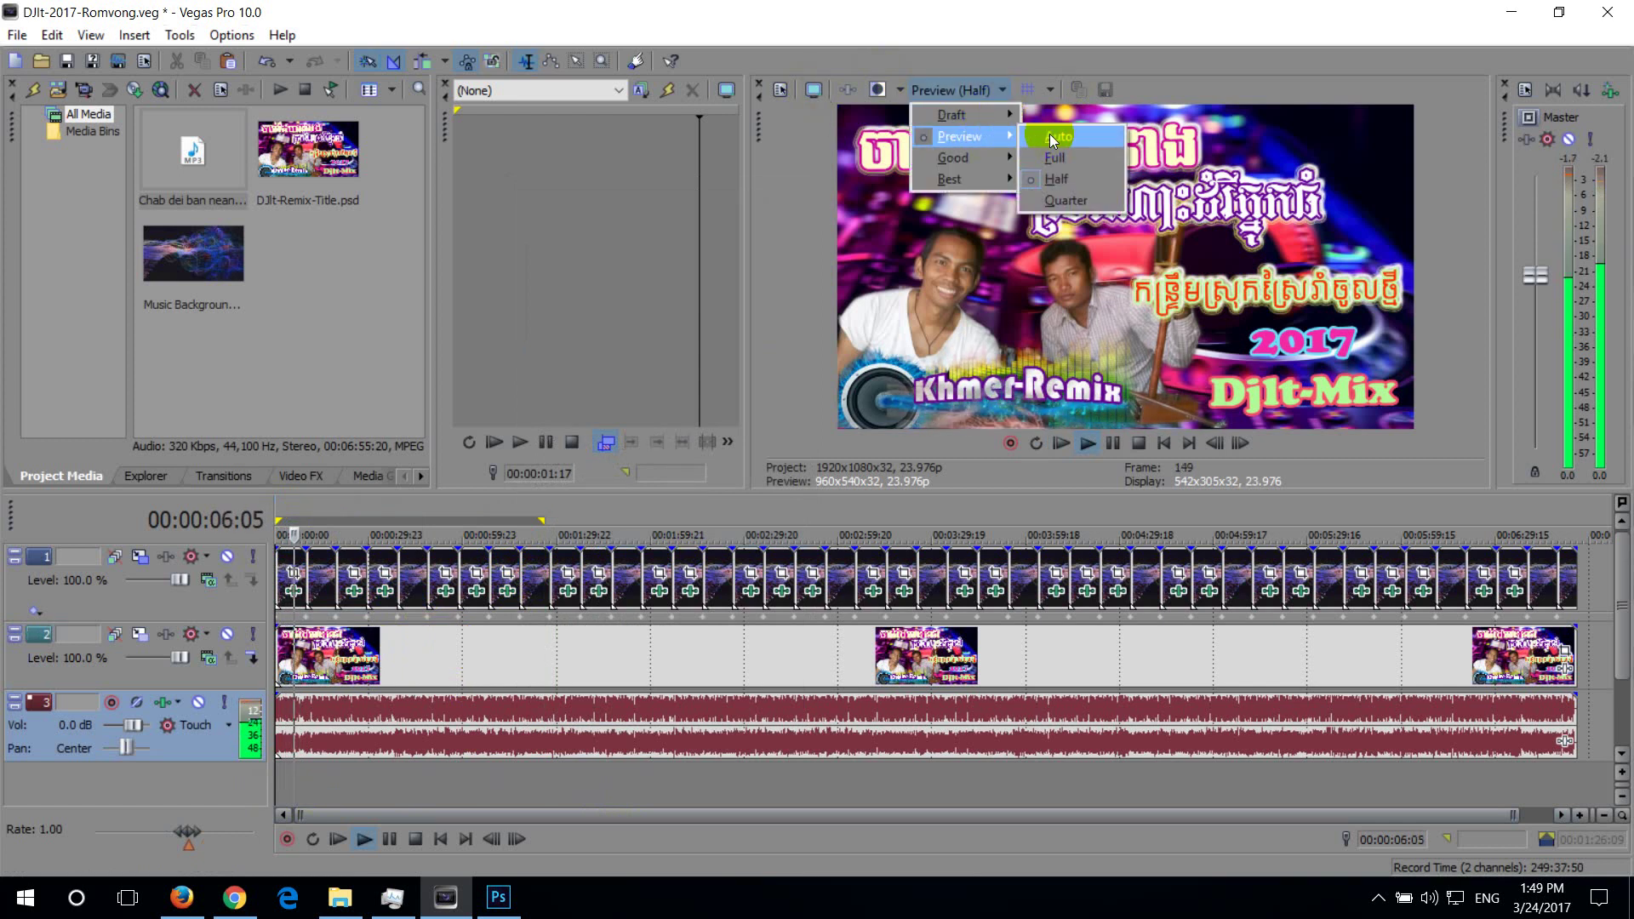
pyautogui.press('Escape')
pyautogui.press('Escape')
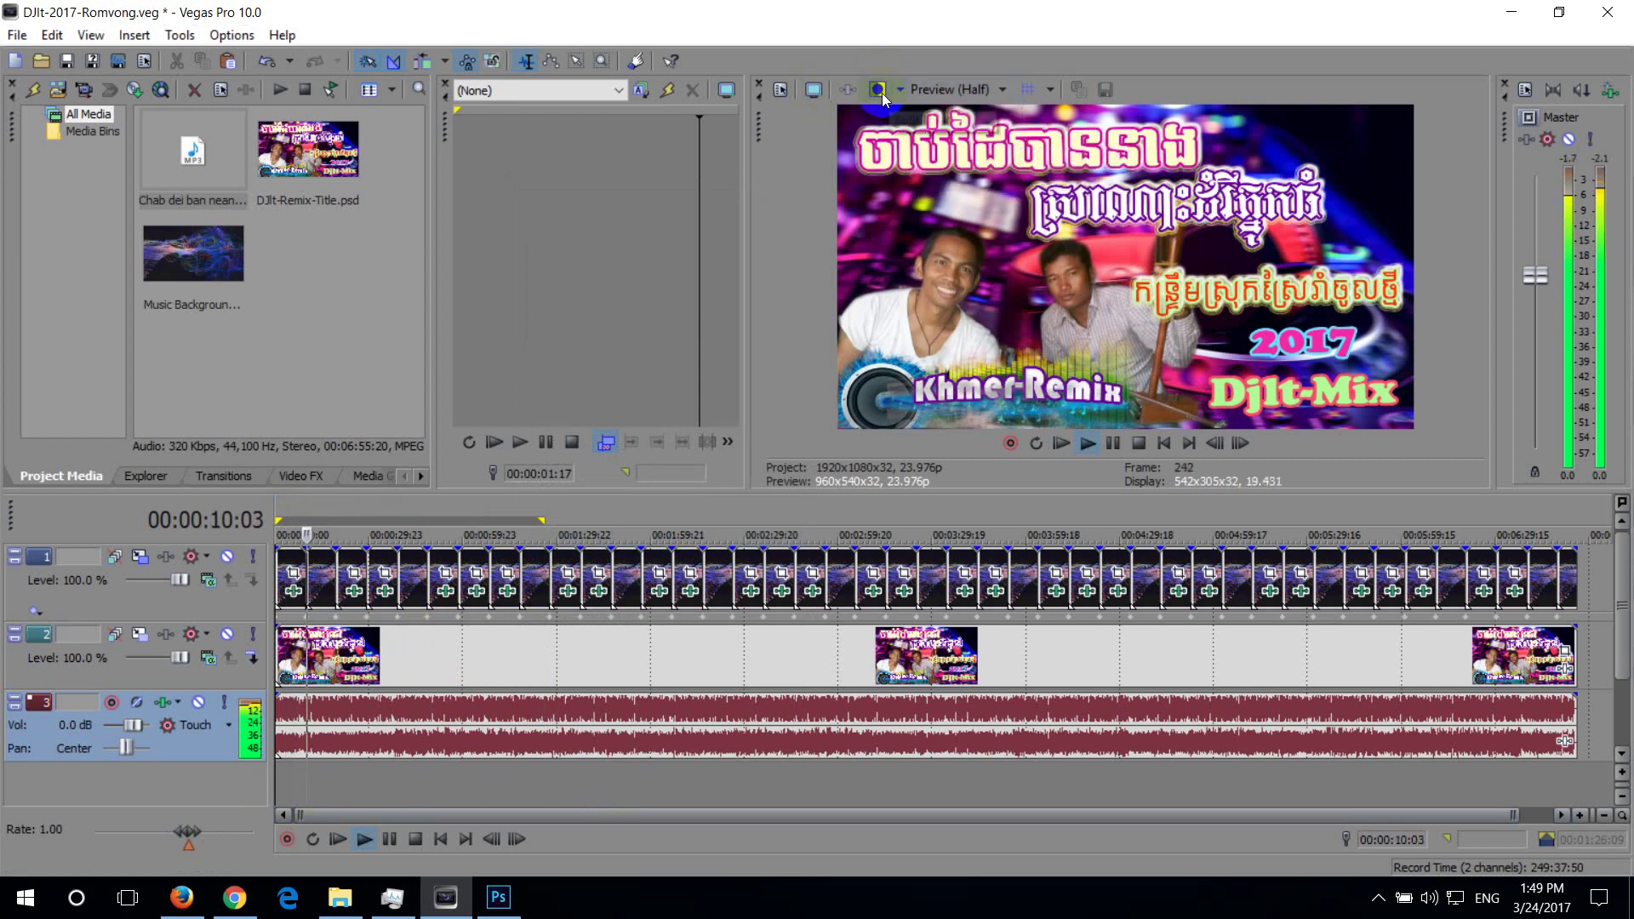
pyautogui.click(815, 90)
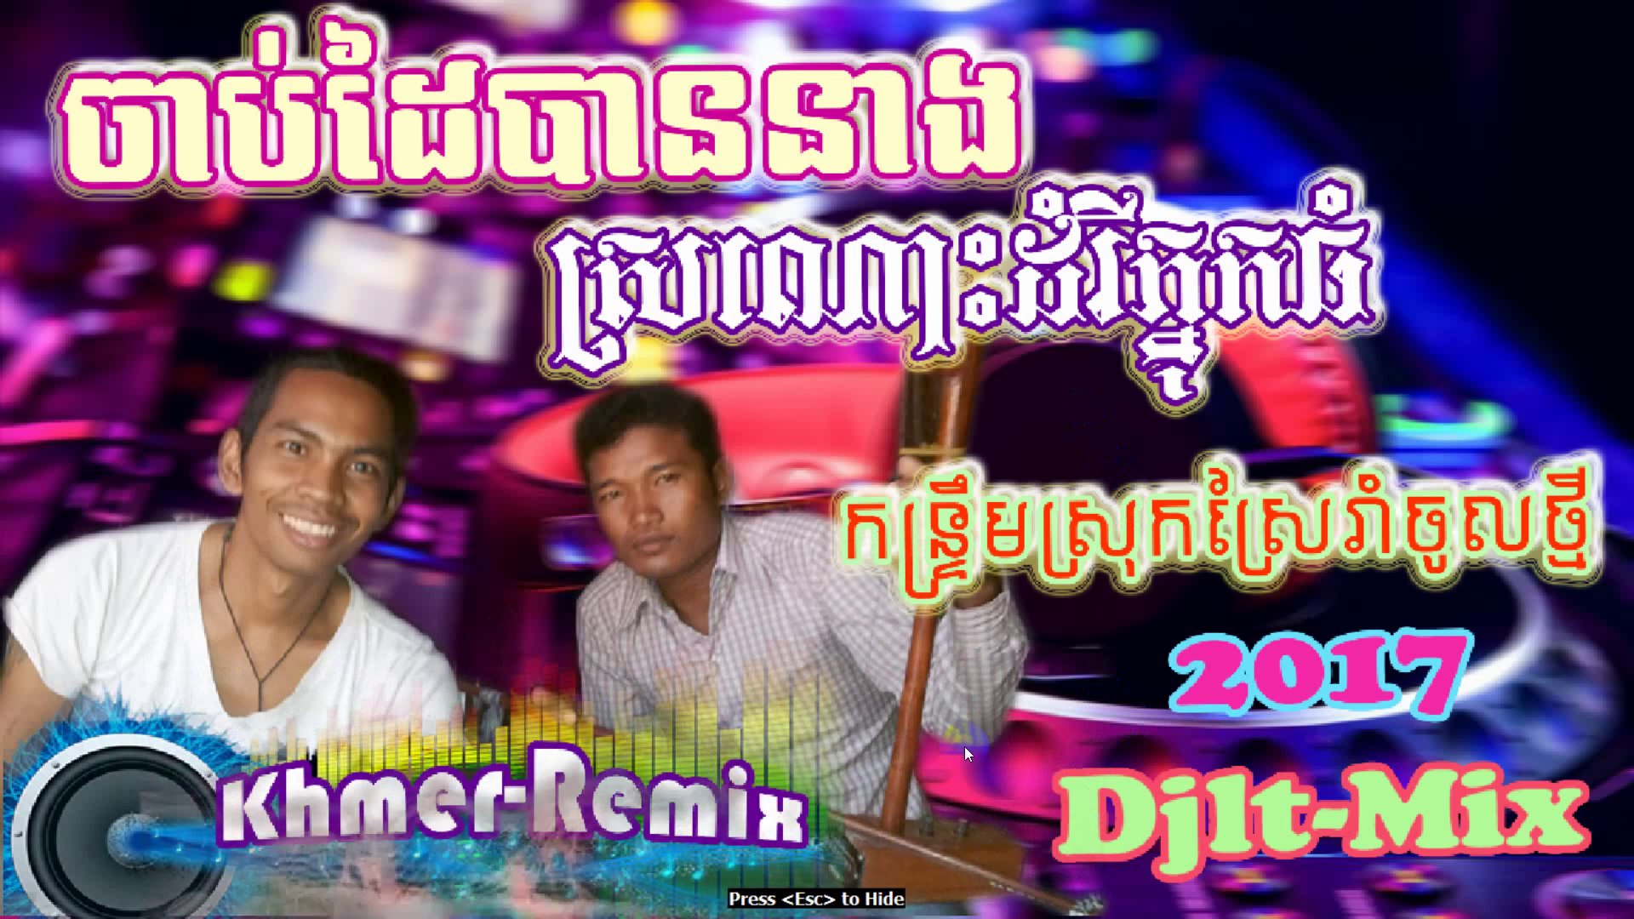
pyautogui.press('Escape')
pyautogui.click(715, 757)
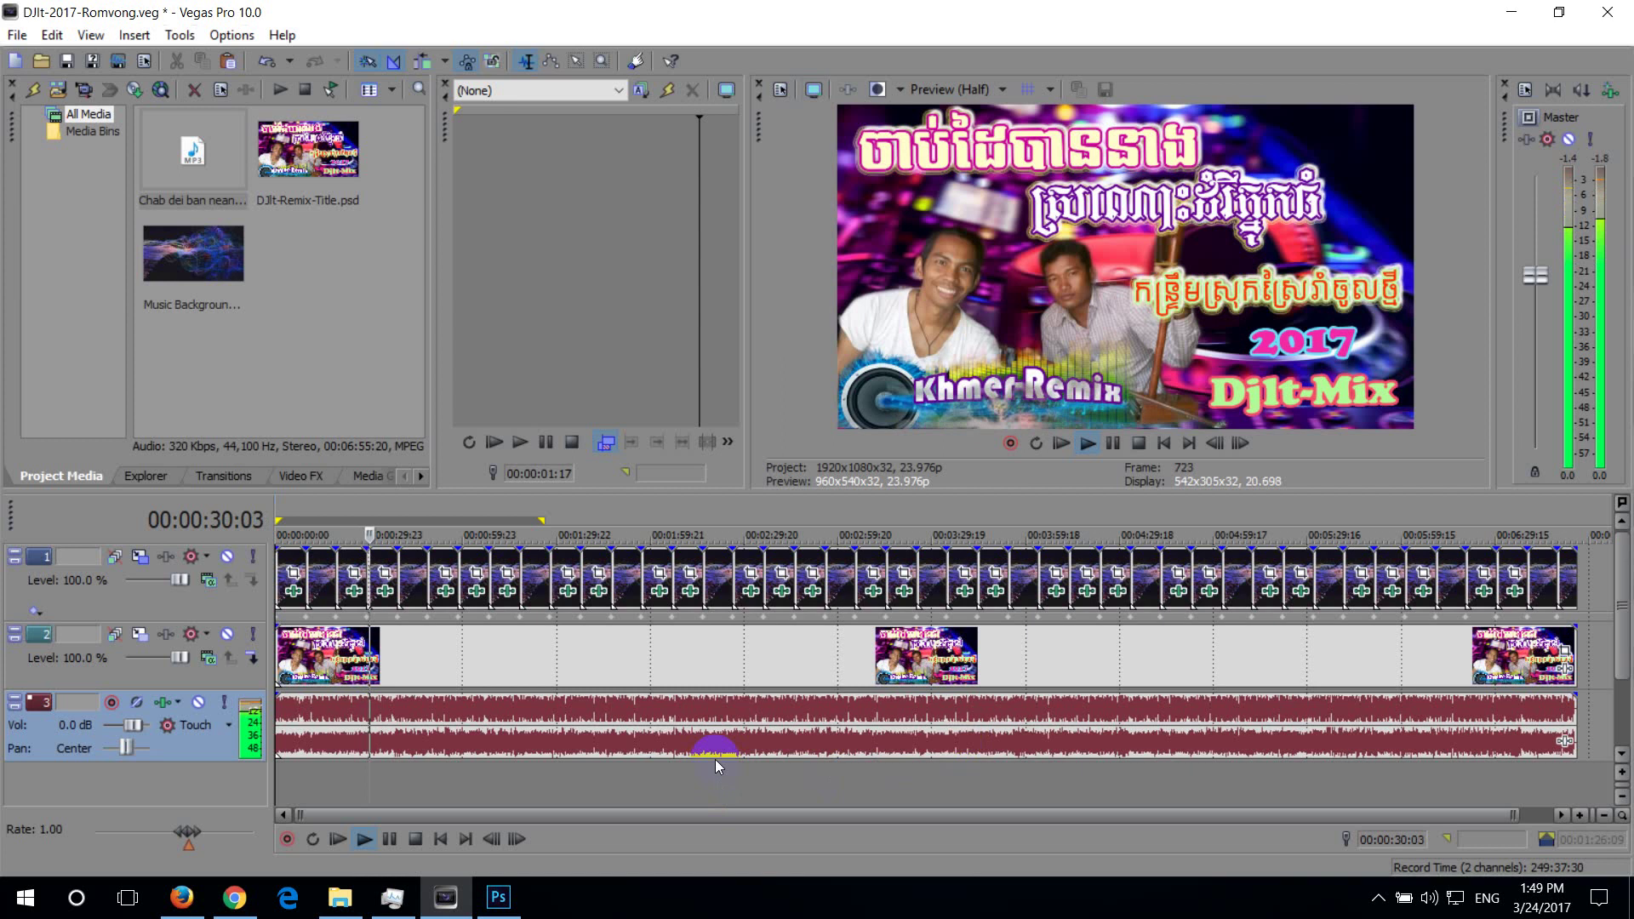
pyautogui.click(961, 788)
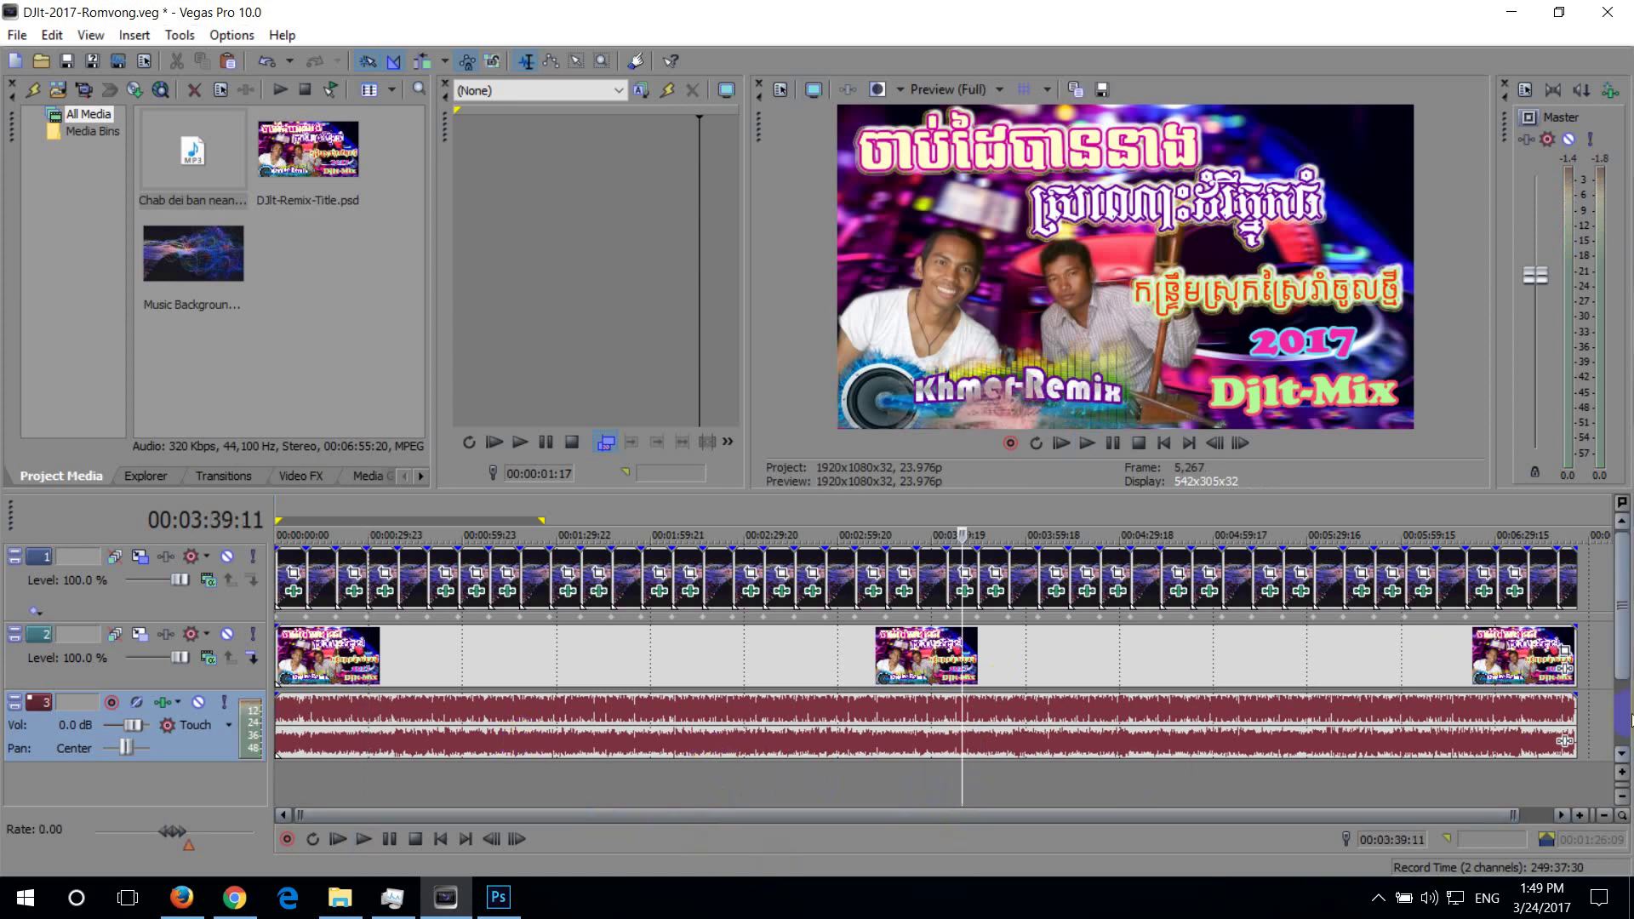
# Jump to the project end, then back to the very beginning
pyautogui.click(1575, 778)
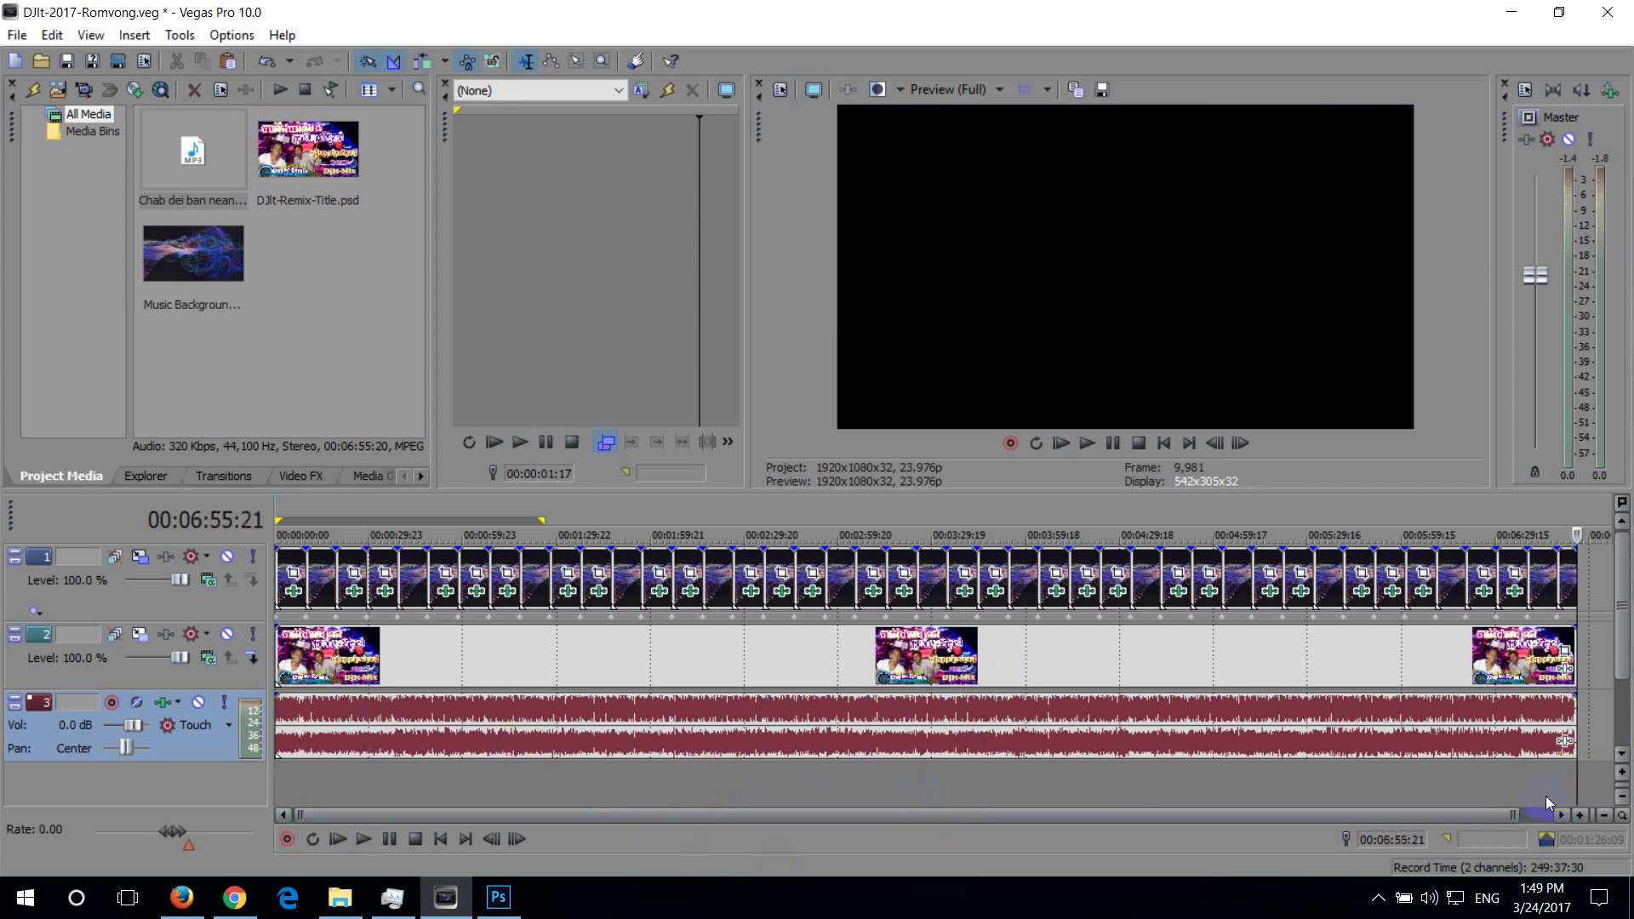
pyautogui.click(305, 770)
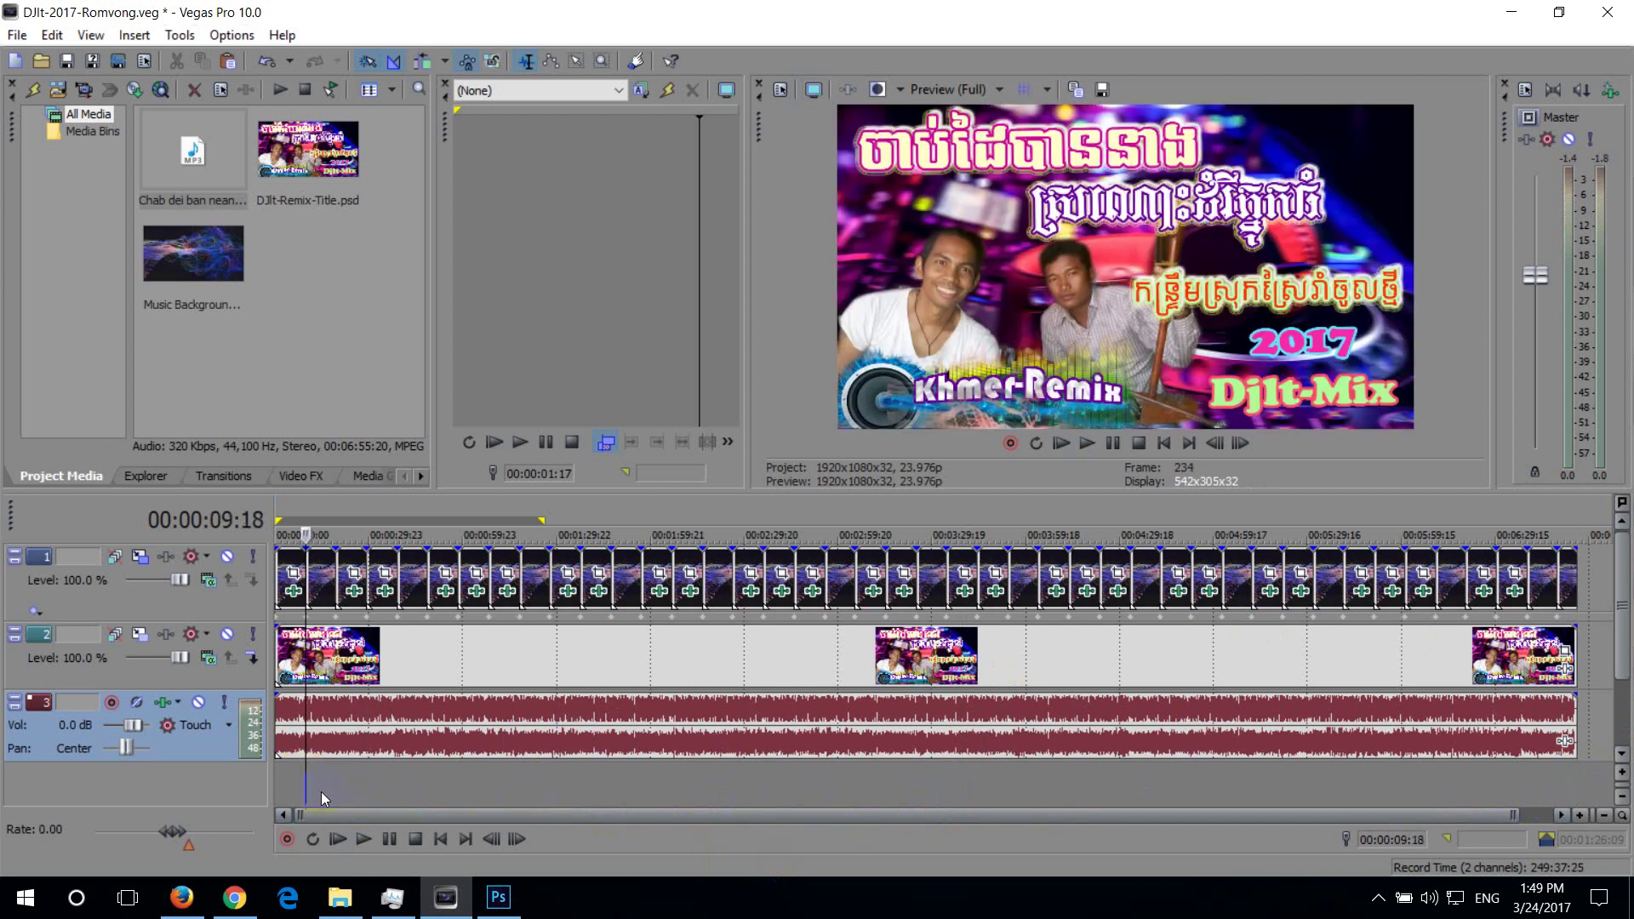
pyautogui.click(320, 791)
pyautogui.click(287, 802)
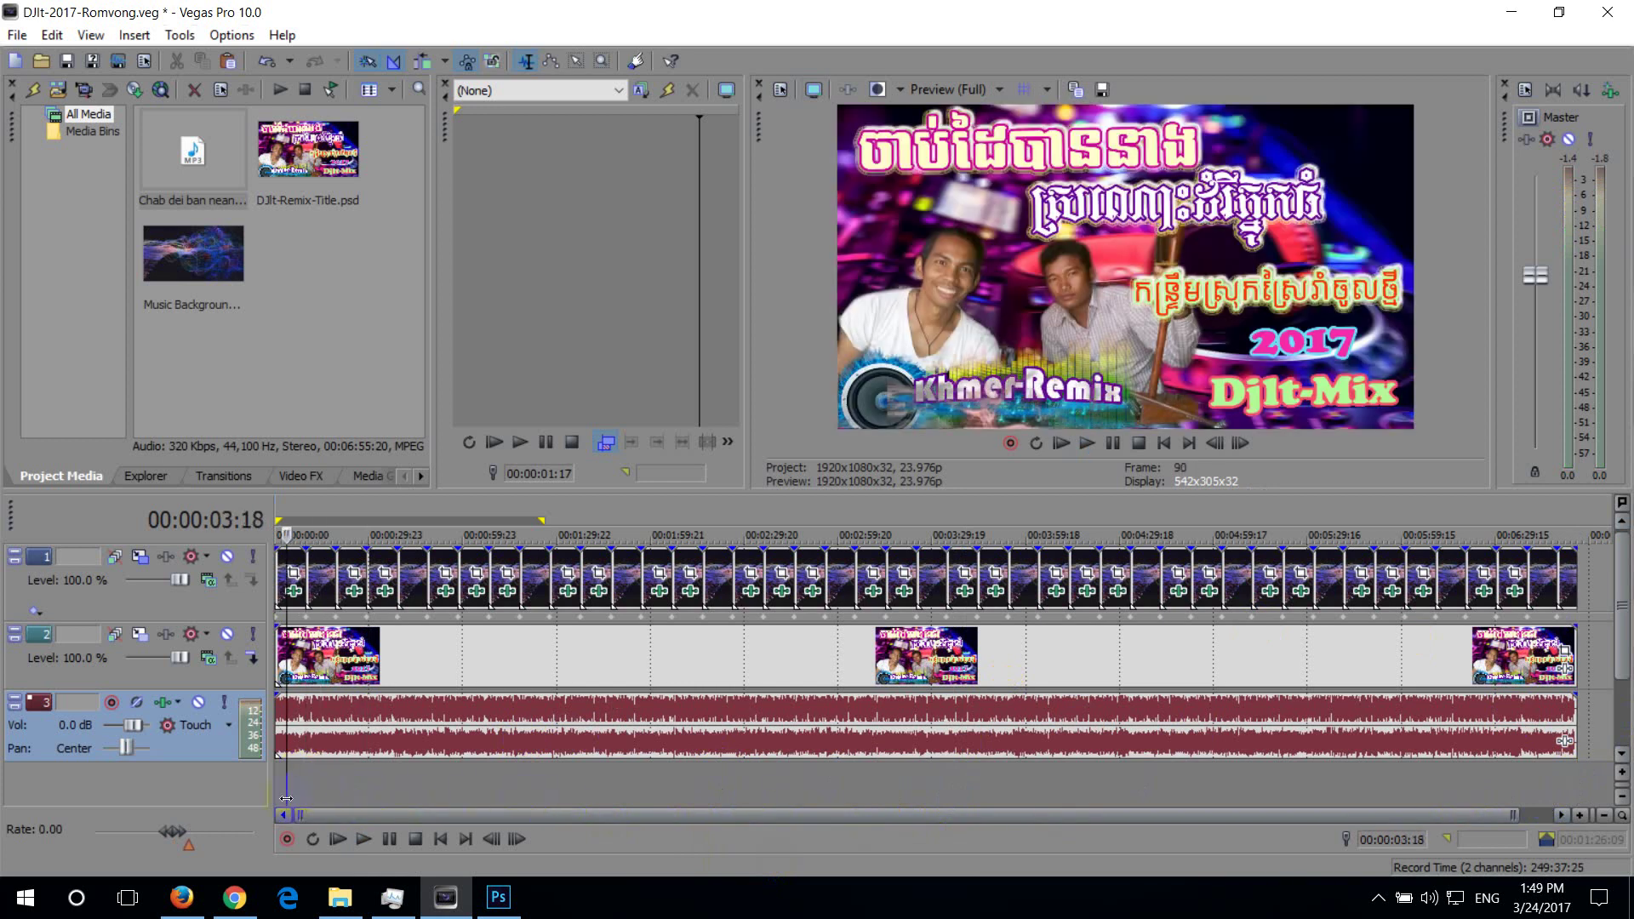
pyautogui.scroll(2, 286, 798)
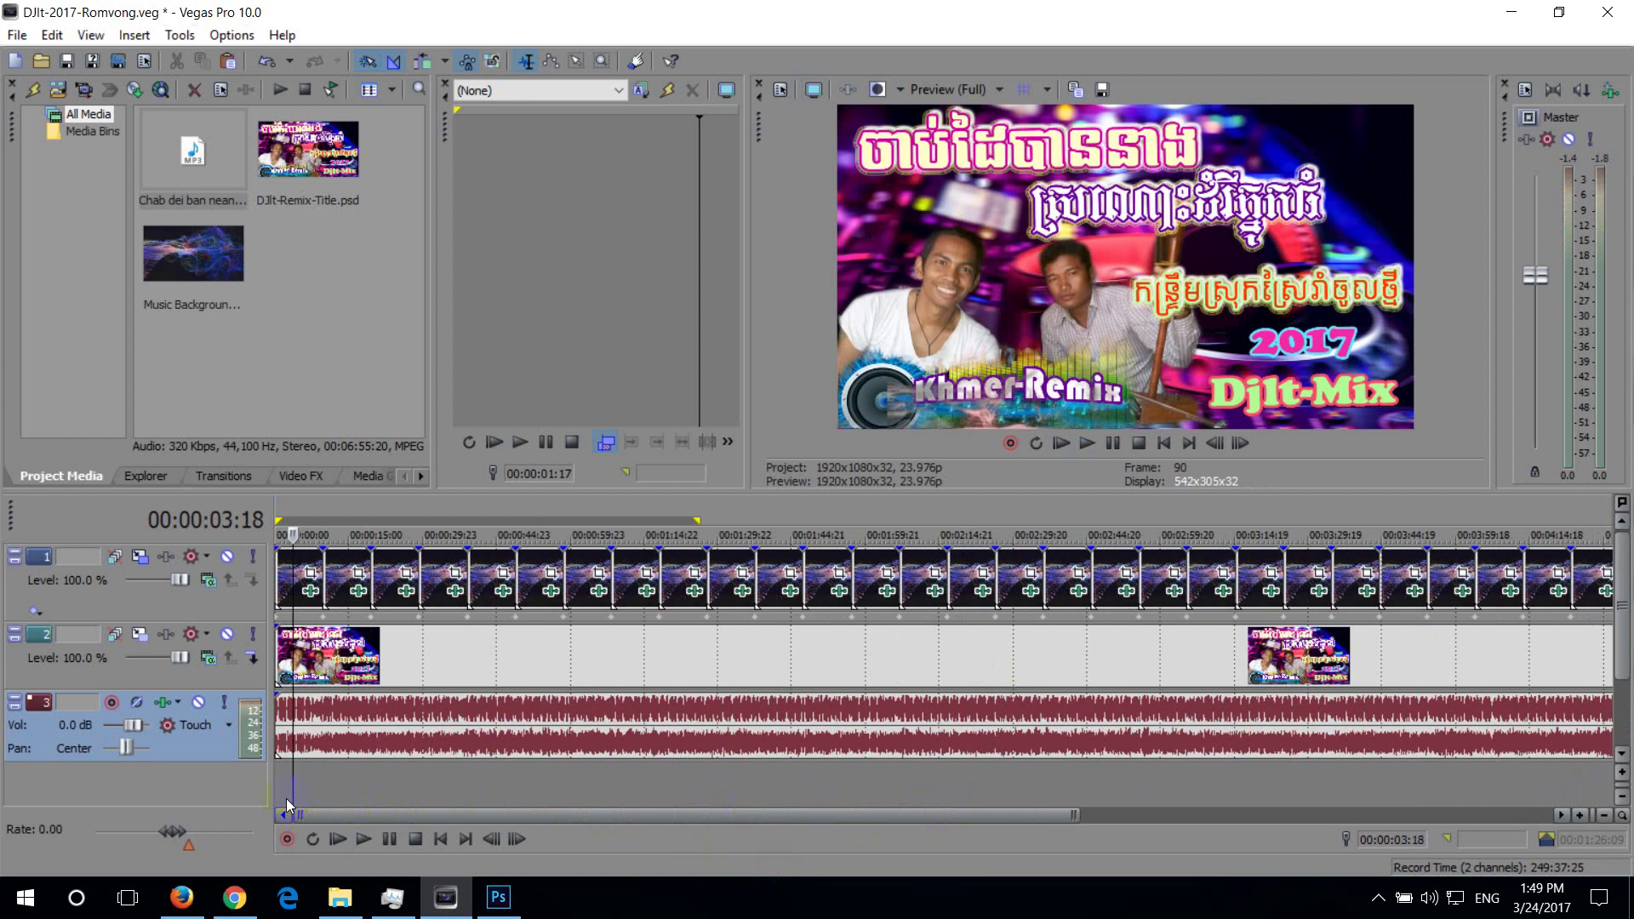
pyautogui.hotkey('ctrl', 'Home')
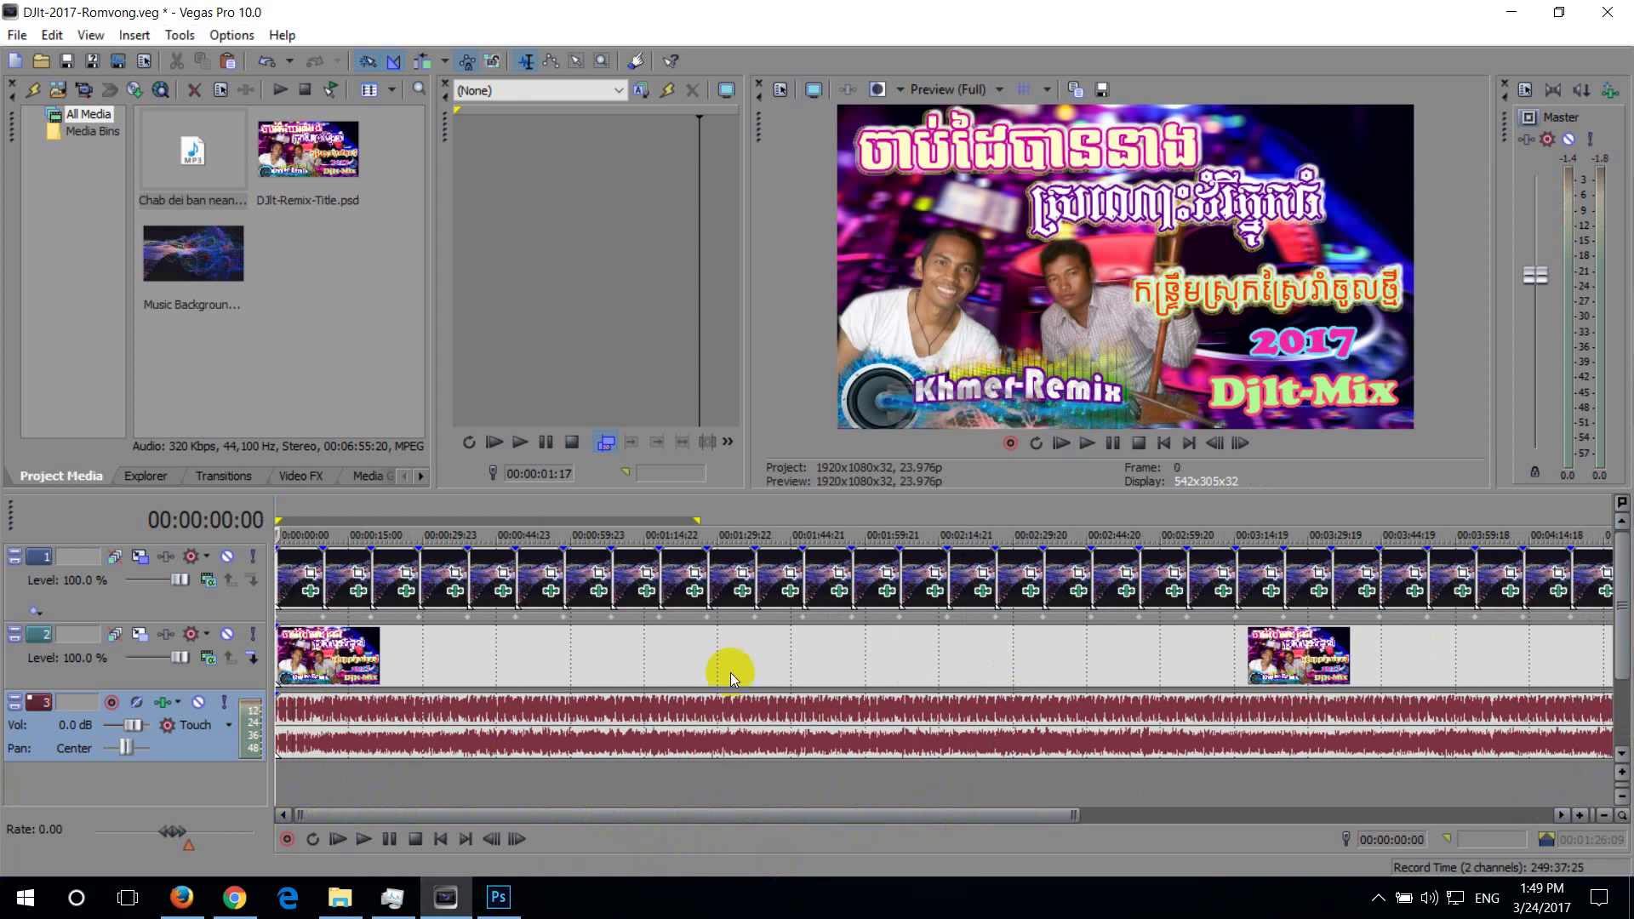
# Select the range 00:00:00:00 to 00:01:20:04 and play it briefly to check
pyautogui.click(680, 578)
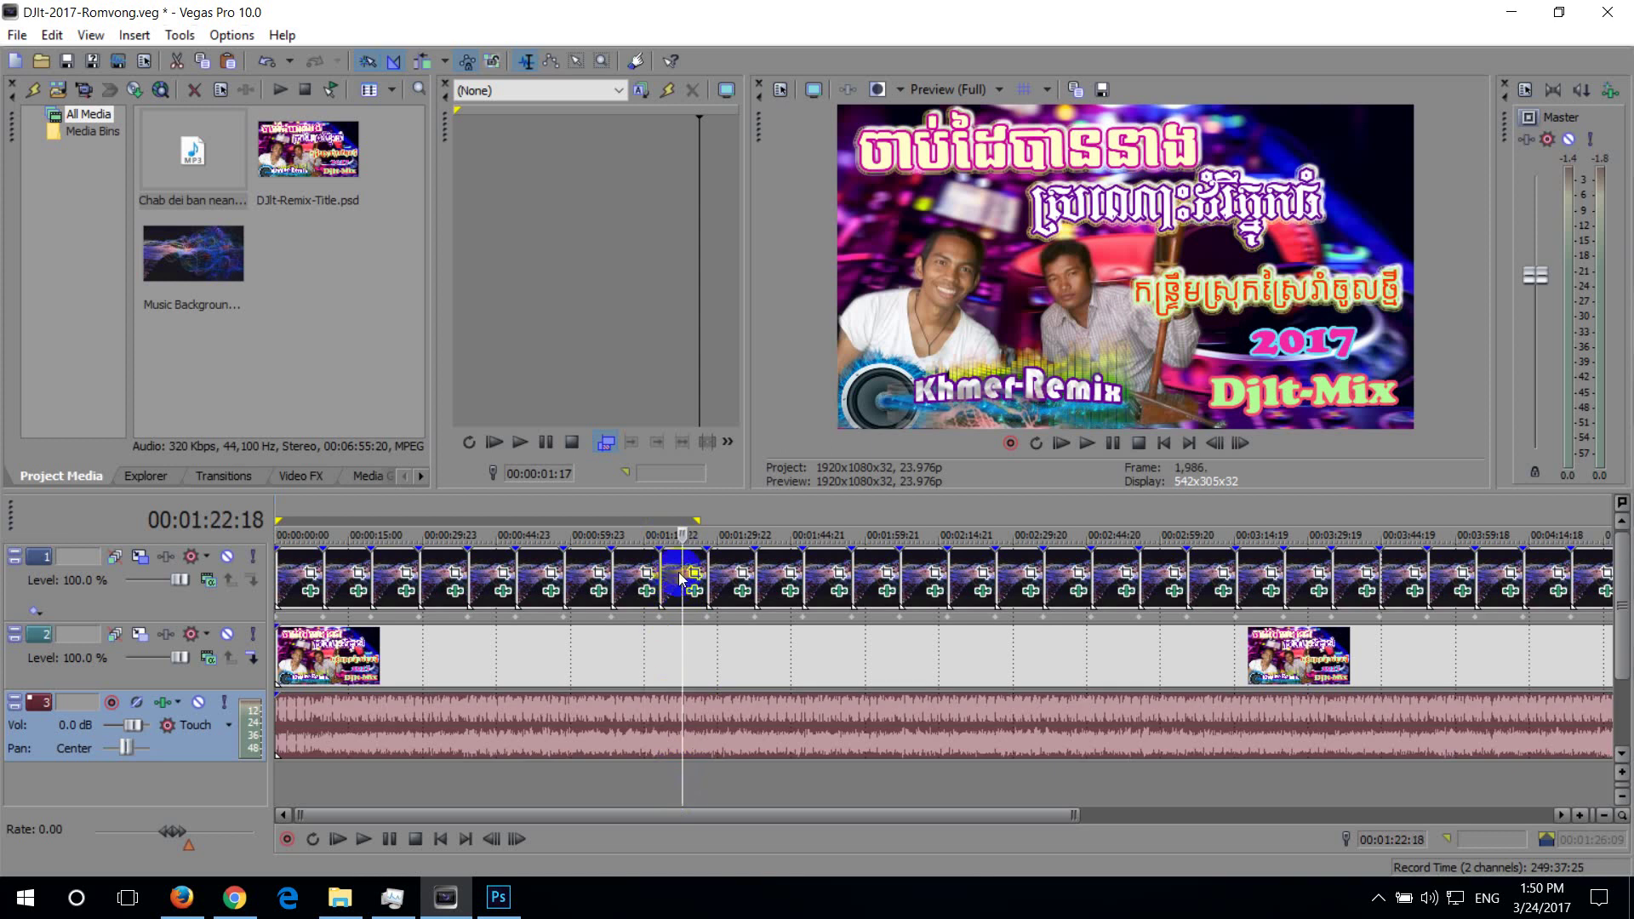
pyautogui.click(676, 651)
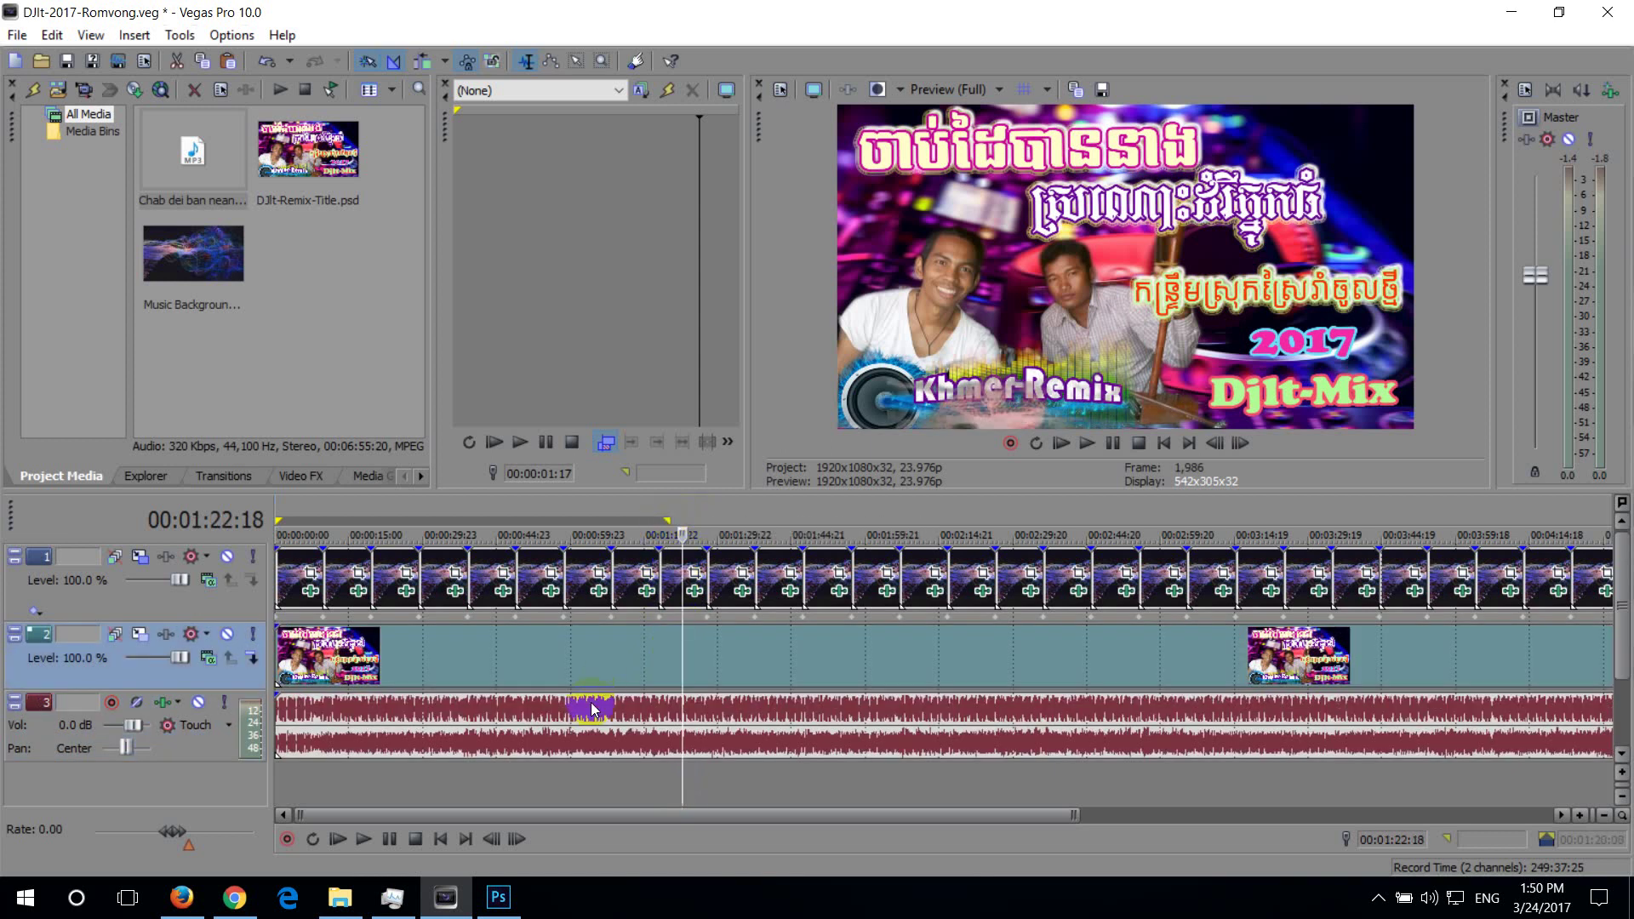
pyautogui.doubleClick(532, 527)
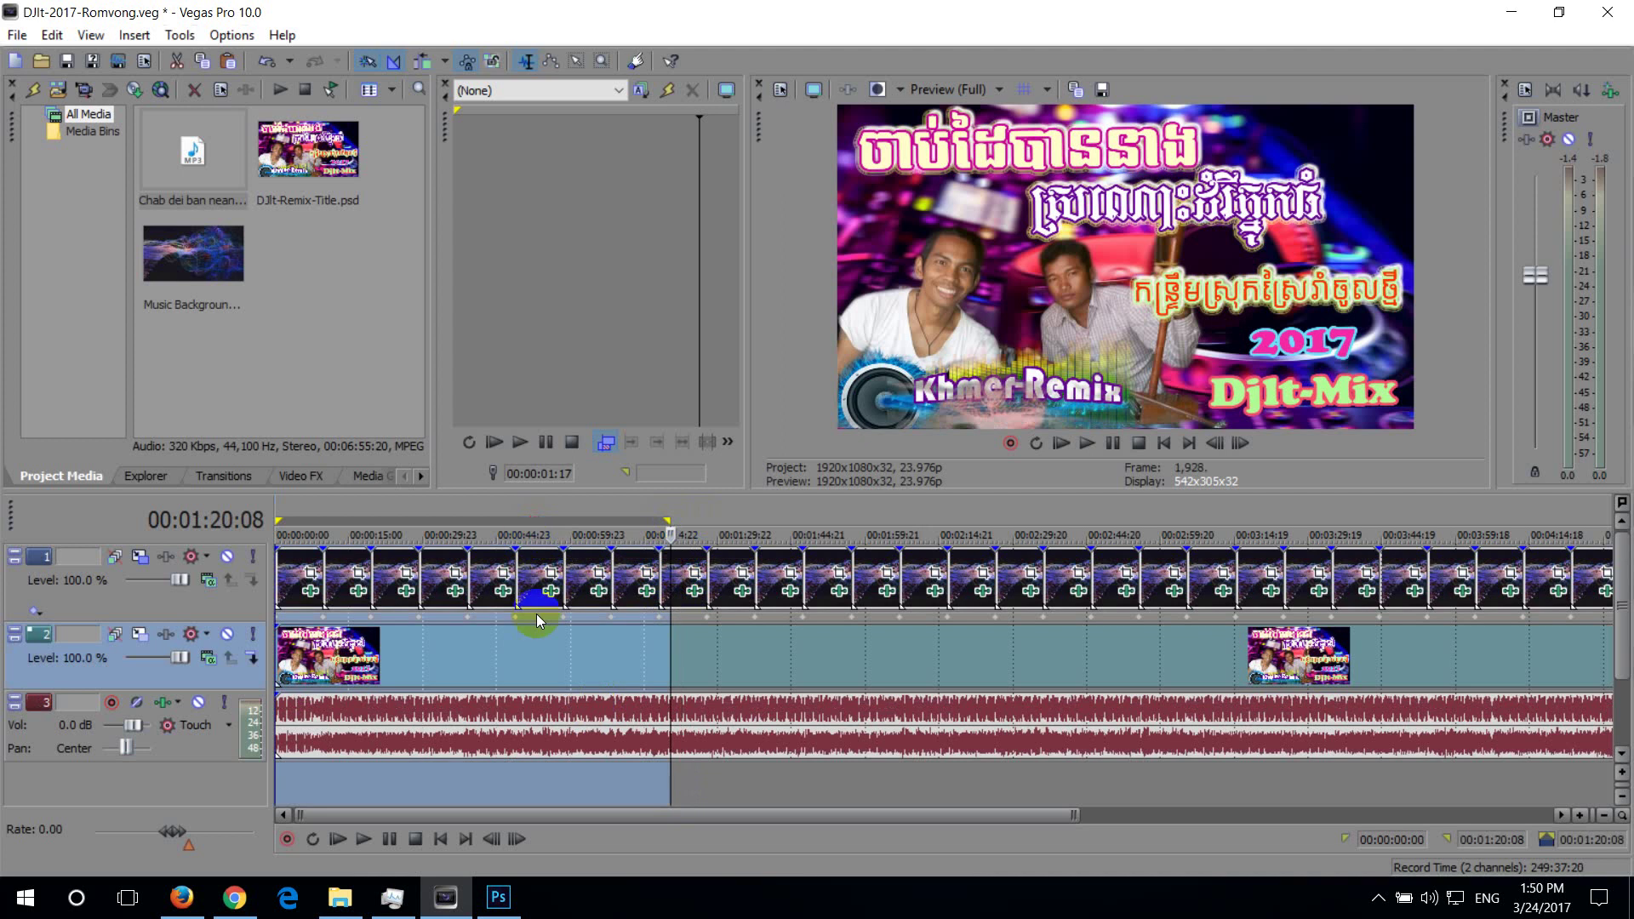
pyautogui.click(669, 795)
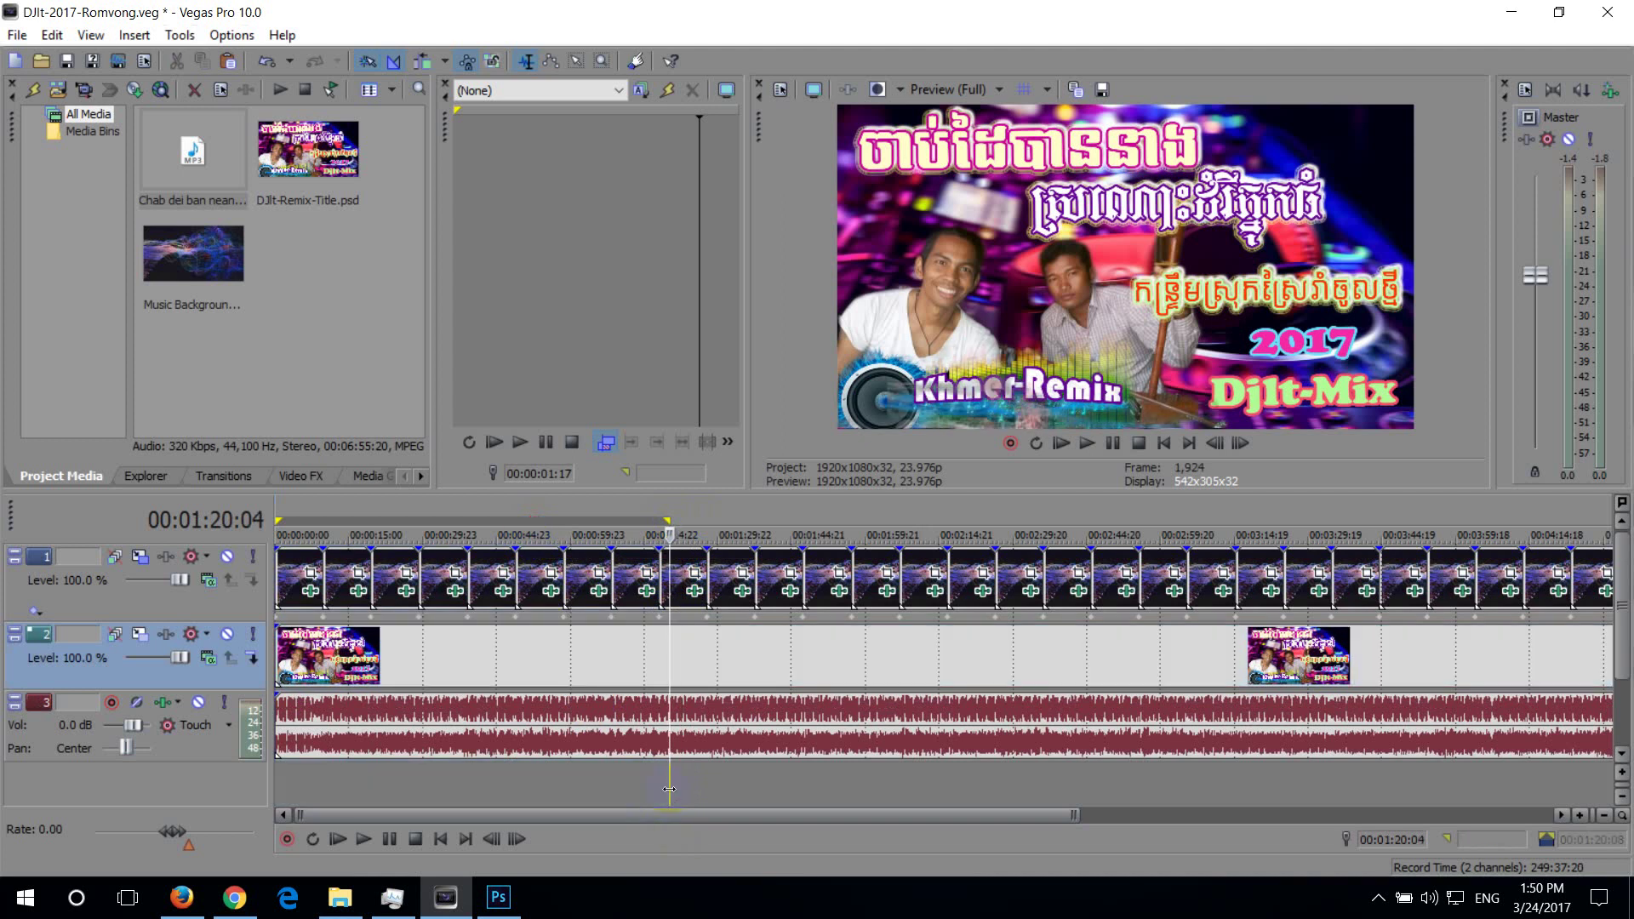
pyautogui.hotkey('shift', 'Home')
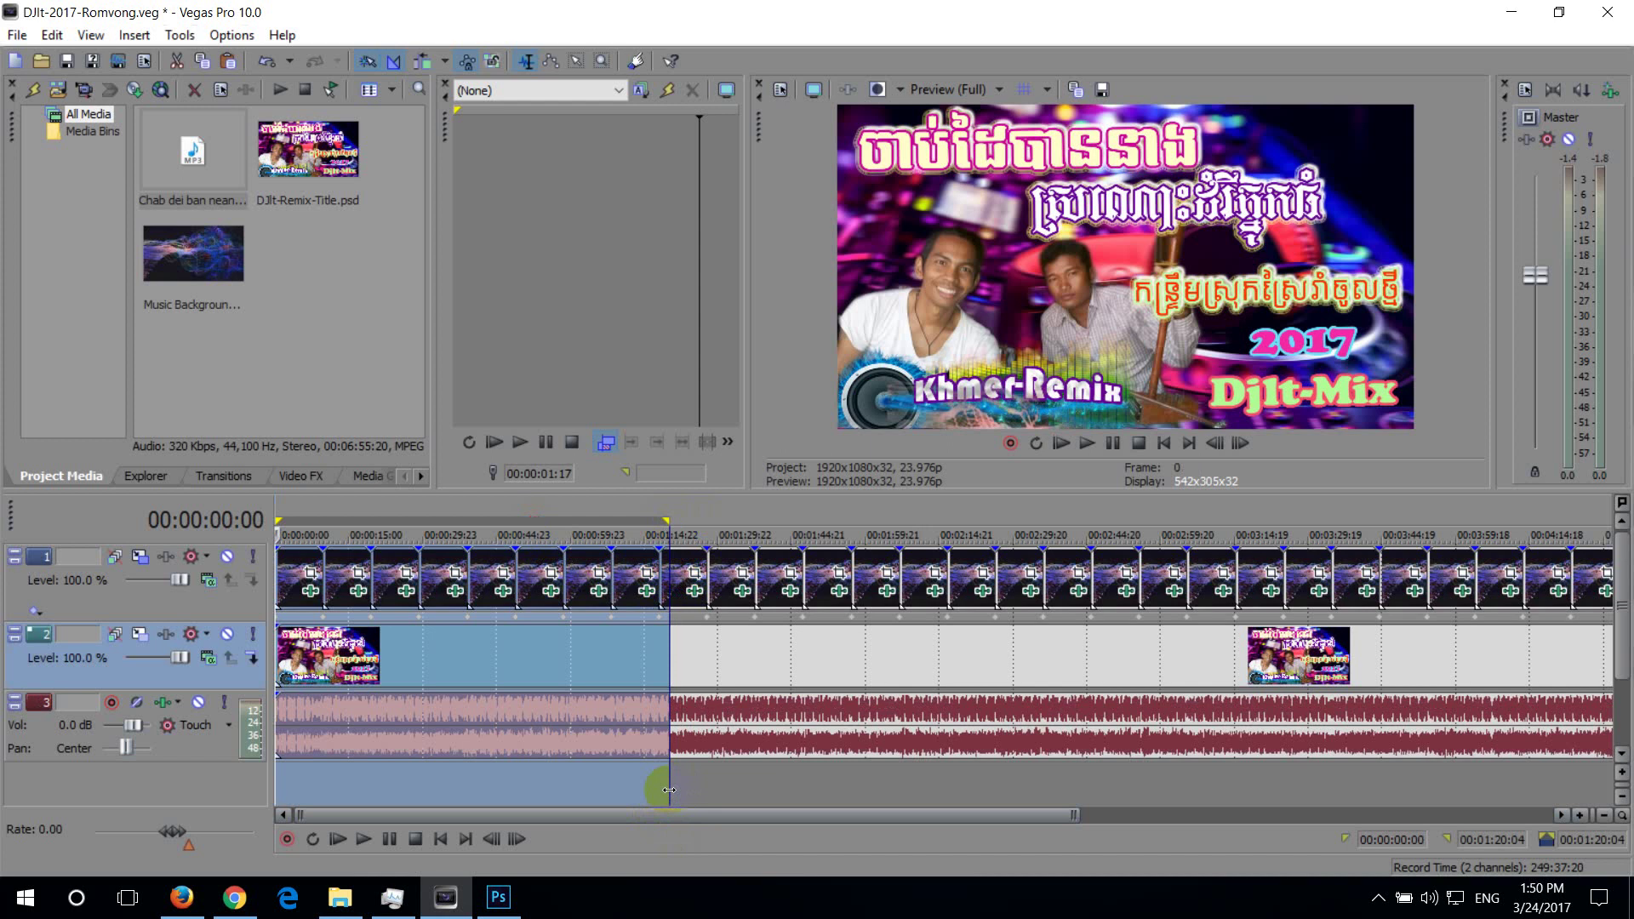
pyautogui.press('space')
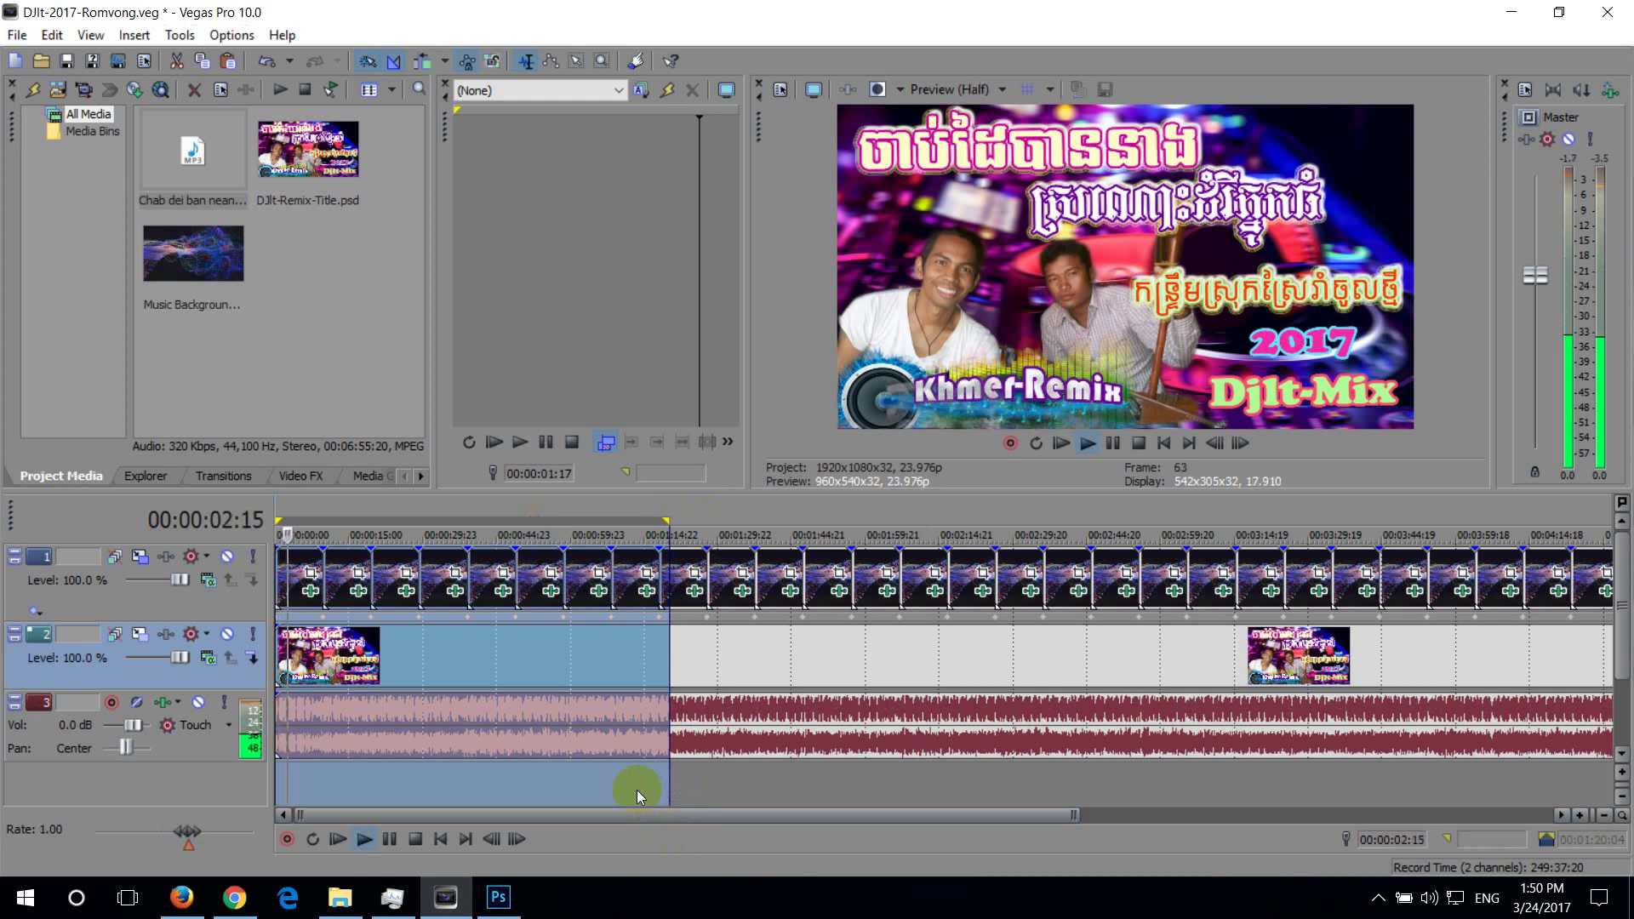
pyautogui.press('space')
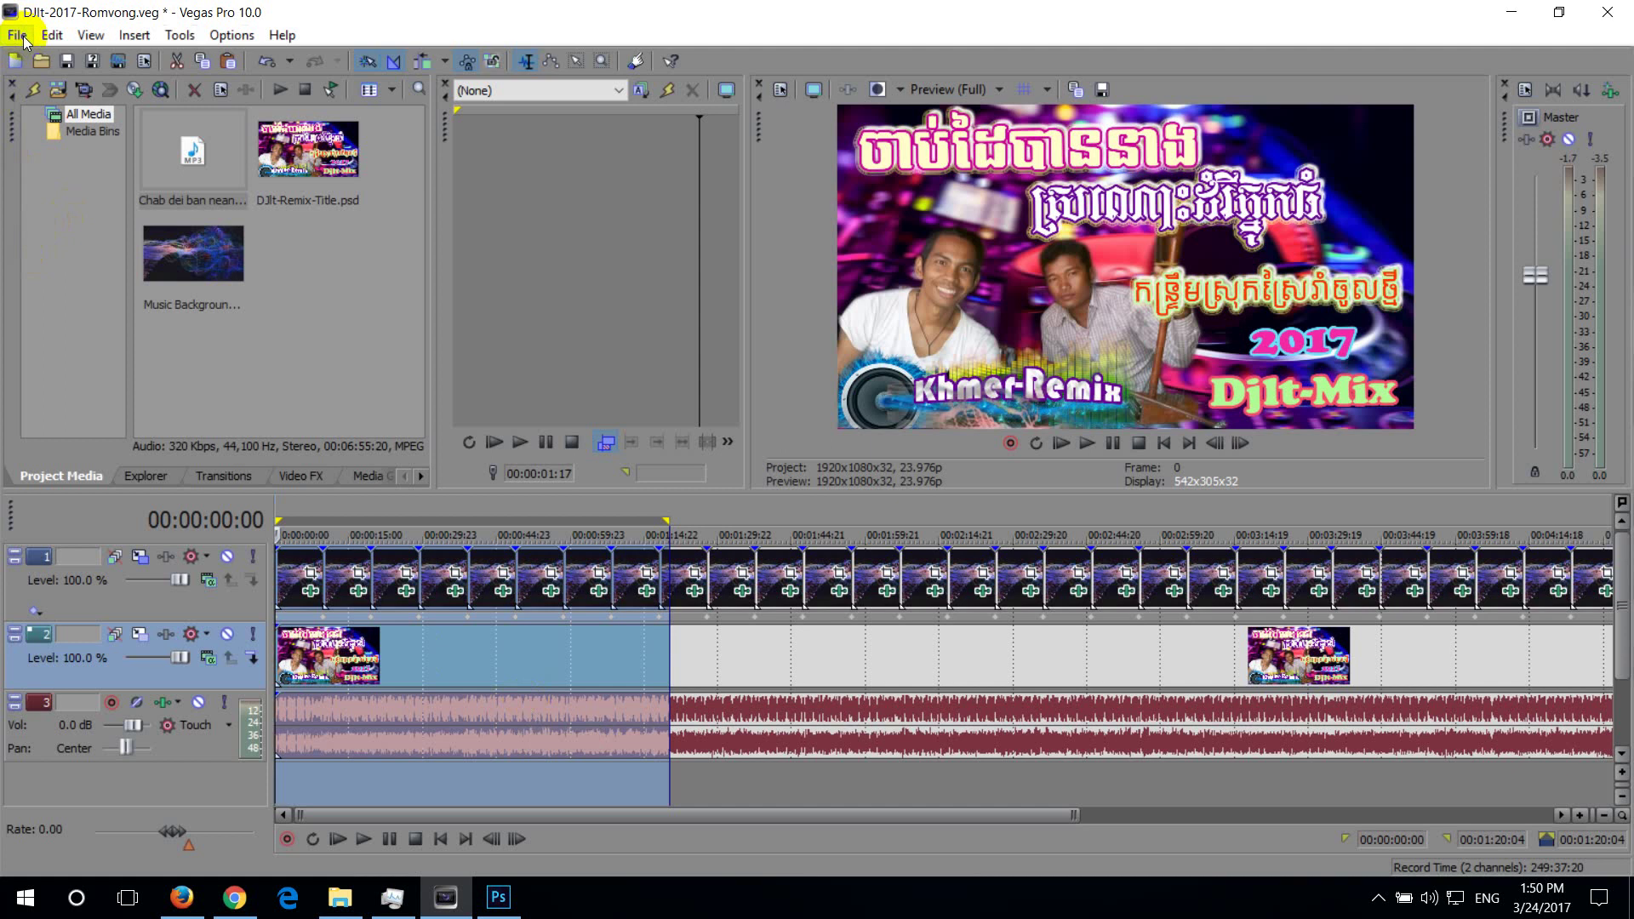
# In File > Render As, set Save as type to Windows Media Video V11 (*.wmv) after trying MP4
pyautogui.click(24, 40)
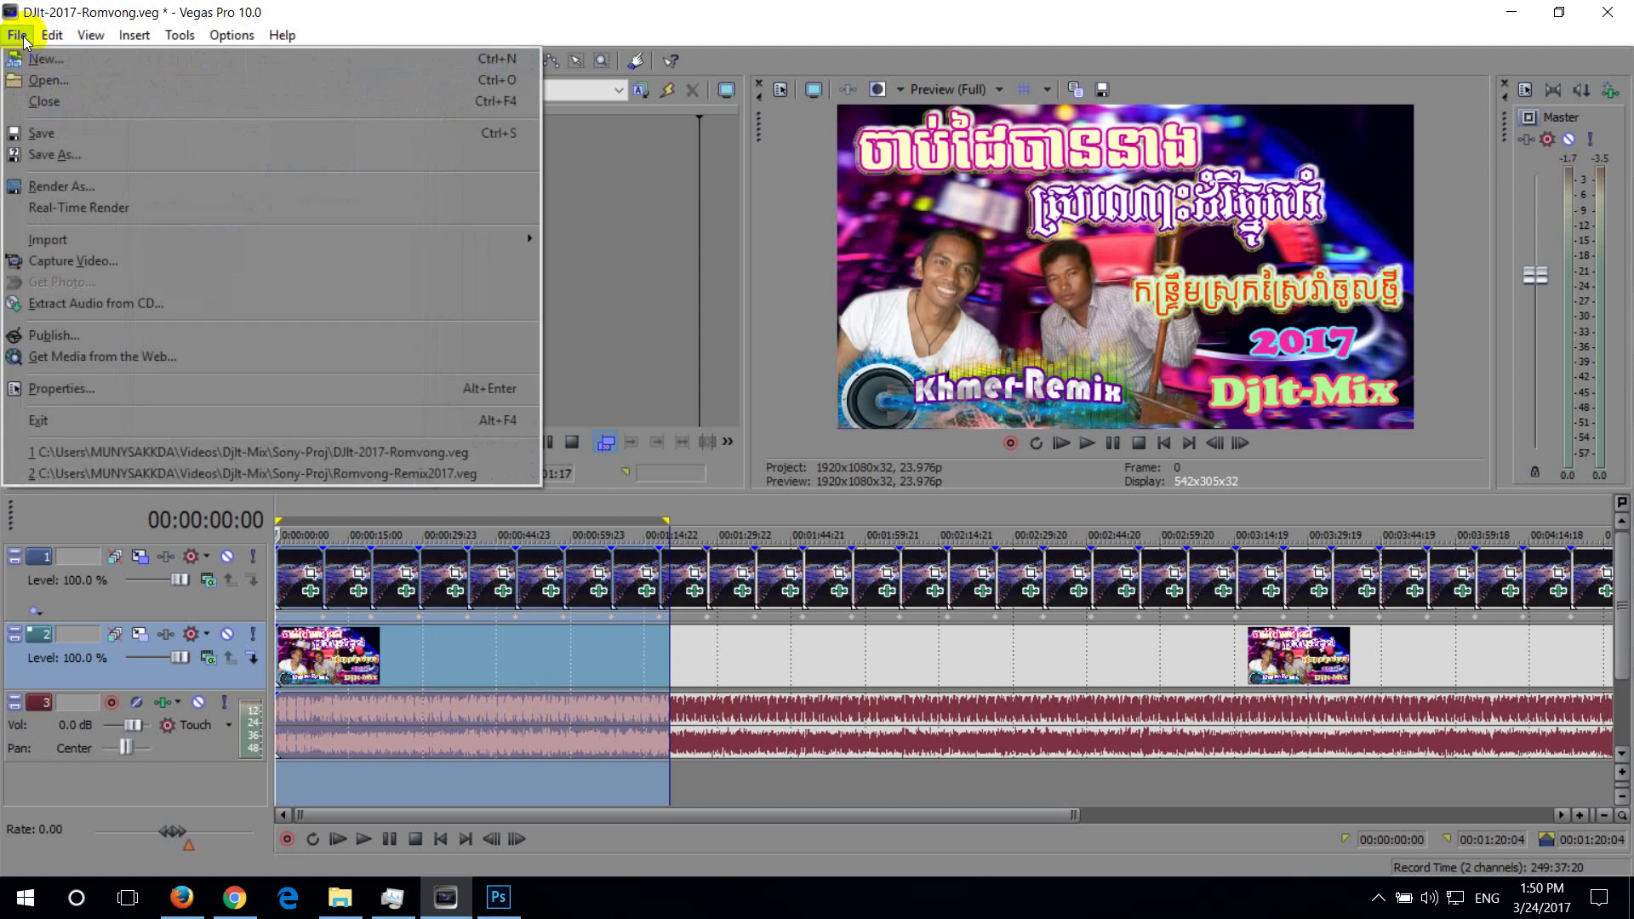
pyautogui.click(62, 189)
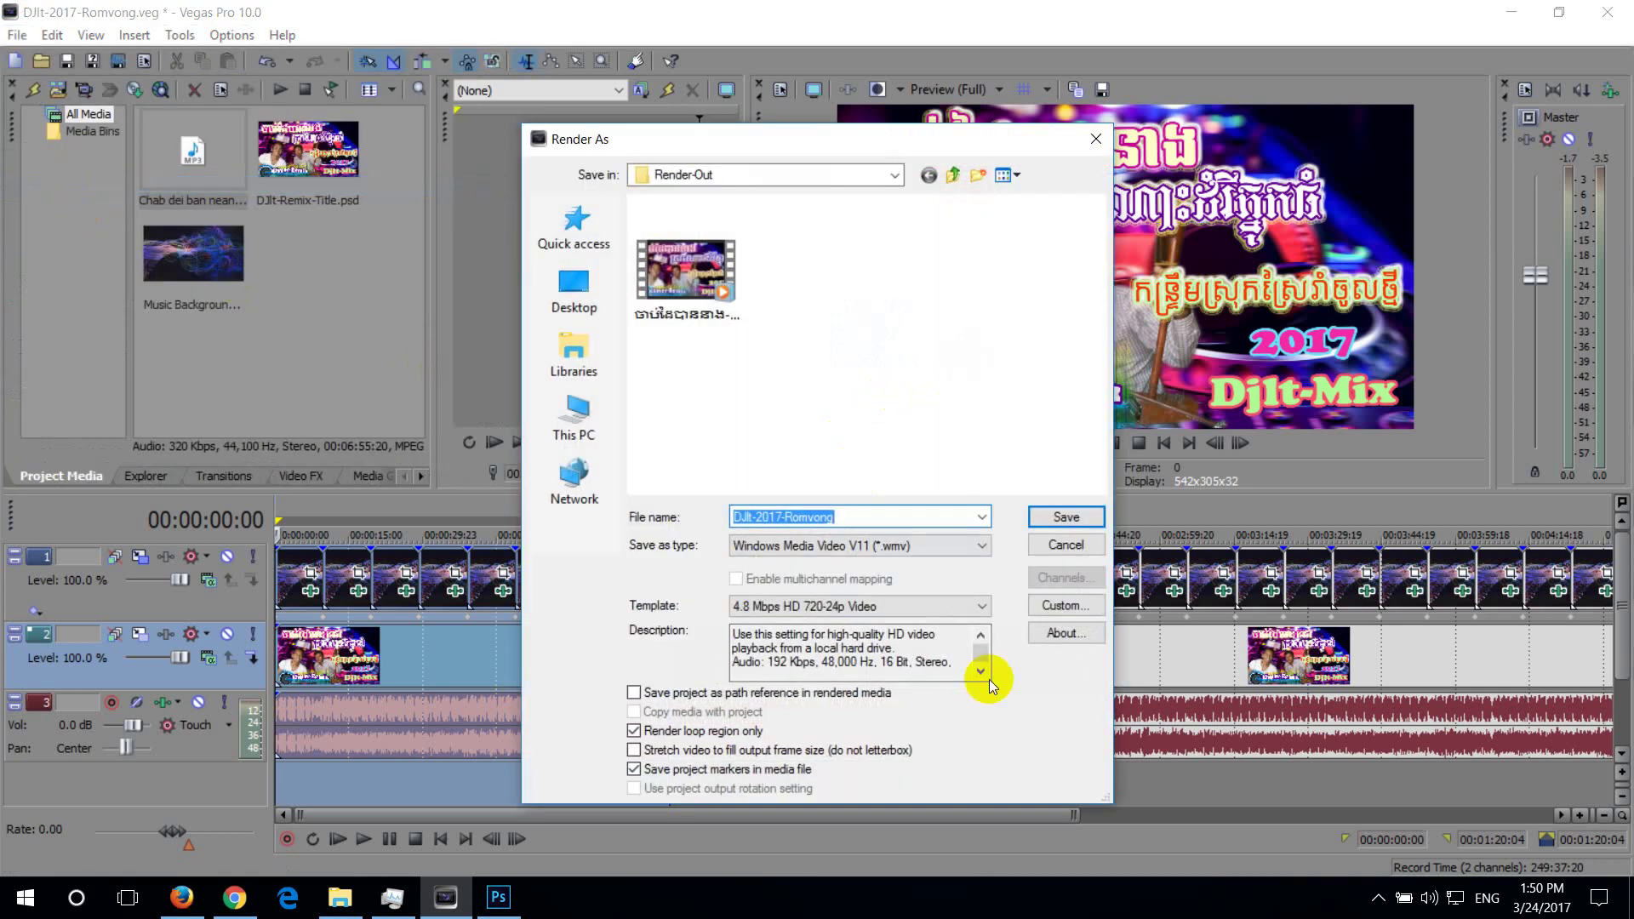
pyautogui.click(896, 519)
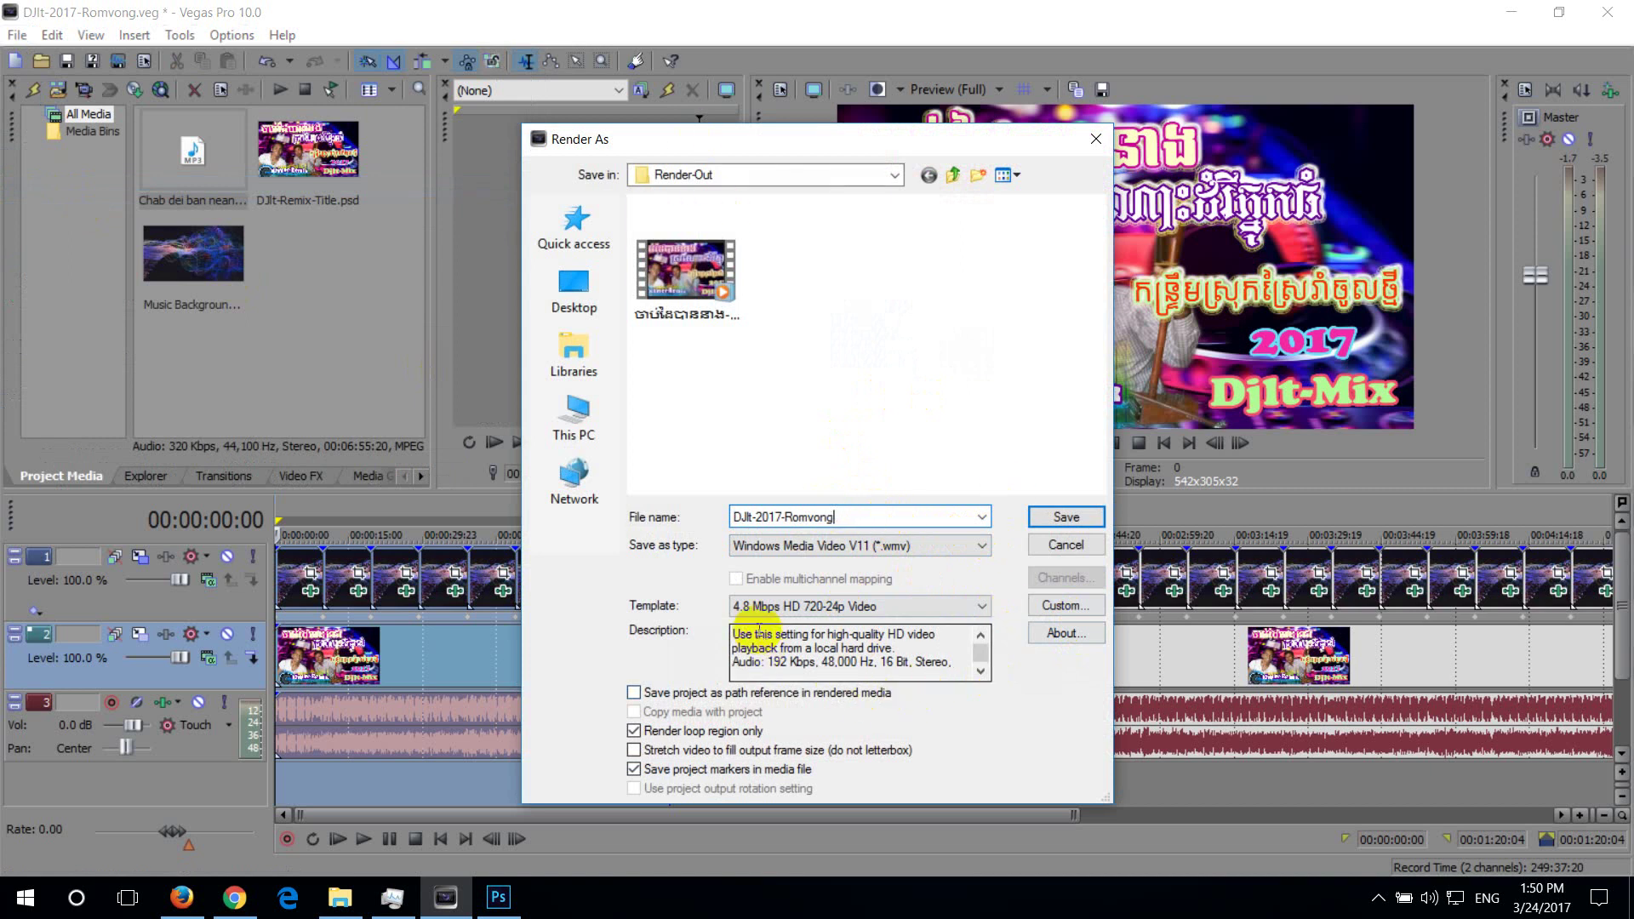
pyautogui.click(956, 543)
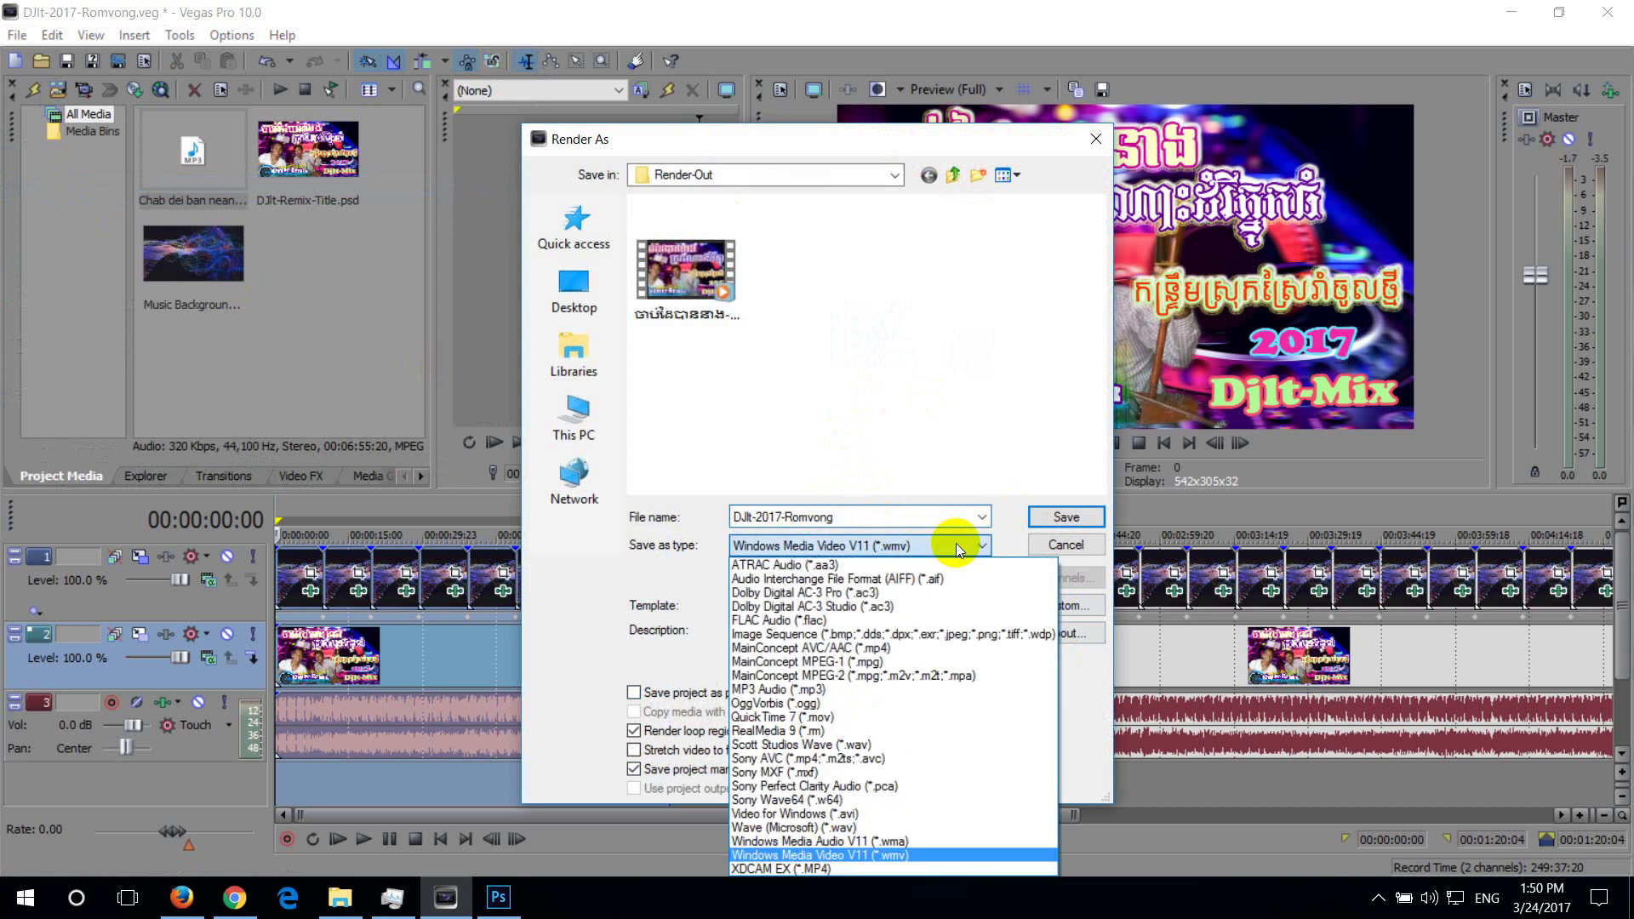
pyautogui.click(906, 856)
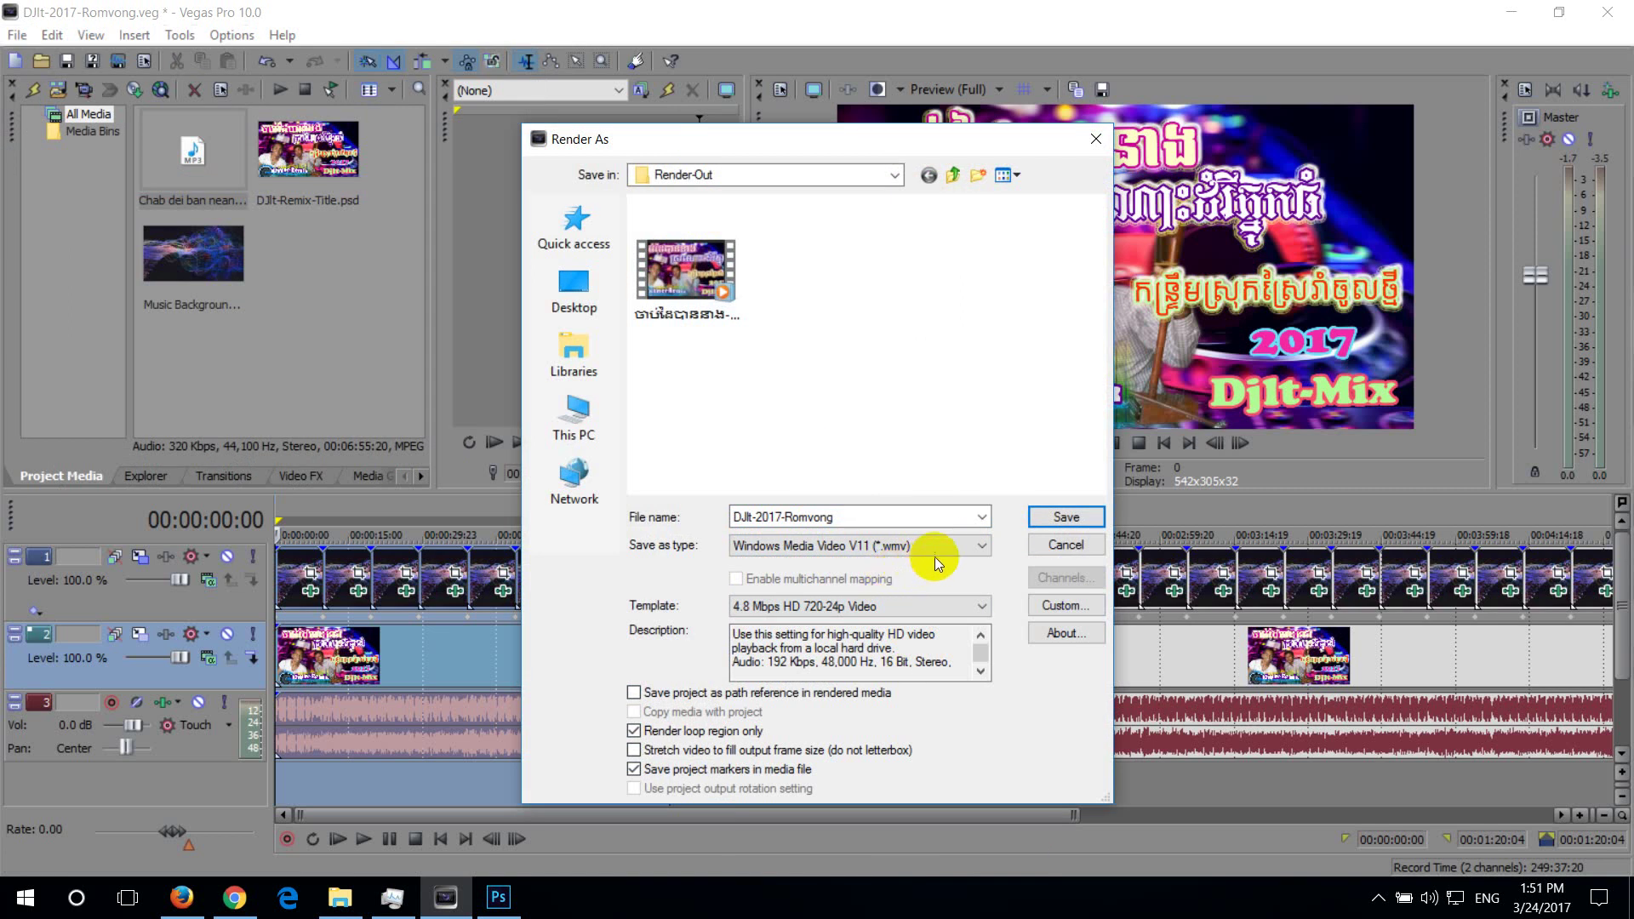
pyautogui.click(956, 543)
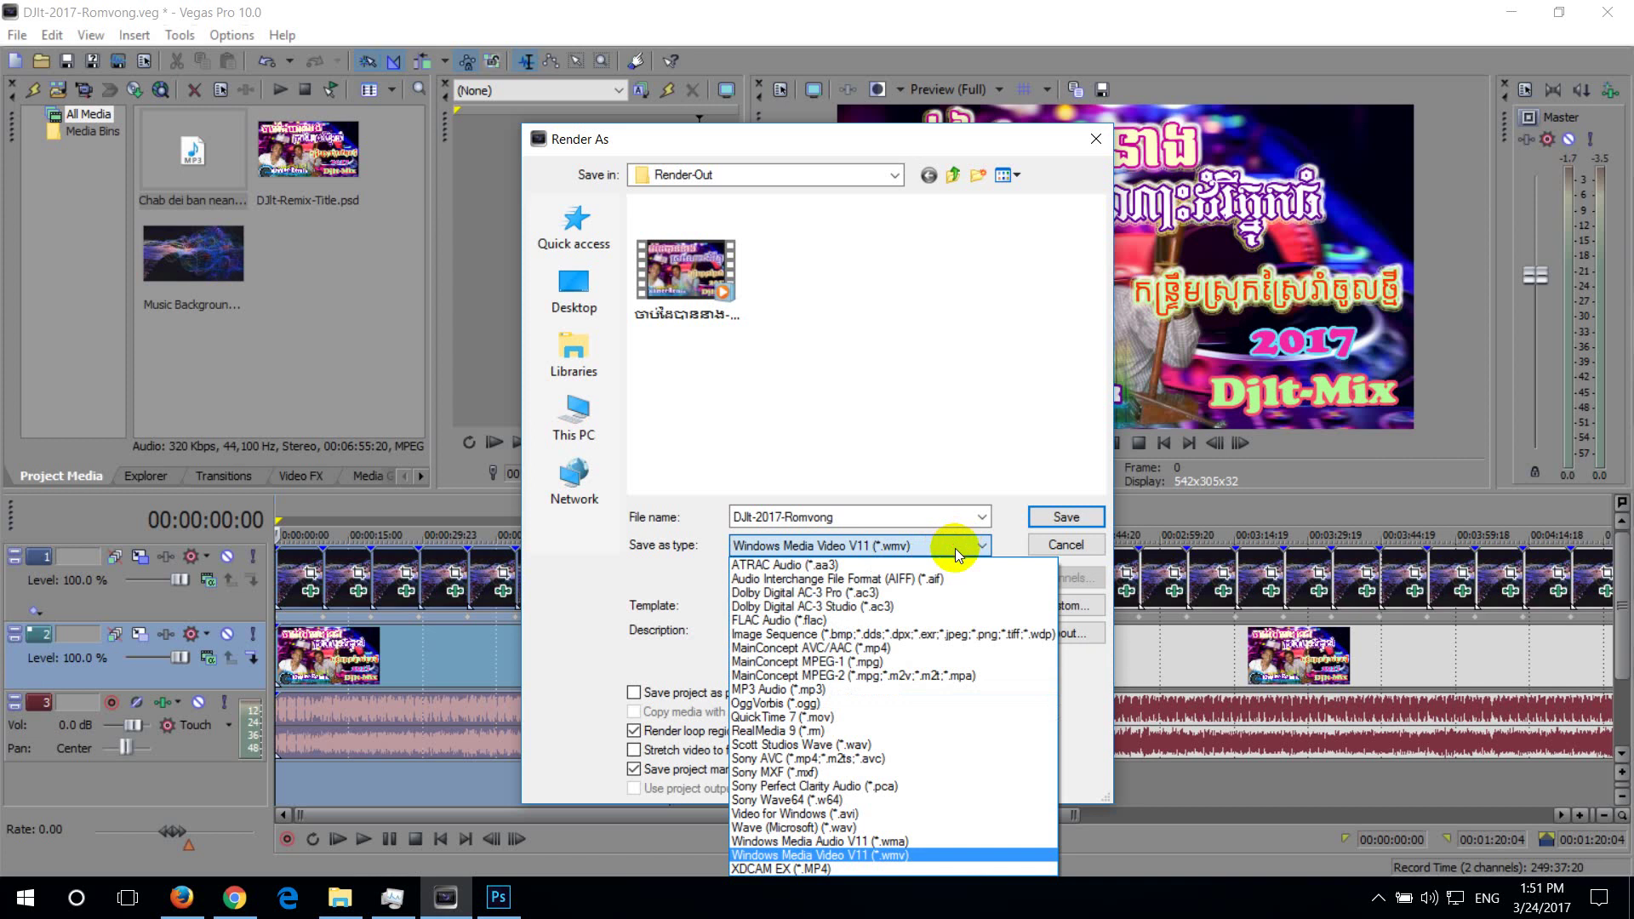
pyautogui.click(849, 647)
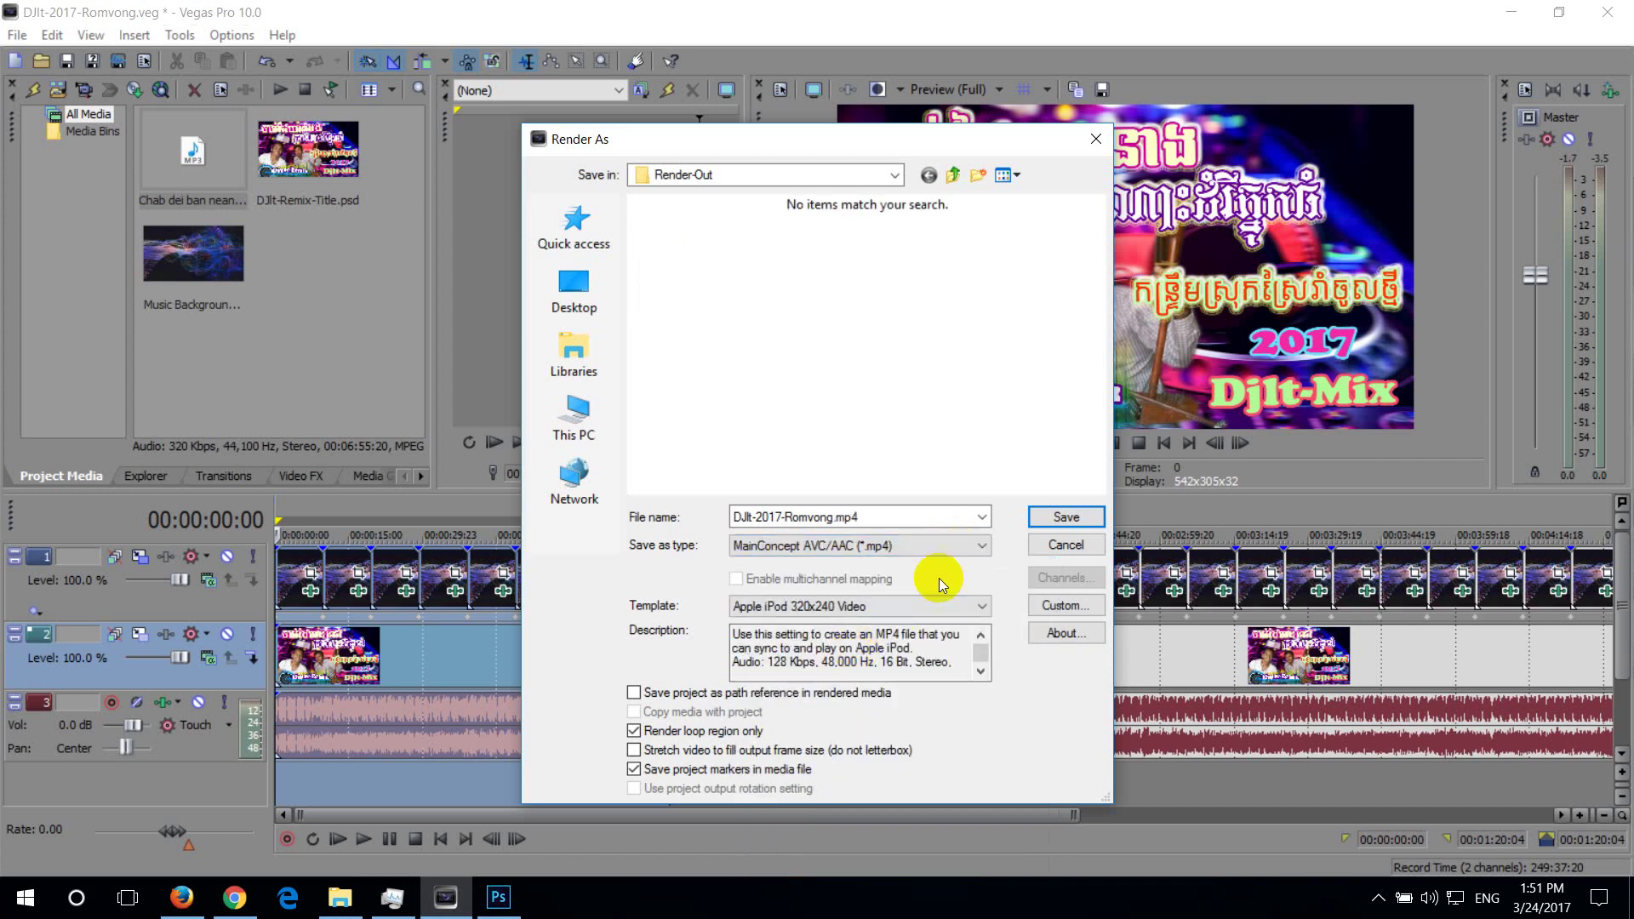
pyautogui.click(982, 606)
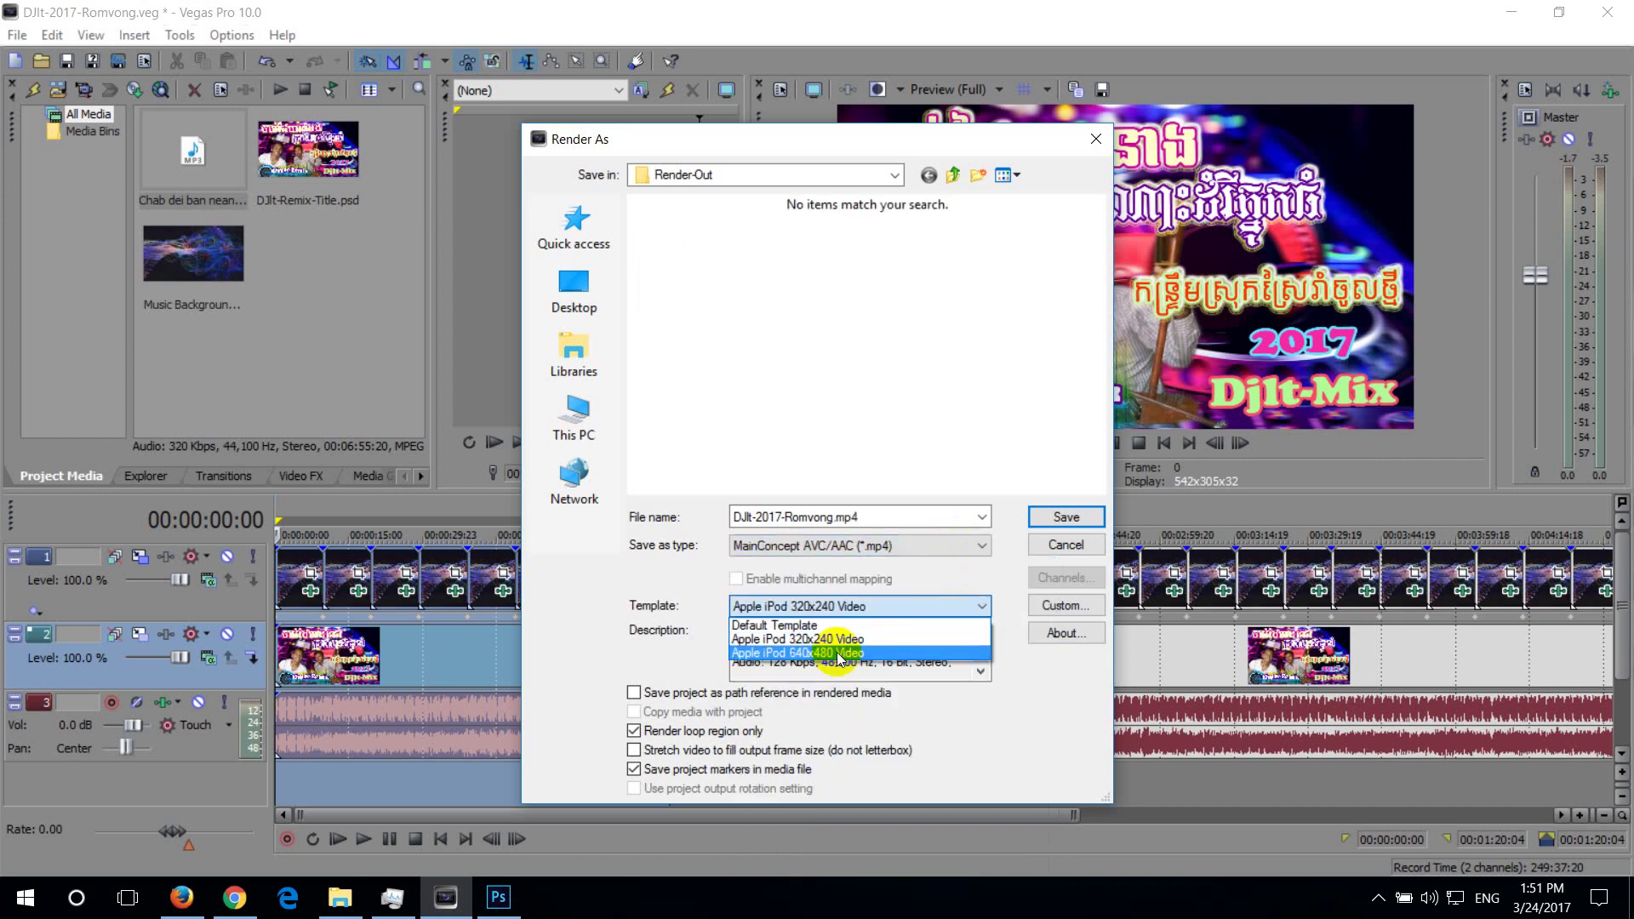
pyautogui.click(936, 605)
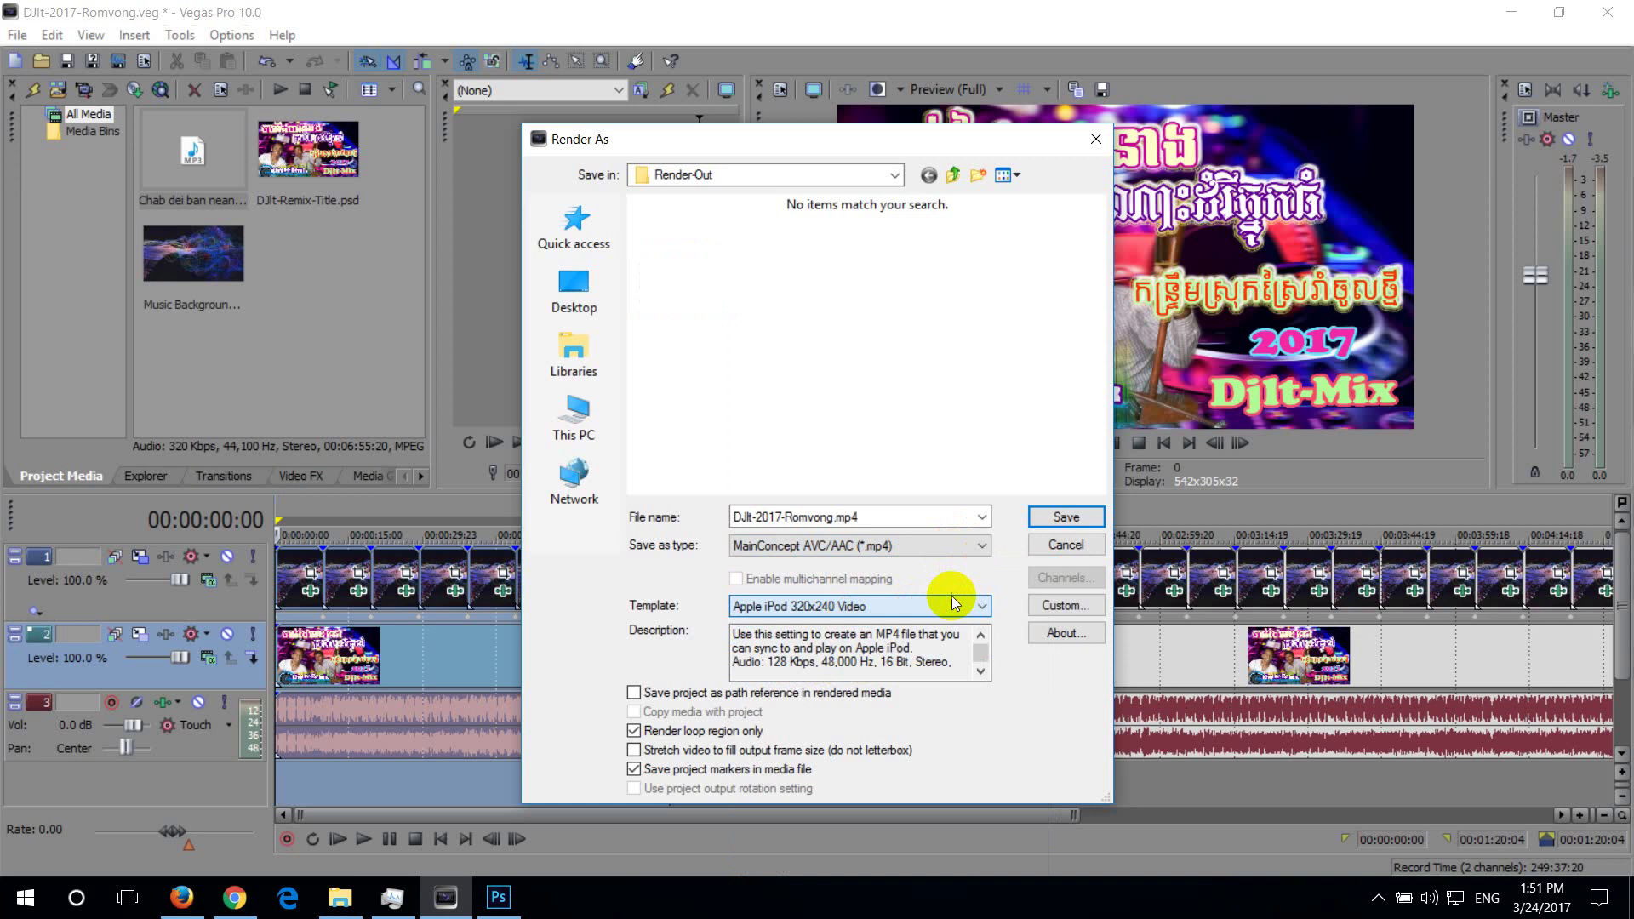
pyautogui.click(970, 542)
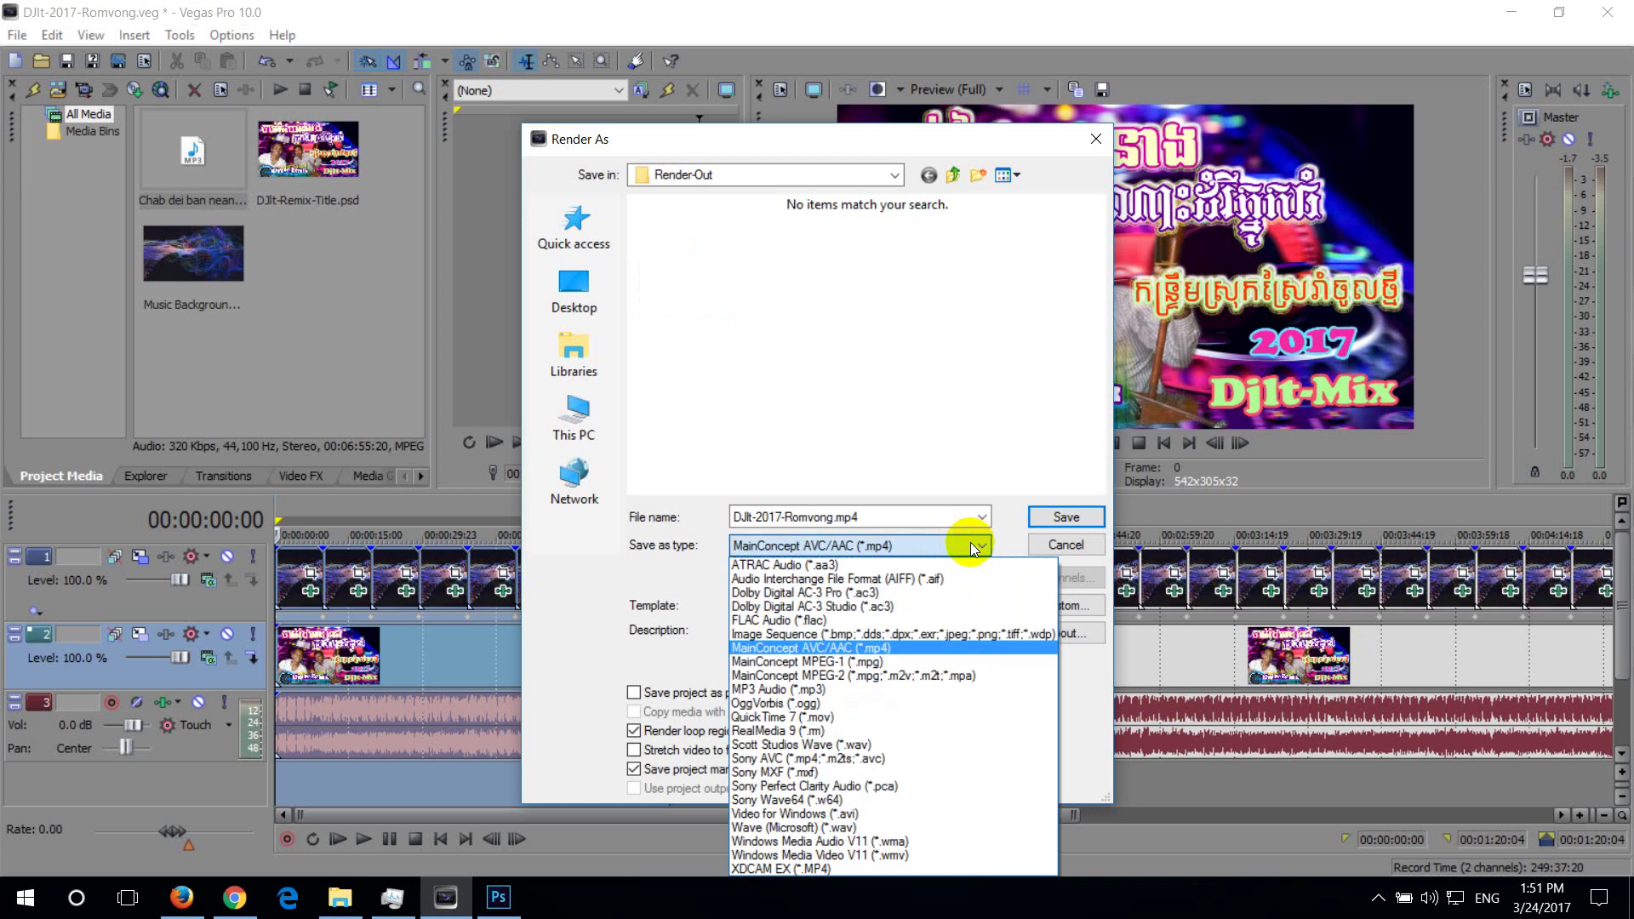
pyautogui.click(910, 855)
pyautogui.click(974, 607)
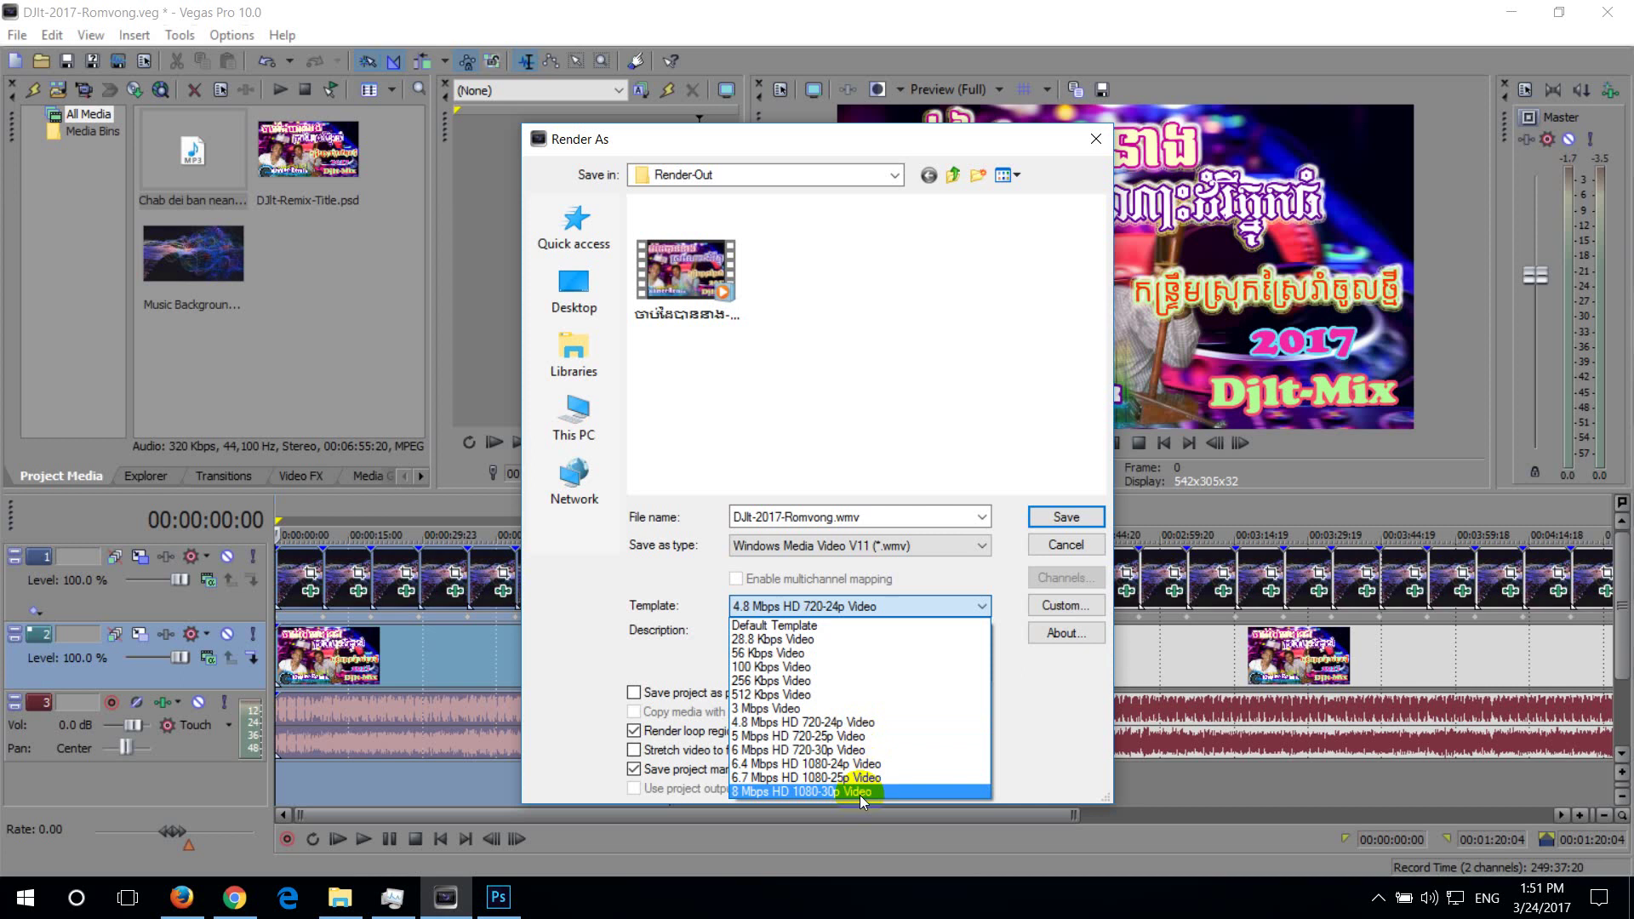
# Choose the 8 Mbps HD 1080-30p Video render template
pyautogui.click(837, 720)
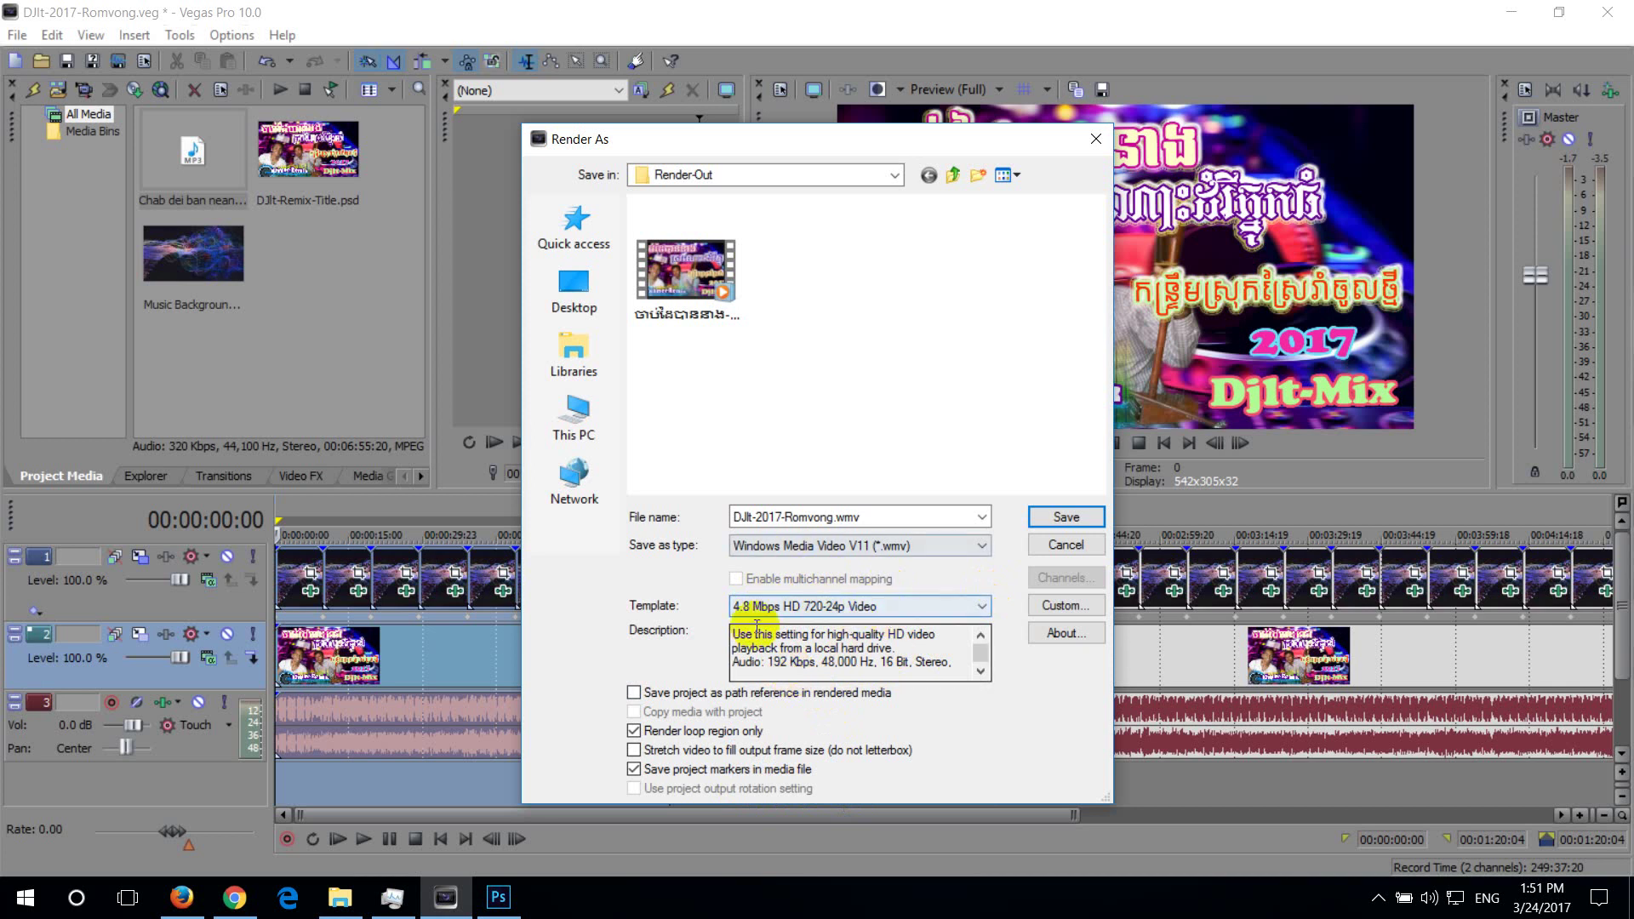
pyautogui.click(981, 608)
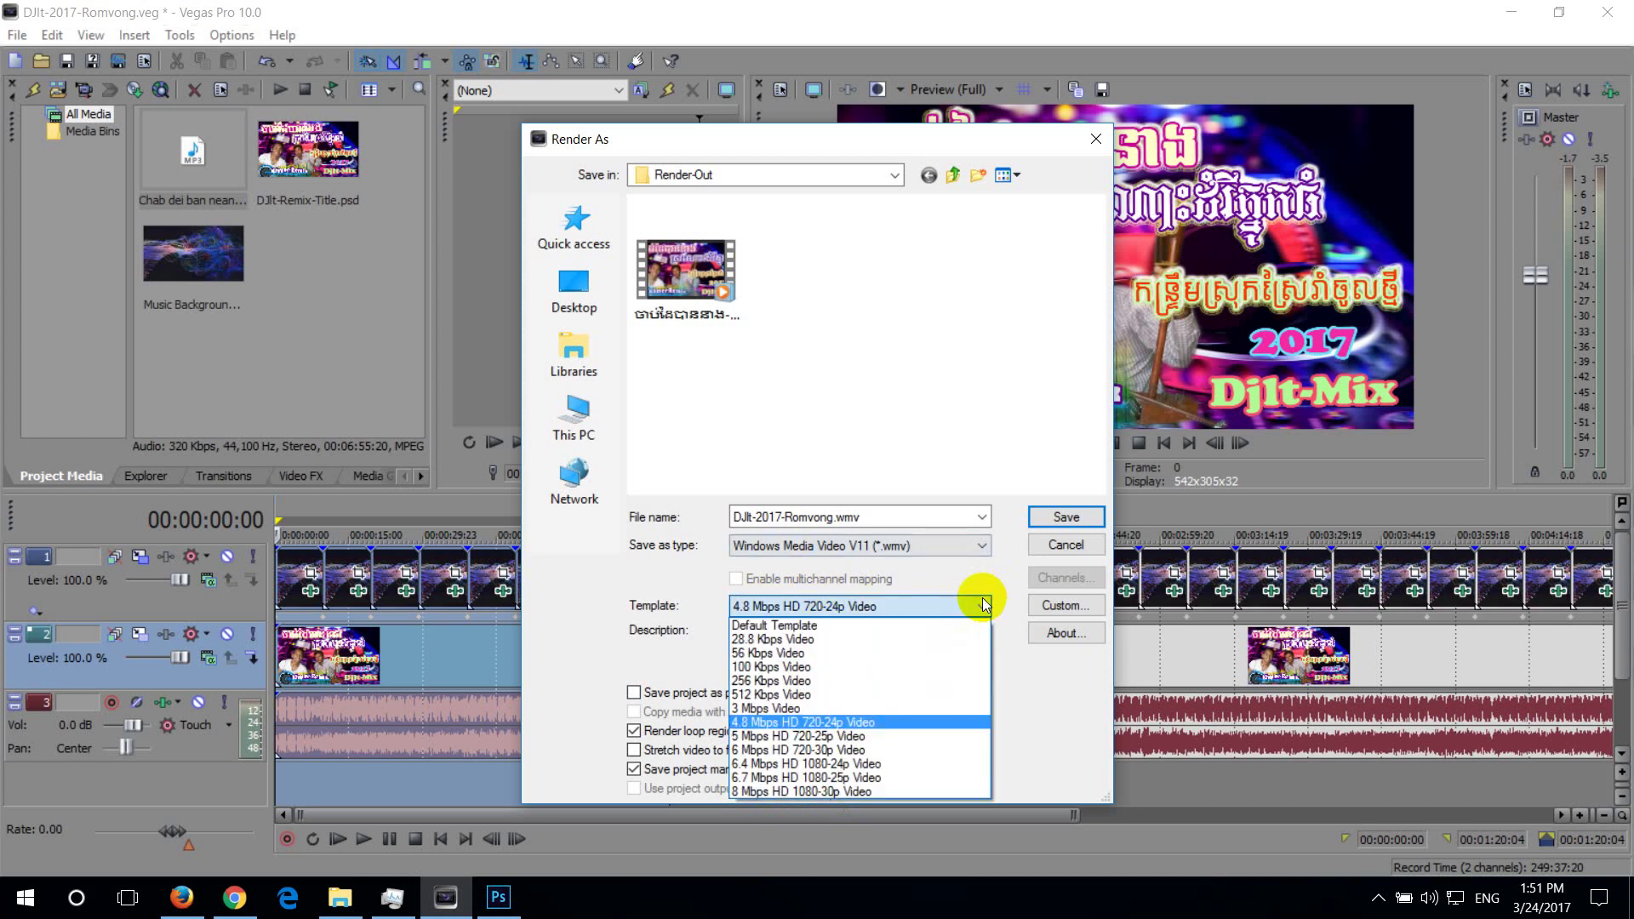
pyautogui.click(896, 790)
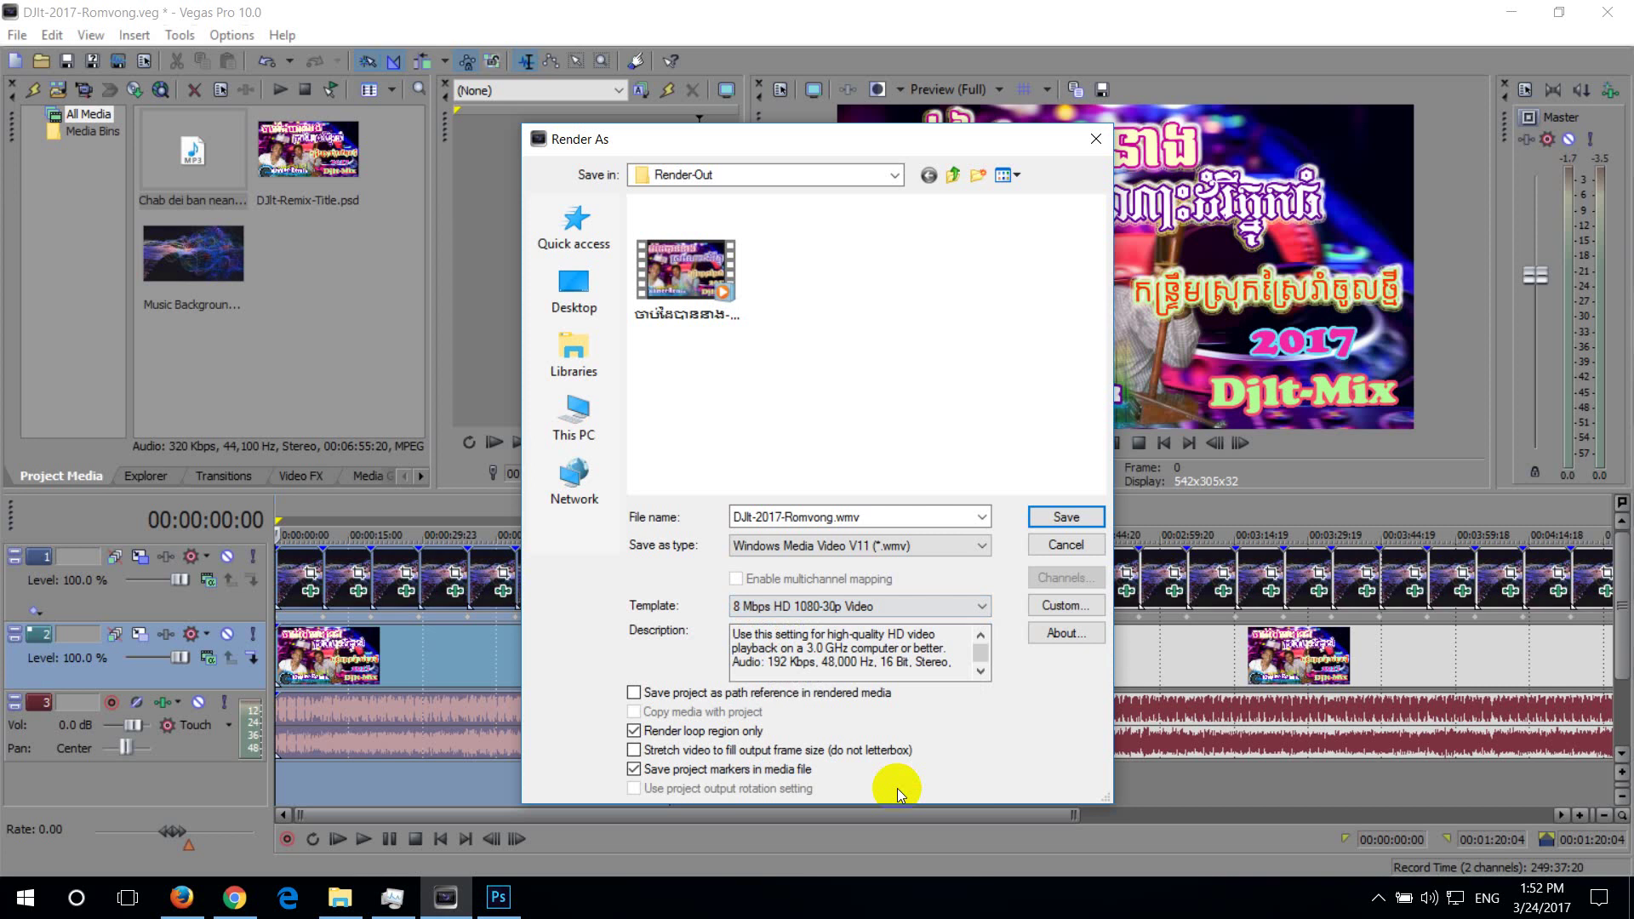
pyautogui.click(982, 607)
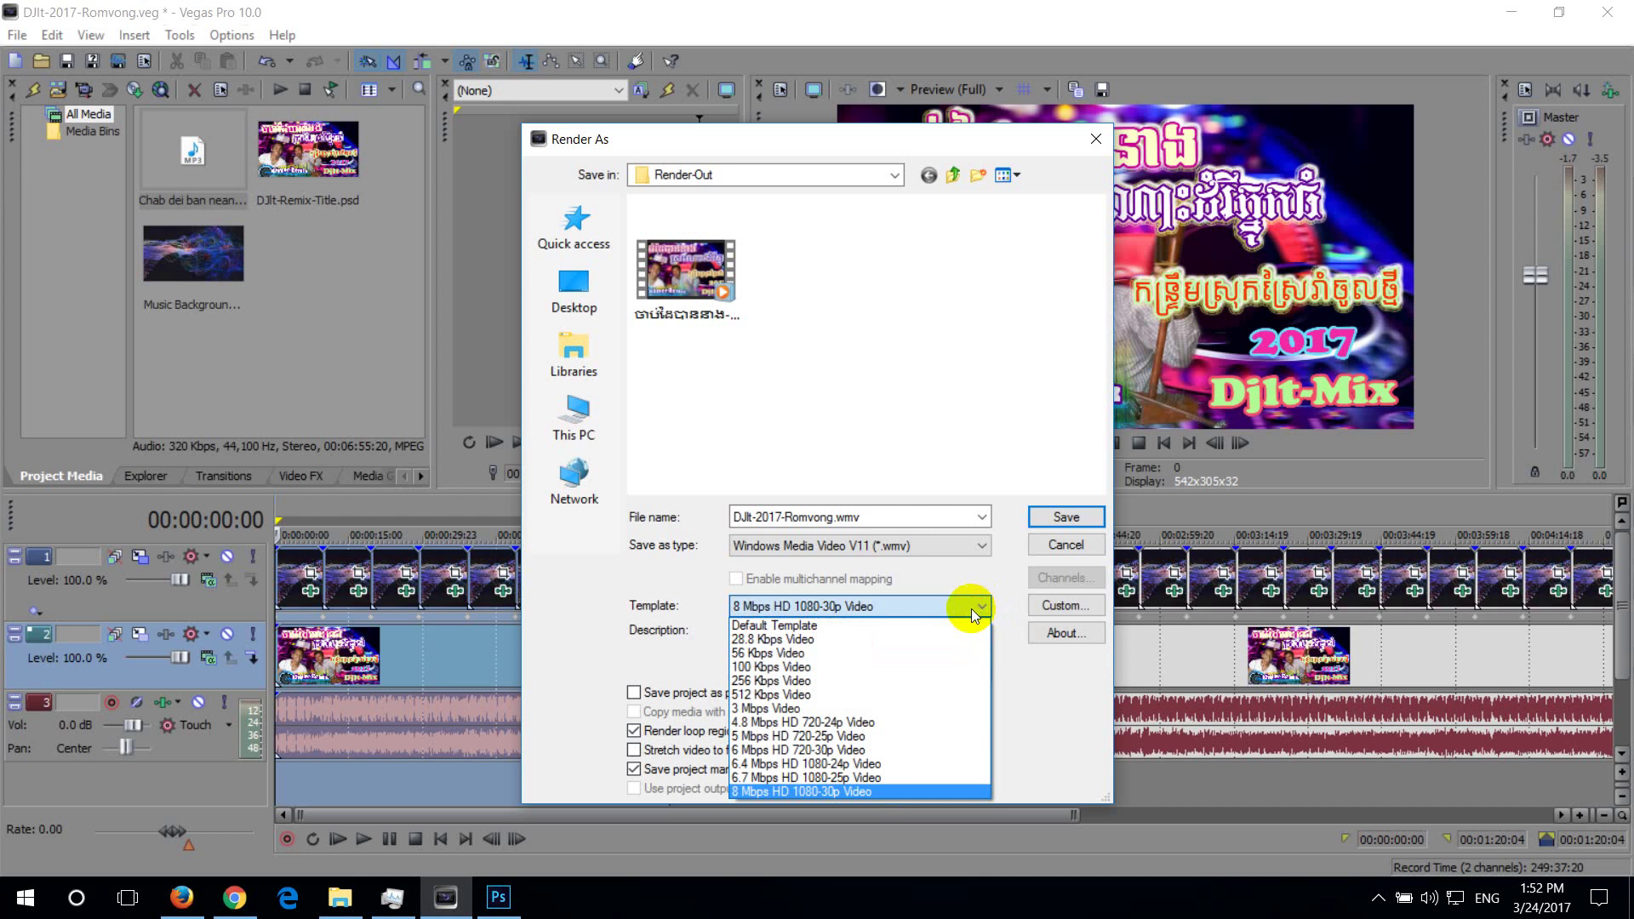
pyautogui.click(854, 792)
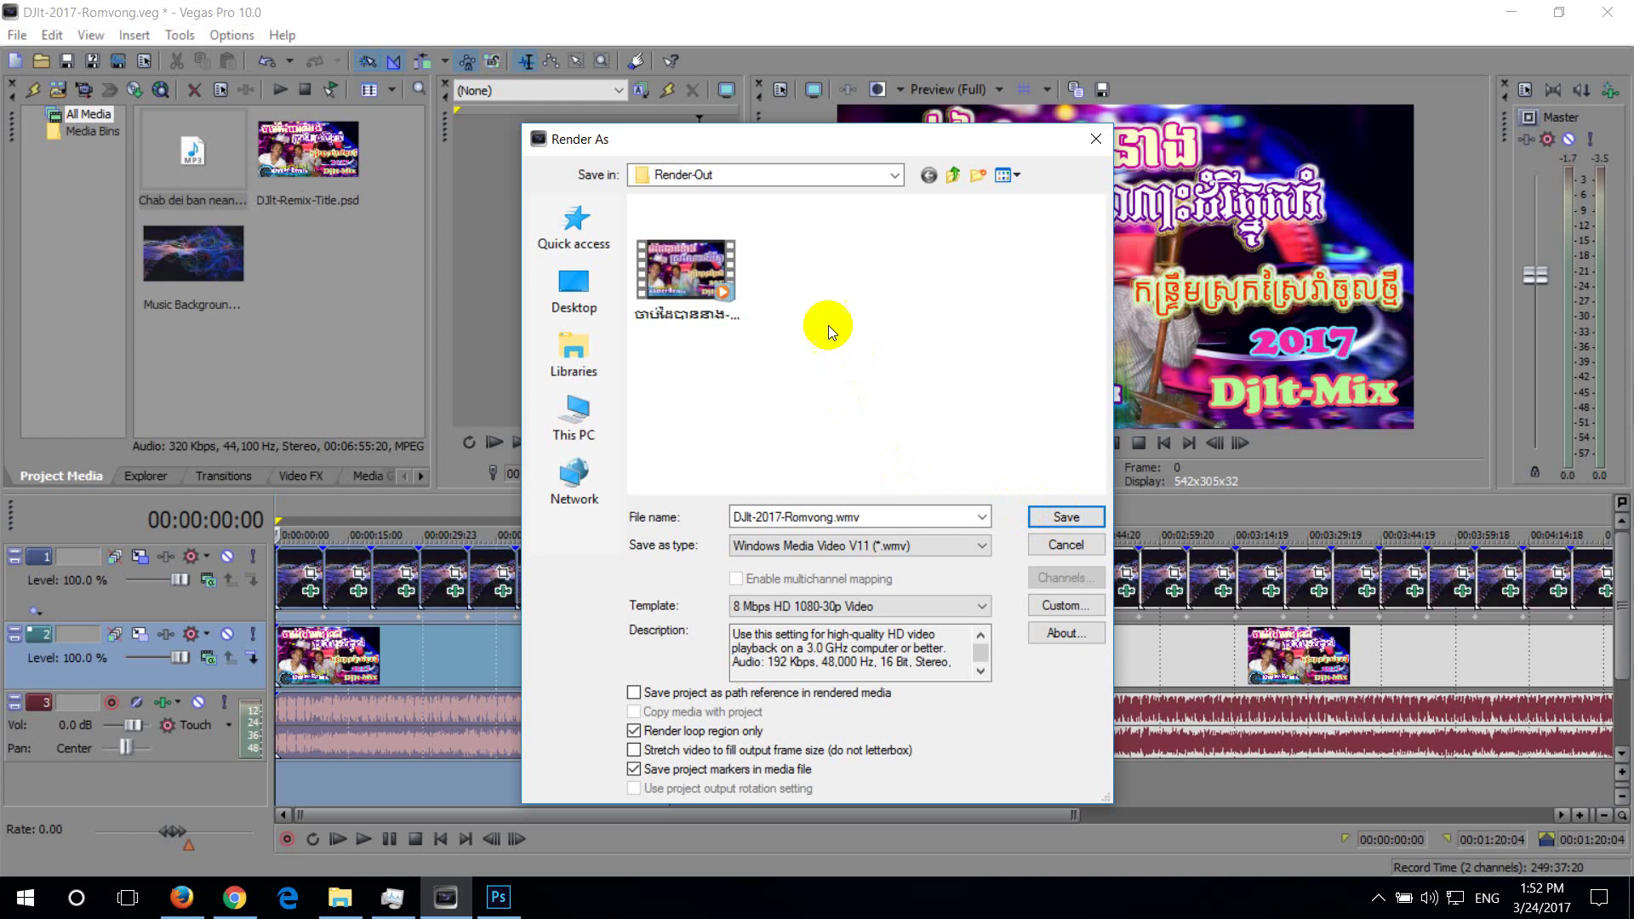
# Reuse the existing video's Khmer file name in Render-Out and start rendering
pyautogui.click(733, 310)
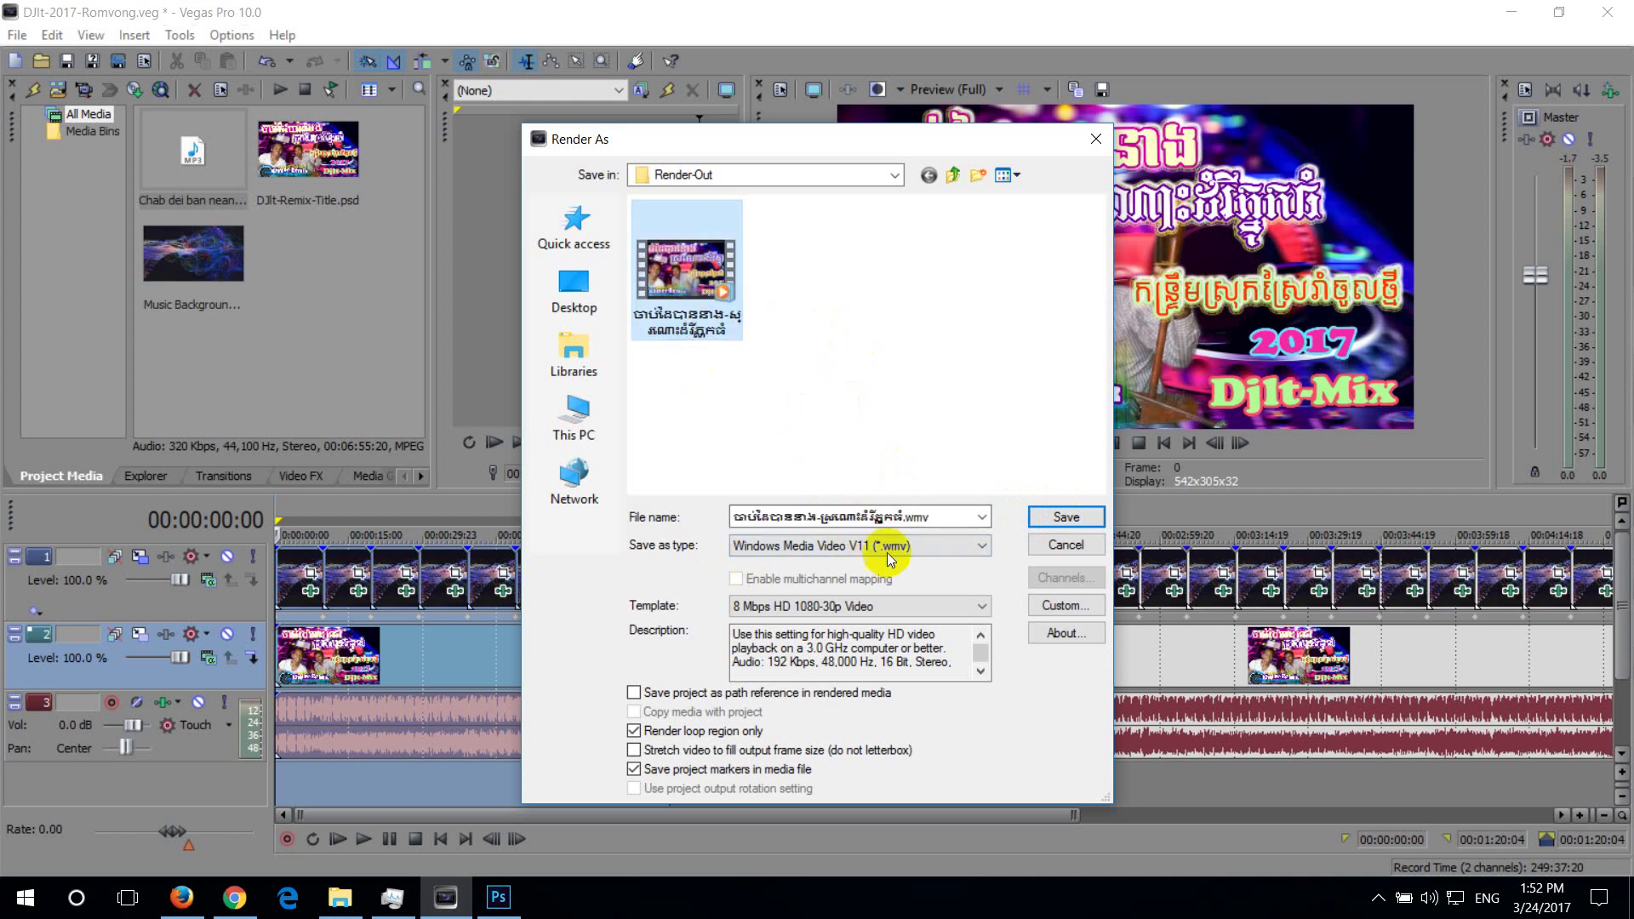
pyautogui.click(941, 518)
pyautogui.click(923, 518)
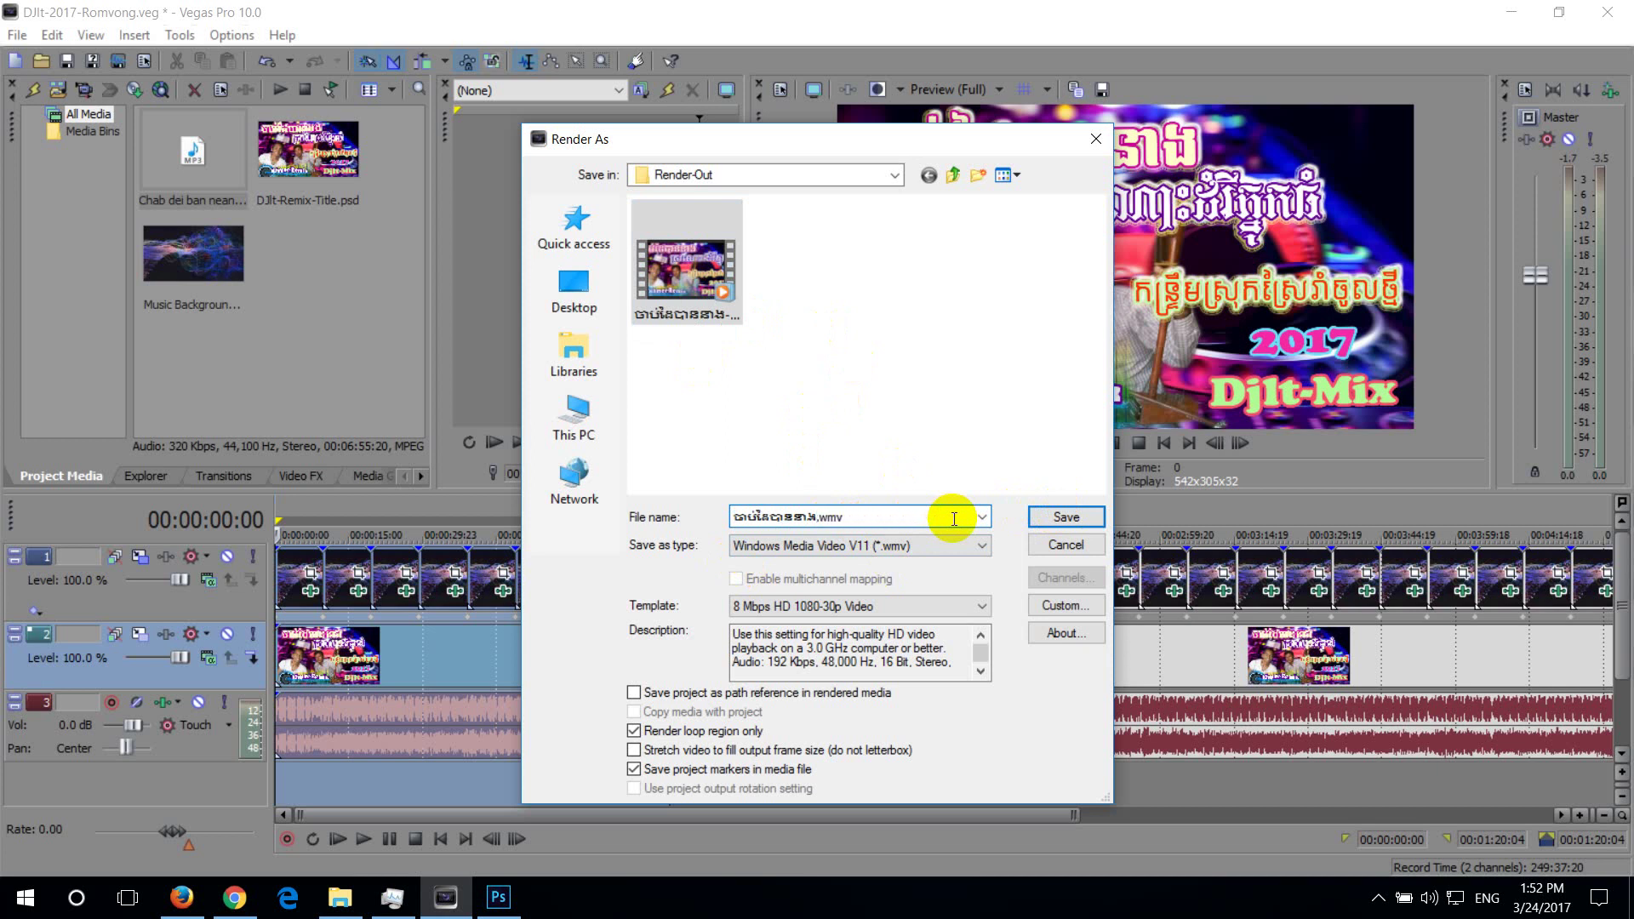
pyautogui.click(1066, 518)
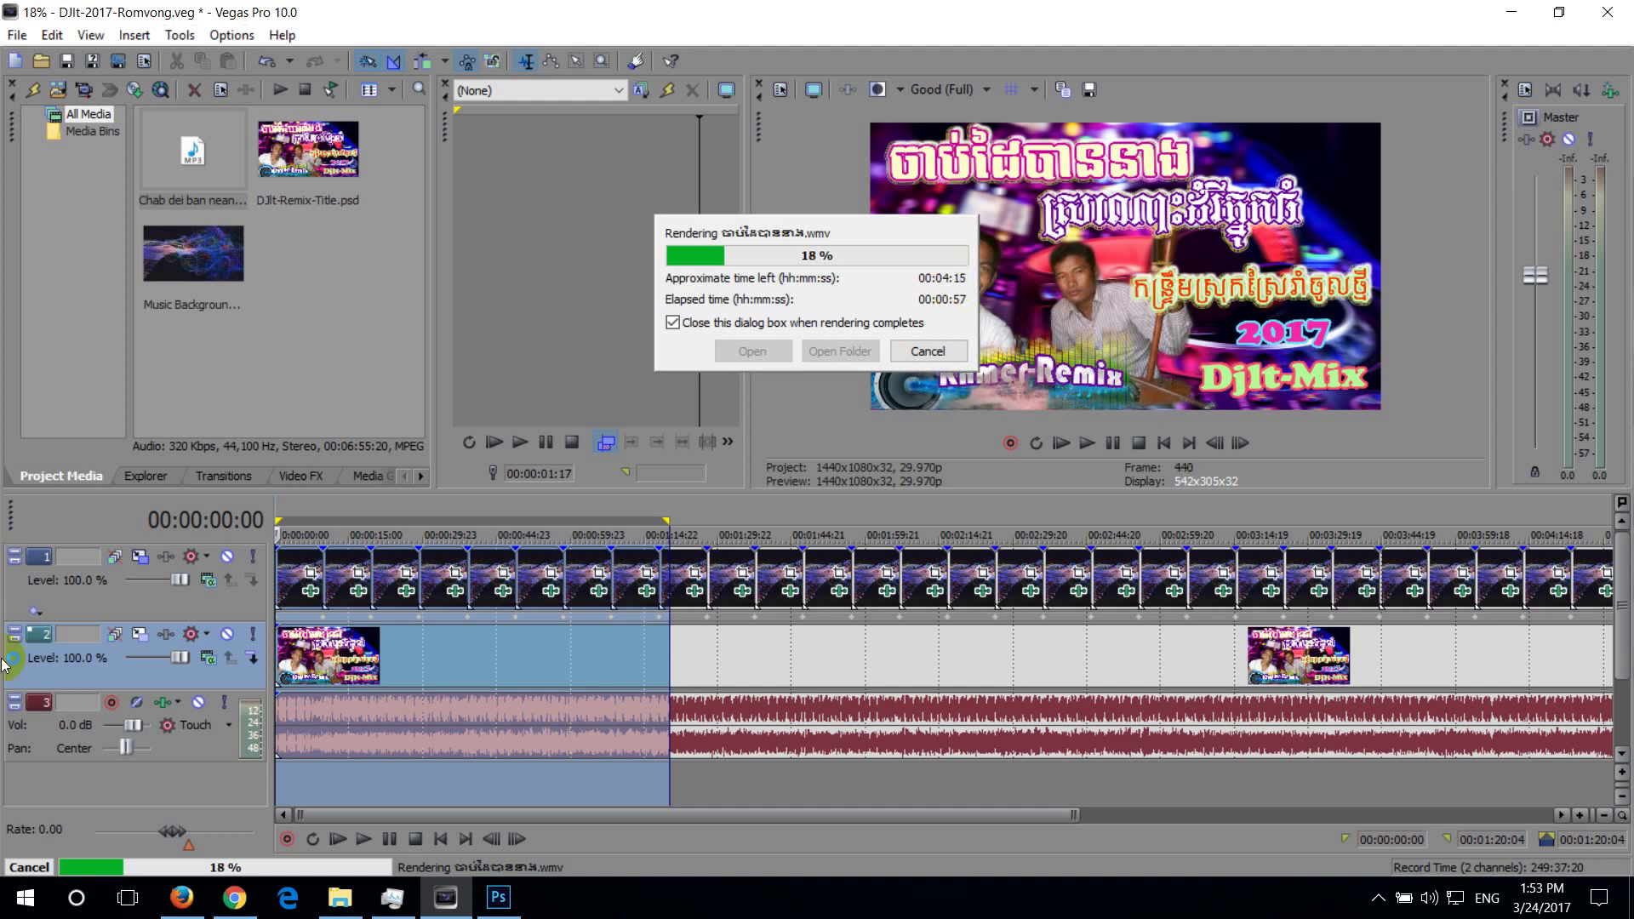
# In Explorer, go up to Djlt-Mix, open Render-Out and select the earlier title video
pyautogui.click(339, 896)
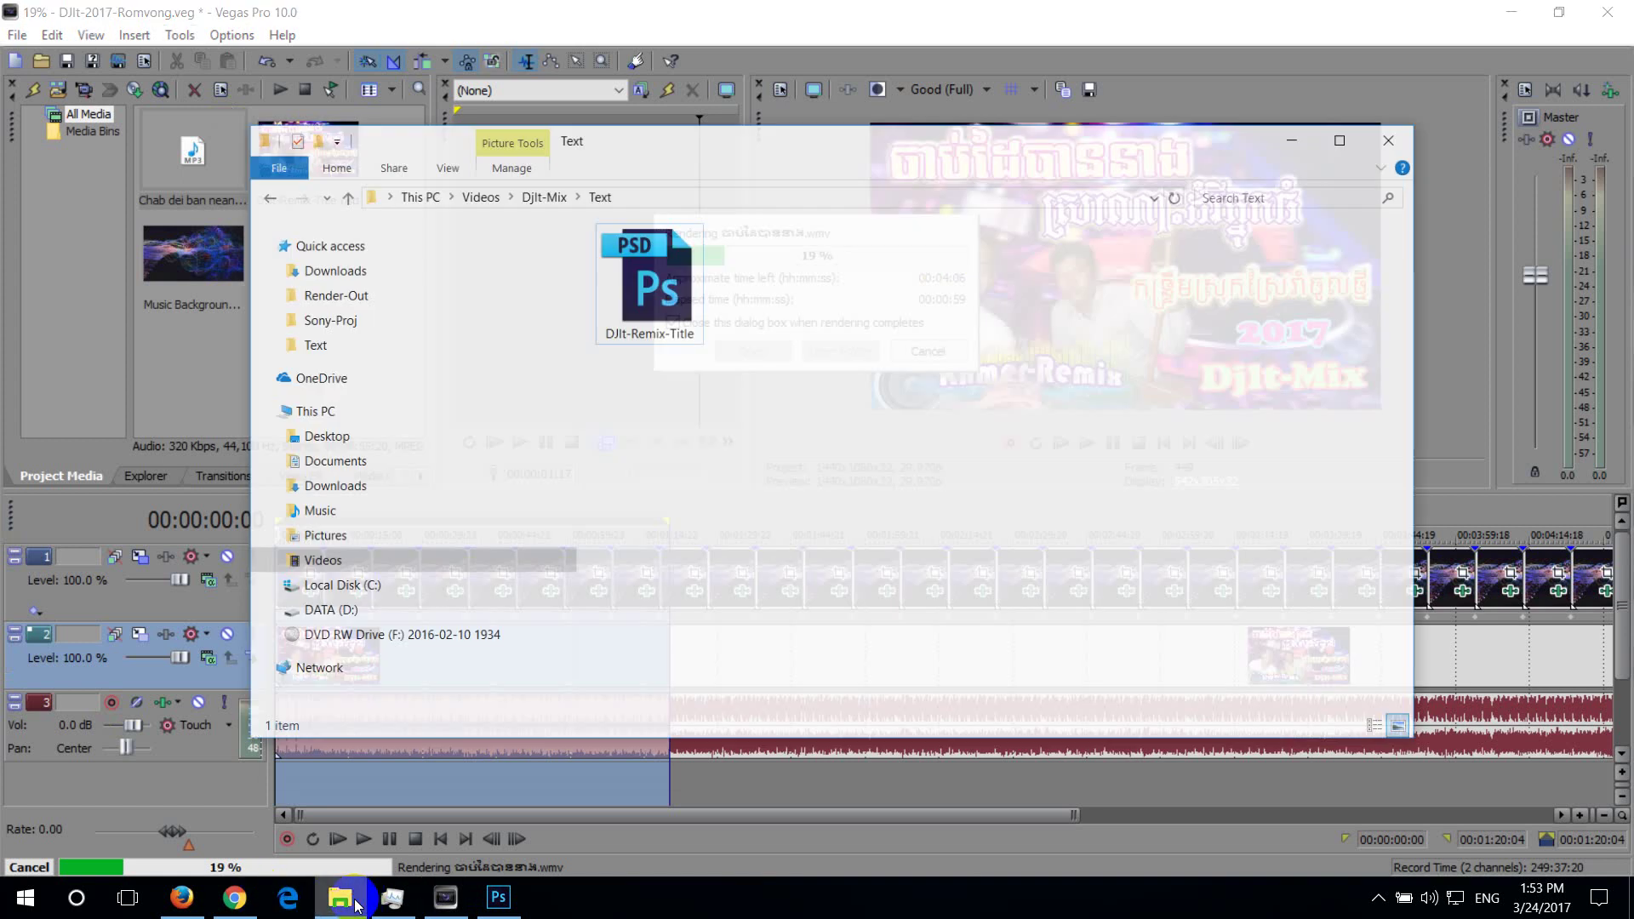
pyautogui.click(548, 172)
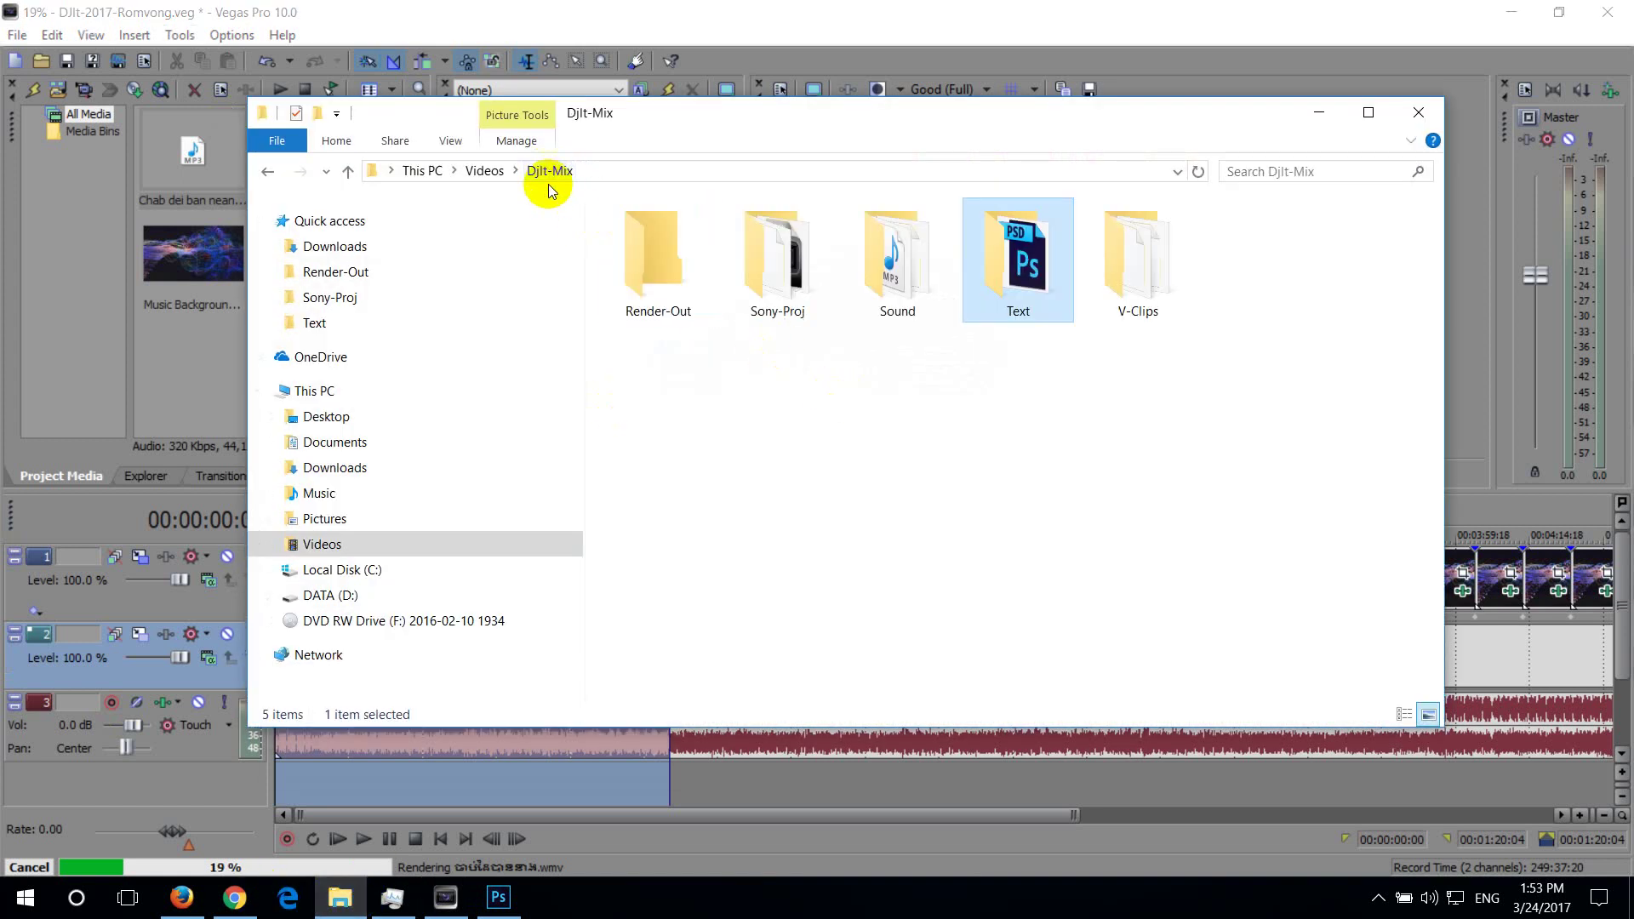
pyautogui.click(876, 462)
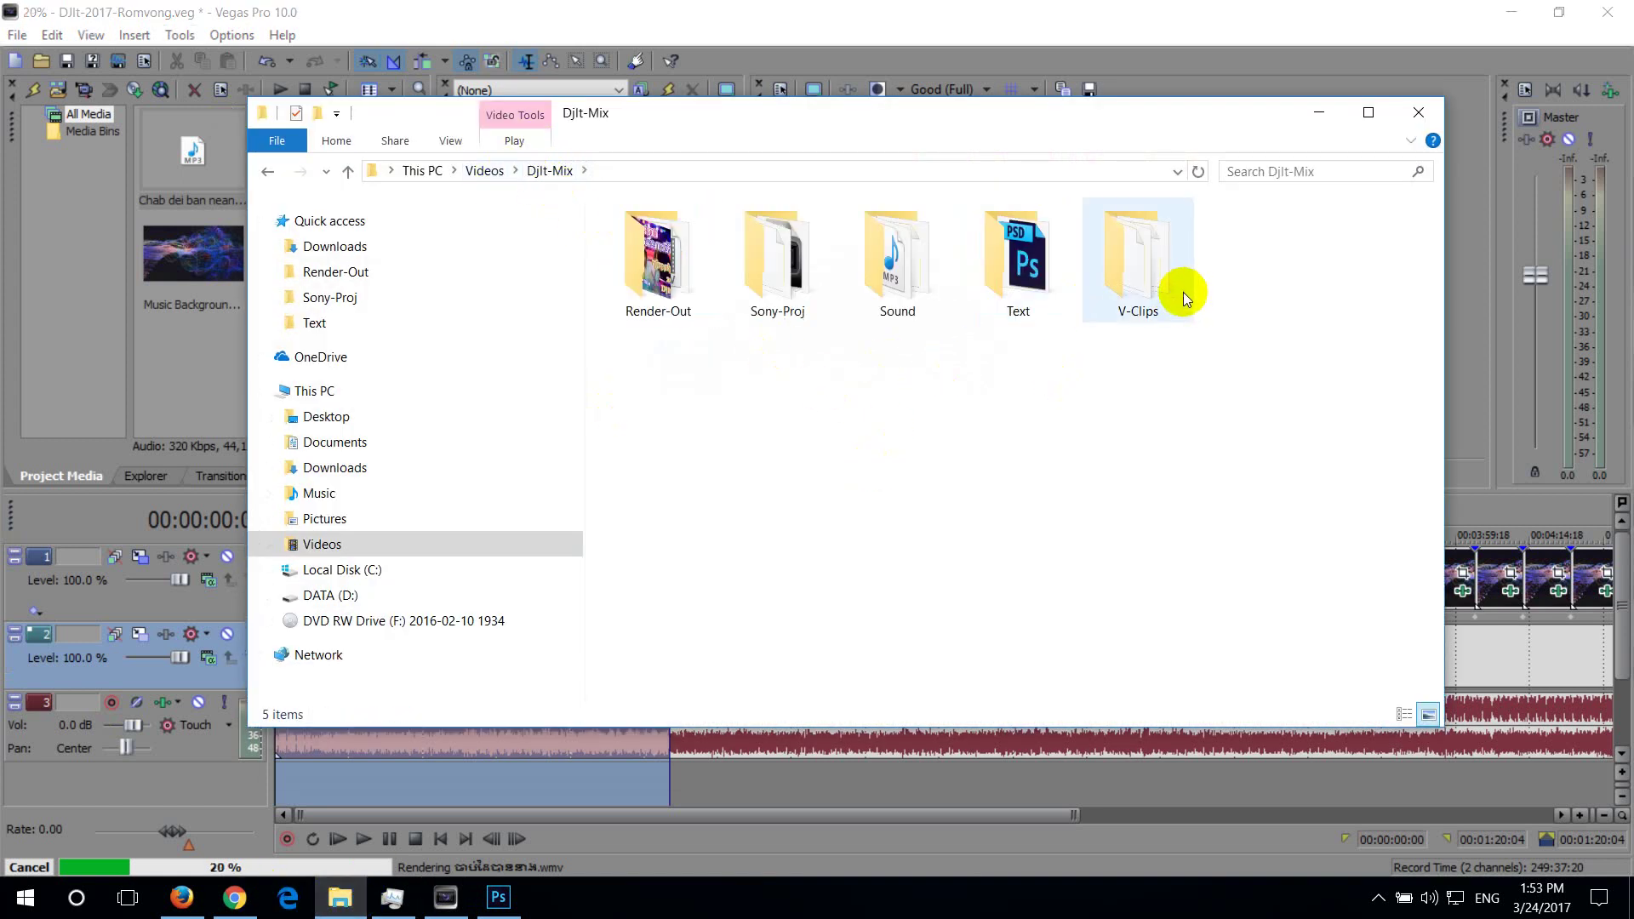
pyautogui.click(656, 321)
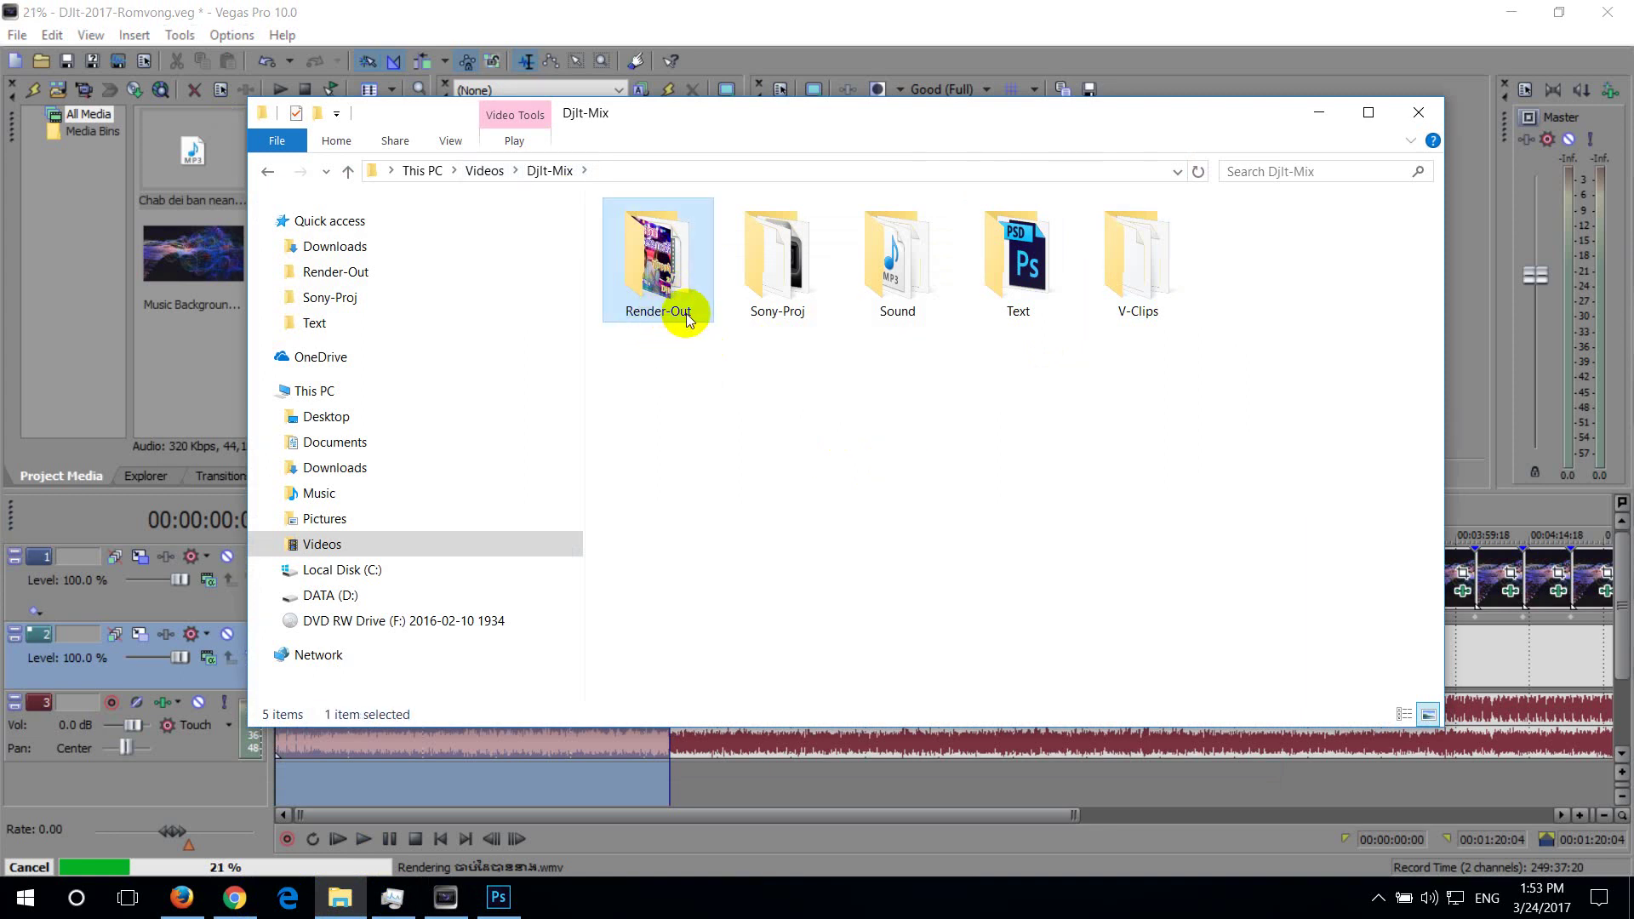
pyautogui.click(774, 234)
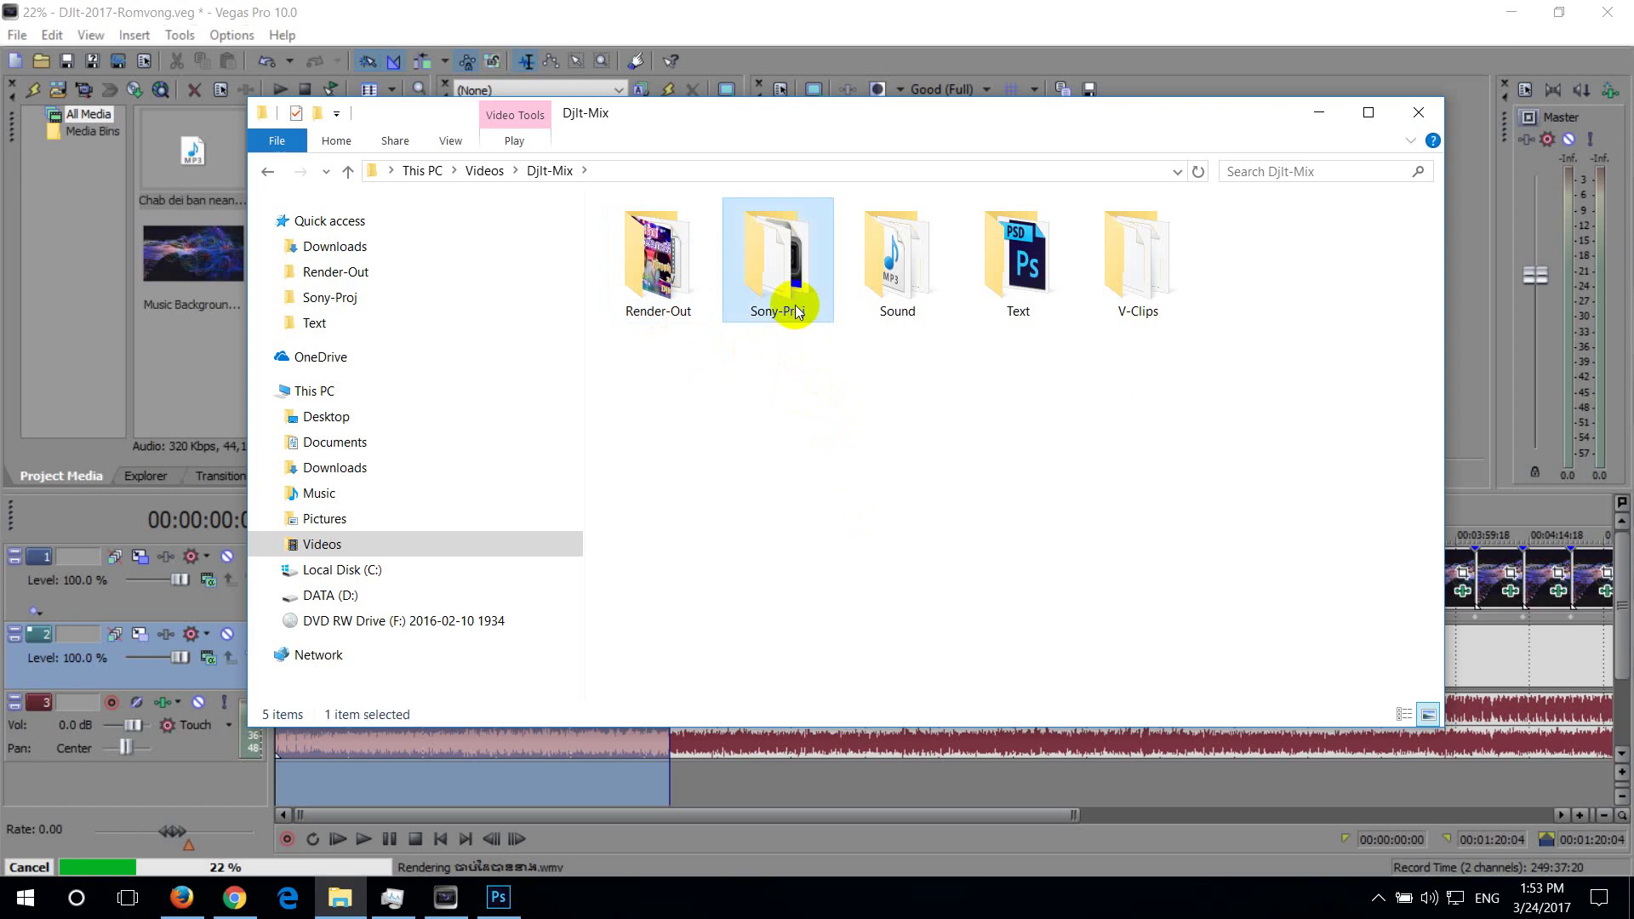
pyautogui.click(911, 310)
pyautogui.click(1040, 308)
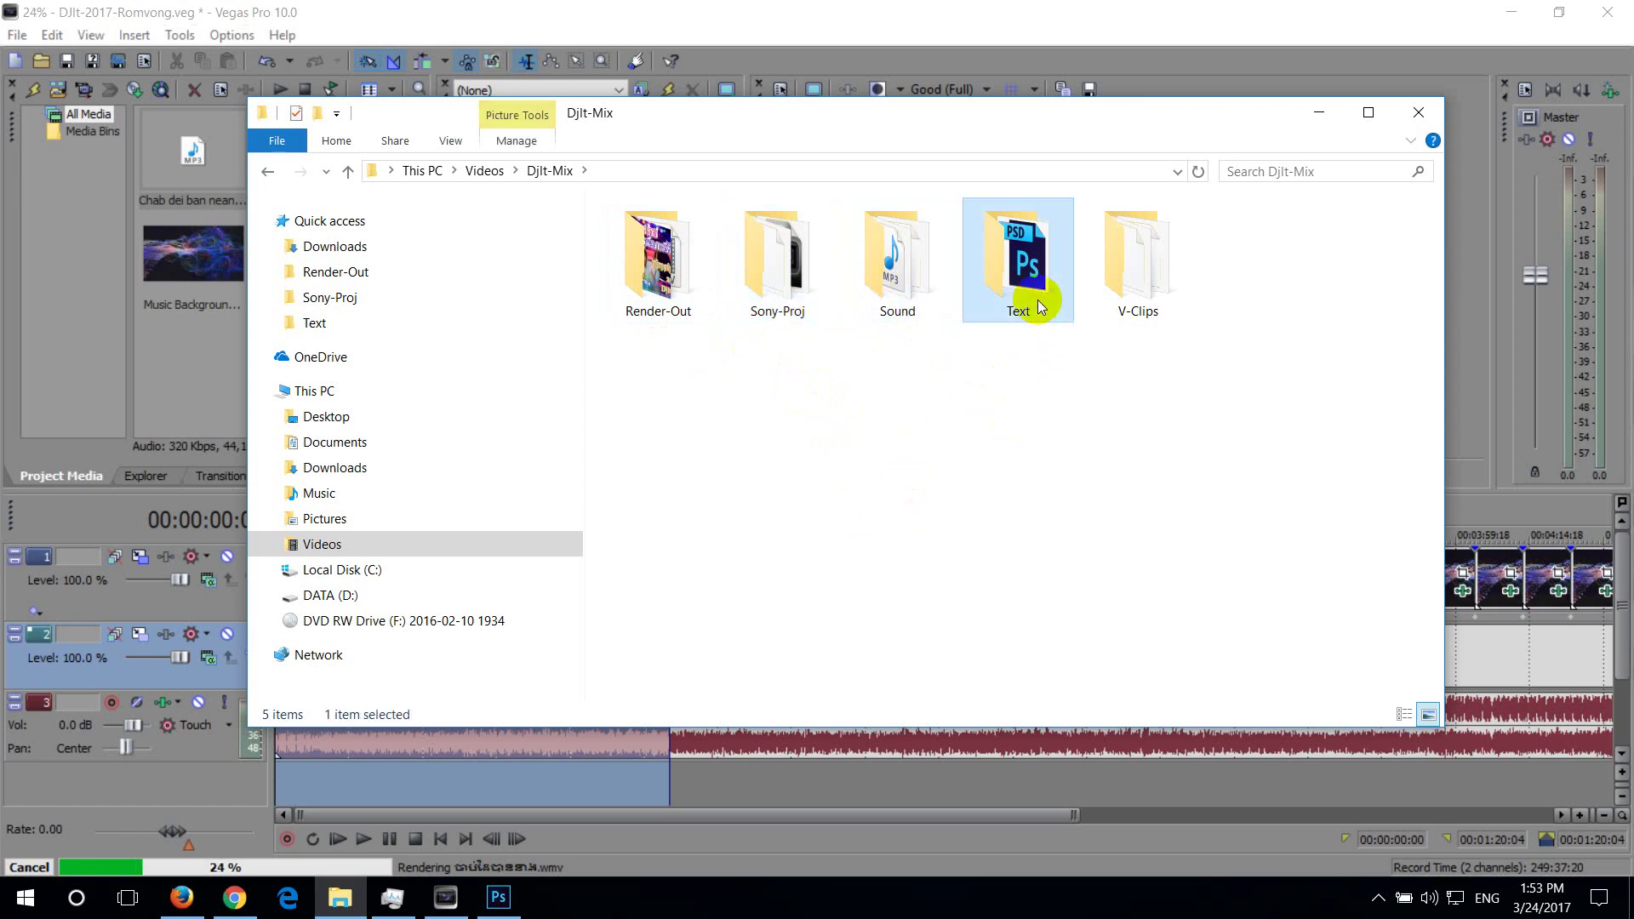
pyautogui.click(1143, 305)
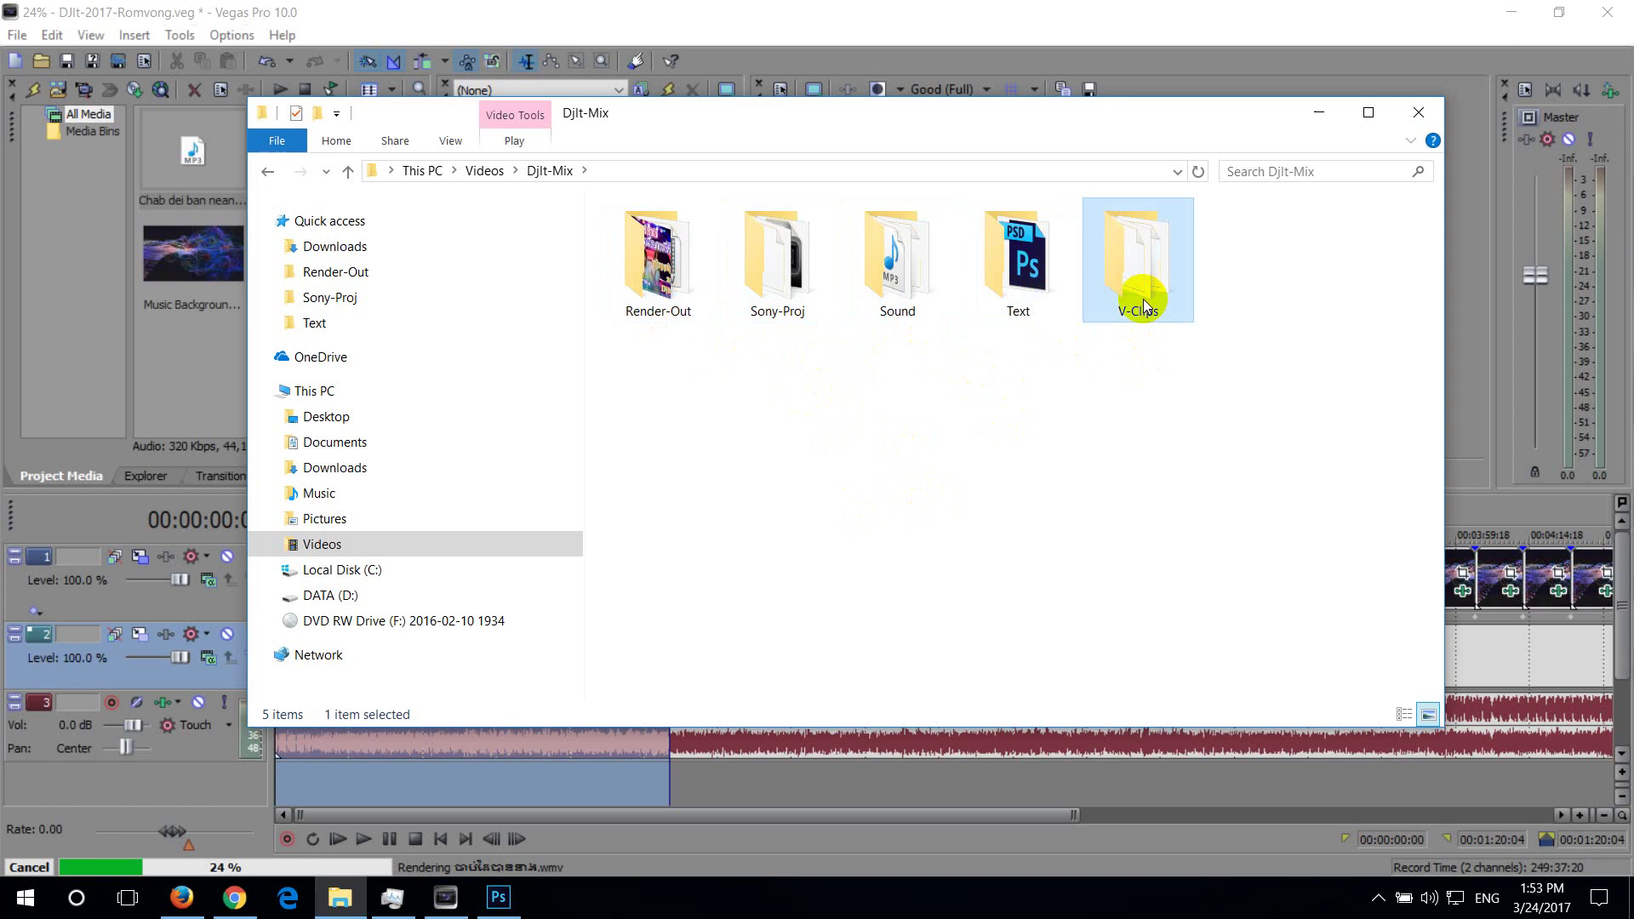
pyautogui.doubleClick(652, 298)
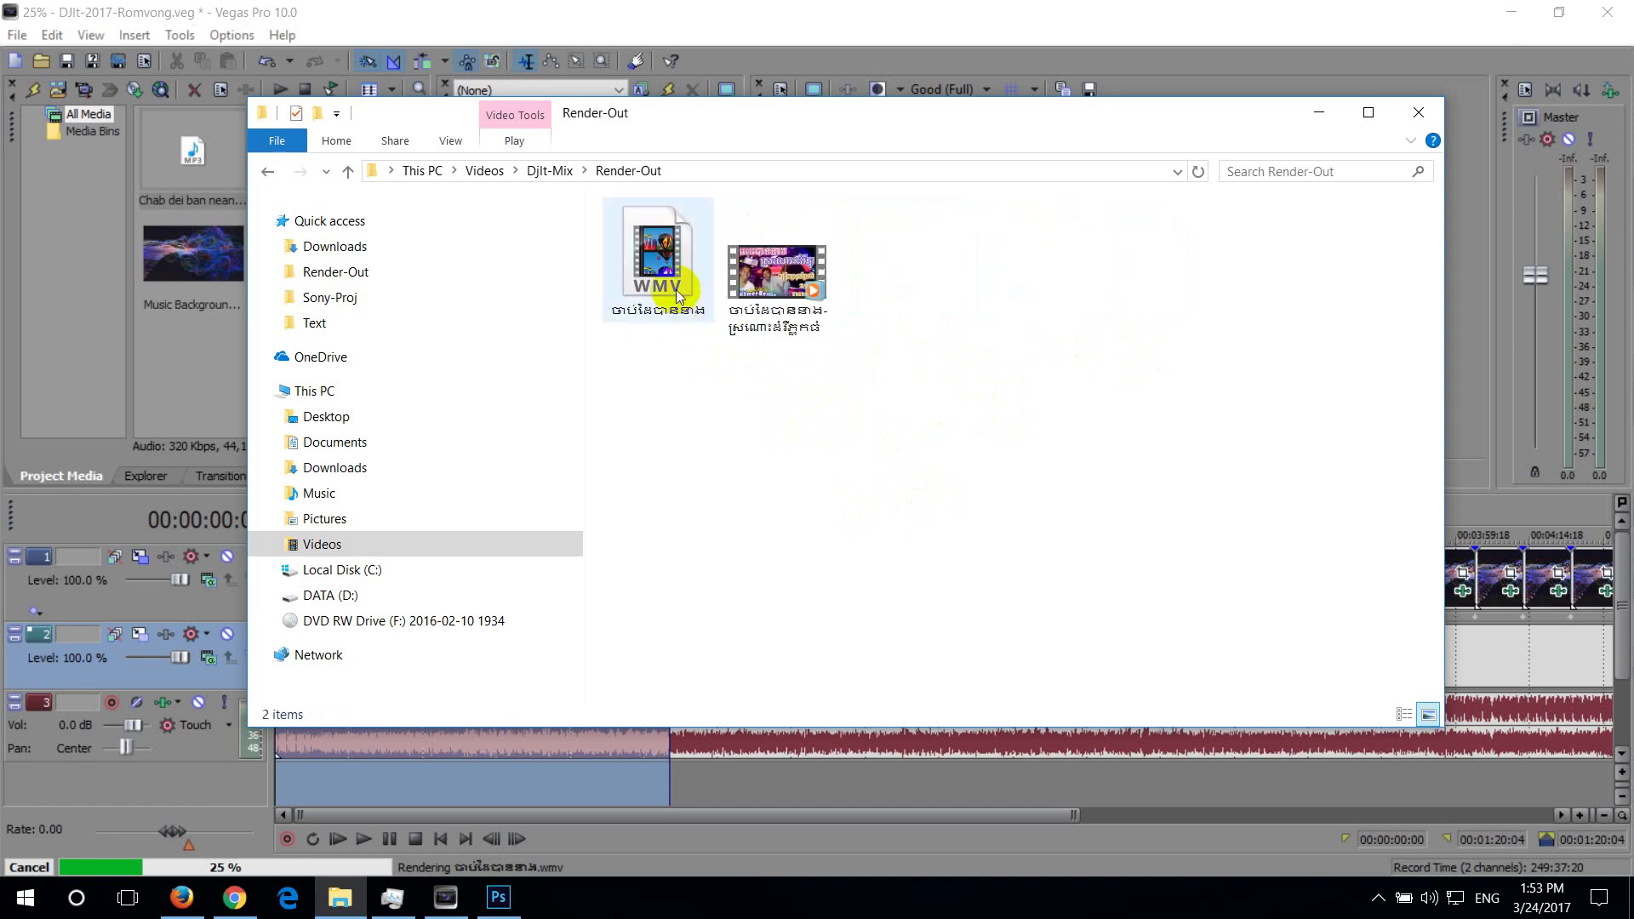
pyautogui.click(782, 299)
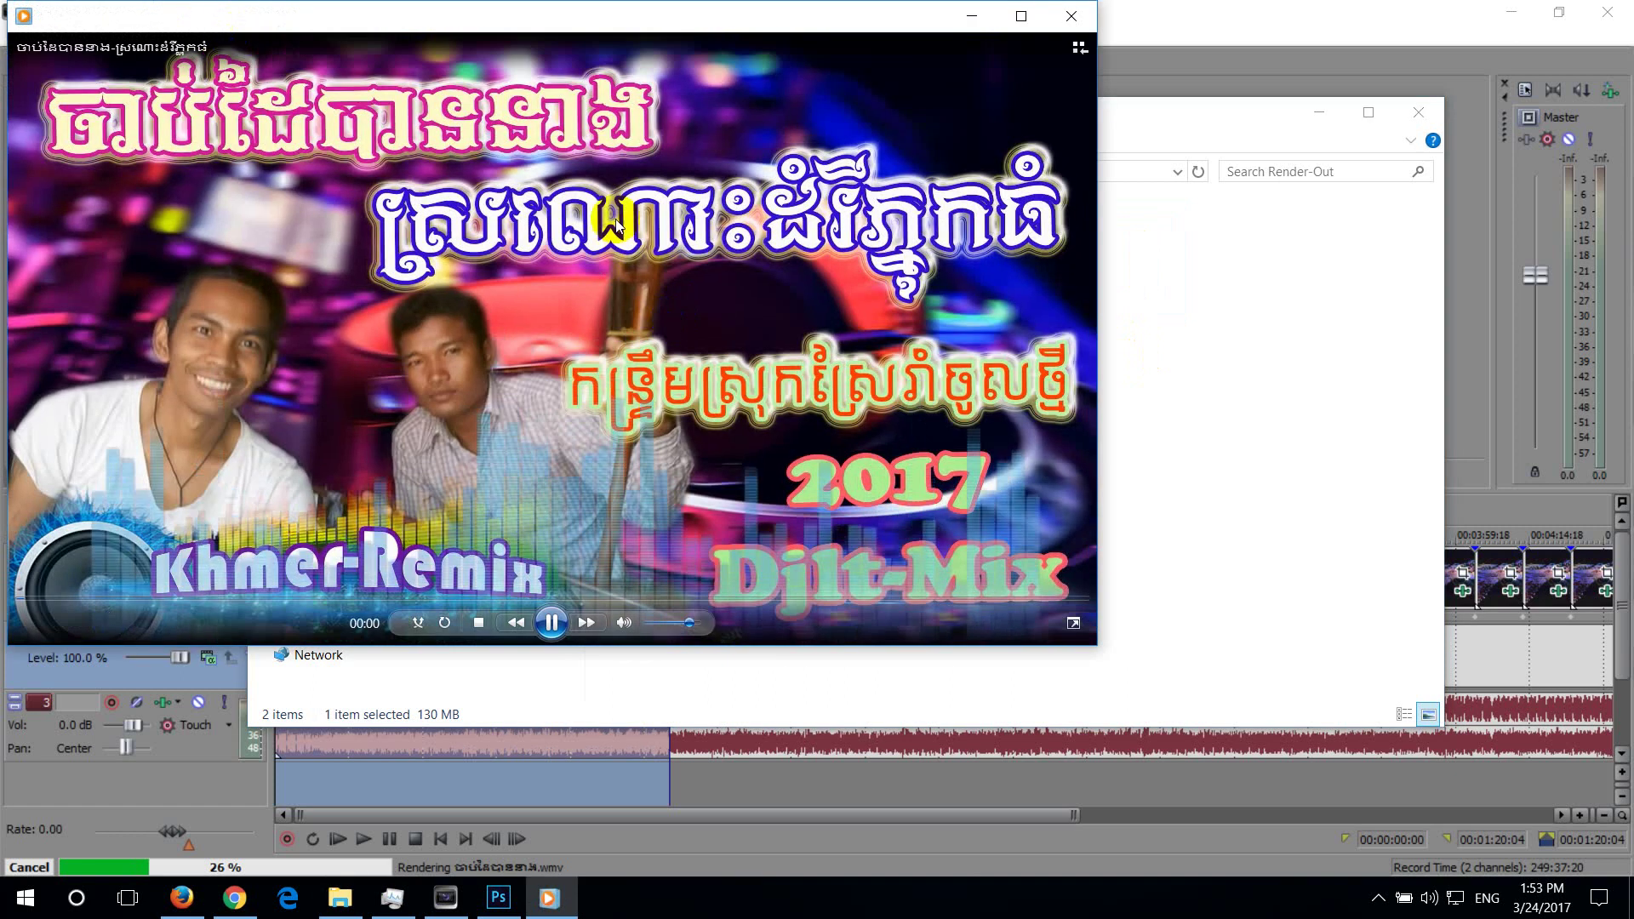
# Play the rendered title video full-screen, then leave full-screen
pyautogui.doubleClick(615, 218)
pyautogui.moveTo(1283, 539)
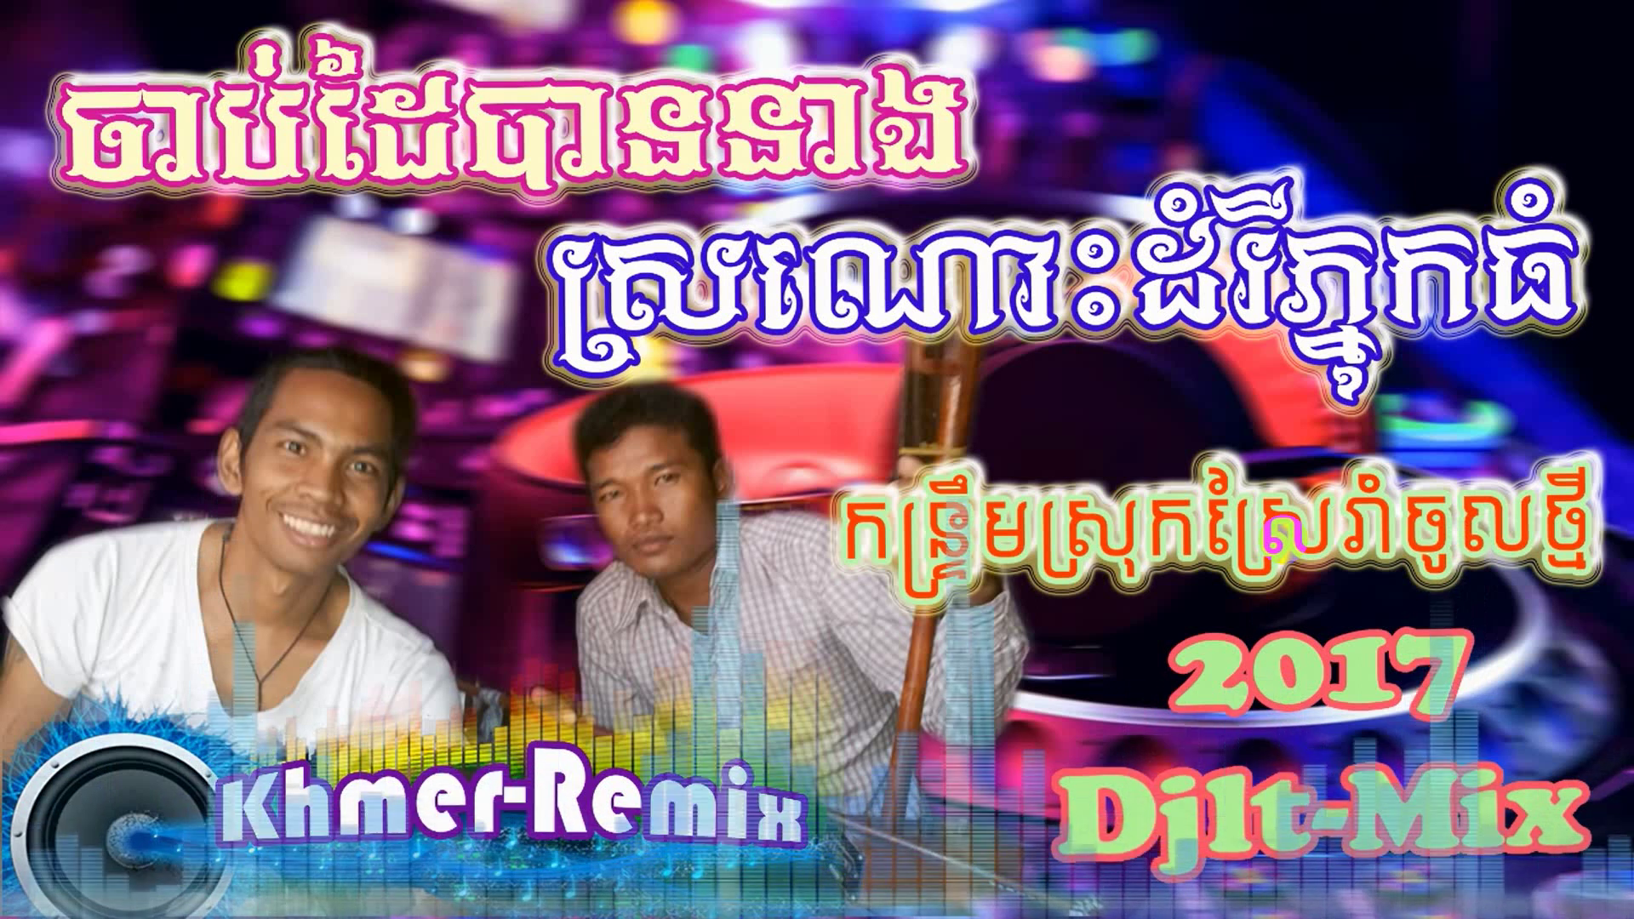
pyautogui.doubleClick(238, 706)
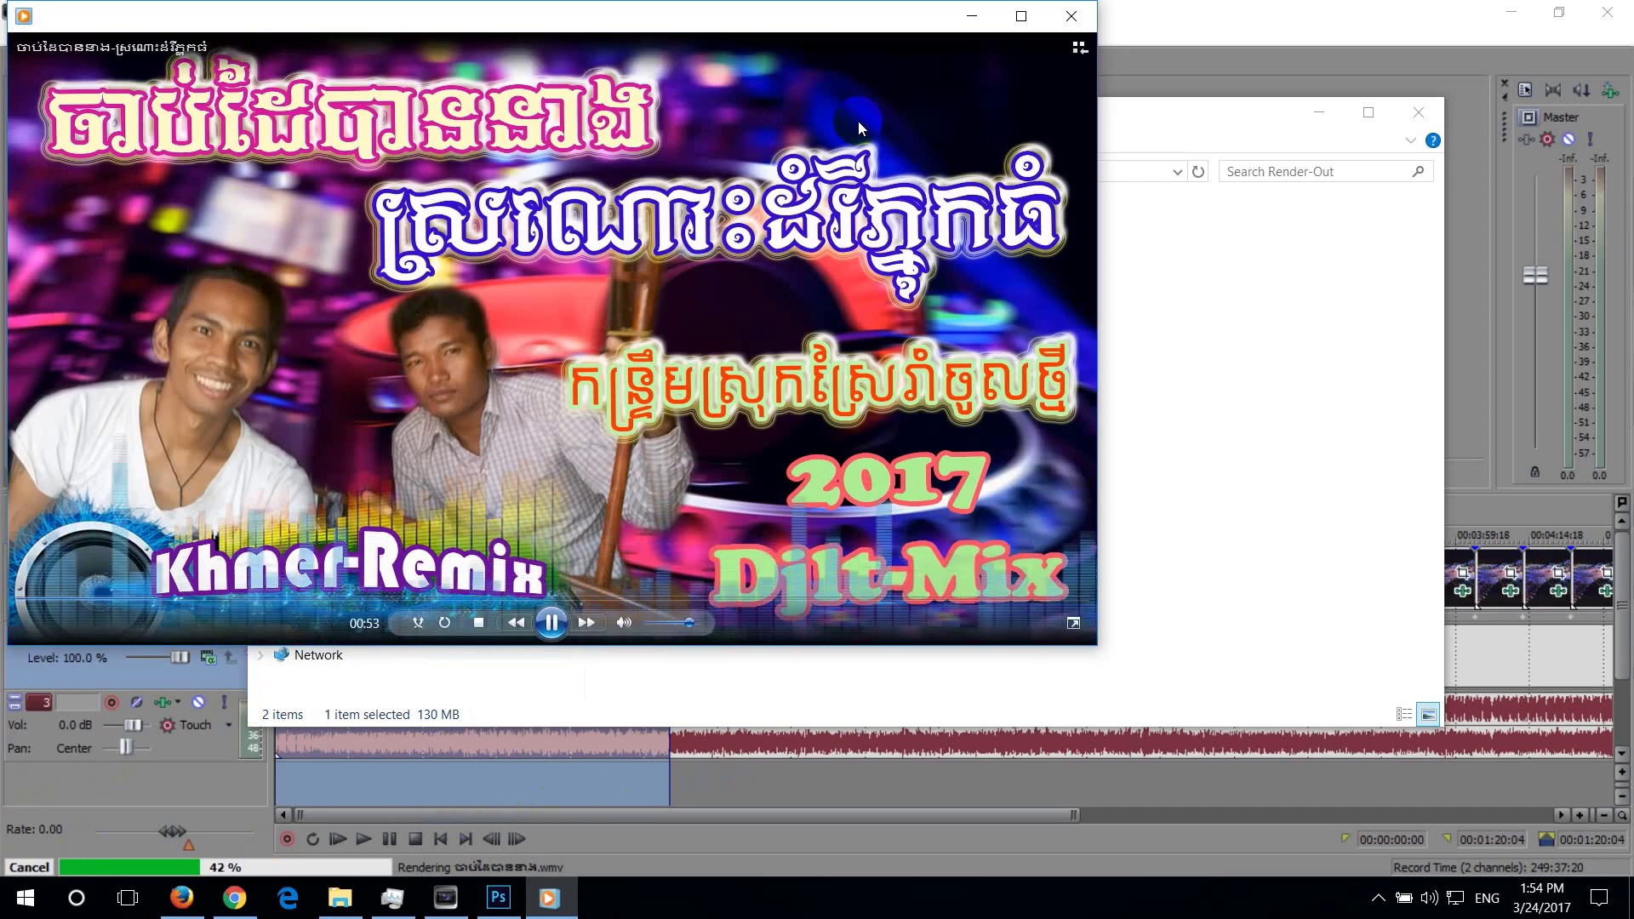
# Lower the player's volume and minimize Windows Media Player and the Render-Out window
pyautogui.click(972, 16)
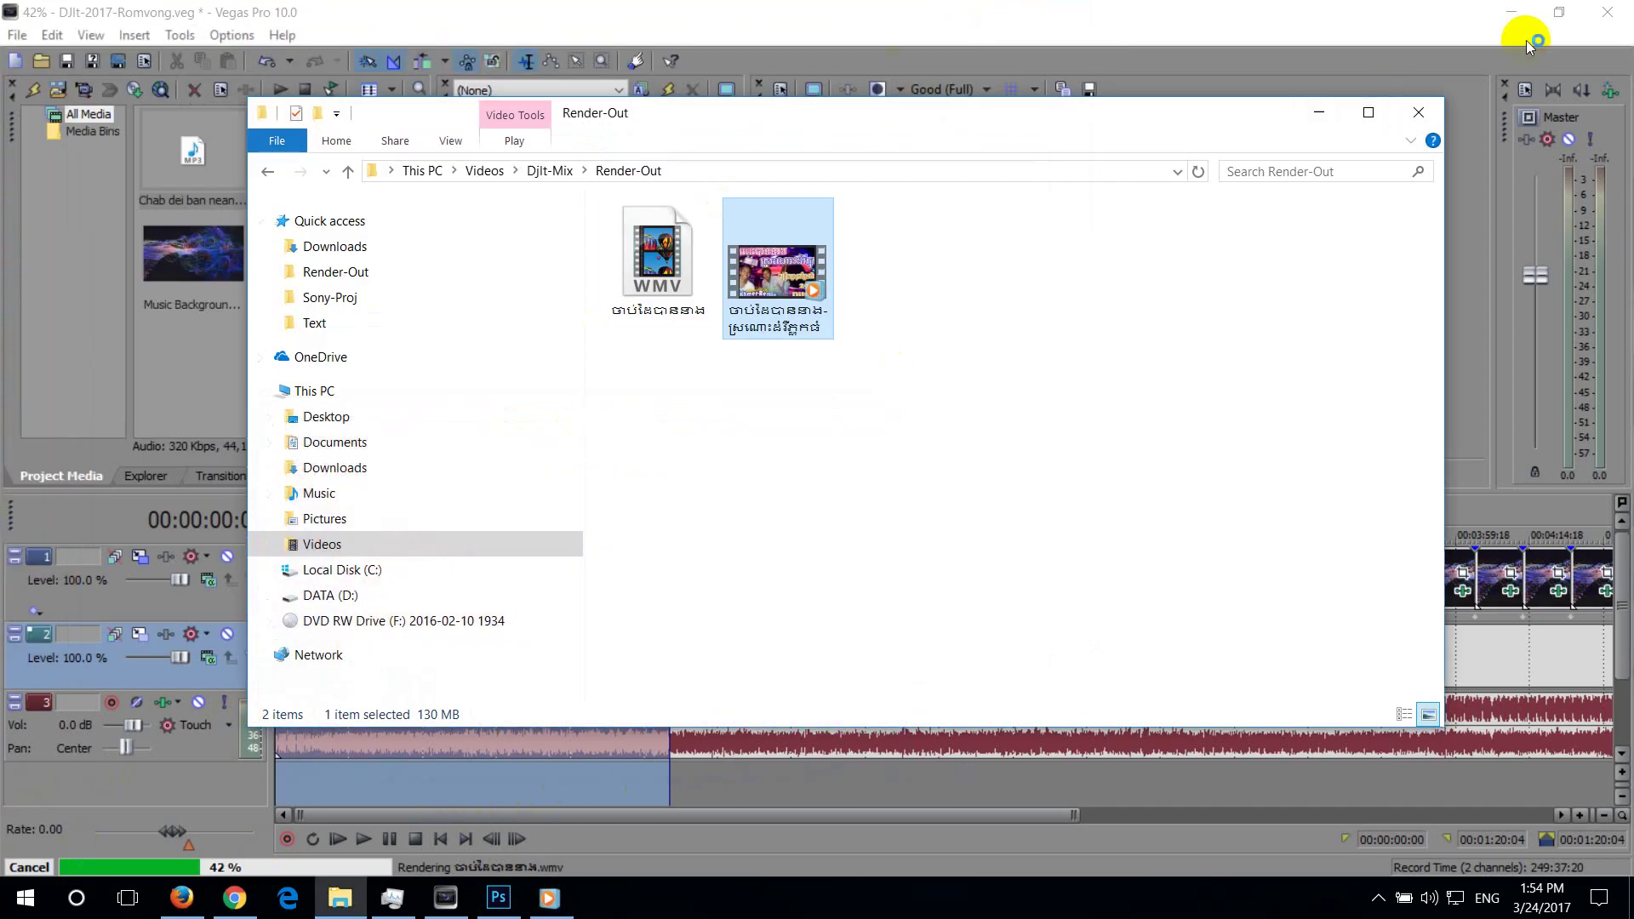
pyautogui.click(1323, 116)
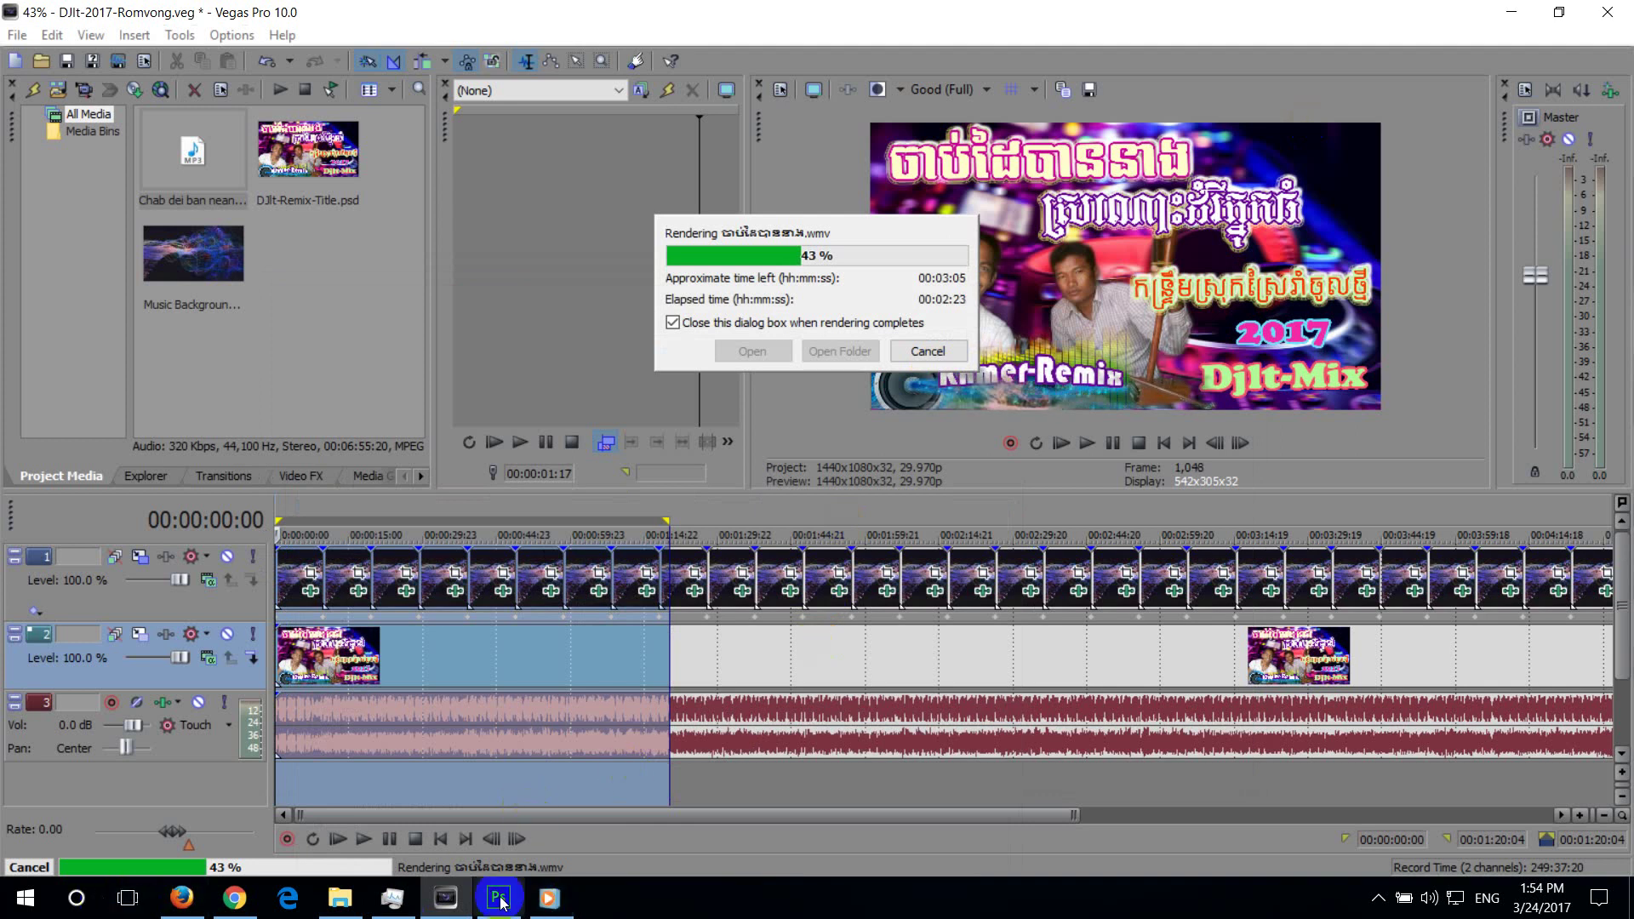
pyautogui.click(569, 904)
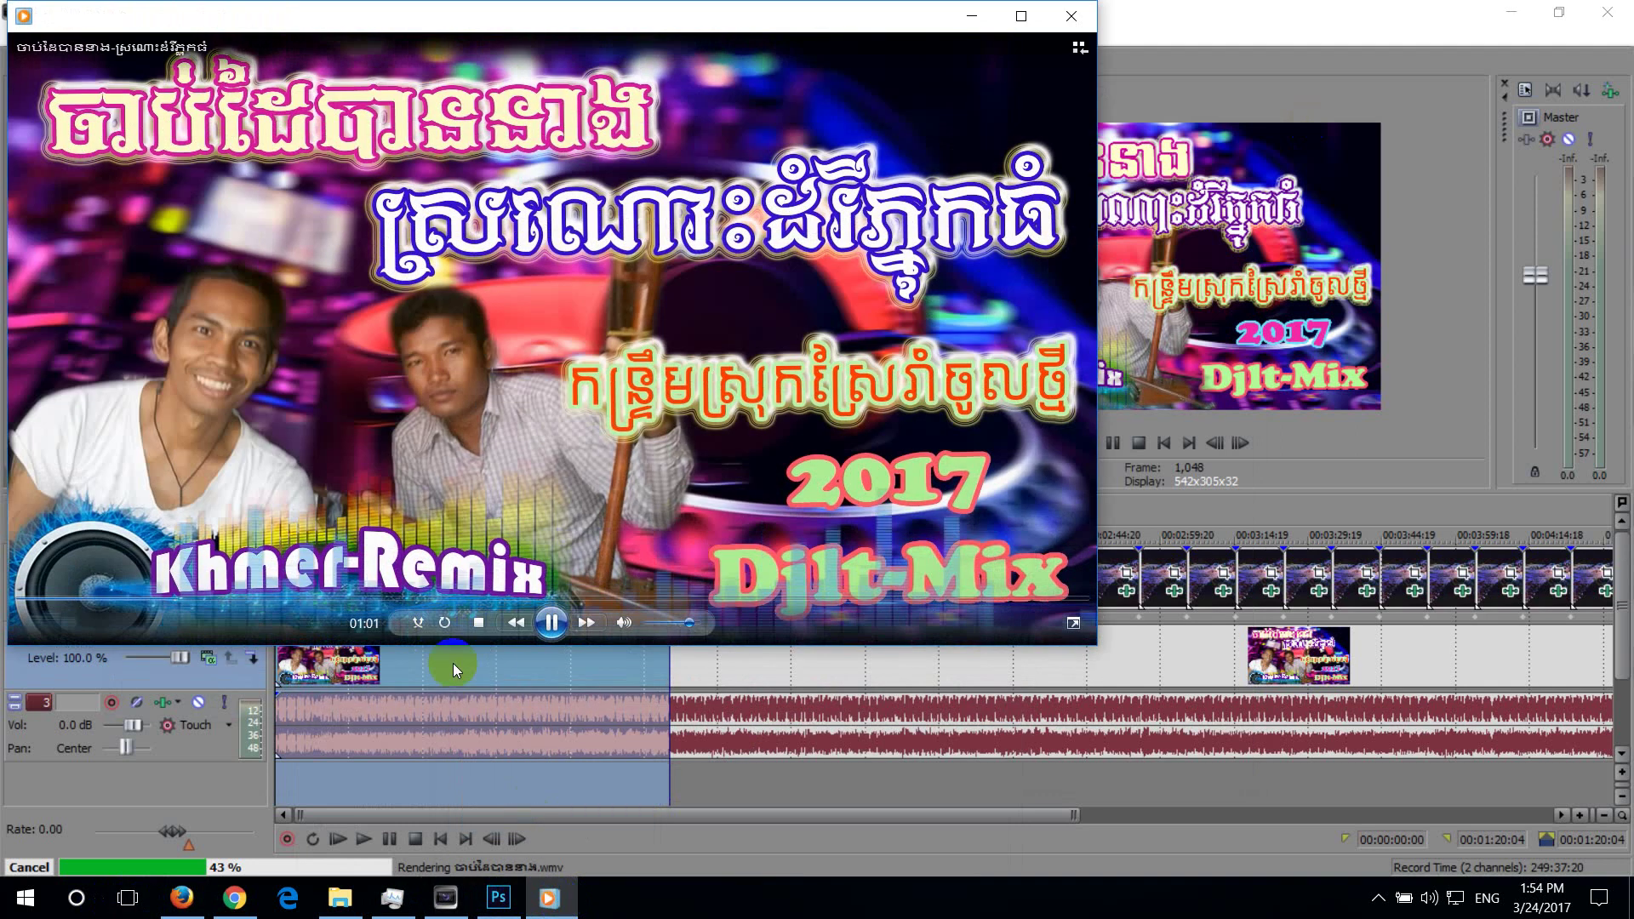
pyautogui.click(663, 626)
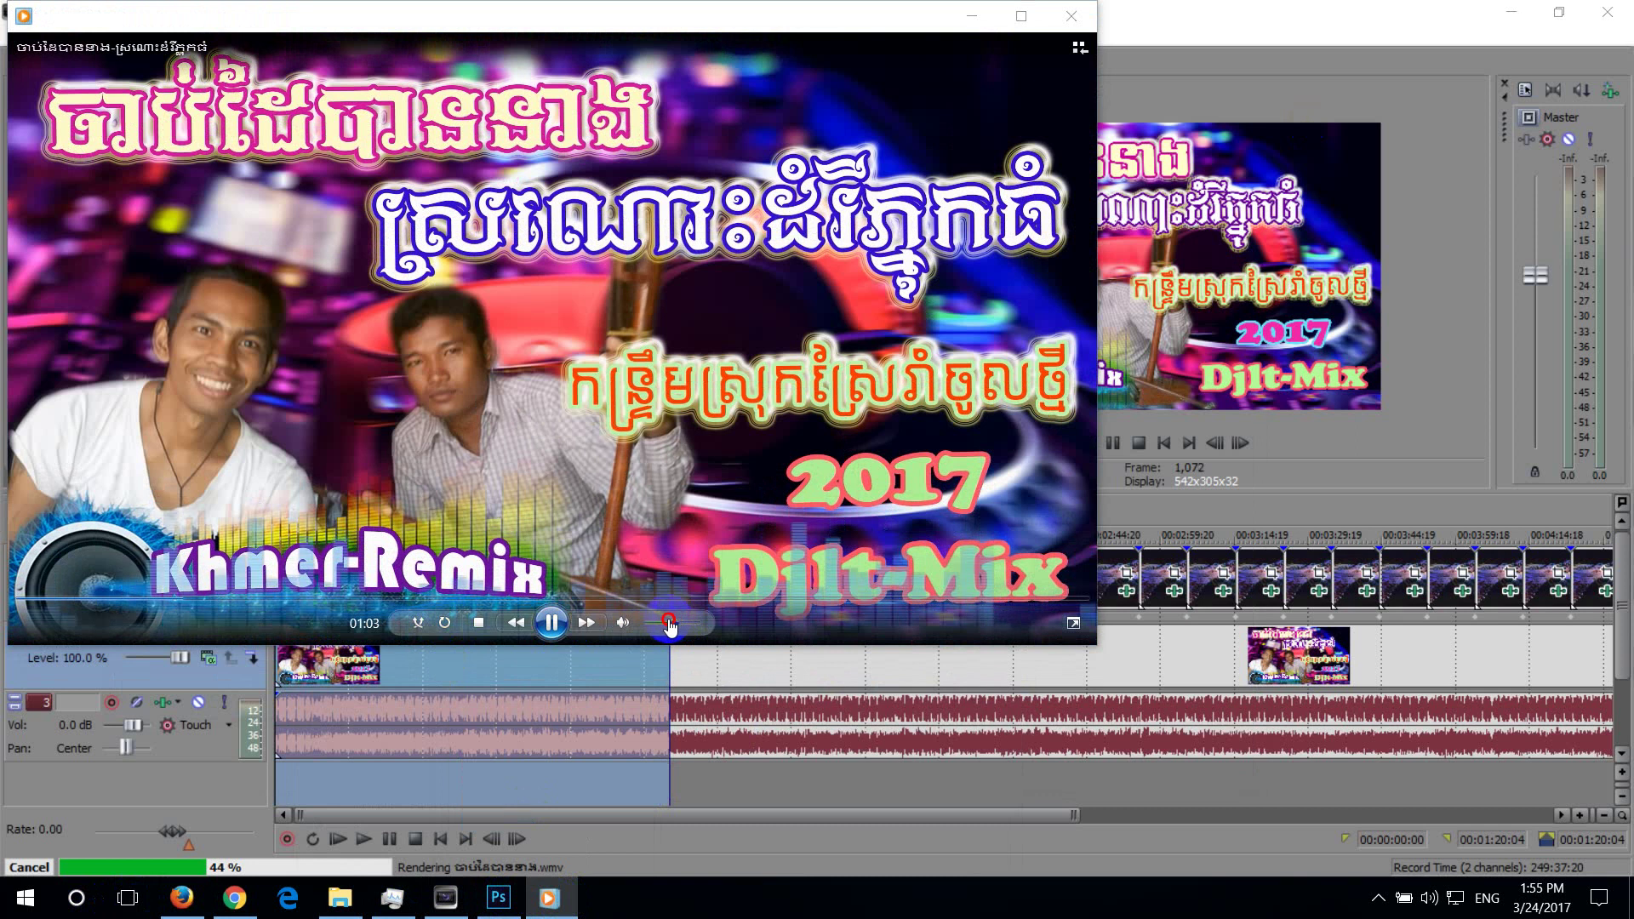
pyautogui.click(971, 16)
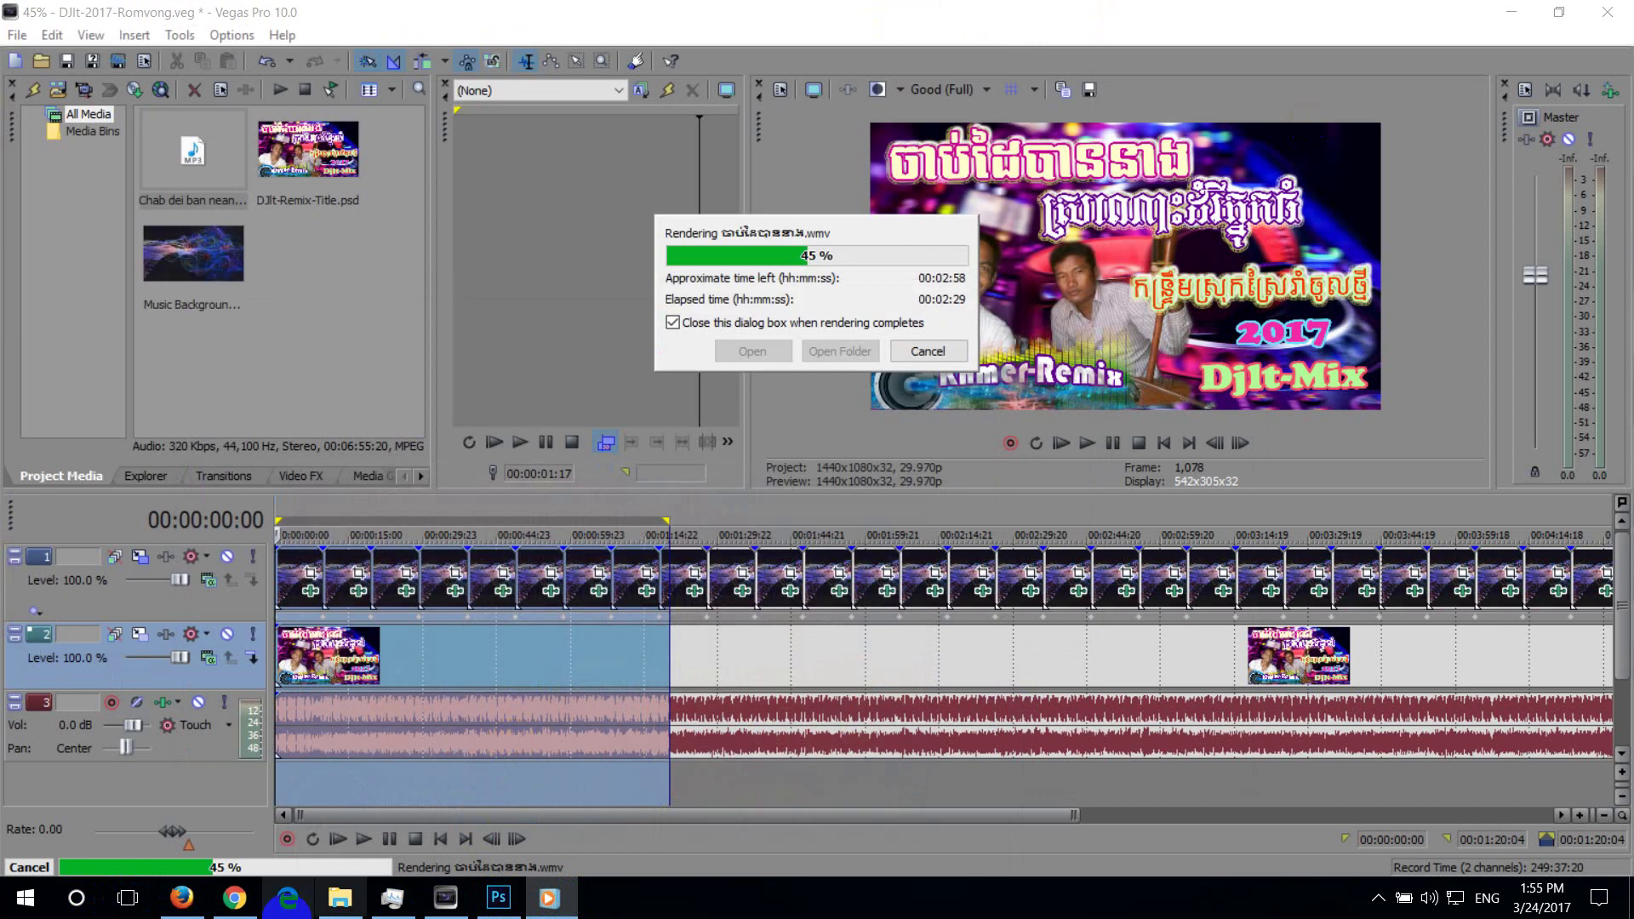
# In the browser's YouTube tab, search for 'motion flower background'
pyautogui.click(232, 907)
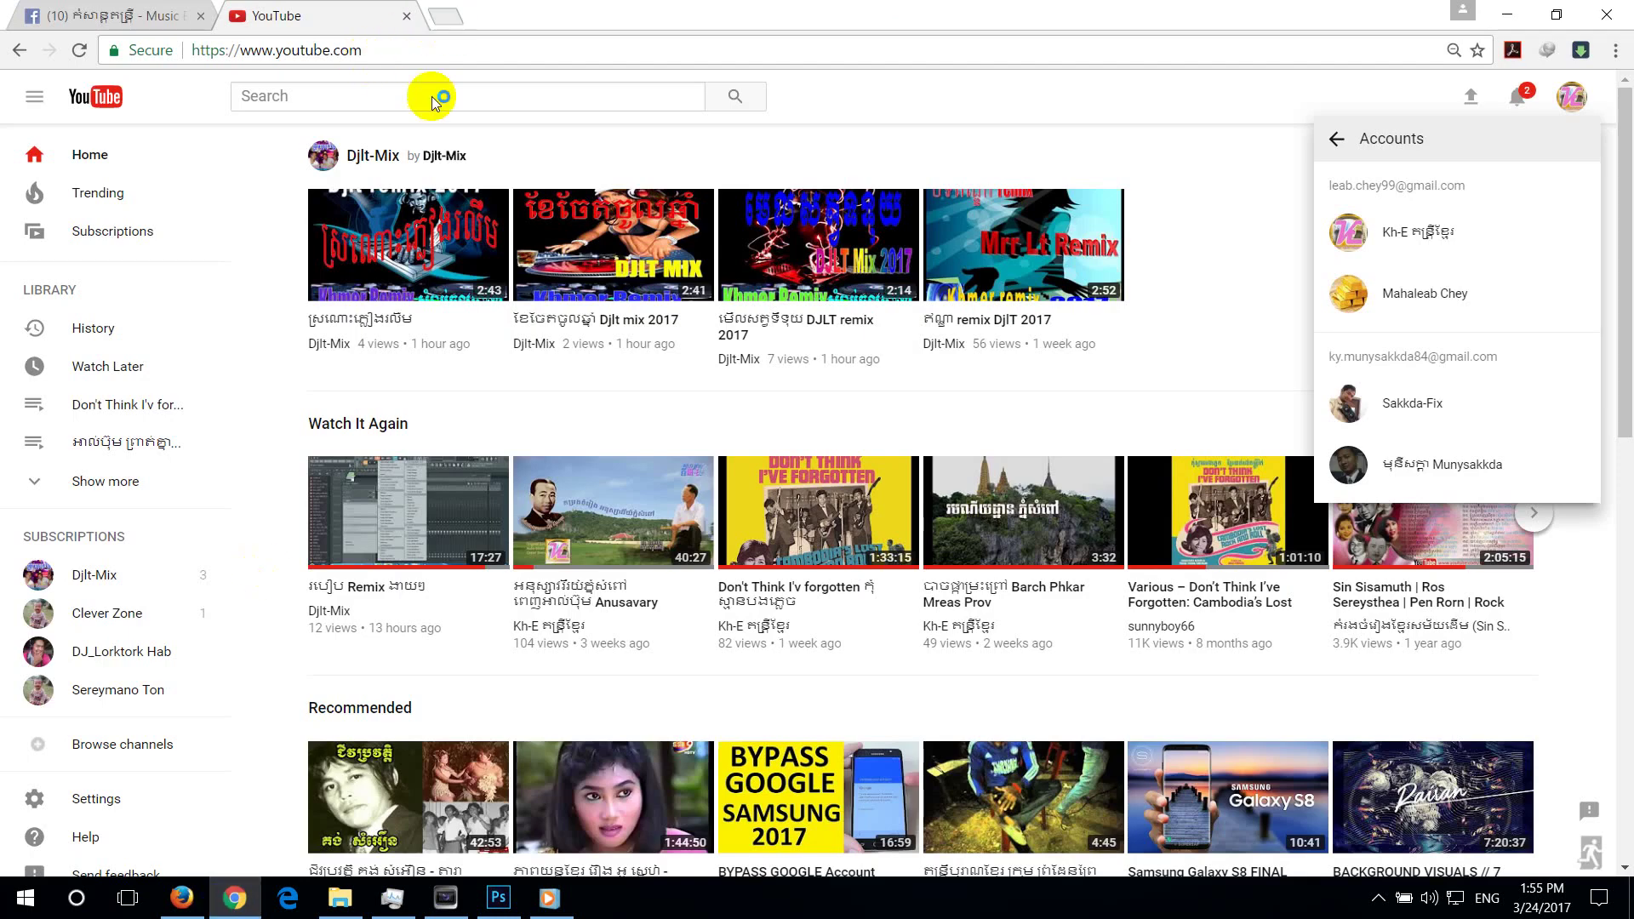
pyautogui.hotkey('ctrl', 't')
pyautogui.click(304, 12)
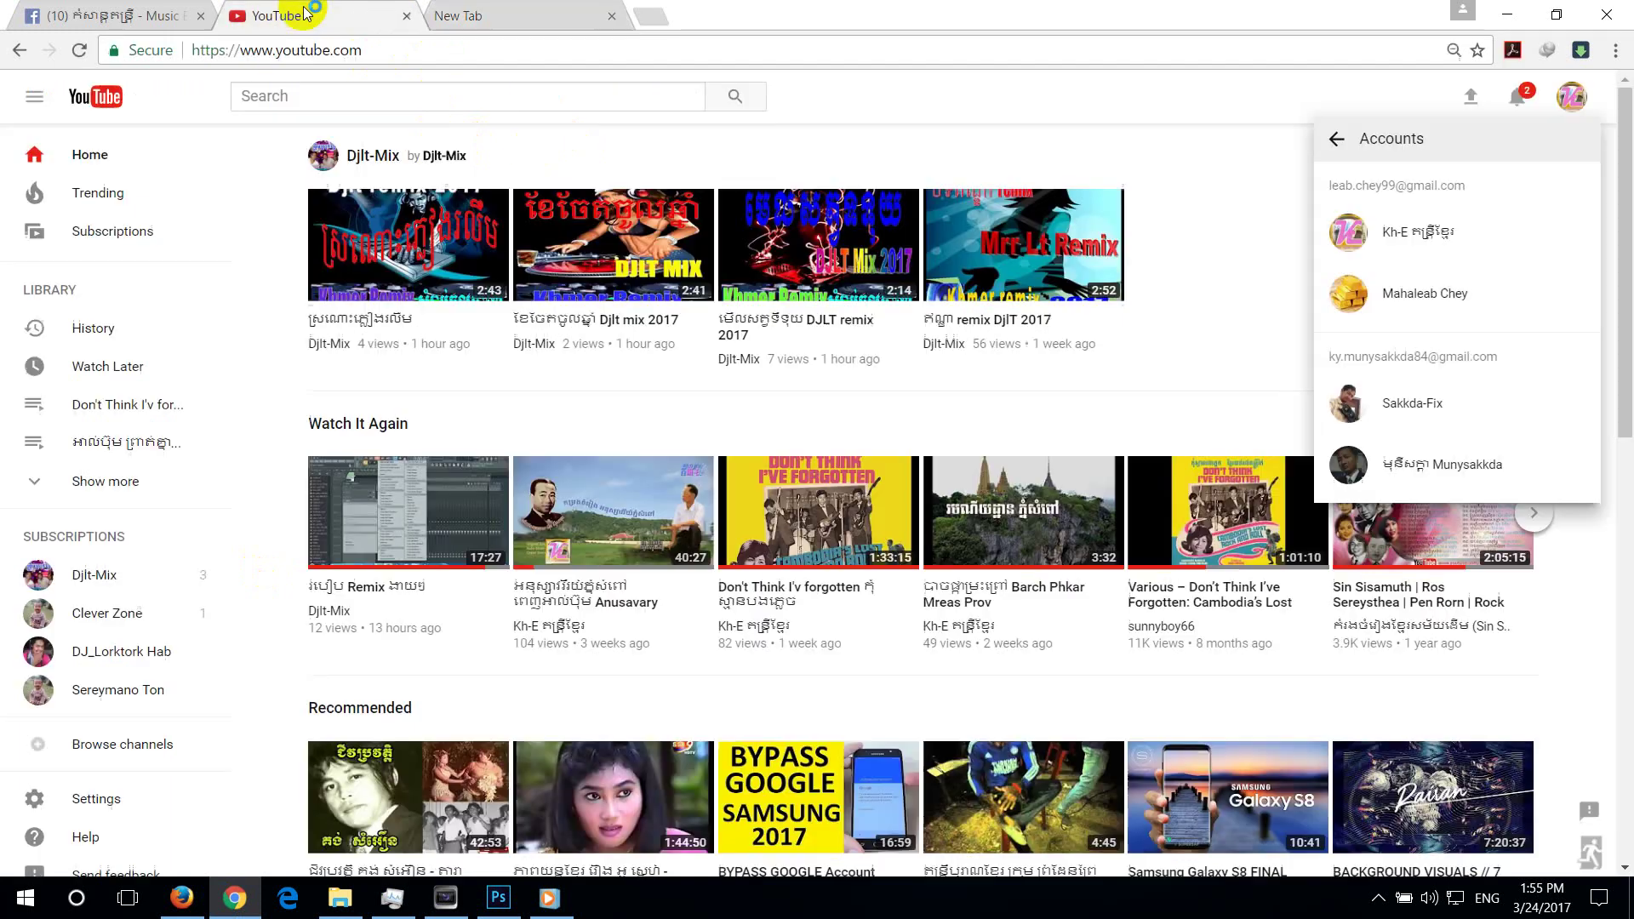
pyautogui.click(434, 96)
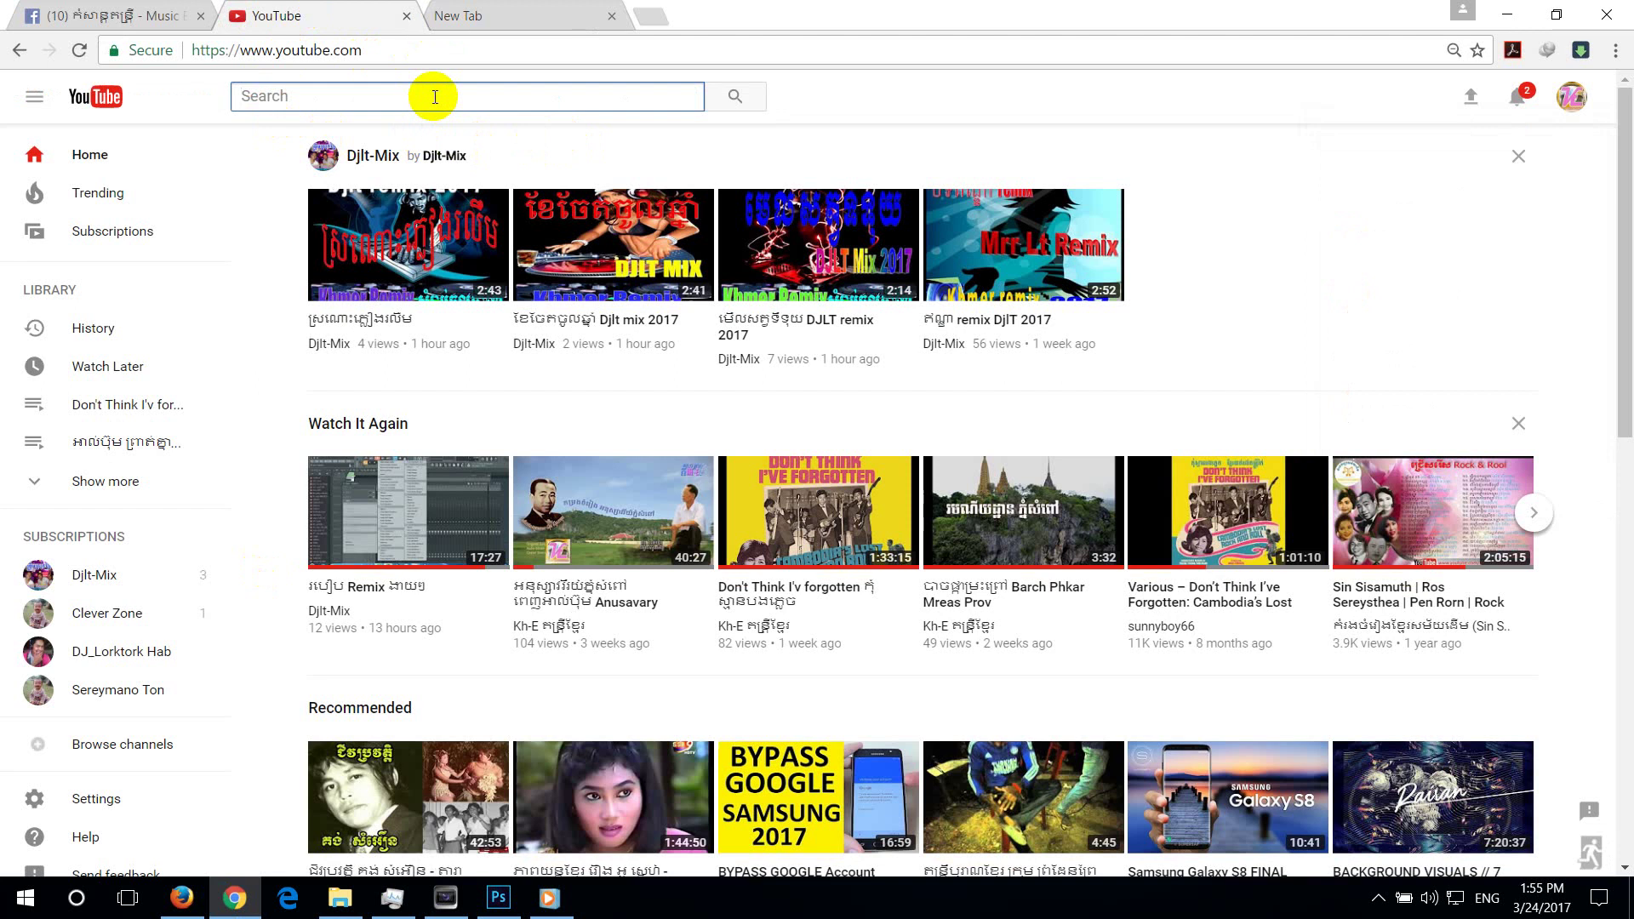
pyautogui.write('mo')
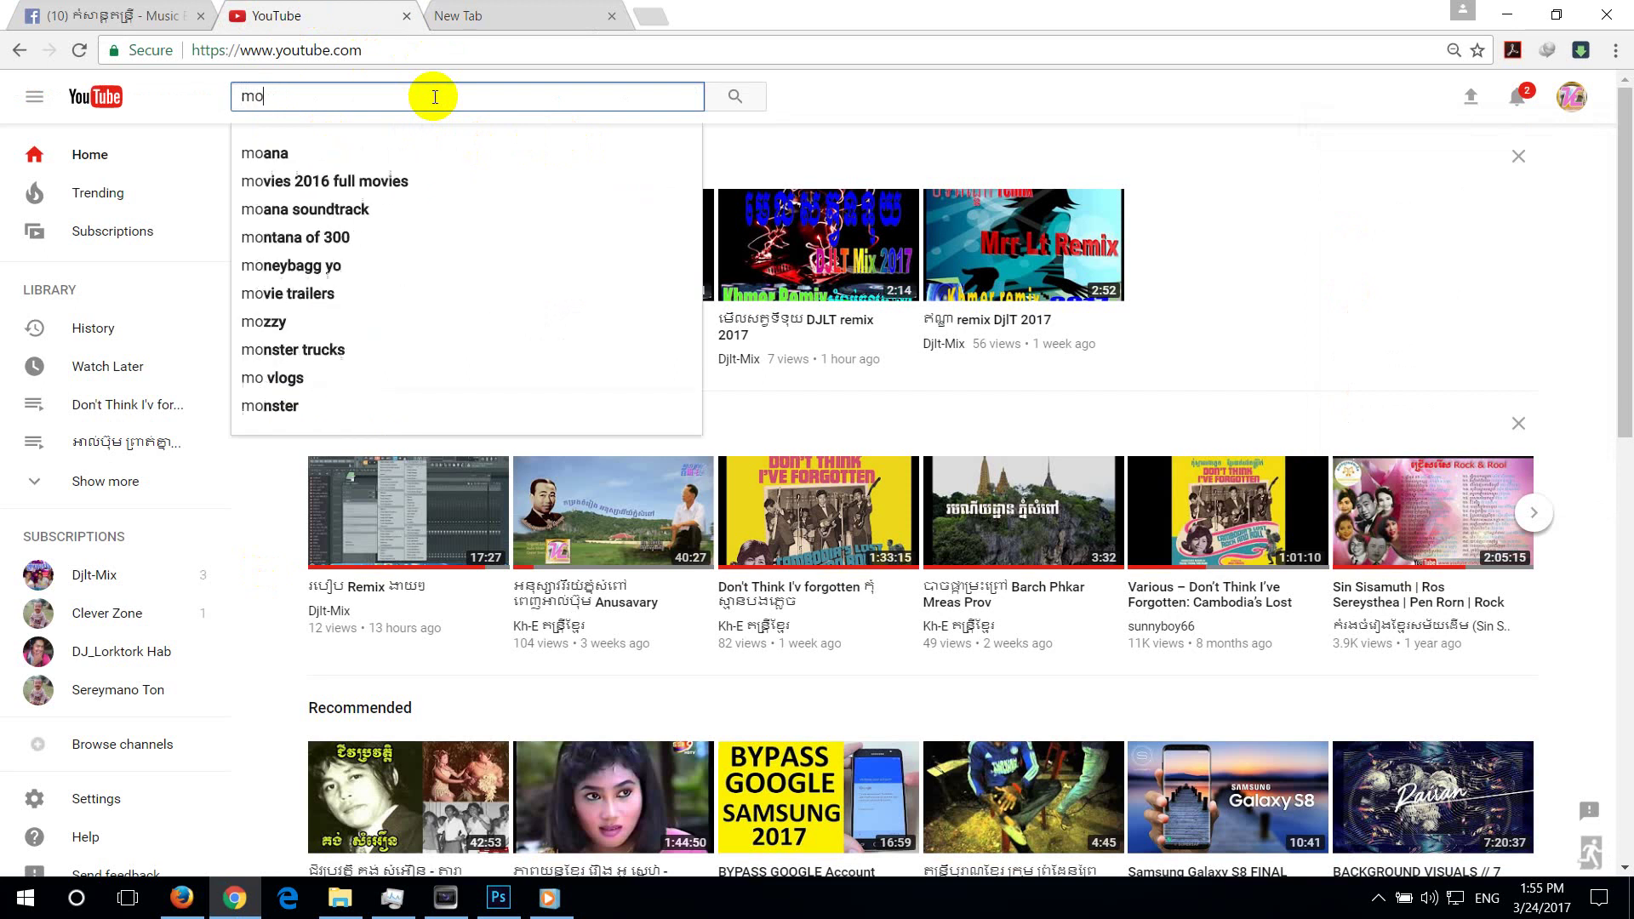
pyautogui.write('tio')
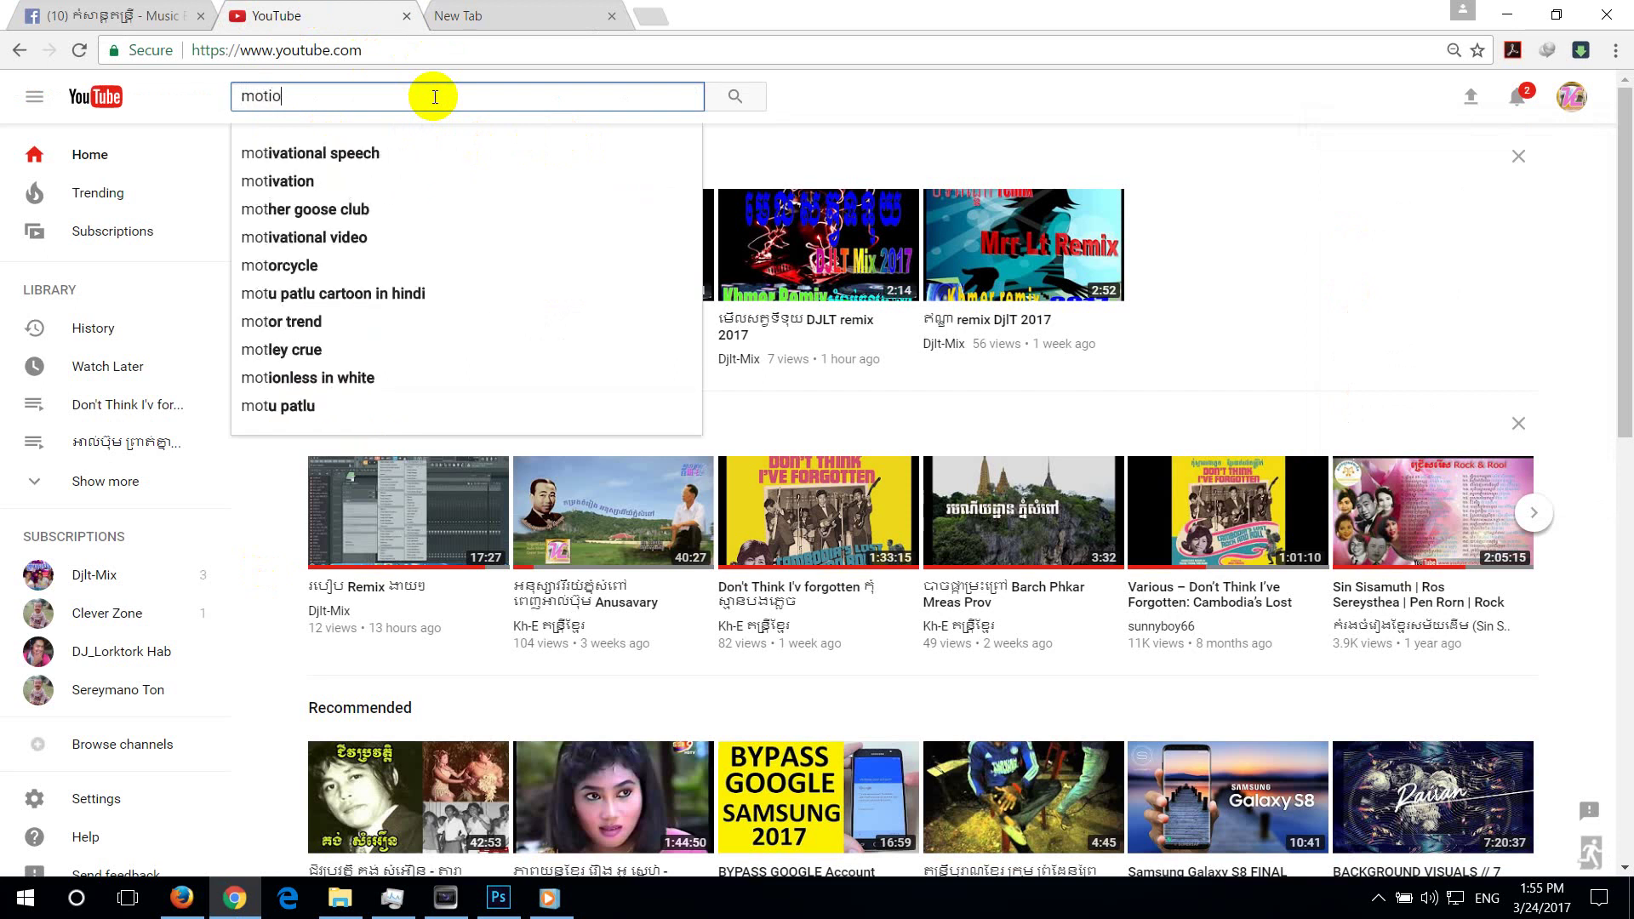
pyautogui.write('n ')
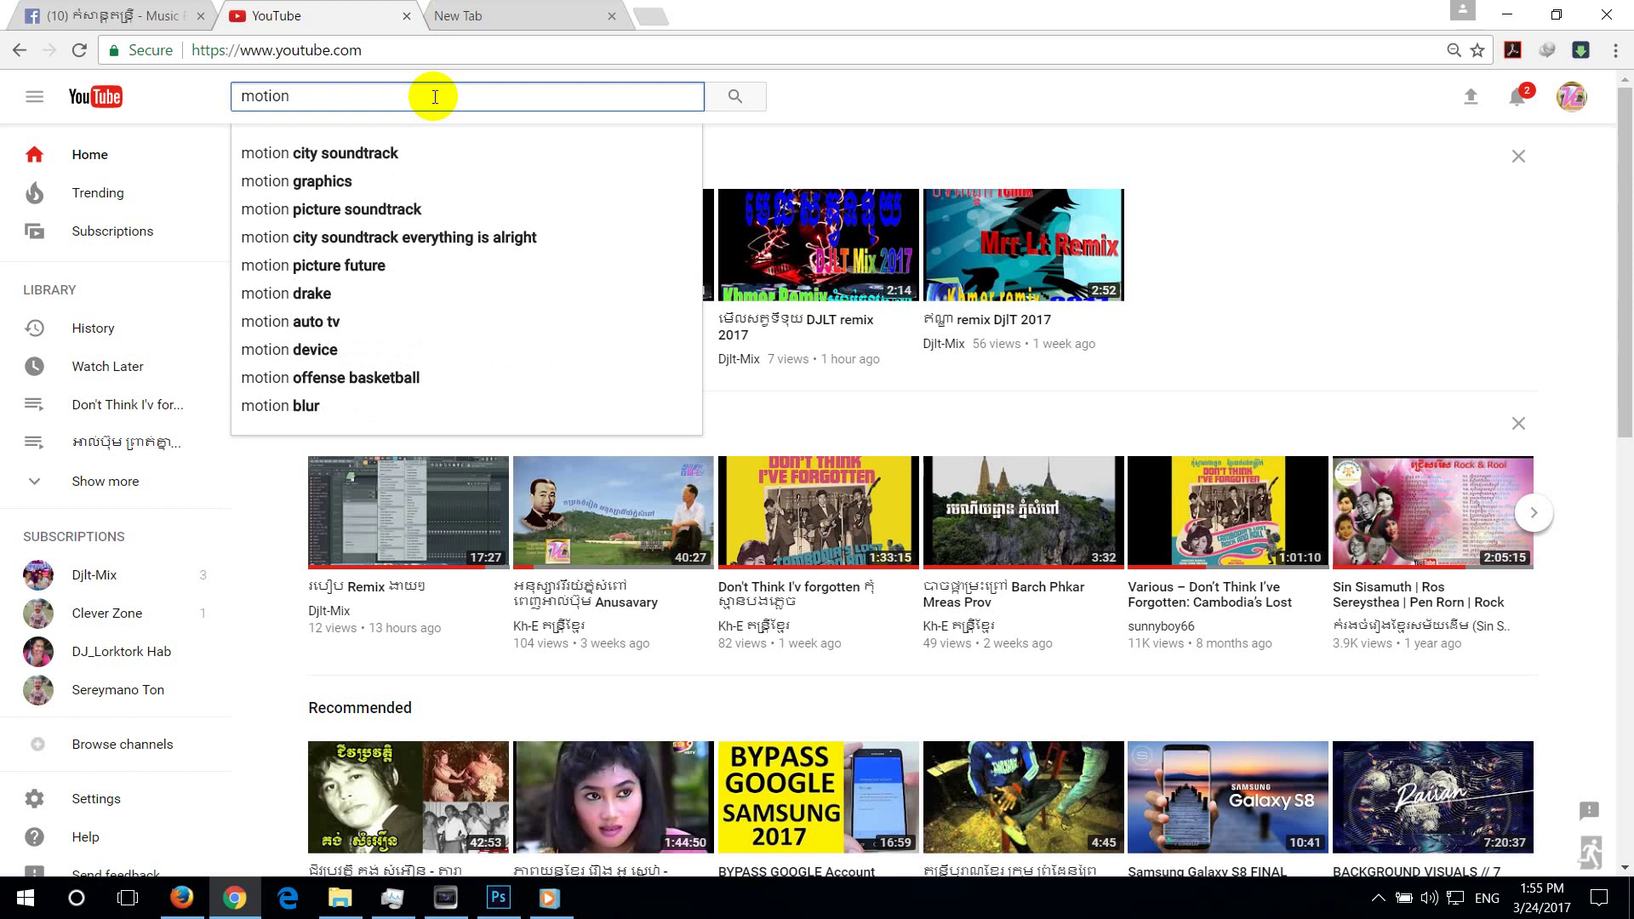
pyautogui.write('fla')
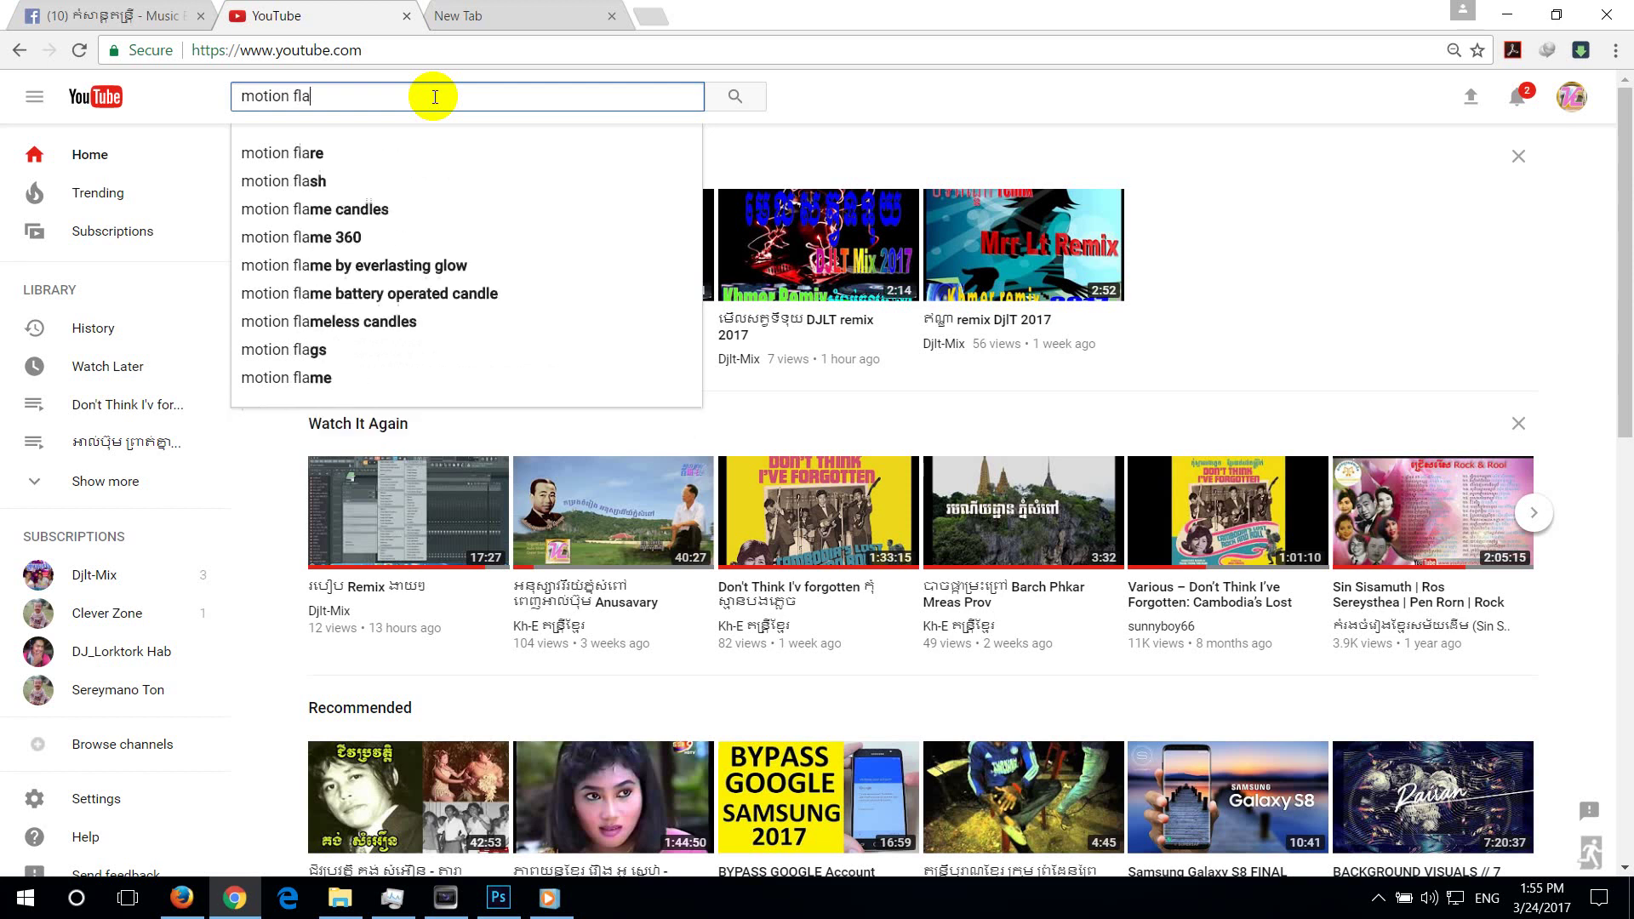
pyautogui.press('BackSpace')
pyautogui.write('o')
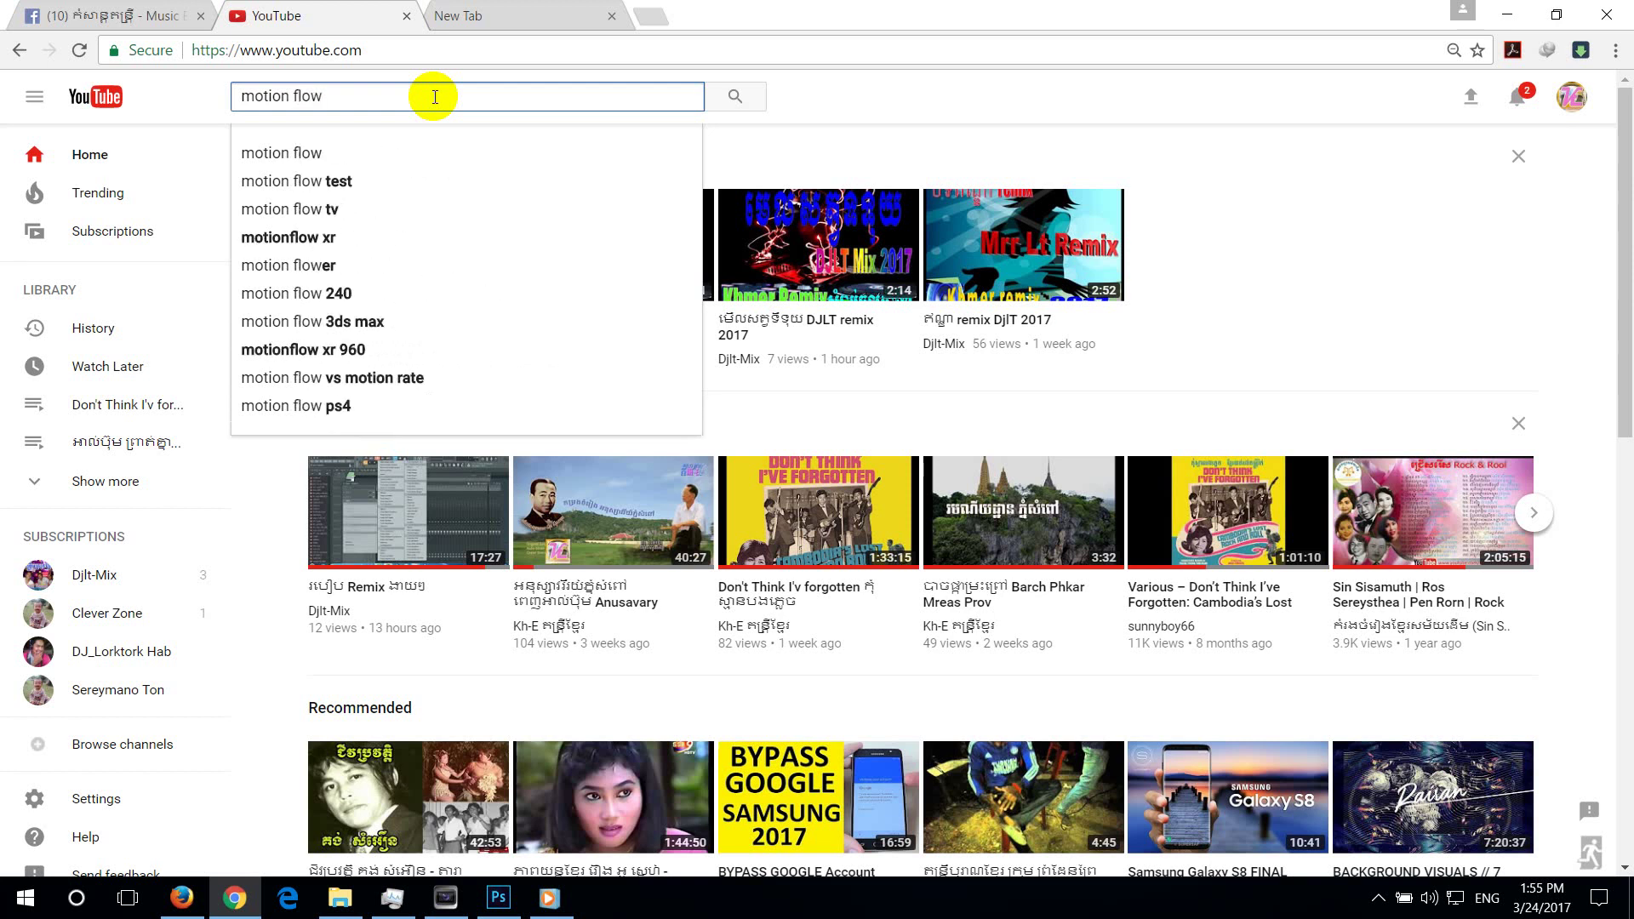
pyautogui.write('wer')
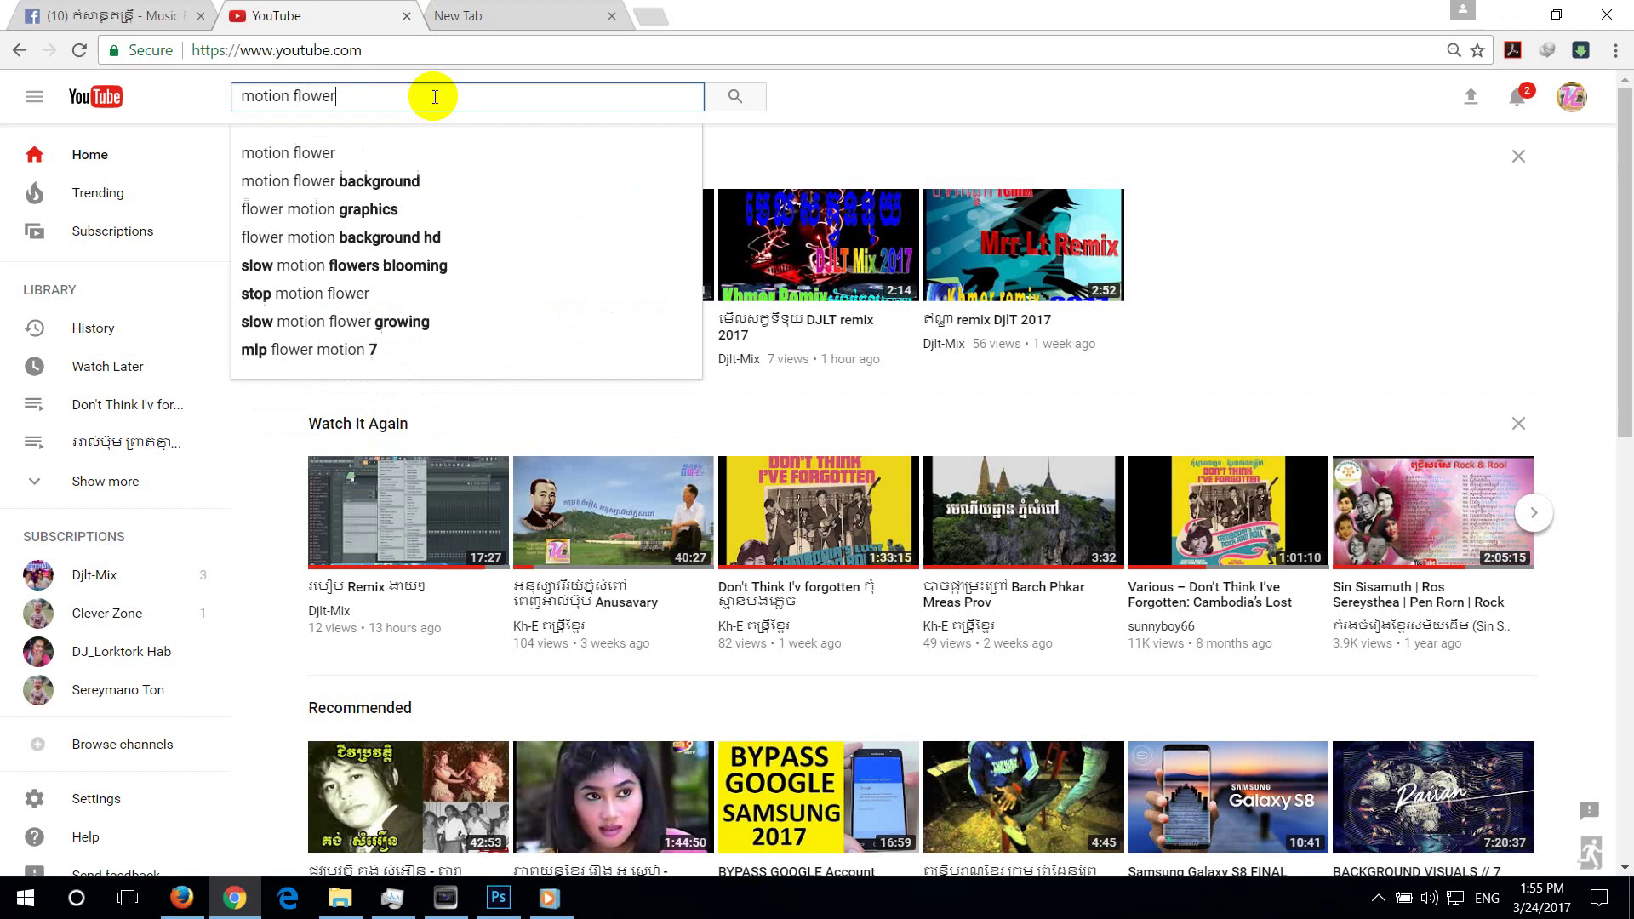
pyautogui.click(361, 182)
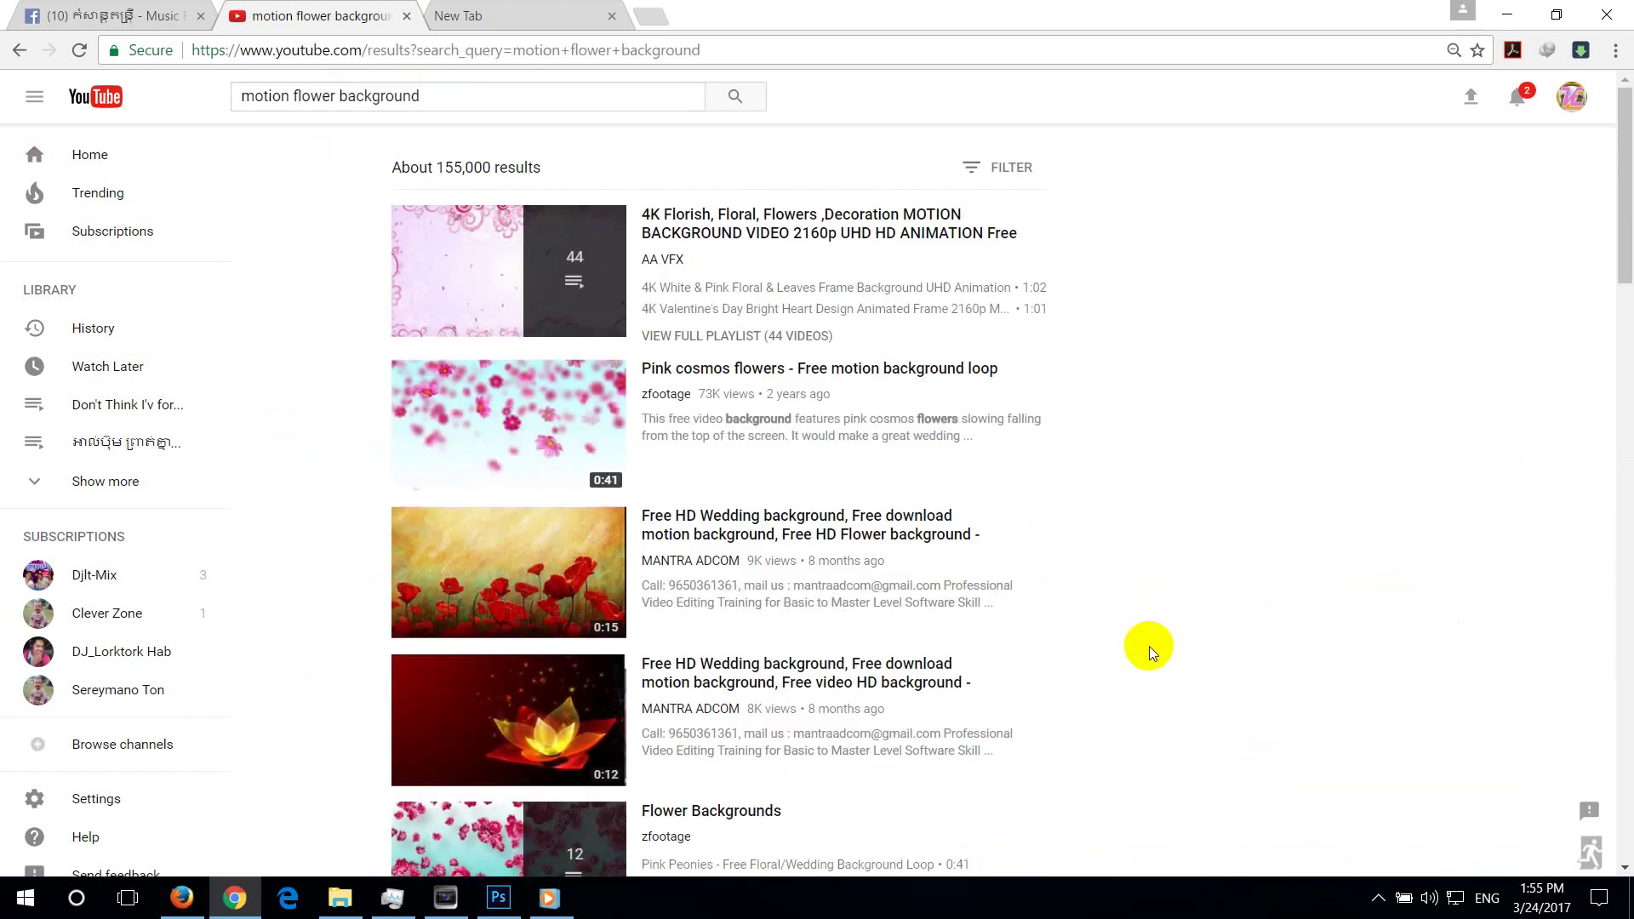
# Open the top floral background playlist and skip ahead in its pink floral video
pyautogui.click(476, 343)
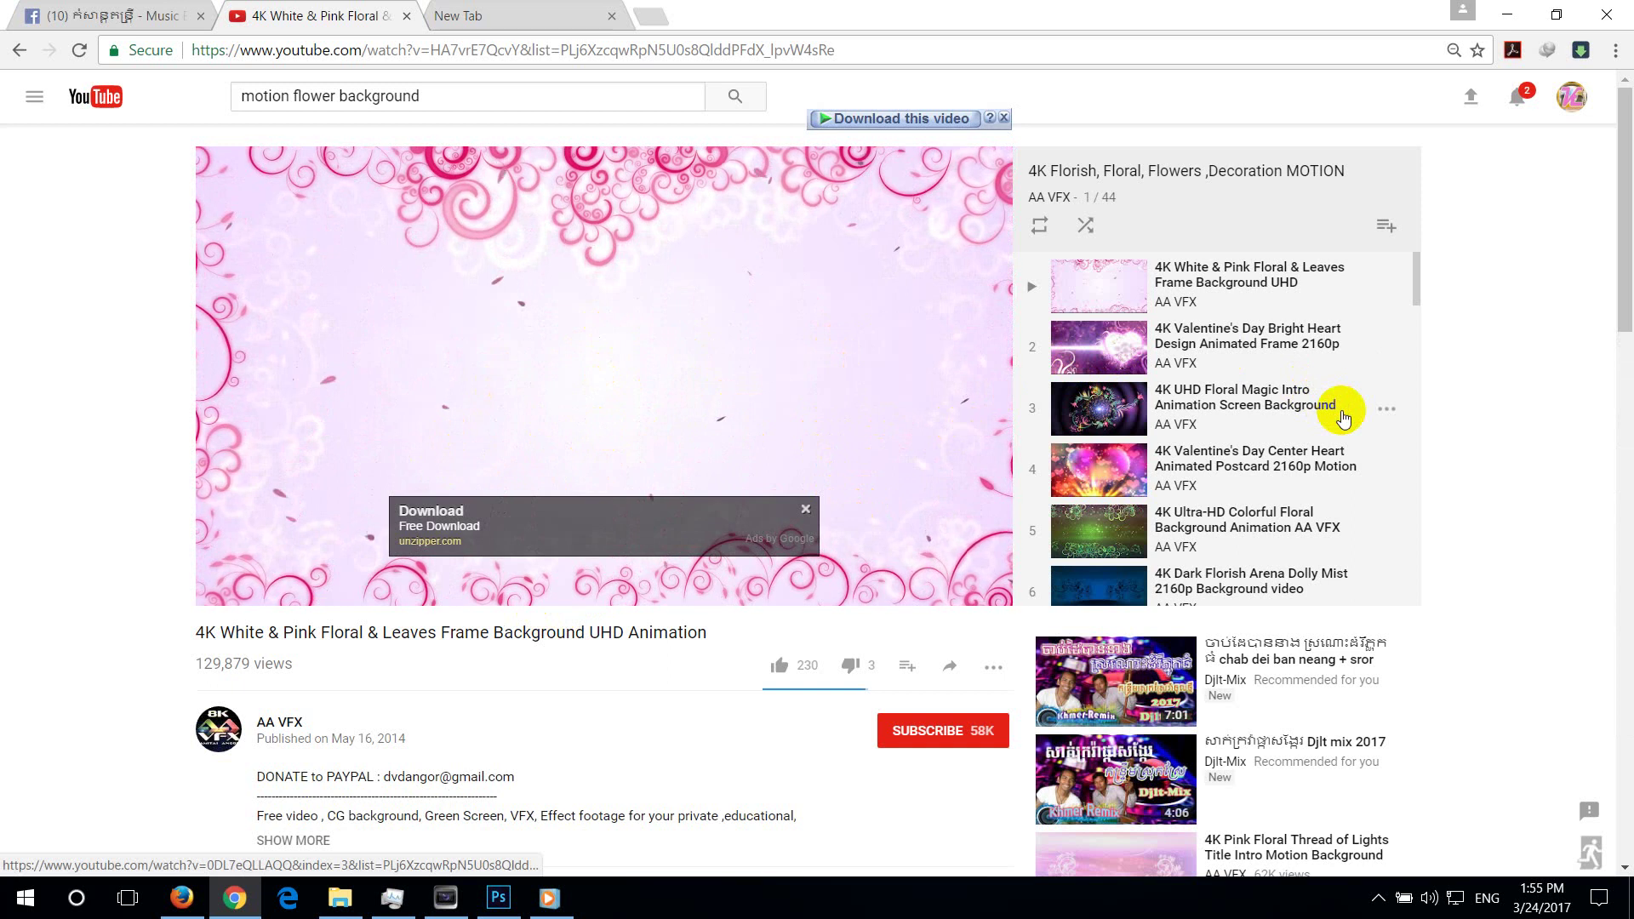
pyautogui.moveTo(507, 587)
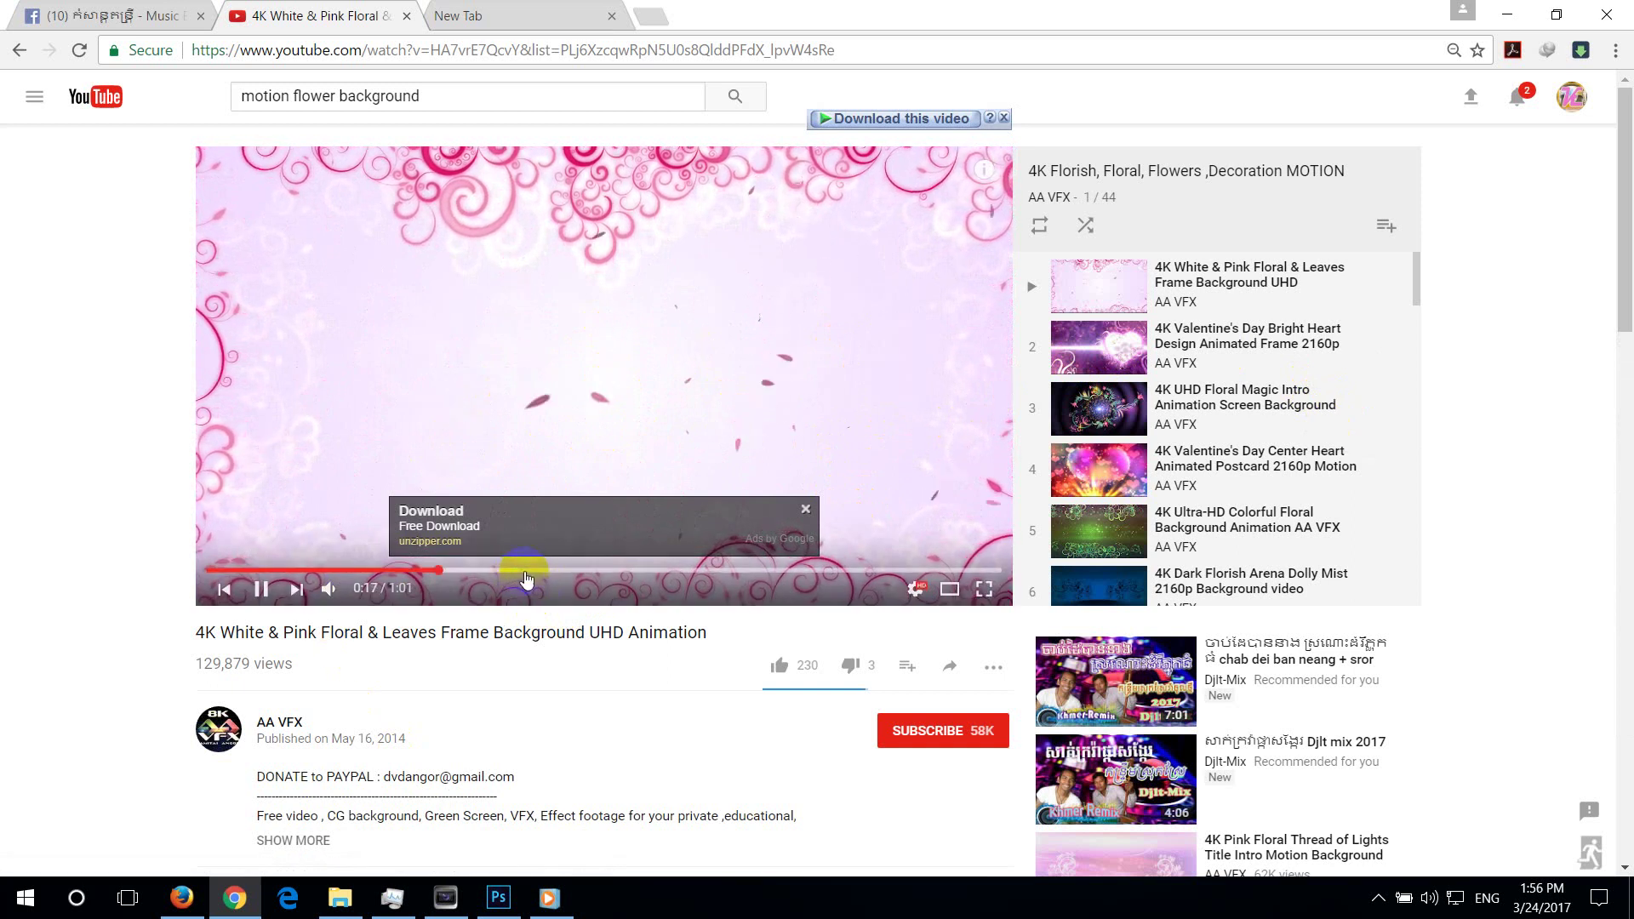
pyautogui.click(533, 570)
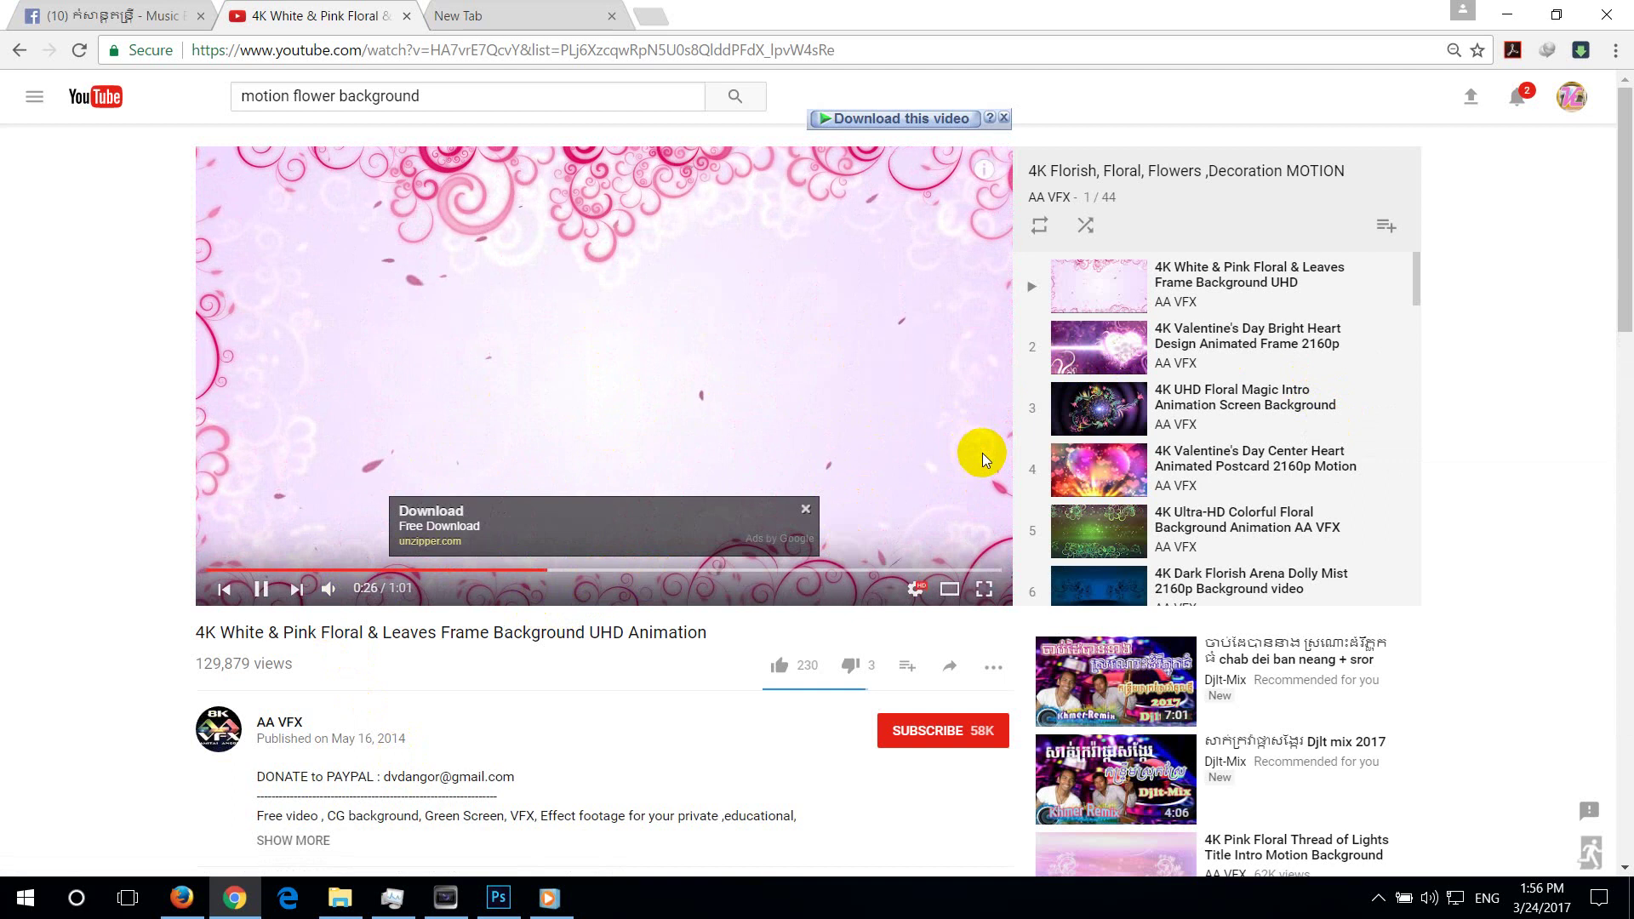
# Play playlist item 38, the Leaves falling 2 footage
pyautogui.scroll(-1, 1077, 430)
pyautogui.scroll(-2, 1079, 437)
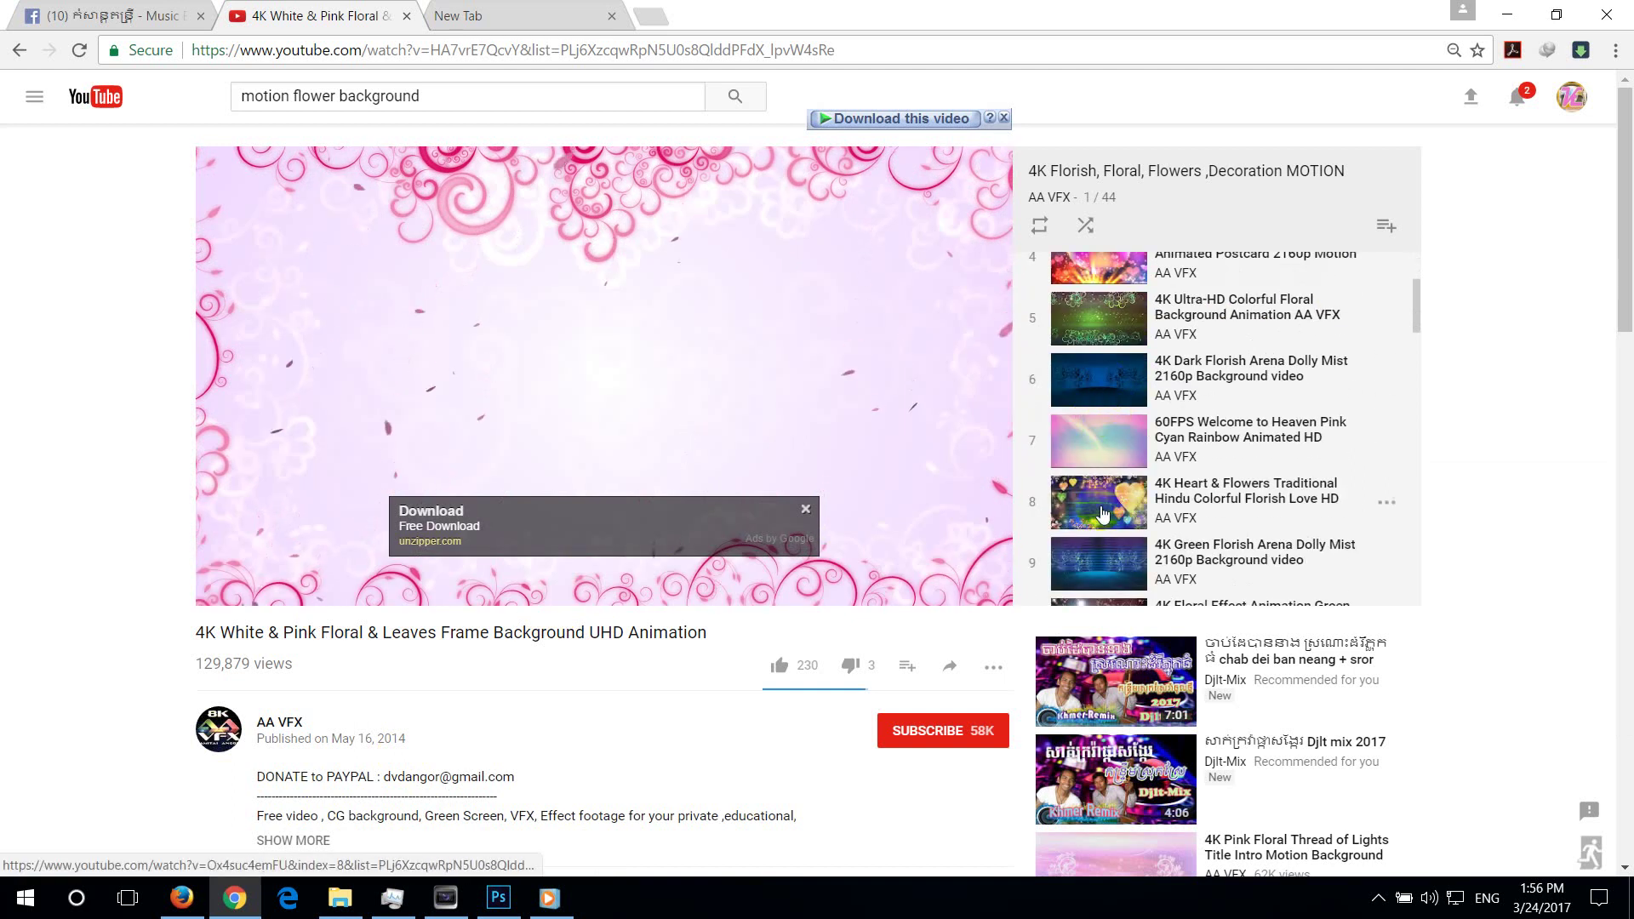
pyautogui.scroll(-2, 1102, 513)
pyautogui.scroll(-2, 1104, 511)
pyautogui.scroll(-2, 1108, 509)
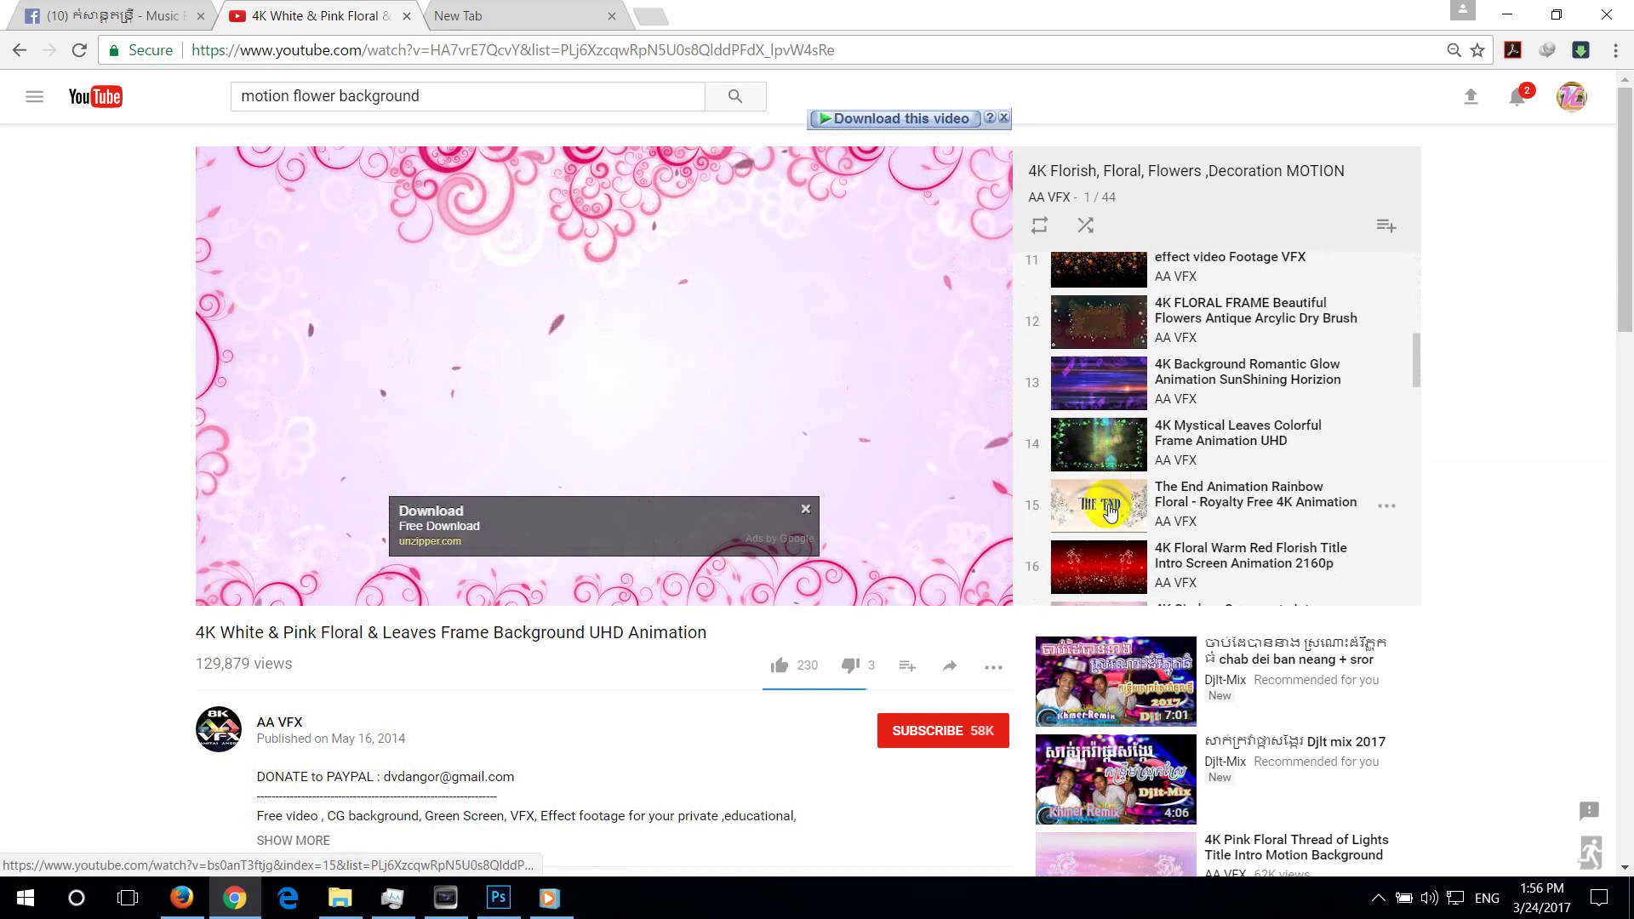
pyautogui.scroll(-2, 1108, 509)
pyautogui.scroll(-3, 1109, 510)
pyautogui.scroll(-2, 1109, 509)
pyautogui.scroll(-3, 1111, 510)
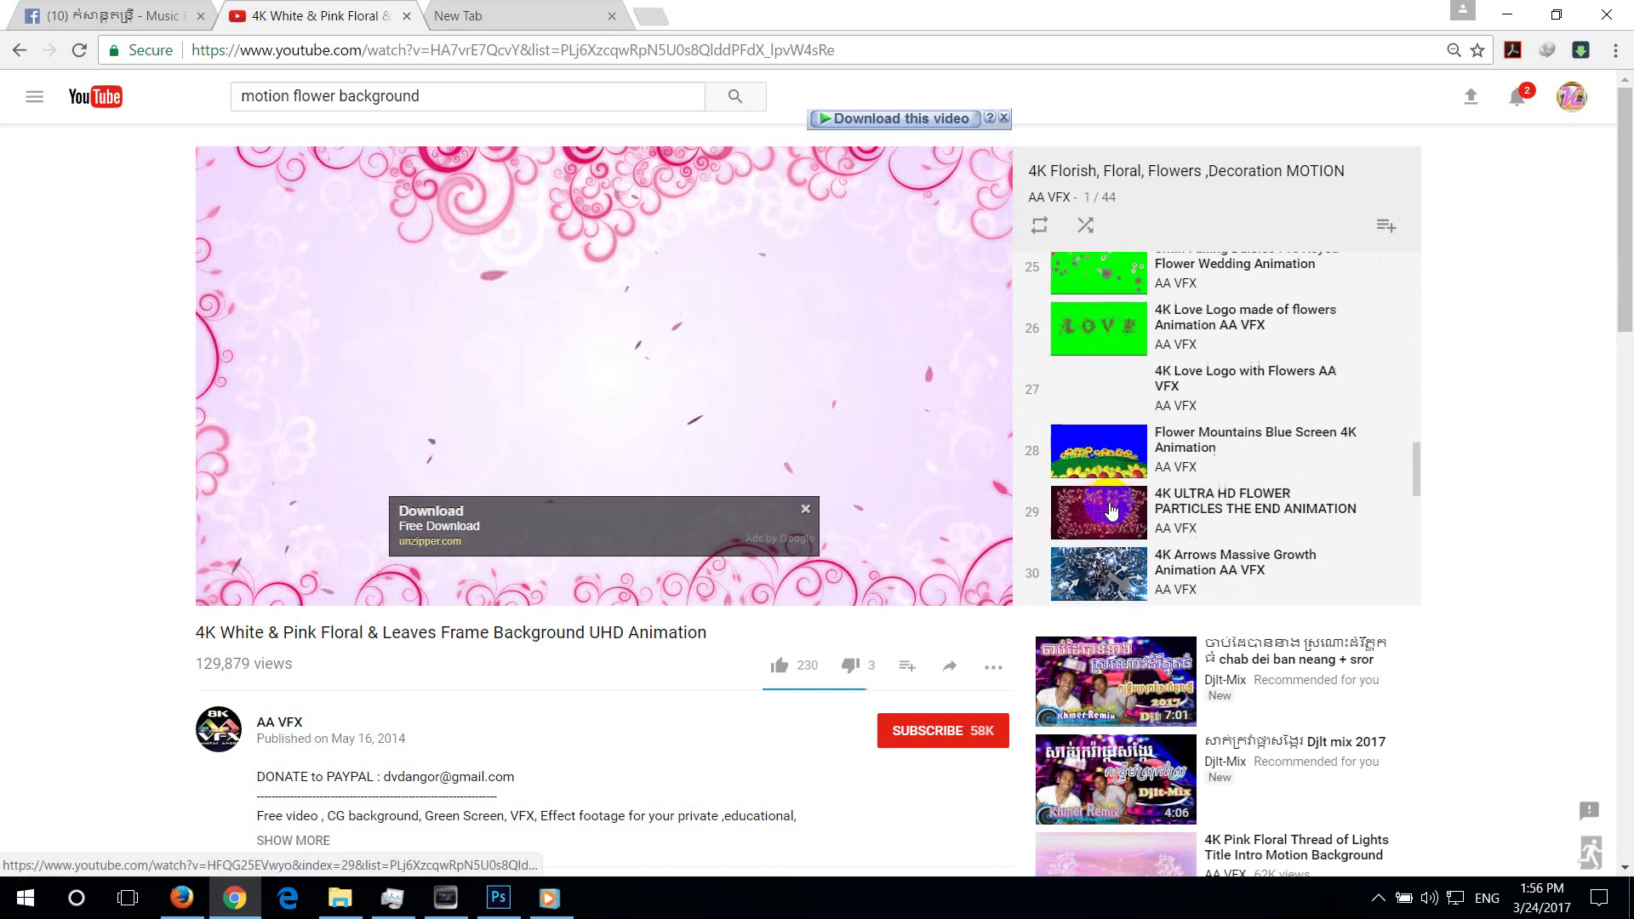
pyautogui.scroll(-6, 1110, 510)
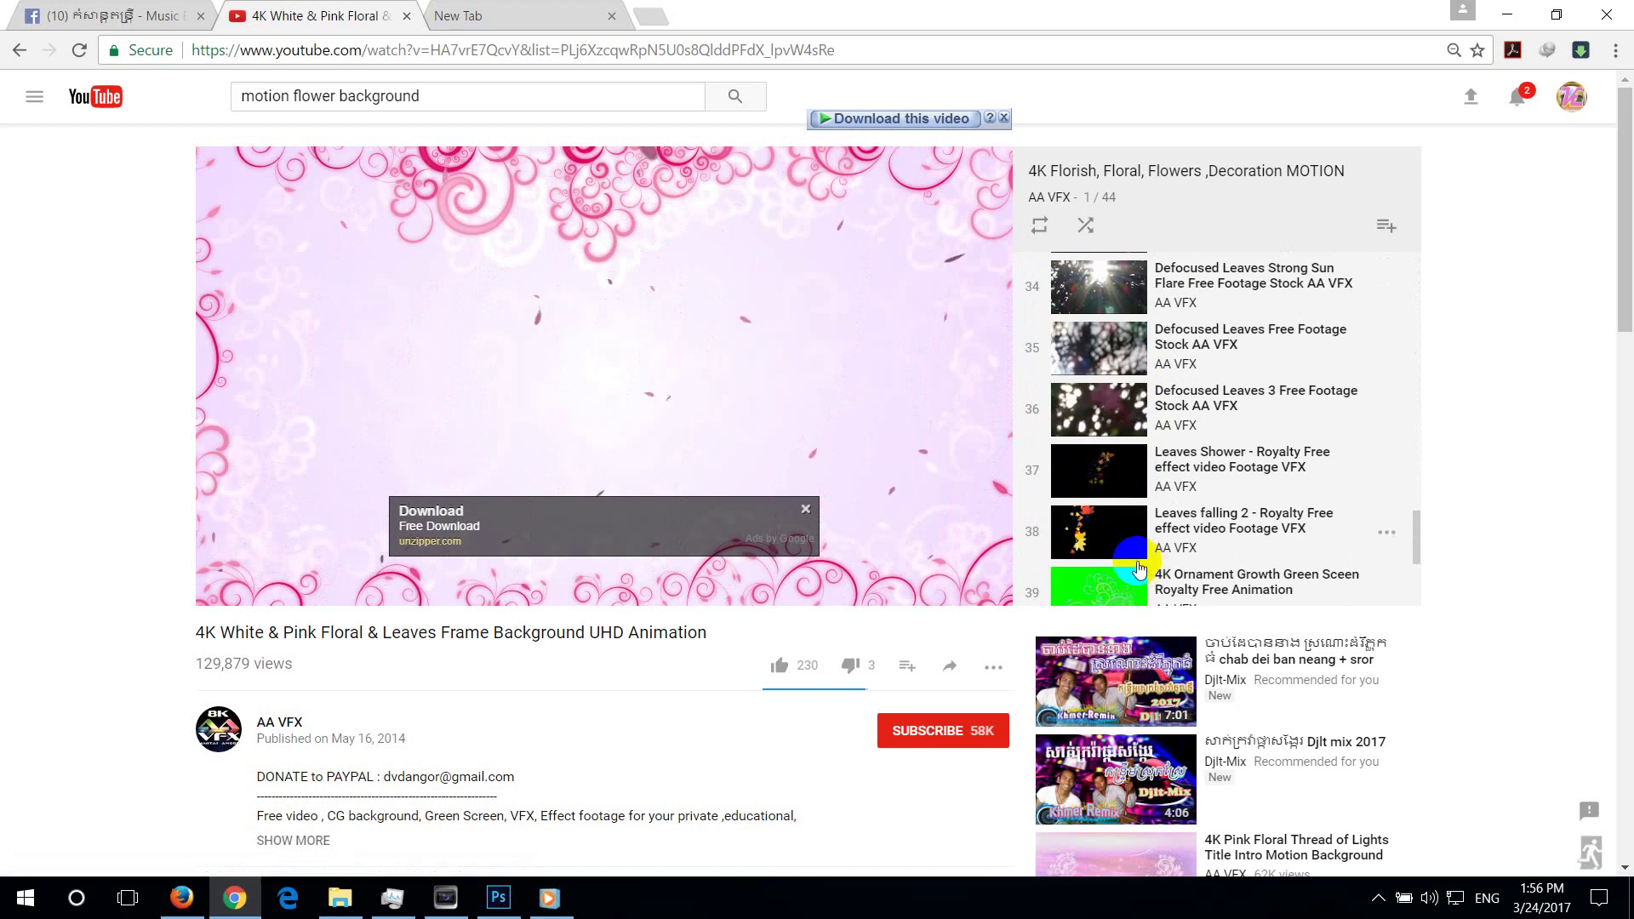
pyautogui.scroll(-2, 1108, 528)
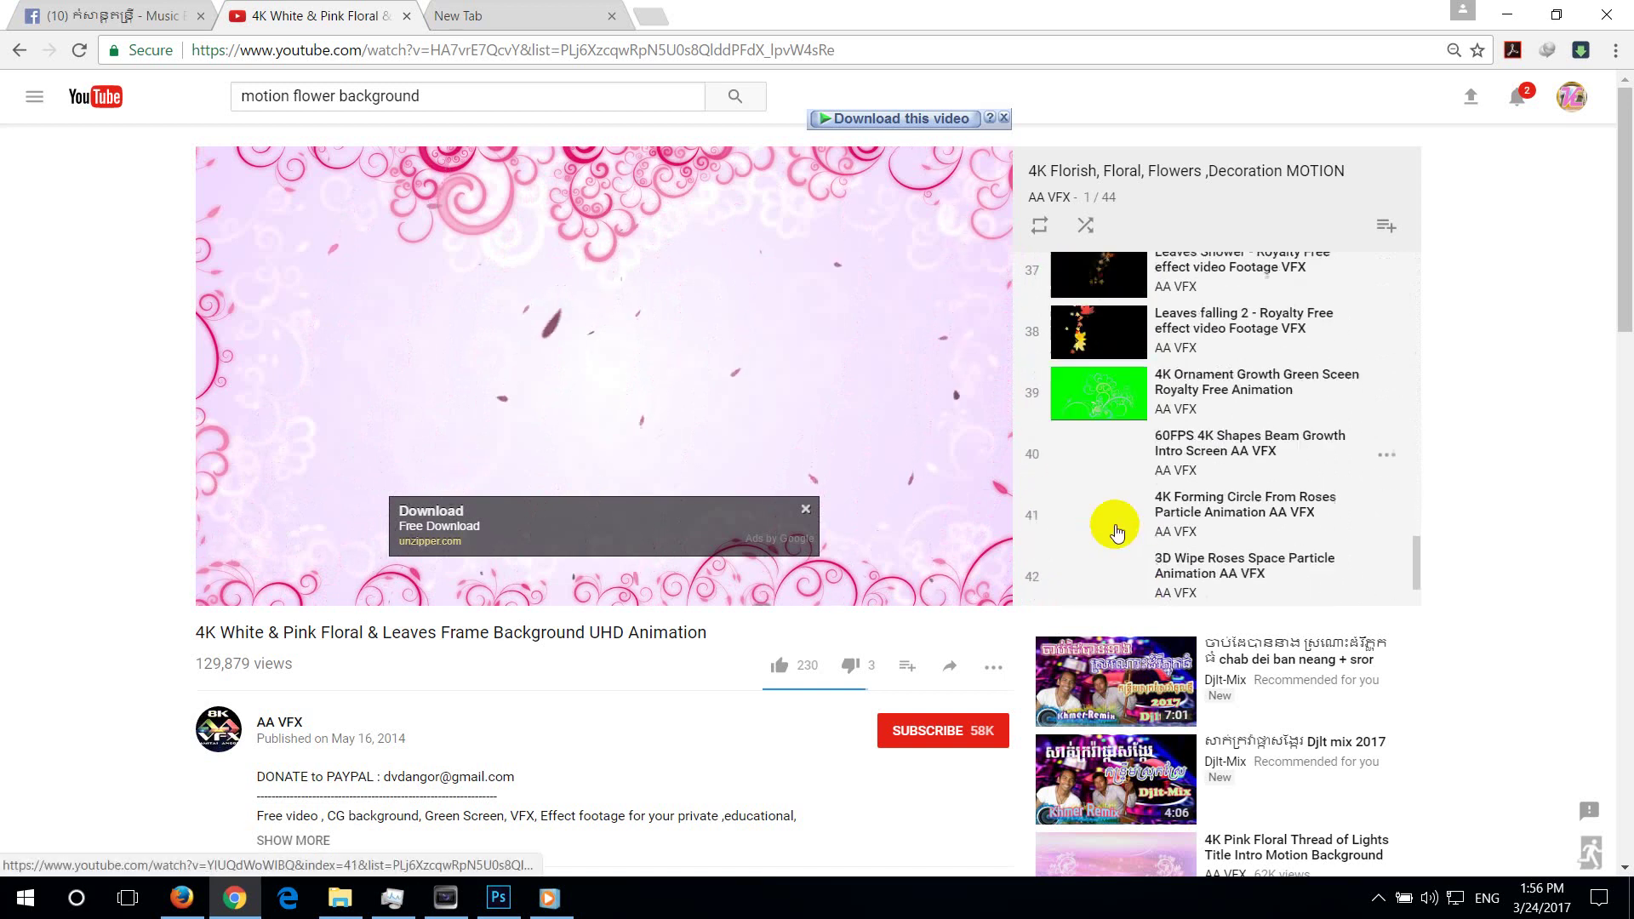
pyautogui.click(1122, 319)
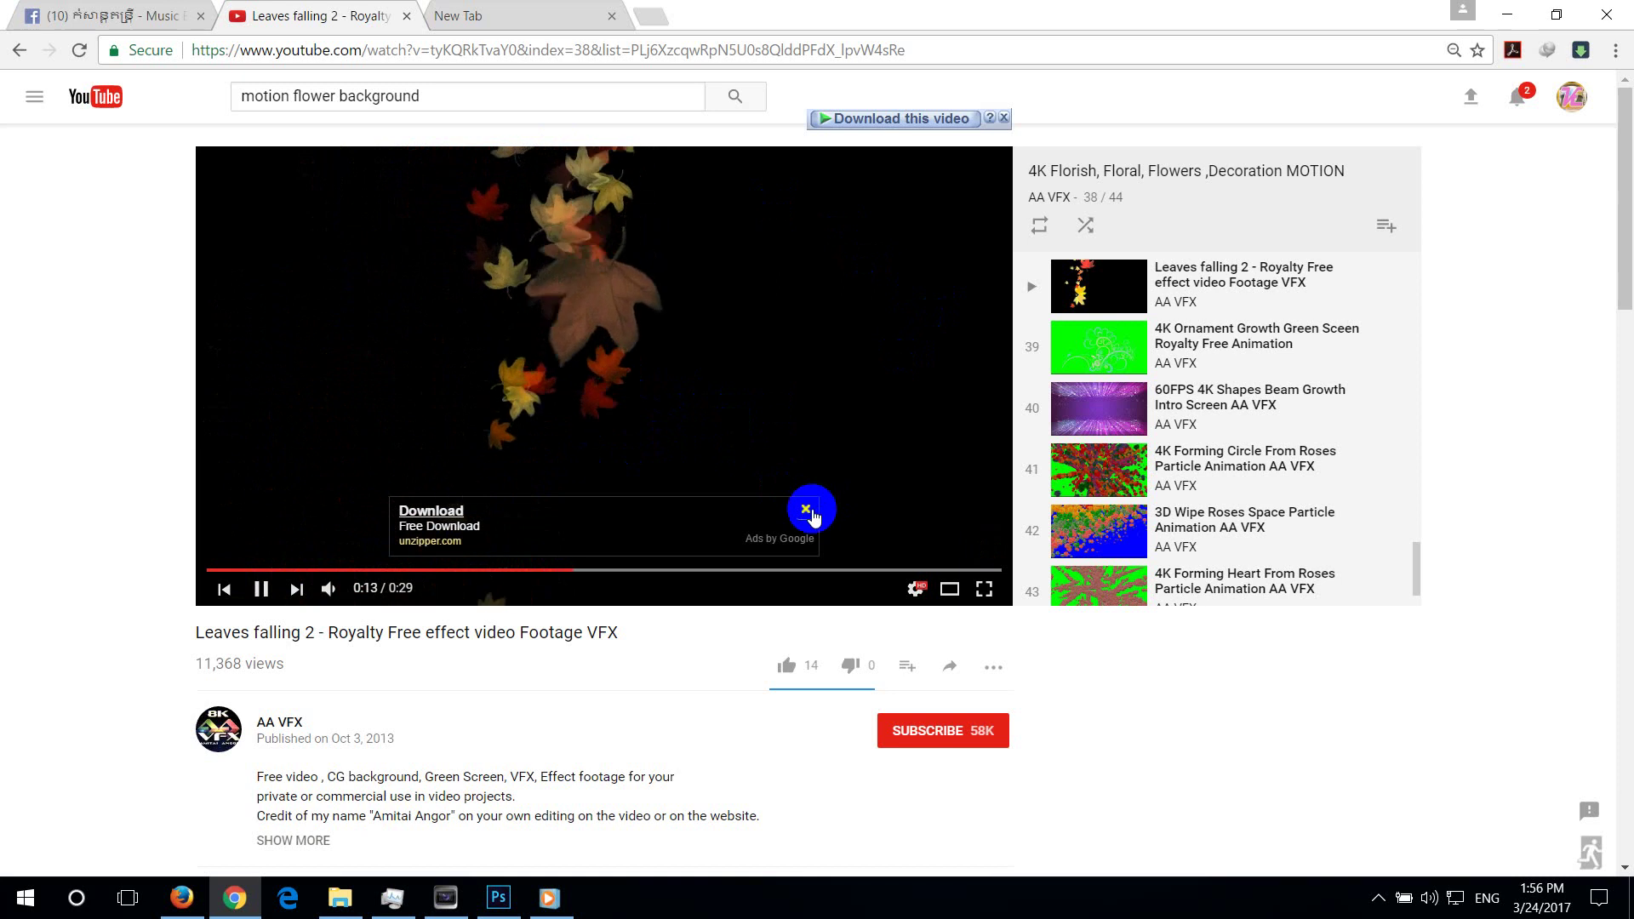
# Dismiss the overlay ad and preview playlist item 44, the green falling leaves animation, at about 0:36
pyautogui.click(805, 509)
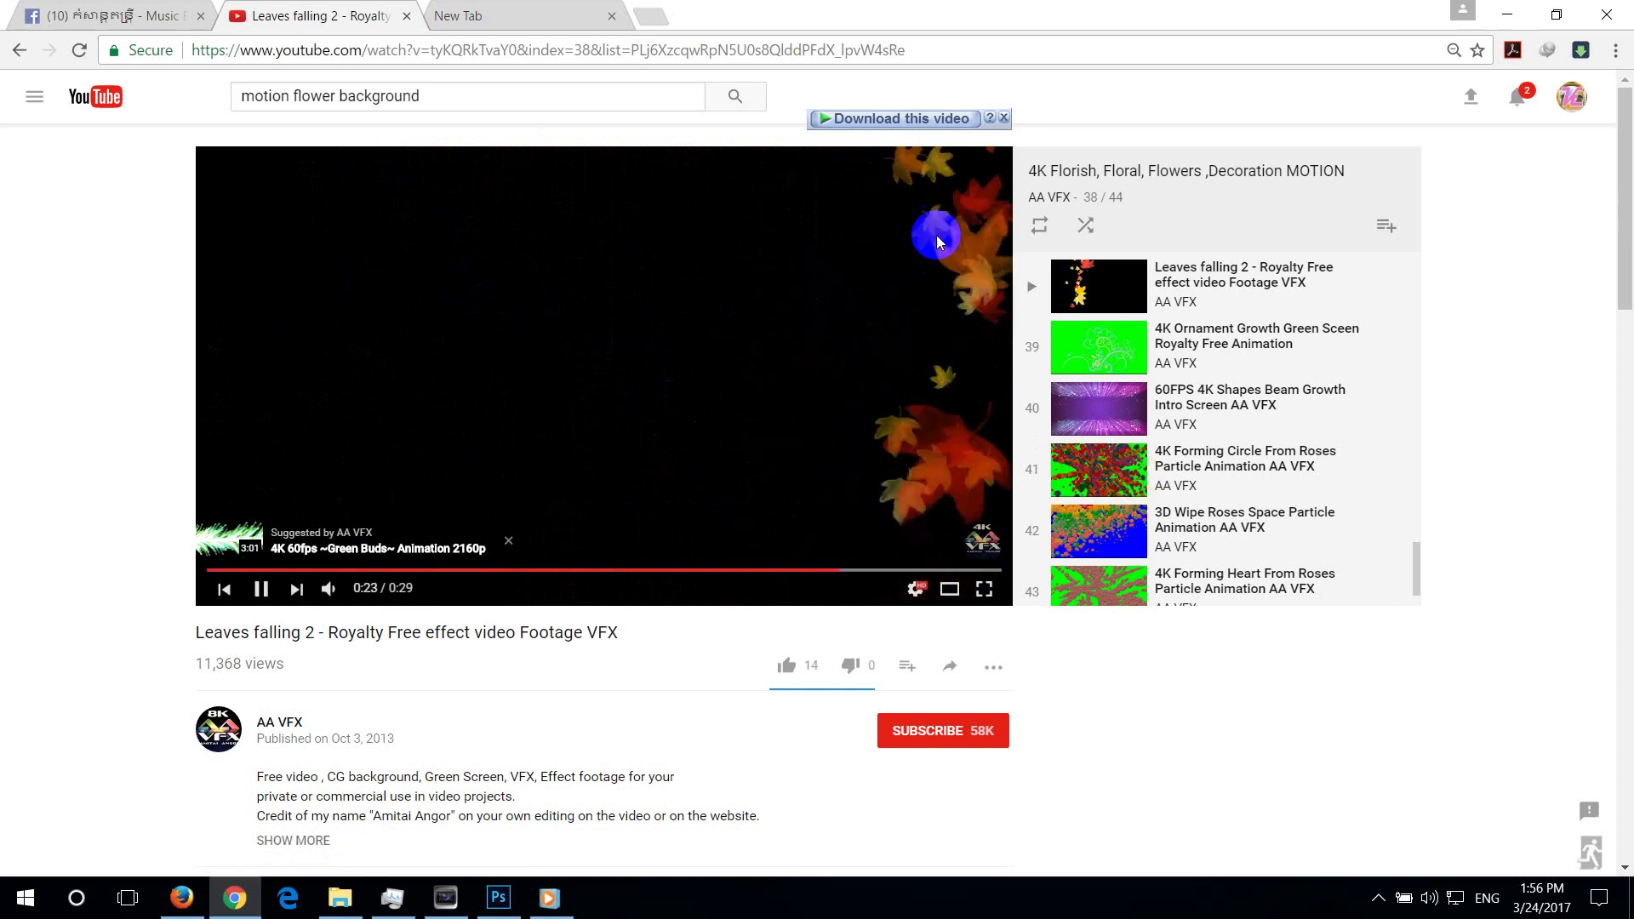
pyautogui.scroll(-3, 1281, 398)
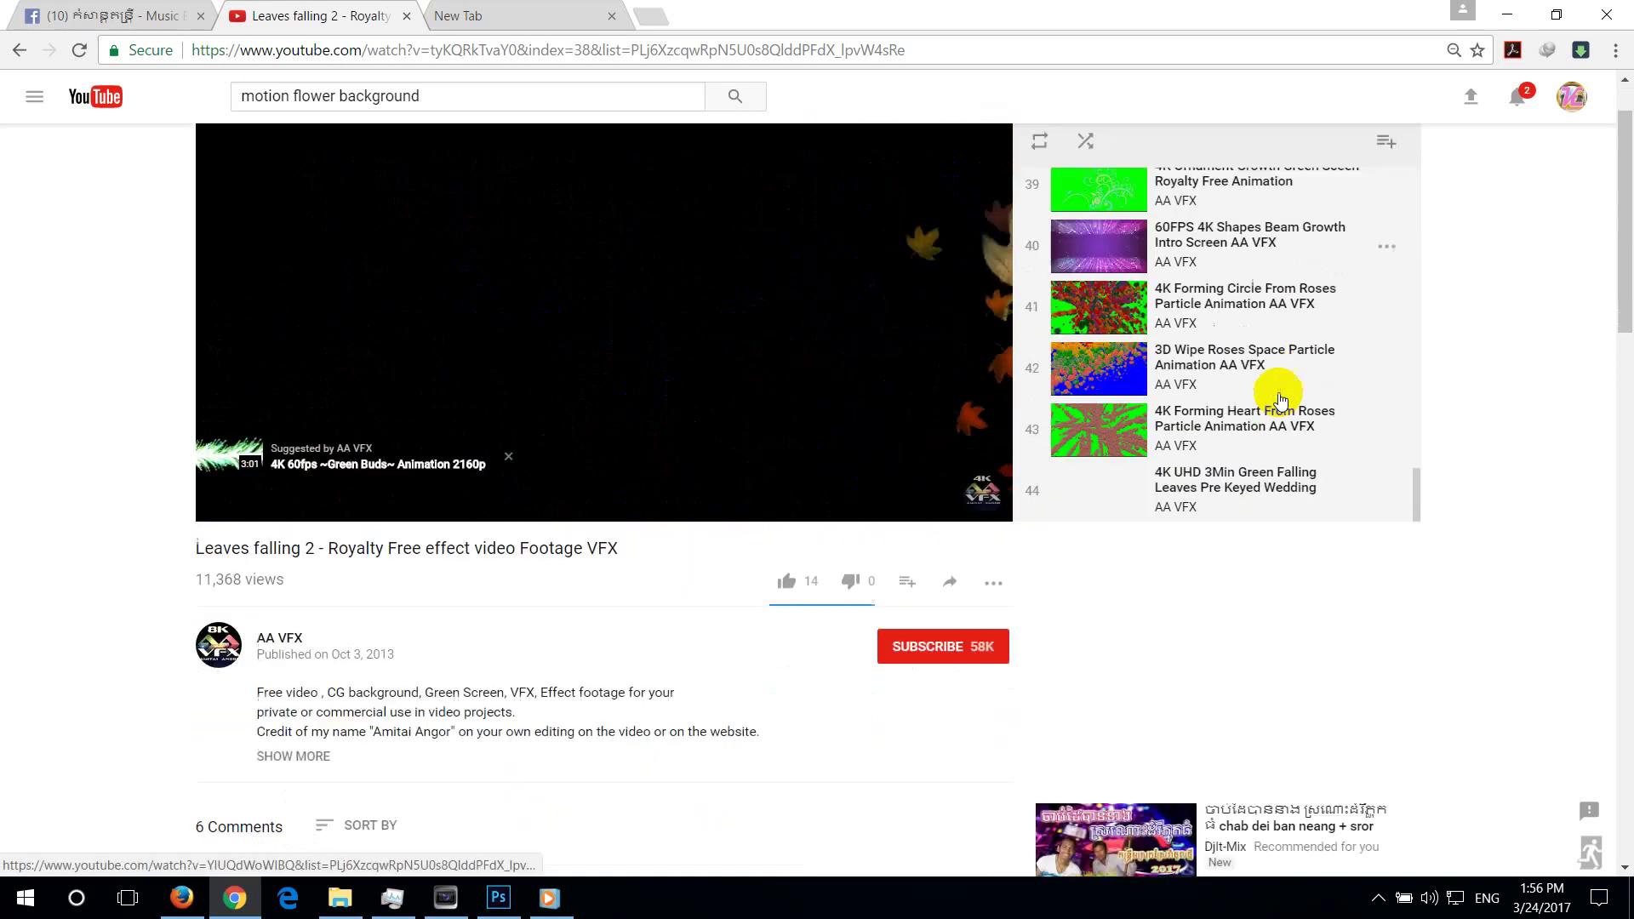
pyautogui.click(1098, 487)
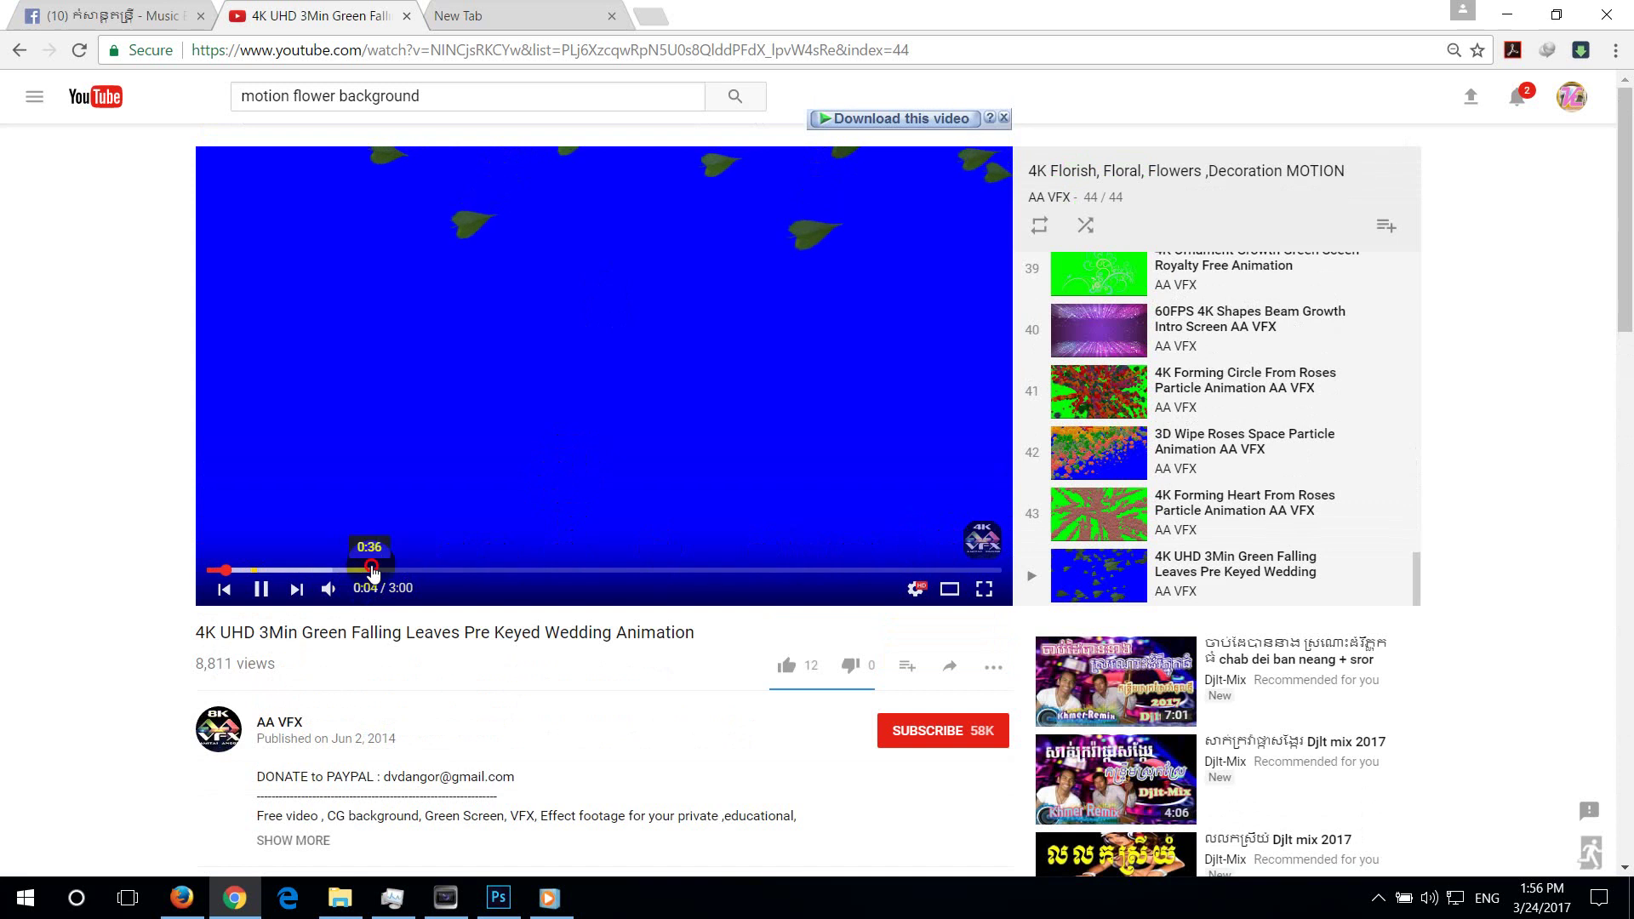
pyautogui.click(727, 532)
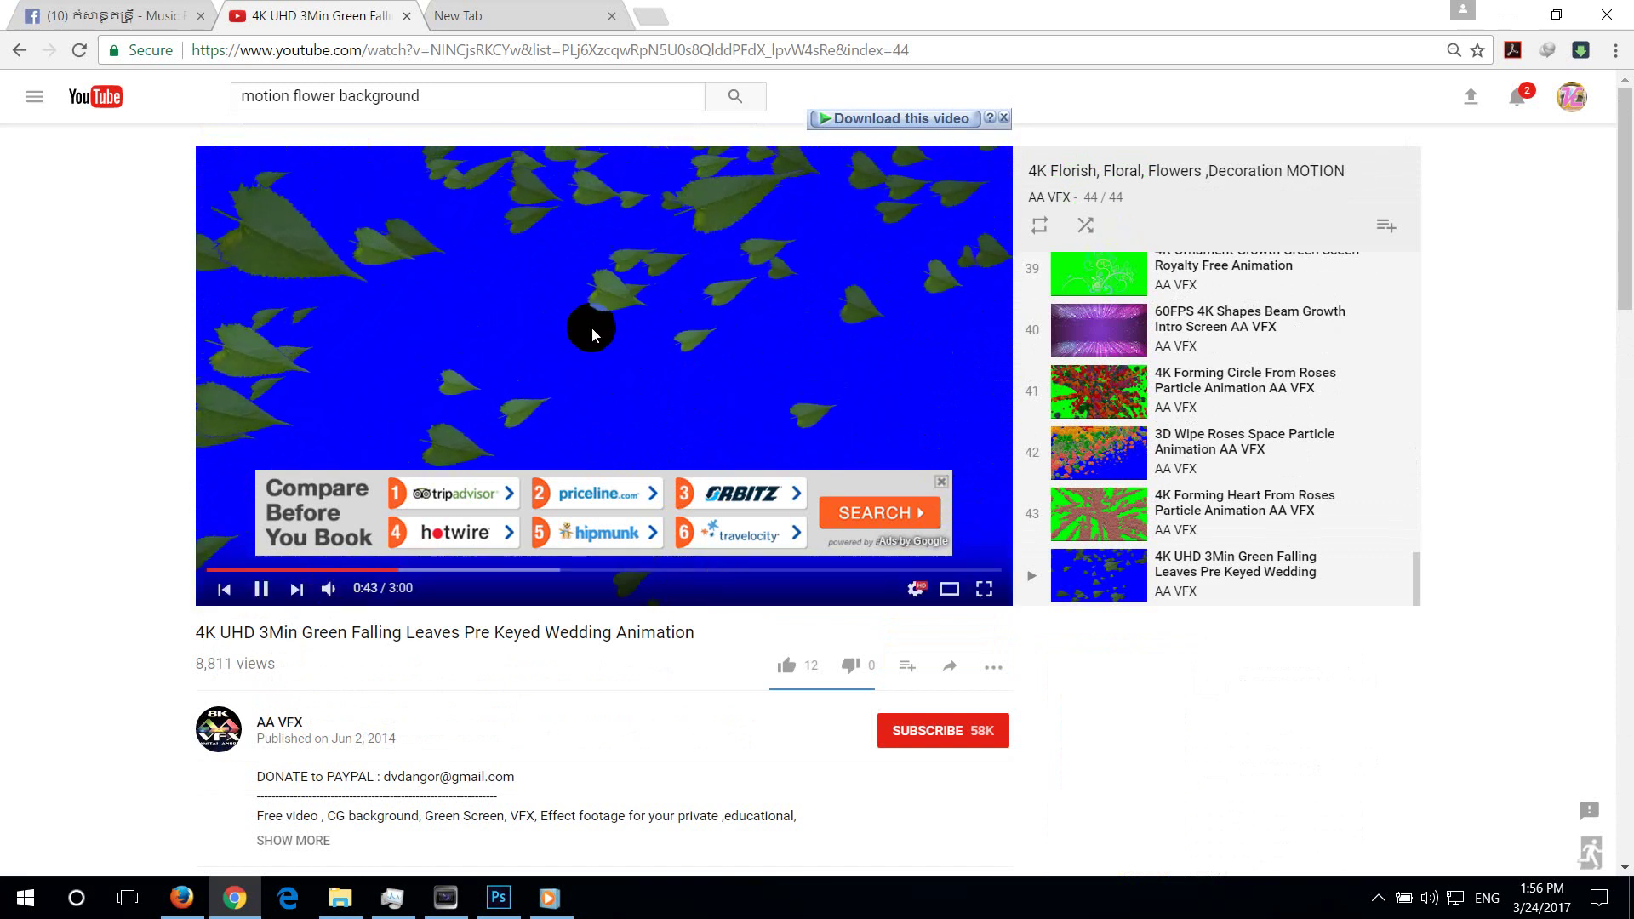
# Go back twice to the motion flower background search results
pyautogui.scroll(5, 1120, 446)
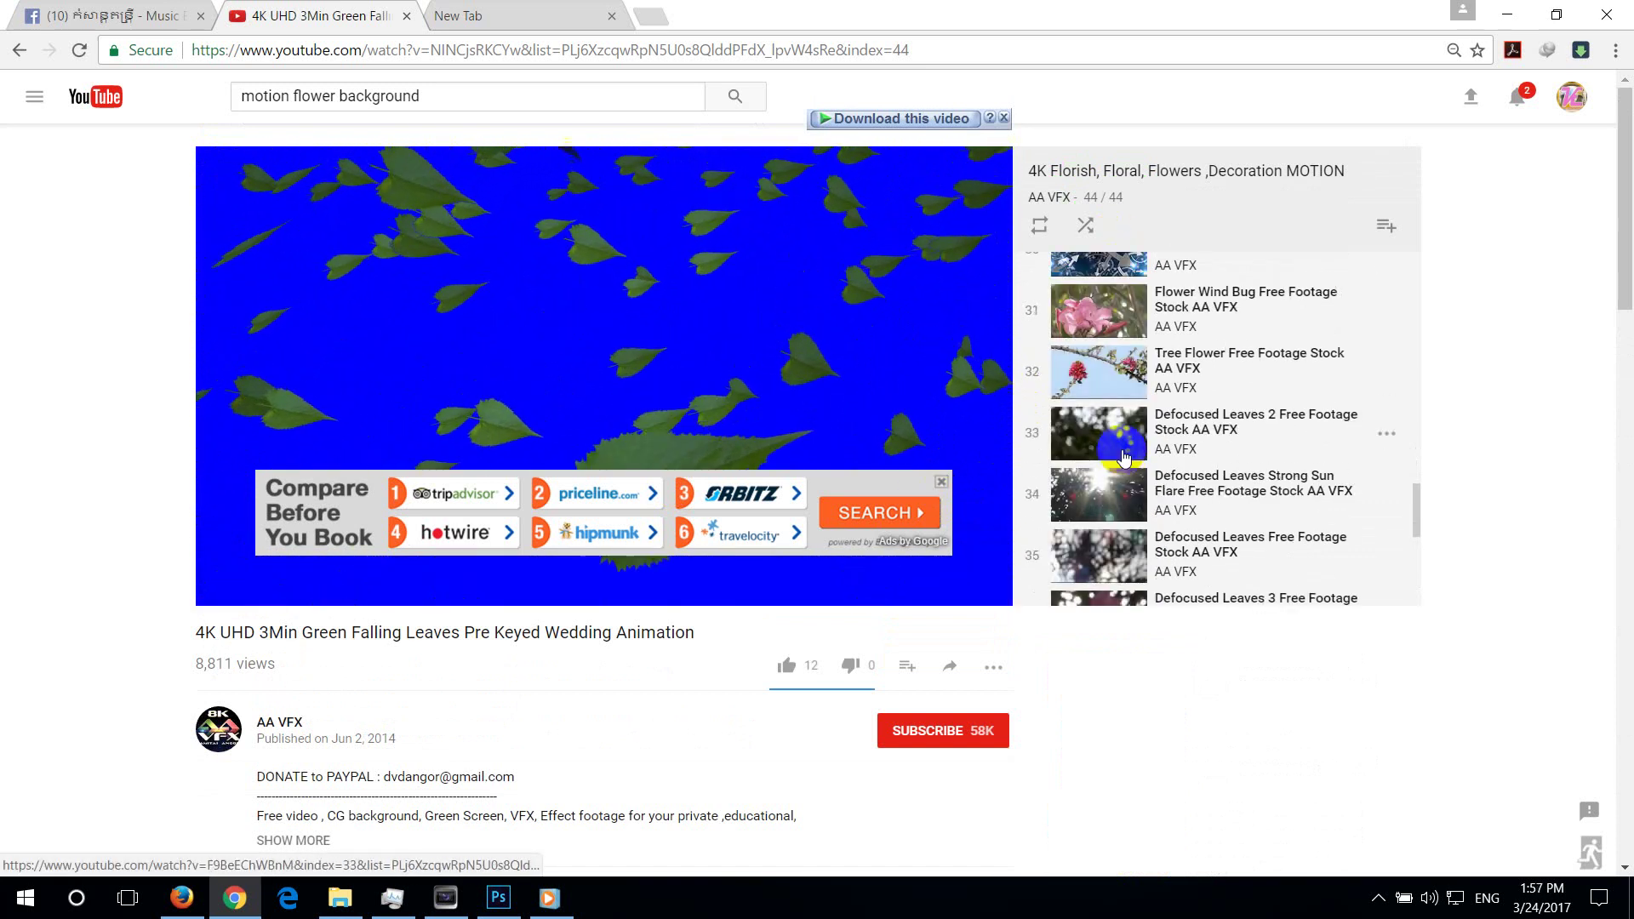
pyautogui.scroll(-5, 1120, 447)
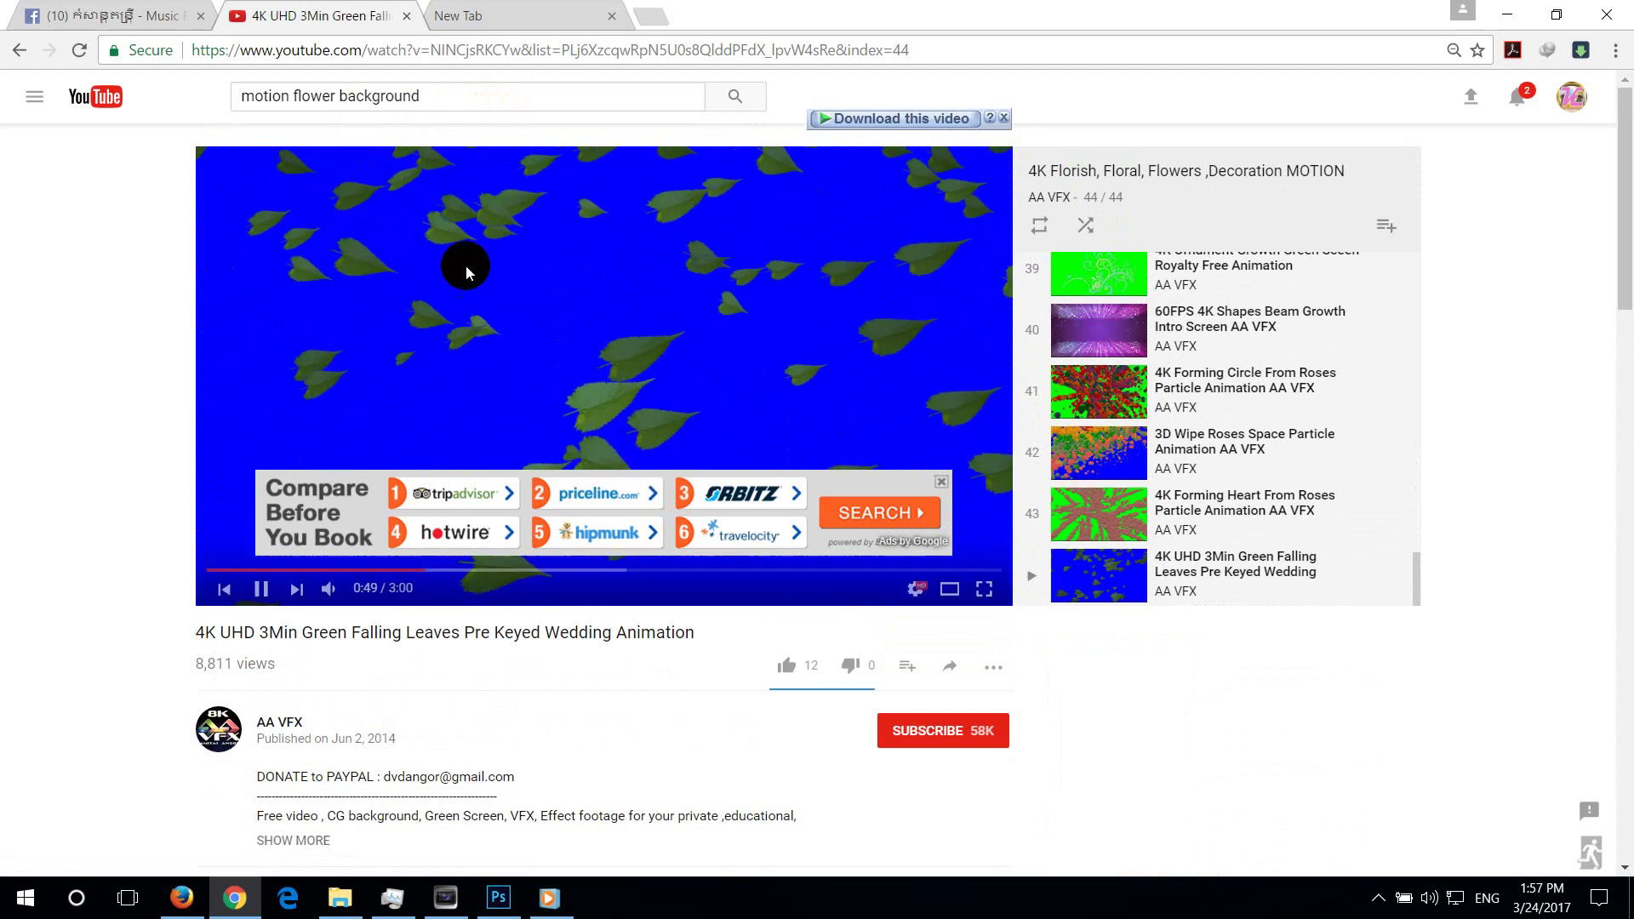
pyautogui.click(18, 55)
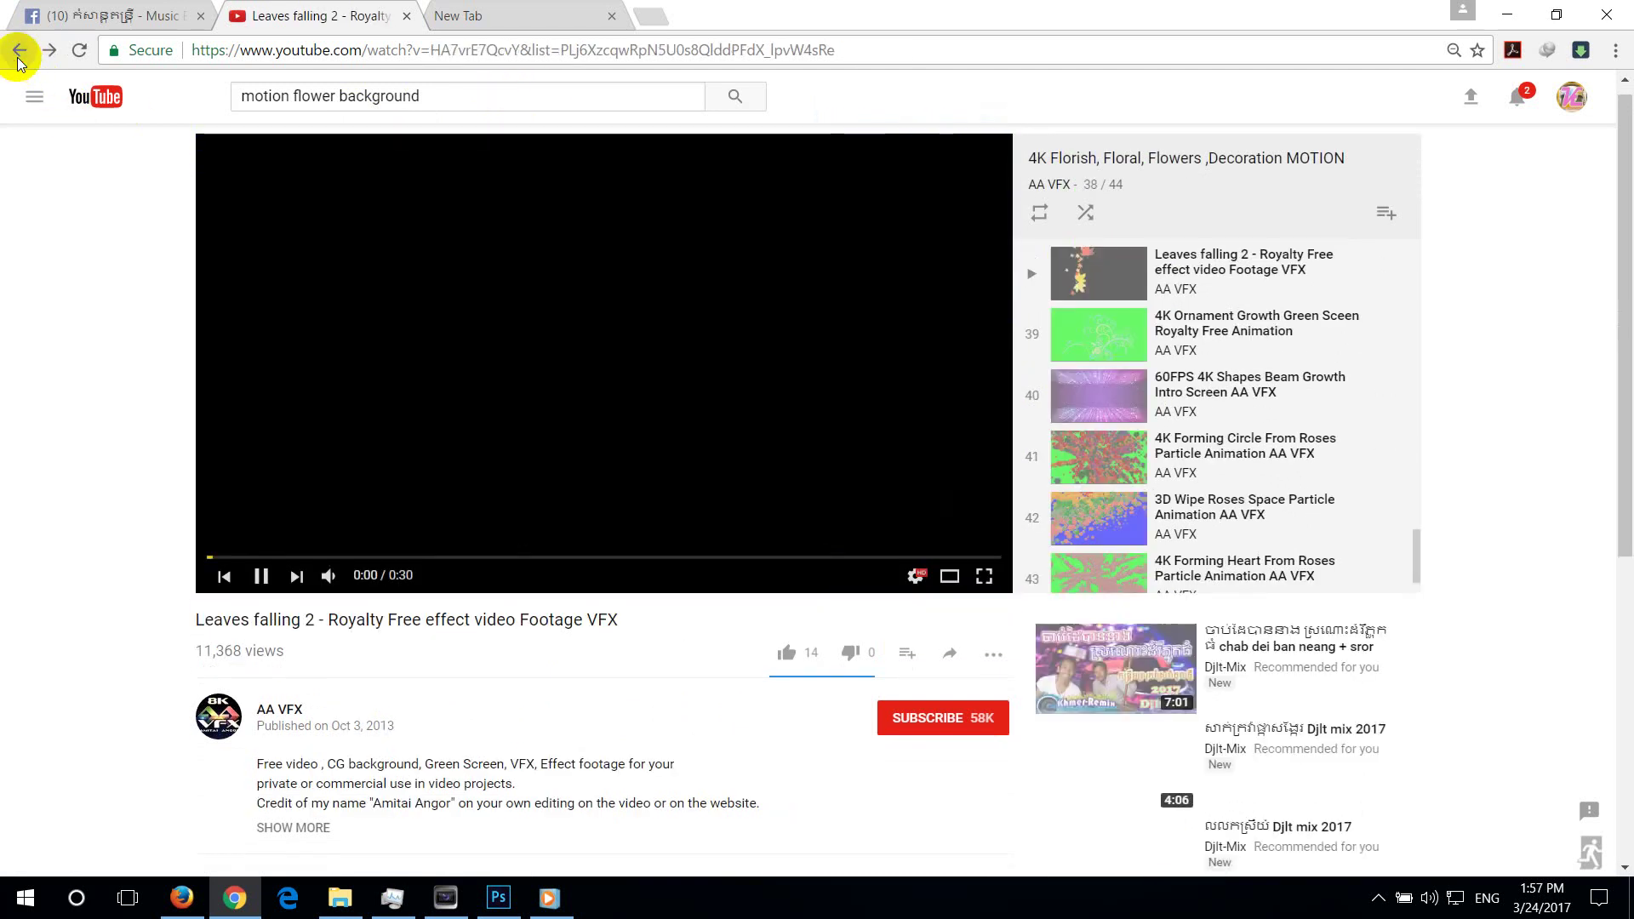
pyautogui.click(19, 54)
# Rerun the motion flower background search, browse the results, and open the AA VFX 4K floral playlist
pyautogui.click(737, 96)
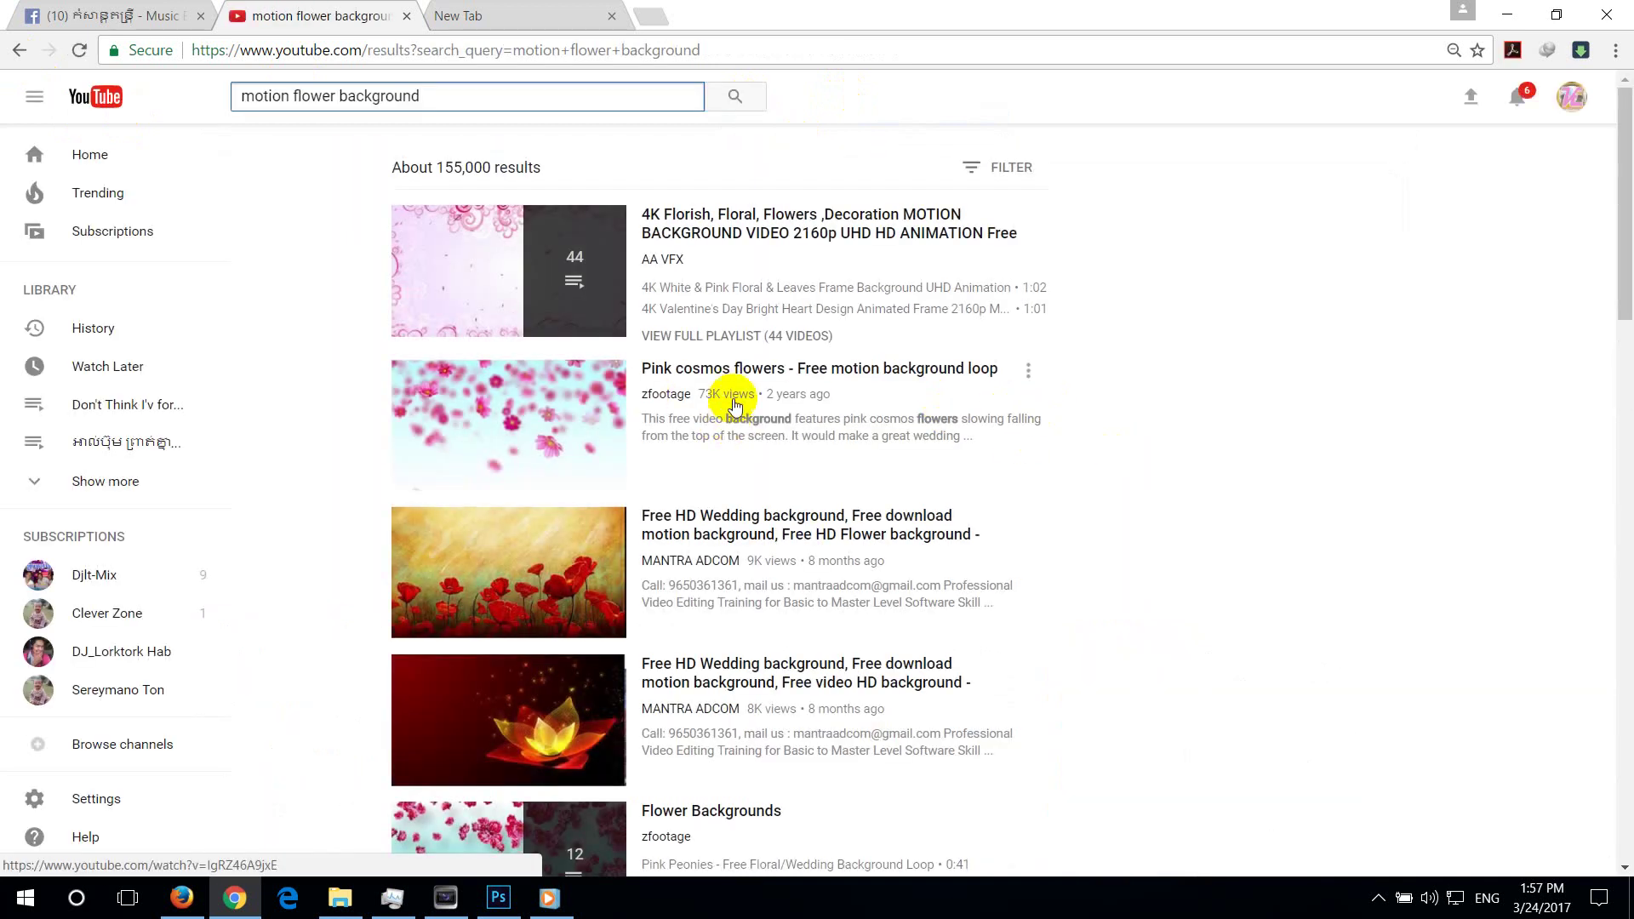
pyautogui.scroll(-3, 736, 404)
pyautogui.scroll(-1, 739, 410)
pyautogui.scroll(-3, 752, 468)
pyautogui.scroll(-4, 752, 468)
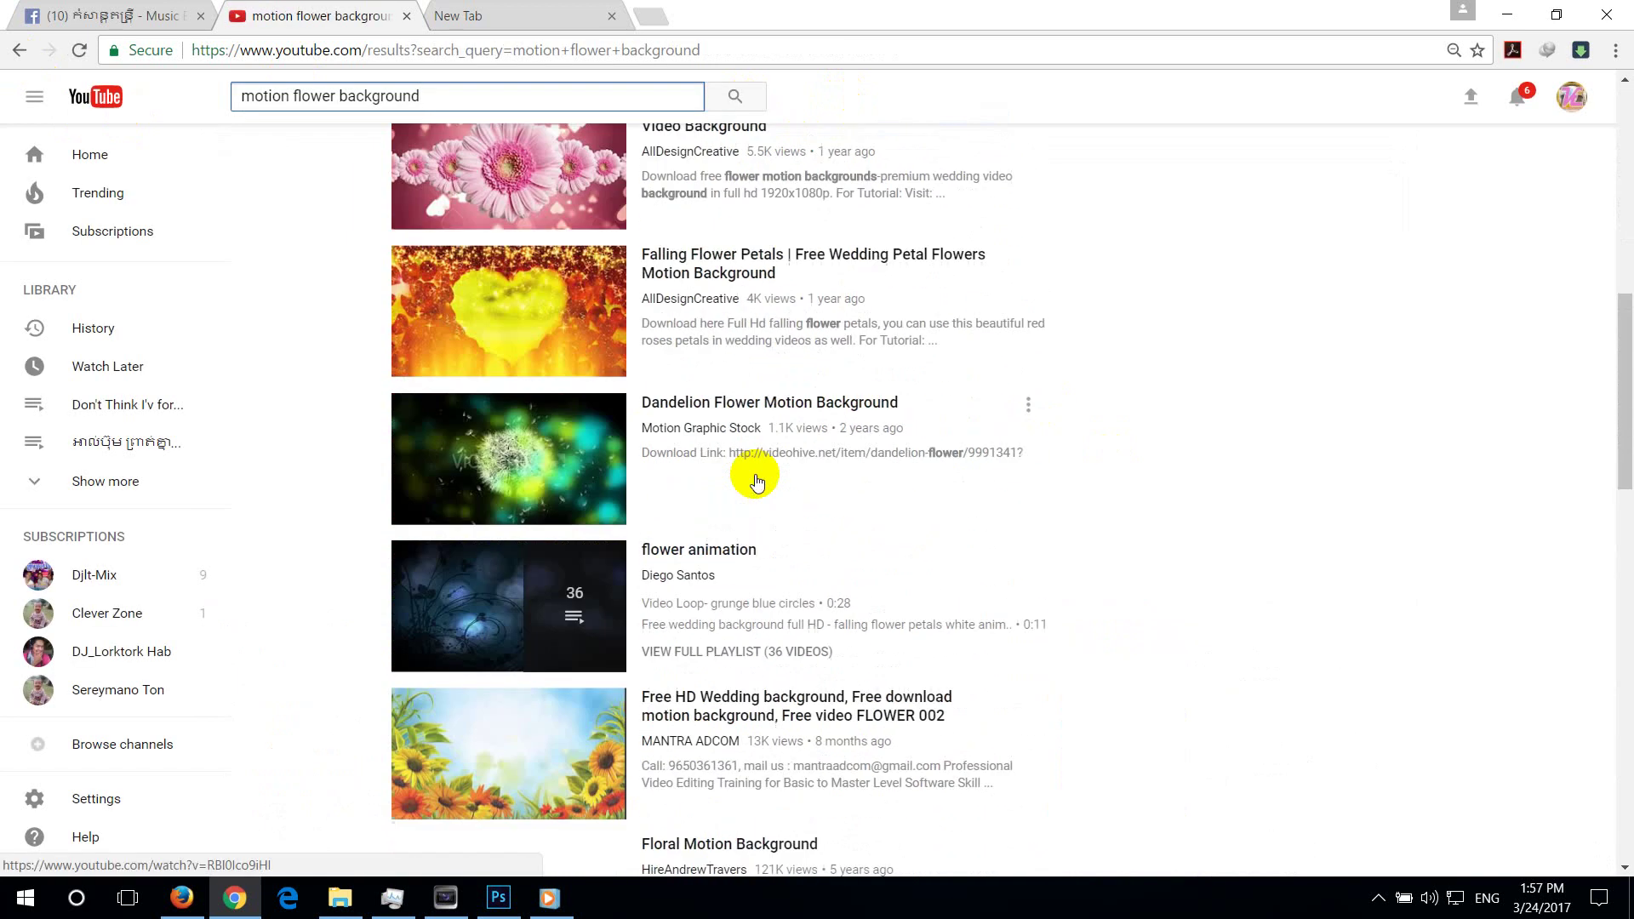
pyautogui.scroll(-2, 758, 485)
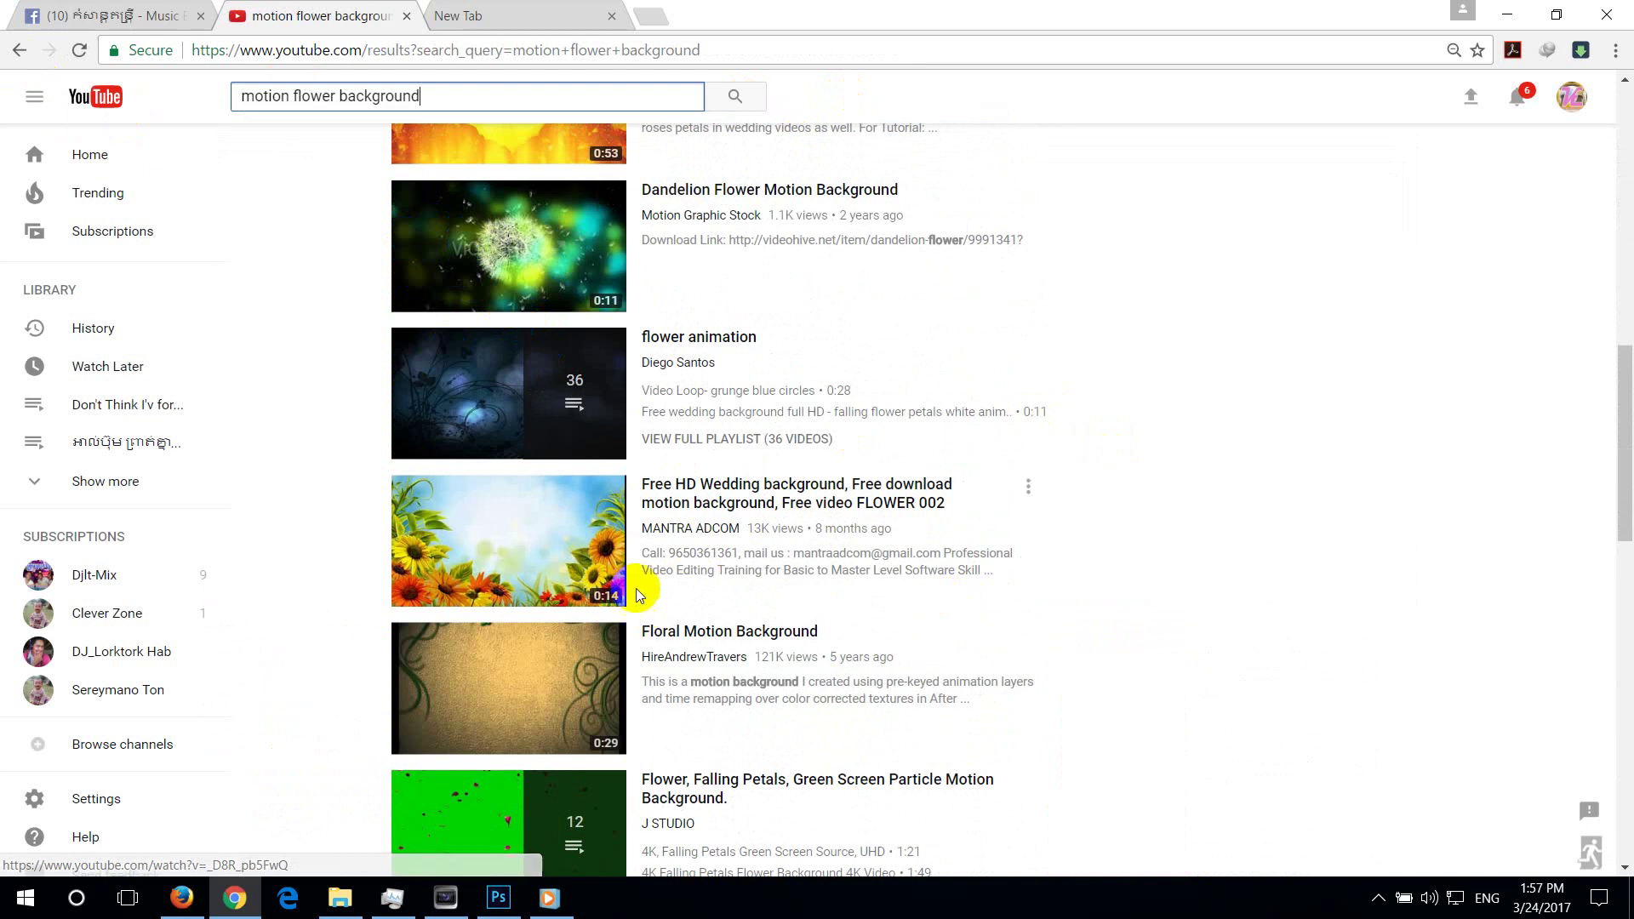
pyautogui.scroll(-4, 639, 594)
pyautogui.scroll(-2, 647, 586)
pyautogui.scroll(-1, 649, 584)
pyautogui.scroll(-2, 651, 582)
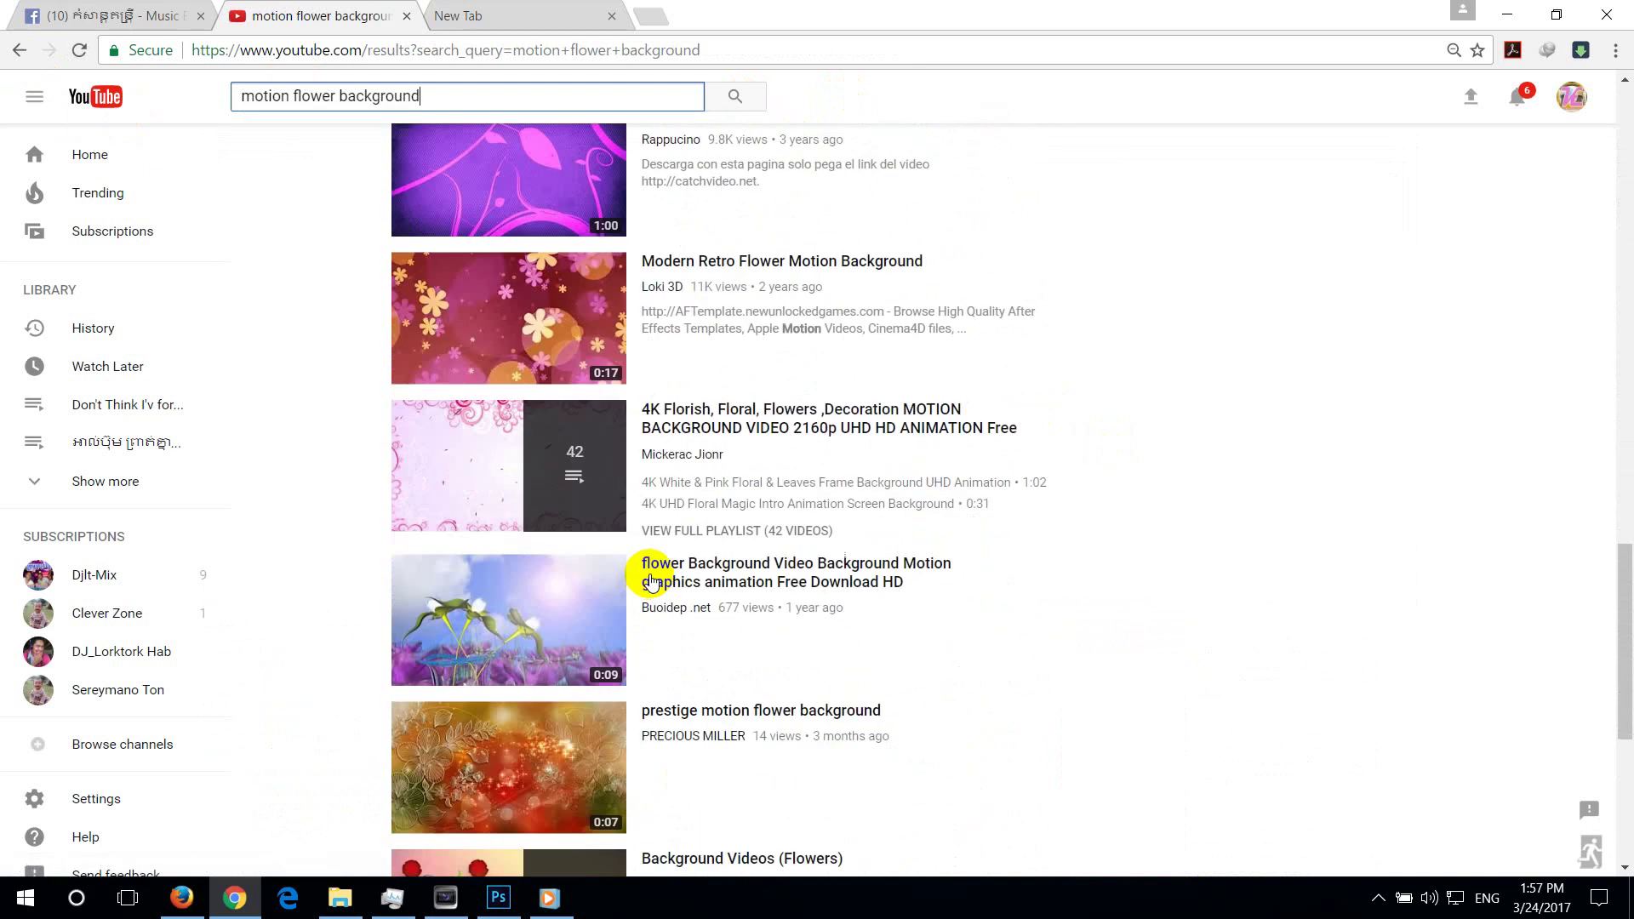
pyautogui.scroll(-5, 652, 581)
pyautogui.scroll(-2, 630, 485)
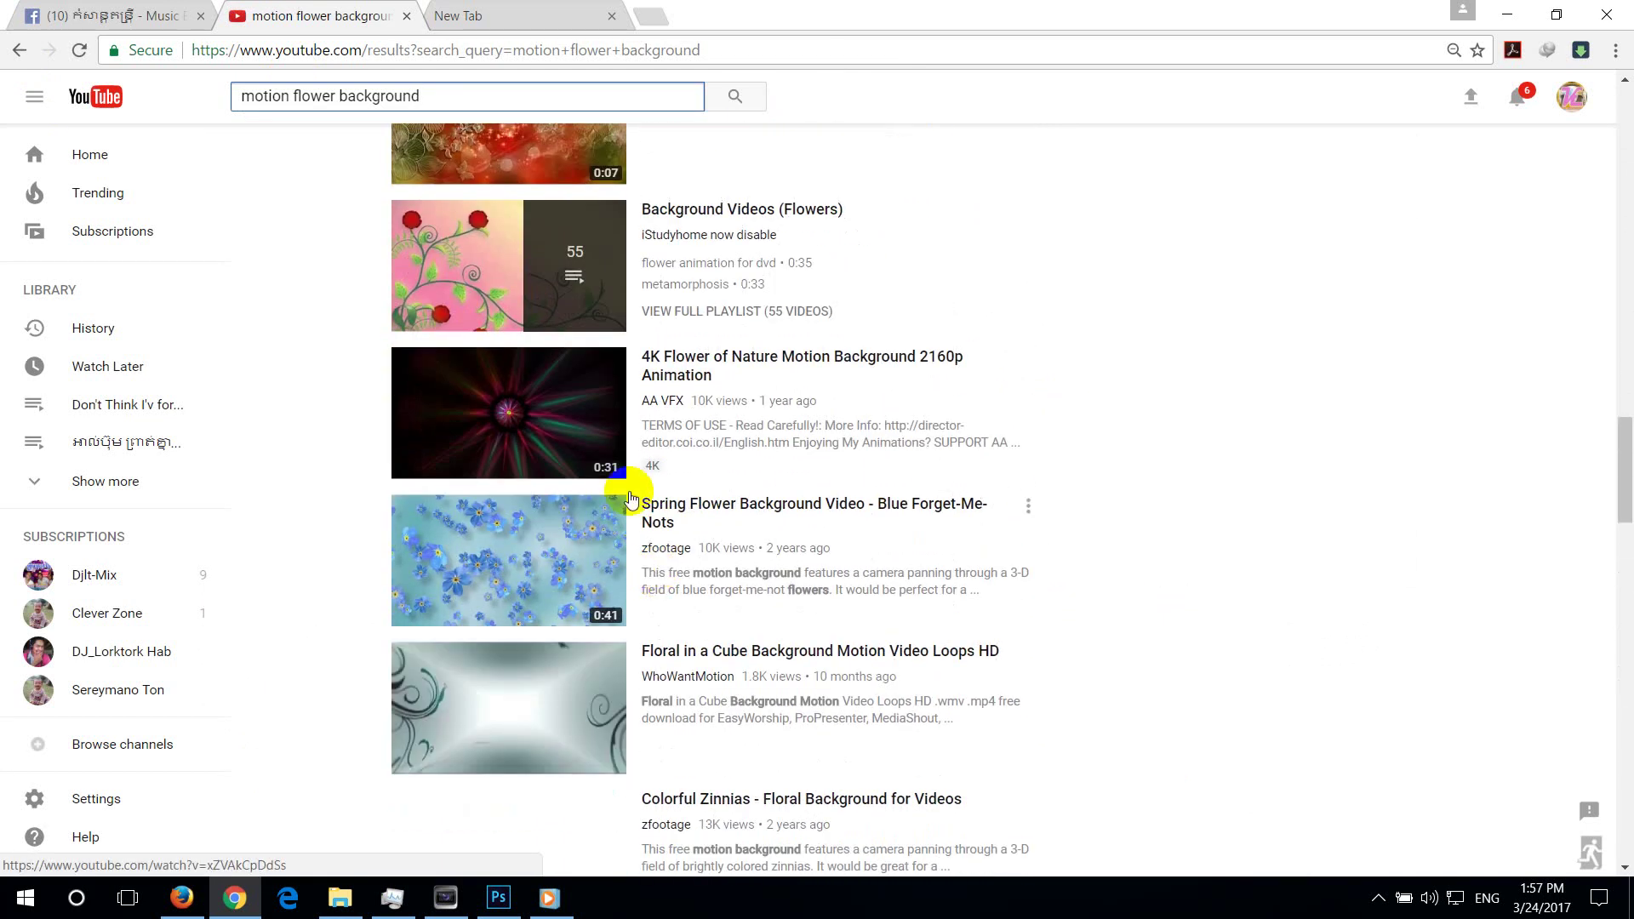
pyautogui.scroll(-2, 519, 735)
pyautogui.scroll(-3, 518, 735)
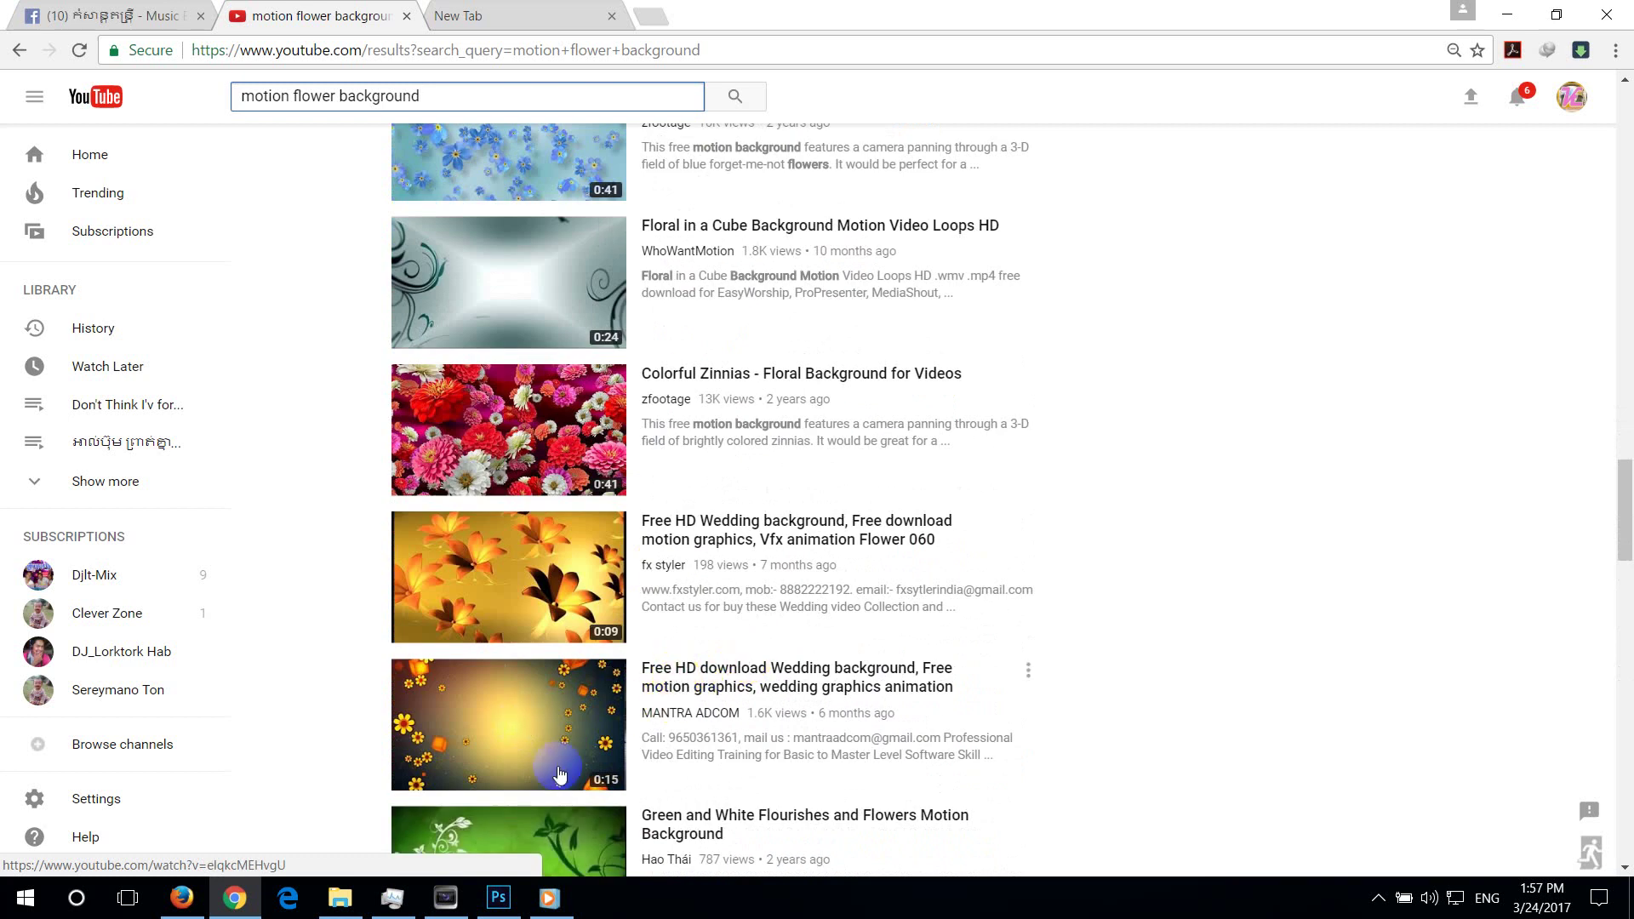
pyautogui.scroll(-3, 558, 757)
pyautogui.scroll(-2, 557, 732)
pyautogui.scroll(-2, 555, 708)
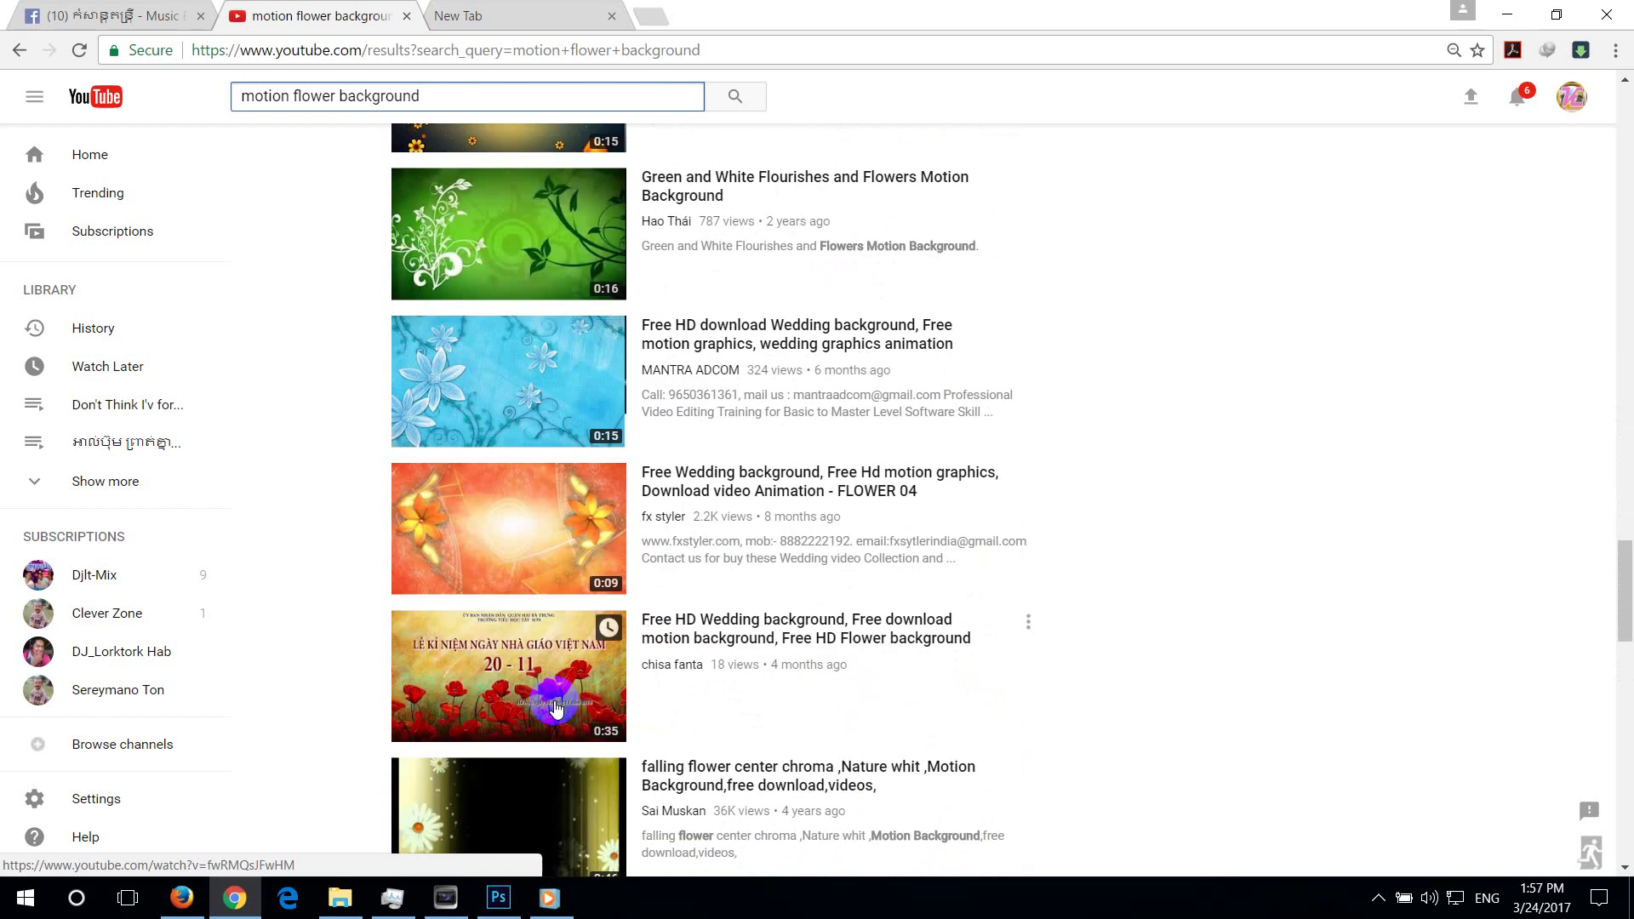
pyautogui.scroll(-4, 555, 706)
pyautogui.scroll(-3, 555, 702)
pyautogui.scroll(-5, 562, 703)
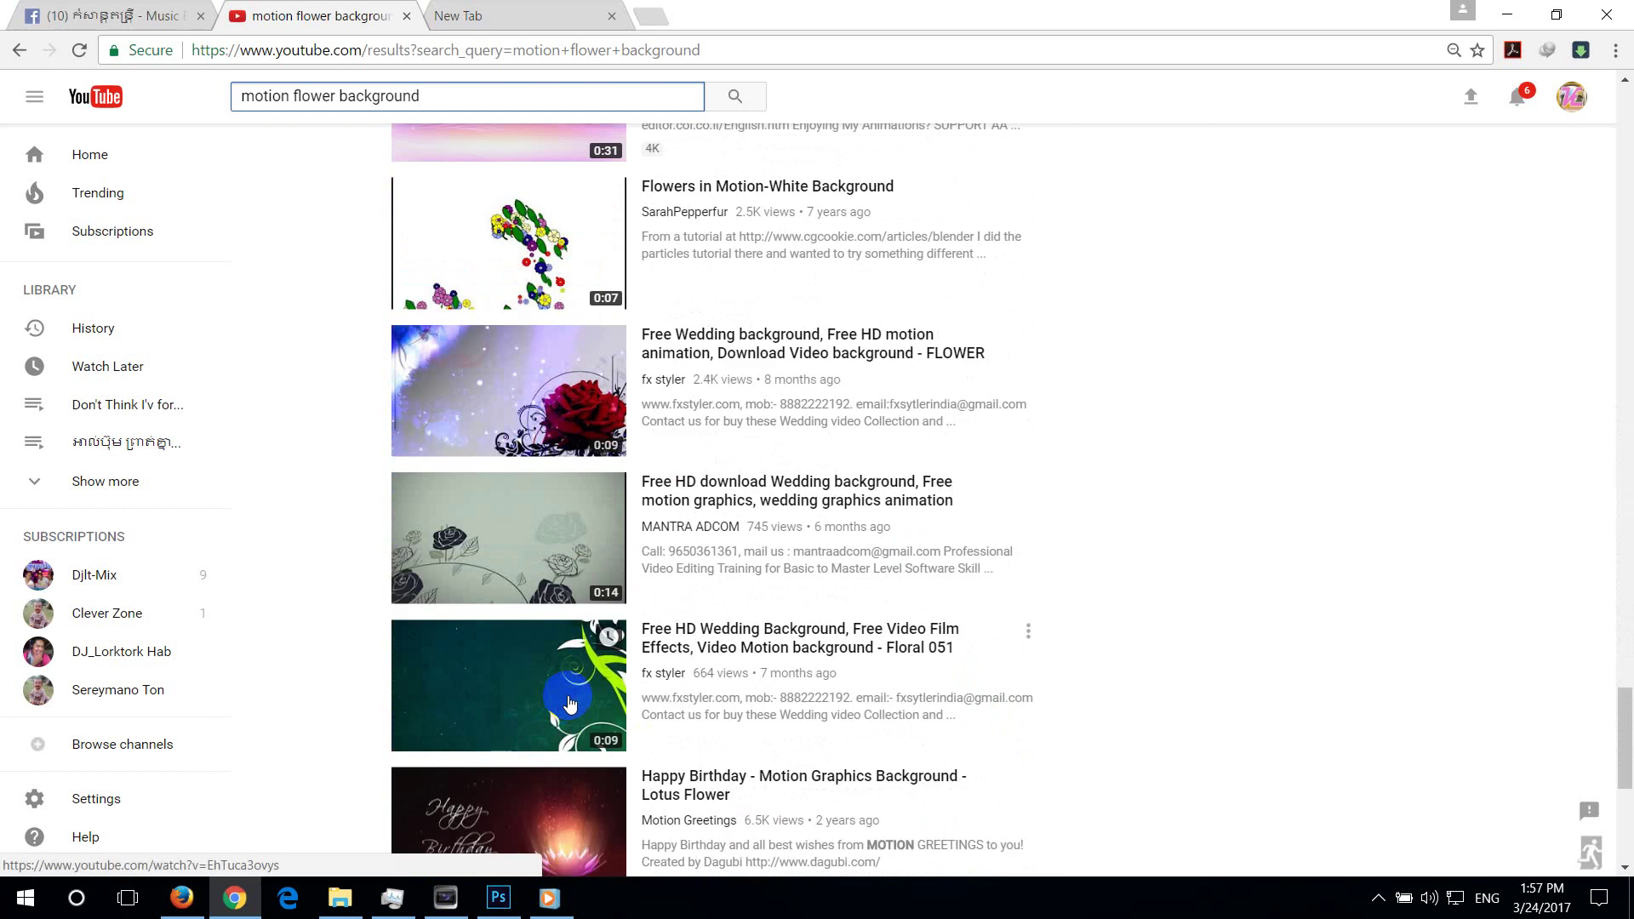
pyautogui.scroll(-5, 569, 703)
pyautogui.scroll(-1, 587, 701)
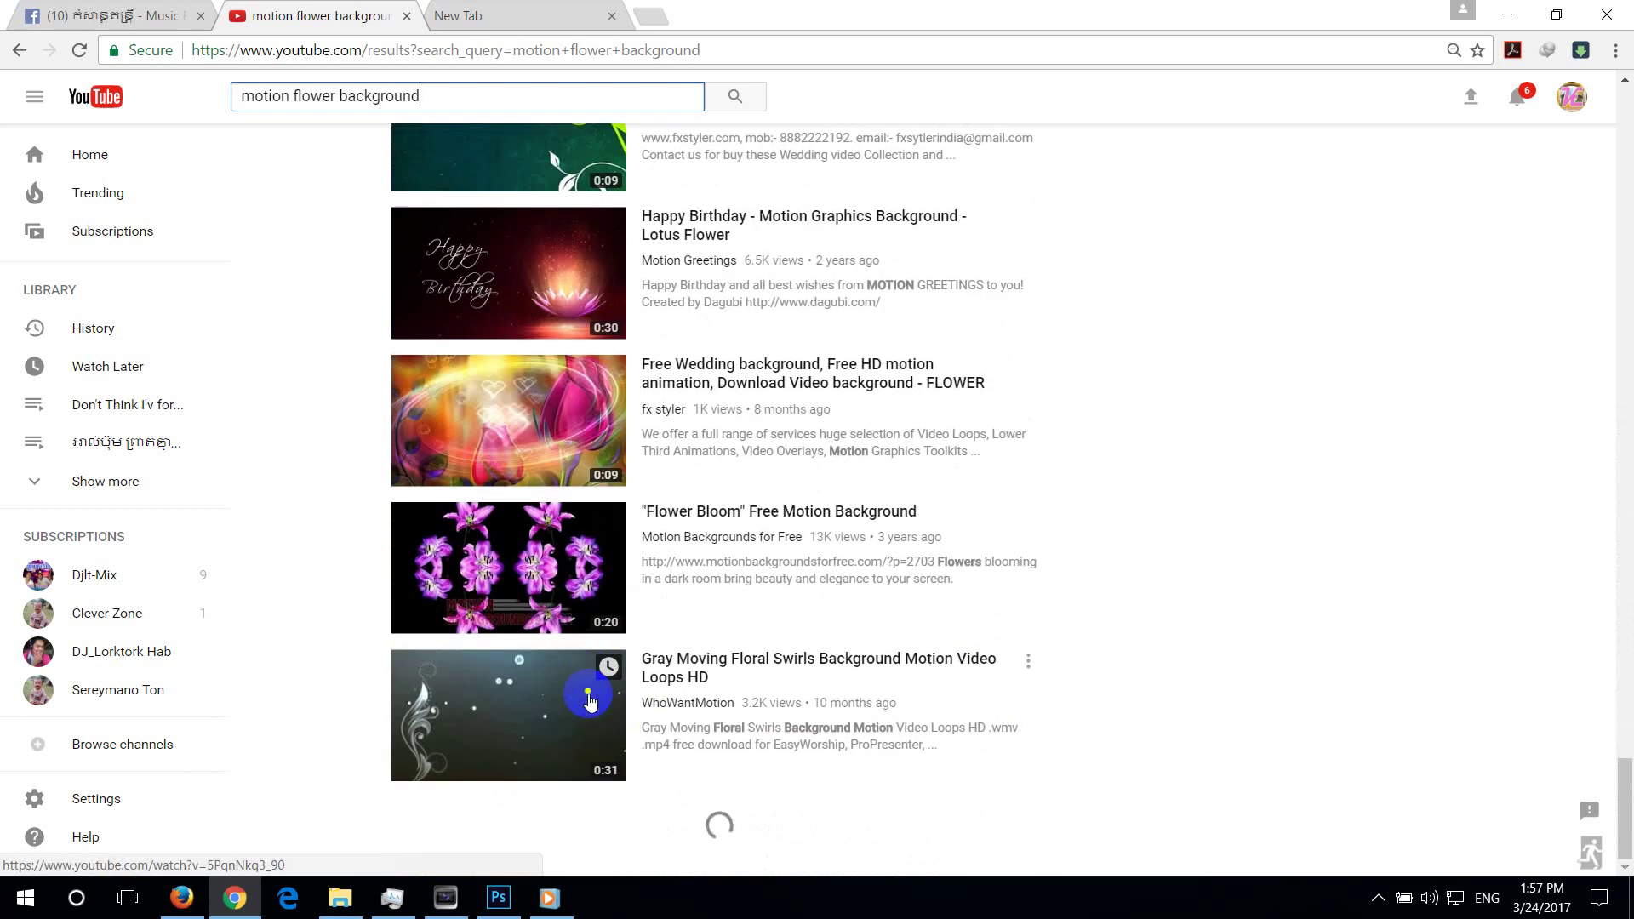
pyautogui.scroll(1, 587, 698)
pyautogui.scroll(1, 585, 696)
pyautogui.scroll(9, 580, 697)
pyautogui.scroll(12, 581, 703)
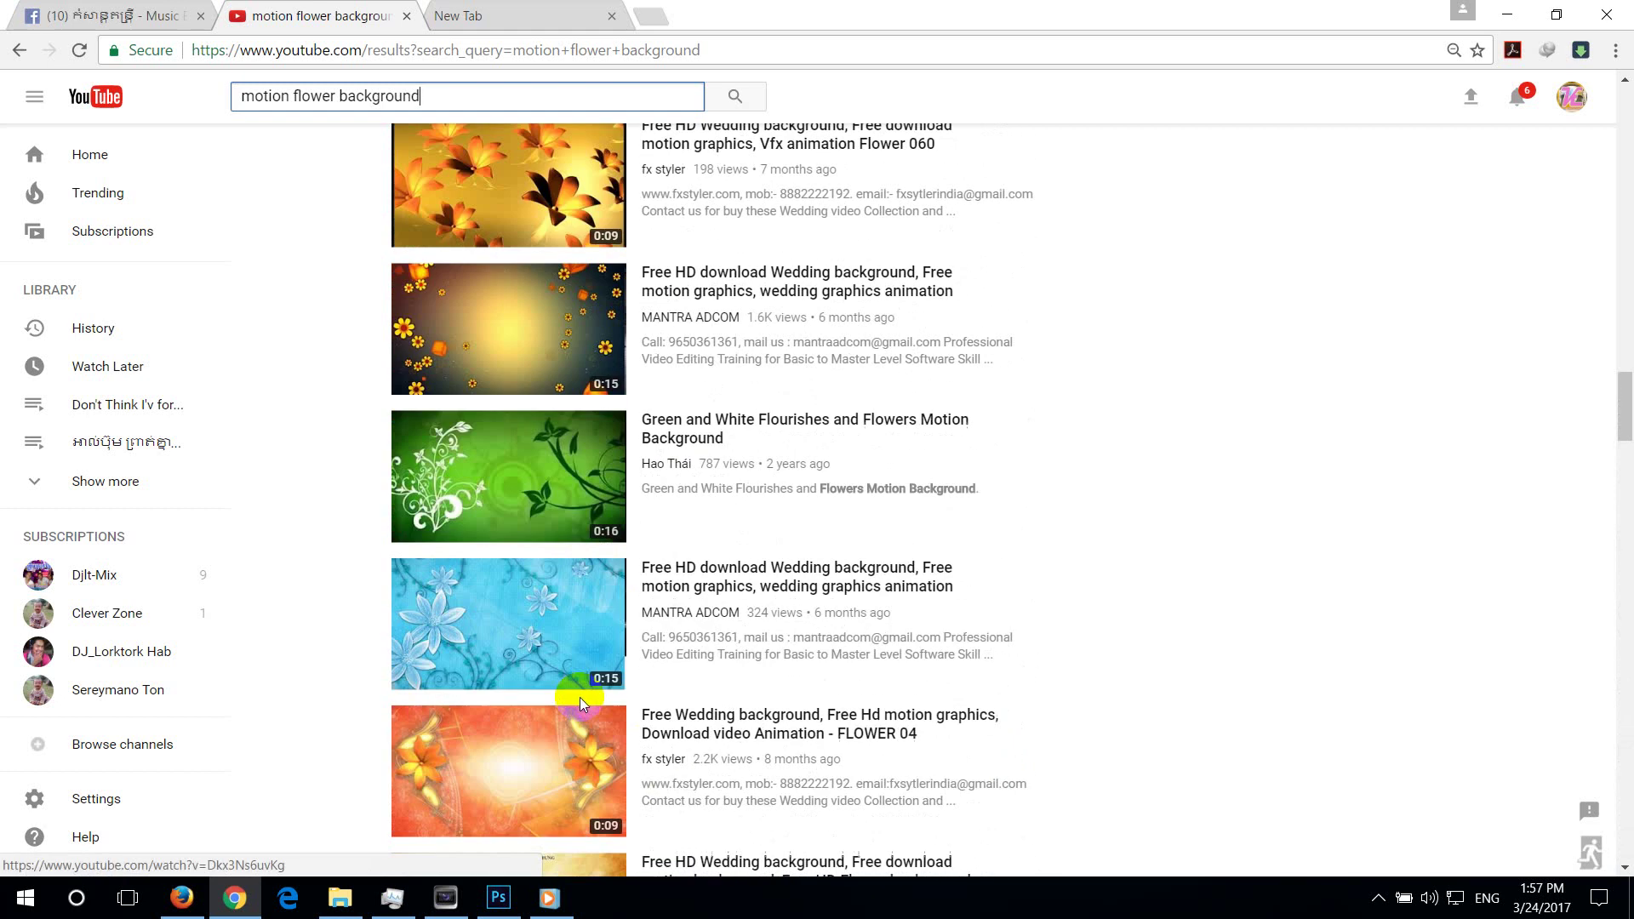
pyautogui.scroll(9, 579, 696)
pyautogui.scroll(9, 580, 696)
pyautogui.scroll(9, 628, 680)
pyautogui.scroll(9, 629, 686)
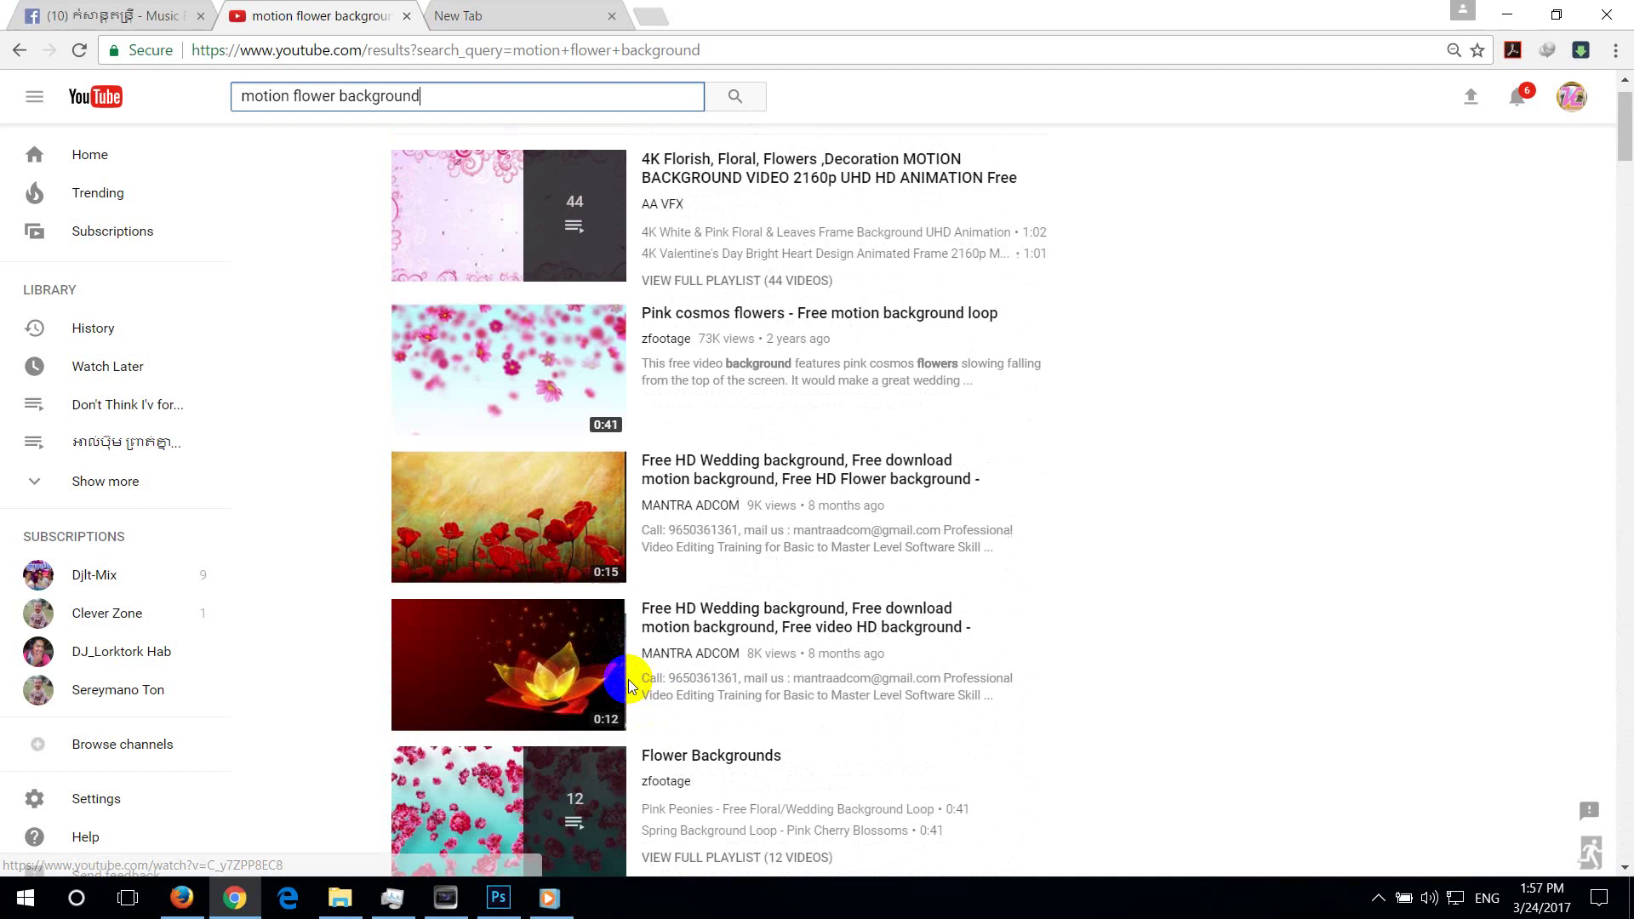
pyautogui.scroll(1, 630, 686)
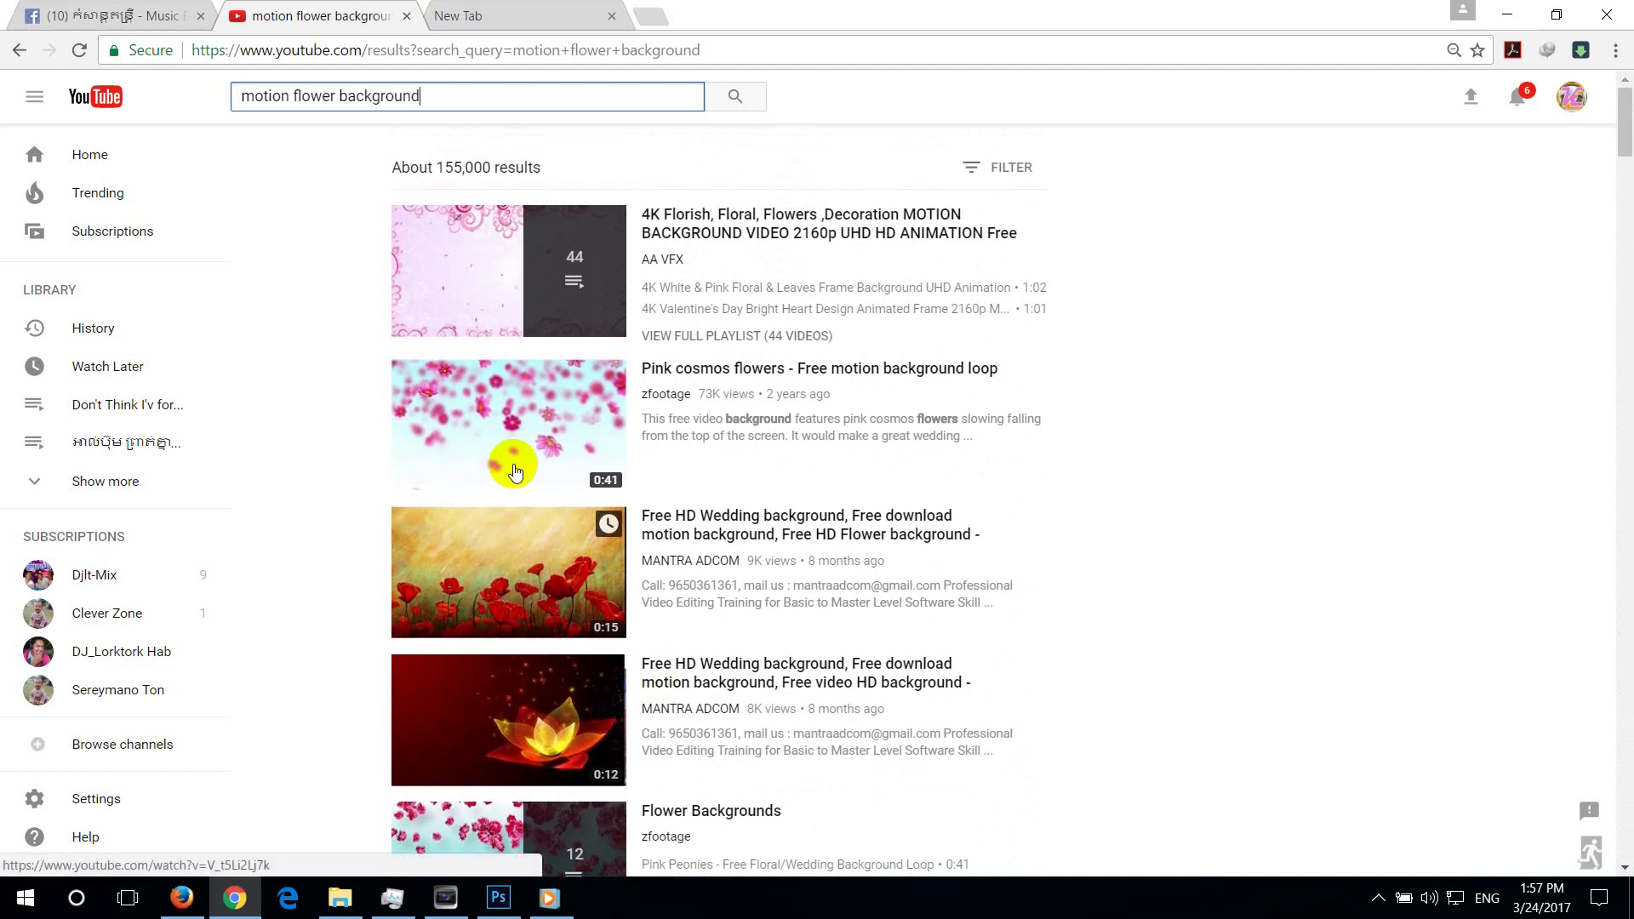
pyautogui.scroll(-7, 521, 482)
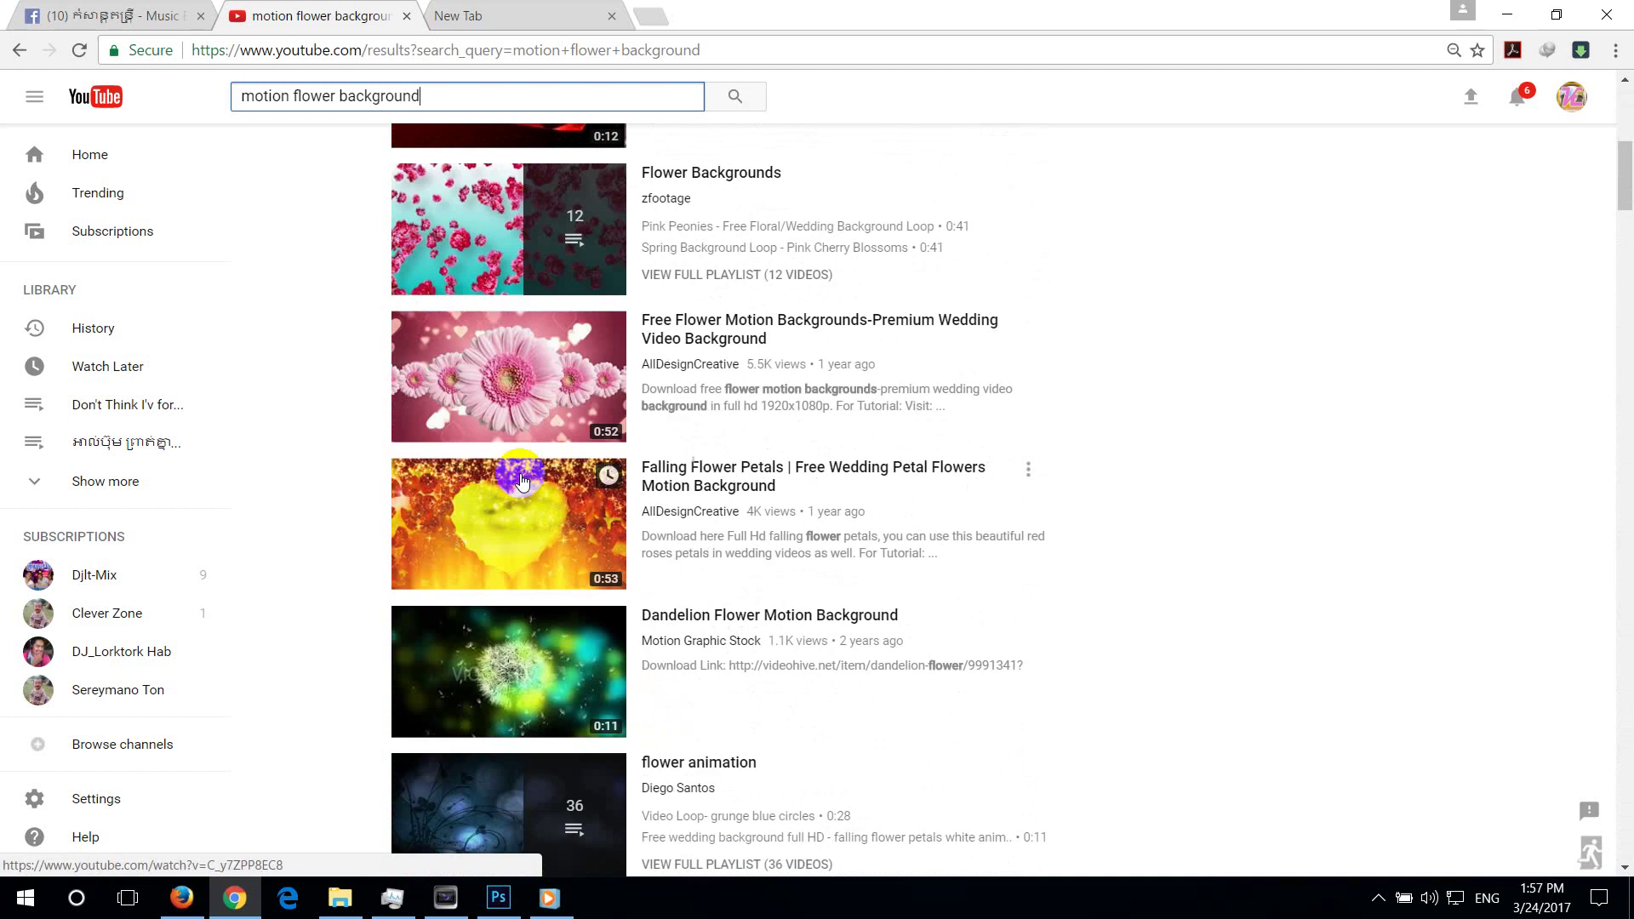
pyautogui.scroll(2, 522, 482)
pyautogui.scroll(4, 524, 473)
pyautogui.scroll(1, 526, 470)
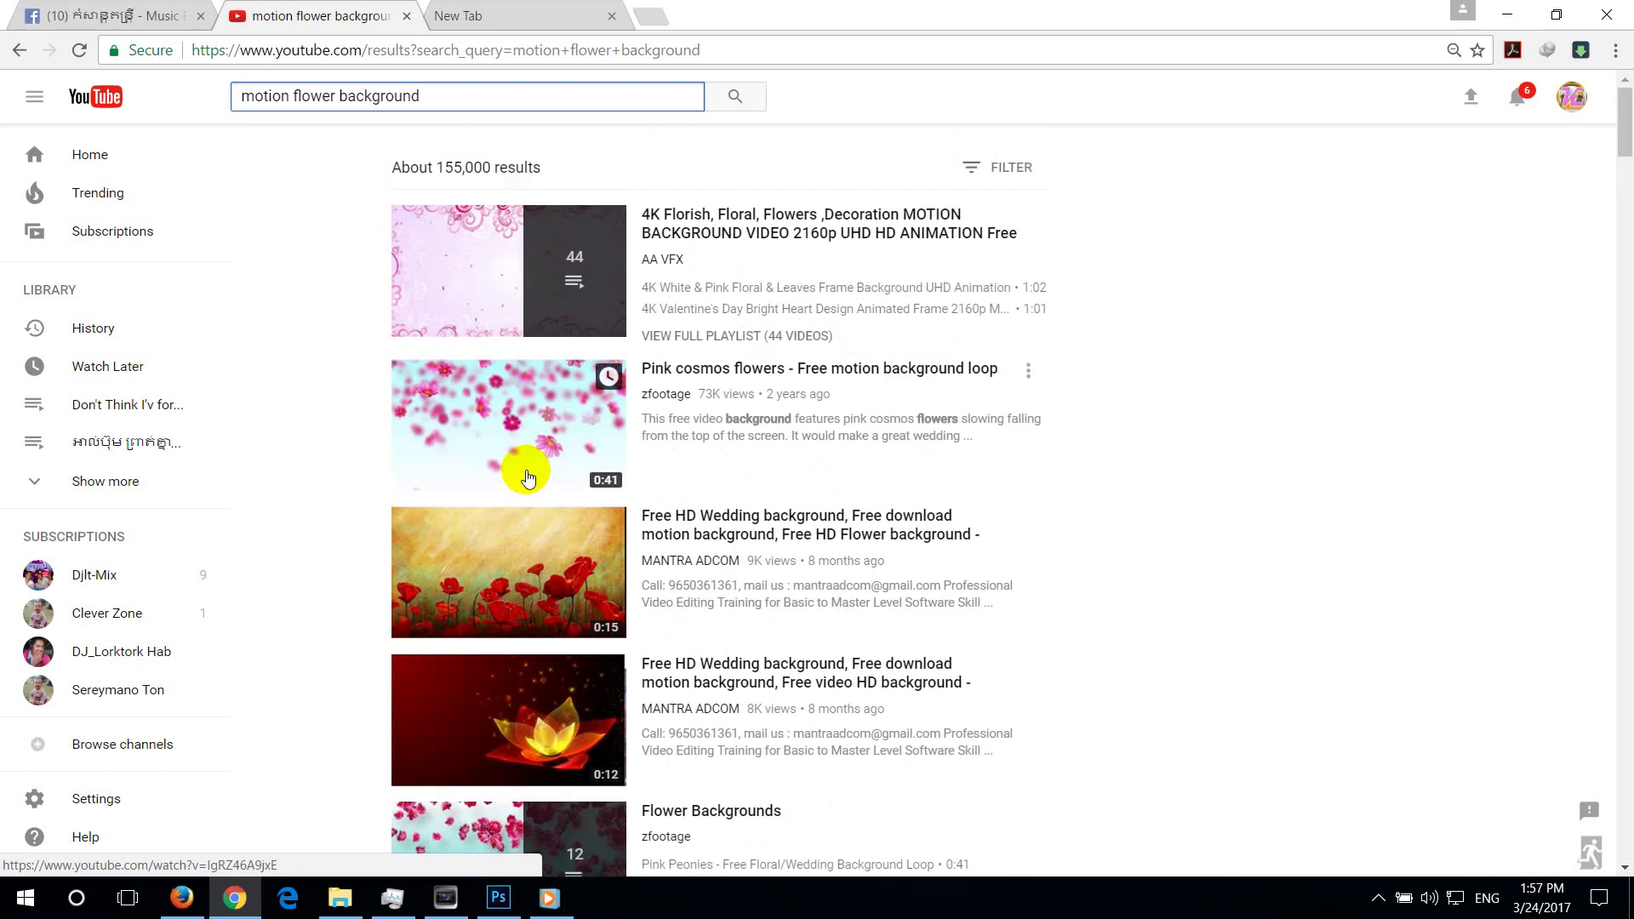
pyautogui.scroll(-5, 527, 473)
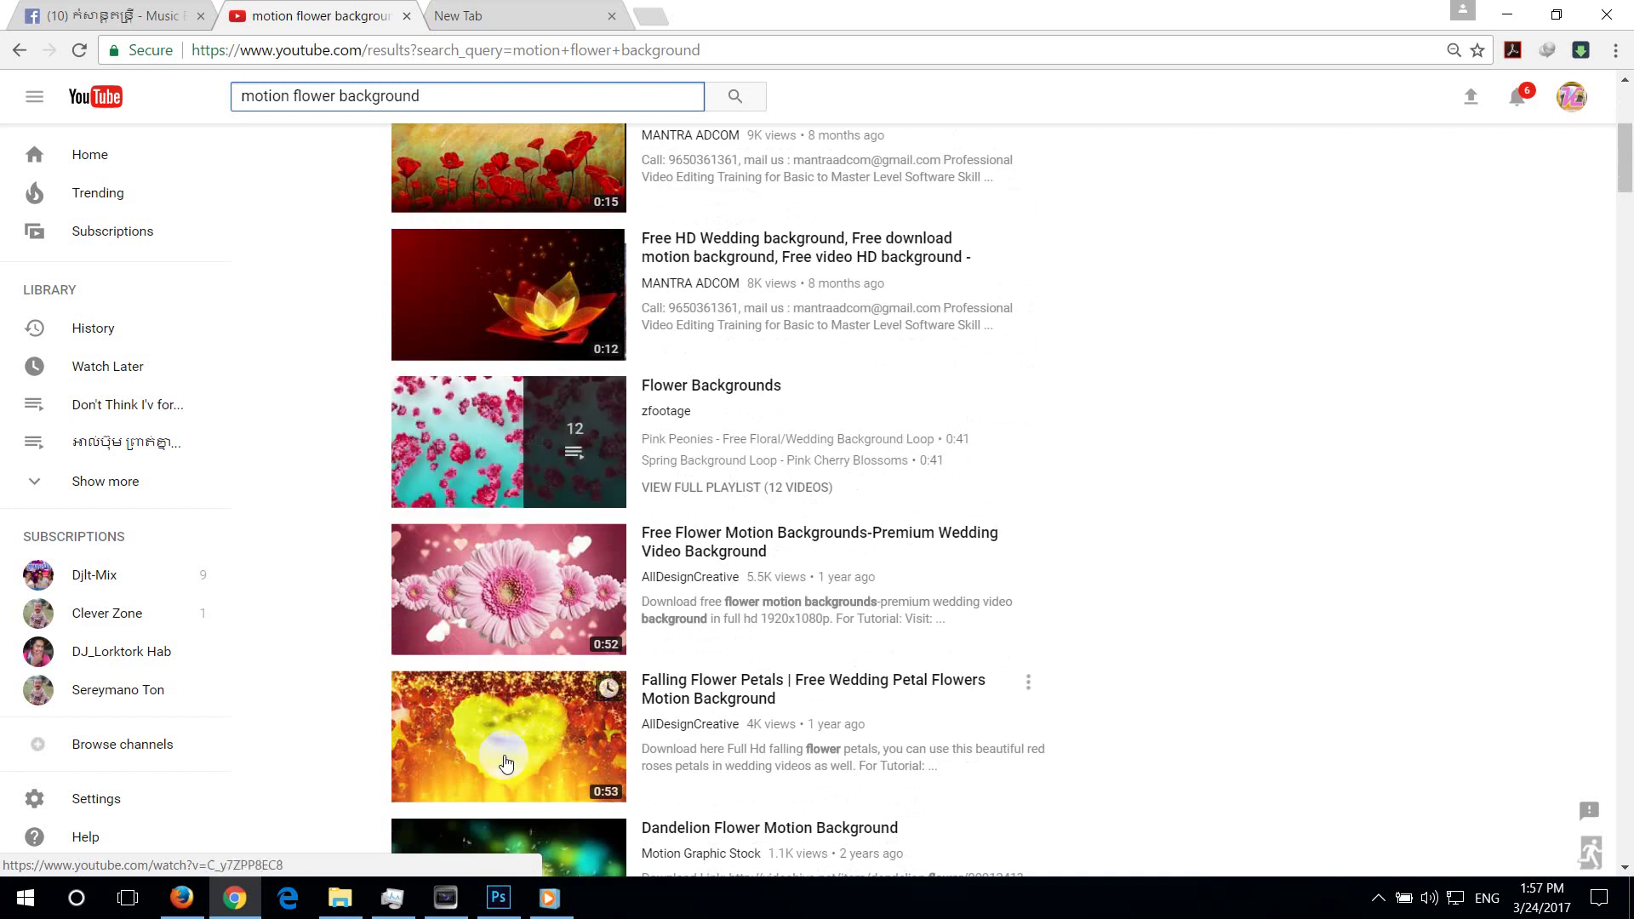
pyautogui.scroll(-6, 553, 748)
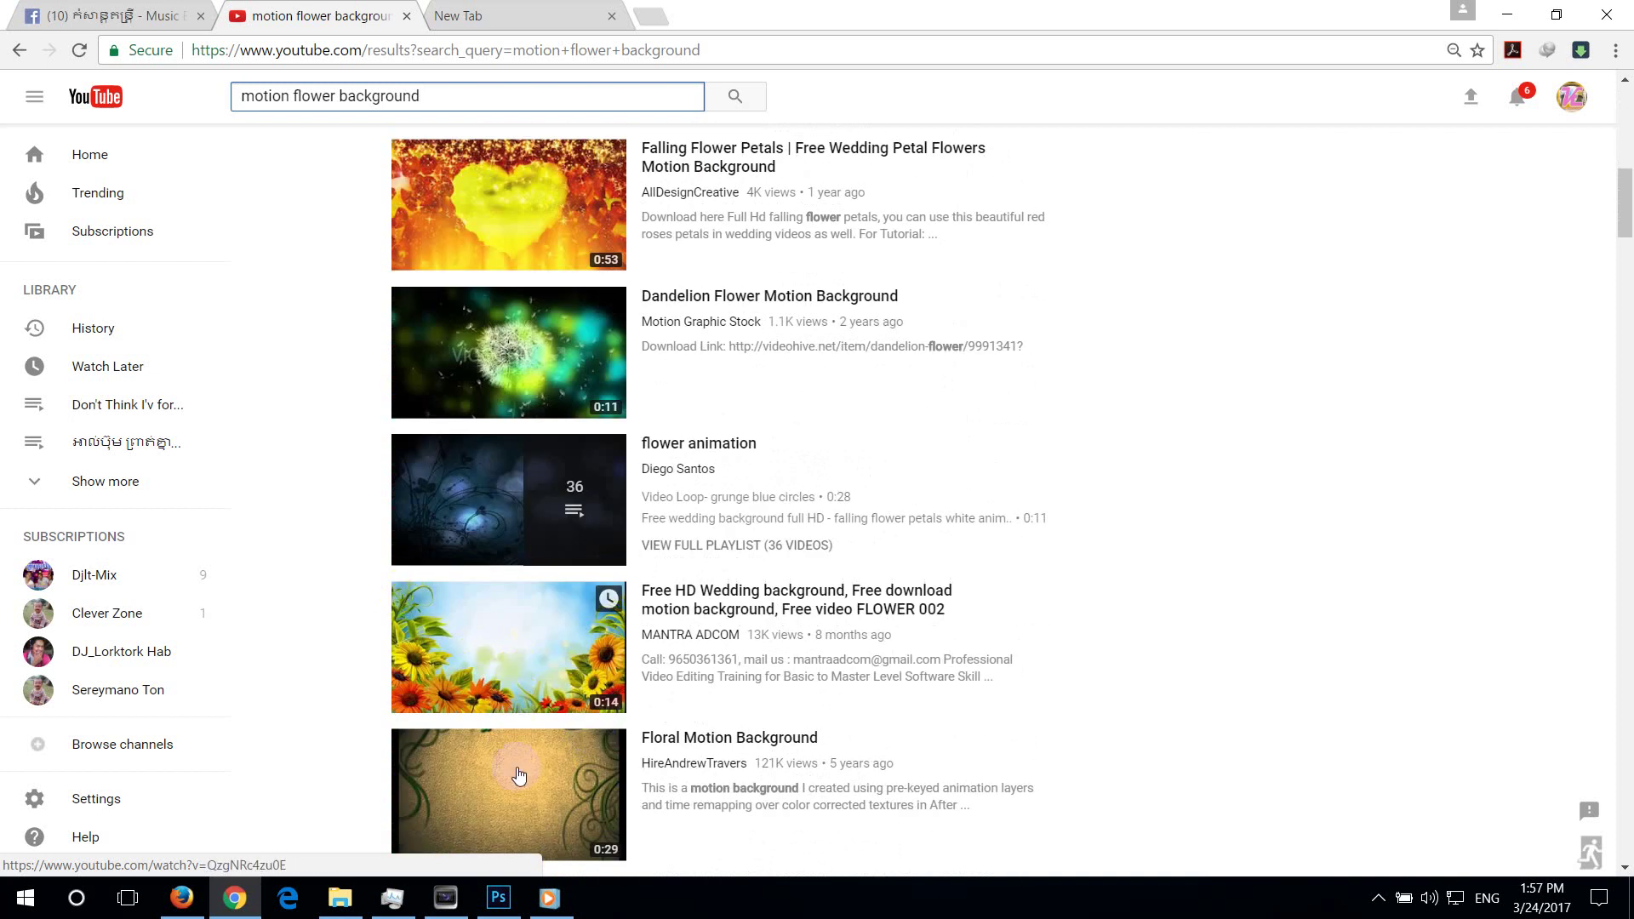
pyautogui.scroll(-3, 519, 778)
pyautogui.scroll(-1, 519, 782)
pyautogui.scroll(8, 544, 748)
pyautogui.scroll(7, 574, 715)
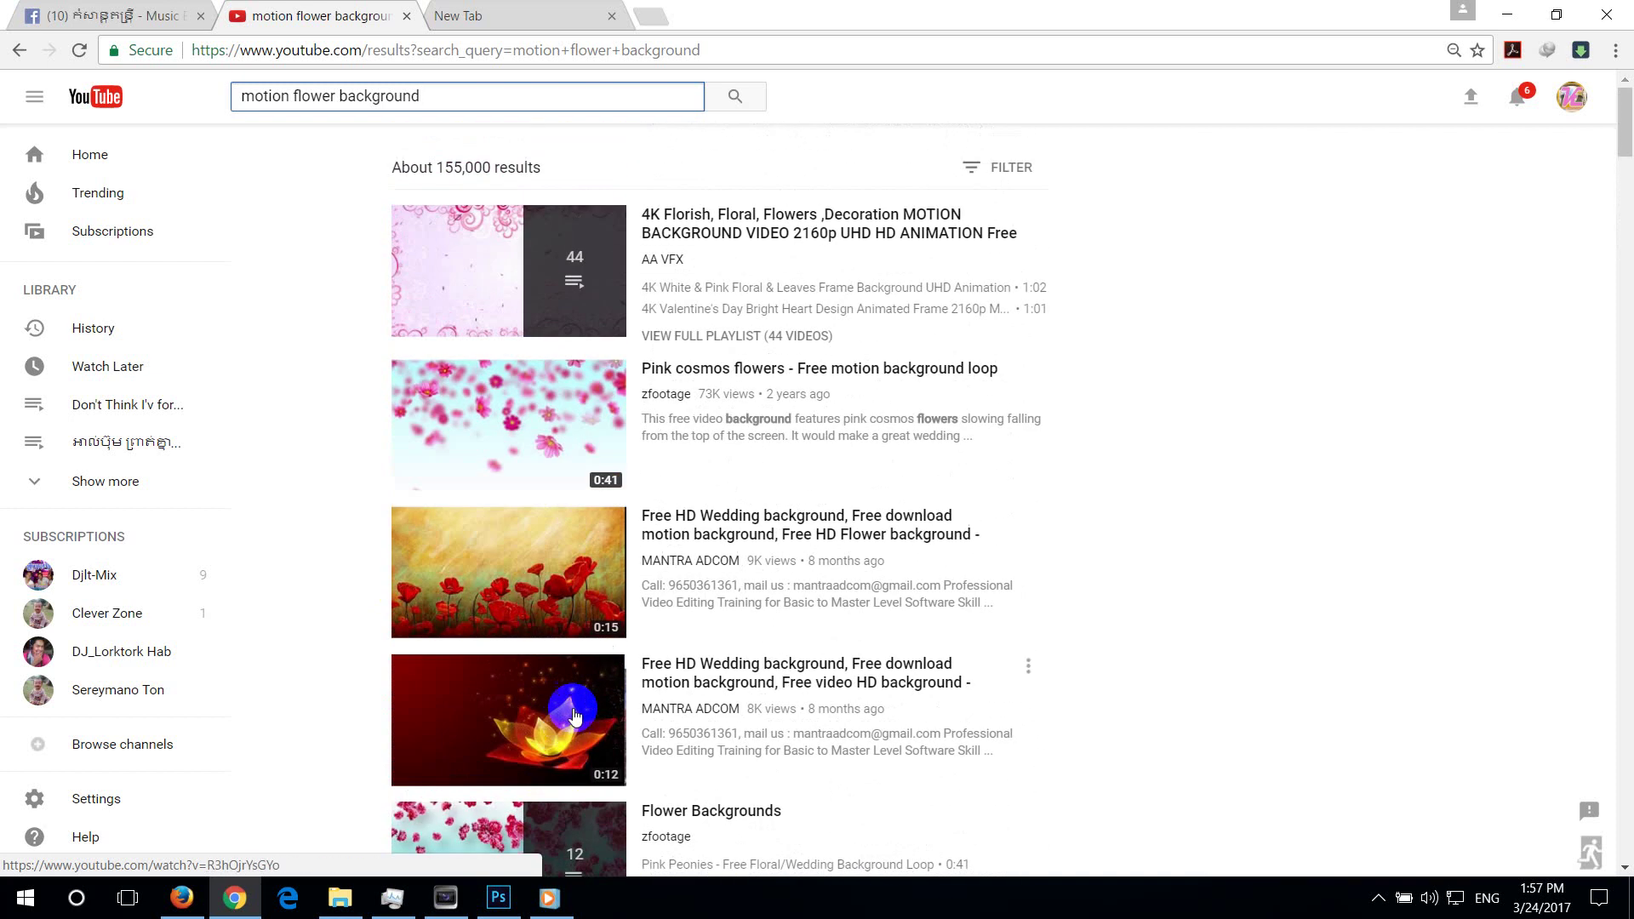
pyautogui.click(461, 237)
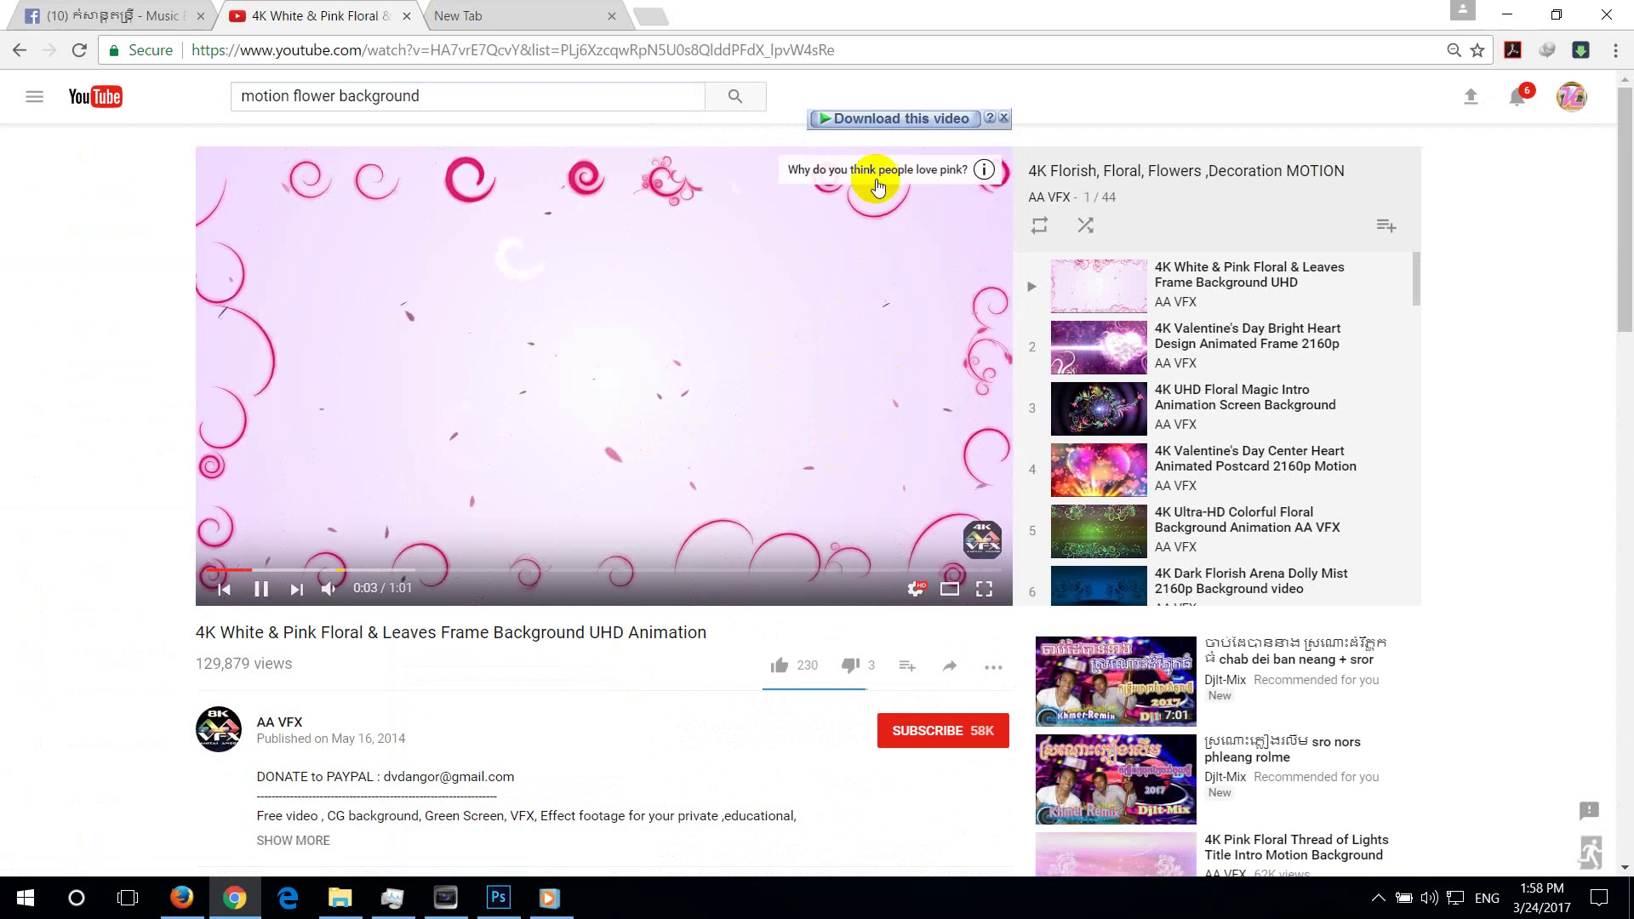
# Download the 4K White & Pink Floral & Leaves Frame video as a 1080p MP4 with IDM
pyautogui.click(909, 122)
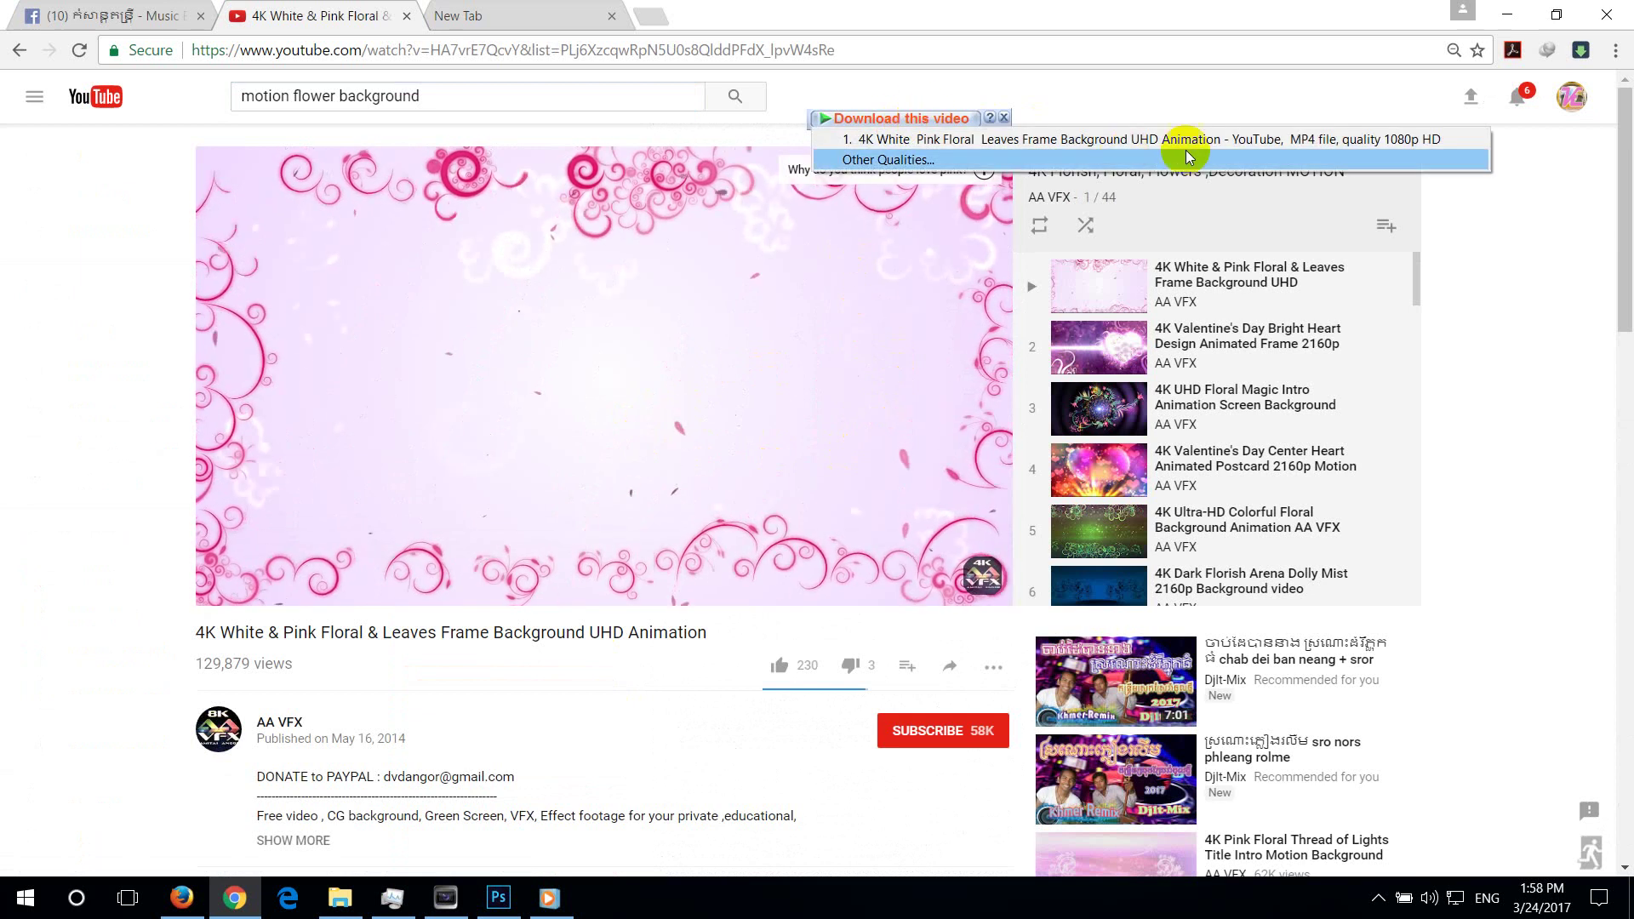
pyautogui.click(1302, 140)
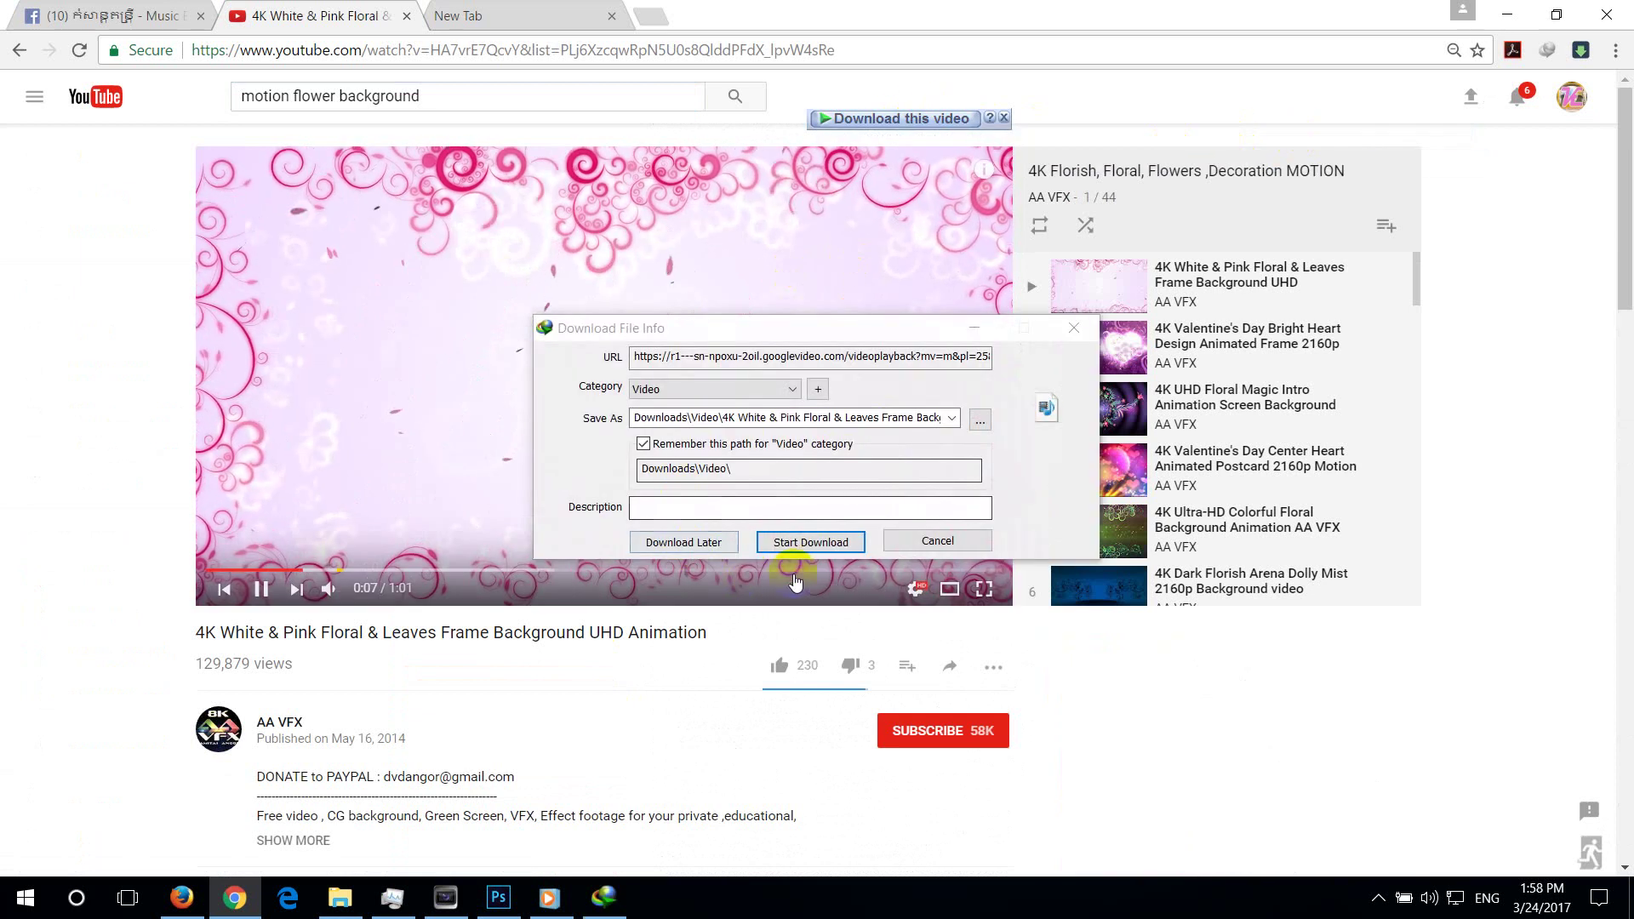
pyautogui.click(824, 544)
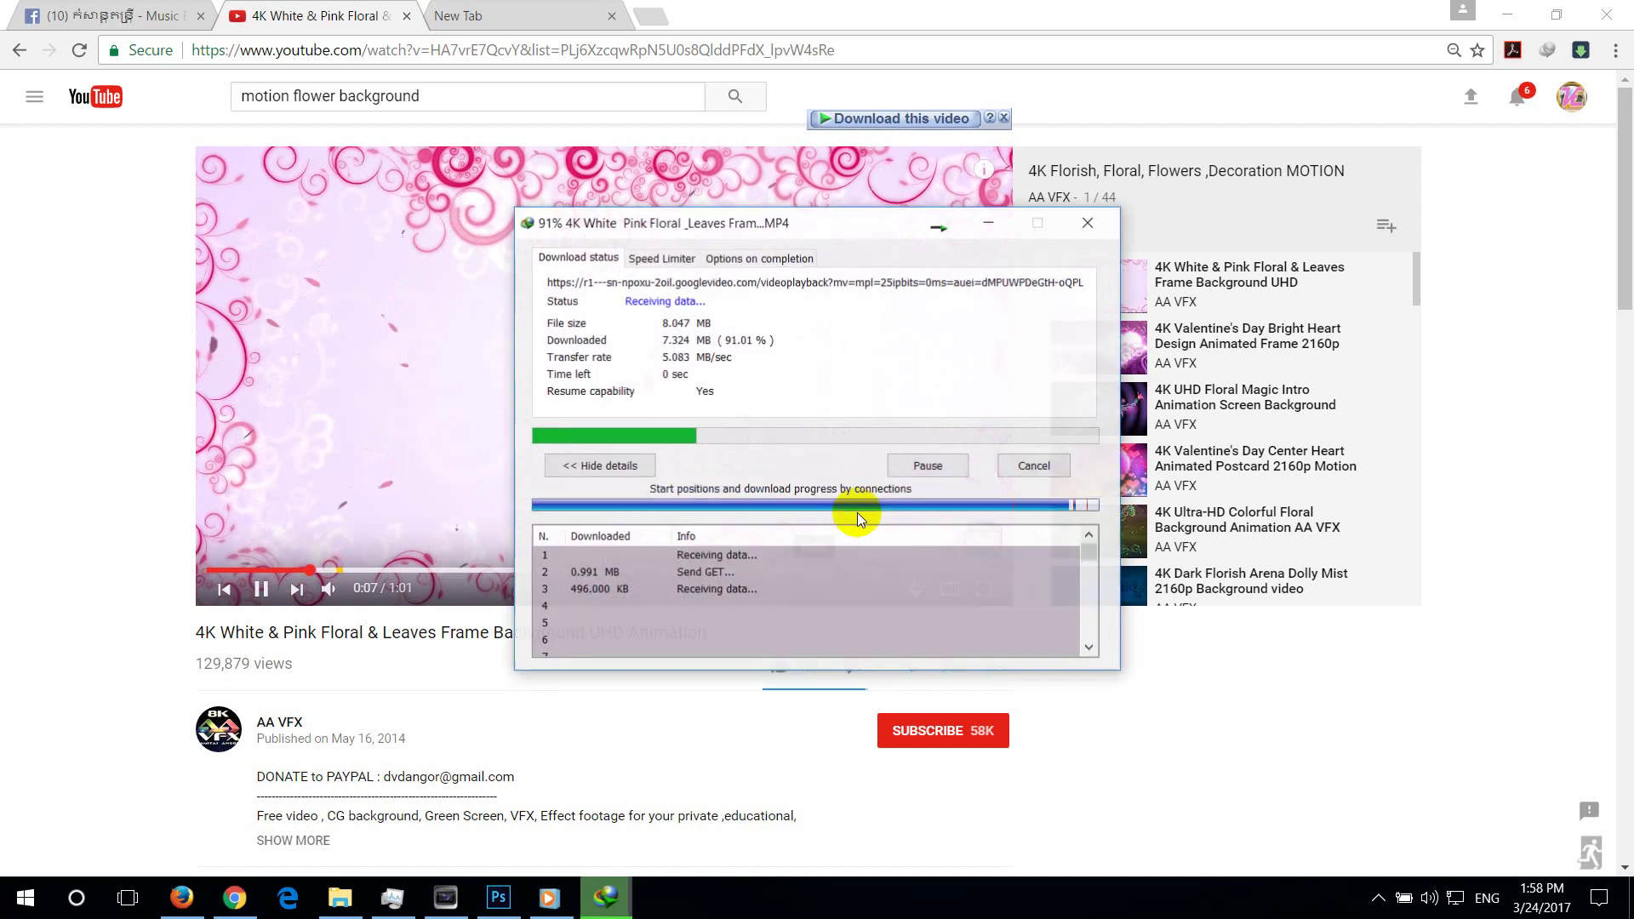
pyautogui.click(986, 514)
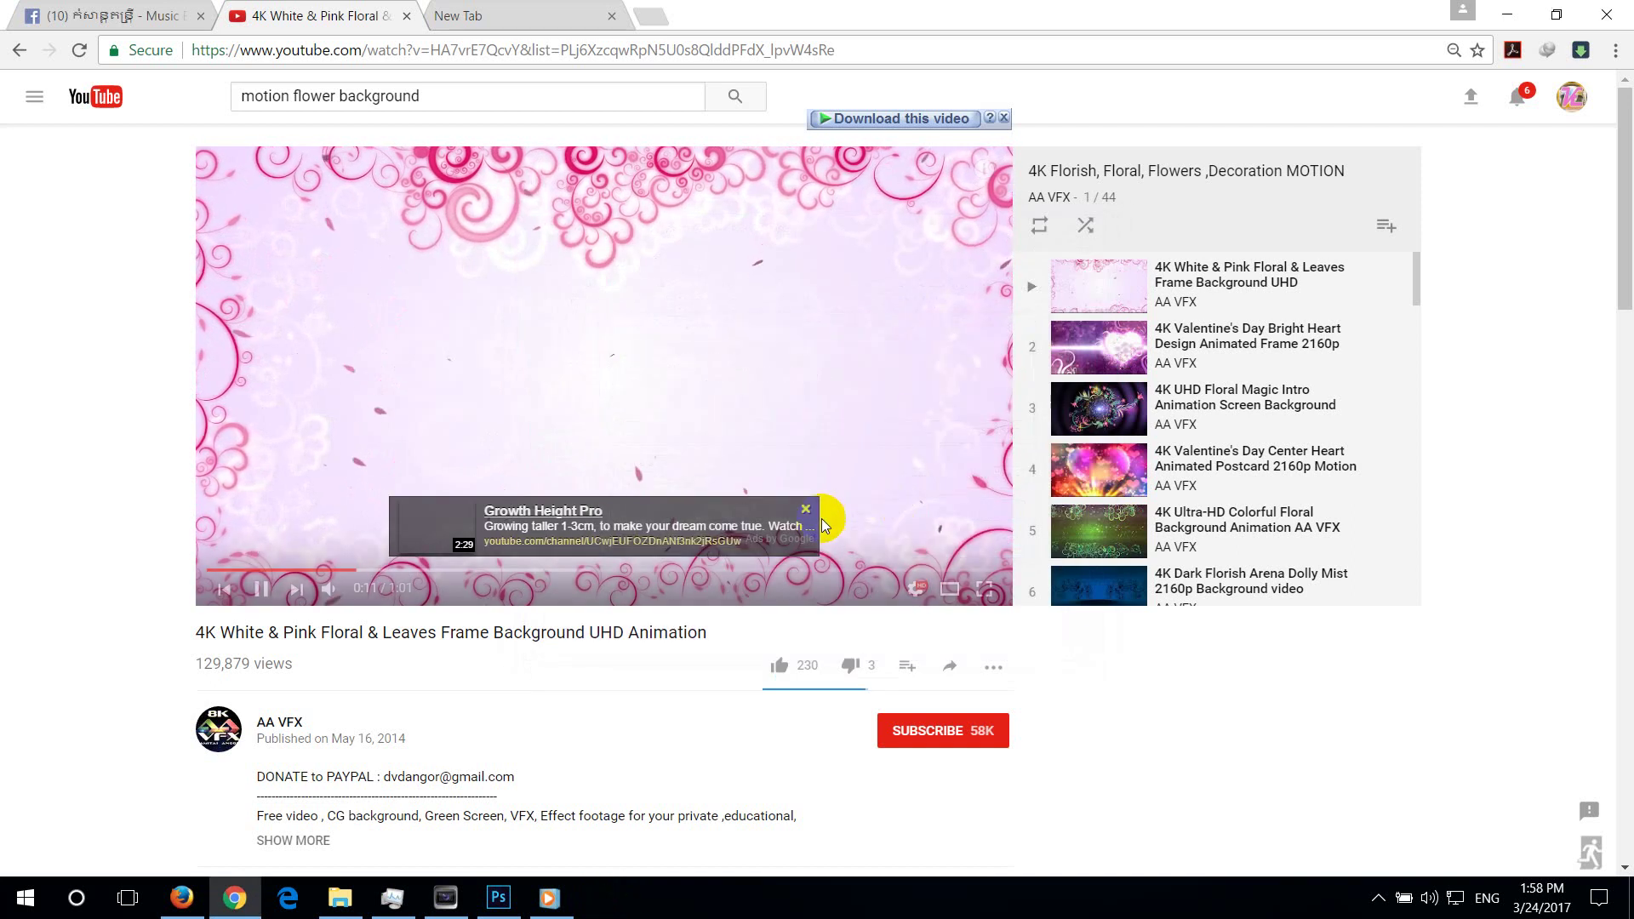
pyautogui.scroll(-4, 1168, 498)
pyautogui.scroll(3, 1124, 464)
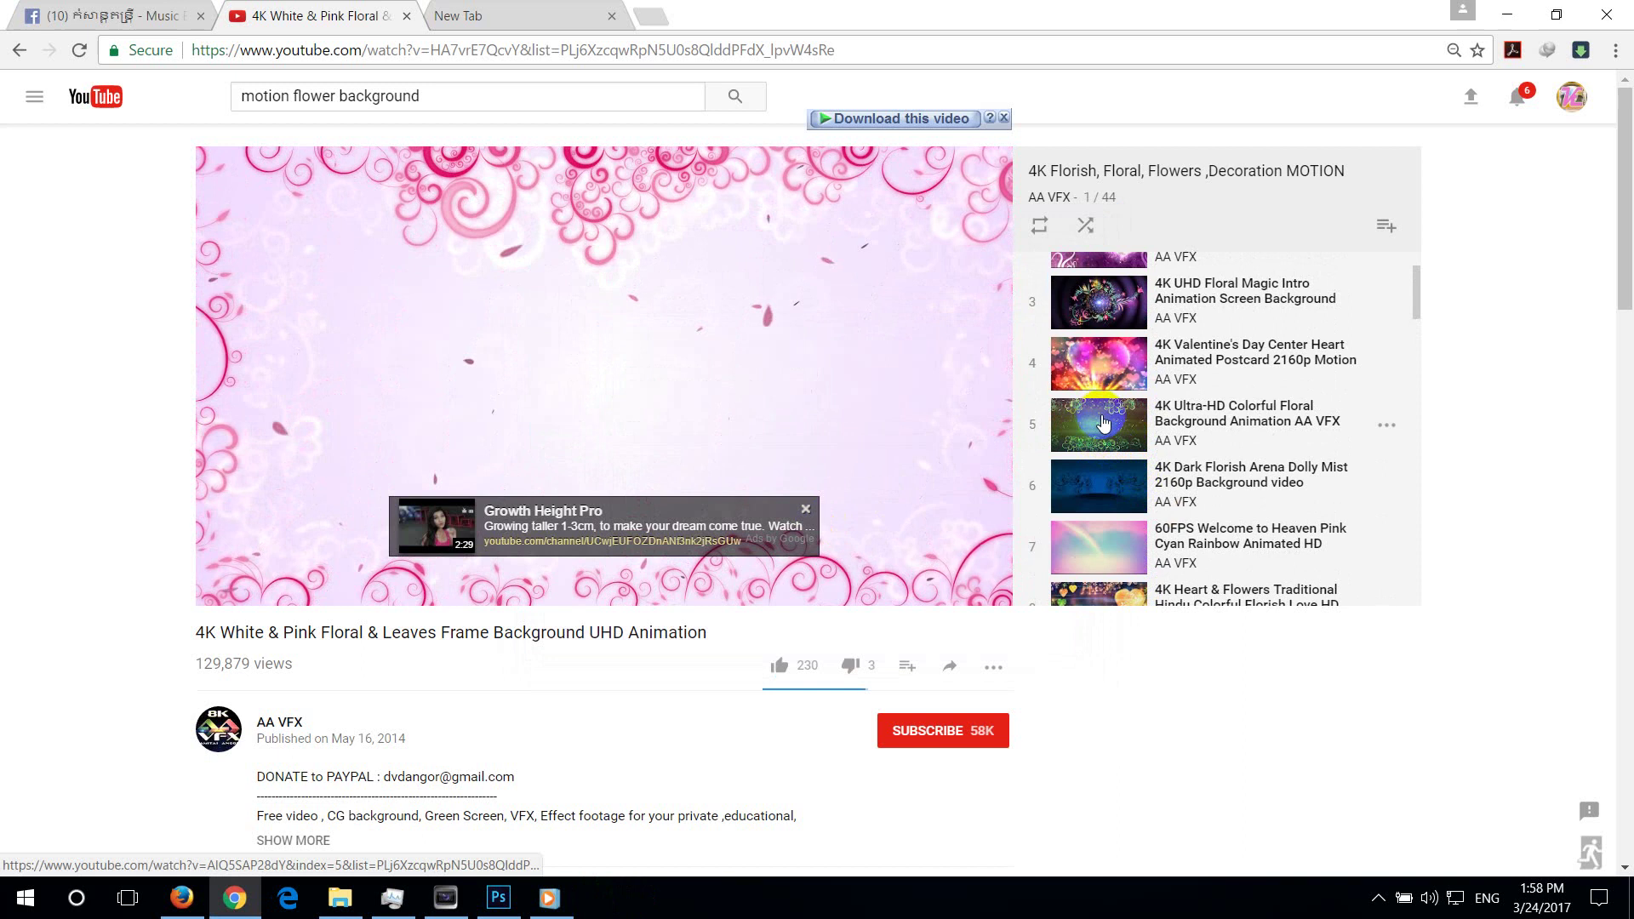
pyautogui.scroll(2, 1103, 422)
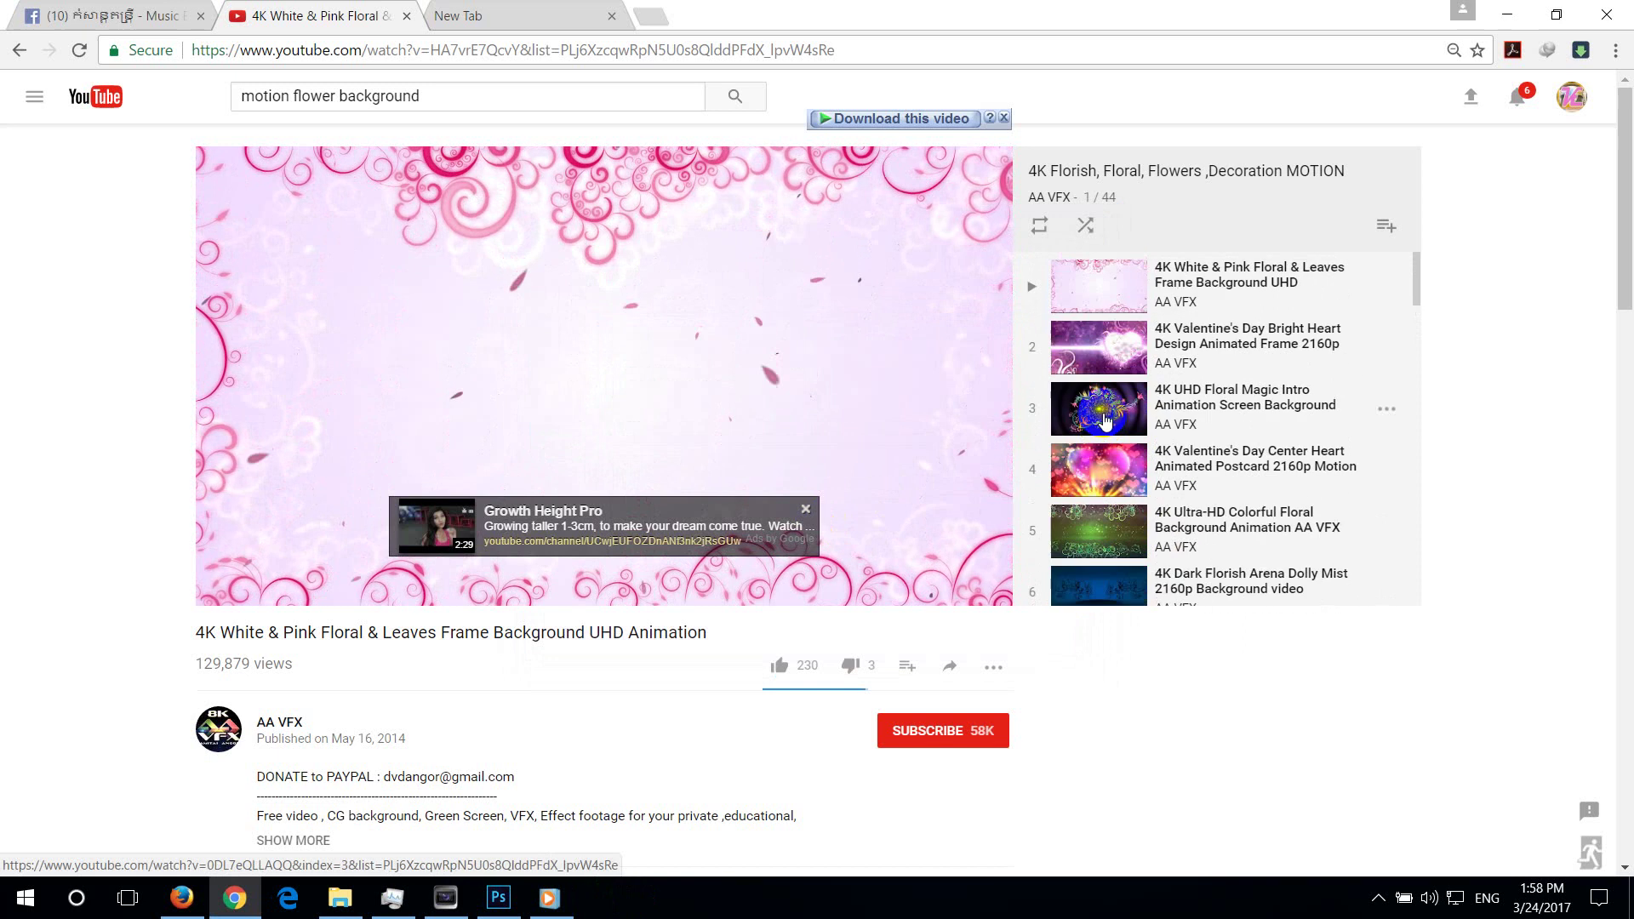
pyautogui.click(1095, 282)
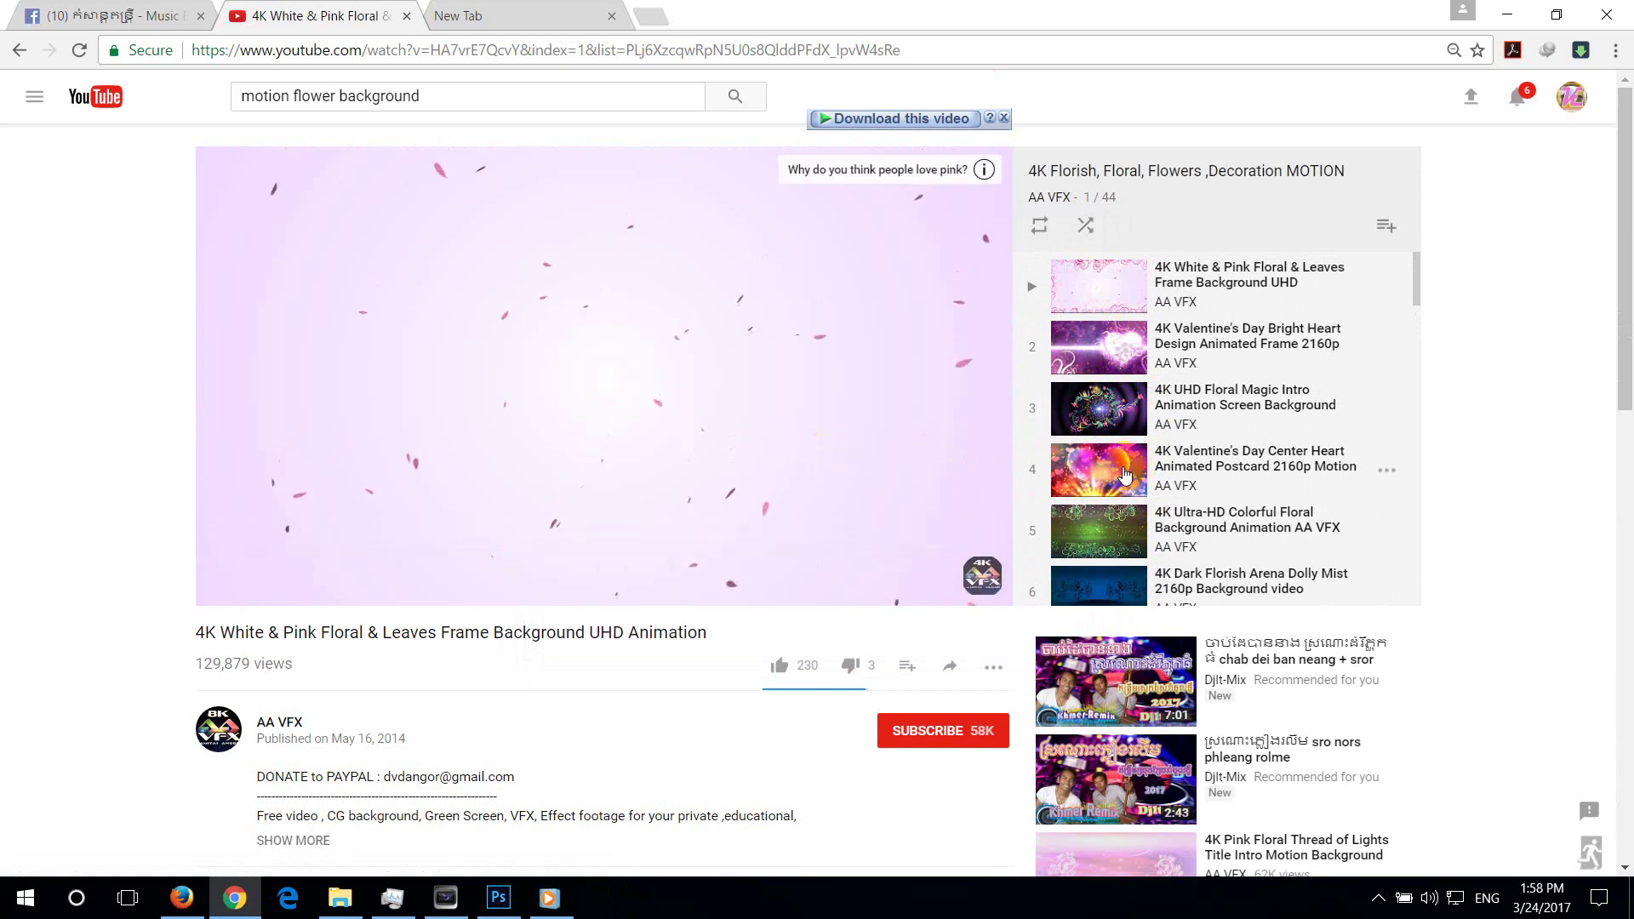
pyautogui.scroll(-1, 1123, 476)
pyautogui.scroll(-3, 1119, 486)
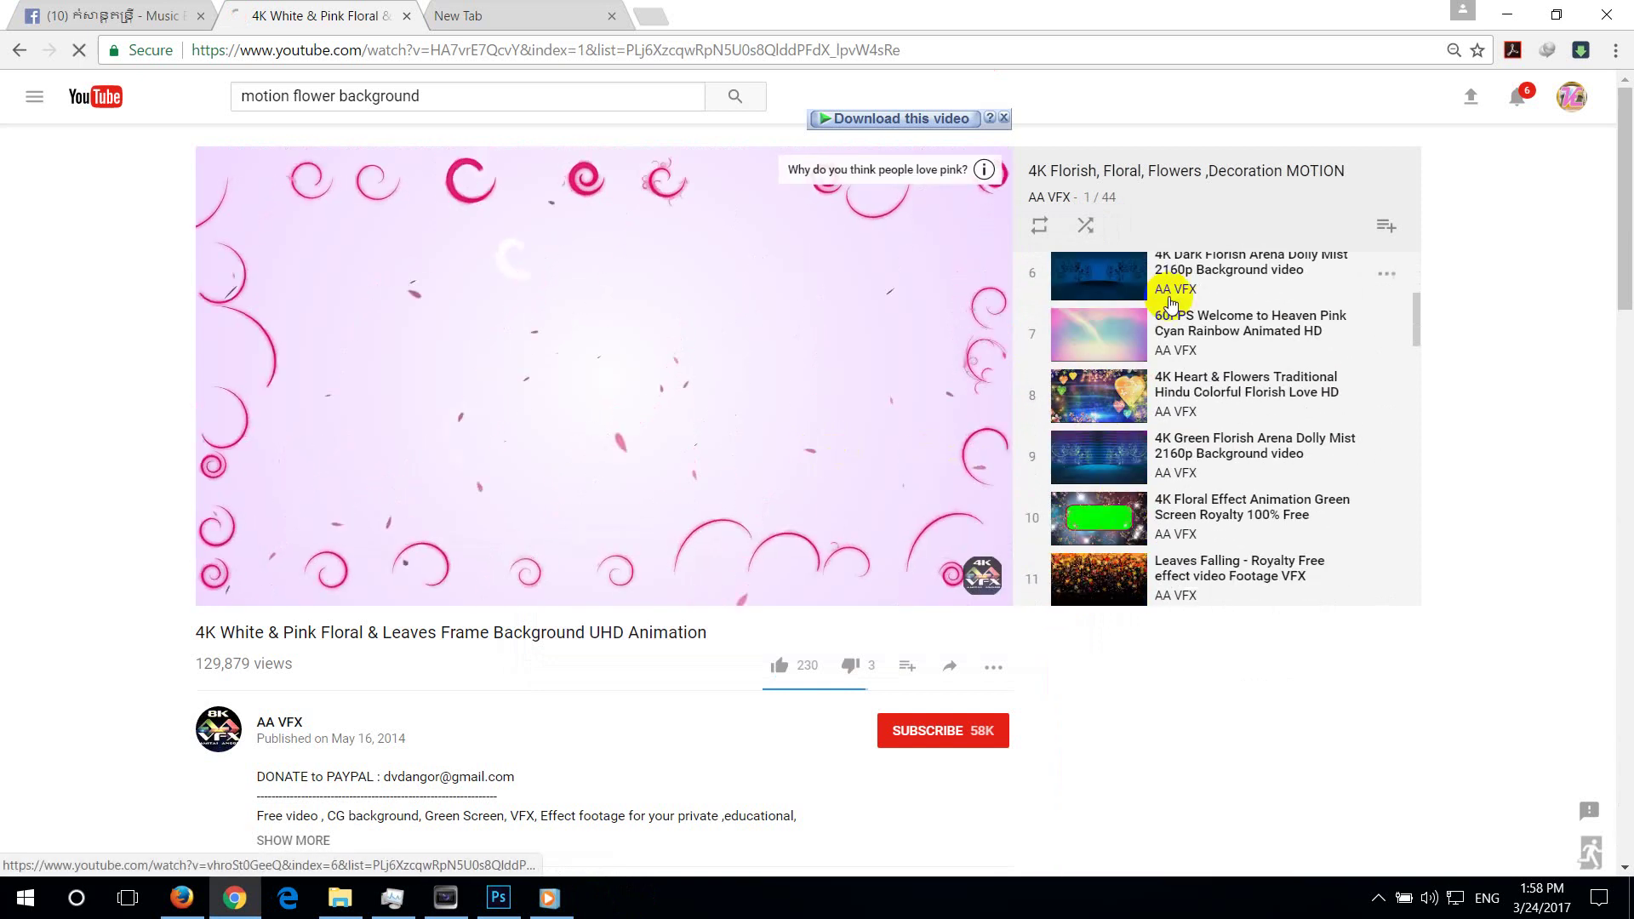
pyautogui.scroll(2, 1136, 499)
pyautogui.scroll(1, 1123, 500)
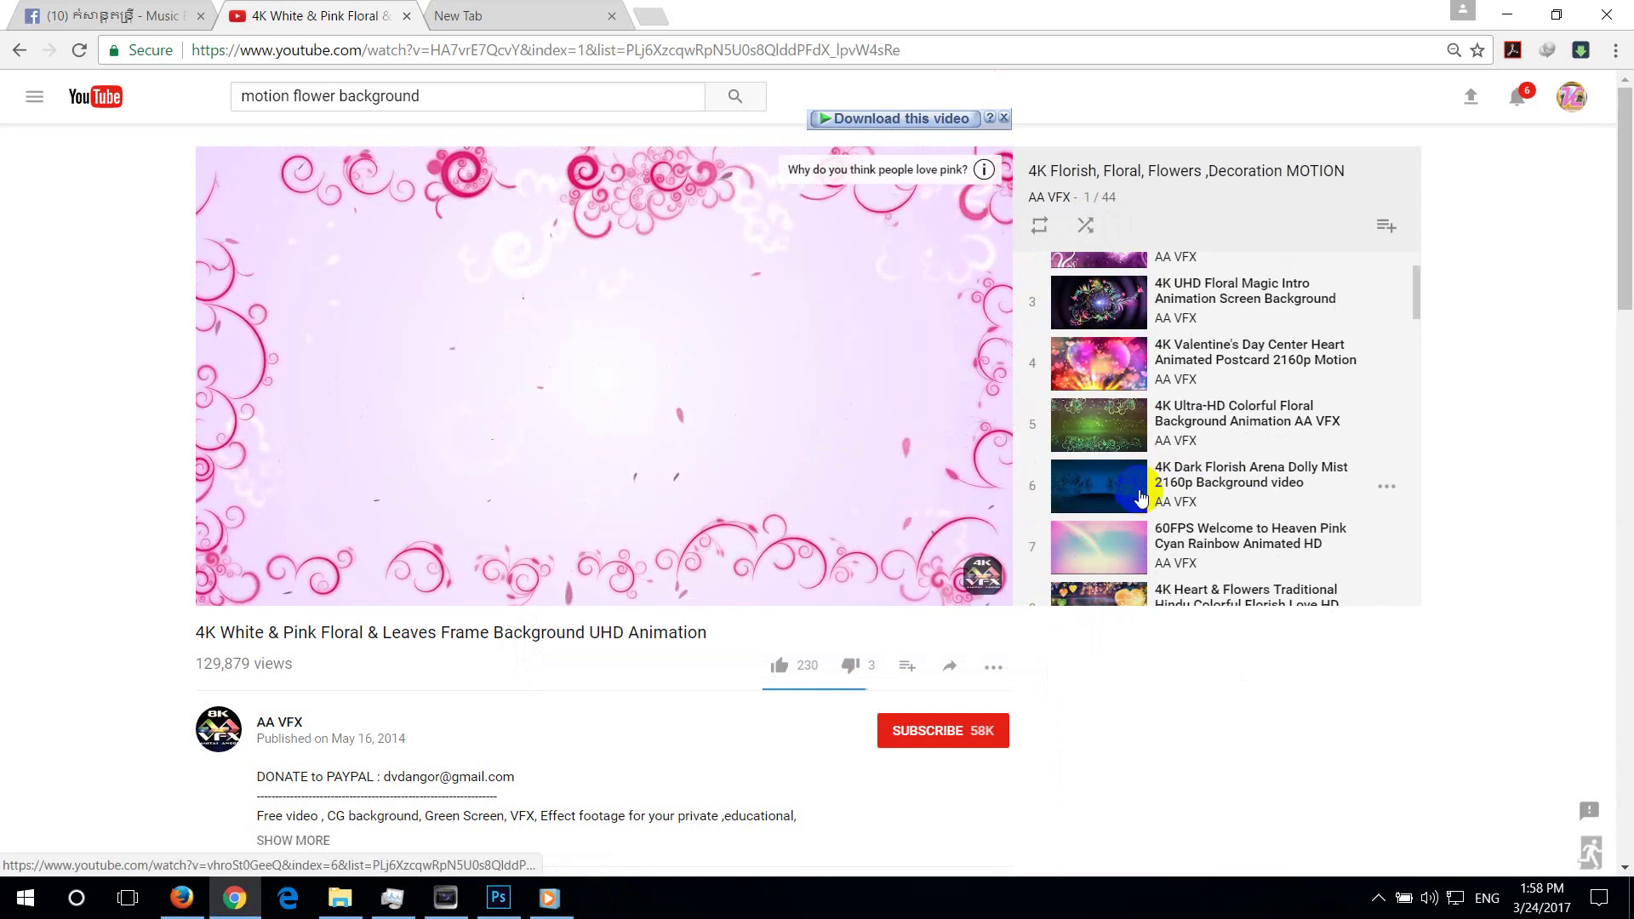
pyautogui.scroll(-3, 1110, 502)
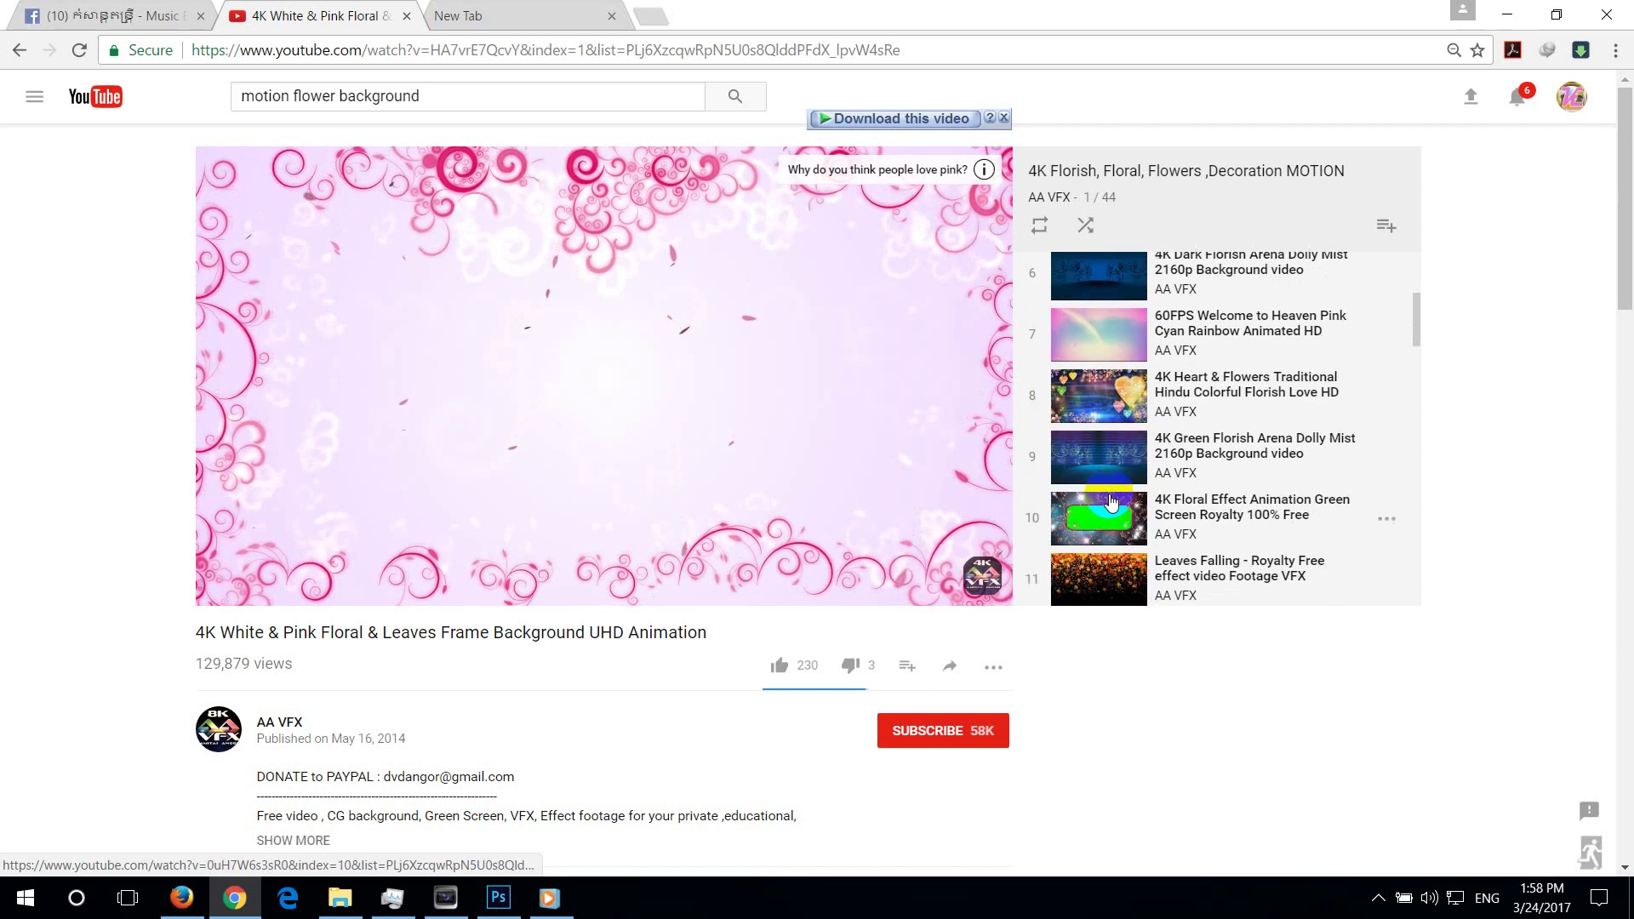
pyautogui.scroll(-3, 1109, 502)
pyautogui.scroll(-2, 1108, 501)
# Open playlist item 16, the Warm Red Florish Title Intro, and download it as a 1080p MP4
pyautogui.scroll(-1, 1105, 501)
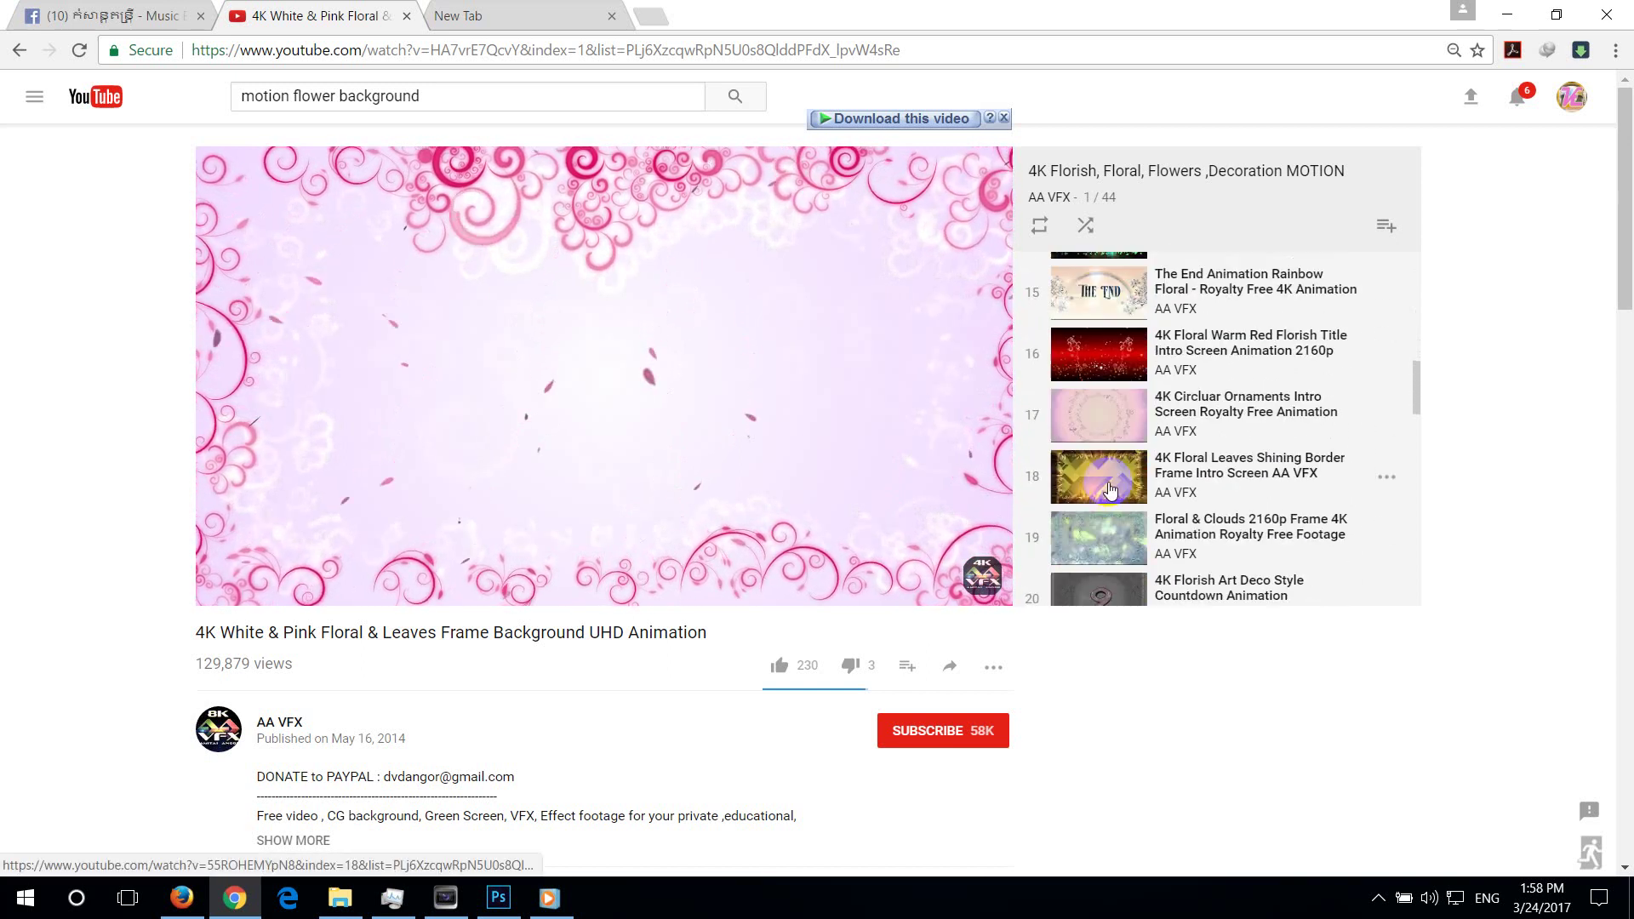
pyautogui.click(1104, 360)
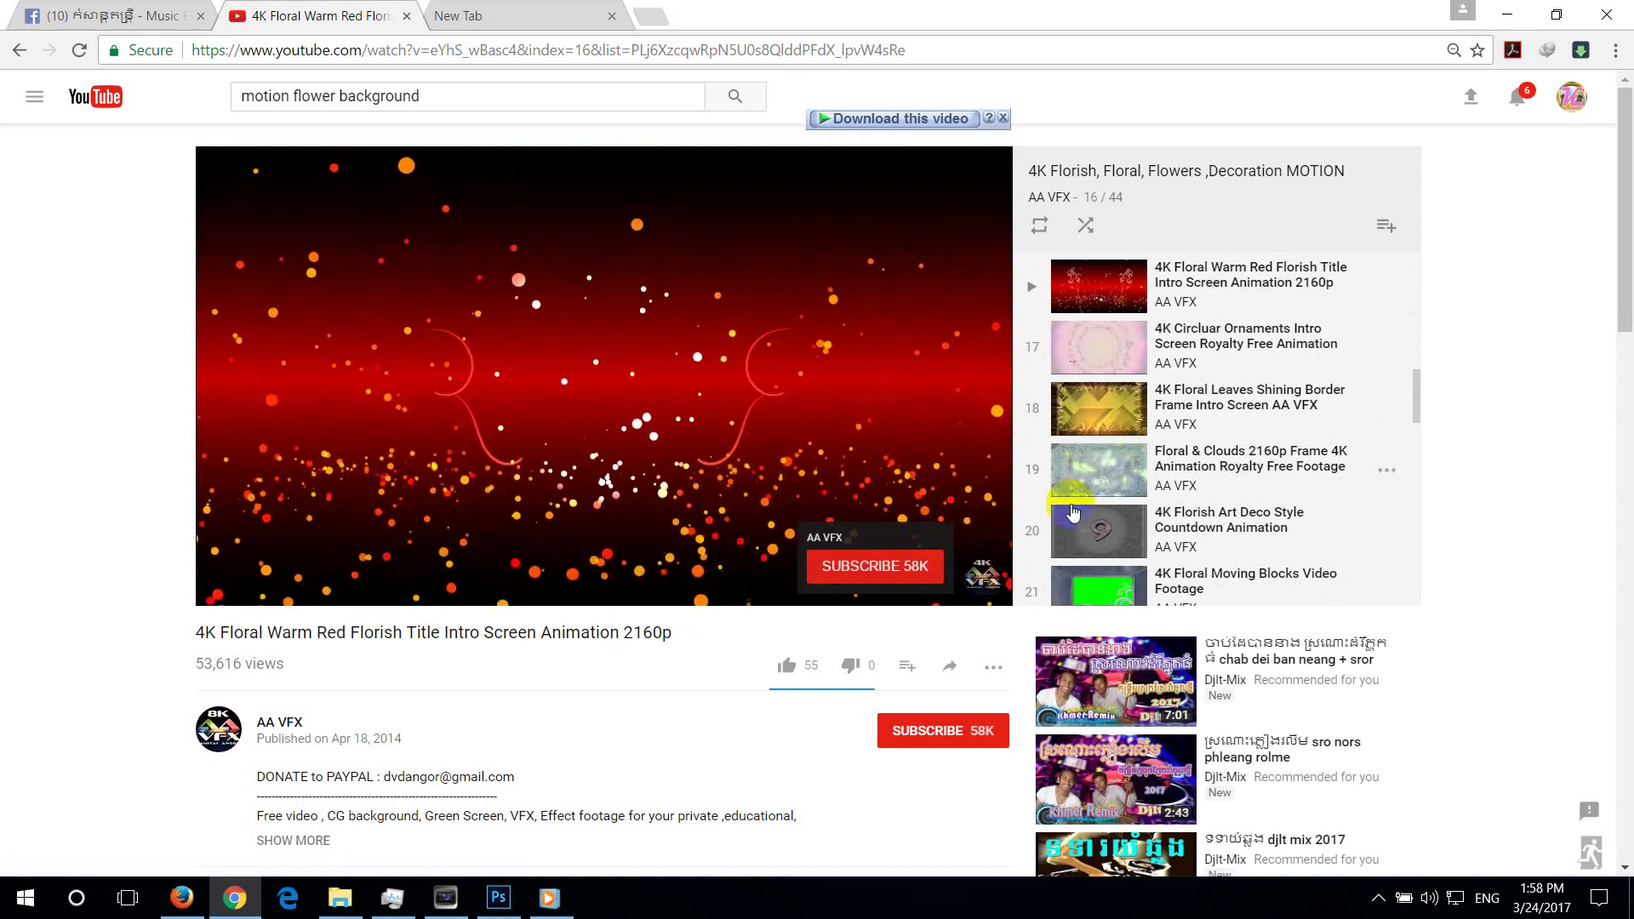
pyautogui.click(896, 120)
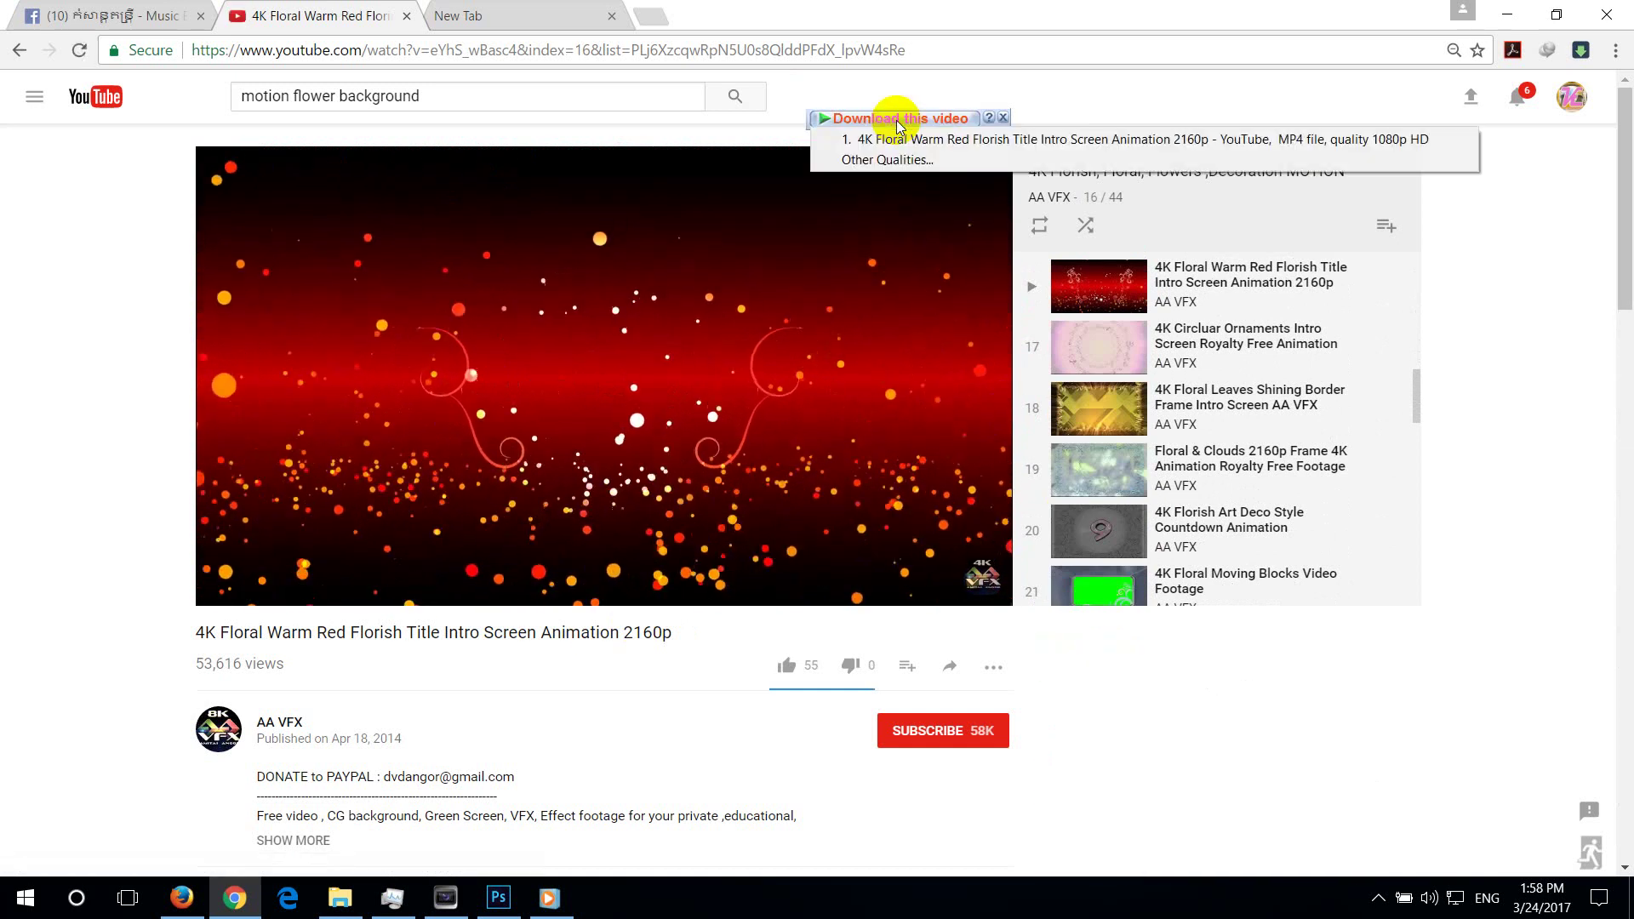
pyautogui.click(956, 142)
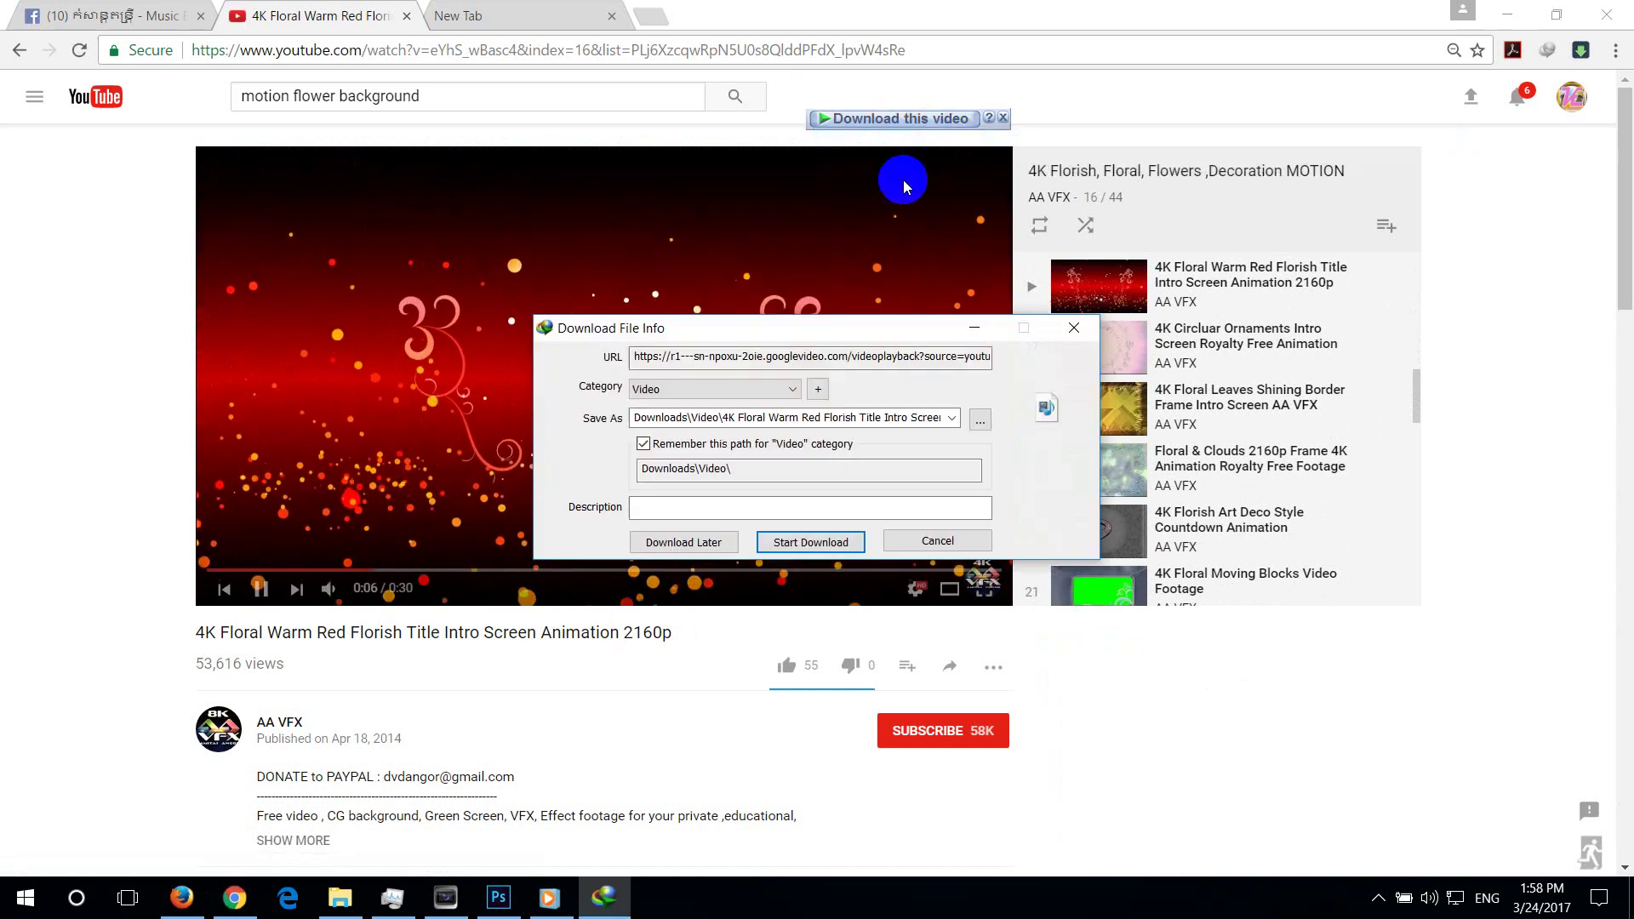
pyautogui.click(837, 545)
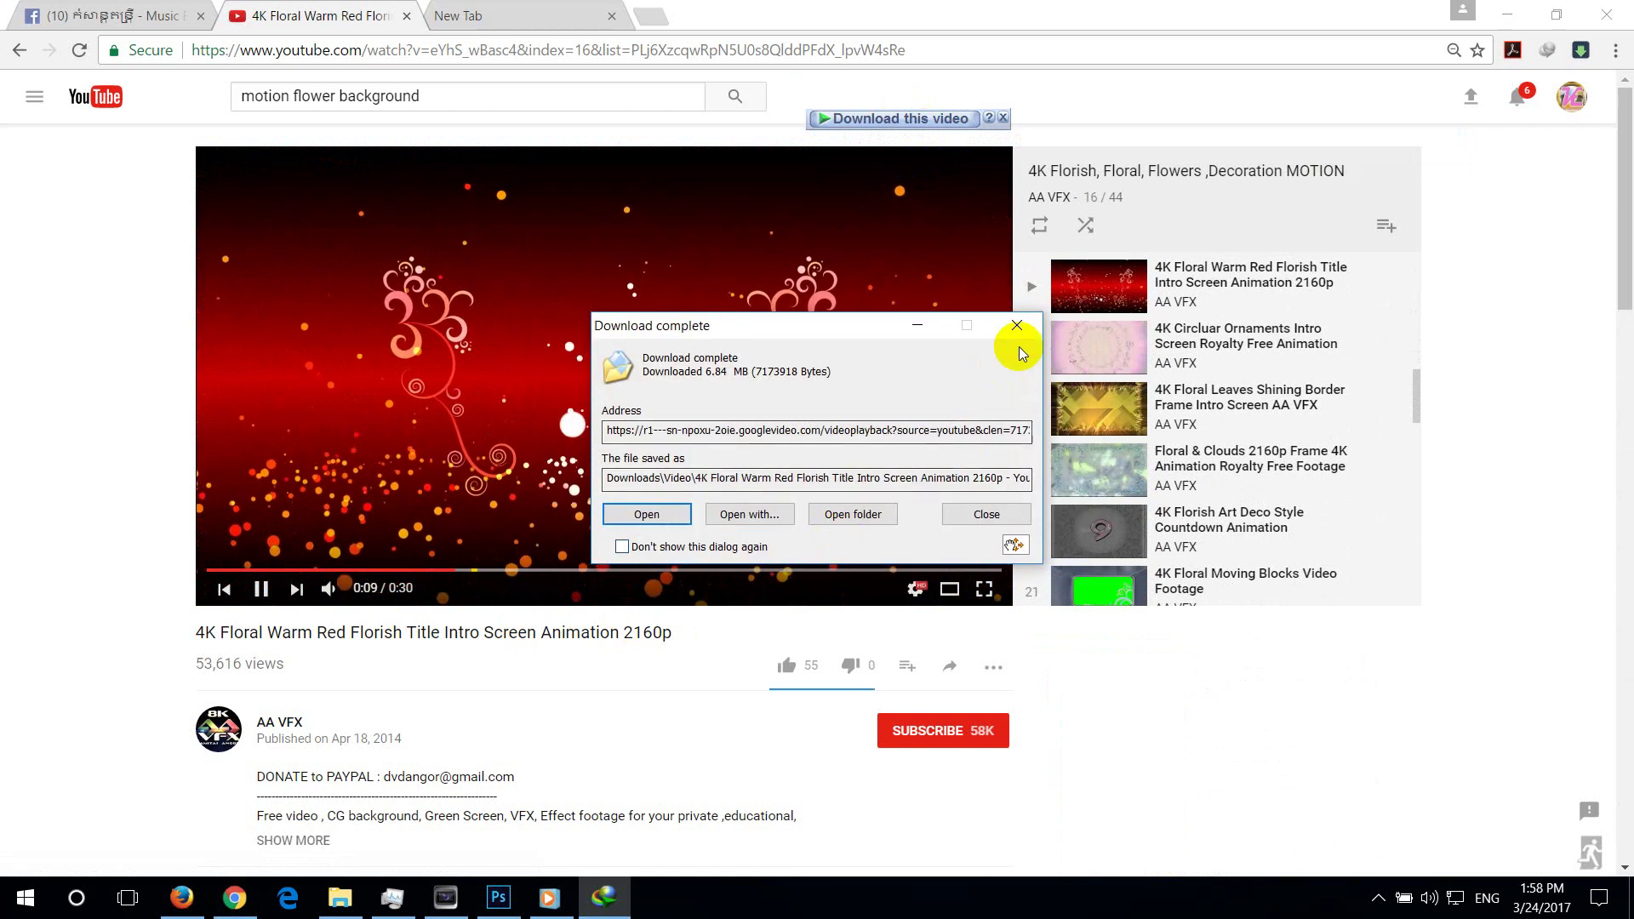
pyautogui.click(1016, 326)
pyautogui.scroll(-6, 1167, 521)
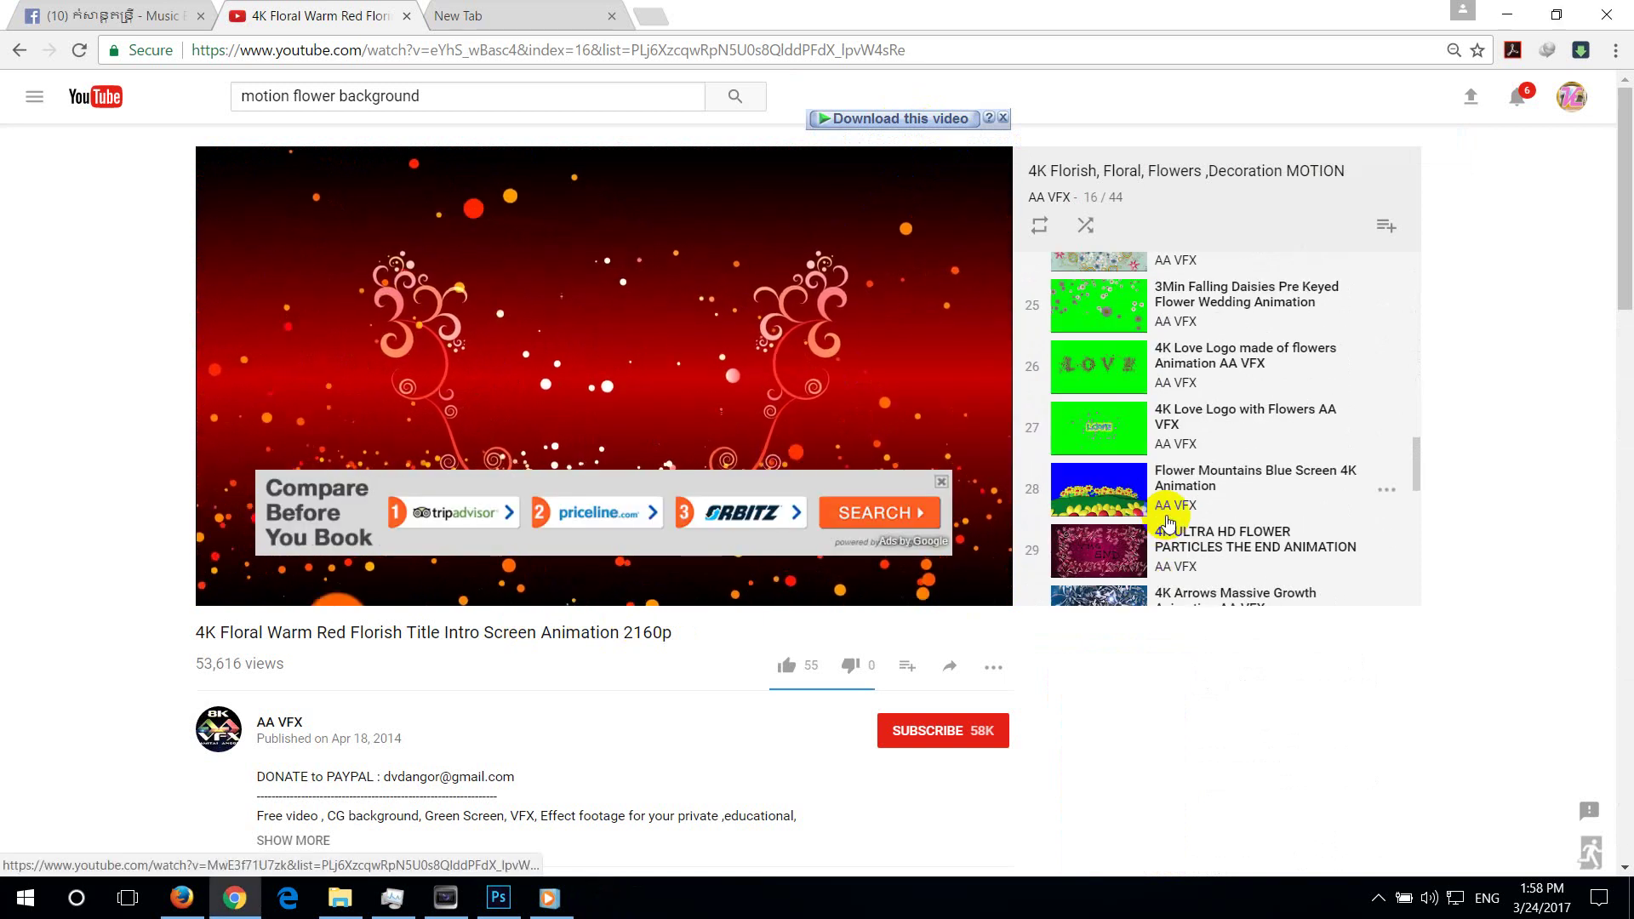
pyautogui.scroll(-6, 1168, 520)
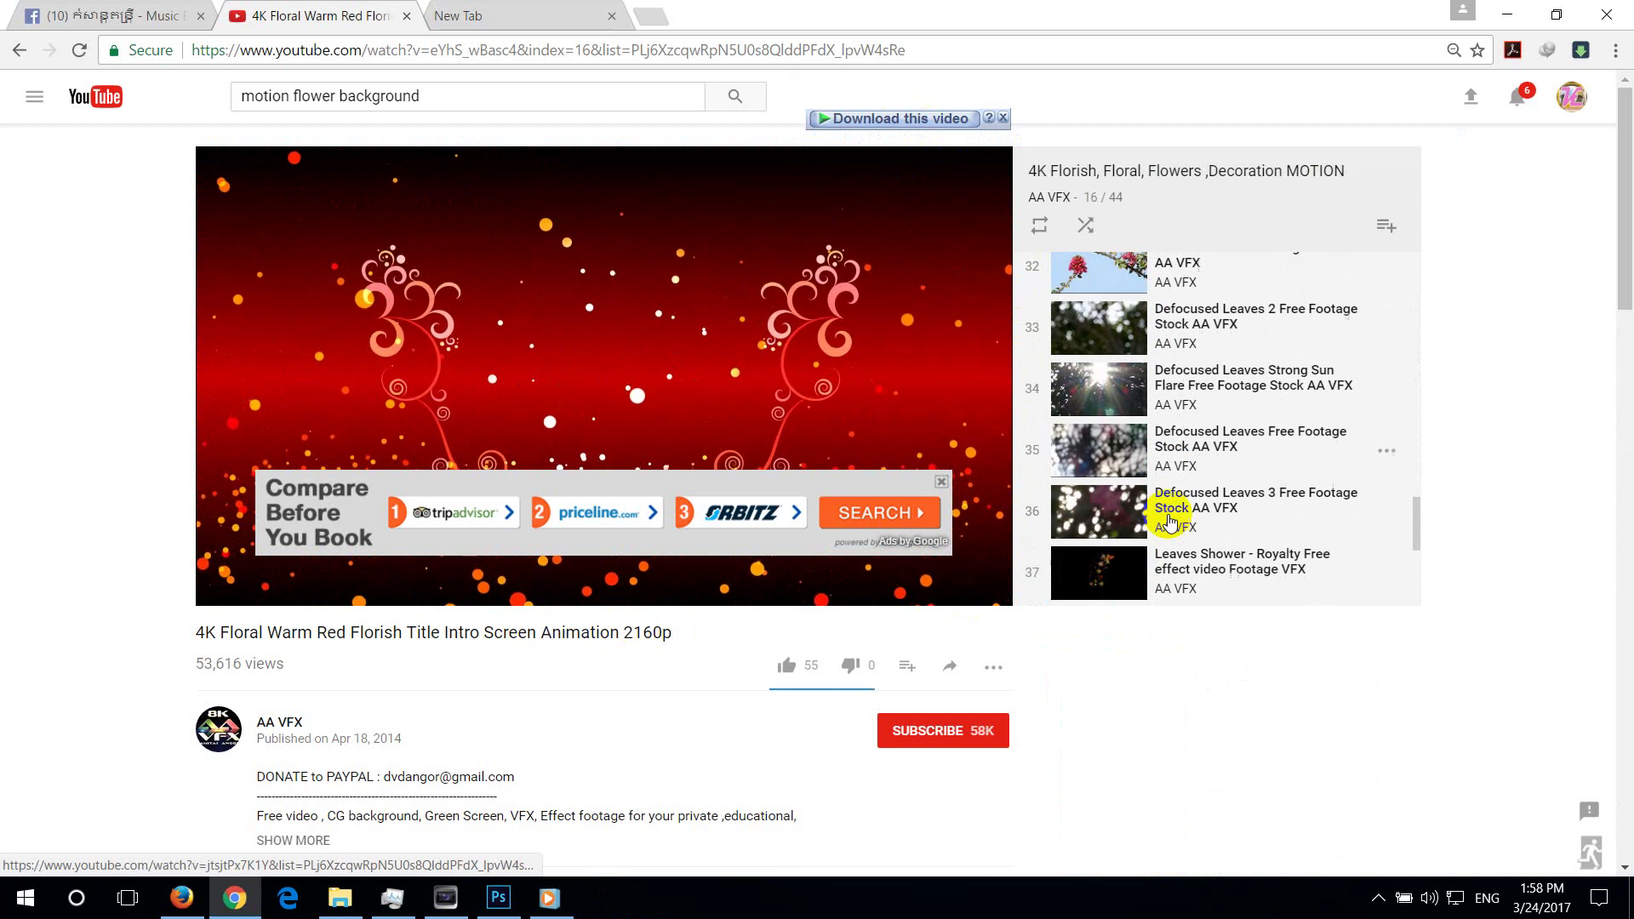
pyautogui.scroll(-4, 1170, 521)
pyautogui.scroll(3, 1157, 493)
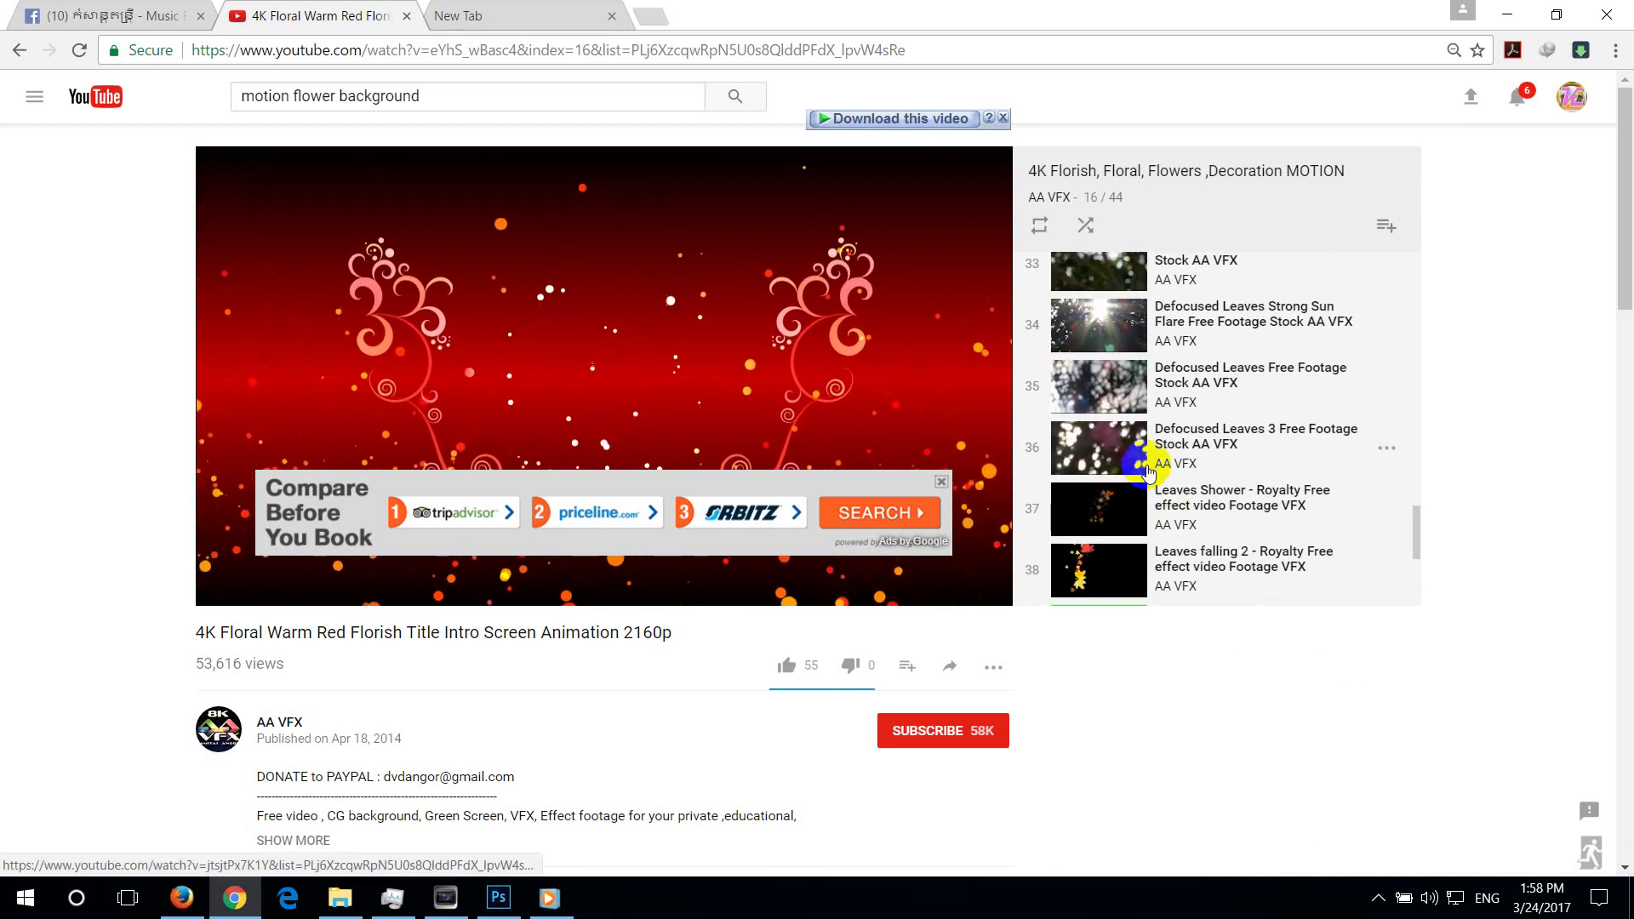
# Open the Leaves Shower clip (playlist item 37) and download it as a 1080p MKV
pyautogui.click(1106, 453)
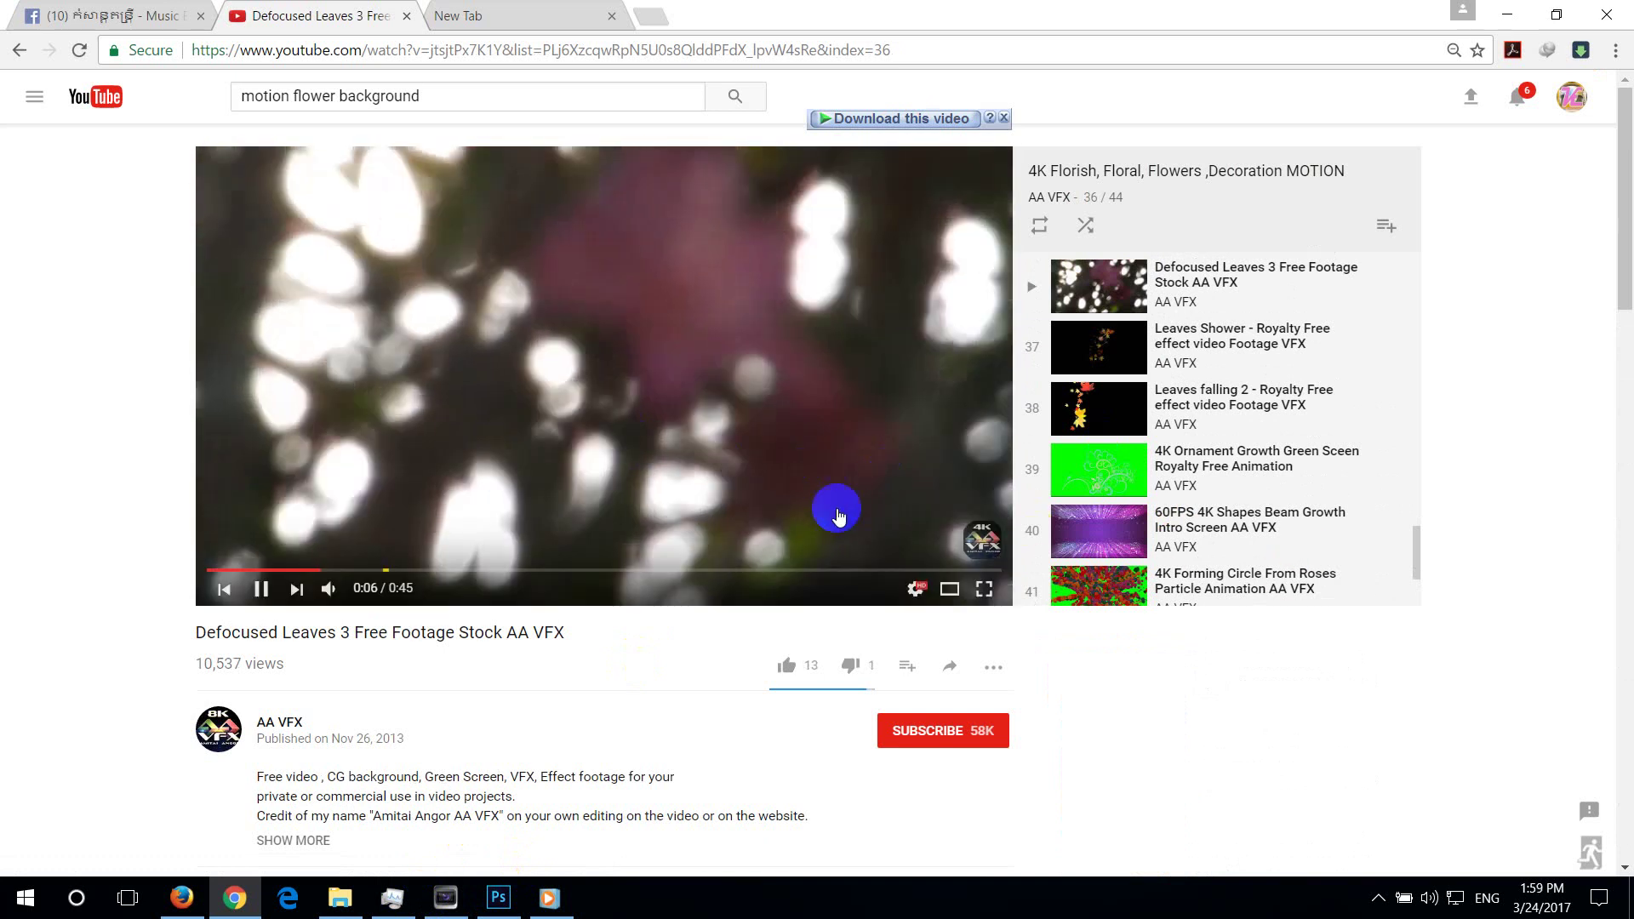
pyautogui.click(1118, 353)
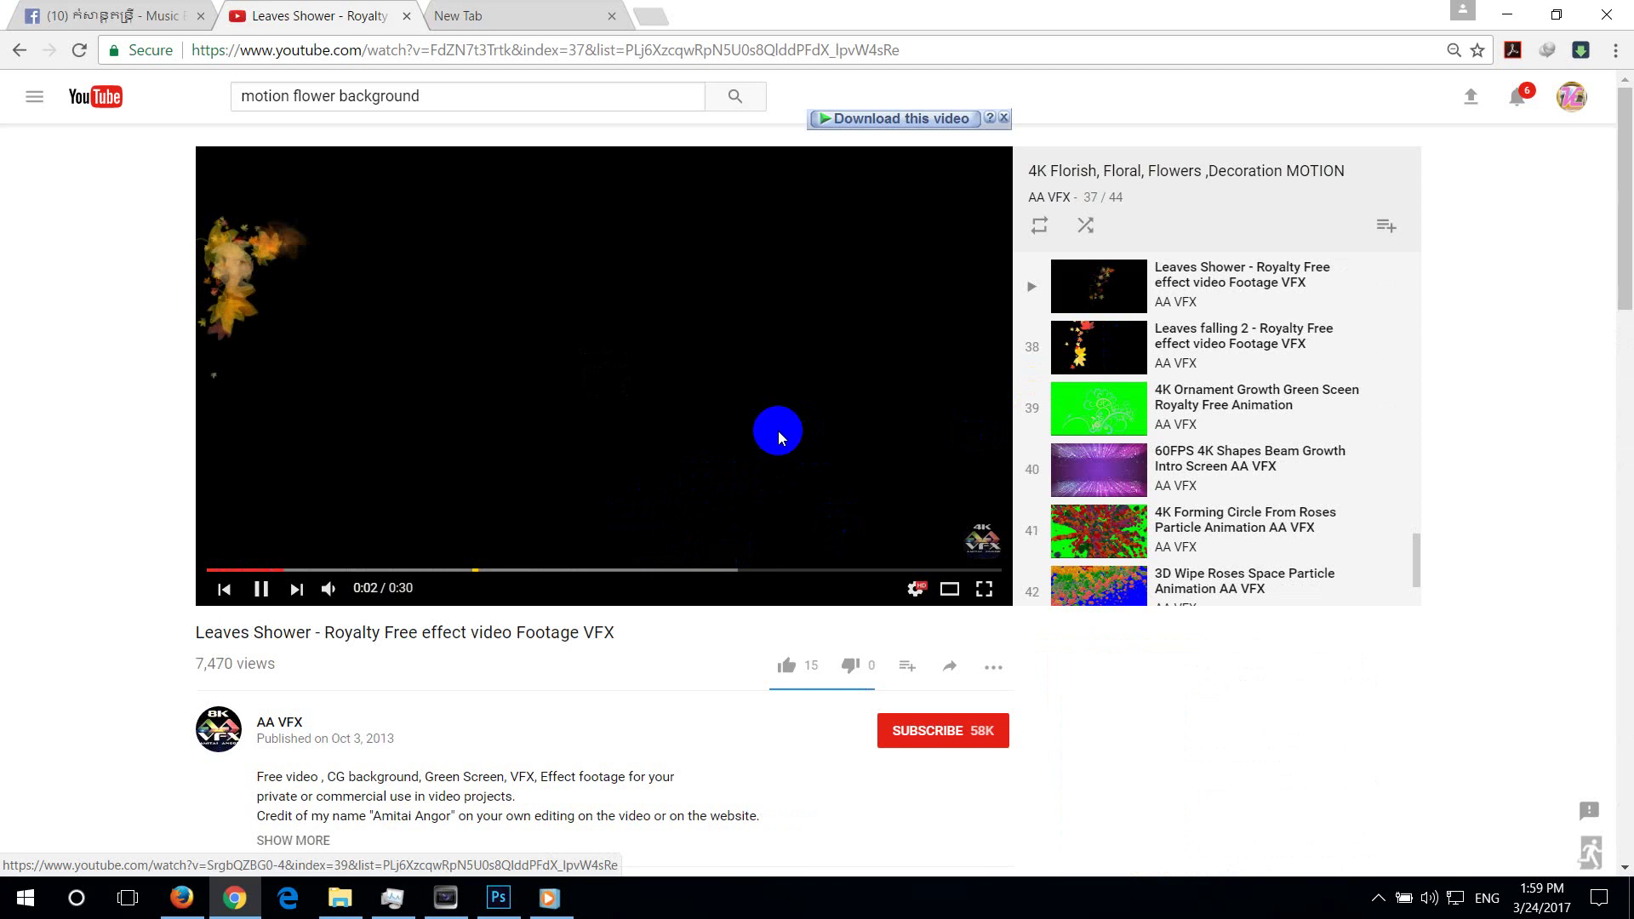
pyautogui.click(914, 123)
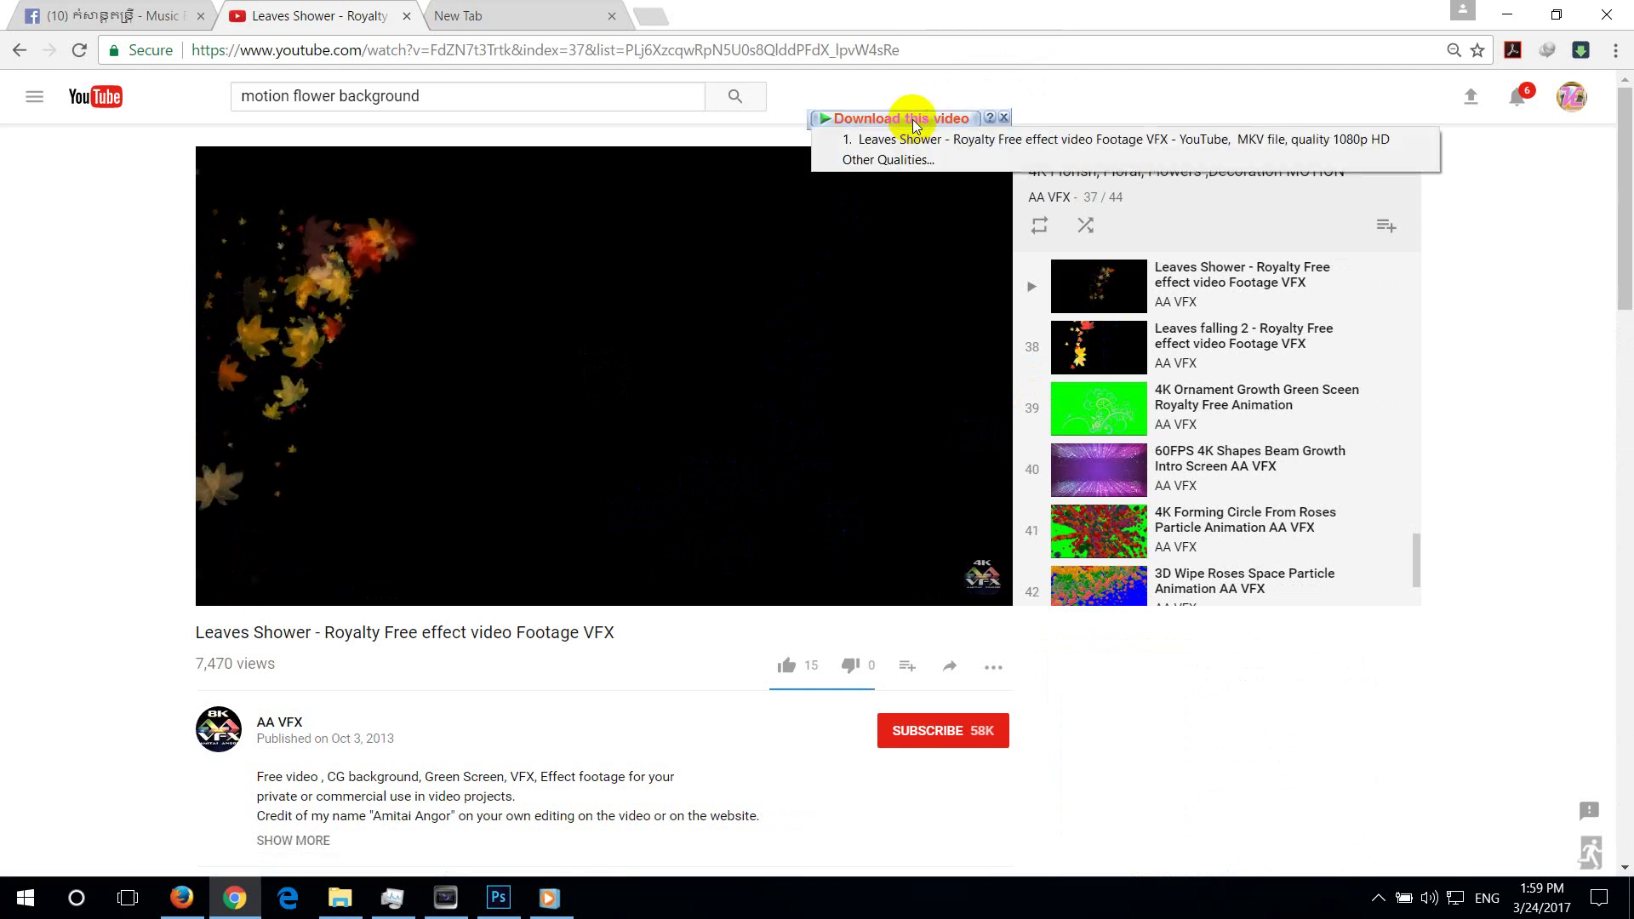
pyautogui.click(1152, 135)
pyautogui.click(834, 541)
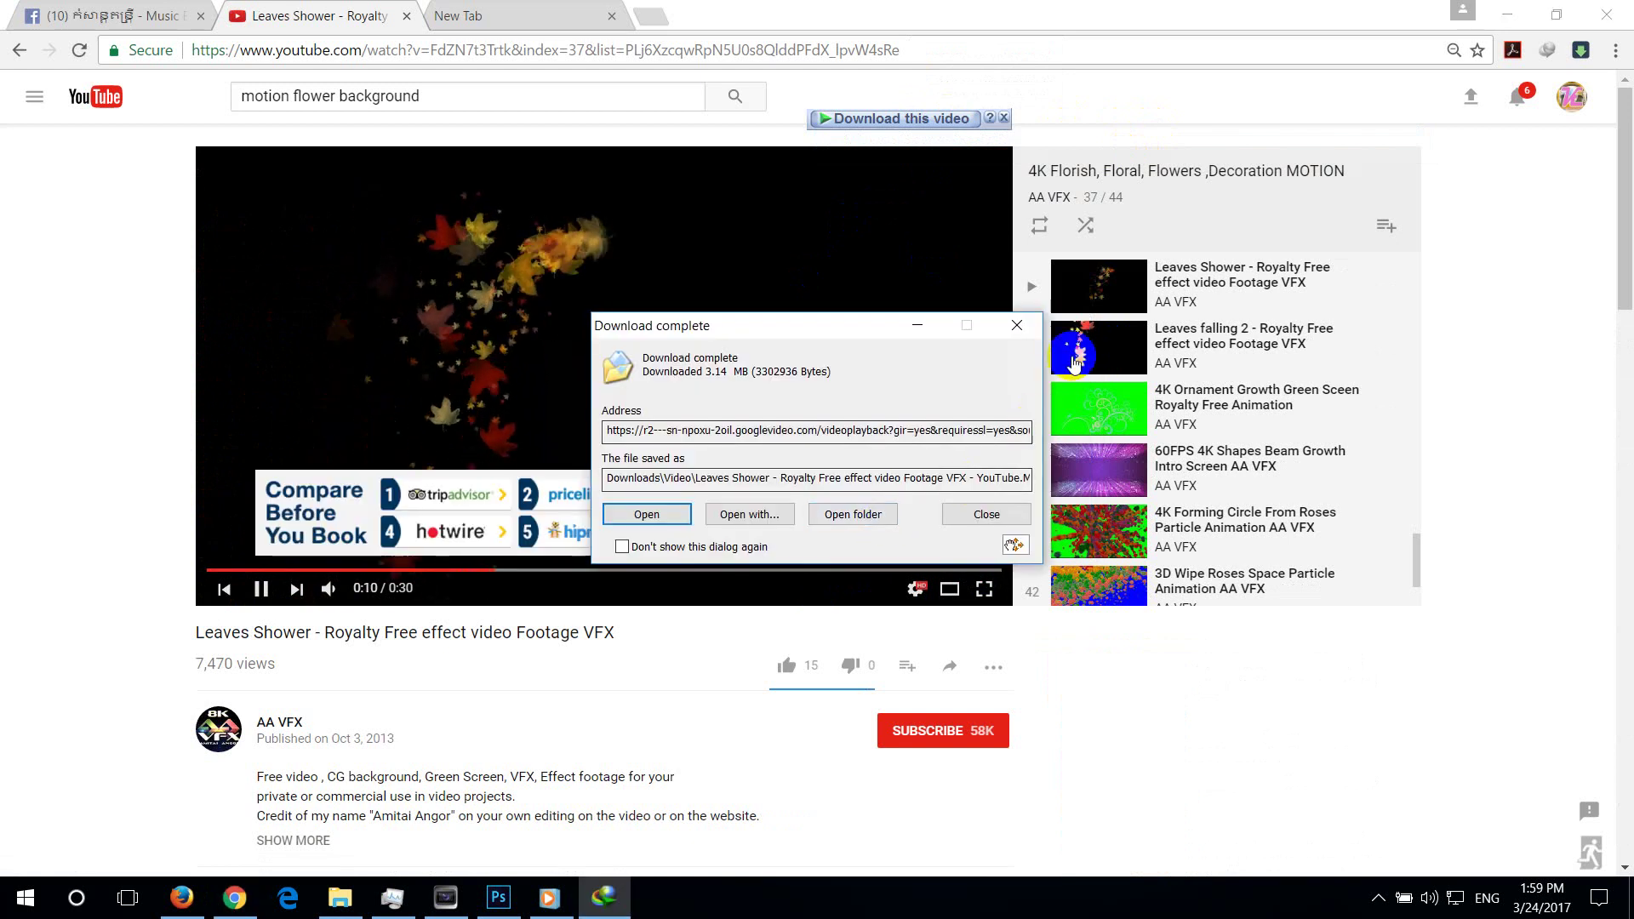
# Dismiss the download notice and go back four pages to the pink floral frame video
pyautogui.click(1018, 336)
pyautogui.scroll(-3, 1093, 536)
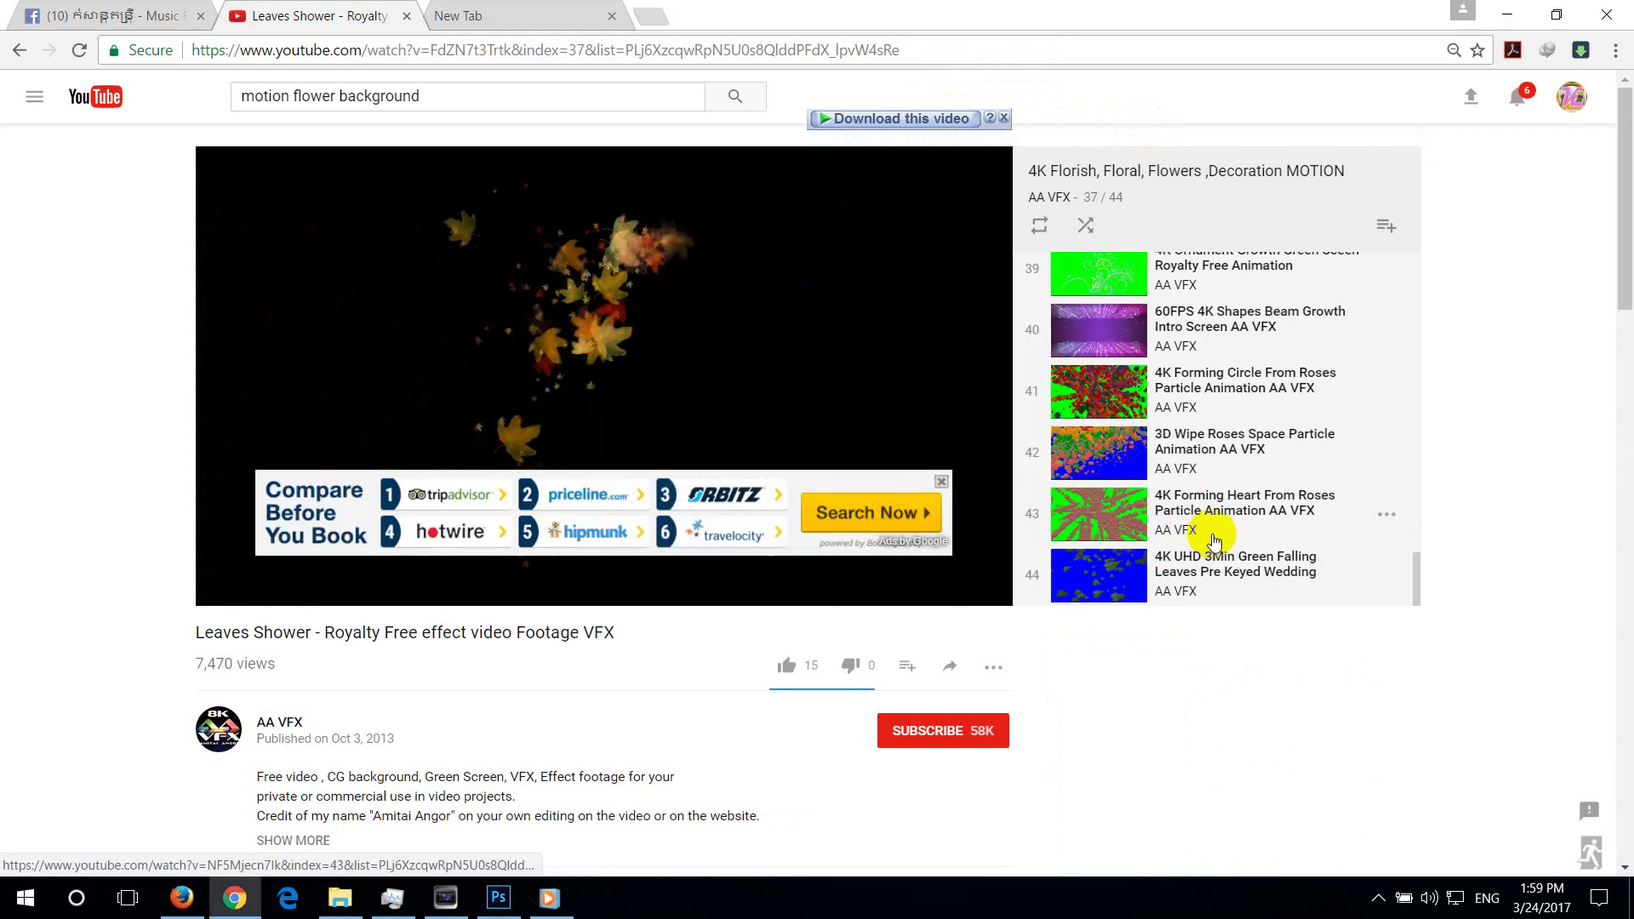
pyautogui.scroll(10, 1199, 547)
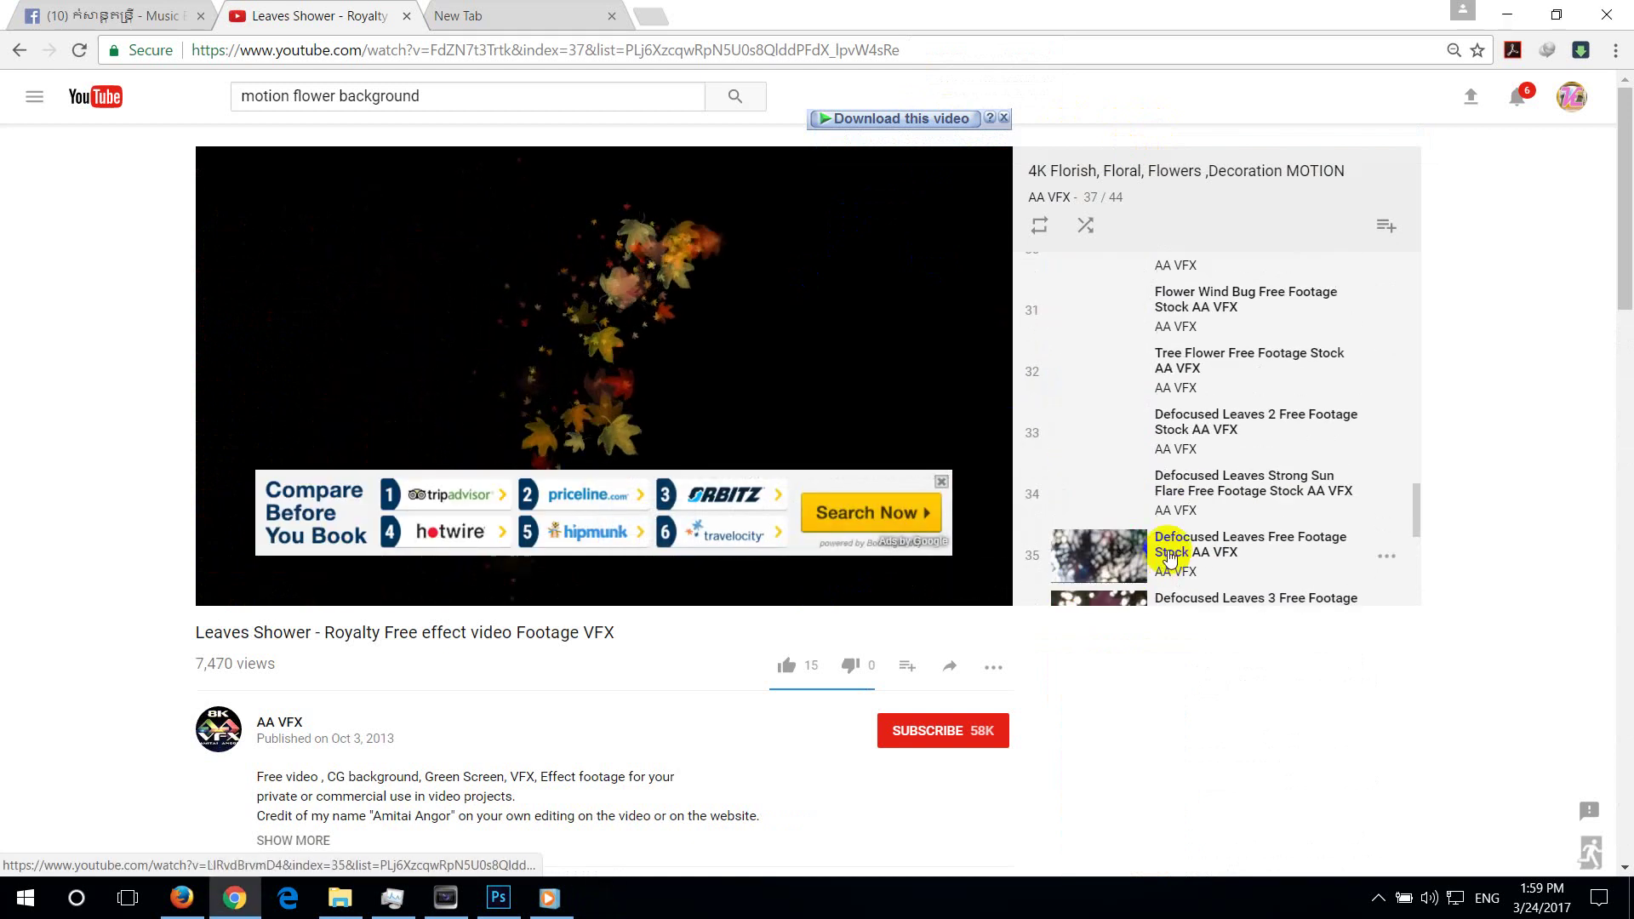
pyautogui.click(19, 51)
pyautogui.click(19, 51)
pyautogui.click(18, 51)
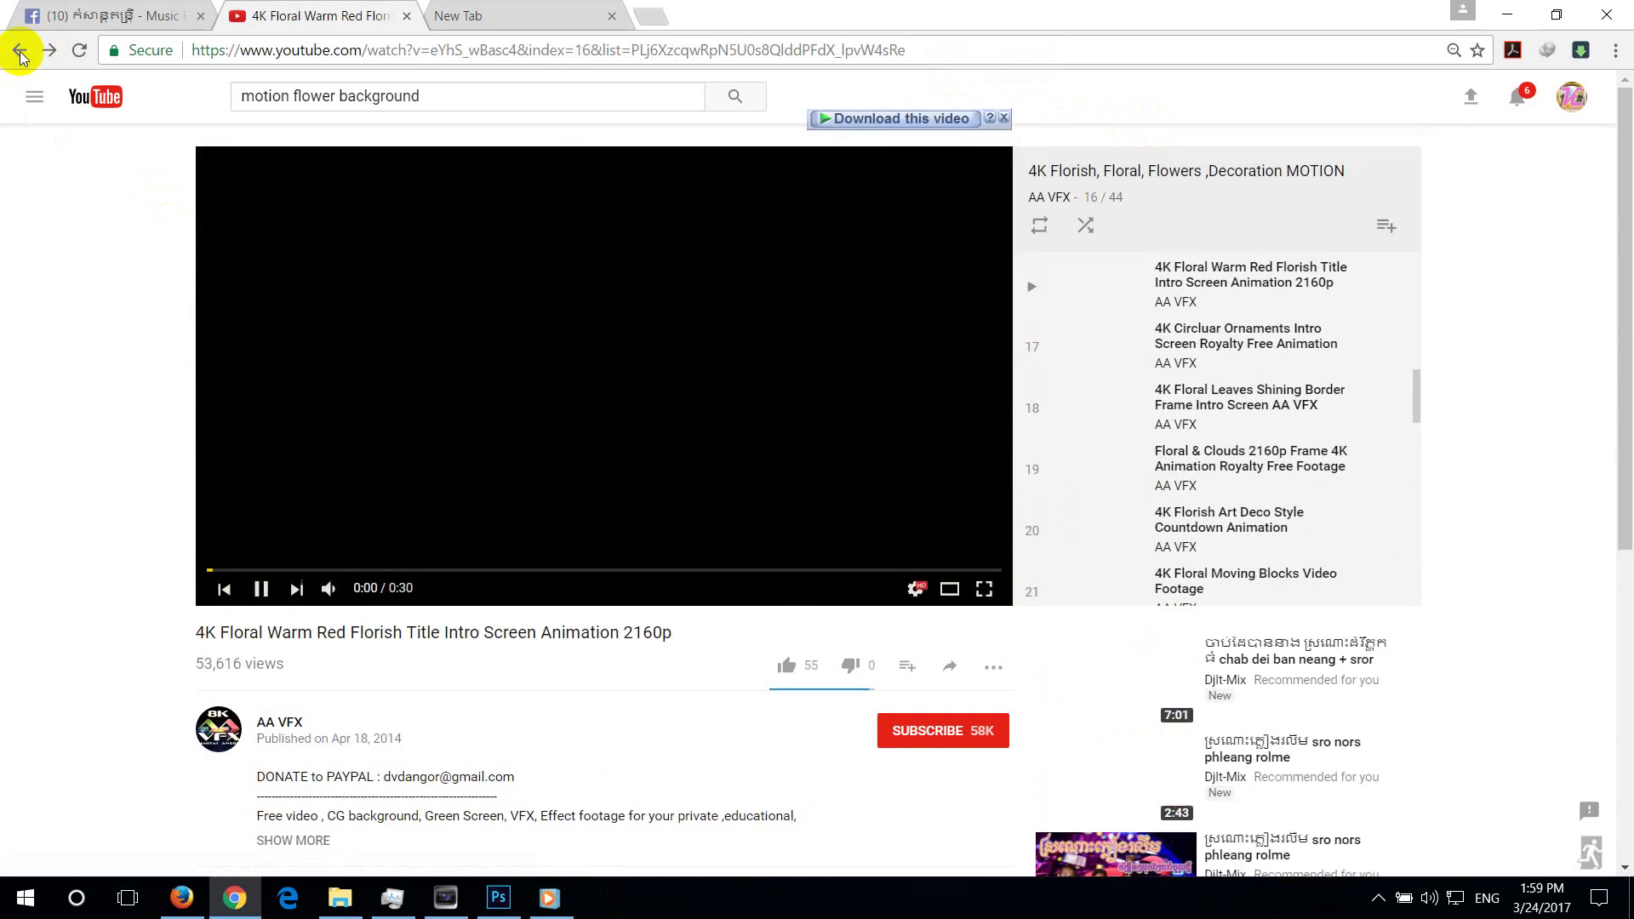
pyautogui.click(18, 51)
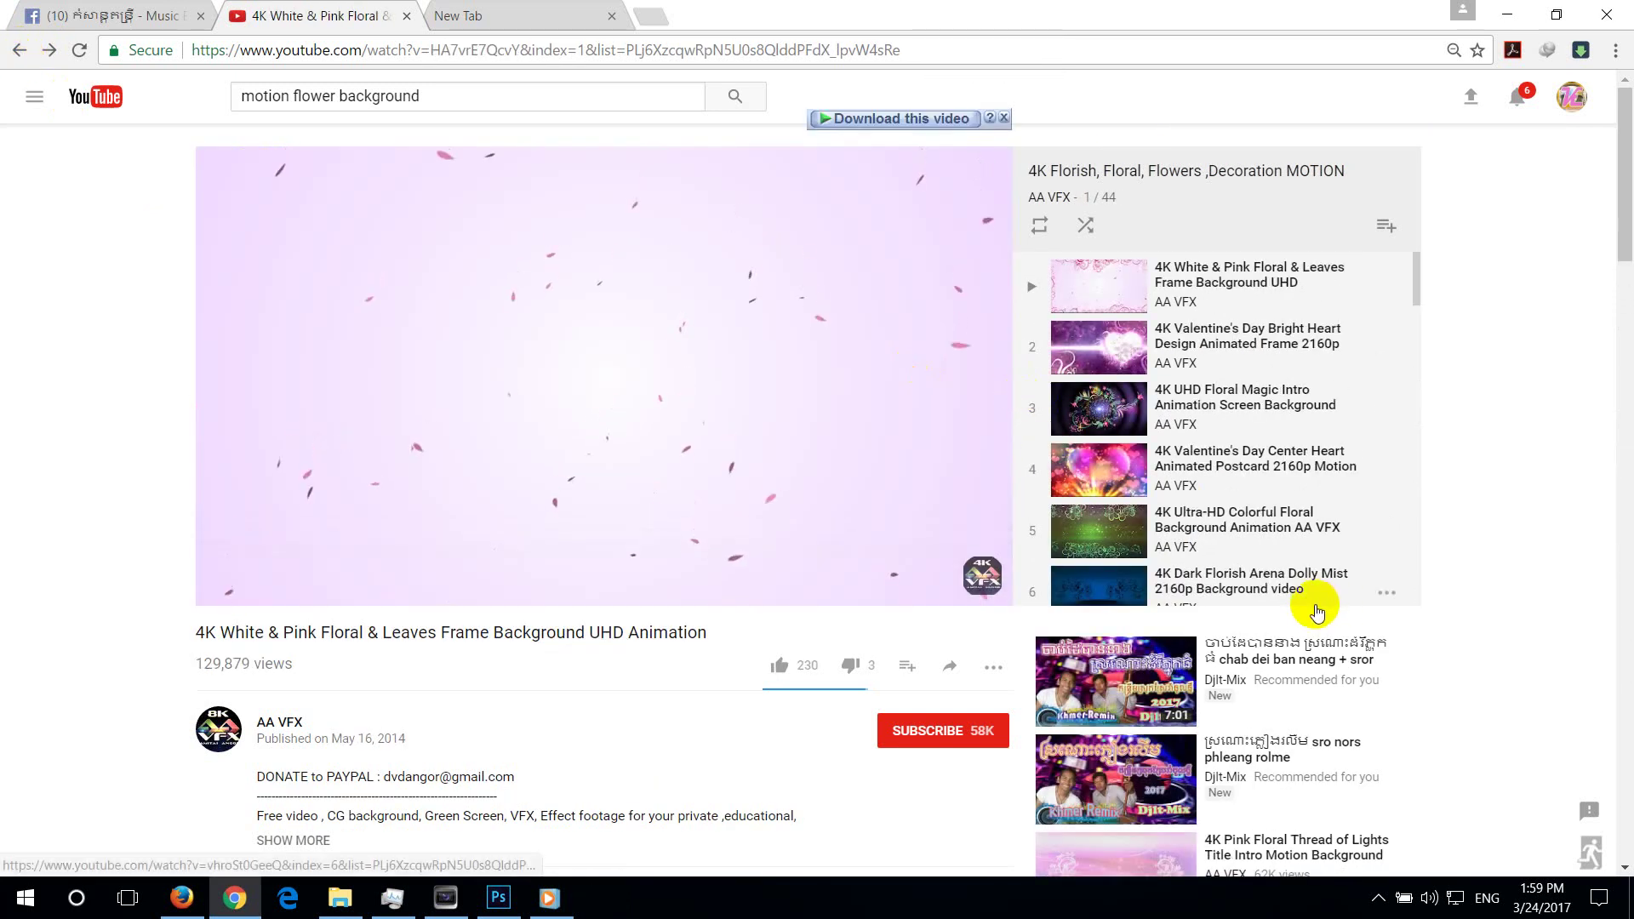
# Play playlist item 3, the 4K UHD Floral Magic Intro, and check its download qualities
pyautogui.click(1108, 410)
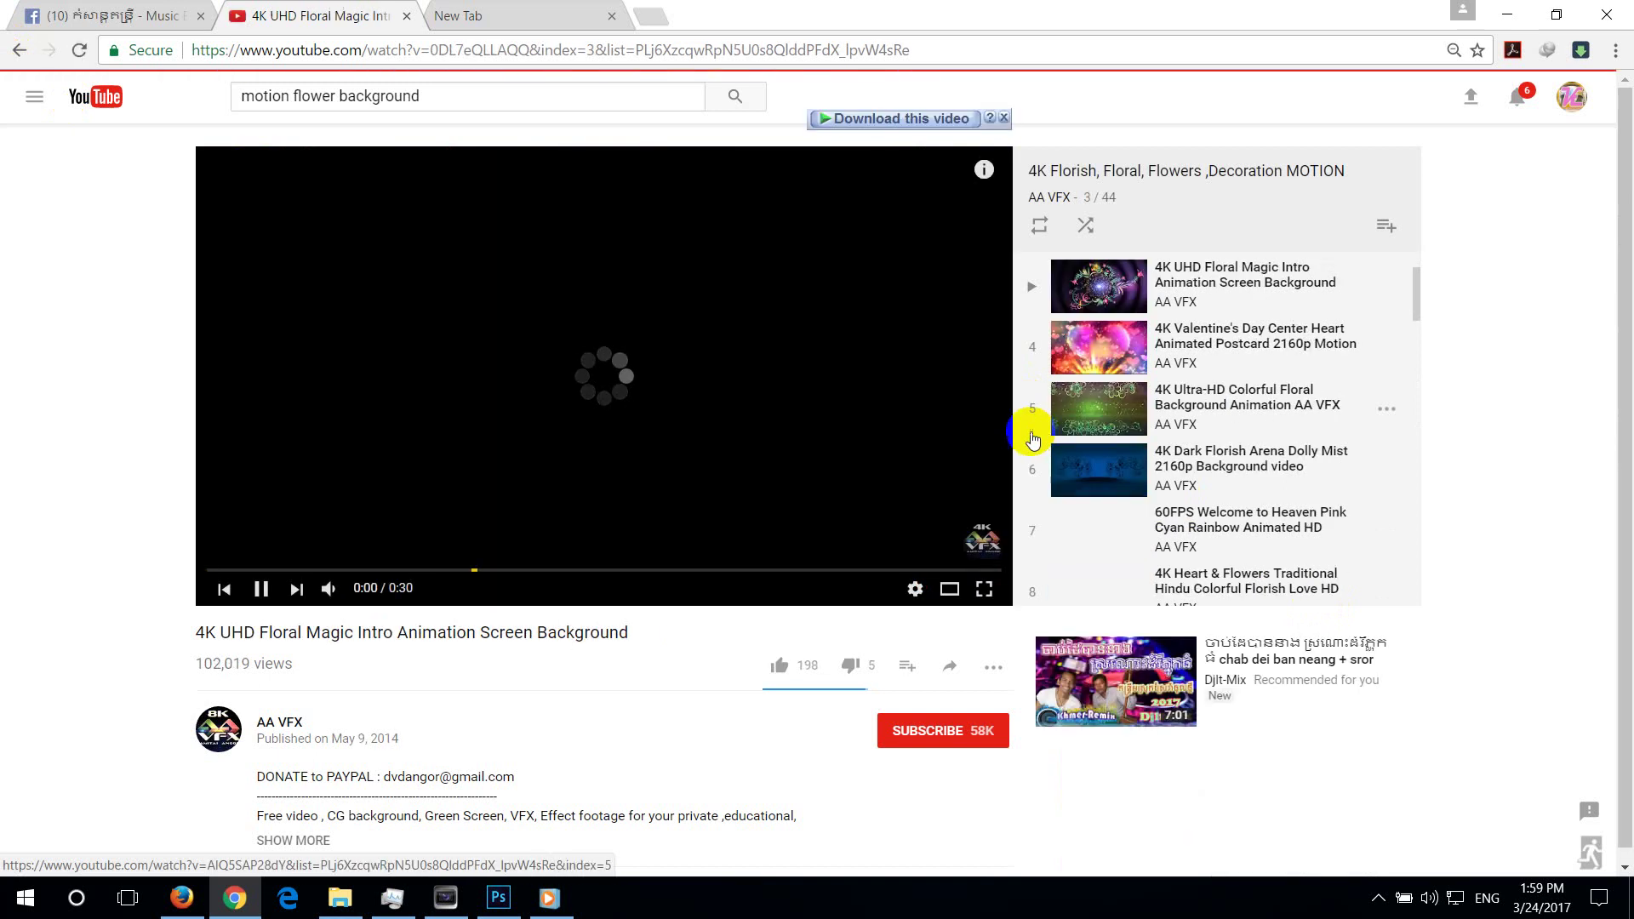
pyautogui.click(602, 503)
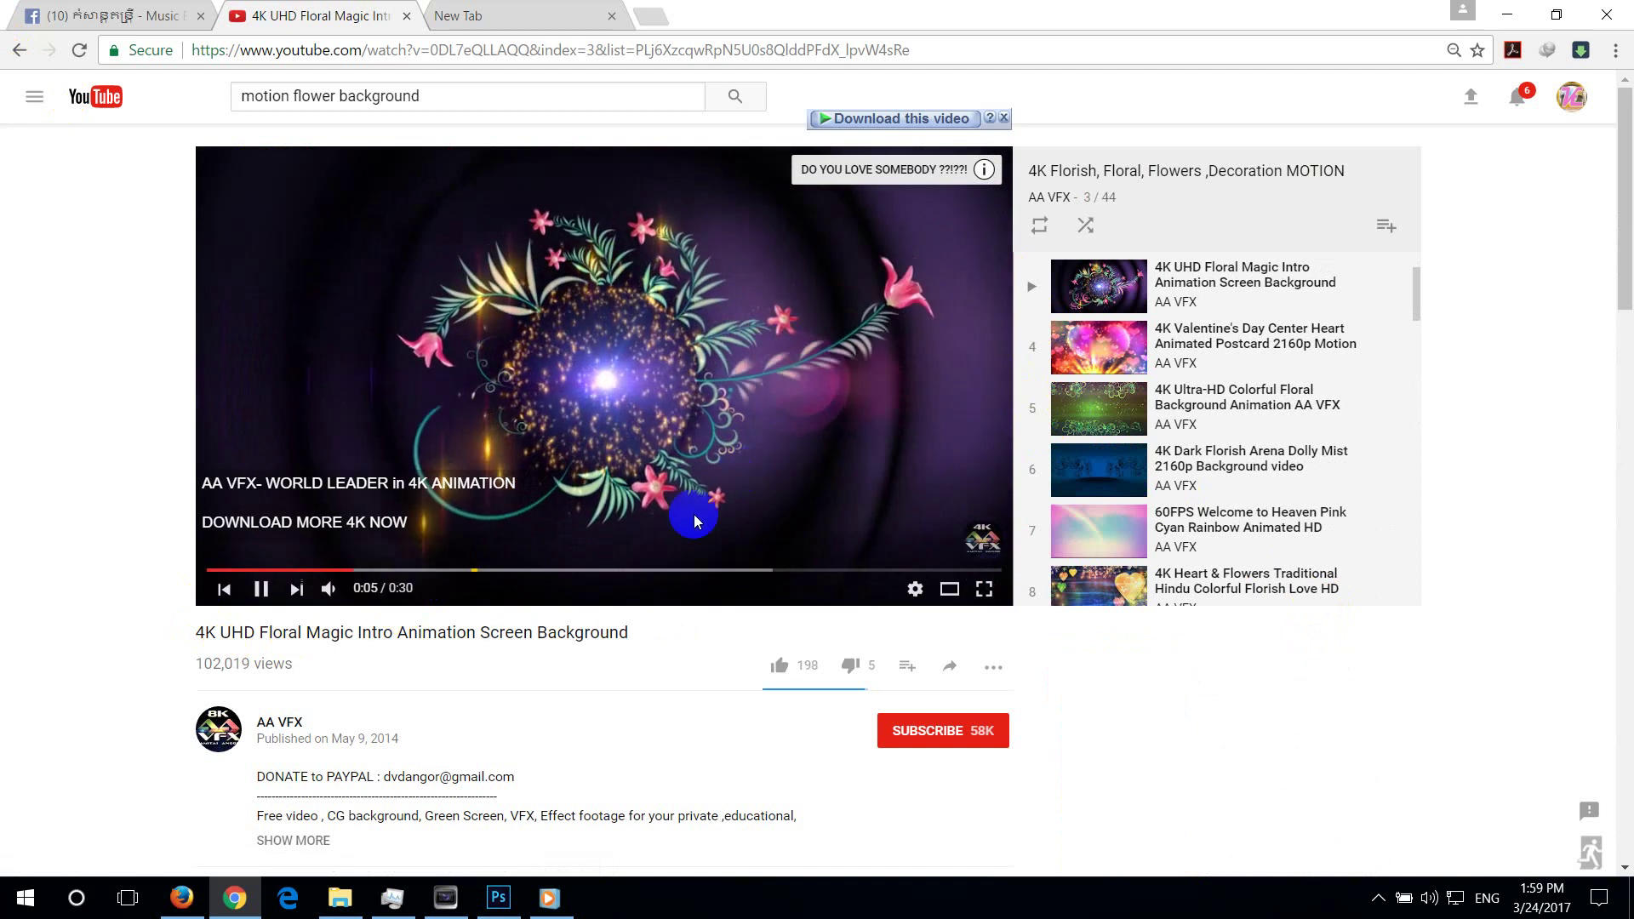
pyautogui.click(904, 120)
pyautogui.click(903, 120)
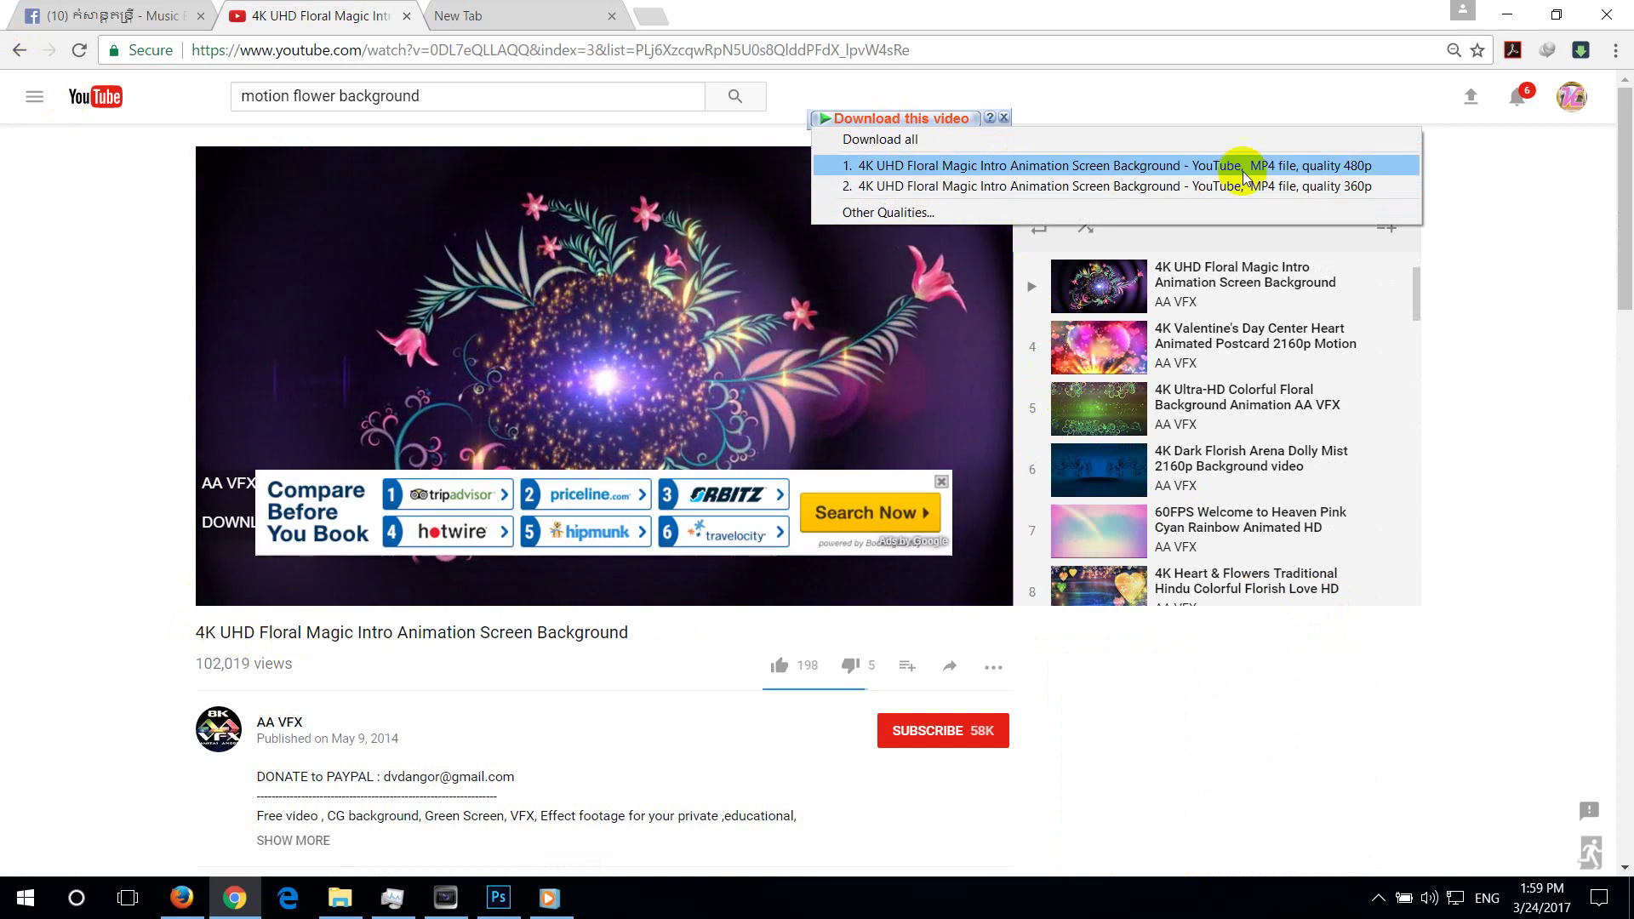
# Check the 4K Ultra-HD Colorful Floral video's download qualities, then open Butterflies and Flowers
pyautogui.click(1210, 400)
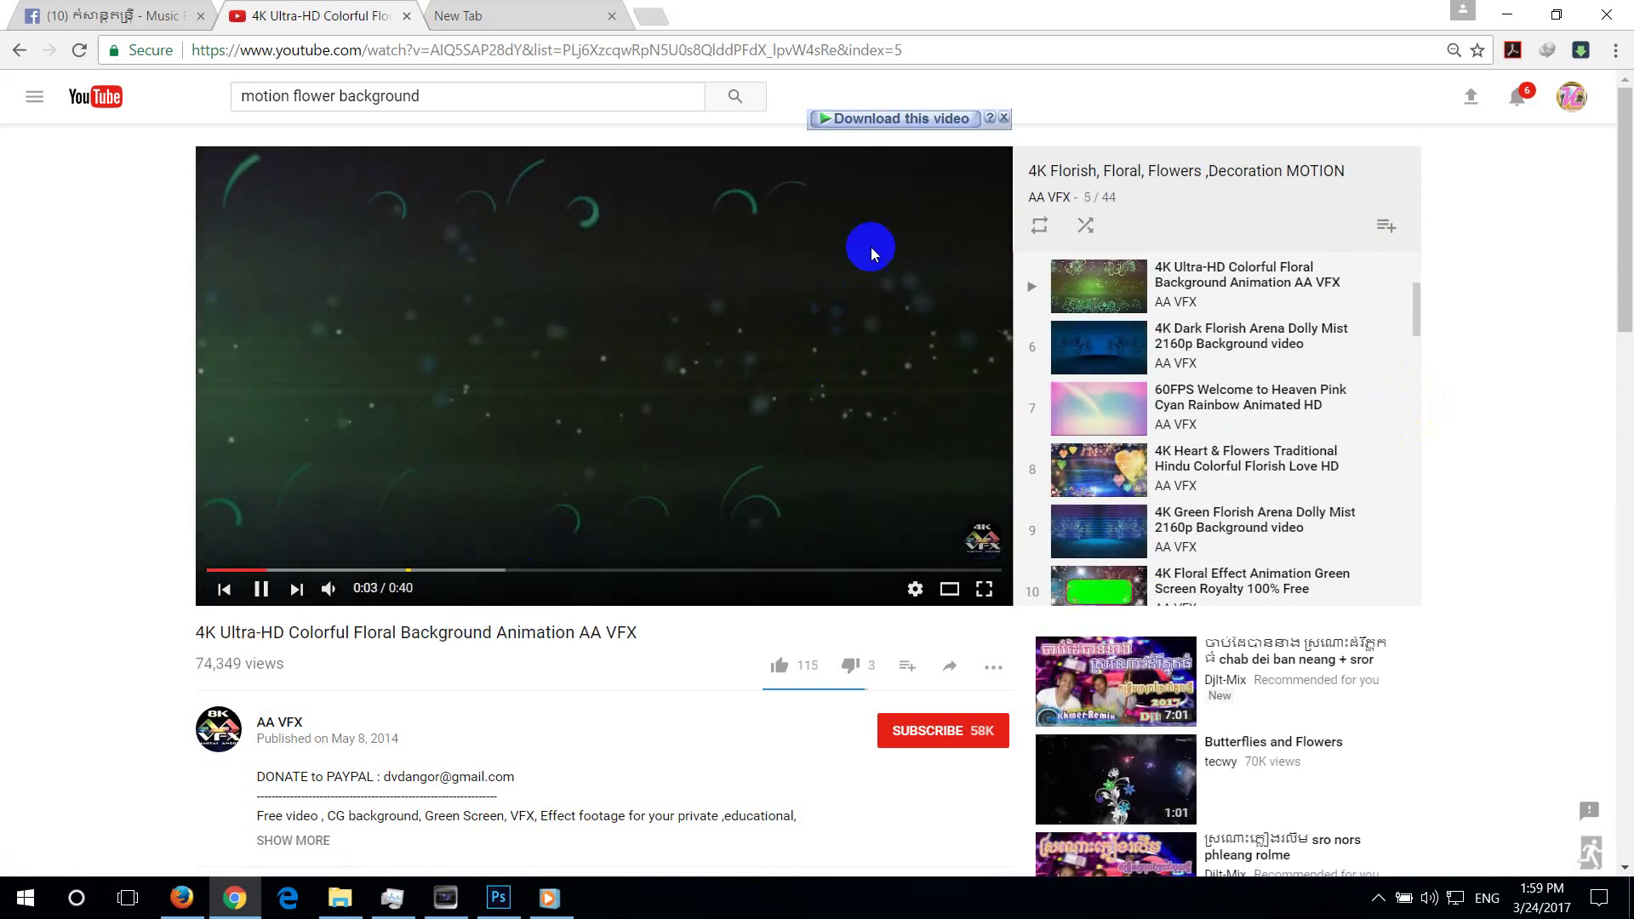
pyautogui.click(943, 126)
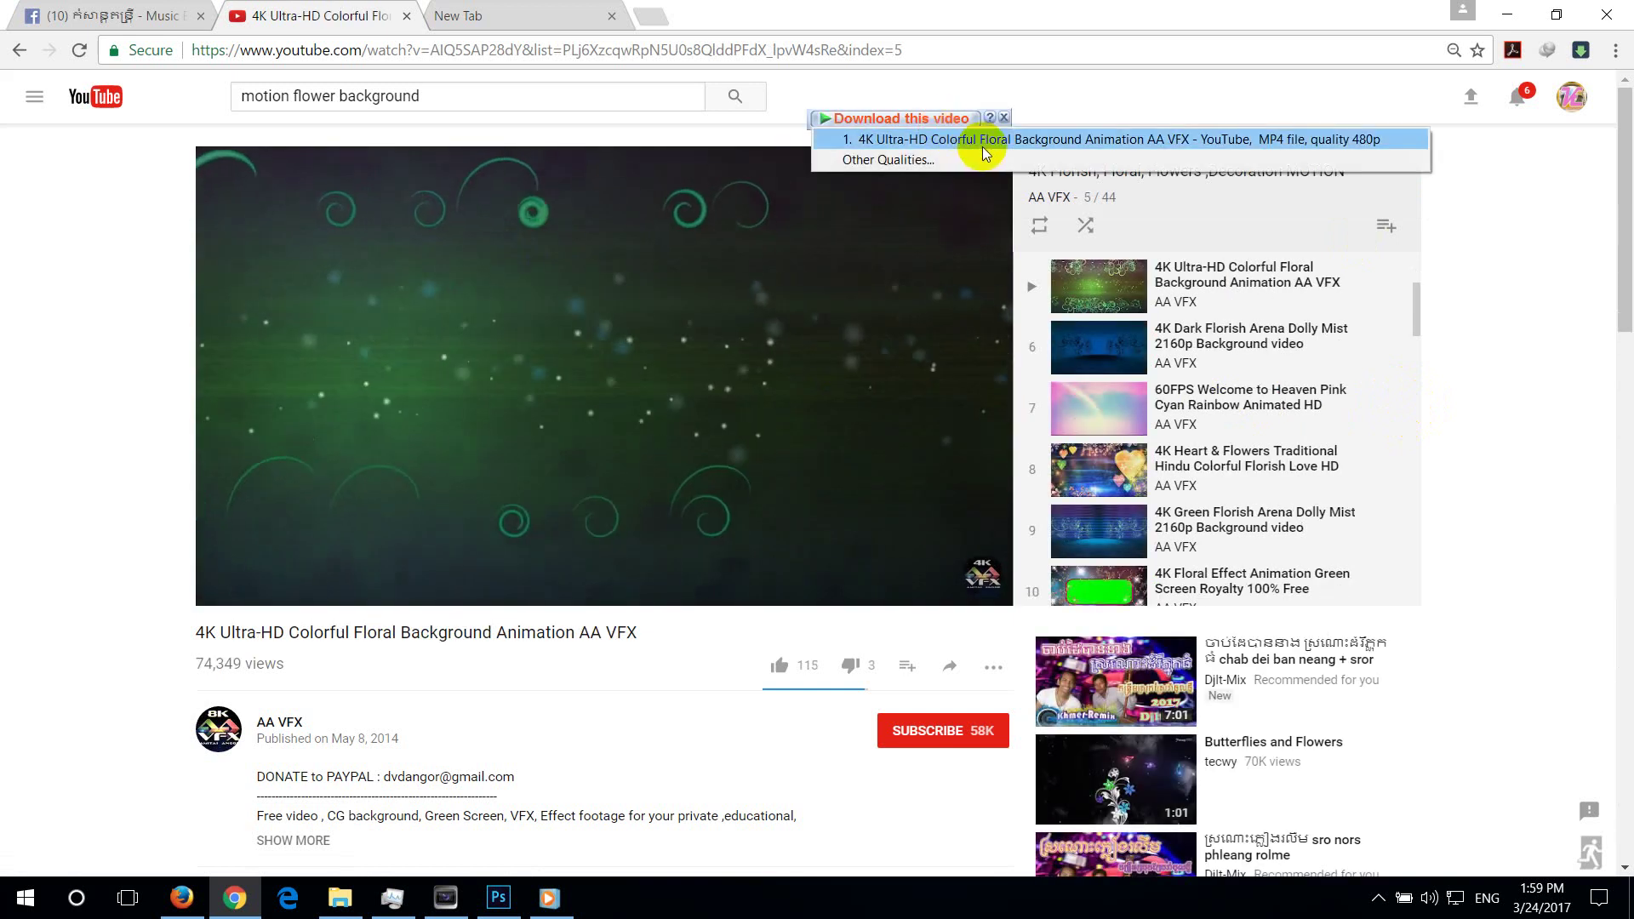
pyautogui.click(895, 486)
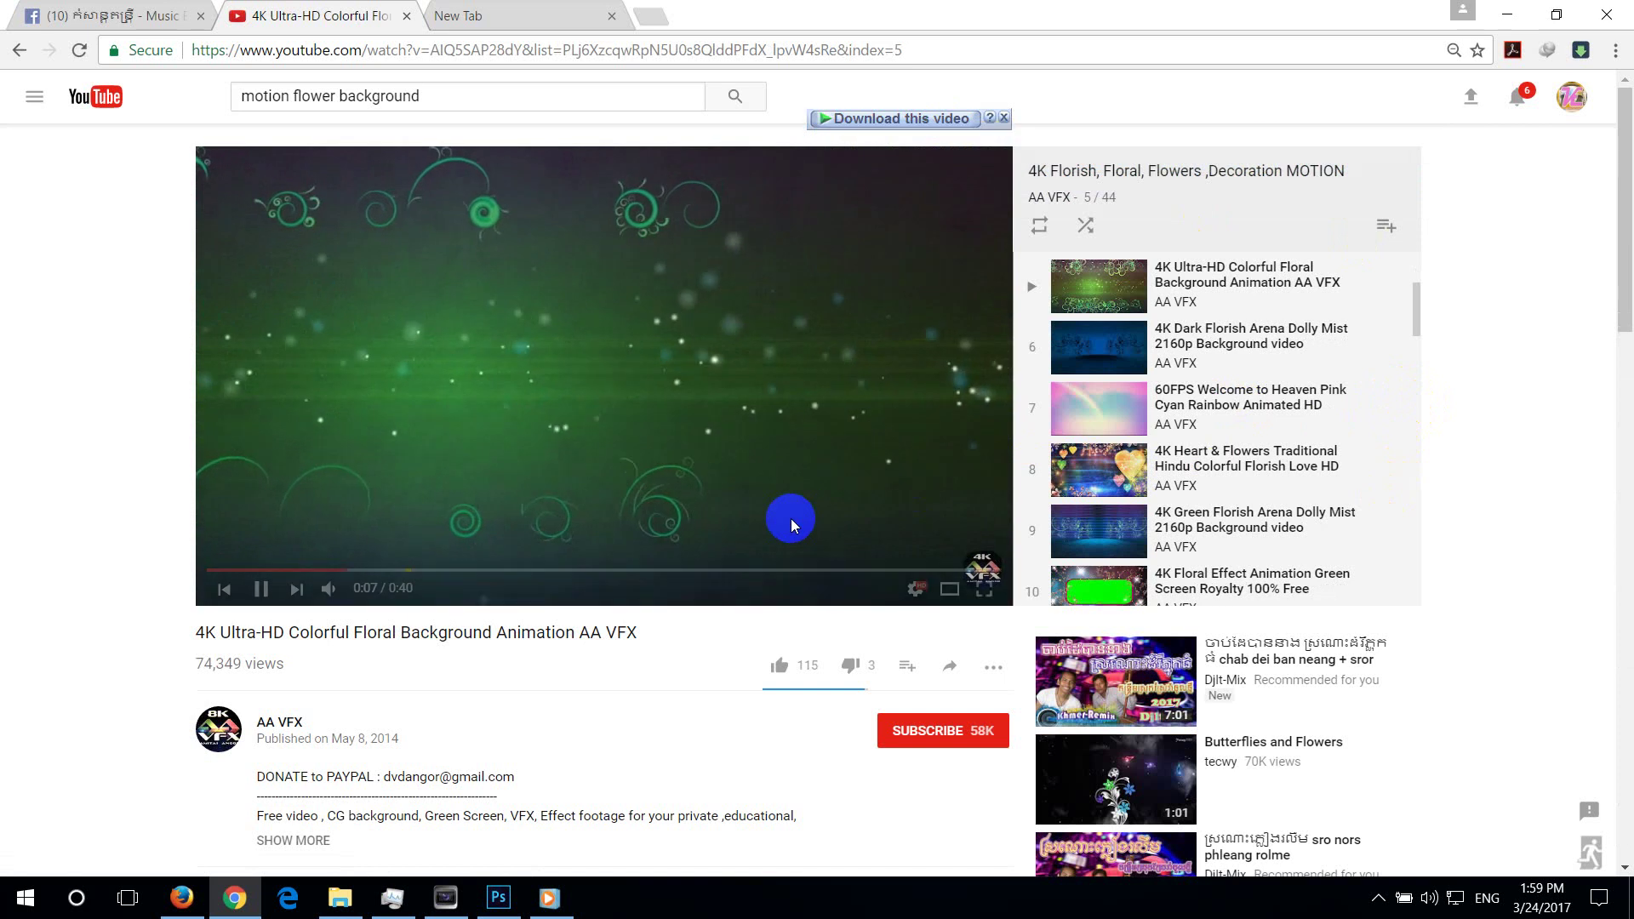
pyautogui.click(789, 518)
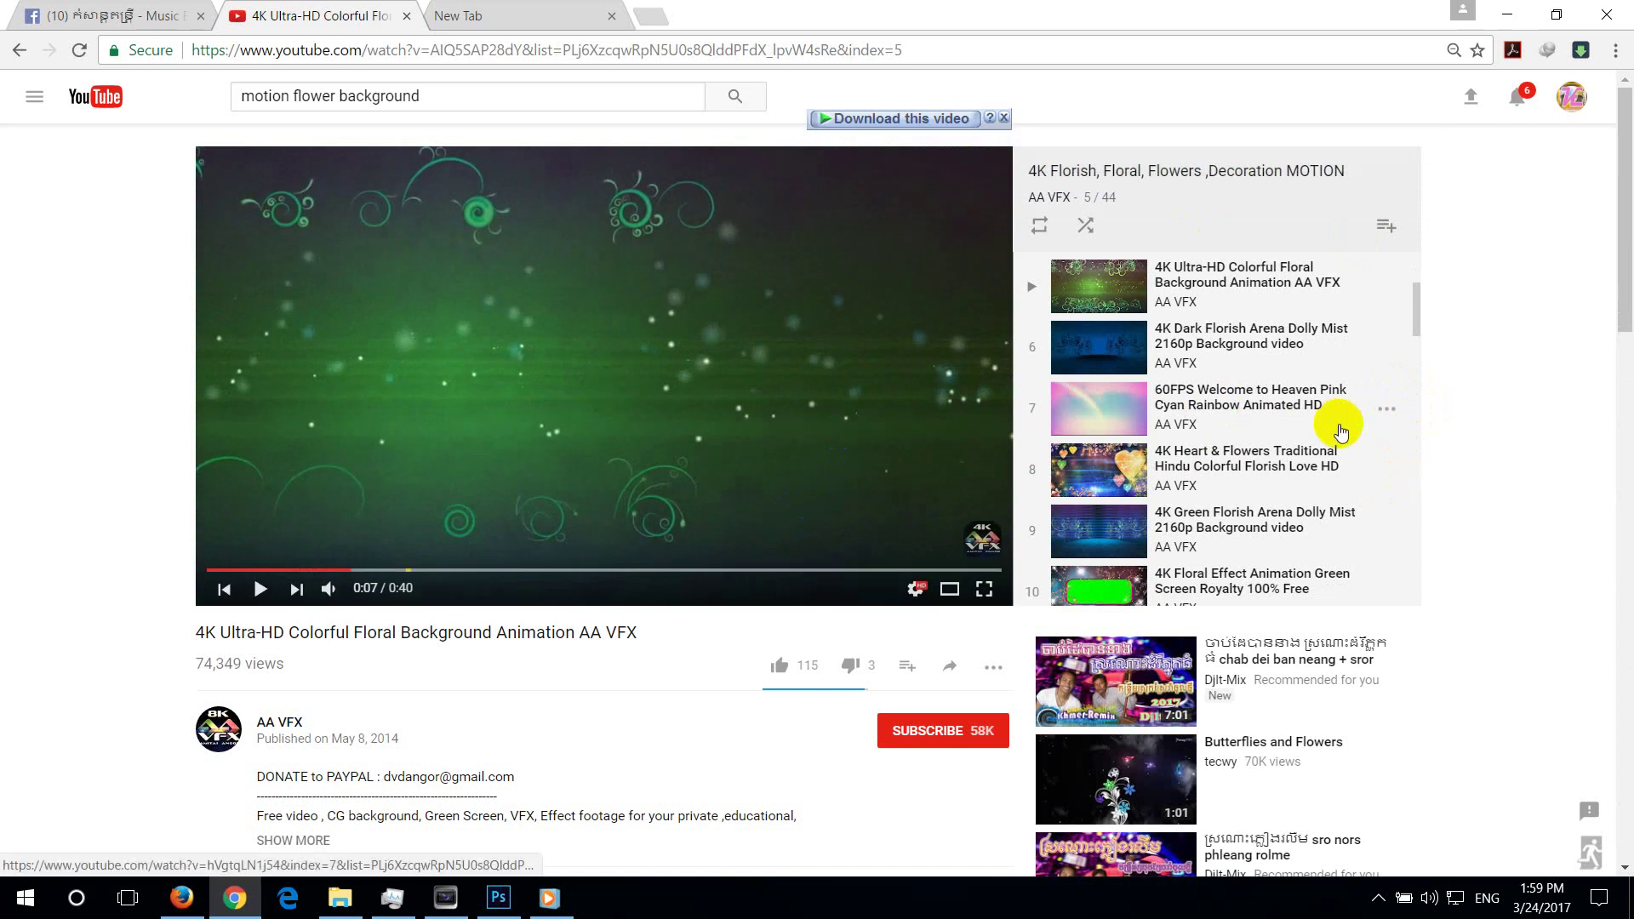
pyautogui.click(1130, 793)
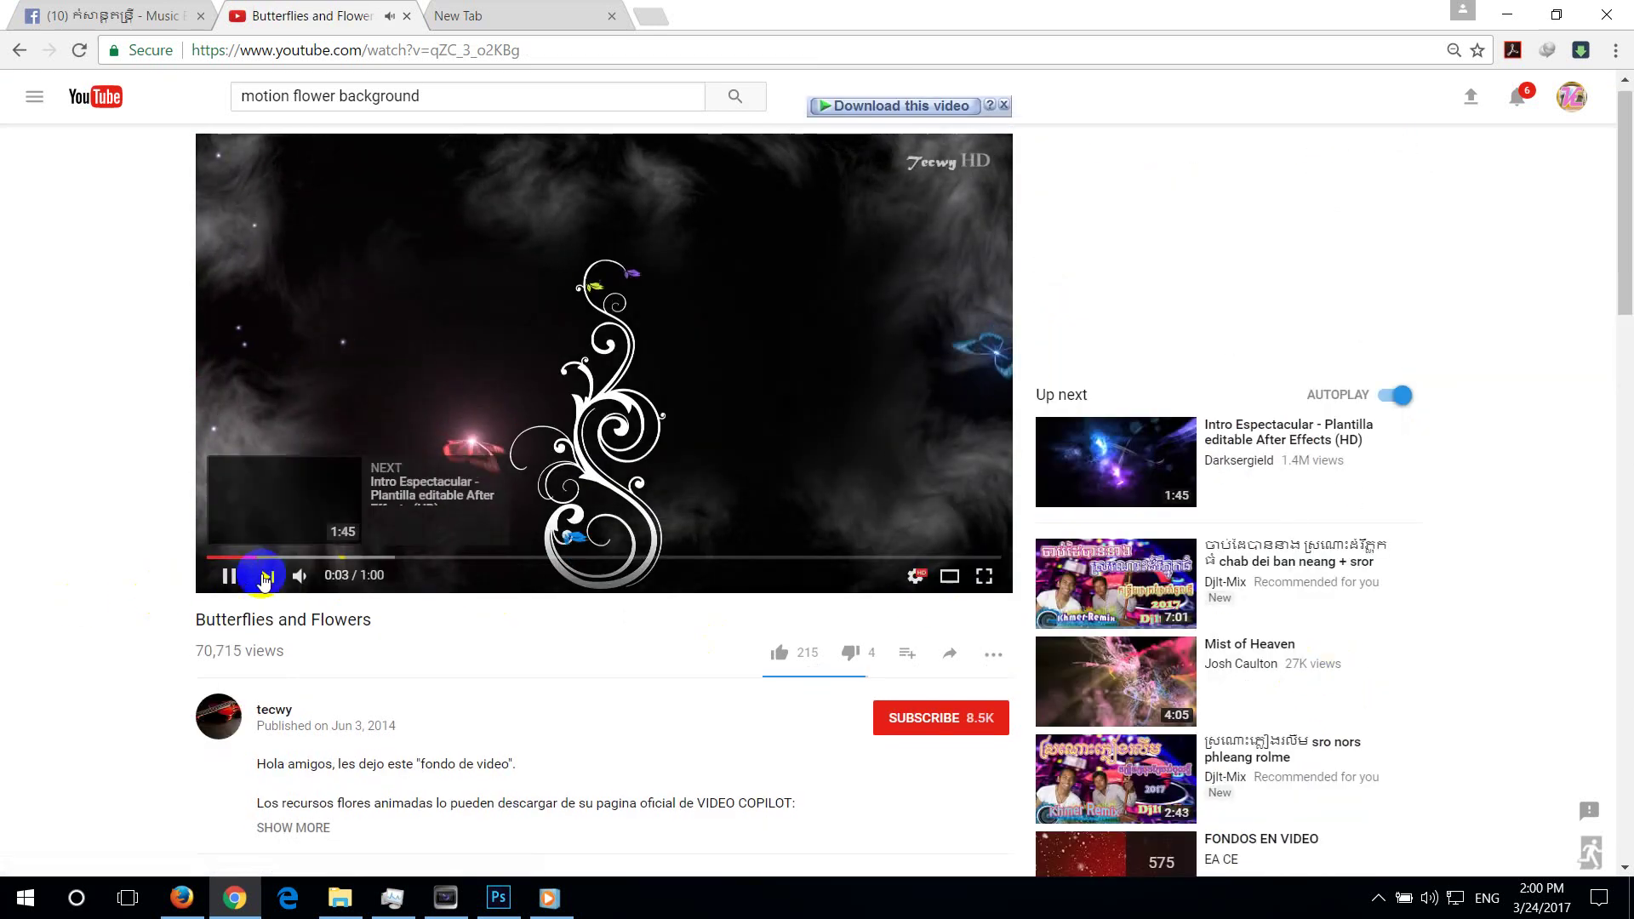
# Save Butterflies and Flowers as a 1080p MKV with IDM, then restore the Khmer-Remix video player
pyautogui.click(230, 577)
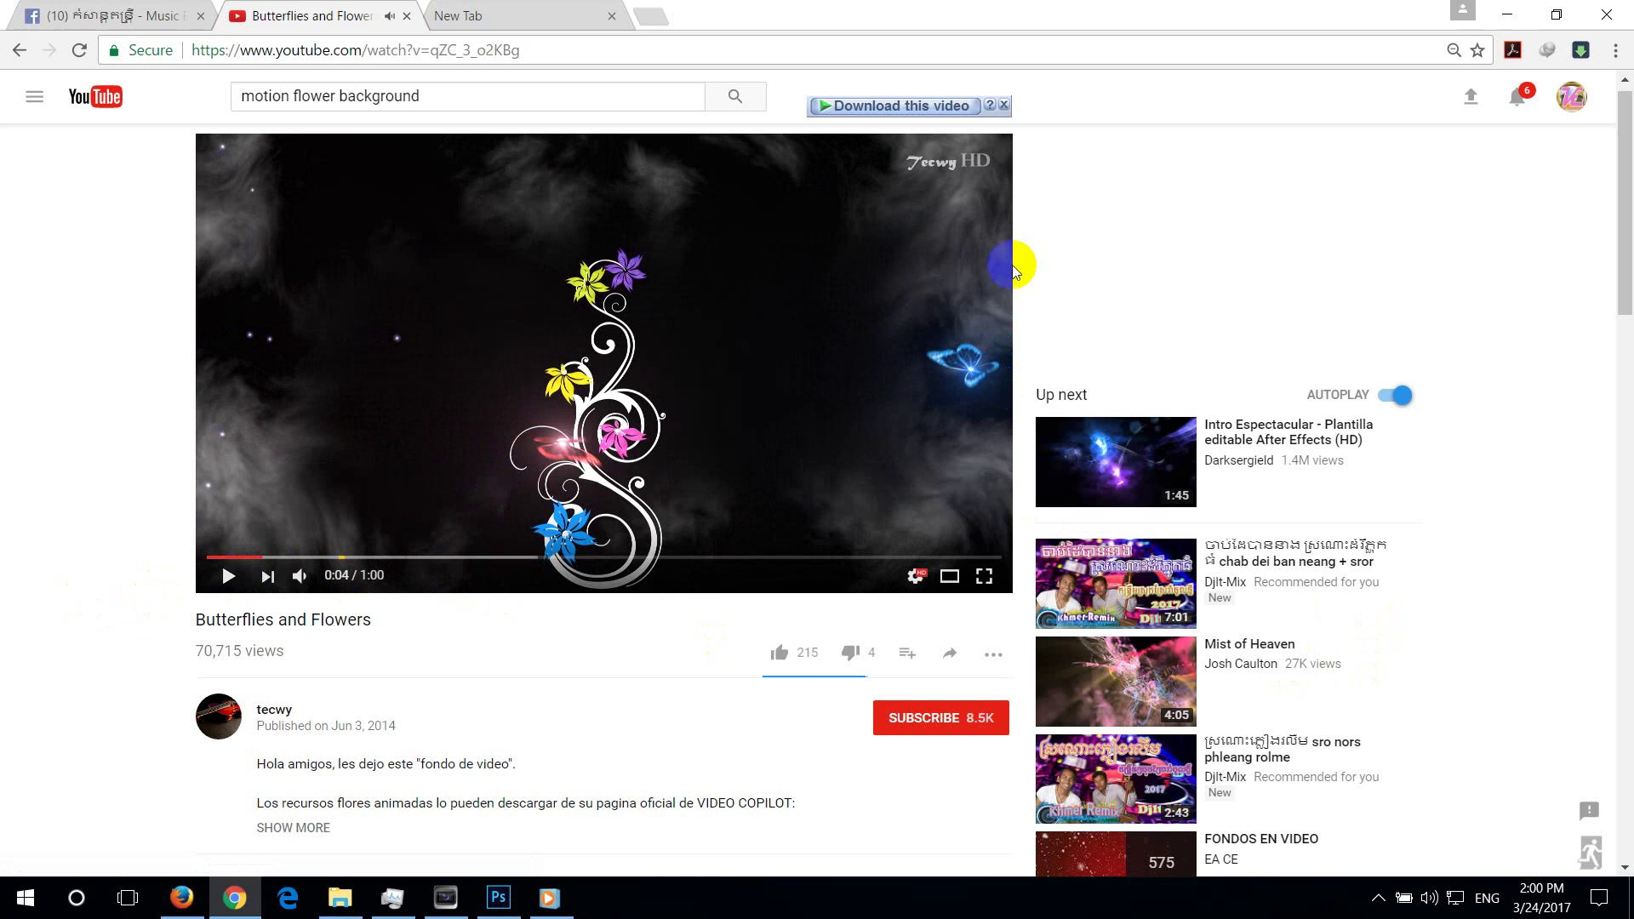
pyautogui.click(908, 114)
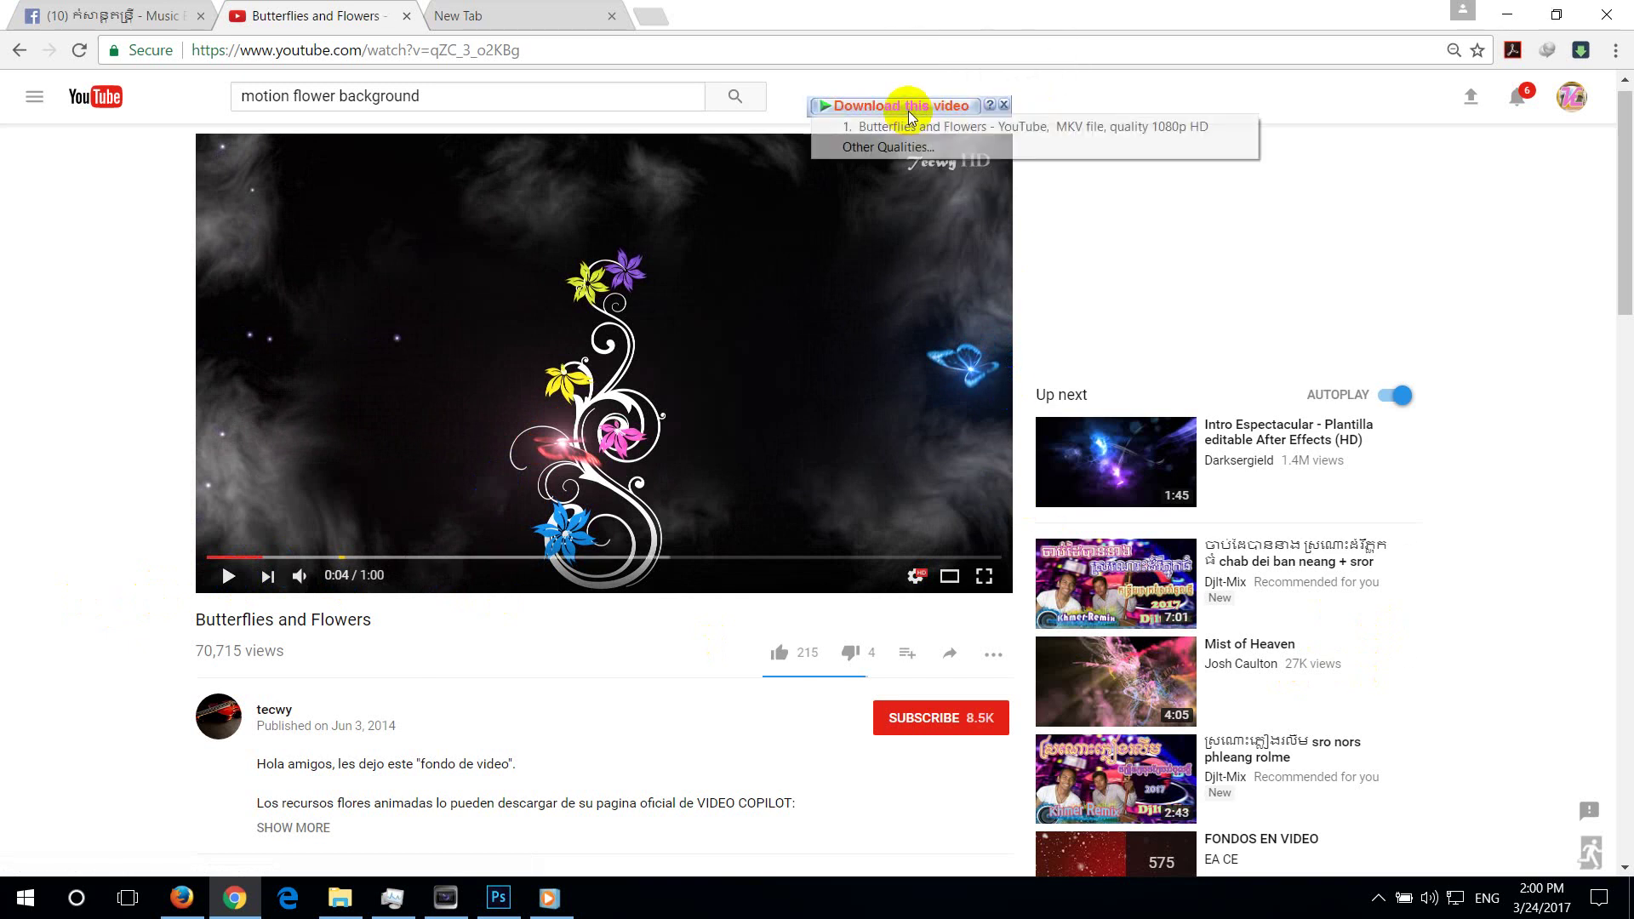
pyautogui.click(1033, 131)
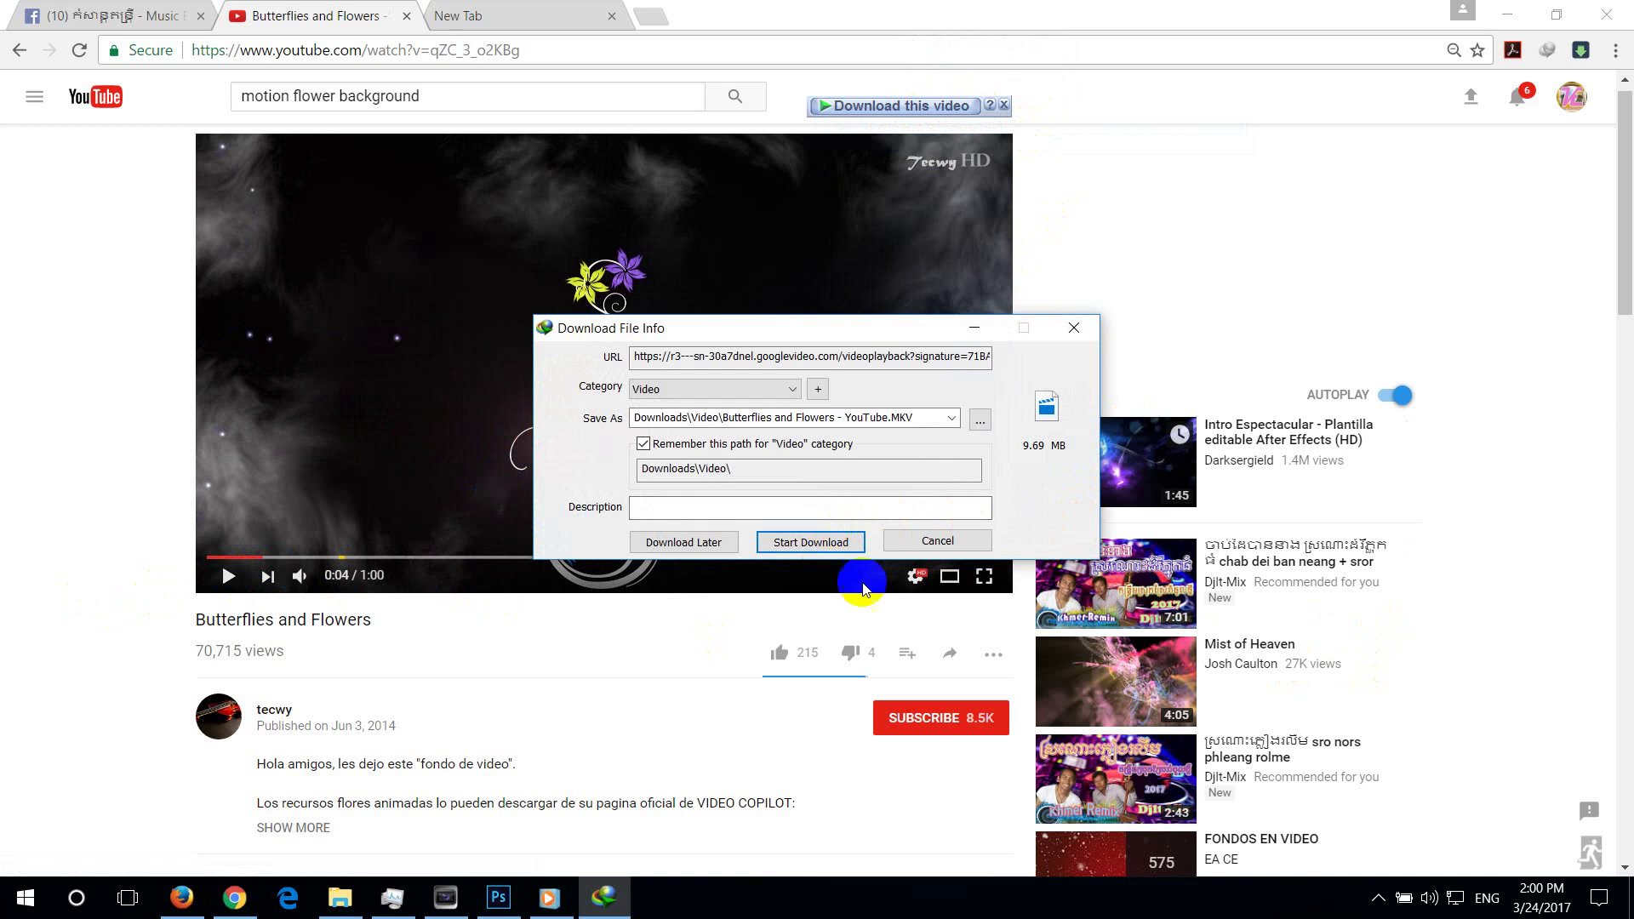
pyautogui.click(826, 549)
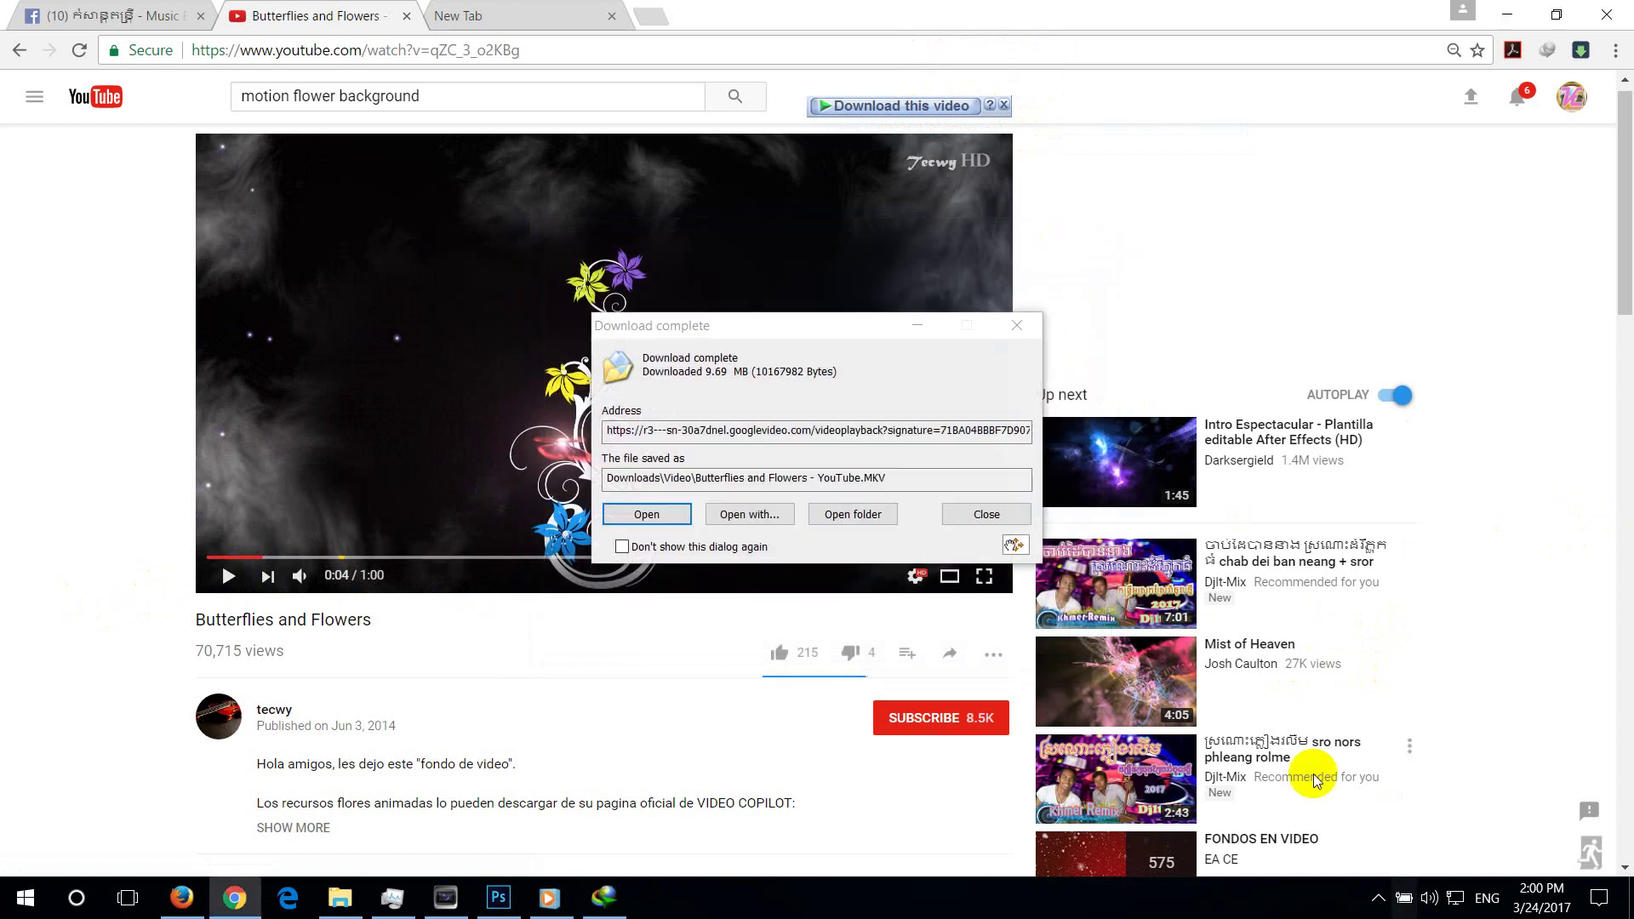
pyautogui.click(980, 514)
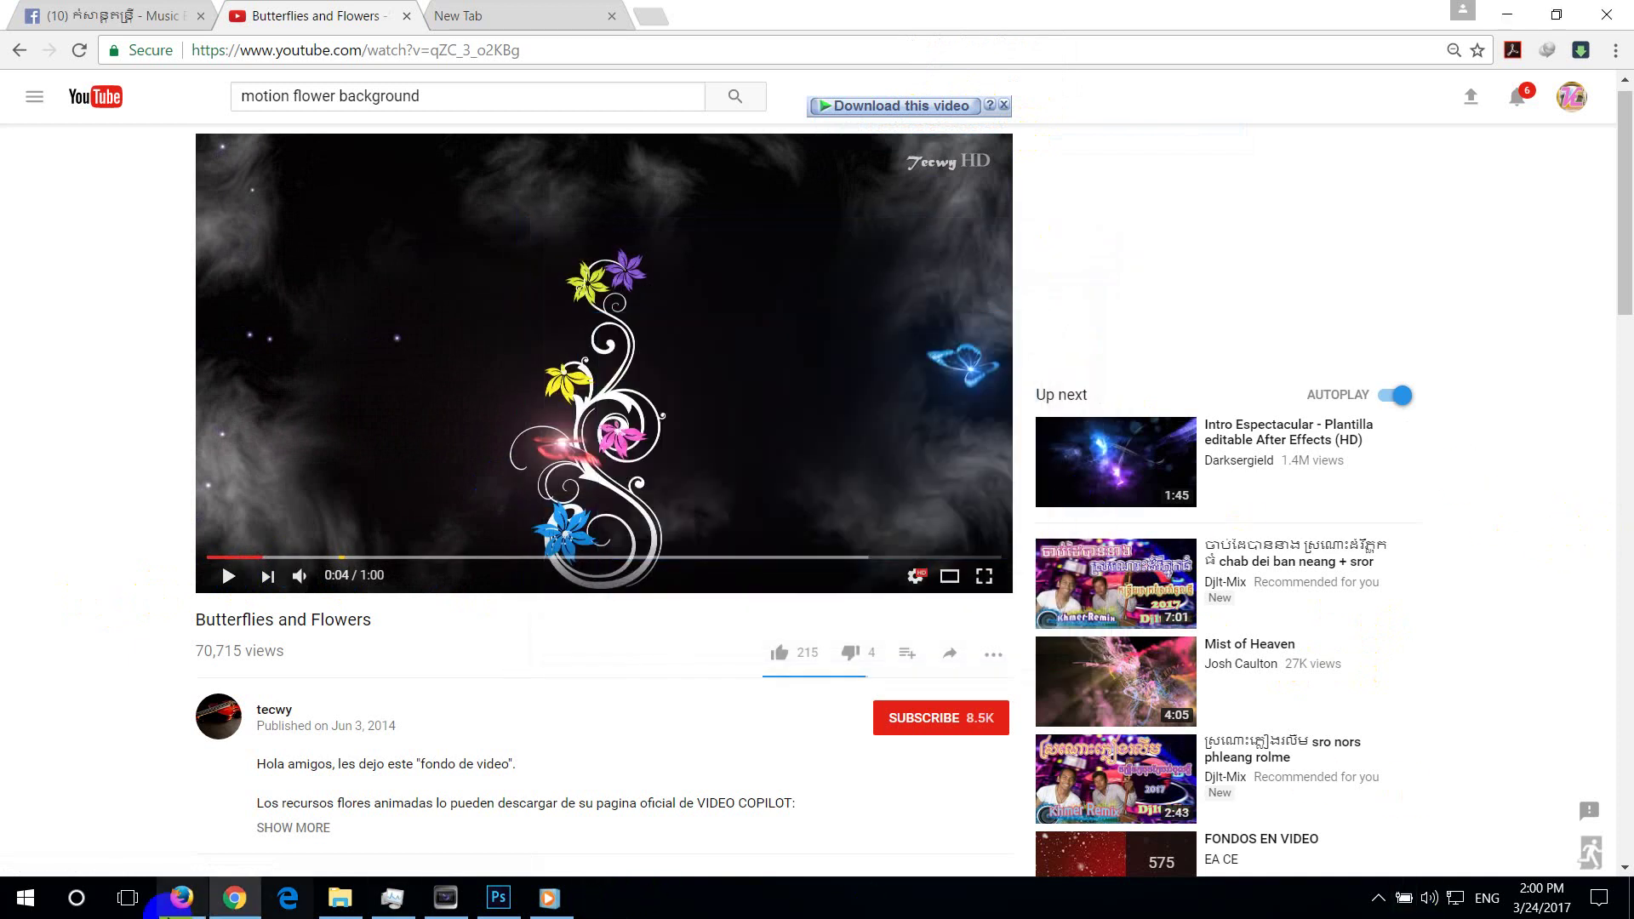
pyautogui.click(549, 898)
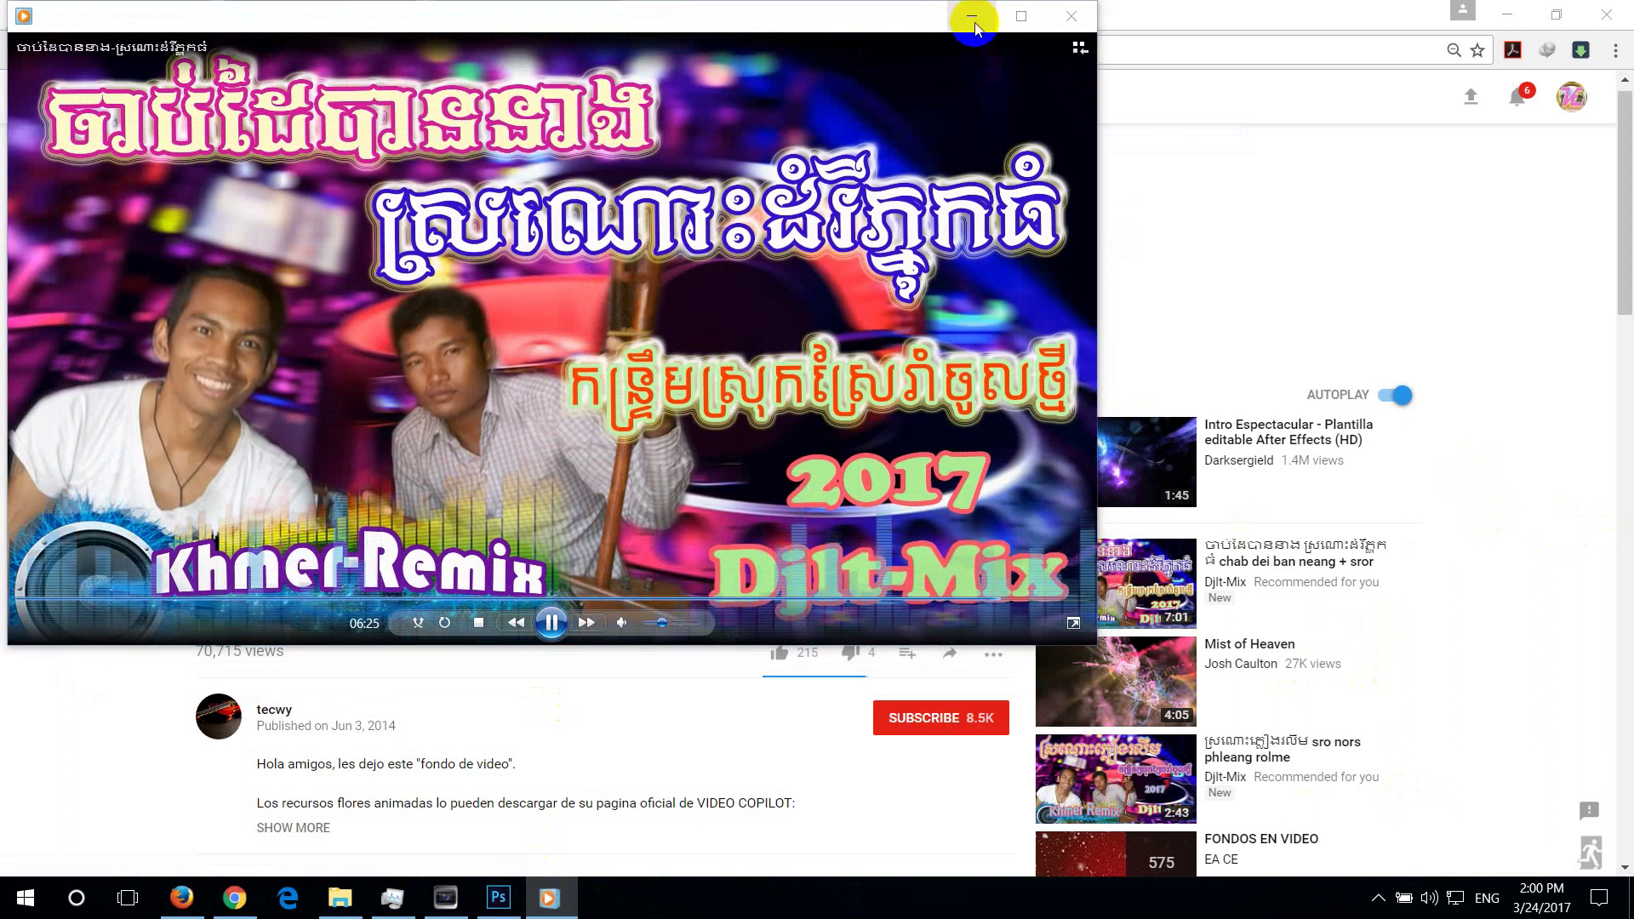
# Pause and close the Khmer-Remix media player, then open the sro nors phleang rolme recommendation
pyautogui.click(552, 622)
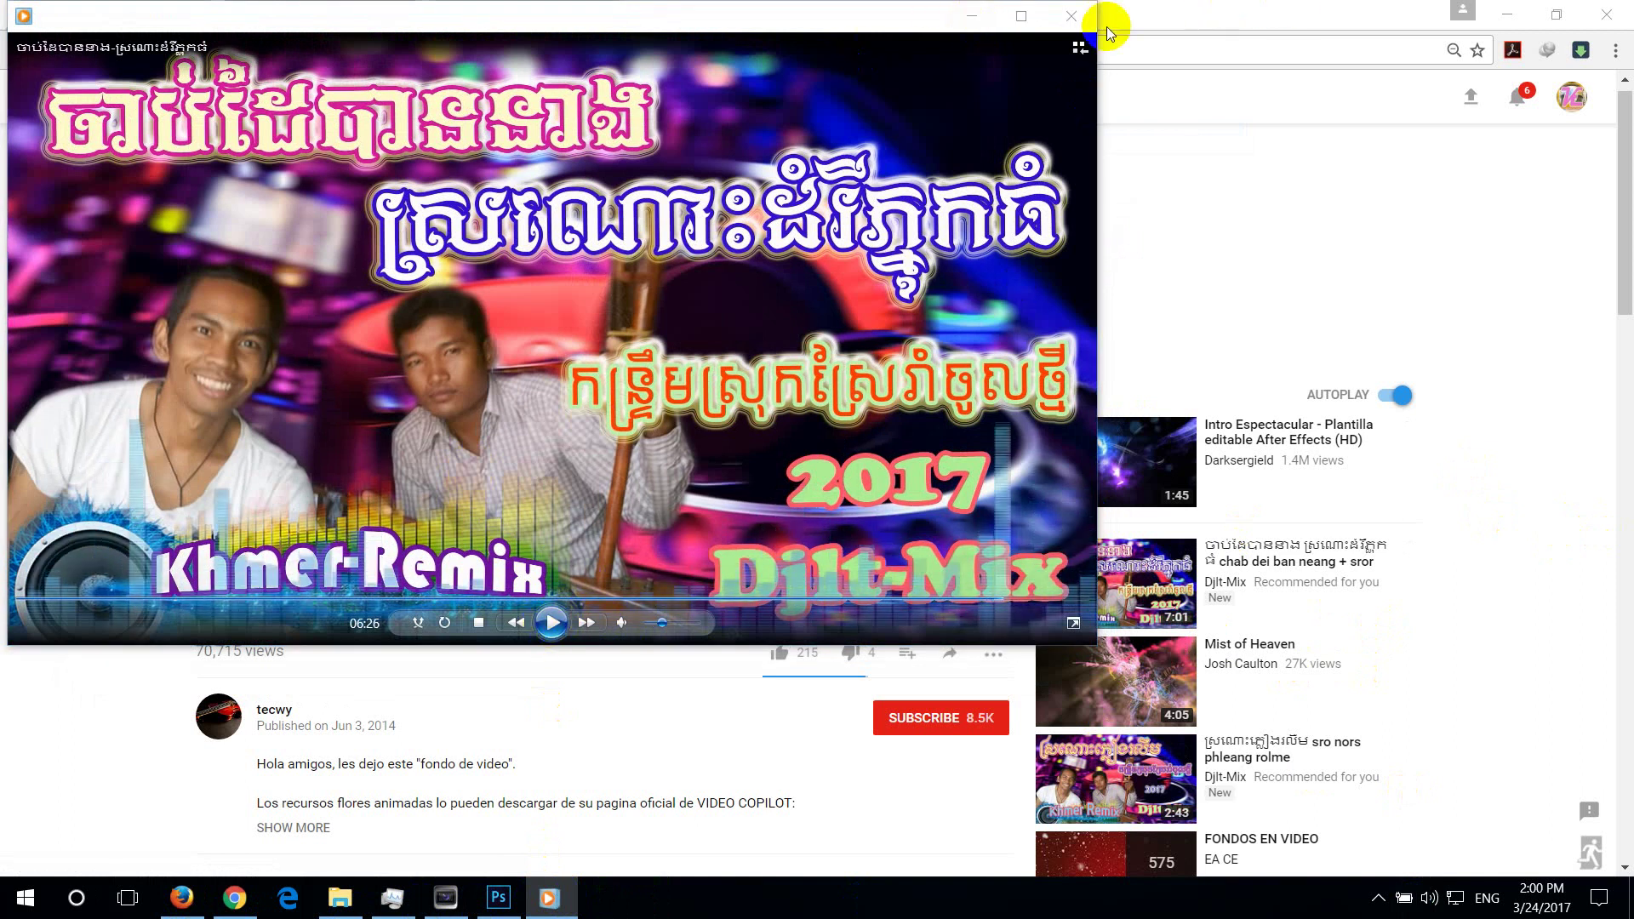
pyautogui.click(1070, 16)
pyautogui.click(1122, 774)
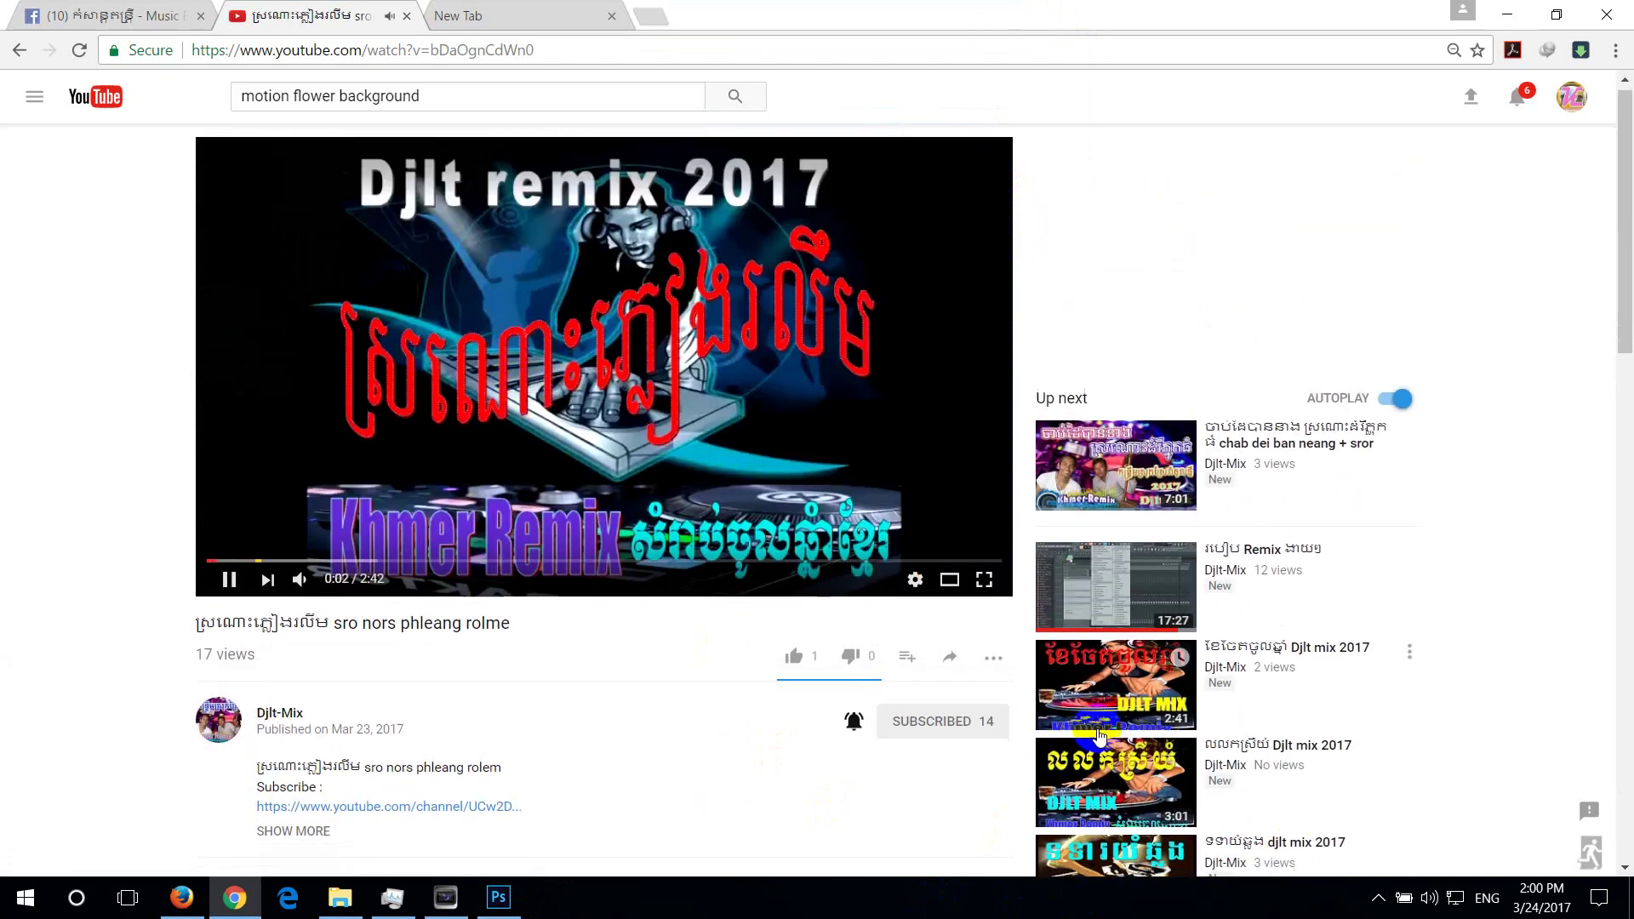
pyautogui.scroll(-2, 1156, 850)
pyautogui.scroll(2, 1158, 804)
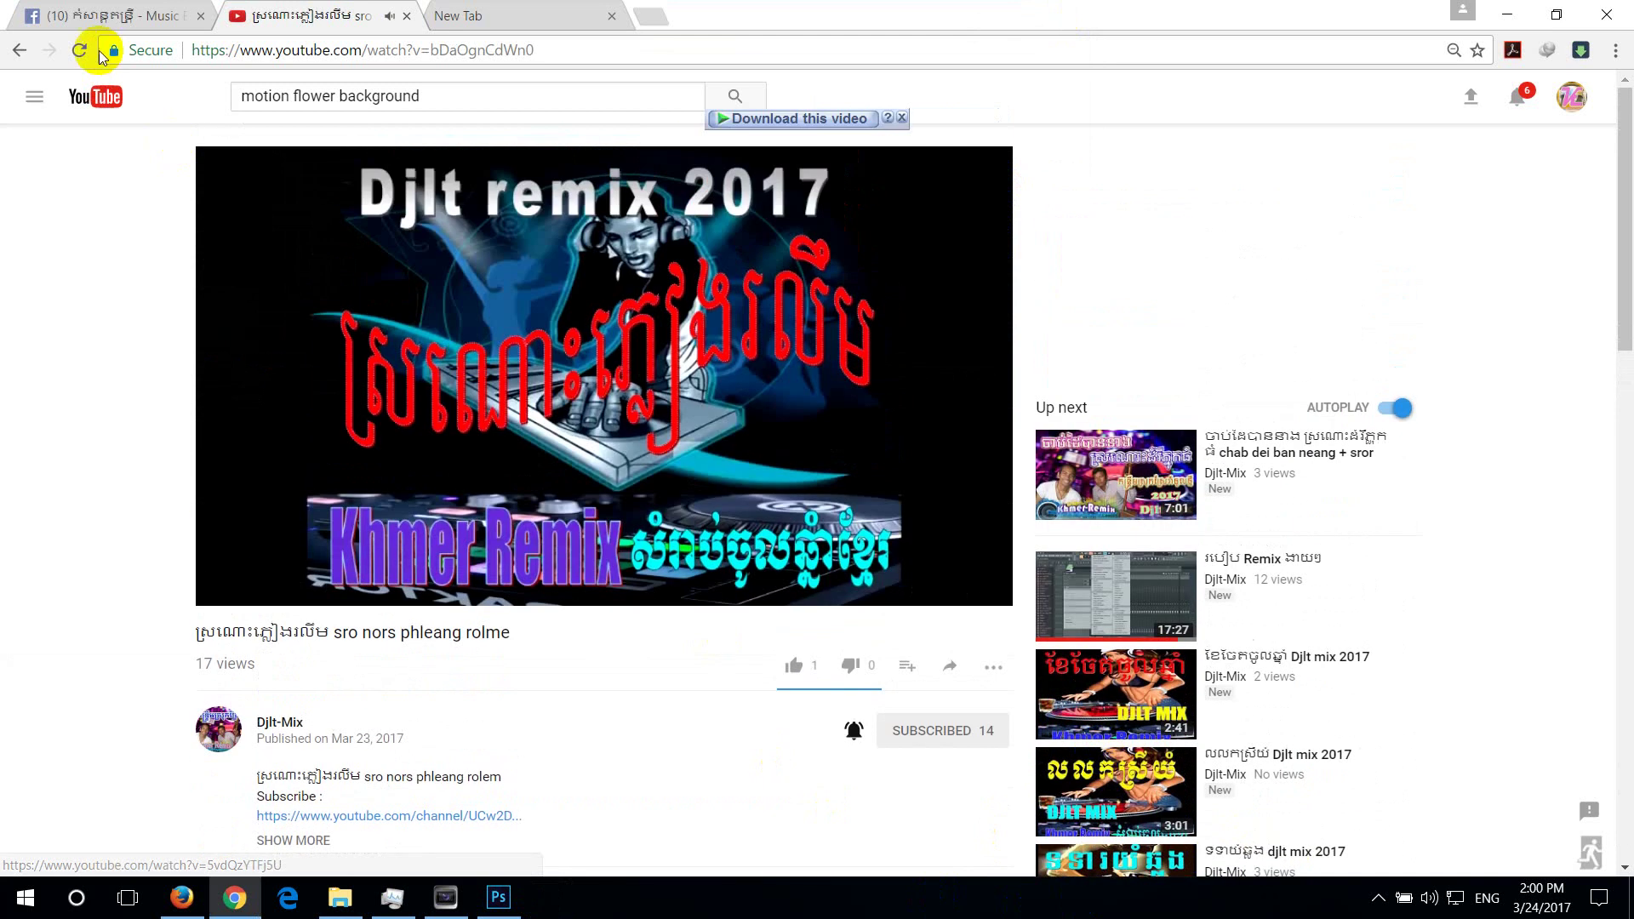
# Return briefly to Butterflies and Flowers, then reopen sro nors phleang rolme and scroll its page
pyautogui.click(20, 50)
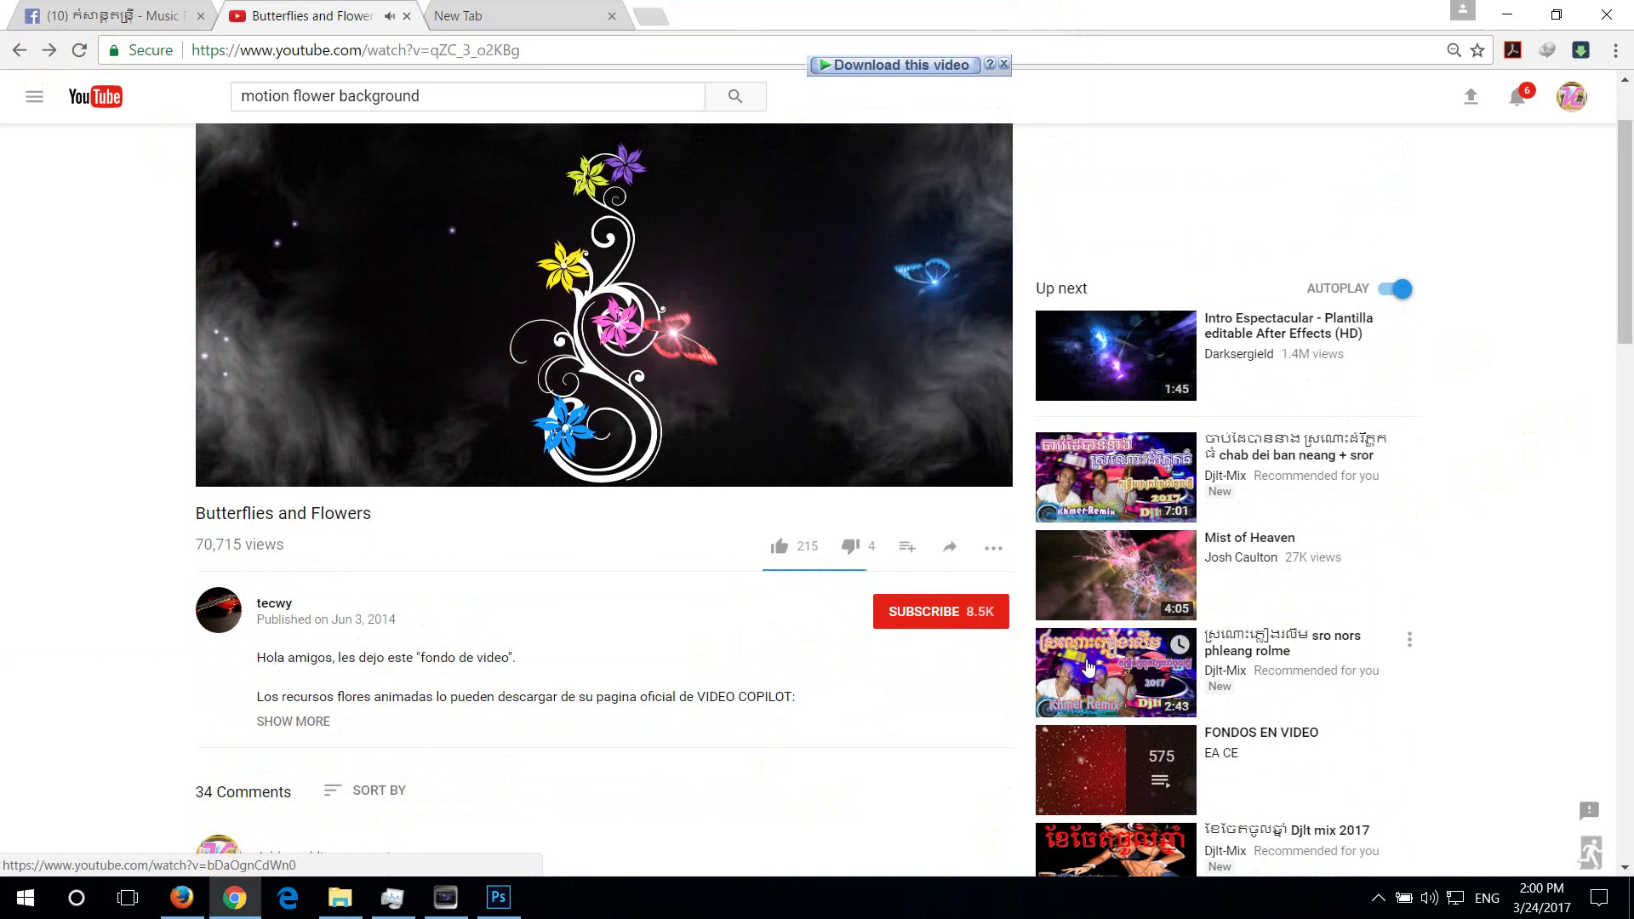
pyautogui.click(1087, 664)
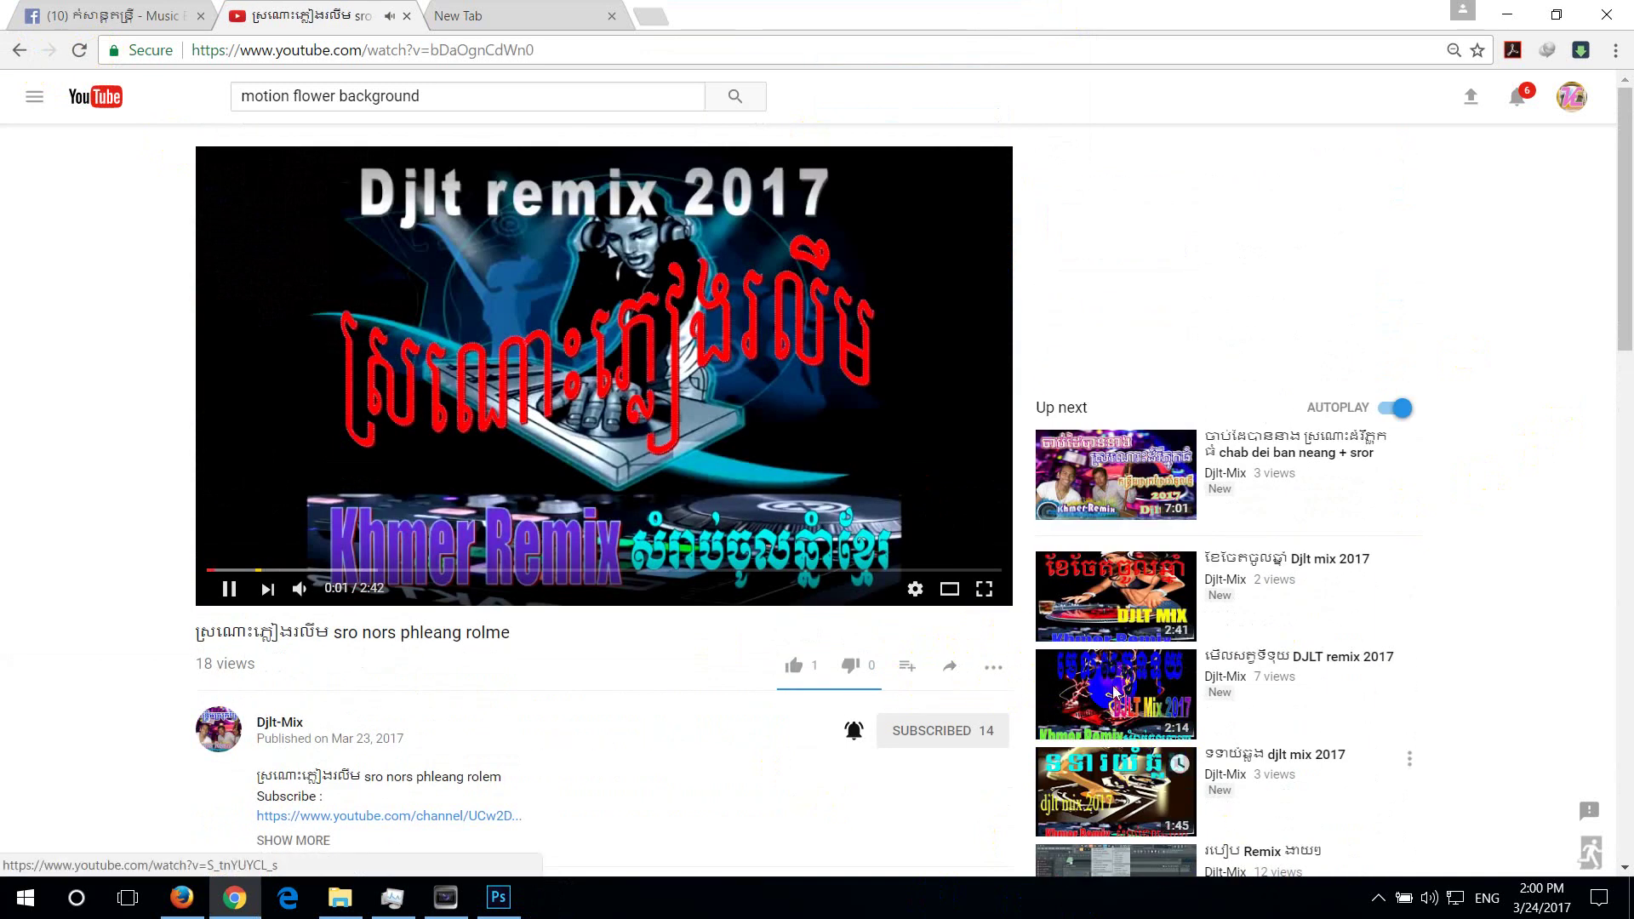
pyautogui.scroll(-1, 1120, 646)
pyautogui.scroll(-1, 886, 547)
pyautogui.scroll(2, 496, 513)
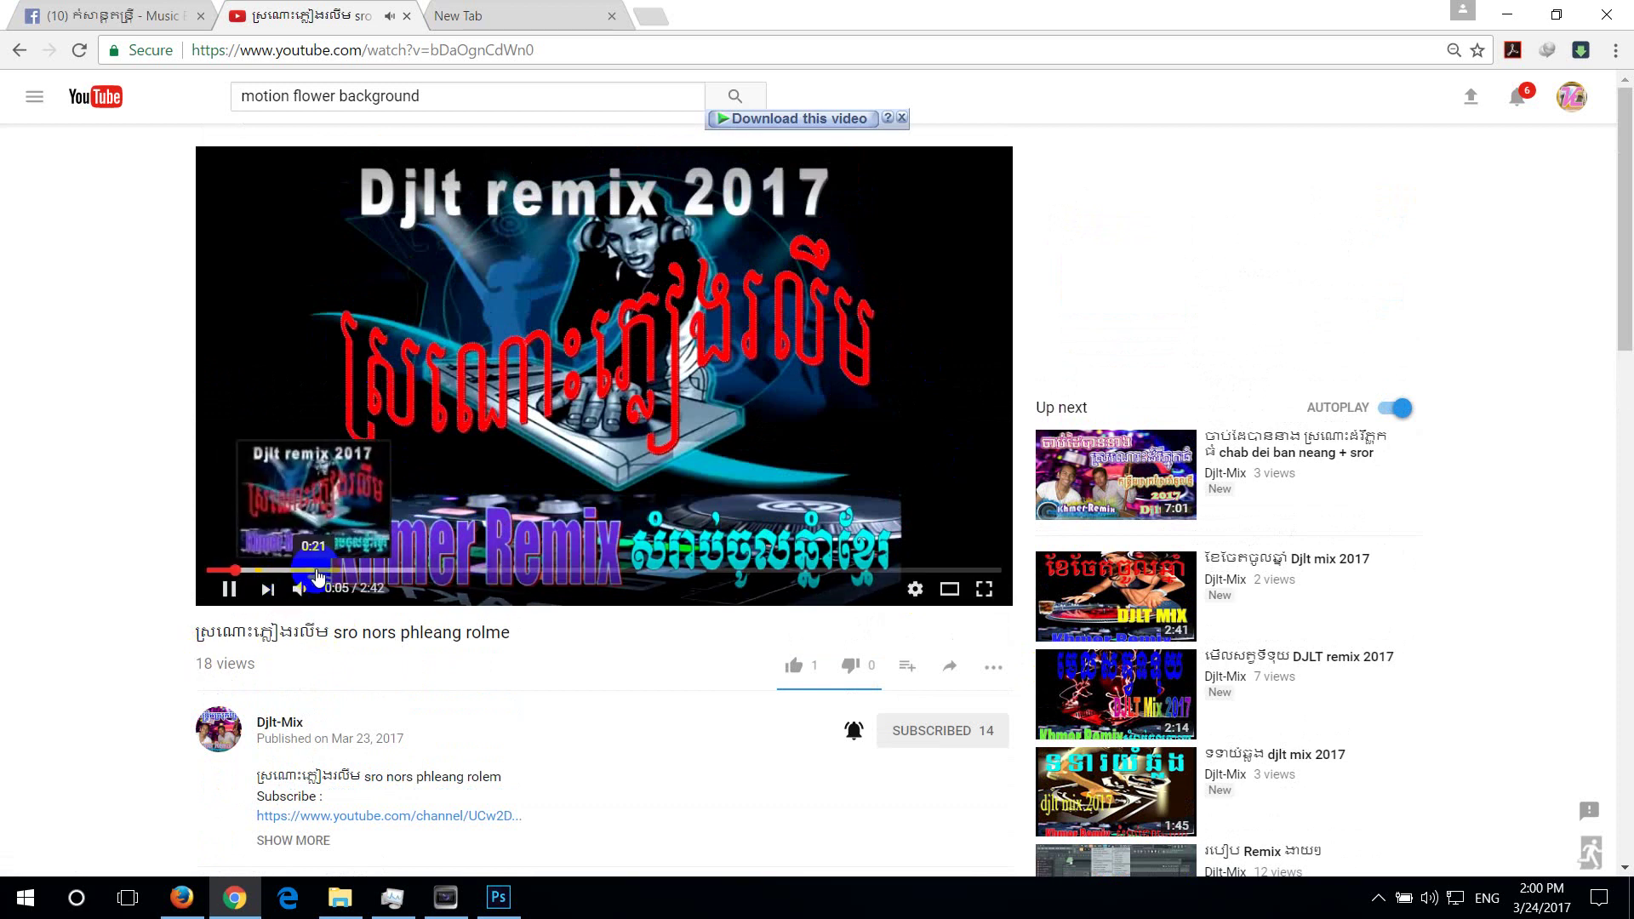
pyautogui.scroll(-1, 1269, 529)
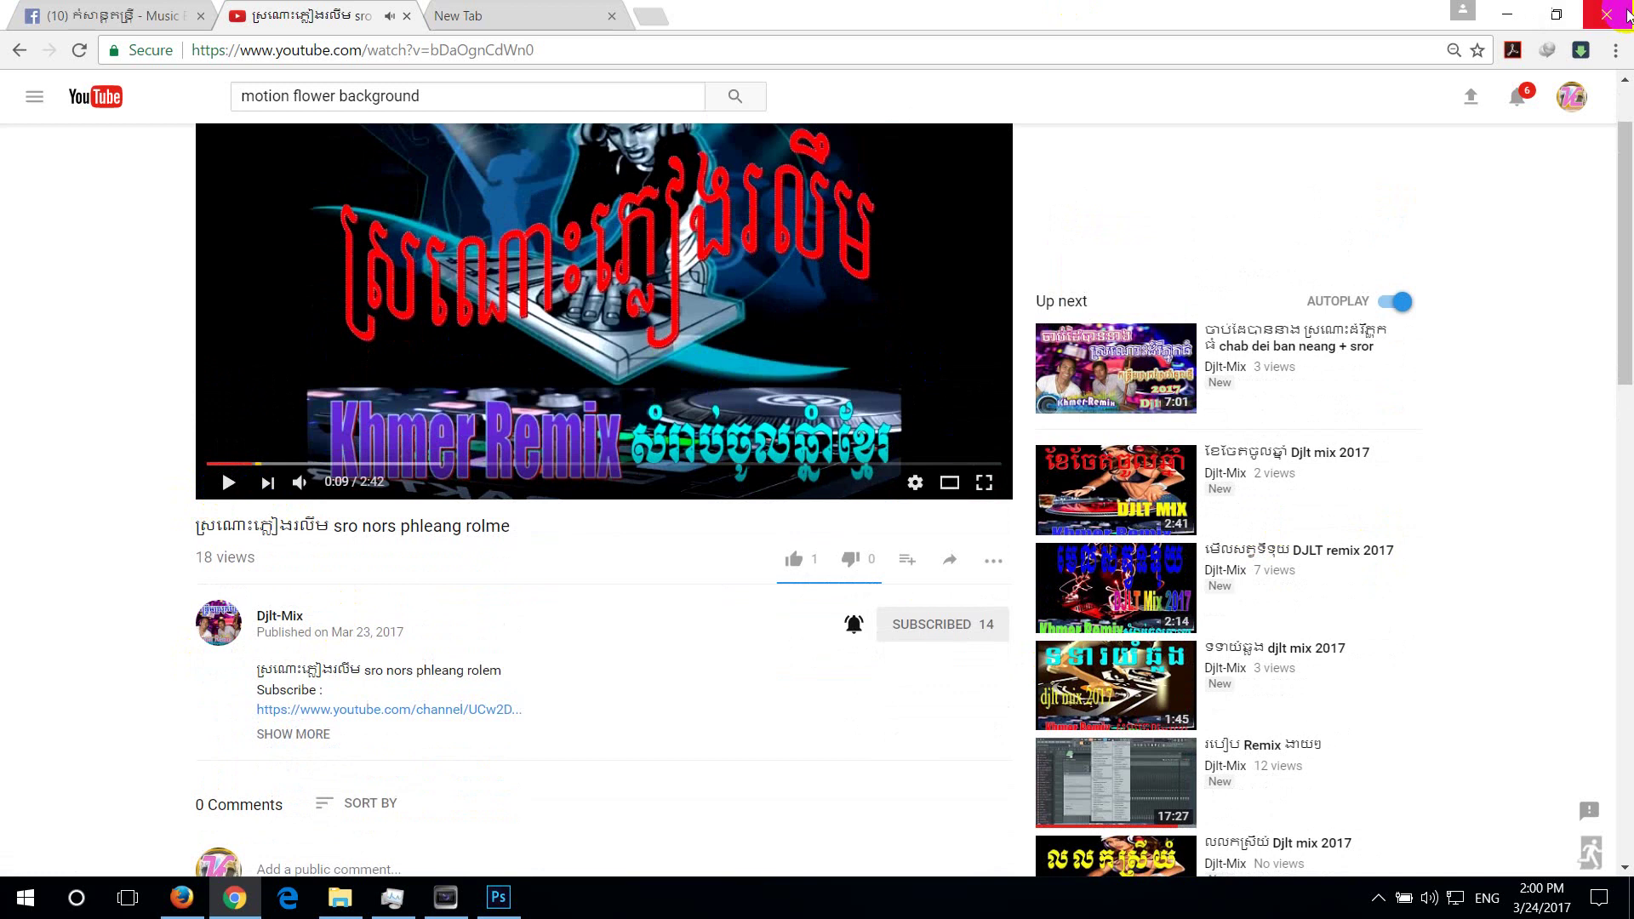
# Minimize Chrome and Vegas Pro, then open the Render-Out folder in File Explorer
pyautogui.click(1511, 13)
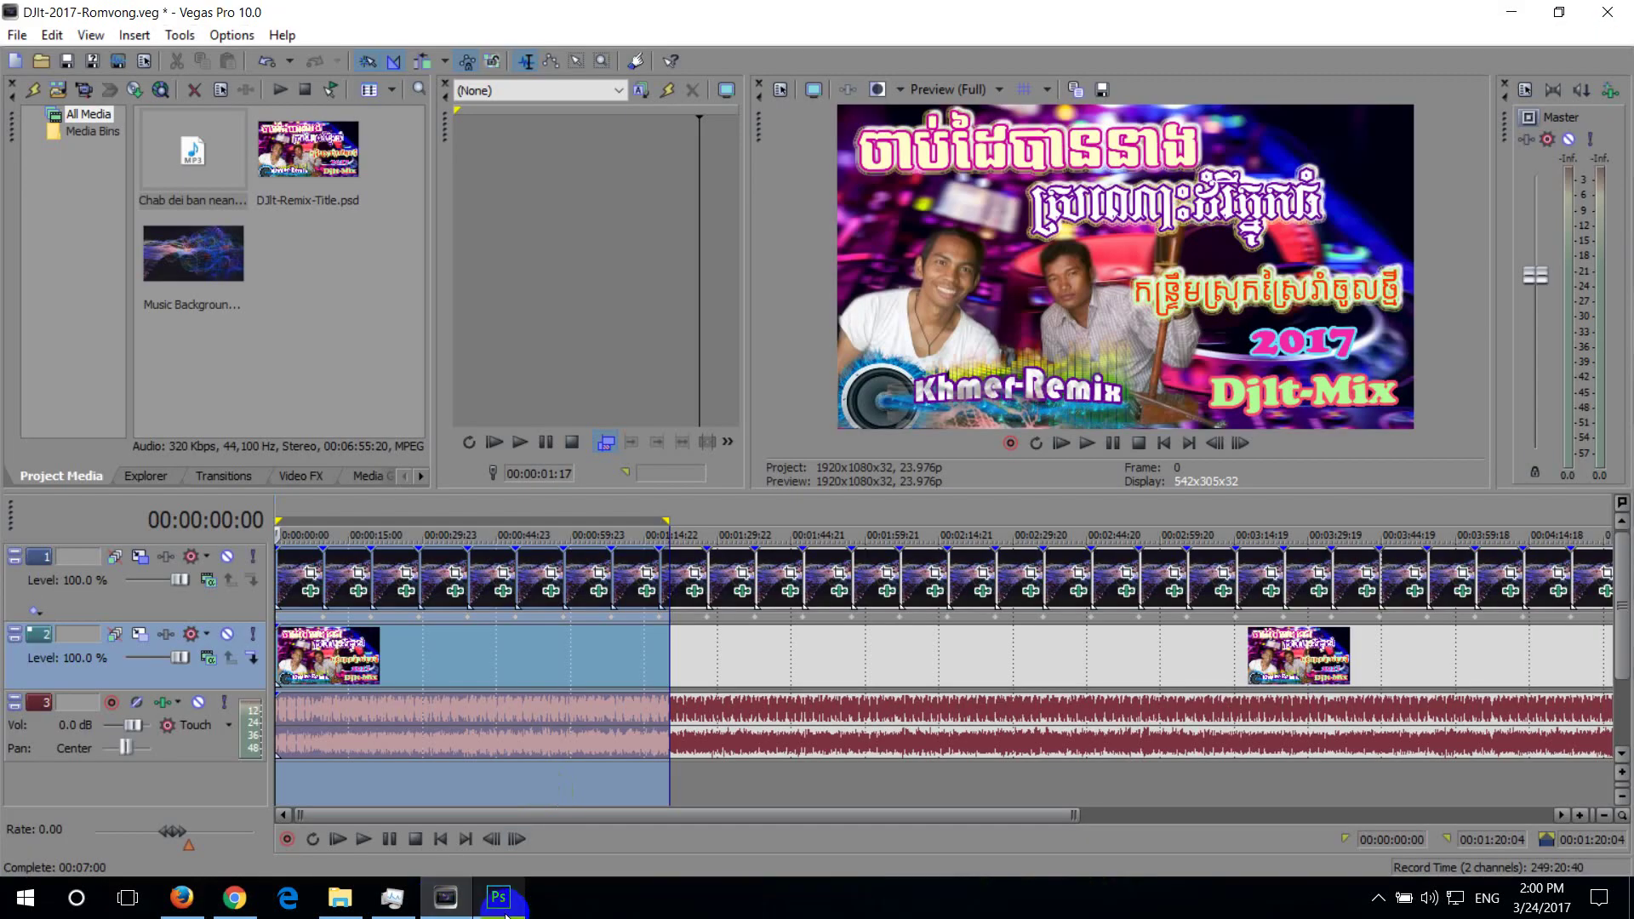
pyautogui.click(453, 912)
pyautogui.click(454, 912)
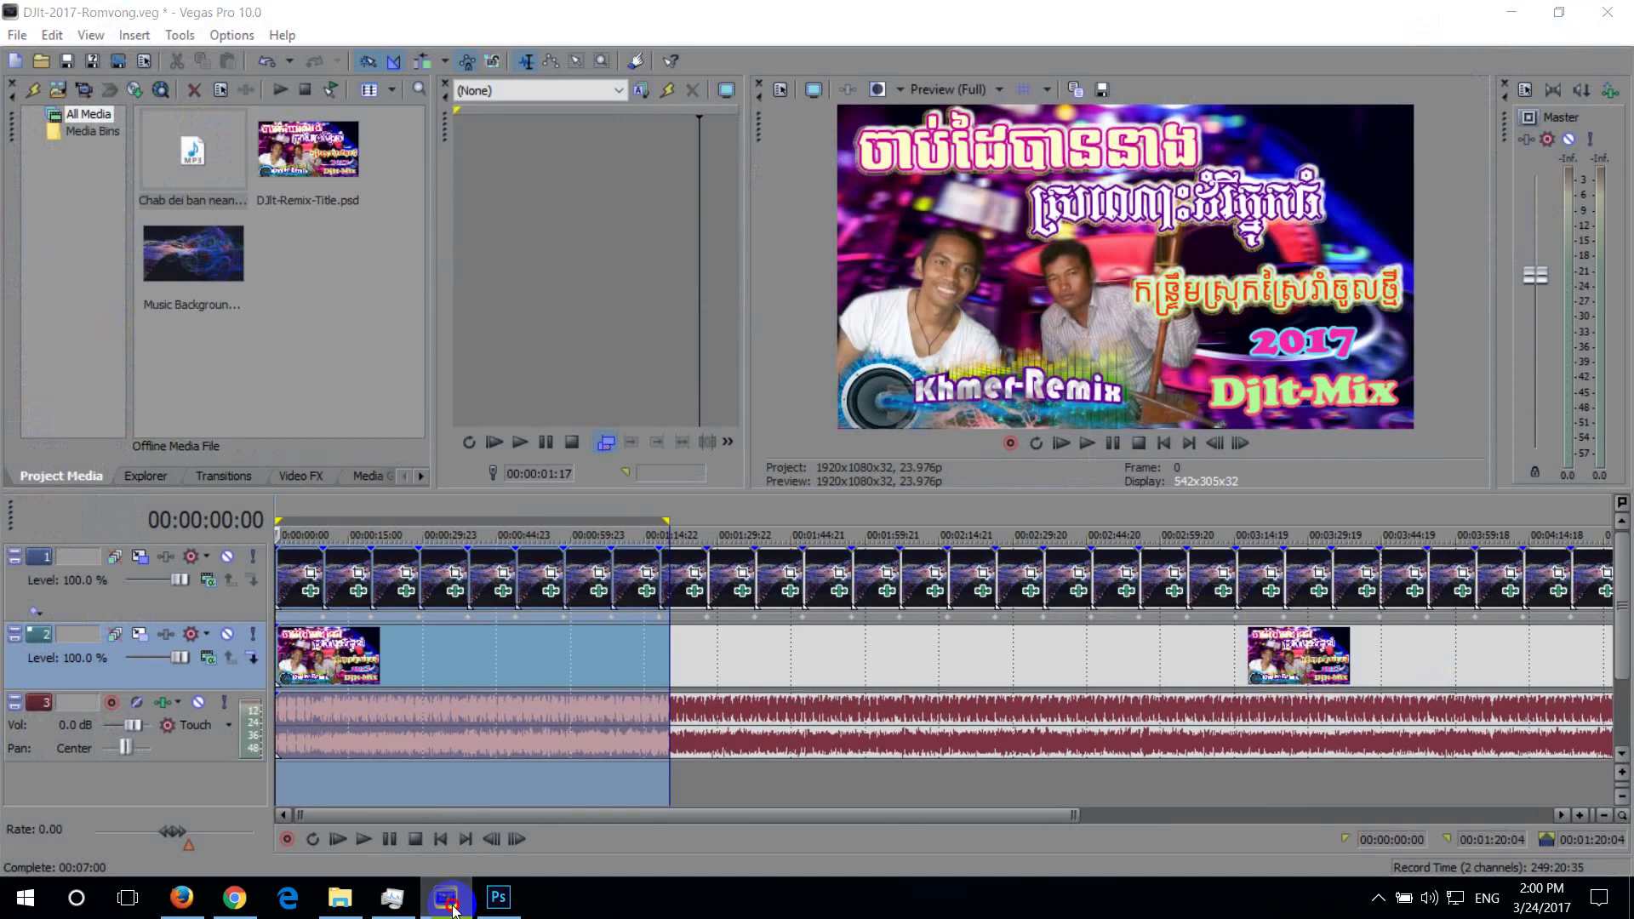
pyautogui.click(450, 911)
pyautogui.click(364, 914)
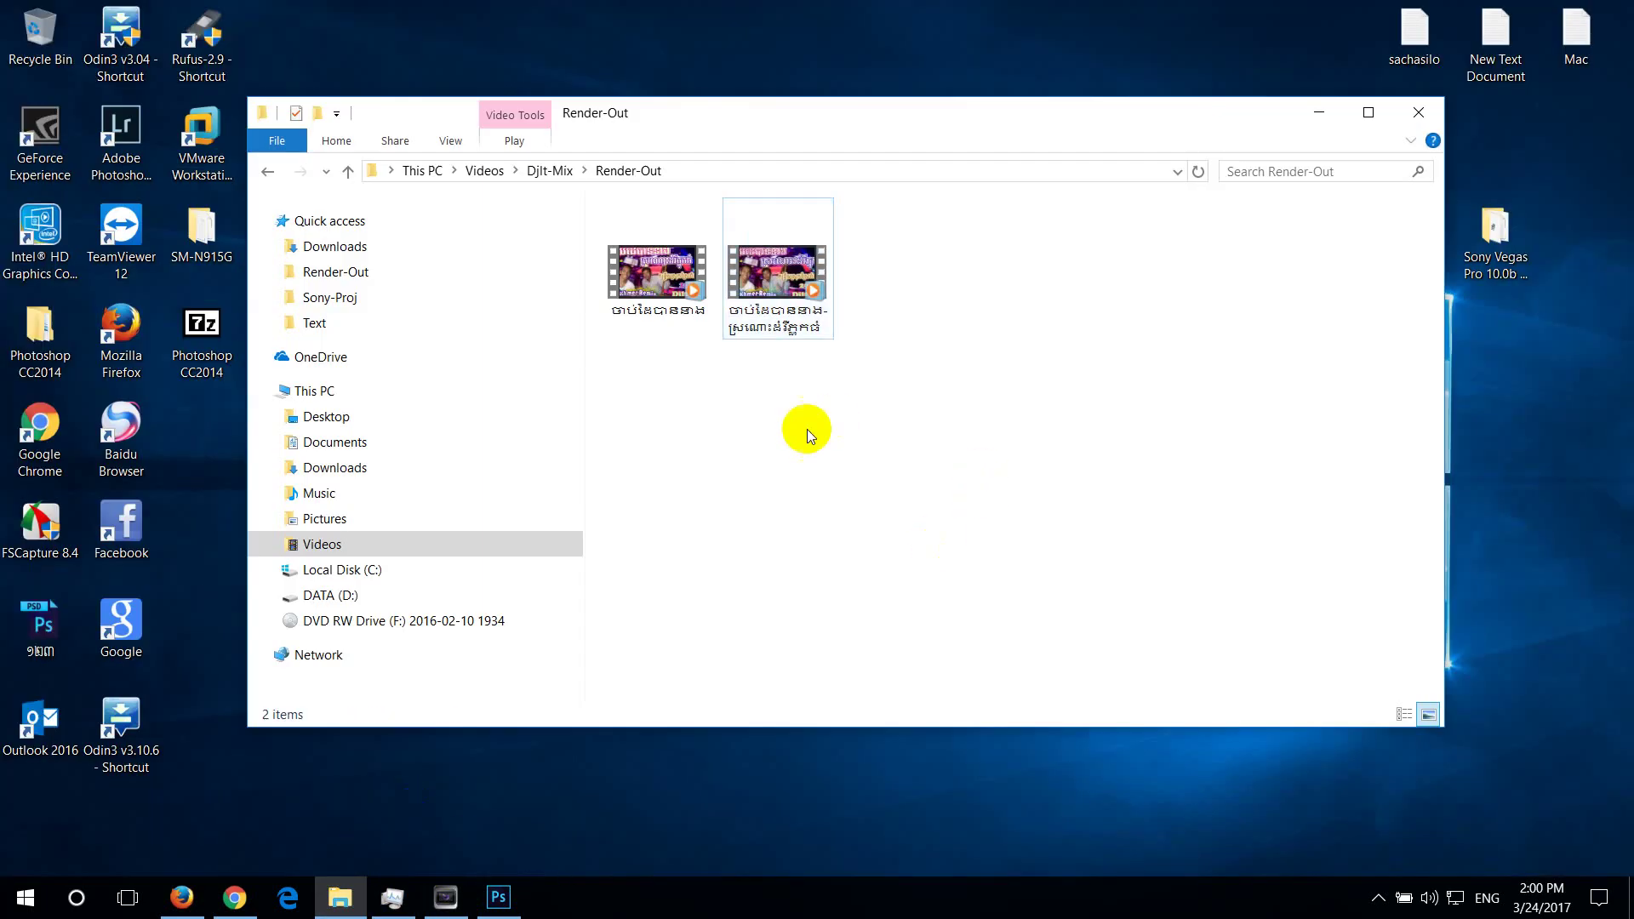
# Play the rendered 1:20 Khmer-Remix video from Render-Out to its end, then close it and minimize the folder
pyautogui.click(657, 283)
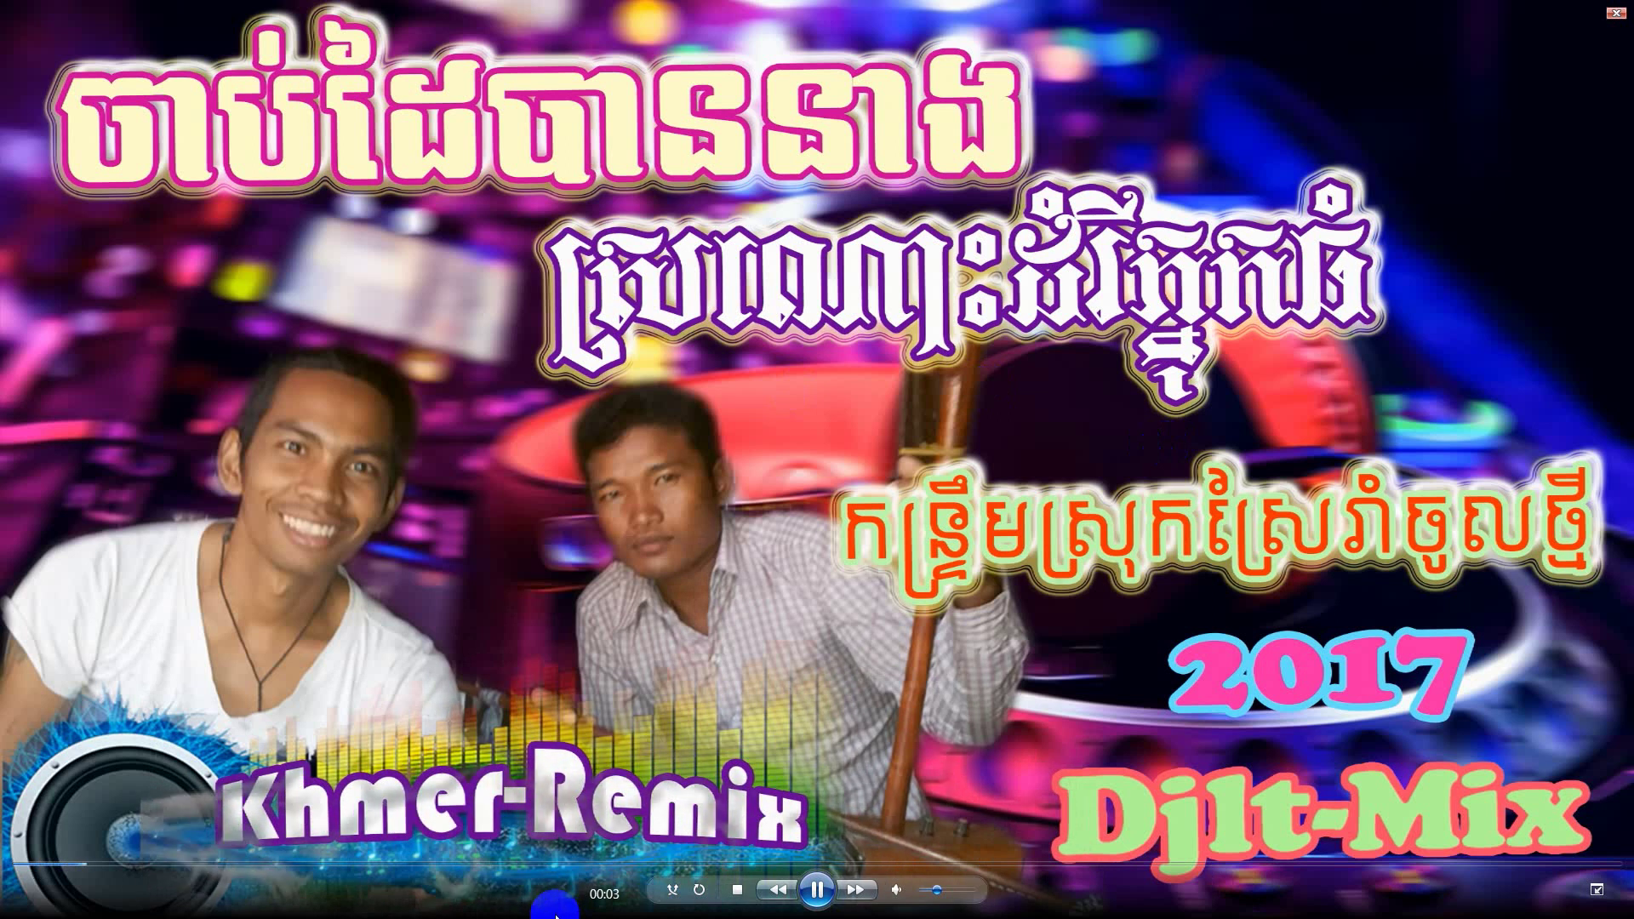
pyautogui.click(868, 864)
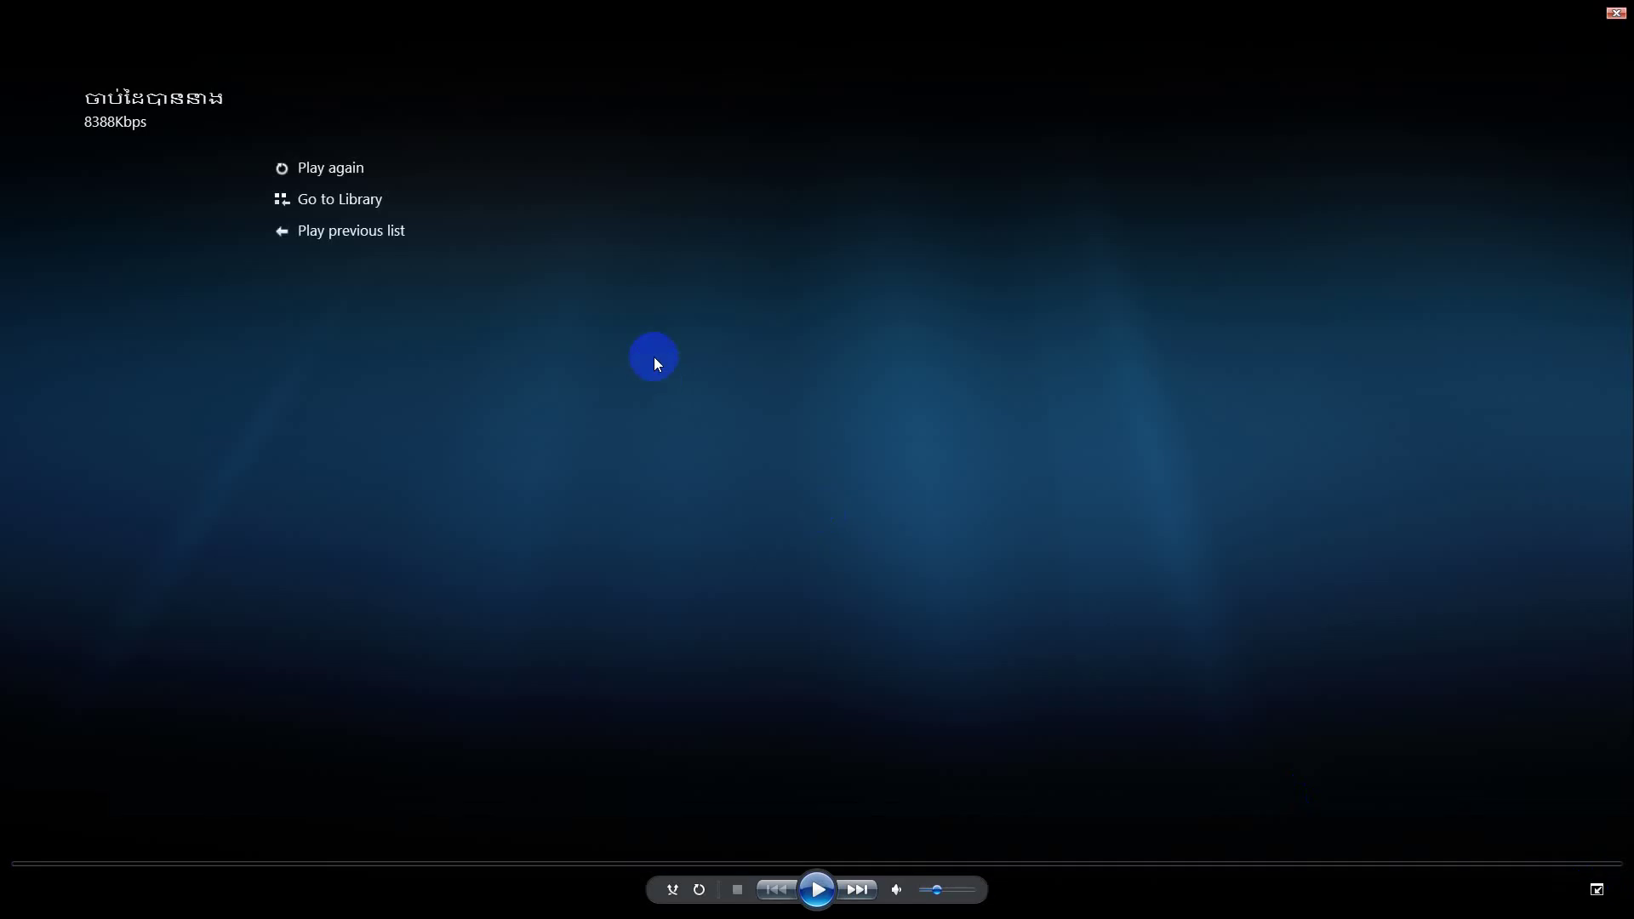
pyautogui.click(1615, 12)
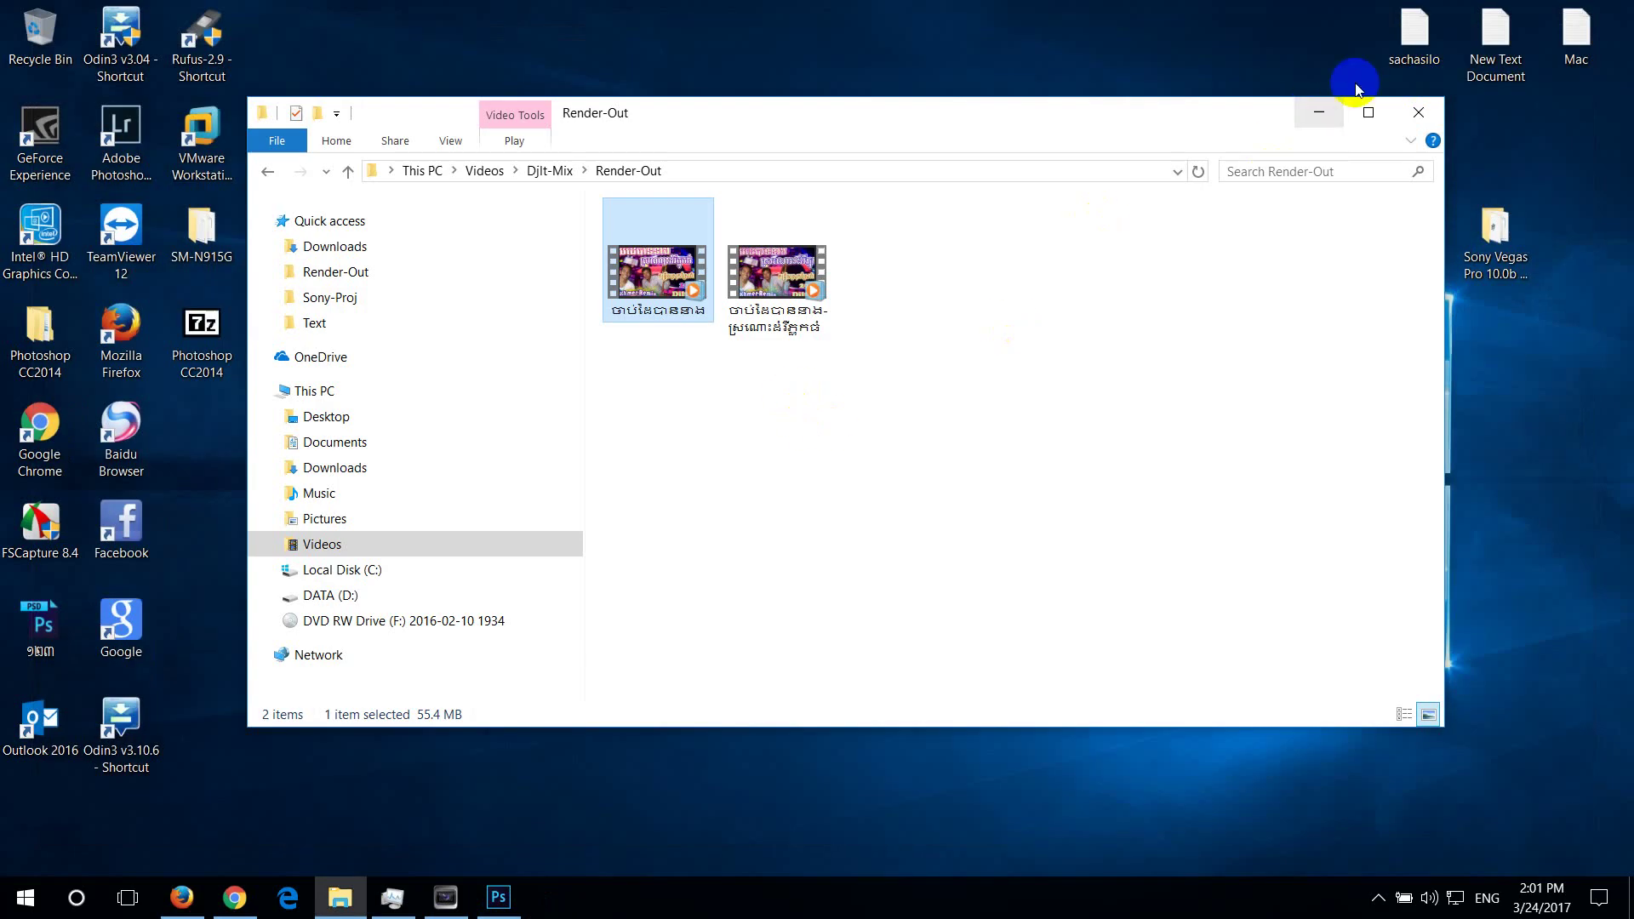
pyautogui.click(1319, 113)
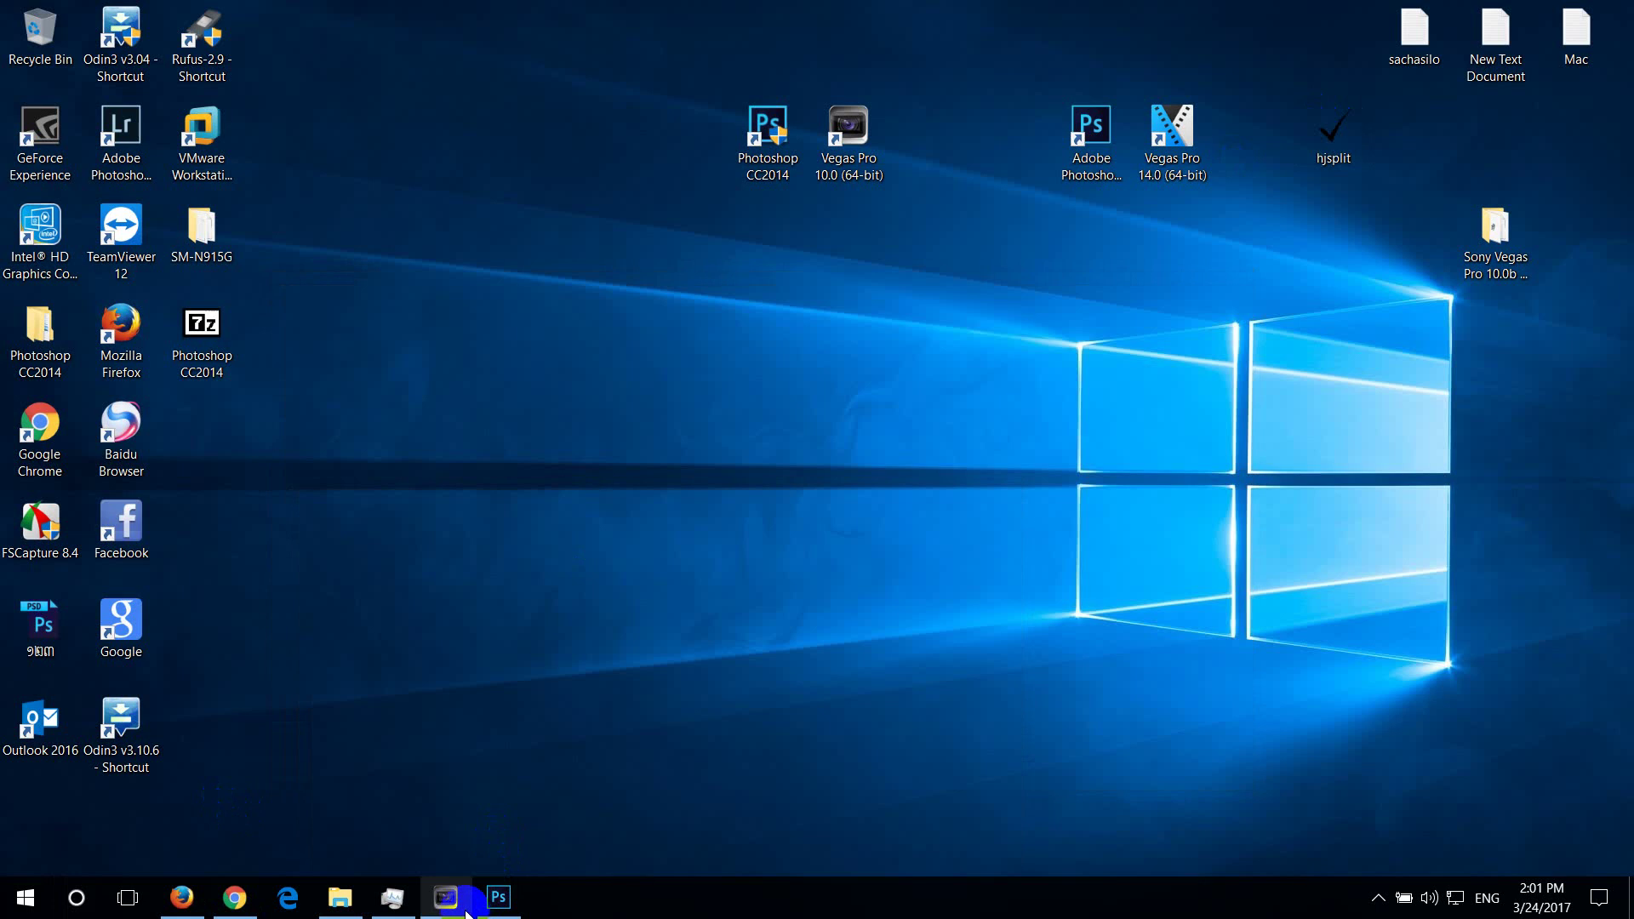